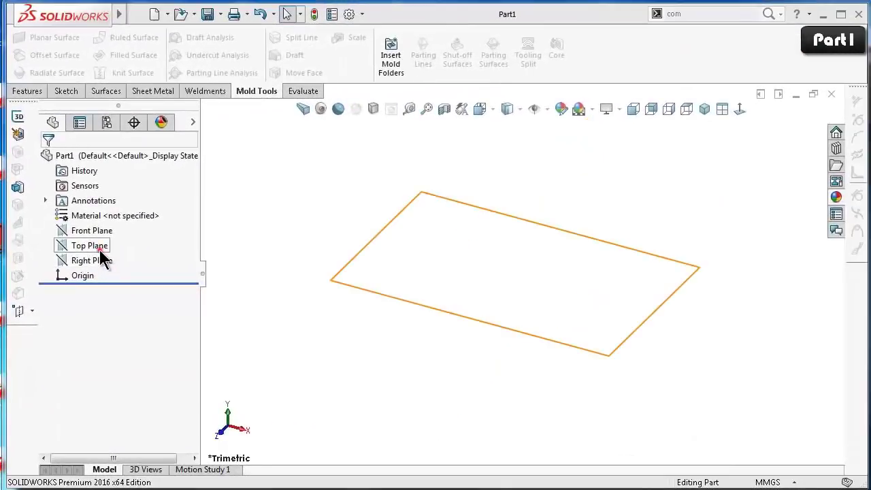
Start a sketch on the Top Plane with an inner and outer construction circle centred on the origin.
click(98, 247)
click(107, 232)
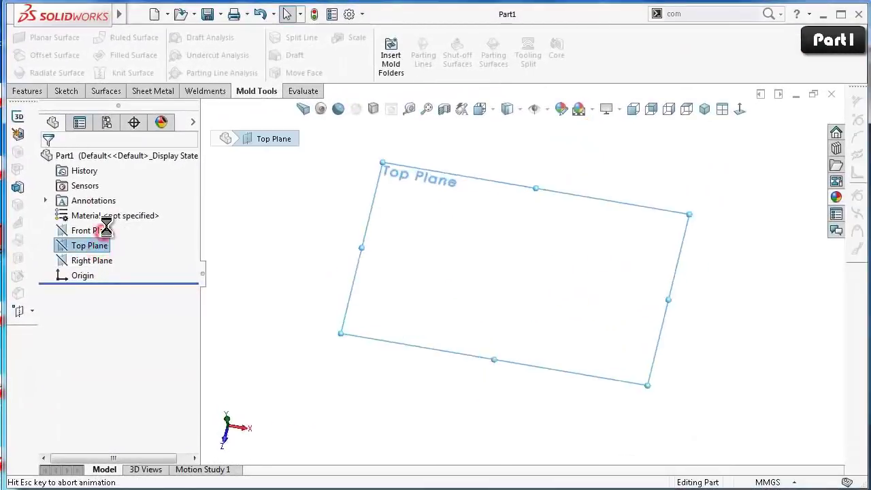
click(124, 40)
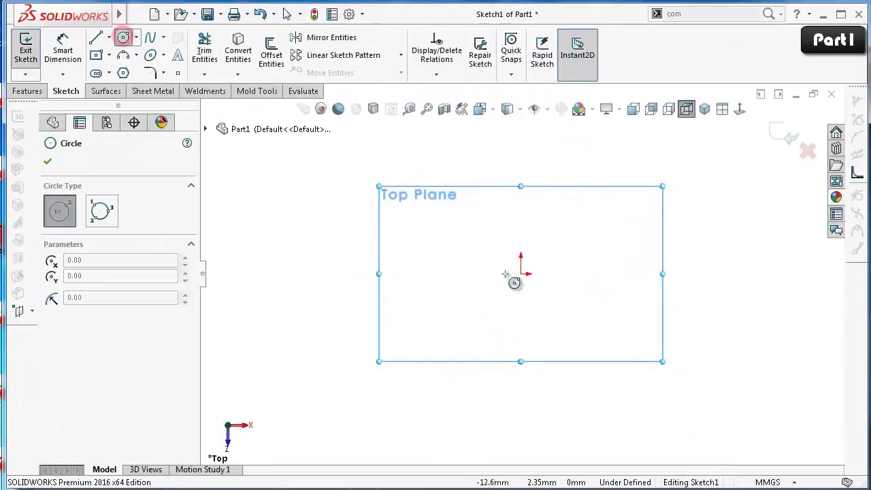
click(520, 273)
click(465, 225)
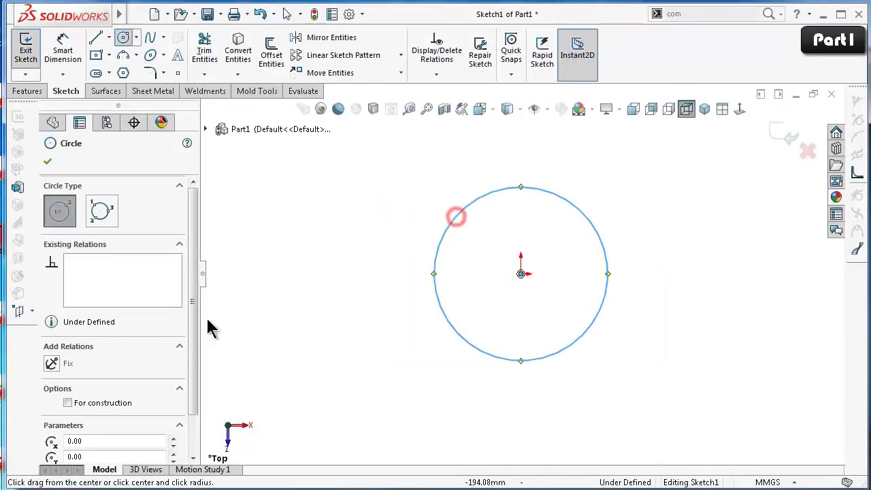
click(102, 402)
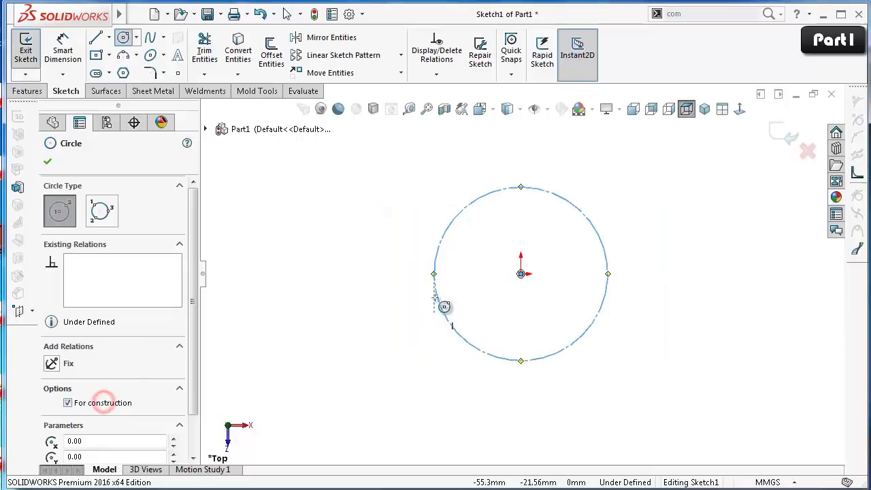
click(521, 274)
click(365, 273)
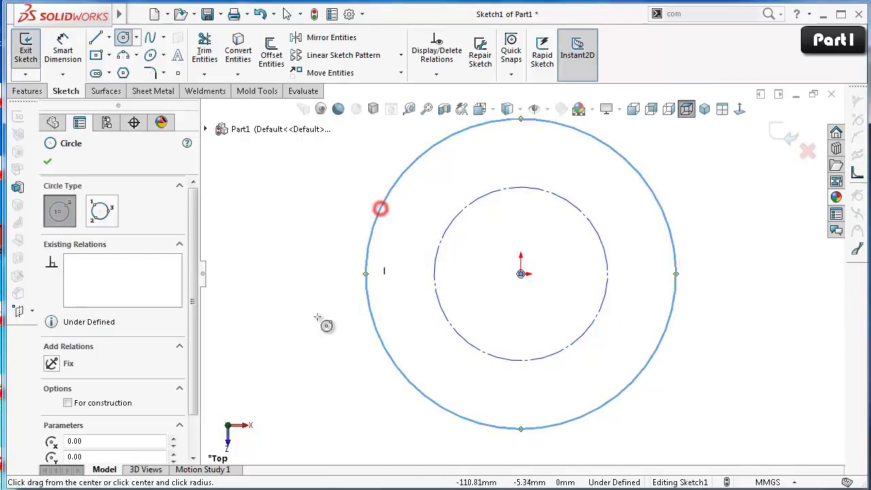
click(106, 402)
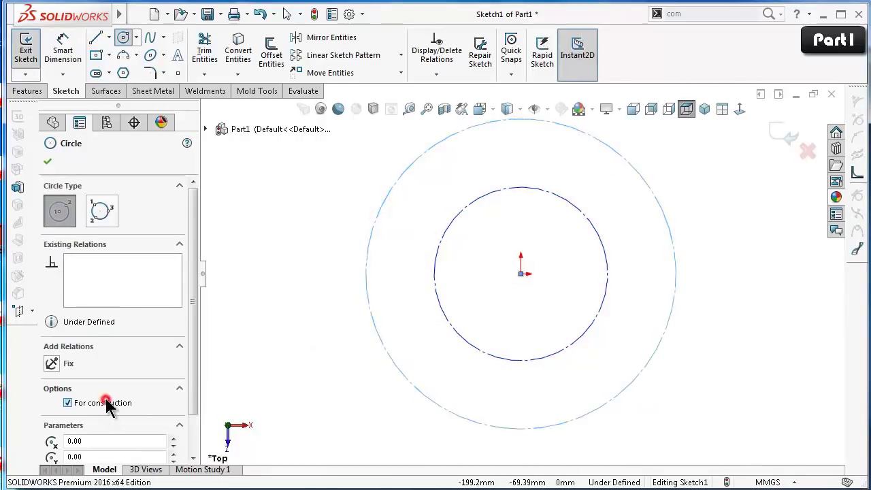
click(48, 162)
scroll(538, 312, up, 2)
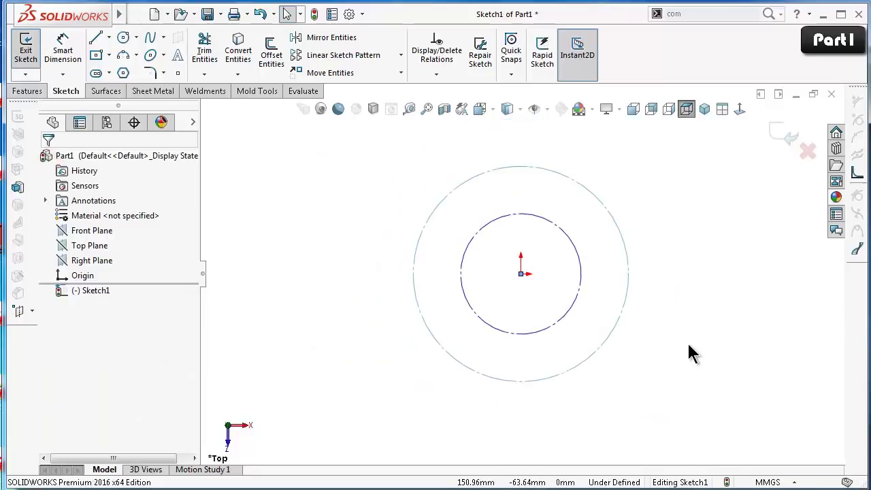
Dimension the outer construction circle, correcting its diameter from 20 to 39 mm.
click(623, 243)
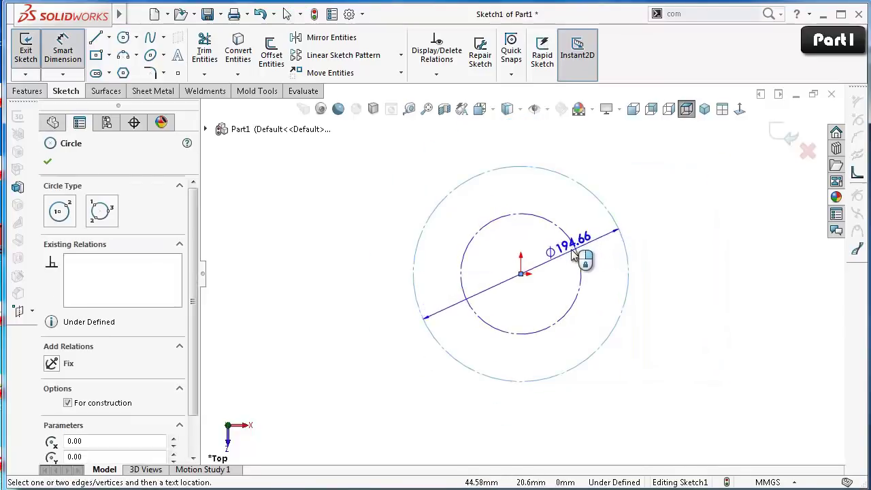
click(669, 257)
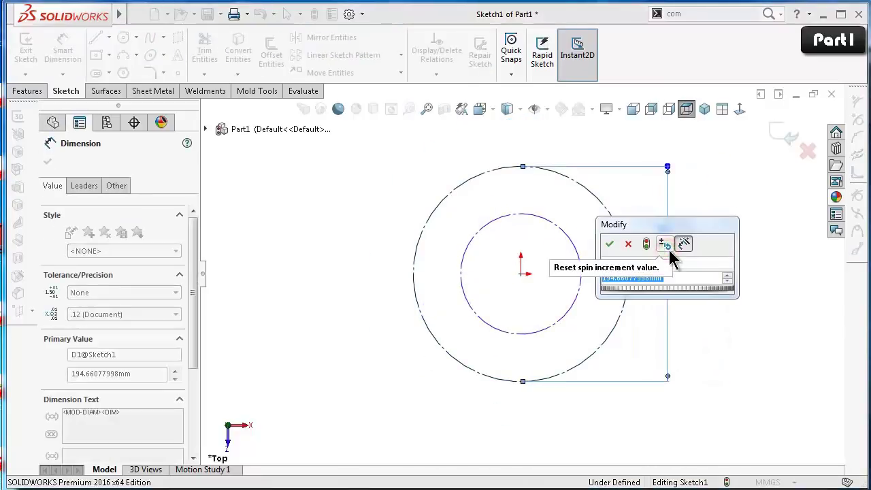
text(20)
key(Return)
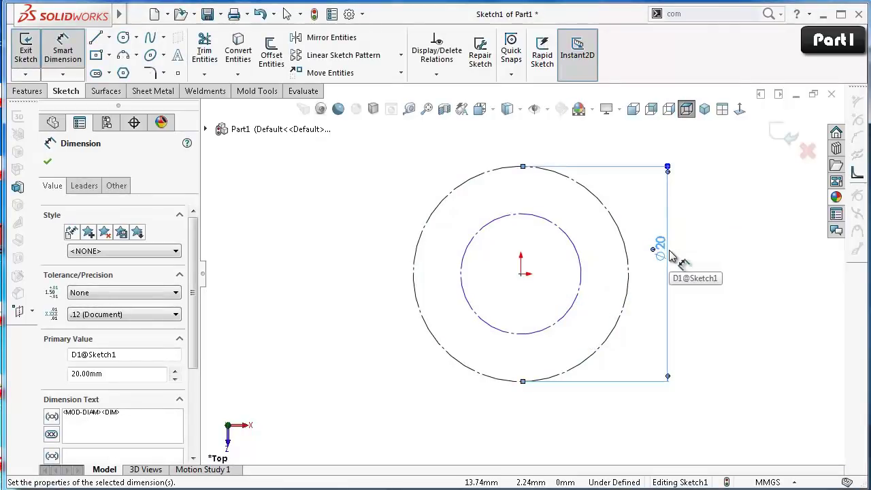
double_click(659, 245)
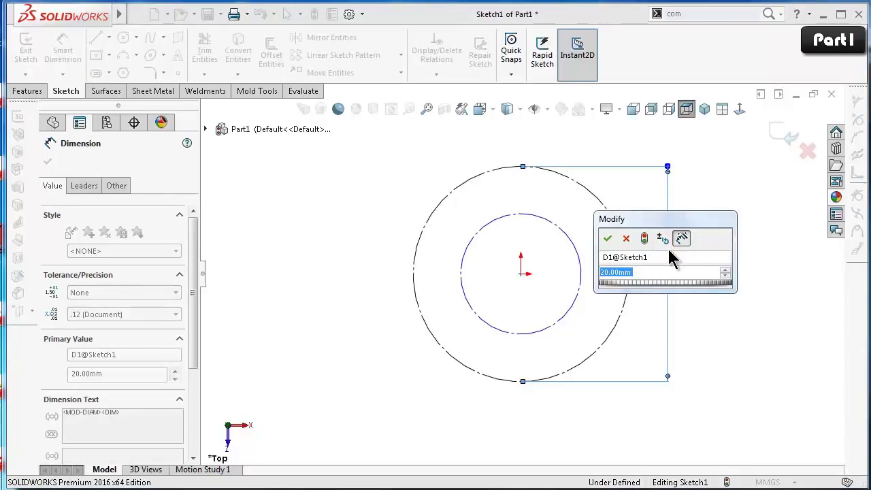
text(39)
key(Return)
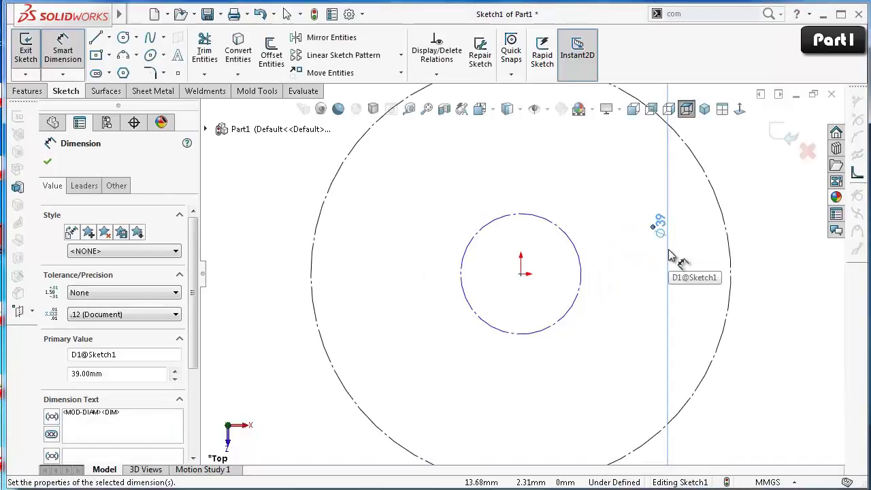
Dimension the inner construction circle to Ø28.75 mm.
click(570, 301)
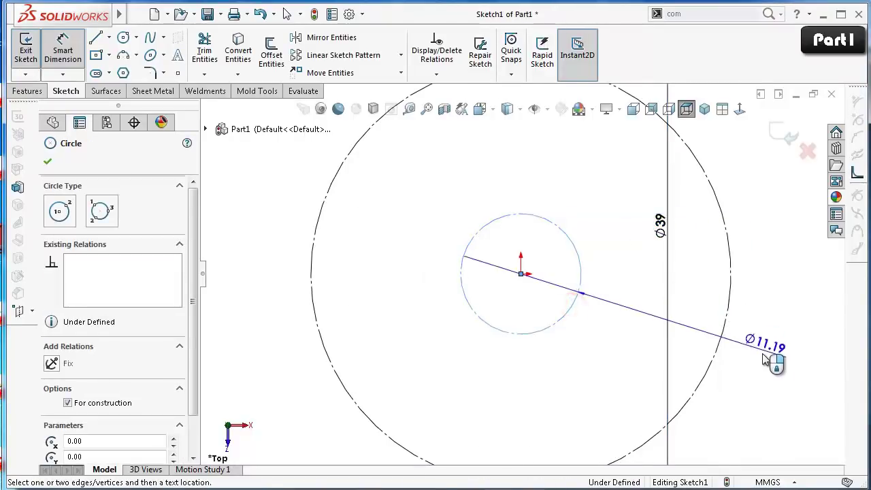
click(761, 321)
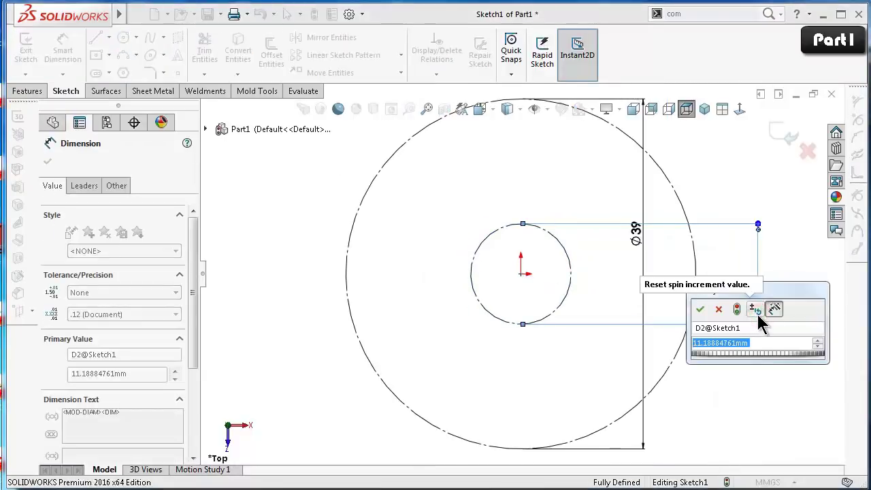
text(28.75)
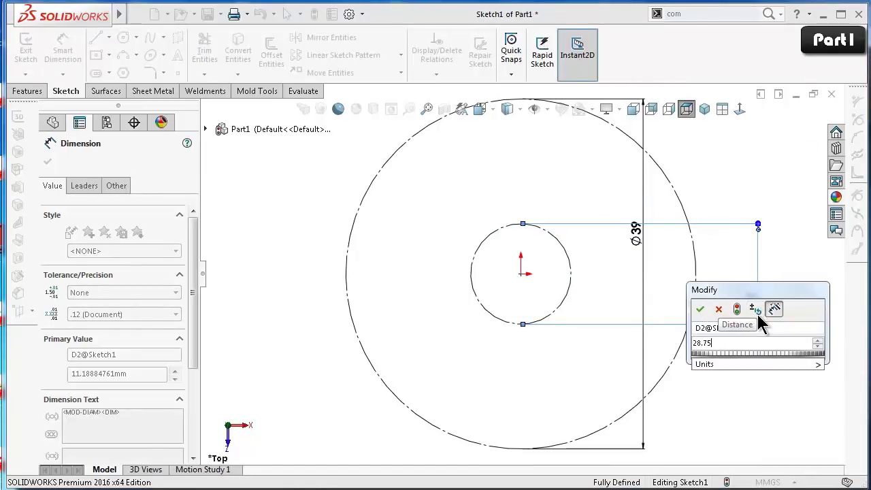
key(Return)
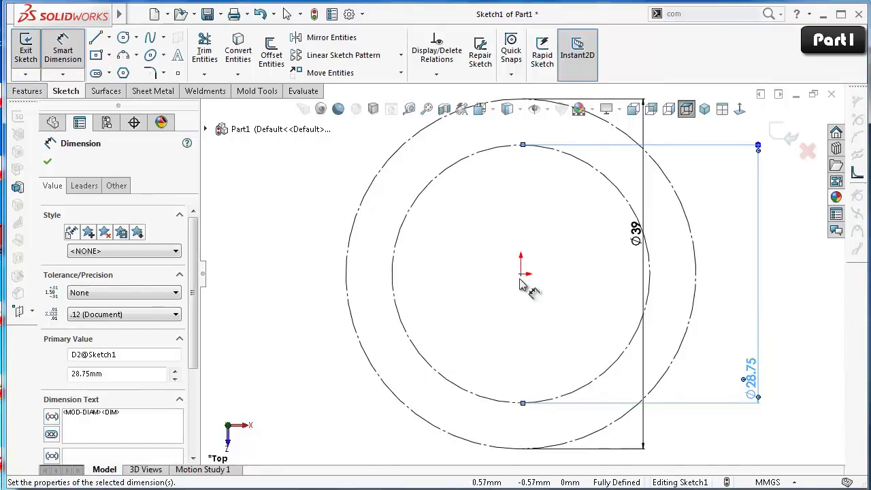
scroll(521, 279, up, 2)
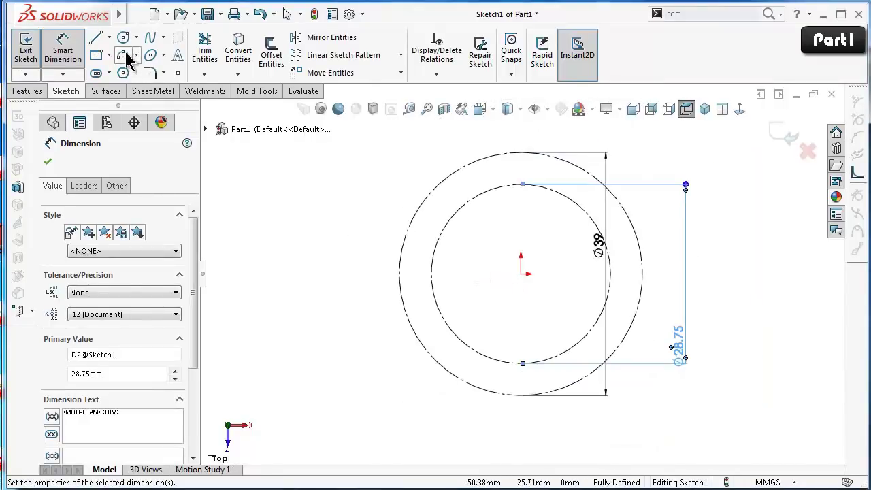
Draw a horizontal centerline from the origin leftward past the circles.
click(111, 38)
click(123, 74)
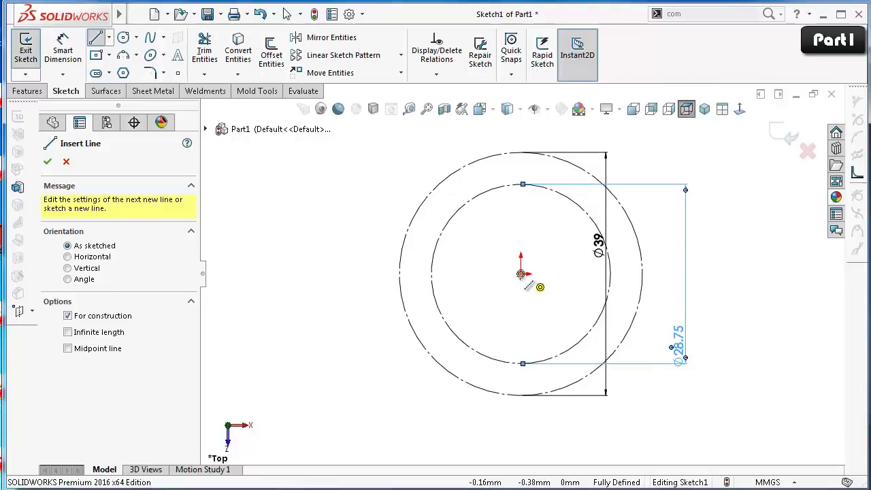
click(520, 275)
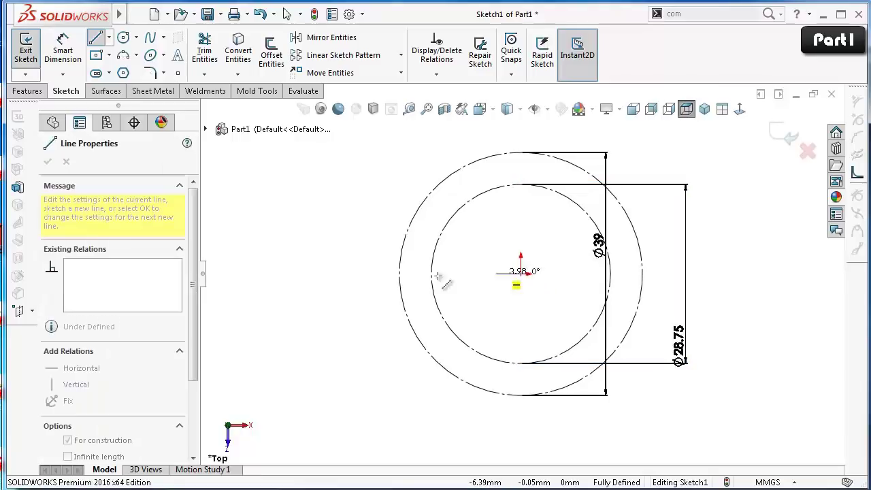
click(296, 274)
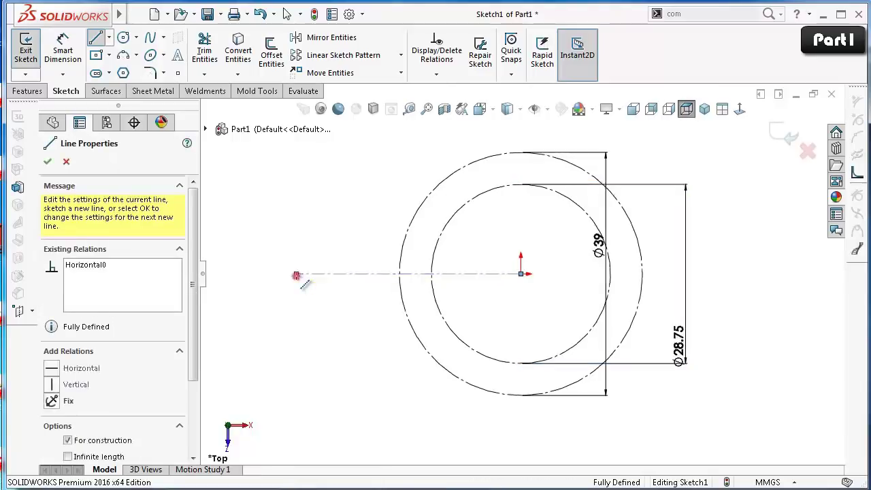
click(296, 274)
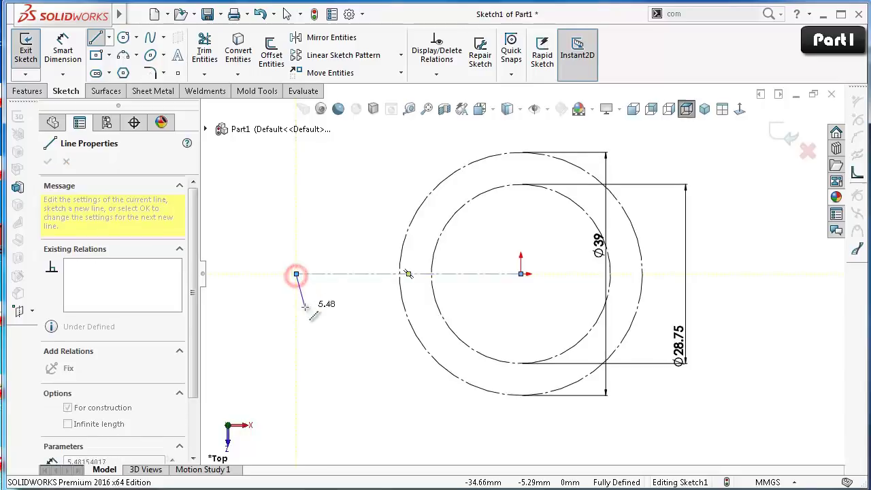
Draw a vertical line crossing the centerline's left end, then zoom out.
click(289, 154)
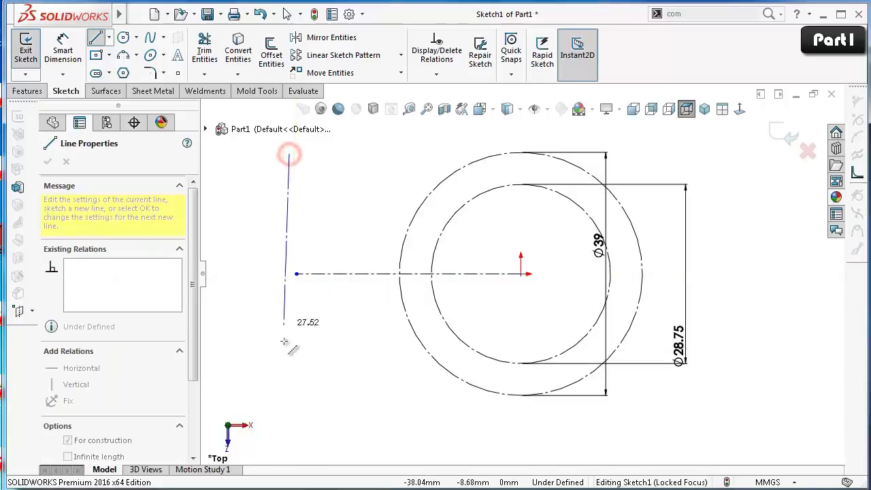
click(288, 404)
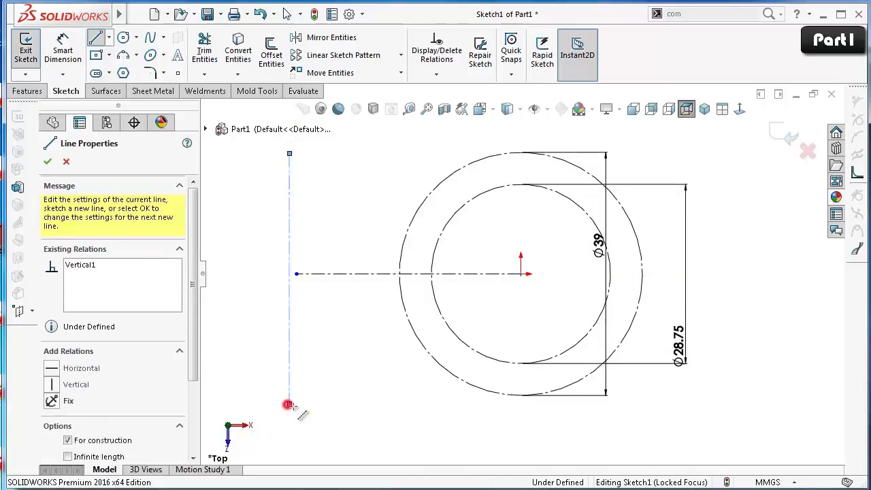
right_click(340, 429)
key(z)
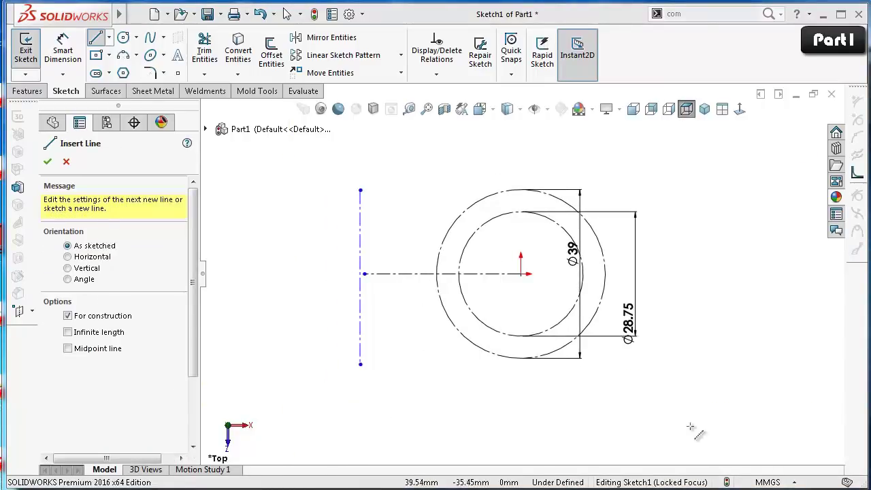
right_drag(322, 328, 320, 287)
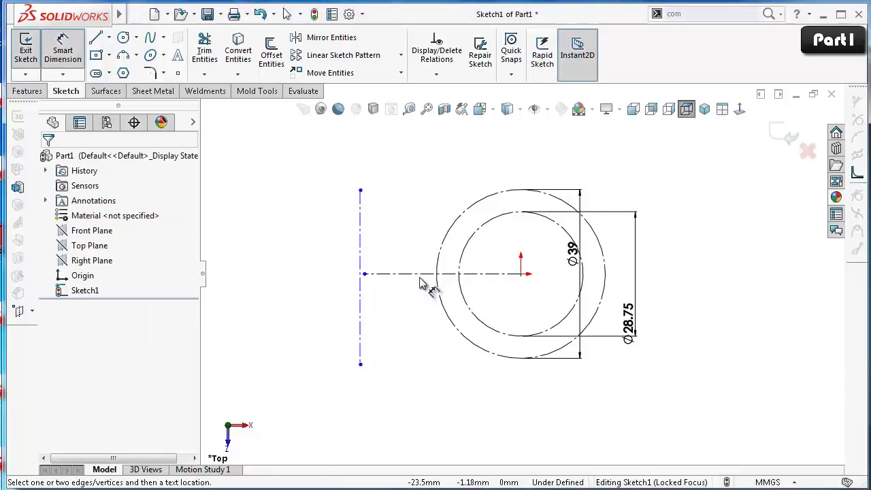
Dimension the horizontal centerline to a length of 30.40 mm.
click(420, 273)
click(413, 202)
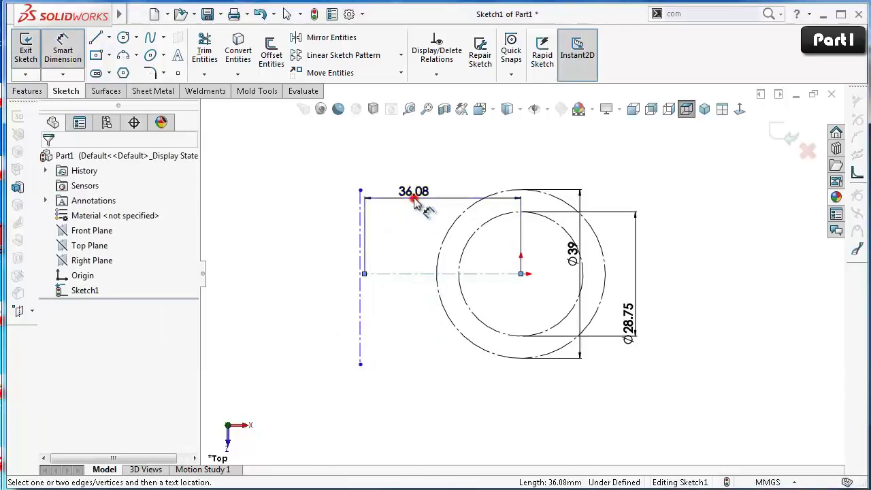
text(30.4)
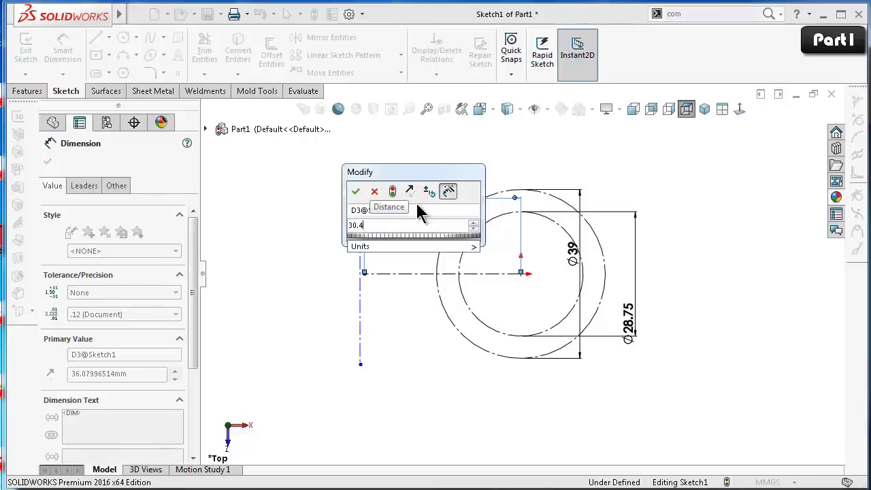
key(Return)
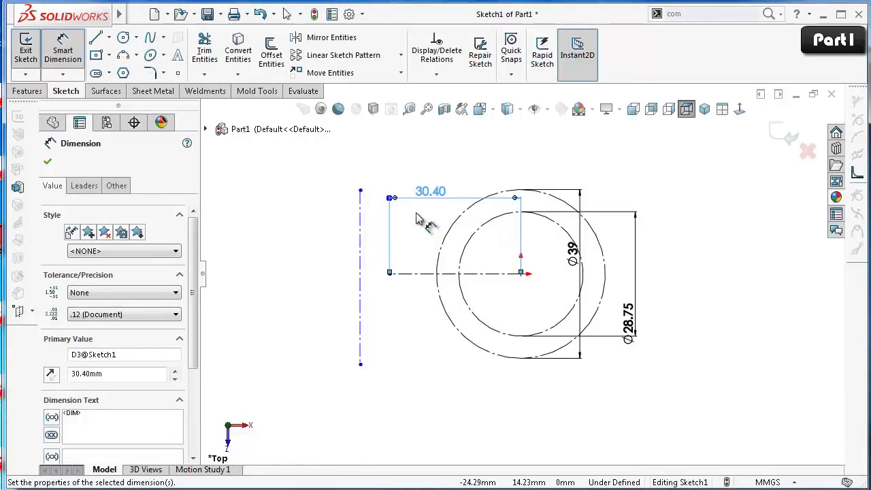
key(Escape)
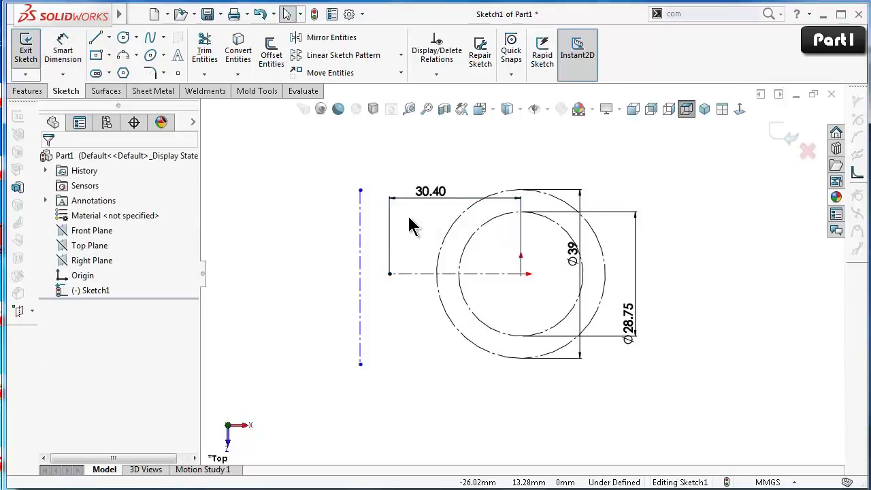
Make the vertical centerline coincident with the centerline's end point.
click(361, 253)
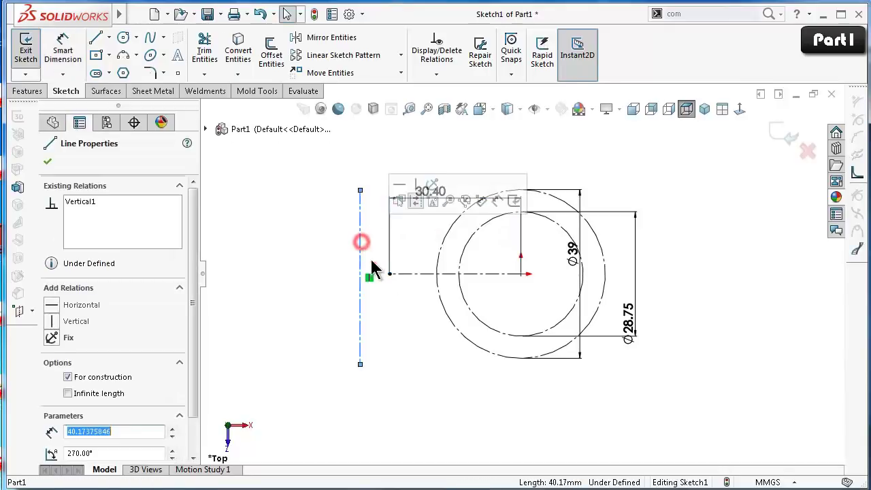
ctrl+click(389, 273)
click(443, 217)
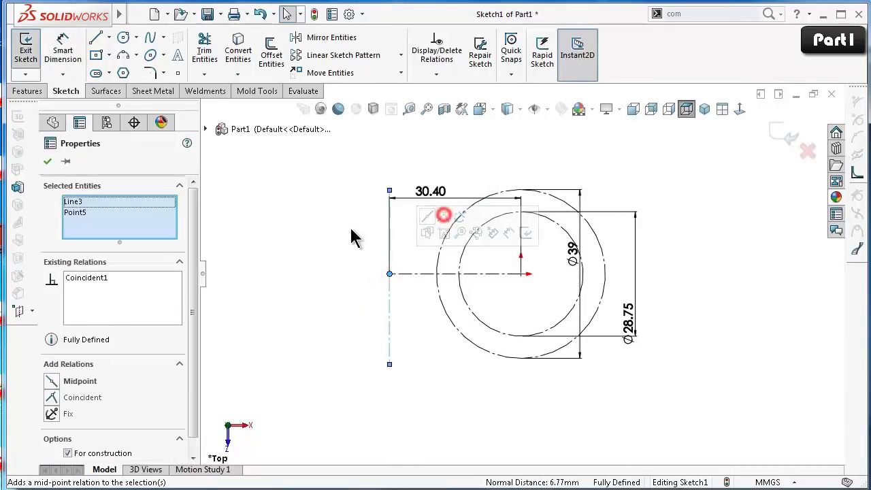
click(350, 227)
scroll(393, 258, down, 1)
scroll(462, 217, down, 1)
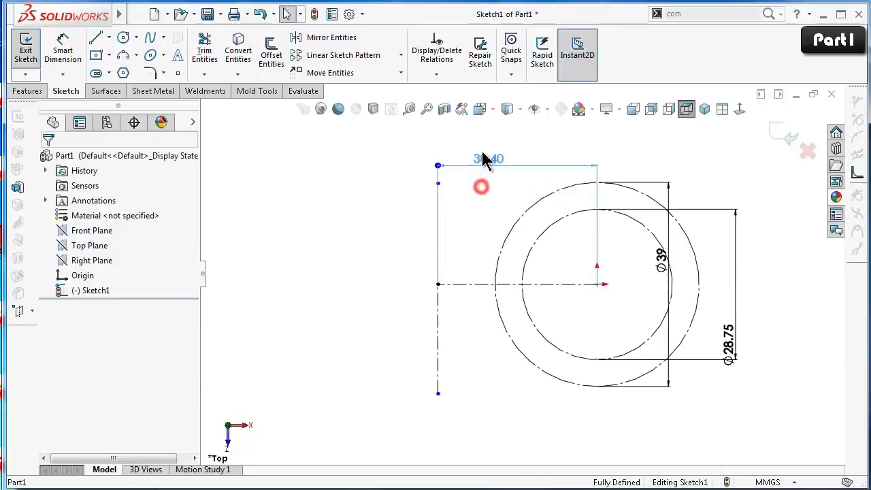
click(483, 153)
click(109, 38)
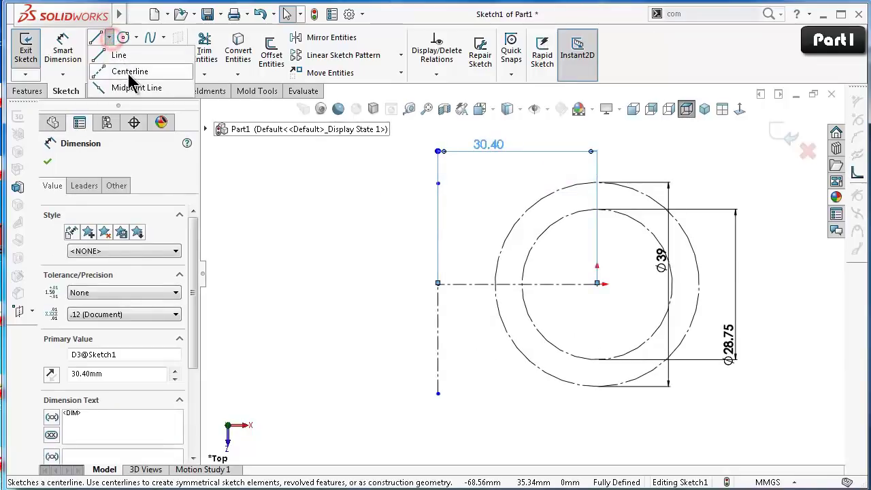
Draw a short horizontal centerline dimensioned 15 mm above the axis.
click(456, 216)
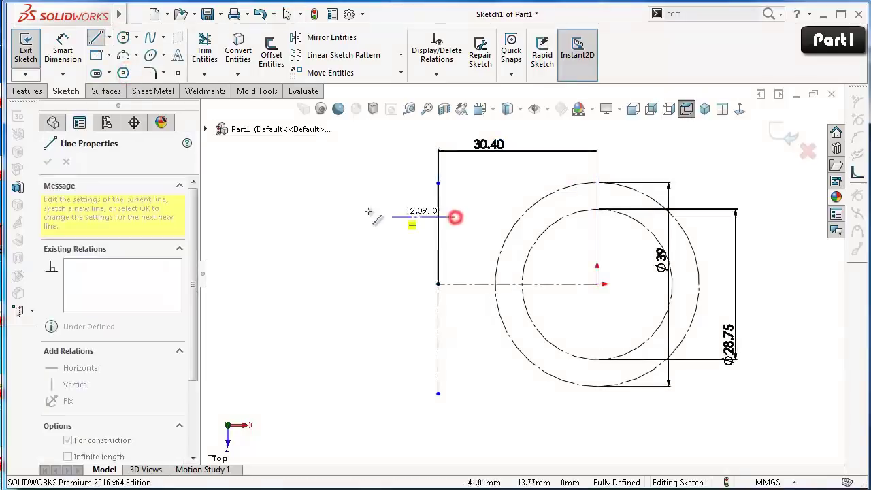
click(362, 216)
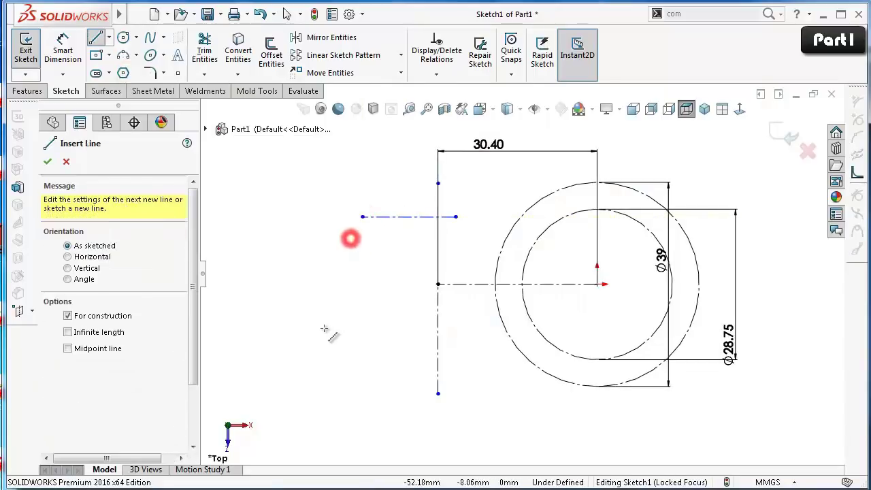
right_drag(322, 337, 299, 211)
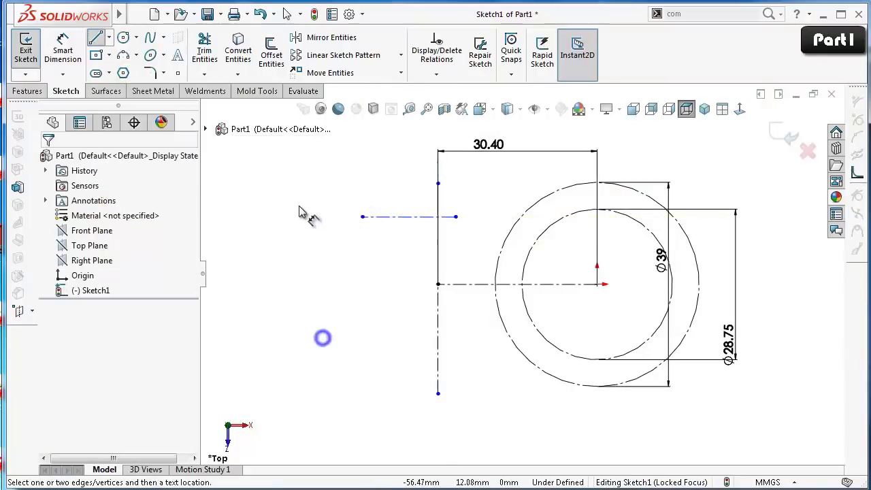
click(401, 218)
click(478, 283)
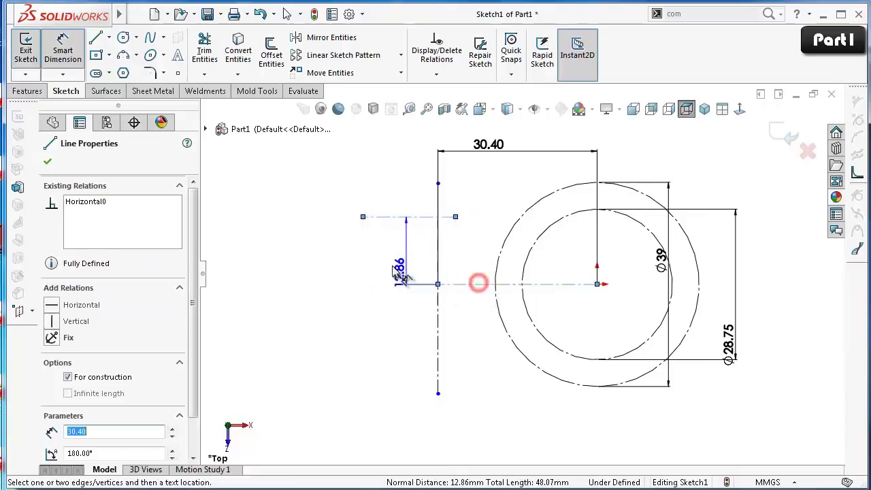
click(392, 265)
text(15)
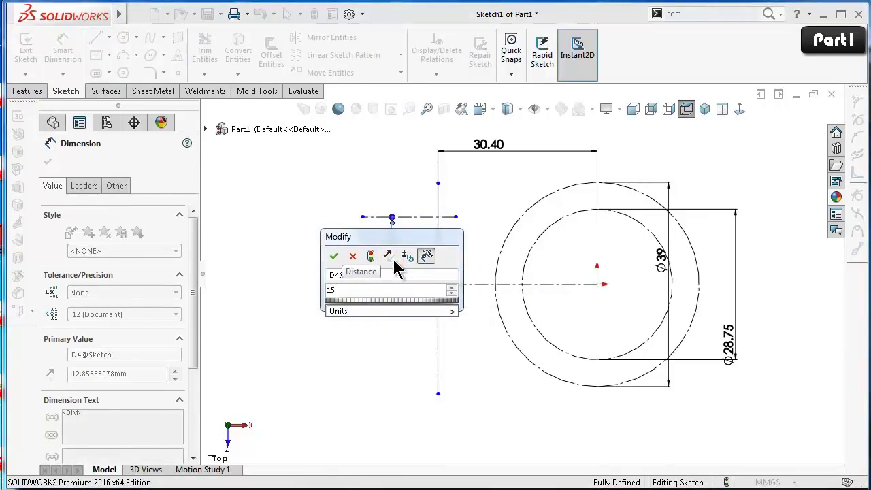
key(Return)
Move the Ø39 and Ø28.75 diameter dimensions further to the right.
click(317, 246)
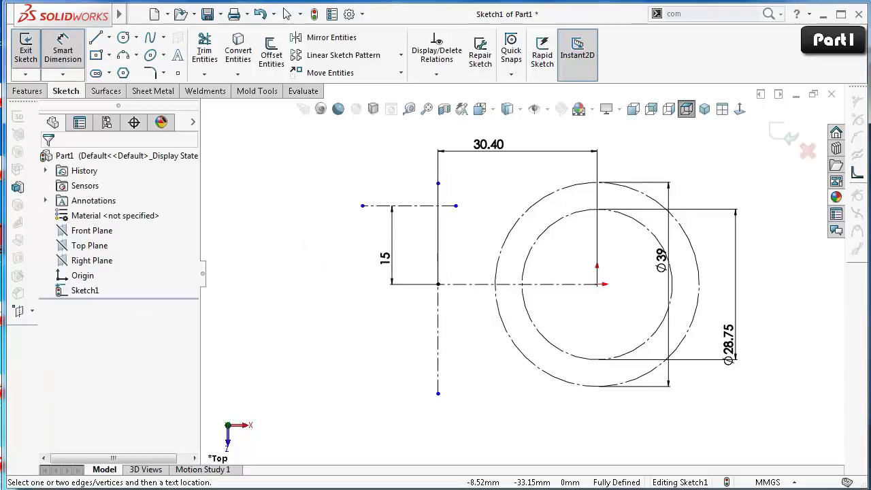
click(662, 258)
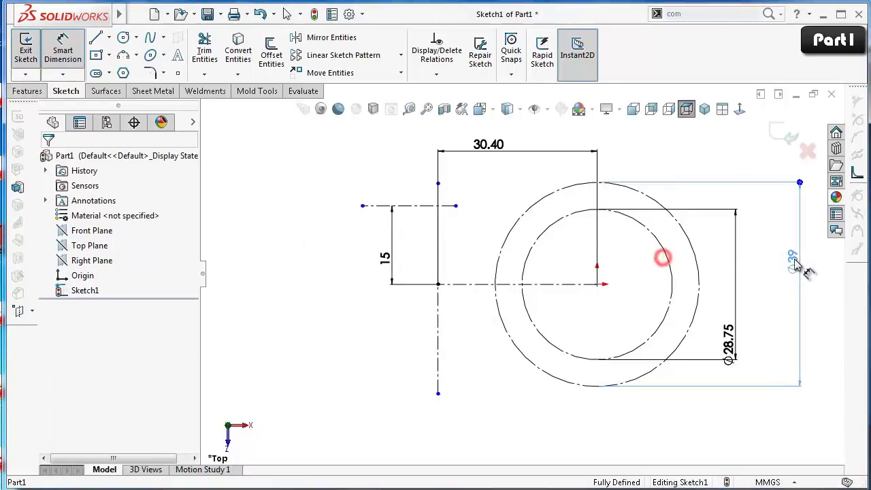
drag(745, 348, 758, 397)
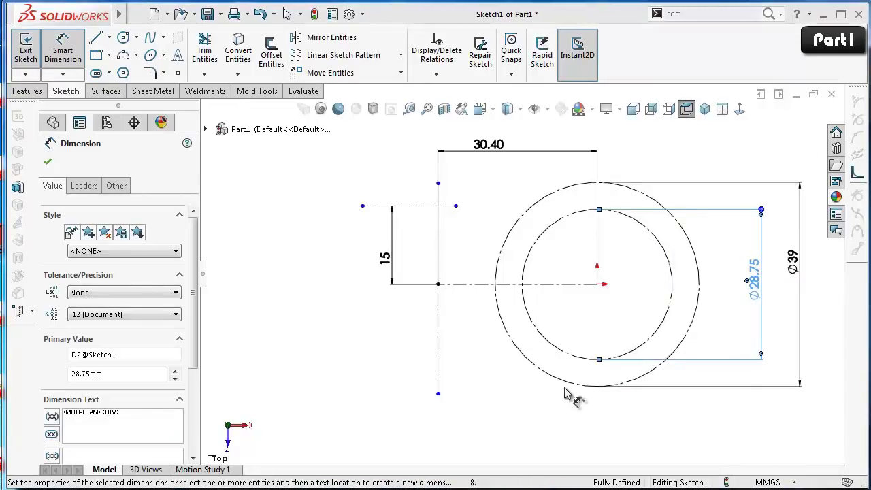
Draw upper and lower horizontal slot lines from the vertical centerline to the inner circle.
click(96, 38)
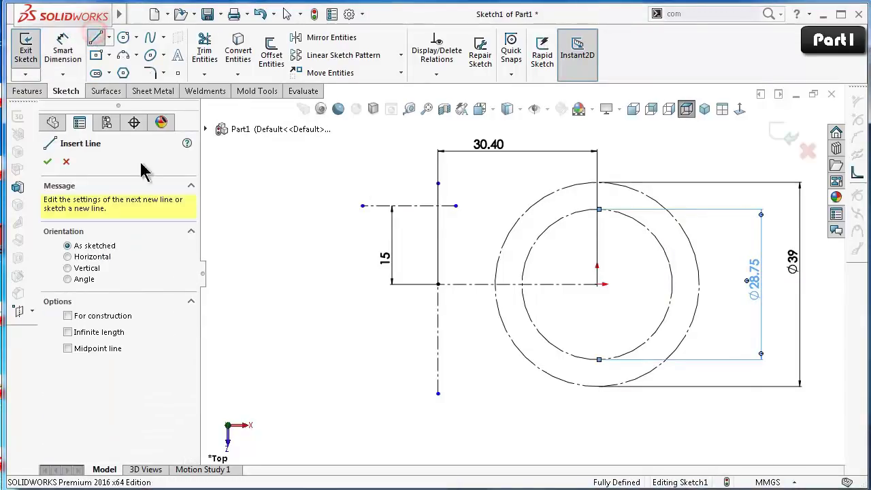
click(524, 260)
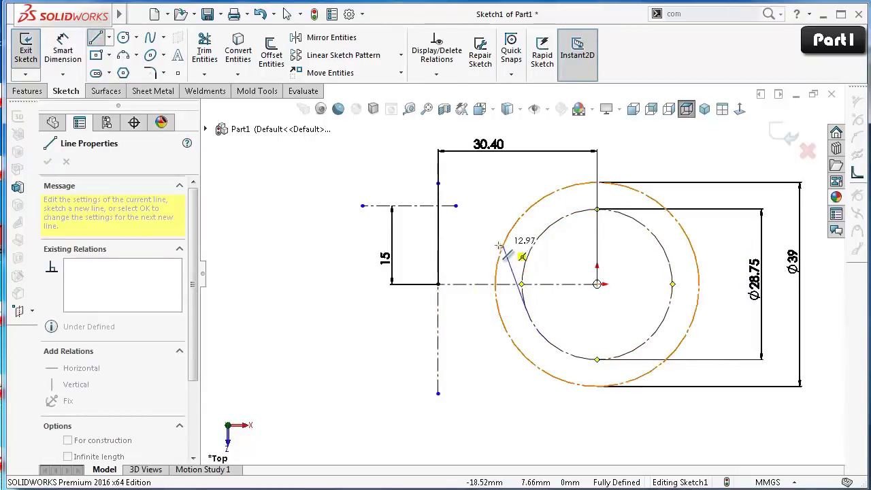
key(Escape)
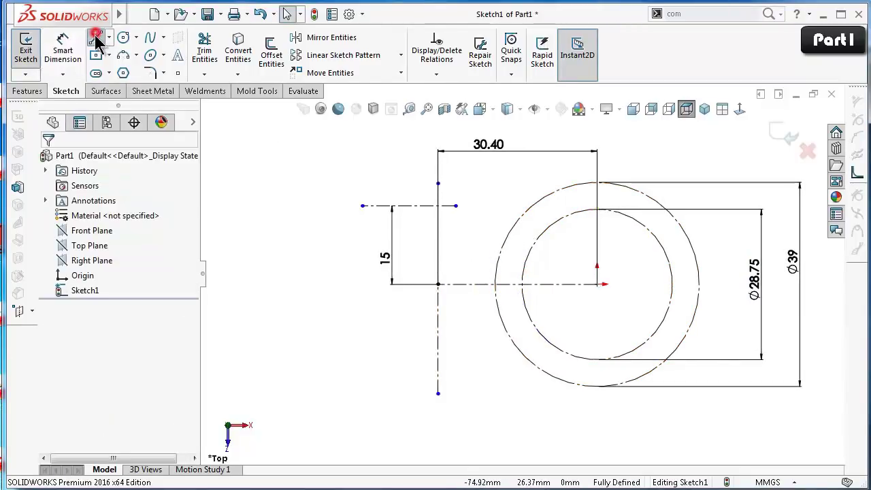
click(95, 39)
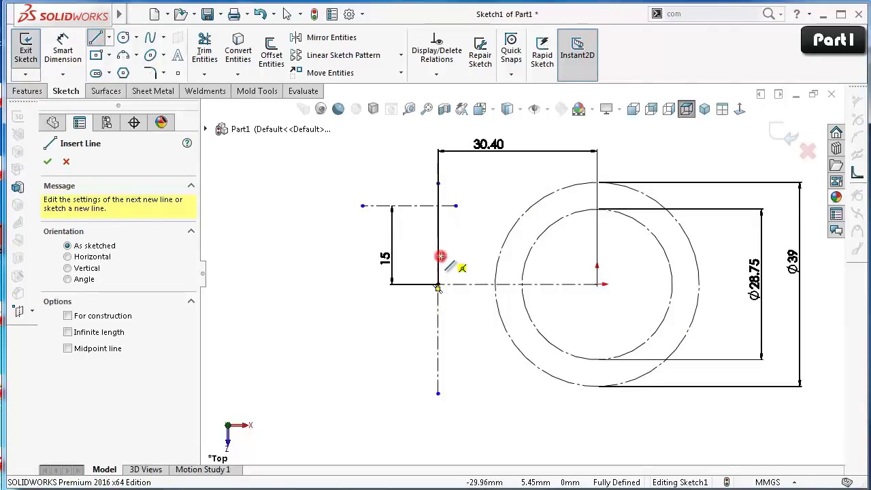
click(440, 256)
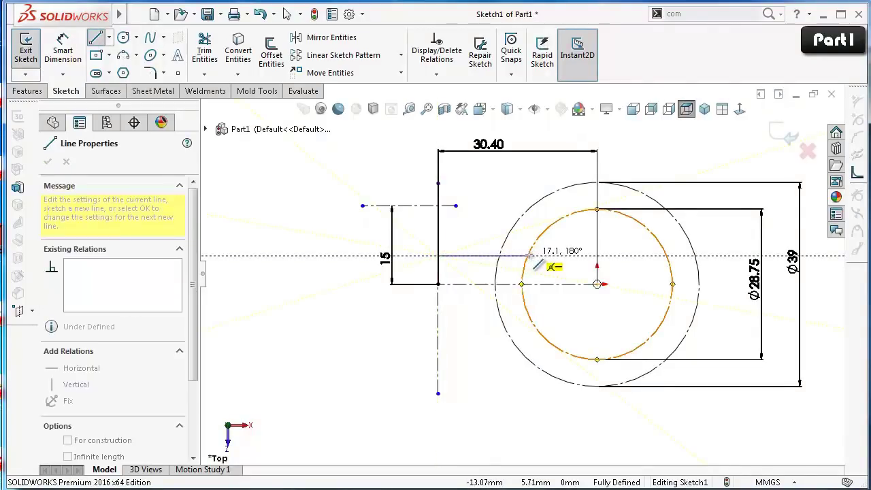
click(529, 255)
double_click(554, 266)
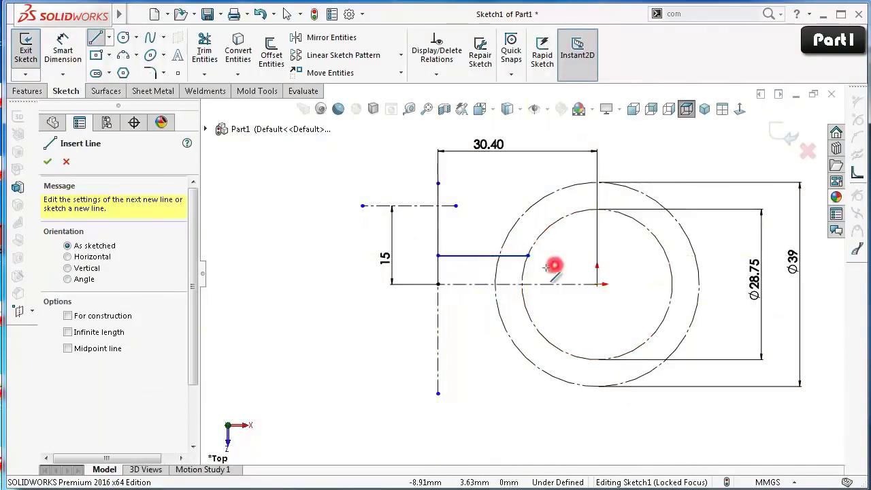
click(439, 314)
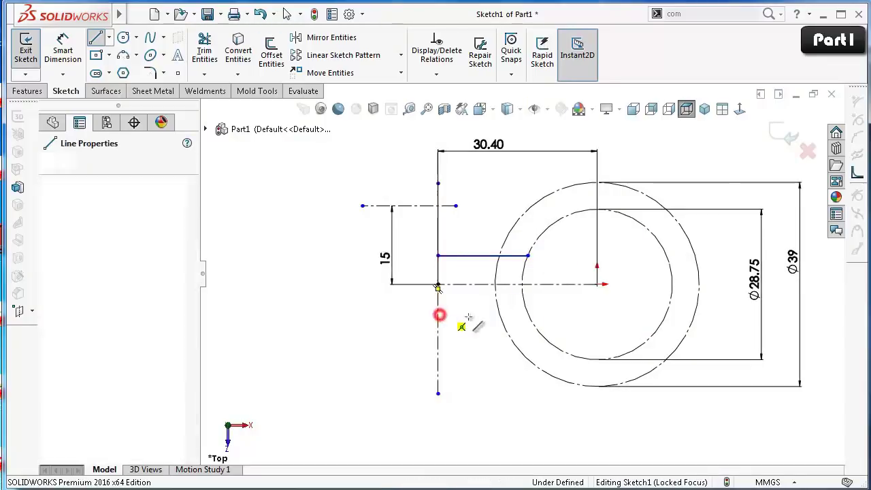
click(529, 314)
double_click(576, 312)
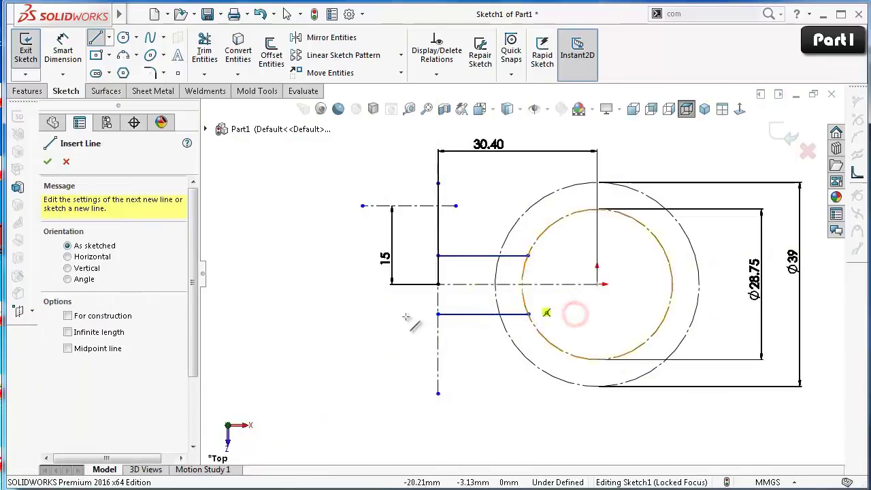
right_drag(317, 393, 250, 190)
click(472, 315)
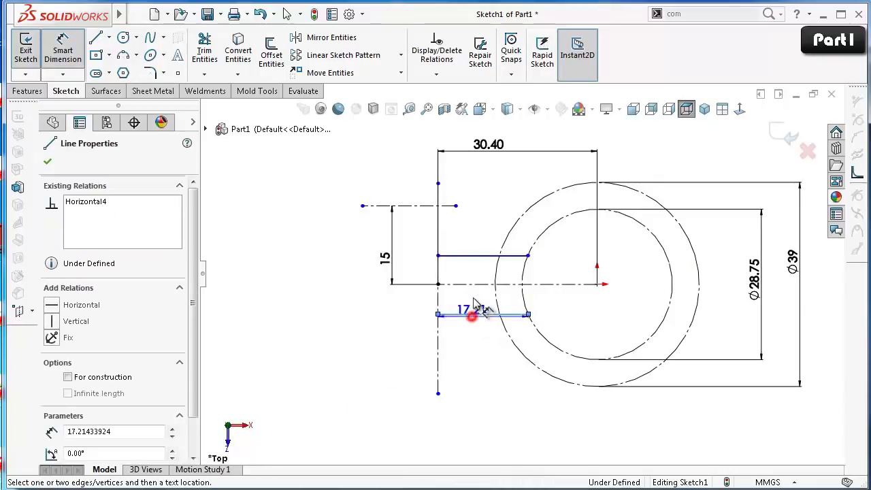
Dimension the distance between the two horizontal lines to 6.35 mm.
click(474, 257)
click(325, 299)
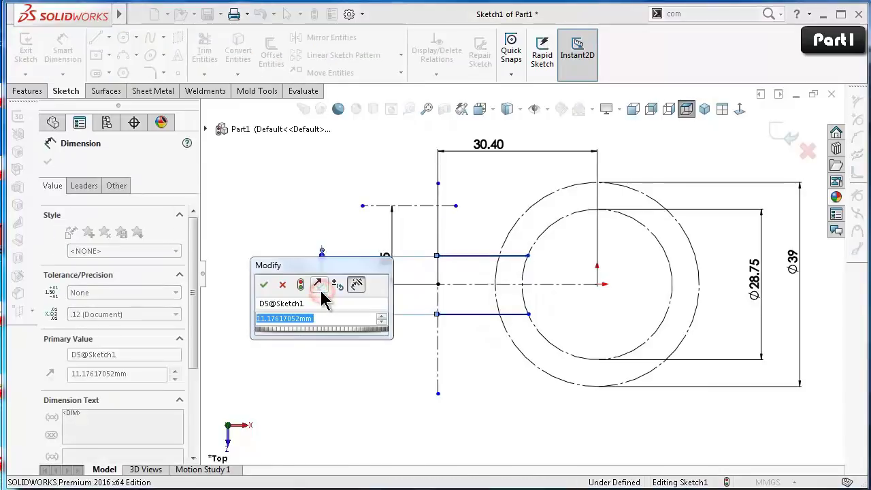
text(6.35)
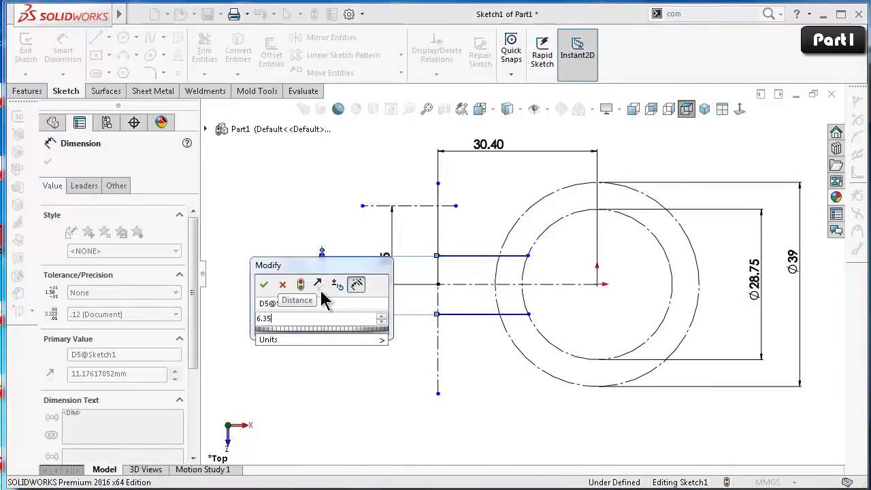
key(Return)
key(Escape)
key(Escape)
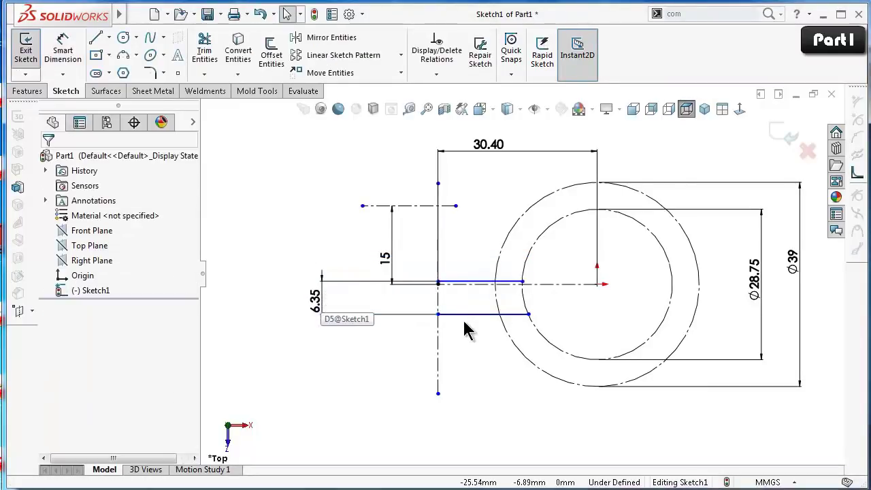
Make both lines symmetric about the horizontal axis centerline and fit the view.
click(467, 318)
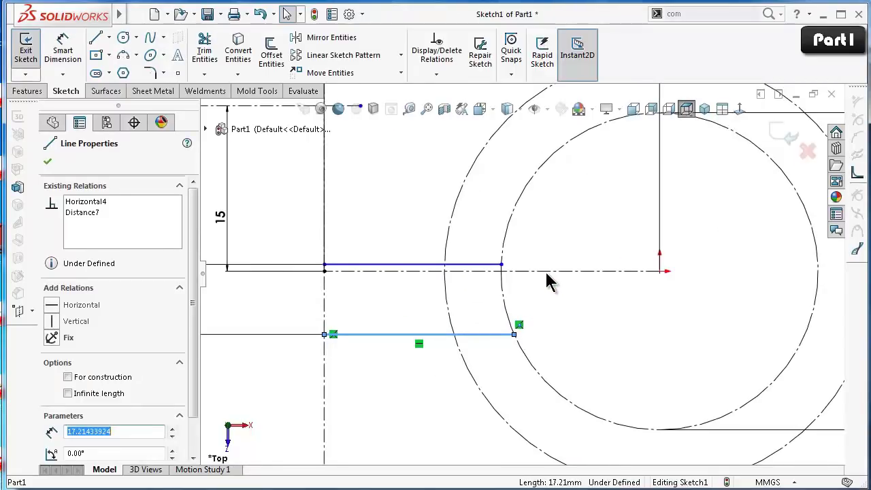
click(548, 272)
ctrl+click(469, 264)
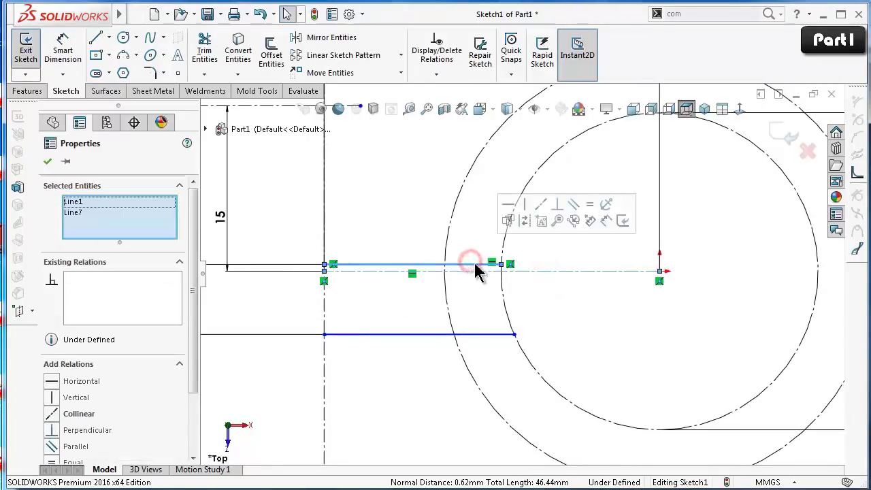
ctrl+click(438, 334)
click(560, 274)
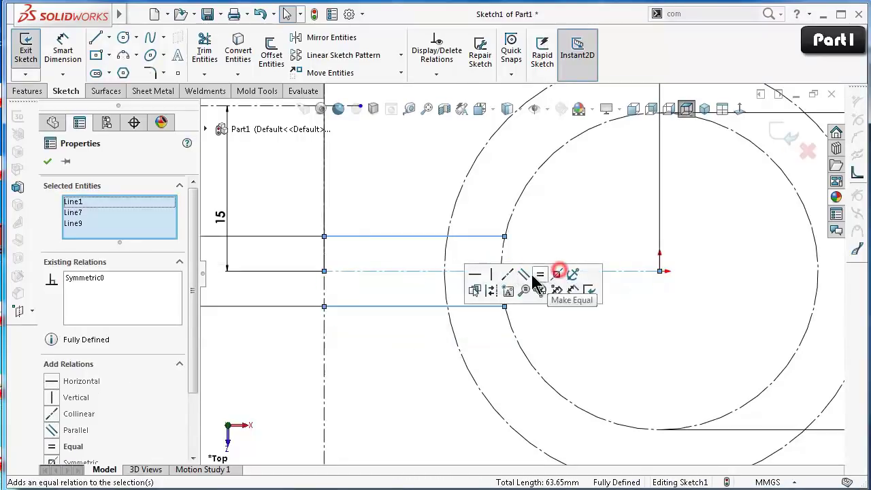
click(294, 372)
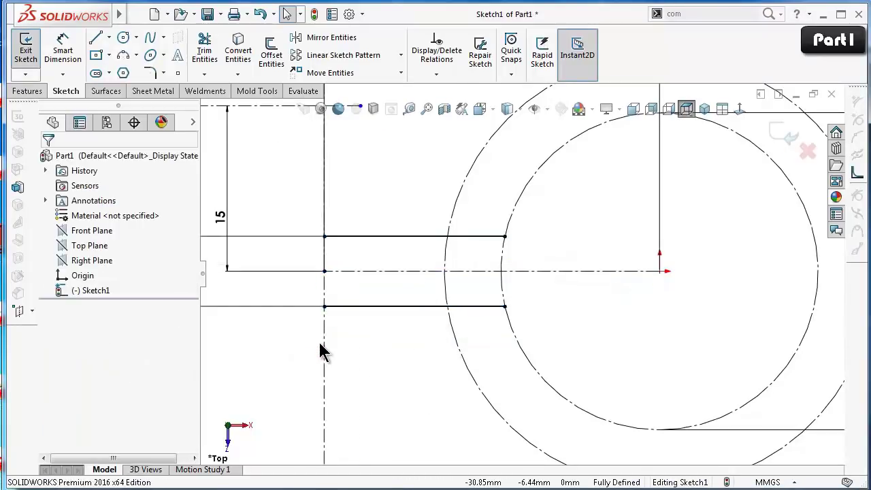
key(f)
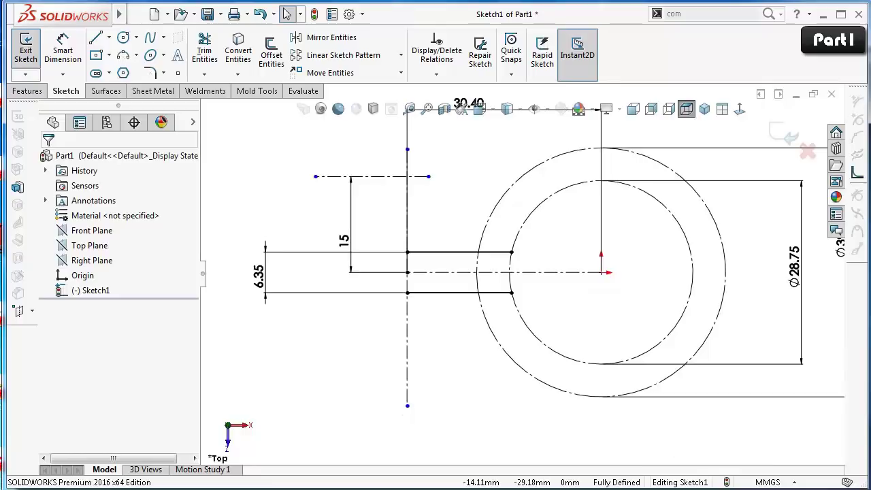
Draw a slanted line from the vertical centerline down to the outer circle.
click(95, 37)
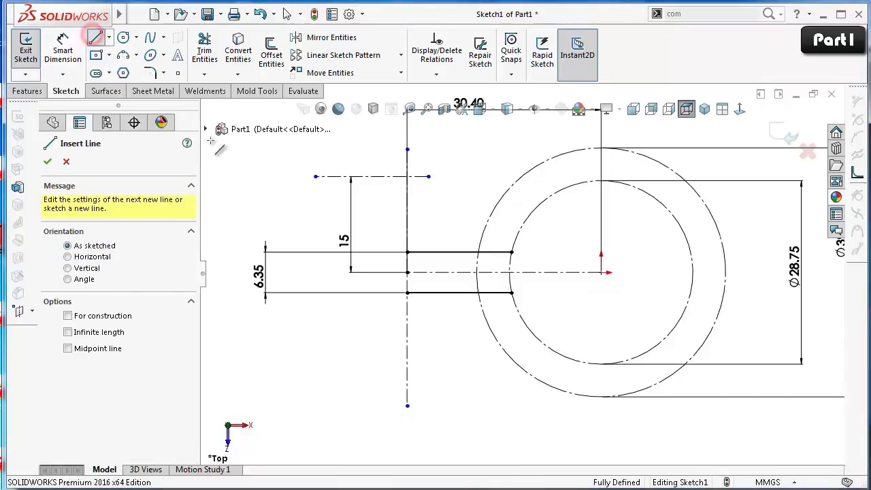
click(408, 349)
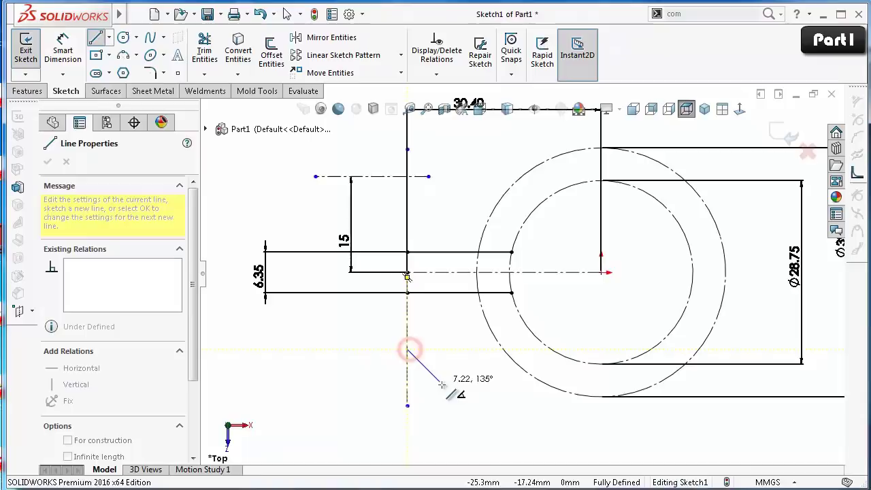
click(552, 387)
key(Escape)
key(Escape)
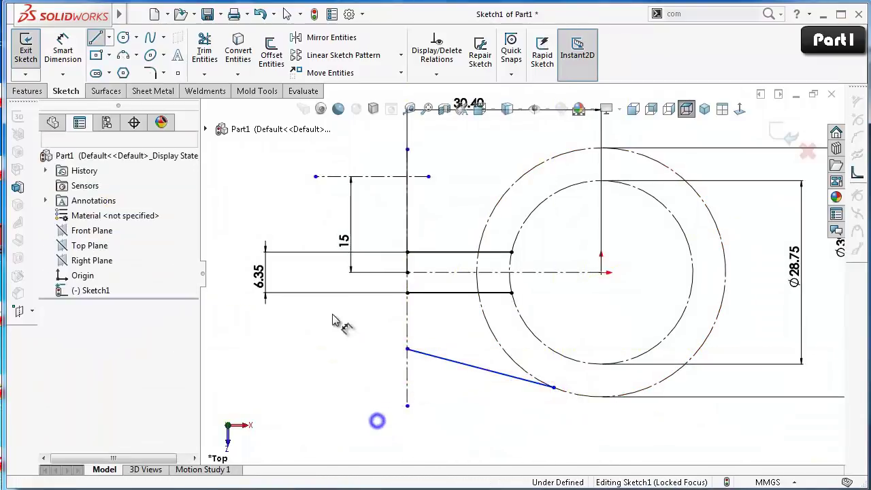
Dimension the slanted line's start point 8.5 mm below the lower slot line.
key(d)
click(406, 351)
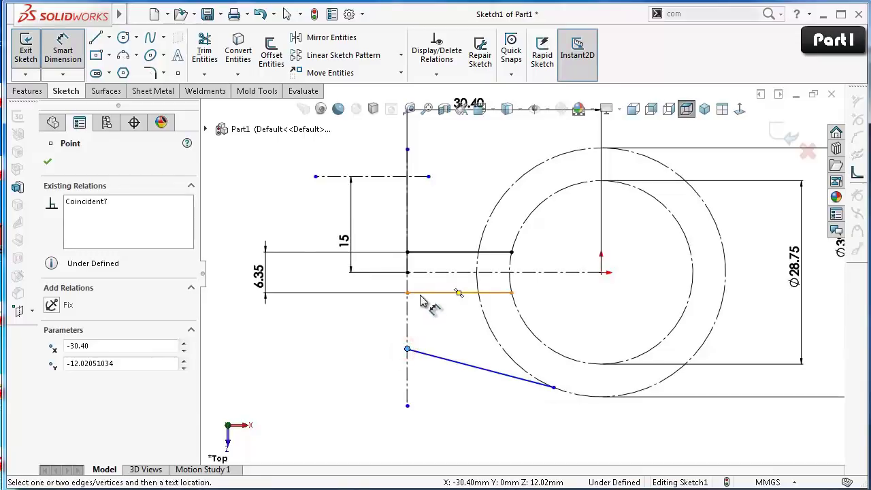
click(425, 293)
click(355, 336)
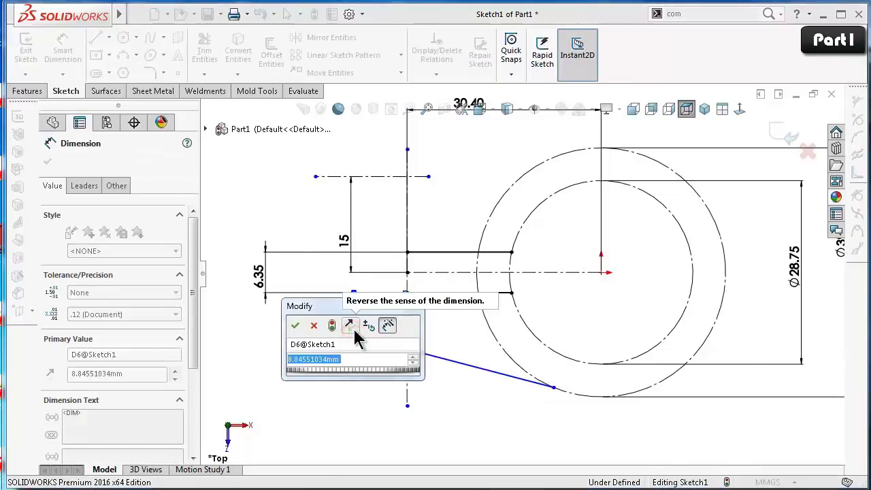
text(8.)
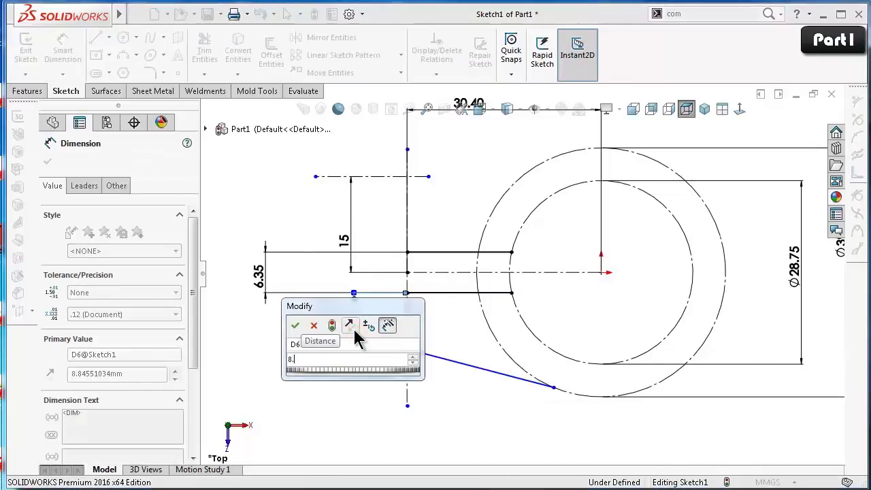
text(5)
key(Return)
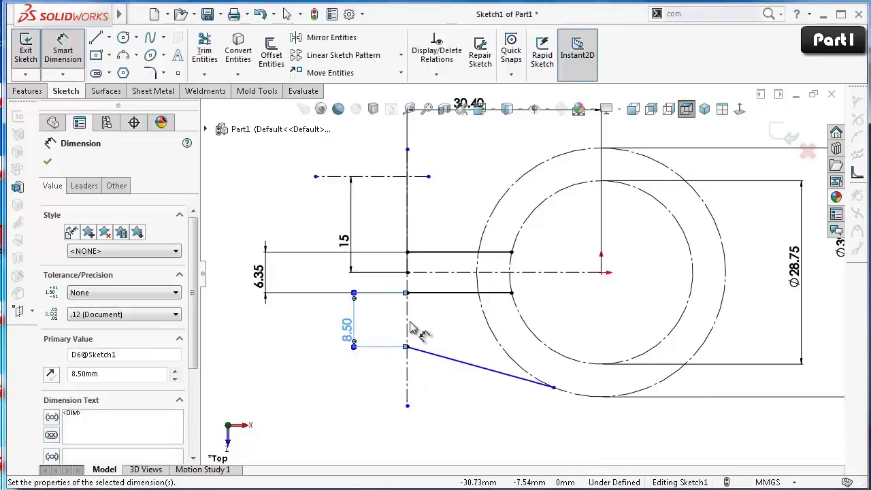
click(524, 398)
Make the slanted line tangent to the outer circle.
click(523, 388)
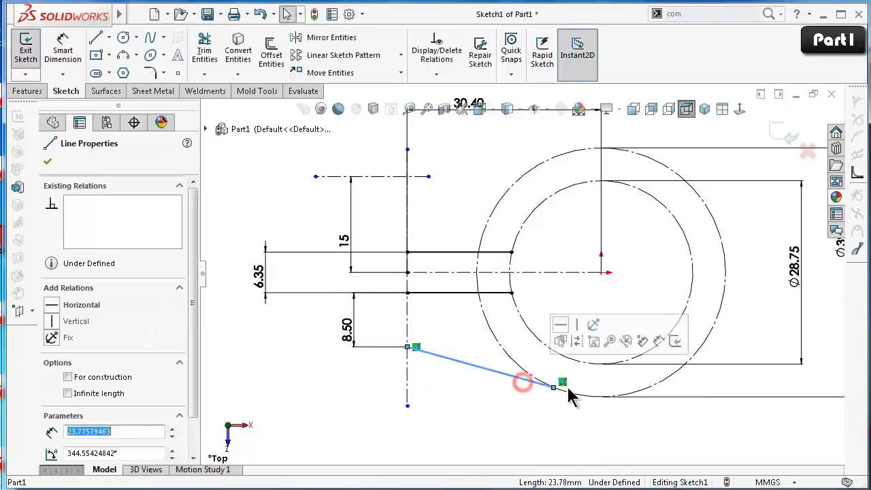
ctrl+click(597, 393)
click(618, 345)
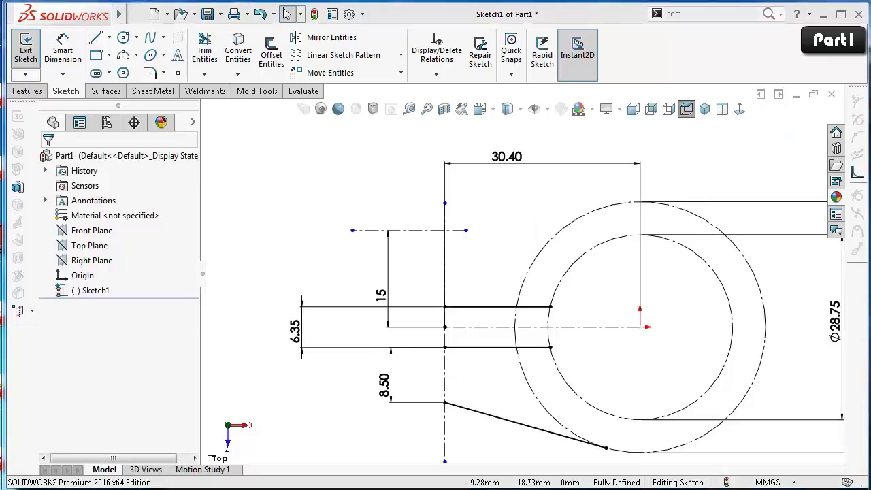
Draw a small construction circle above the slot.
click(123, 38)
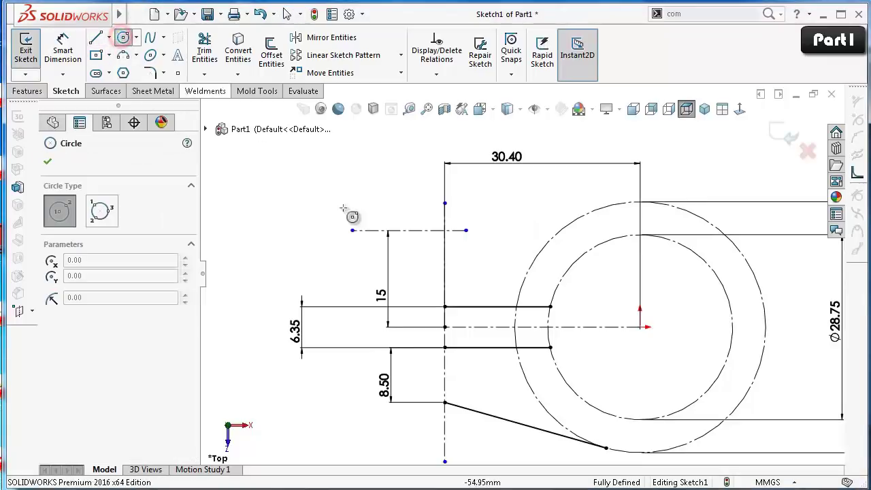
click(486, 253)
click(487, 219)
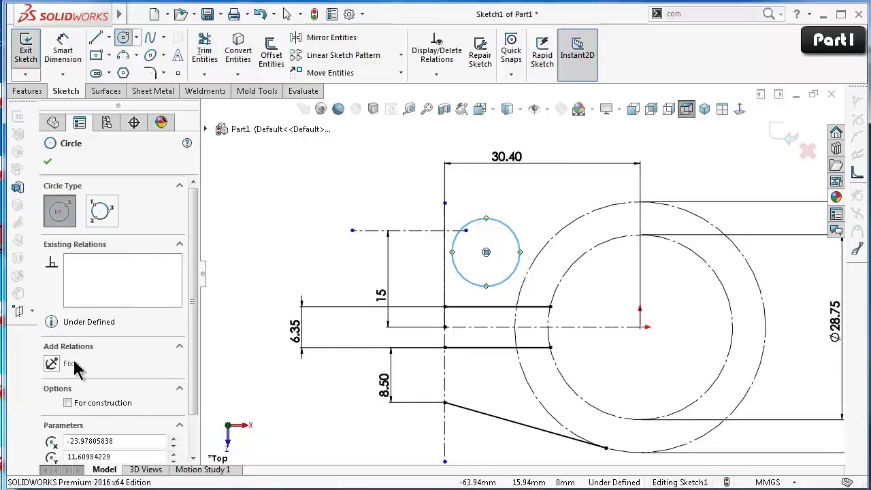
click(68, 403)
click(47, 162)
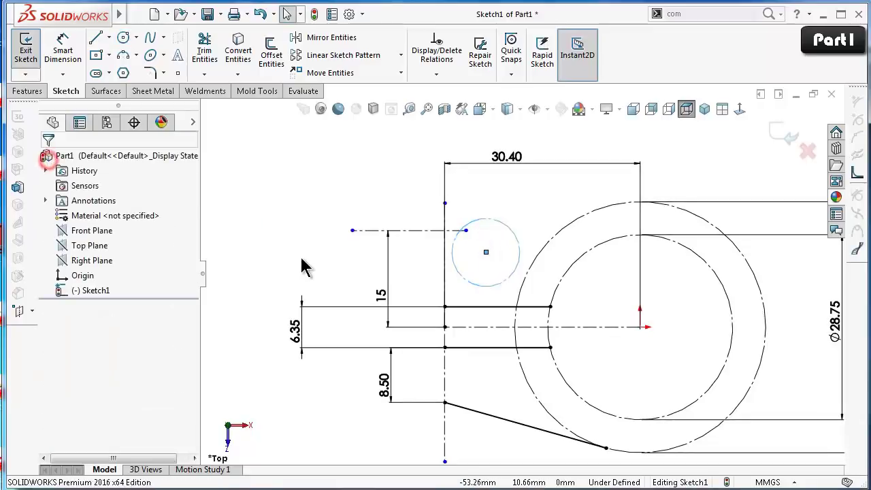
Dimension the new construction circle to a 17 mm diameter.
right_drag(302, 258, 299, 153)
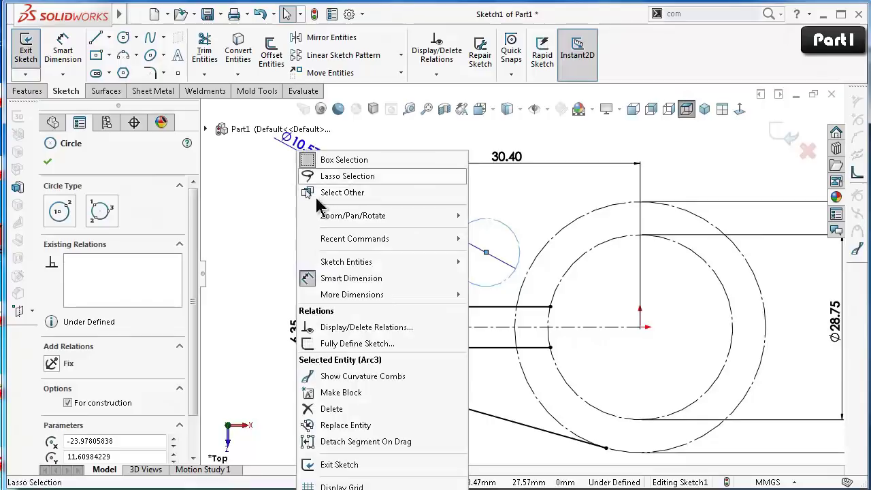
click(279, 272)
double_click(292, 258)
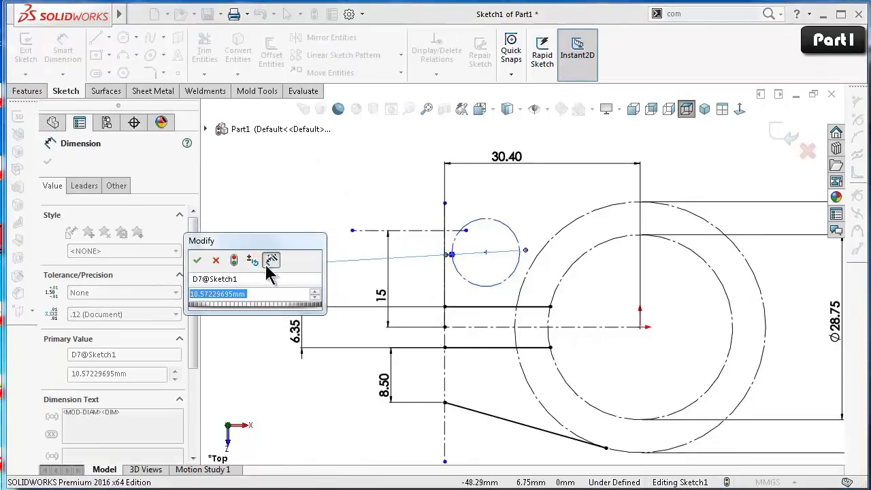
drag(262, 240, 329, 207)
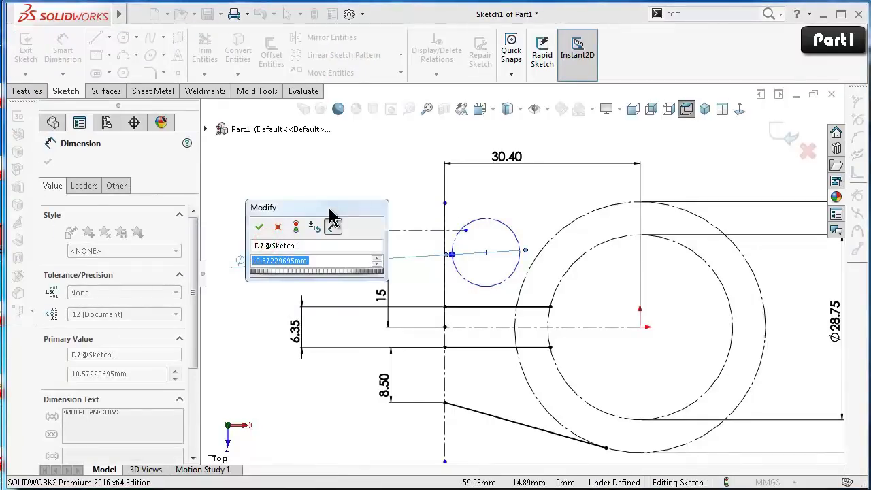
text(17)
key(Return)
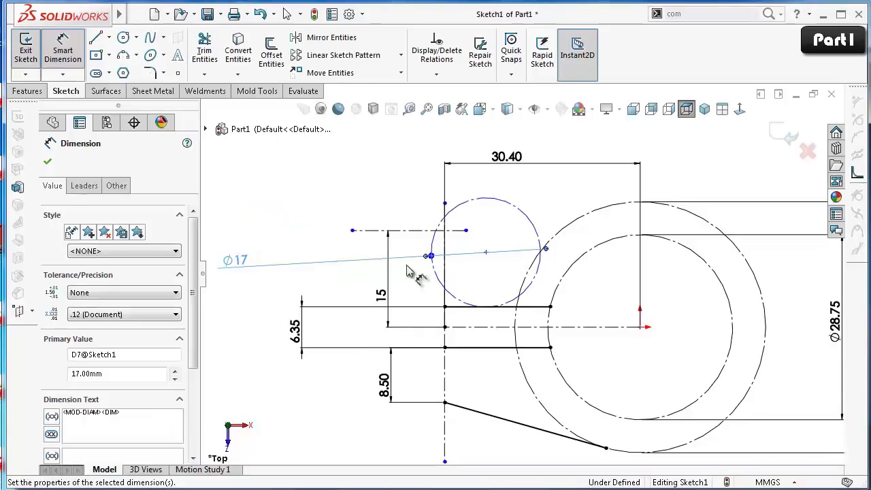
key(Escape)
click(455, 217)
scroll(465, 251, down, 2)
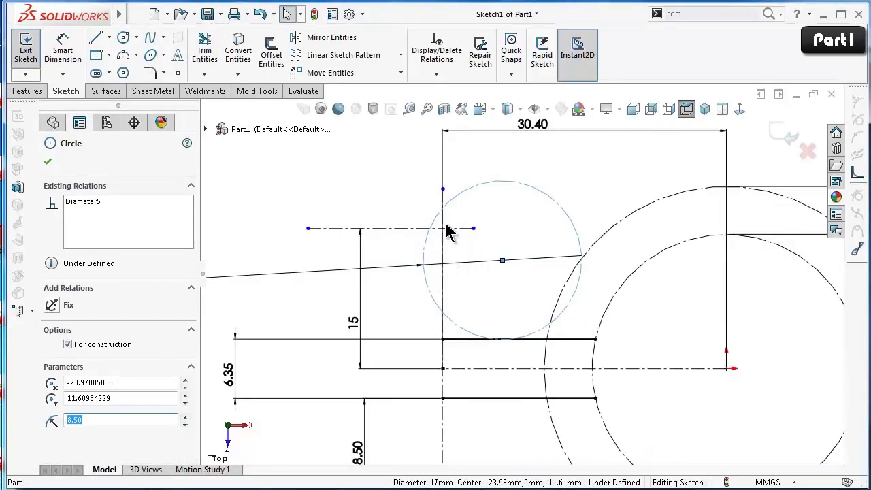
Make the Ø17 circle tangent to the vertical centerline.
ctrl+click(443, 259)
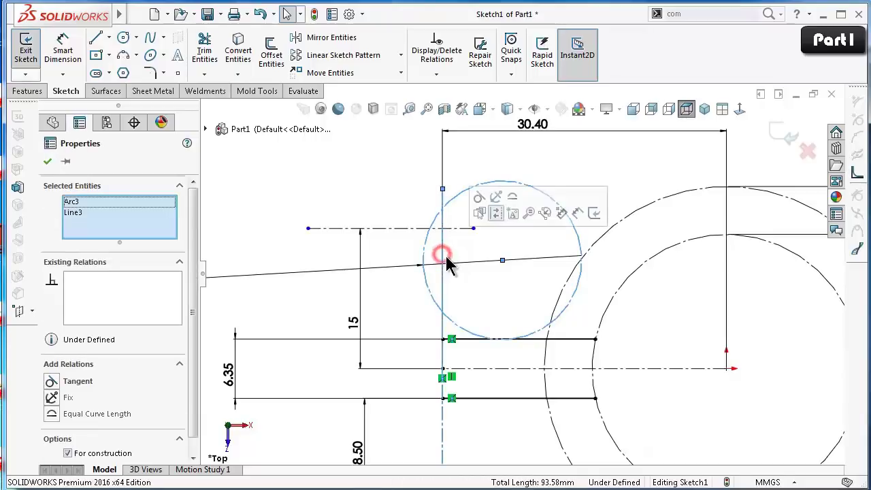
click(477, 198)
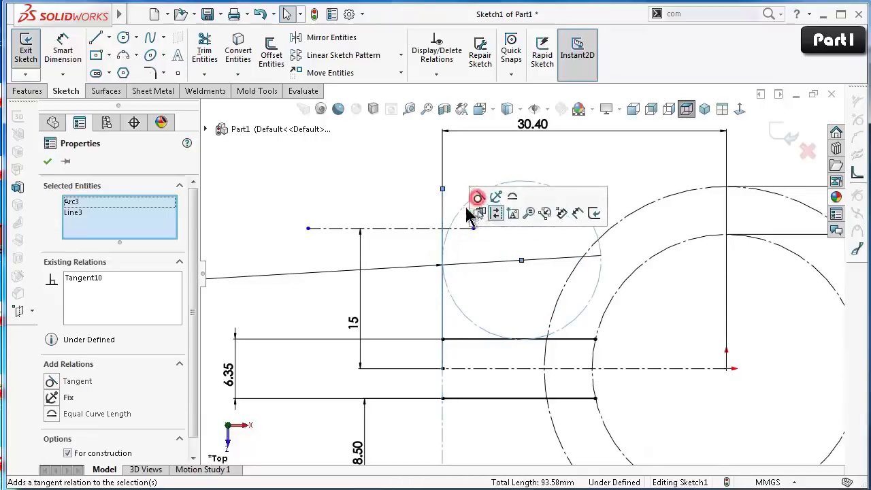
click(336, 174)
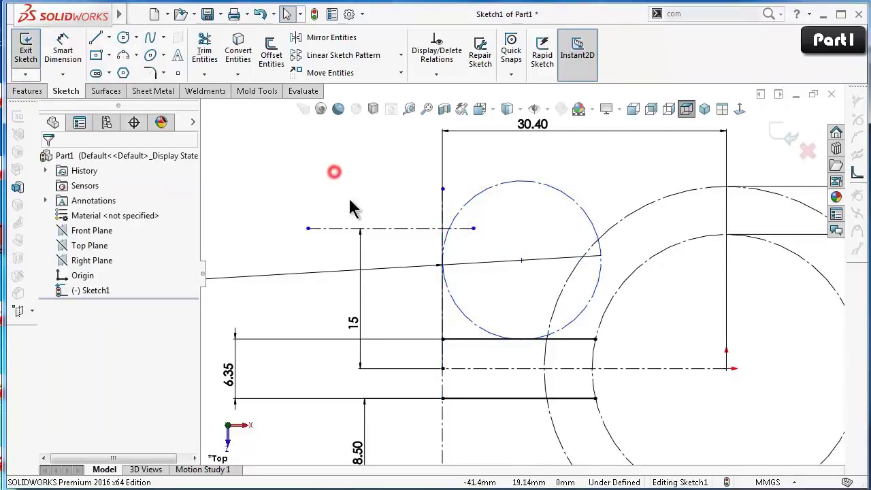
Make the Ø17 circle tangent to the outer Ø39 circle, then zoom out.
click(597, 287)
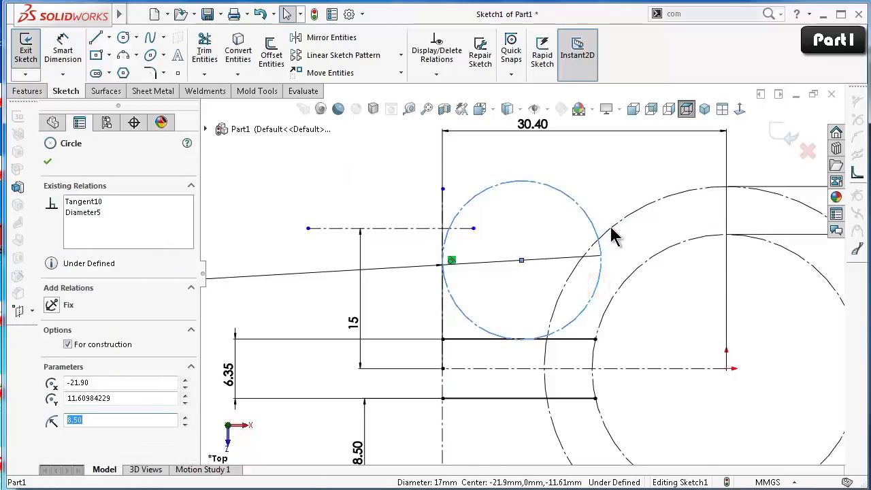
ctrl+click(610, 231)
click(658, 171)
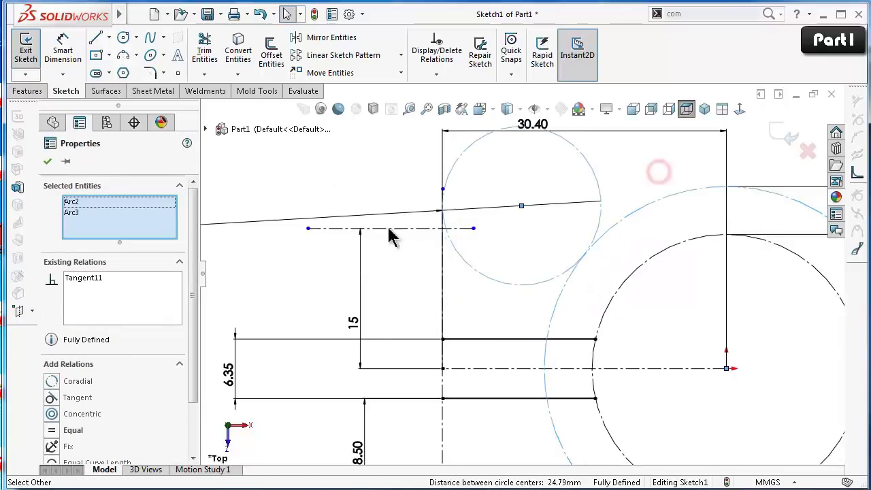
click(345, 193)
key(z)
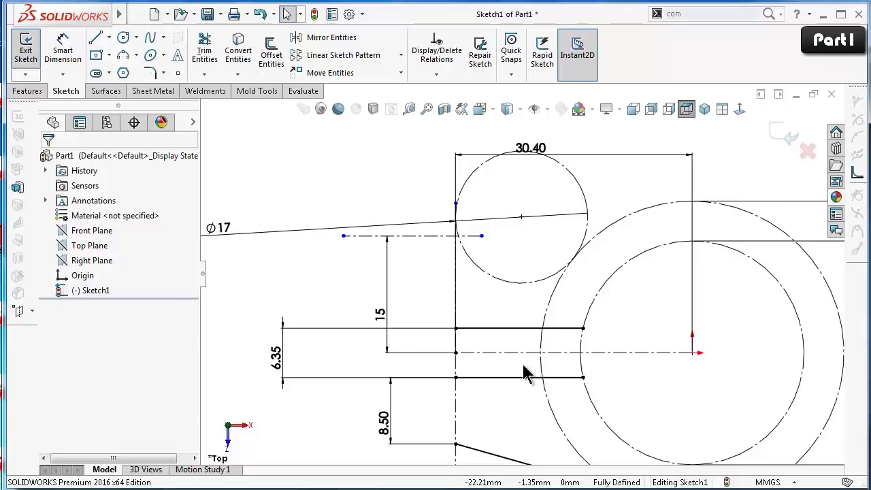
key(z)
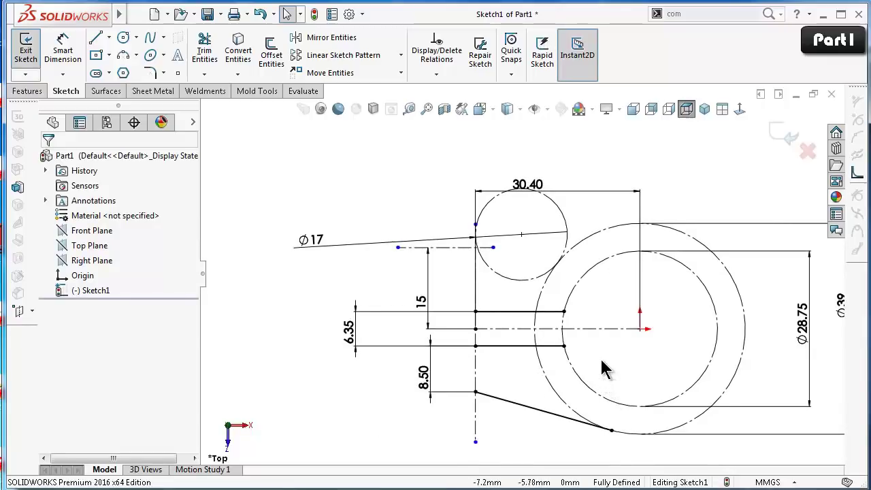
Draw a vertical line from the slot edge's endpoint to the horizontal centreline, then a short segment to the Ø17 circle.
click(96, 37)
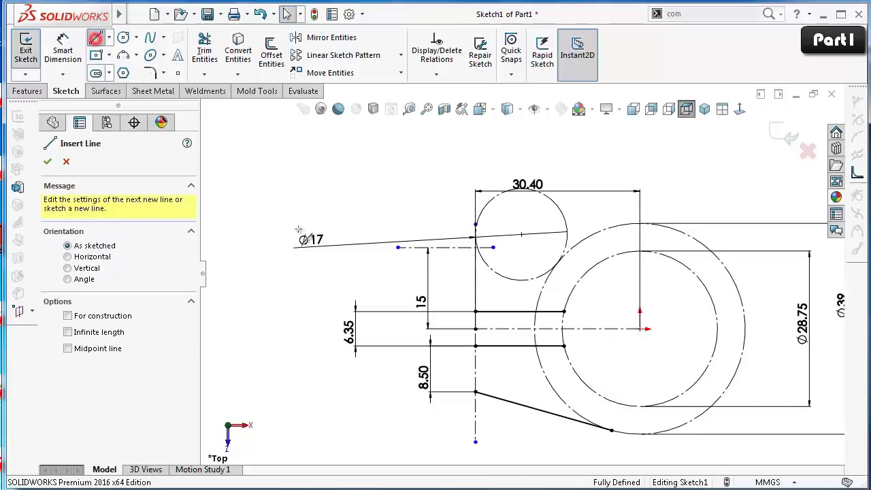
click(475, 311)
scroll(496, 268, down, 3)
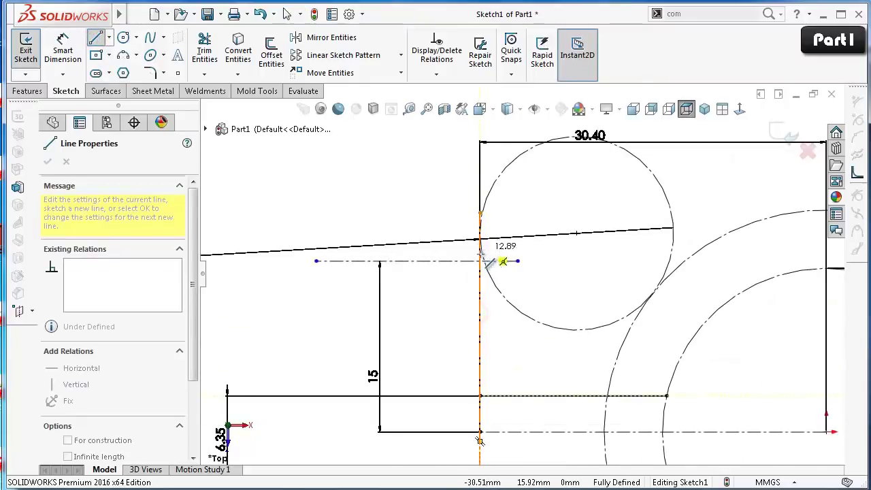
scroll(496, 259, down, 3)
scroll(505, 312, down, 3)
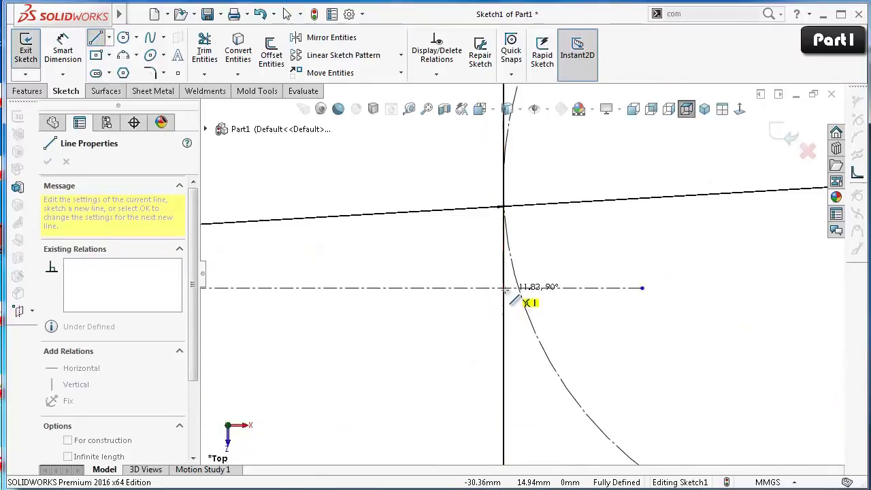
click(503, 288)
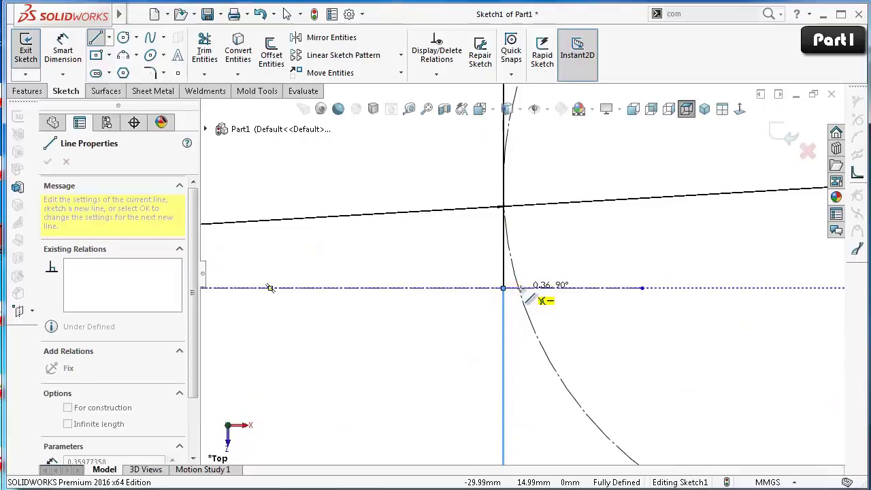
click(521, 287)
double_click(575, 311)
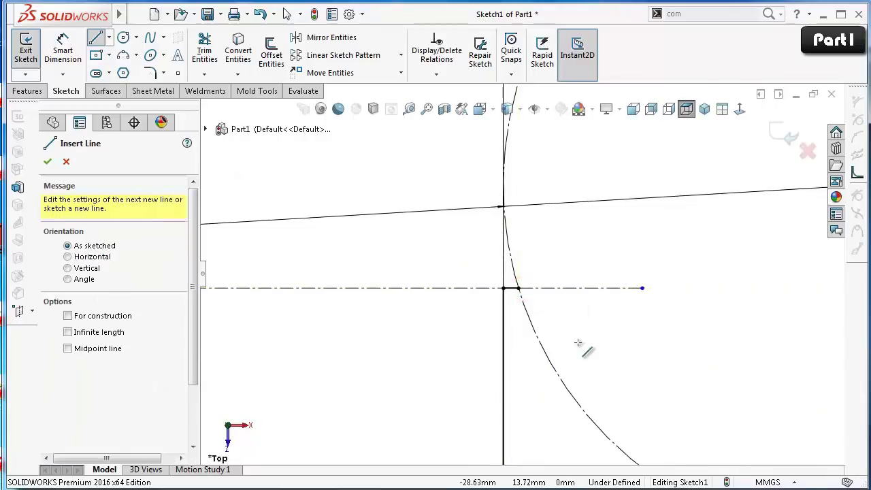
scroll(578, 342, up, 2)
scroll(592, 381, up, 3)
scroll(599, 401, up, 2)
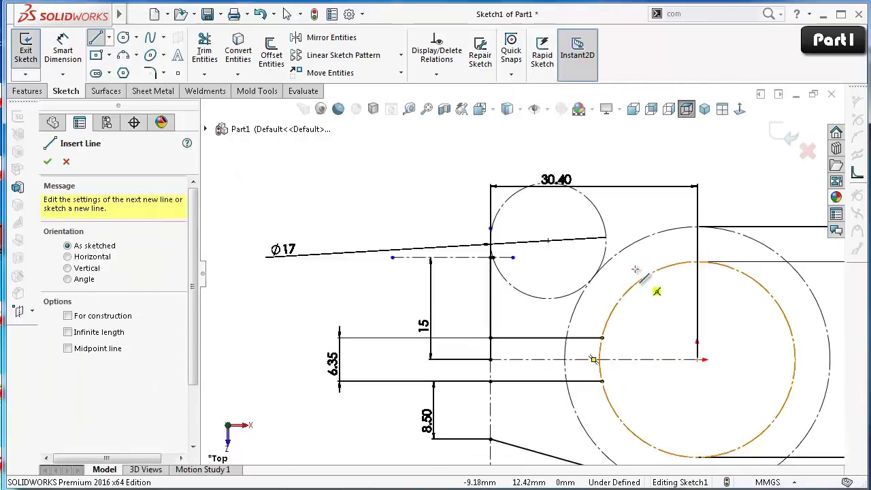
scroll(544, 279, up, 2)
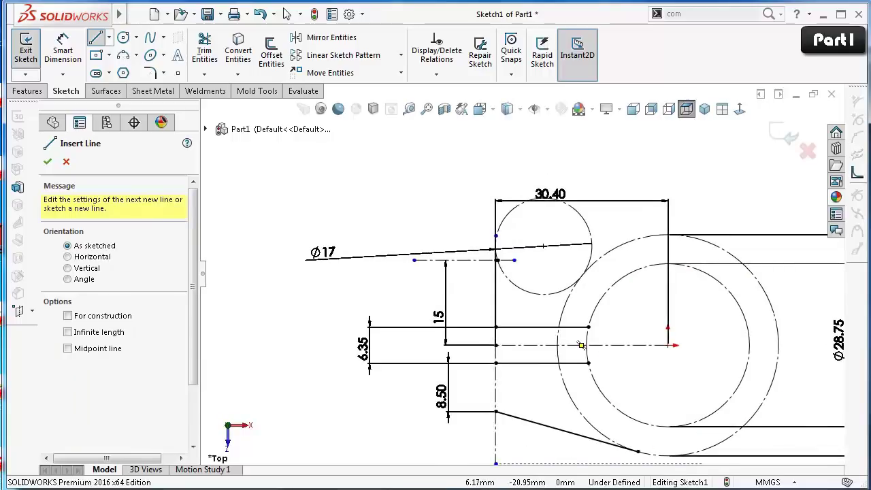
Draw two 3-point arcs connecting the Ø17 circle tangentially to the large outer circle.
click(123, 55)
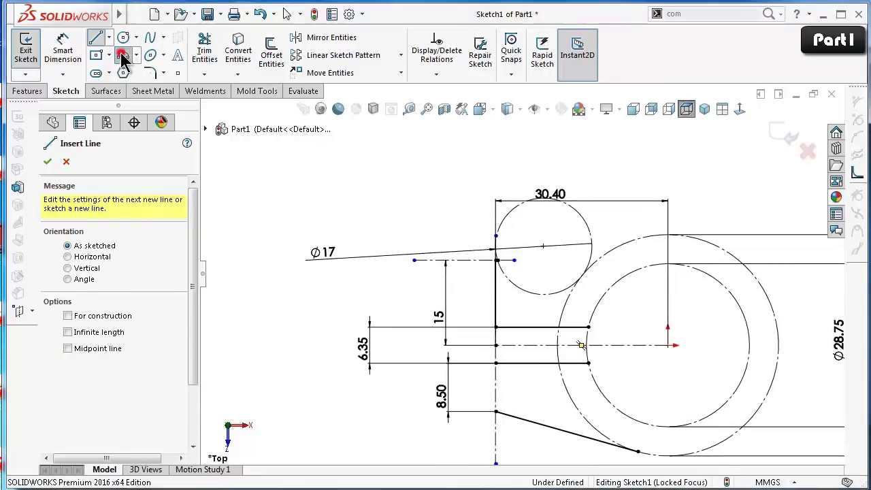
scroll(578, 395, up, 3)
scroll(586, 408, down, 2)
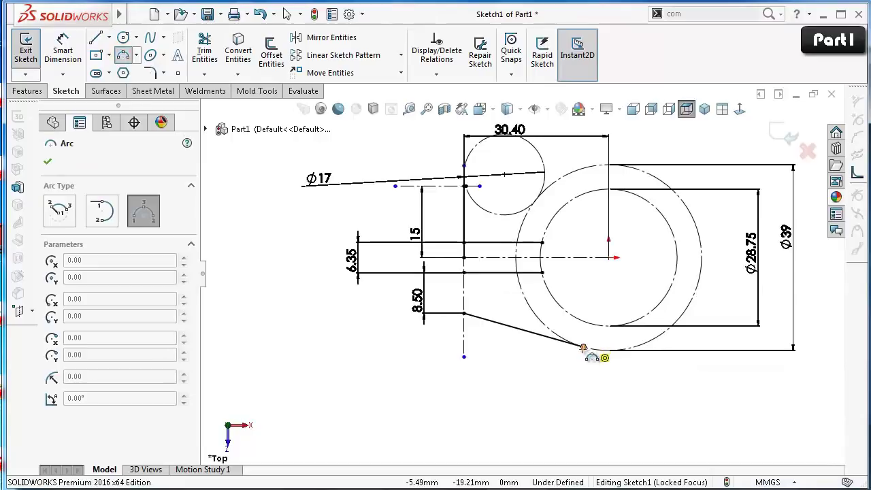
click(584, 348)
scroll(644, 182, down, 3)
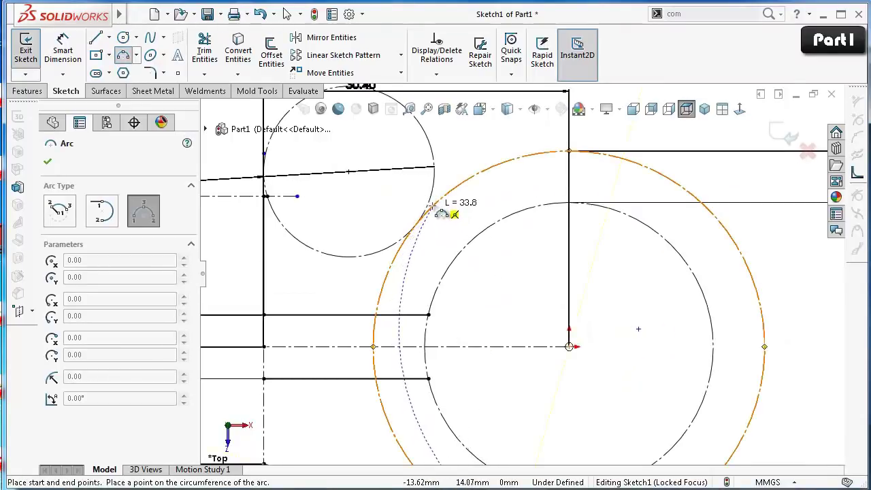
click(433, 206)
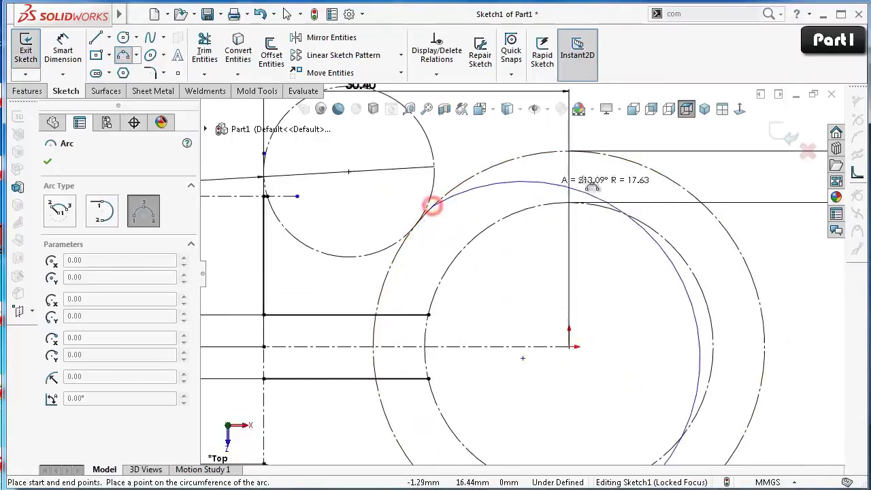
click(635, 162)
scroll(435, 187, down, 1)
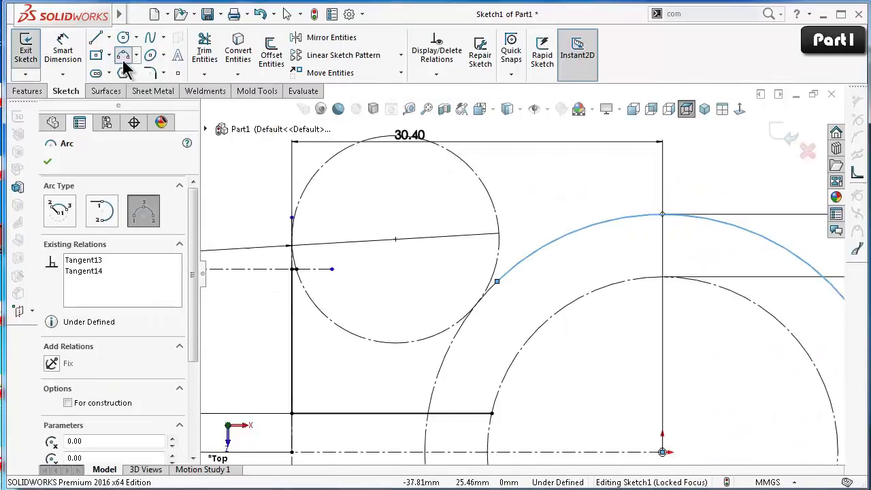
click(496, 282)
scroll(331, 276, down, 3)
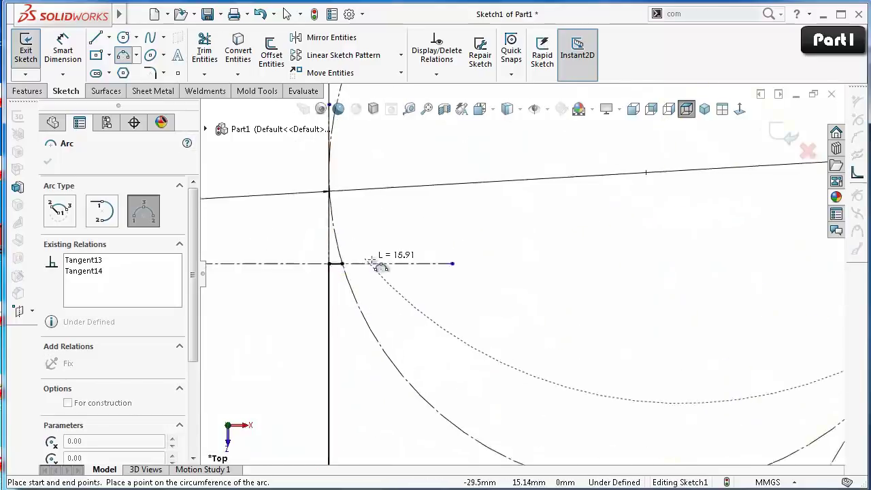
click(347, 268)
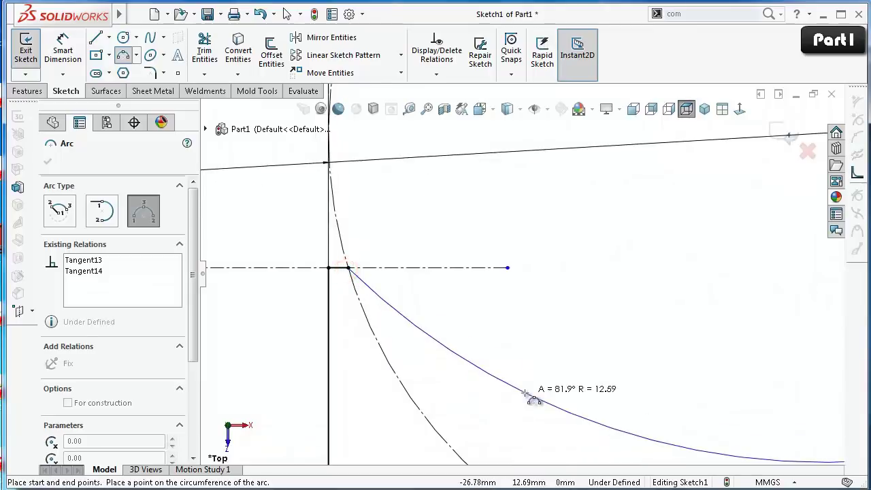
scroll(585, 403, up, 3)
scroll(646, 408, up, 2)
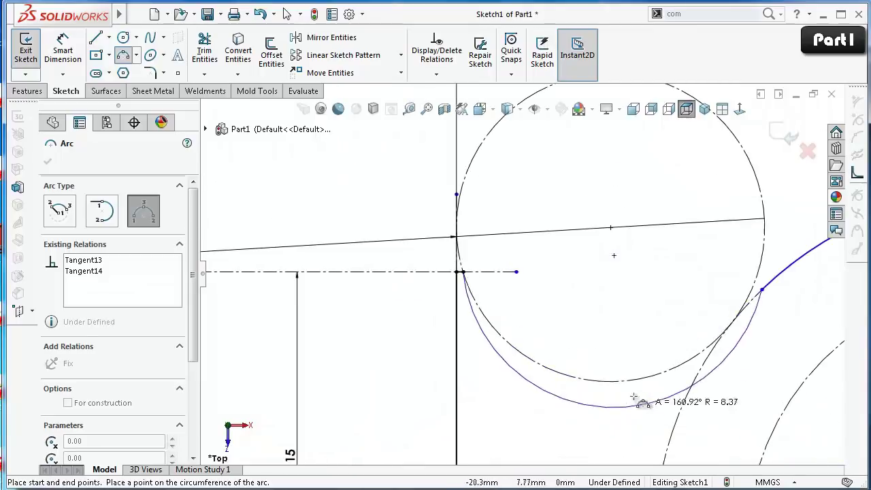
click(576, 379)
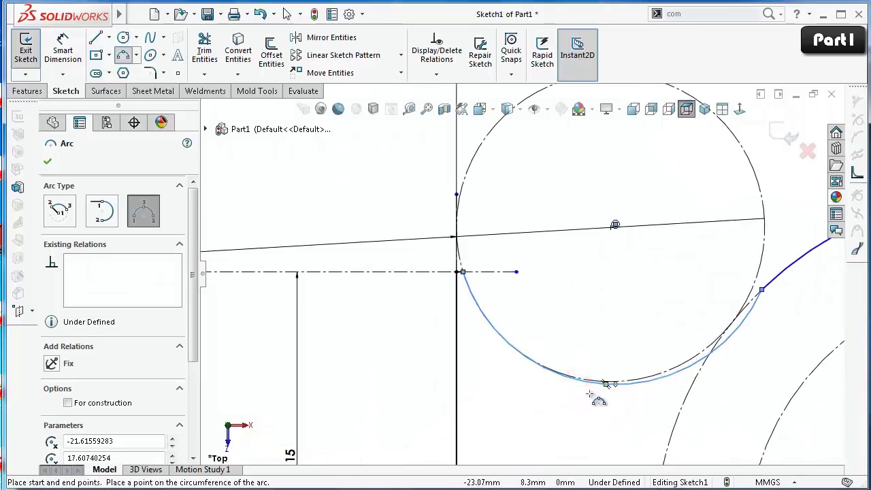
key(Escape)
Make the new arc coradial with the Ø17 circle so Sketch1 is fully defined.
scroll(767, 311, down, 1)
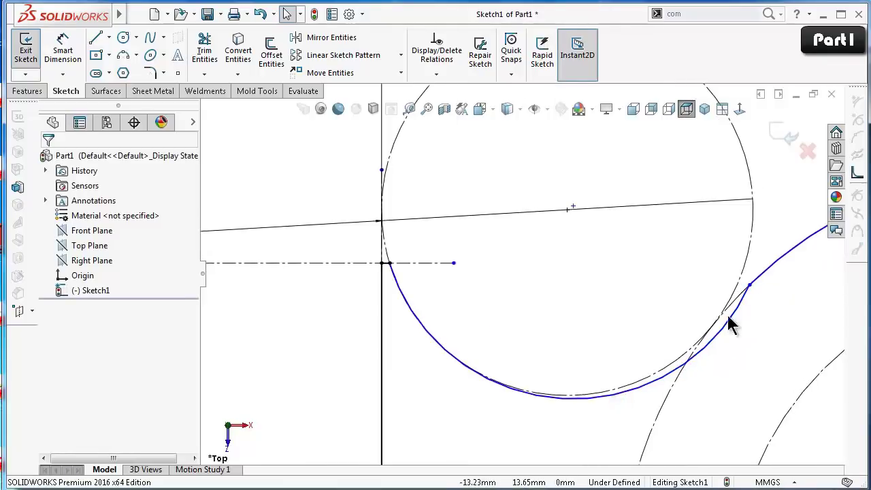
click(651, 393)
scroll(650, 364, down, 3)
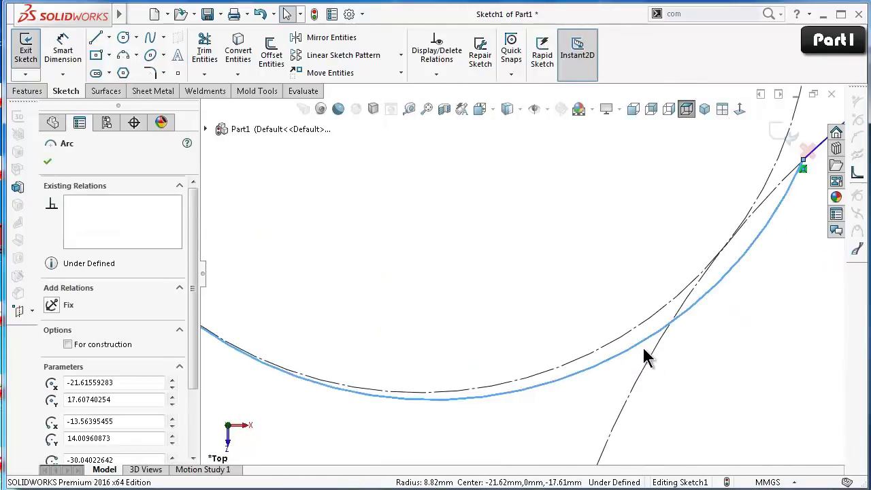
ctrl+click(641, 328)
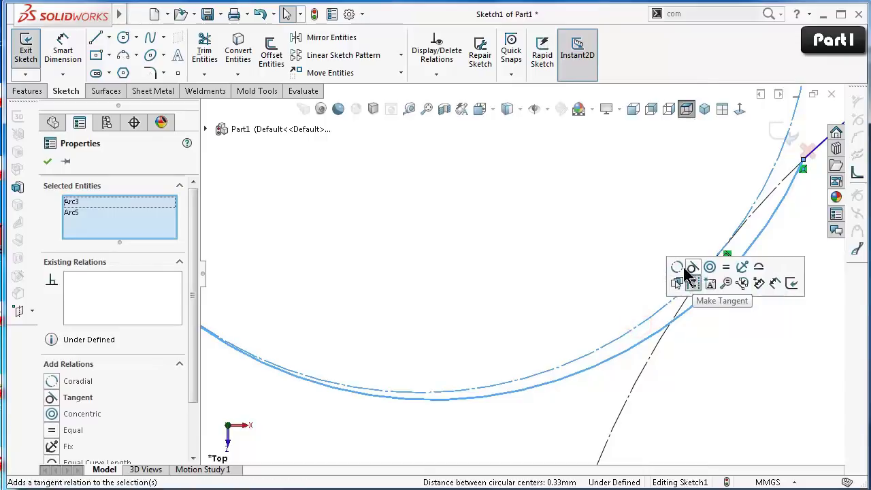
click(678, 266)
click(560, 268)
scroll(592, 278, up, 3)
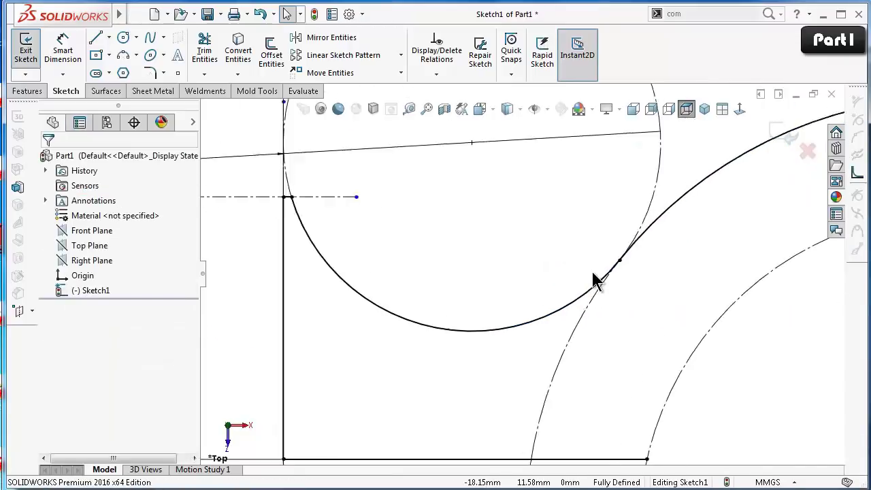
scroll(592, 279, up, 2)
scroll(592, 281, up, 1)
scroll(564, 296, up, 2)
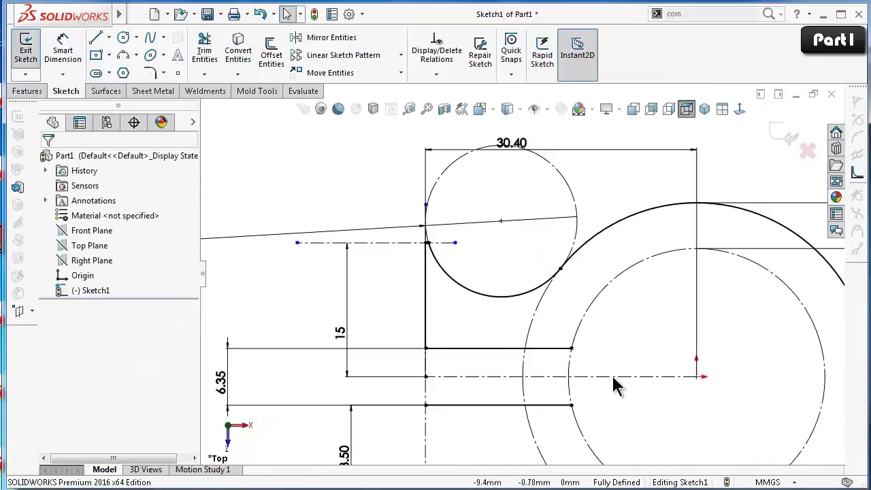
scroll(614, 391, up, 5)
scroll(515, 391, down, 3)
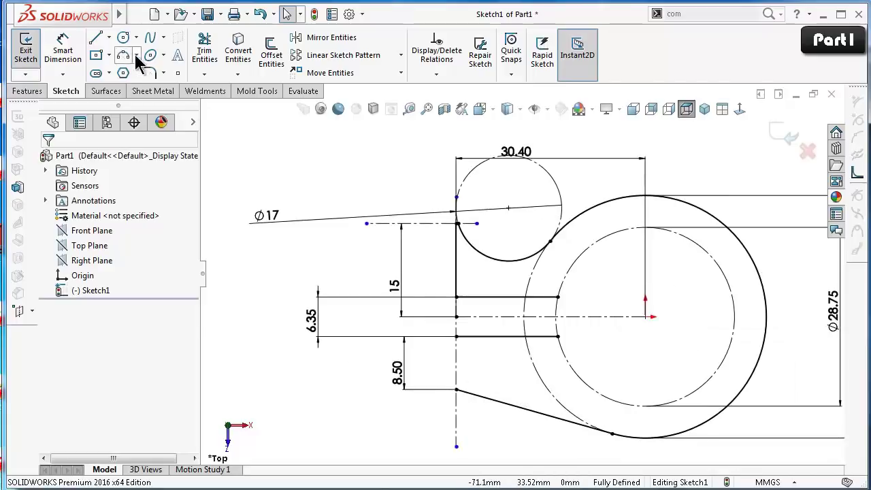
Close the outline's left side with a vertical line.
click(95, 39)
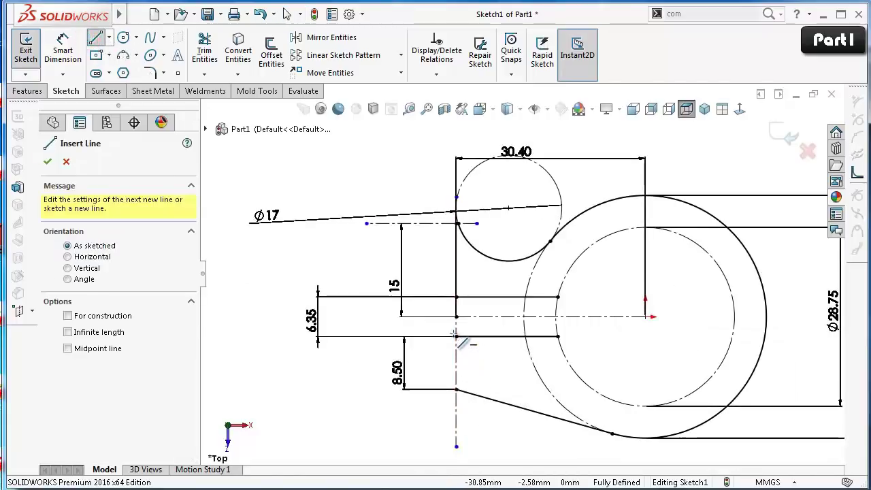
drag(455, 335, 455, 389)
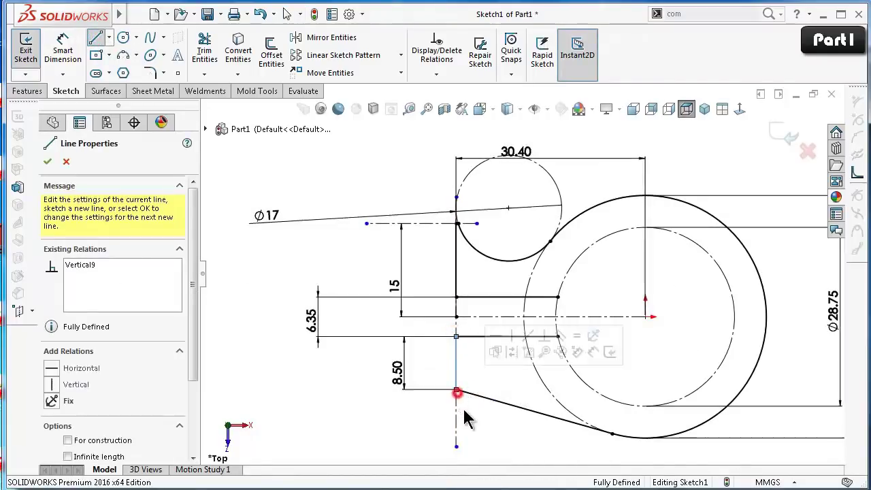
key(Escape)
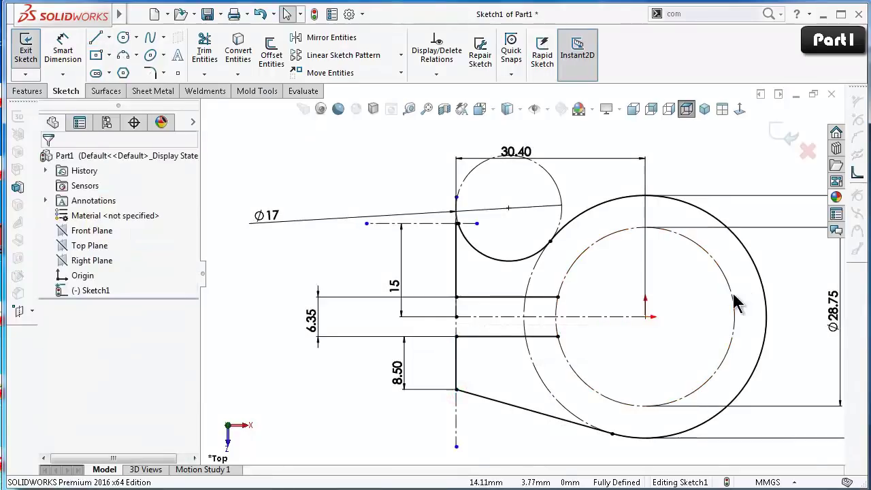
Add a 3-point arc on the Ø28.75 bore circle between the two slot lines' ends.
click(124, 57)
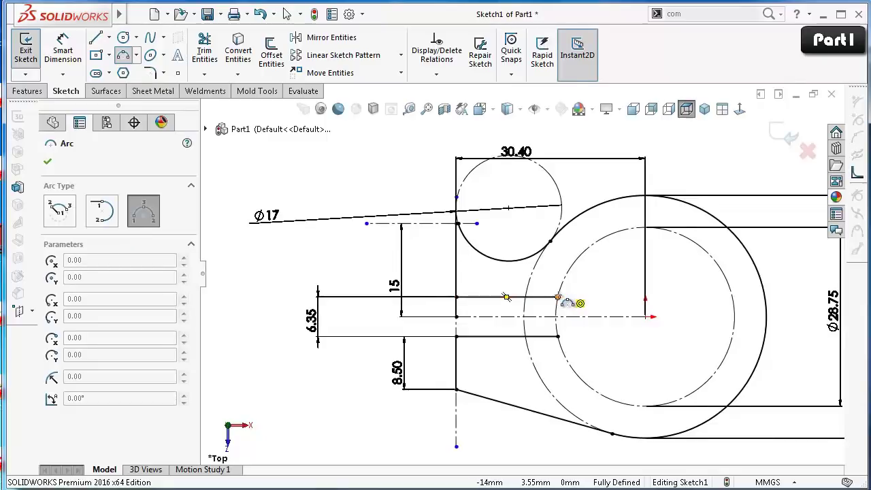
click(557, 295)
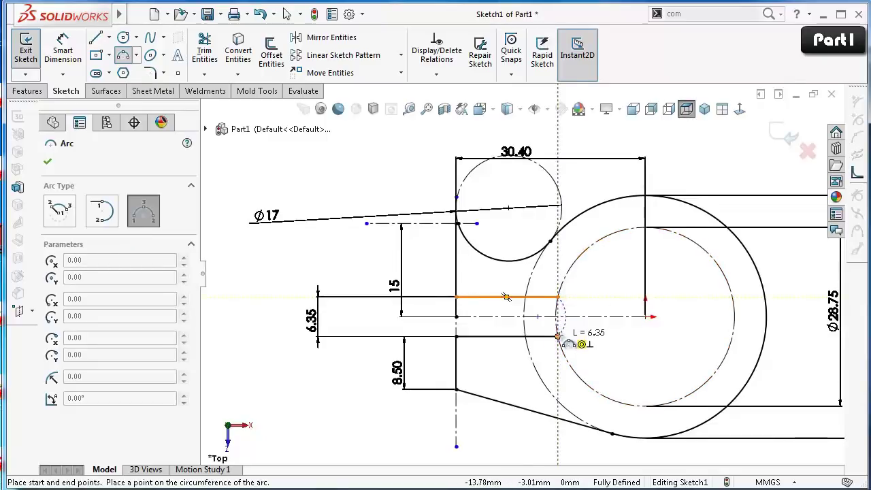
click(558, 336)
click(734, 348)
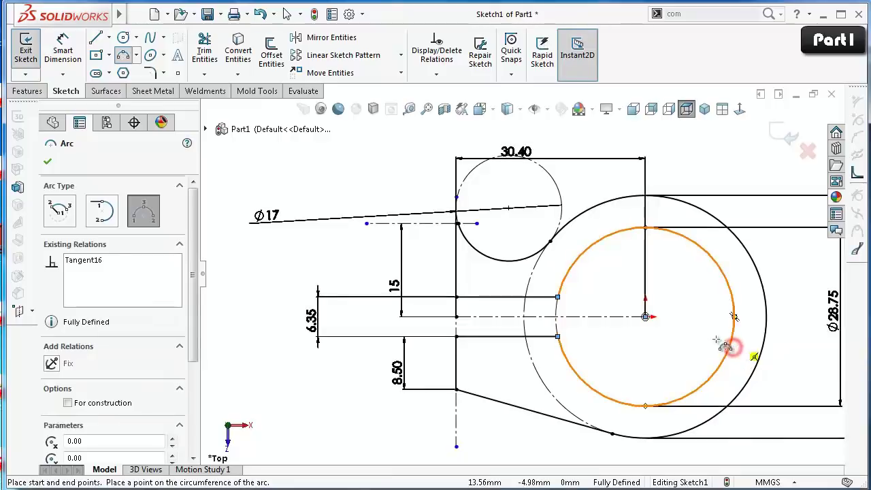
key(Escape)
click(691, 341)
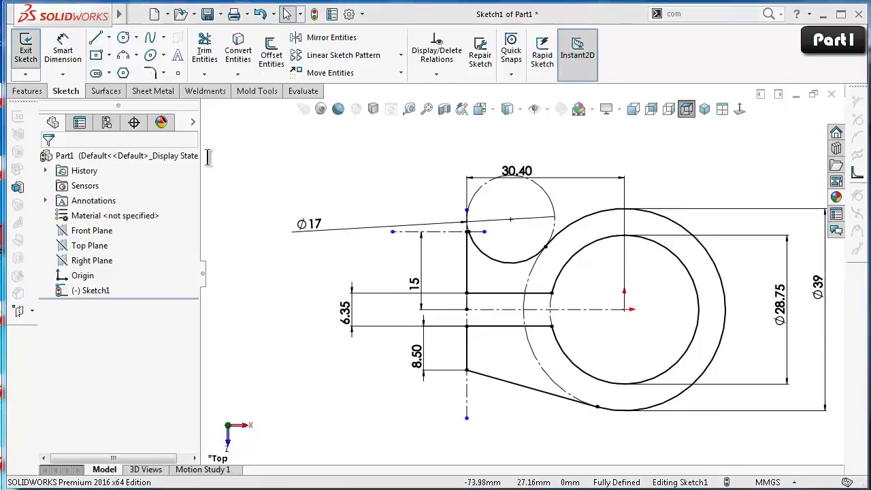
Extrude Sketch1 with a Mid Plane end condition to 15 mm depth as Boss-Extrude1.
click(26, 91)
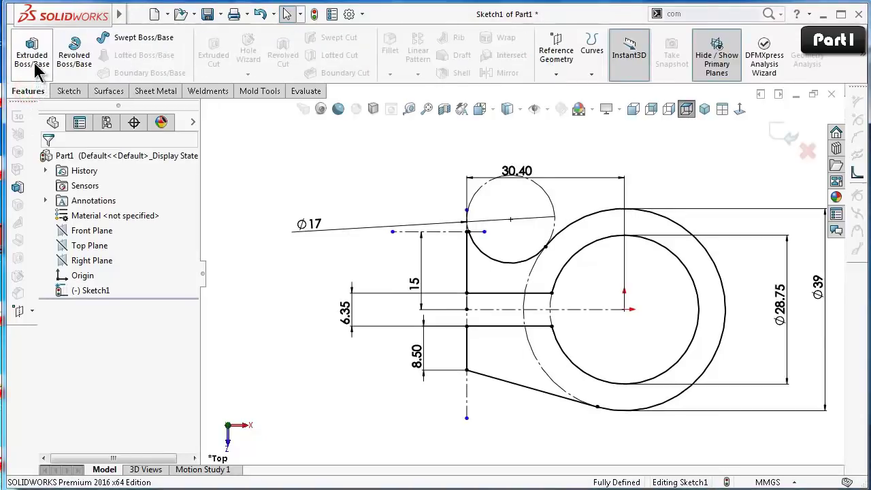
click(35, 66)
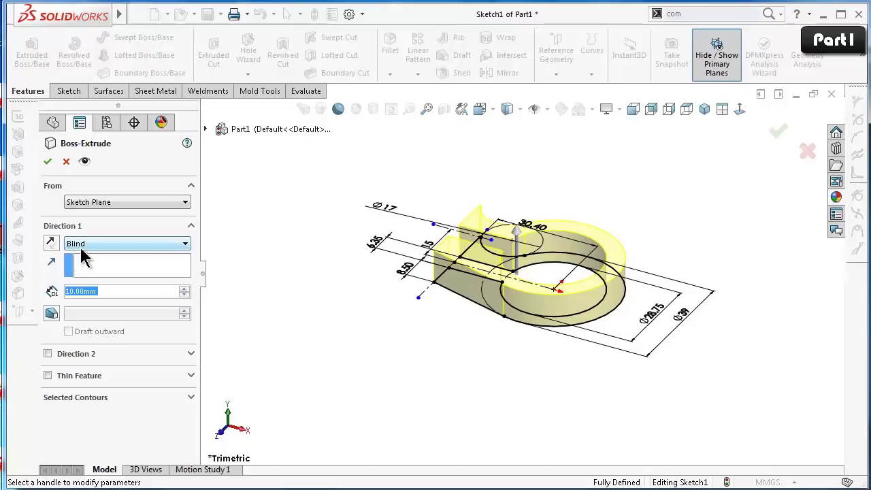
click(85, 243)
click(80, 297)
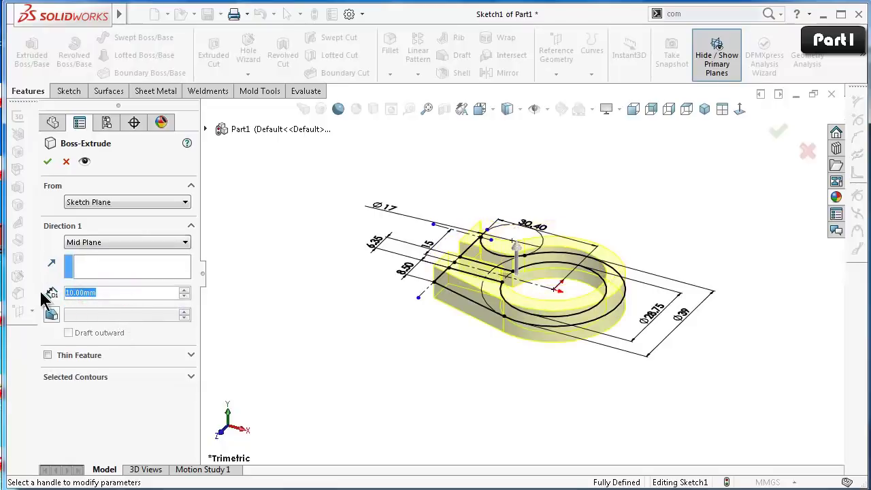
text(15)
key(Return)
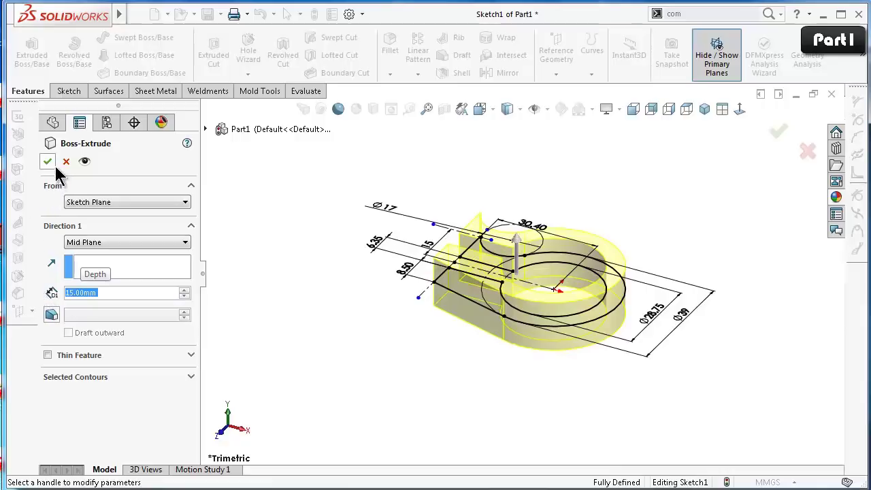
click(47, 161)
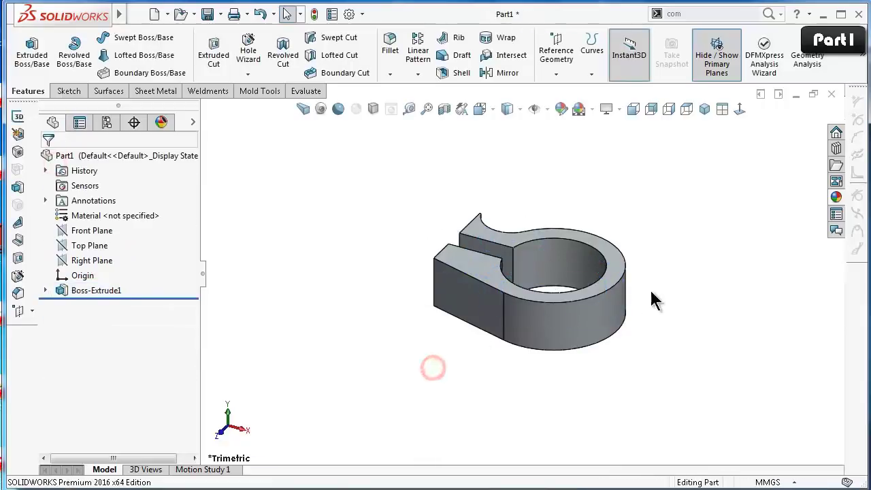
Apply a full round fillet across the jaw tip's side face, centre face and opposite side face.
mouse_move(690, 314)
middle_down()
mouse_move(577, 246)
mouse_move(517, 289)
mouse_move(499, 340)
middle_up()
scroll(499, 340, down, 5)
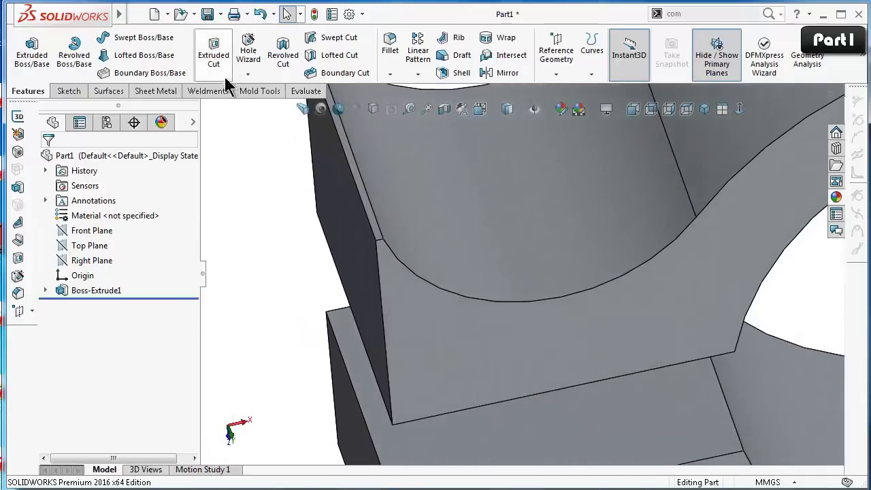
click(390, 44)
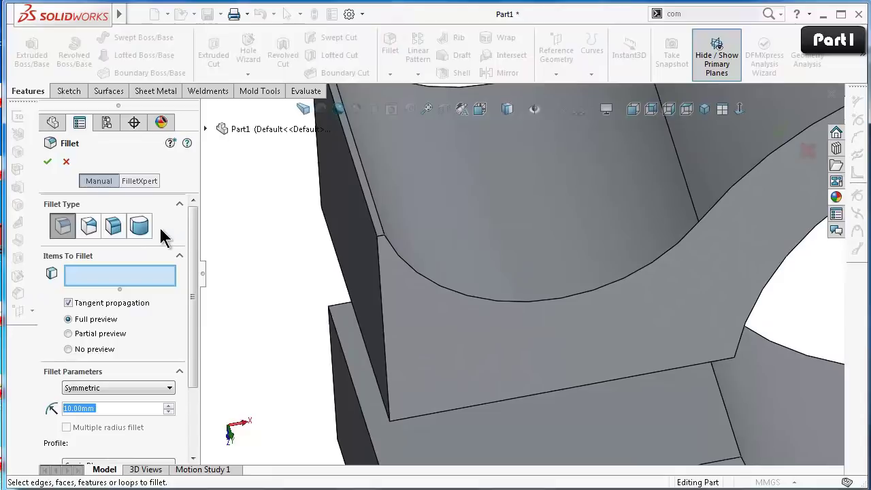
click(139, 225)
click(369, 228)
scroll(380, 226, down, 2)
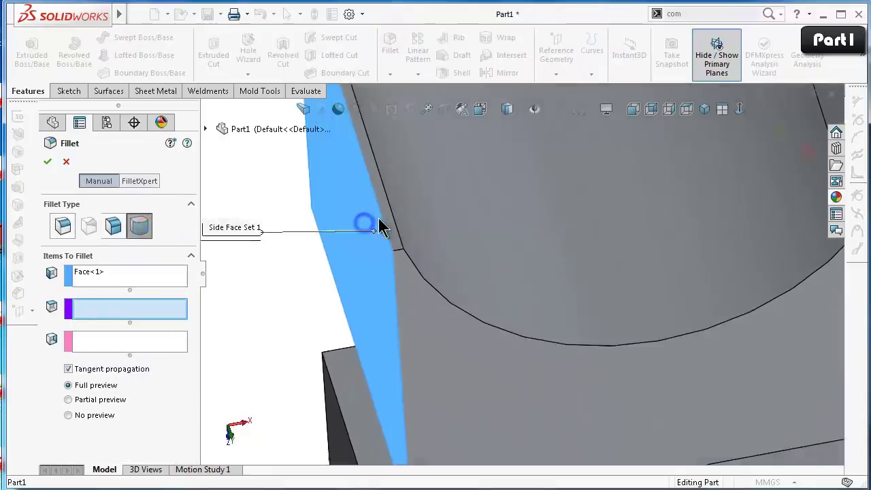
scroll(381, 226, down, 2)
click(422, 237)
click(462, 256)
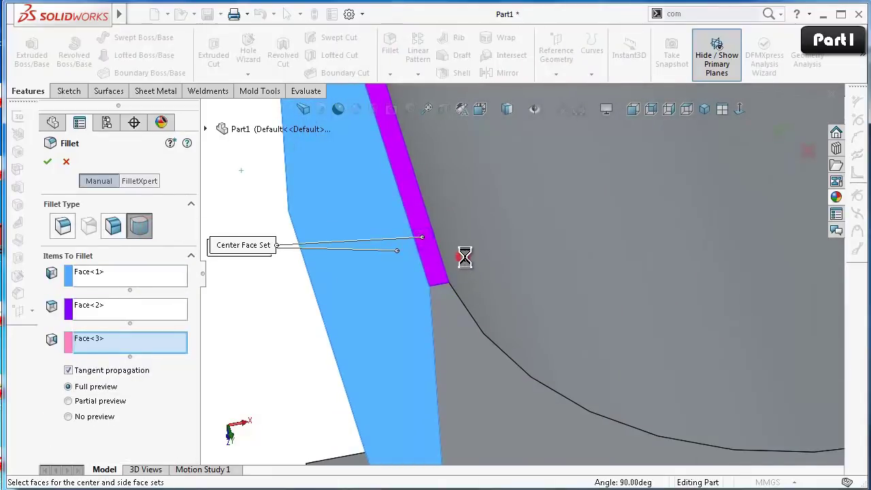
right_click(466, 260)
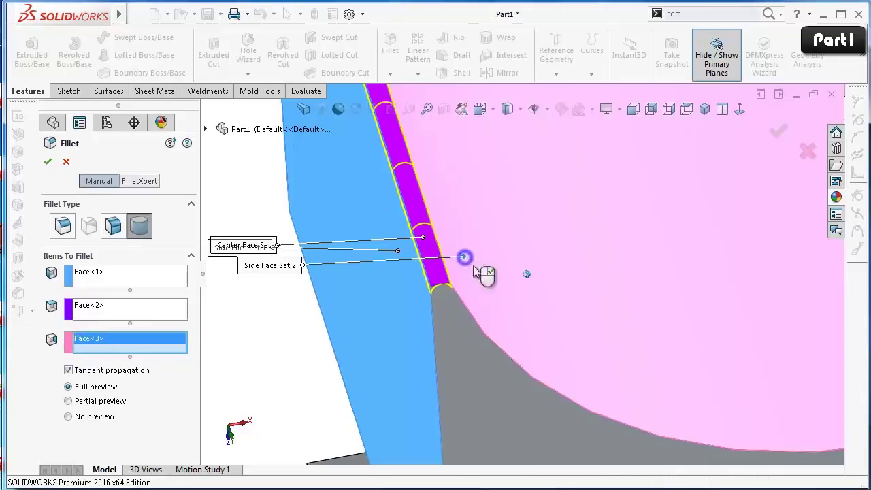
scroll(508, 289, up, 3)
scroll(513, 326, up, 3)
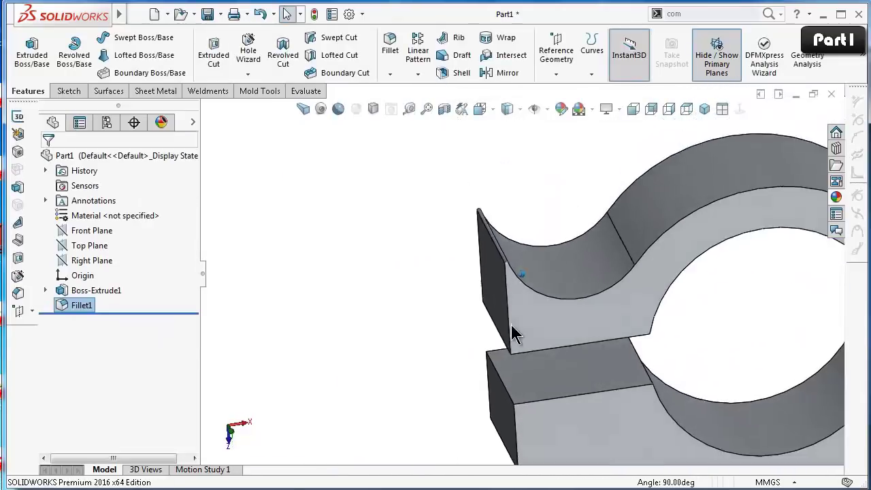
scroll(544, 381, up, 3)
scroll(578, 408, up, 2)
scroll(578, 408, down, 1)
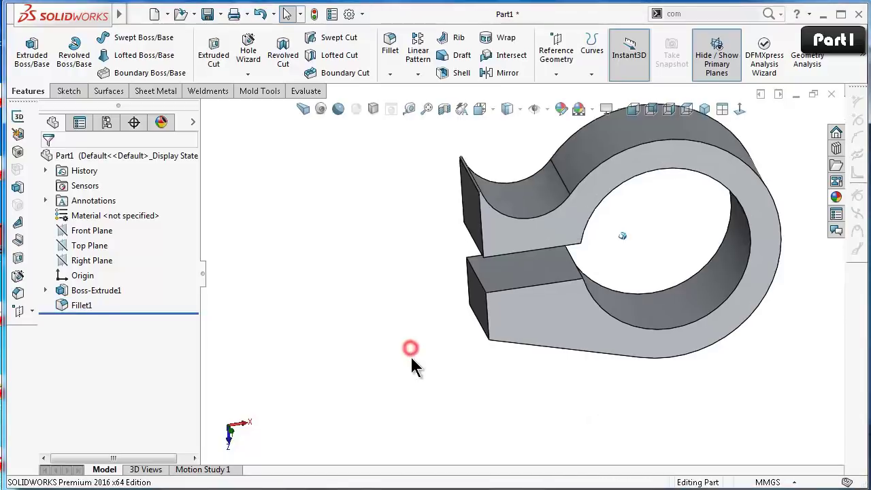
Add a 2.5 mm constant-size fillet to the vertical edge beside the slot.
middle_drag(412, 363, 430, 334)
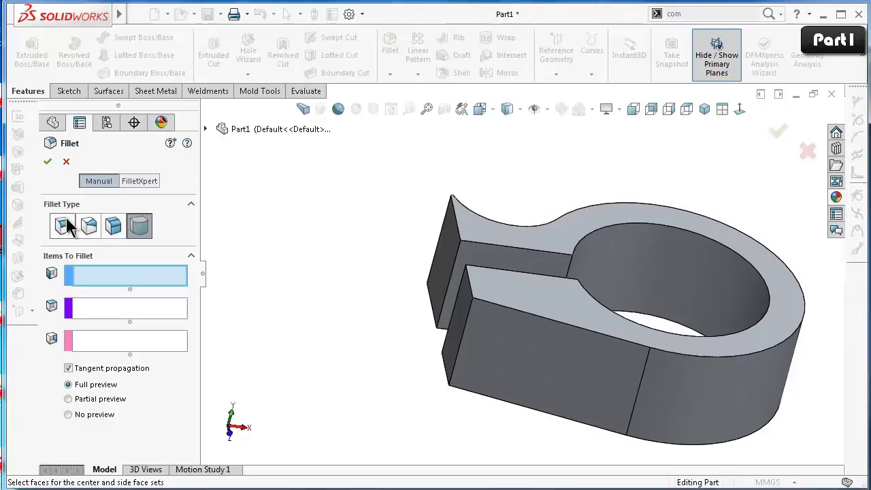
click(66, 219)
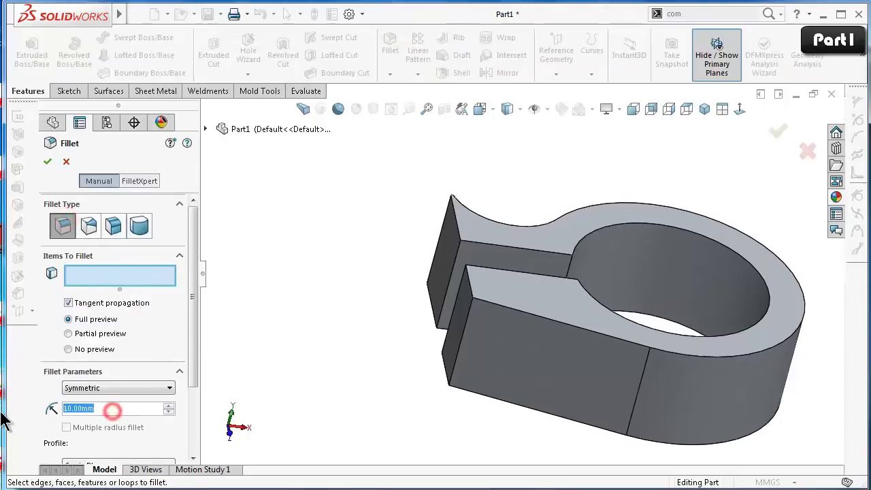
text(2.5)
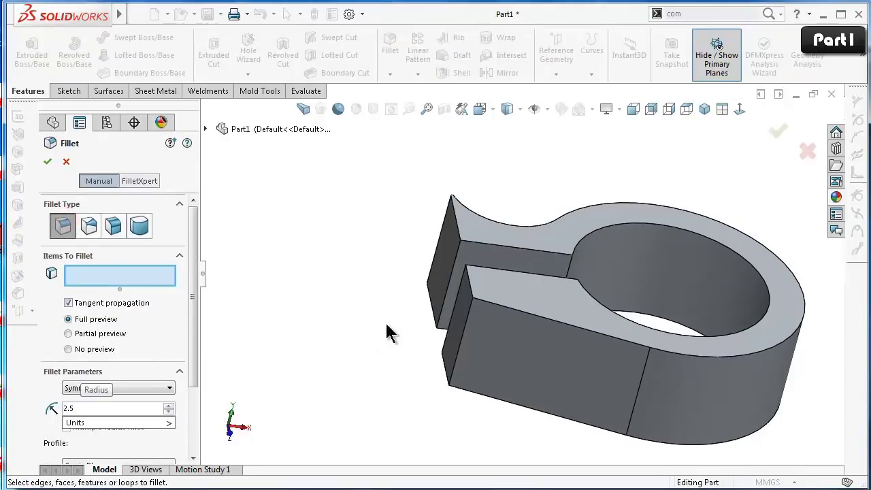
key(Return)
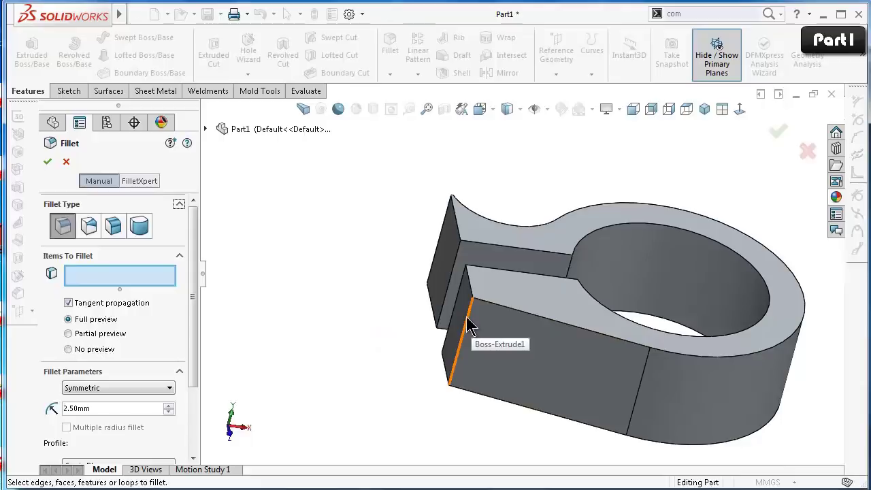
click(467, 323)
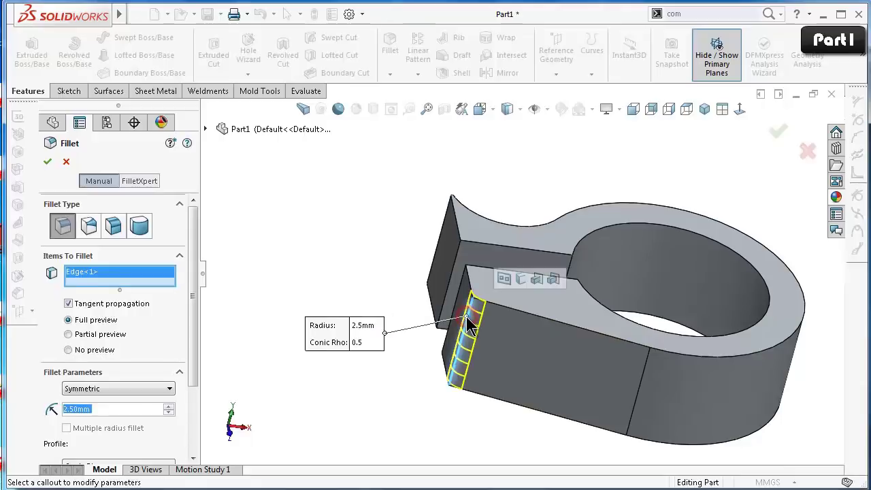
click(47, 162)
middle_drag(502, 363, 483, 370)
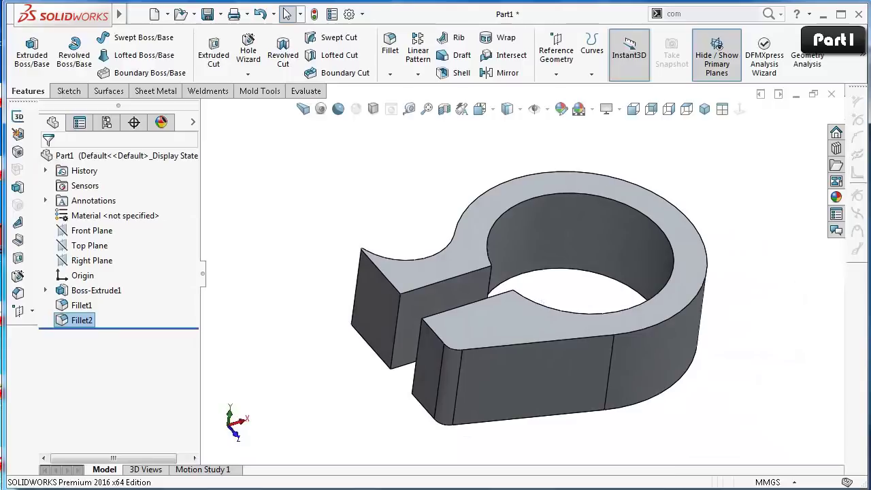
key(Escape)
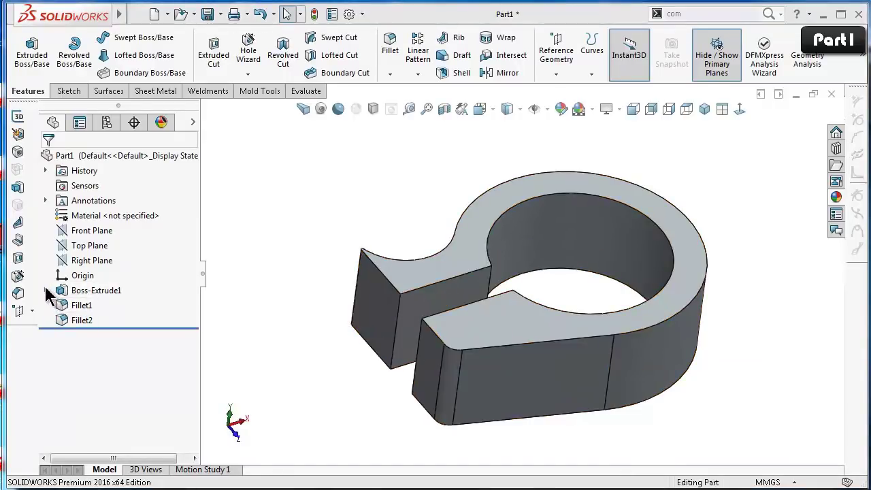
Edit Sketch1, change the Ø28.75 bore dimension to 28 mm, and exit to rebuild the part.
click(46, 291)
click(96, 306)
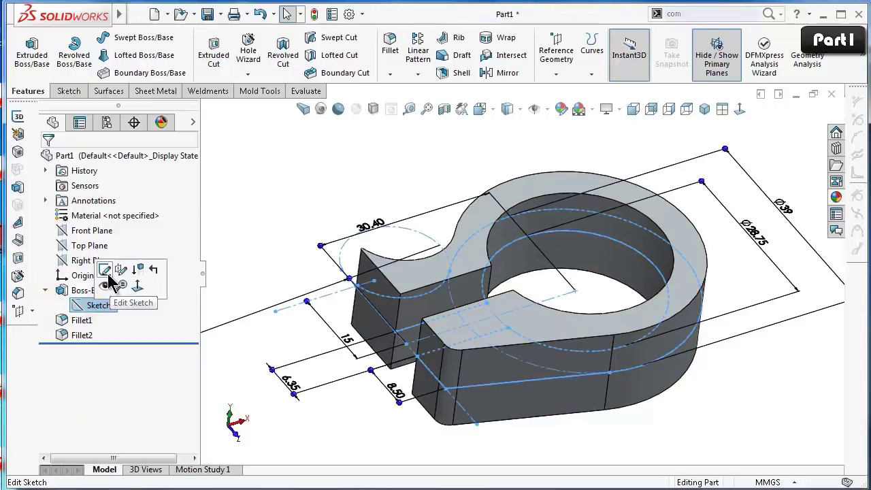
click(106, 272)
click(740, 109)
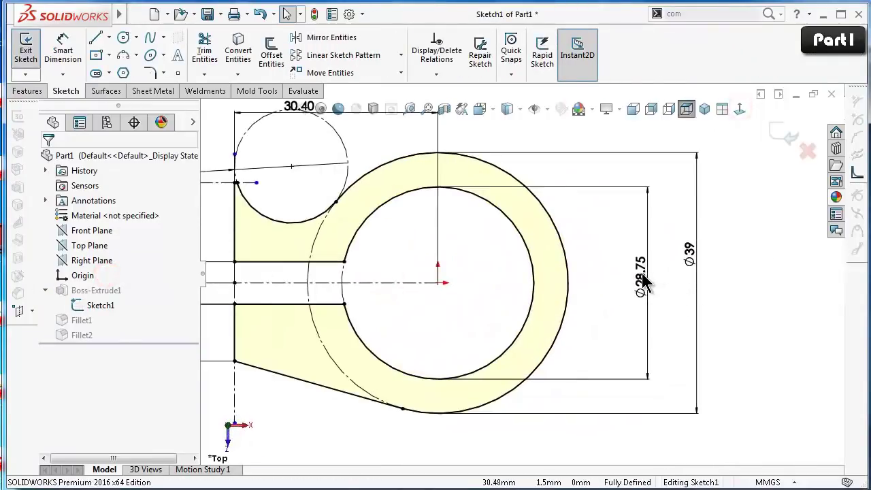
double_click(644, 282)
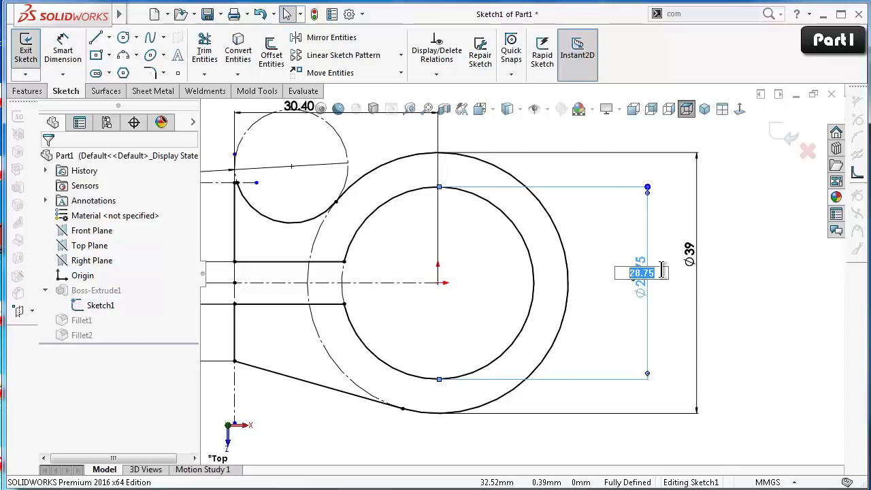
text(28)
key(Return)
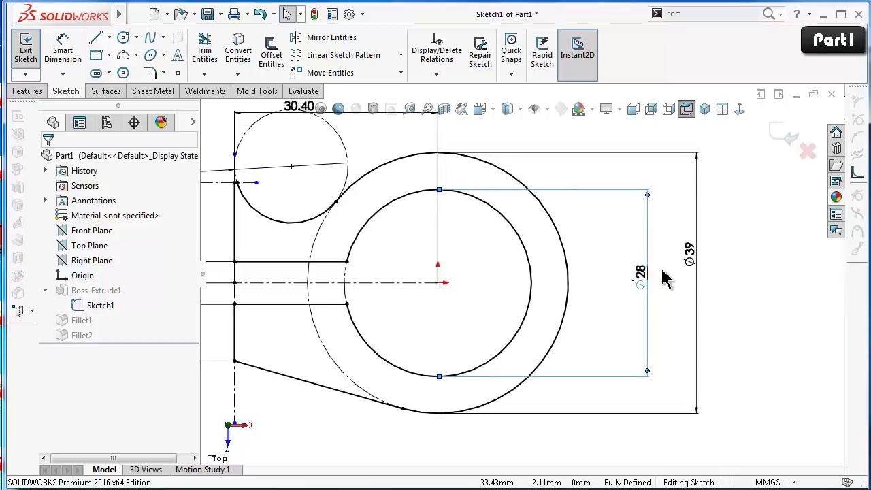
click(788, 136)
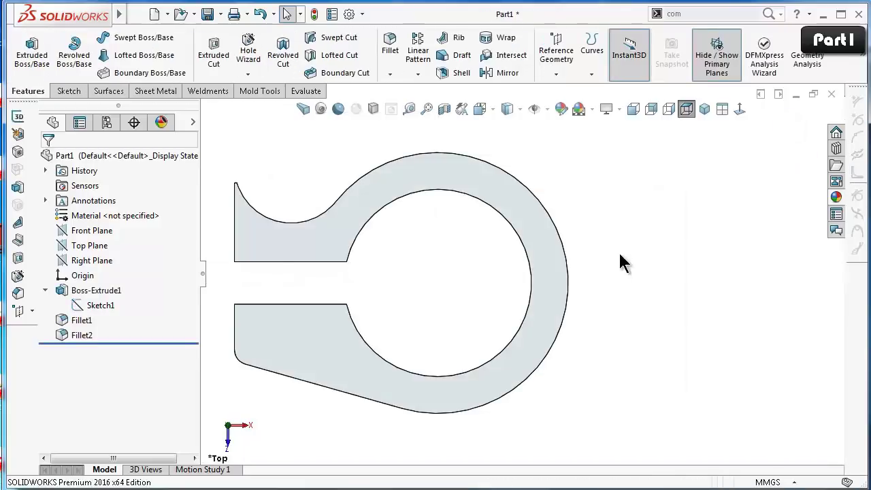
mouse_move(559, 275)
middle_down()
mouse_move(555, 255)
mouse_move(548, 292)
middle_up()
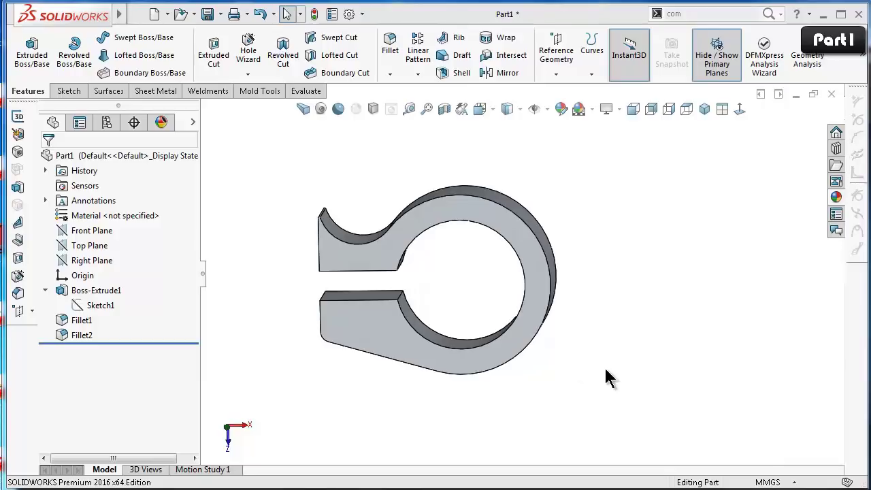
Start a sketch on the clamp's face and draw a circle centred on the origin.
click(484, 366)
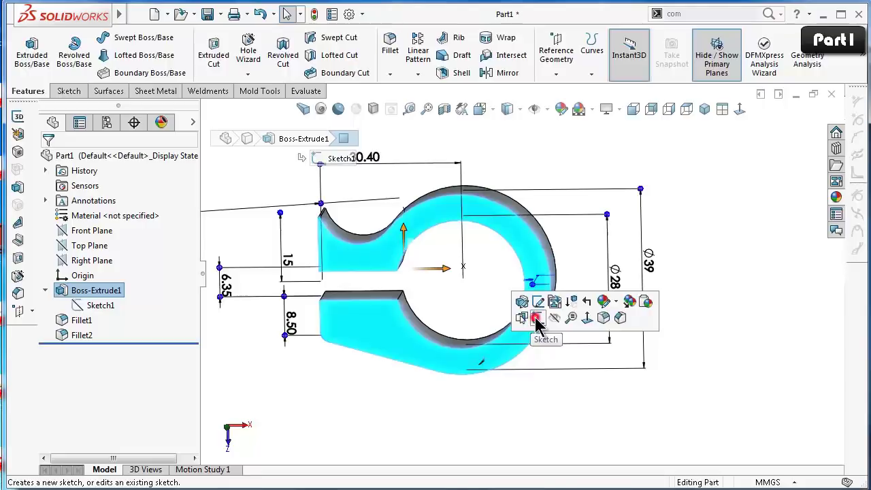
click(537, 319)
click(739, 112)
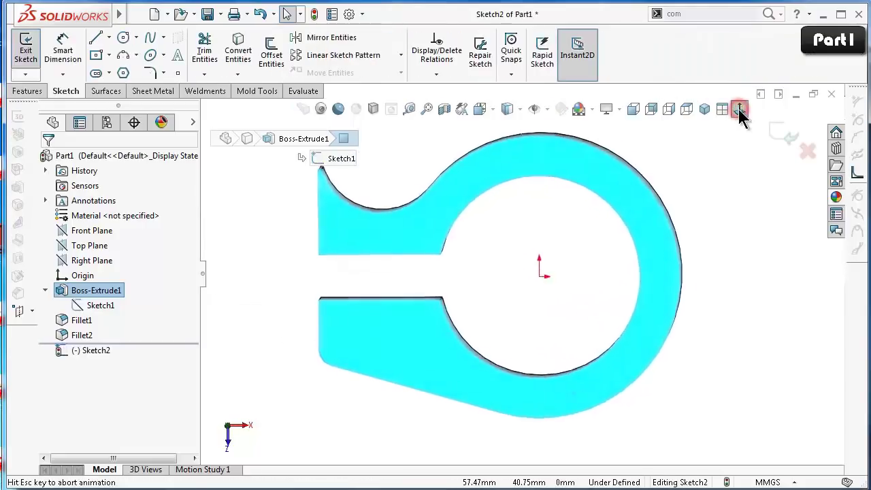
click(125, 37)
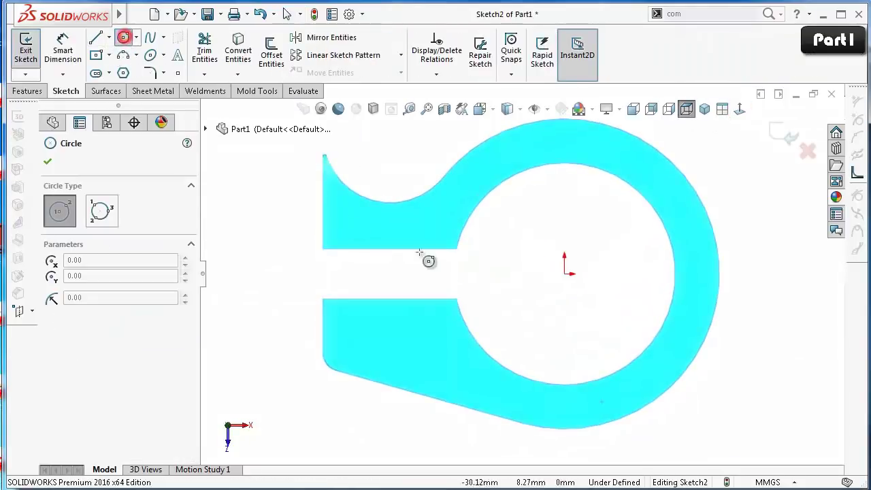
click(564, 272)
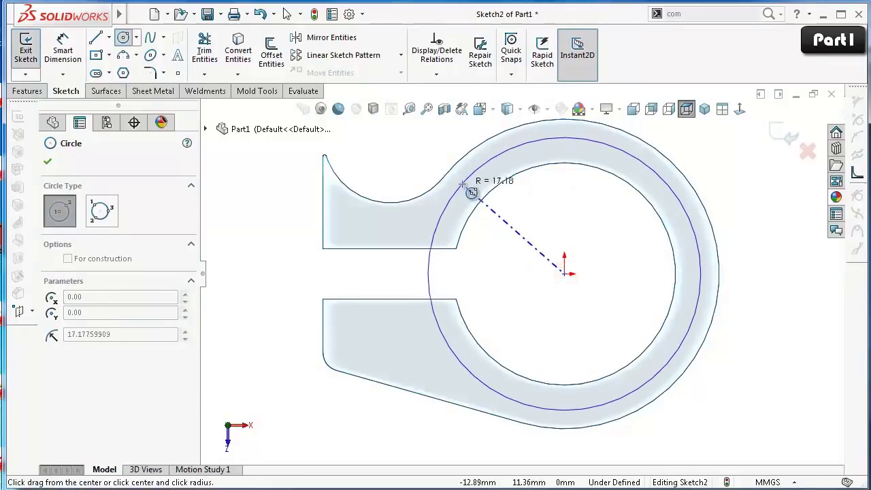
click(466, 185)
Dimension the new circle to a 28.6 mm diameter.
right_drag(781, 371, 744, 195)
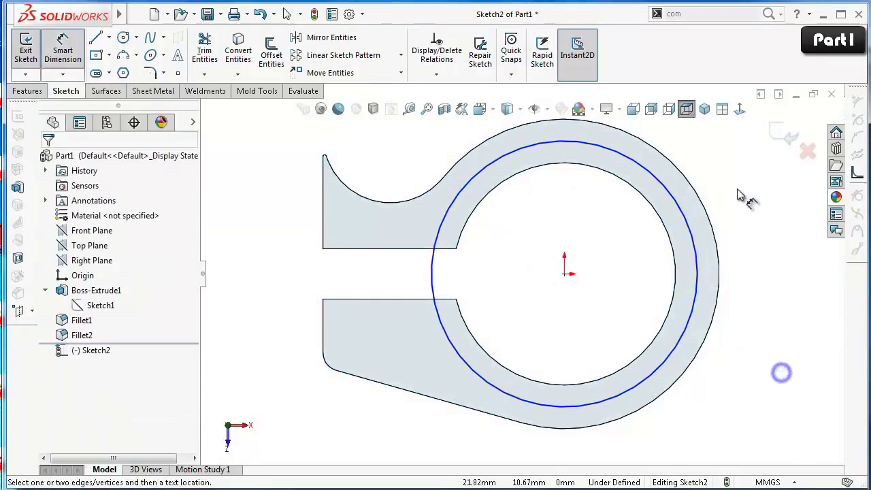
click(691, 238)
click(748, 241)
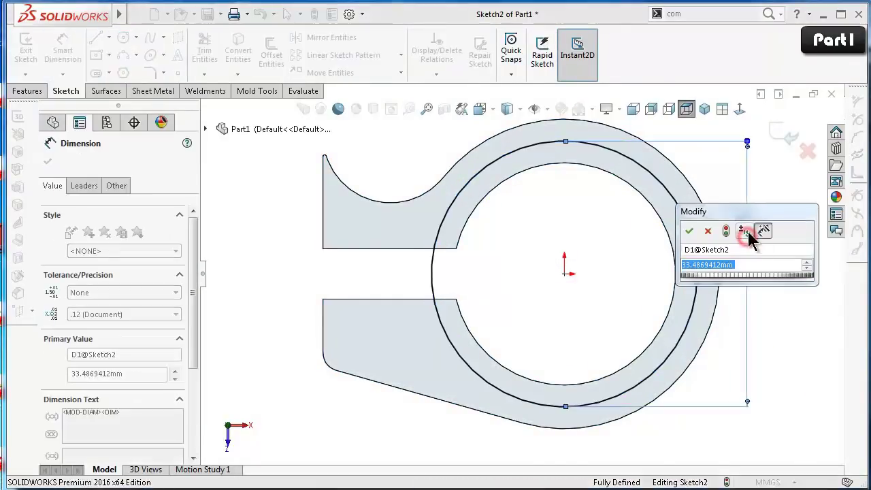
text(28.6)
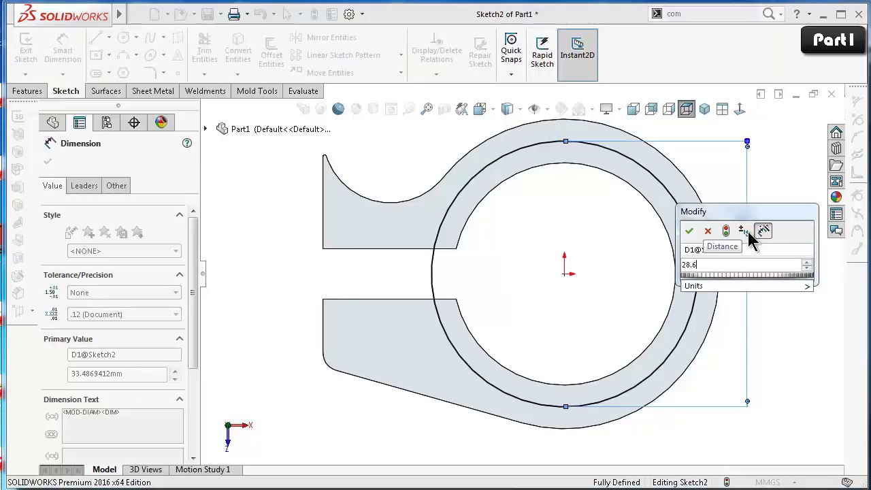
key(Return)
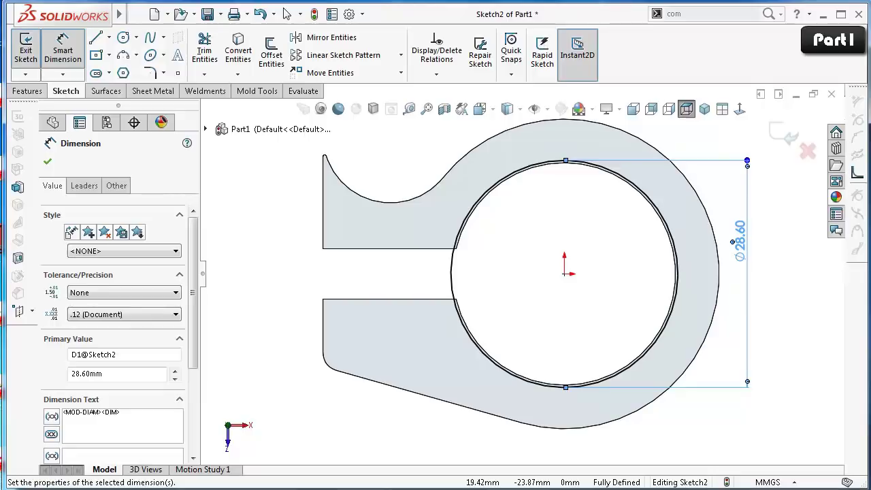
click(28, 91)
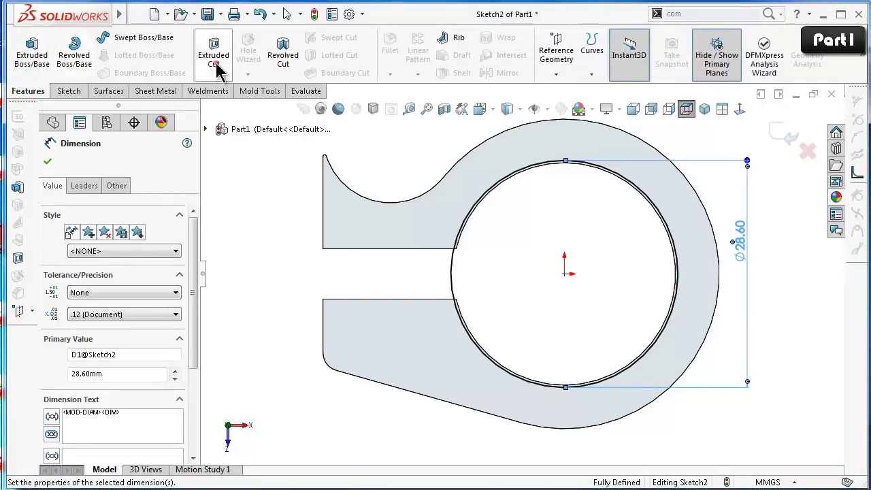
Cut the Ø28.60 circle 13 mm deep into the clamp with a blind Extruded Cut.
click(214, 56)
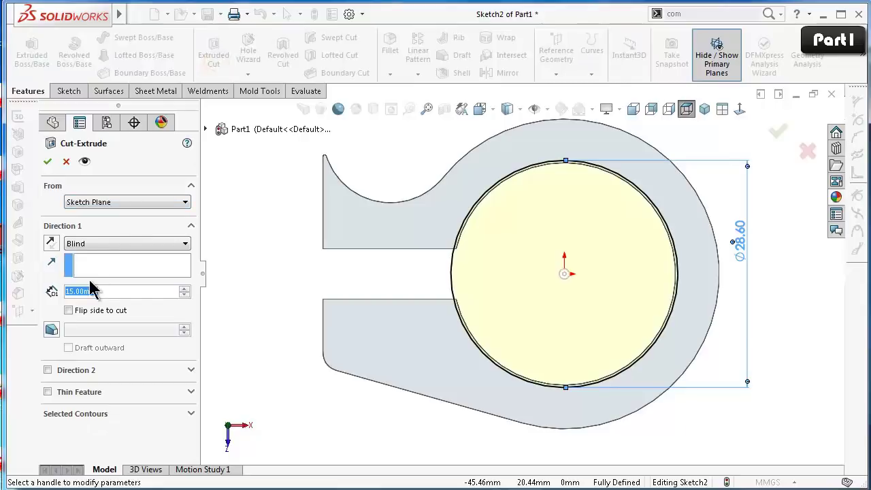
text(13)
key(Return)
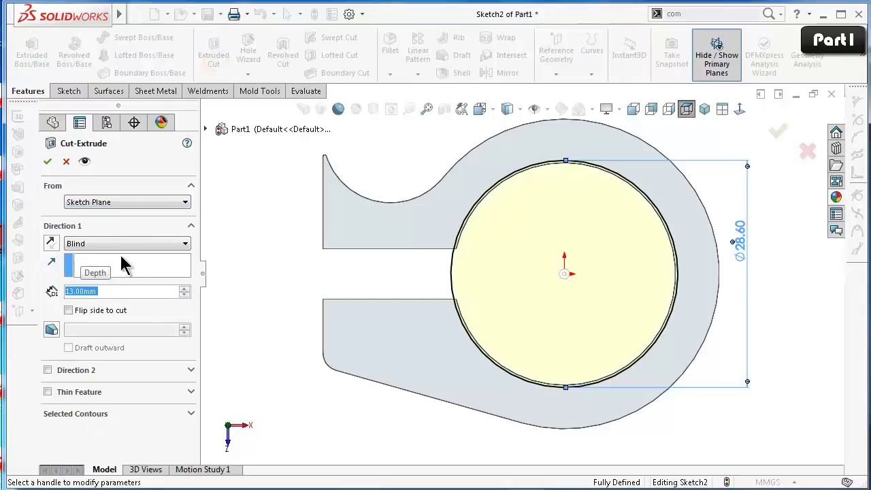
key(Left)
key(Up)
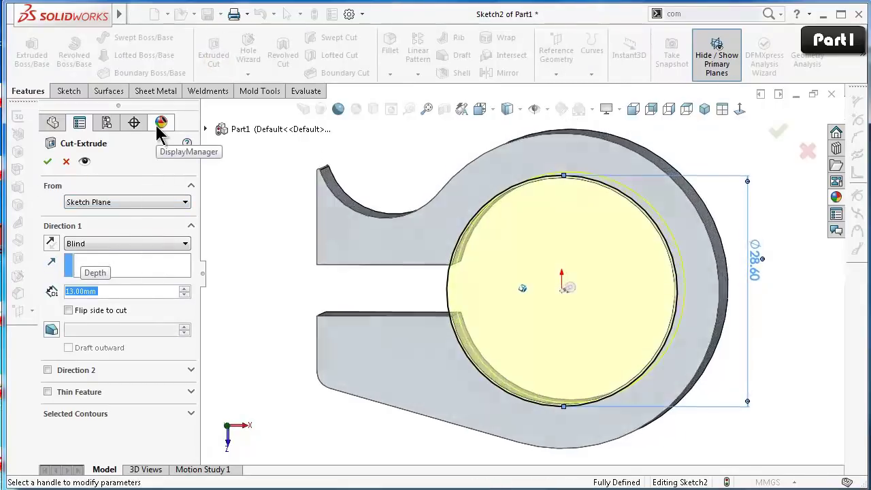
click(777, 131)
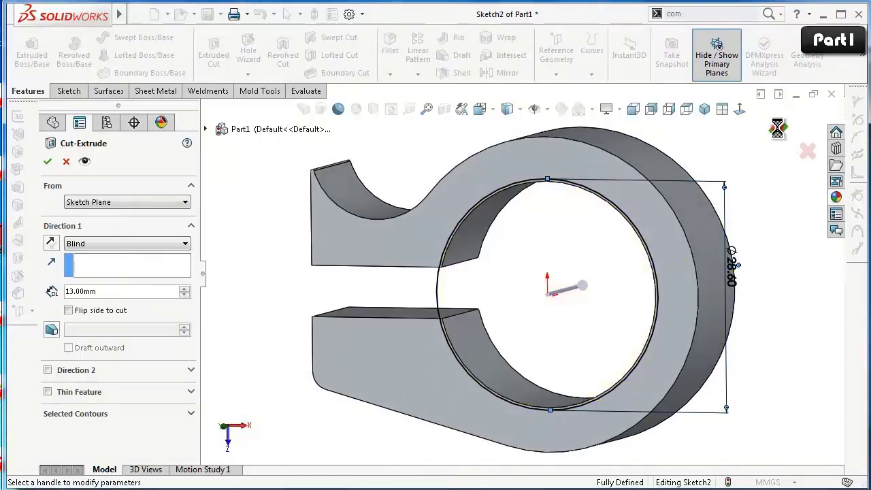
key(Left)
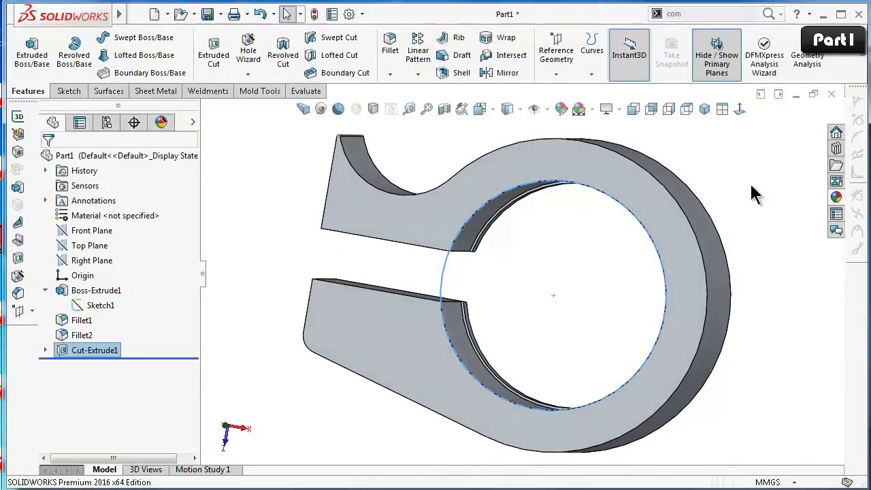
click(751, 183)
Change Sketch1's bore diameter to 30 mm, rebuild, and close the resulting error report.
key(Right)
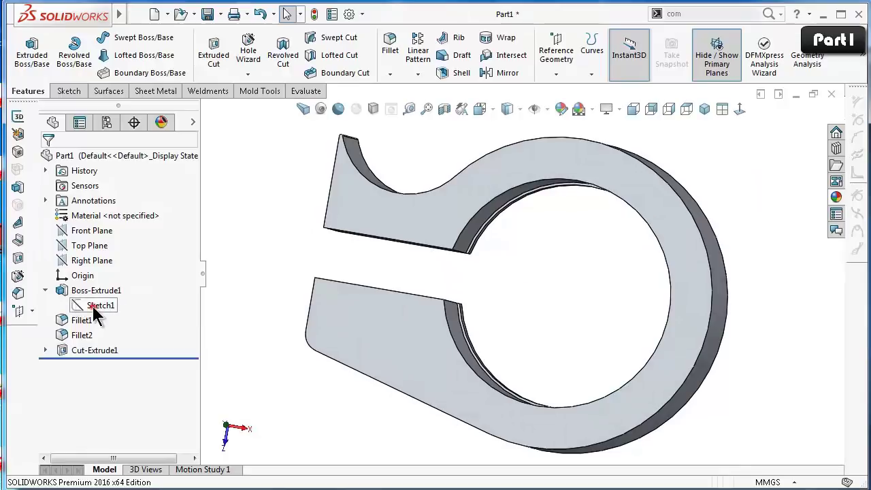
click(95, 307)
double_click(797, 325)
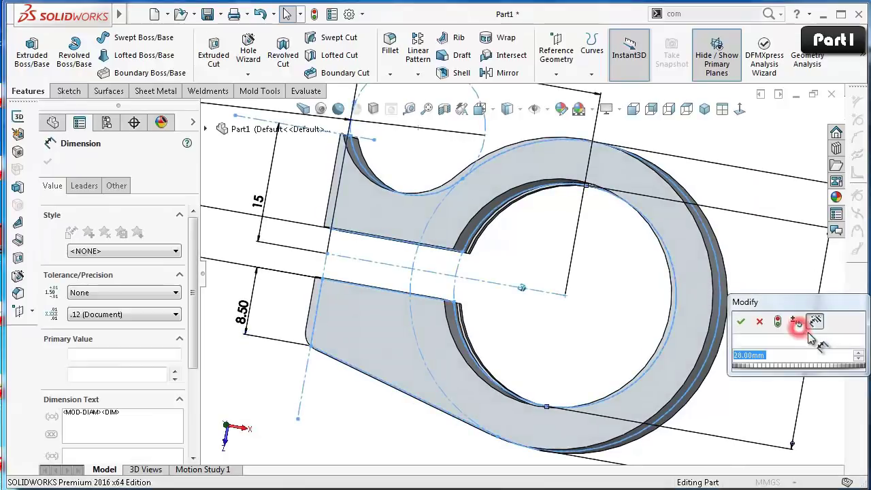
text(30)
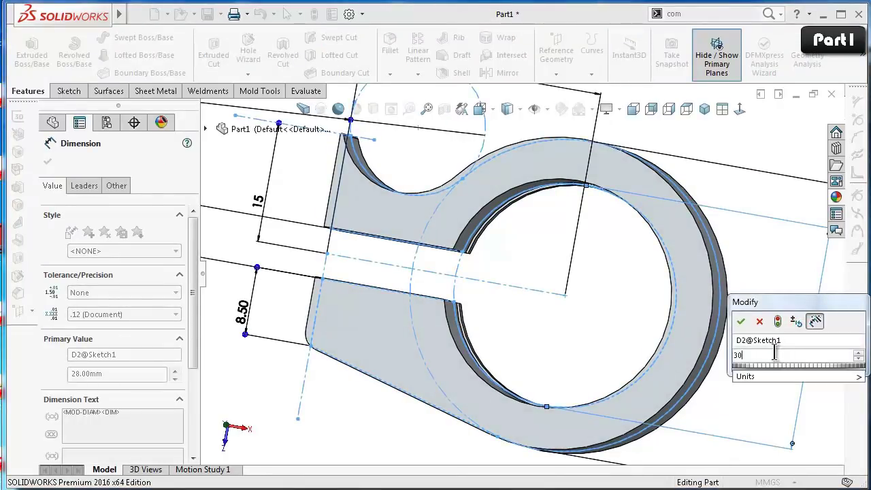
key(Return)
click(796, 142)
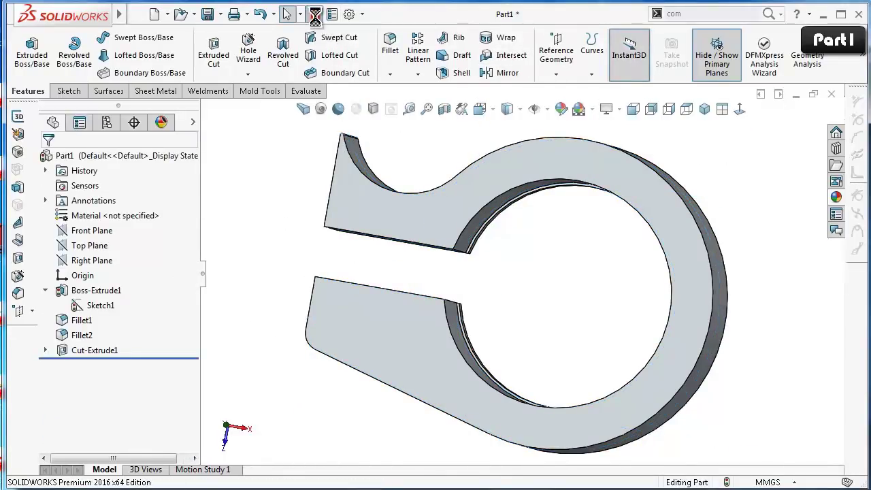
click(314, 14)
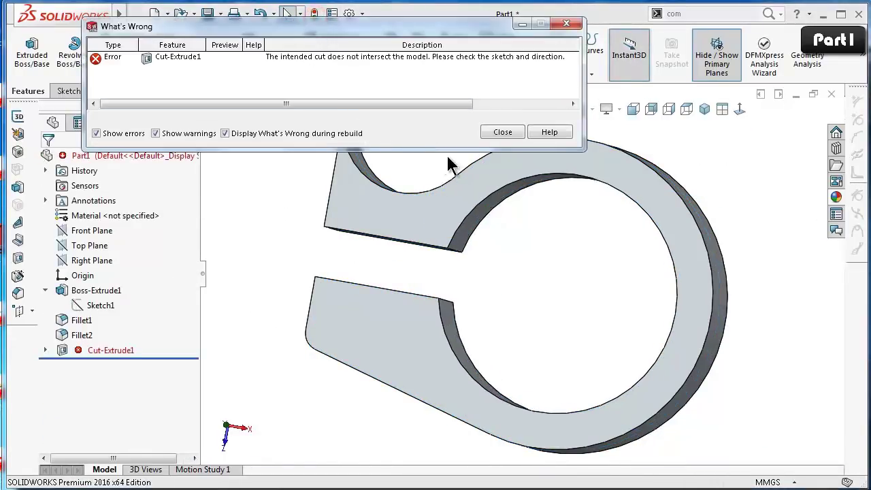
click(491, 136)
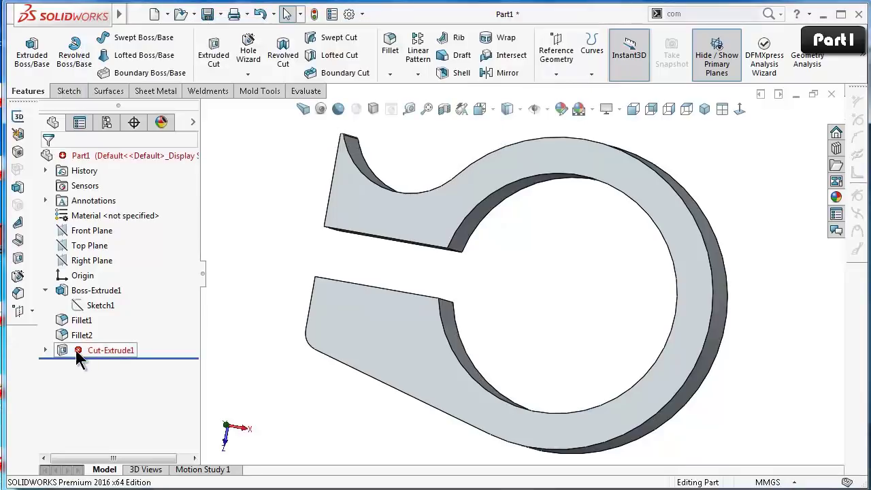
Reduce the bore diameter to 27 mm and rebuild so the cut succeeds.
middle_drag(308, 342, 554, 250)
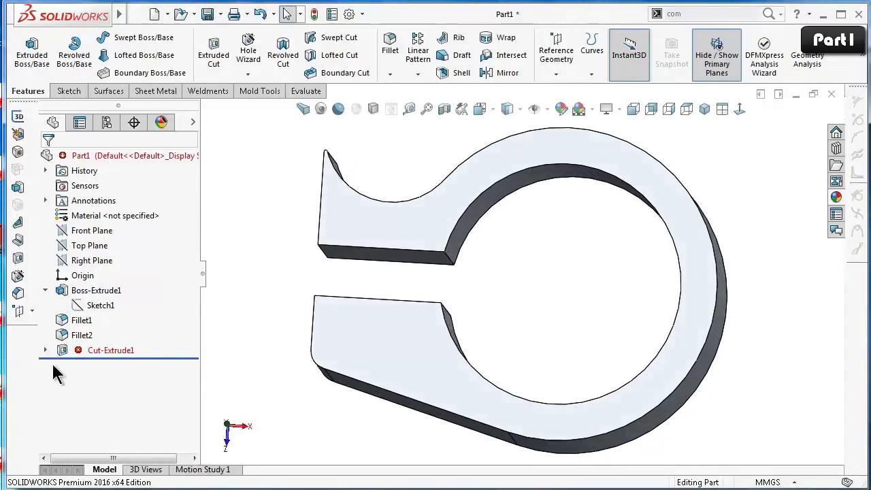
click(100, 305)
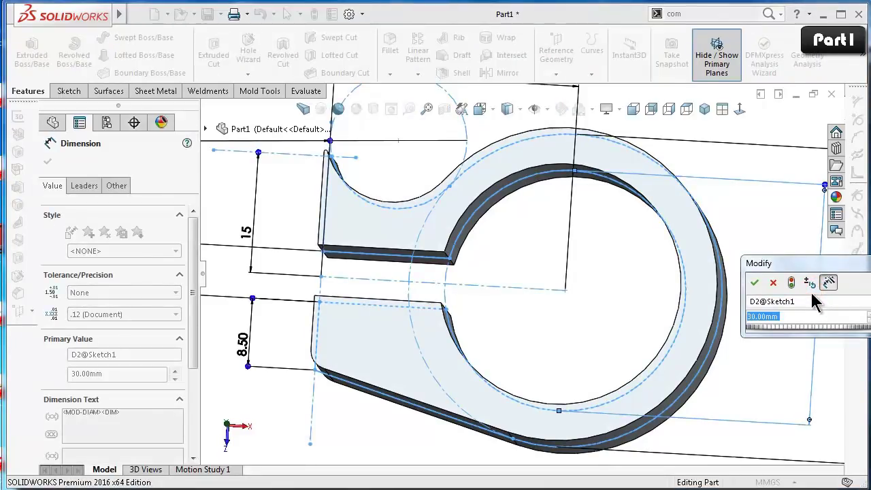
text(27)
key(Return)
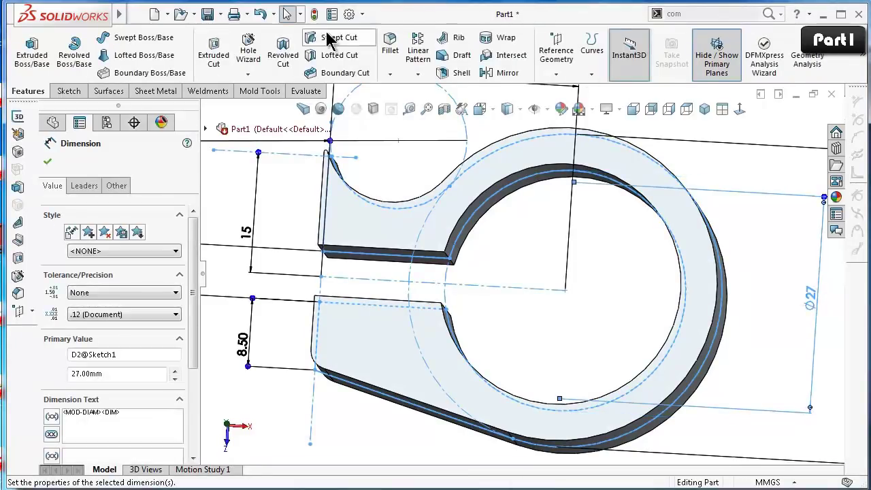
click(315, 16)
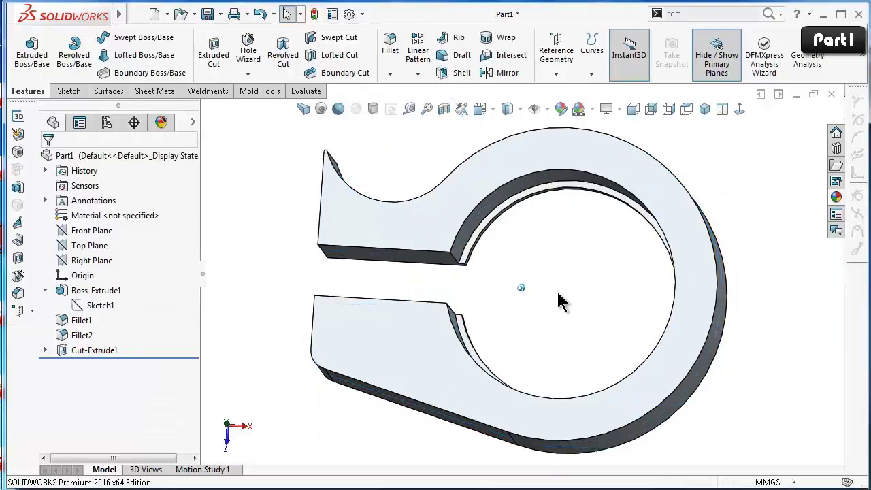
middle_drag(554, 298, 548, 313)
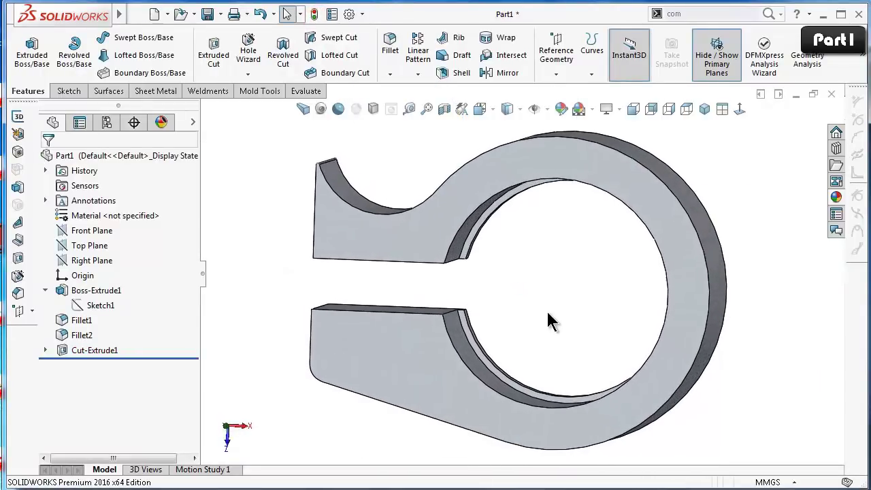
Round four edges at the clamp's split ends with a 6 mm fillet, tangent propagation off.
key(shift+Right)
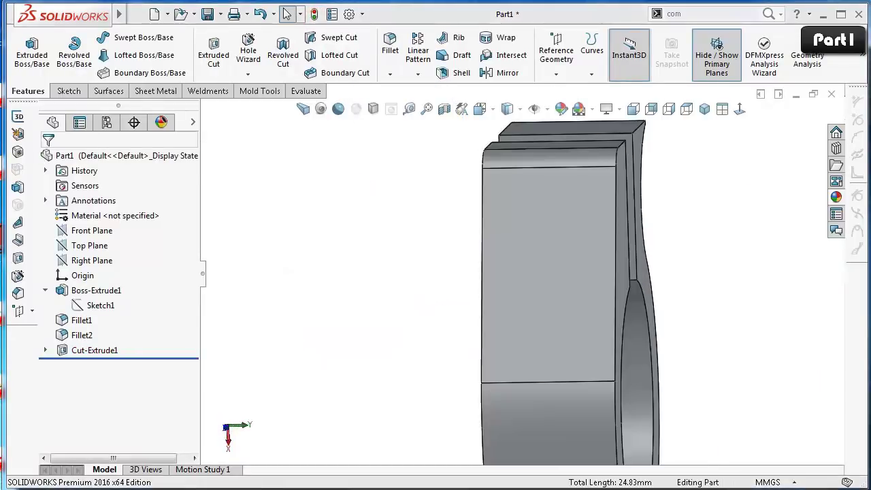
click(390, 47)
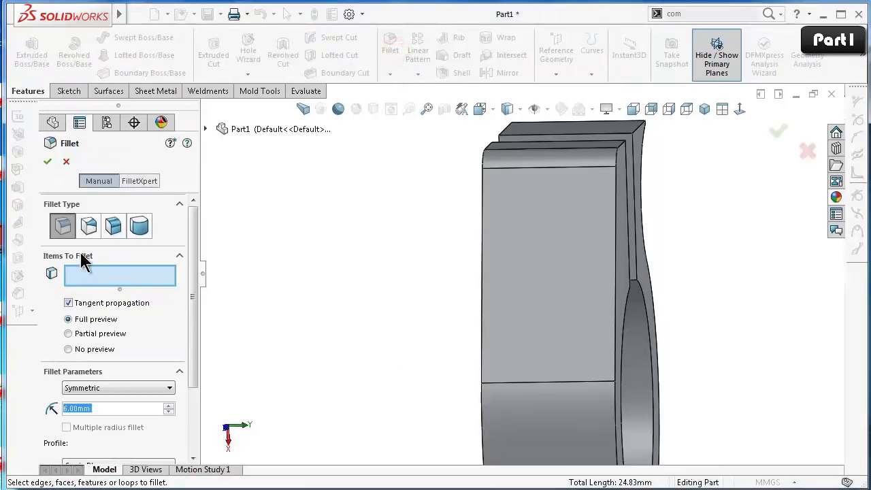
middle_drag(467, 200, 417, 254)
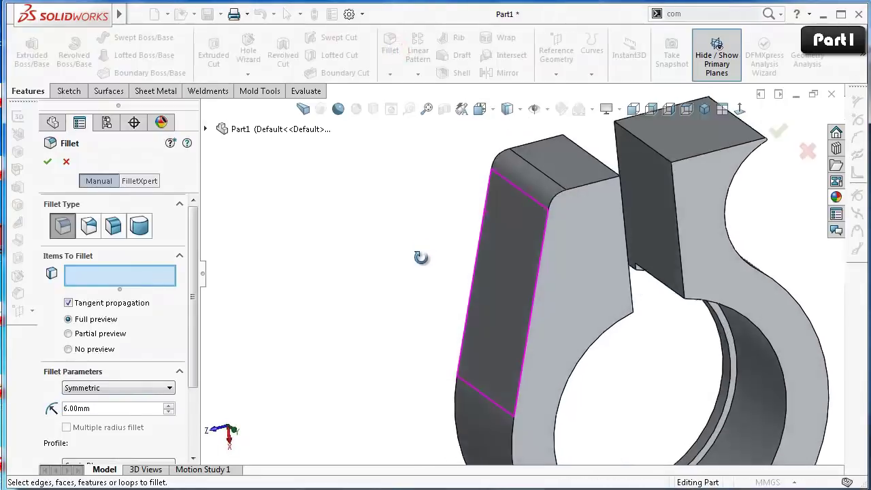
click(619, 204)
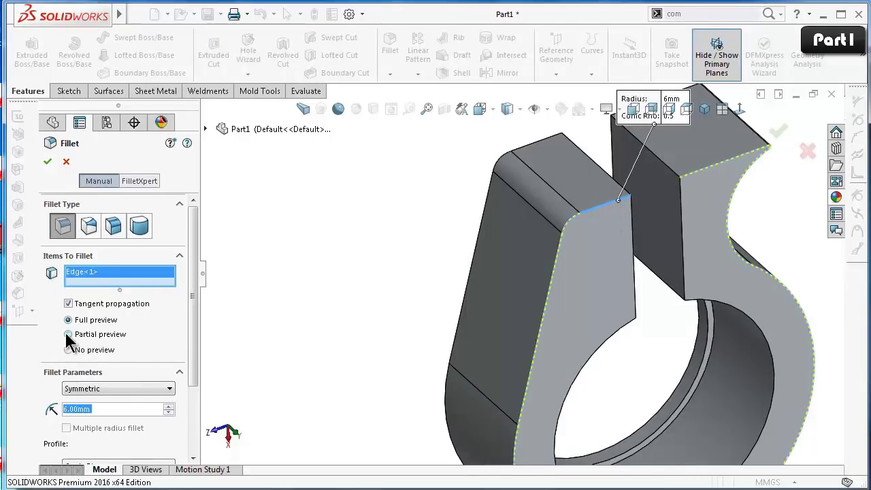
click(69, 304)
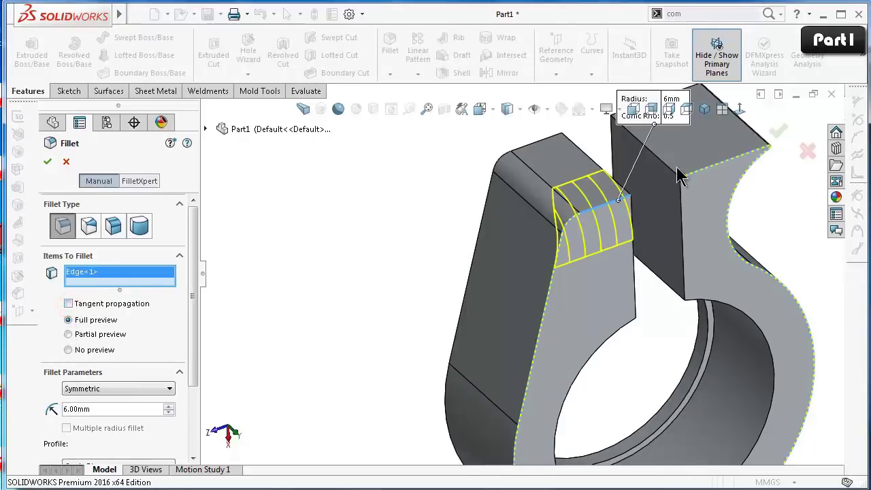
click(700, 173)
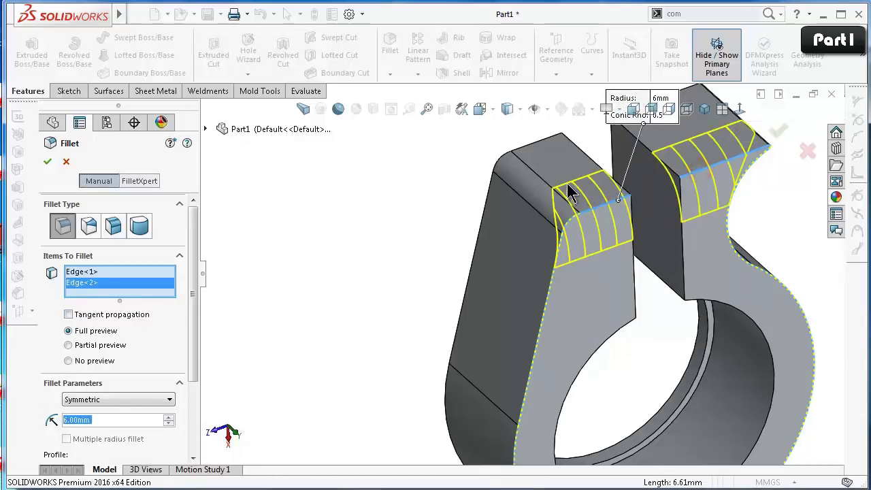
mouse_move(571, 191)
middle_down()
mouse_move(689, 189)
mouse_move(590, 206)
mouse_move(527, 153)
middle_up()
click(589, 195)
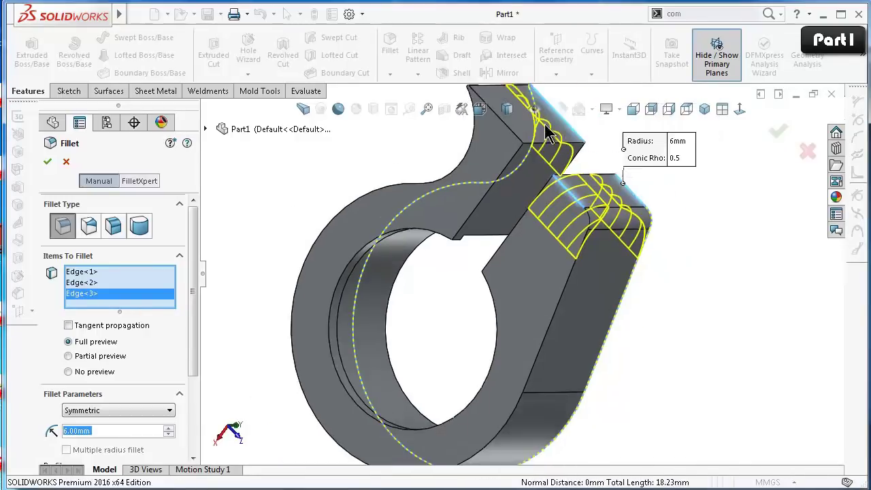
click(507, 146)
middle_drag(723, 280, 656, 190)
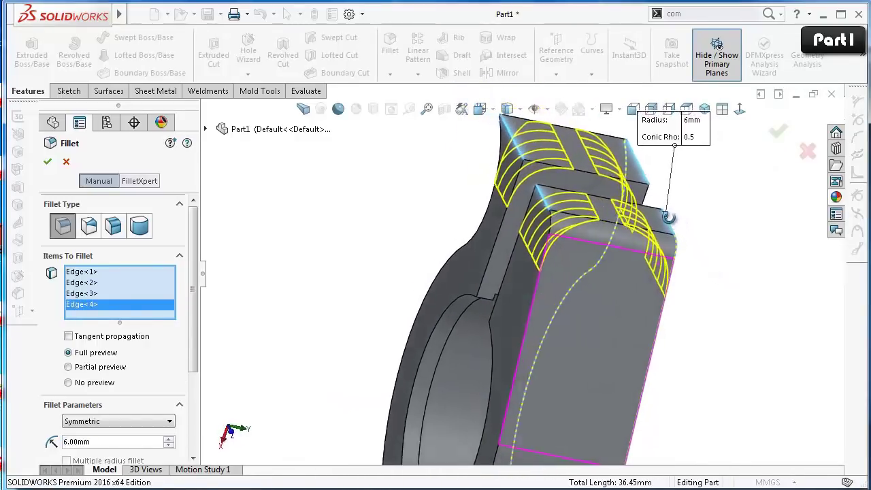
click(773, 136)
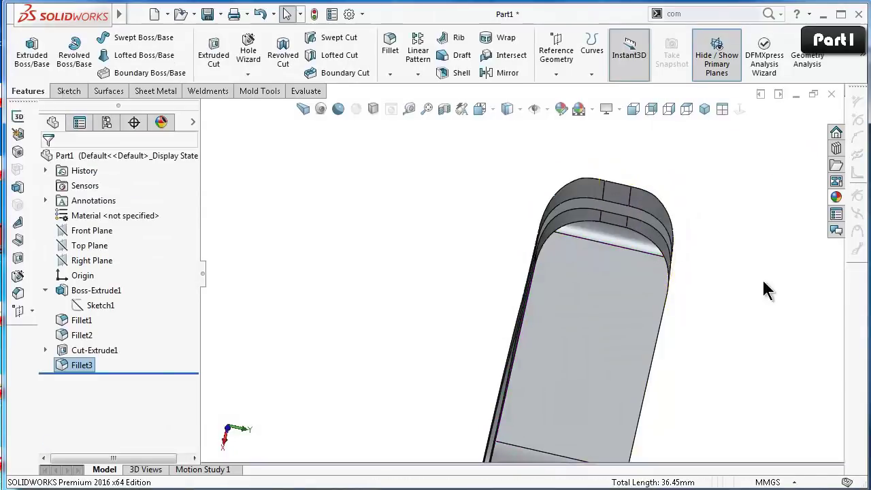
Save the part and switch to the isometric view.
middle_drag(711, 292, 842, 340)
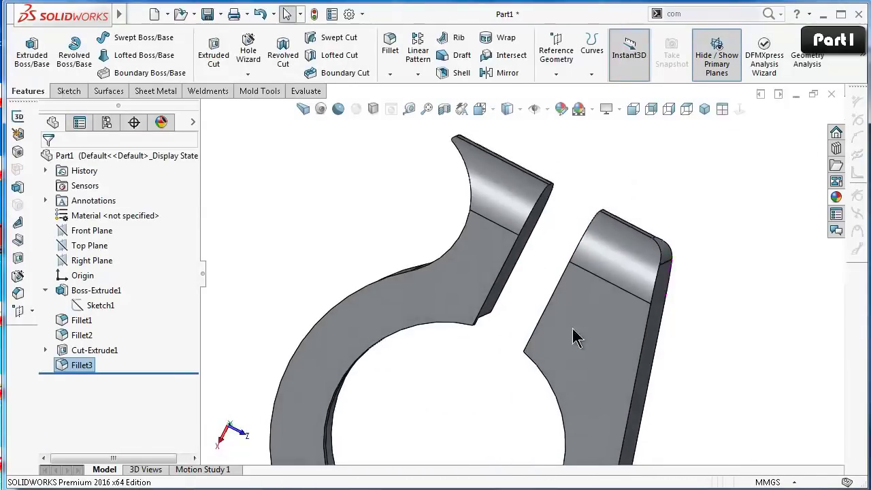
mouse_move(578, 334)
middle_down()
mouse_move(618, 311)
mouse_move(618, 344)
mouse_move(482, 277)
middle_up()
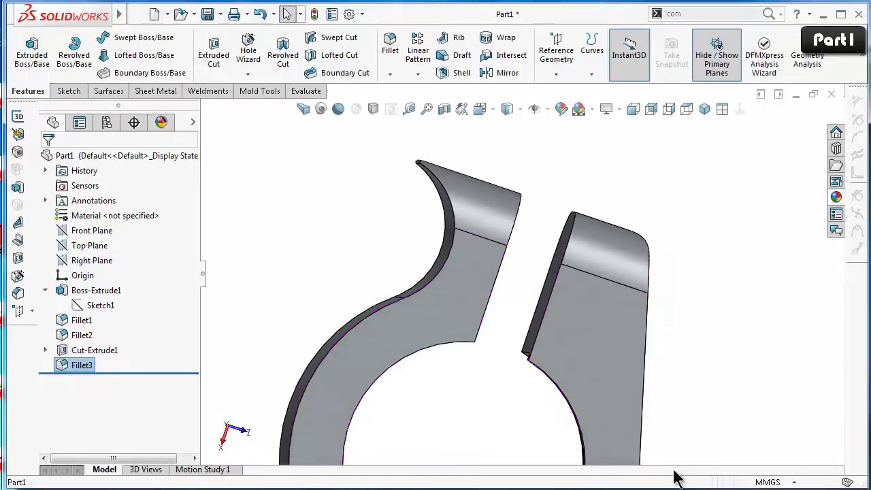
key(ctrl+s)
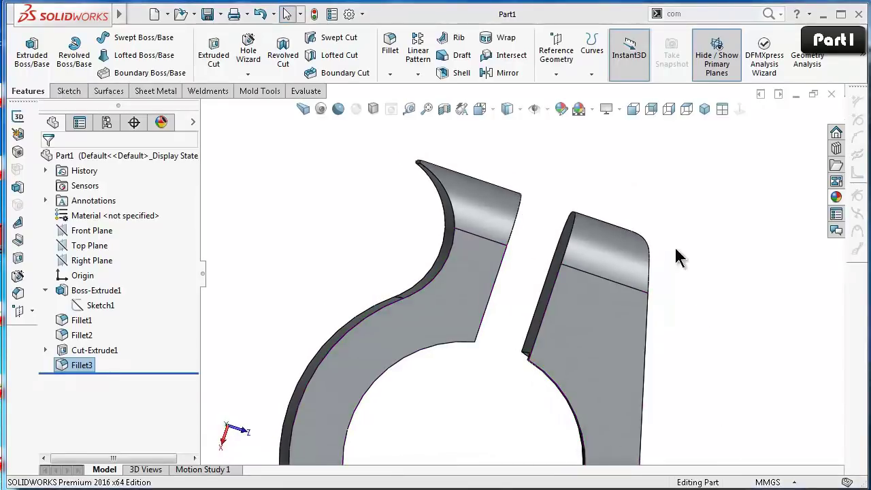
click(704, 109)
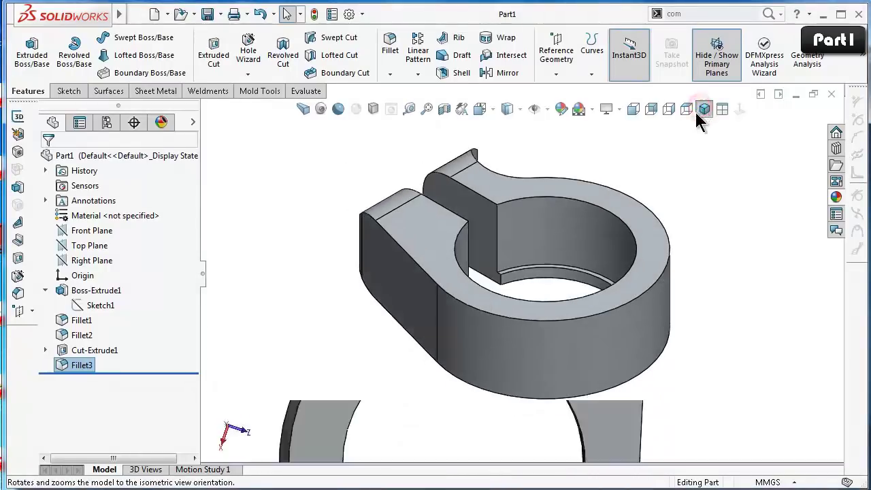
Open a sketch on the Top Plane, view it normal, zoom to fit, and pick the Line tool.
click(88, 246)
click(93, 229)
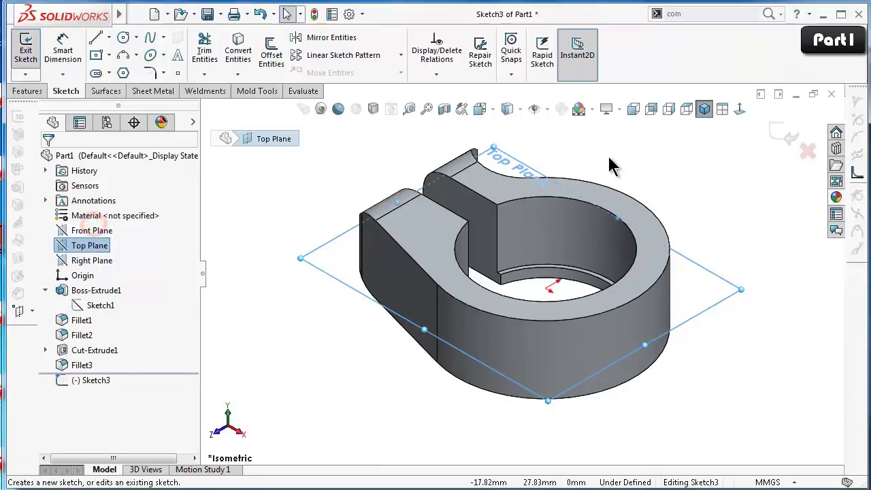
click(739, 110)
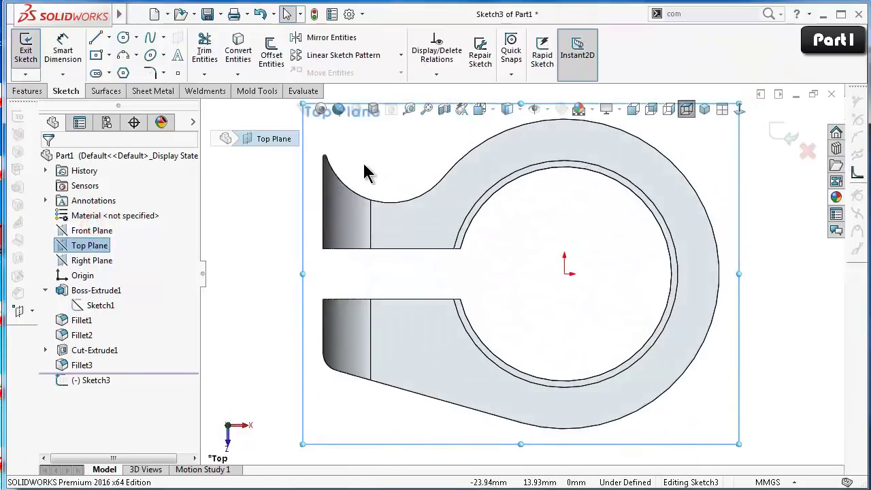
scroll(356, 171, down, 1)
scroll(353, 184, down, 1)
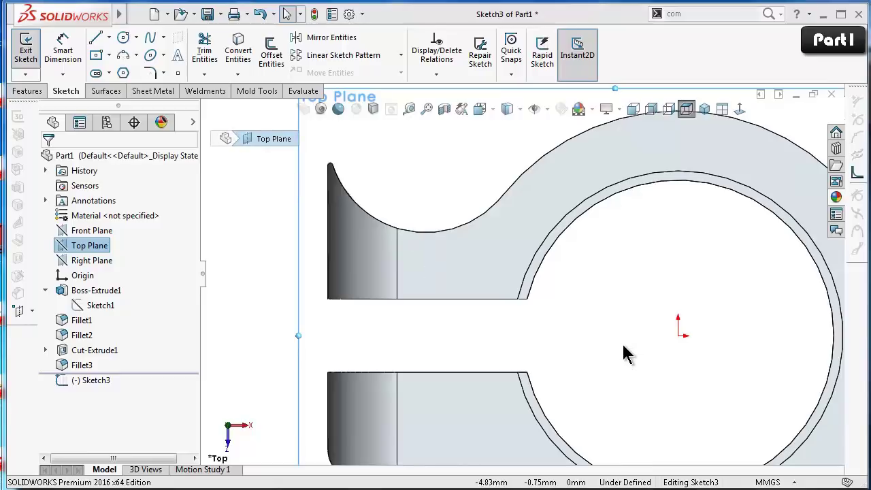
click(621, 347)
key(f)
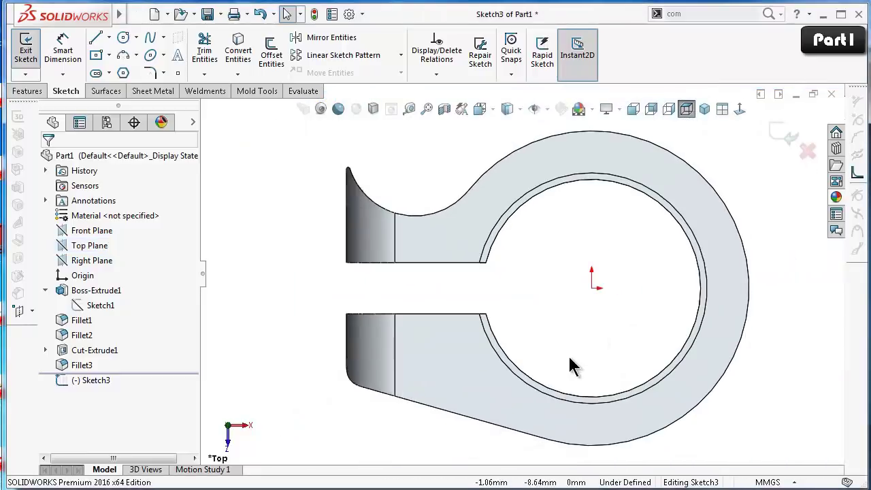
click(102, 44)
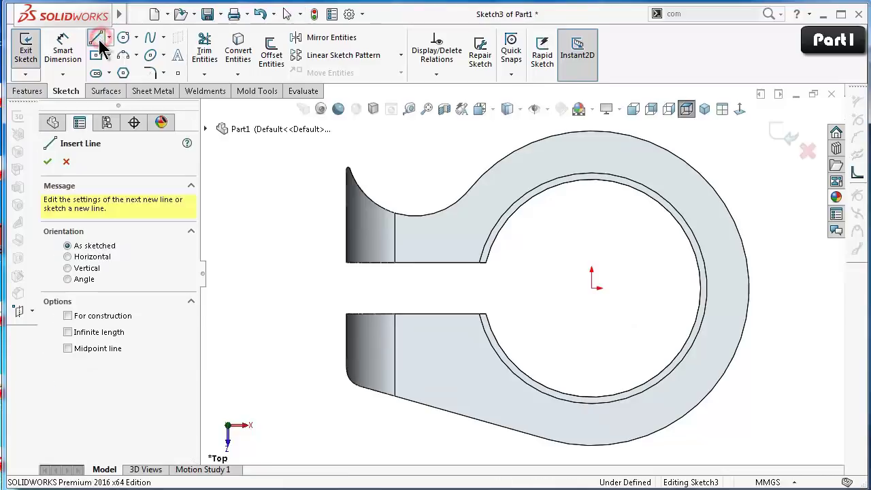
Draw a closed stepped line outline across both clamp jaws, then undo the revolved cut with Ctrl+Z.
click(443, 423)
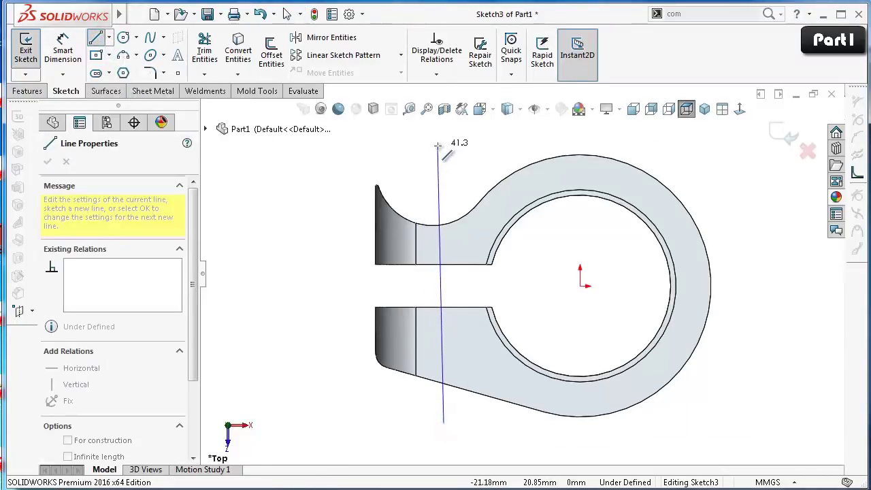
click(442, 146)
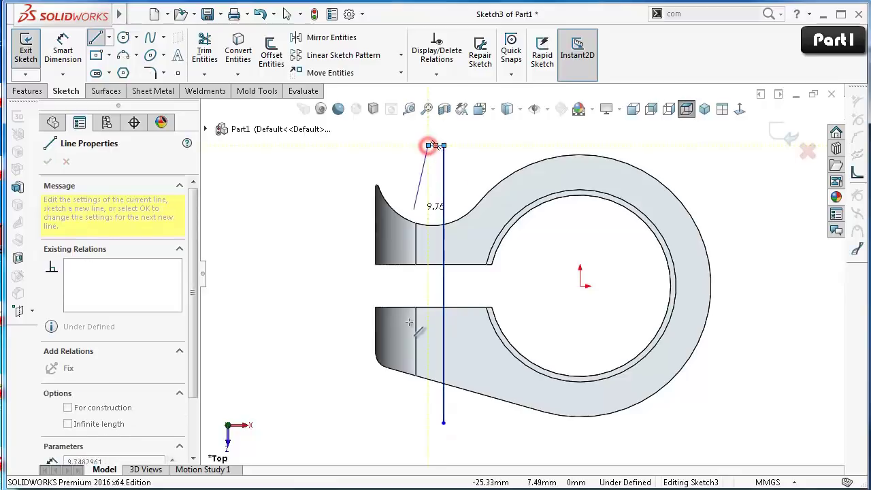
click(428, 145)
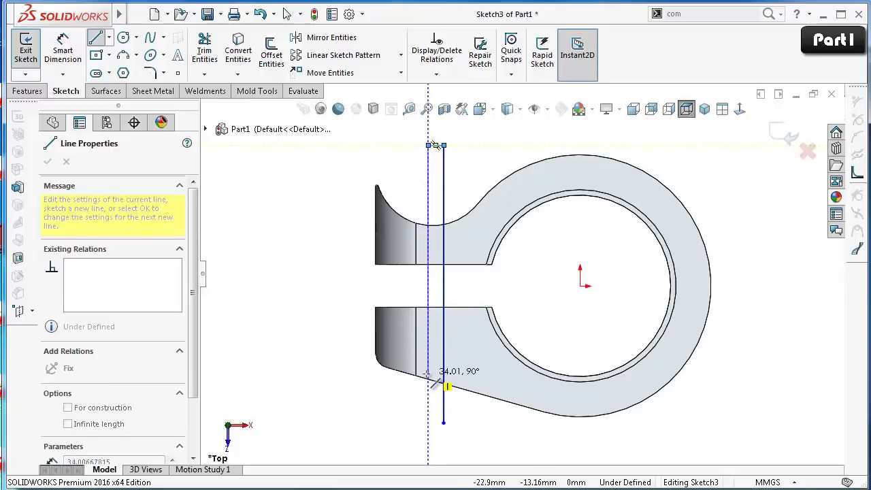
click(427, 373)
scroll(398, 386, down, 2)
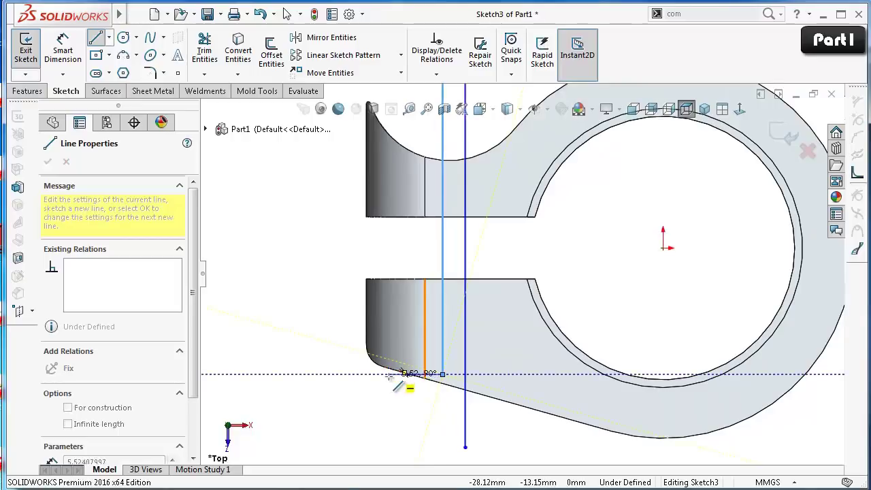
click(389, 373)
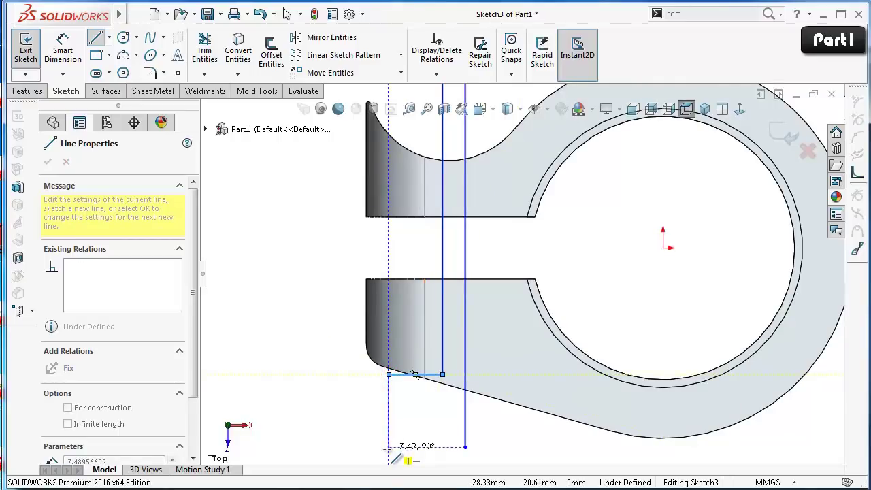
click(387, 448)
click(464, 447)
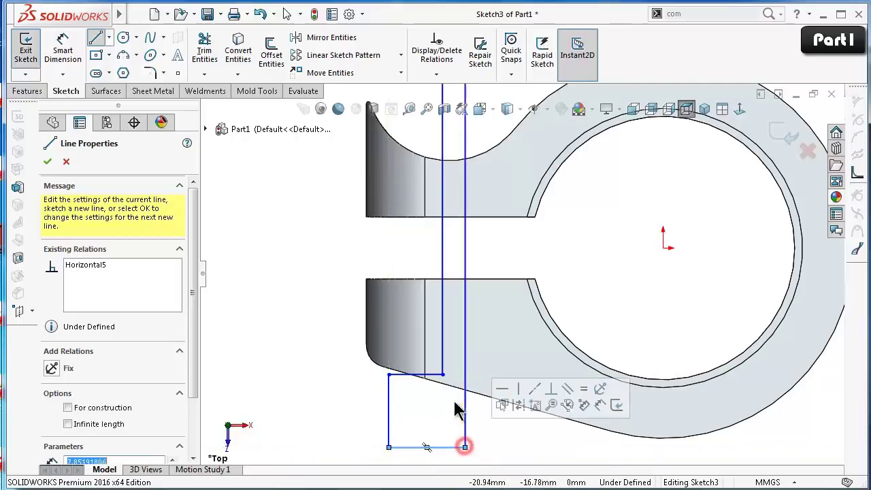
scroll(463, 435, up, 2)
right_drag(338, 394, 333, 231)
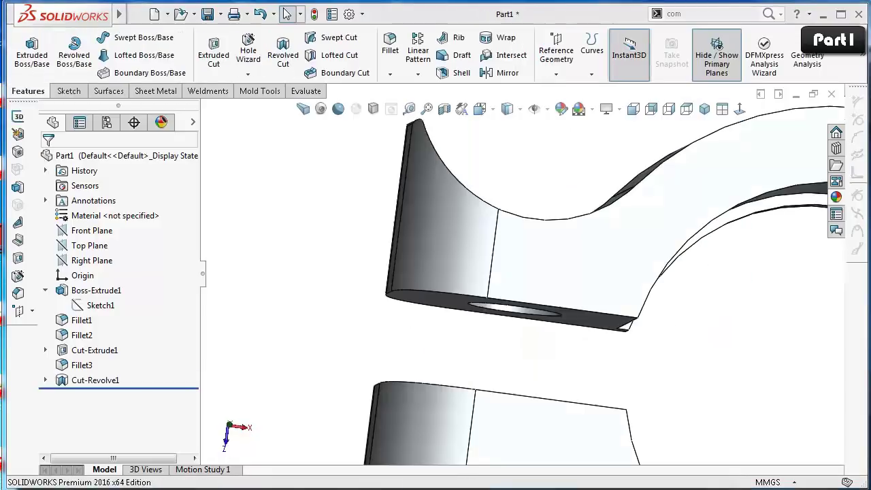
key(ctrl+z)
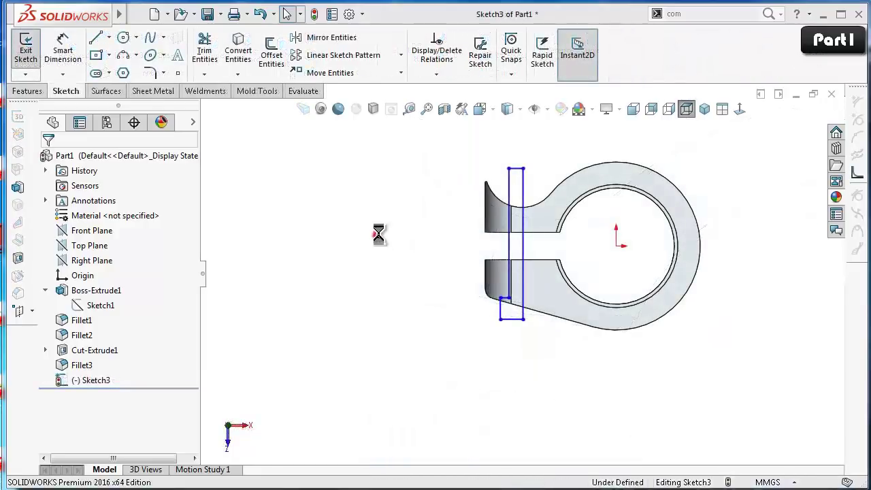
Dimension the vertical sketch line 21.65 mm from the origin.
click(375, 234)
scroll(571, 247, up, 2)
right_drag(308, 325, 359, 233)
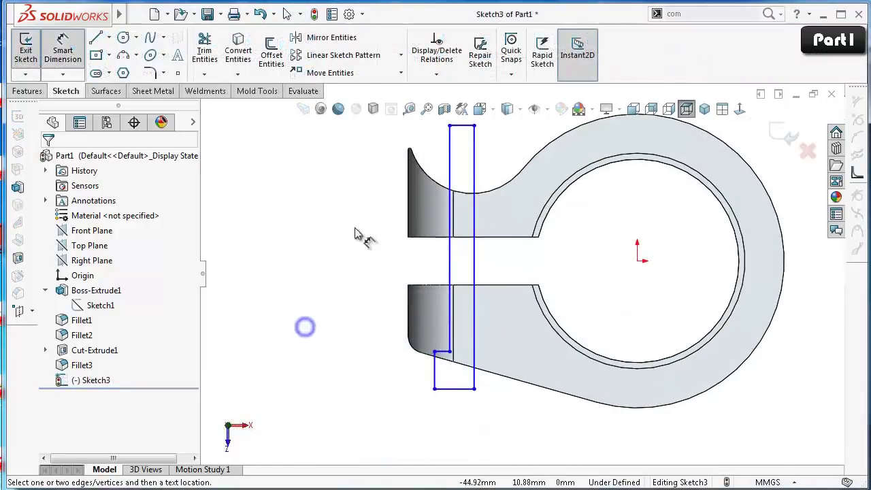
click(474, 267)
click(637, 260)
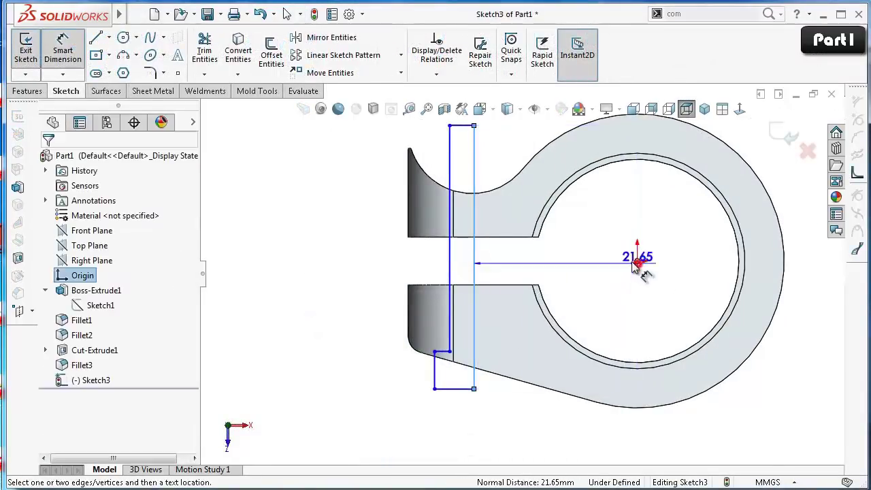
click(607, 260)
click(545, 249)
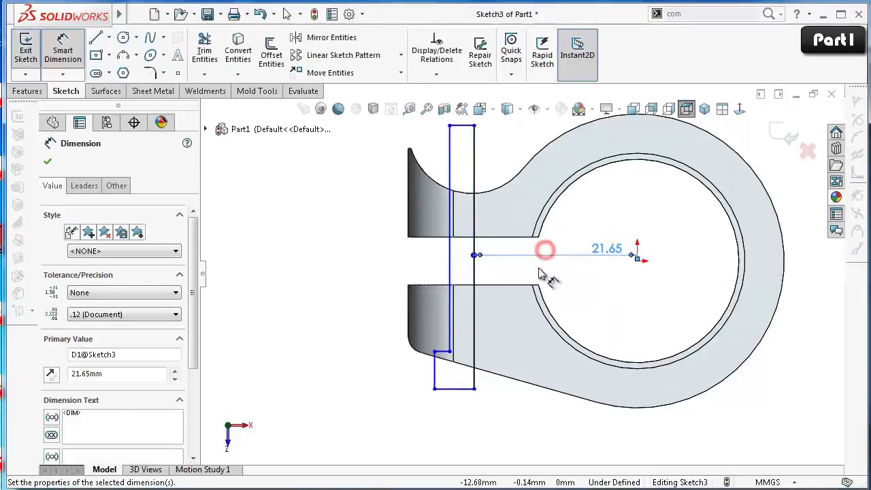
Give the short top line a 2 mm length and the left vertical line a 5 mm height.
scroll(443, 359, down, 2)
scroll(444, 359, down, 2)
click(447, 334)
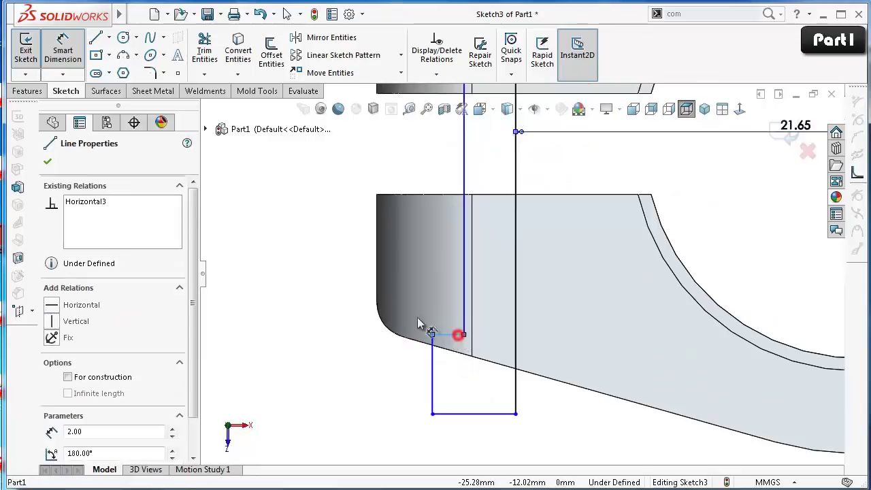
click(302, 327)
click(241, 319)
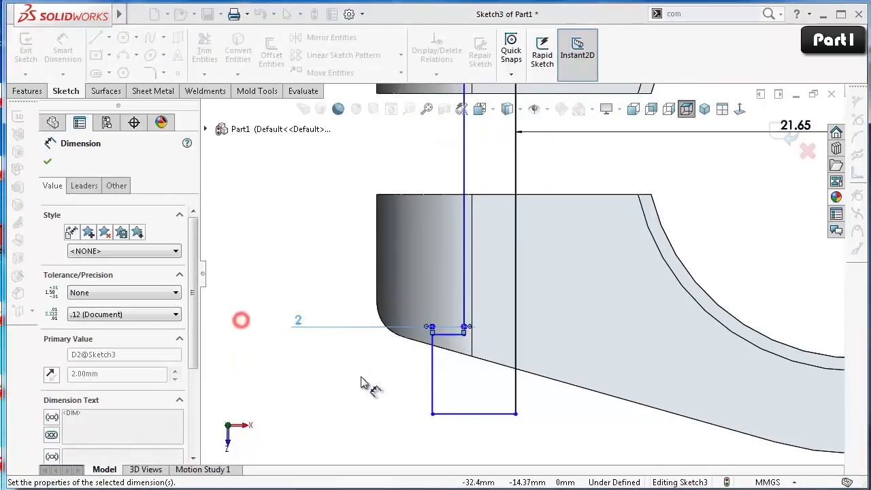
click(431, 389)
click(320, 383)
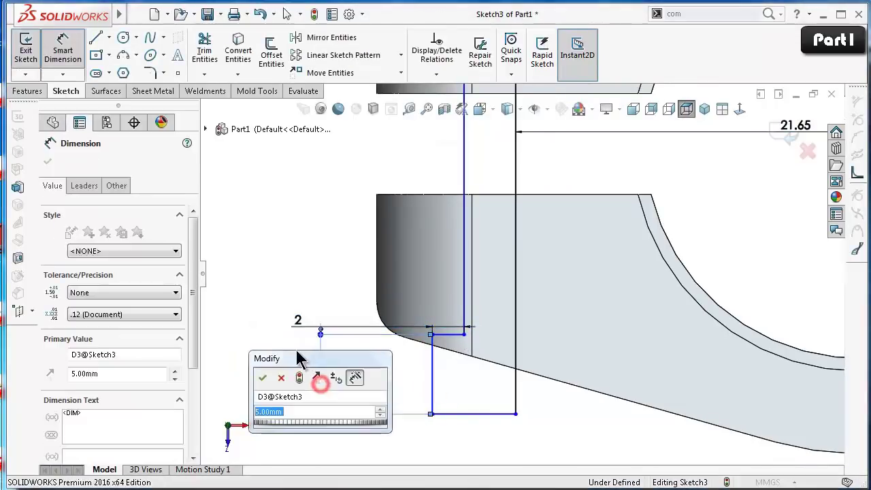
click(262, 377)
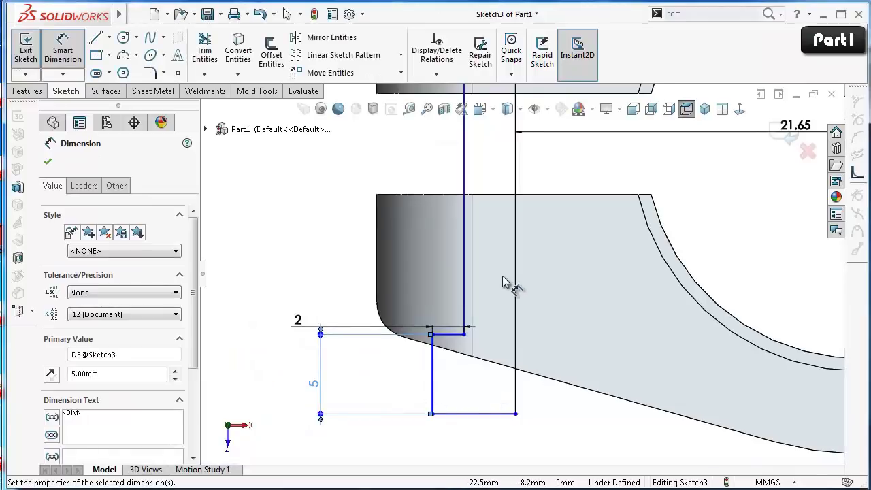
scroll(506, 282, up, 1)
click(466, 324)
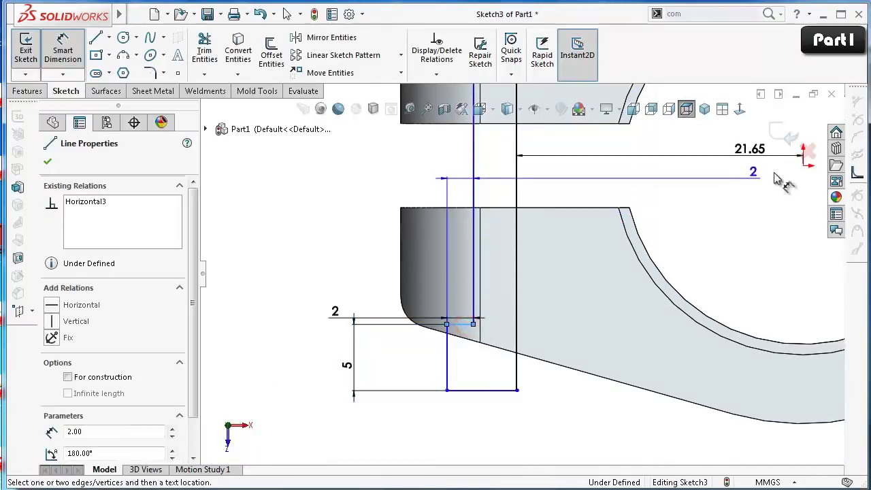
click(806, 152)
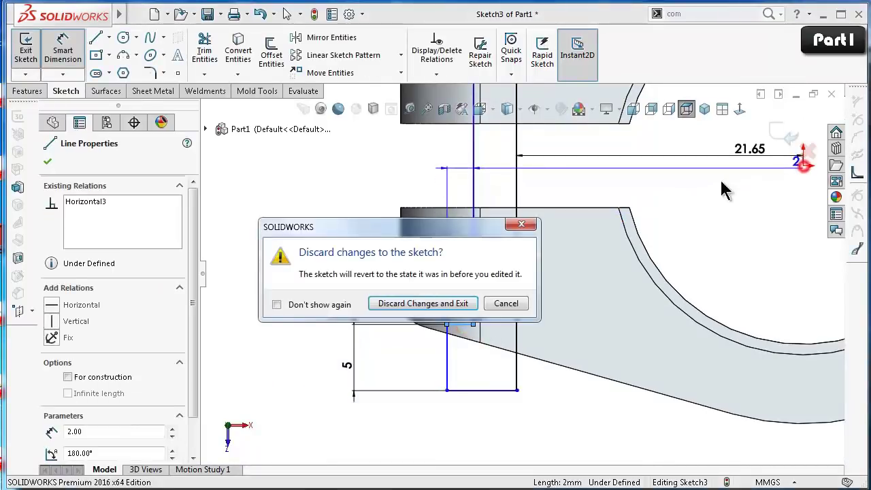
key(Escape)
scroll(782, 190, down, 2)
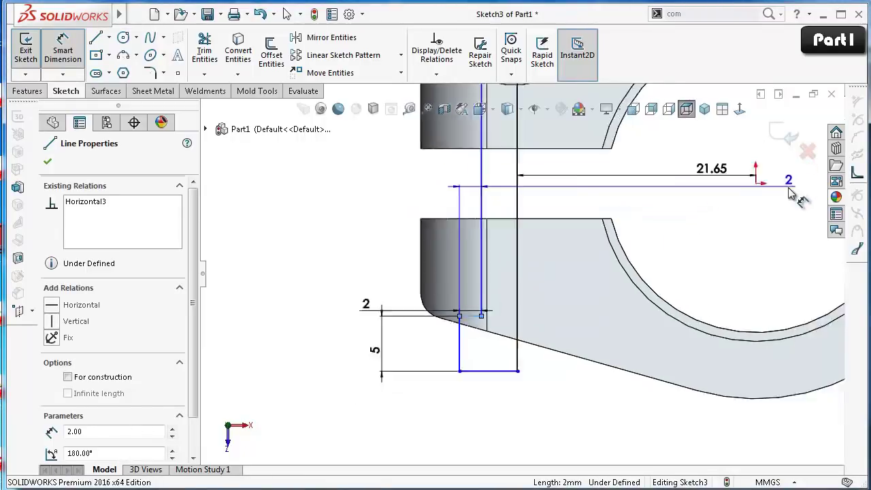
Dimension the short line 12 mm from the origin and the long vertical line 30 mm.
click(689, 206)
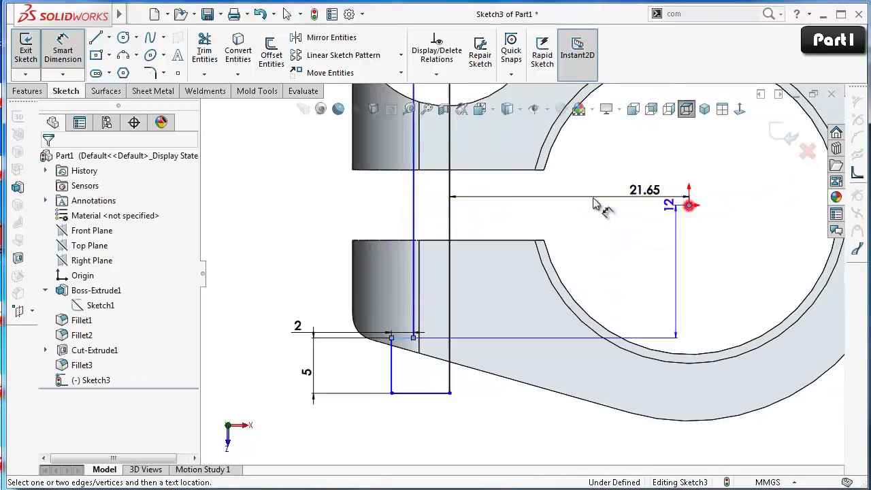
click(405, 337)
click(325, 235)
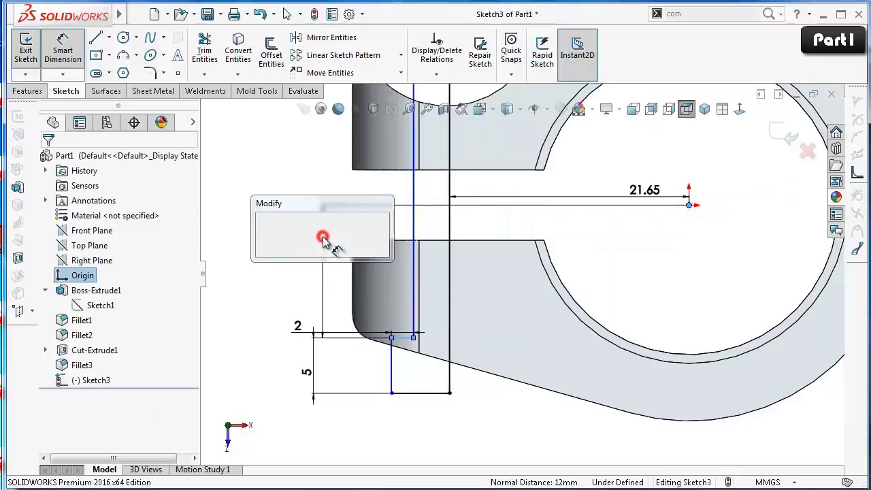
click(264, 232)
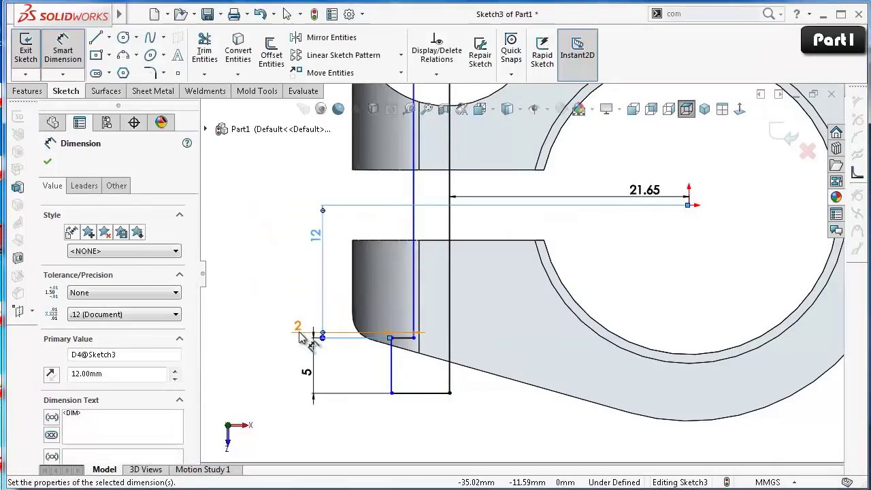
click(297, 328)
click(365, 368)
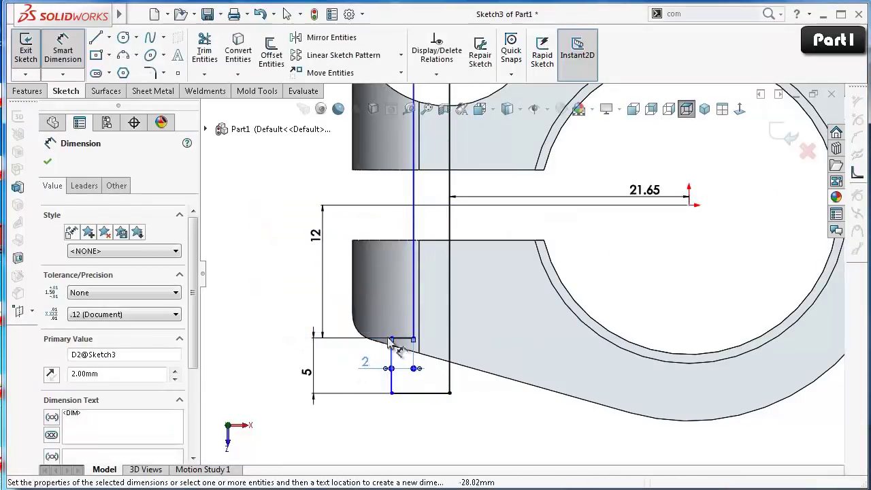
scroll(443, 224, up, 2)
click(448, 219)
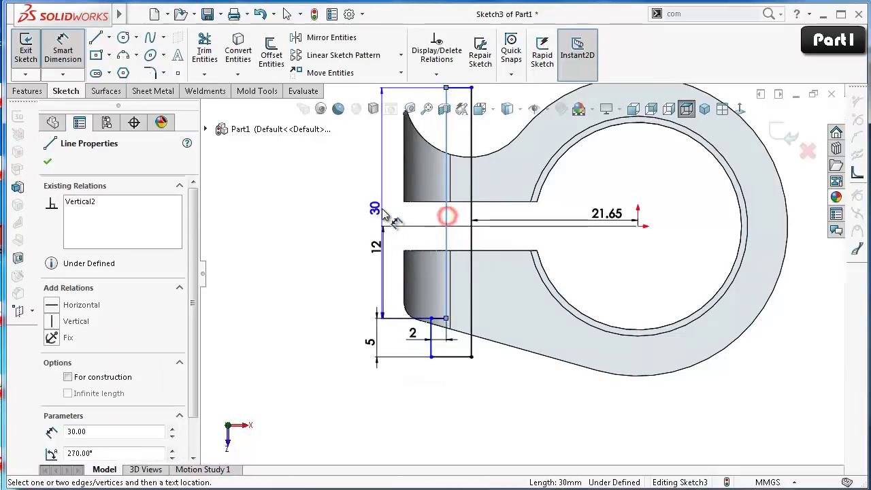
click(319, 217)
click(260, 210)
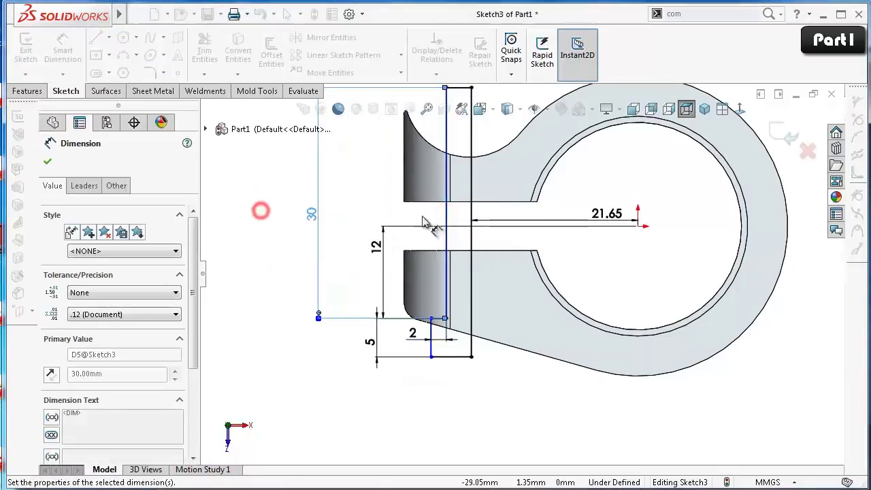
Add a 5.25 mm width on the bottom line to fully define the sketch, then switch to the feature tools.
scroll(340, 232, up, 2)
scroll(528, 415, up, 1)
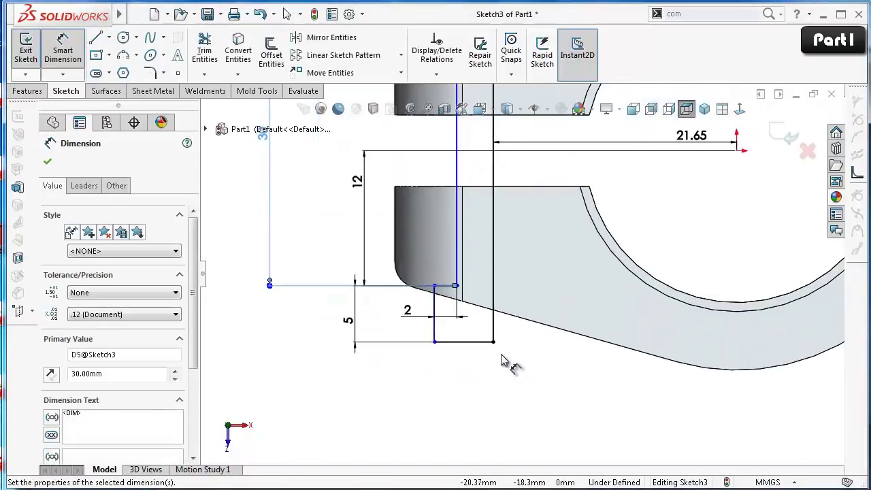
scroll(522, 272, up, 3)
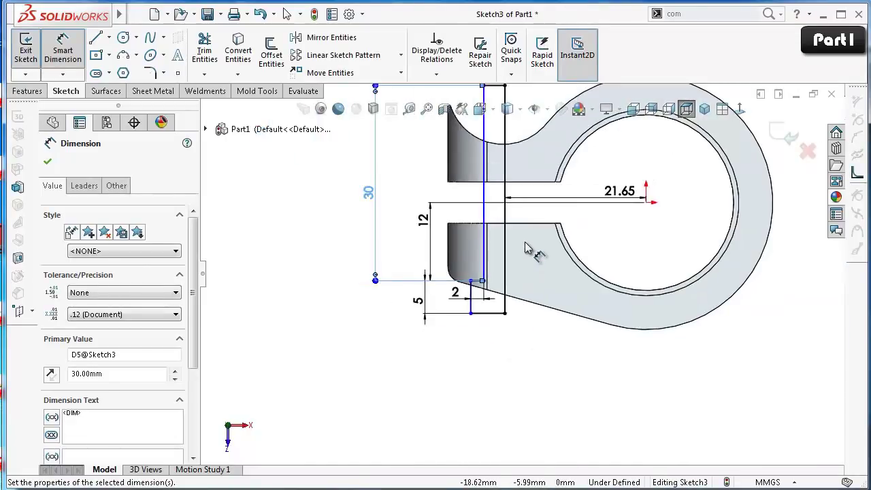
scroll(497, 286, down, 2)
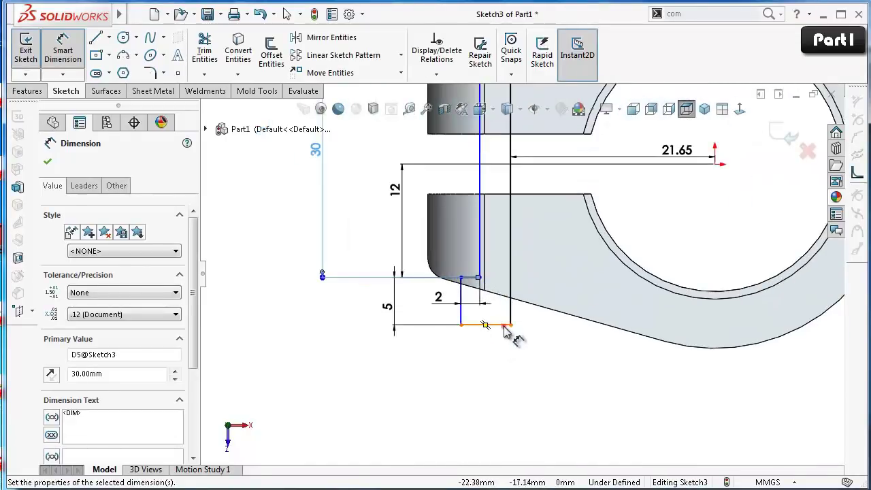
click(504, 327)
click(507, 378)
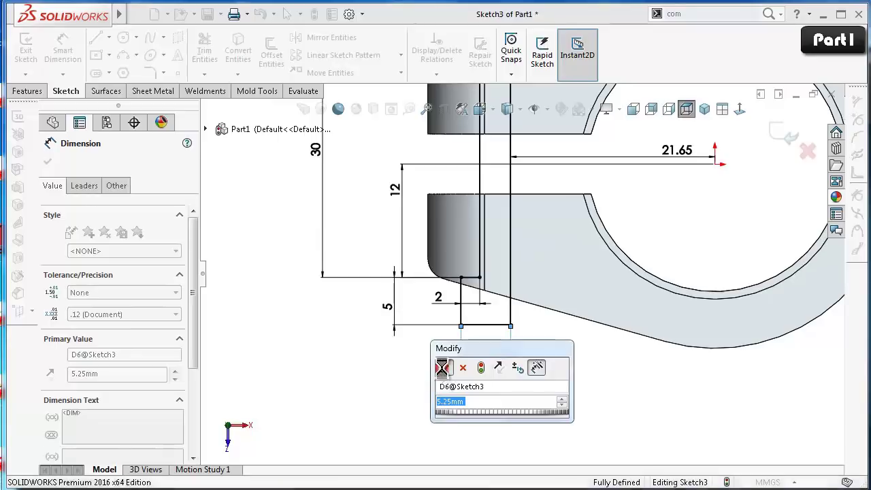
click(441, 368)
drag(500, 372, 483, 376)
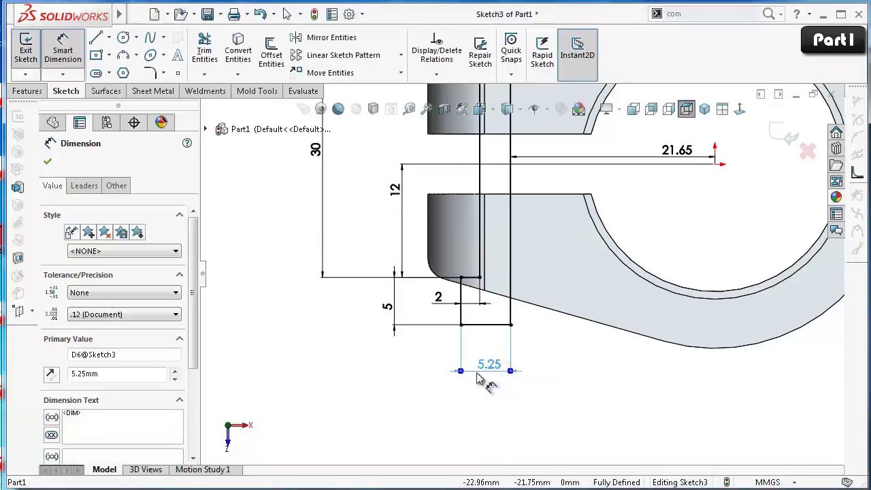
click(417, 379)
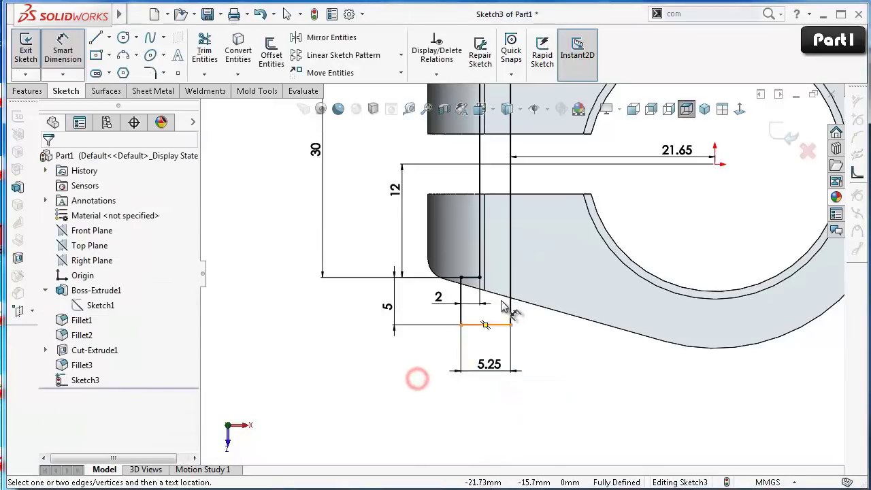
click(30, 91)
click(283, 56)
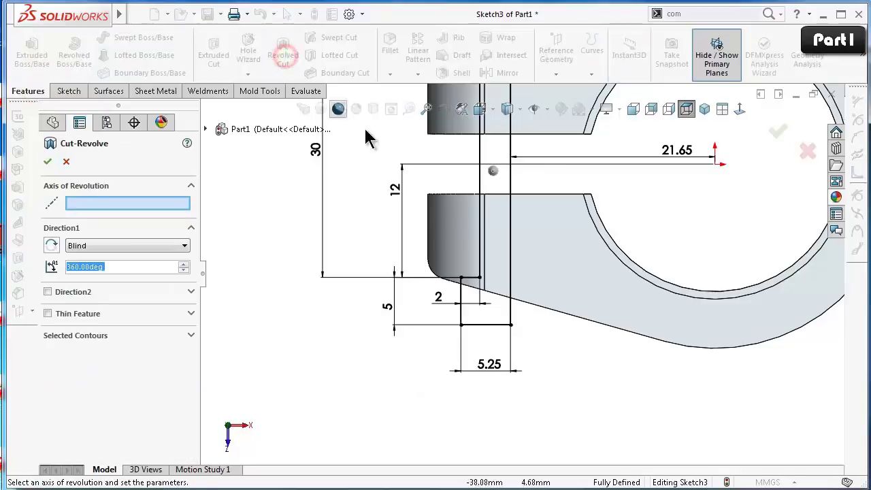
click(164, 204)
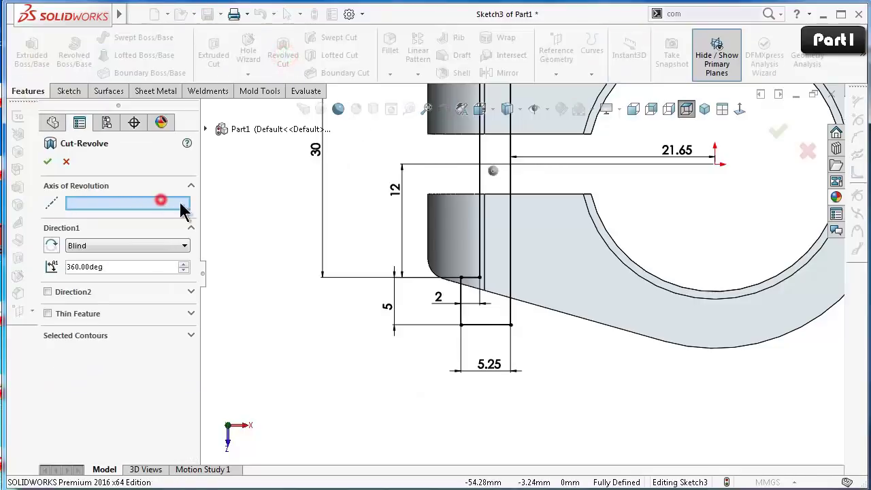
click(511, 177)
click(775, 134)
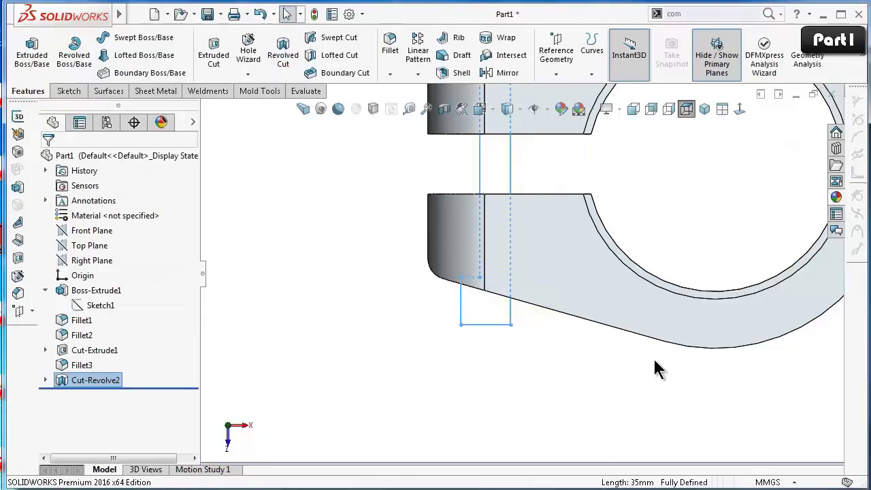
click(653, 365)
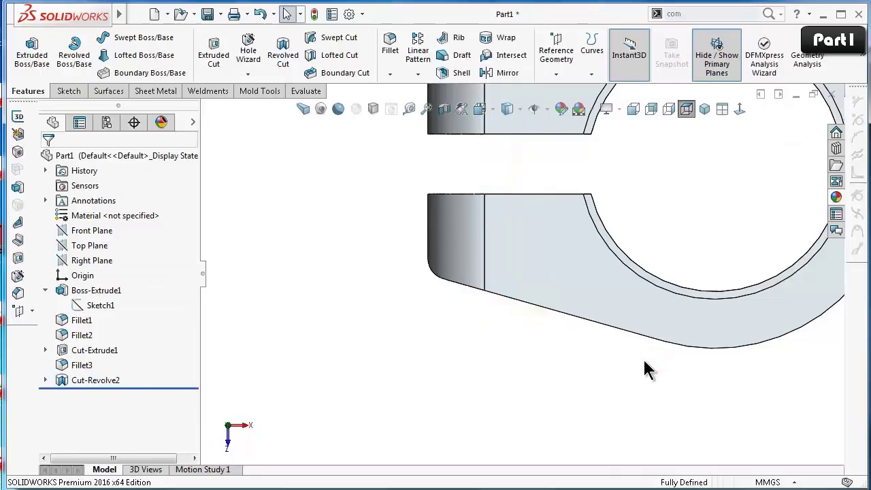
key(ctrl+7)
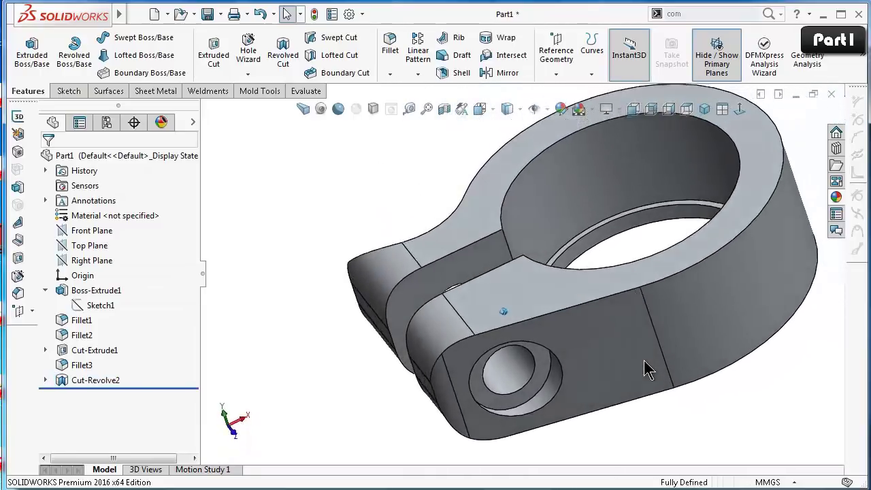
key(Up)
key(Up)
key(Up)
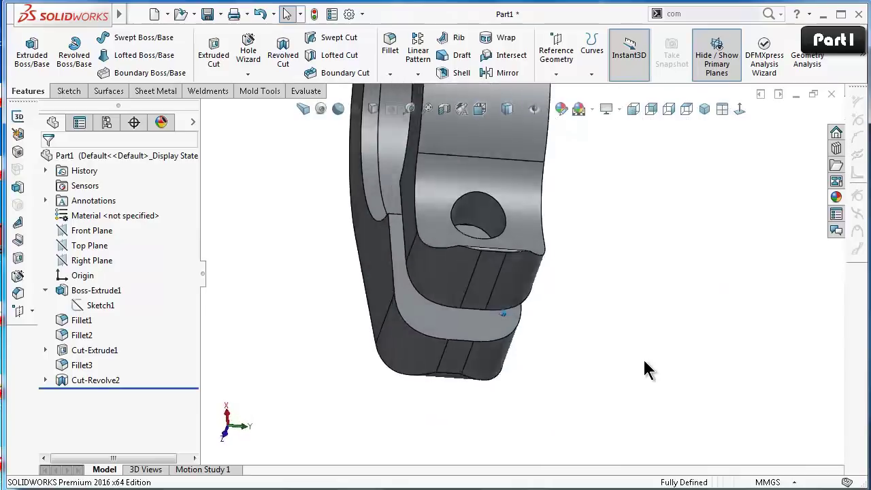
key(Up)
key(Up)
key(Up)
key(Up)
key(Up)
key(Up)
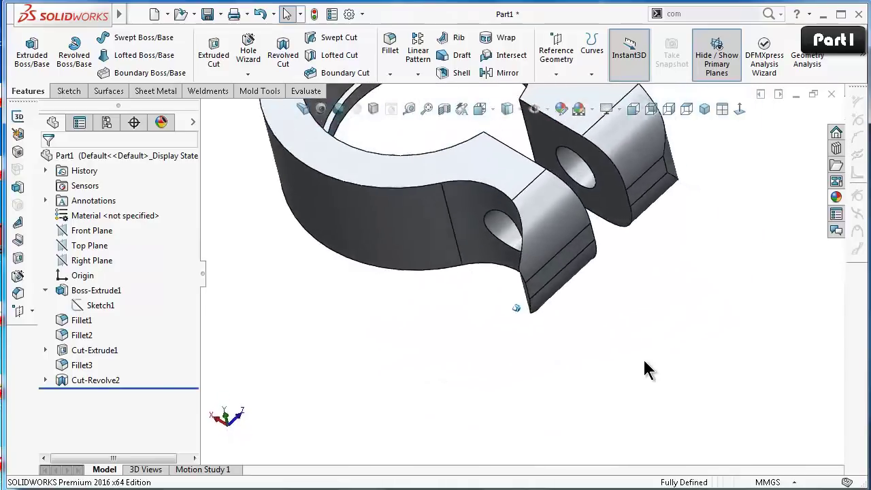
key(Up)
key(Up)
key(Up)
key(Up)
key(Up)
key(Up)
key(Up)
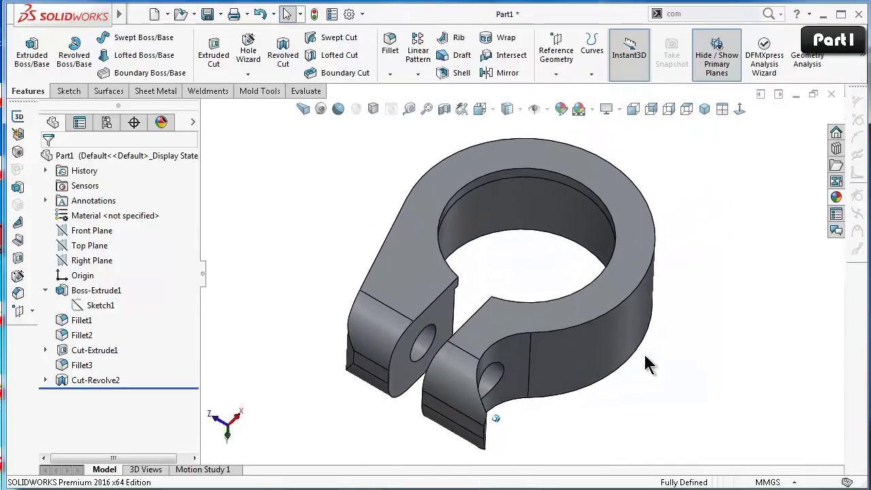
click(758, 379)
key(Up)
key(Up)
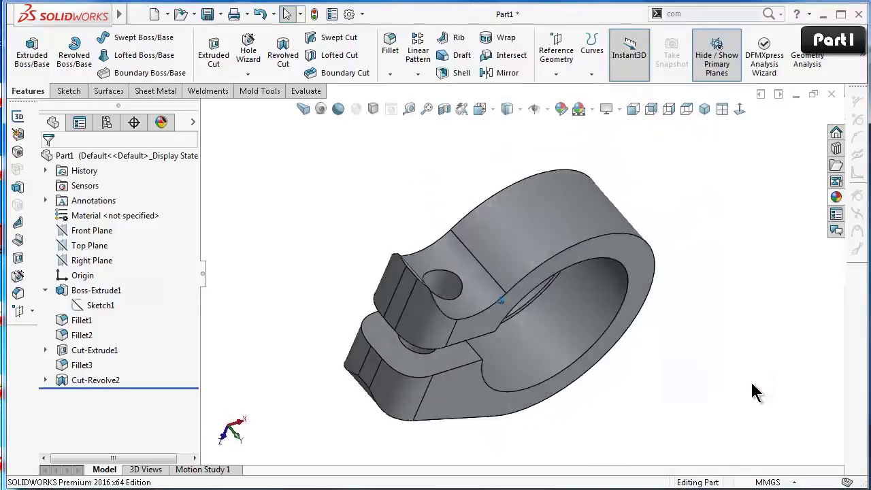
key(Down)
key(Down)
key(Down)
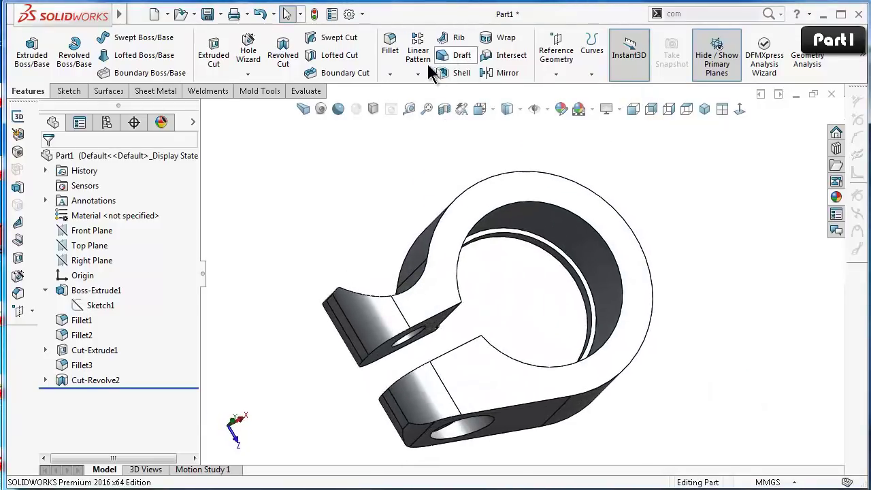
Chamfer the bore's top inner edge by 0.5 mm at 45°.
key(c)
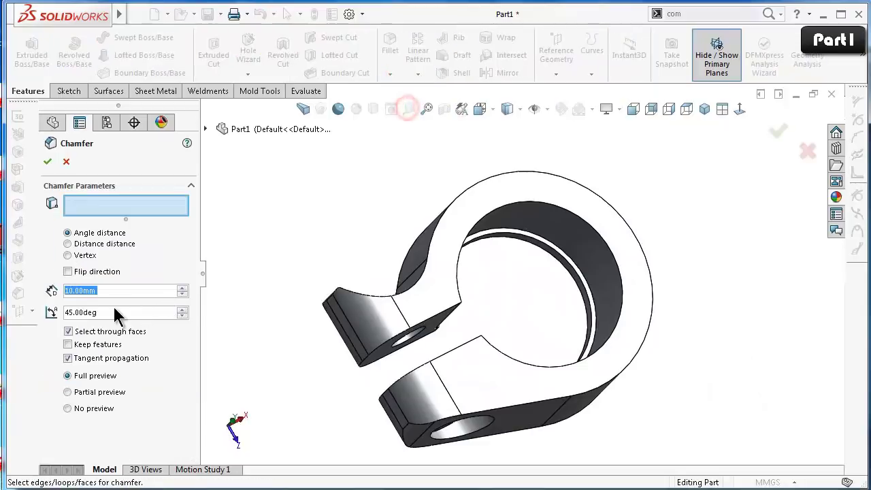
text(0.5)
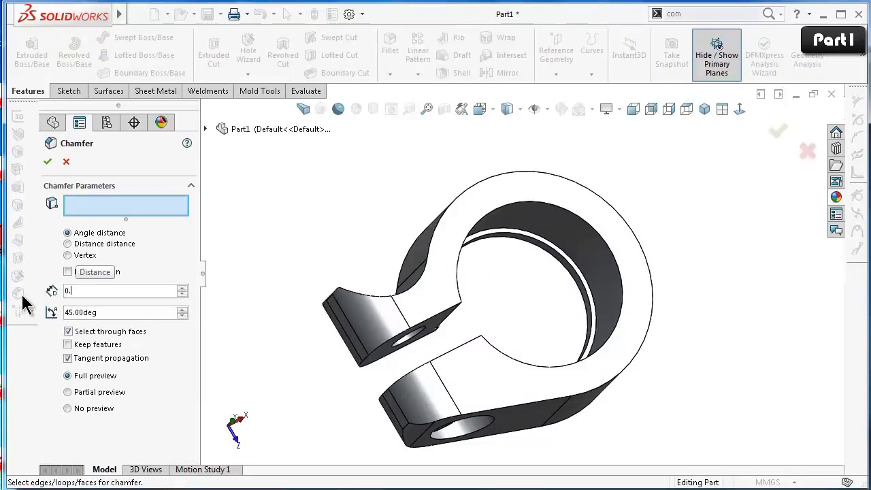
click(565, 213)
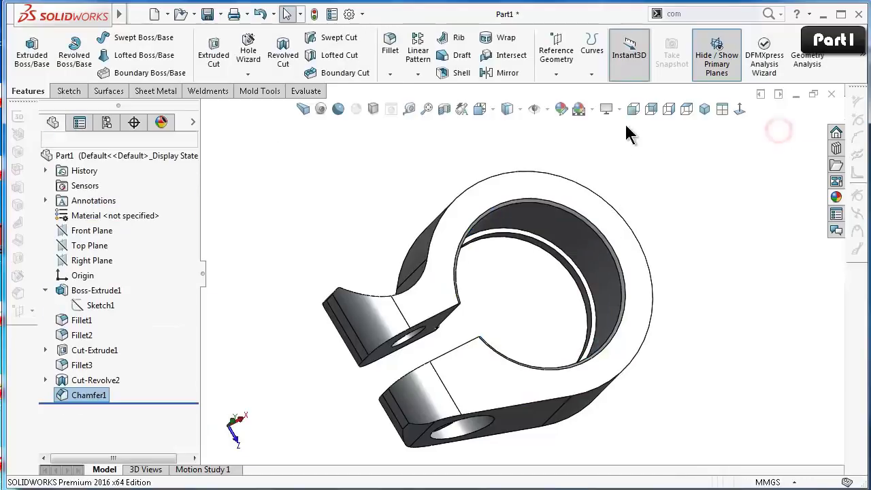
Start a 0.15 mm fillet on the top and bottom flat faces of the clamp ring.
click(390, 42)
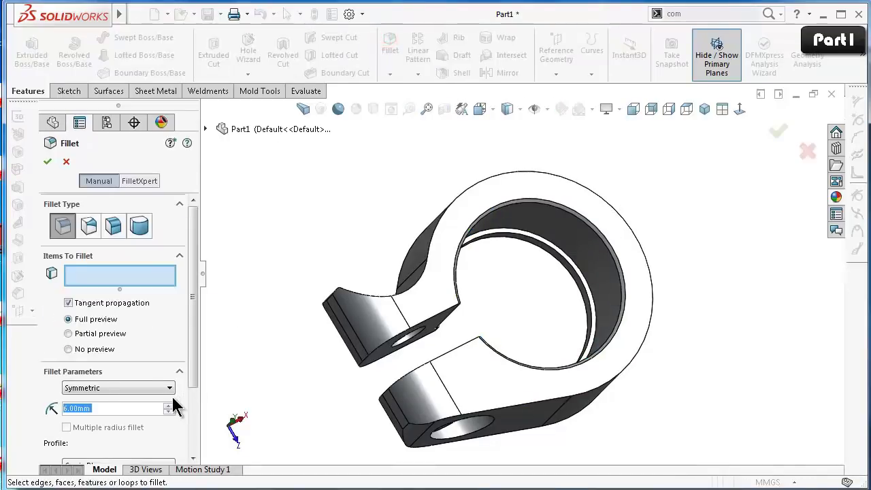
text(0.5)
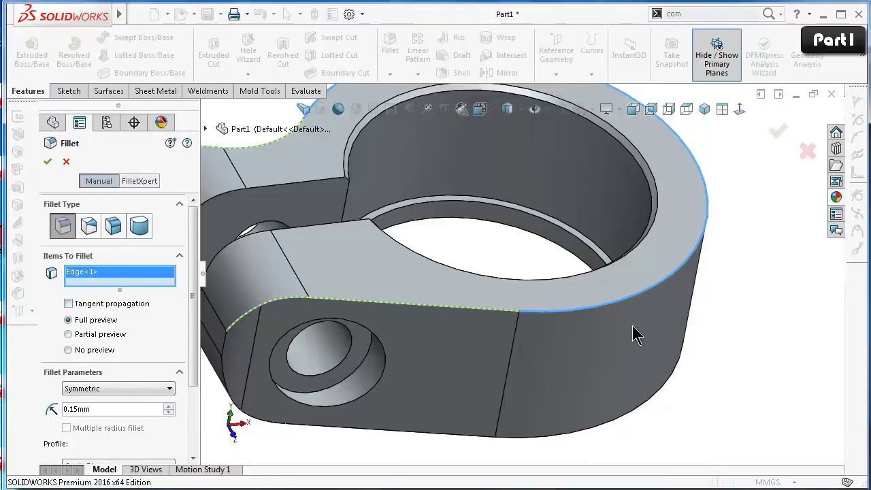
click(663, 265)
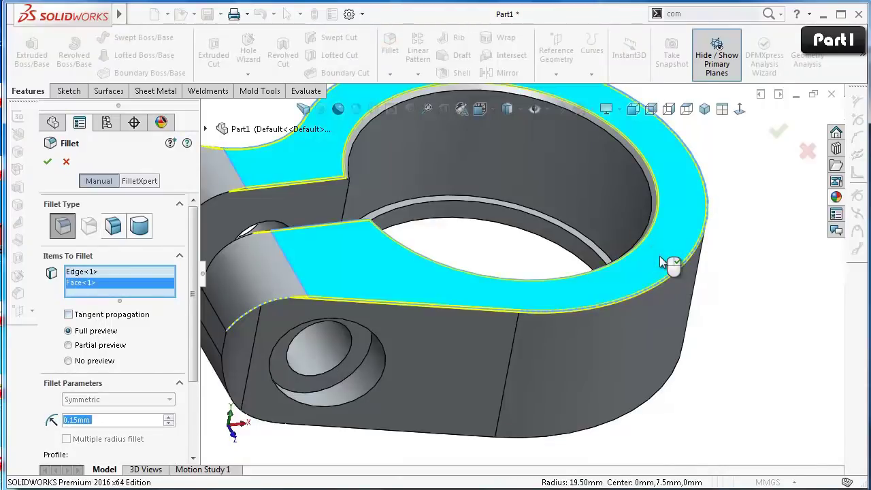
scroll(684, 401, up, 5)
mouse_move(680, 388)
middle_down()
mouse_move(657, 292)
mouse_move(656, 170)
middle_up()
click(449, 204)
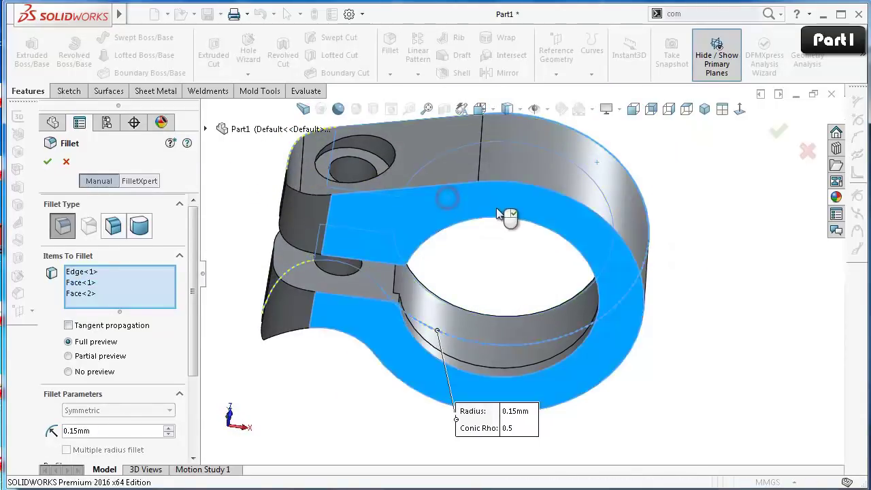
Add both lugs' inner facing faces, removing the wrongly picked face and stray edge.
middle_drag(305, 362, 517, 198)
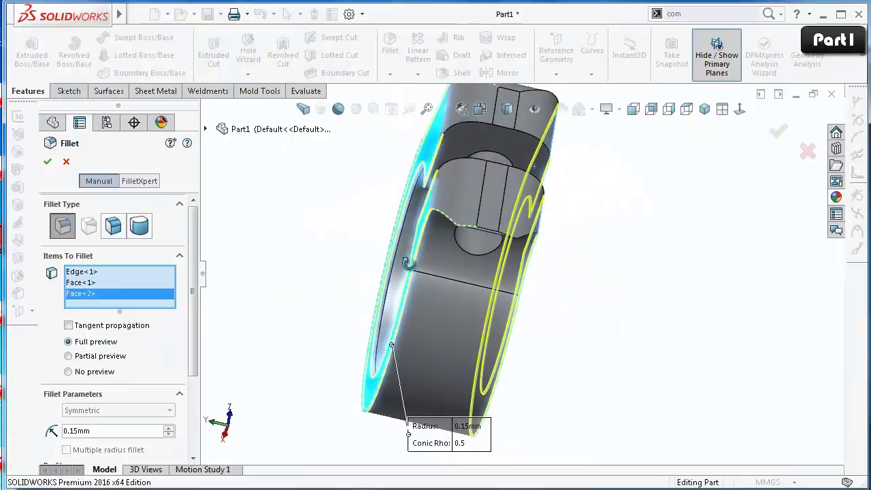
middle_drag(590, 284, 532, 267)
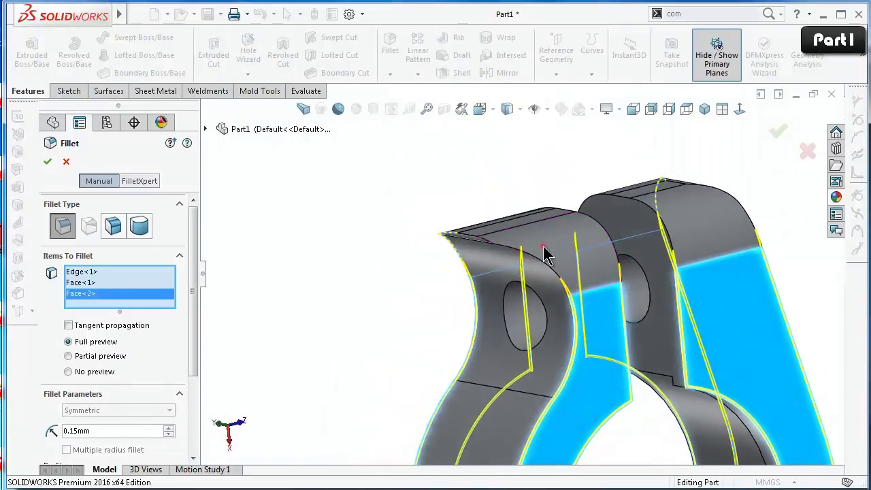
click(546, 249)
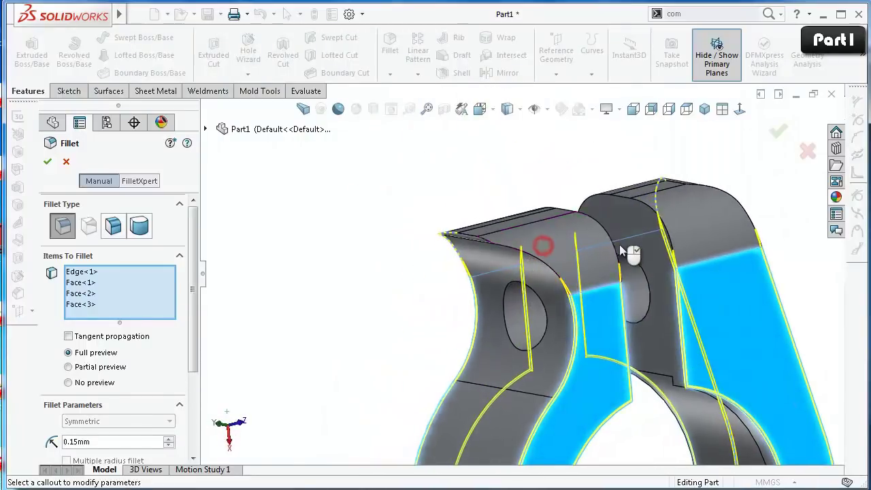
right_click(111, 304)
click(136, 332)
click(101, 272)
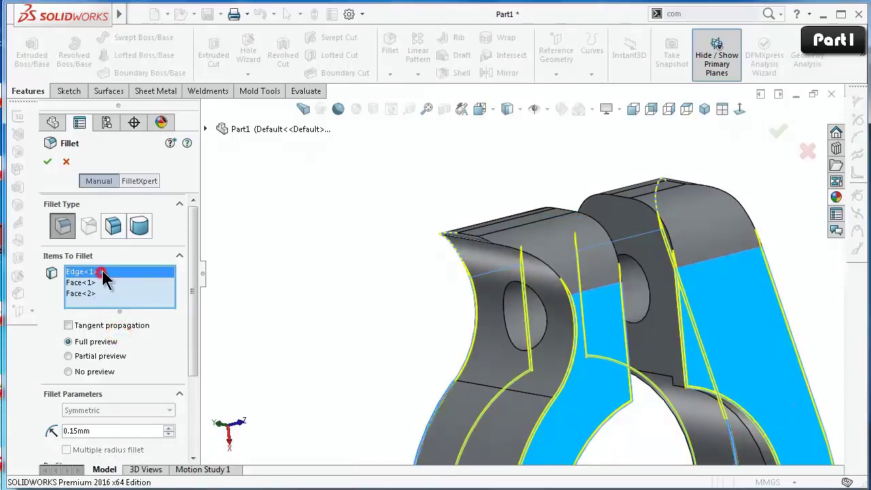
right_click(102, 273)
click(130, 296)
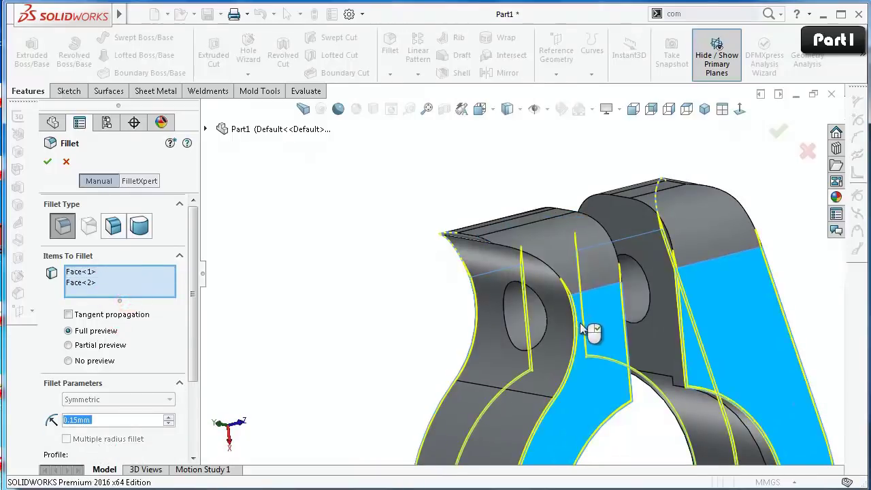
mouse_move(676, 287)
middle_down()
mouse_move(480, 356)
mouse_move(547, 324)
middle_up()
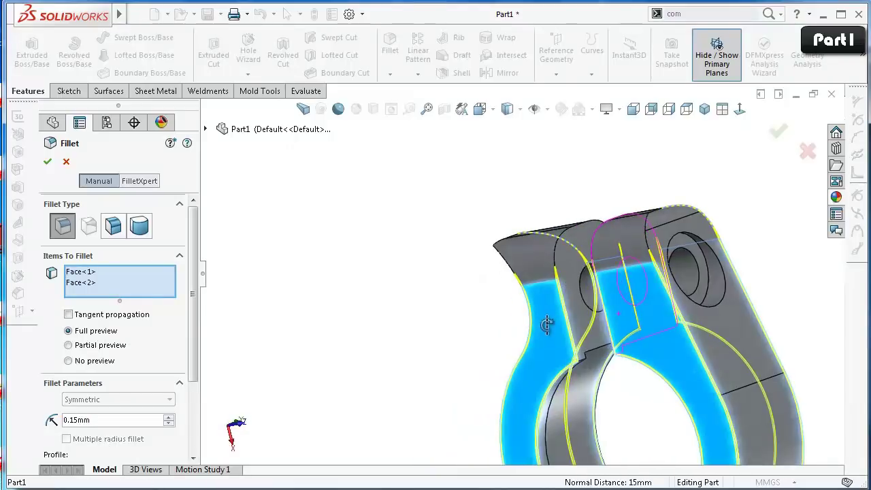
click(581, 250)
mouse_move(526, 287)
middle_down()
mouse_move(466, 315)
mouse_move(534, 314)
middle_up()
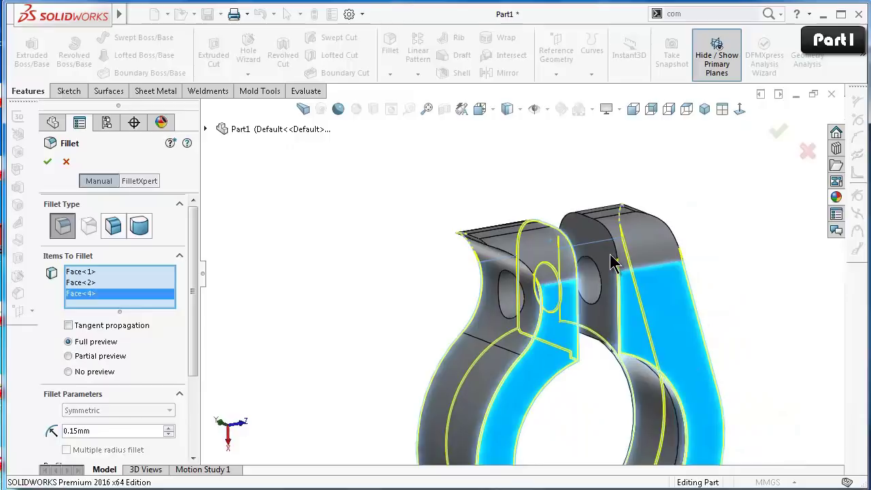
middle_drag(608, 259, 646, 346)
click(647, 345)
mouse_move(617, 299)
middle_down()
mouse_move(647, 296)
mouse_move(562, 326)
mouse_move(578, 351)
mouse_move(565, 408)
mouse_move(714, 323)
mouse_move(491, 406)
mouse_move(548, 347)
mouse_move(614, 386)
mouse_move(619, 433)
mouse_move(618, 395)
mouse_move(589, 427)
mouse_move(593, 415)
middle_up()
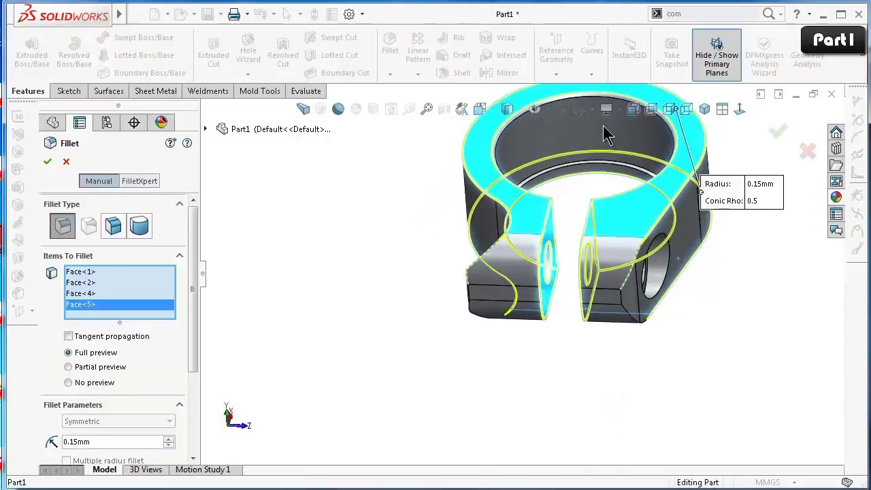
Check the fillet preview, apply it to the four faces, and return to isometric.
scroll(589, 180, down, 2)
scroll(594, 180, down, 3)
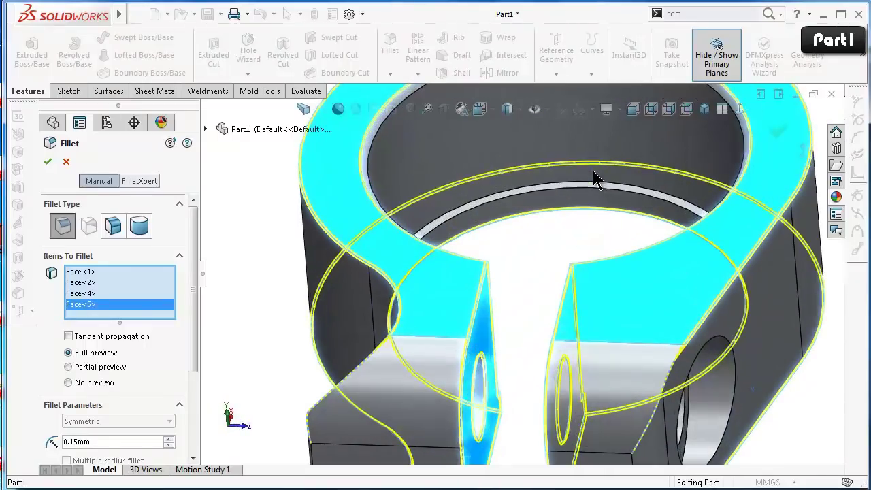
scroll(589, 193, up, 5)
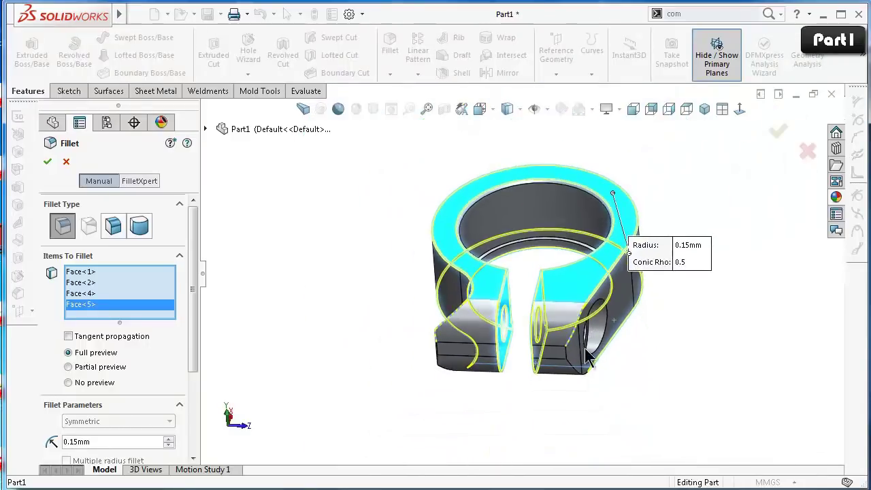
key(Up)
key(Up)
key(Up)
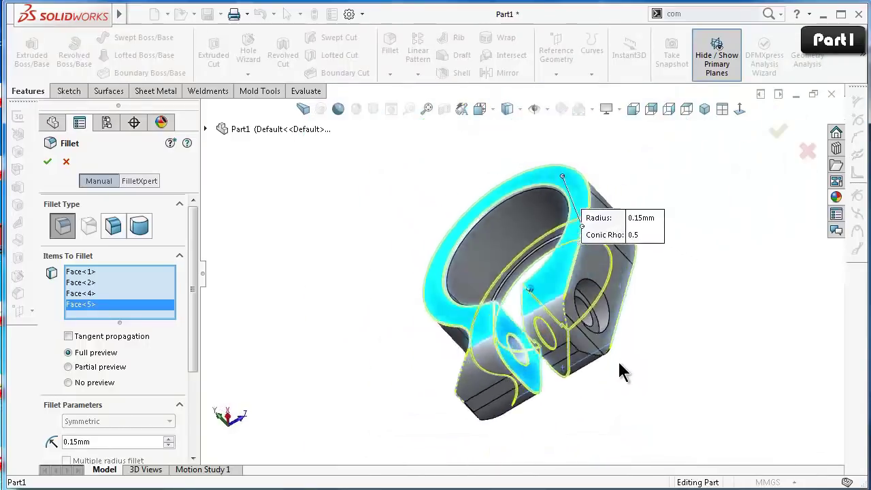
key(Up)
key(Up)
key(Up)
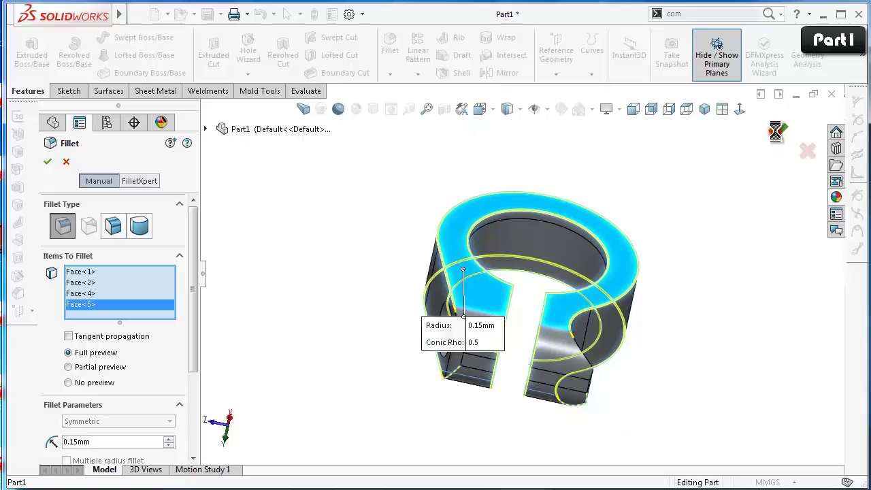
click(770, 134)
key(ctrl+7)
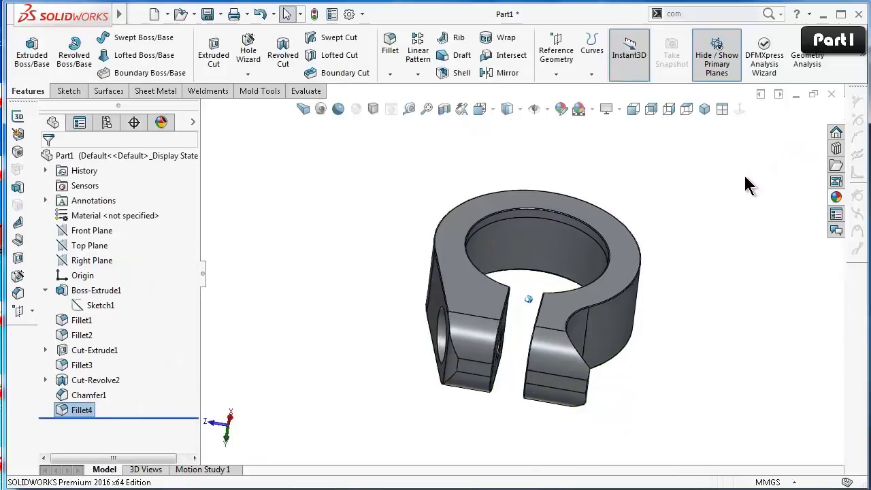
Edit Fillet4 to a Circular profile and change its radius from 0.15 mm to 0.5 mm.
click(75, 410)
click(76, 373)
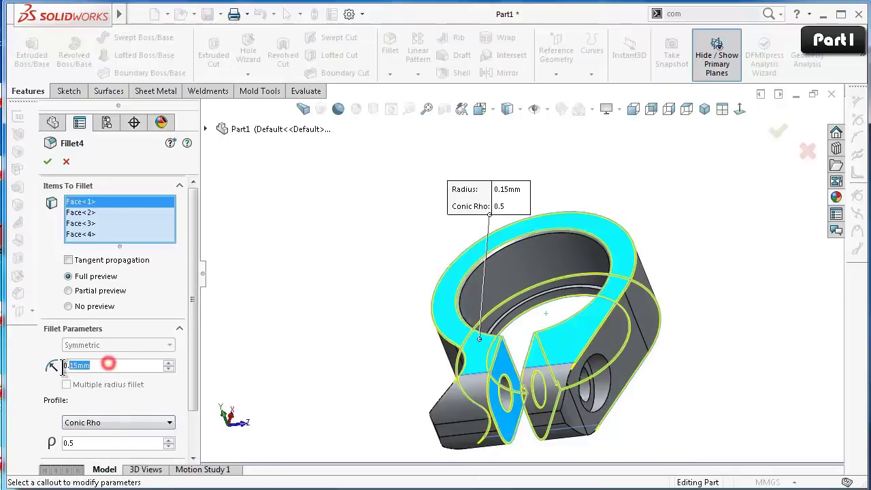
click(88, 422)
click(95, 431)
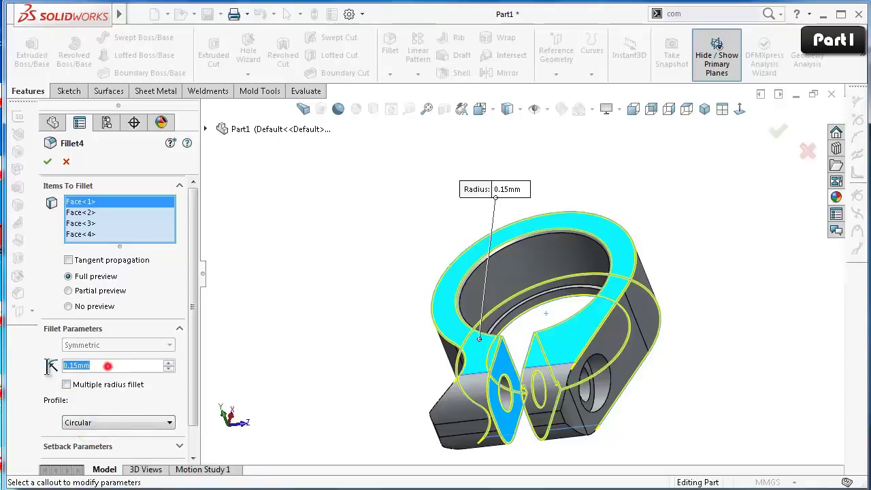
text(0.2)
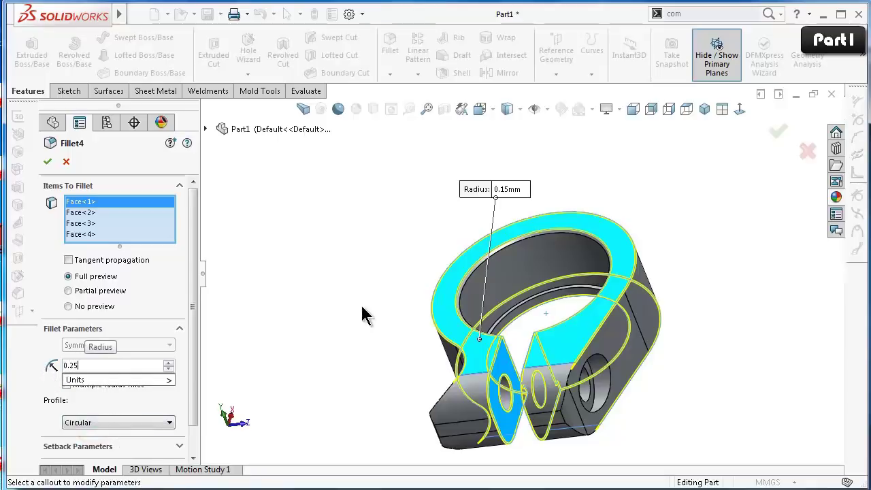
key(Return)
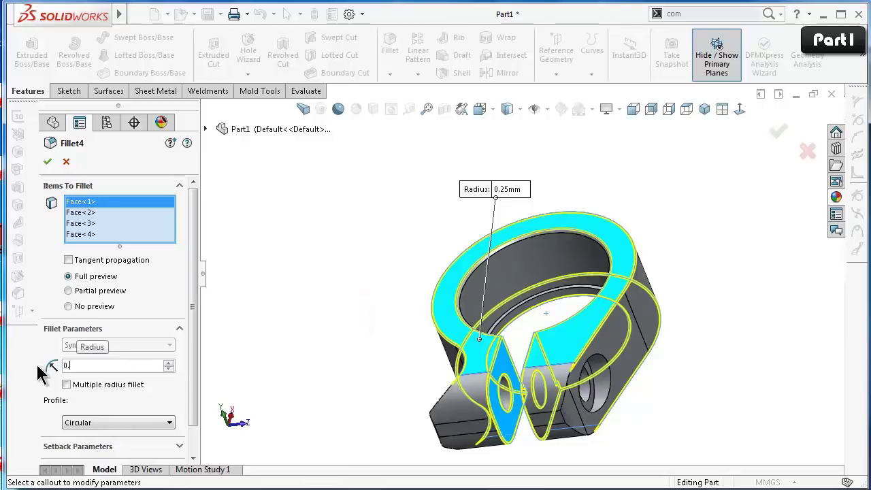
text(5)
key(Return)
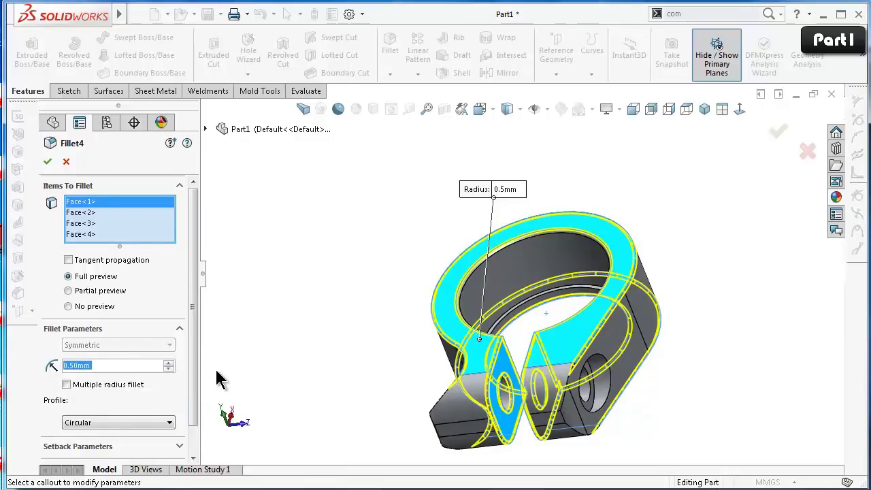
click(48, 163)
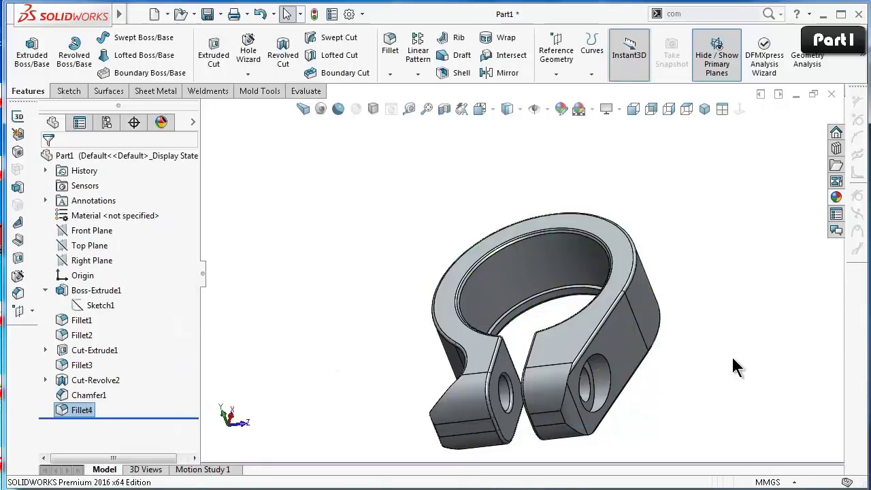
Orbit to inspect the rounded ring and lug edges, then snap to the isometric view.
mouse_move(730, 362)
middle_down()
mouse_move(715, 382)
mouse_move(703, 355)
middle_up()
middle_drag(694, 147, 709, 123)
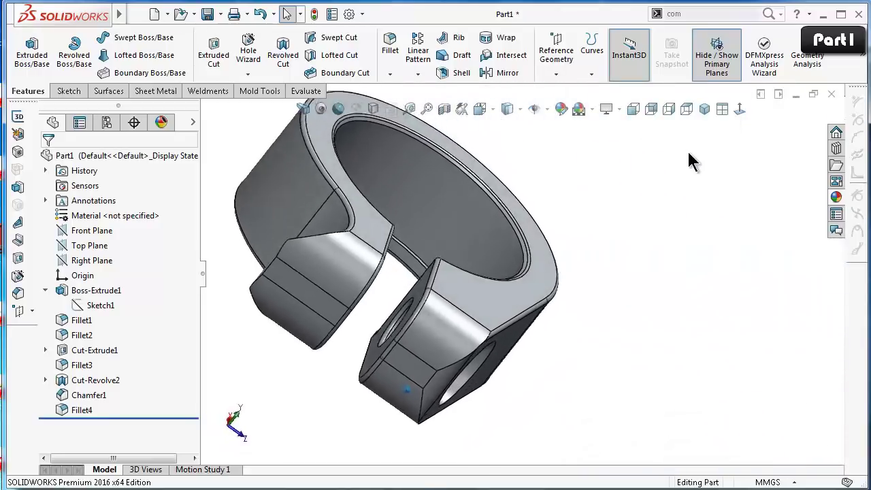
click(704, 109)
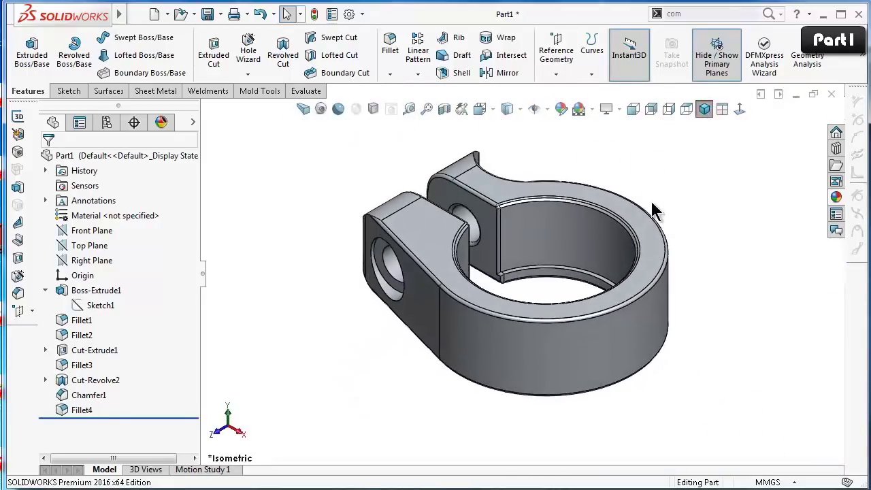
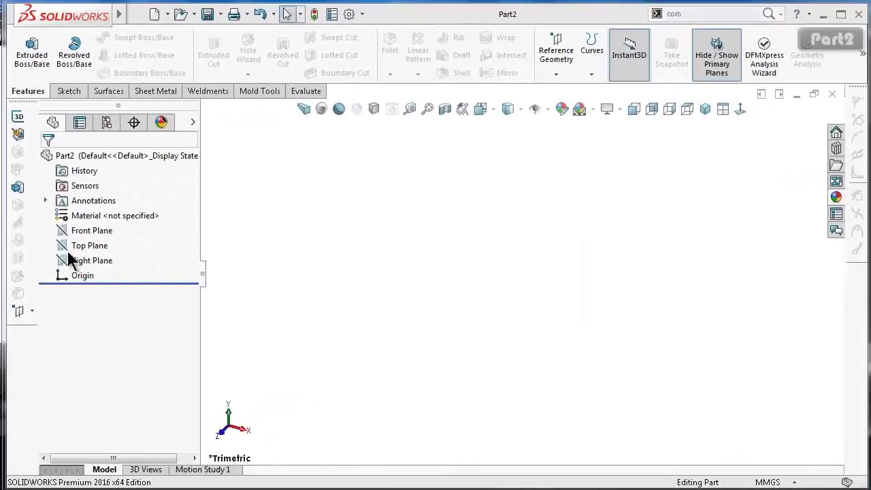
Start a sketch on the Top Plane and draw an 8 mm diameter circle at the origin.
click(89, 246)
click(92, 221)
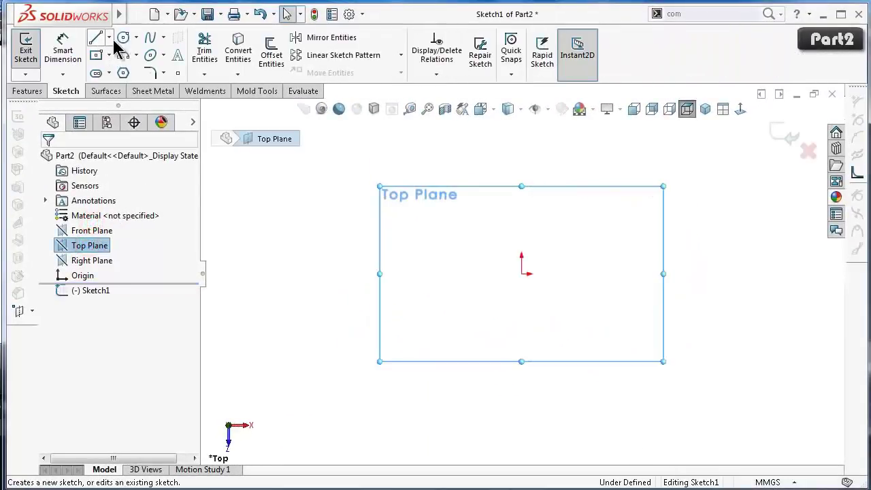
click(123, 37)
click(521, 273)
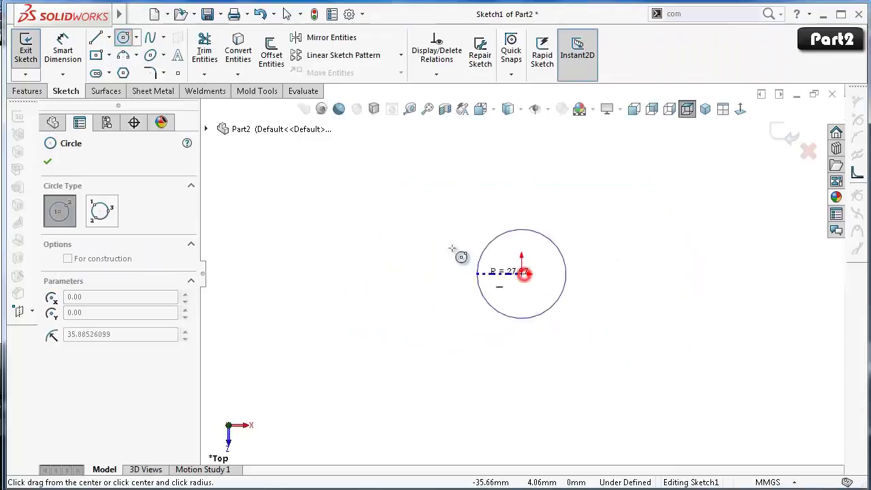
click(445, 229)
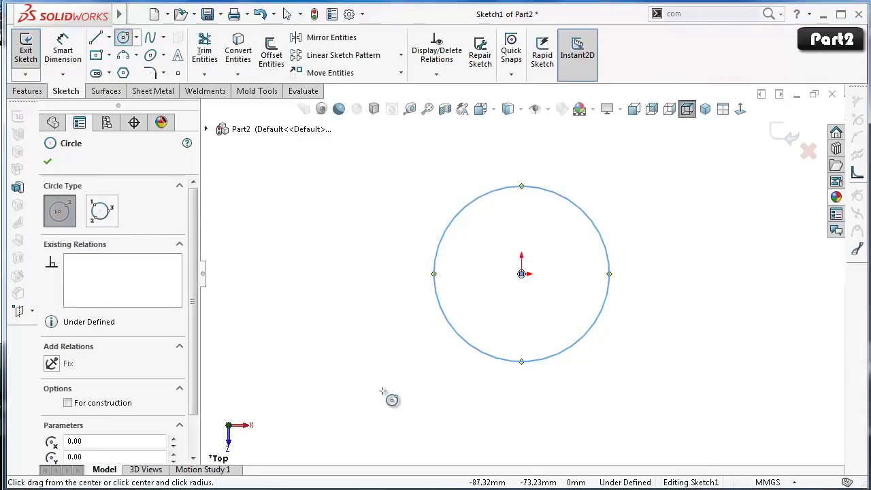
right_drag(382, 389, 407, 227)
click(442, 243)
click(408, 231)
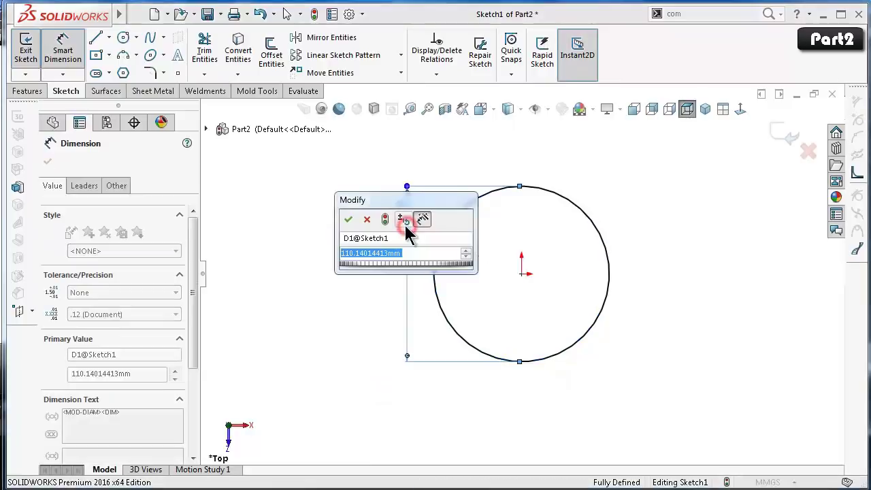
text(8)
key(Return)
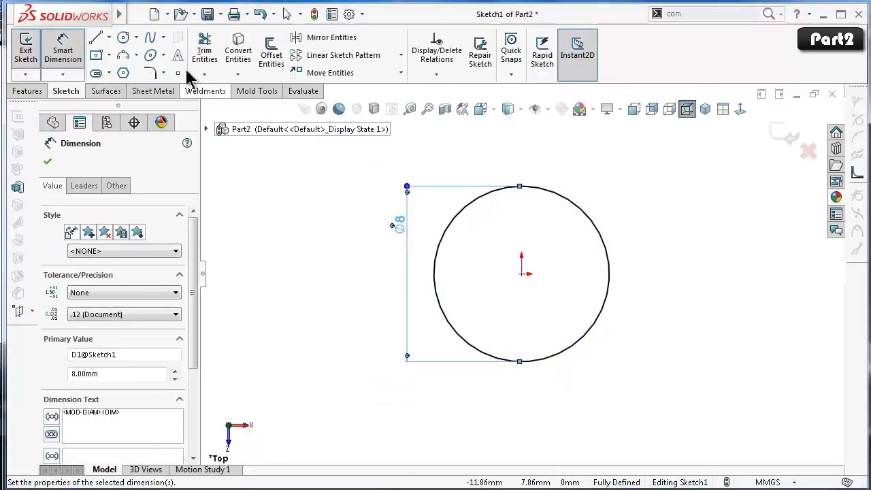
Draw a vertical centerline down from the origin and dimension it 1.52 mm long.
click(97, 38)
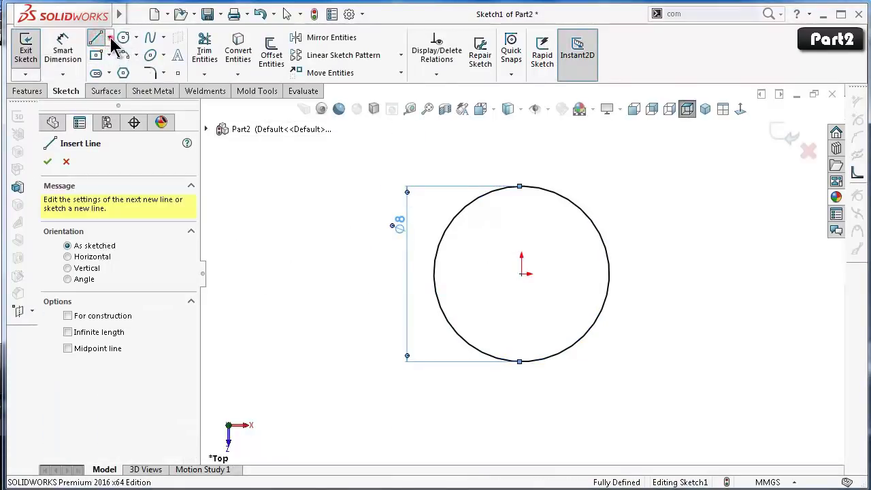
click(110, 38)
click(106, 70)
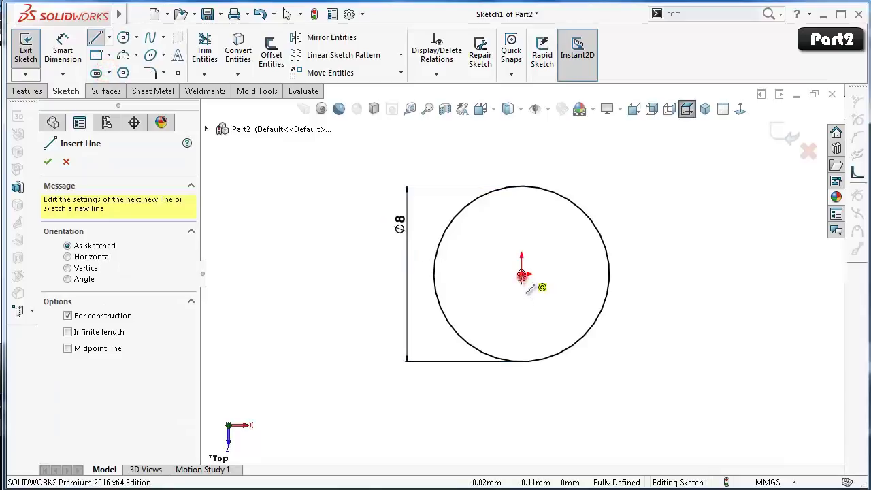
drag(521, 275, 521, 301)
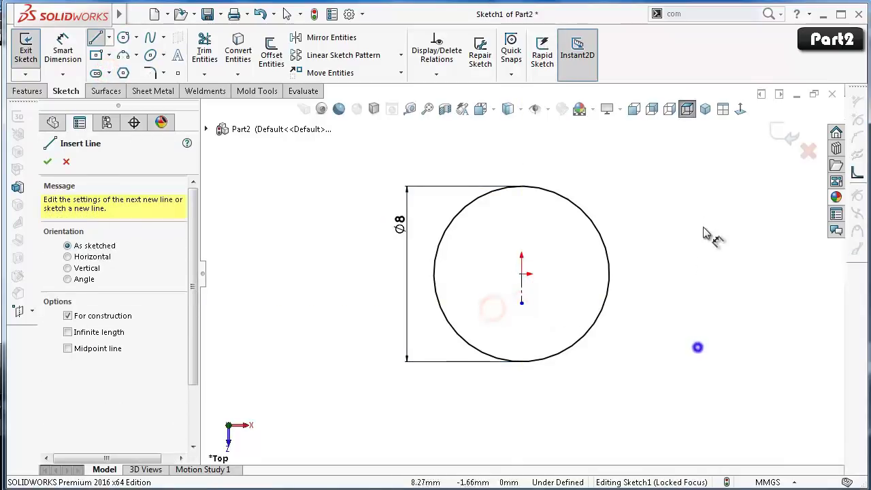
key(d)
scroll(530, 279, down, 3)
click(532, 272)
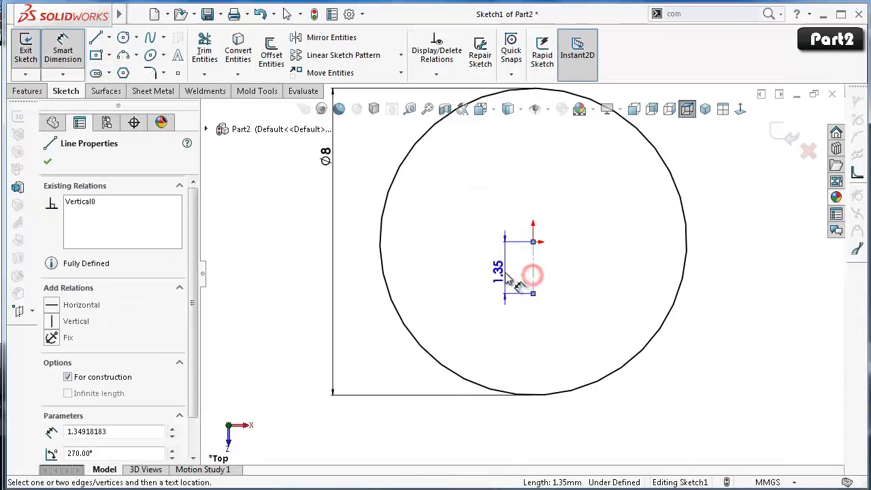
click(504, 270)
text(1.52)
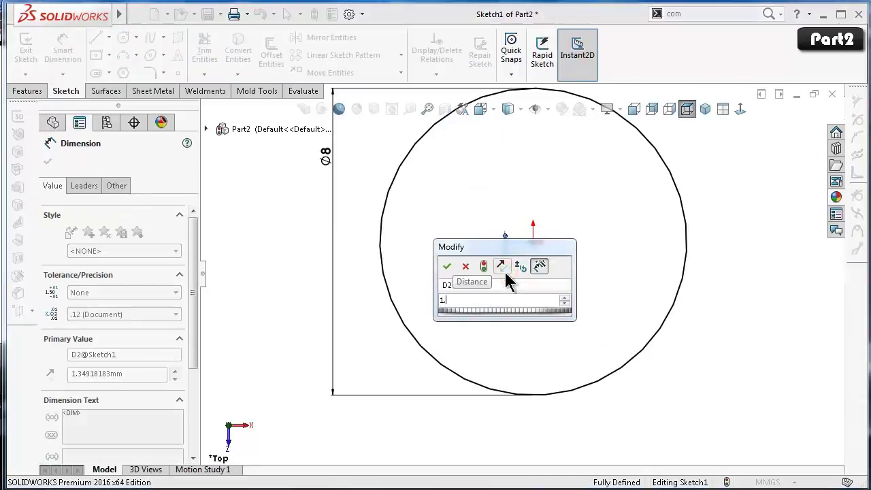
key(Return)
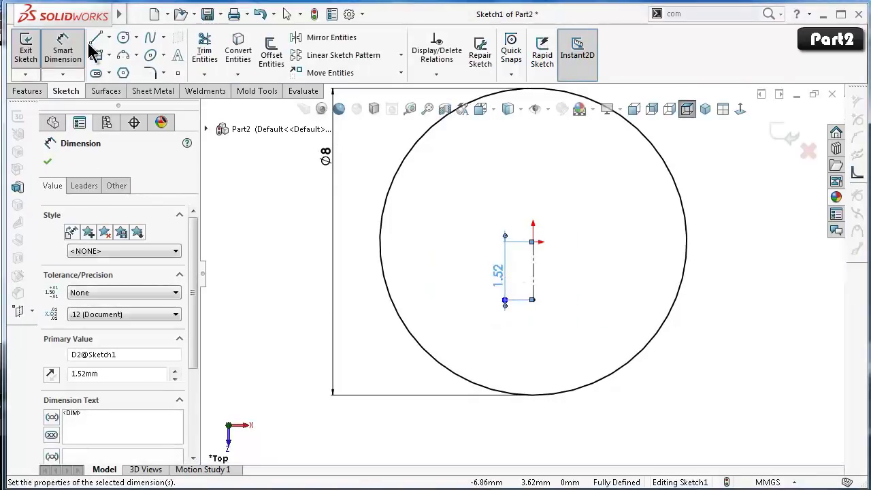
click(124, 38)
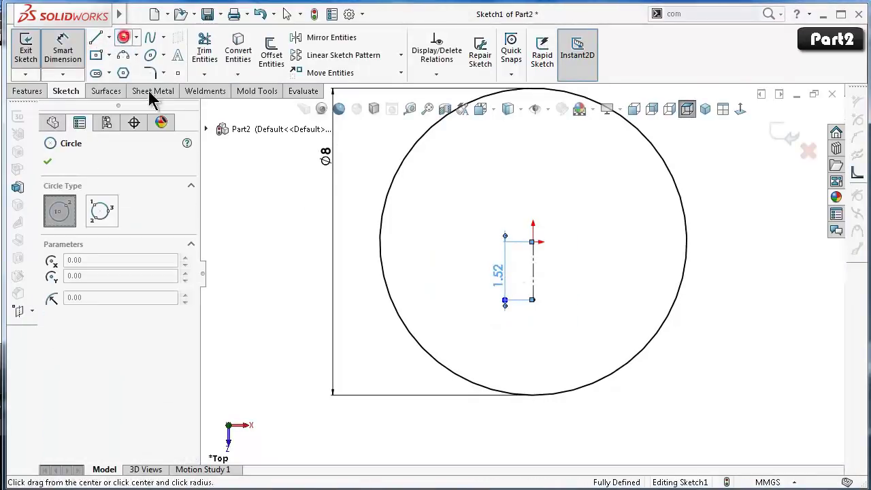
Draw a circle centred on the centerline's lower end and dimension it Ø14.96 mm.
click(532, 300)
key(z)
click(348, 215)
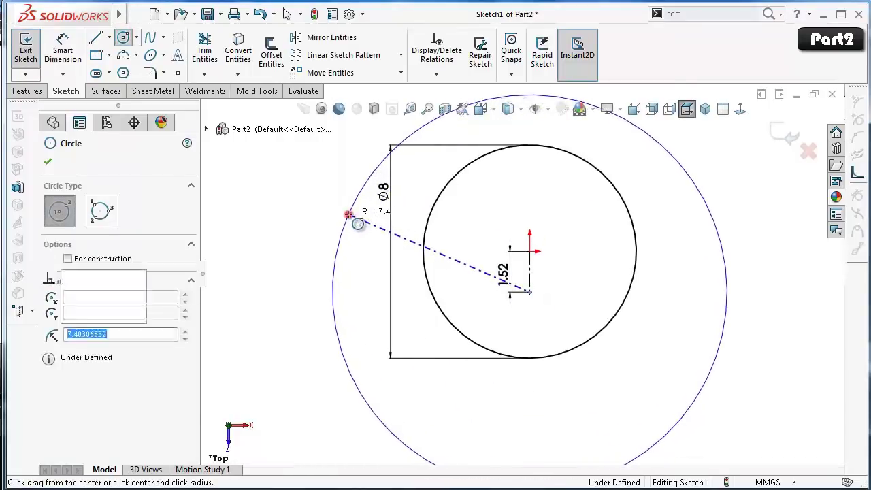
right_drag(270, 340, 269, 187)
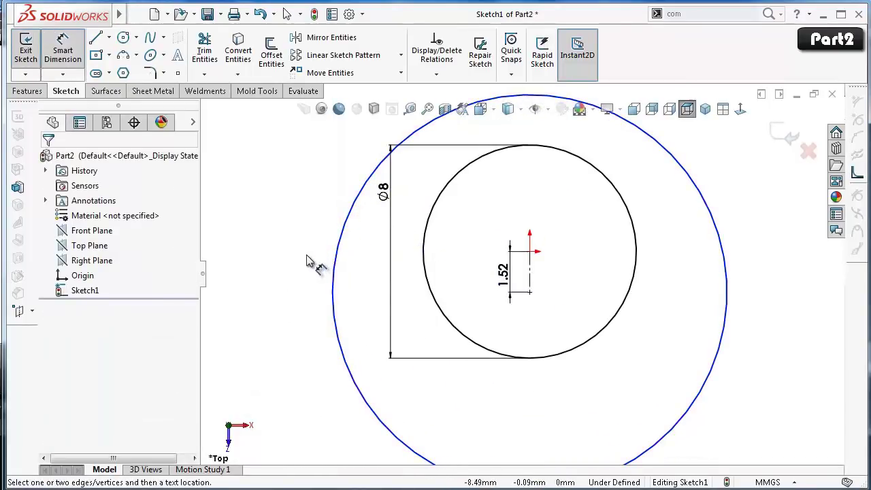
click(333, 262)
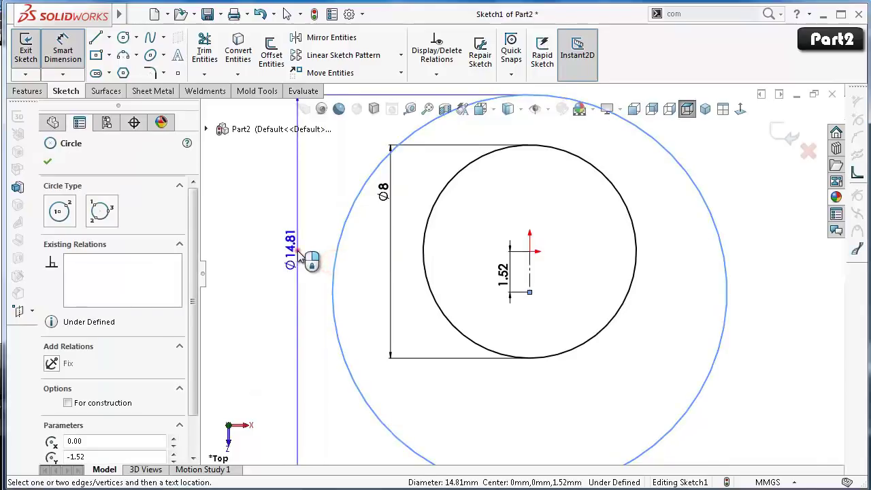
click(300, 256)
text(1)
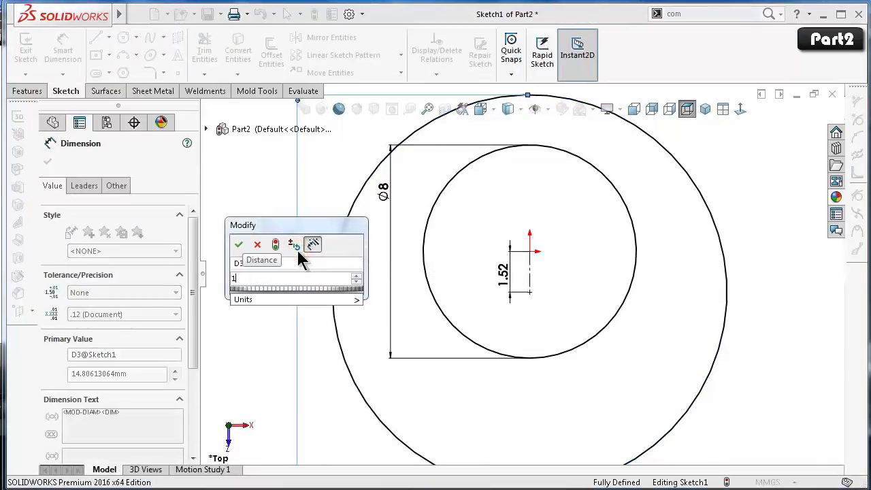
text(4.96)
key(Return)
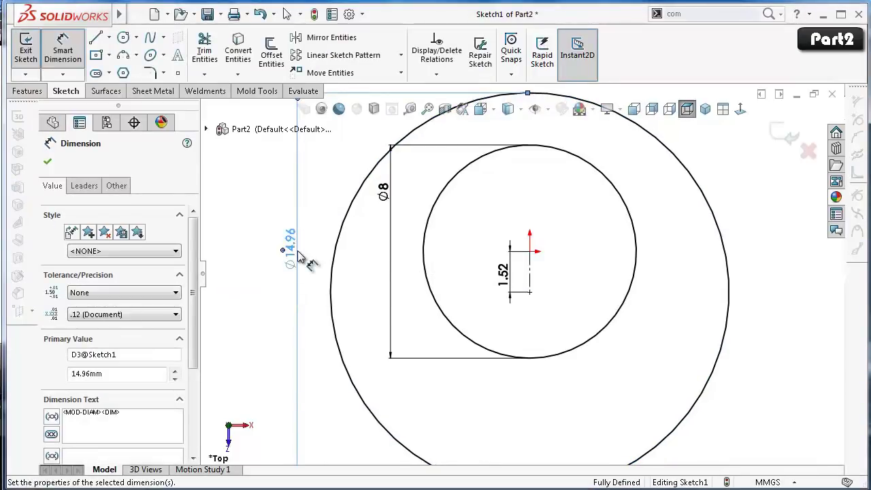
click(279, 211)
key(f)
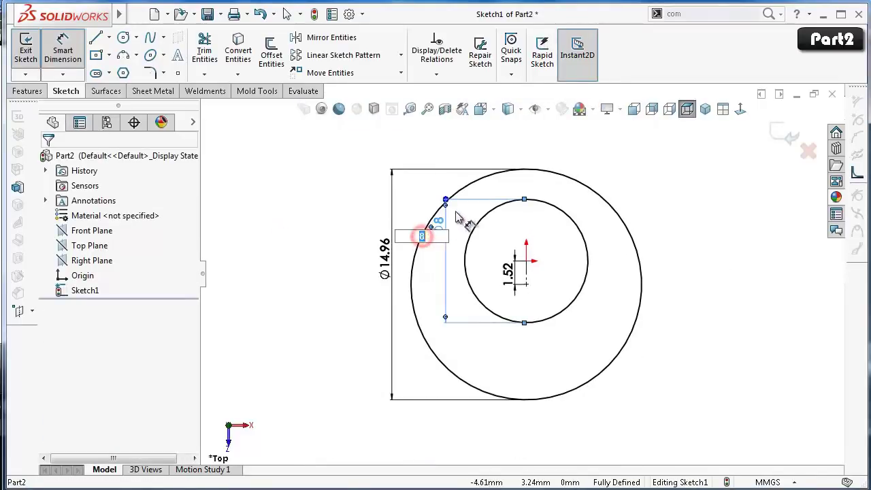
click(304, 228)
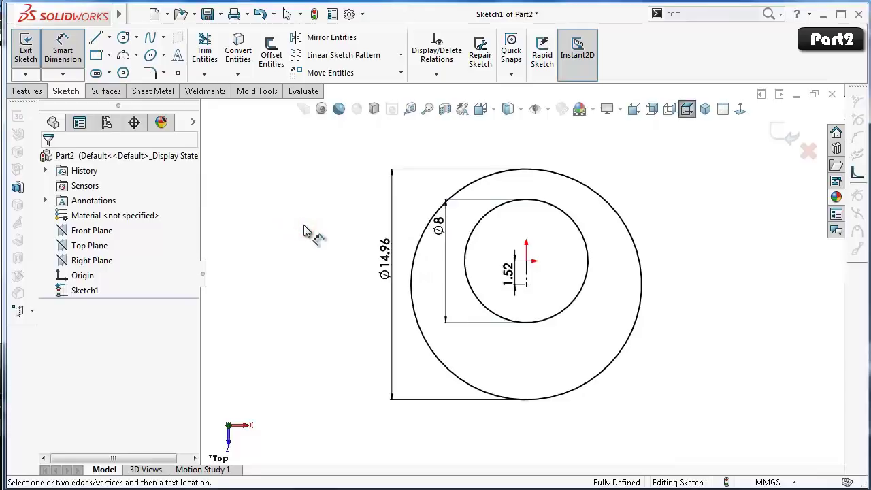
key(Escape)
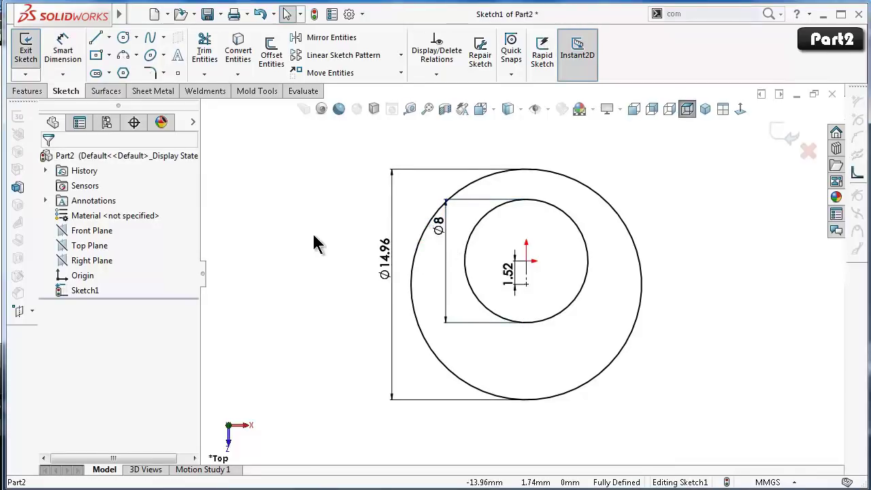
Make the Ø14.96 circle construction geometry and move both diameter dimensions to the left.
click(416, 248)
click(471, 208)
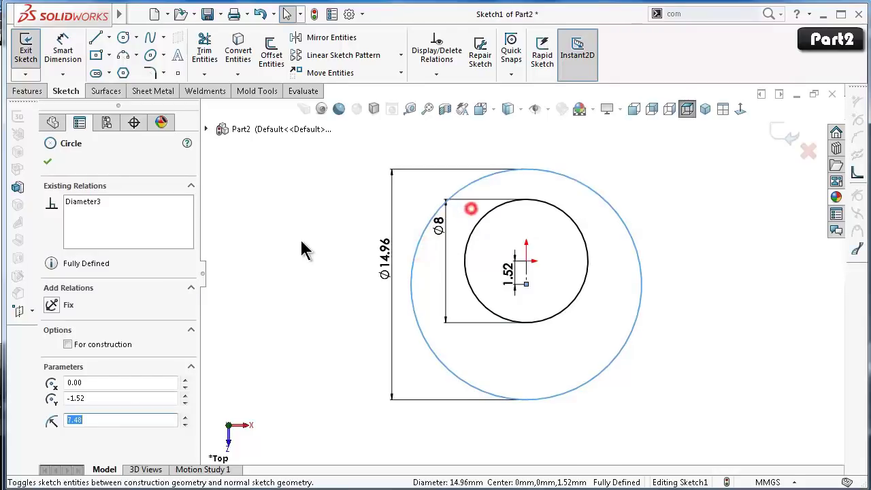
click(302, 238)
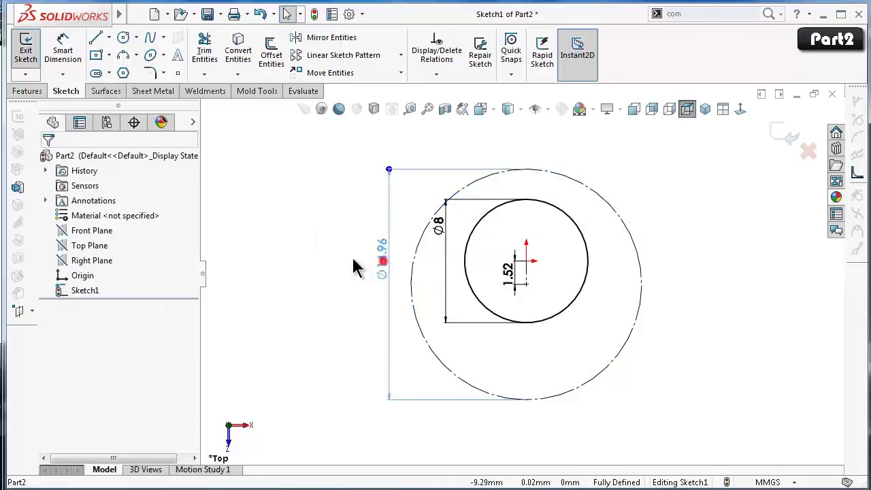
drag(379, 255, 245, 238)
mouse_move(443, 231)
mouse_down()
mouse_move(399, 268)
mouse_move(282, 262)
mouse_up()
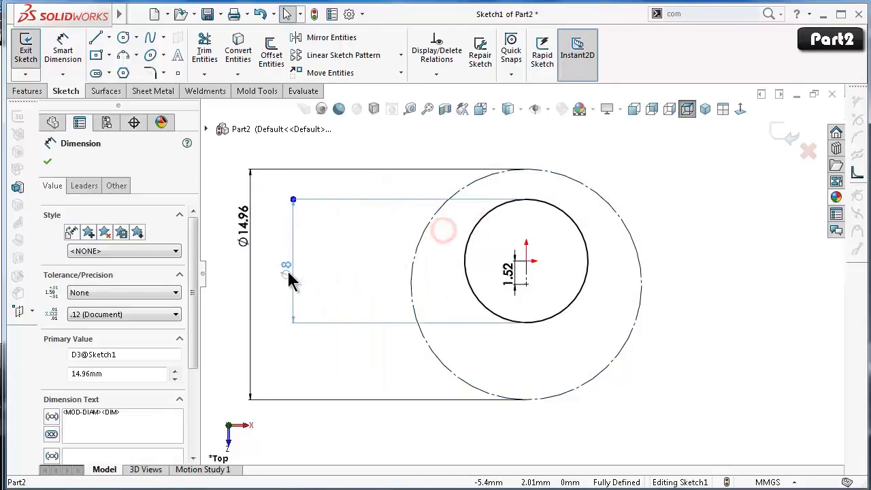
click(739, 359)
scroll(735, 352, up, 2)
scroll(684, 278, up, 3)
scroll(663, 301, down, 2)
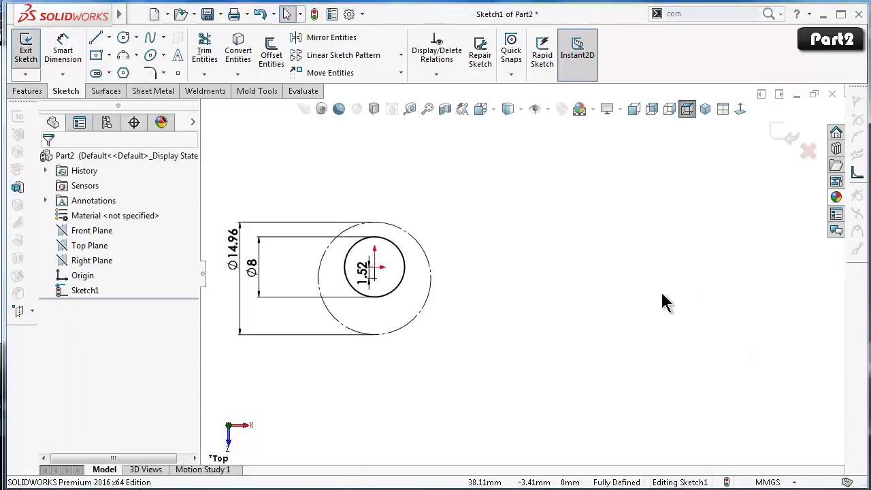
Draw a small construction circle right of the sketch and dimension it Ø2 mm.
click(123, 38)
click(589, 329)
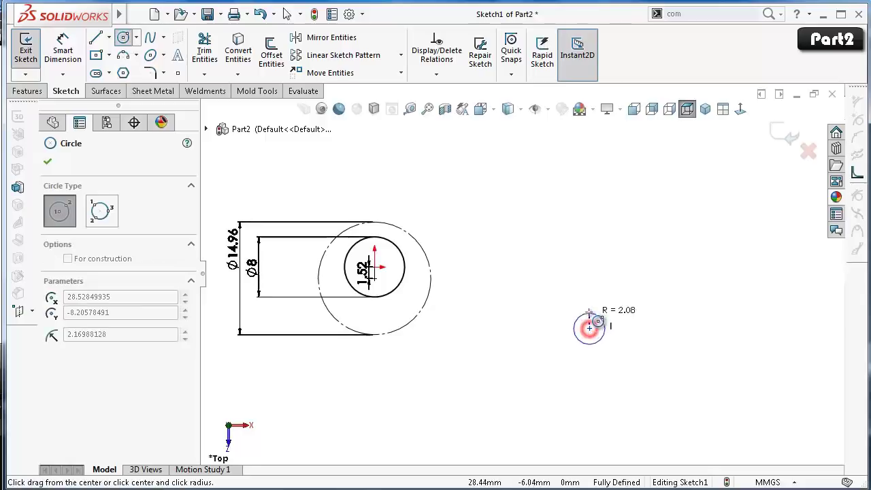
click(589, 311)
click(111, 406)
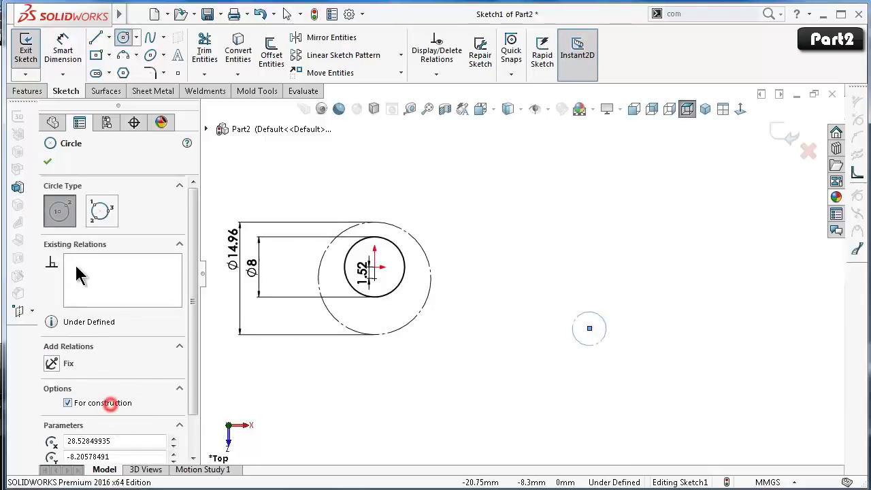
click(48, 161)
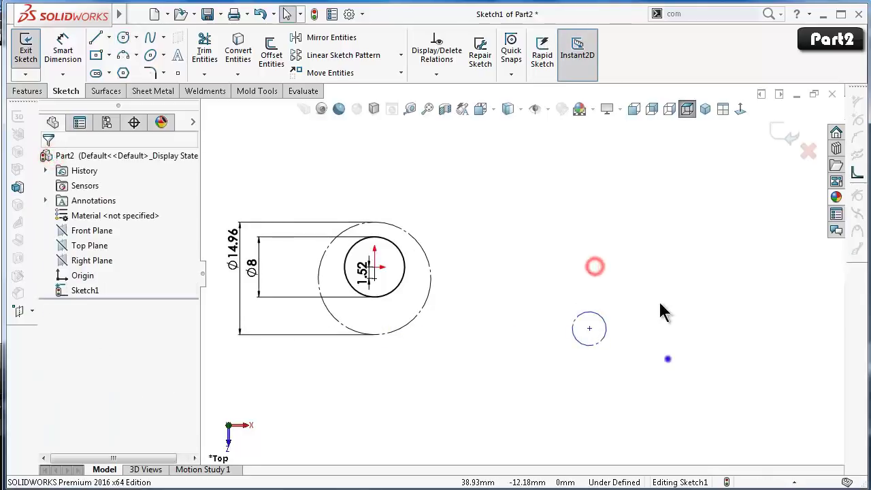
right_drag(593, 271, 666, 358)
click(602, 336)
click(651, 343)
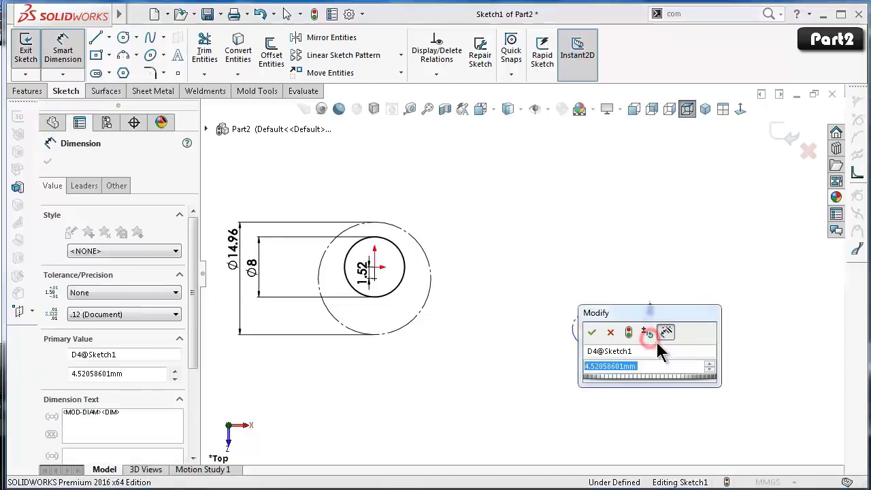
text(2)
key(Return)
scroll(602, 300, down, 2)
scroll(607, 335, down, 2)
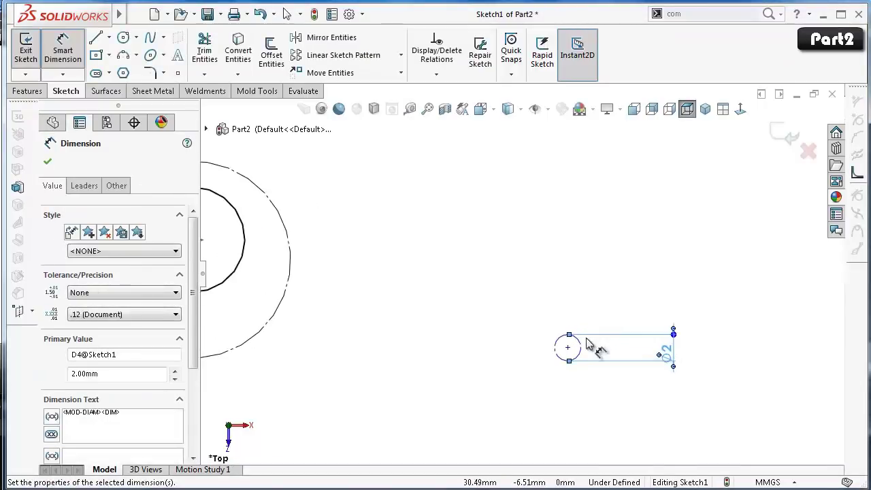
Set the small circle's centre 54.25 mm horizontally from the main hole's centre.
click(550, 350)
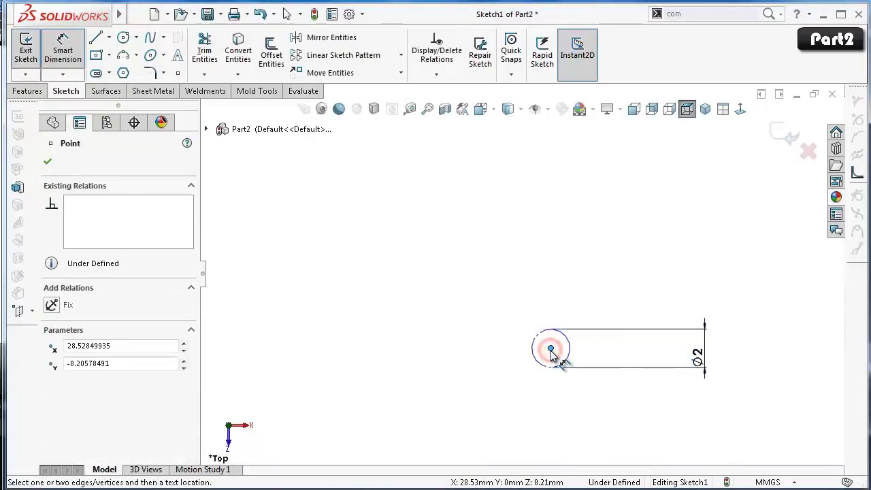
scroll(517, 354, up, 3)
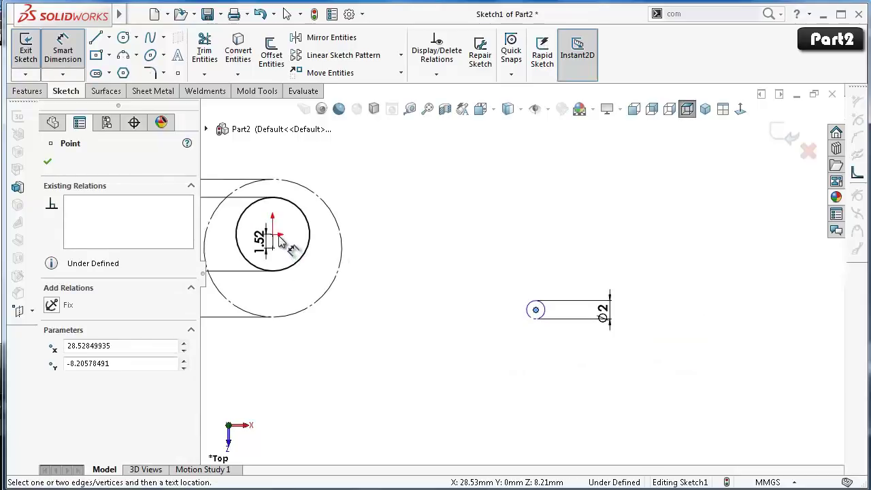
click(273, 235)
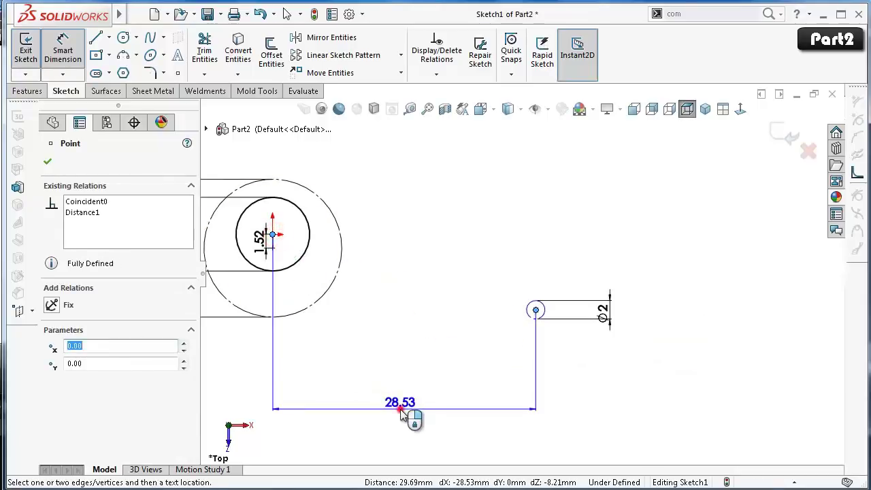
click(401, 412)
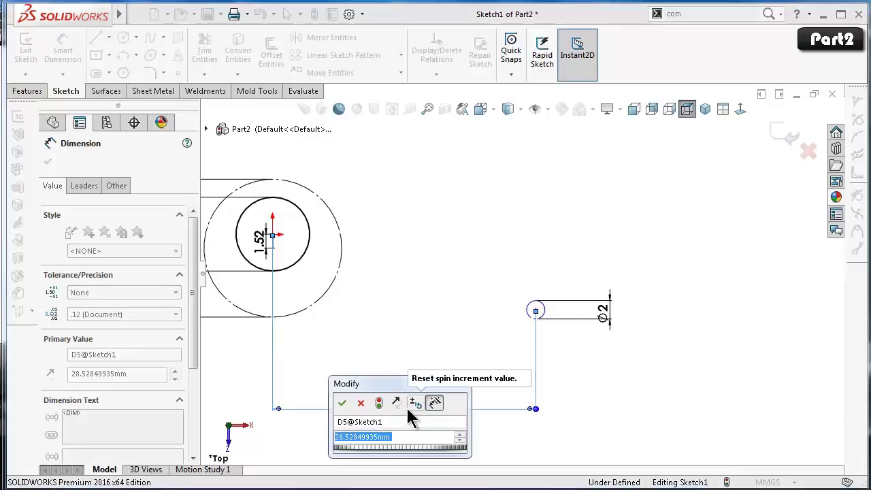
text(54)
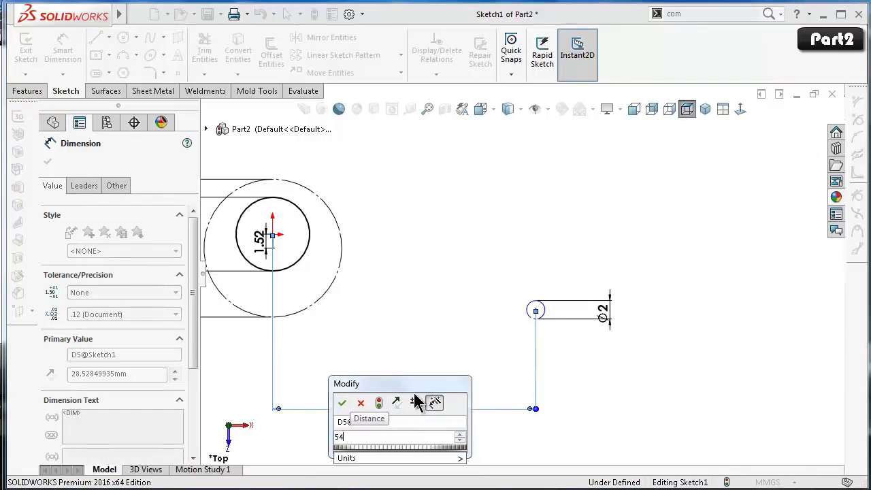
text(.)
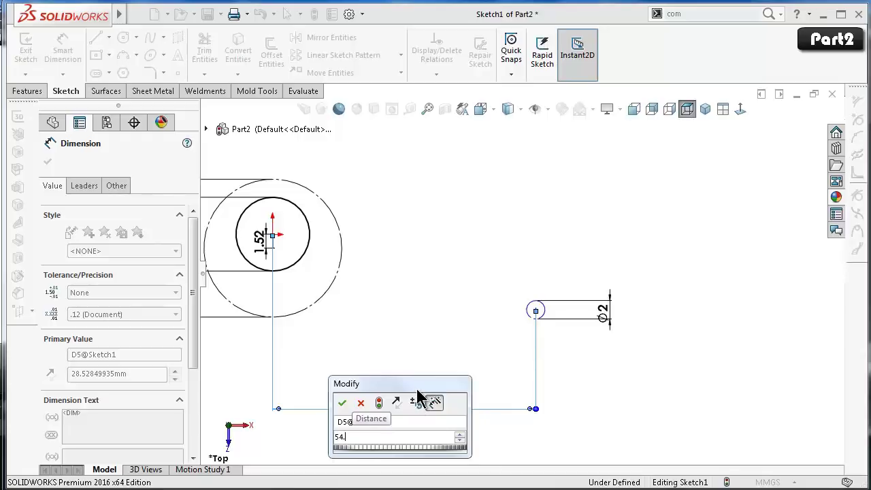
text(25)
key(Return)
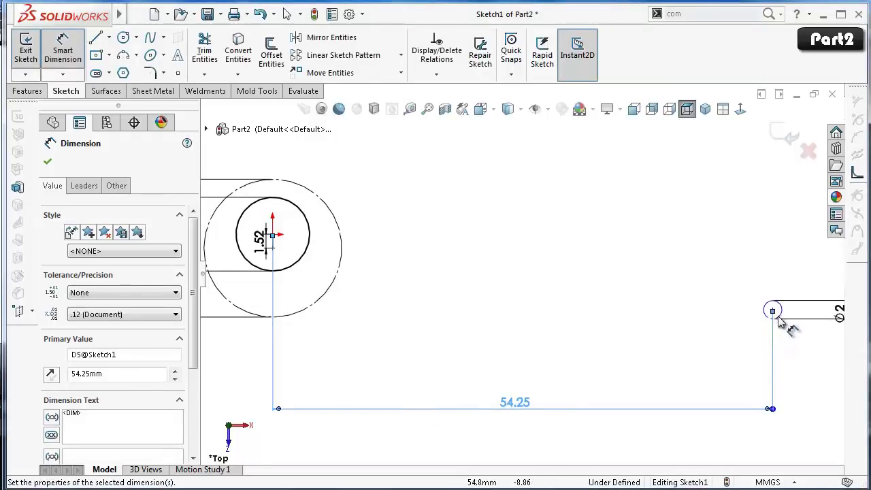
Try a centre-to-centre dimension from the small circle, cancel it, and reselect the main hole's centre.
click(776, 318)
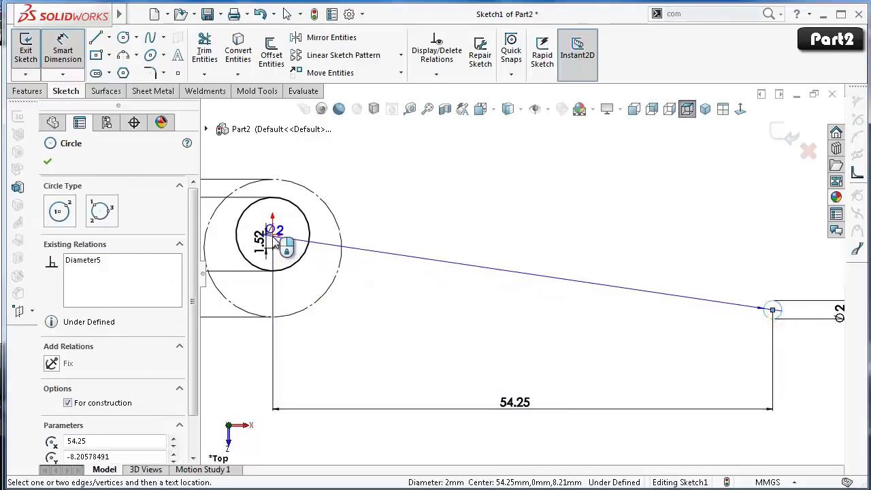
click(272, 236)
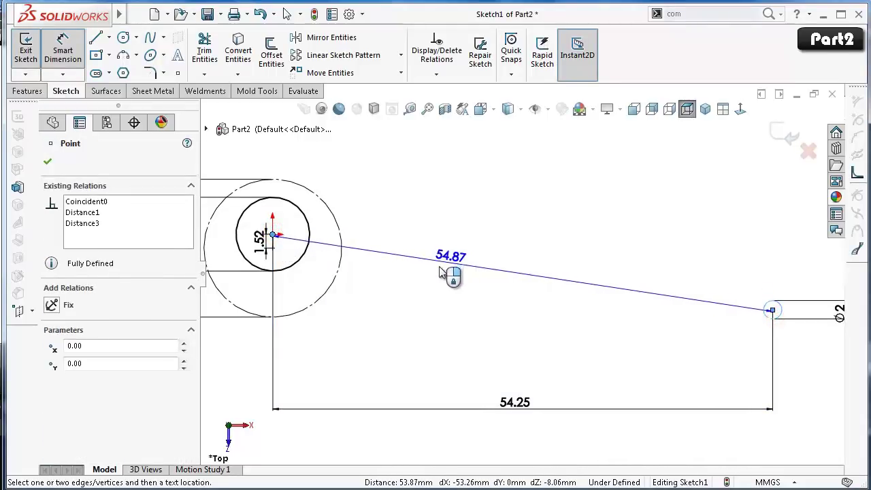
click(273, 235)
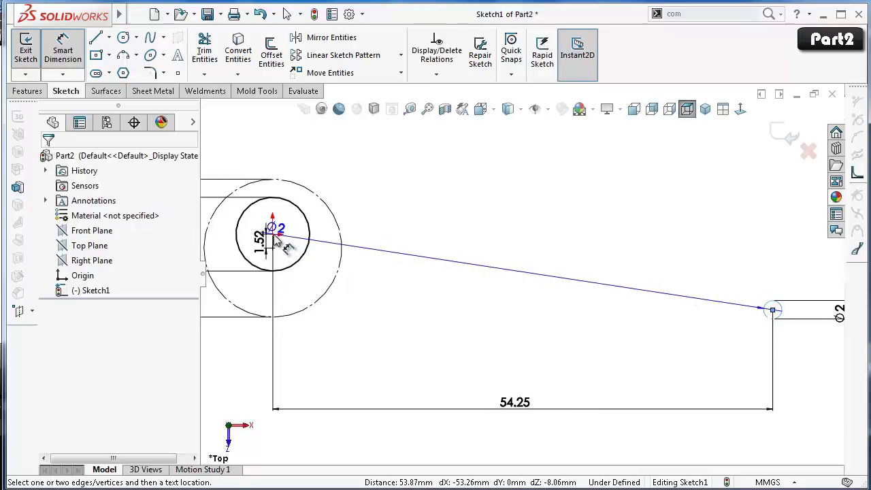
click(272, 234)
scroll(311, 233, down, 2)
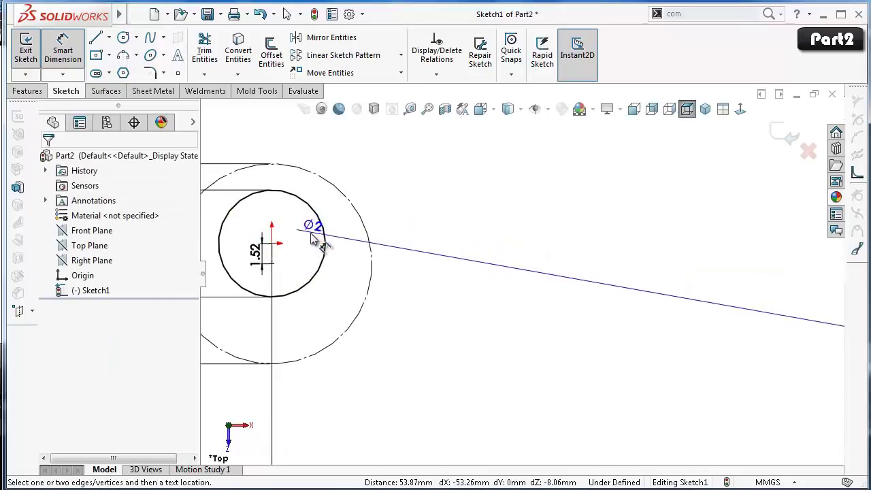
scroll(281, 253, down, 1)
key(Escape)
click(278, 247)
scroll(520, 272, up, 3)
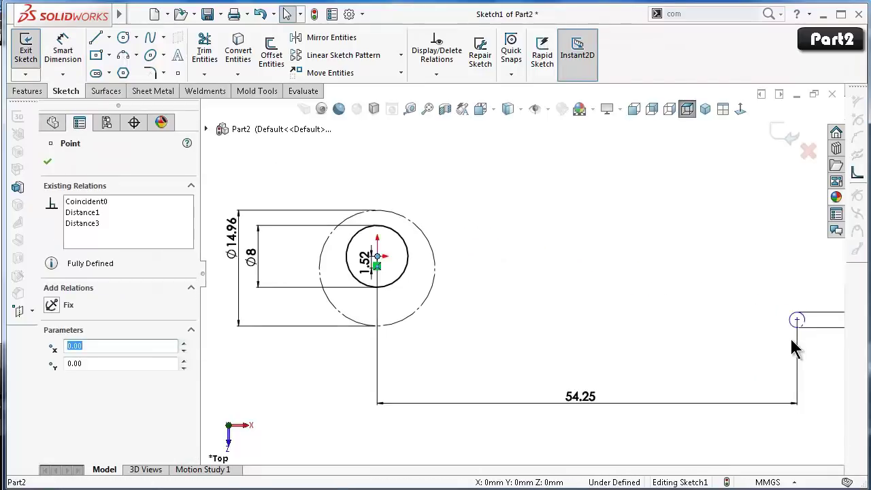
Set the small circle's centre 11 mm vertically from the main hole's centre.
right_drag(631, 293, 660, 216)
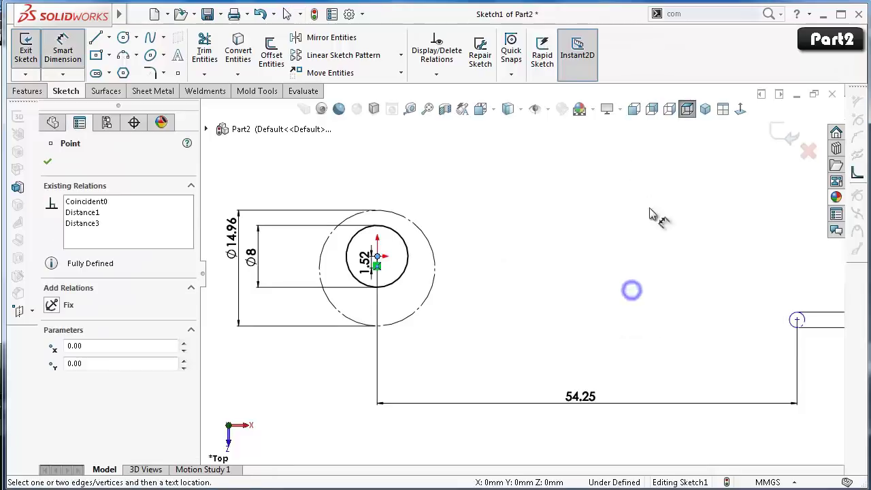
click(795, 321)
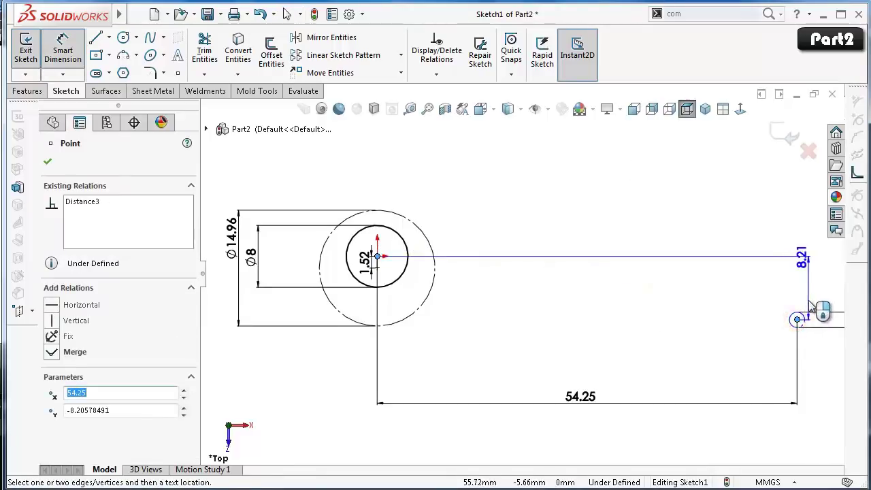
click(802, 299)
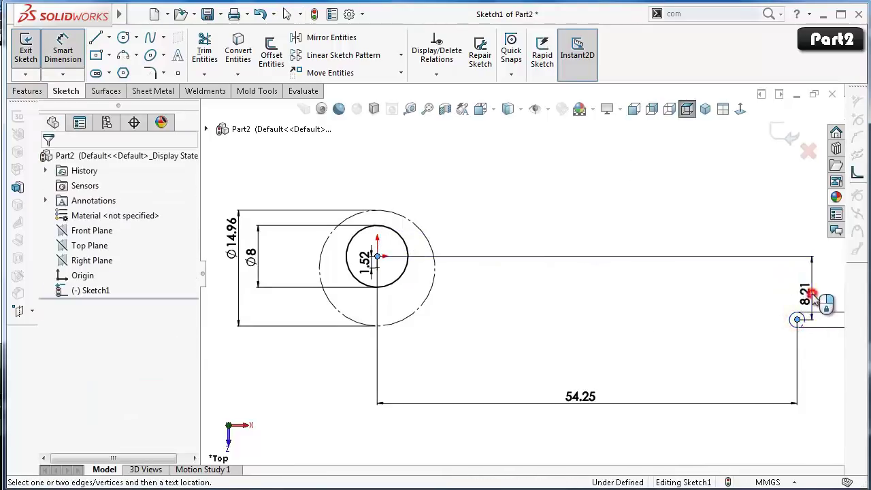
text(11)
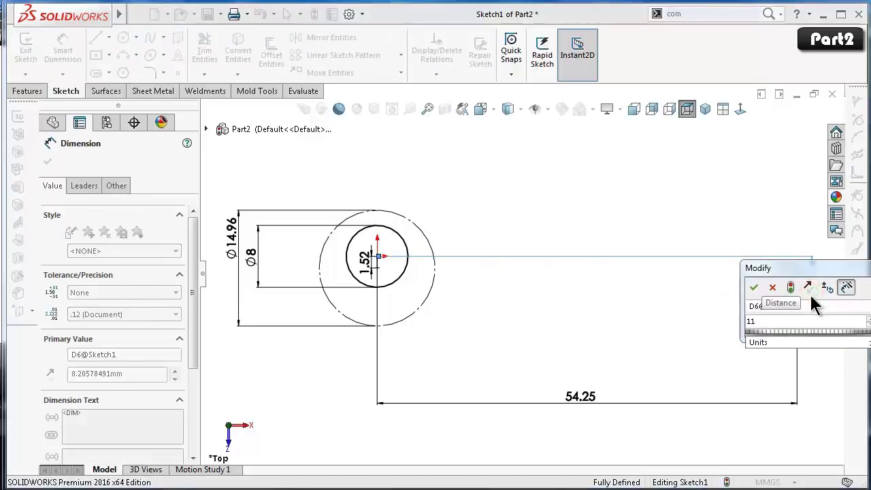
key(Return)
click(684, 233)
key(f)
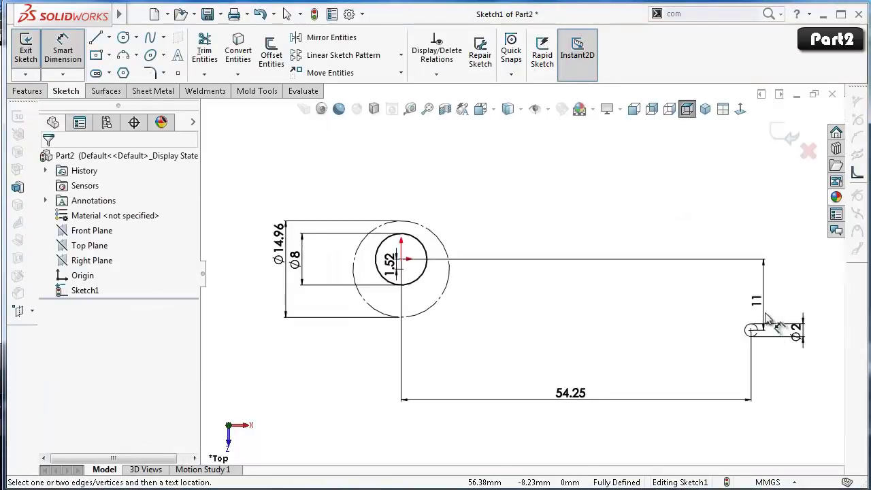
Move the 11, 54.25 and Ø2 dimensions clear of the slot and rebuild the sketch.
drag(767, 316, 469, 311)
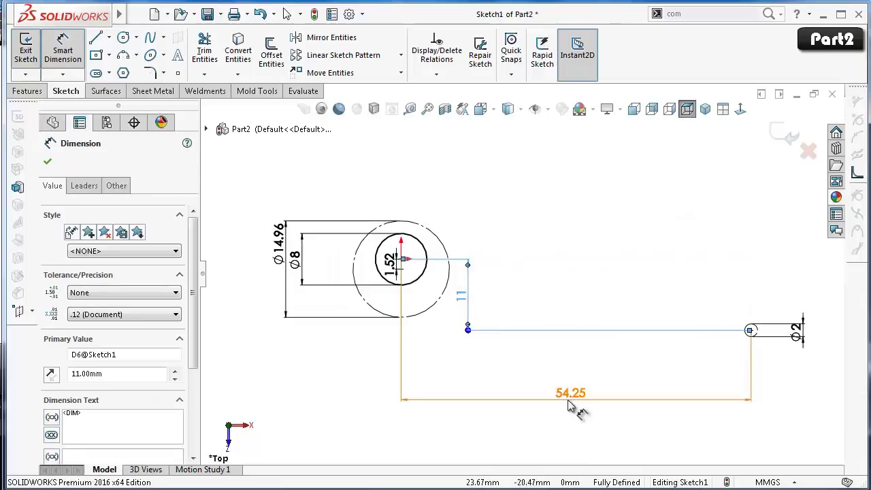
drag(571, 396, 576, 436)
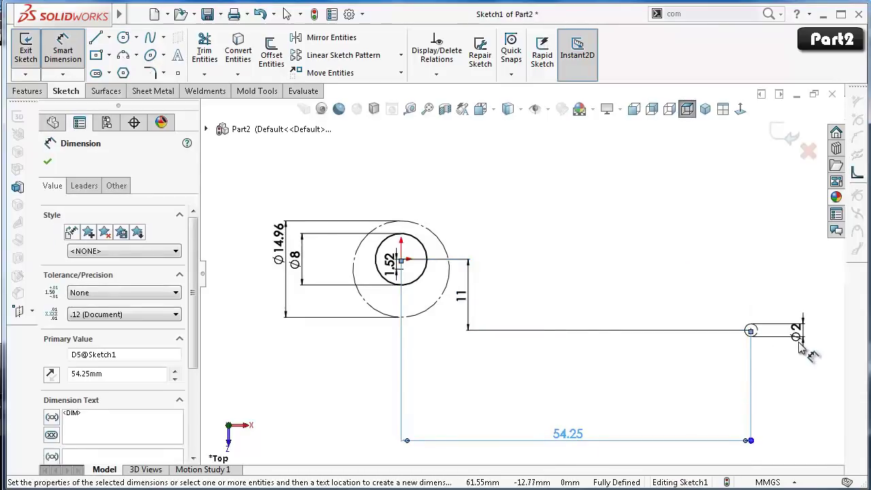
drag(796, 334, 789, 415)
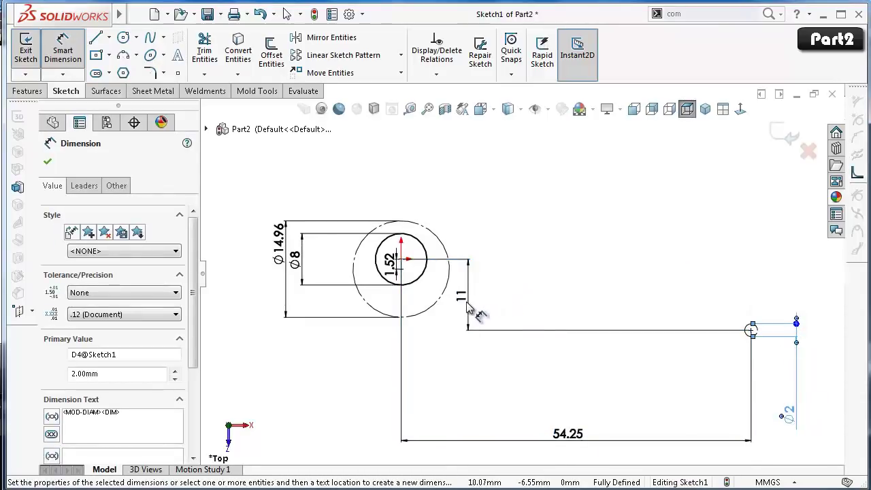
drag(469, 309, 825, 314)
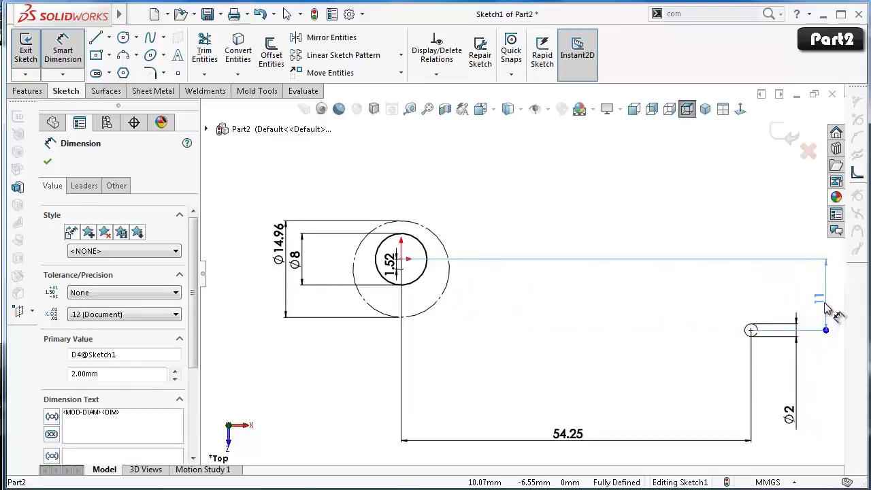
click(788, 280)
key(ctrl+s)
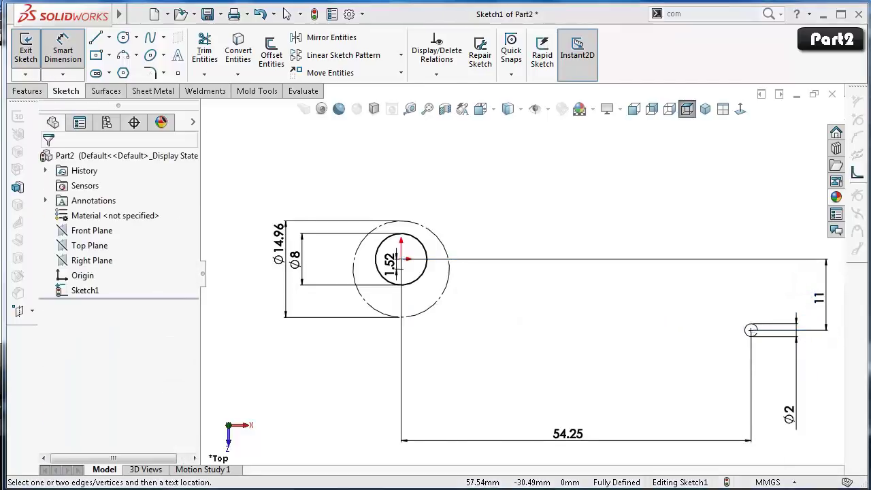
Draw a three-point arc from the outer circle toward the slot, then undo an unwanted small second arc.
click(123, 54)
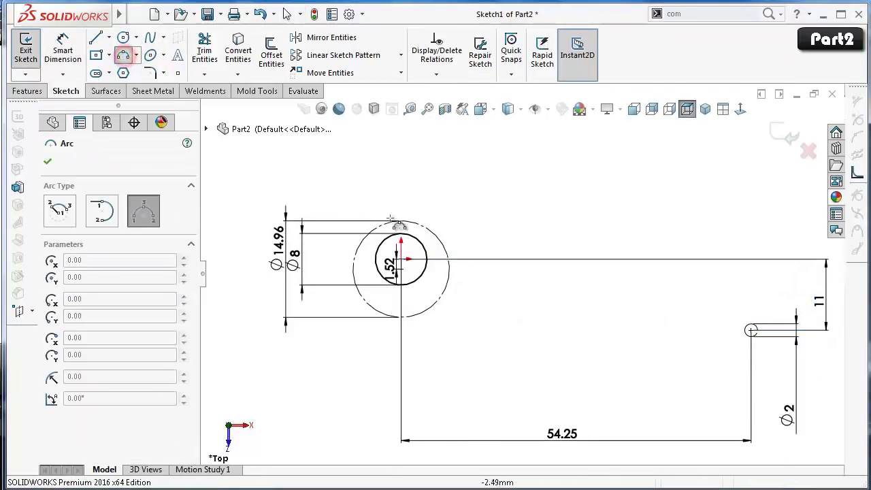
click(418, 223)
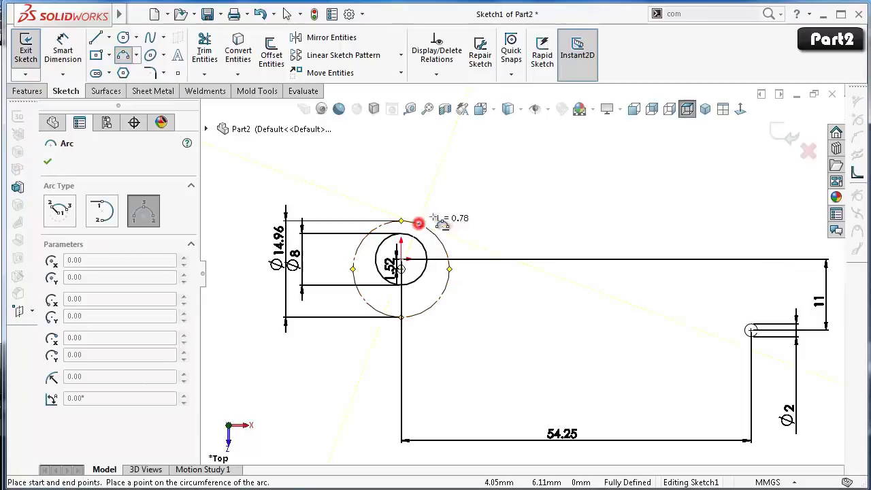
click(720, 239)
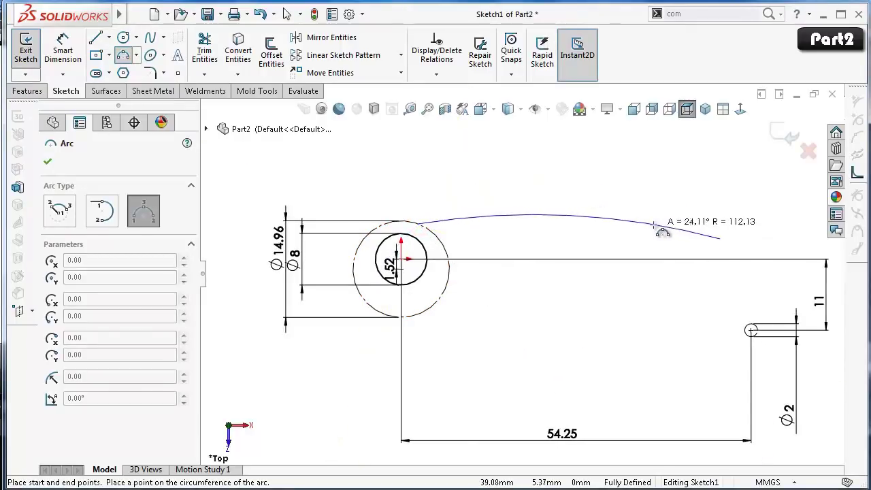
click(711, 227)
click(720, 240)
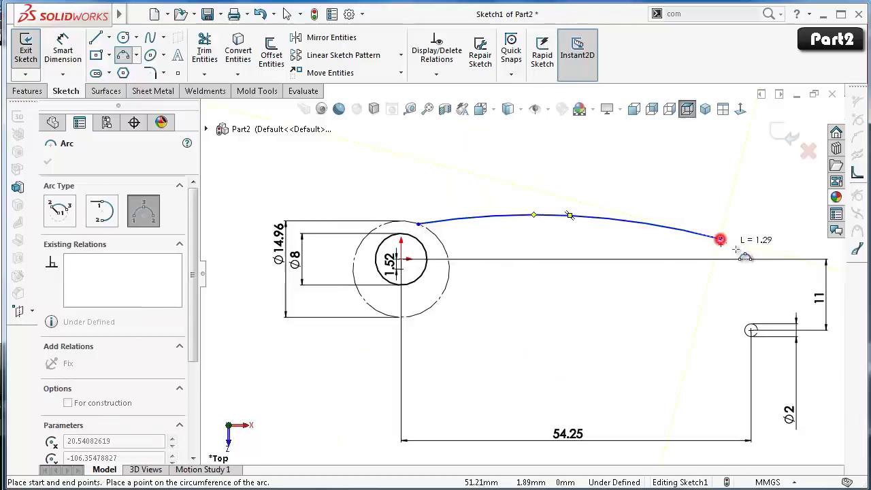
scroll(740, 249, down, 1)
scroll(735, 258, down, 1)
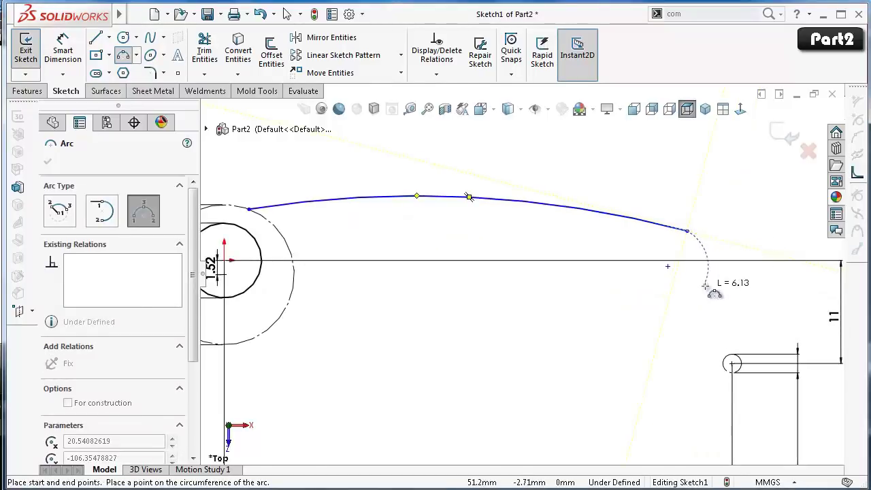
click(726, 246)
scroll(707, 272, down, 1)
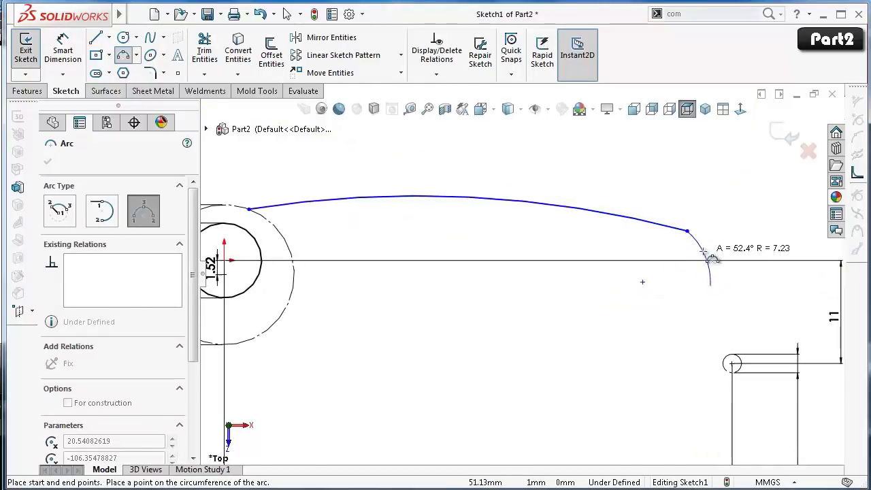
scroll(700, 262, down, 1)
click(682, 255)
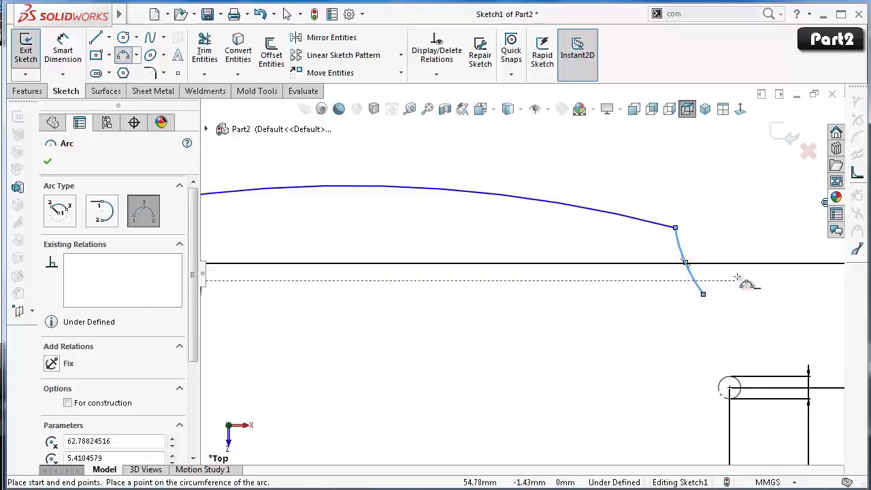
key(ctrl+z)
scroll(651, 224, down, 1)
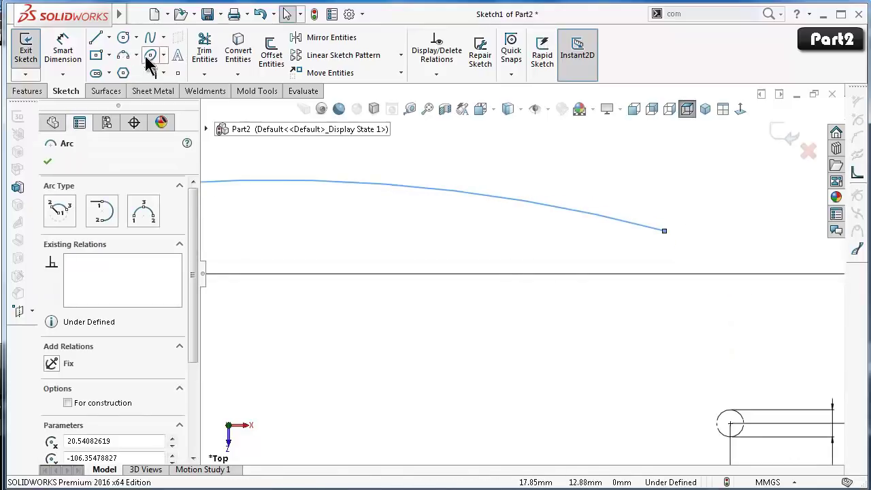
Draw two chained three-point arcs from the curve's end, bending down toward the slot.
click(123, 56)
click(664, 232)
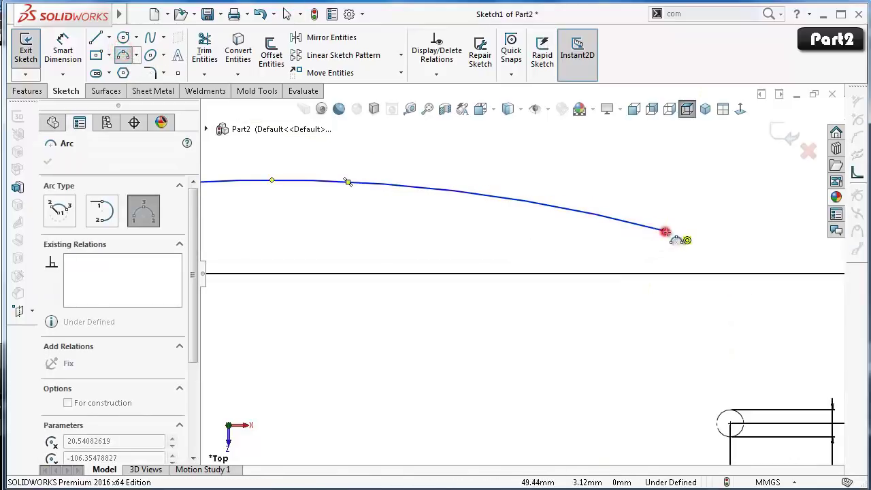
click(714, 297)
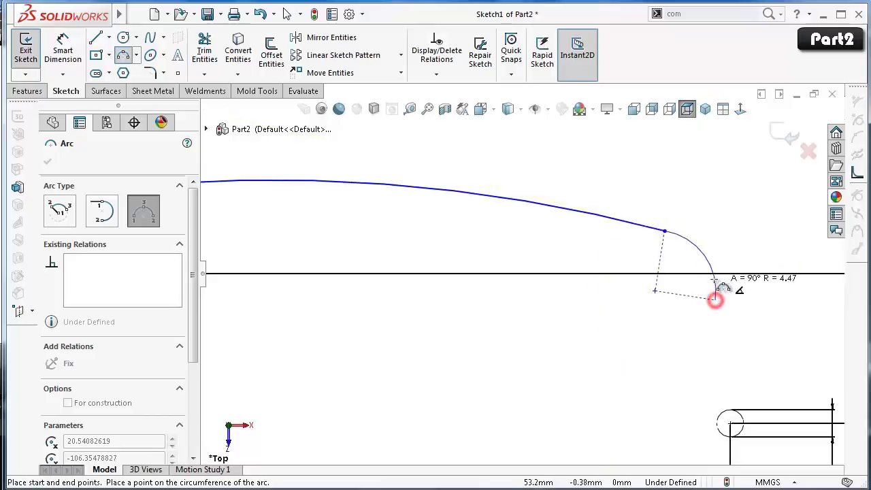
click(703, 274)
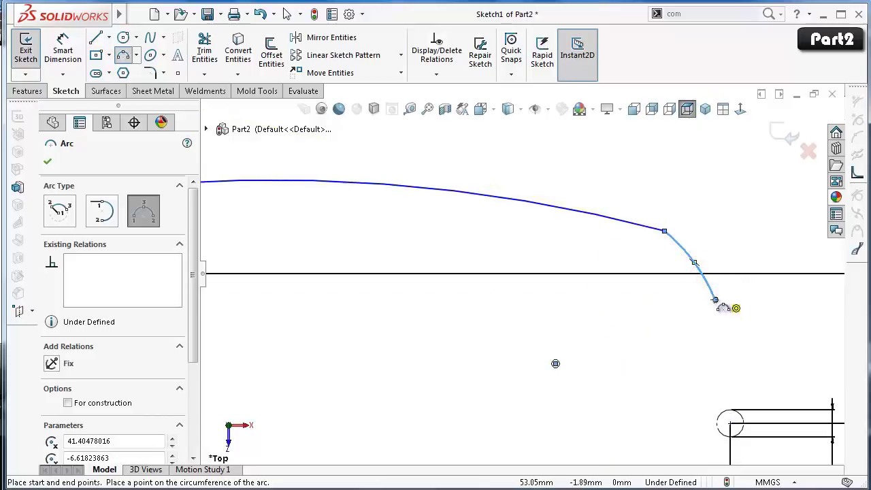
click(714, 299)
scroll(735, 362, down, 1)
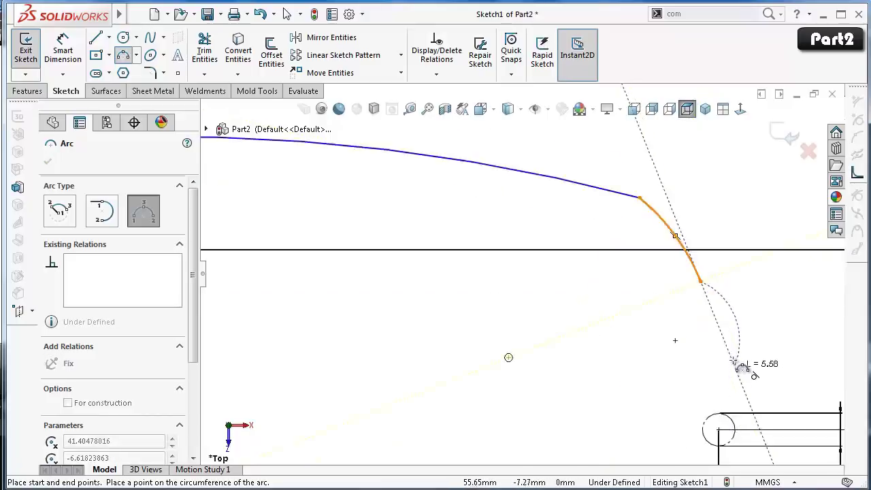
scroll(738, 360, down, 1)
click(742, 355)
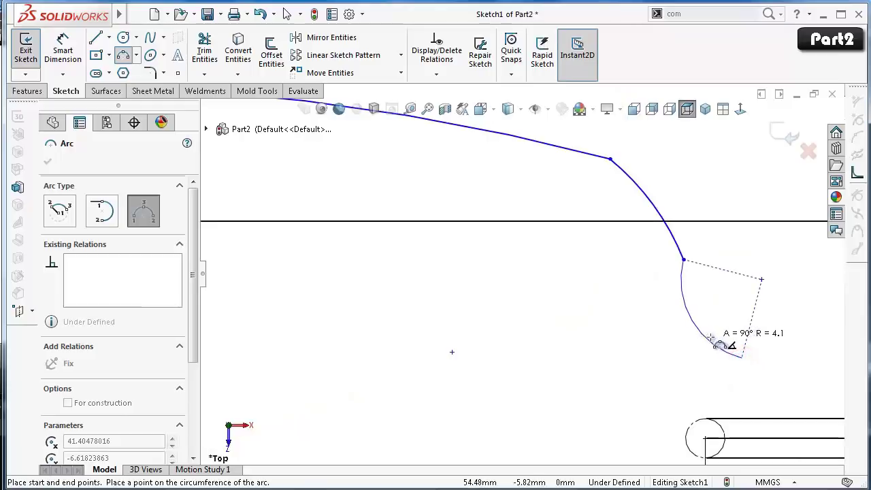
click(711, 340)
key(Escape)
scroll(560, 237, up, 3)
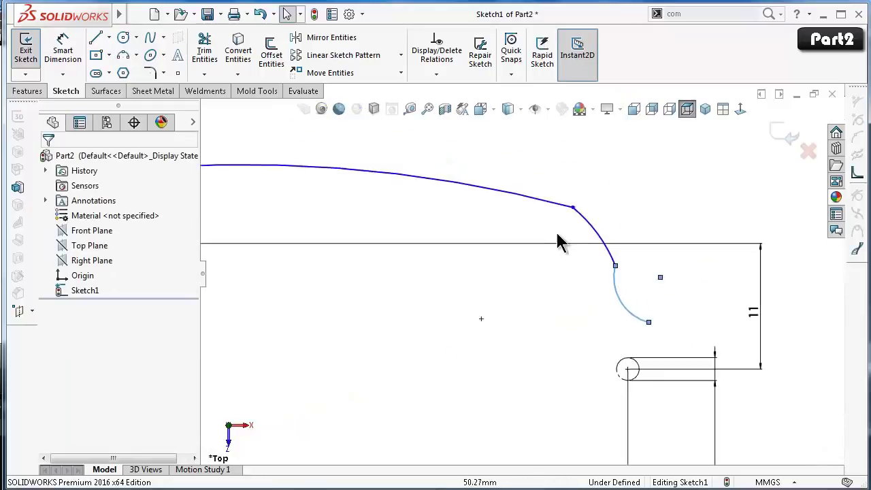
scroll(435, 211, up, 2)
scroll(422, 212, down, 2)
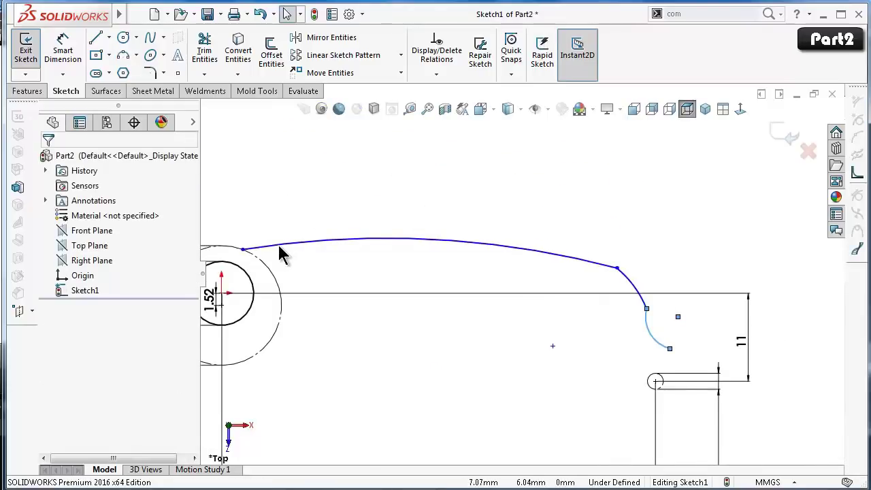
scroll(476, 218, up, 1)
right_drag(561, 217, 560, 150)
Dimension the long upper arc at R56 and shift its label left.
click(517, 252)
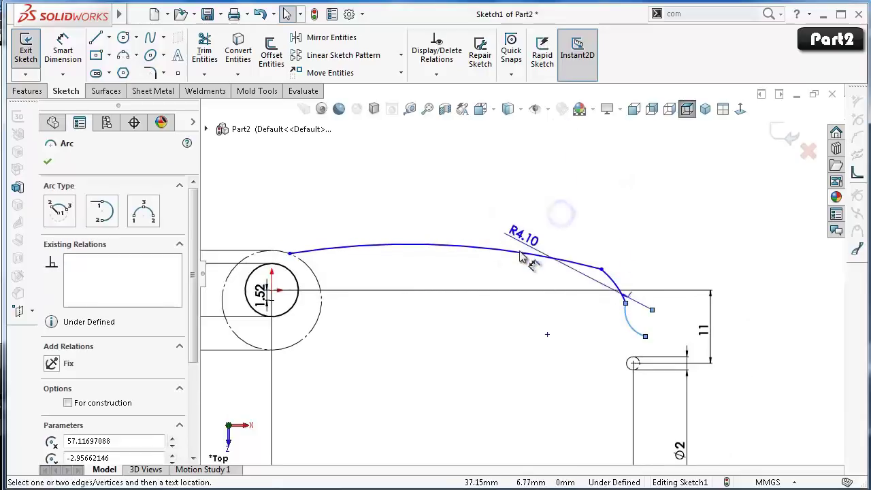
click(519, 250)
key(Escape)
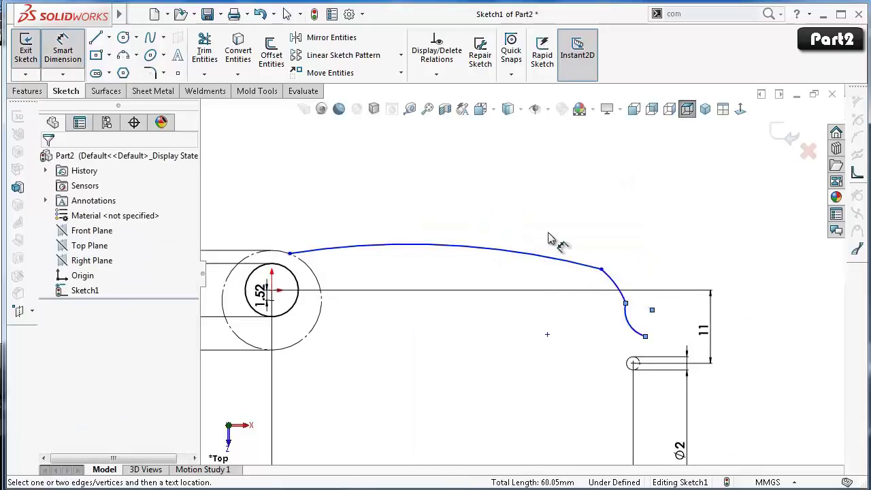
right_drag(561, 233, 554, 156)
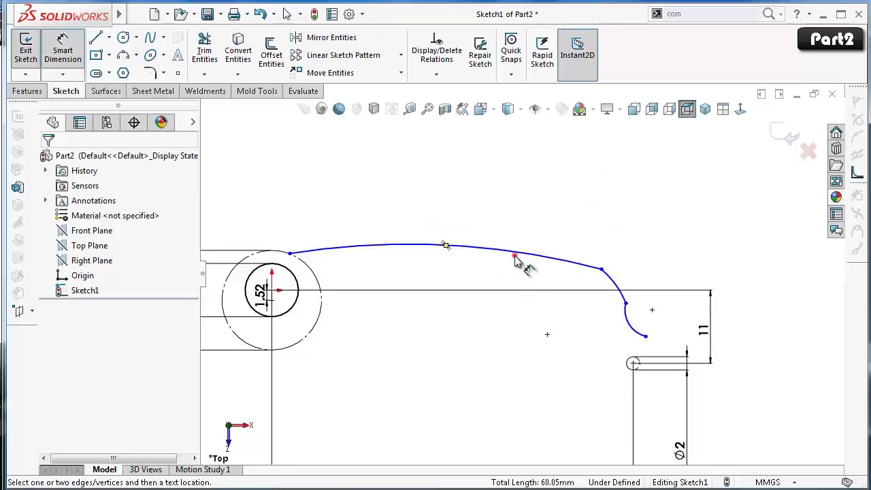
click(514, 257)
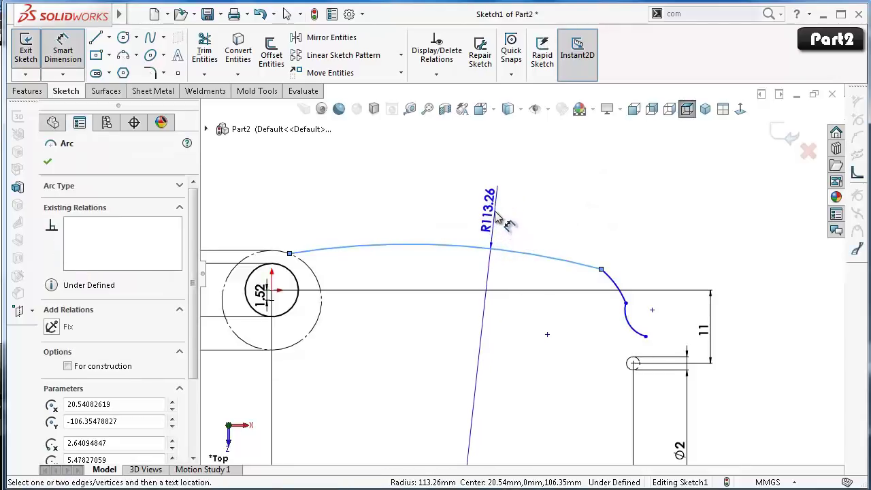
click(498, 217)
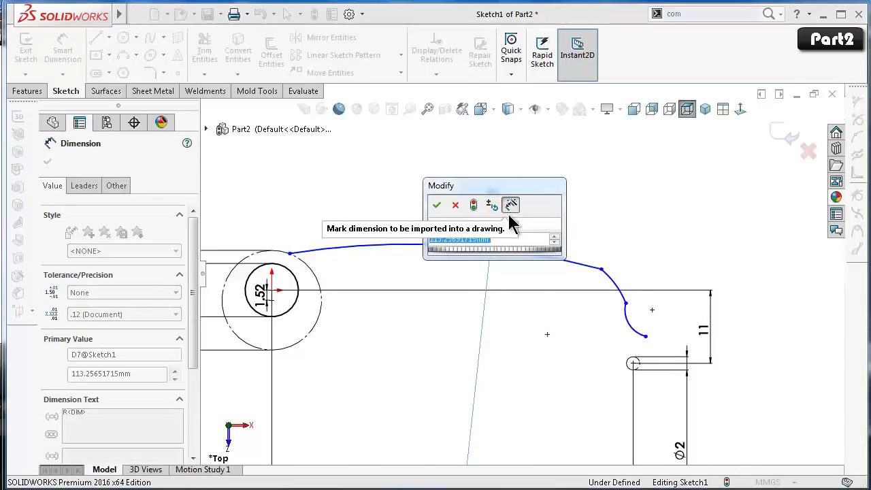
text(65)
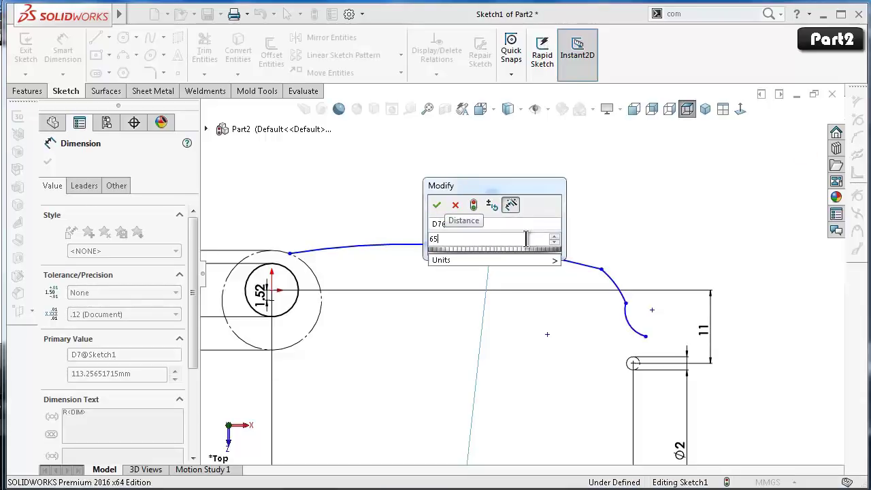
key(BackSpace)
key(BackSpace)
text(5)
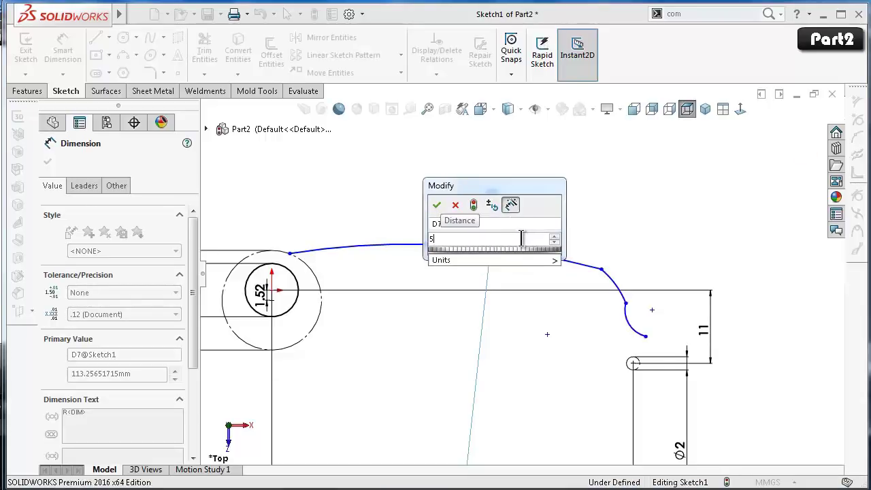
key(Return)
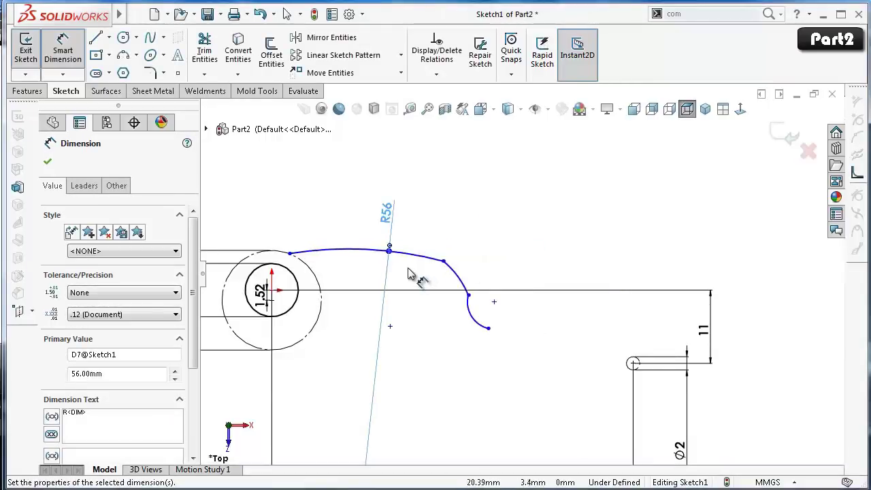
drag(393, 201, 378, 204)
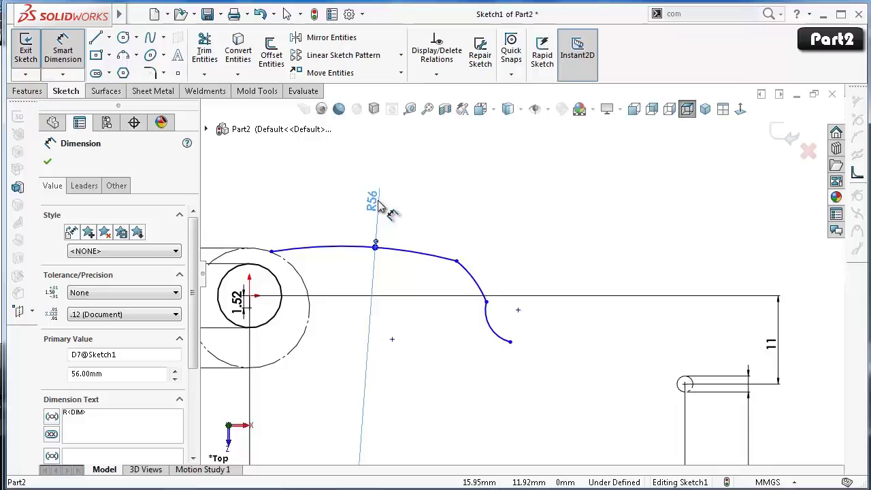
Dimension the corner arc at R7 and the lower arc at R15.
click(474, 279)
click(445, 289)
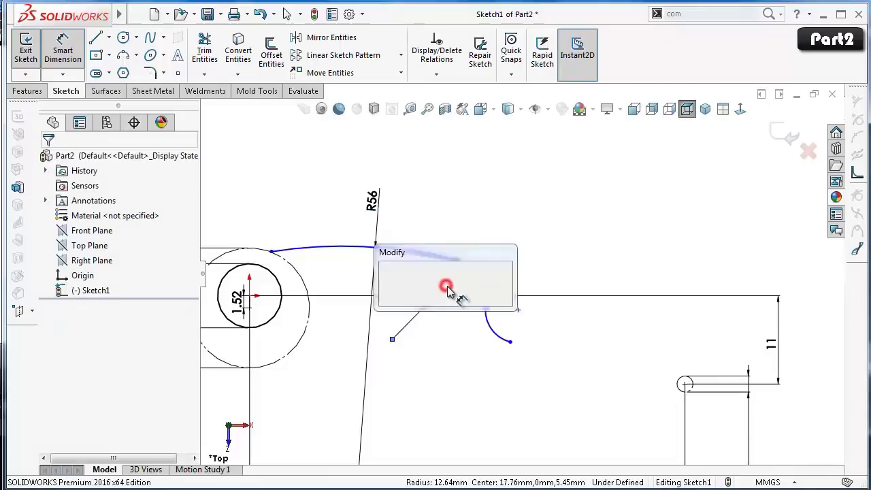
text(7)
key(Return)
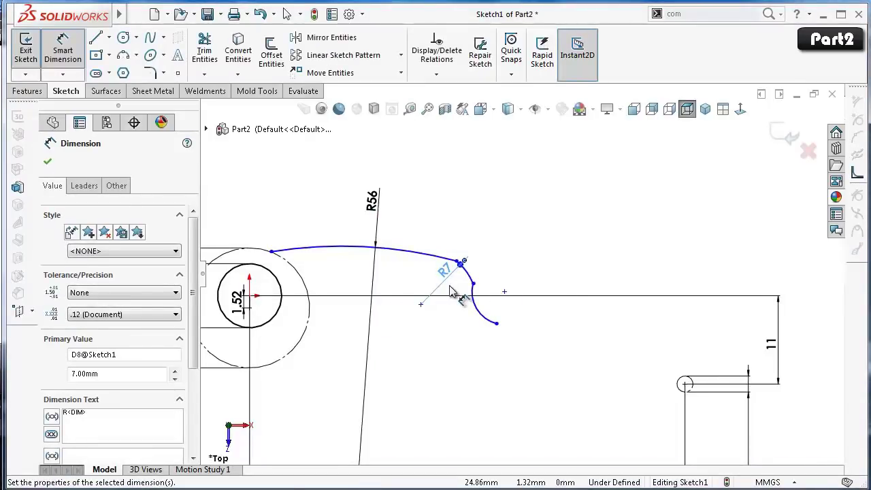
scroll(510, 291, down, 1)
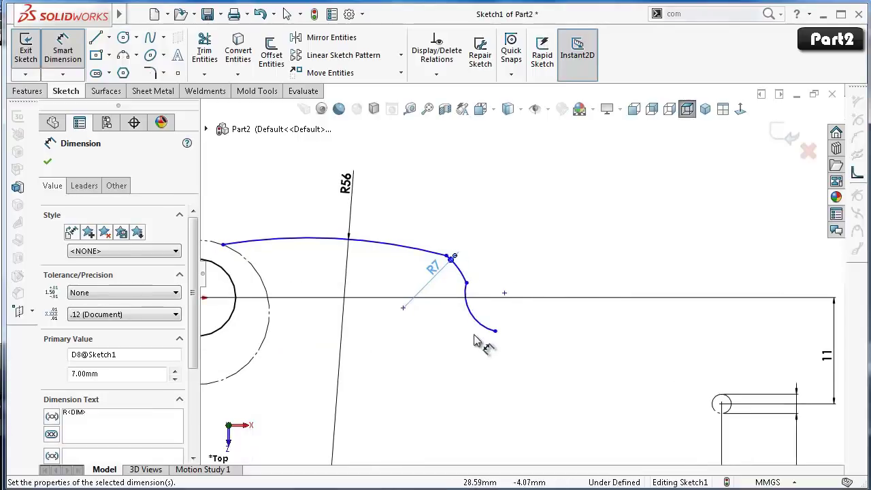
click(479, 322)
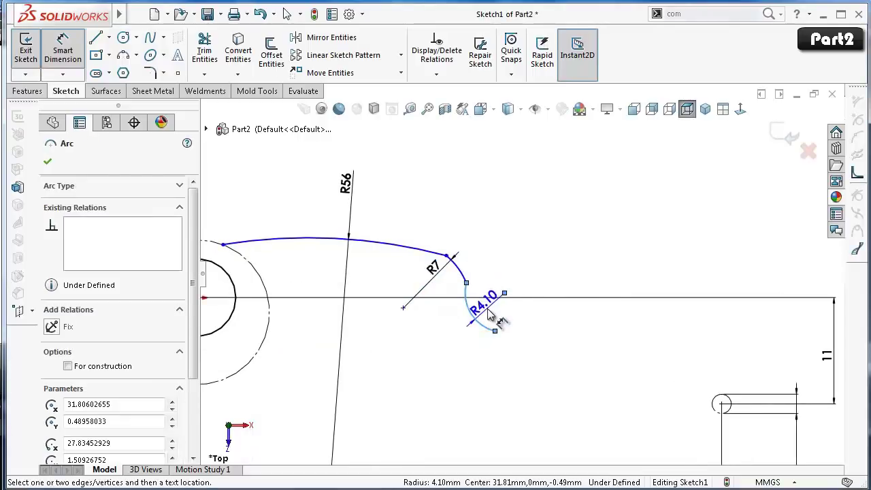
click(501, 310)
text(15)
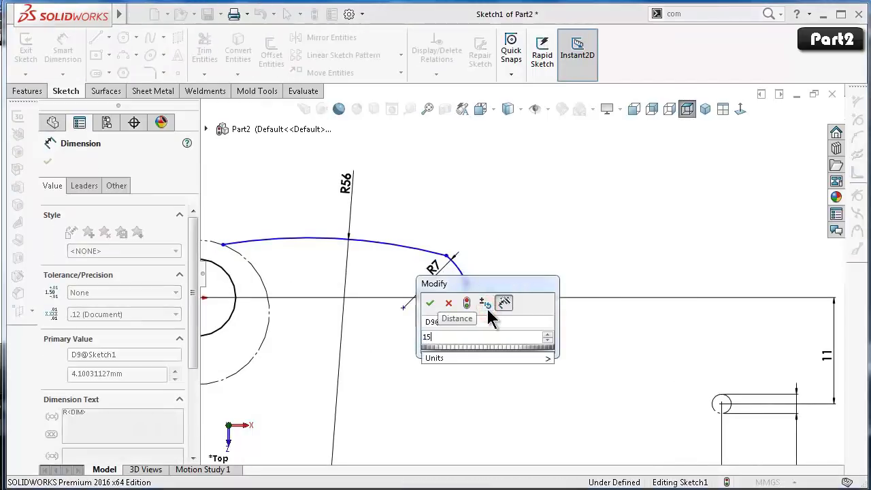
key(Return)
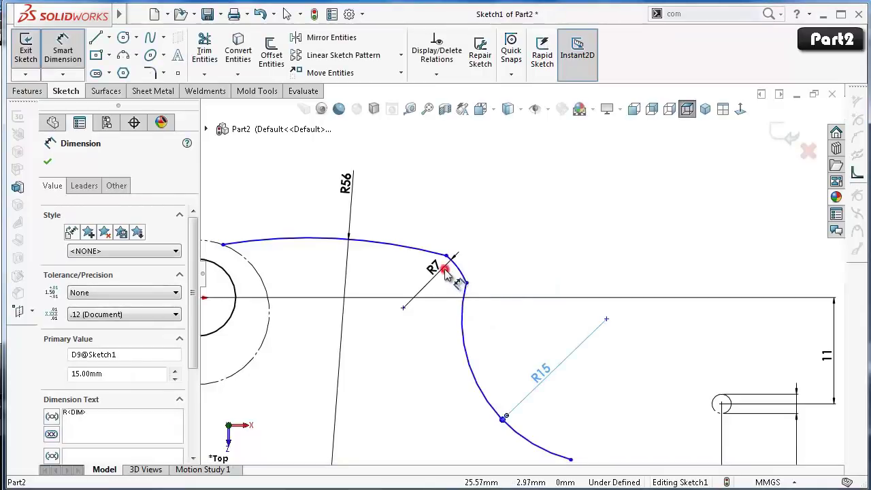
Change the corner arc's radius from R7 to R7.5.
click(444, 270)
text(7.)
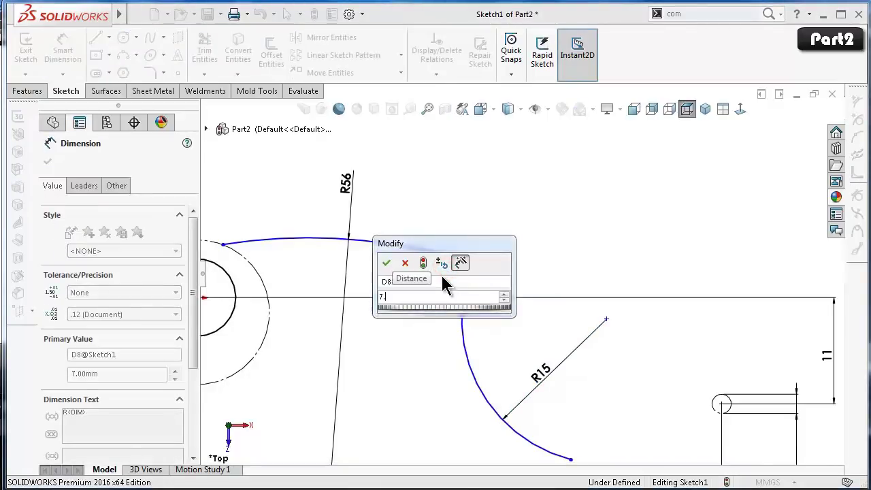
text(5)
key(Return)
click(461, 223)
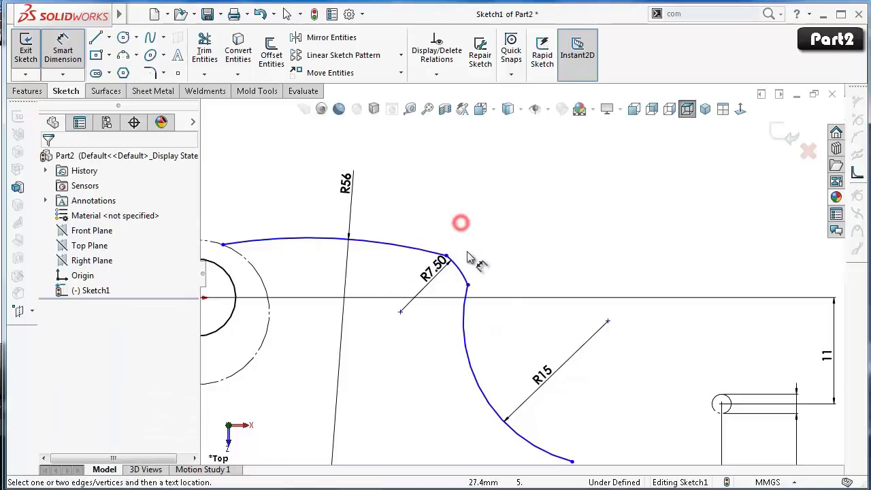
ctrl+middle_drag(597, 421, 594, 418)
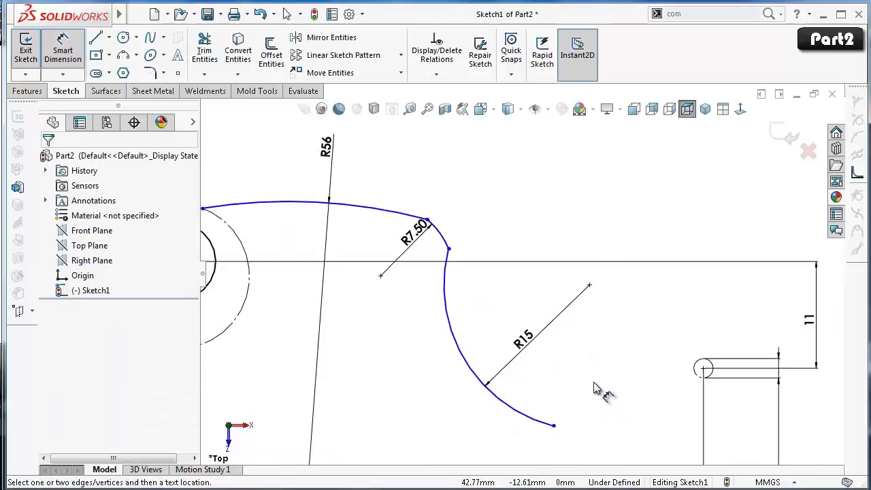
key(Escape)
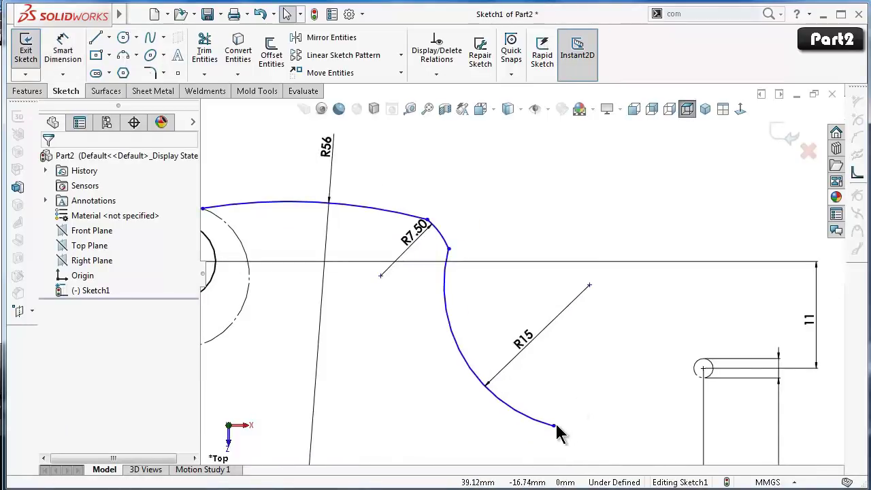
click(554, 426)
scroll(699, 355, down, 3)
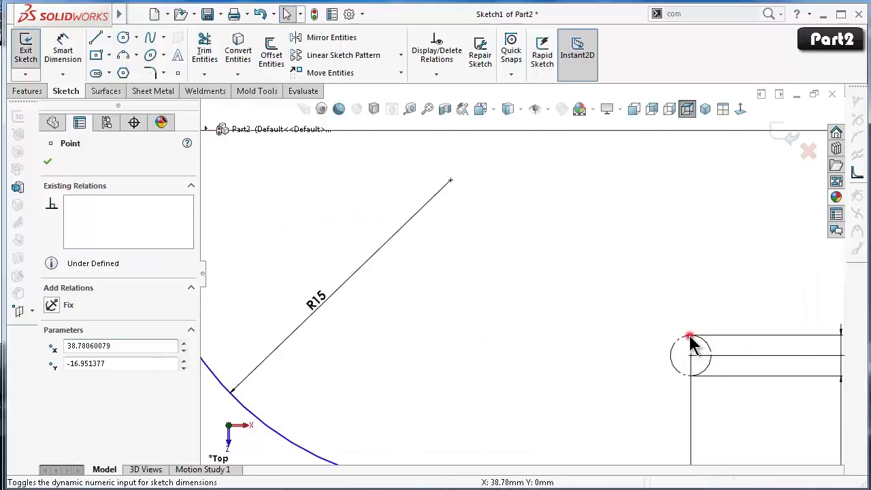
Reshape the lower arc by dragging its end point to a new position.
ctrl+click(690, 337)
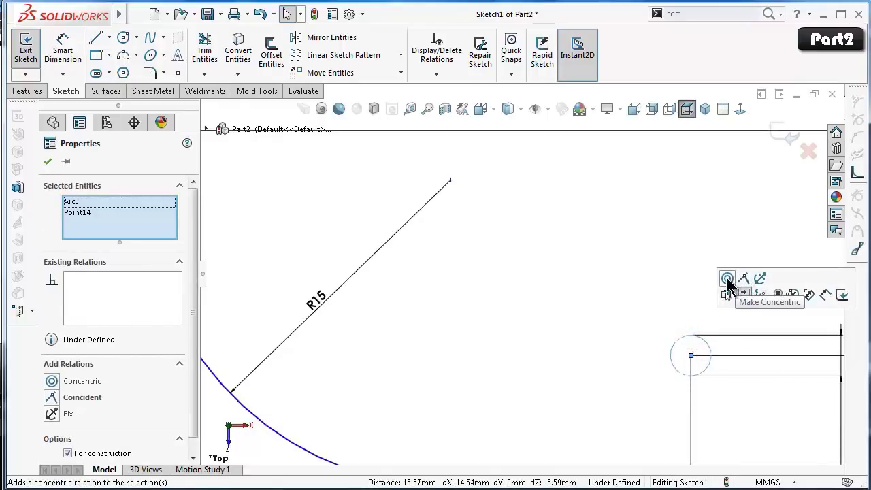
click(682, 283)
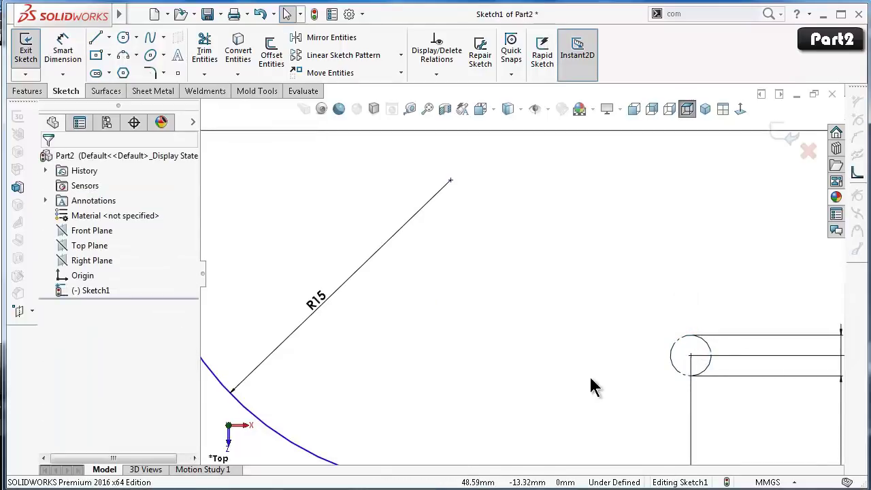
scroll(589, 386, up, 1)
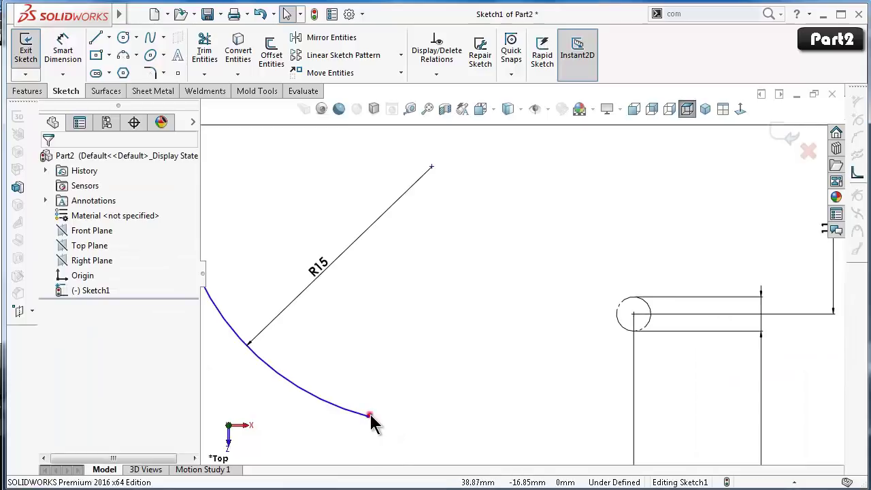
drag(370, 415, 579, 299)
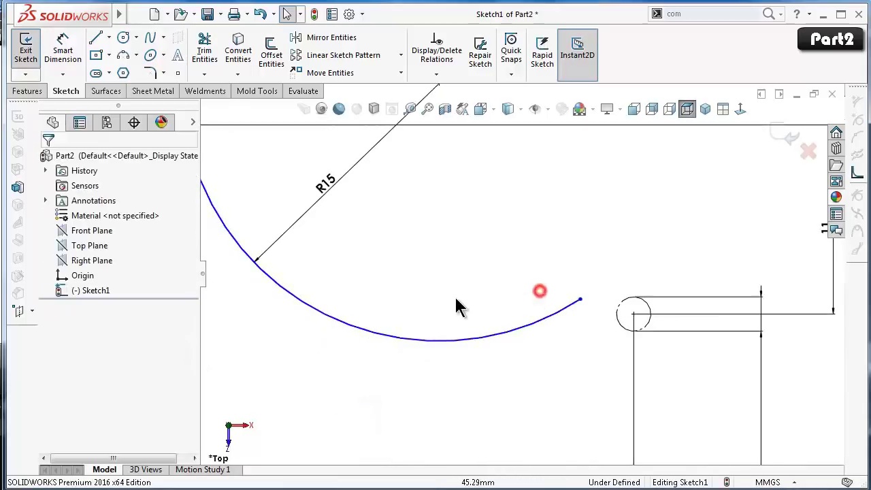
scroll(456, 306, up, 3)
scroll(350, 268, up, 3)
scroll(320, 195, down, 4)
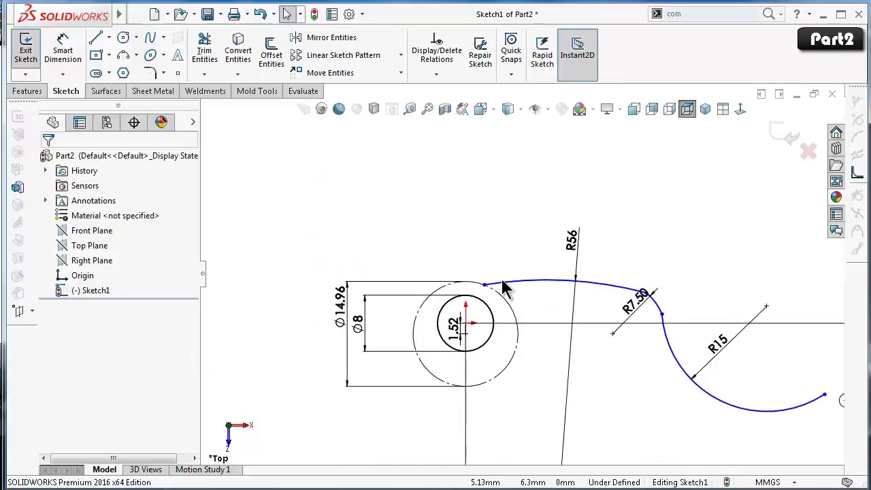
Make the large top arc tangent to the dashed Ø14.96 circle.
click(503, 286)
scroll(472, 291, down, 2)
scroll(472, 291, down, 1)
ctrl+click(465, 279)
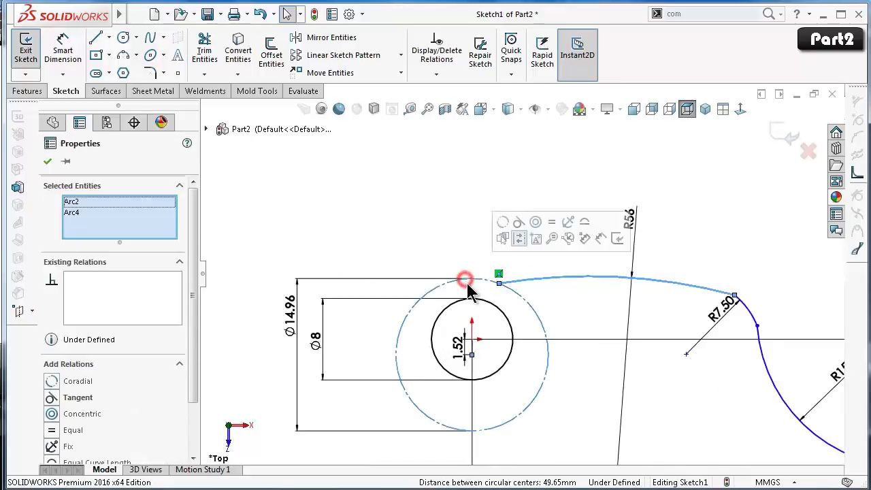
click(517, 222)
click(429, 201)
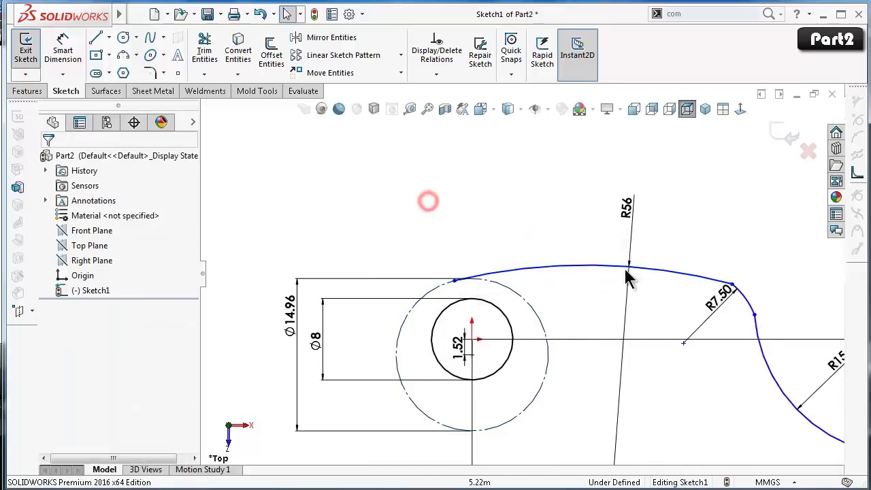
Make the R56 arc tangent to R7.50, and R7.50 tangent to R15.
scroll(748, 302, down, 2)
click(655, 271)
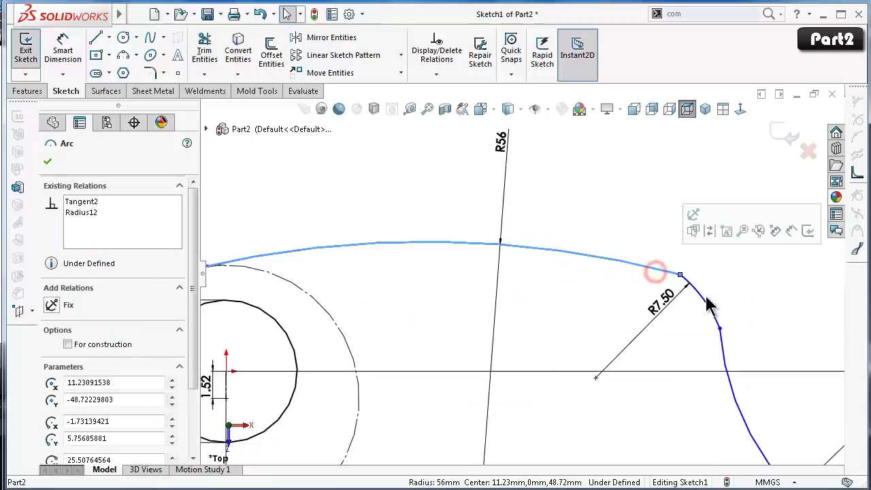
ctrl+click(708, 303)
click(757, 246)
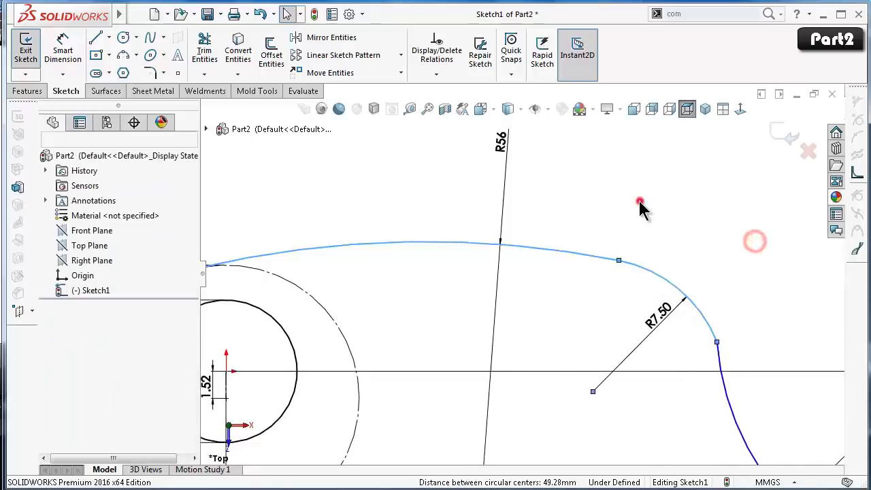
click(640, 202)
click(707, 328)
ctrl+click(719, 359)
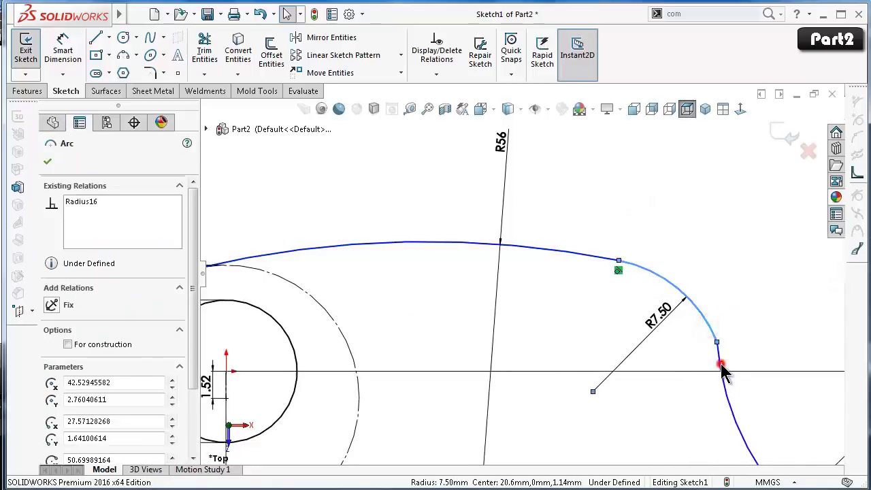
click(772, 309)
scroll(734, 394, up, 3)
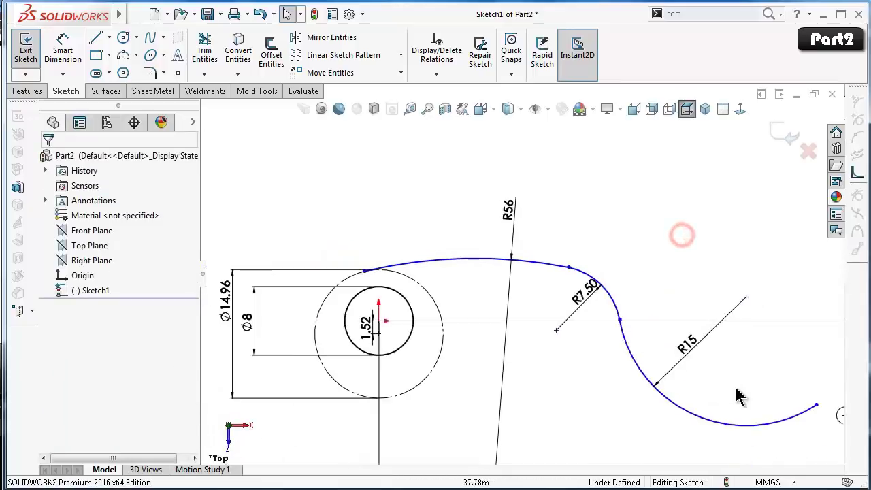
scroll(796, 420, down, 2)
Make the R15 arc tangent to the small Ø2 circle.
click(803, 415)
scroll(796, 418, up, 2)
scroll(618, 306, down, 2)
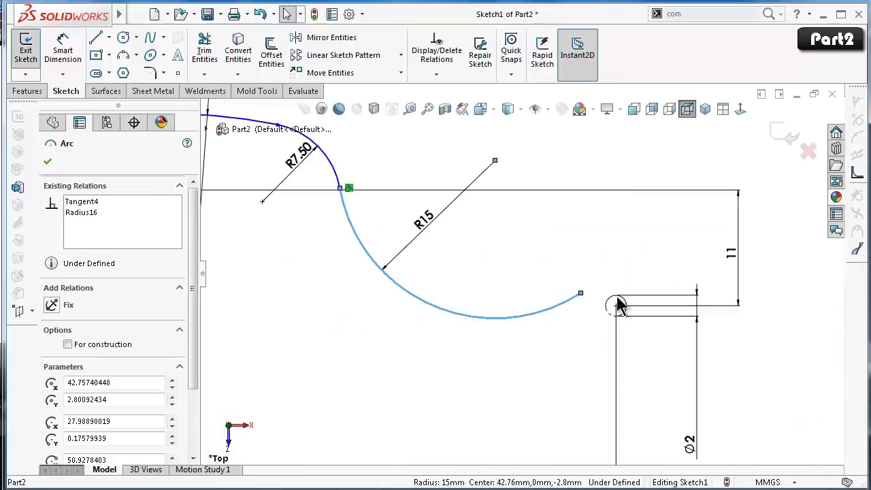
scroll(600, 306, down, 2)
ctrl+click(598, 308)
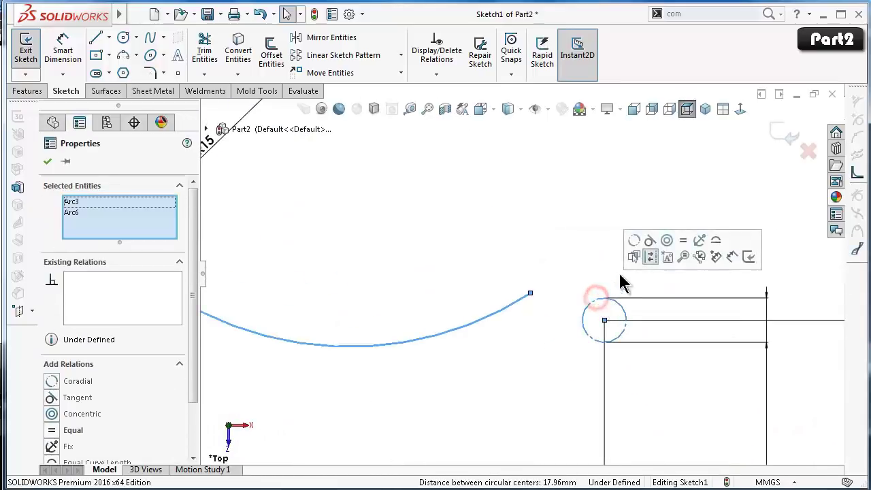
click(646, 243)
click(562, 232)
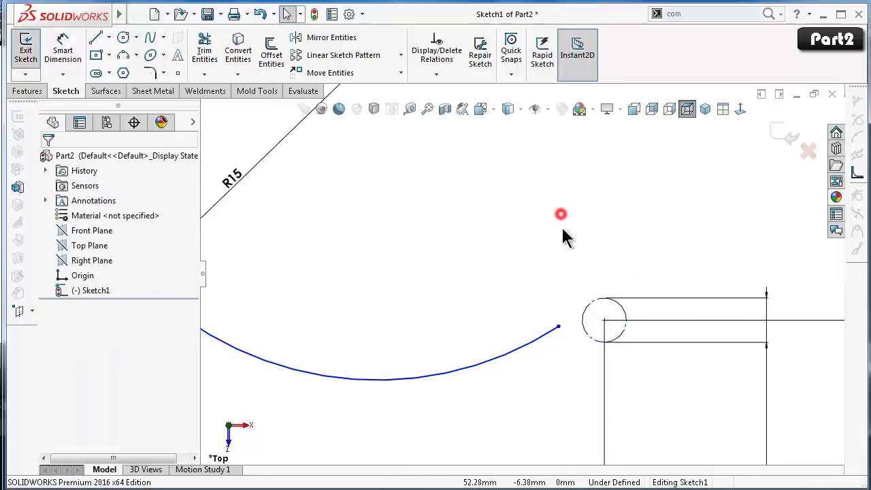
Make the R15 arc's free end coincident with the Ø2 circle.
click(558, 328)
ctrl+click(583, 310)
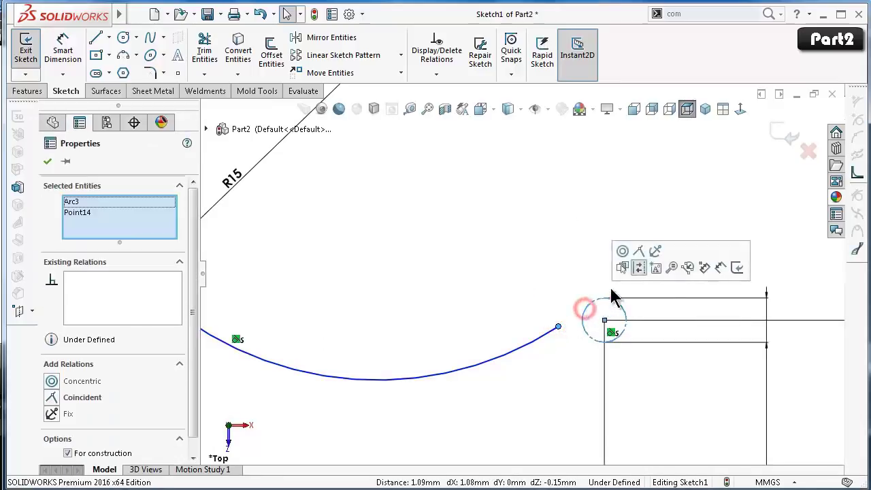
click(638, 258)
click(530, 228)
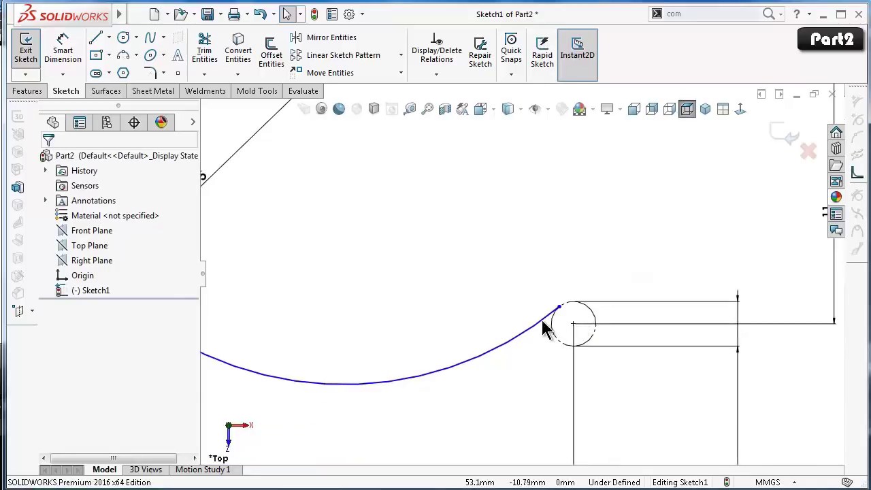
scroll(472, 349, up, 1)
scroll(450, 326, up, 1)
scroll(422, 286, up, 1)
Drag the R7.50–R15 junction point to reshape the two arcs.
scroll(398, 252, up, 1)
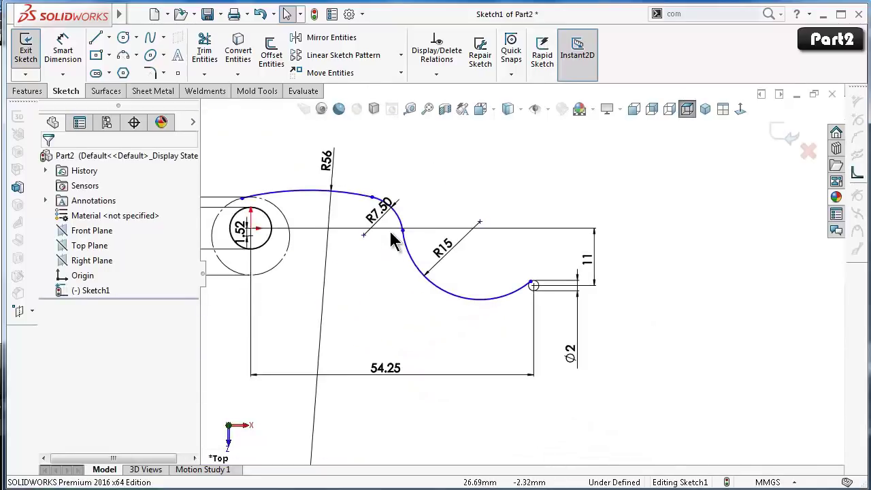
scroll(409, 258, down, 2)
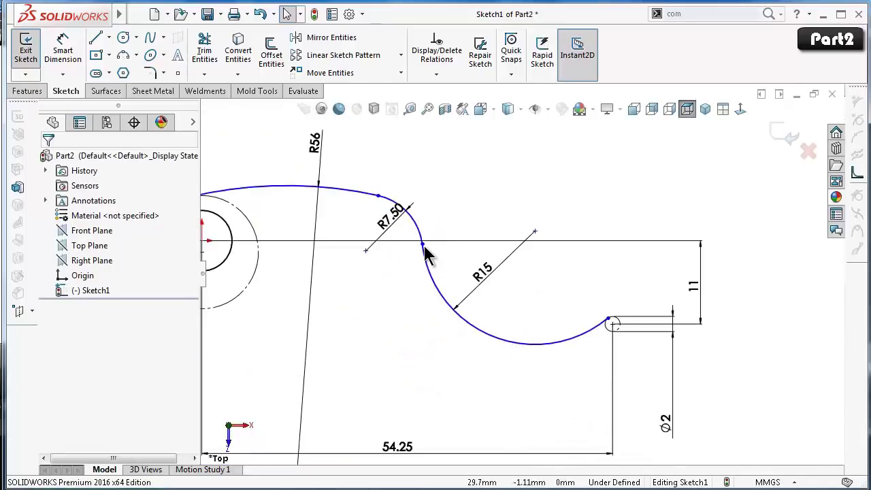
mouse_move(380, 197)
mouse_down()
mouse_move(460, 218)
mouse_move(488, 244)
mouse_up()
click(453, 179)
scroll(327, 199, down, 1)
scroll(321, 241, down, 2)
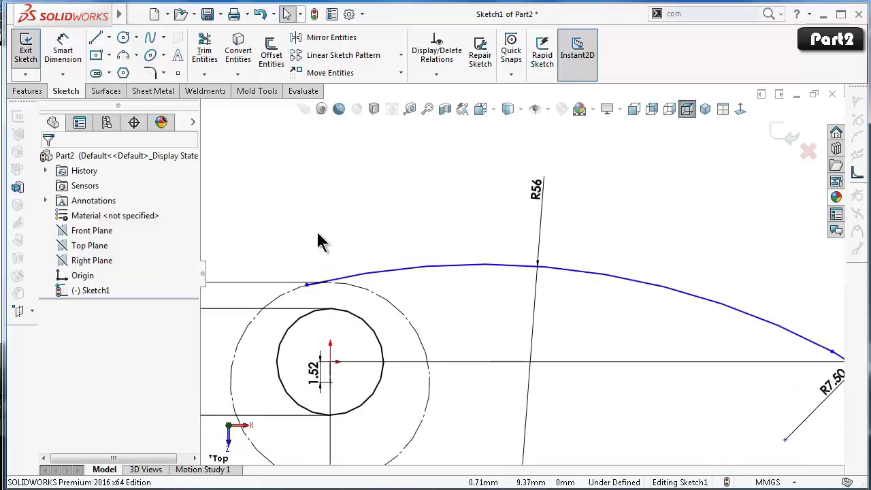
scroll(316, 279, up, 3)
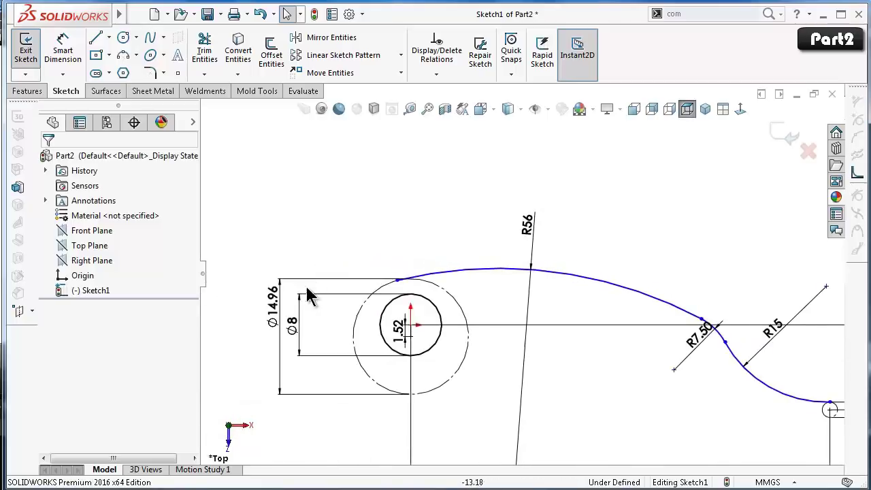
scroll(410, 292, down, 3)
Clear the selection and activate Smart Dimension.
click(408, 272)
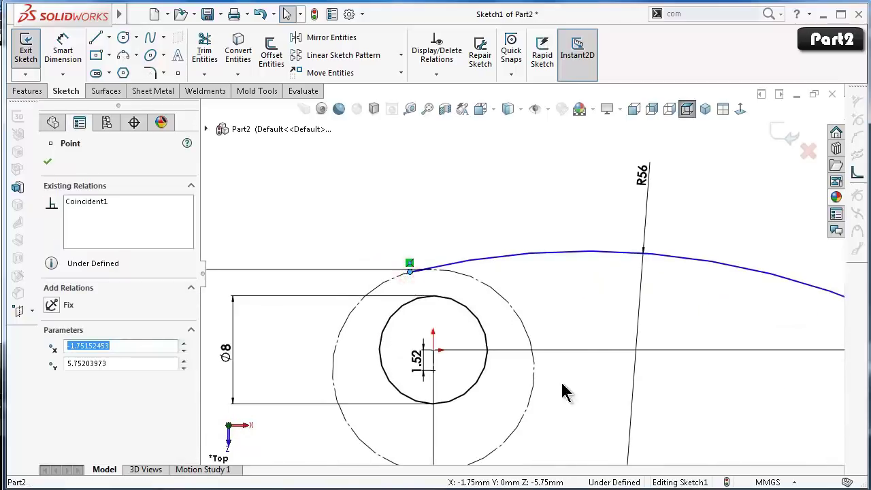
scroll(450, 296, up, 3)
key(Escape)
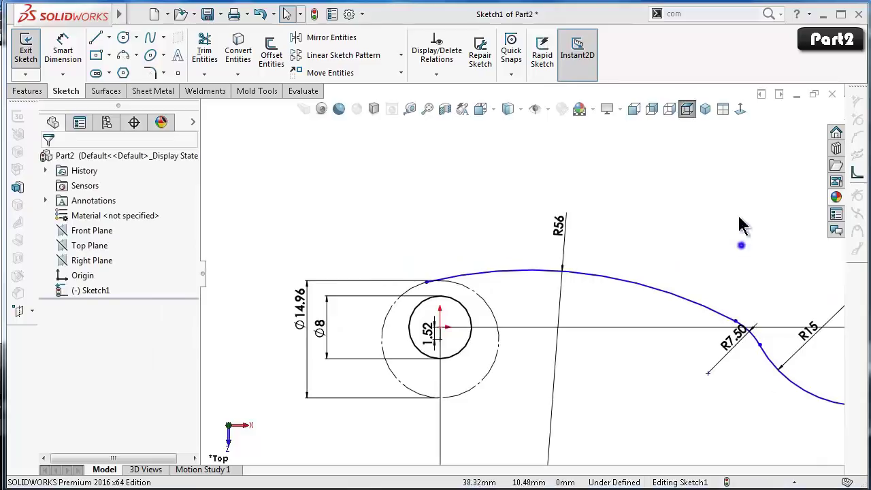
right_drag(741, 226, 728, 160)
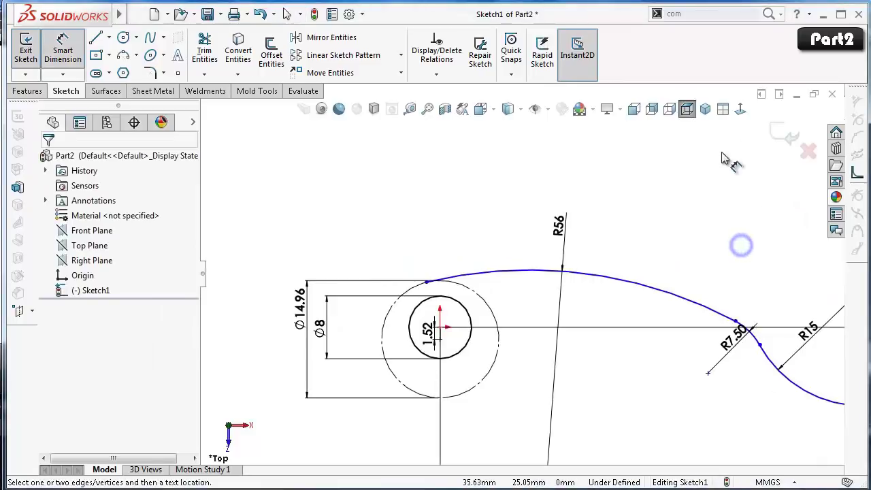
Dimension the horizontal distance from the R56 arc's start to the R7.50 junction as 41.45 mm.
click(748, 331)
key(Return)
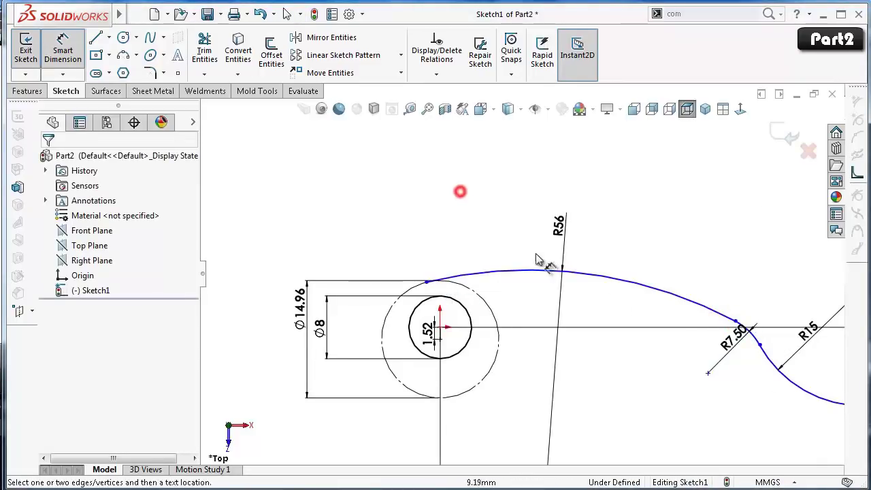
click(735, 321)
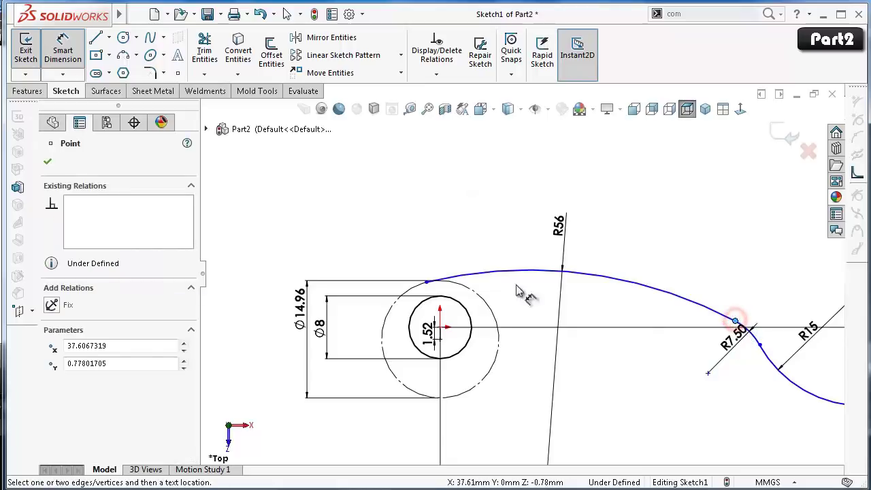
click(427, 282)
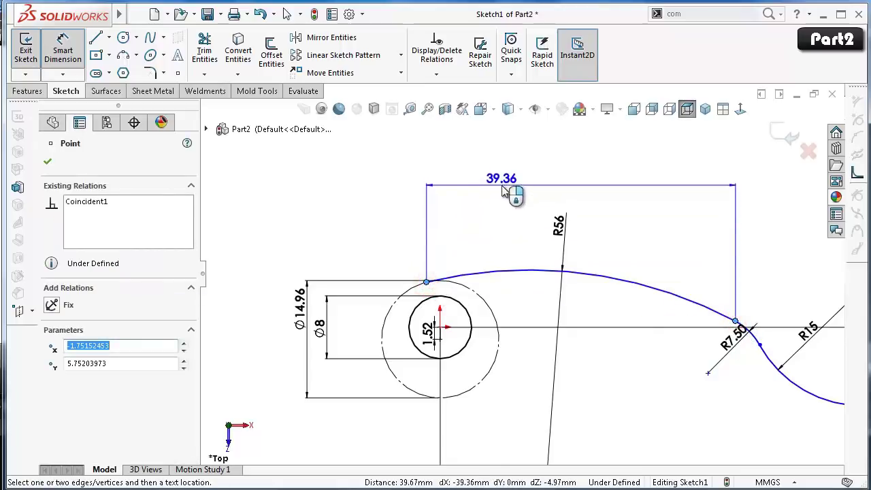
click(502, 190)
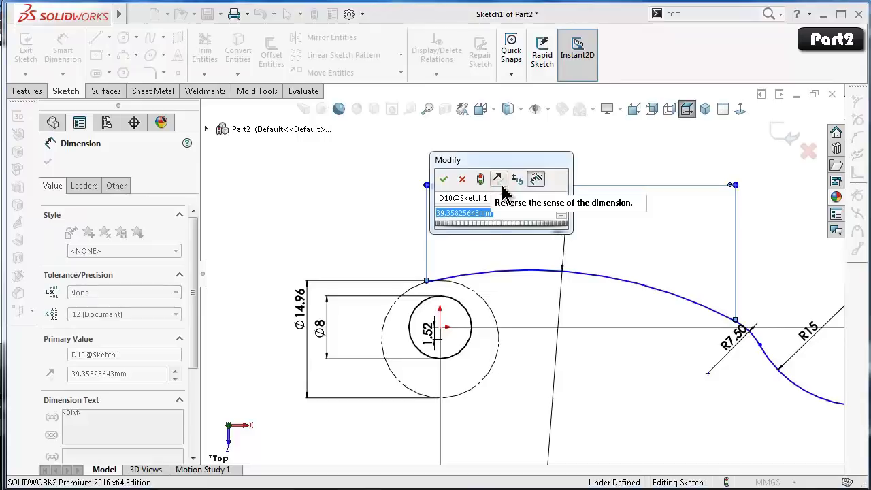
text(41.)
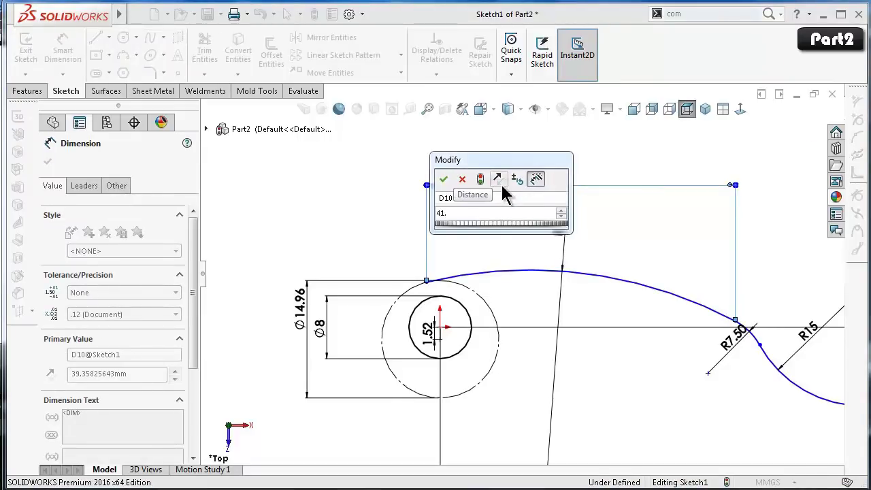
text(45)
key(Return)
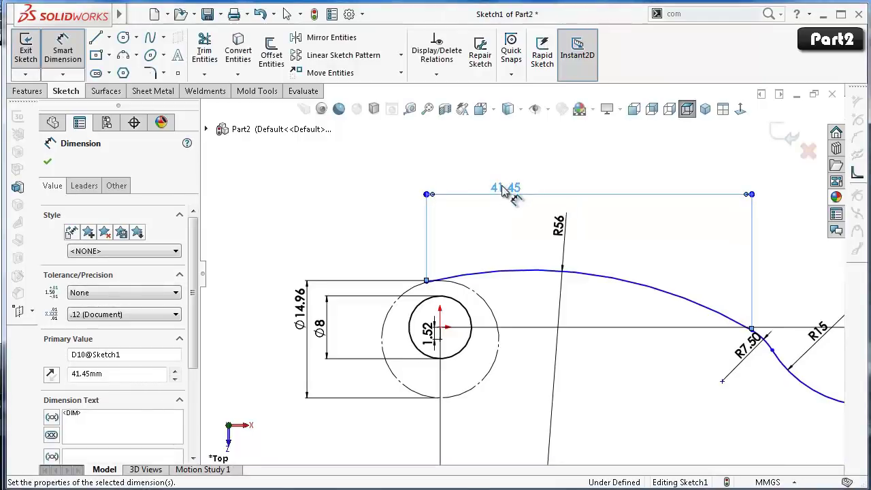
click(515, 170)
scroll(482, 266, up, 3)
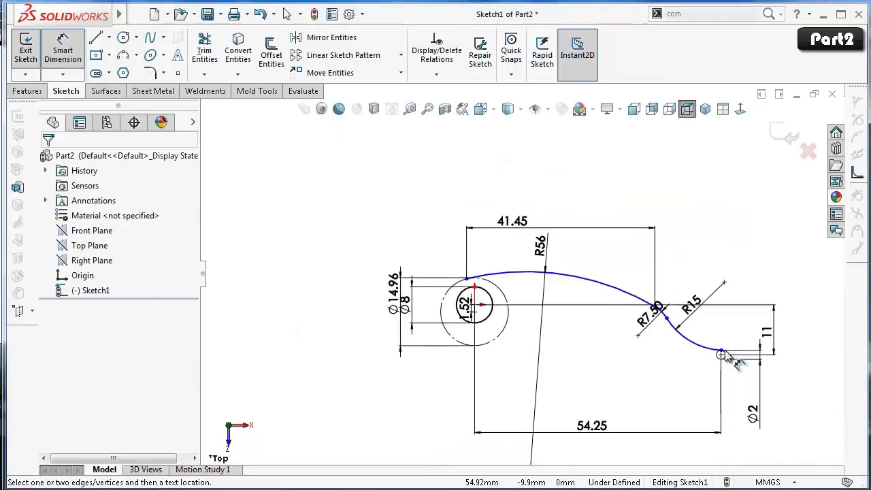
scroll(690, 325, down, 3)
scroll(690, 326, down, 2)
scroll(621, 334, down, 2)
scroll(586, 333, down, 2)
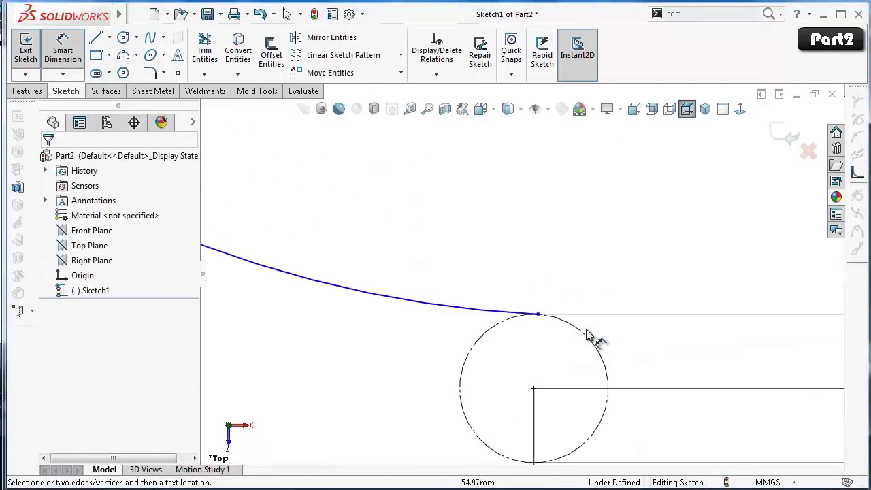
click(506, 321)
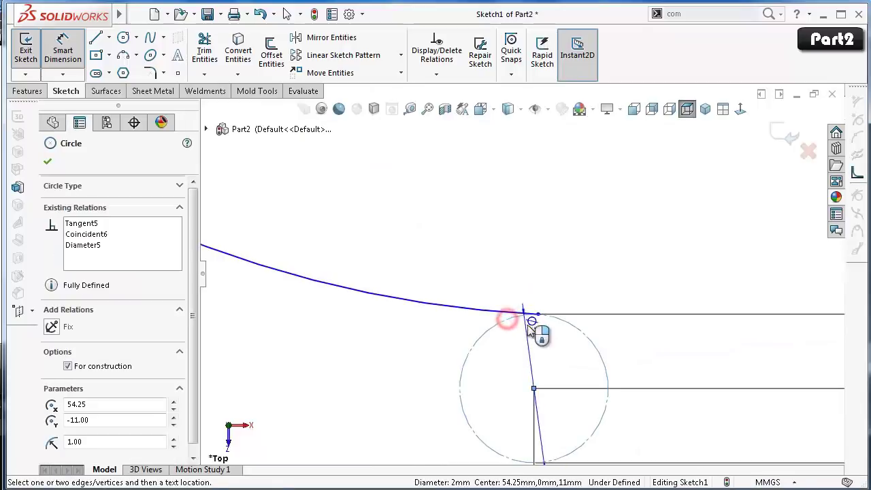
scroll(592, 313, down, 2)
key(Escape)
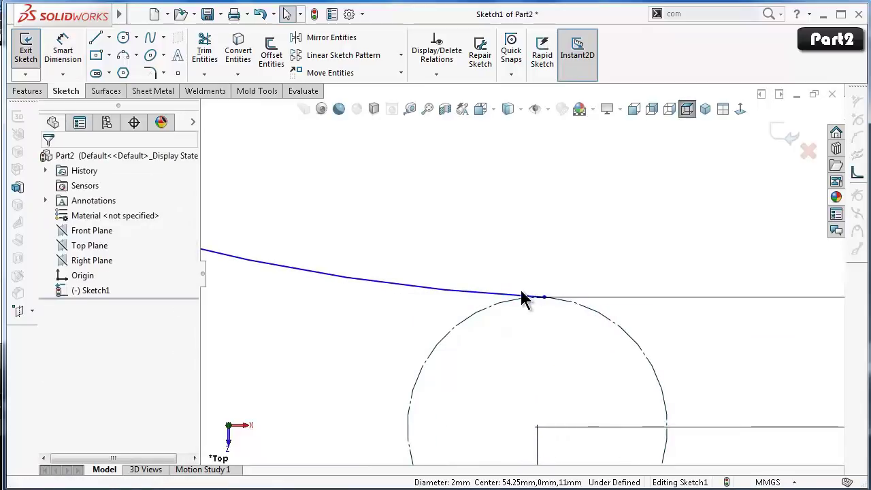
click(520, 295)
key(Escape)
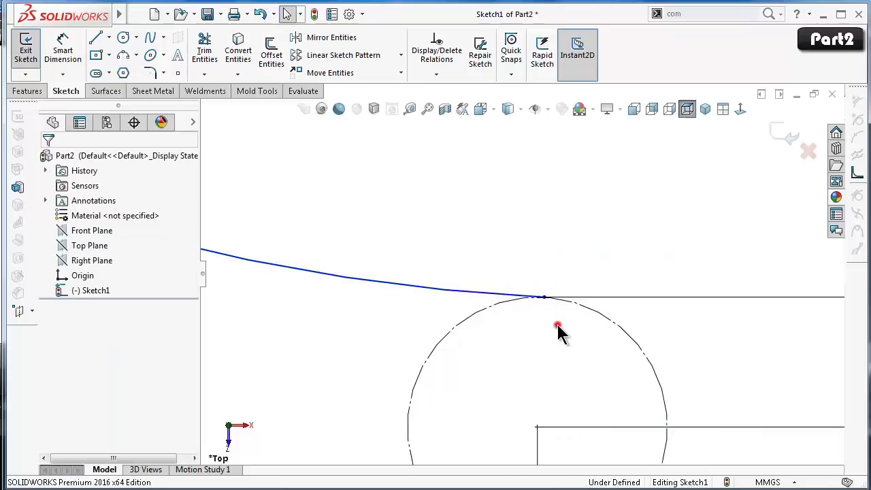
scroll(552, 323, up, 1)
scroll(539, 287, up, 1)
click(489, 291)
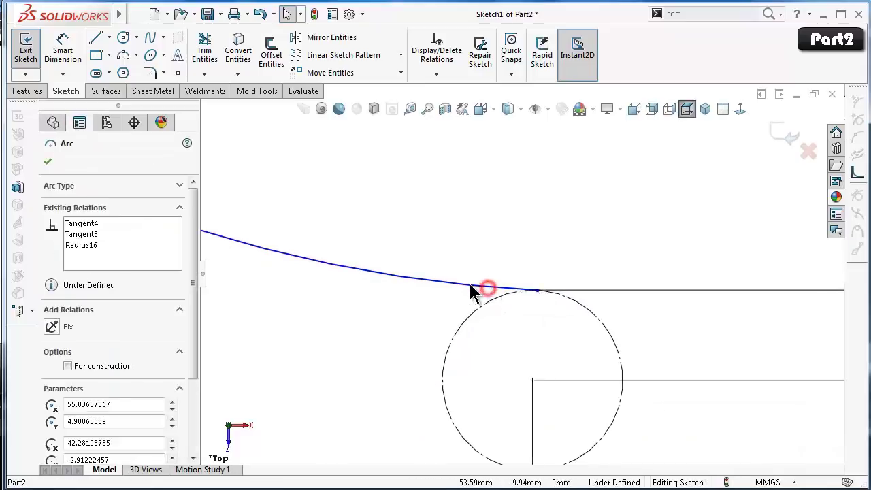
click(417, 300)
scroll(476, 299, up, 1)
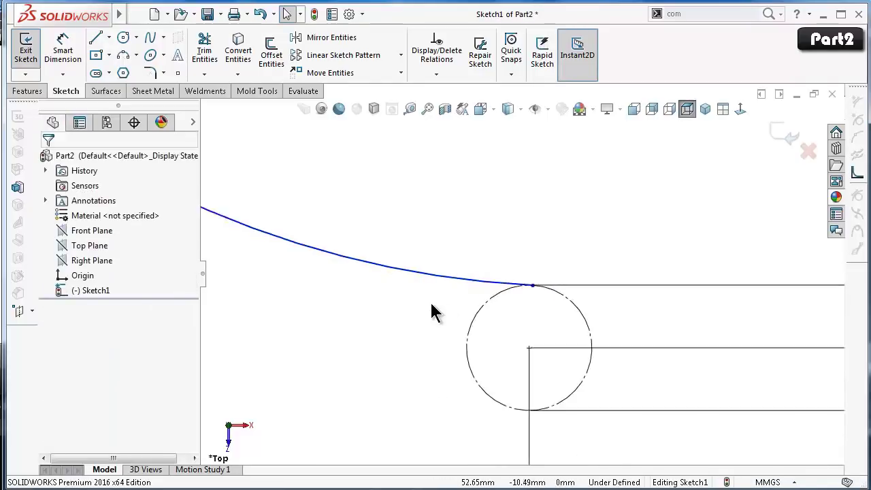
scroll(360, 268, up, 2)
scroll(399, 200, down, 1)
scroll(401, 195, down, 1)
scroll(401, 195, down, 2)
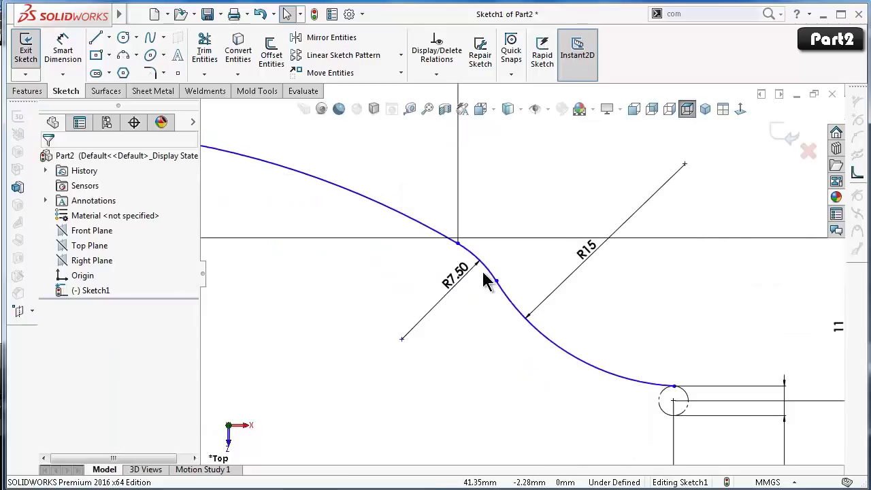
click(451, 277)
scroll(346, 321, up, 2)
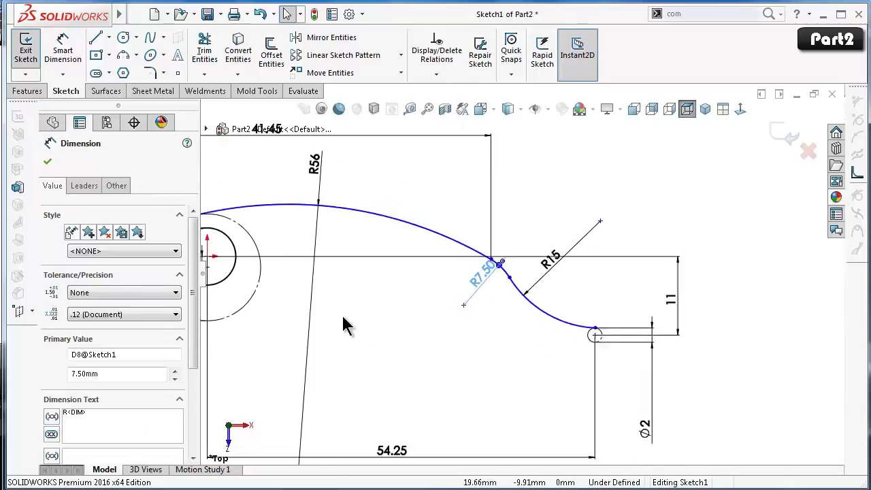
scroll(346, 320, up, 1)
scroll(359, 238, down, 1)
scroll(360, 240, down, 1)
scroll(380, 250, up, 2)
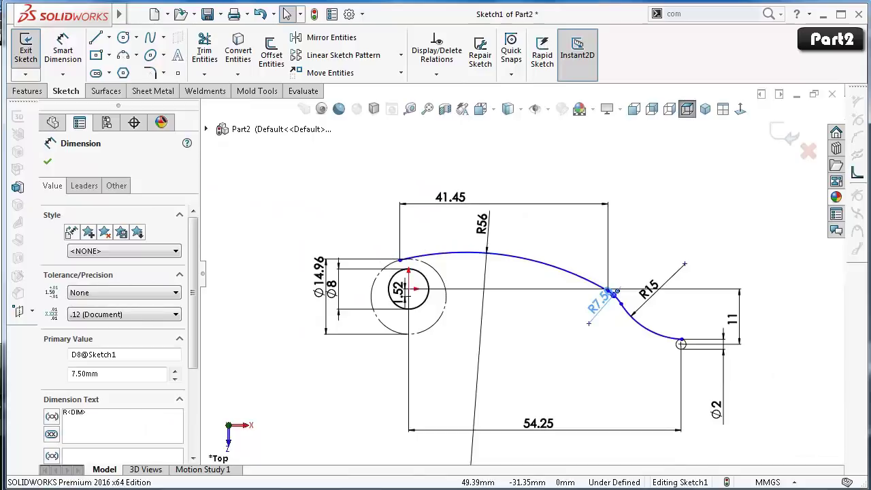
click(548, 364)
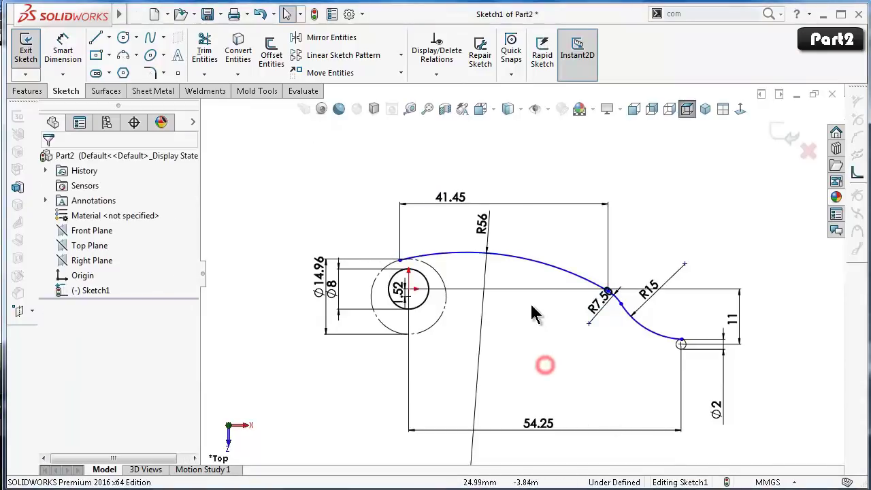
scroll(533, 311, down, 3)
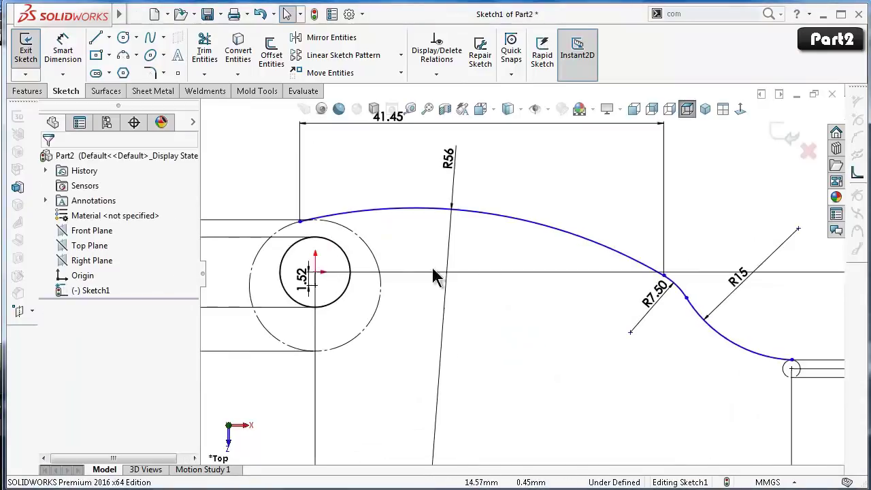
Draw a first 3 Point Arc starting on the Ø14.96 boss circle.
click(123, 56)
scroll(326, 267, down, 2)
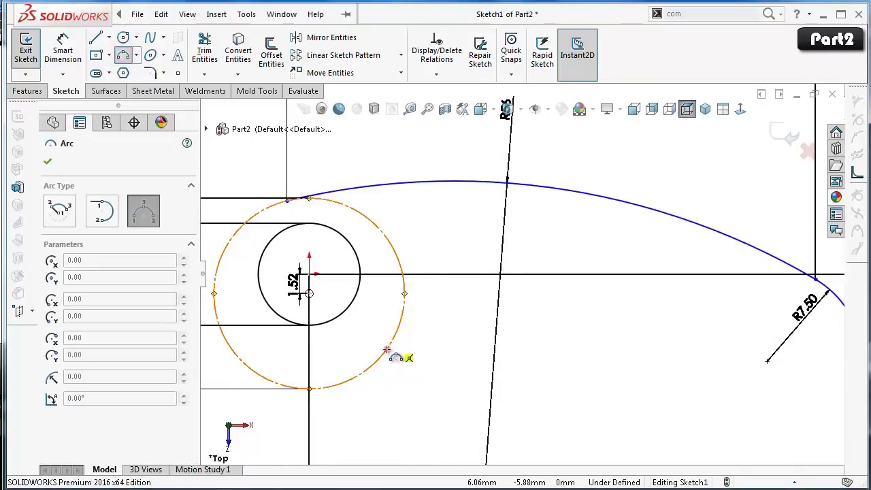
click(386, 350)
click(473, 324)
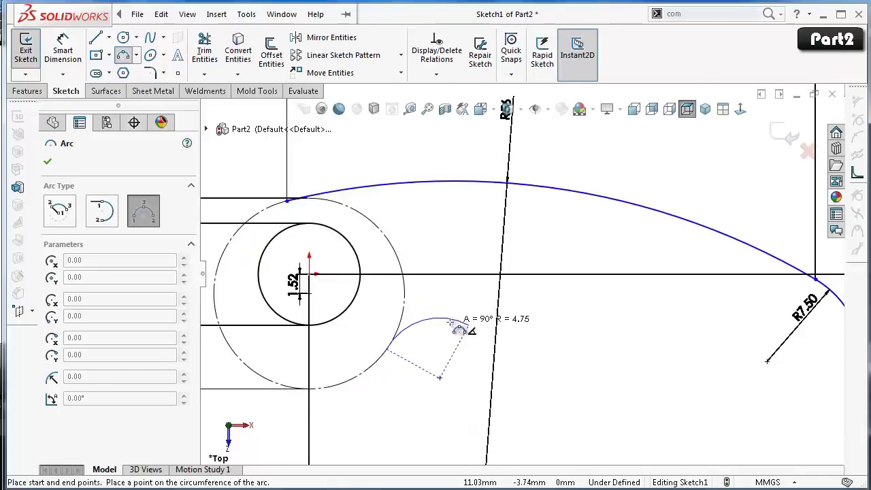
scroll(428, 332, down, 2)
click(420, 329)
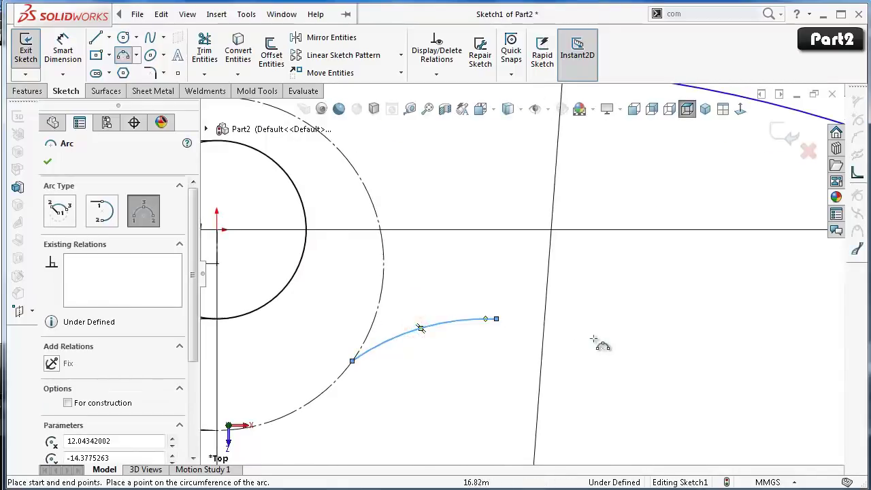
scroll(662, 360, up, 2)
scroll(558, 320, down, 2)
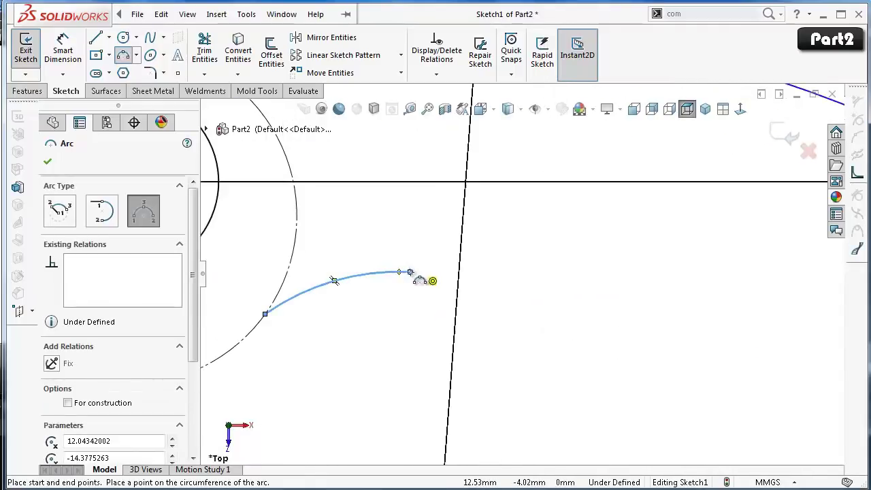
Draw a second arc continuing from the first arc's end.
click(409, 272)
scroll(628, 307, up, 3)
scroll(629, 306, down, 2)
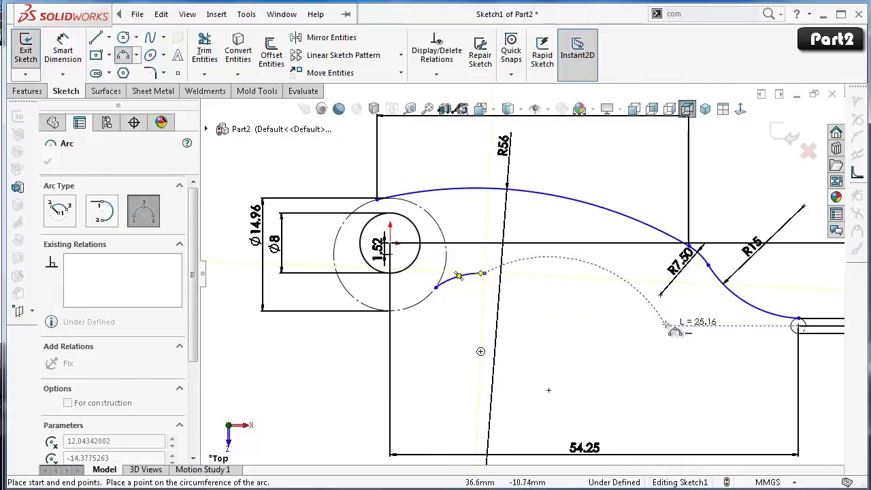
click(667, 321)
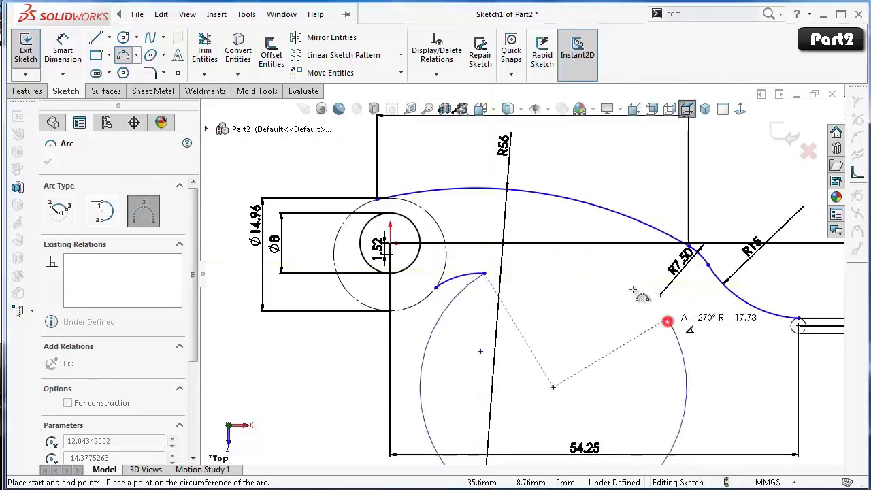
click(601, 275)
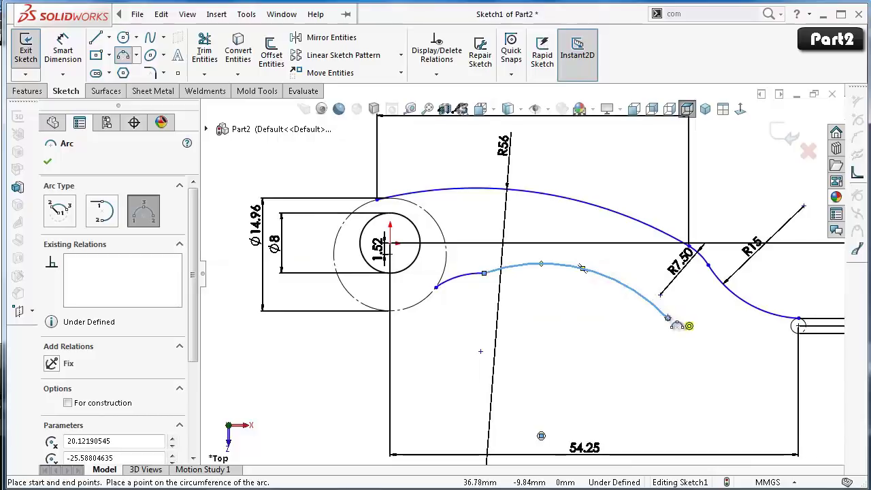
Draw a third arc ending at the small Ø2 circle's corner, then stop the arc tool.
click(667, 319)
scroll(769, 326, up, 3)
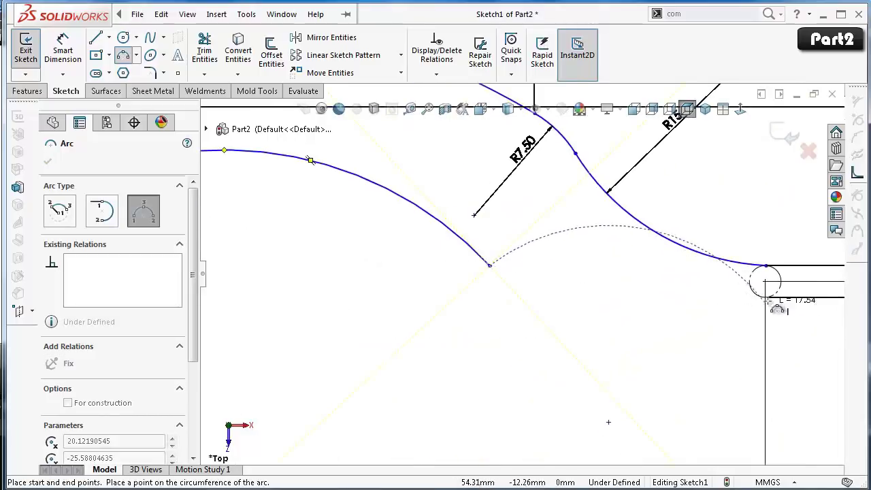
scroll(768, 306, up, 2)
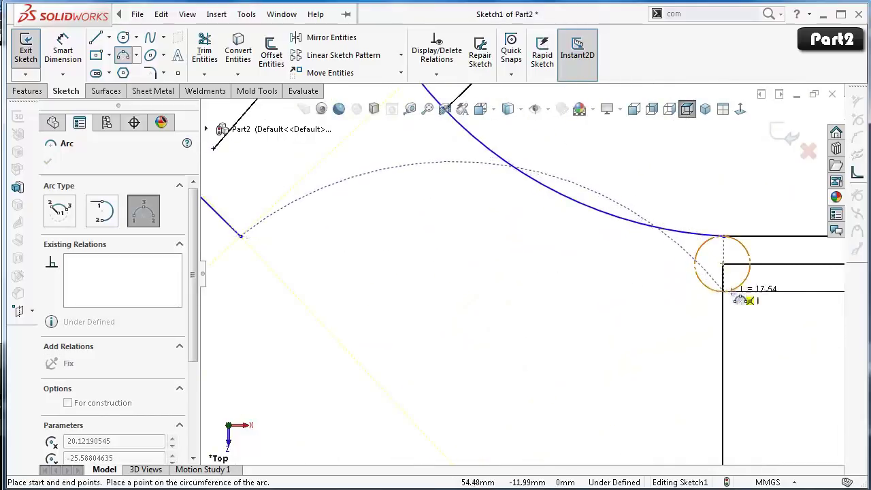
scroll(739, 300, up, 3)
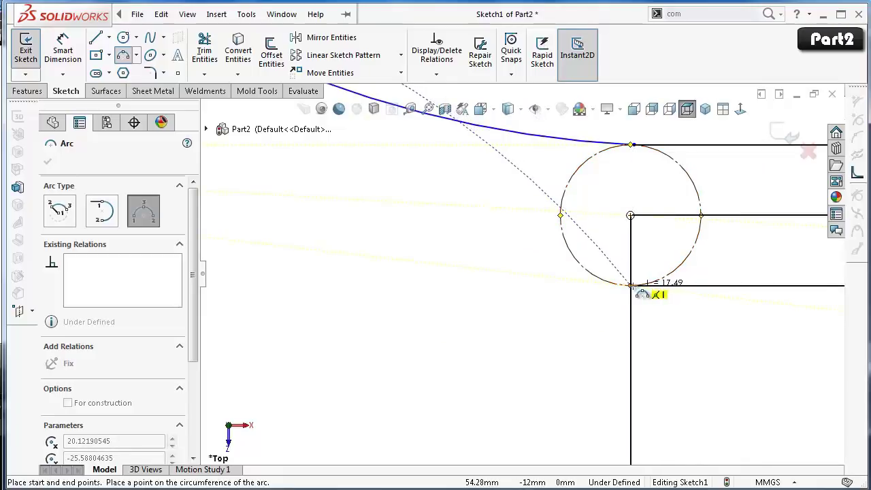
click(631, 285)
click(517, 294)
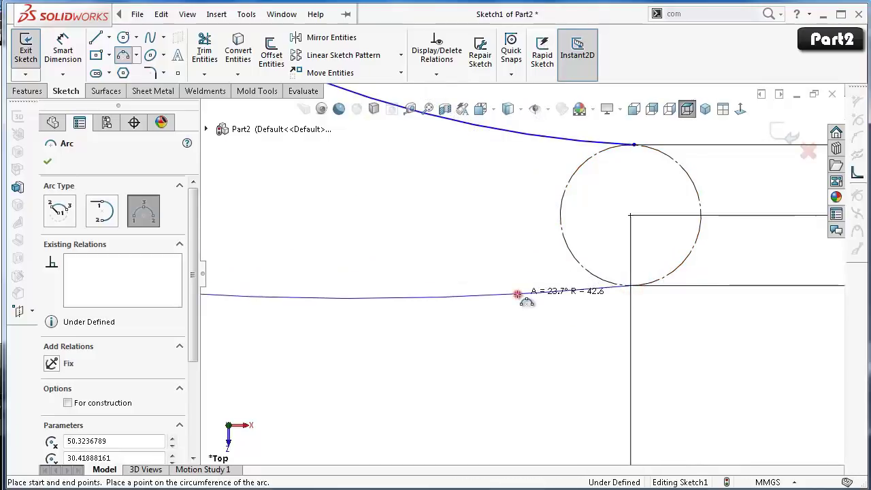
key(Escape)
scroll(301, 229, down, 3)
scroll(247, 224, down, 2)
scroll(259, 213, down, 2)
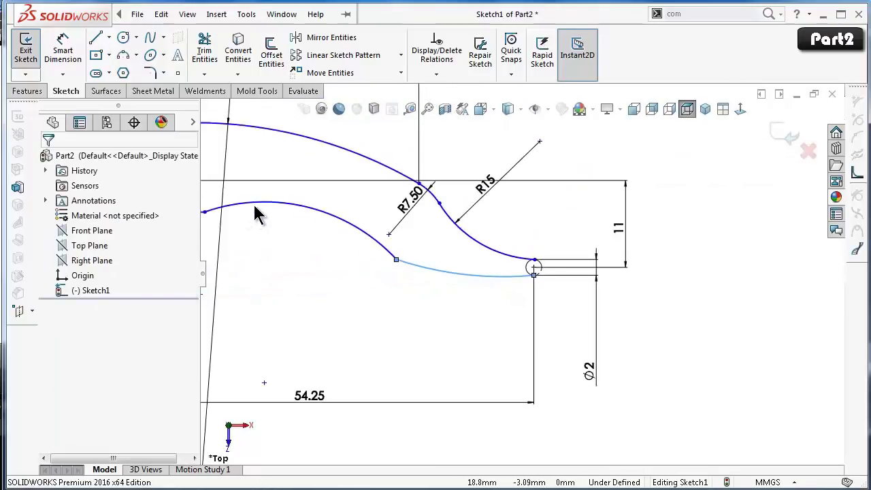
Give the short arc near the boss circle a 4 mm radius.
ctrl+middle_drag(282, 229, 408, 262)
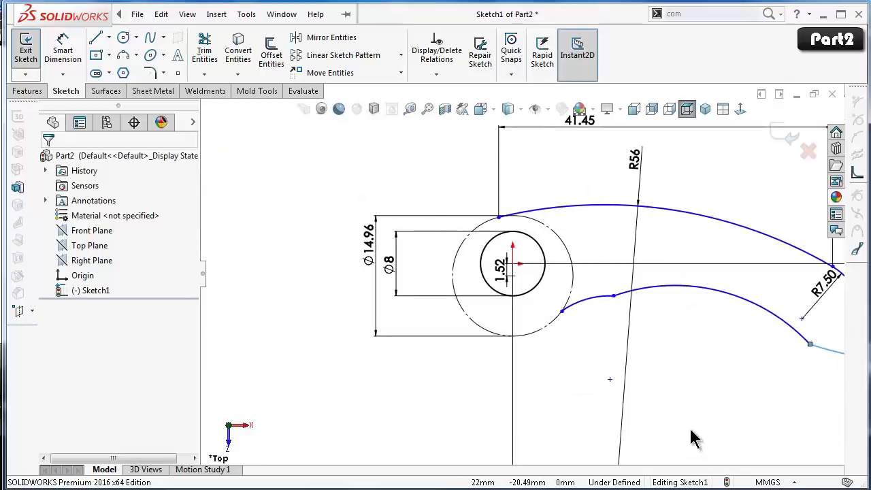
click(589, 300)
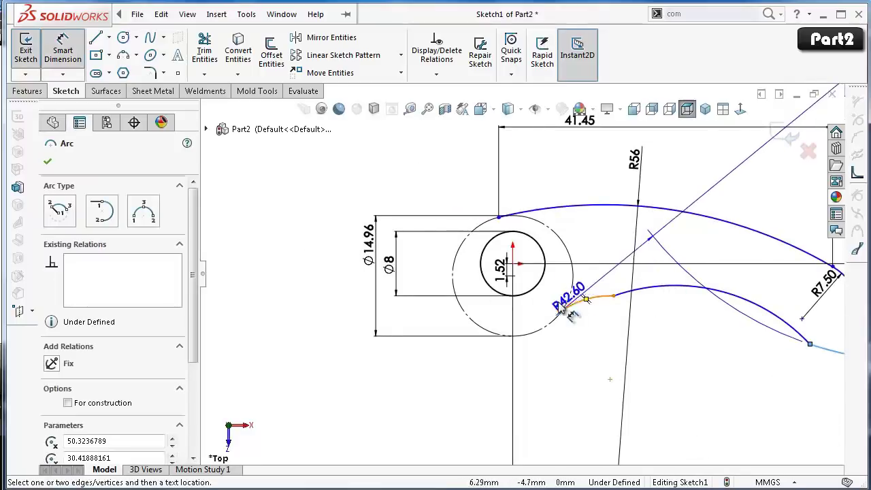
key(Escape)
right_drag(586, 387, 600, 320)
click(597, 297)
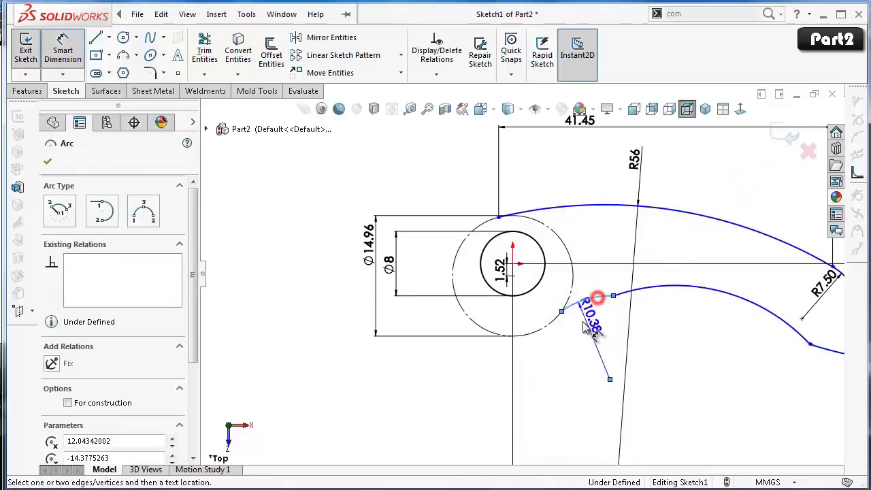
click(593, 330)
text(4)
key(Return)
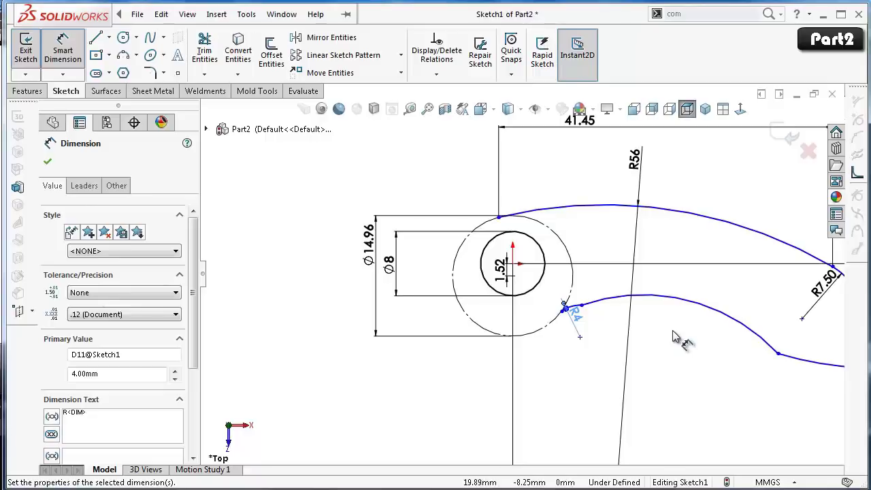
Give the long middle arc a 40 mm radius.
click(708, 314)
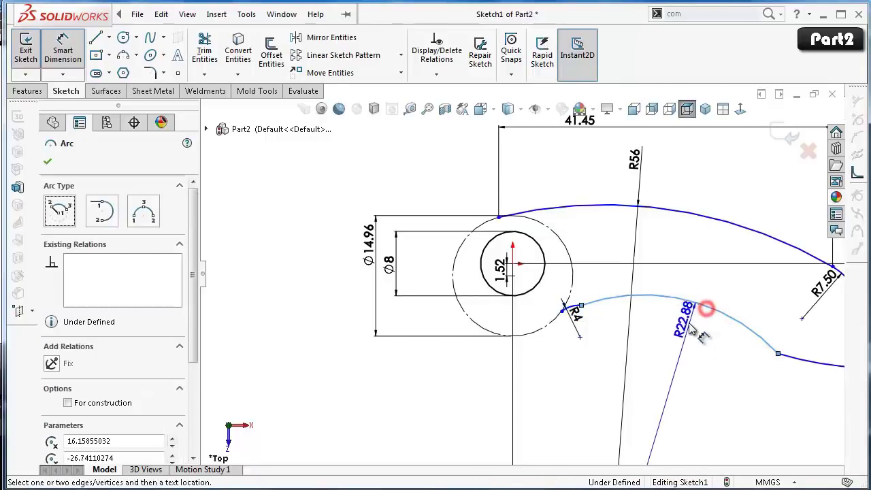
click(680, 319)
text(40)
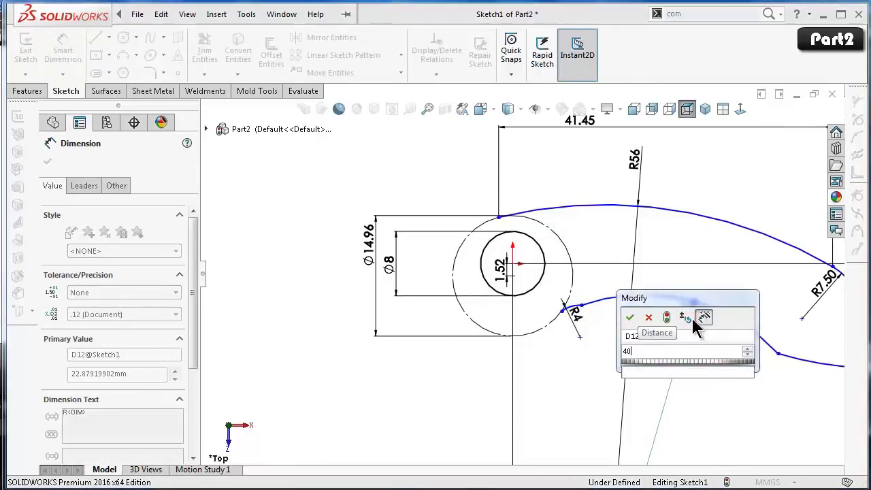
key(Return)
scroll(792, 341, down, 3)
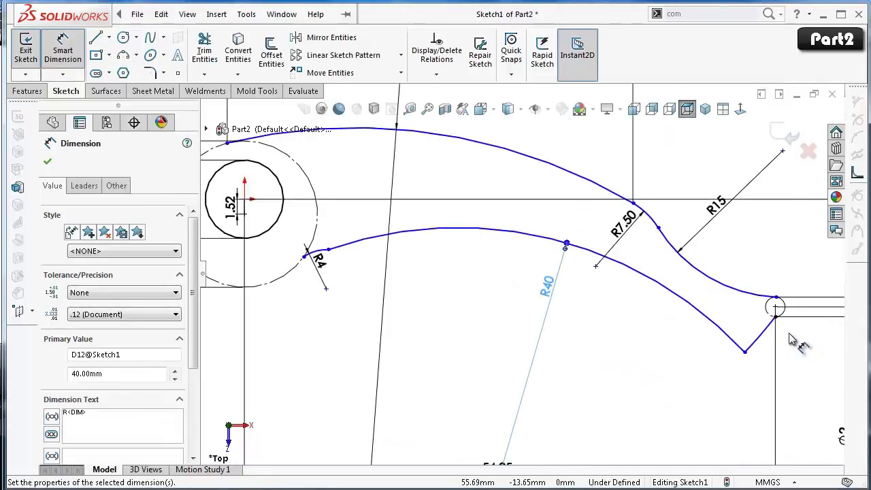
scroll(789, 340, down, 2)
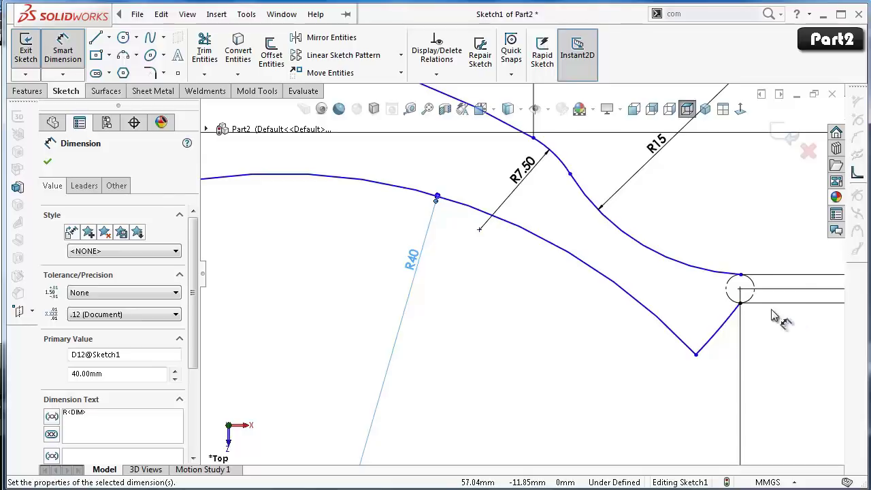
Pull the V-shaped point up to smooth the lower edge.
key(Escape)
mouse_move(695, 354)
mouse_down()
mouse_move(646, 302)
mouse_move(555, 281)
mouse_up()
click(544, 353)
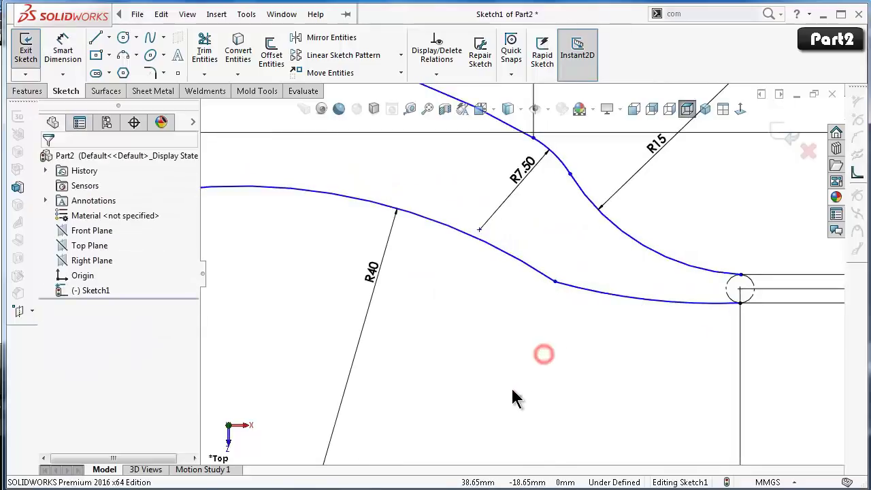
Dimension the last arc into the slot circle at R20.
right_drag(515, 398, 511, 290)
click(608, 296)
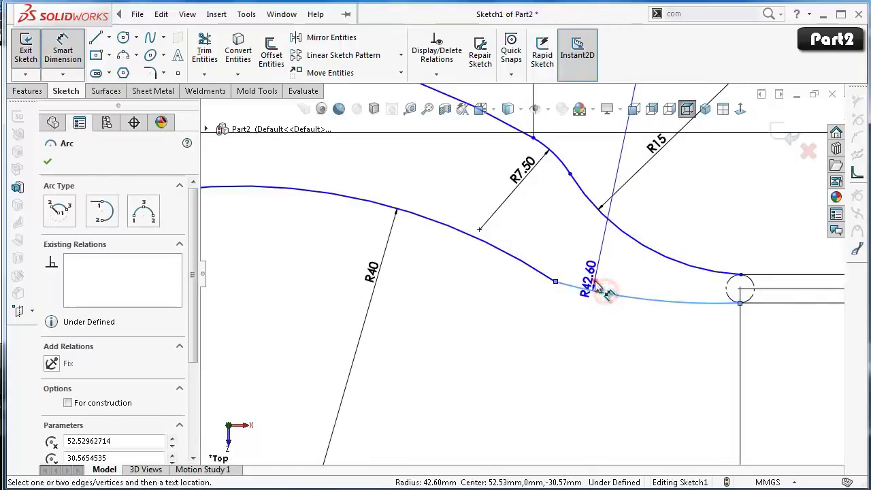
click(605, 285)
text(20)
key(Return)
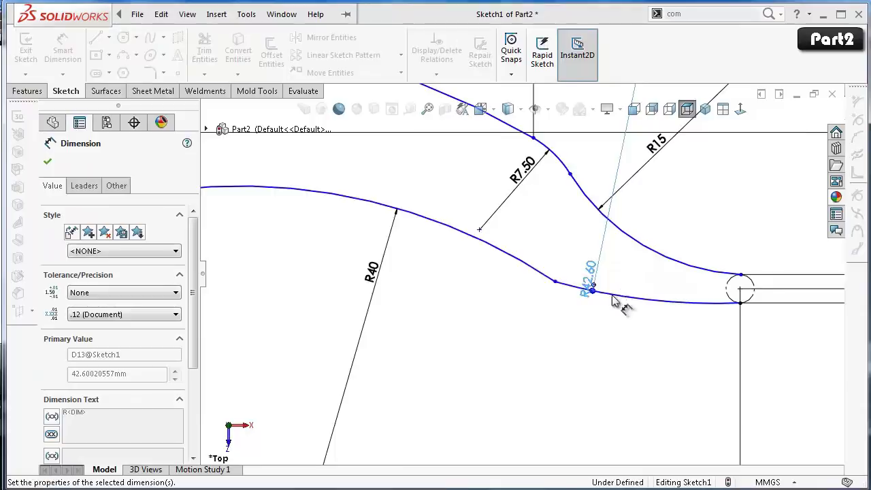
scroll(704, 344, down, 2)
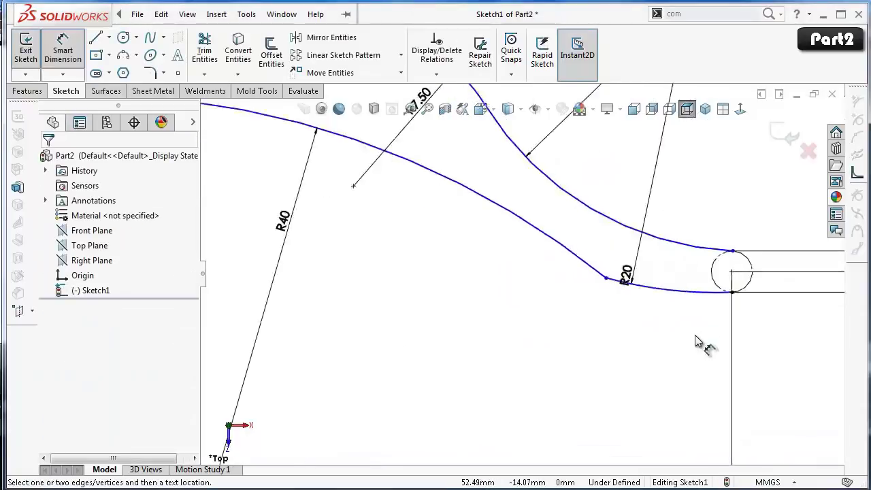
scroll(705, 344, down, 1)
Make the lower R20 arc tangent to the slot-end circle and the R40 arc tangent to it.
click(670, 250)
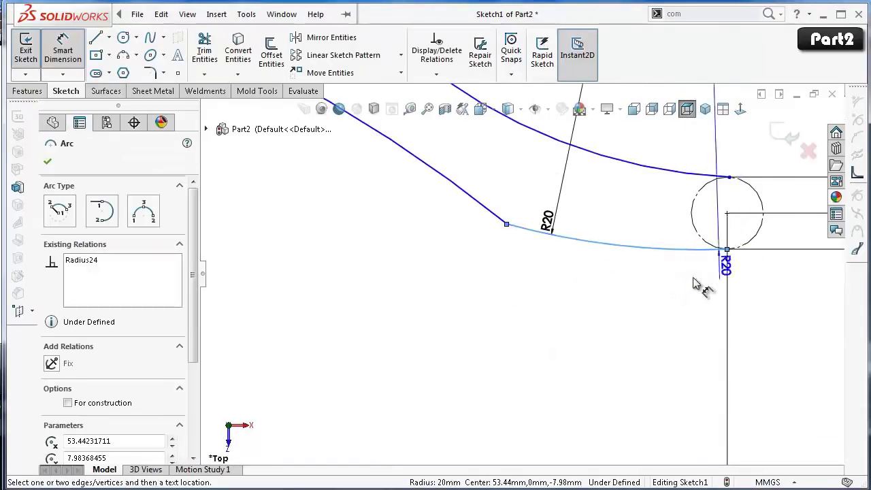
key(Escape)
click(667, 250)
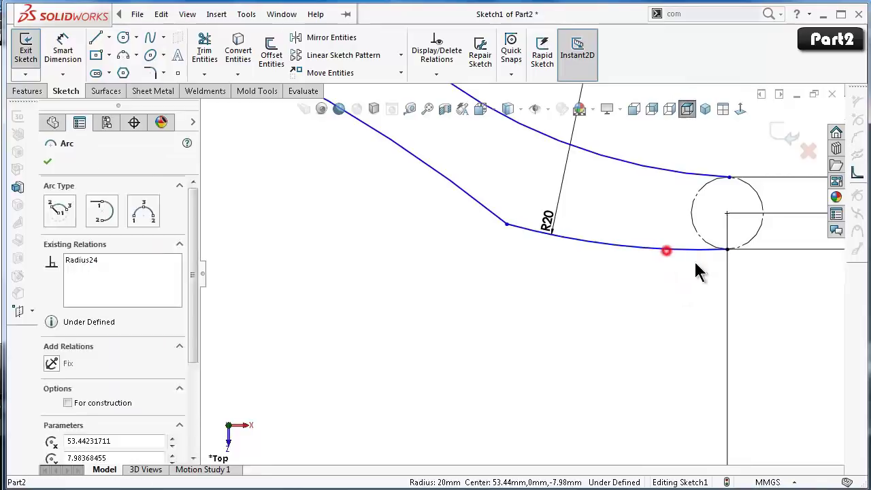
ctrl+click(751, 242)
click(804, 181)
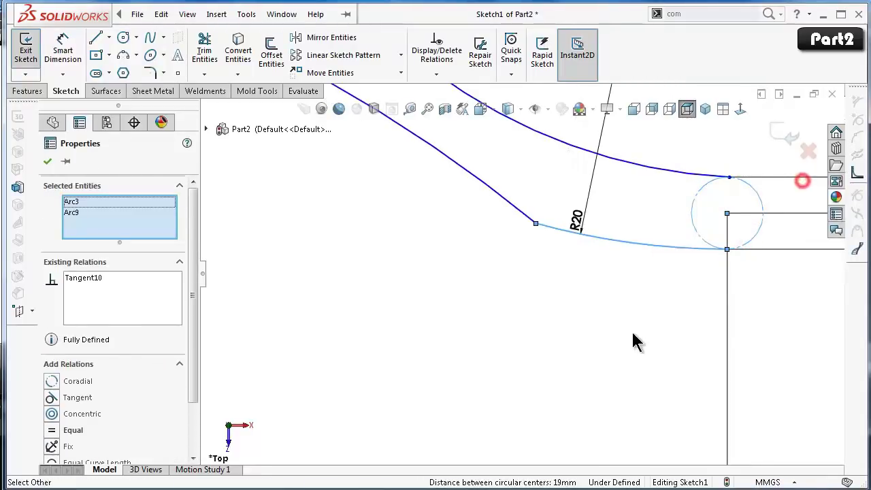
click(615, 329)
click(520, 207)
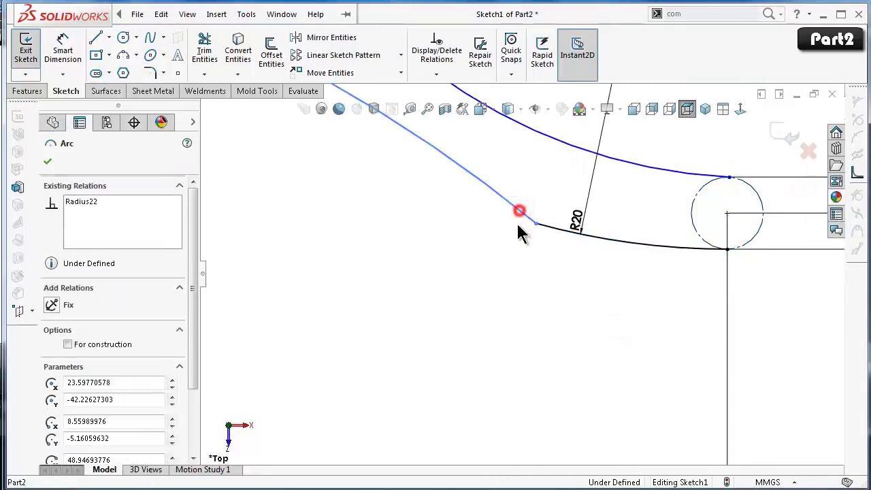
ctrl+click(553, 229)
click(606, 171)
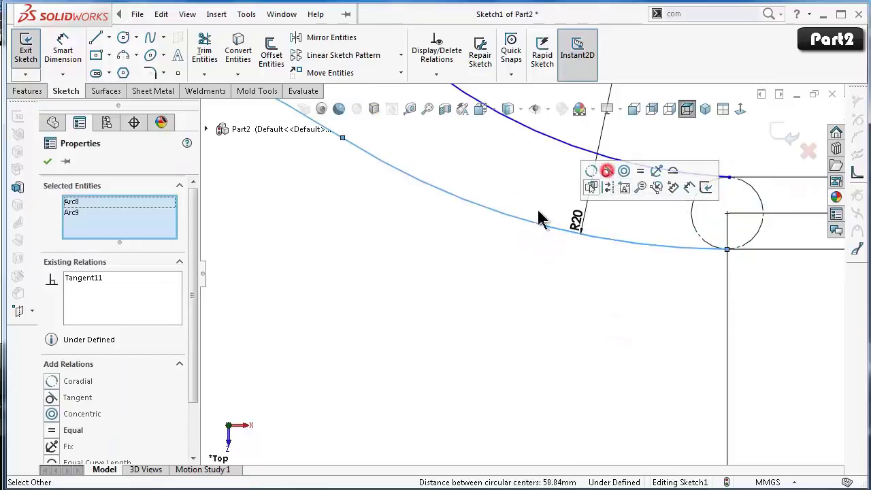
click(491, 262)
Make the lower R40 arc tangent to the R4 arc, and the R4 arc tangent to the construction circle.
scroll(381, 197, up, 2)
scroll(371, 187, up, 1)
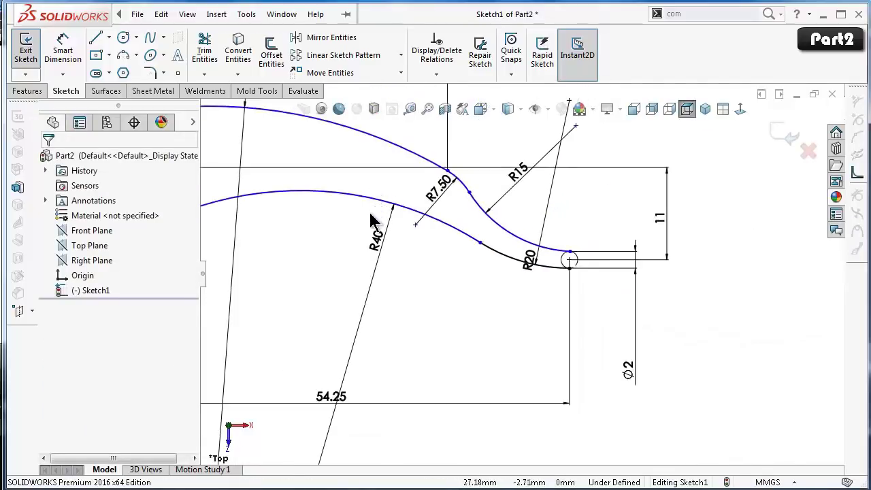
scroll(369, 214, up, 1)
scroll(368, 248, up, 1)
scroll(365, 251, down, 2)
scroll(473, 264, down, 1)
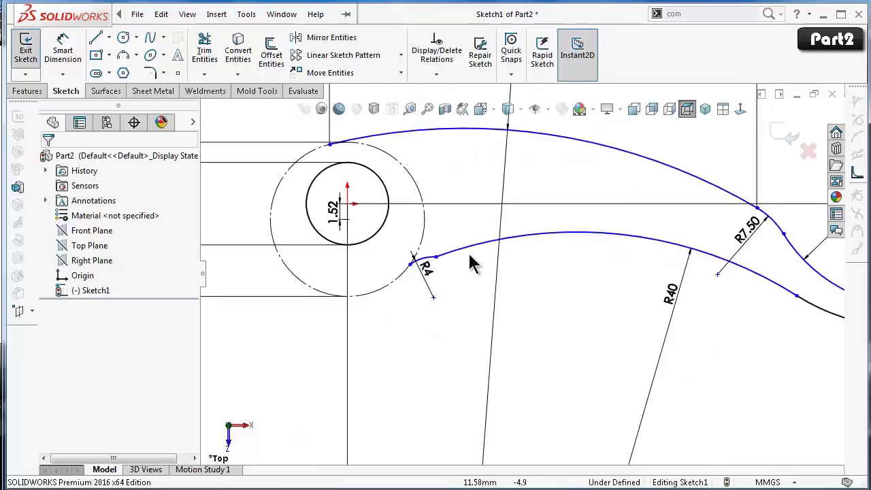
click(472, 250)
scroll(450, 257, down, 2)
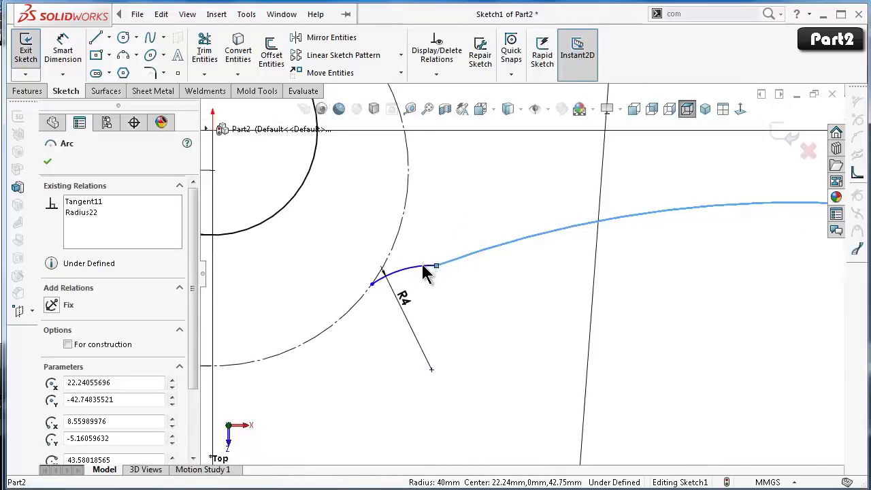
ctrl+click(423, 267)
click(476, 221)
click(478, 306)
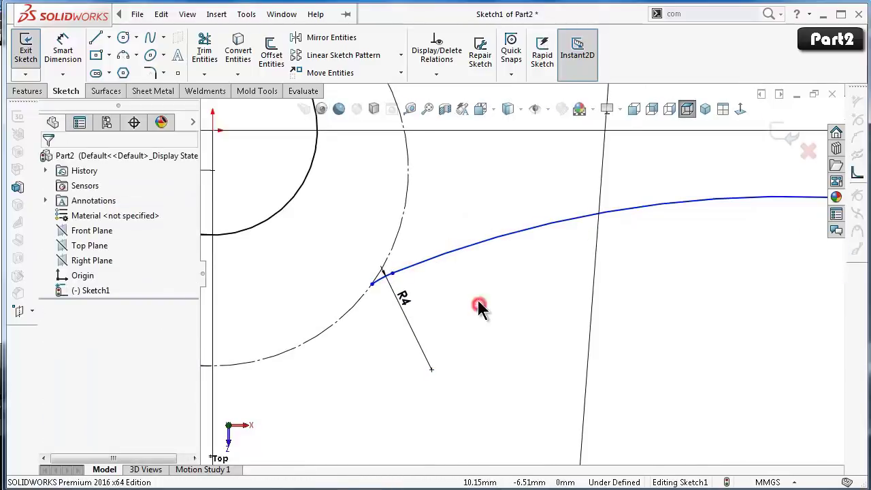
scroll(415, 273, down, 1)
scroll(369, 287, down, 1)
click(357, 274)
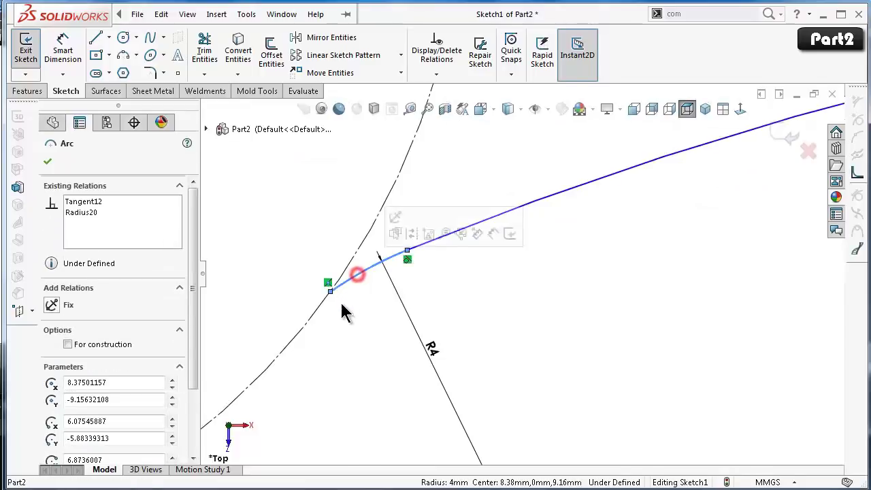
ctrl+click(307, 318)
click(360, 276)
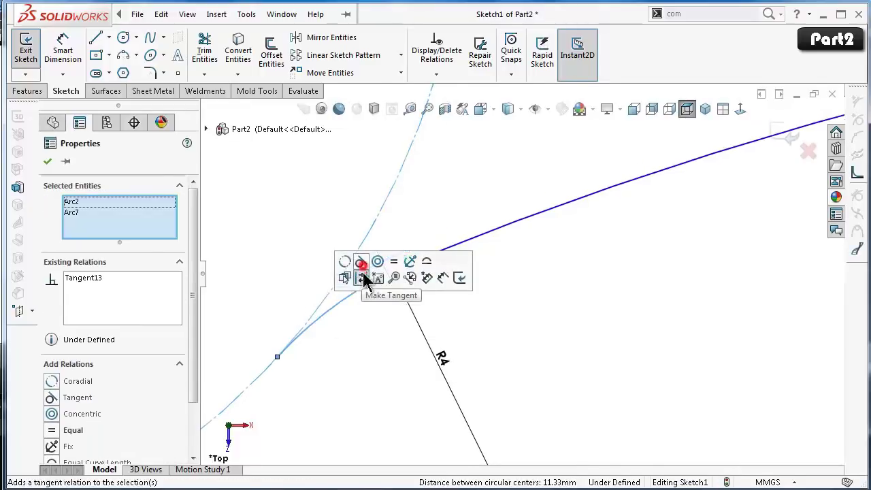
click(363, 368)
scroll(453, 320, up, 1)
scroll(489, 286, up, 1)
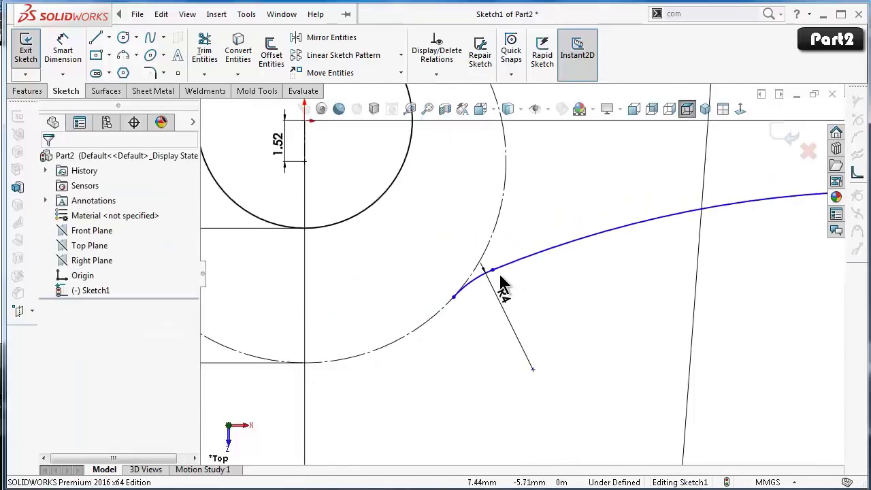
scroll(493, 278, down, 1)
click(484, 275)
click(466, 345)
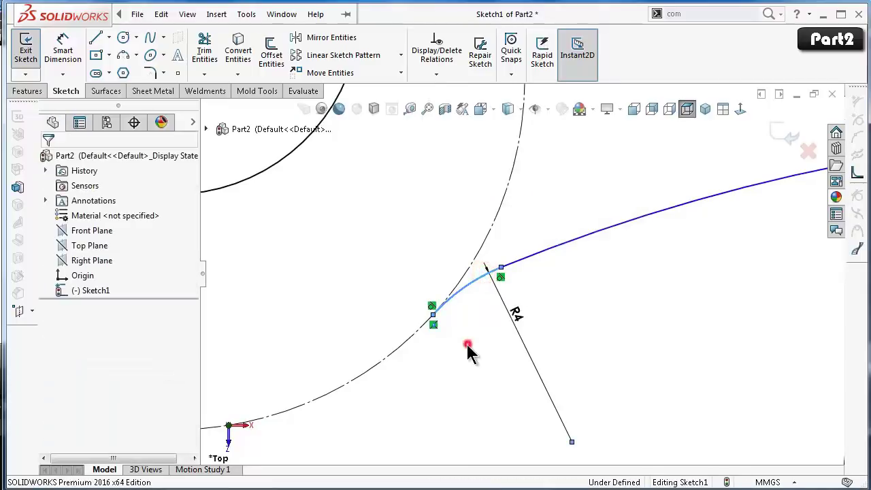
Add a Vertical relation between the upper and lower slot-end points.
scroll(549, 292, up, 2)
scroll(620, 238, up, 2)
scroll(620, 238, up, 3)
scroll(570, 238, down, 1)
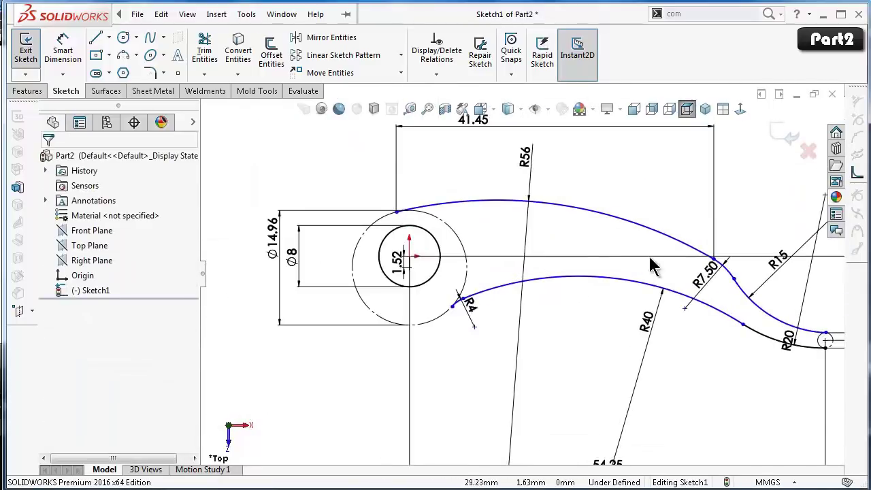
scroll(655, 266, down, 2)
scroll(661, 288, down, 1)
scroll(660, 289, down, 2)
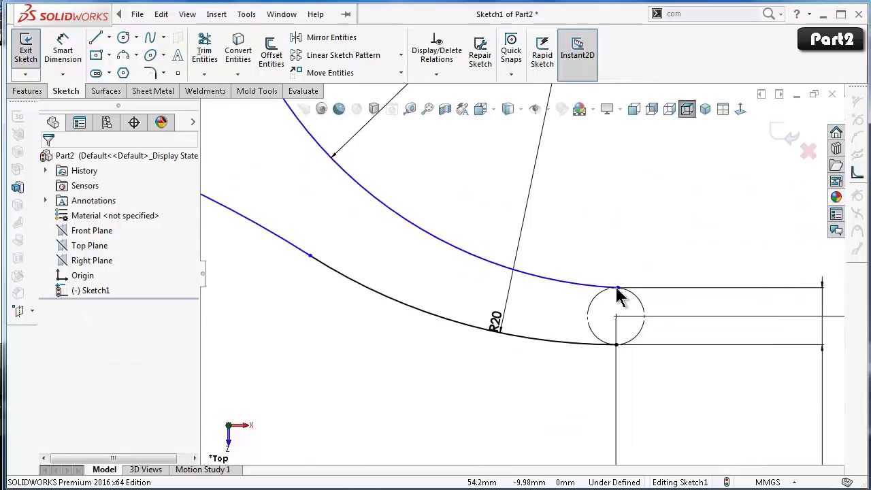
click(617, 288)
ctrl+click(616, 345)
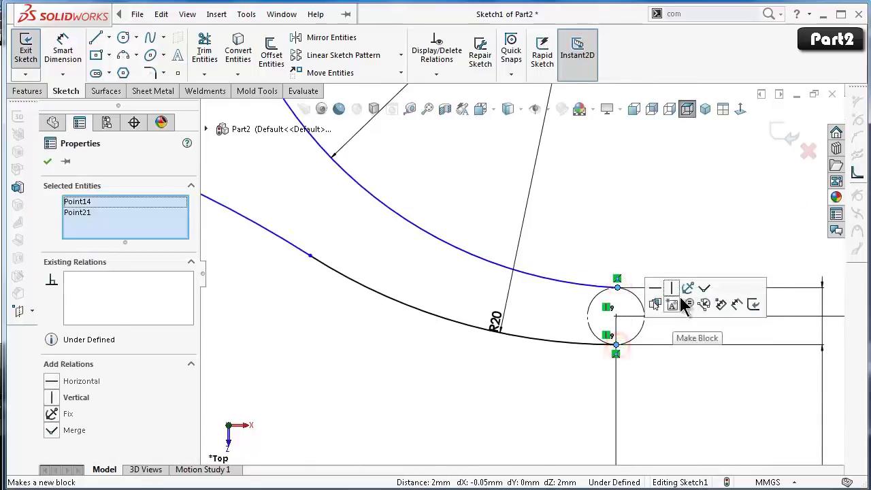
click(671, 287)
click(664, 210)
Slide the R4 arc's outer endpoint along the dashed Ø14.96 circle and check their relation.
scroll(455, 199, up, 1)
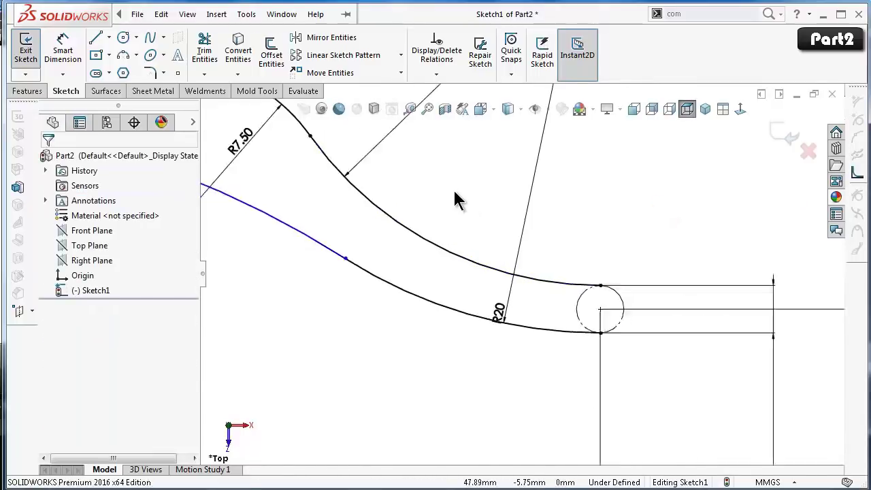
scroll(437, 170, up, 1)
scroll(408, 173, up, 2)
scroll(361, 181, up, 1)
scroll(340, 231, up, 1)
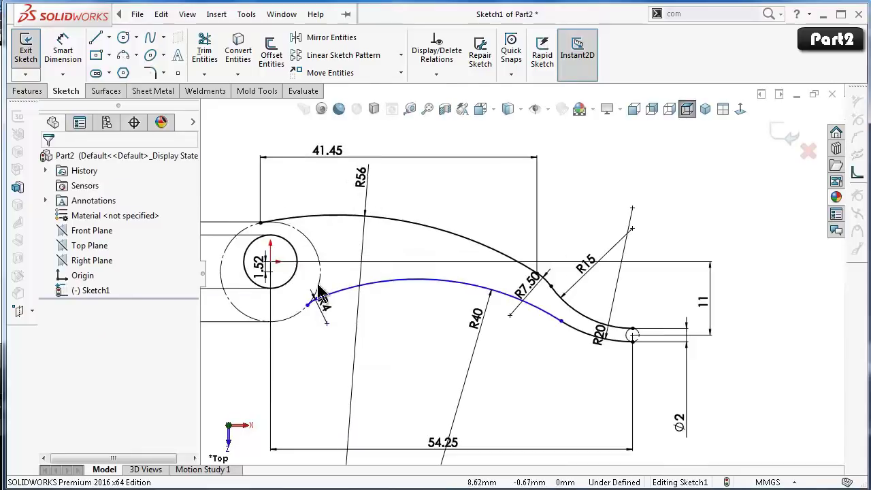
scroll(330, 279, down, 1)
scroll(379, 336, down, 1)
click(375, 339)
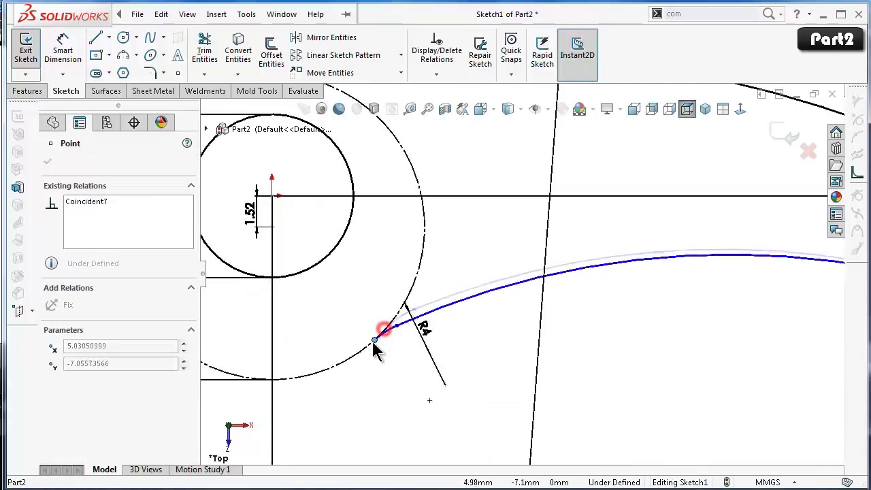
drag(374, 340, 390, 322)
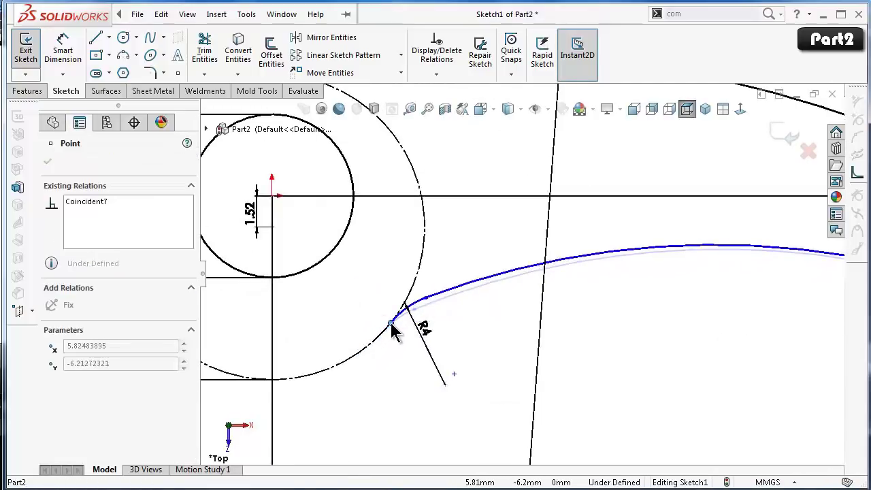
click(377, 375)
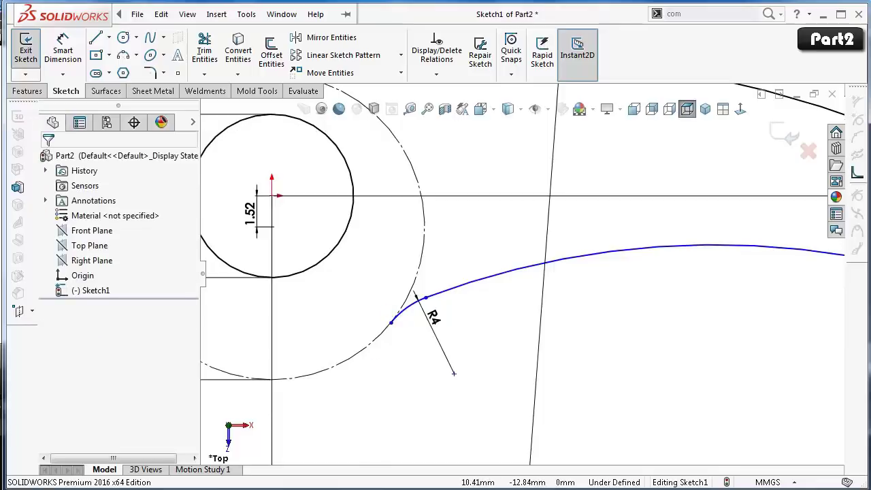
click(377, 342)
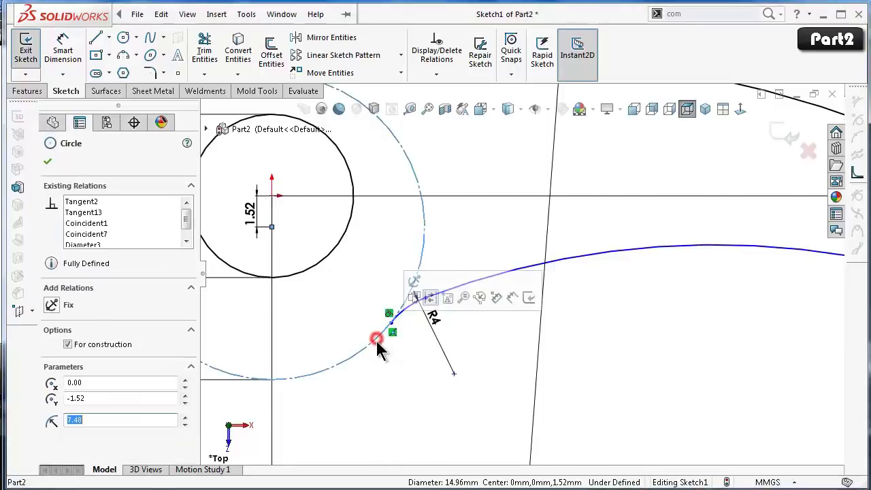
scroll(397, 344, down, 2)
ctrl+click(423, 292)
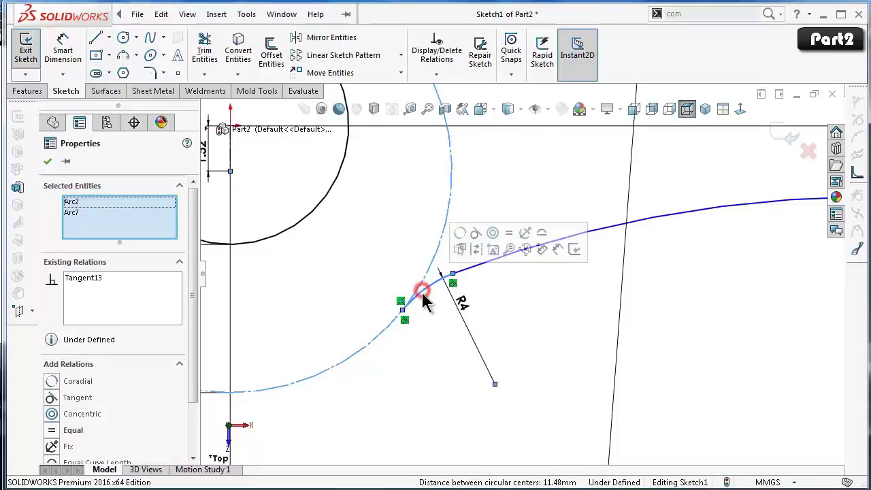
click(435, 362)
scroll(341, 332, up, 2)
scroll(398, 297, up, 2)
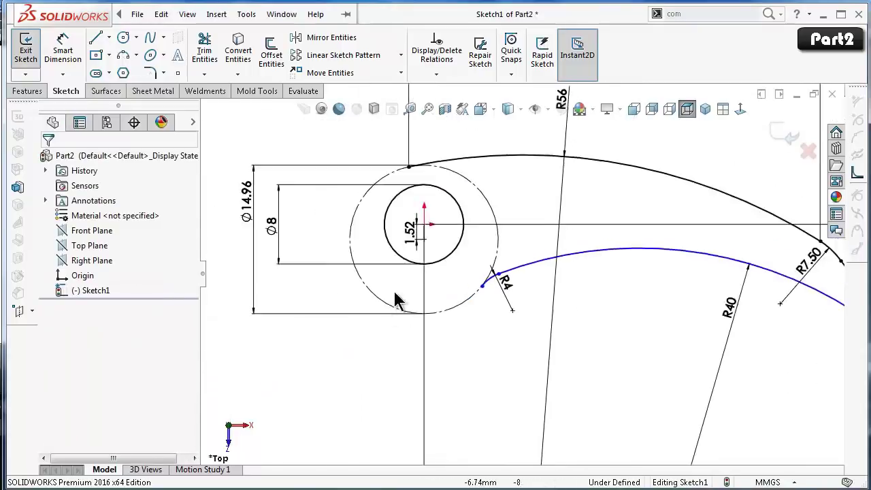
scroll(326, 170, down, 1)
Draw a three-point arc around the dashed circle's outside, from the upper profile to the R4 fillet's end.
click(122, 57)
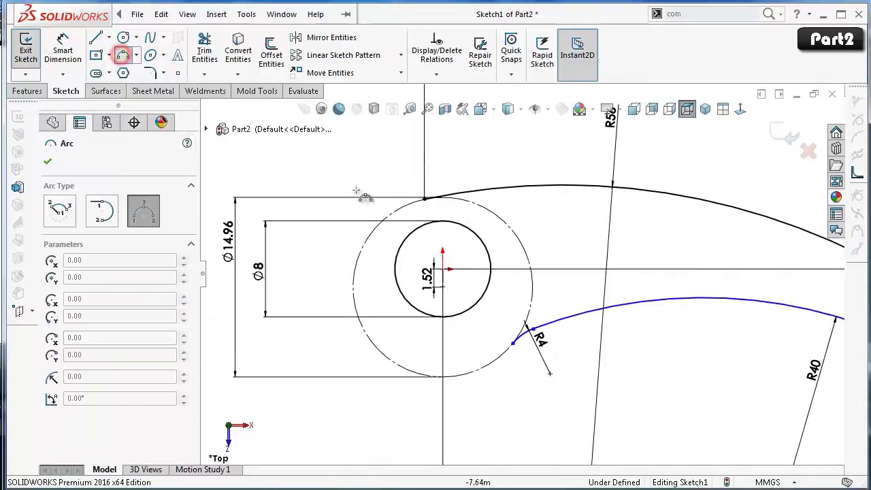
click(422, 199)
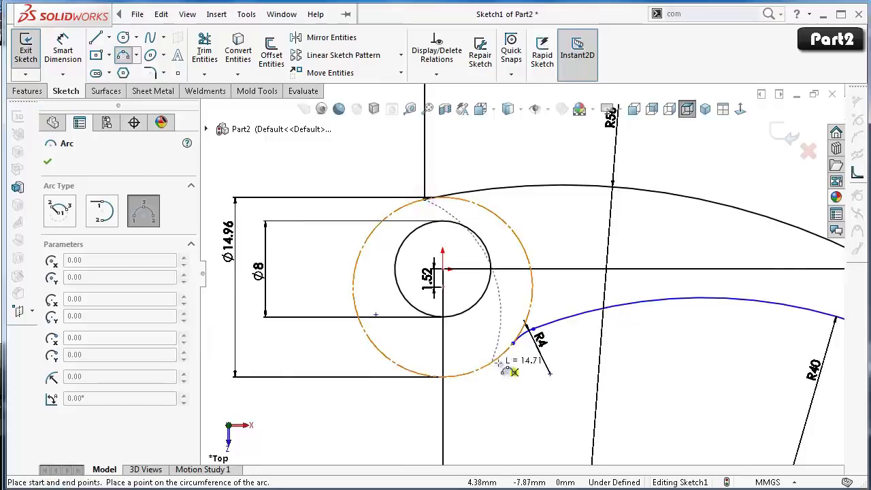
click(513, 345)
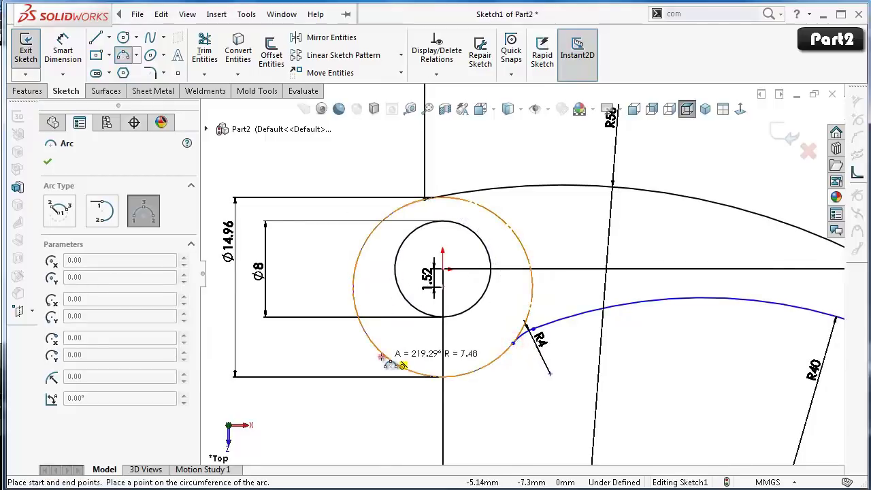
click(381, 355)
key(Escape)
scroll(524, 371, down, 2)
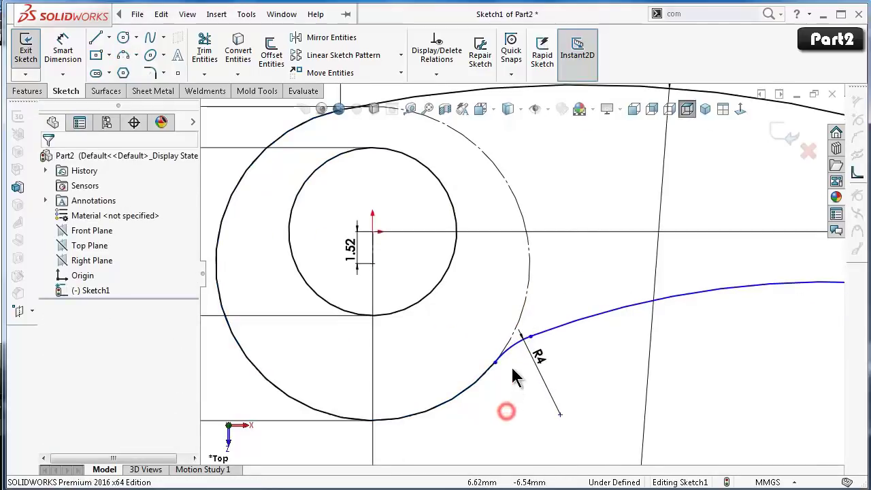
scroll(506, 405, down, 3)
Make the R4 fillet arc tangent to the new outer boss arc.
click(505, 320)
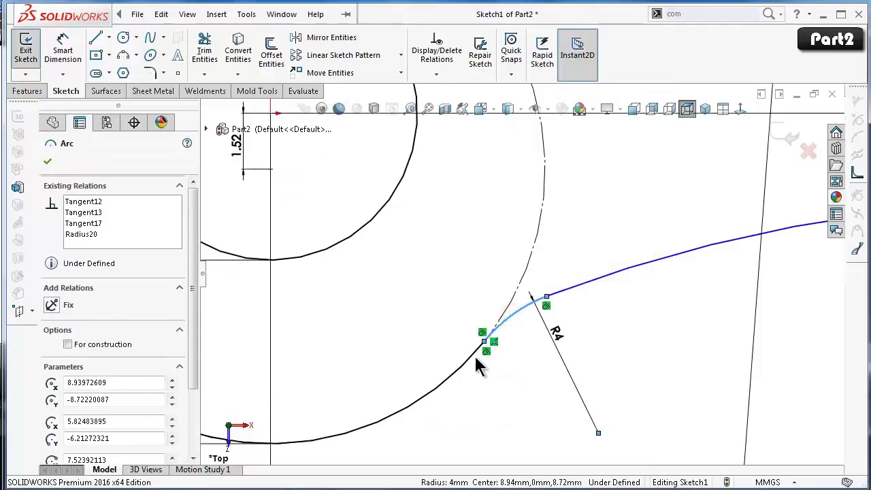
ctrl+click(470, 358)
click(524, 300)
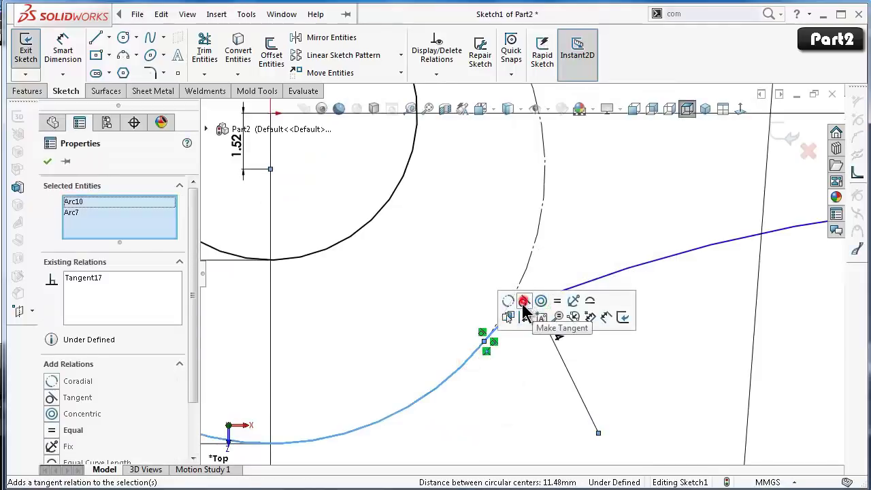
click(502, 389)
scroll(562, 308, up, 2)
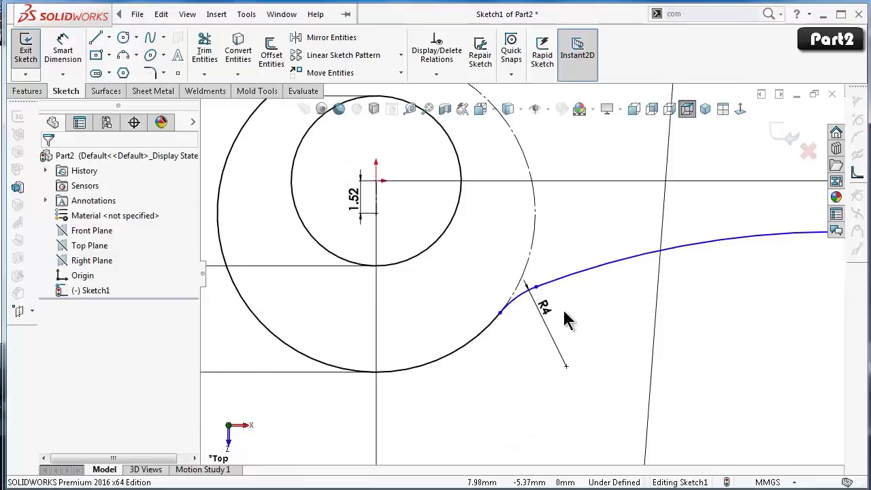
scroll(562, 308, up, 2)
scroll(598, 304, up, 2)
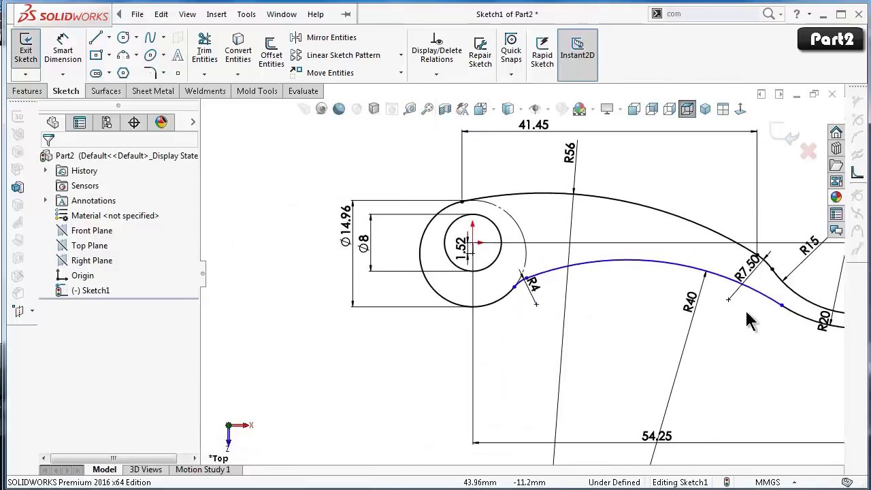
scroll(747, 309, up, 1)
scroll(747, 306, down, 2)
scroll(661, 238, down, 1)
scroll(656, 226, down, 1)
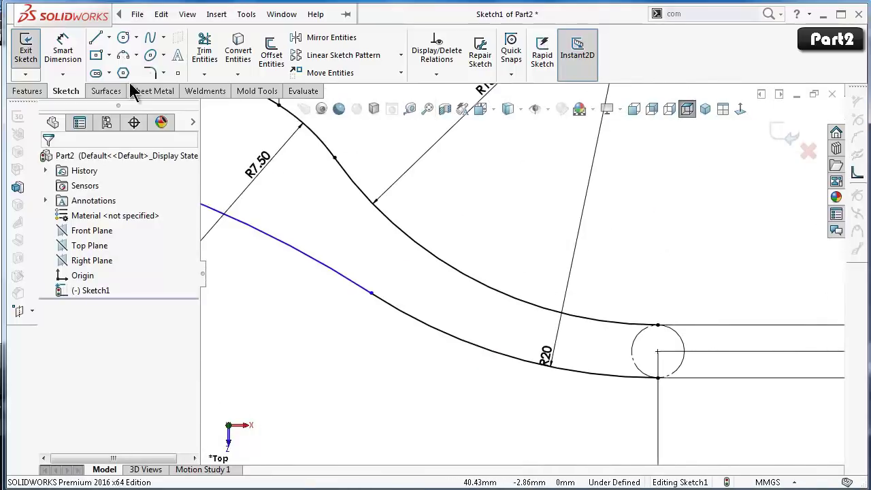
Draw a three-point arc from the small circle's top to bottom point around its right side.
click(123, 55)
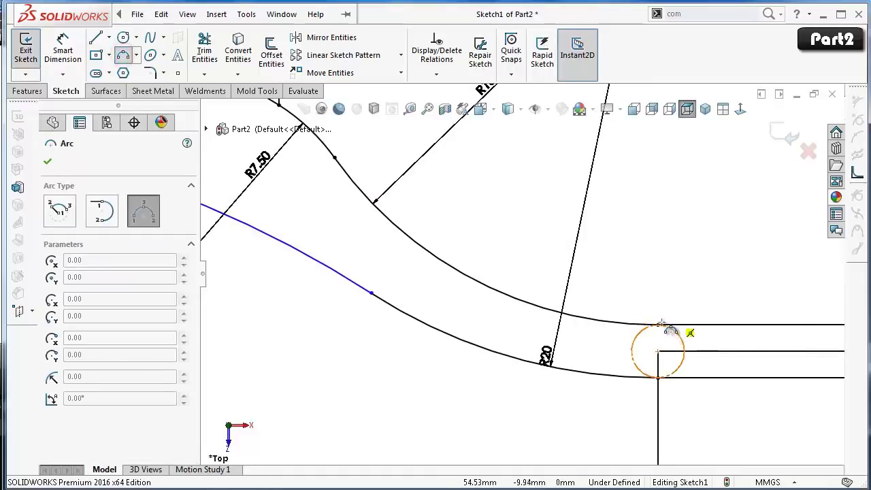
click(657, 324)
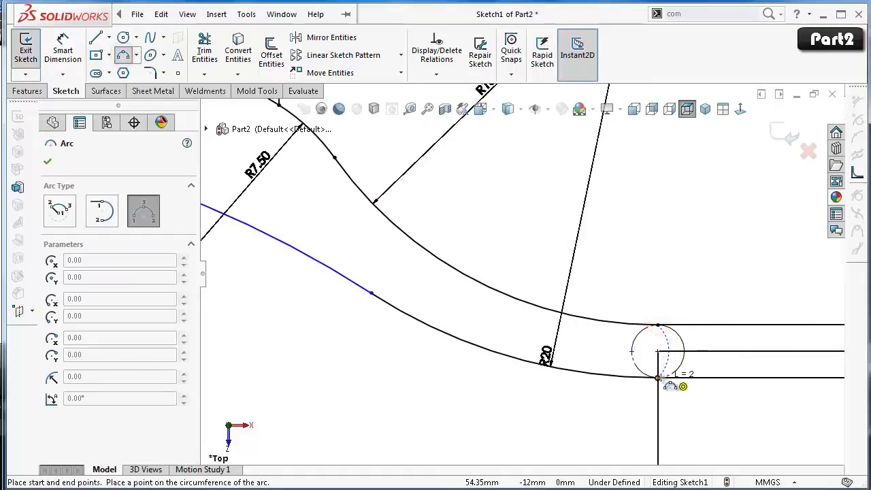
click(657, 378)
click(683, 351)
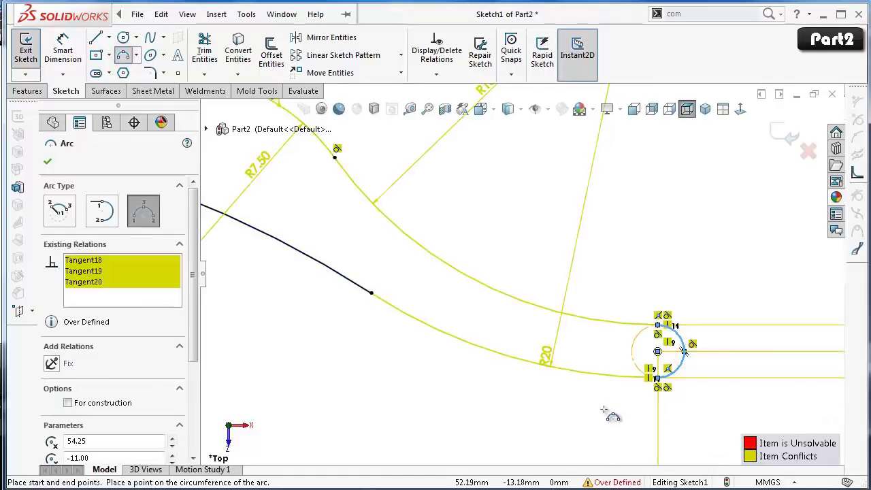
key(ctrl+z)
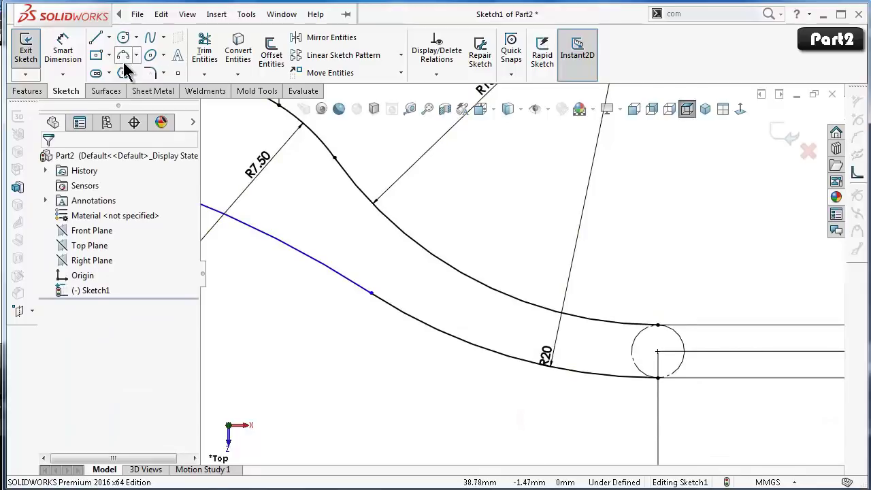
scroll(620, 272, down, 3)
scroll(620, 272, down, 2)
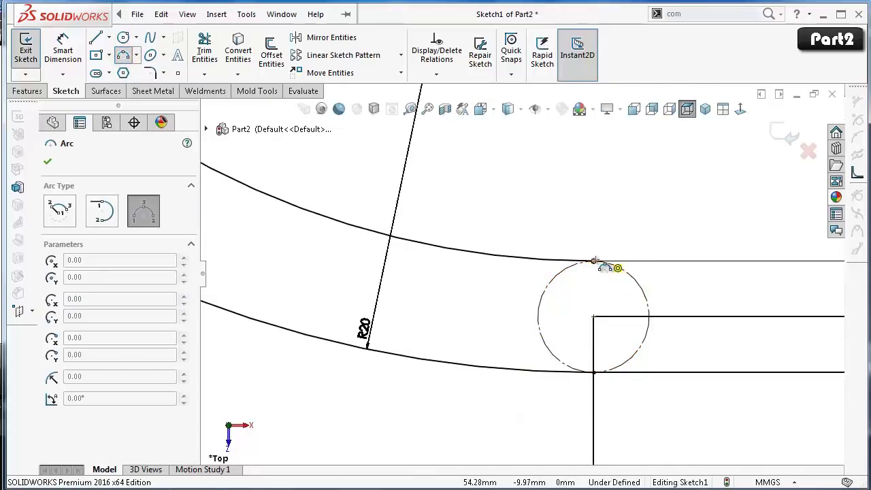
click(594, 260)
click(593, 372)
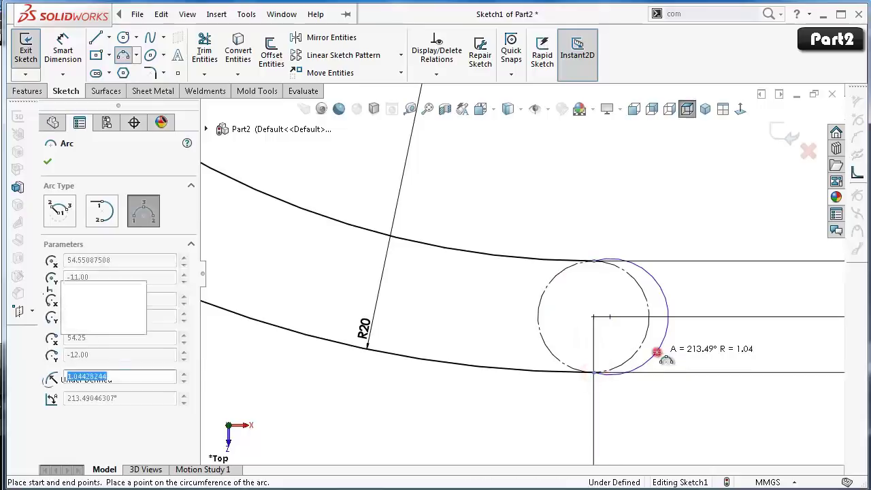
click(656, 352)
Make the new end arc coradial with the small Ø2 circle.
click(657, 350)
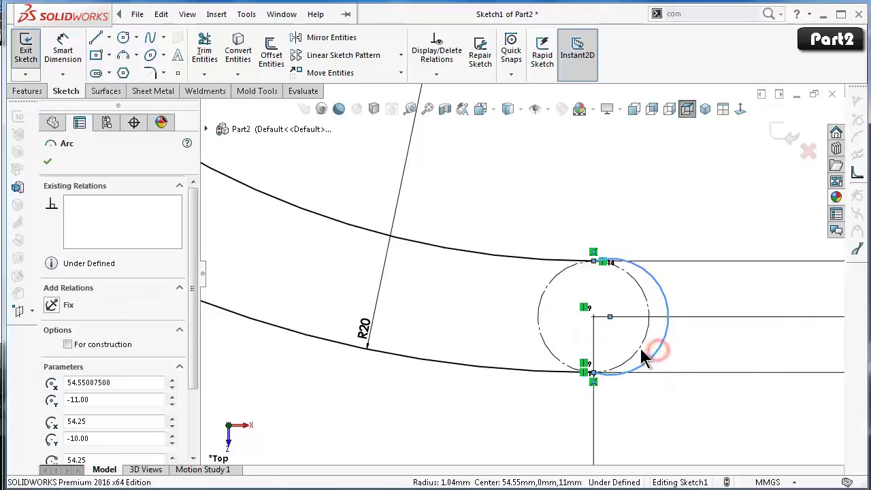
ctrl+click(633, 347)
click(672, 289)
click(670, 200)
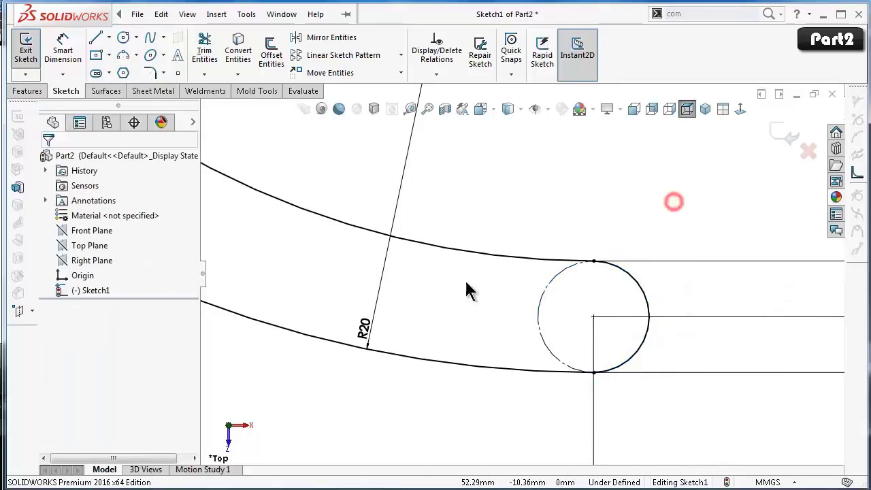
scroll(464, 279, up, 3)
scroll(445, 297, up, 2)
scroll(333, 238, up, 2)
scroll(332, 230, up, 2)
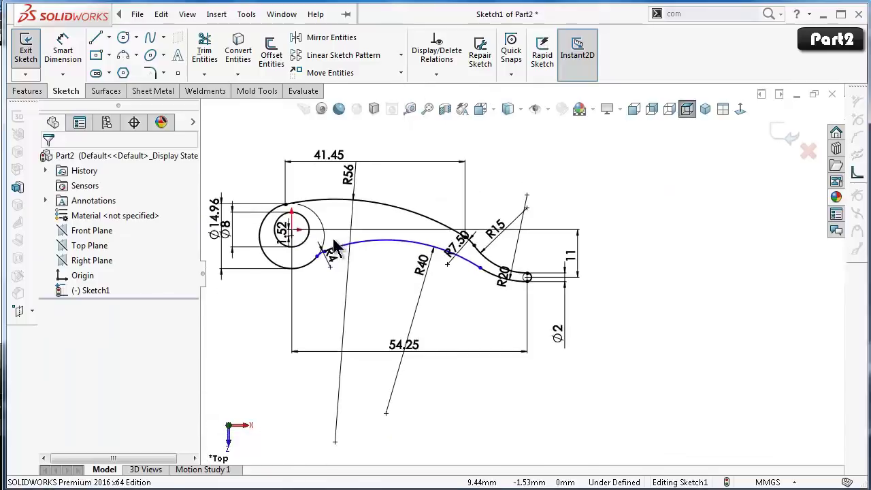
scroll(348, 253, down, 5)
Slide the R4 fillet's endpoint along the R40 arc and review both arcs' relations.
scroll(375, 291, down, 3)
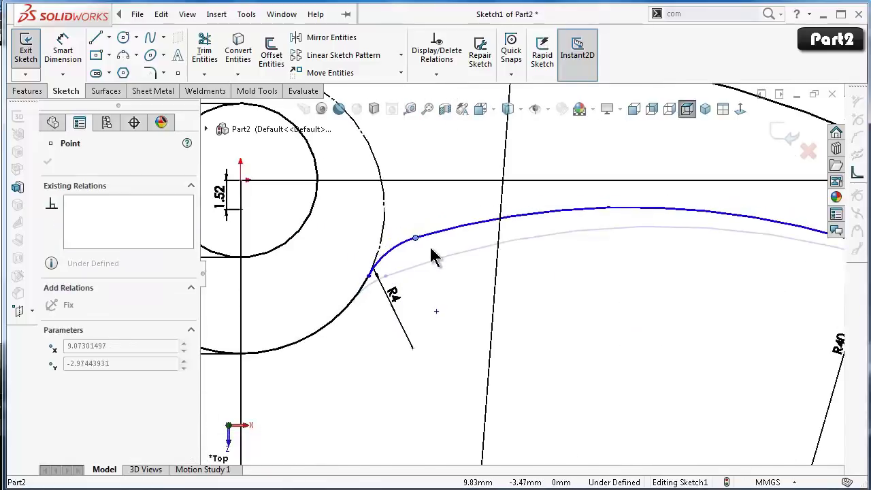
drag(386, 273, 439, 309)
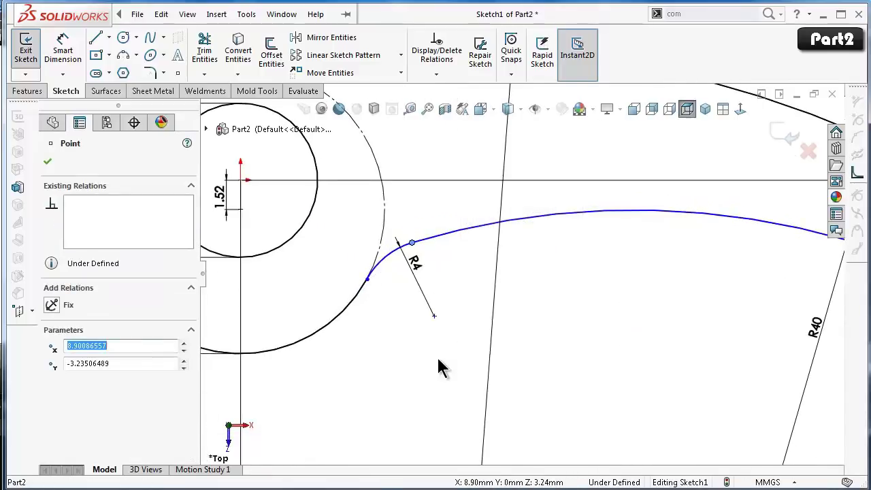
click(438, 359)
click(404, 245)
click(426, 243)
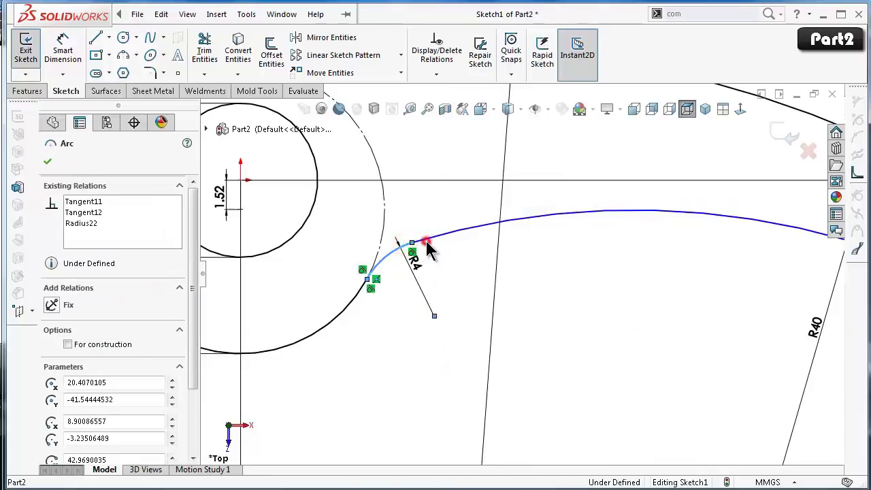
ctrl+click(408, 247)
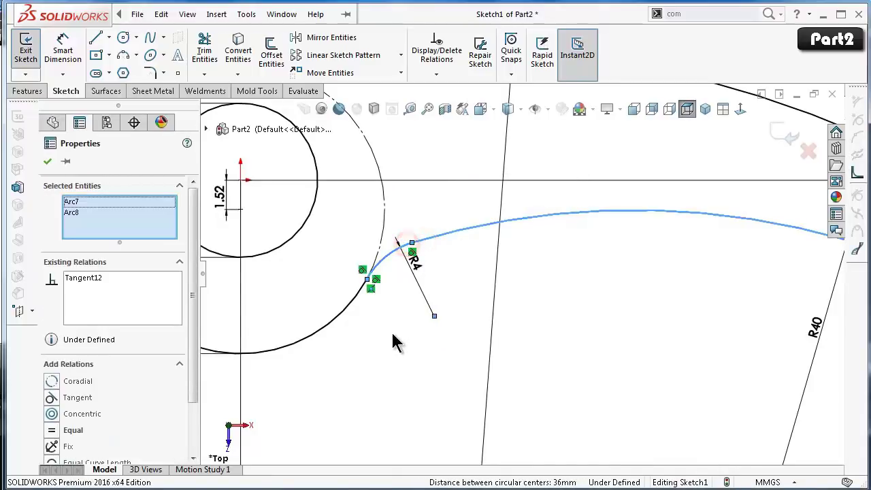
click(390, 336)
Check the R40 arc's relations and switch to the Centerline tool.
scroll(486, 306, up, 2)
scroll(748, 272, down, 3)
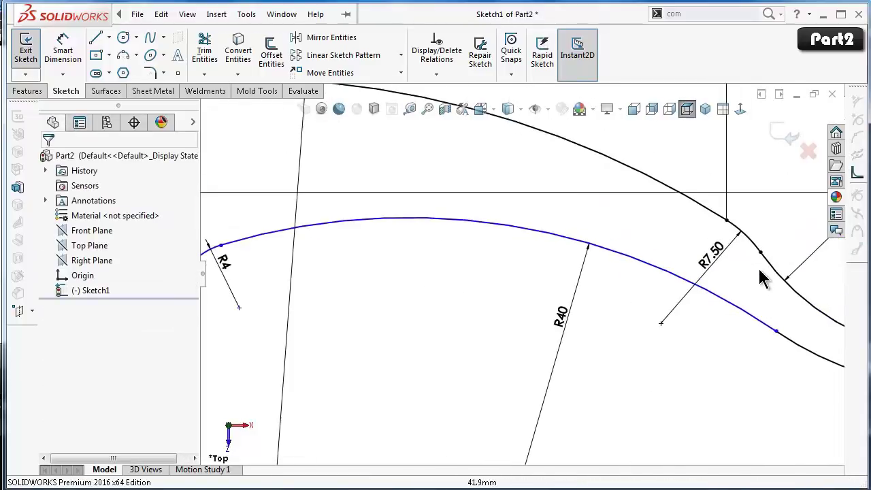
click(763, 325)
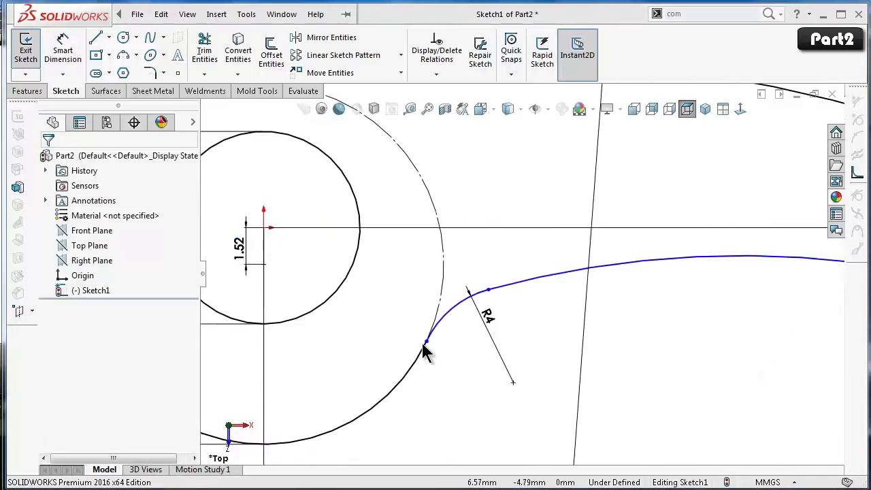
click(109, 38)
click(109, 71)
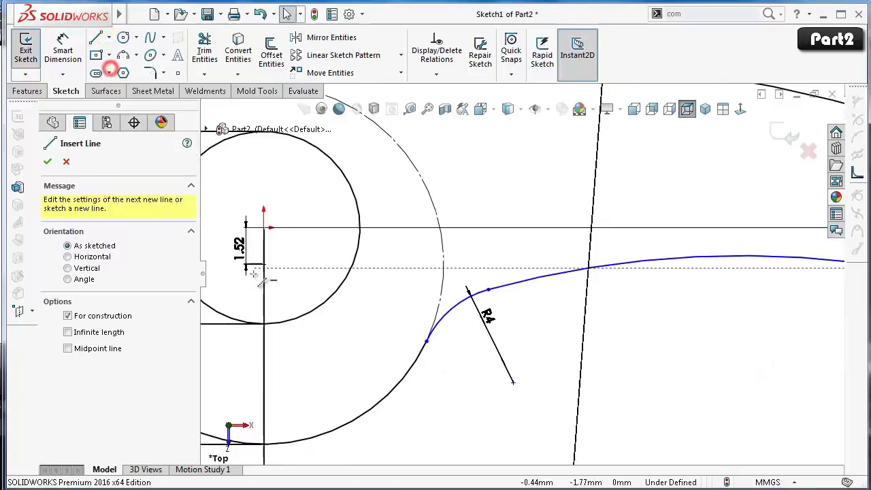
Draw a horizontal centerline from the Ø8 circle's bottom point to the R4 fillet's lower end.
click(264, 325)
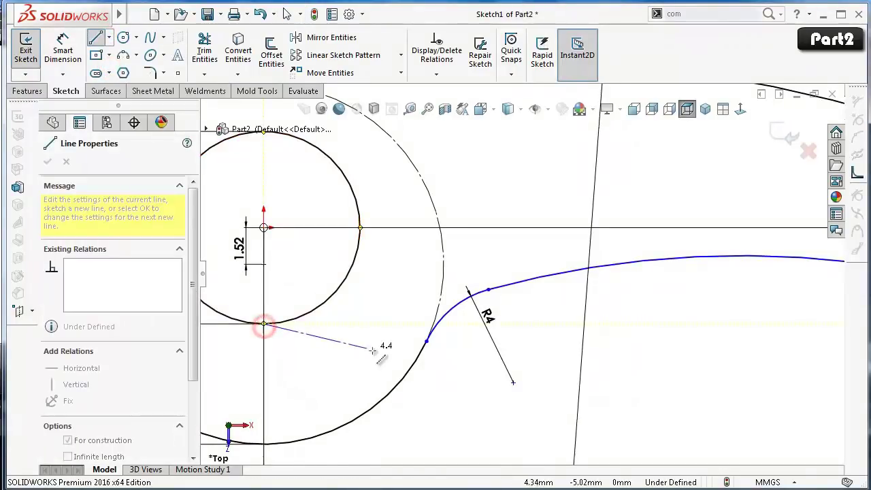
click(425, 340)
key(Escape)
click(398, 340)
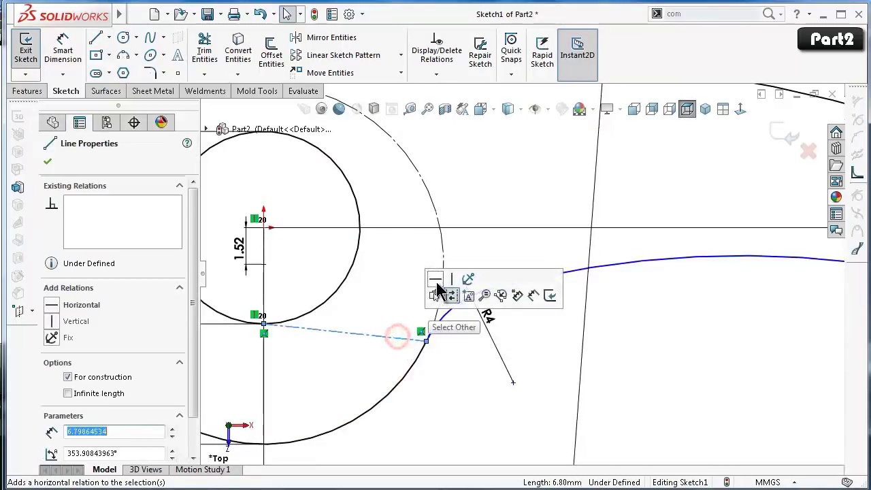
click(439, 289)
click(366, 282)
Inspect the top arc's properties and confirm the lever sketch is fully defined.
scroll(462, 280, up, 3)
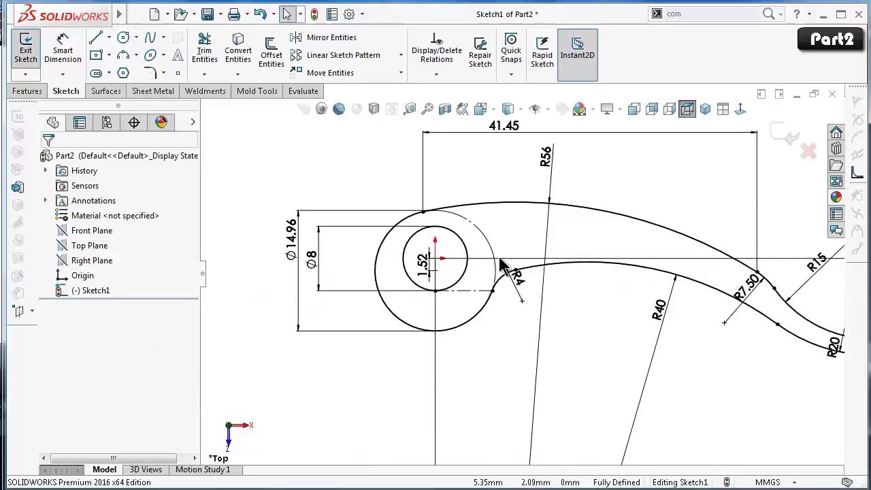
scroll(443, 197, down, 3)
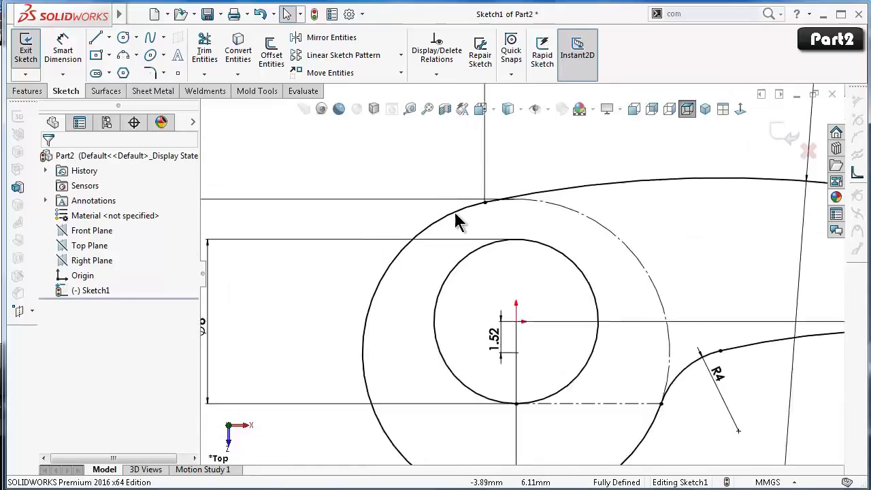
scroll(657, 310, up, 1)
scroll(656, 309, up, 2)
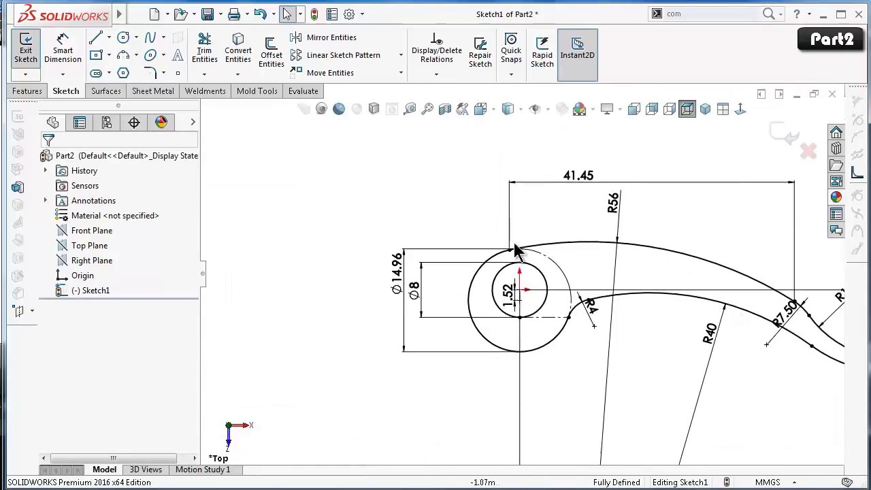
scroll(580, 248, down, 2)
scroll(542, 272, down, 2)
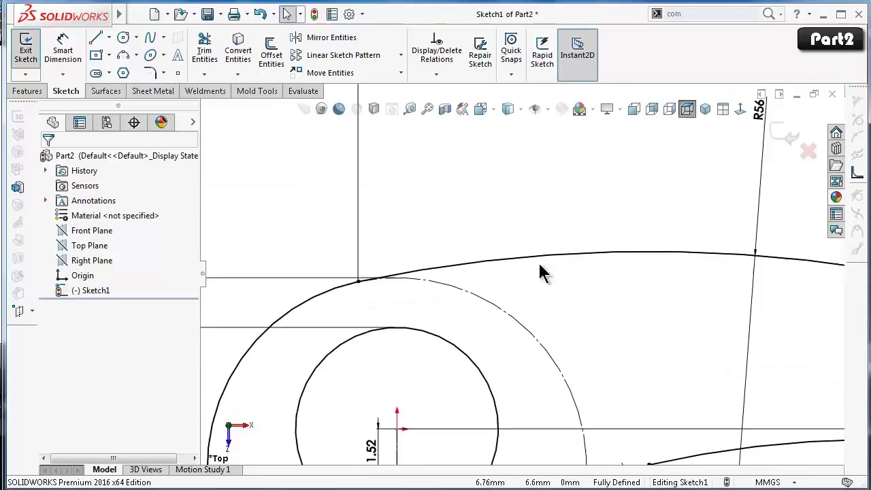
click(405, 279)
click(482, 202)
scroll(517, 244, up, 1)
scroll(563, 282, up, 1)
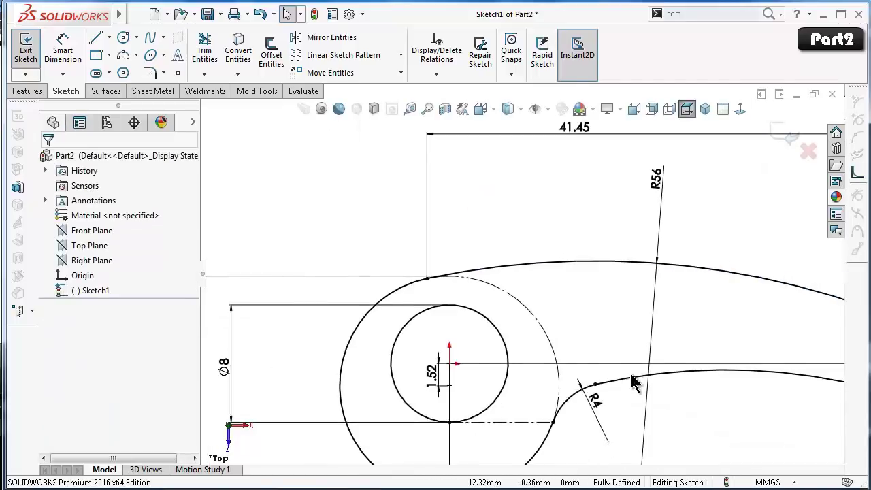
scroll(627, 378, up, 1)
scroll(625, 388, up, 1)
scroll(619, 388, down, 3)
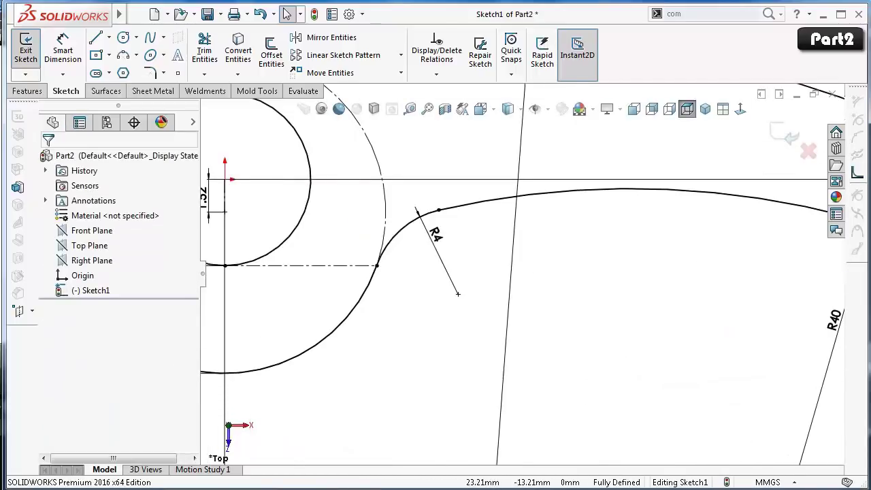
scroll(402, 443, up, 4)
scroll(312, 400, down, 1)
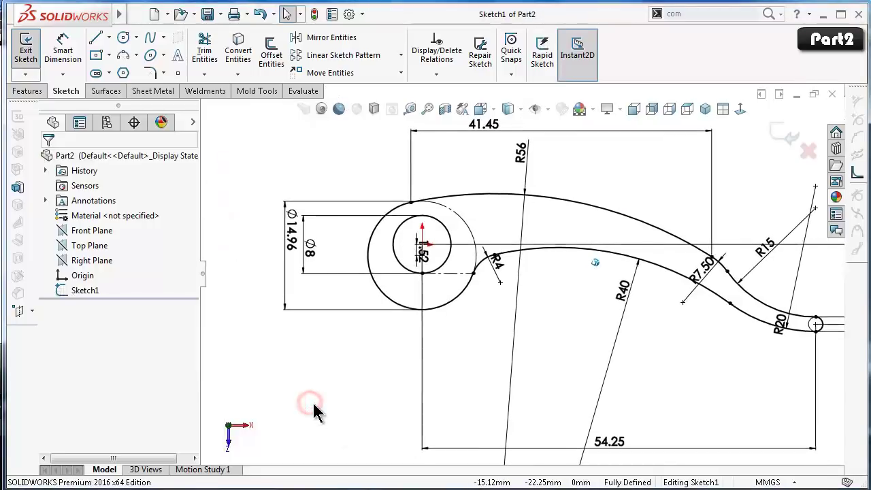
scroll(312, 400, down, 1)
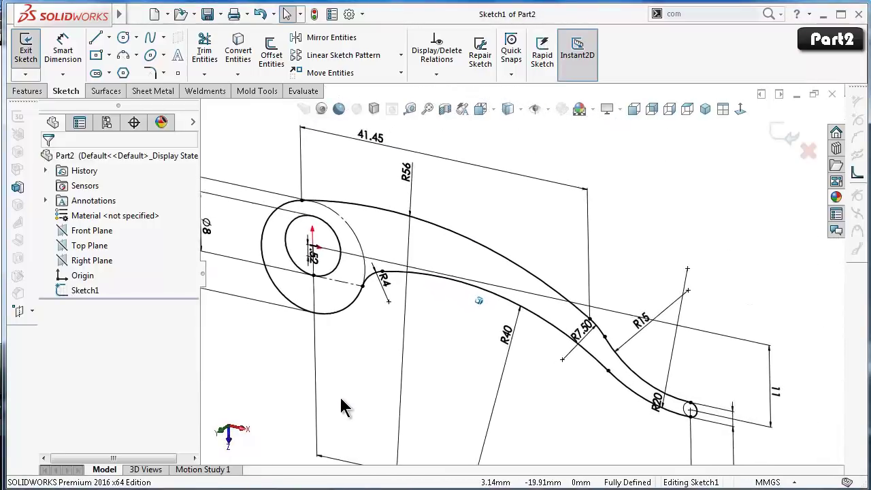
Extrude the lever sketch 14 mm with a Mid Plane end condition.
middle_drag(312, 401, 344, 404)
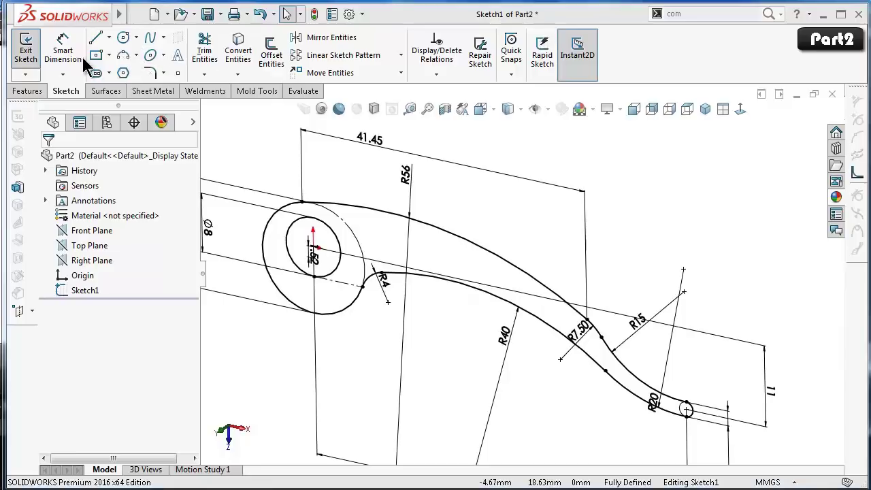
click(27, 92)
click(32, 54)
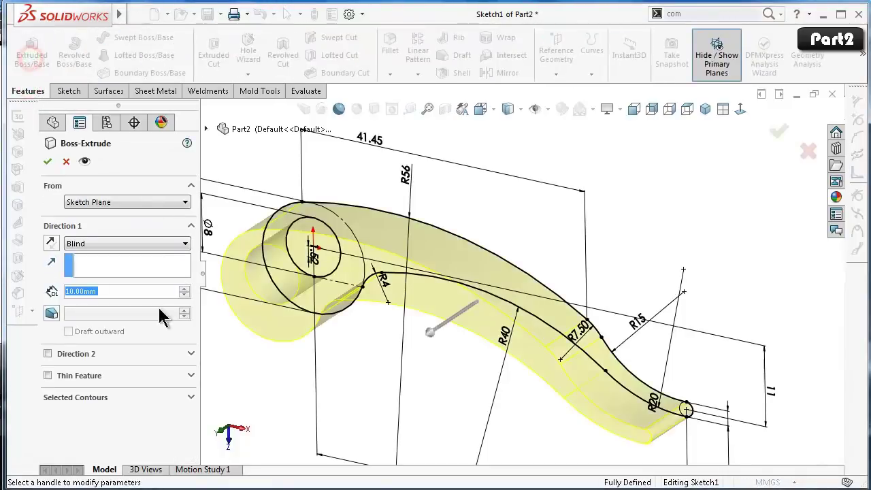
text(14)
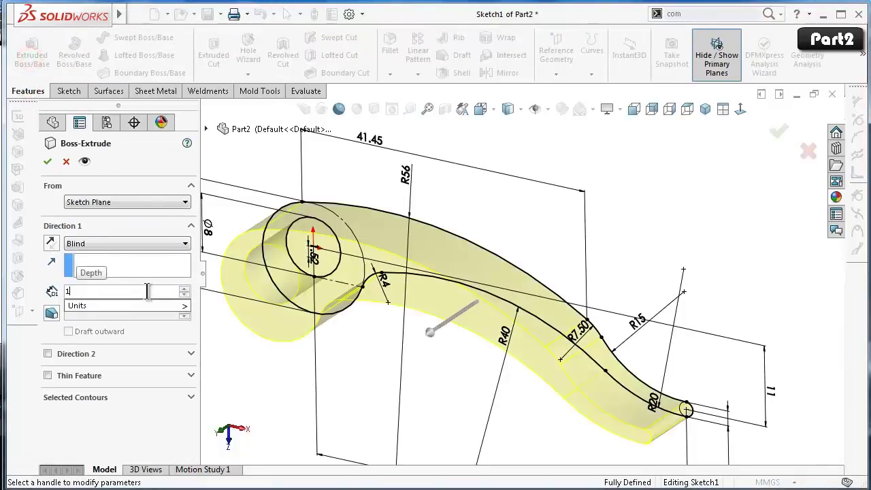
key(Return)
click(86, 242)
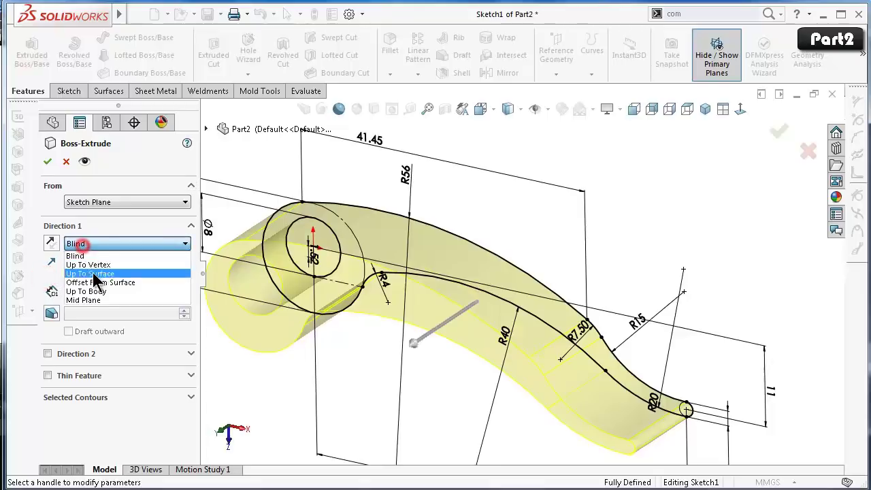
click(99, 297)
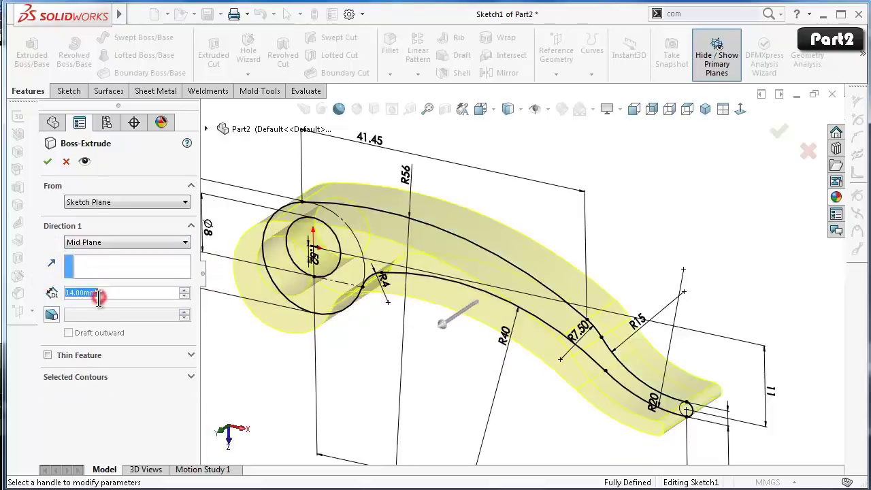
click(49, 162)
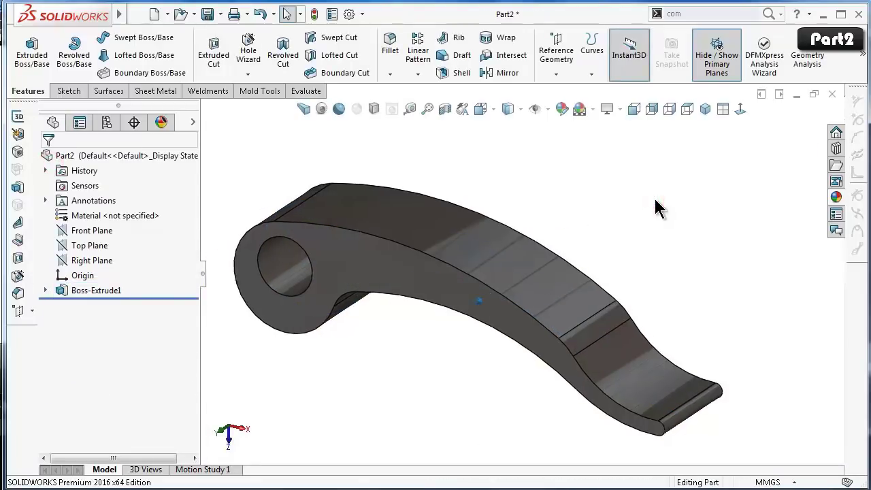
Rotate the new solid to inspect it and select the lever's flat side face.
key(Up)
key(Up)
key(Up)
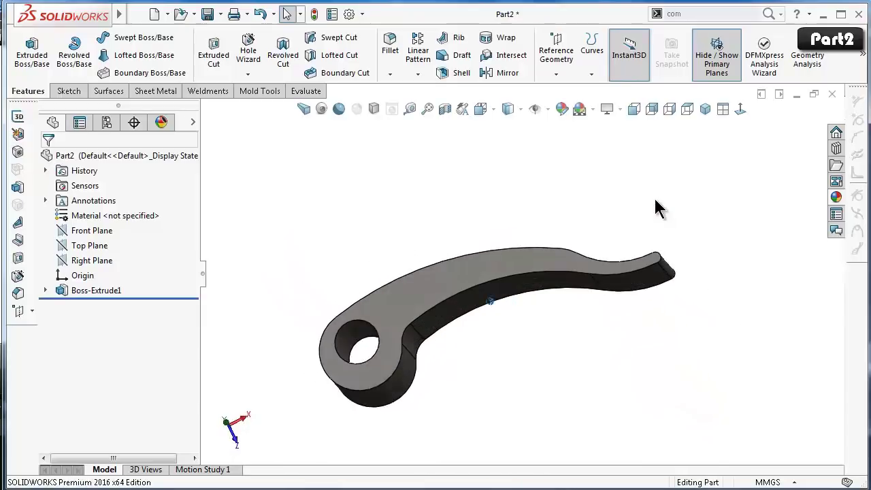
key(Up)
key(Up)
key(Up)
key(Up)
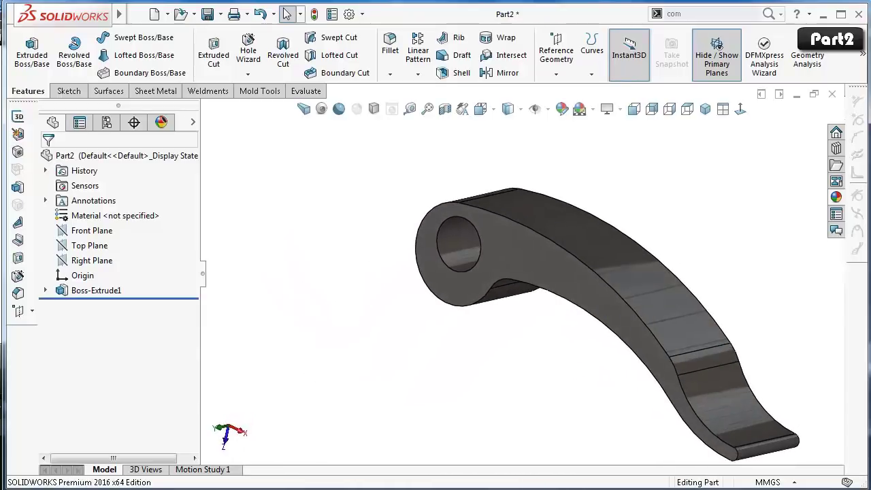
key(Up)
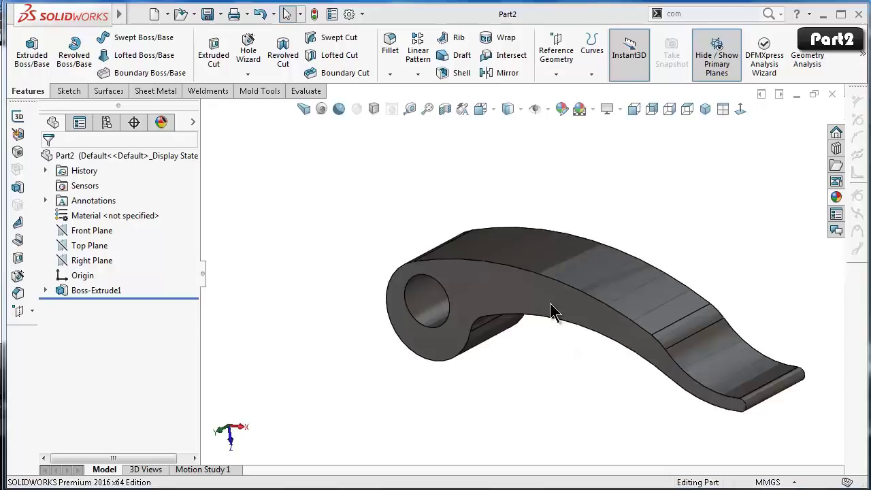
click(551, 309)
Sketch on the side face, view it Normal To, and offset its outline 1.75 mm inward.
click(615, 269)
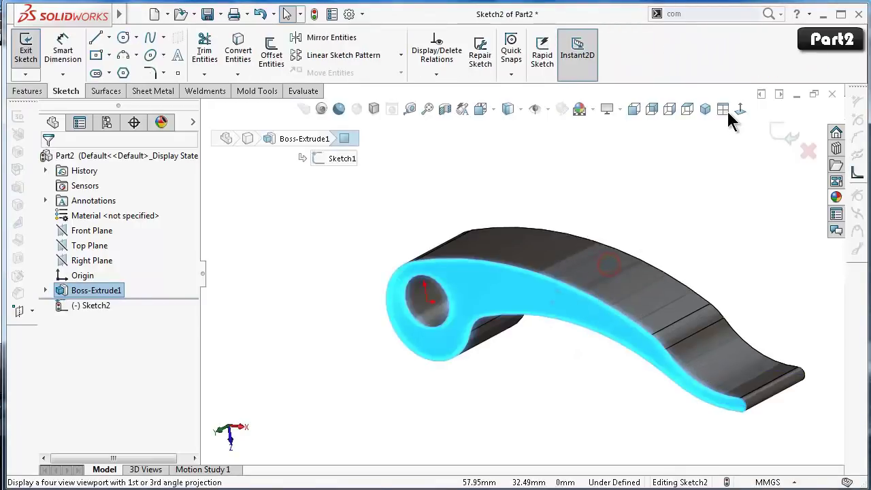
click(739, 109)
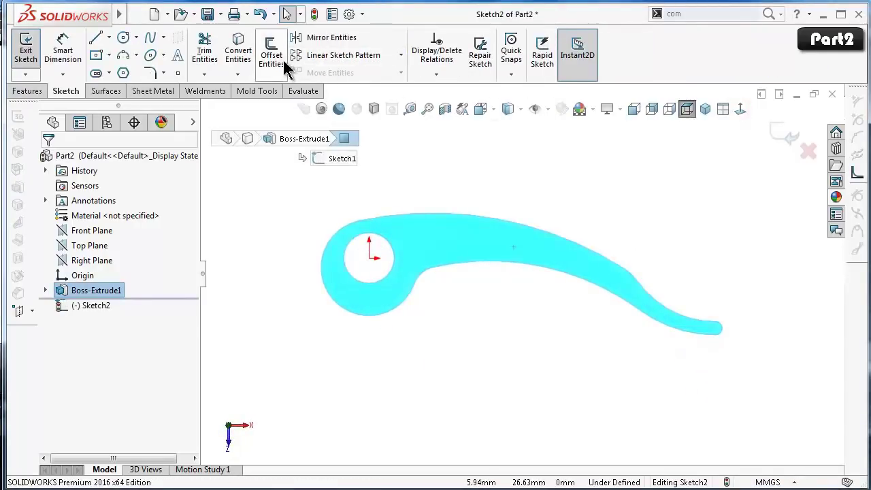
click(272, 60)
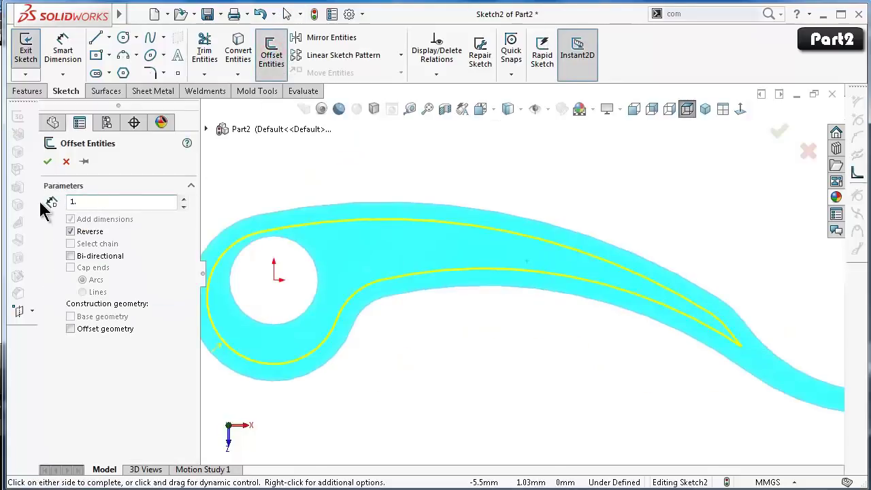
text(.75)
key(Return)
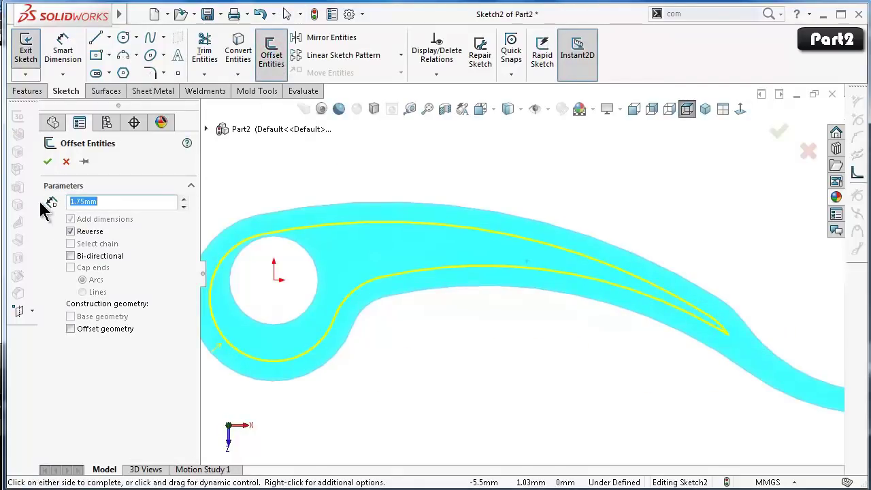
click(47, 163)
Draw a slanted line across the arm from the upper to the lower offset curve.
scroll(456, 223, down, 1)
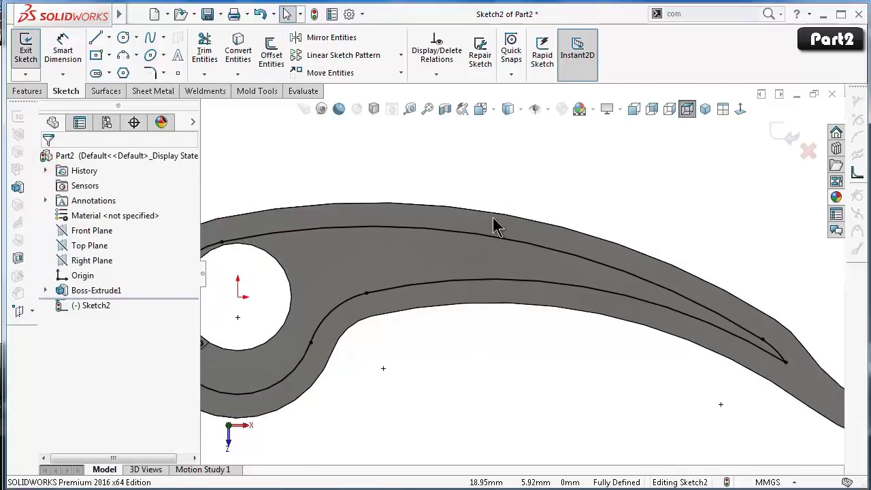
click(97, 42)
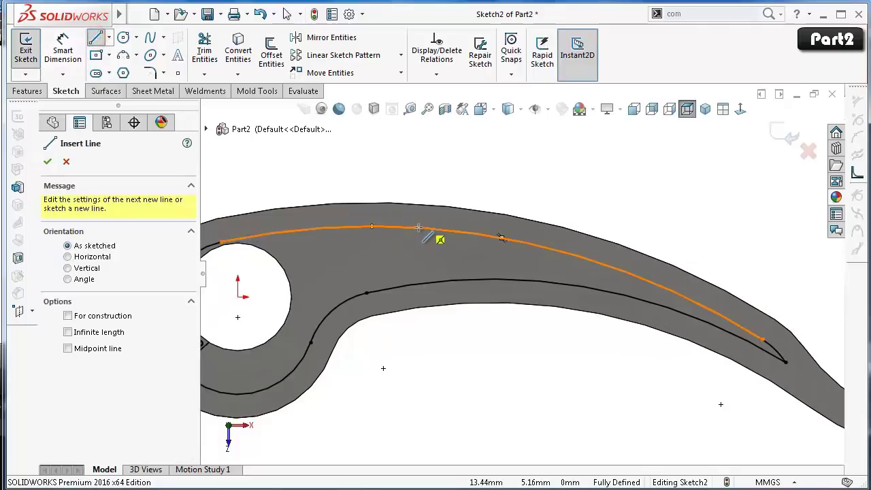
click(444, 232)
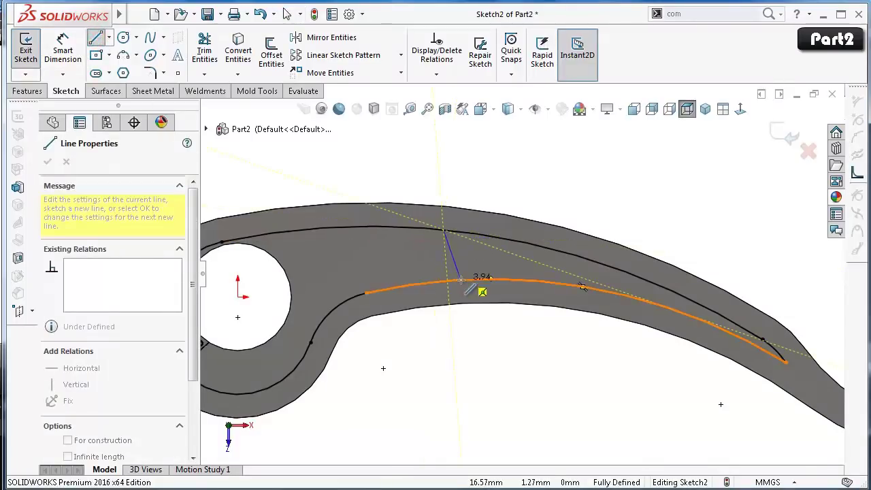
click(460, 279)
scroll(717, 264, up, 2)
key(Escape)
scroll(717, 264, up, 2)
Dimension the line's endpoints horizontally from the hole centre: 16.75 and 15.
right_drag(725, 268, 721, 194)
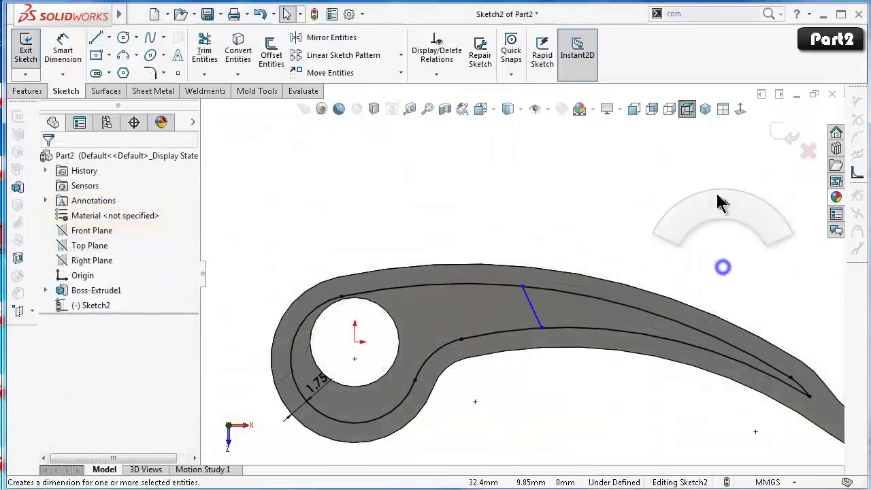
click(541, 328)
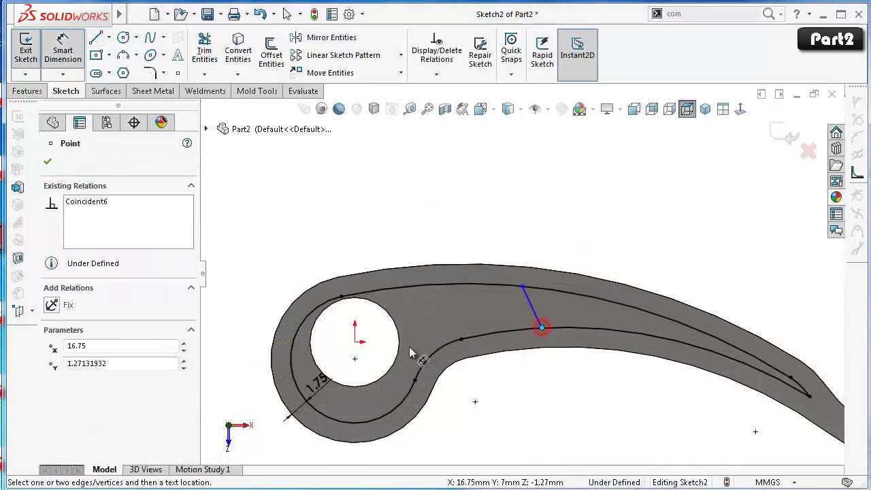
click(355, 343)
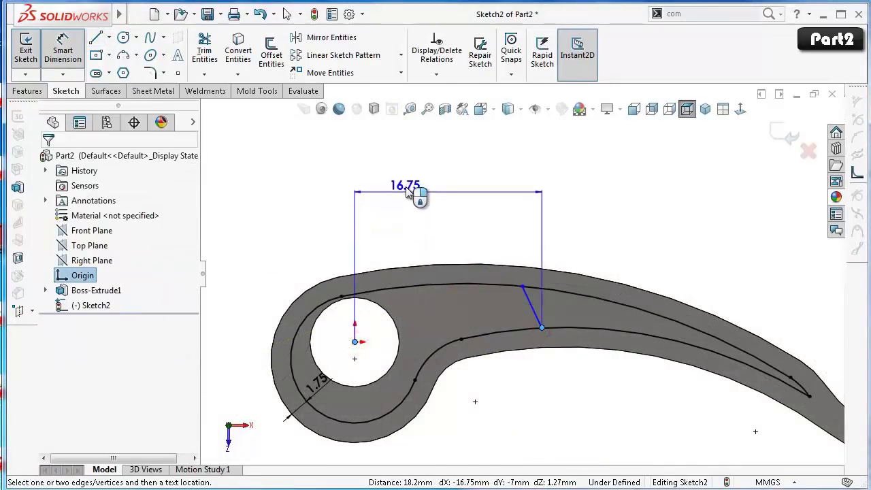
click(422, 187)
click(347, 181)
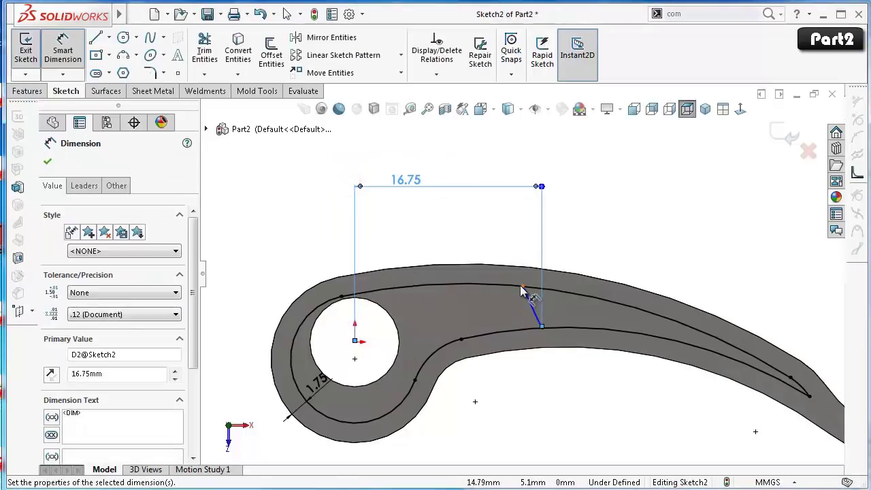
click(521, 285)
click(355, 342)
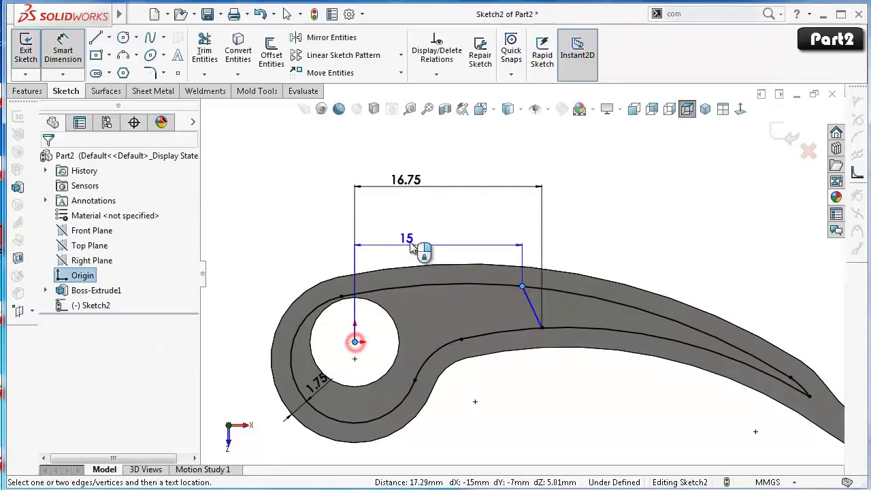
click(438, 239)
click(374, 235)
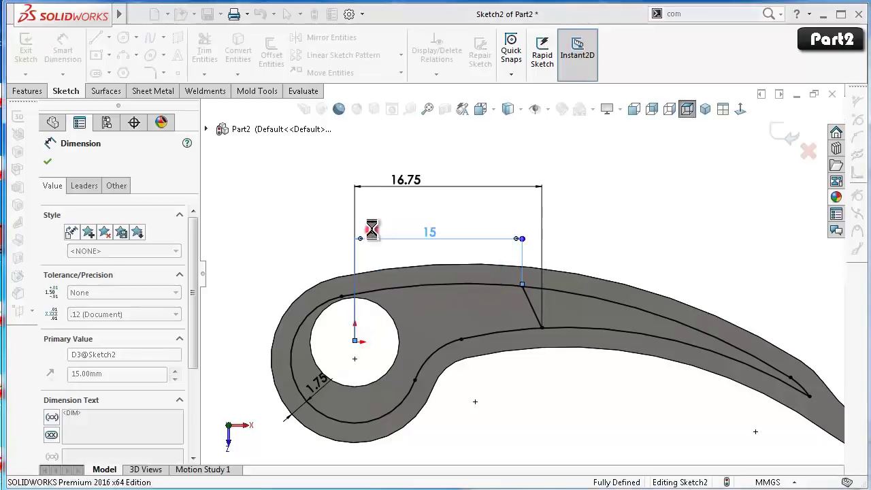
click(246, 197)
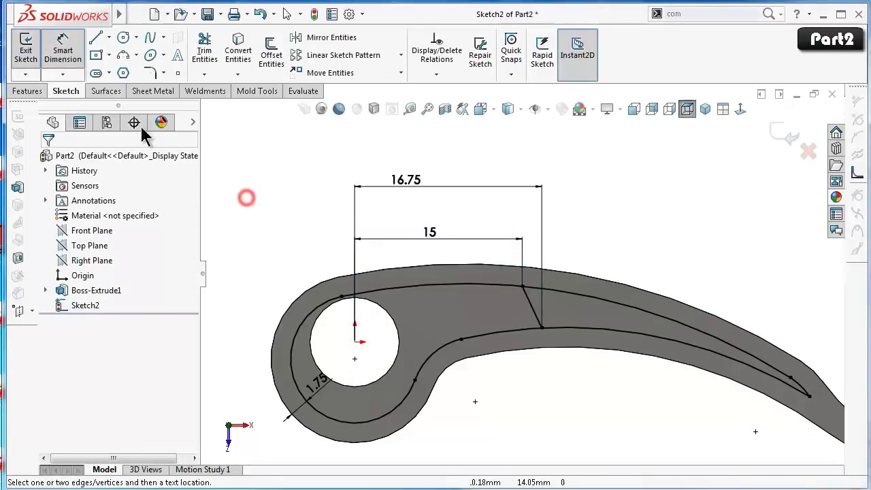
click(16, 91)
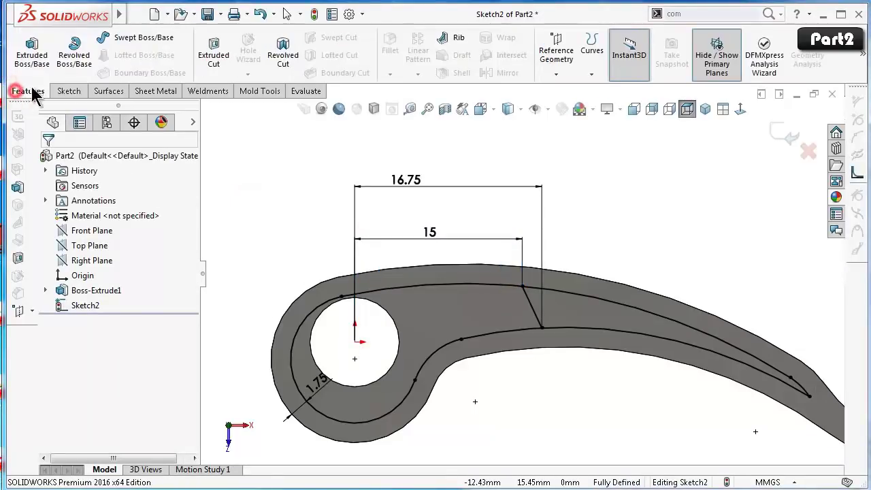
click(202, 55)
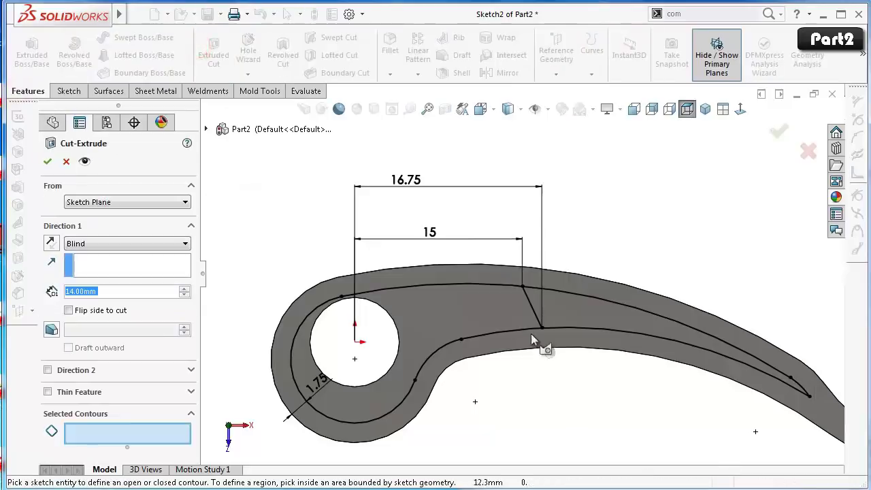
click(156, 431)
click(595, 314)
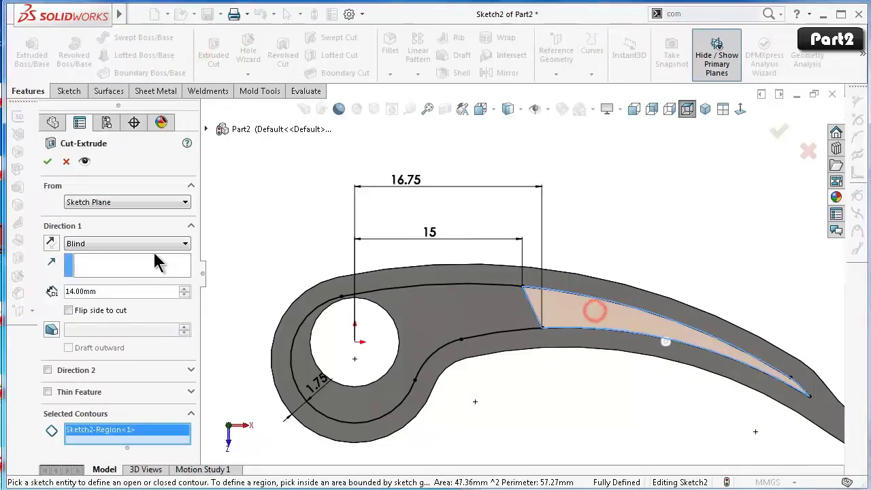
click(99, 243)
click(107, 265)
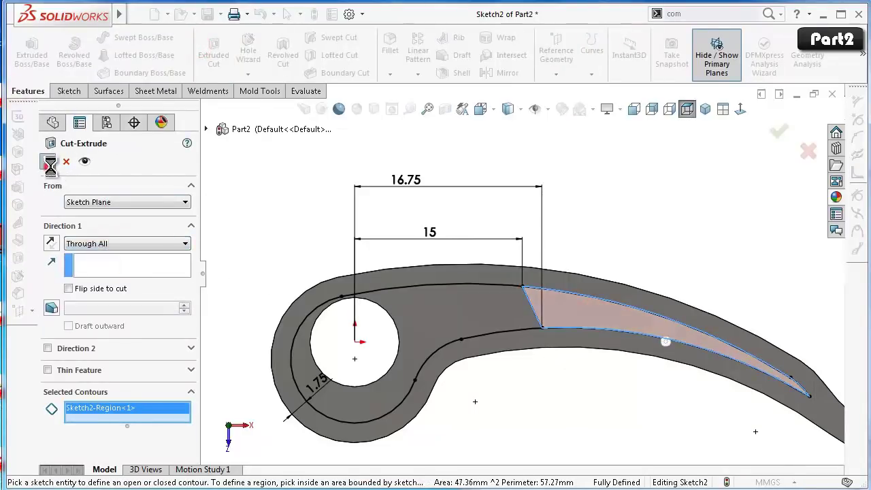
click(718, 204)
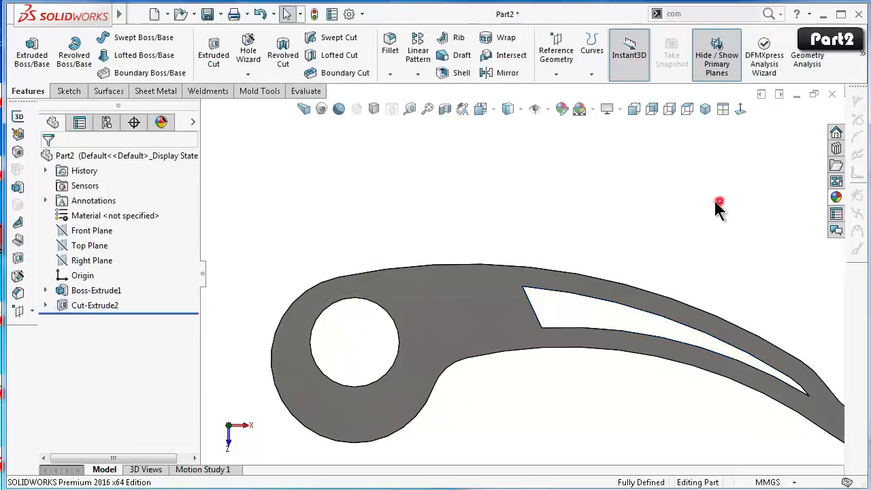
mouse_move(718, 205)
middle_down()
mouse_move(772, 350)
mouse_move(361, 133)
middle_up()
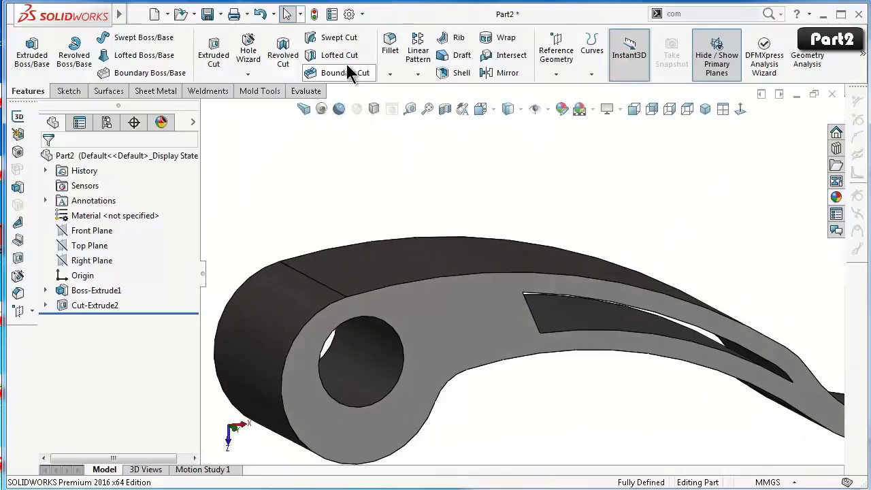
Start a 1 mm fillet and pick the first edge at the pocket's pointed tip.
click(393, 47)
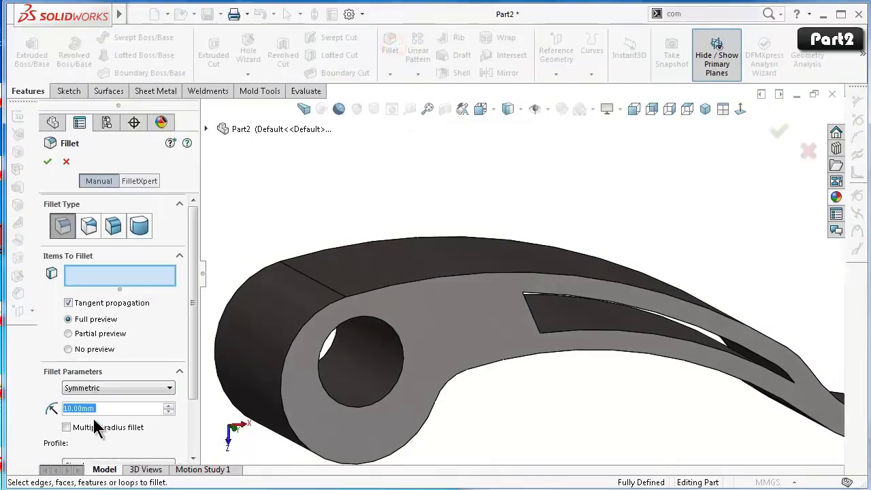
text(1)
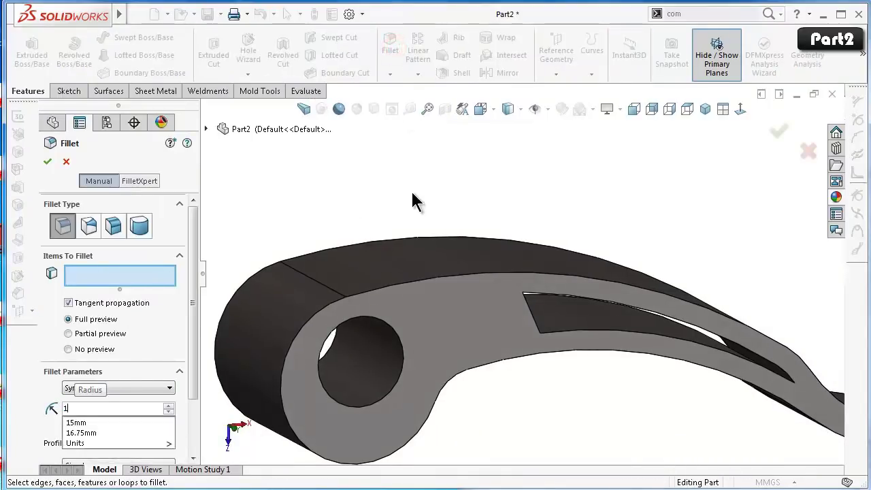
middle_drag(412, 190, 564, 327)
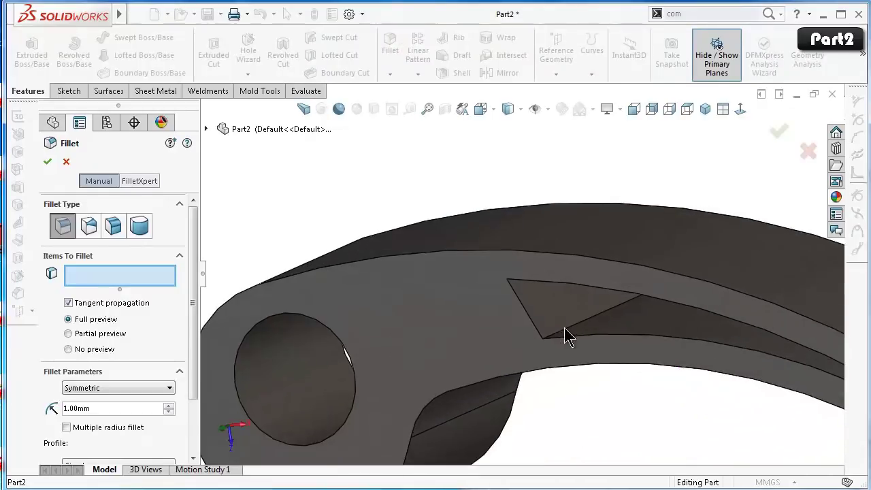
scroll(563, 327, down, 2)
scroll(573, 329, down, 2)
scroll(575, 307, down, 2)
scroll(544, 317, down, 2)
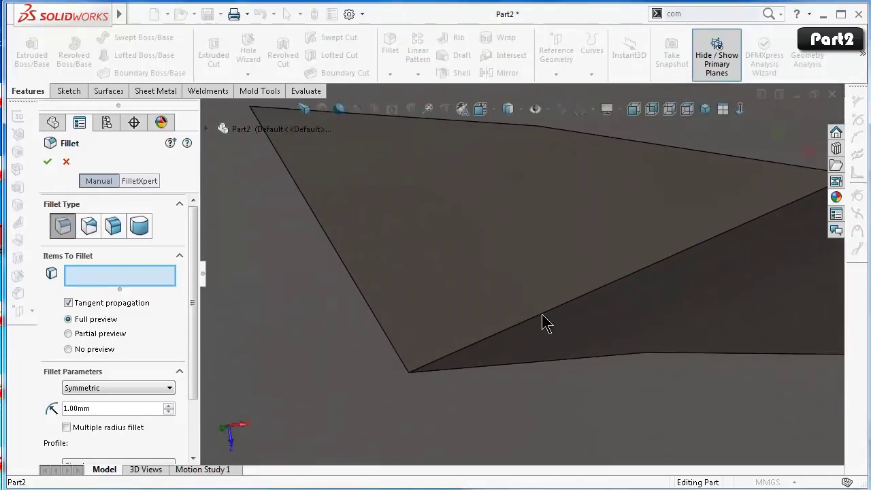
click(542, 315)
mouse_move(497, 305)
middle_down()
mouse_move(519, 350)
mouse_move(510, 224)
middle_up()
scroll(502, 243, down, 2)
scroll(490, 254, down, 2)
click(488, 247)
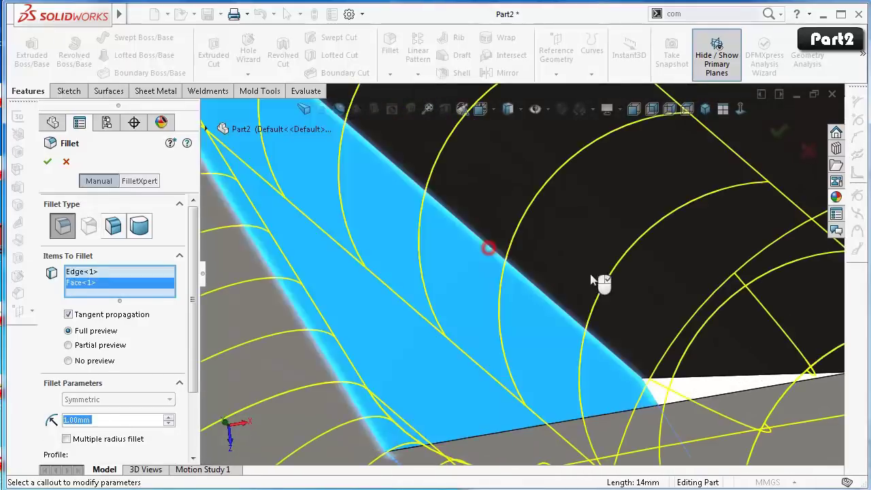
scroll(602, 300, up, 3)
scroll(544, 306, up, 2)
middle_drag(530, 307, 544, 345)
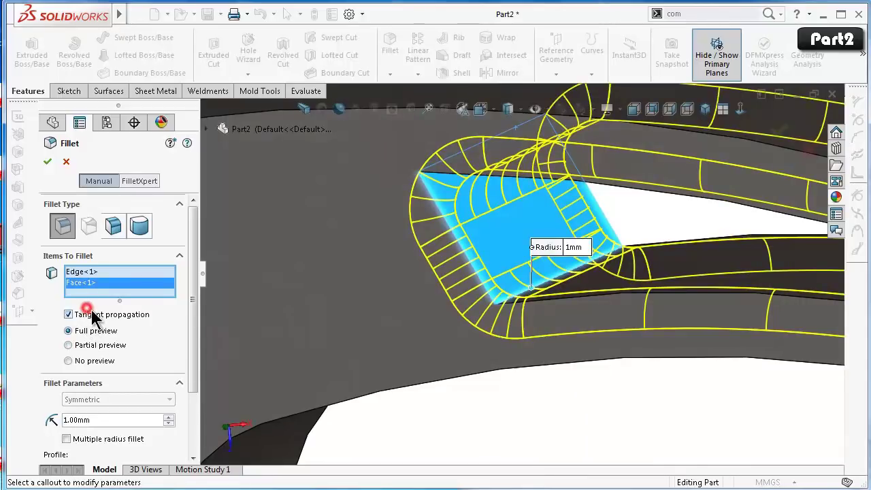
Turn off tangent propagation, remove the stray face, and add the second tip edge.
click(68, 315)
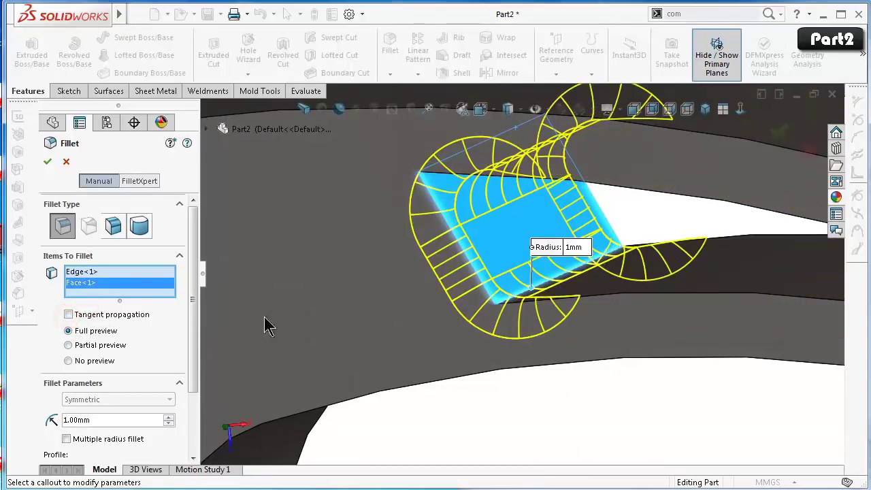
right_click(128, 289)
click(151, 307)
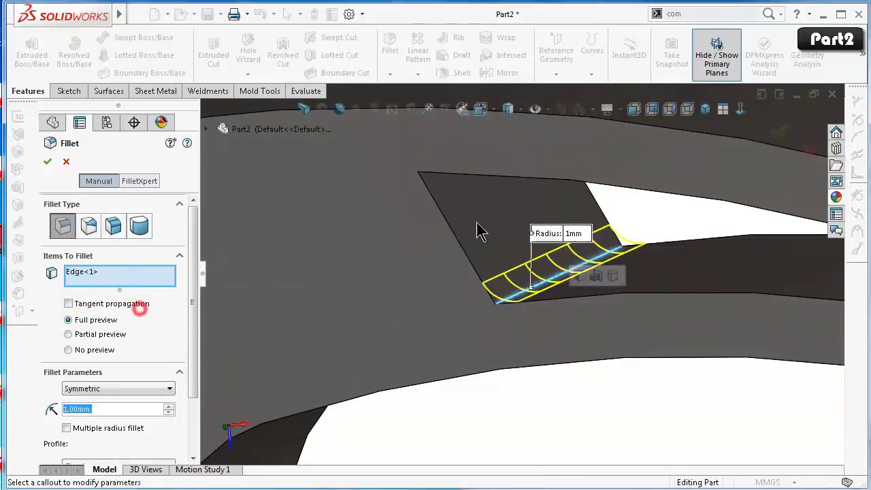
middle_drag(478, 229, 476, 180)
scroll(478, 180, down, 2)
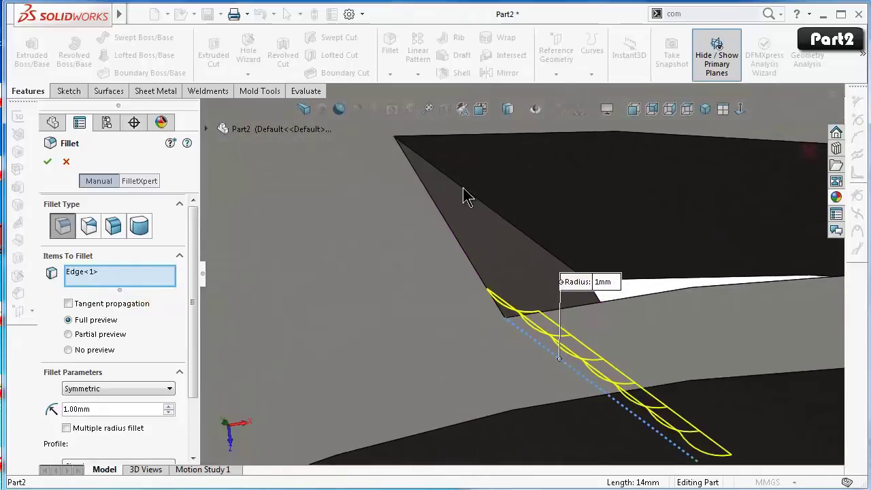
click(464, 190)
middle_drag(463, 190, 696, 280)
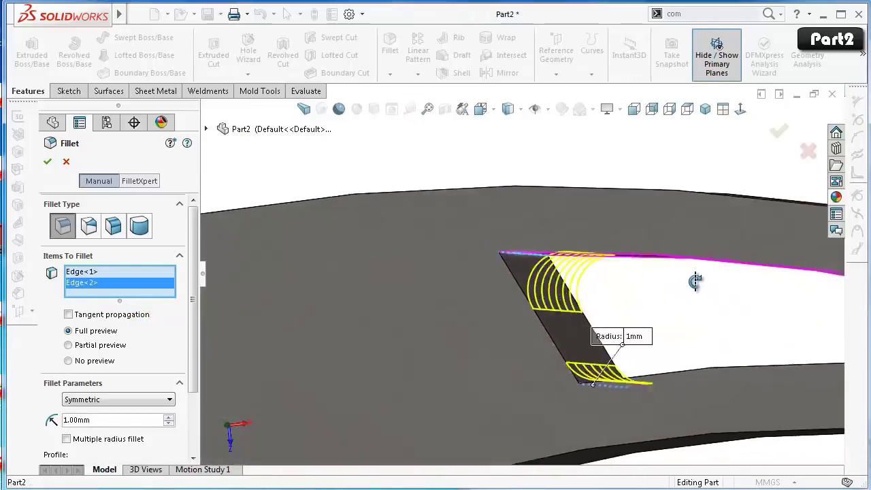
scroll(690, 231, up, 2)
scroll(791, 307, up, 2)
scroll(795, 331, up, 2)
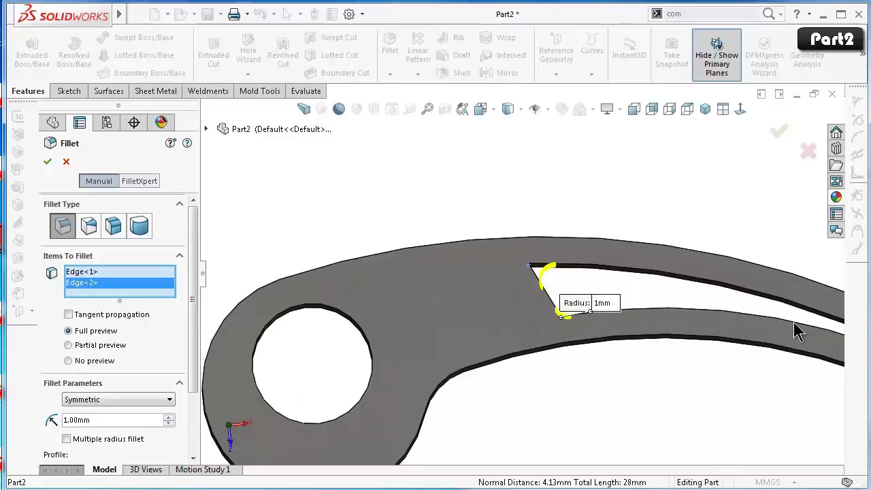
scroll(803, 335, up, 2)
scroll(748, 330, down, 3)
scroll(612, 306, down, 2)
scroll(585, 313, down, 2)
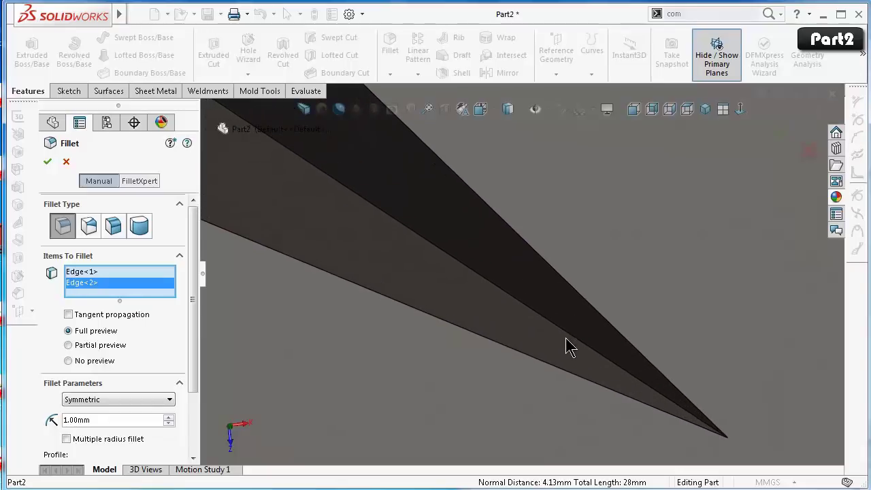
Clear the stray face selections, apply the 1 mm fillet, and expand Cut-Extrude2.
click(575, 340)
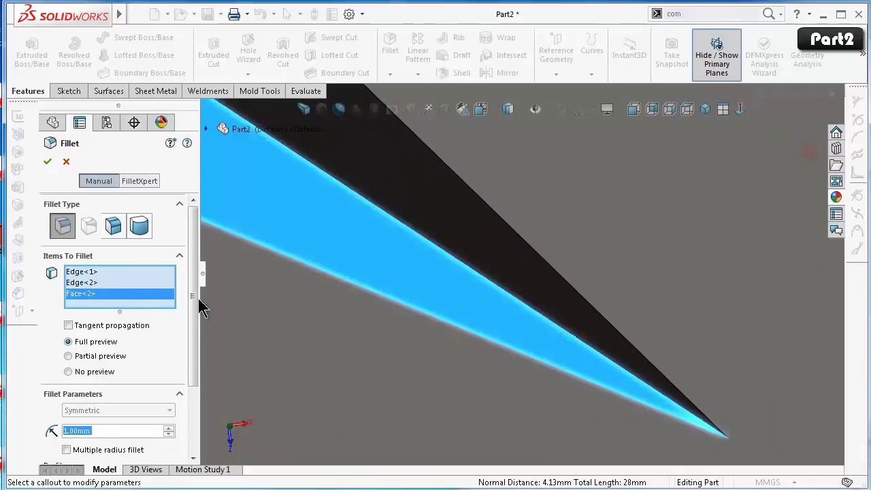
right_click(95, 295)
click(119, 321)
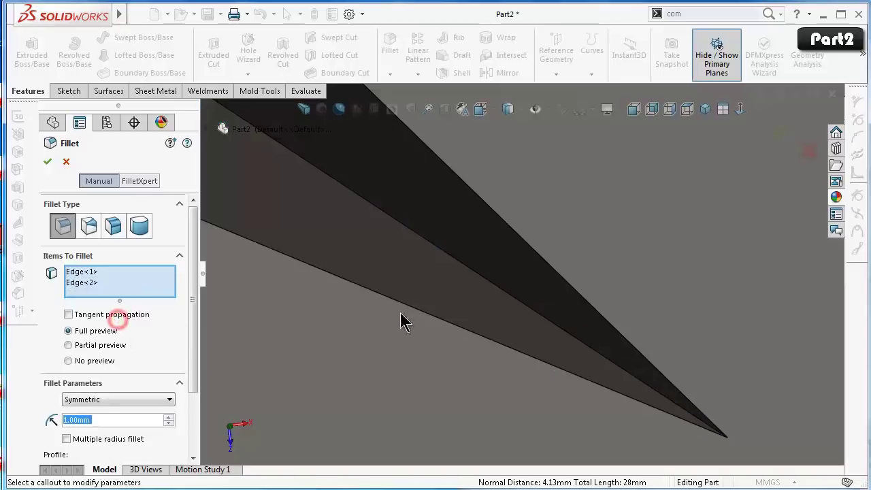
click(538, 314)
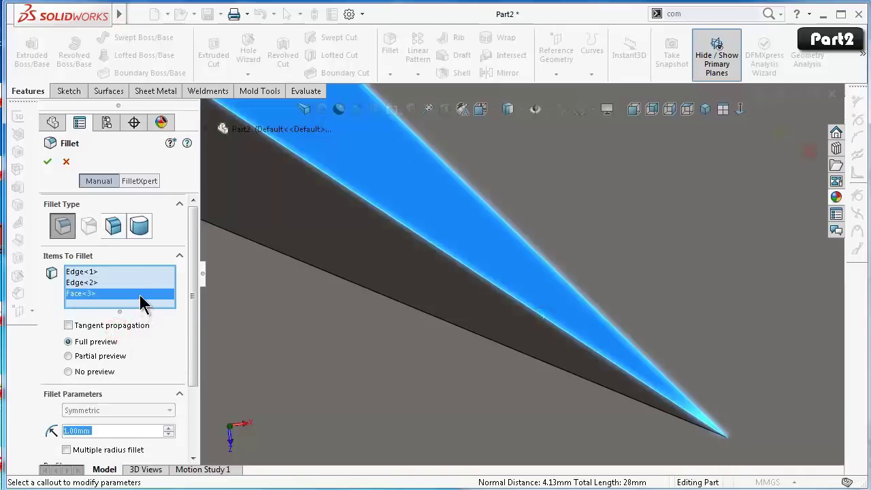
right_click(143, 302)
click(120, 321)
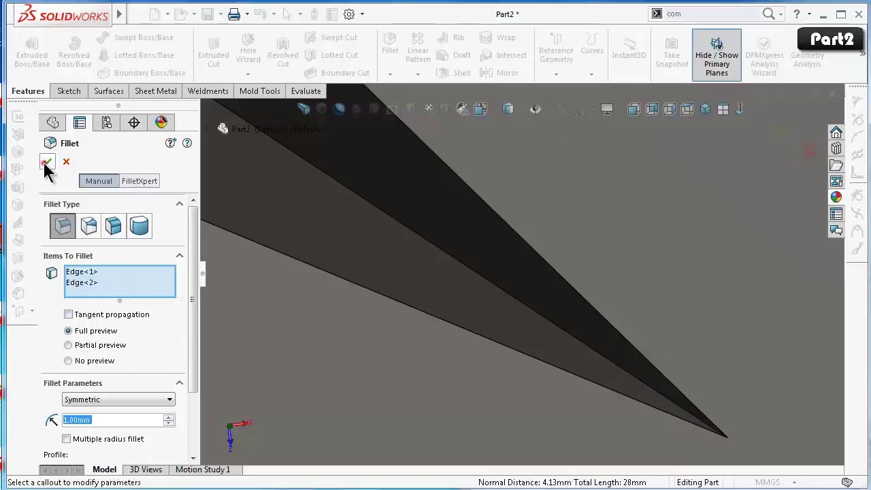
click(46, 161)
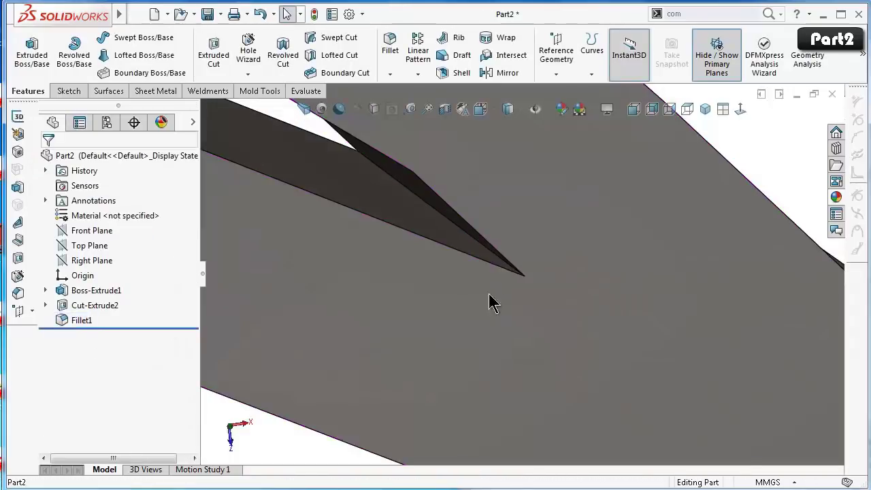
click(44, 304)
Edit Cut-Extrude2's sketch and try a 1 mm sketch fillet on the pointed tip corner.
click(94, 321)
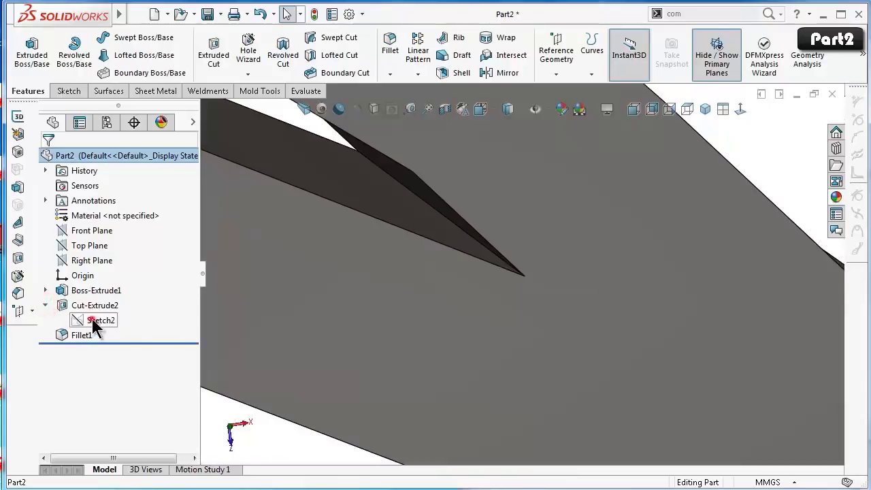
click(87, 273)
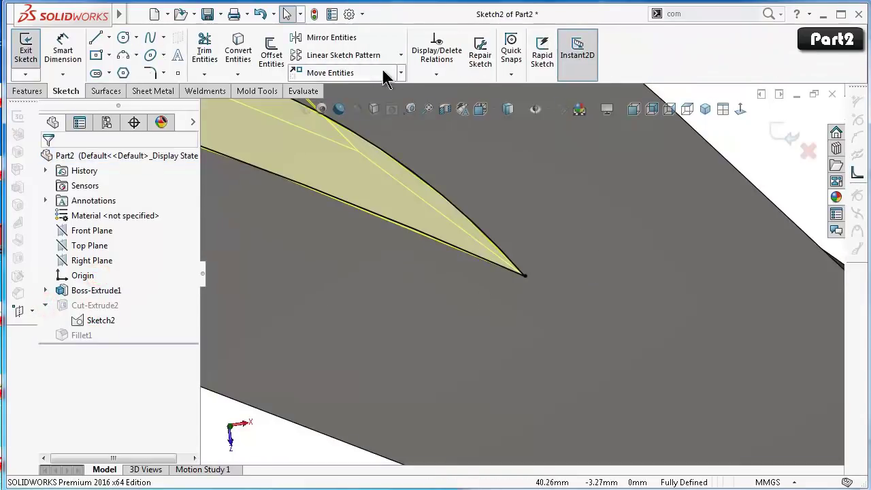
click(273, 61)
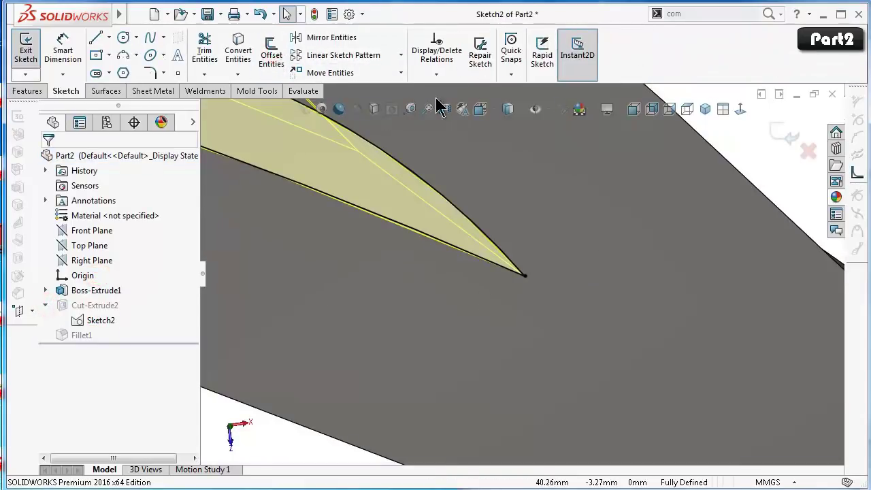
click(150, 75)
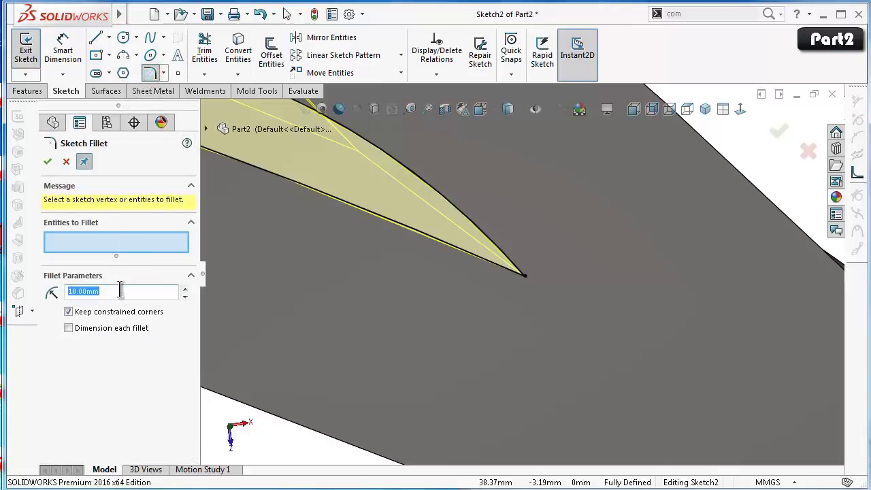
text(1)
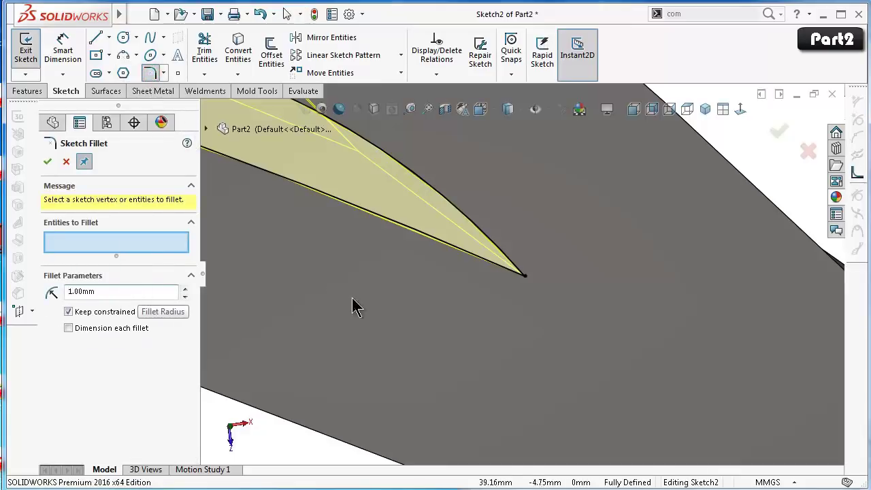
click(517, 280)
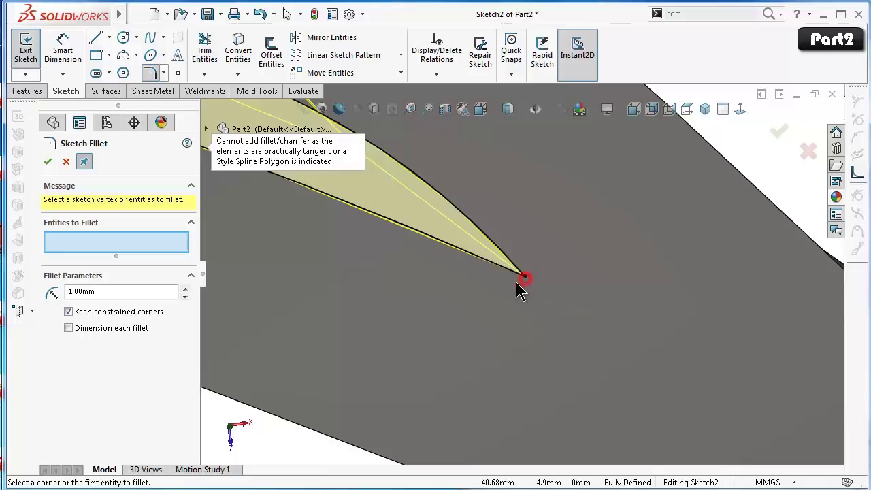
middle_drag(321, 289, 312, 279)
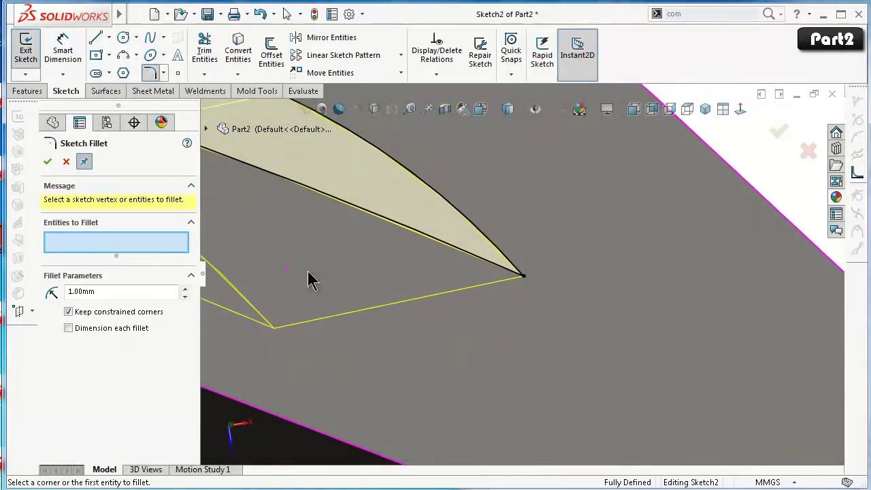
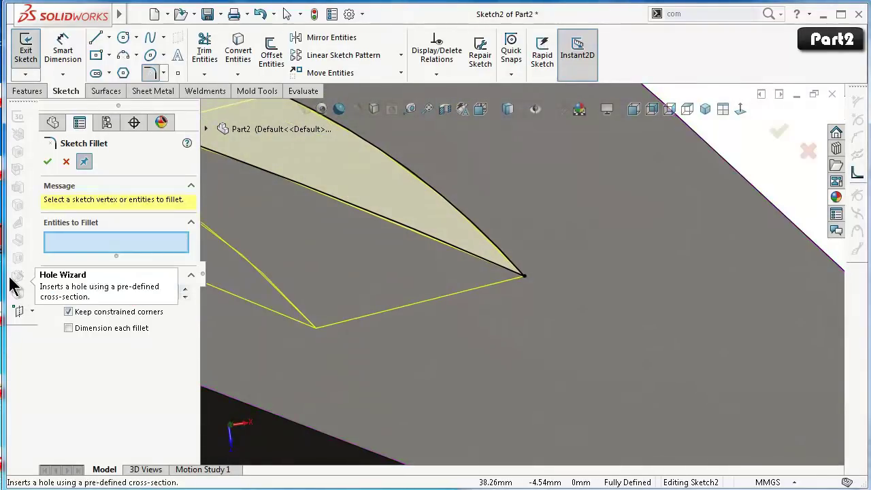
Round the slot's sharp tip with a 0.25 mm sketch fillet and exit the sketch.
click(513, 276)
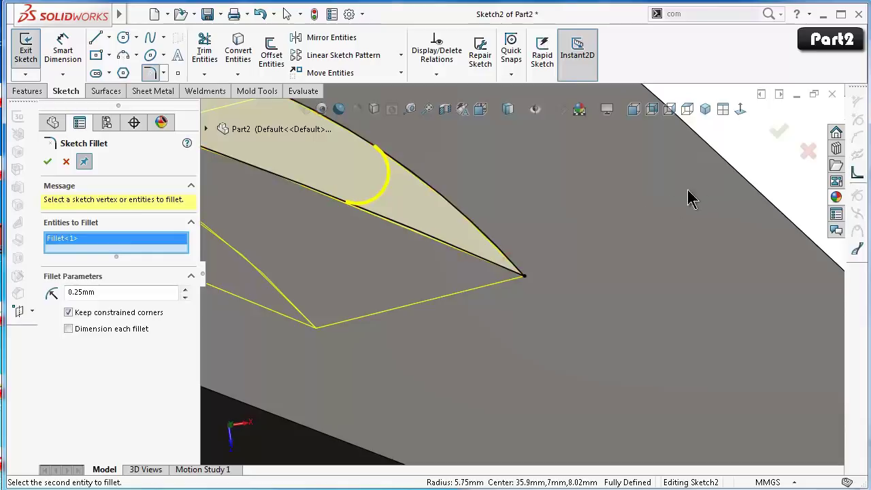
click(780, 133)
mouse_move(666, 184)
middle_down()
mouse_move(492, 208)
mouse_move(676, 169)
middle_up()
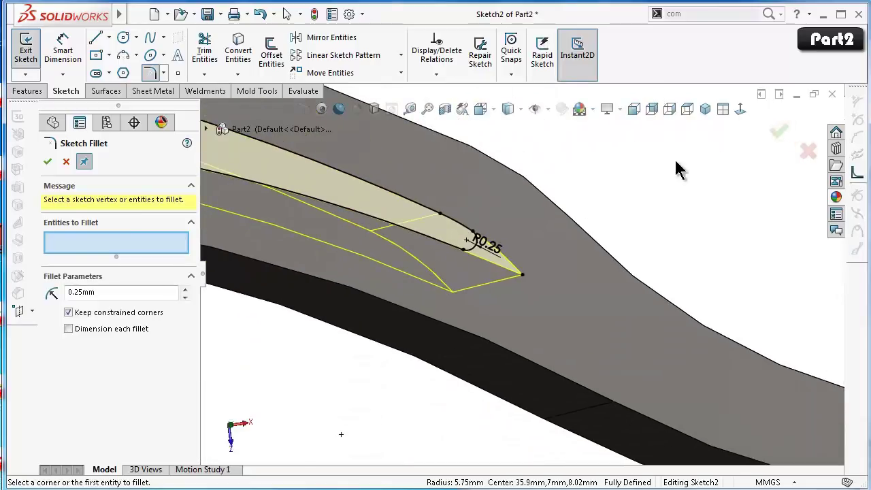
click(779, 136)
mouse_move(593, 195)
middle_down()
mouse_move(525, 204)
mouse_move(707, 170)
middle_up()
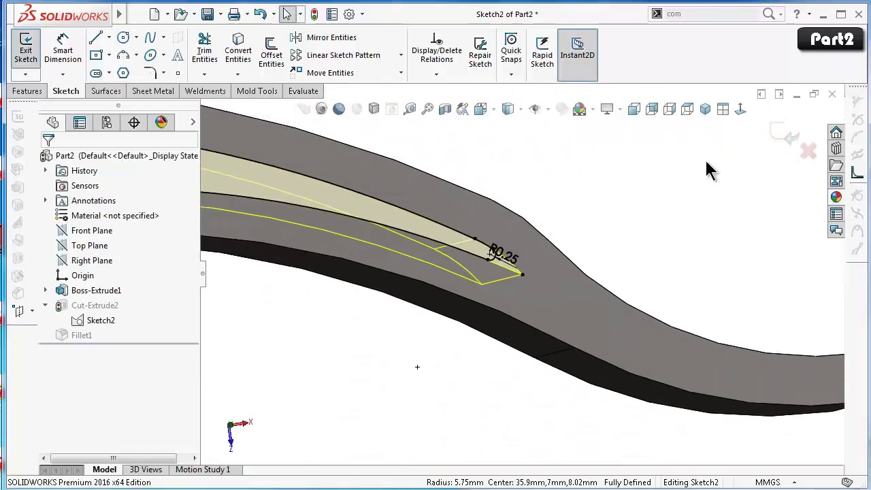
click(783, 138)
mouse_move(538, 198)
middle_down()
mouse_move(492, 217)
mouse_move(354, 210)
middle_up()
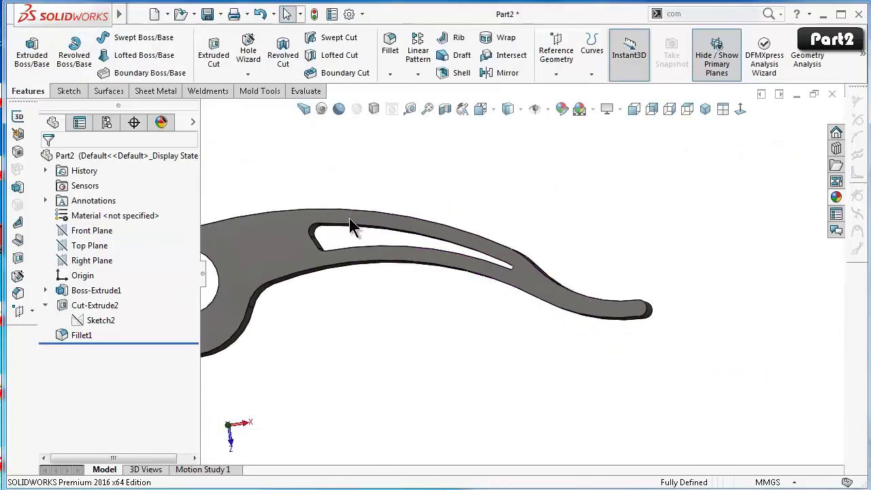
Save the part, show it in isometric view, and start a new sketch on the Top Plane.
key(ctrl+5)
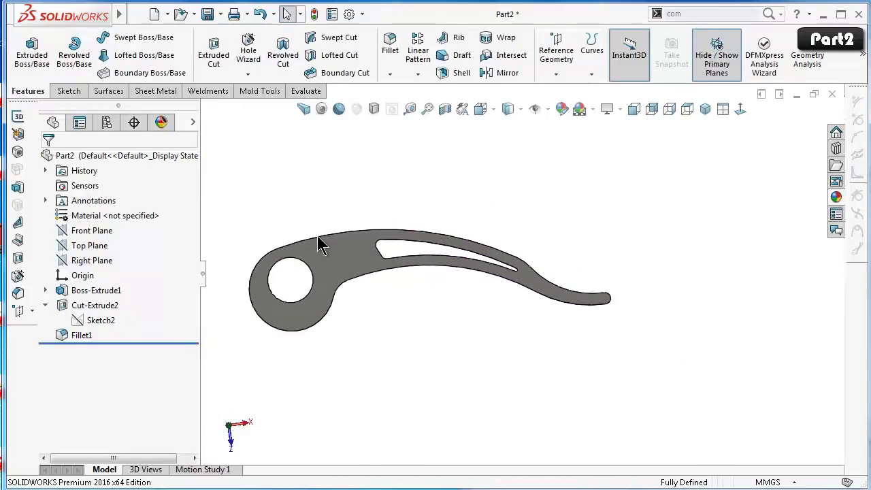
key(ctrl+s)
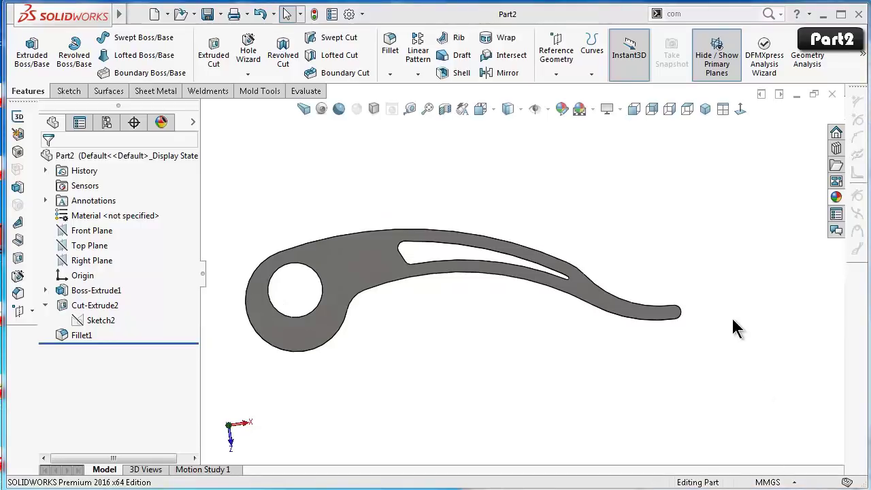
middle_drag(733, 288, 655, 306)
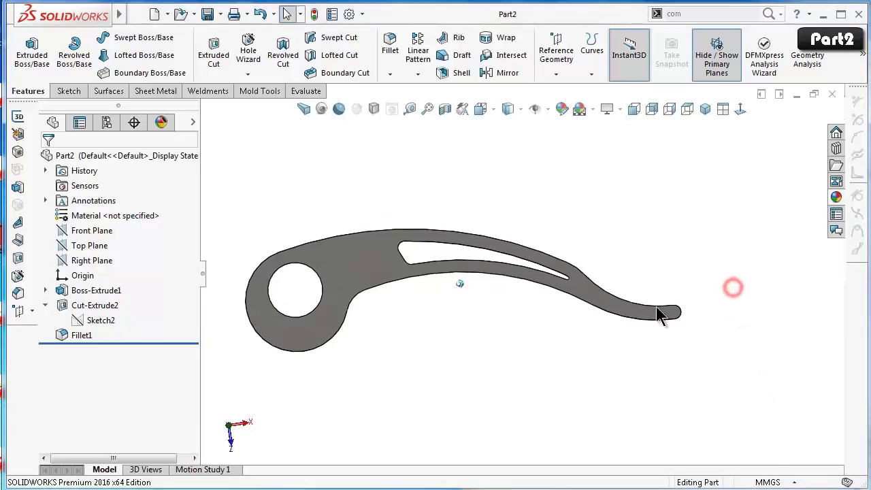
click(705, 109)
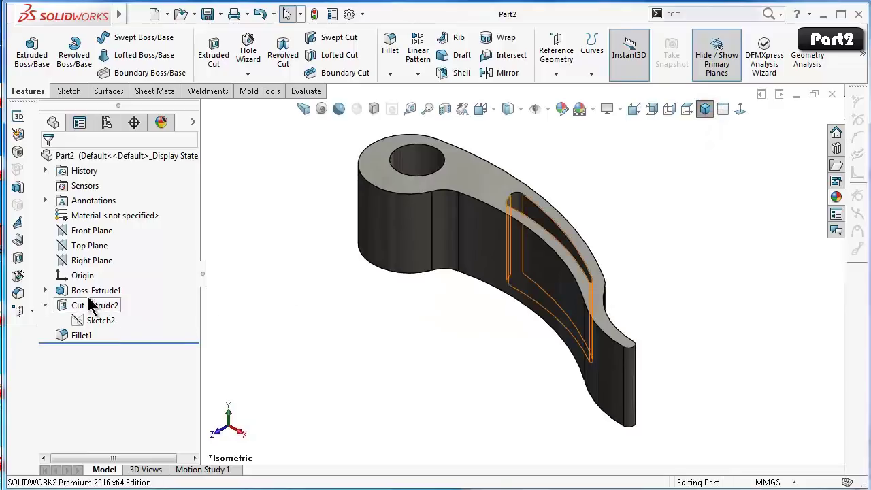
click(87, 250)
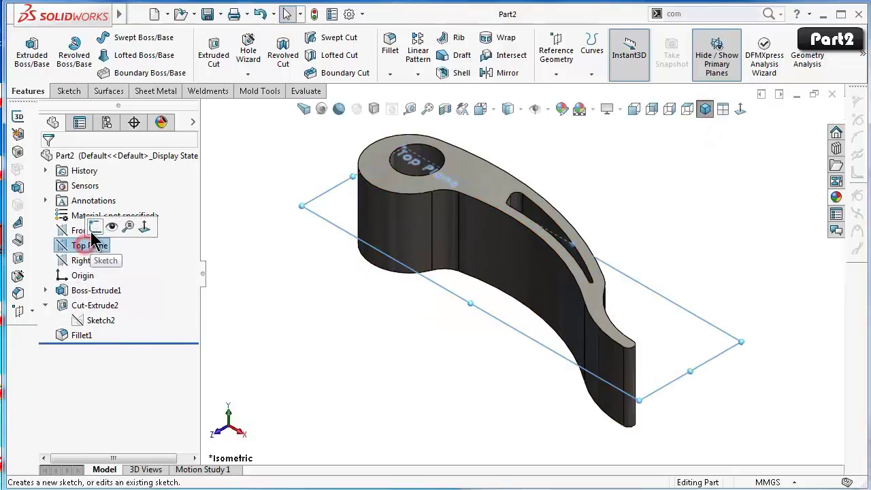
click(90, 233)
Viewing normal to the Top Plane, draw a tilted 3-point corner rectangle across the arm.
click(740, 107)
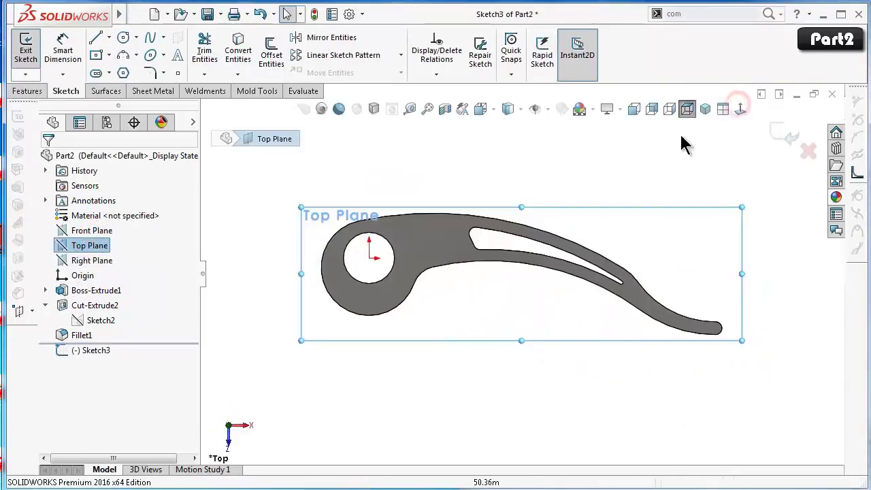
scroll(460, 149, up, 1)
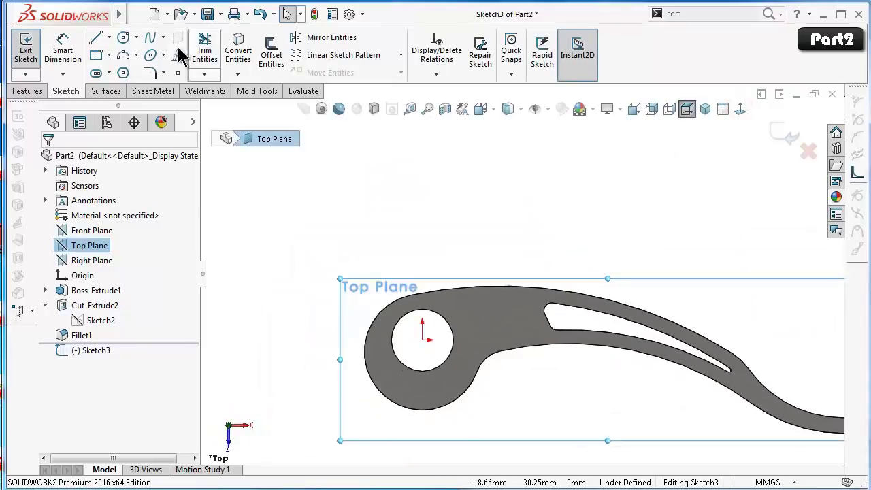
click(99, 39)
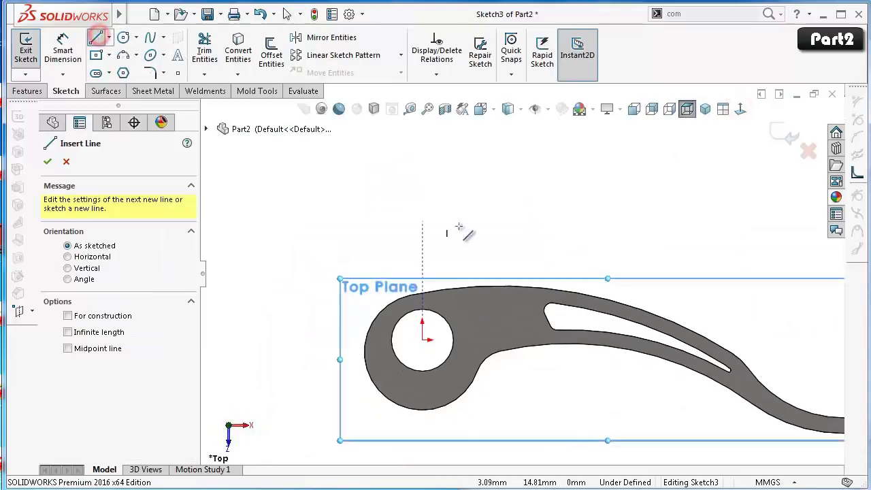
click(109, 57)
click(109, 103)
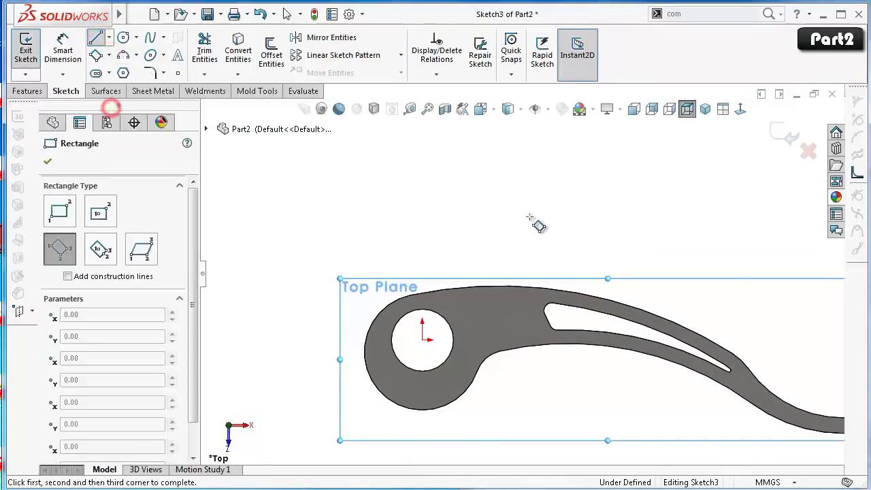
click(531, 197)
click(504, 243)
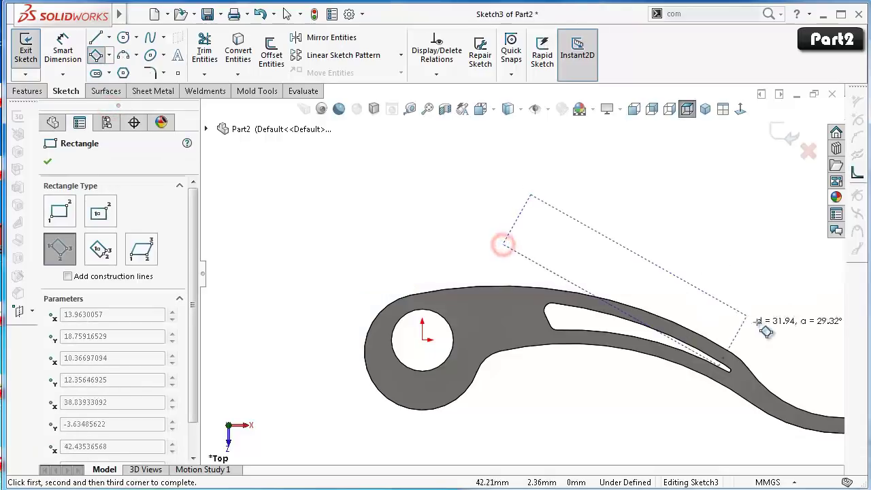
click(772, 332)
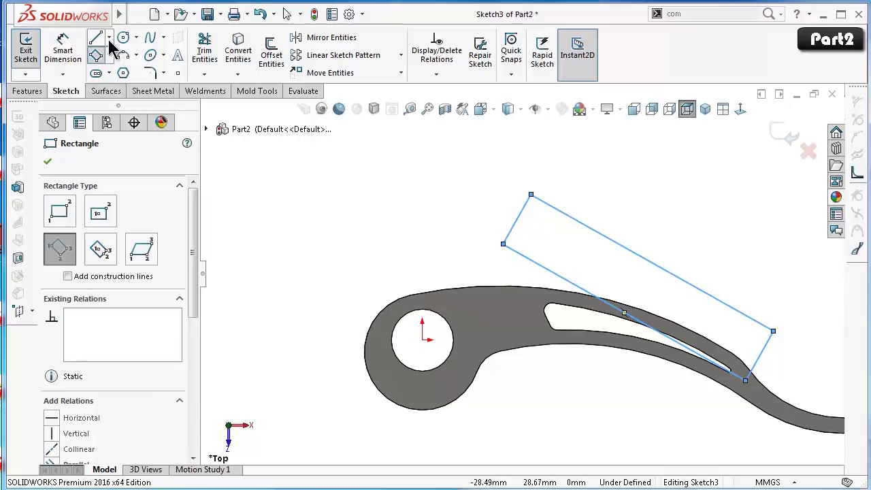
Draw a horizontal centreline starting from the hole centre.
click(108, 38)
click(112, 70)
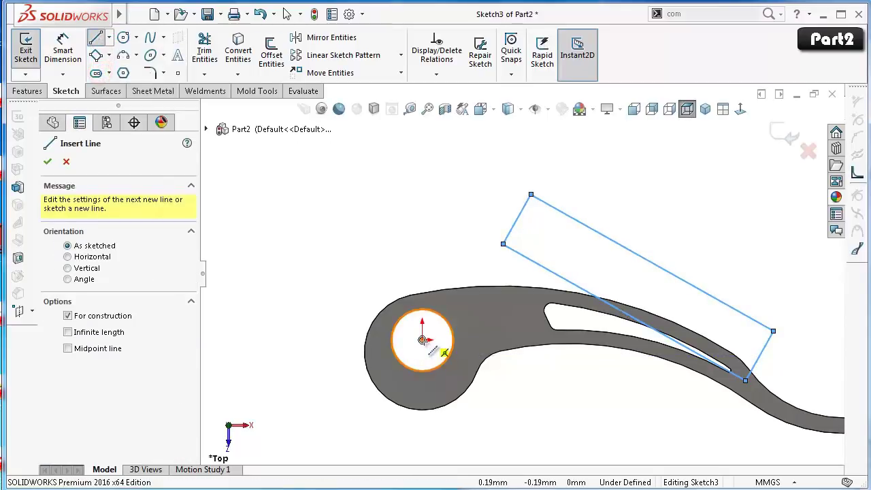
click(421, 339)
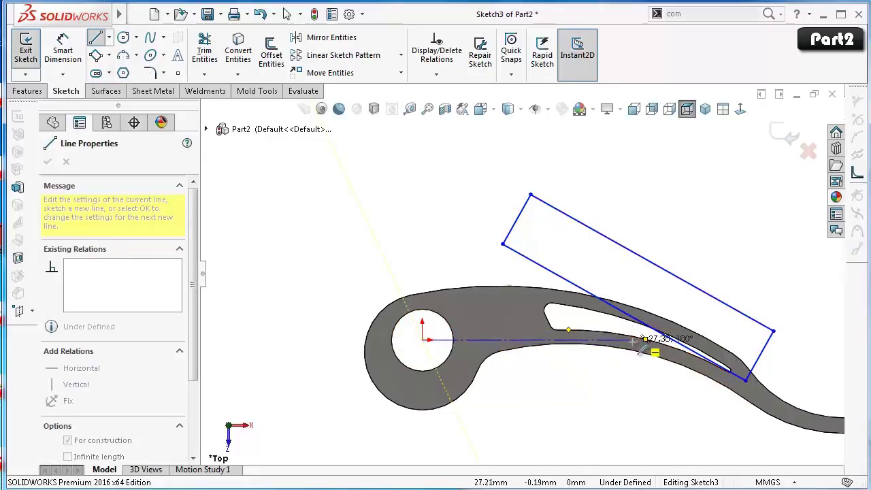
scroll(636, 340, down, 3)
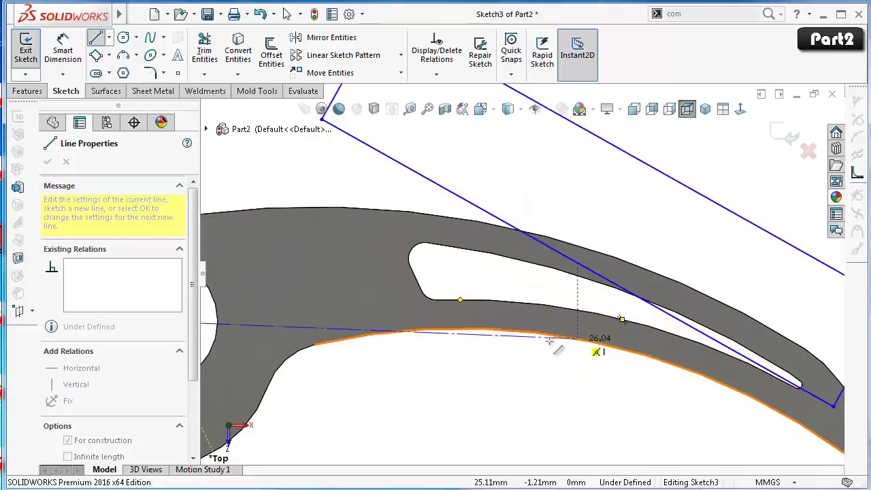
click(411, 319)
key(Escape)
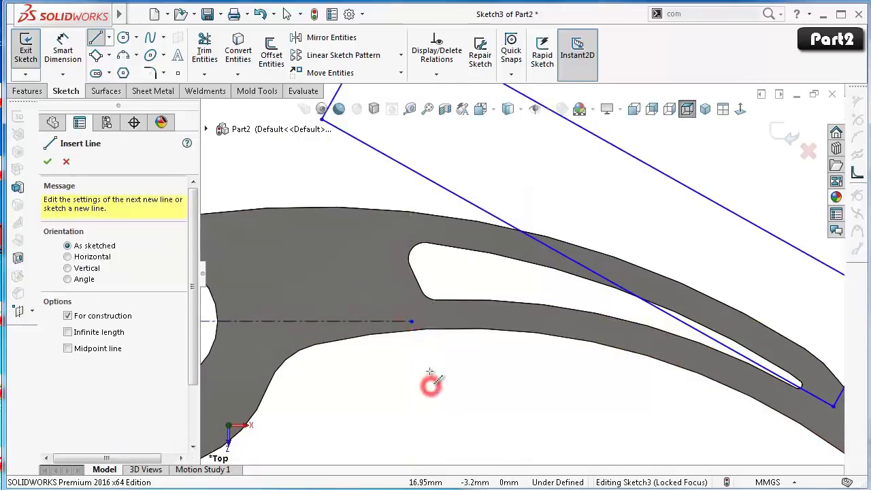
key(f)
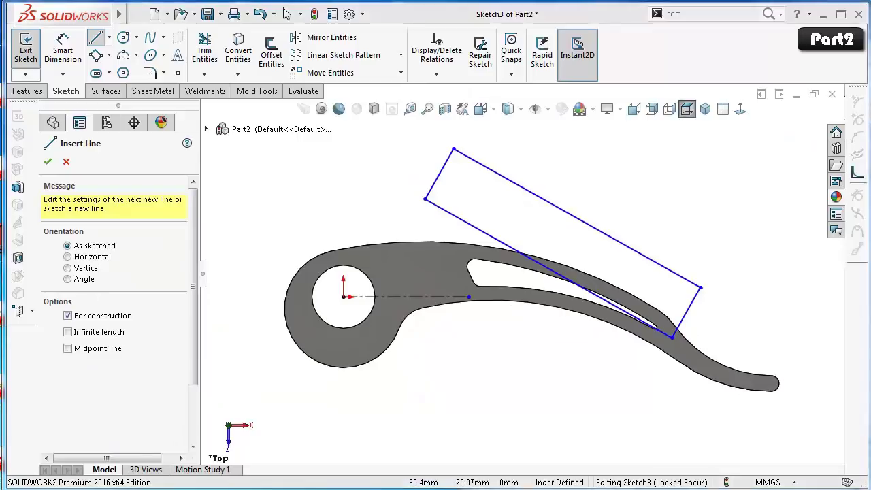
key(Escape)
right_drag(786, 330, 641, 224)
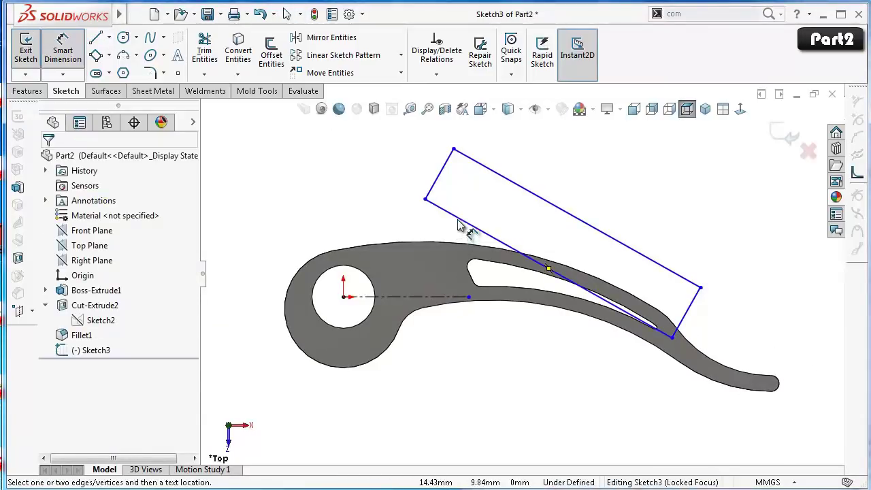
Dimension the rectangle at 20° to the centreline and 5.75 mm wide.
click(459, 225)
click(416, 296)
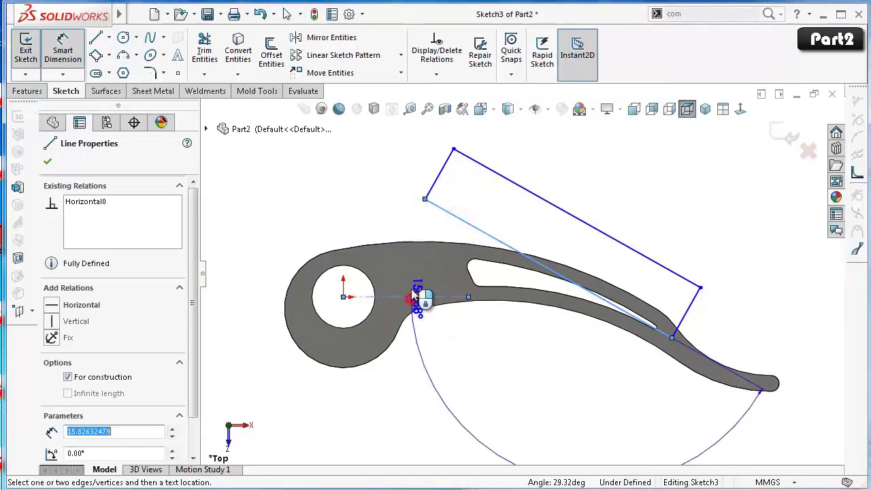
click(412, 218)
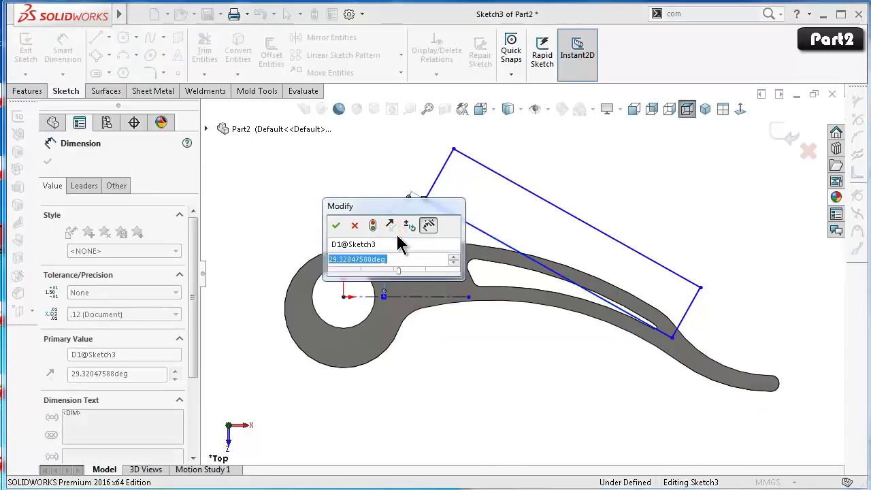
text(20)
key(Return)
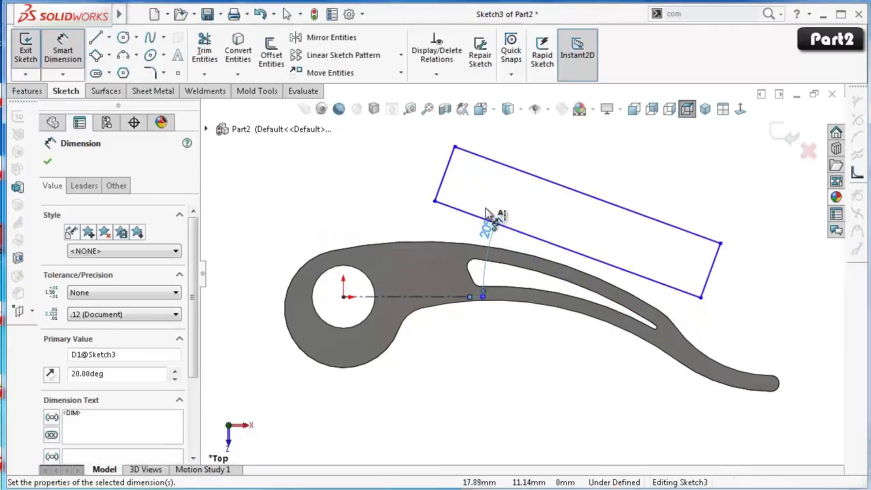
scroll(486, 215, down, 2)
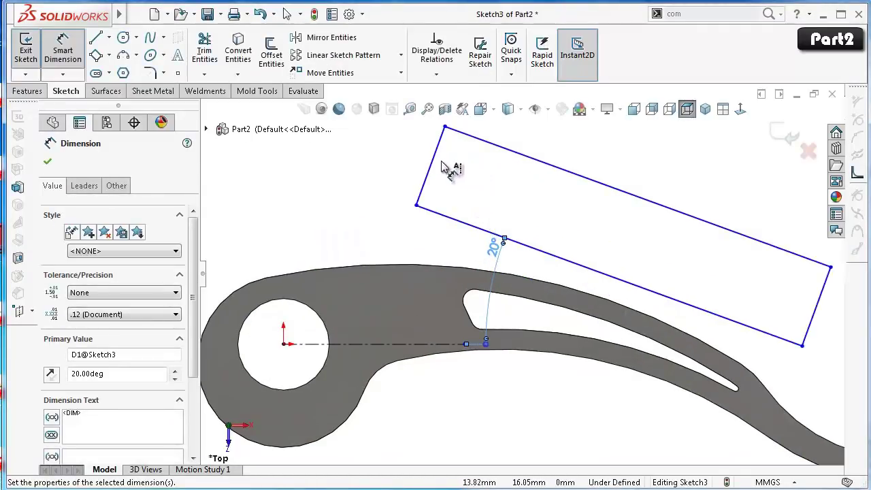
click(427, 183)
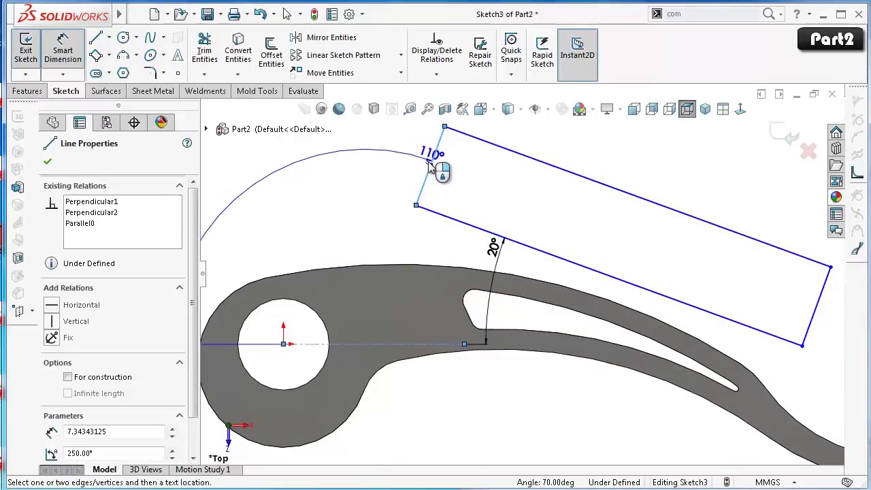
scroll(442, 175, down, 2)
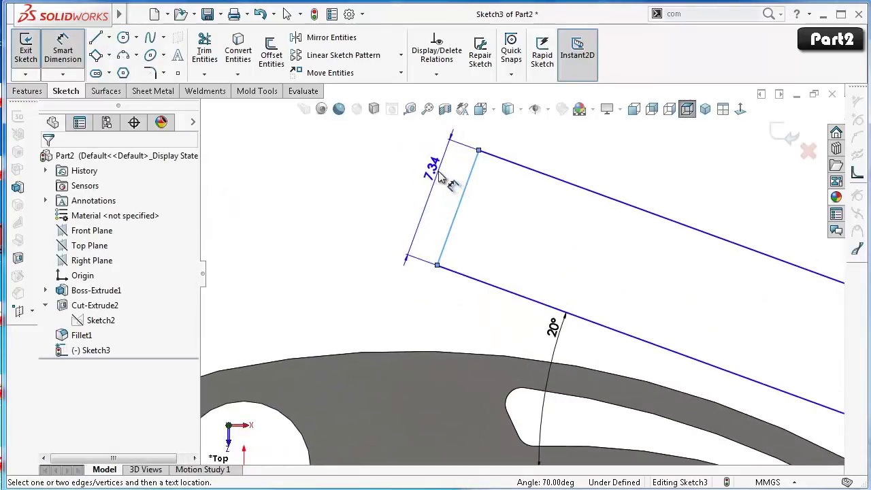
click(443, 178)
text(5.75)
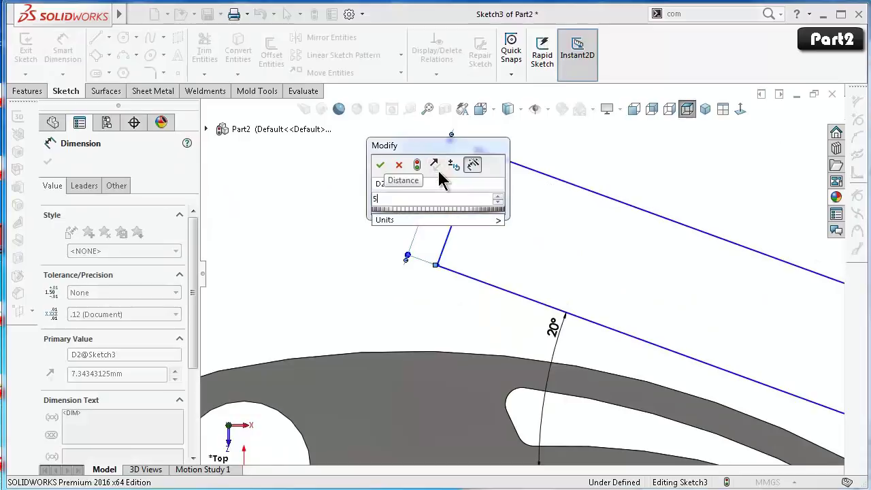
key(Return)
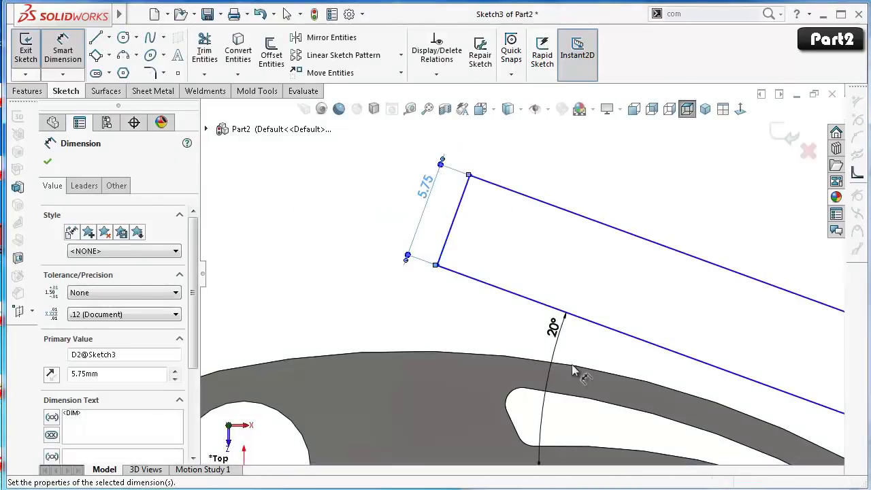
Make the rectangle's lower line tangent to the part's curved edge.
scroll(585, 307, up, 3)
click(508, 291)
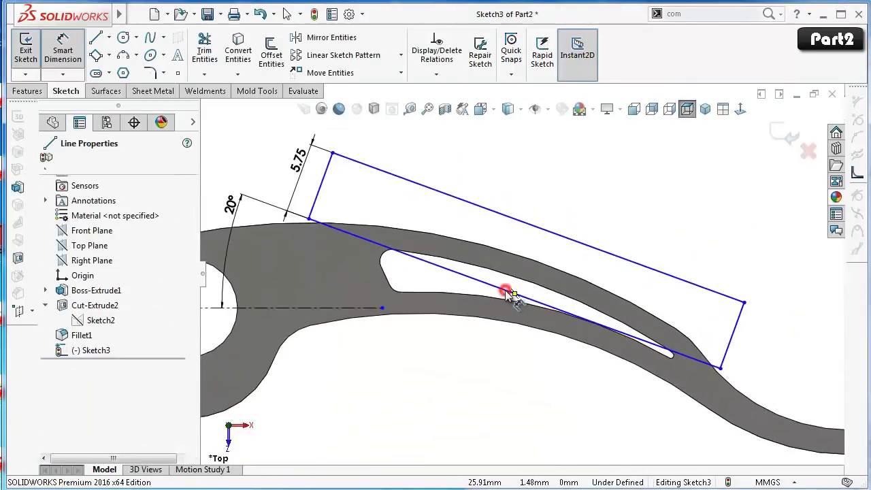
scroll(508, 291, down, 3)
key(Escape)
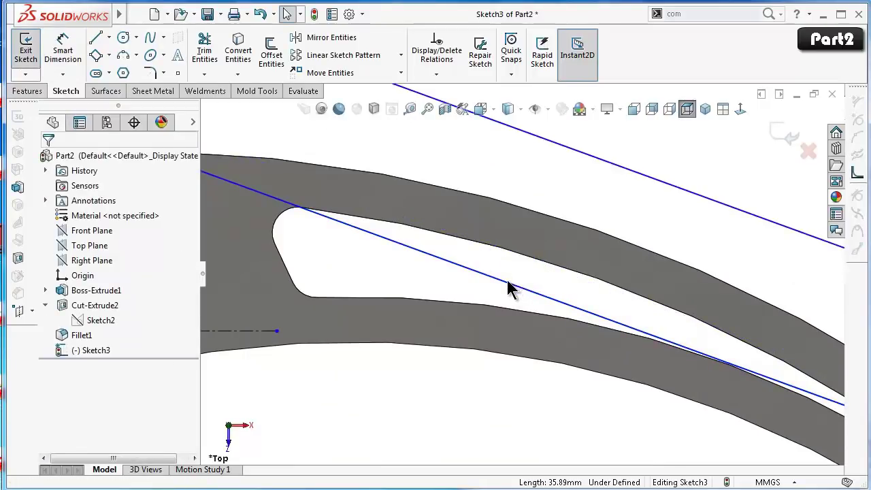
click(508, 290)
scroll(527, 316, down, 2)
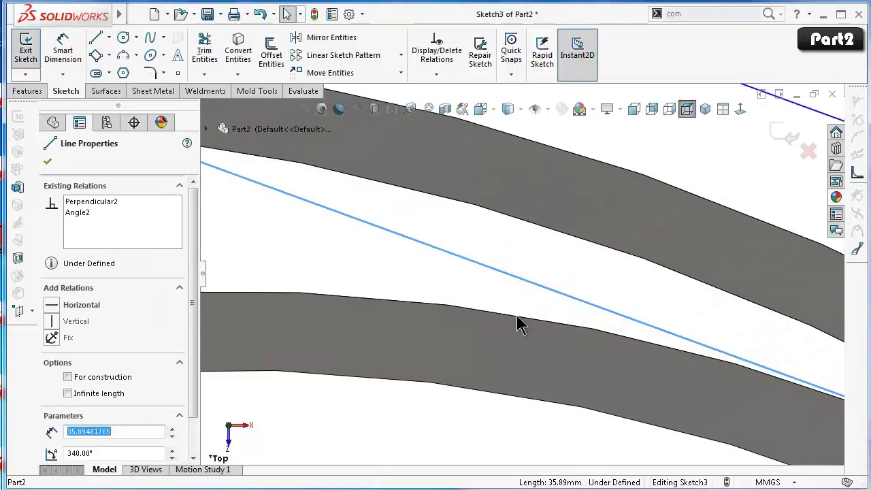
click(519, 318)
ctrl+click(515, 290)
click(552, 258)
click(415, 279)
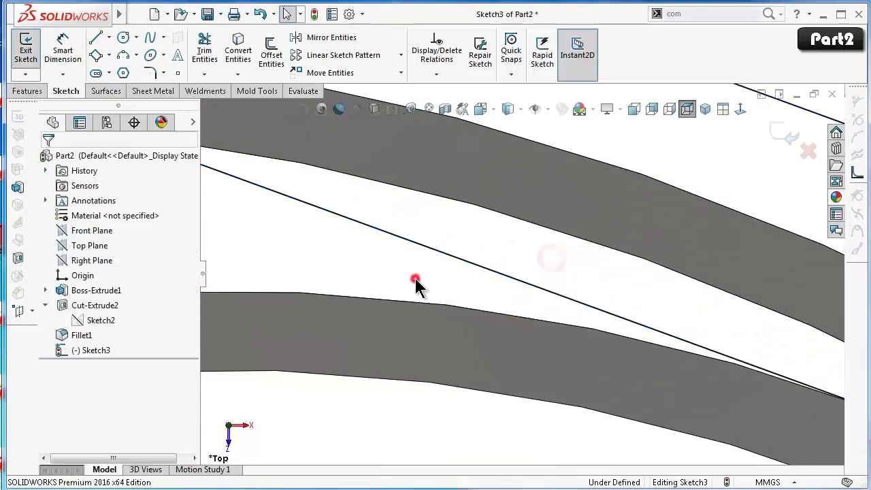
scroll(415, 282, up, 1)
scroll(416, 281, up, 1)
scroll(419, 283, up, 1)
scroll(435, 279, up, 2)
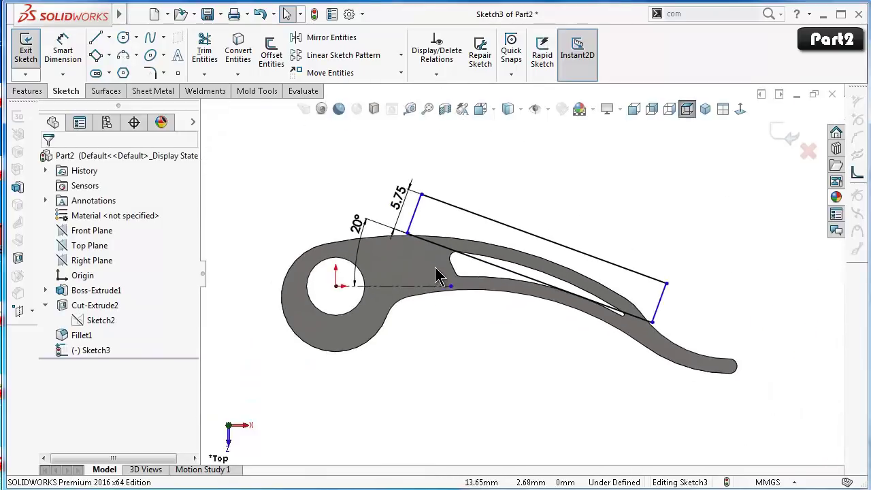
scroll(422, 272, down, 1)
scroll(421, 262, down, 1)
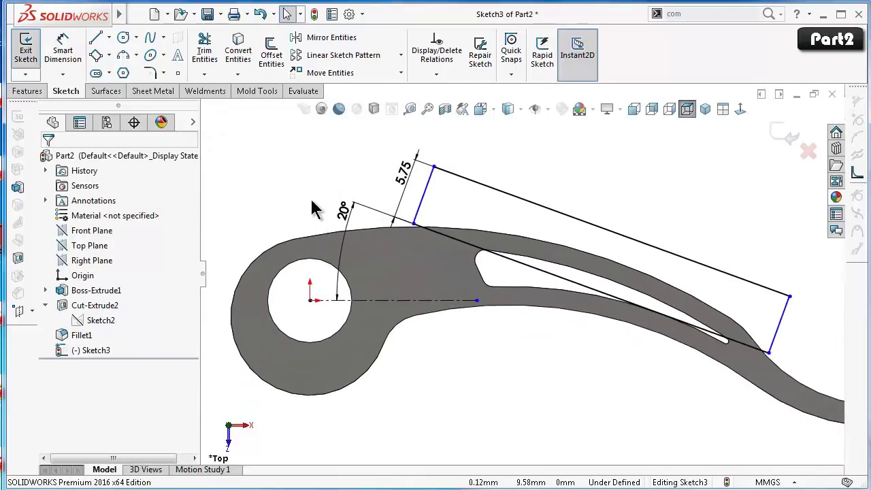
Dimension the rectangle's lower corner 8 mm from the origin.
right_drag(262, 228, 279, 151)
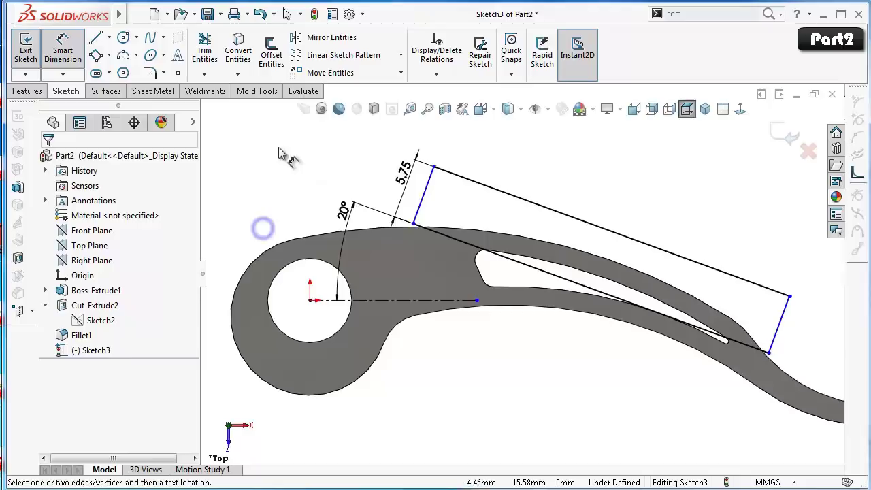
click(412, 222)
click(310, 299)
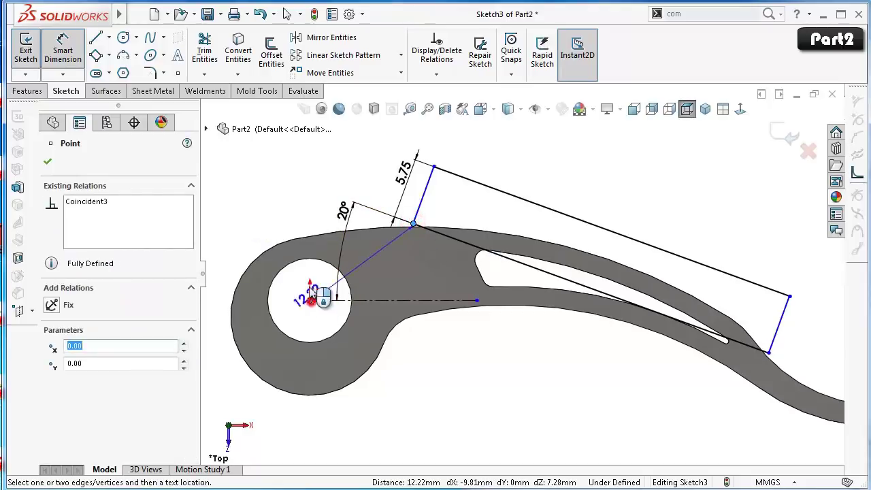
click(340, 170)
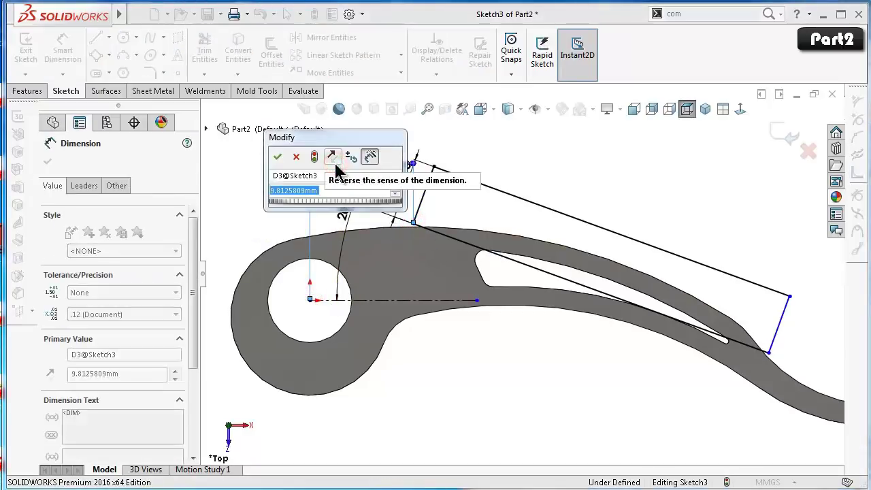
text(1)
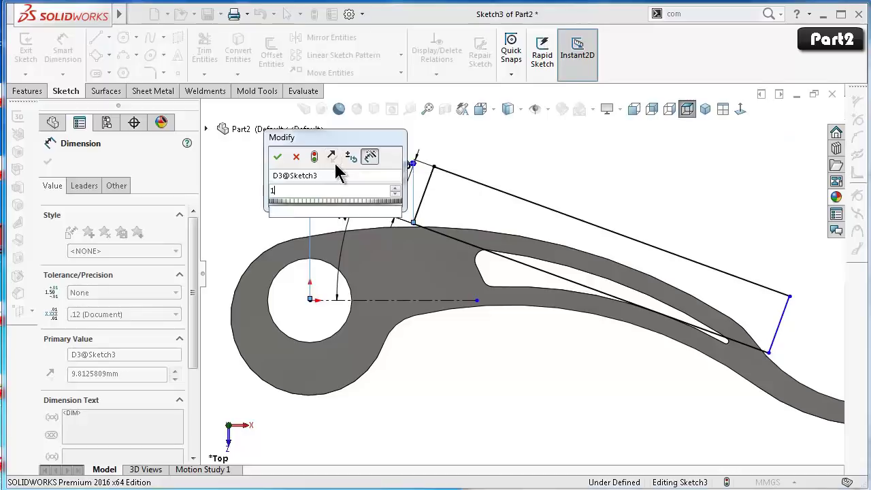
key(BackSpace)
text(8)
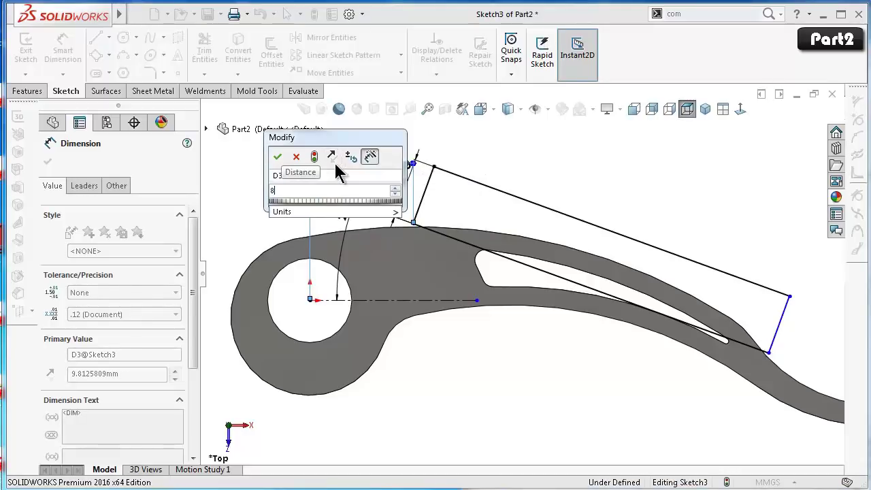
key(Return)
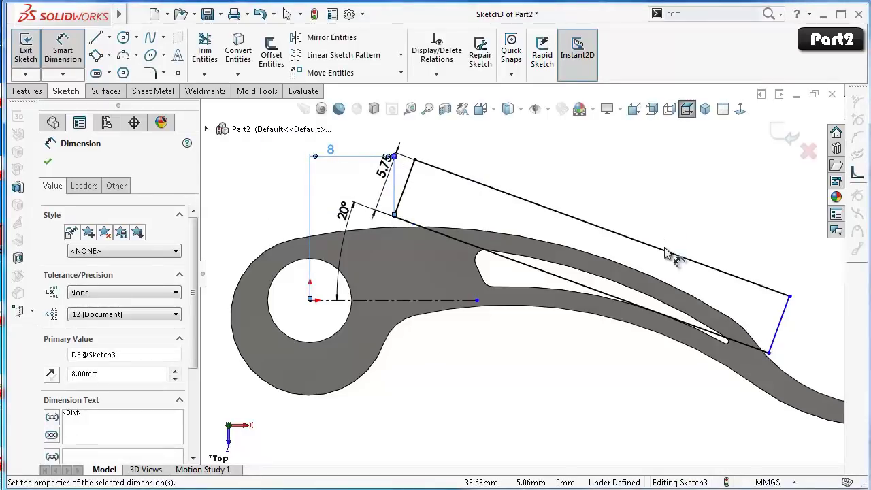
Set the rectangle's long top line to 40 mm.
click(669, 250)
click(669, 229)
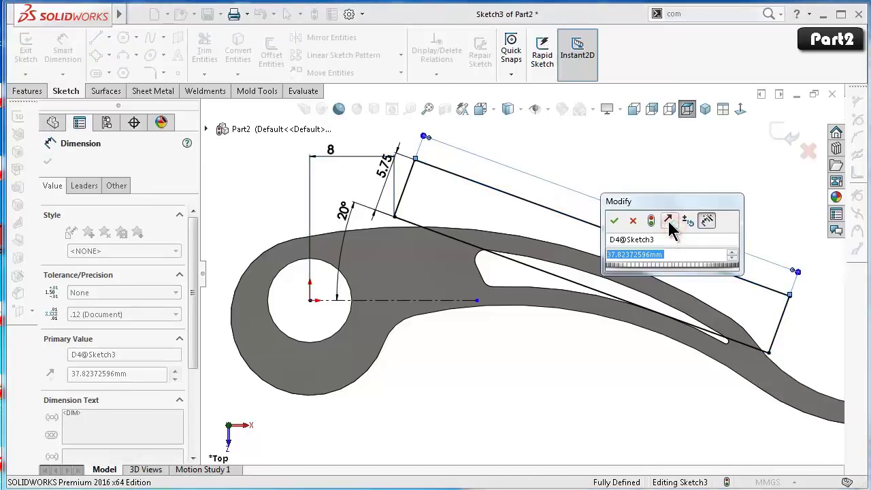
text(40)
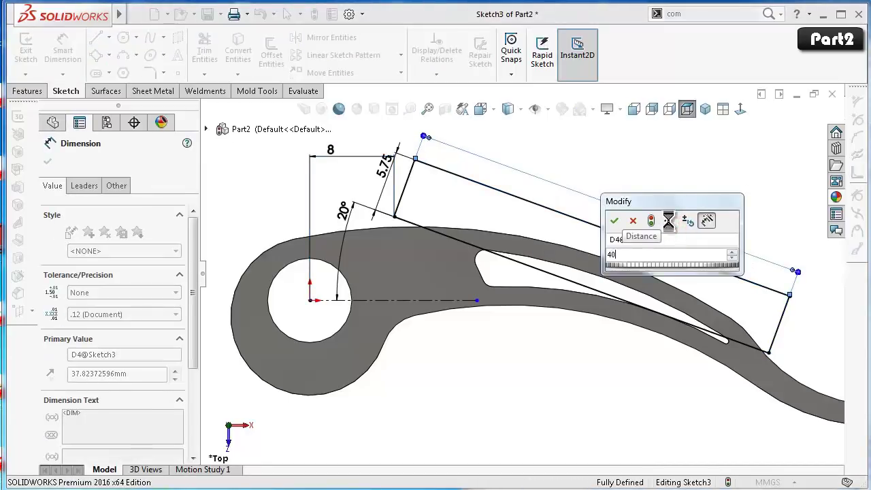
key(Return)
click(683, 189)
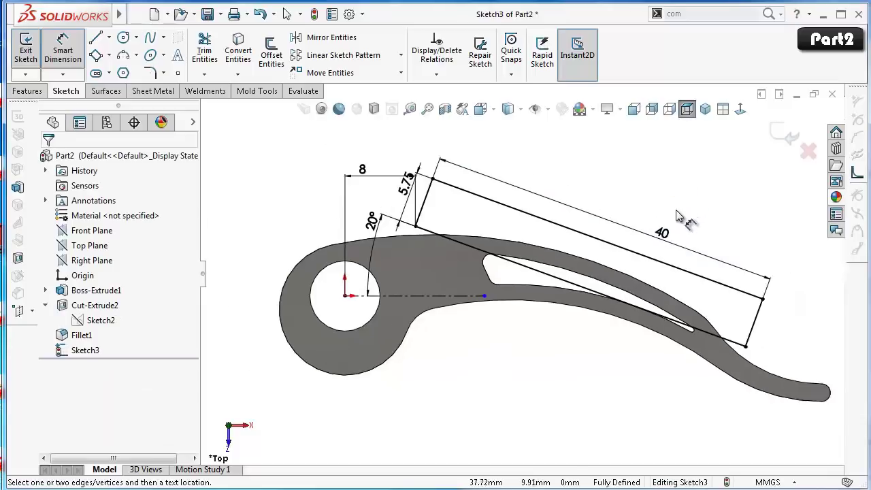
key(f)
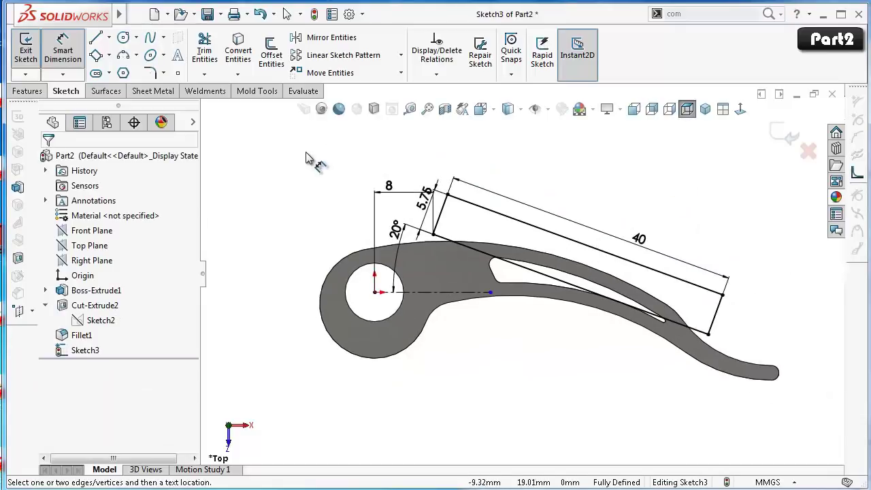
click(19, 91)
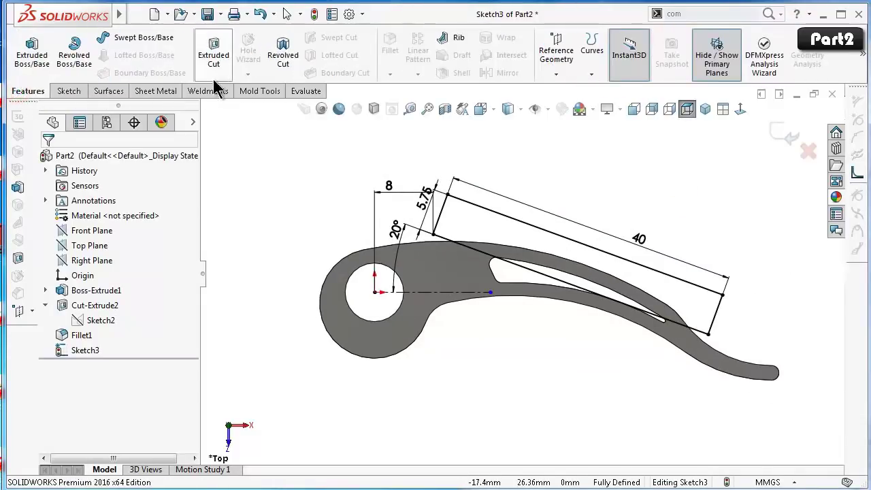
Revolve-cut the rectangle 360° about its top line (Line1), then save Part2.
click(283, 48)
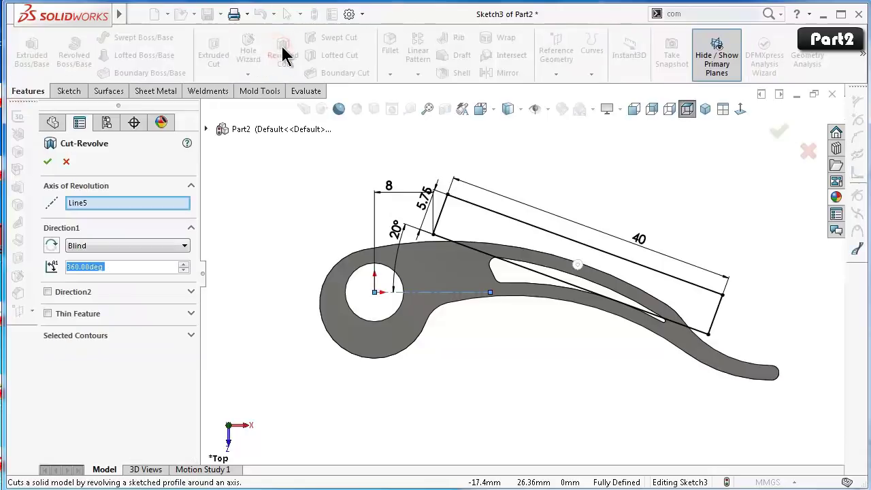
click(499, 211)
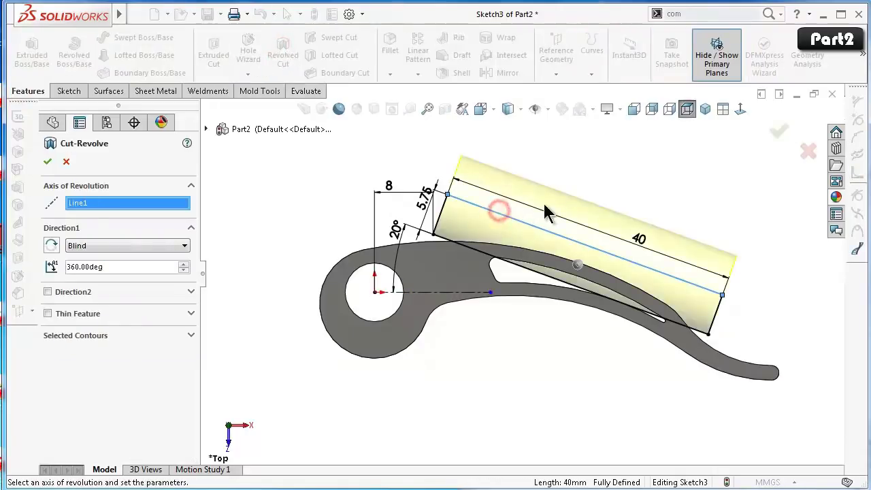
click(779, 134)
mouse_move(684, 213)
middle_down()
mouse_move(666, 232)
mouse_move(665, 312)
mouse_move(678, 240)
mouse_move(696, 209)
middle_up()
click(702, 185)
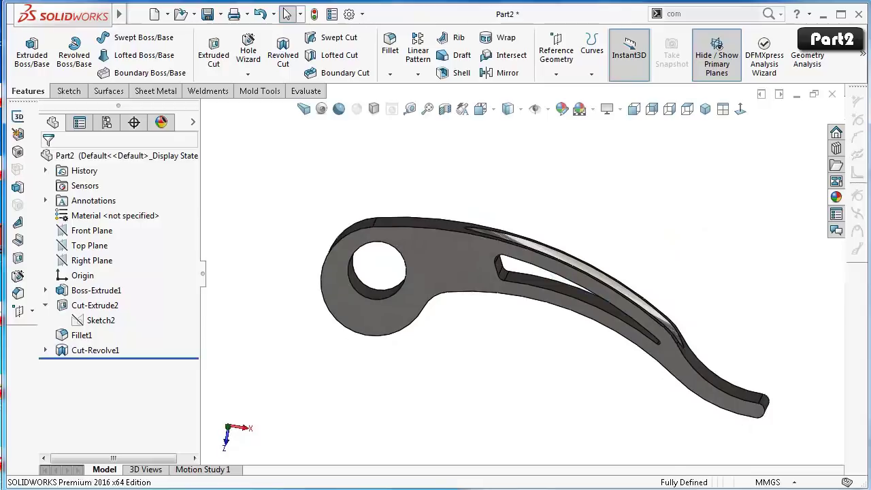
key(ctrl+s)
click(704, 109)
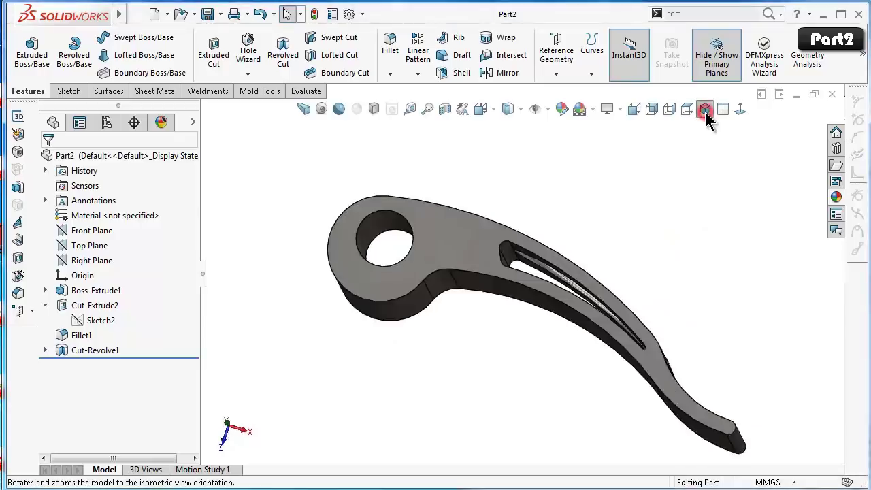
Start a new sketch on the Top Plane, viewed normal to it.
click(94, 252)
click(100, 227)
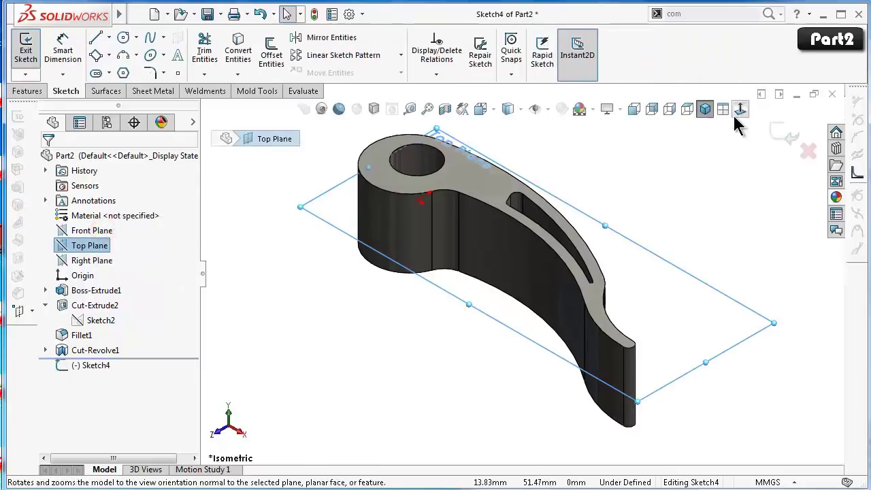
click(735, 112)
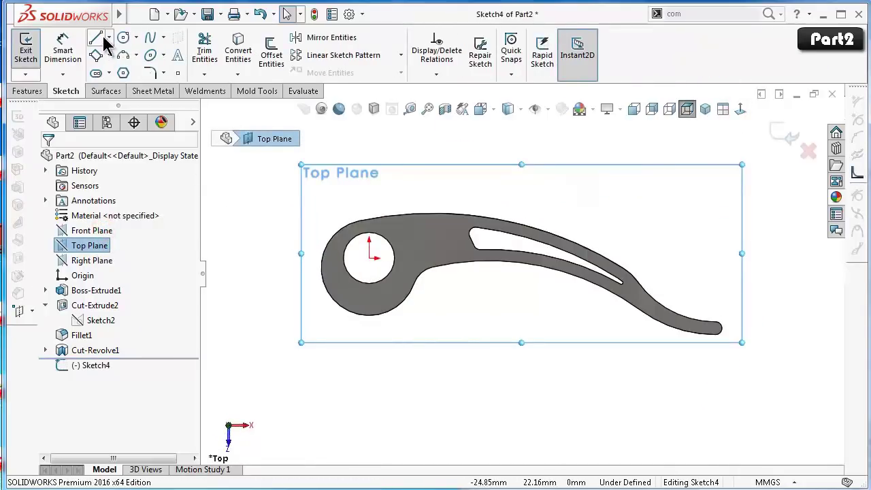
Draw a vertical centreline up from the origin and dimension it 12 mm.
click(109, 37)
click(110, 70)
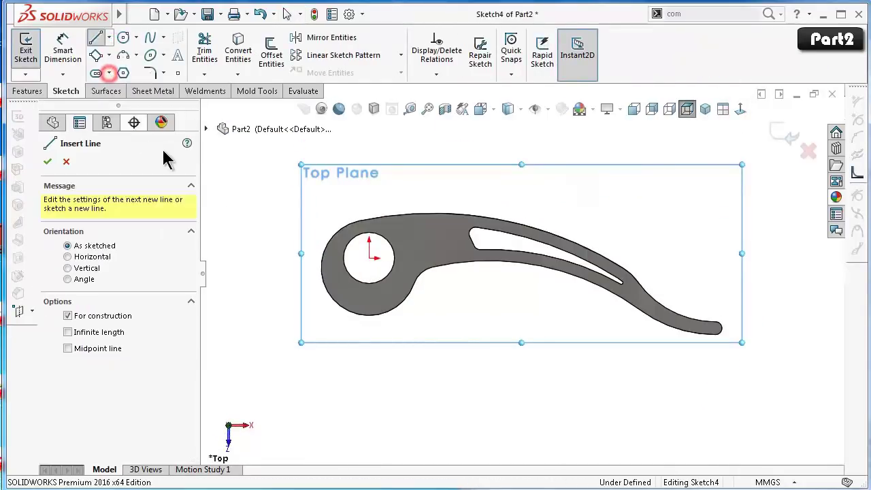
click(369, 258)
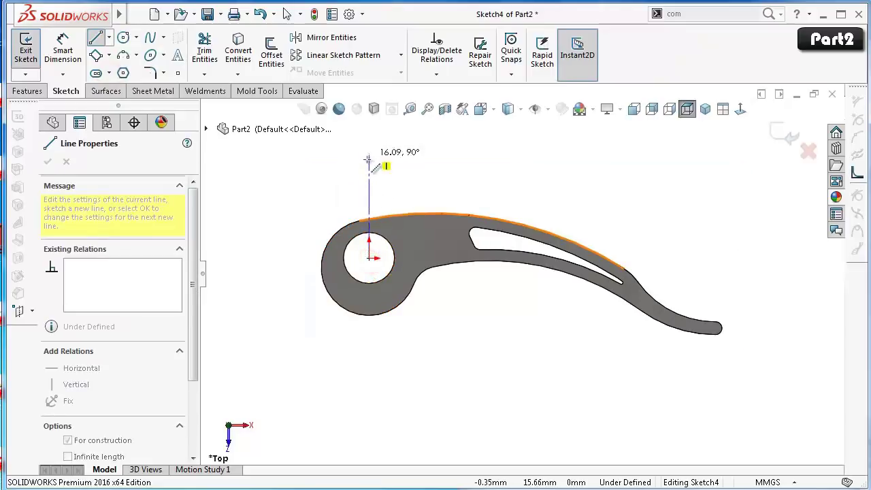
click(368, 179)
click(327, 196)
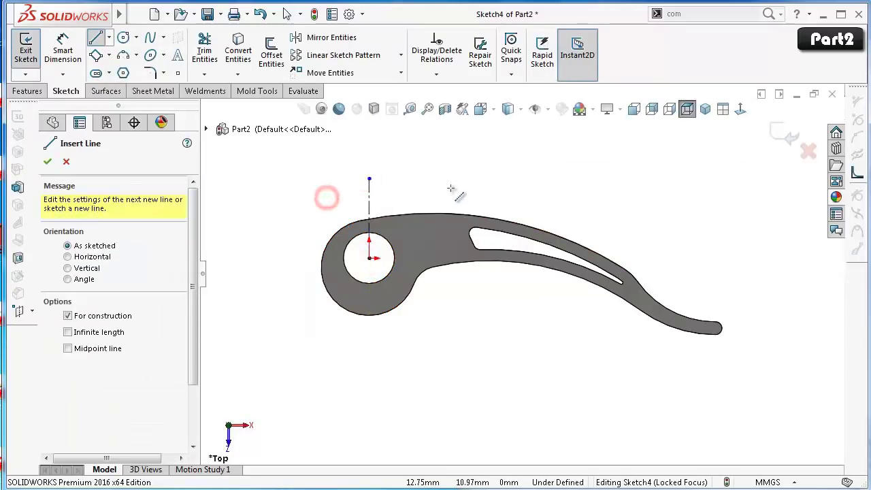
key(ctrl+Right)
key(ctrl+Down)
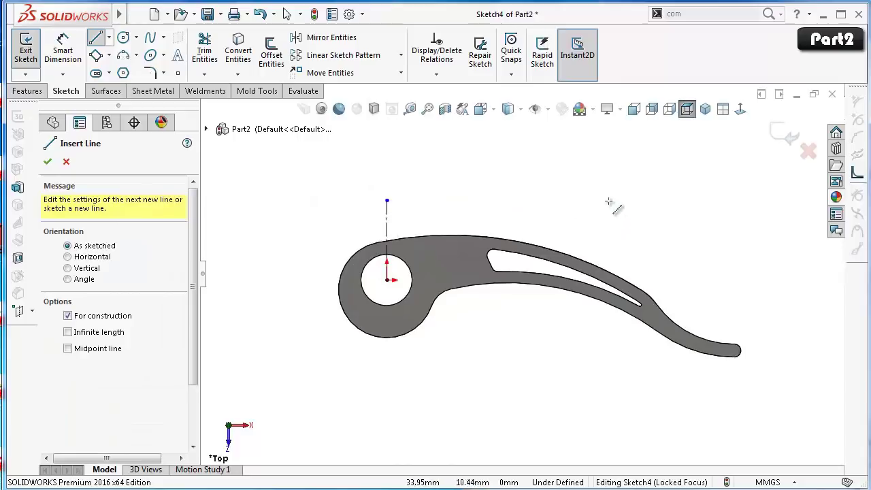
right_drag(639, 234, 639, 211)
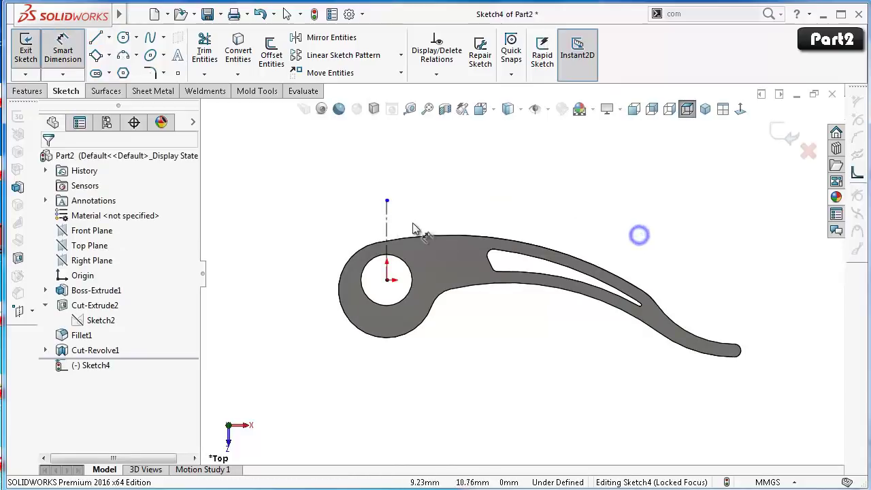
click(387, 219)
click(433, 207)
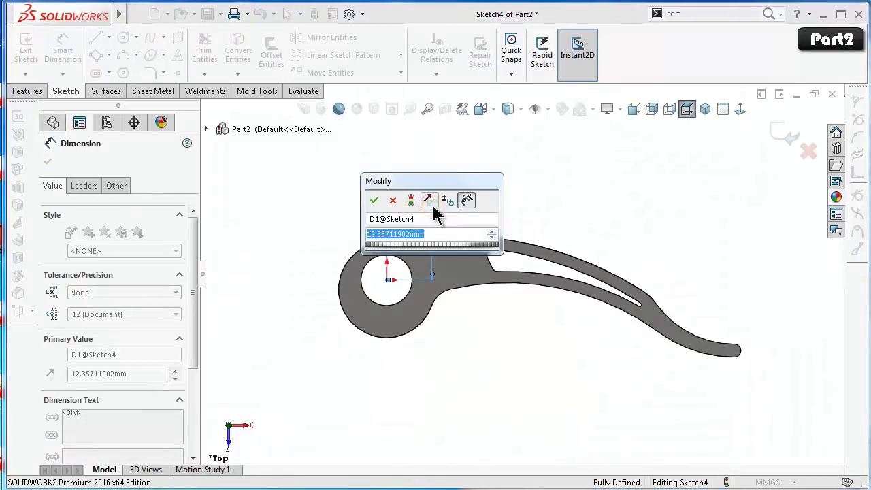
text(12)
key(Return)
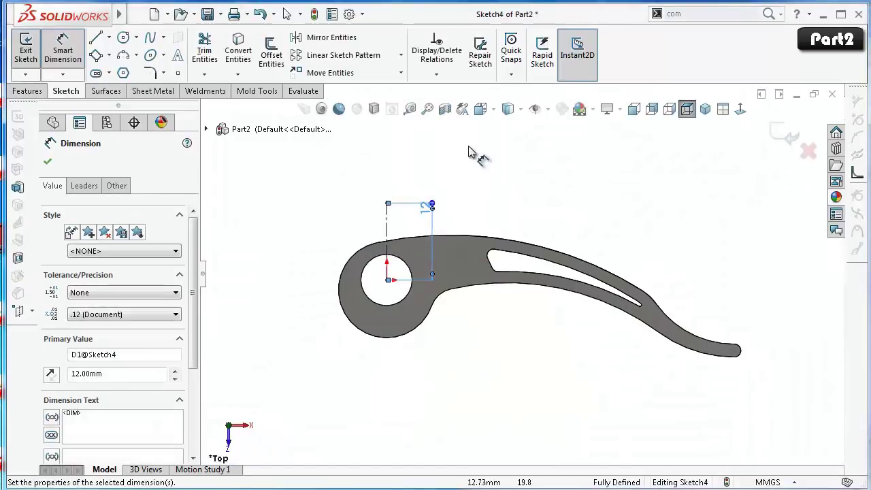
Draw a horizontal centreline left from the hole centre and dimension it 18.3 mm.
click(109, 38)
click(121, 71)
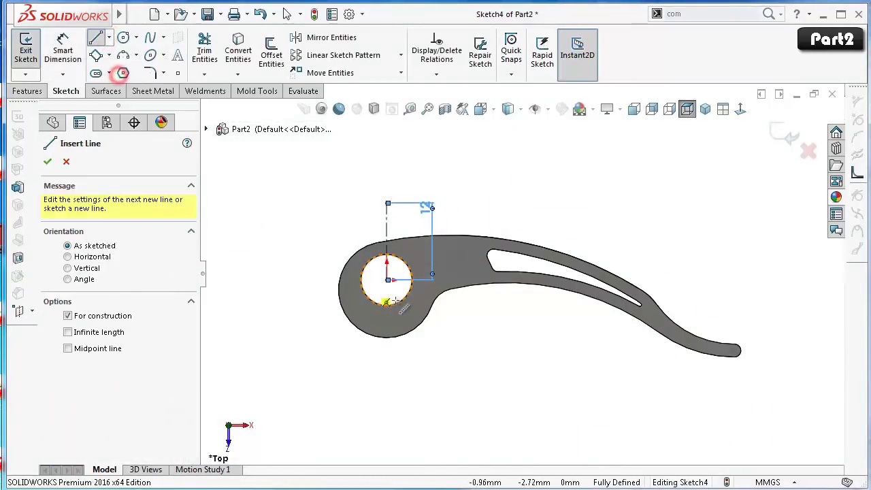
click(387, 279)
click(284, 280)
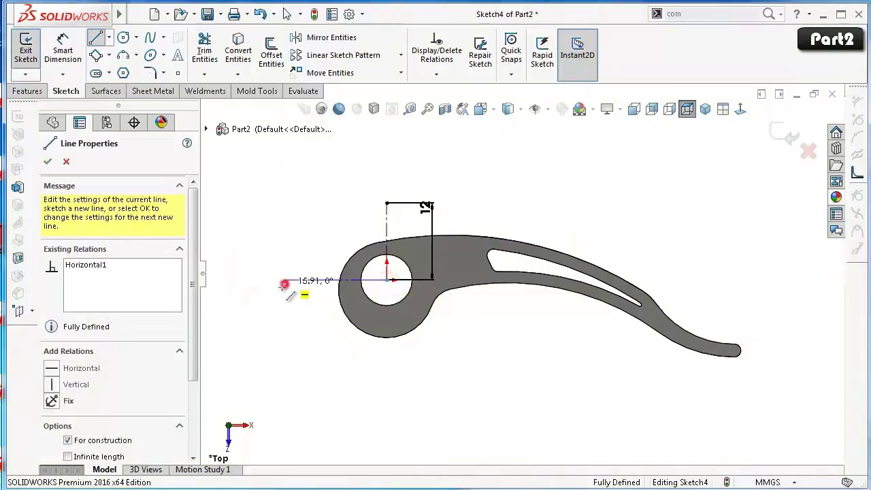
click(272, 332)
right_drag(261, 405, 261, 370)
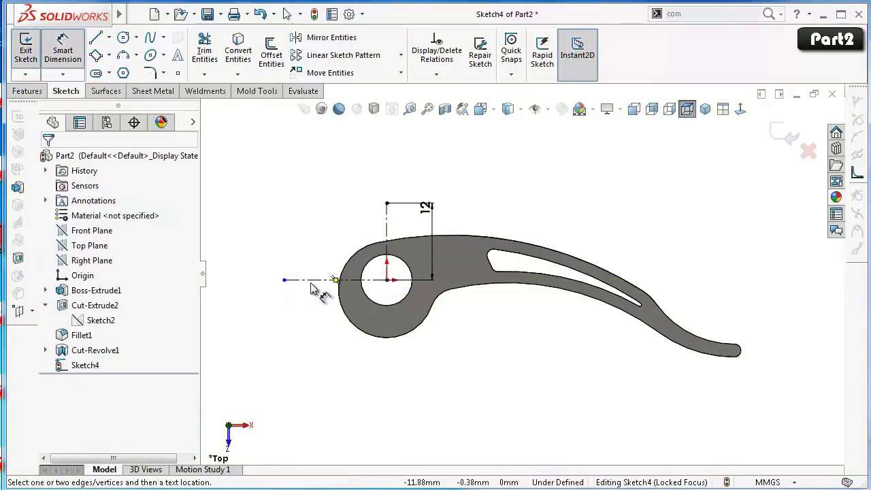
click(310, 281)
click(313, 358)
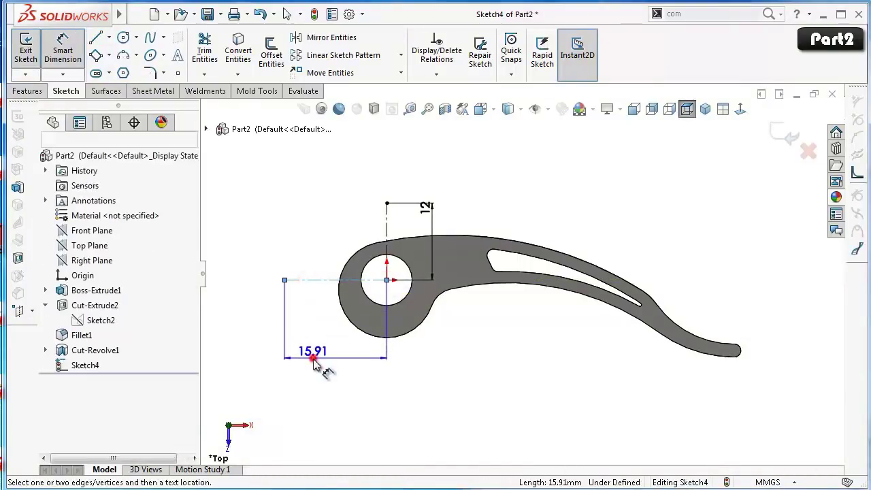
text(1)
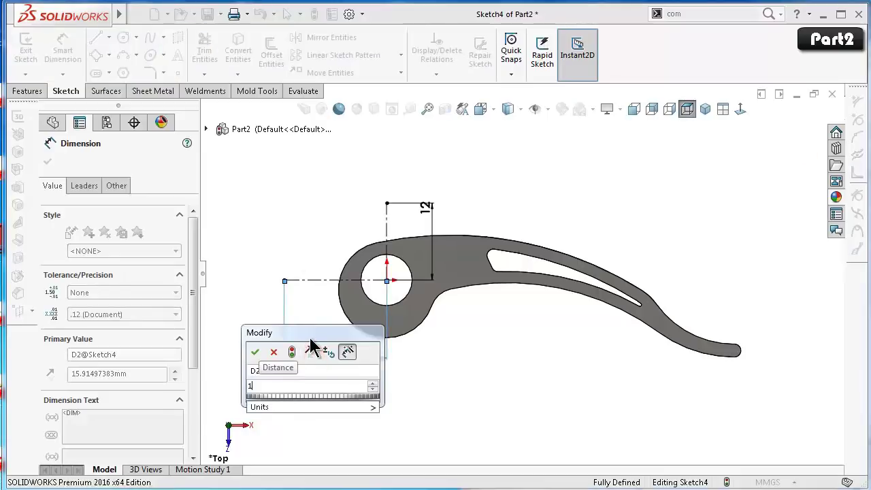
text(8.3)
key(Return)
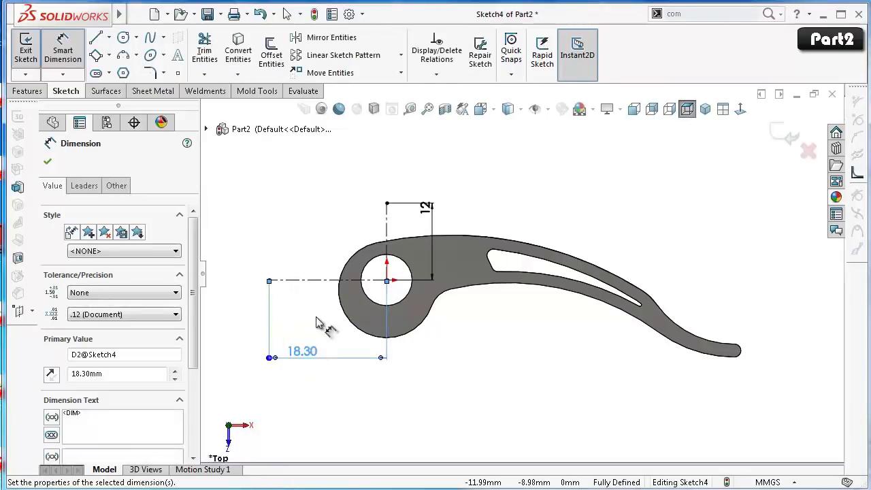
click(307, 223)
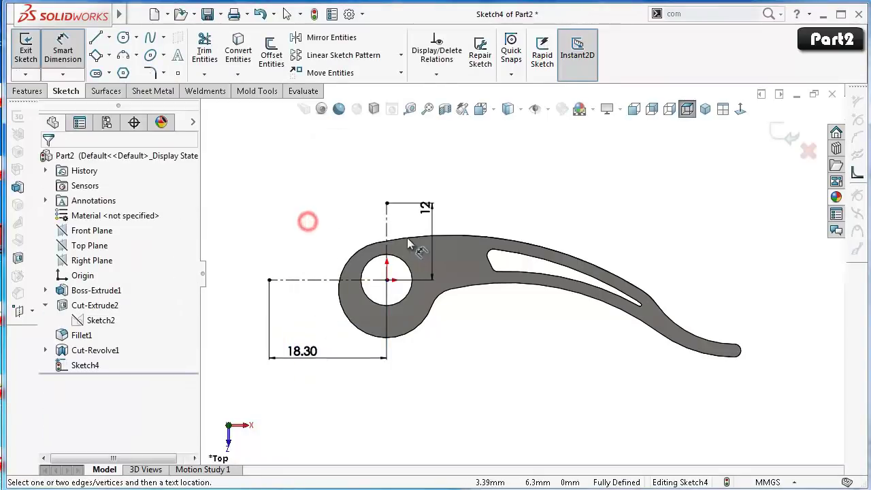
Draw a 3-point corner rectangle through the 12 mm line's top and the centreline's left end.
click(96, 55)
click(386, 202)
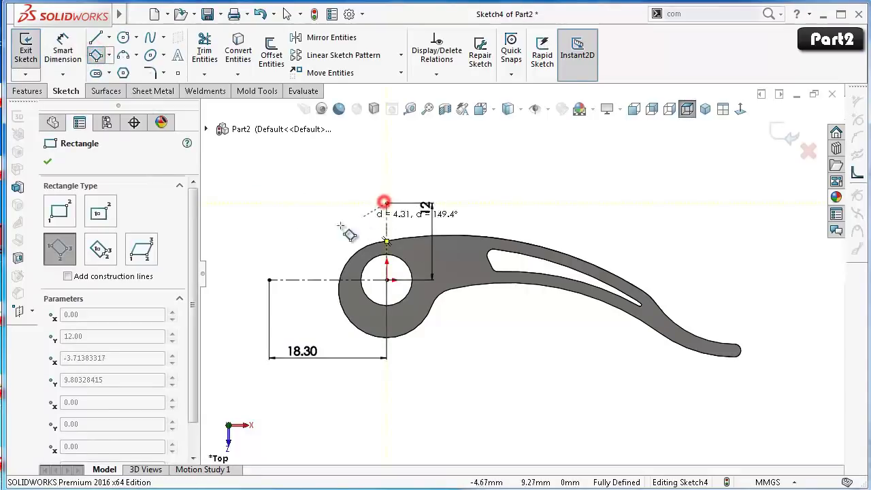
click(269, 278)
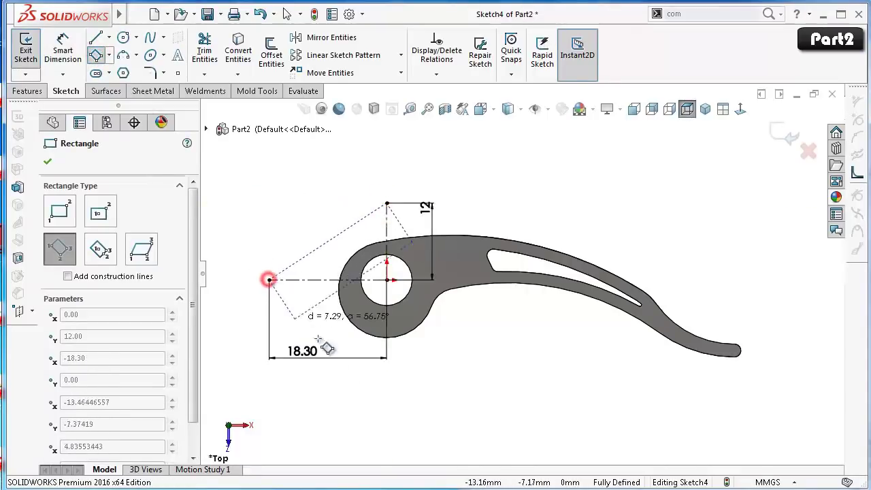
click(408, 402)
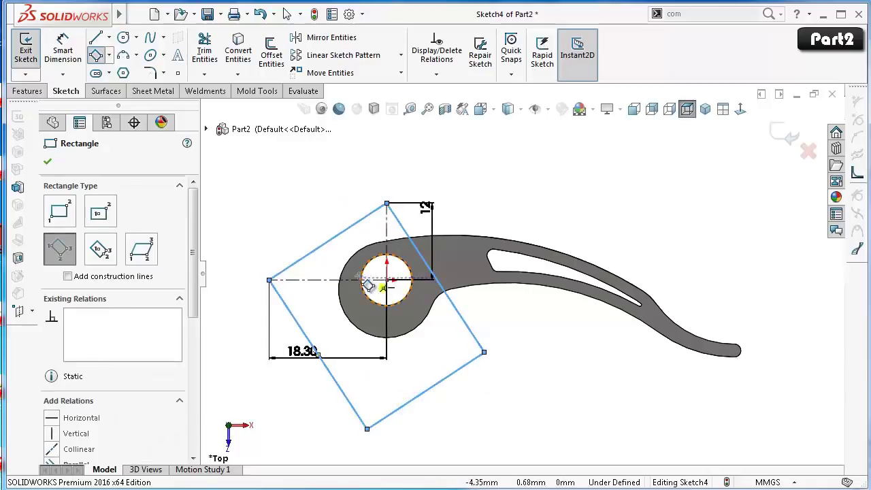
key(Escape)
Make two adjacent rectangle sides equal, turning it into a square.
click(284, 304)
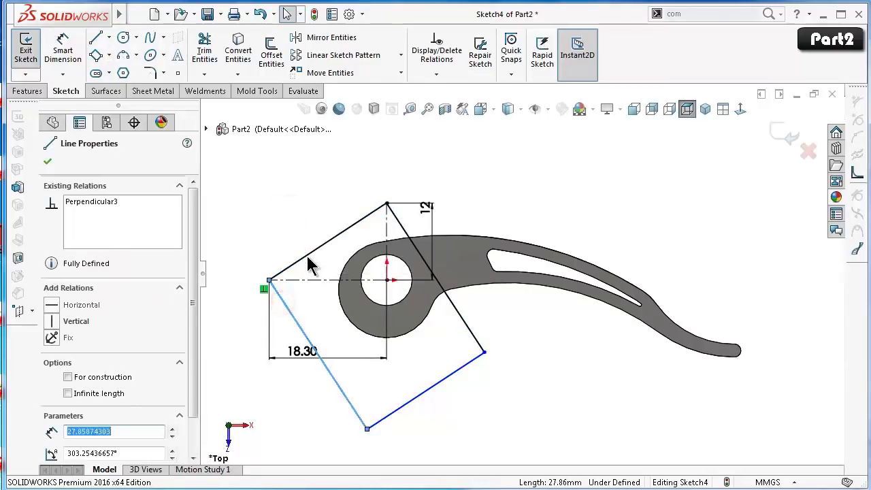
ctrl+click(307, 254)
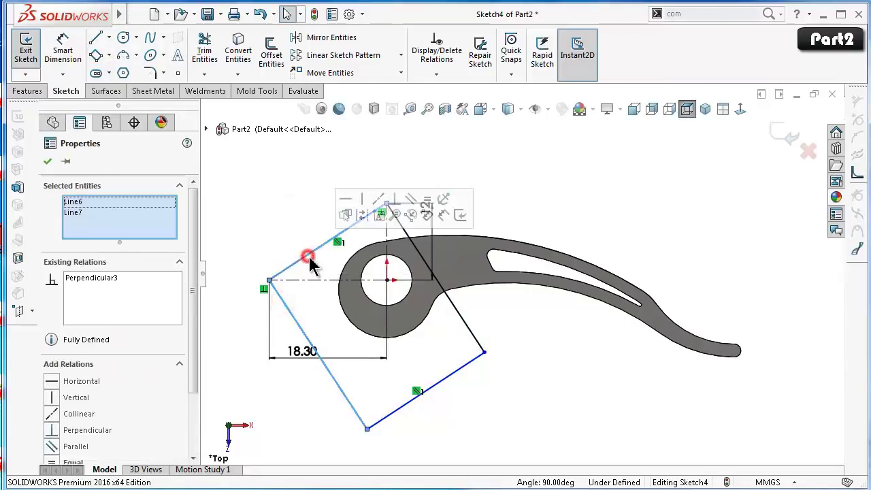
click(427, 198)
click(314, 140)
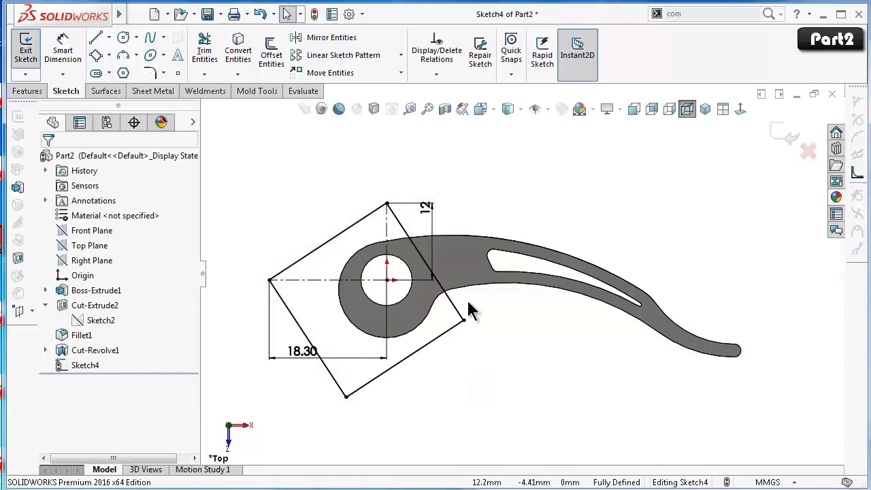
key(ctrl+1)
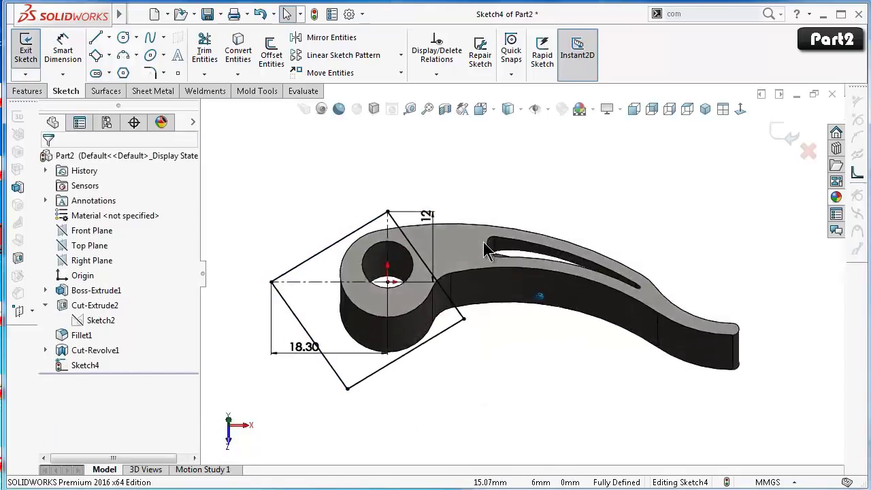
middle_drag(484, 250, 484, 268)
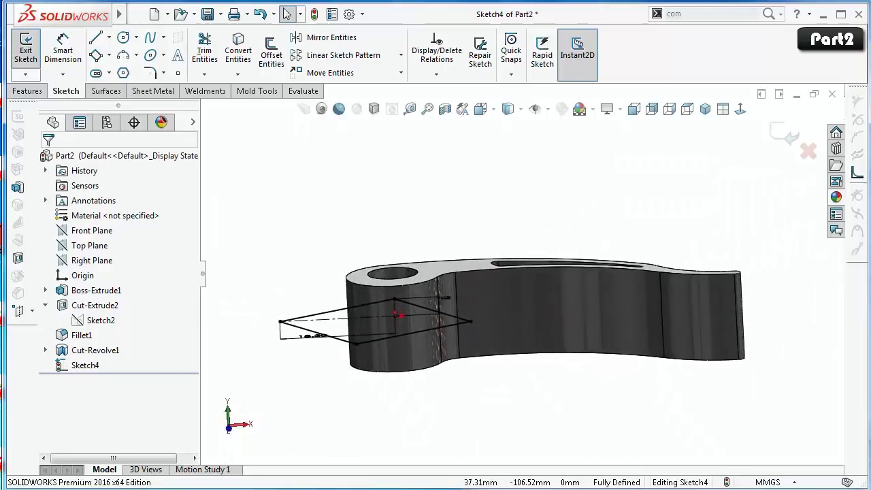
Extrude-cut the square sketch Mid Plane, 5.5 mm deep, forking the hole end.
click(24, 92)
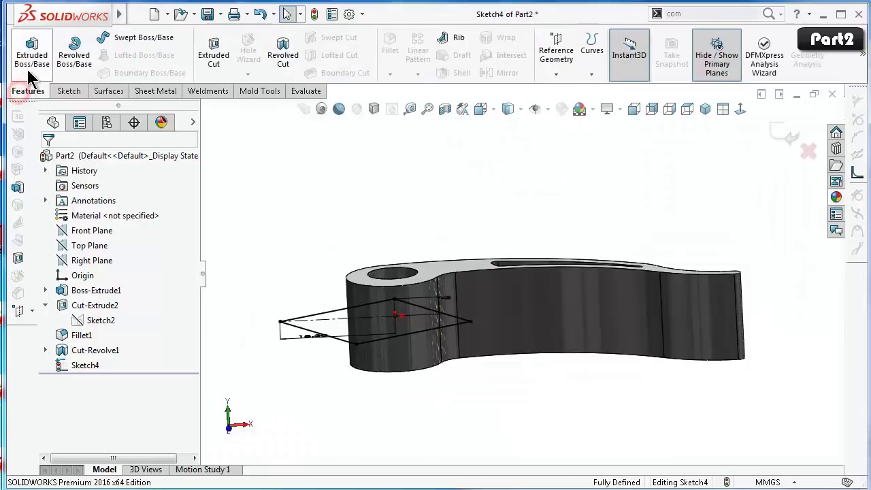
click(213, 56)
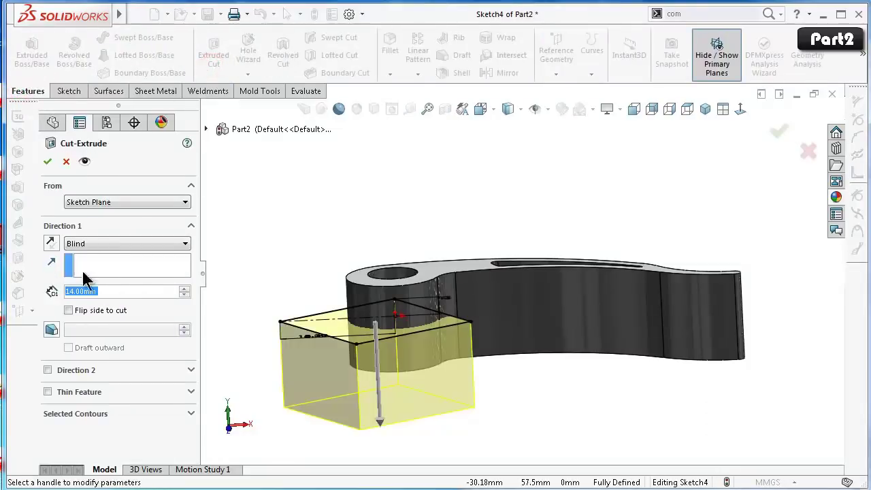
click(98, 243)
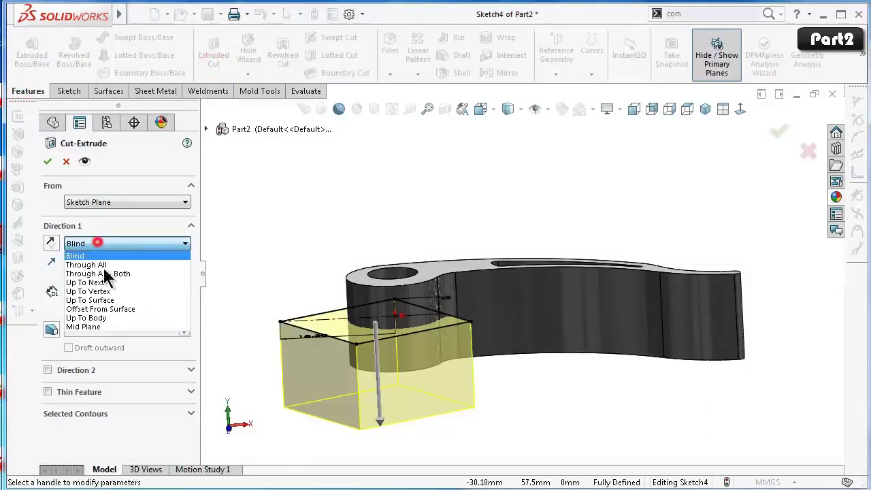
click(120, 325)
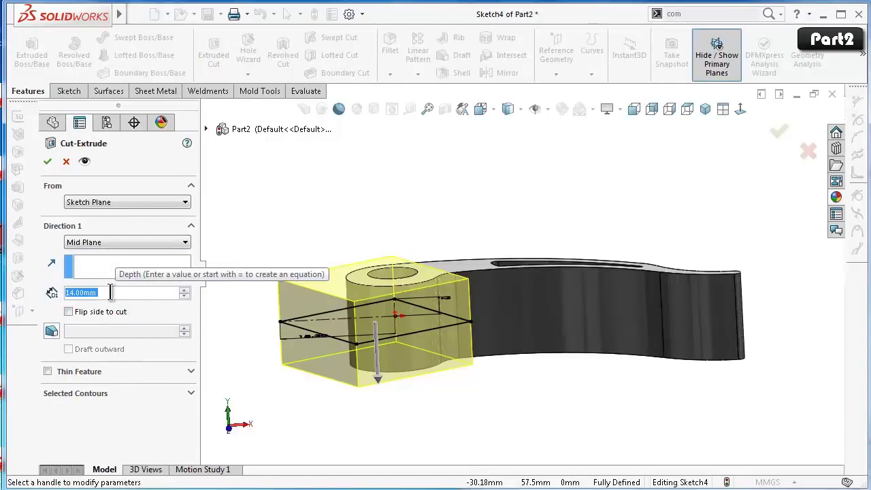
text(5.5)
key(Return)
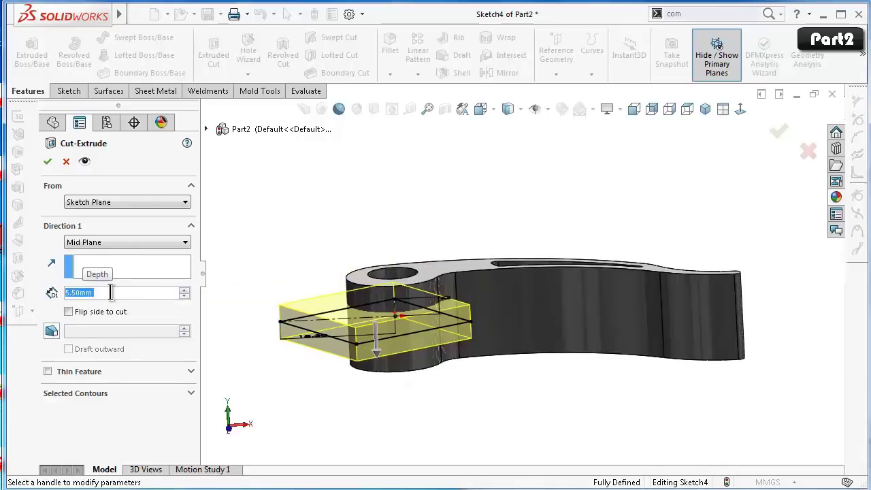
click(51, 165)
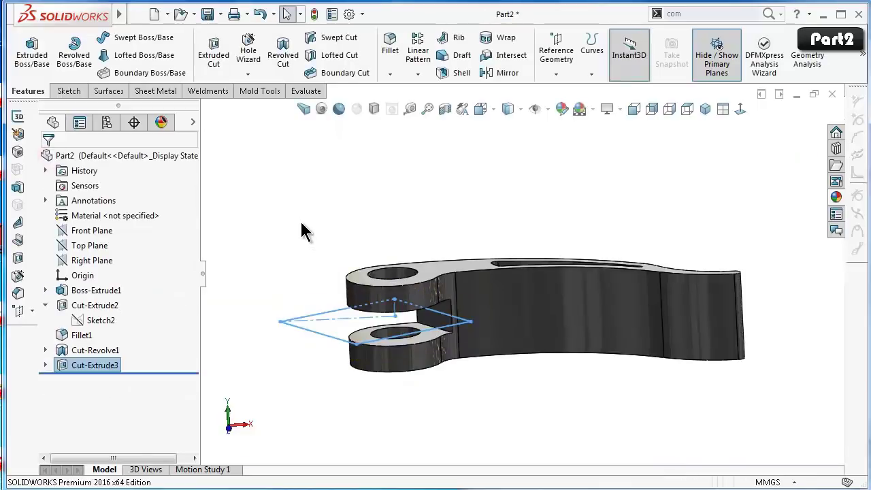
mouse_move(307, 209)
middle_down()
mouse_move(323, 216)
mouse_move(327, 286)
middle_up()
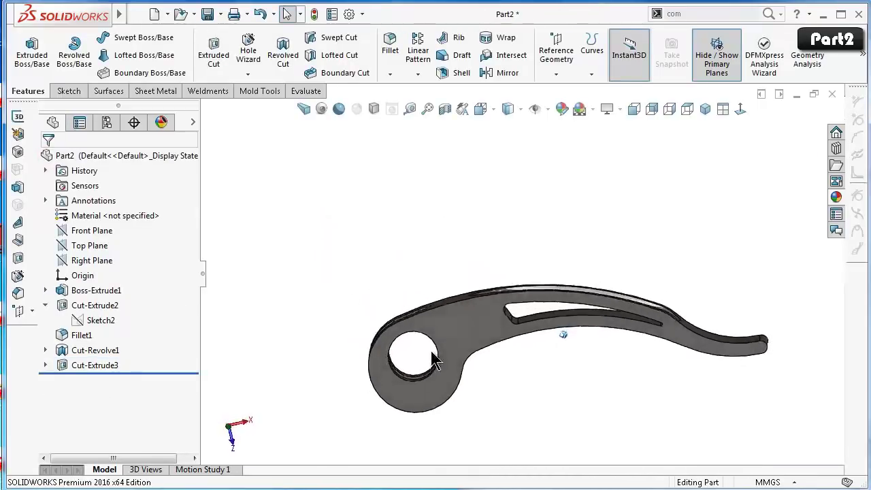
Save the part, then add a full round fillet across the lug's two side faces and centre face.
key(ctrl+s)
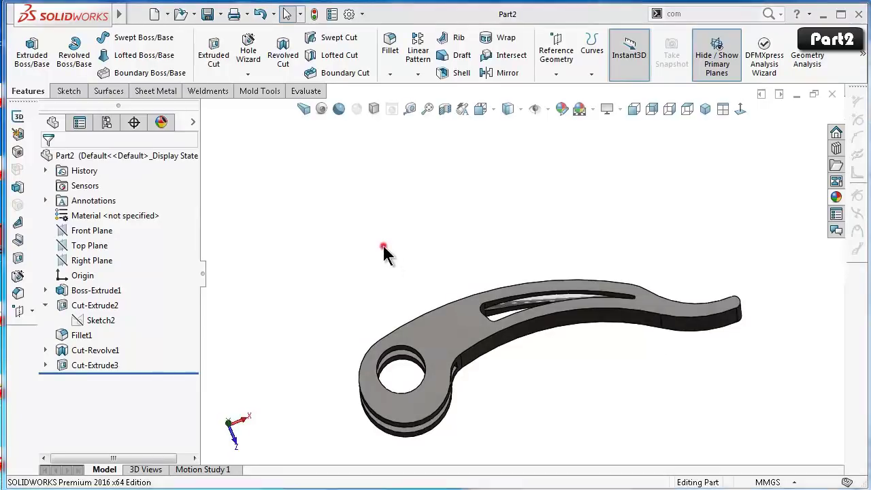
mouse_move(431, 282)
middle_down()
mouse_move(493, 302)
mouse_move(510, 230)
mouse_move(567, 276)
middle_up()
click(389, 45)
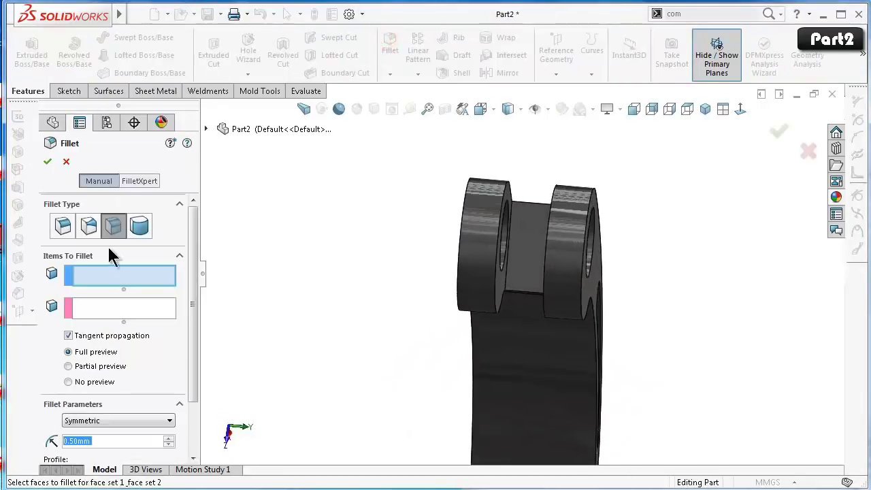
click(139, 225)
mouse_move(517, 308)
middle_down()
mouse_move(517, 295)
mouse_move(536, 299)
mouse_move(511, 283)
mouse_move(532, 299)
middle_up()
click(521, 295)
click(508, 286)
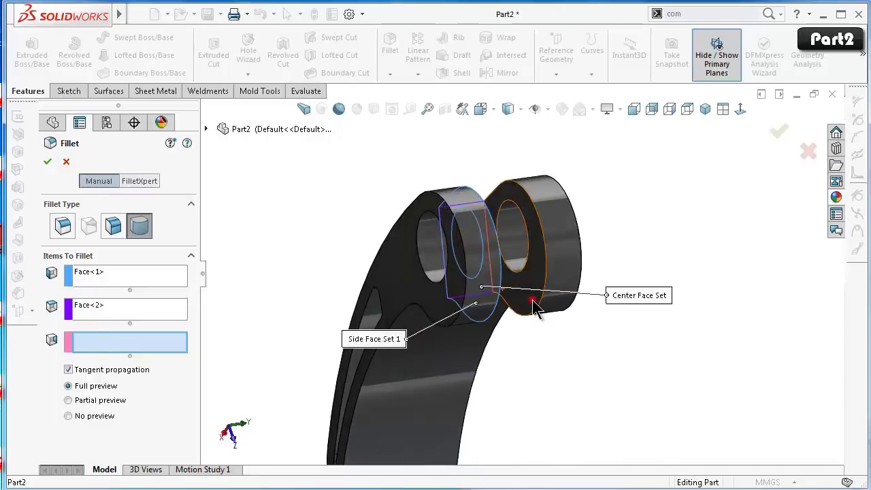
click(532, 299)
right_click(536, 303)
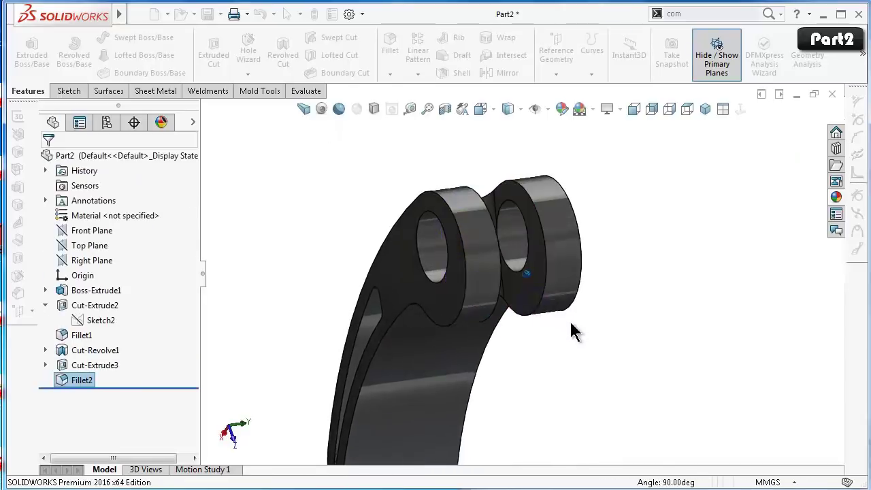
Rotate and pan the view around the forked end, then return to isometric view.
key(Left)
key(Left)
key(Down)
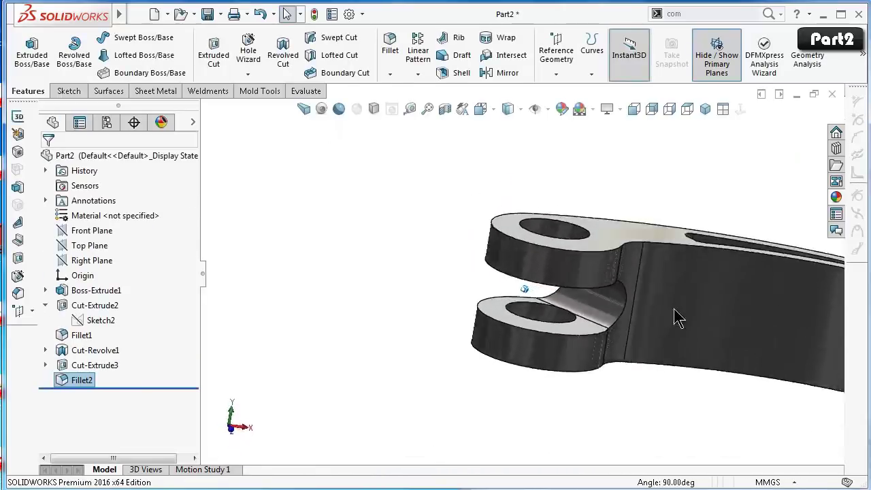
key(Down)
key(Down)
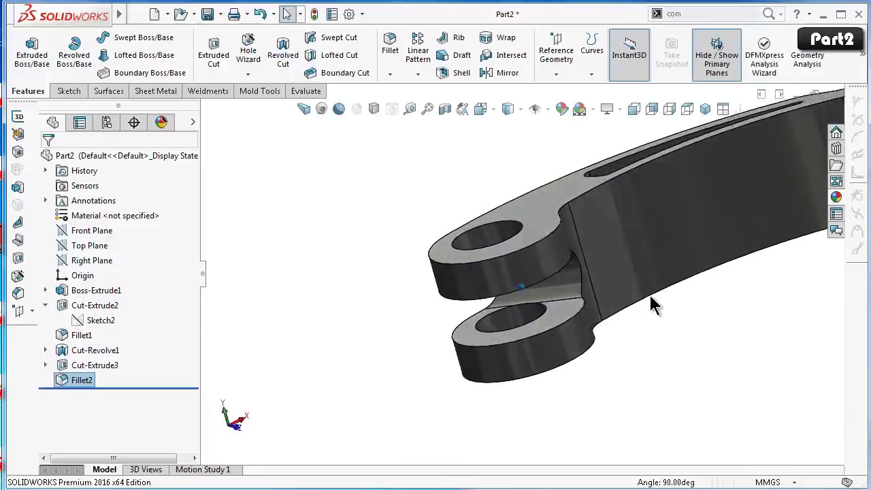
key(Down)
key(ctrl+Left)
key(ctrl+Left)
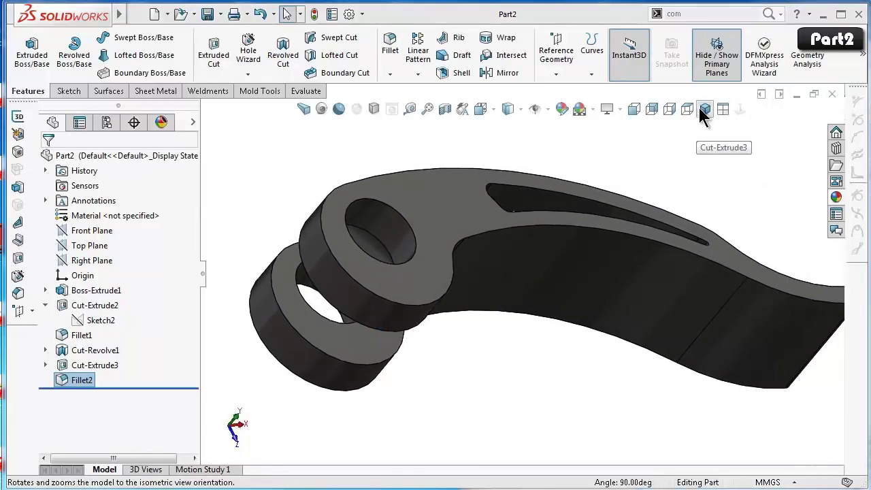
click(704, 110)
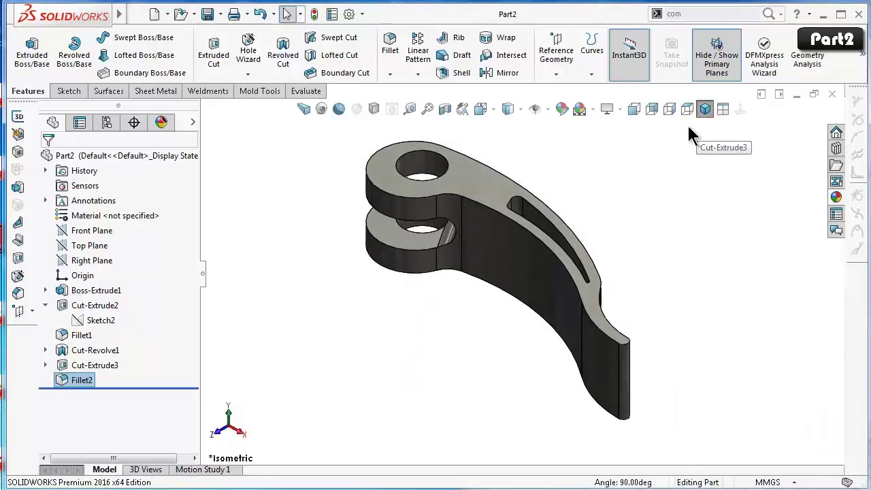
Select the Front Plane and view it face-on.
click(86, 231)
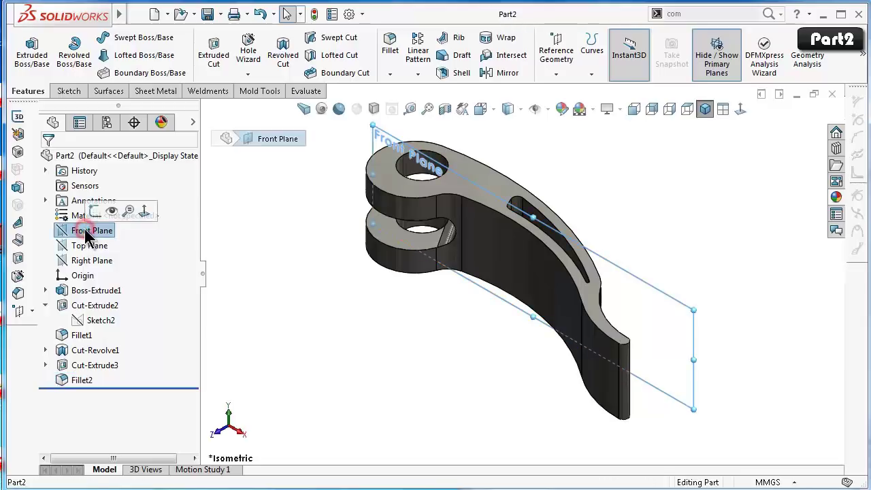
key(ctrl+8)
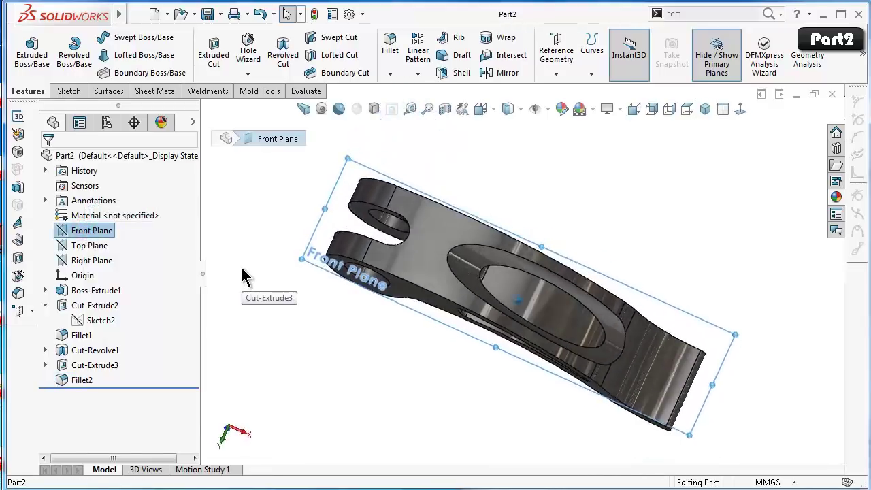
click(108, 232)
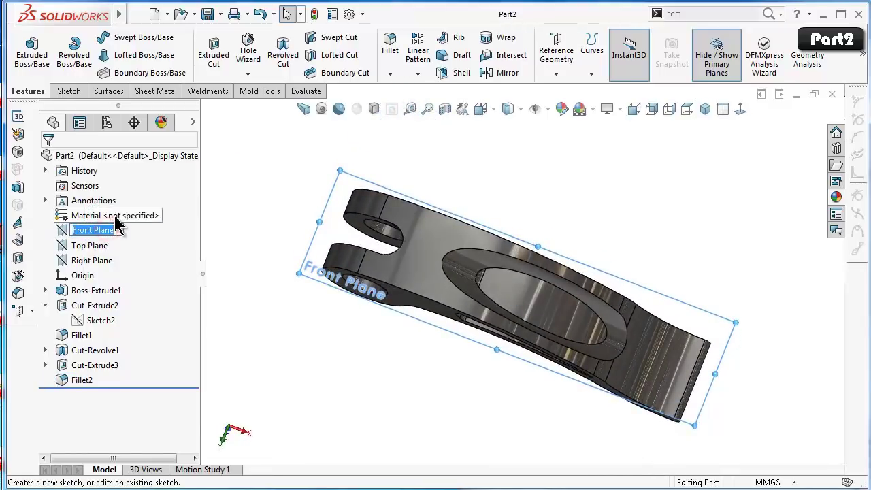
Start a sketch on the Front Plane, viewed face-on in Hidden Lines Removed display.
click(62, 214)
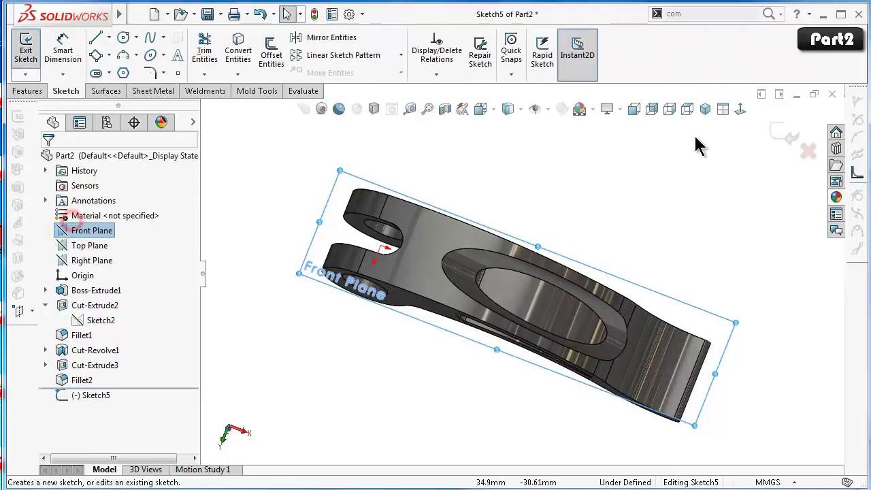
click(738, 111)
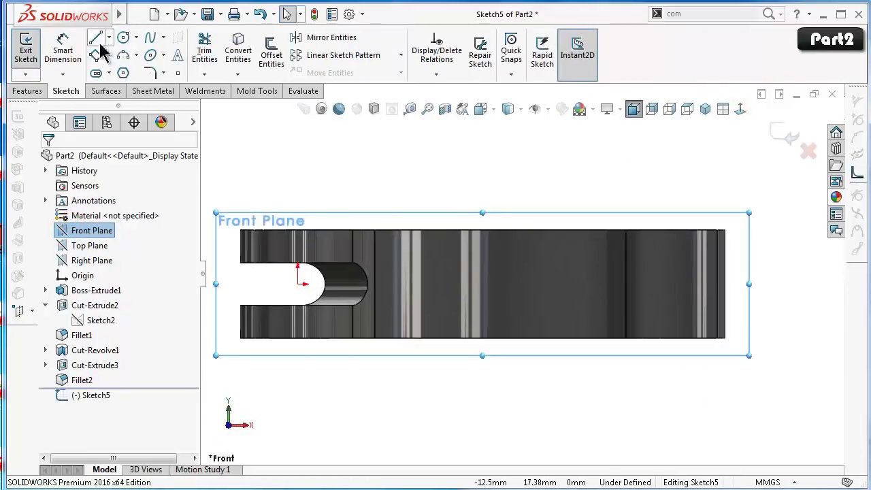
click(520, 109)
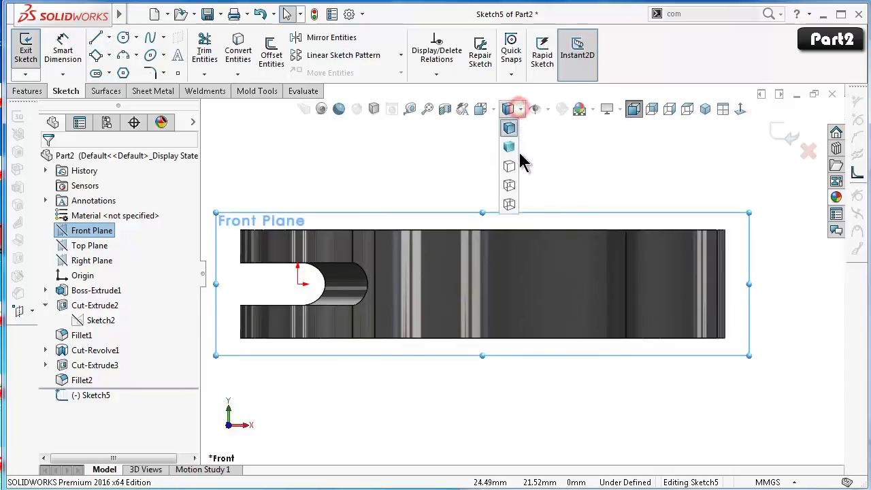
click(514, 168)
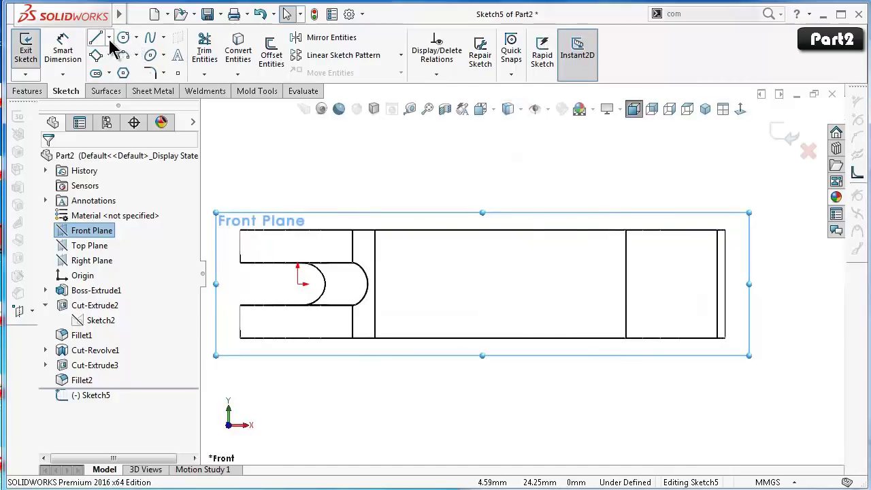
Draw a horizontal centerline from the origin and dimension it to 58 mm.
click(108, 38)
click(125, 70)
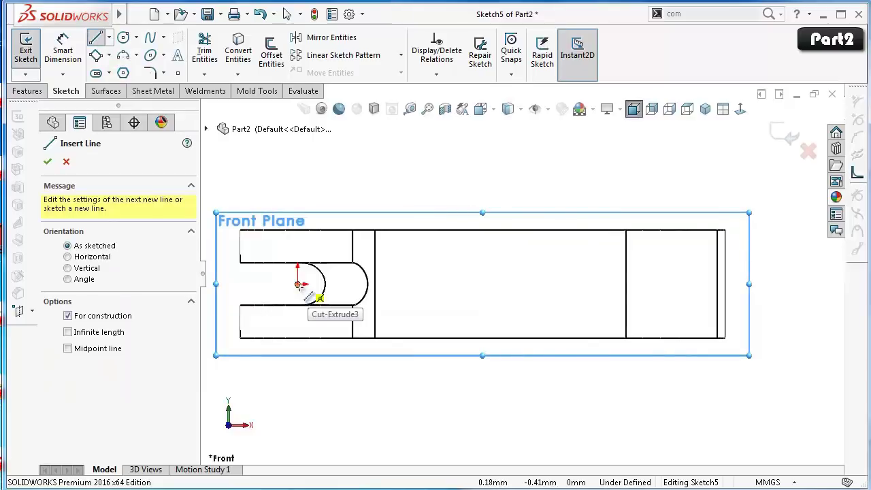
click(300, 284)
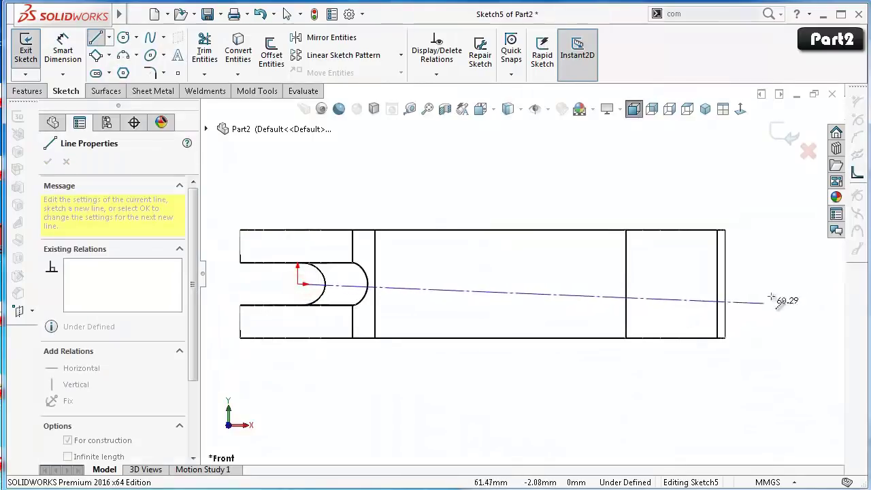
click(755, 283)
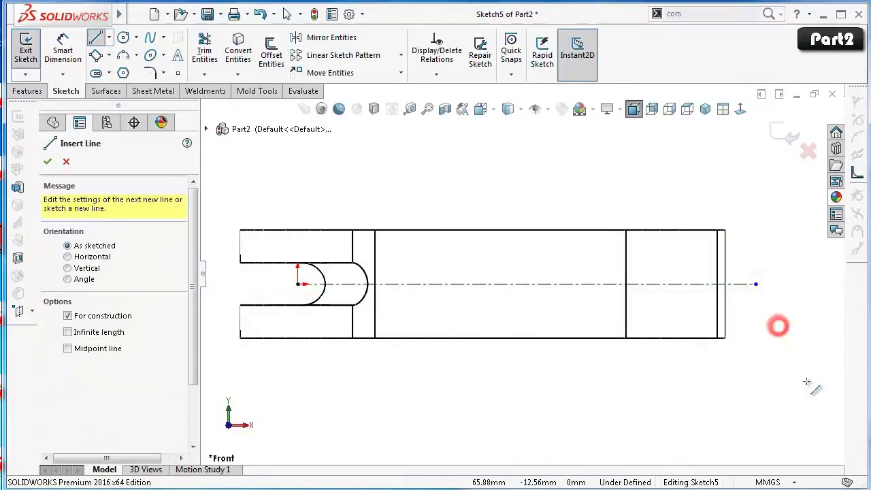
right_drag(777, 326, 748, 286)
click(747, 284)
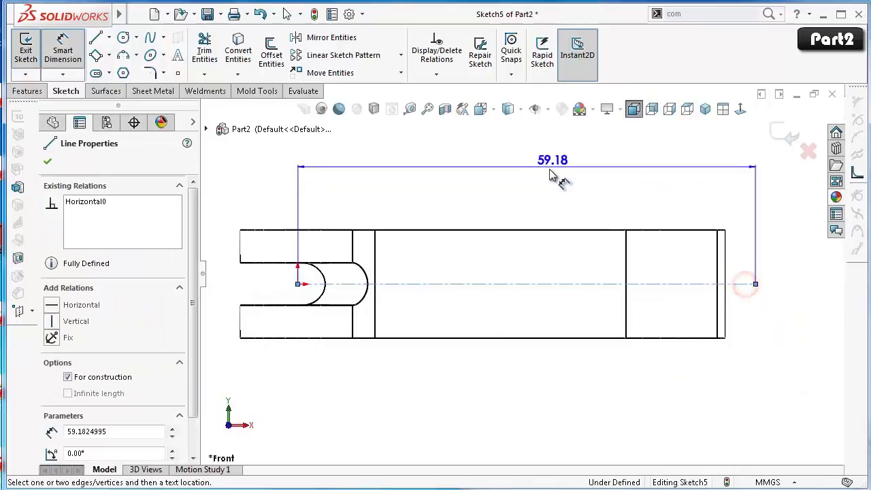
click(544, 180)
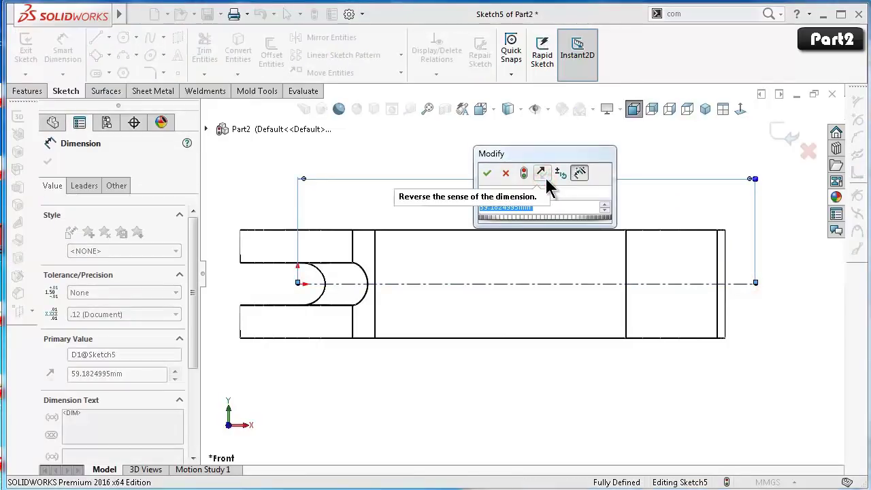
text(58)
key(Return)
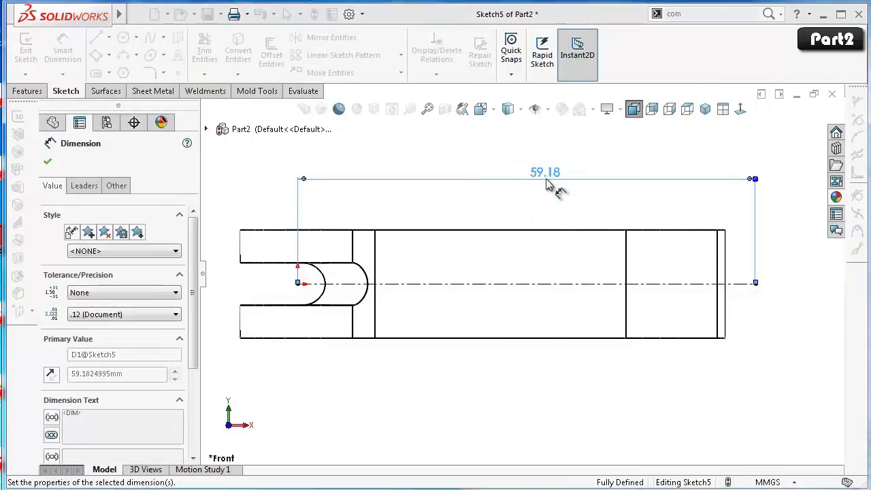
click(793, 375)
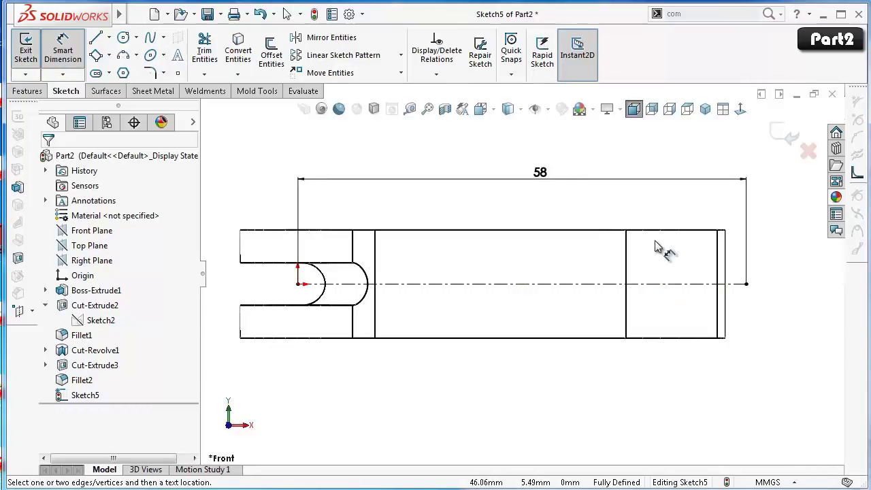
Draw a 3-point arc from the centerline's right end up above the part.
click(123, 56)
click(745, 284)
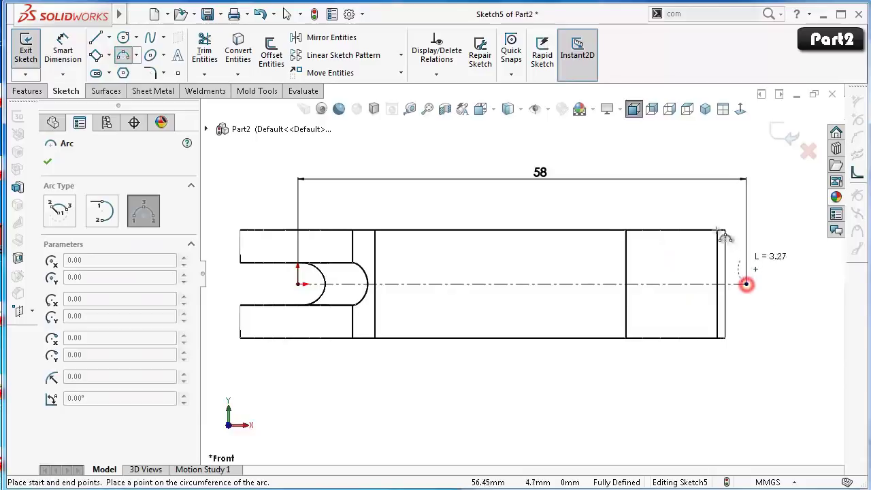
click(670, 210)
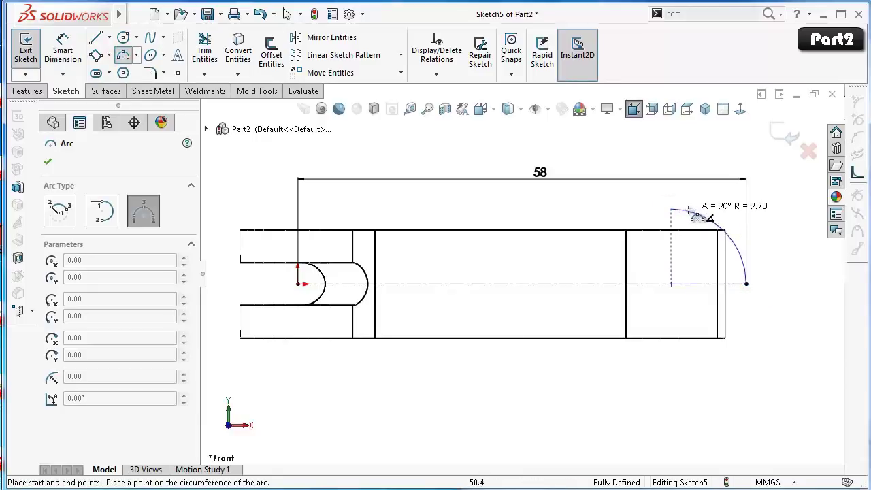
scroll(693, 216, down, 2)
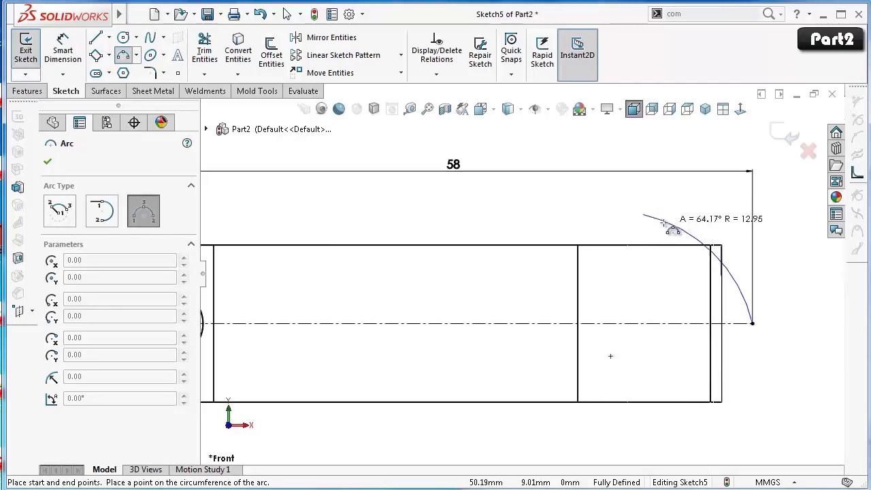
click(656, 223)
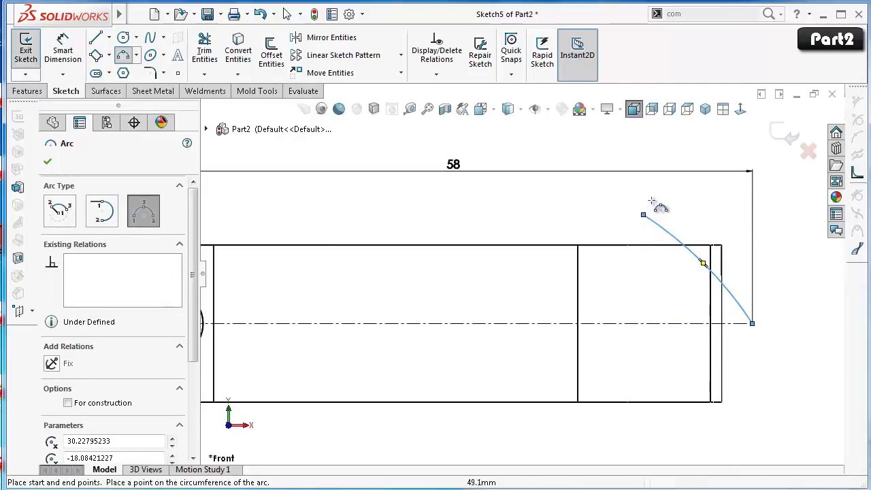
key(Escape)
click(608, 218)
Make the arc's upper endpoint coincident with the part's top edge.
scroll(629, 228, down, 2)
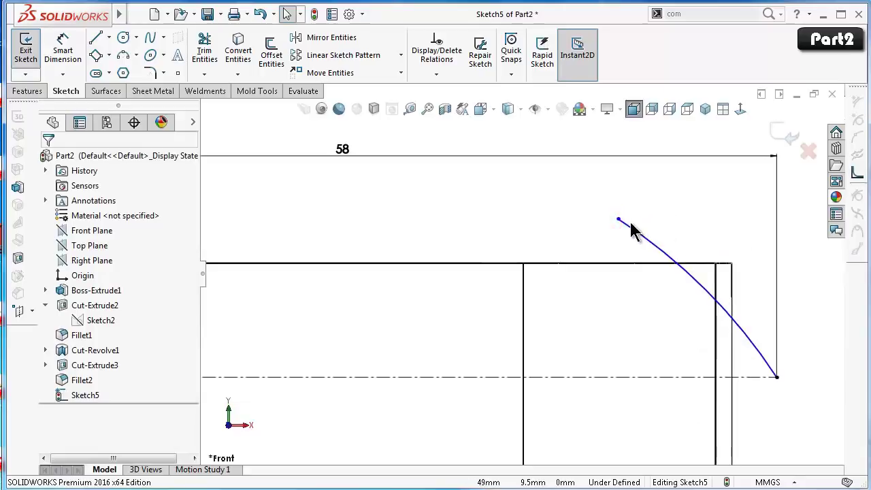
click(618, 219)
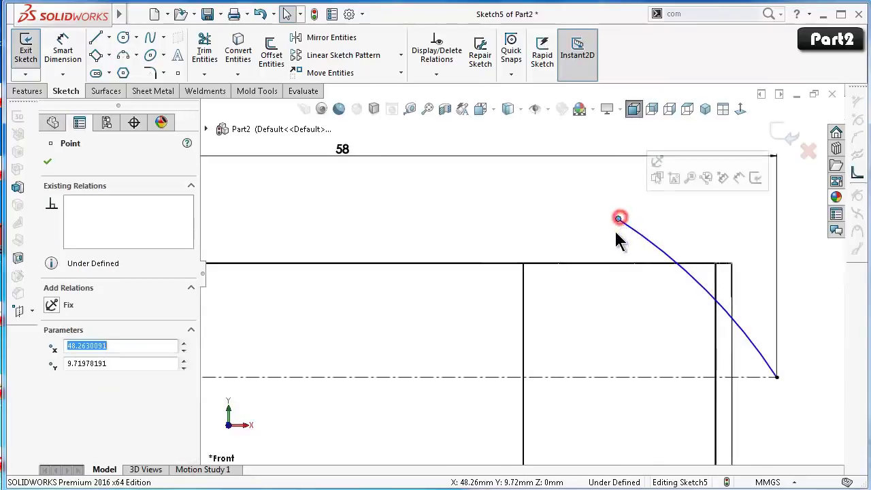
ctrl+click(598, 263)
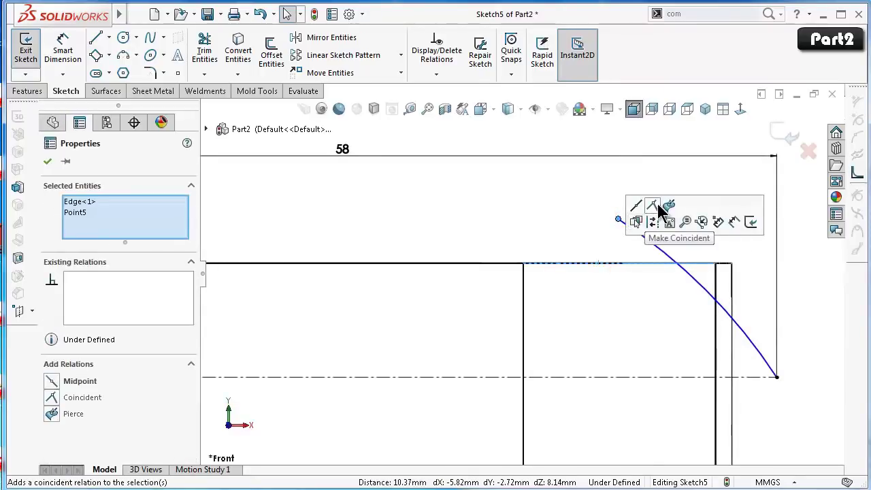
click(547, 212)
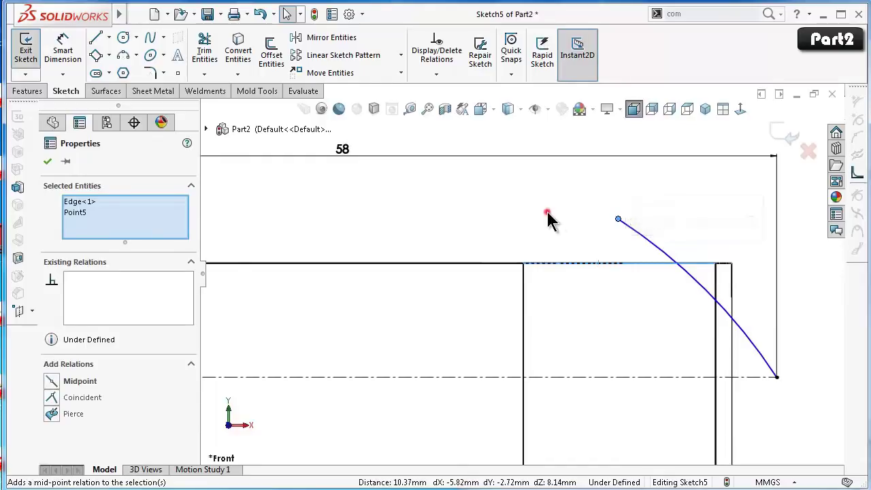
click(617, 219)
ctrl+click(606, 263)
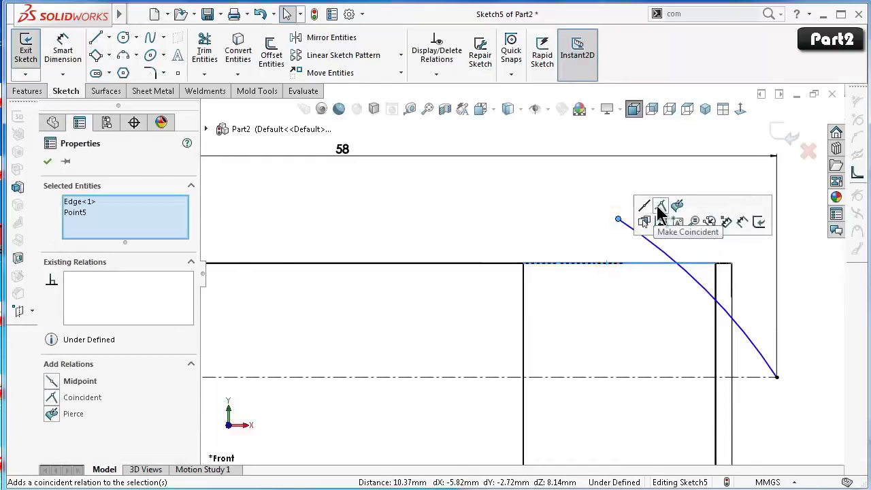
click(660, 205)
click(554, 203)
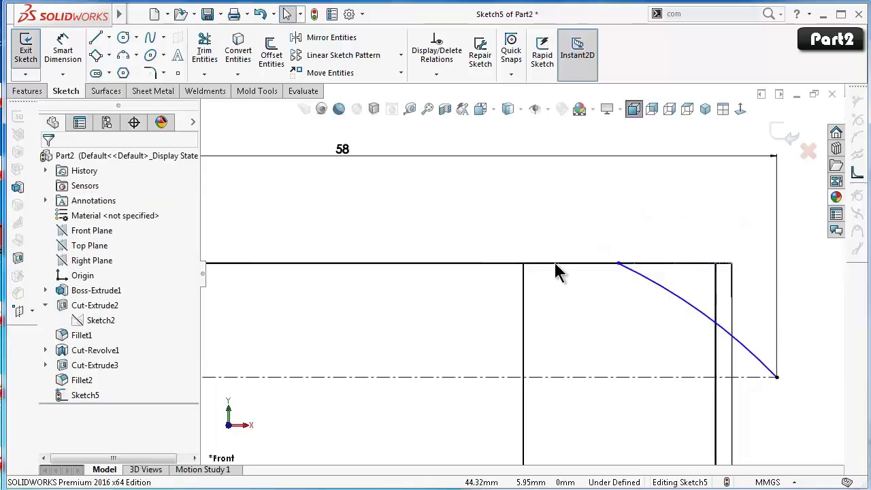
Dimension the horizontal gap between the arc's endpoints to 13.65 mm.
right_drag(581, 257, 576, 185)
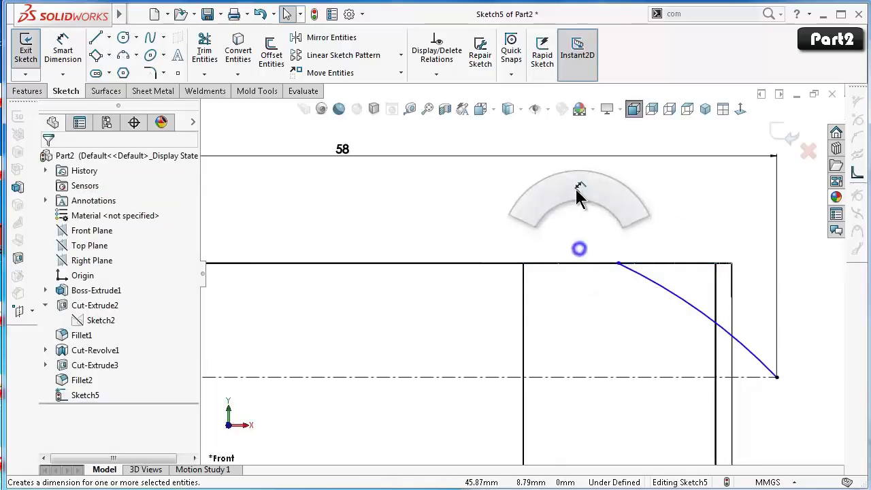
click(619, 263)
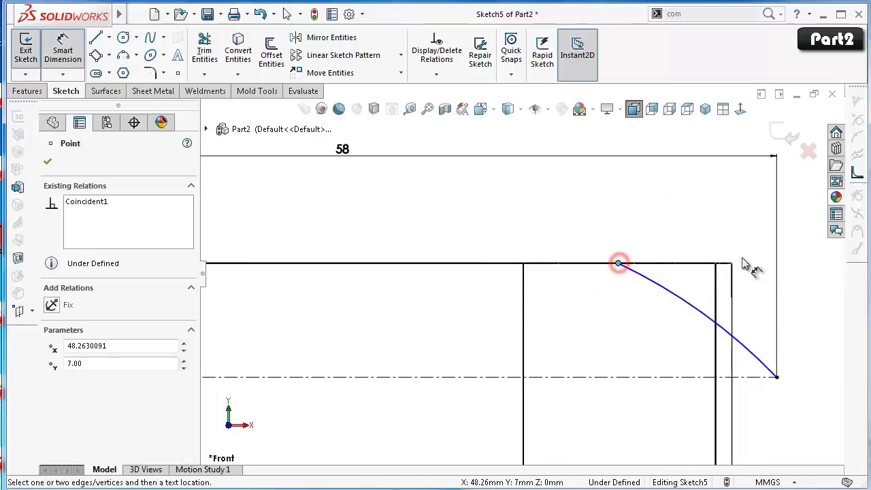
click(776, 376)
click(701, 235)
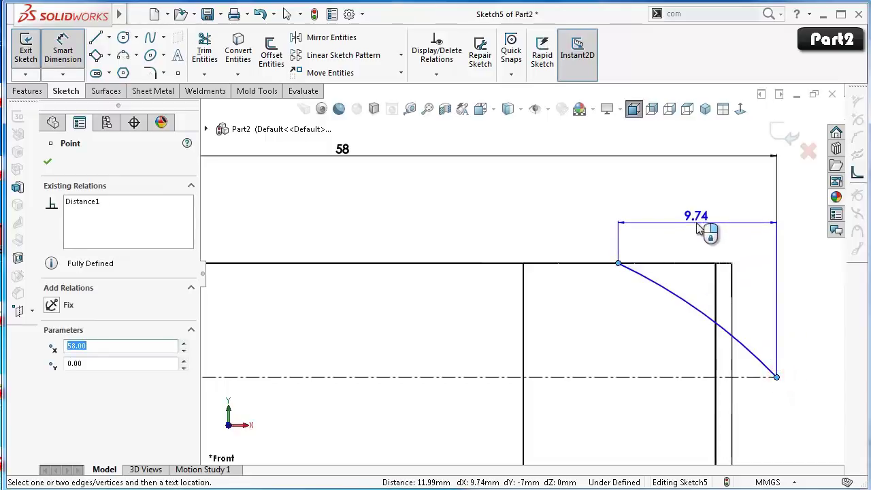
click(698, 229)
text(1)
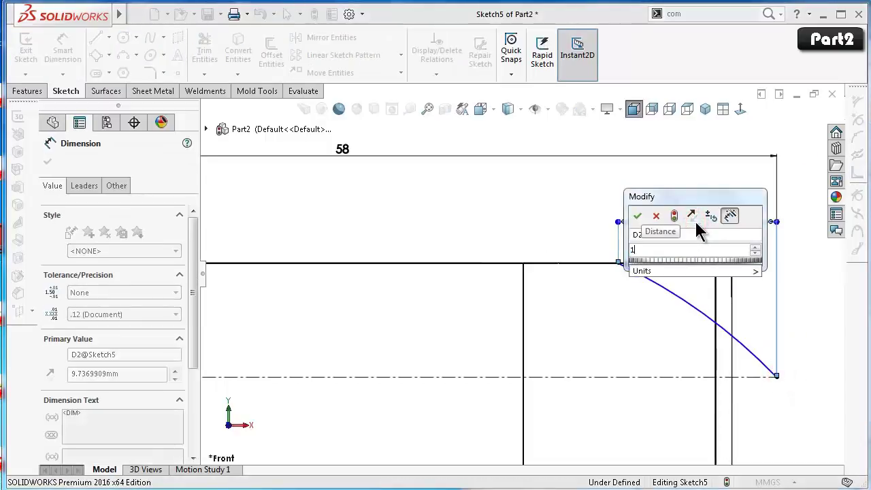
text(3.65)
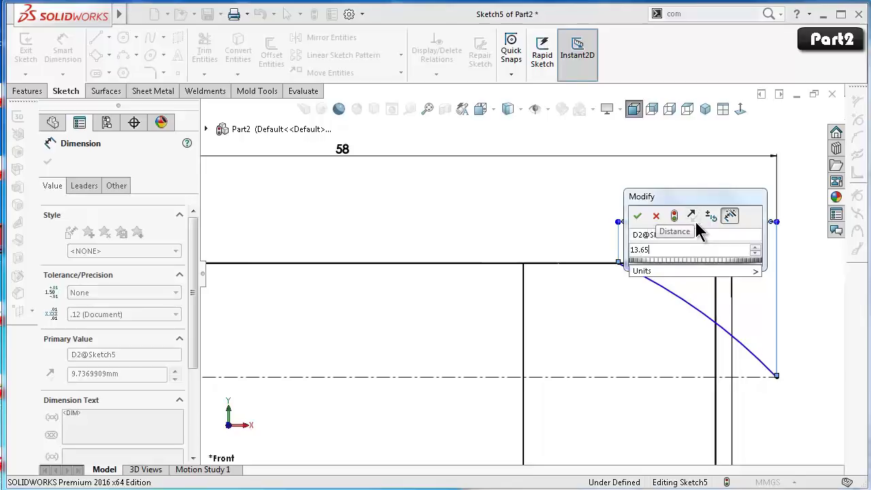
key(Return)
key(Escape)
key(ctrl+Left)
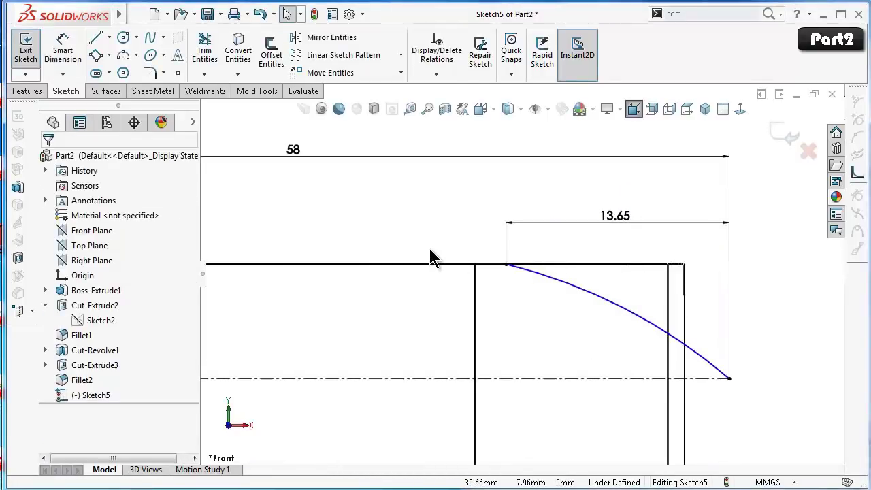
right_drag(430, 246, 410, 170)
Draw a centerline along the top edge and make the arc tangent to it.
click(109, 38)
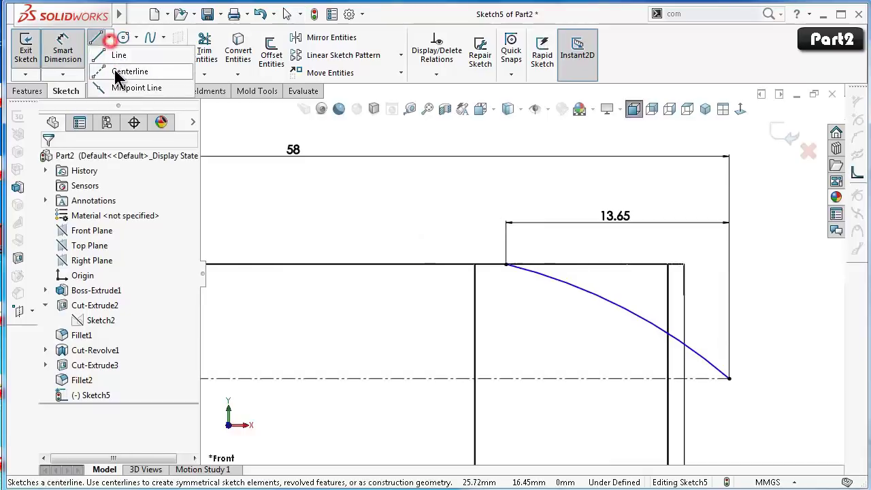
click(114, 70)
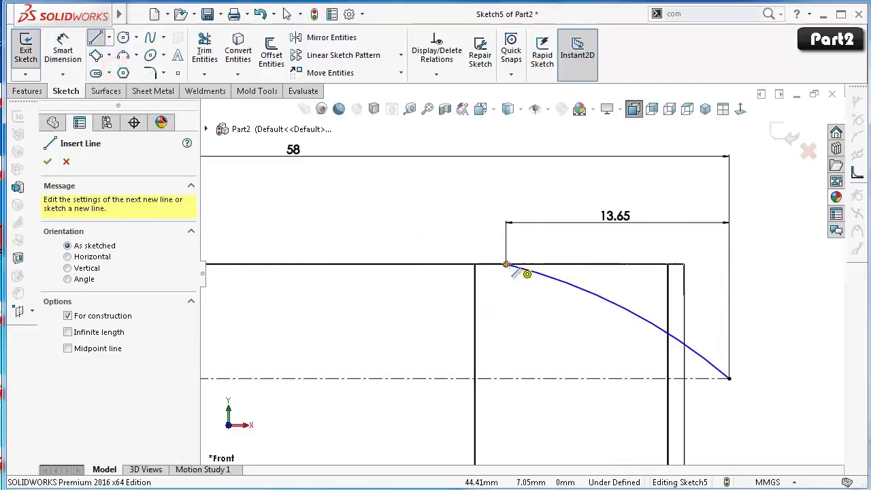
click(506, 264)
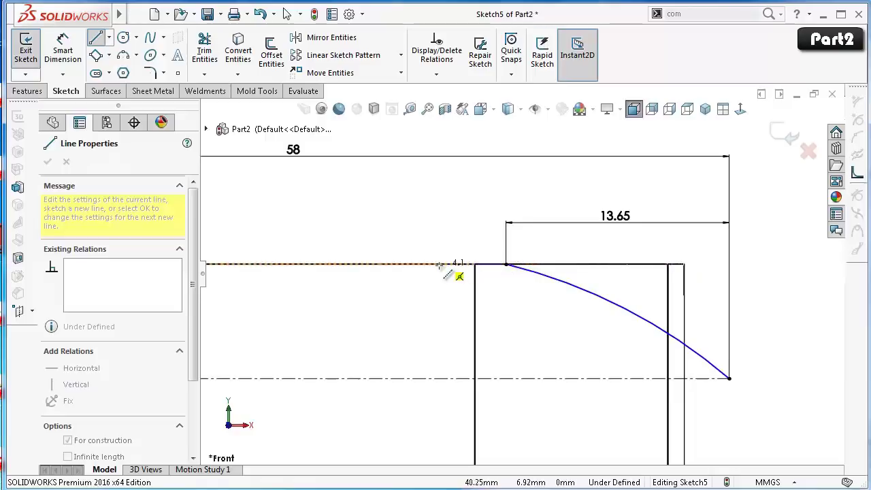
double_click(475, 264)
key(Escape)
scroll(515, 271, down, 3)
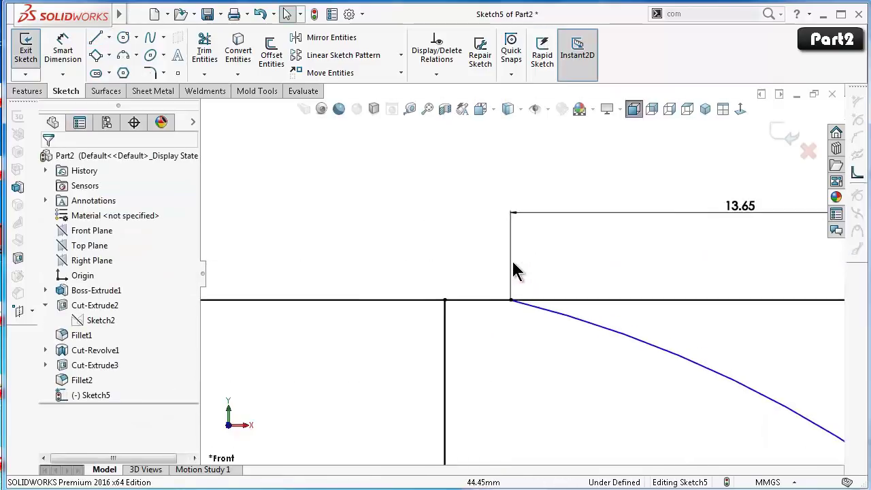
click(497, 302)
ctrl+click(544, 311)
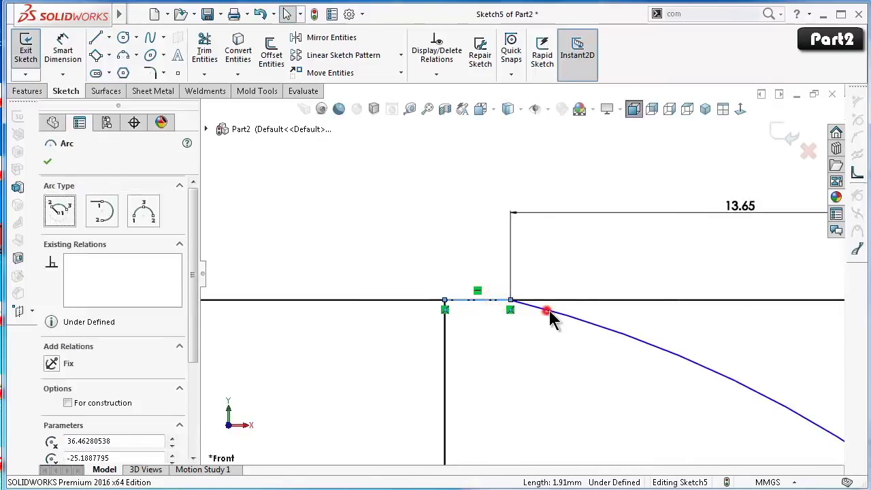
click(583, 253)
click(422, 199)
Mirror the arc about the horizontal axis centerline.
scroll(455, 258, up, 3)
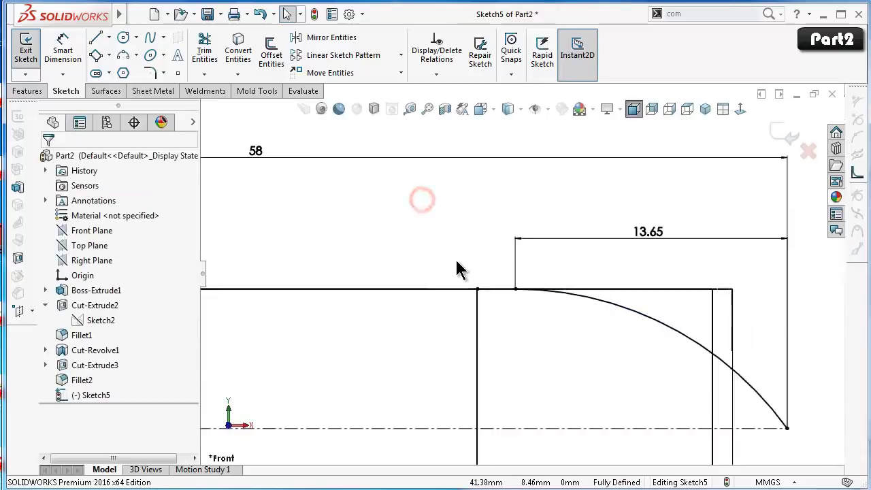
scroll(589, 306, up, 2)
scroll(589, 306, up, 1)
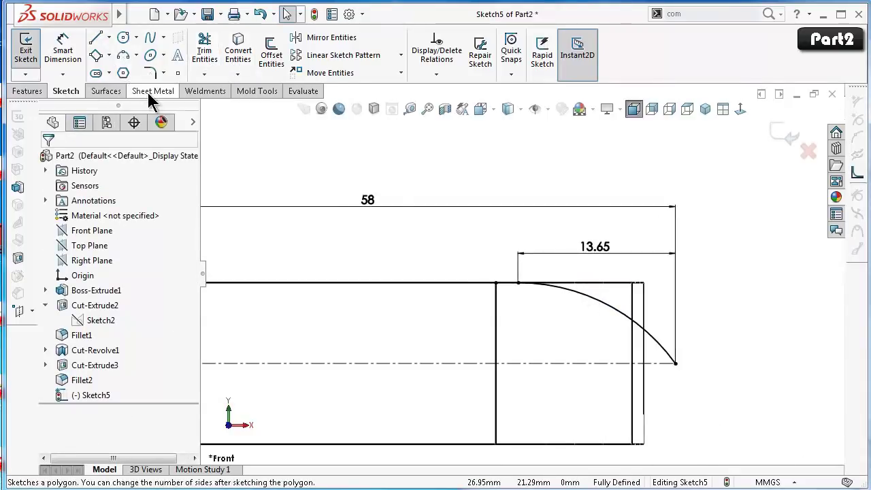
click(316, 38)
click(614, 312)
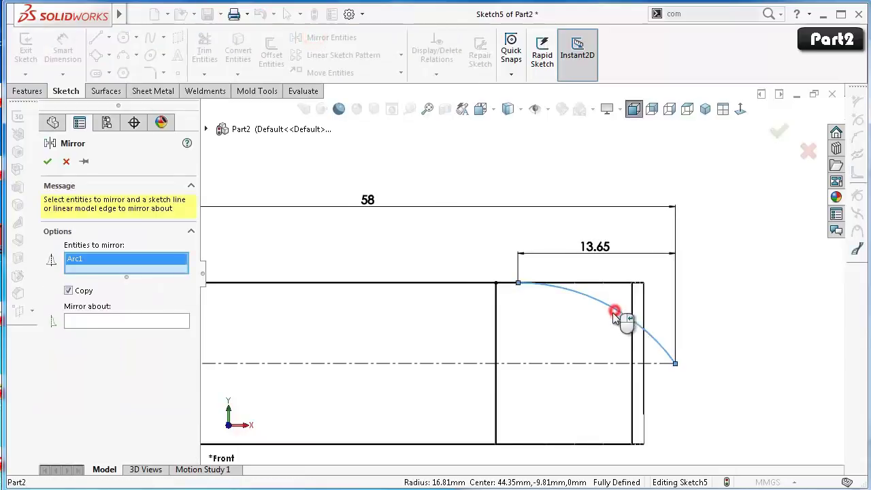
right_click(609, 326)
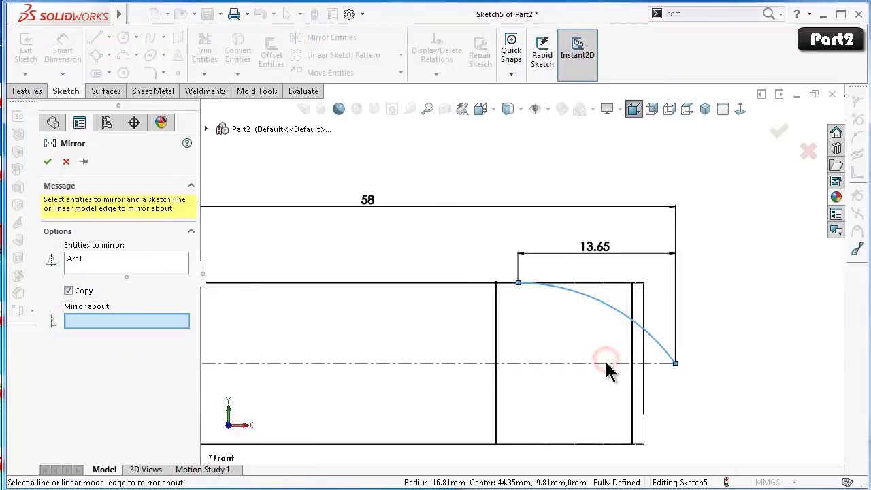
click(605, 363)
right_click(602, 362)
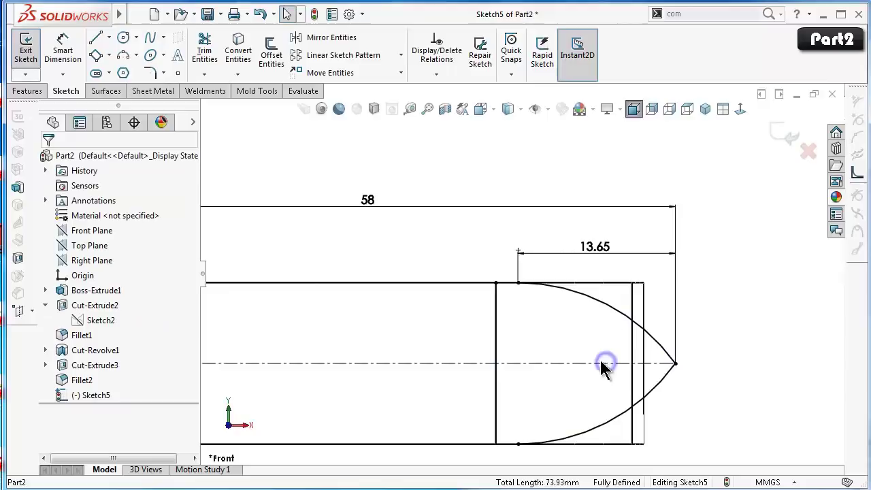
Extrude-cut the sketch with Through All - Both end condition.
click(24, 93)
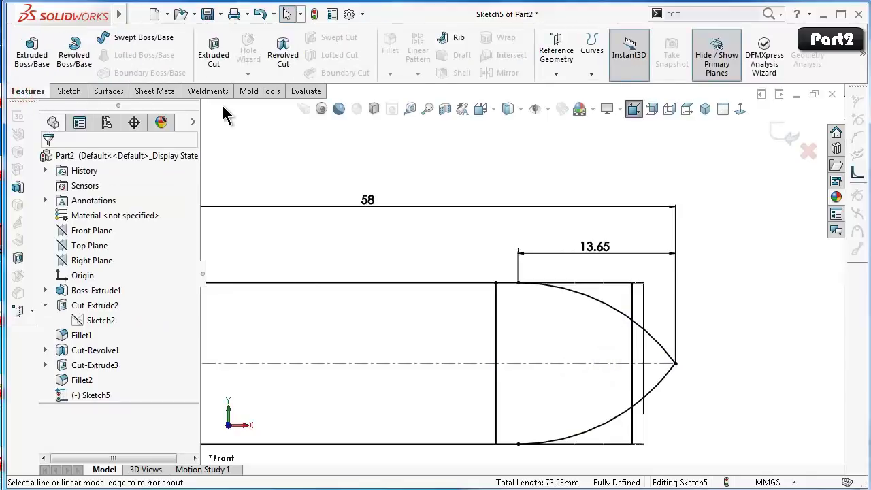
click(219, 64)
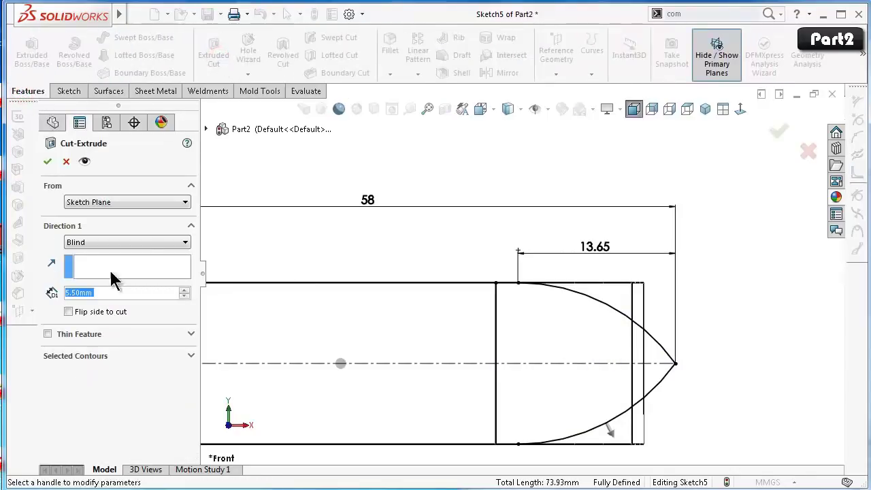
click(91, 242)
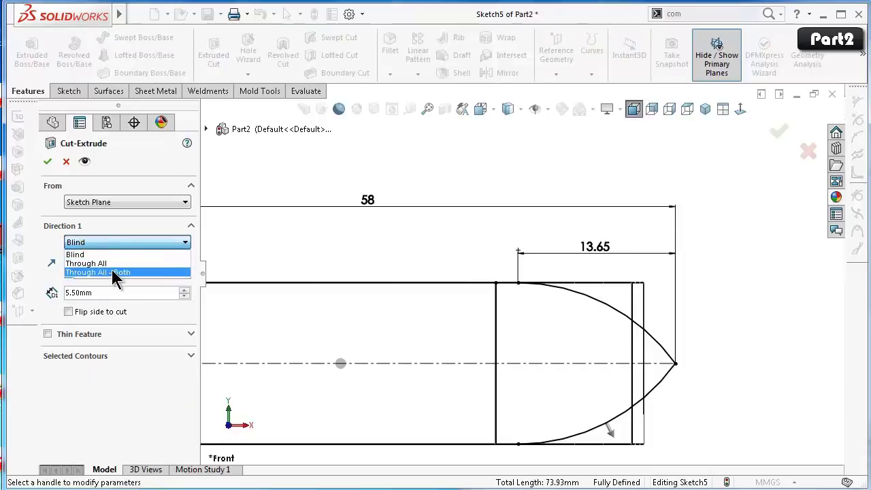
click(112, 270)
click(778, 135)
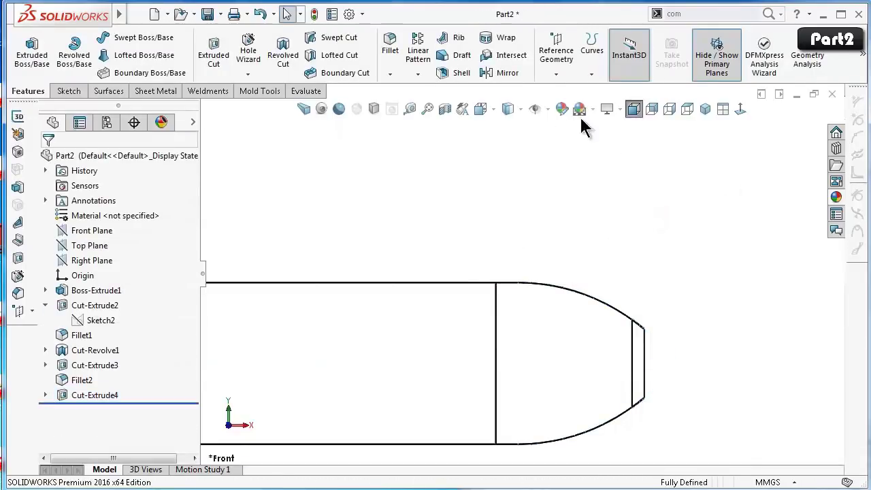
Switch to Shaded display and review Cut-Extrude4's settings, keeping them unchanged.
click(513, 110)
click(509, 129)
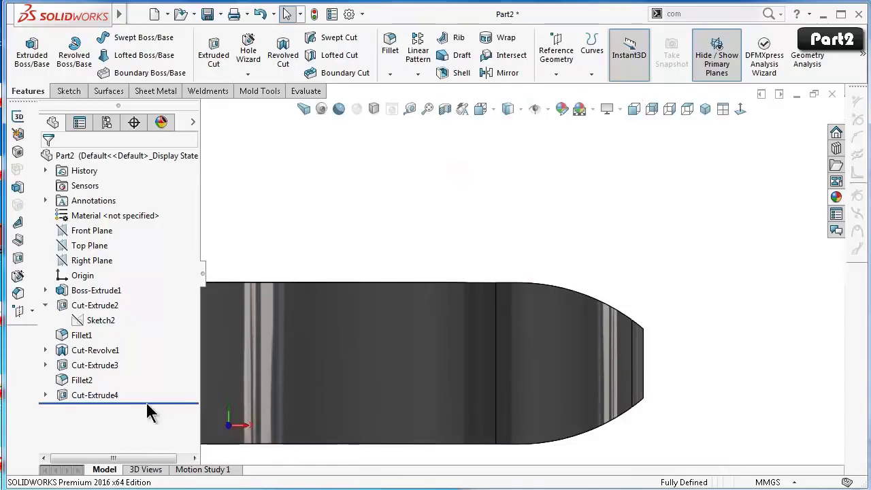
click(117, 396)
click(132, 361)
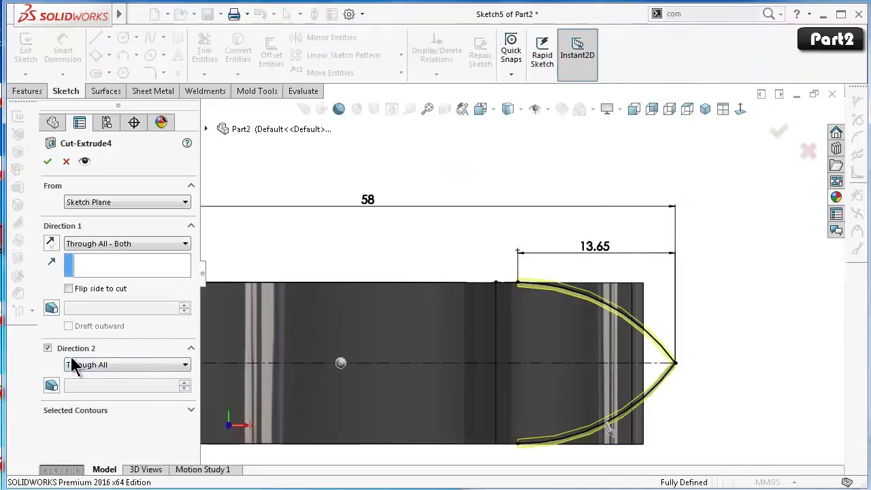
click(47, 160)
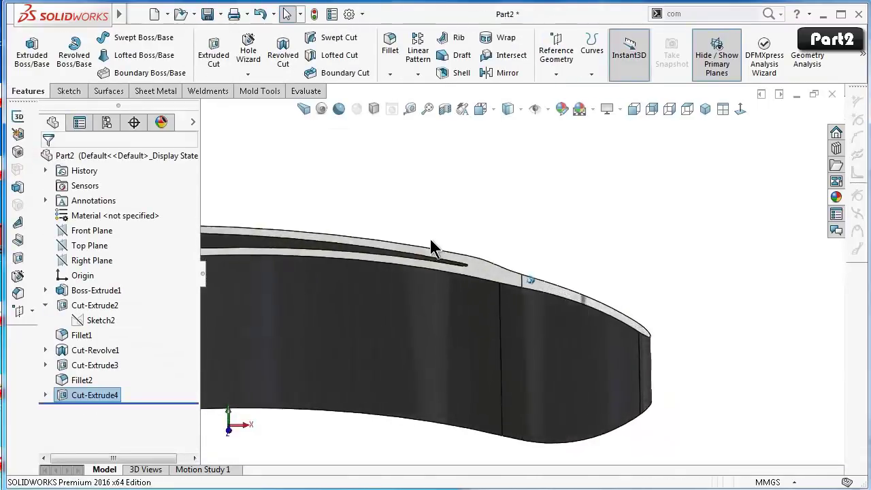
Orbit the model to inspect the trimmed tip, then save the part.
mouse_move(443, 286)
middle_down()
mouse_move(431, 233)
mouse_move(436, 289)
middle_up()
key(Down)
key(Down)
key(Down)
key(Down)
key(Down)
key(Down)
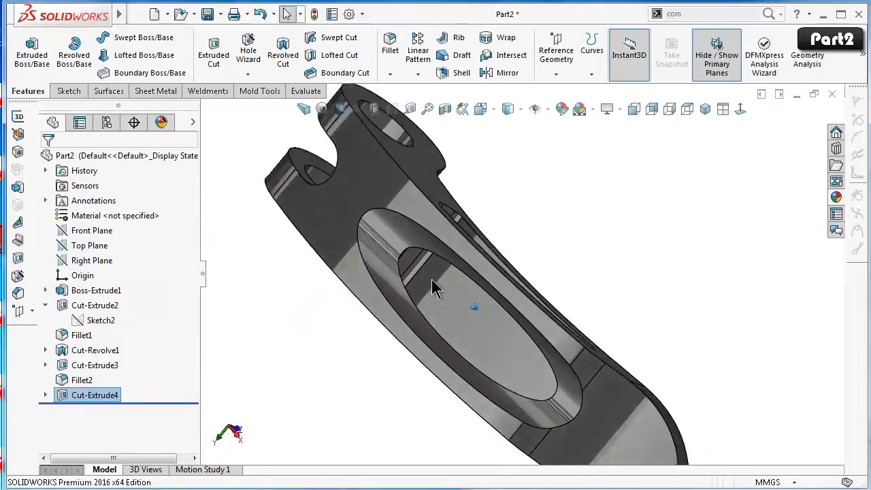
key(Down)
key(Down)
key(Down)
key(Down)
key(Down)
key(Down)
key(Down)
key(Down)
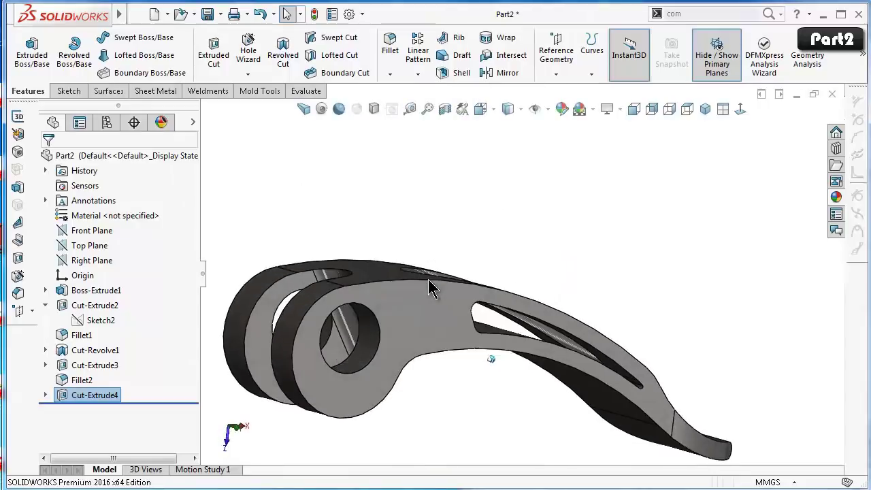
key(Down)
key(Right)
key(Right)
key(Right)
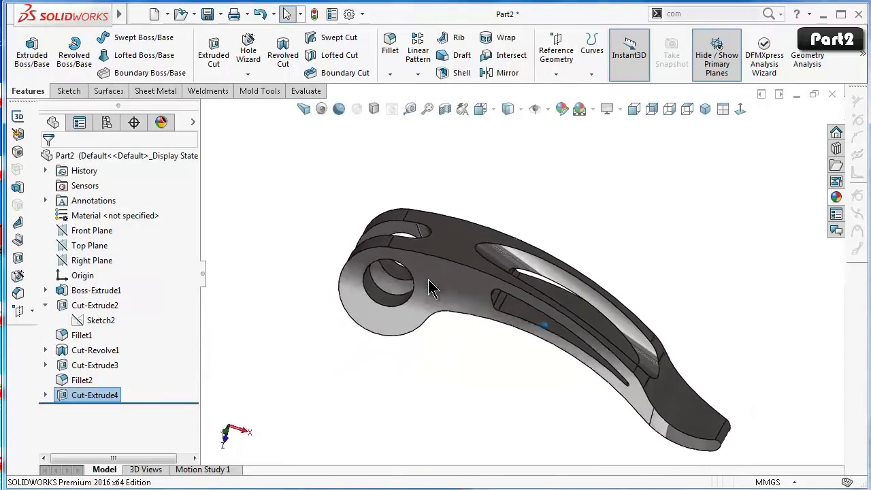
key(Right)
key(ctrl+s)
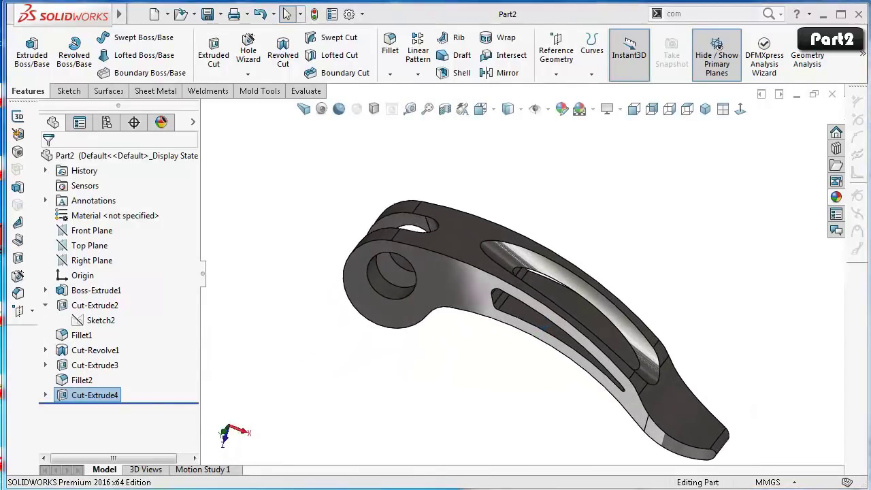
Start a constant-size fillet on two faces around the groove, removing an extra third face.
click(389, 45)
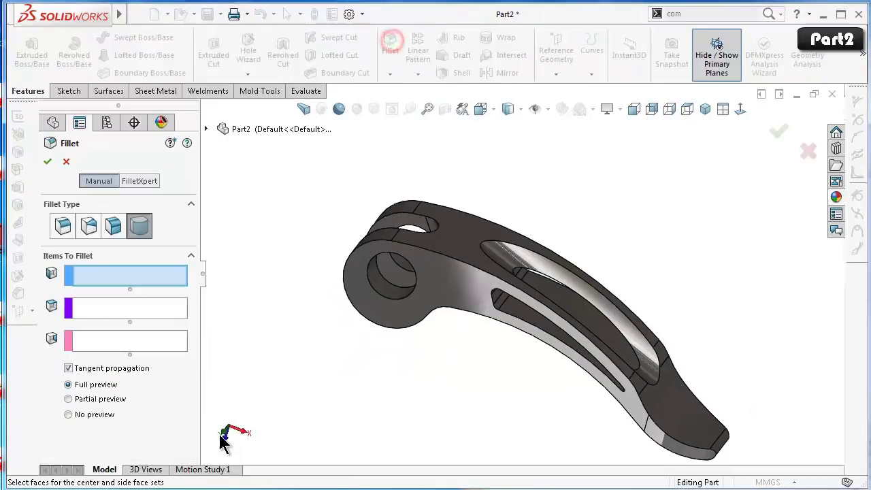
click(63, 229)
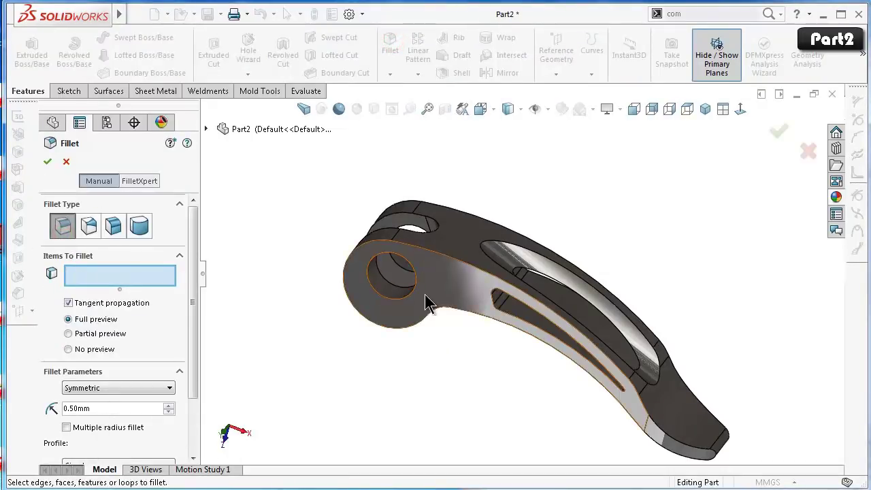
click(448, 292)
middle_drag(684, 289, 660, 273)
click(702, 291)
mouse_move(702, 291)
middle_down()
mouse_move(713, 302)
mouse_move(653, 279)
mouse_move(599, 285)
mouse_move(569, 272)
mouse_move(568, 262)
middle_up()
scroll(635, 272, down, 4)
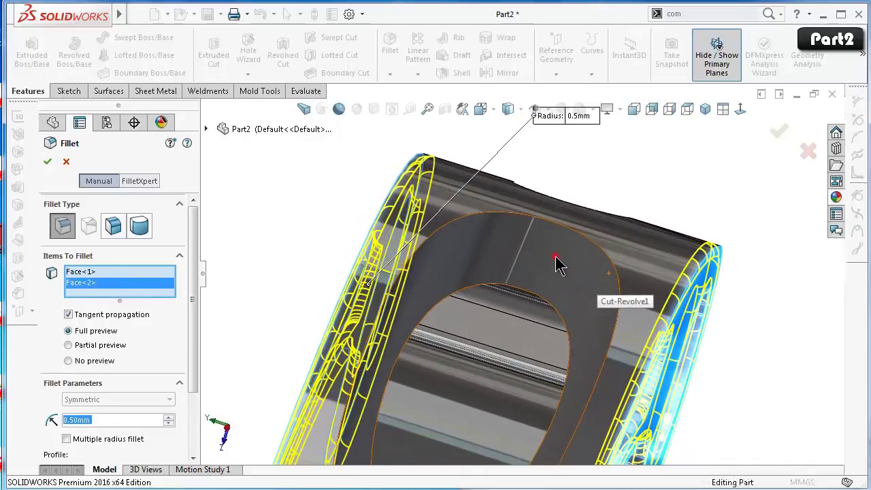
click(557, 264)
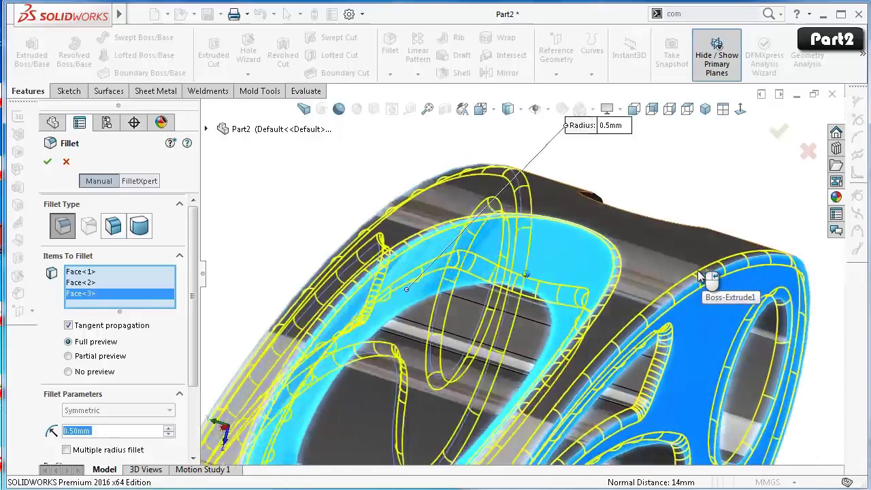
scroll(697, 270, down, 3)
right_click(158, 298)
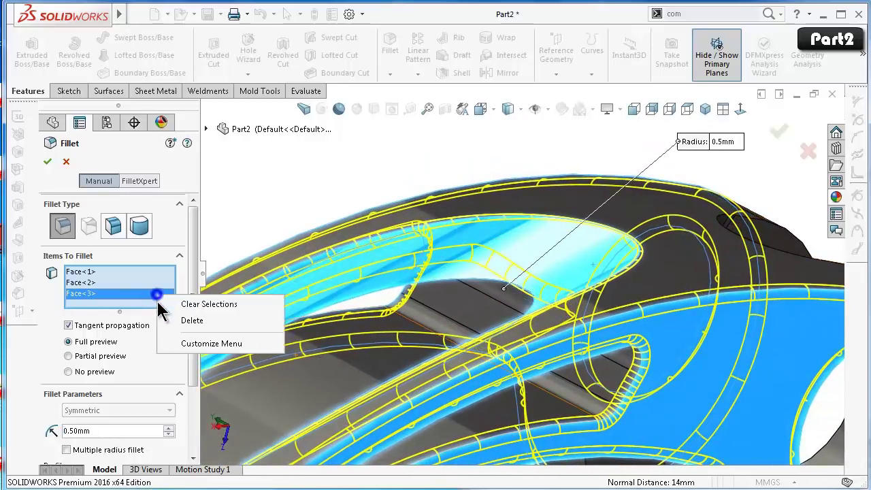
click(167, 321)
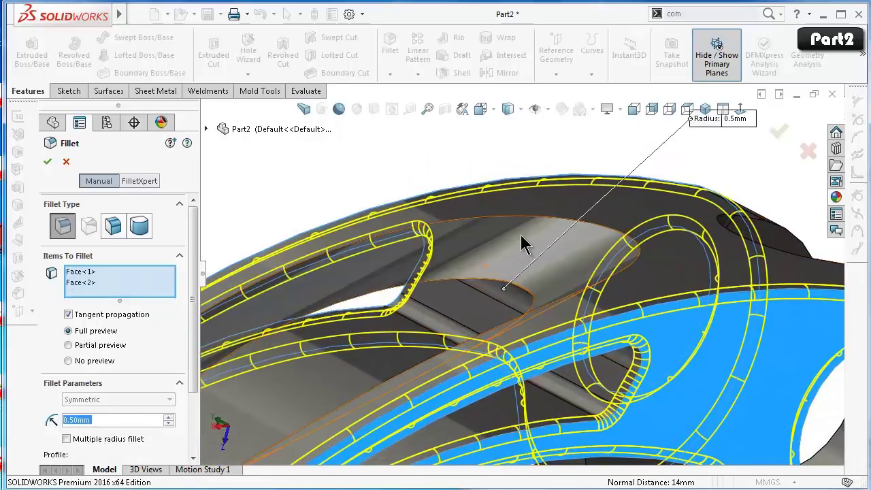
Add an edge to the fillet and confirm it at 0.5 mm as Fillet3.
click(515, 272)
mouse_move(515, 272)
middle_down()
mouse_move(492, 295)
mouse_move(472, 286)
middle_up()
scroll(470, 282, up, 2)
scroll(470, 283, up, 2)
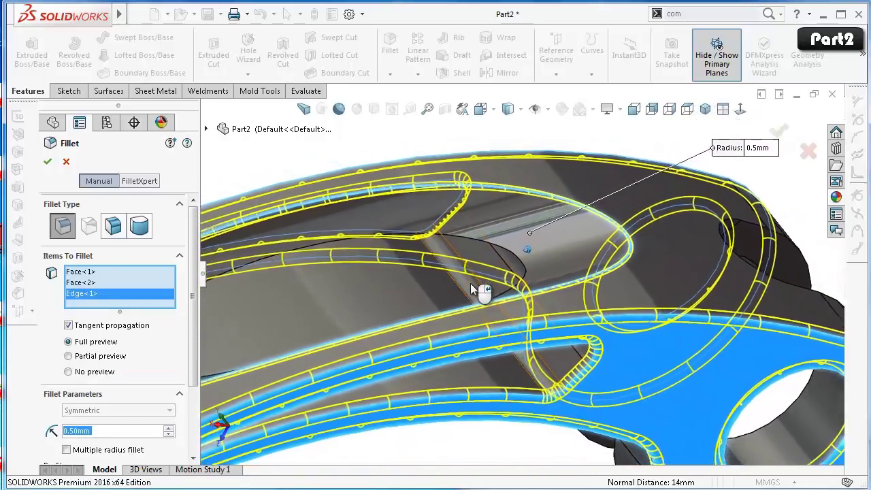
scroll(470, 283, up, 2)
scroll(470, 283, up, 2)
scroll(469, 283, up, 2)
scroll(469, 283, up, 2)
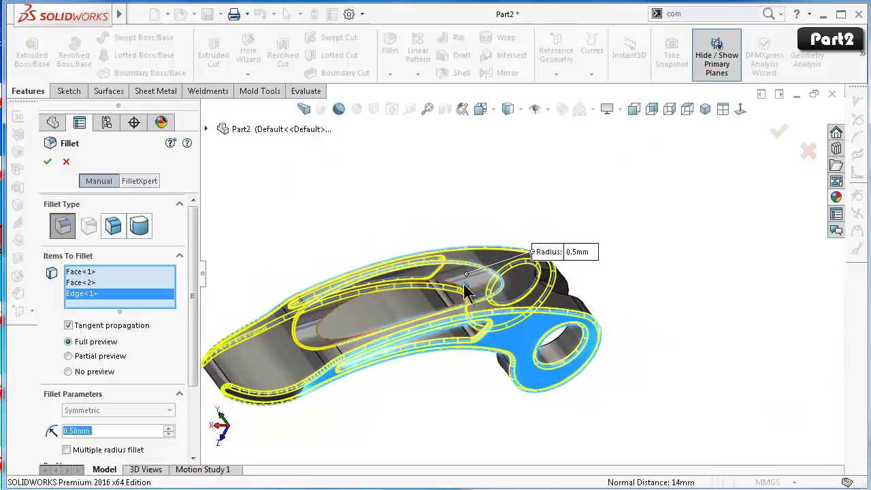
scroll(469, 283, up, 1)
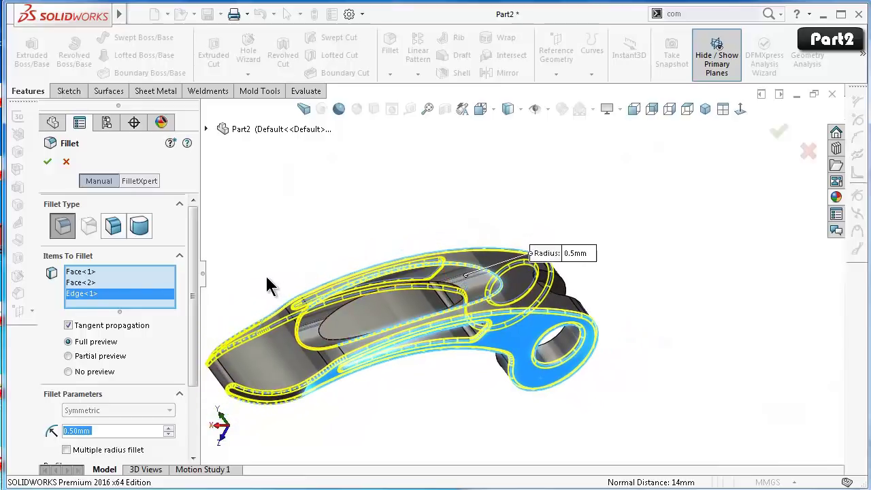
click(47, 162)
scroll(468, 298, down, 5)
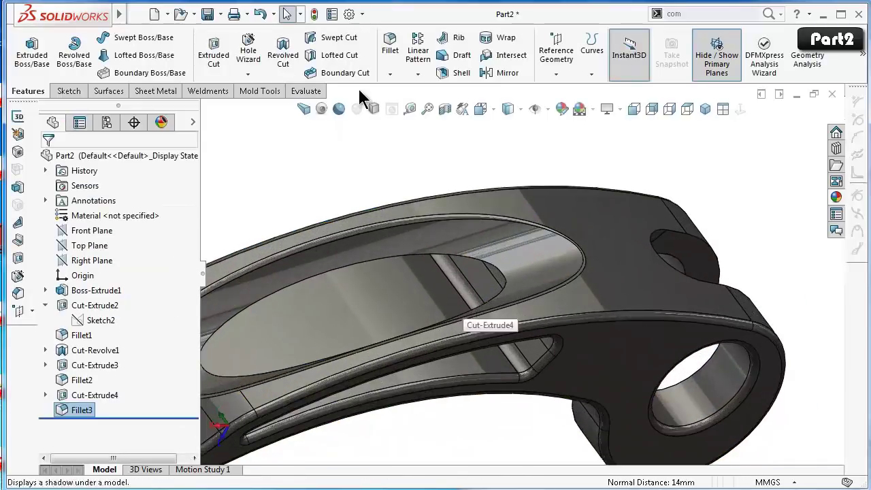
Add a 0.05 mm fillet to the elliptical edge of the upper opening.
click(385, 48)
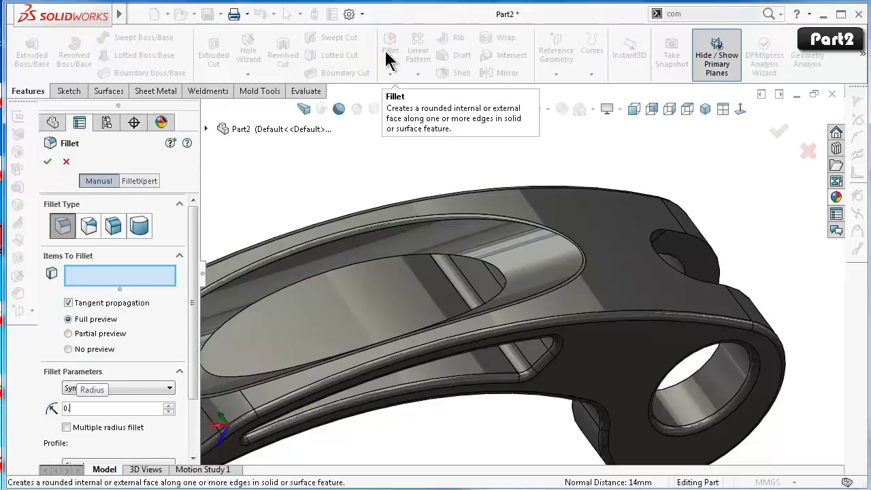
click(504, 281)
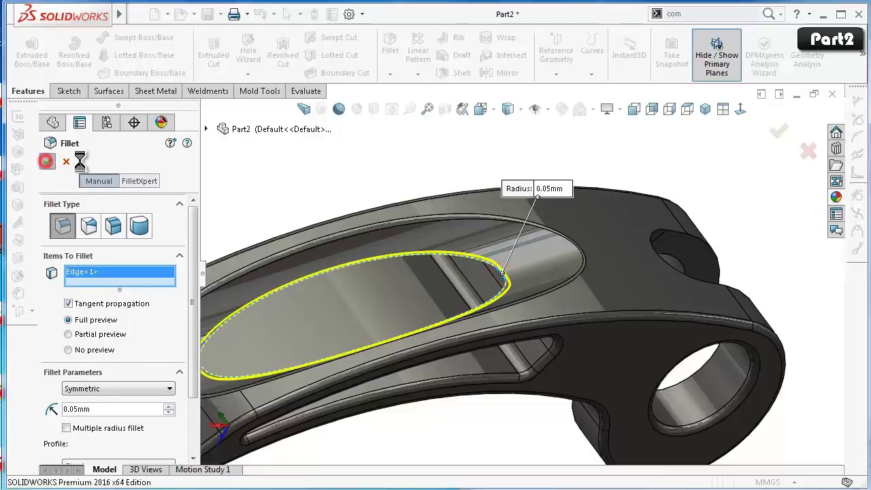
key(Return)
middle_drag(570, 355, 592, 328)
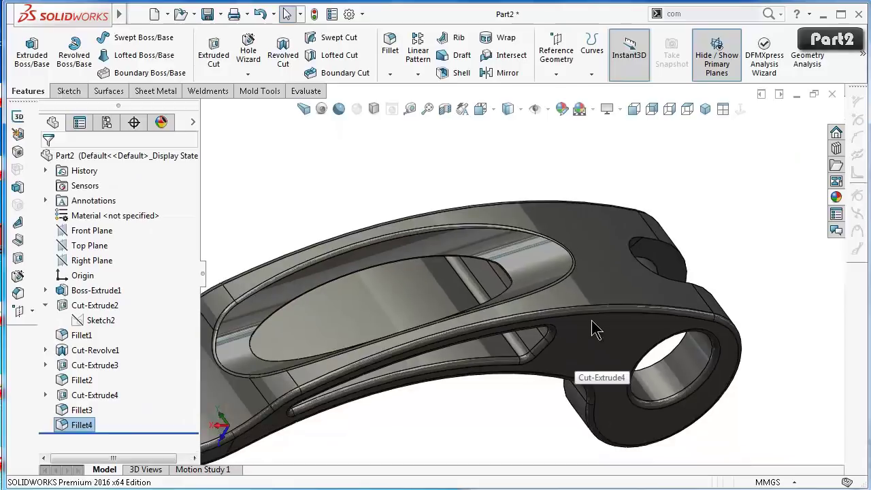
Edit Fillet4 to also include the face on the forked lug.
click(71, 426)
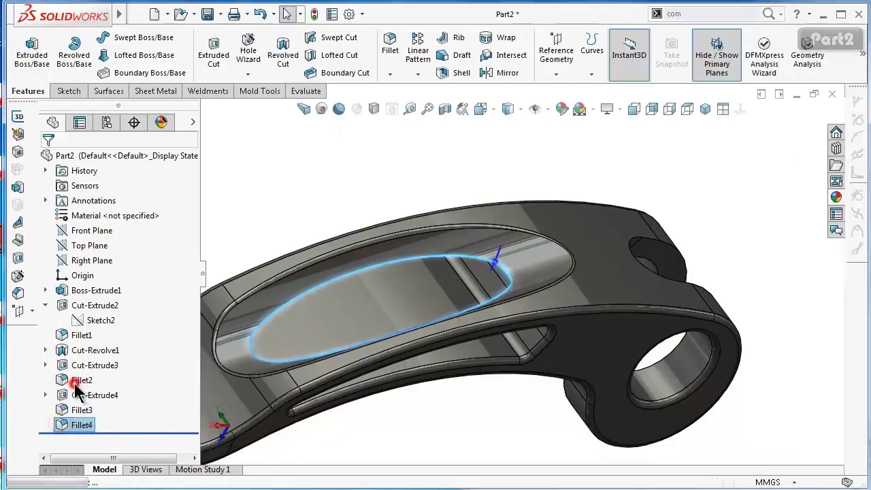
middle_drag(583, 375, 747, 329)
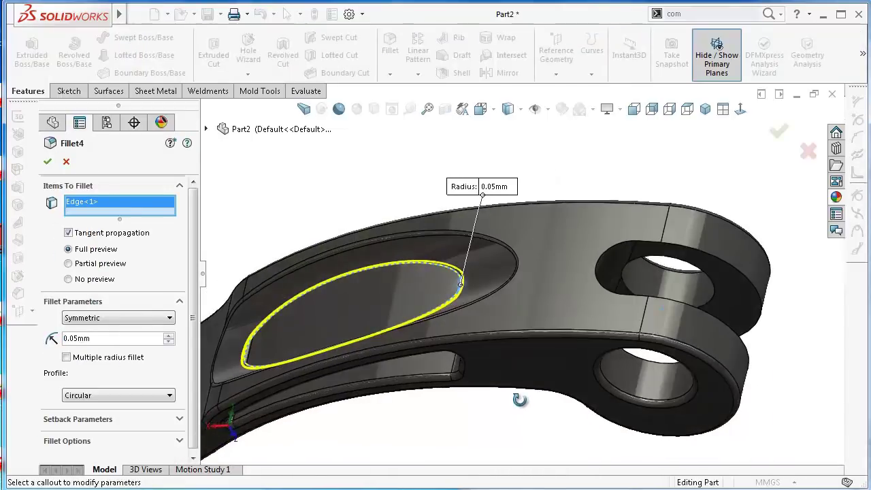
click(740, 308)
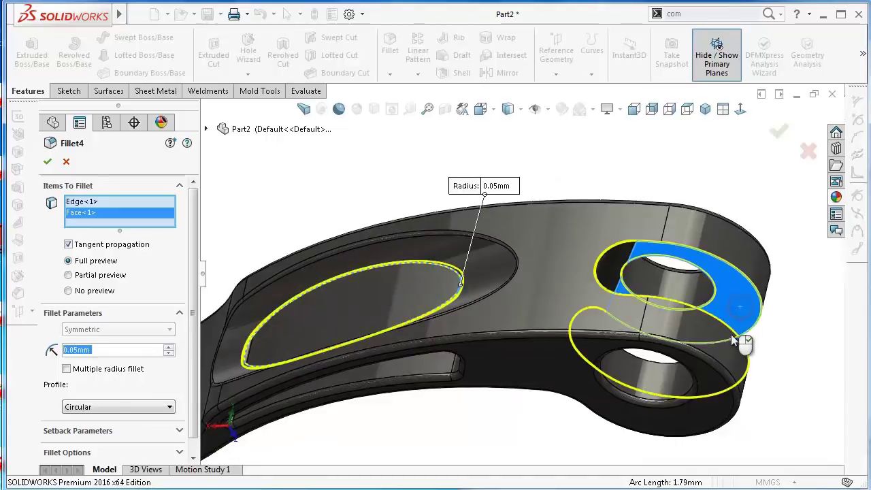
mouse_move(730, 333)
middle_down()
mouse_move(681, 376)
mouse_move(814, 379)
mouse_move(751, 270)
middle_up()
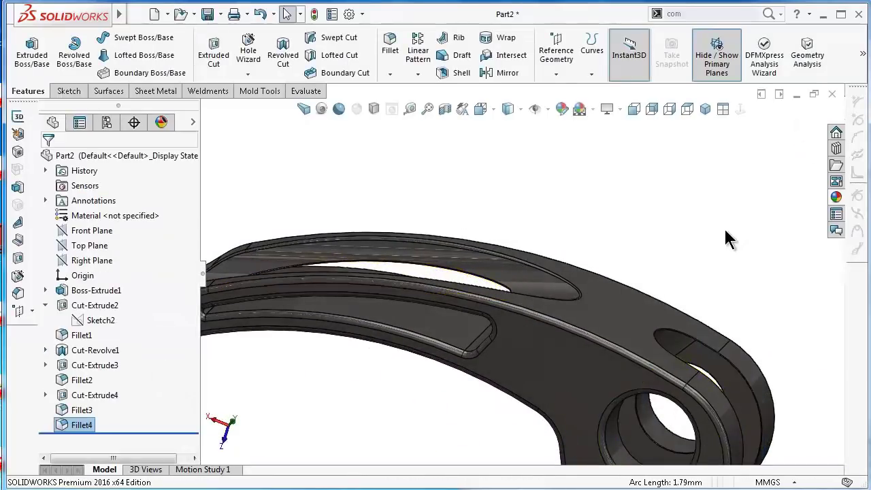
Turn on ambient occlusion and shadows for the part.
scroll(646, 318, up, 2)
scroll(537, 306, up, 2)
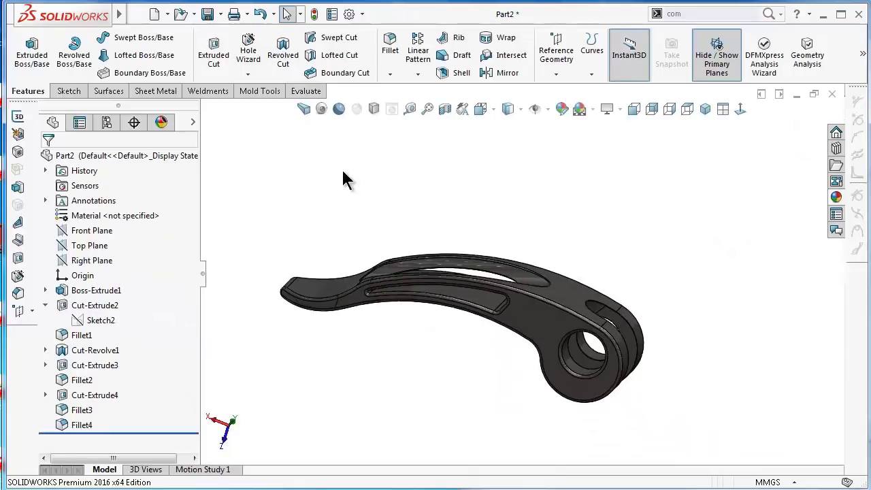
click(338, 110)
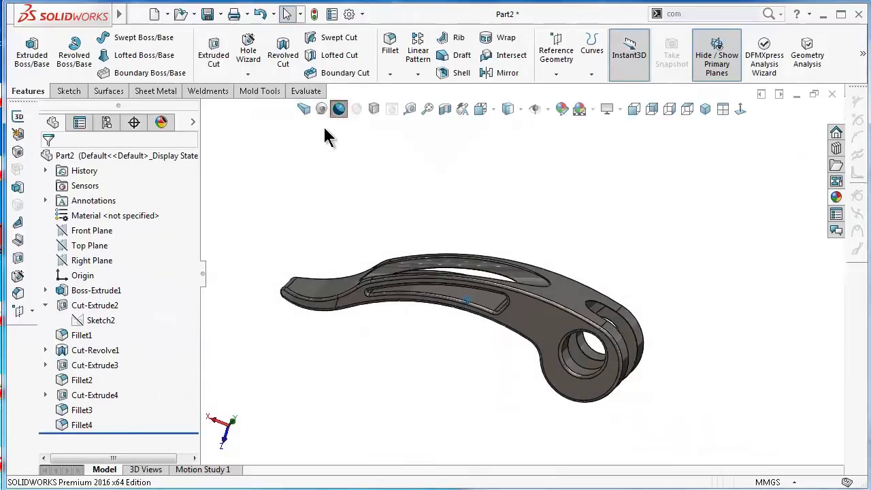
click(322, 113)
Rotate the part side-on, switch to perspective, then show it in isometric view.
middle_drag(463, 213, 588, 309)
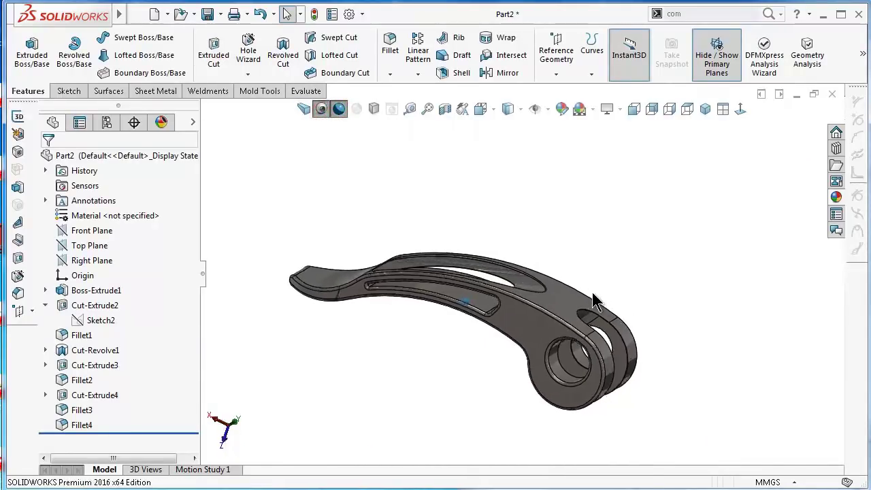
key(Left)
key(Left)
key(Left)
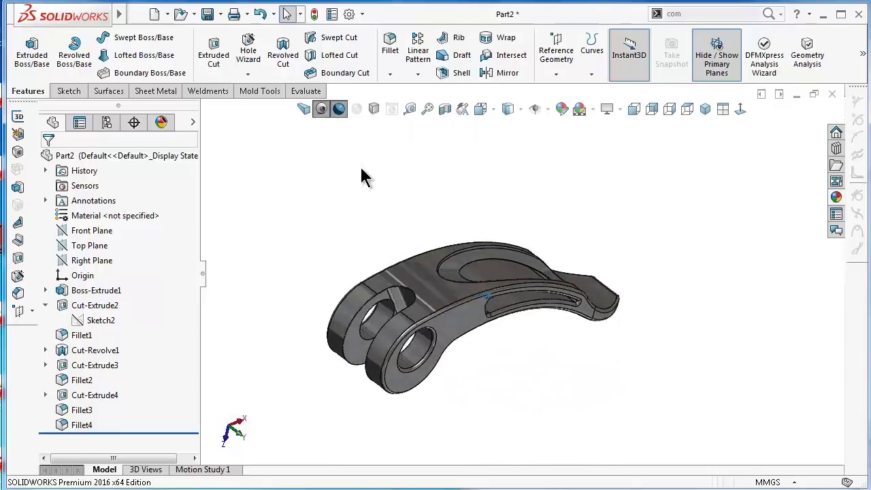
key(Left)
key(Left)
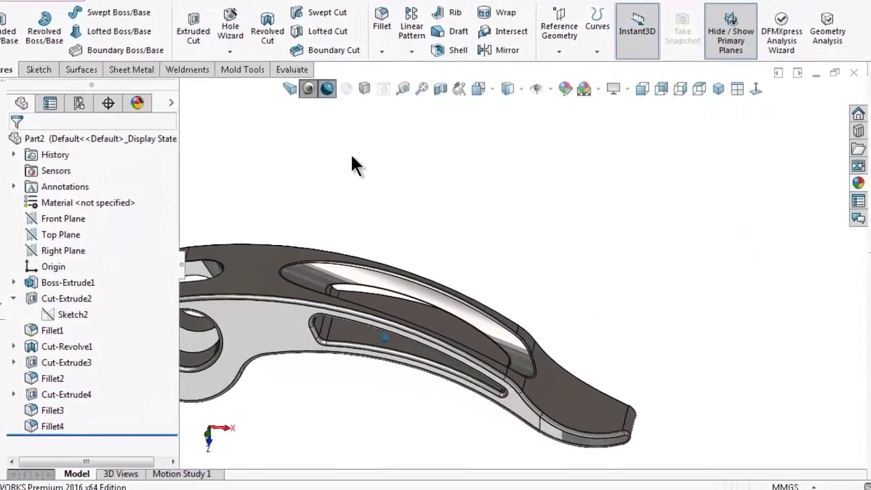
click(290, 85)
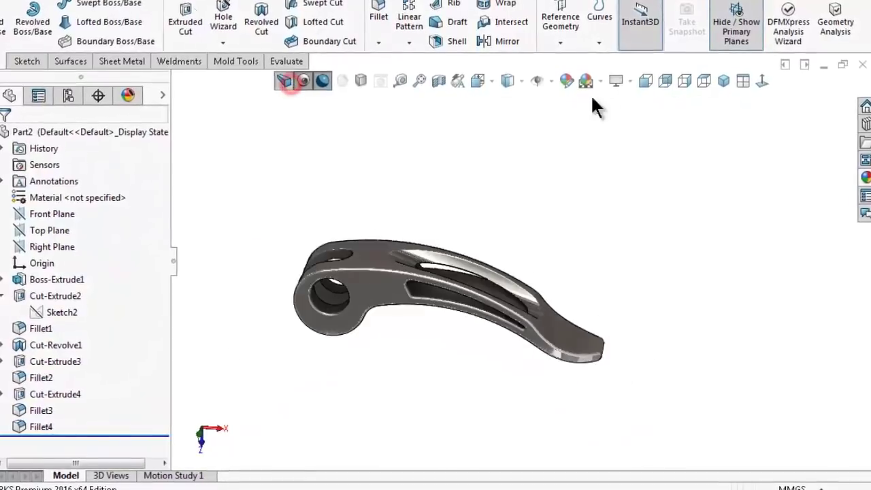
click(720, 78)
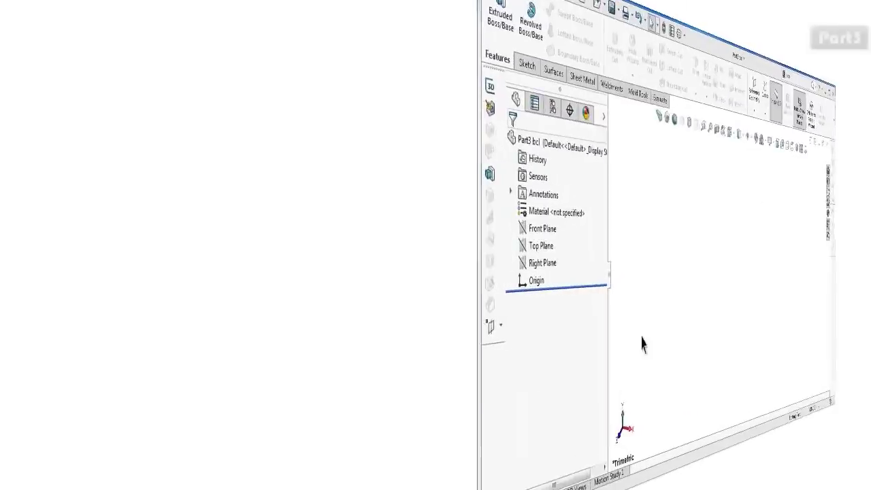
Start a sketch on the Front Plane and draw a corner rectangle from the origin.
click(110, 232)
click(116, 213)
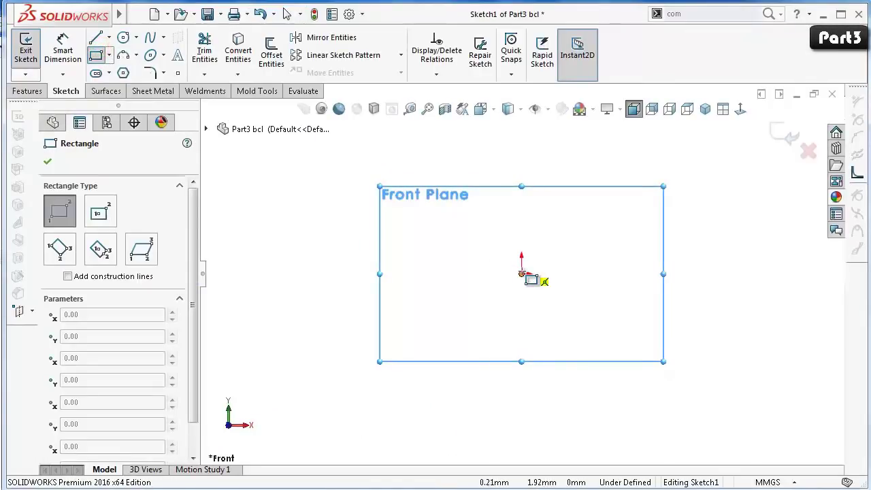
click(521, 274)
click(727, 234)
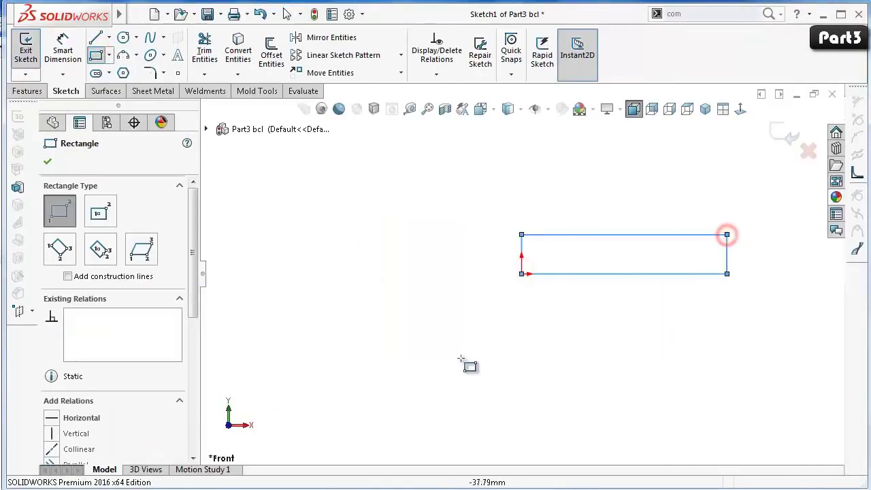
Dimension the rectangle to 2.5 mm high and 42 mm long.
right_drag(461, 358, 429, 214)
scroll(534, 266, down, 2)
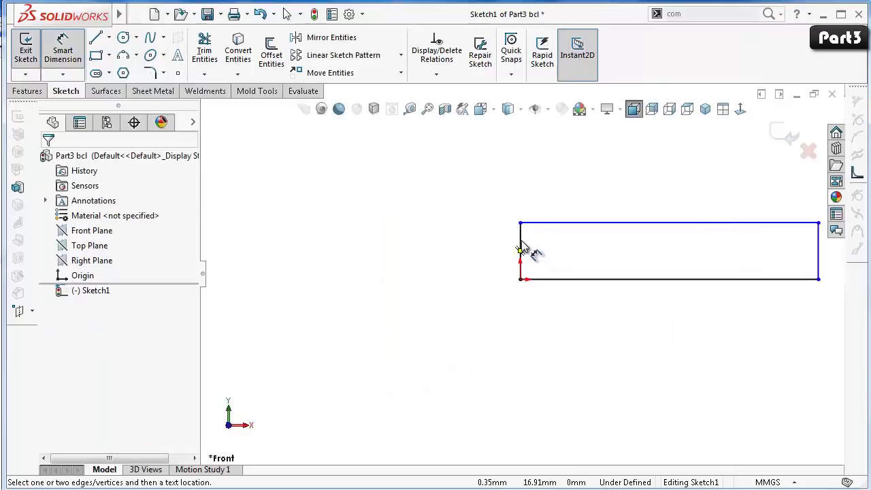
click(520, 250)
click(459, 248)
text(2.5)
key(Return)
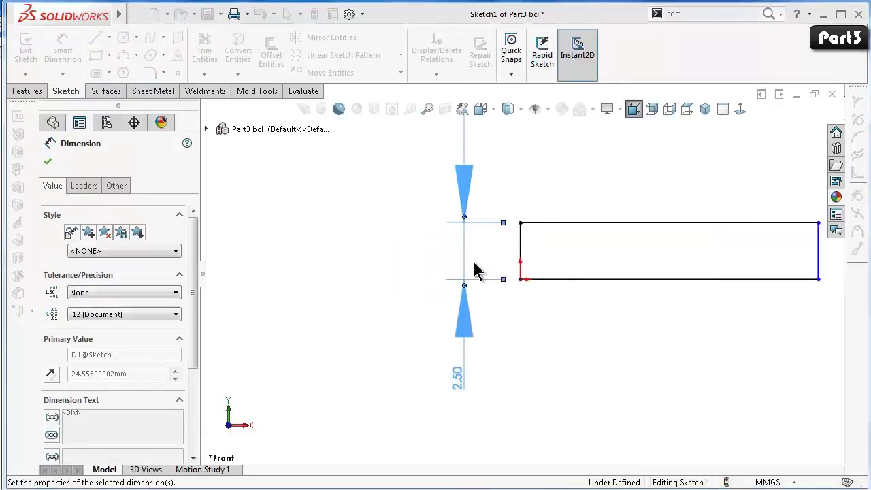
click(619, 278)
click(604, 359)
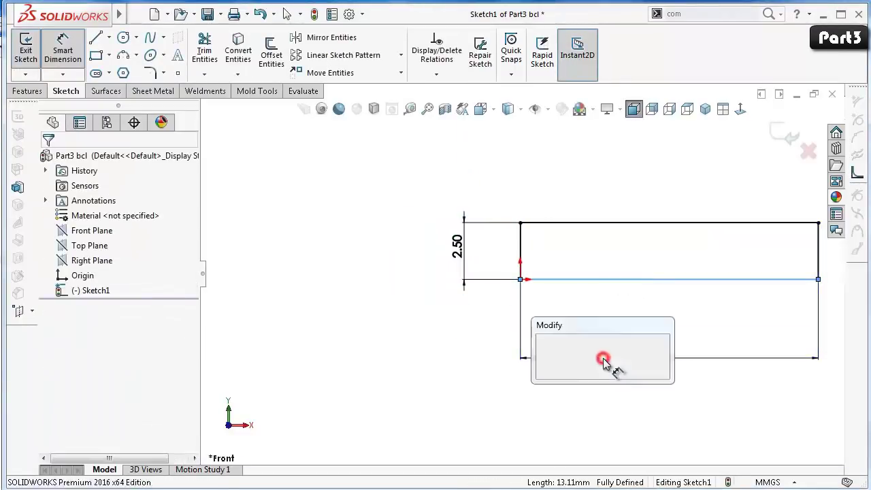
text(42)
key(Return)
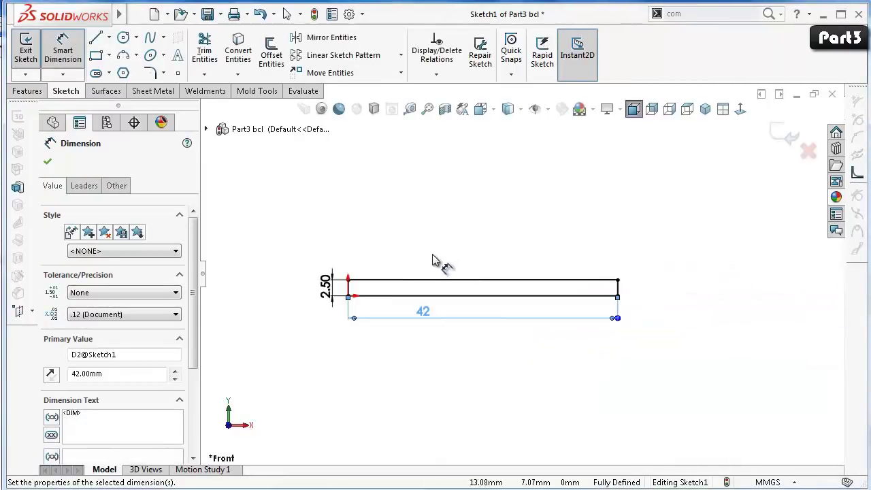
scroll(432, 261, down, 1)
key(Escape)
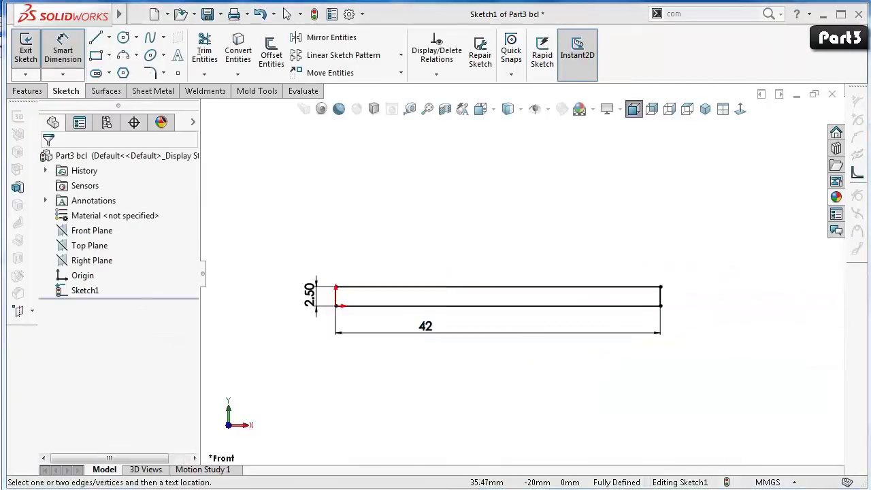
click(108, 74)
click(119, 89)
Draw a straight slot just above the rectangle.
scroll(612, 293, down, 3)
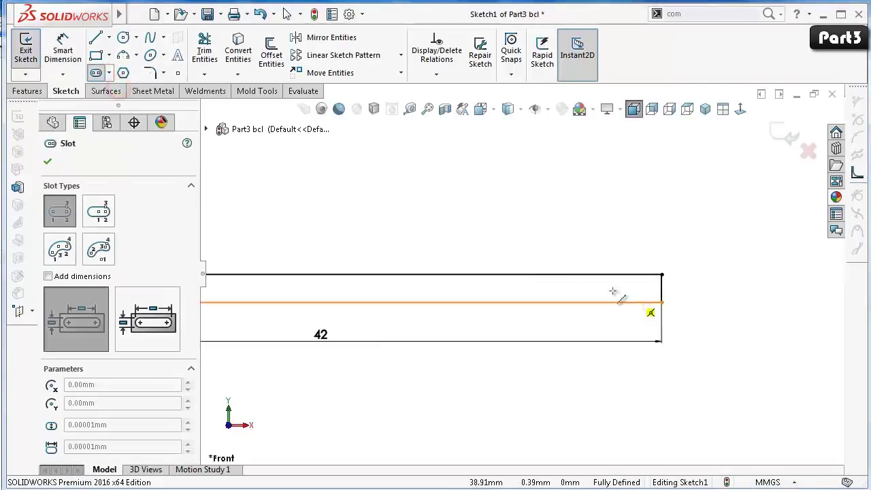
scroll(507, 259, down, 1)
scroll(371, 248, up, 3)
scroll(456, 270, down, 2)
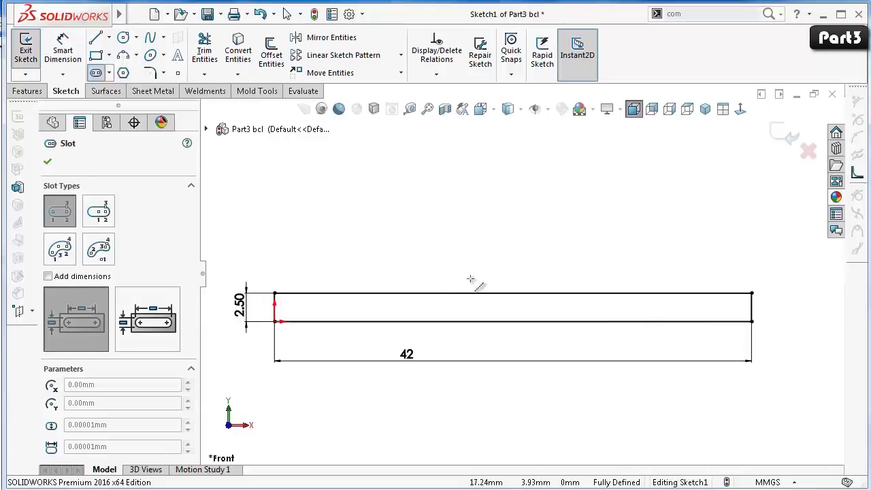
click(468, 280)
click(665, 280)
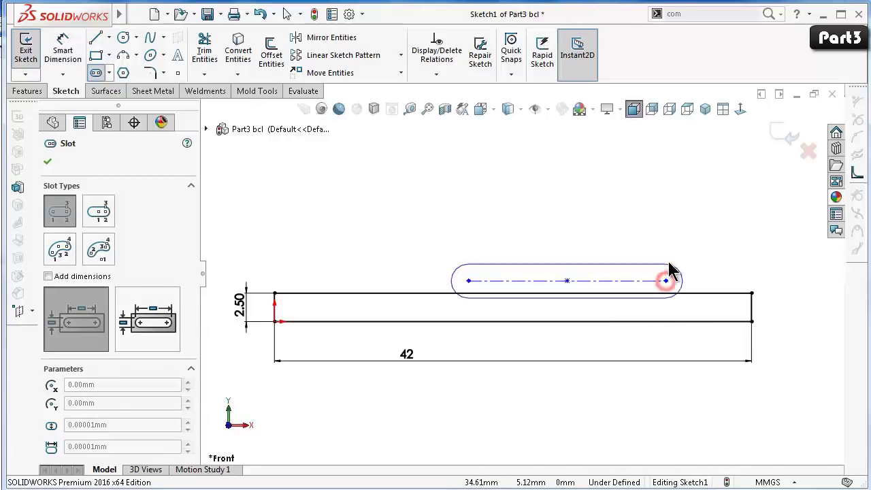
click(669, 269)
click(666, 262)
Dimension the slot length to 18 mm.
right_drag(546, 220, 534, 170)
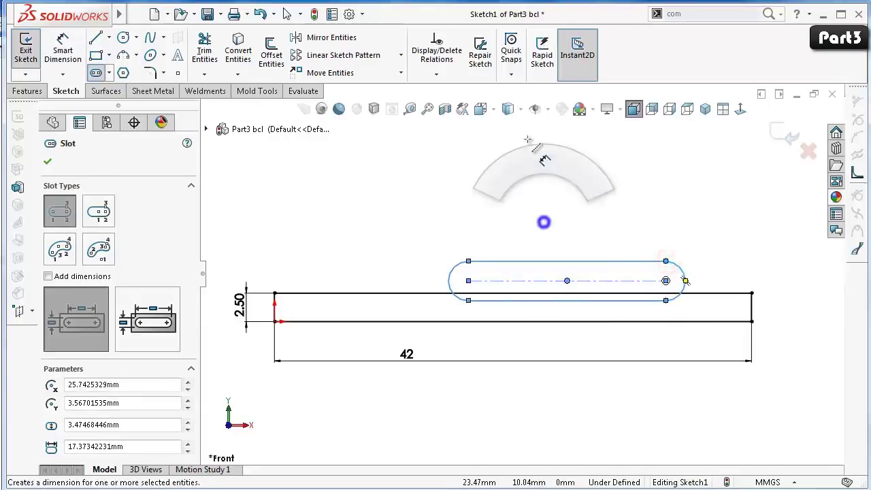
click(539, 262)
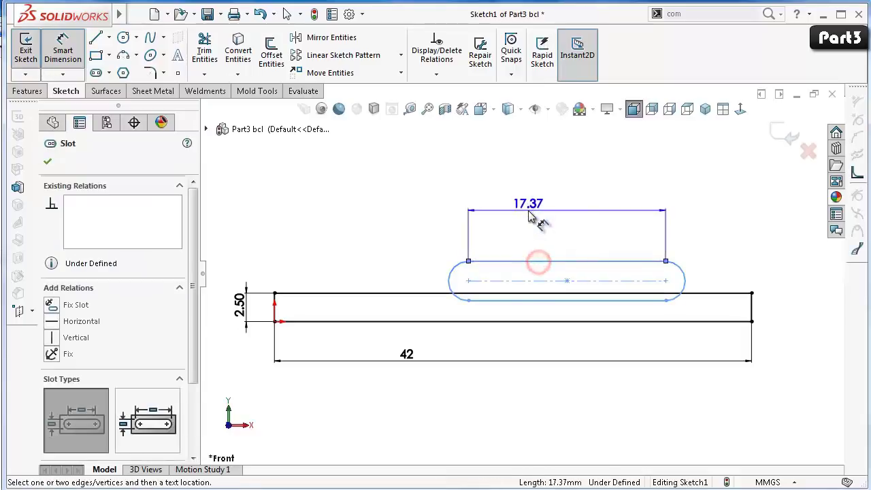
click(529, 213)
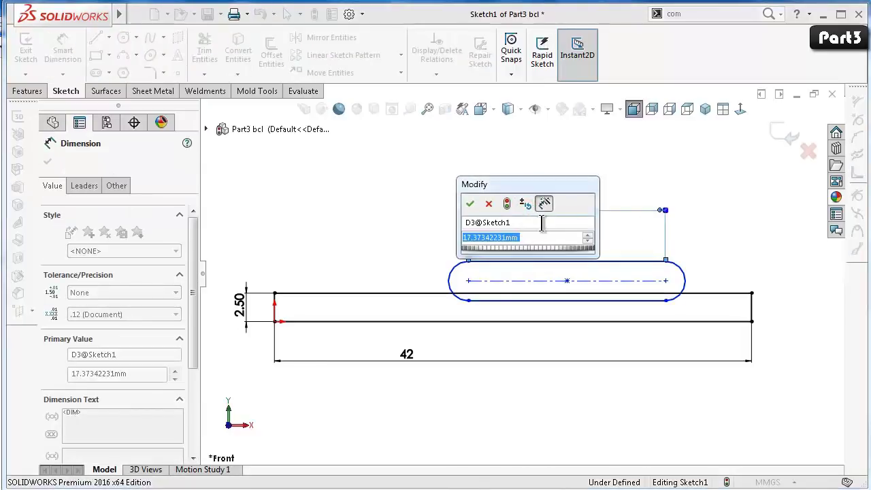
text(18)
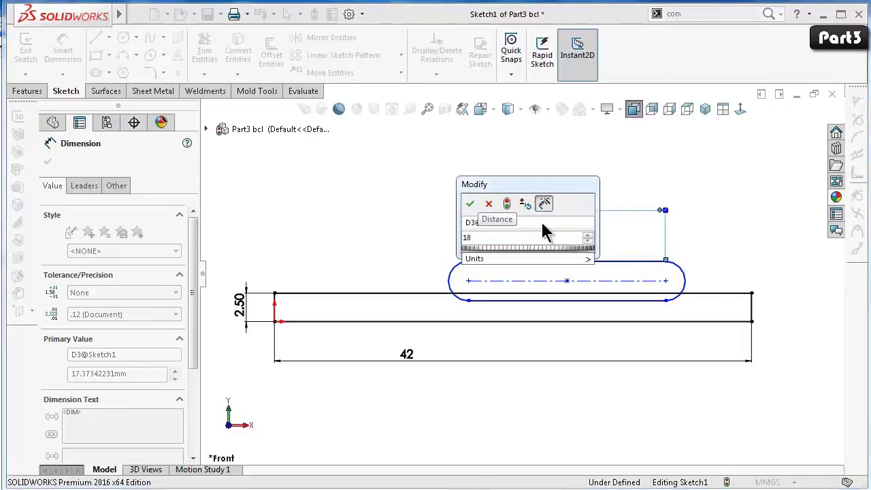
key(Return)
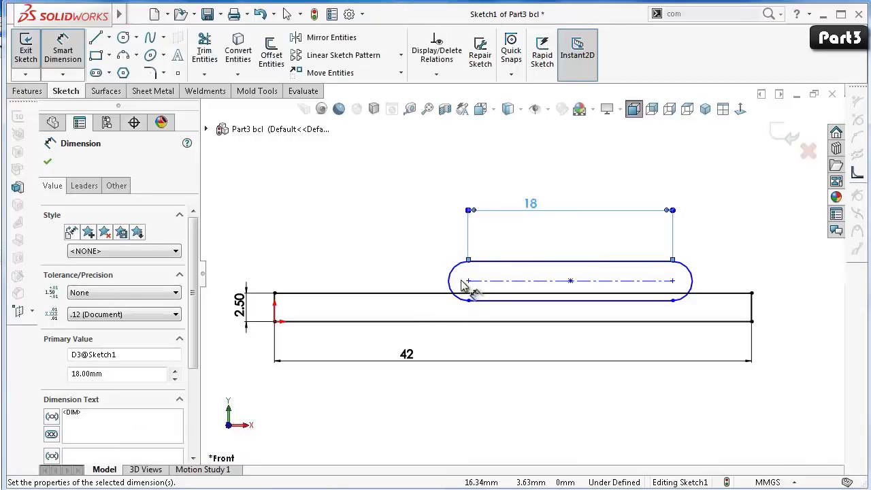
Place the slot's left end 15.5 mm from the left end of the profile.
click(468, 281)
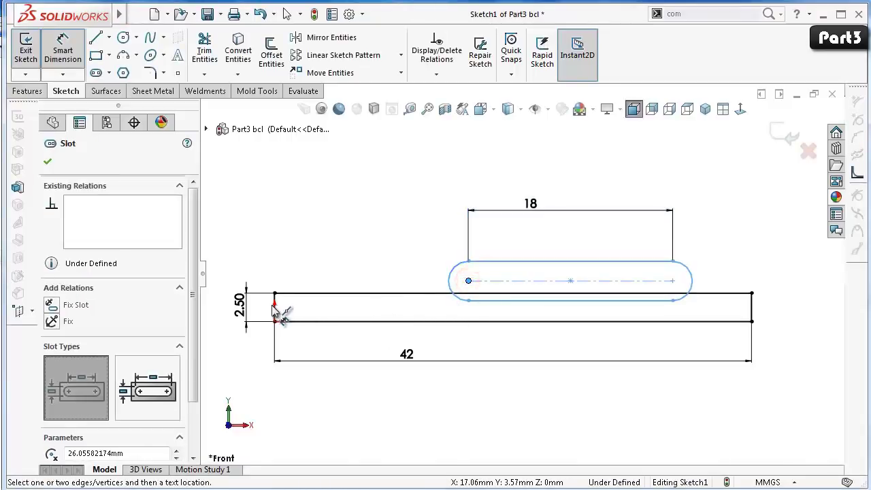
click(273, 305)
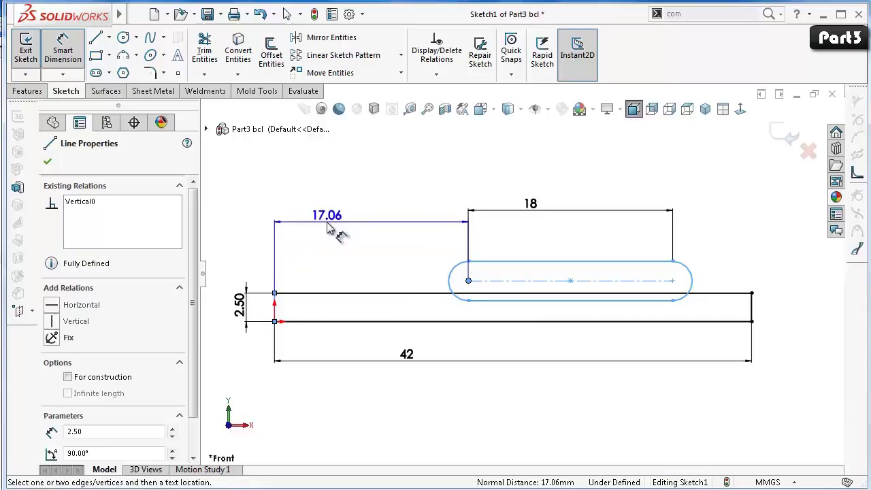
click(327, 222)
text(15.5)
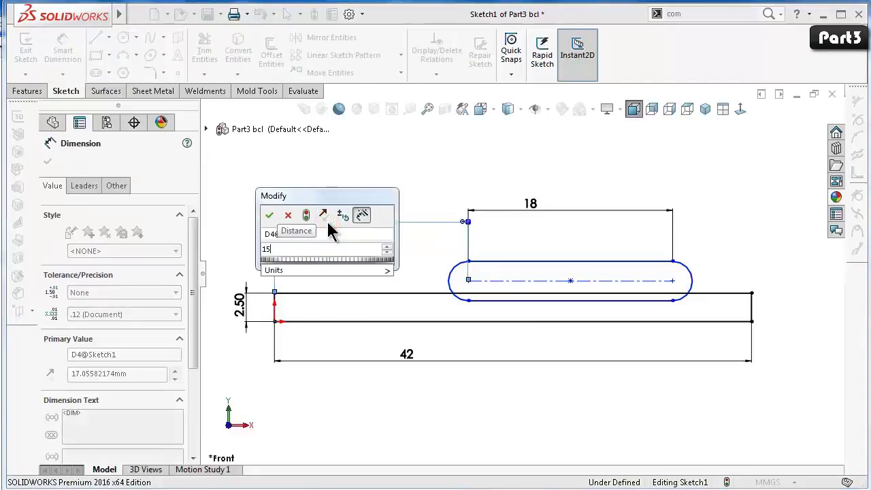
key(Return)
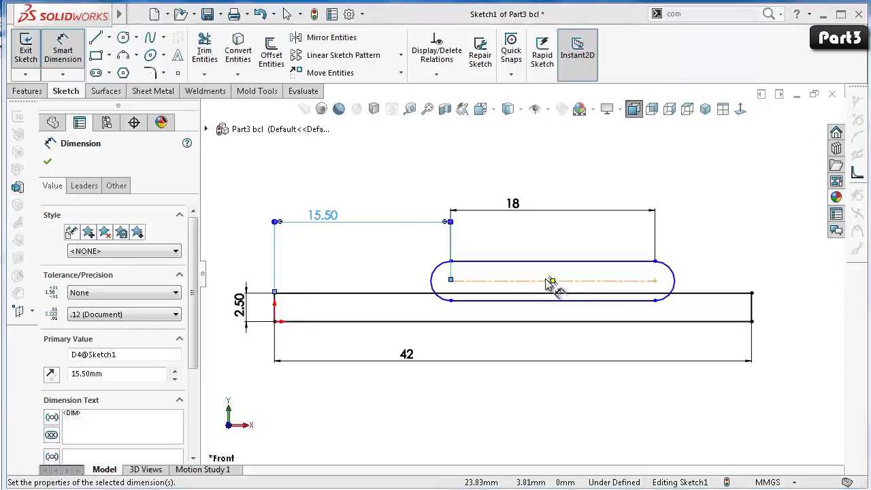
Dimension the slot's vertical offset from the origin, entering 2.5.
click(546, 279)
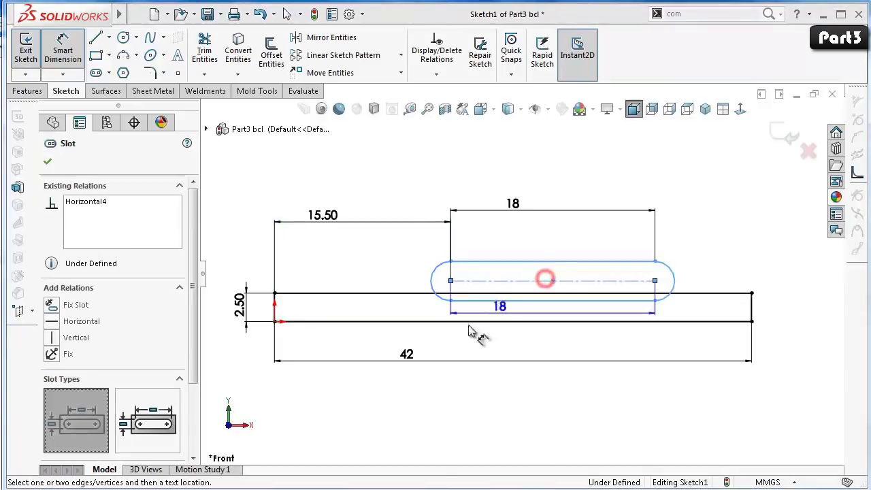
click(274, 321)
key(z)
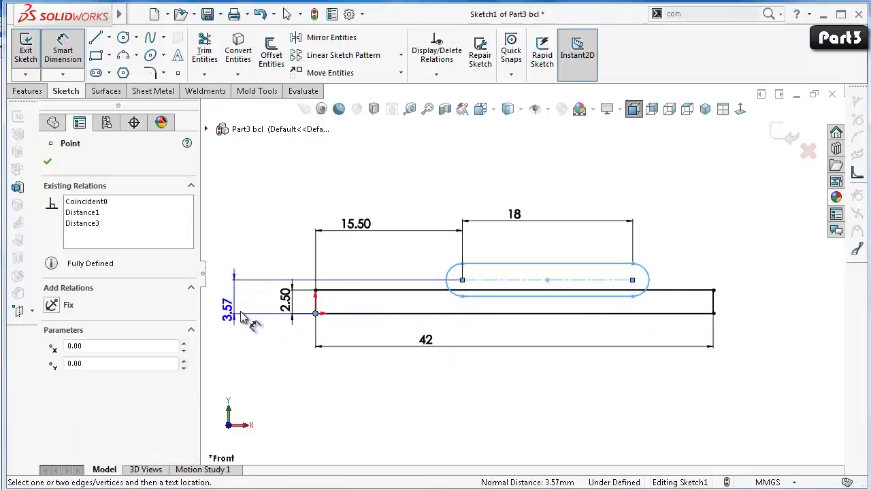
key(z)
click(274, 311)
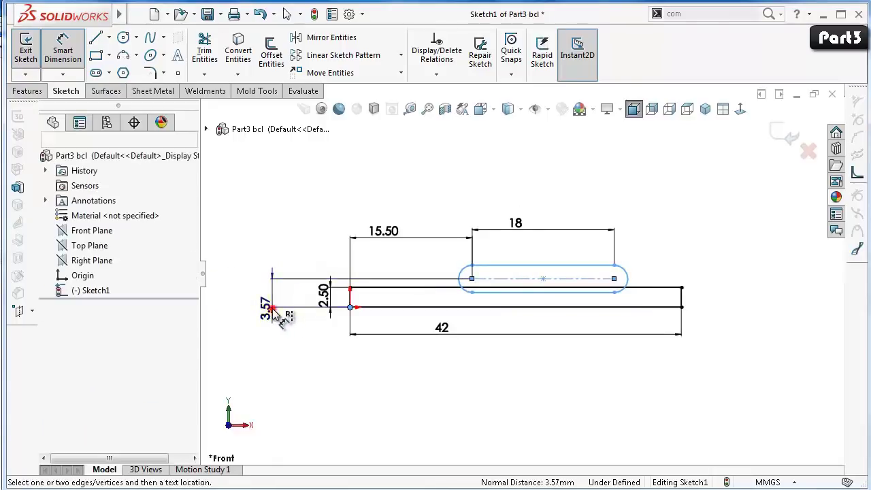
text(2)
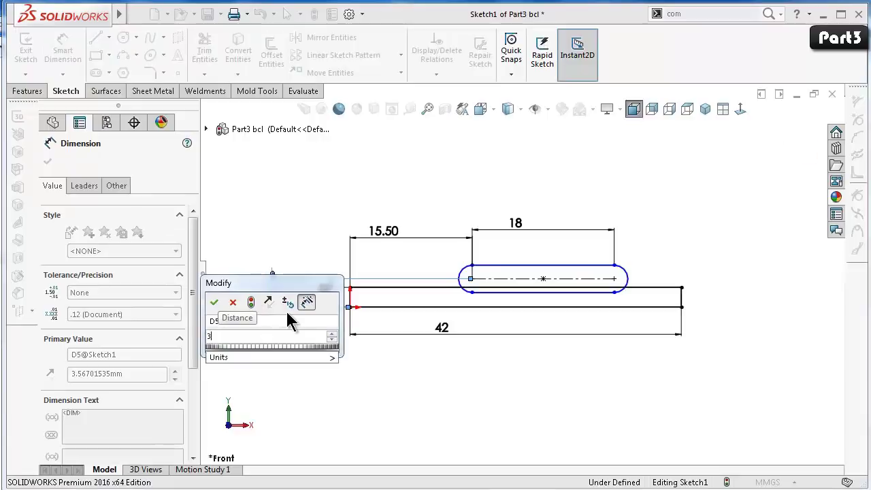
text(.5)
key(Return)
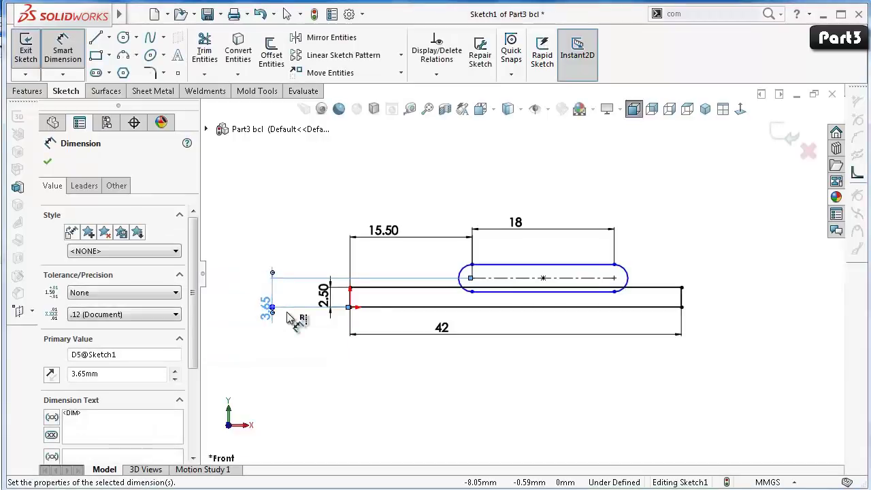
click(650, 176)
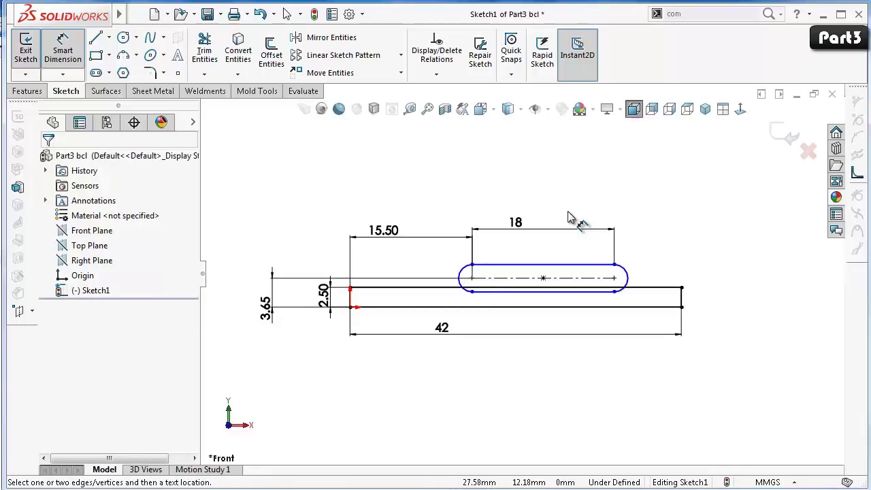
Set the slot width to 2.75 mm.
scroll(599, 299, down, 2)
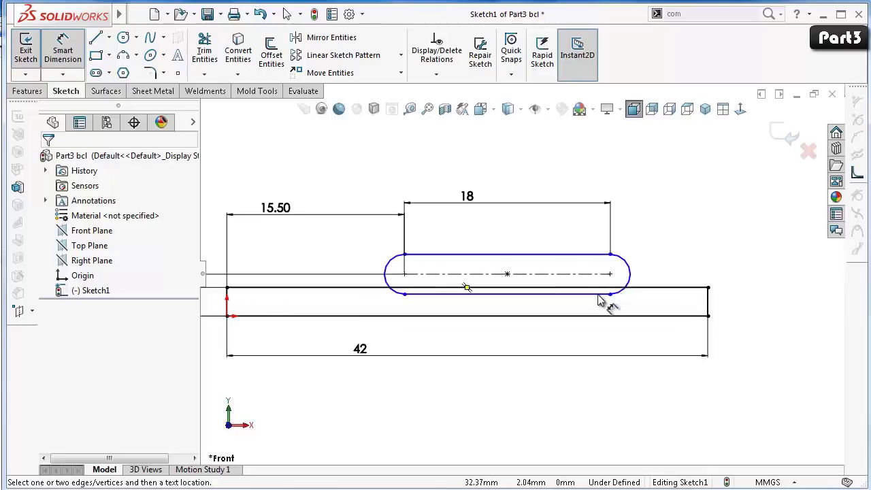
click(608, 294)
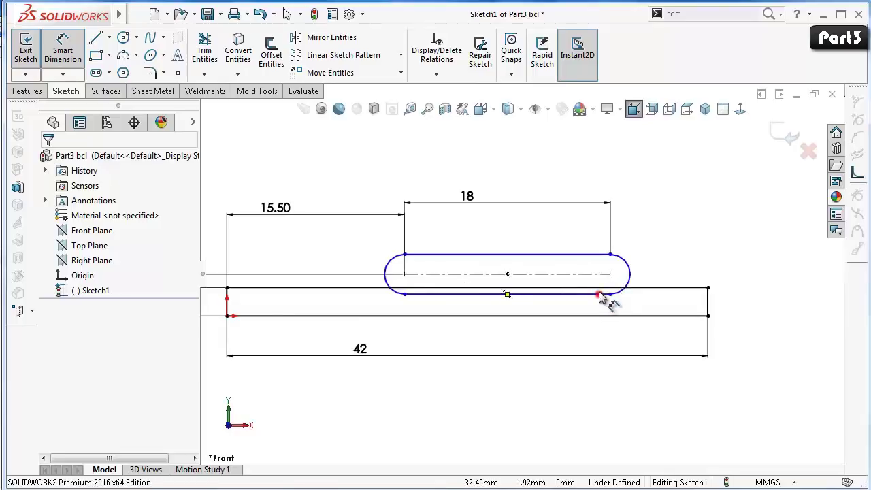
click(608, 254)
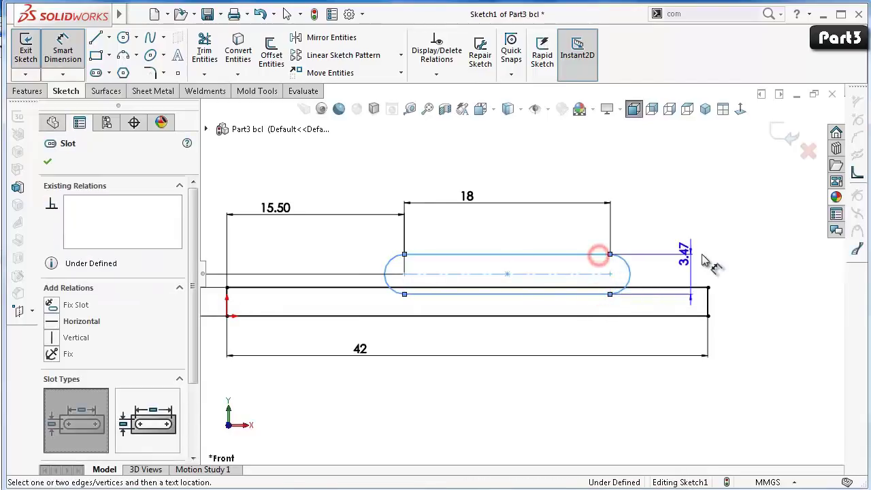
click(734, 275)
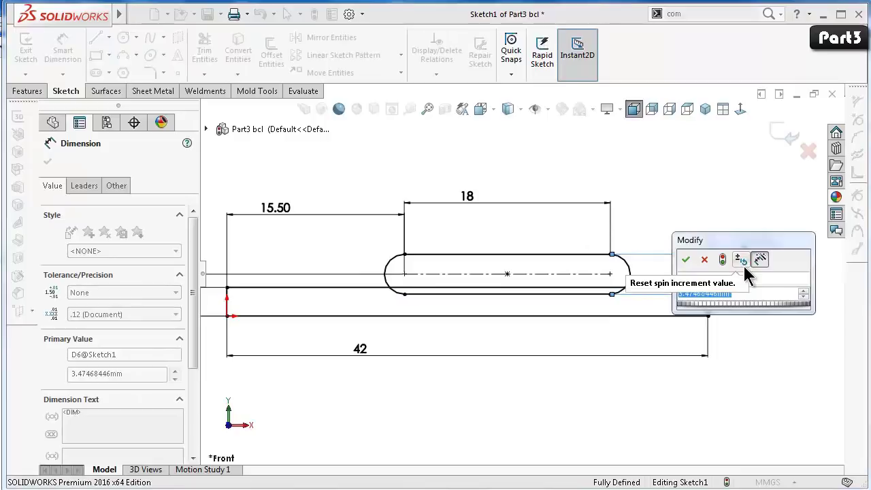
text(2.75)
key(Return)
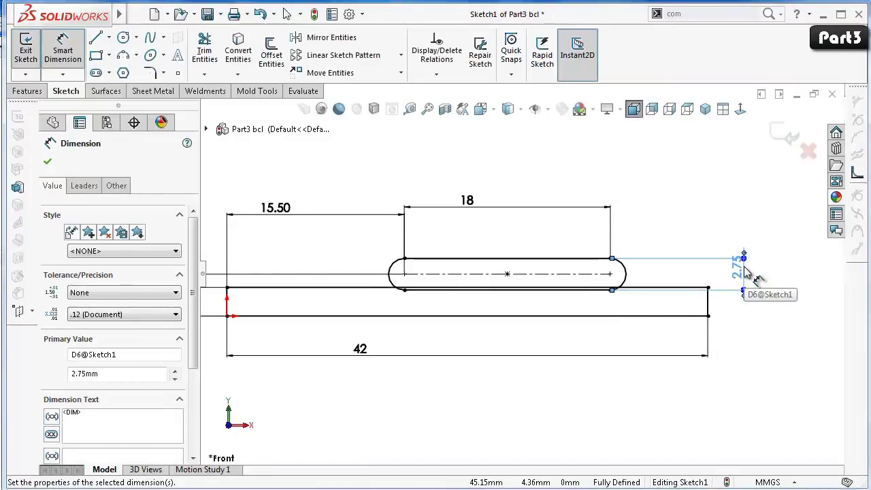
click(447, 282)
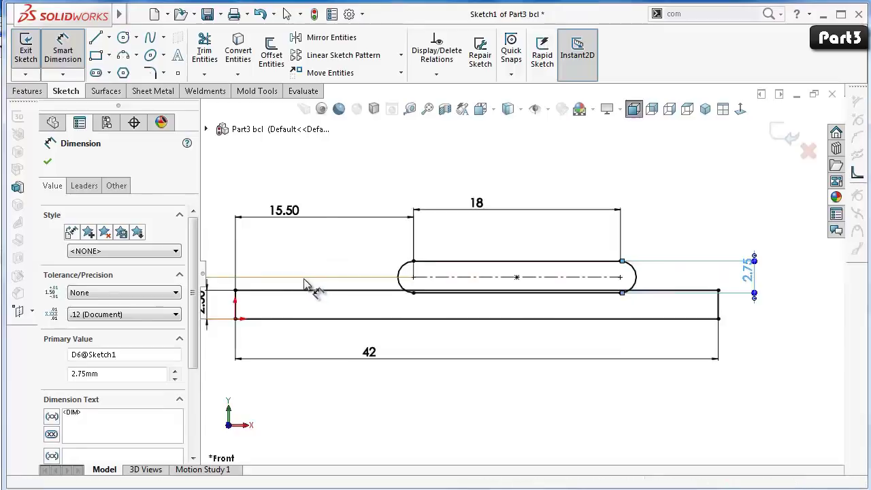
click(24, 91)
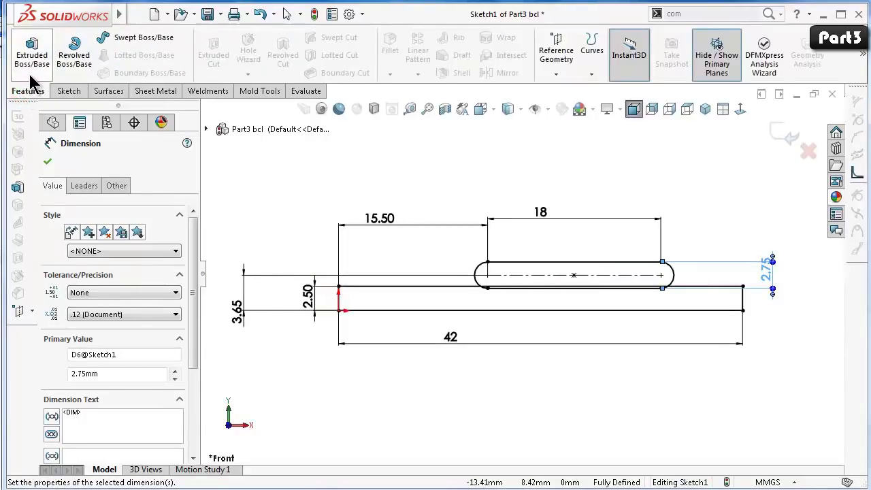
Revolve the Sketch1-Region<1> contour a full 360° into Revolve1.
click(74, 46)
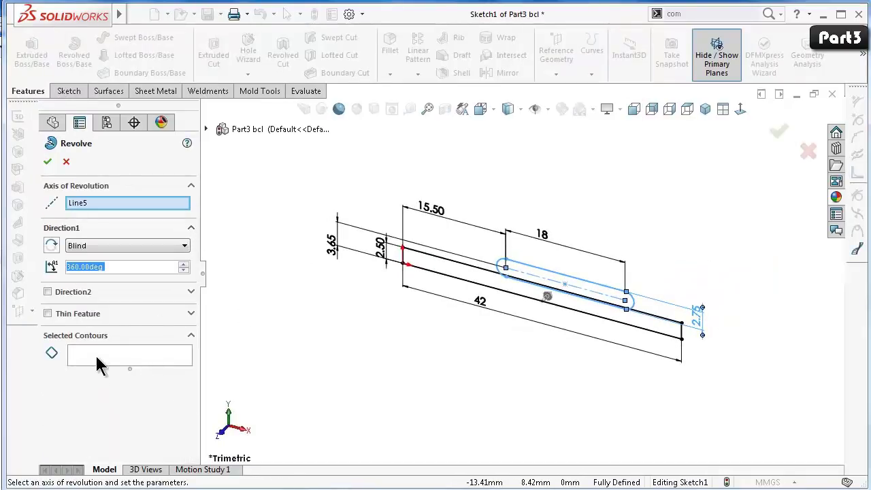
click(92, 354)
click(439, 265)
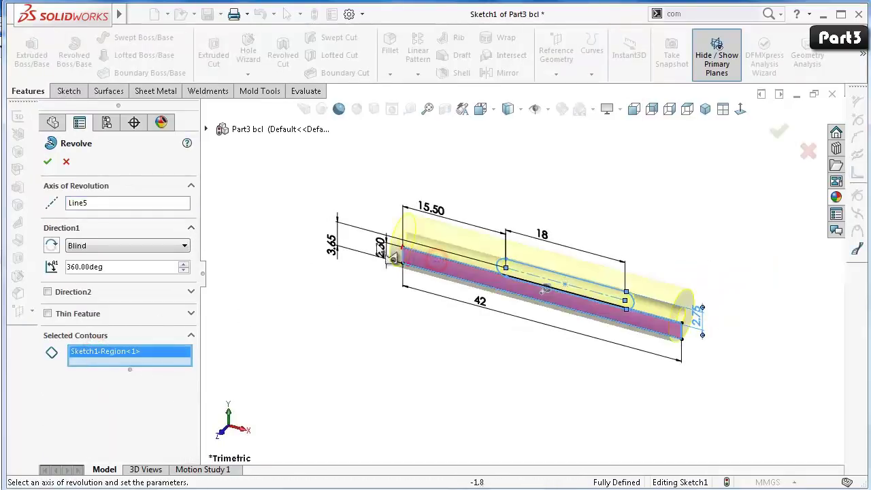
click(47, 163)
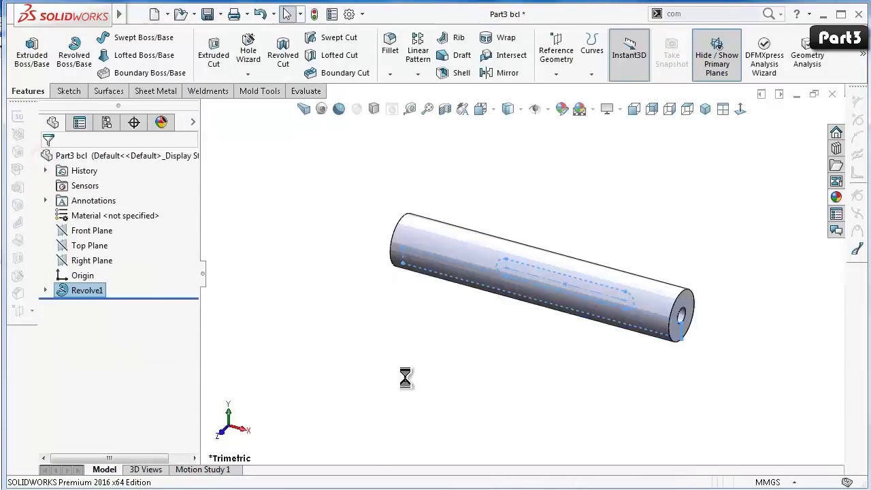
click(500, 343)
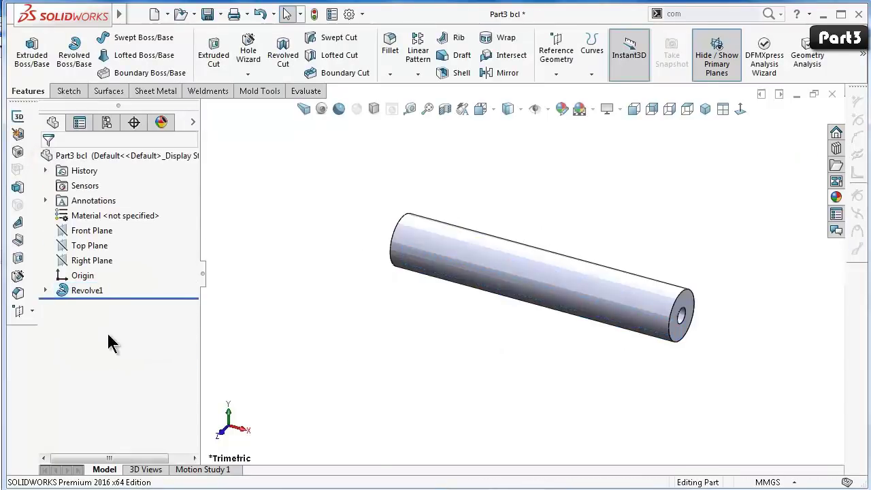
Edit Revolve1 so it revolves around Line1, the profile's bottom edge.
click(85, 291)
click(44, 290)
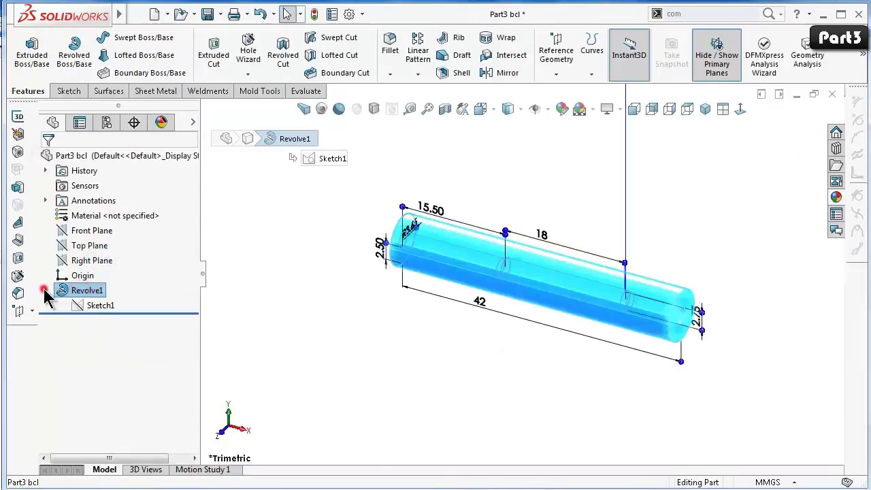
click(85, 292)
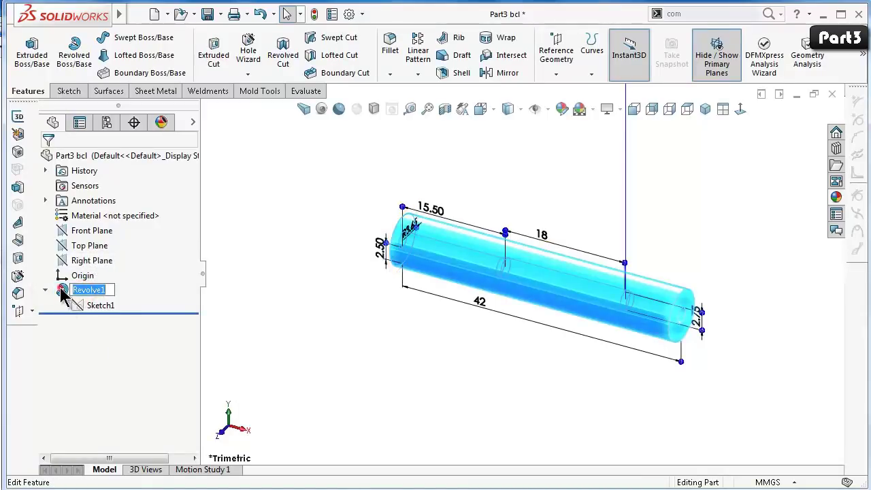
click(61, 291)
click(73, 251)
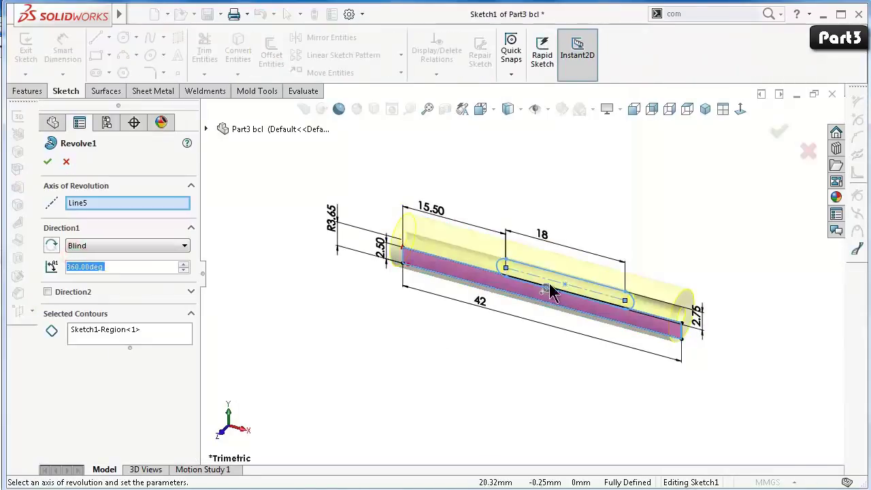
key(ctrl+1)
click(363, 281)
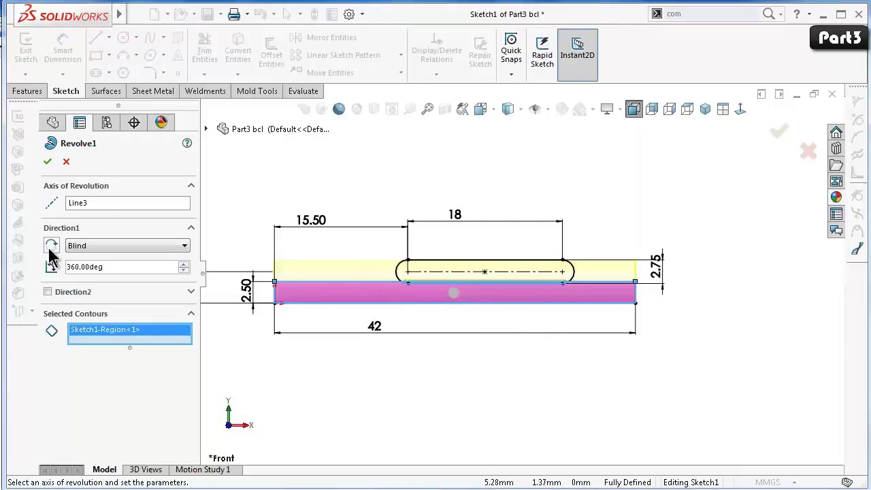
click(93, 206)
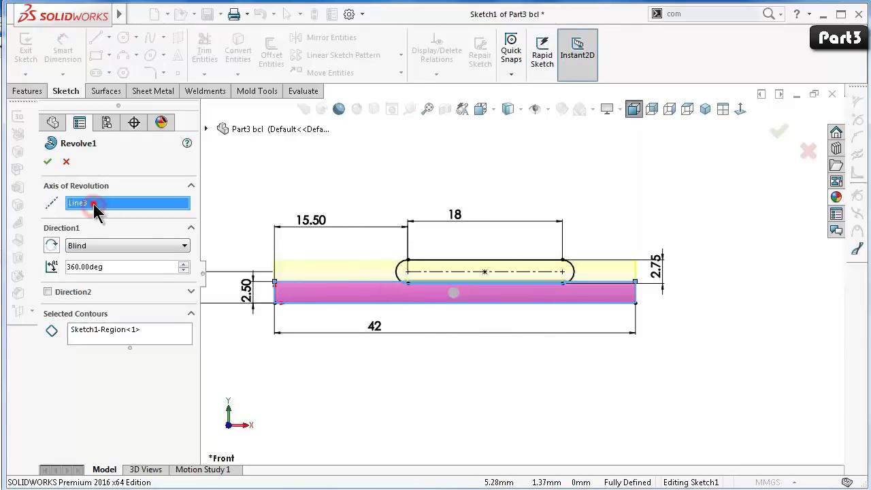
click(311, 303)
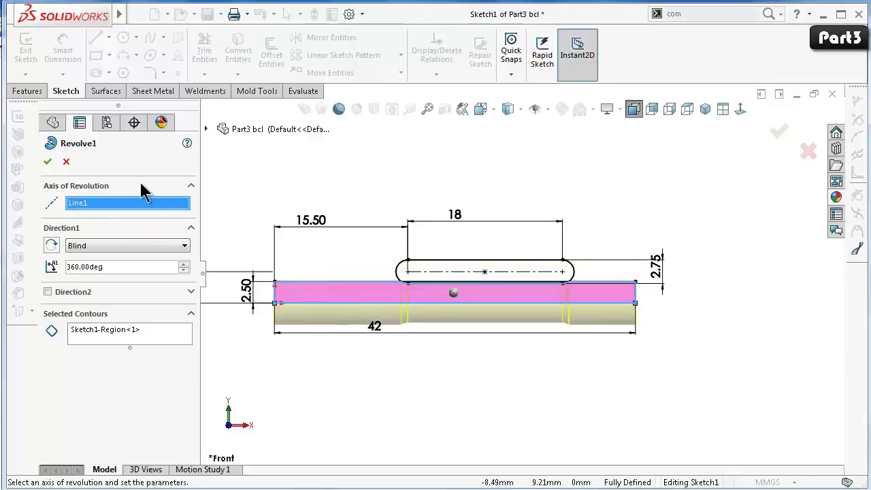
click(48, 162)
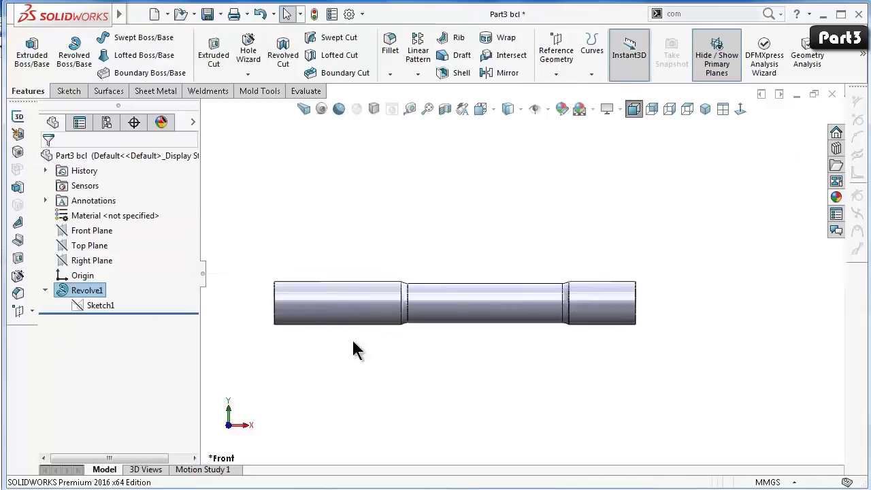
Start a thread on the shaft's end edge with a Blind end condition.
middle_drag(427, 381, 325, 65)
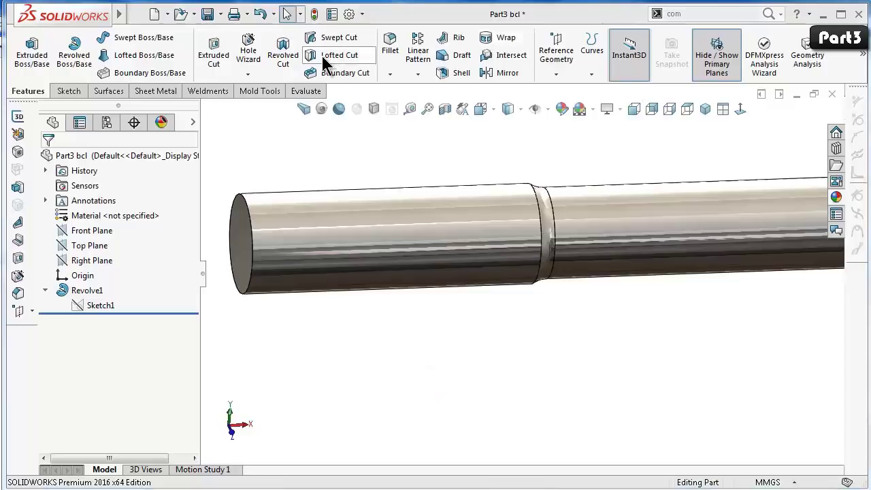
click(247, 74)
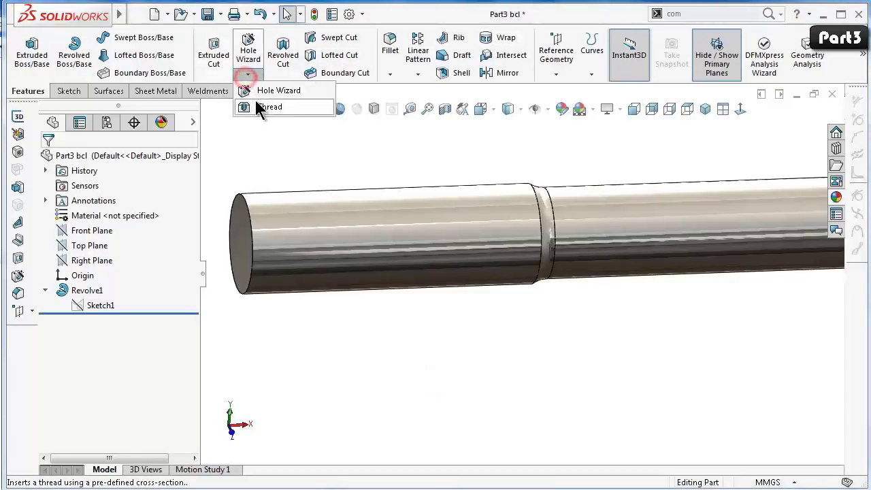
click(257, 102)
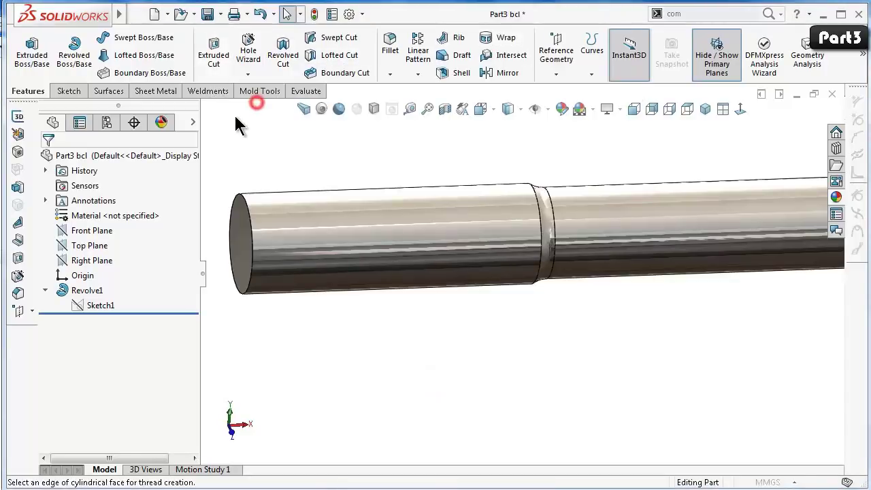
click(233, 219)
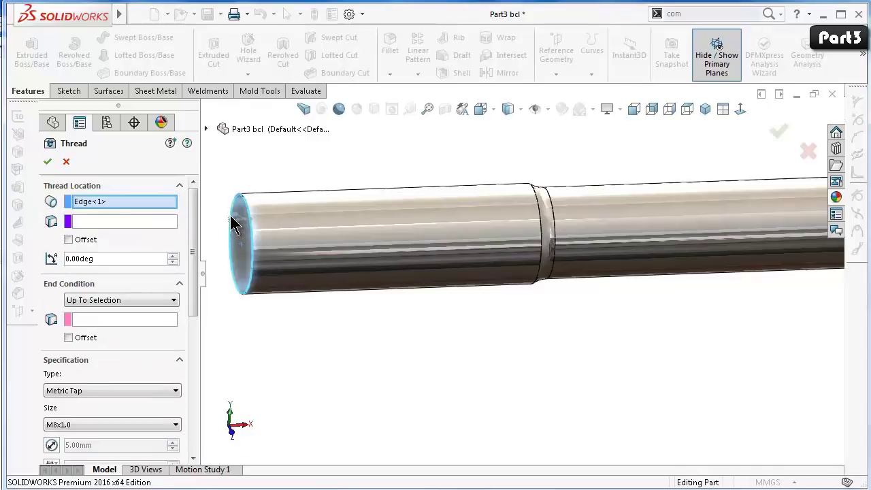
click(136, 300)
click(132, 312)
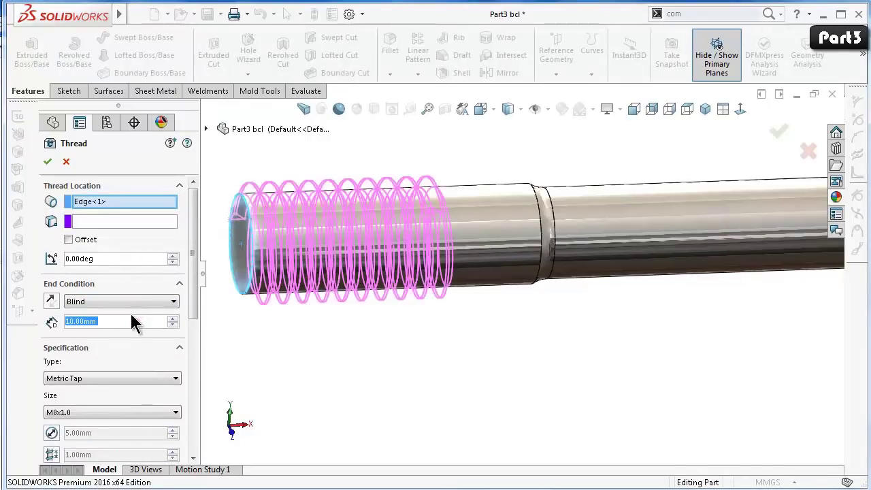
Make it a 14.25 mm deep Metric Tap M2x0.4 thread and create Thread1.
scroll(175, 366, down, 3)
click(175, 365)
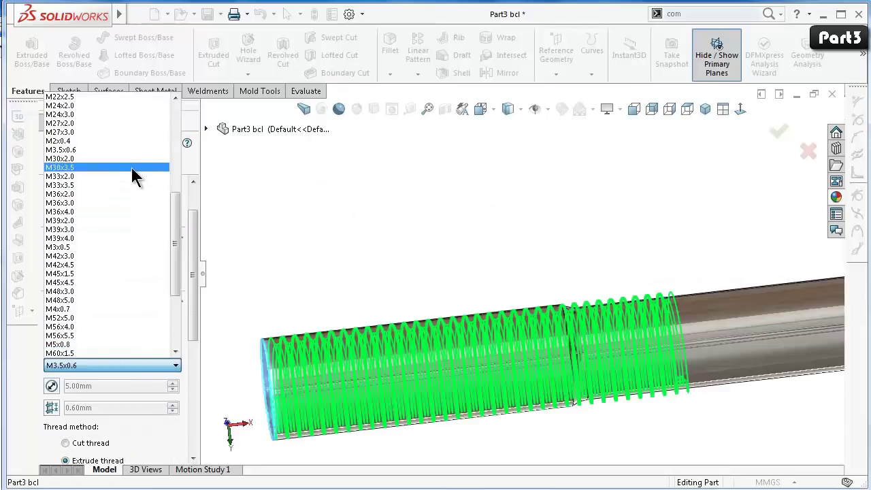
click(120, 139)
click(132, 331)
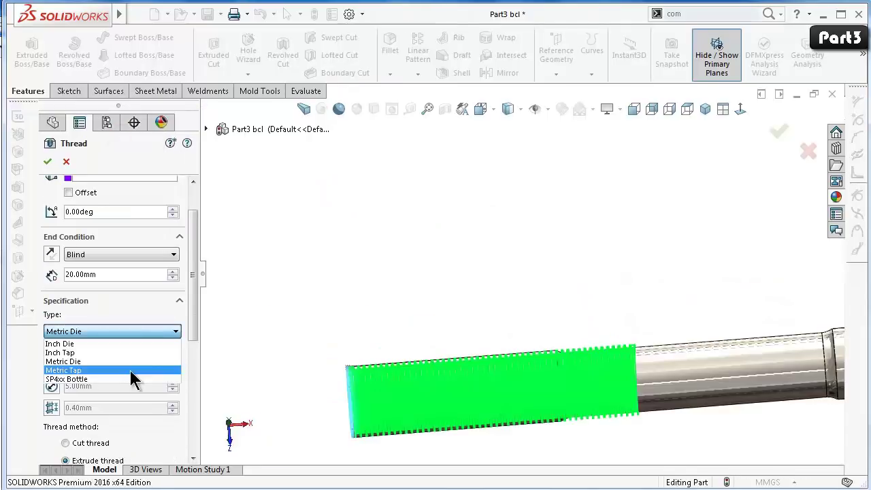
click(130, 370)
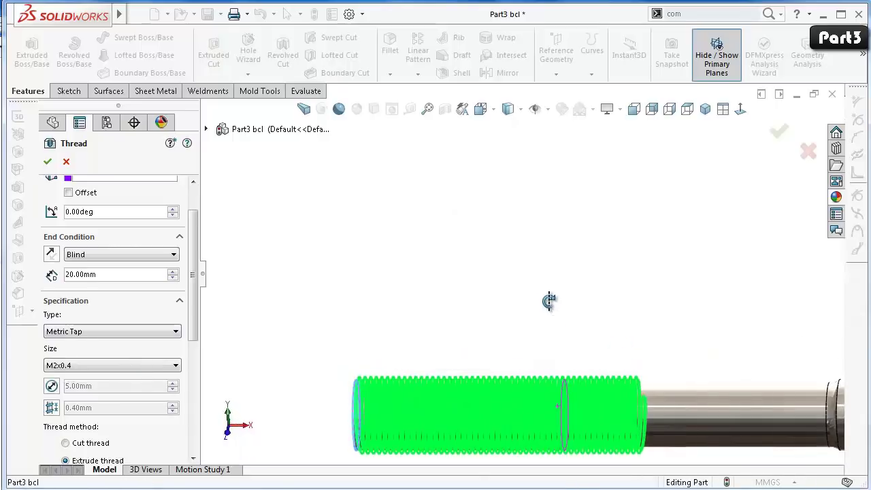
scroll(550, 297, down, 5)
scroll(531, 416, up, 1)
scroll(548, 385, up, 1)
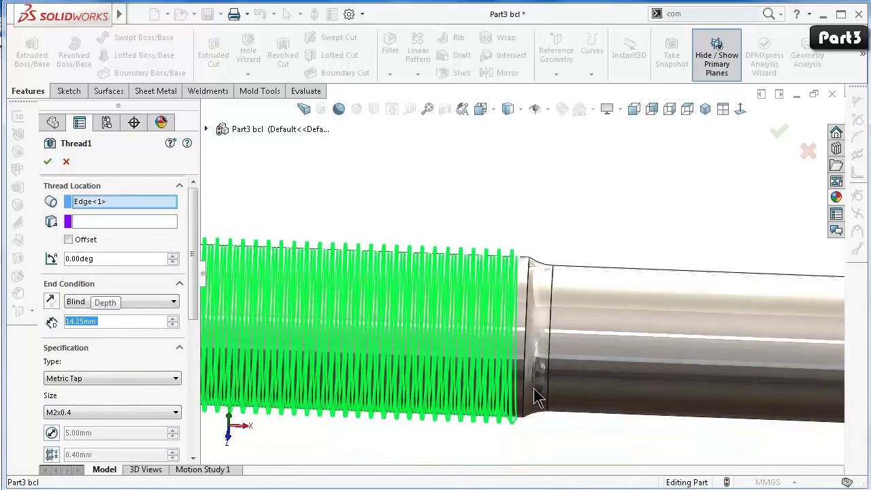
scroll(535, 395, up, 1)
scroll(531, 399, up, 1)
scroll(537, 259, down, 1)
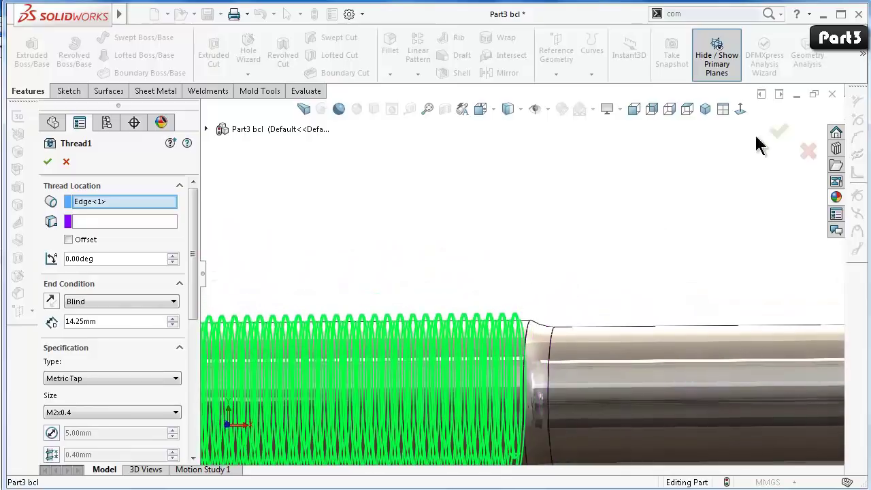
click(777, 130)
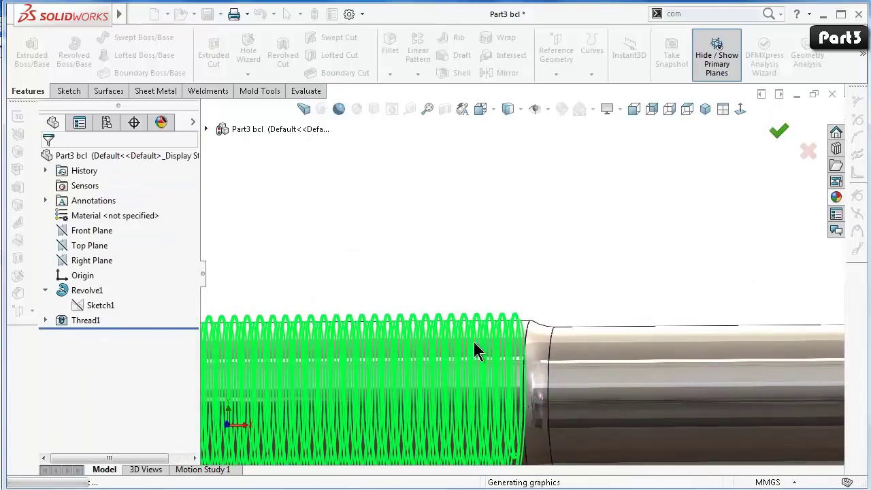
Orbit and zoom around the shaft to inspect Thread1 from several angles.
scroll(616, 289, up, 2)
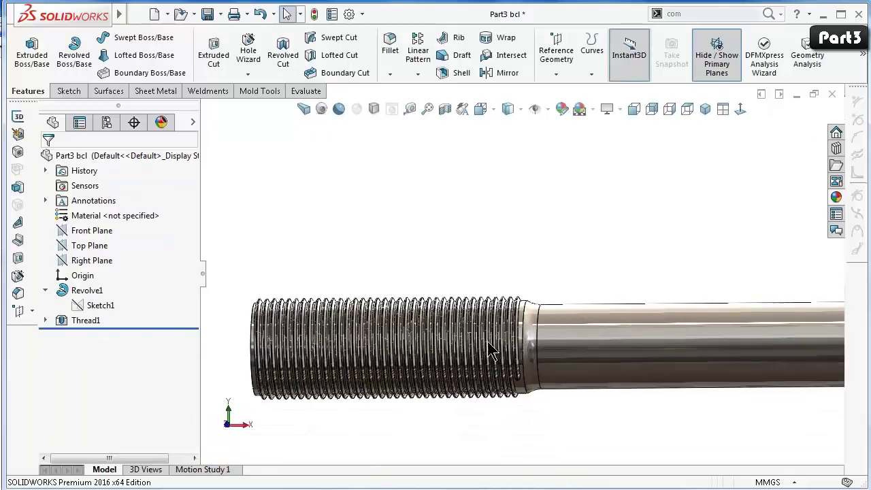
scroll(503, 323, up, 2)
middle_drag(503, 324, 447, 360)
scroll(447, 359, down, 3)
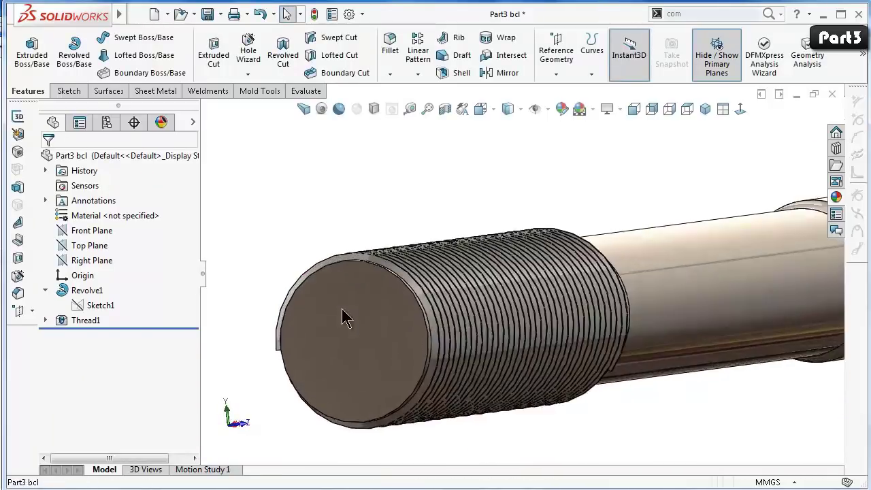
scroll(342, 317, down, 2)
middle_drag(310, 358, 452, 386)
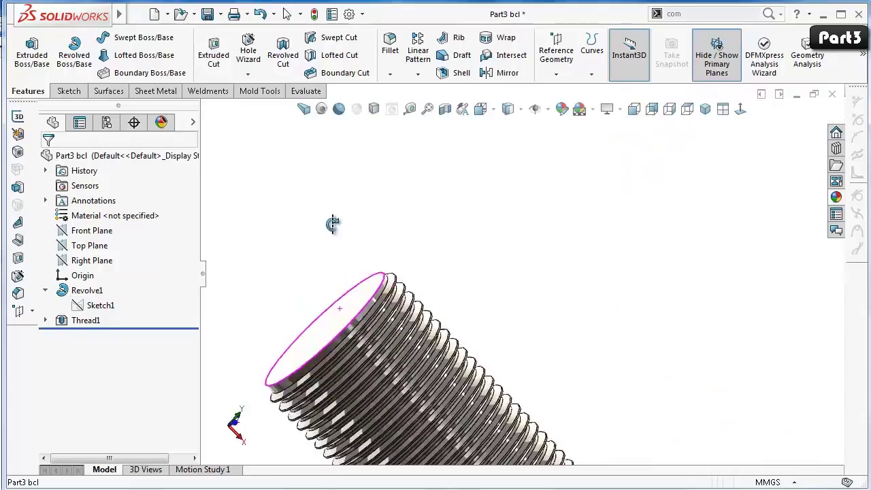
scroll(452, 385, up, 3)
scroll(592, 431, up, 2)
scroll(570, 311, down, 2)
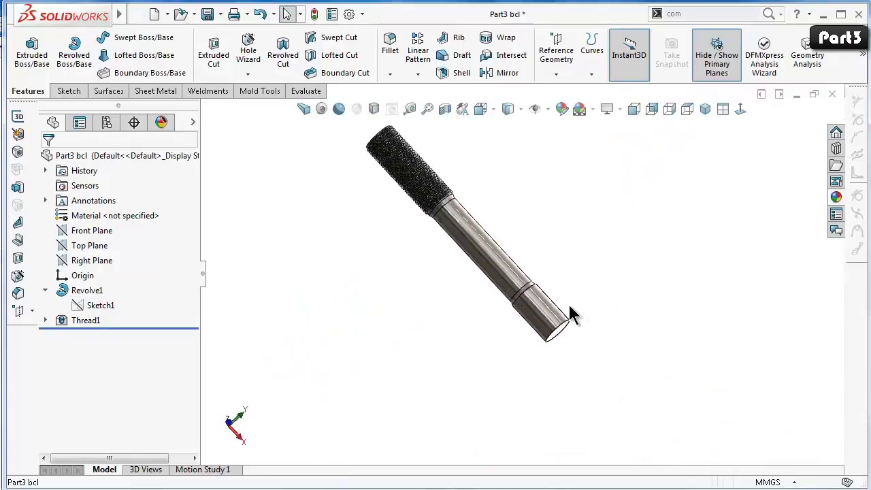
mouse_move(570, 311)
middle_down()
mouse_move(540, 196)
mouse_move(517, 184)
mouse_move(499, 233)
middle_up()
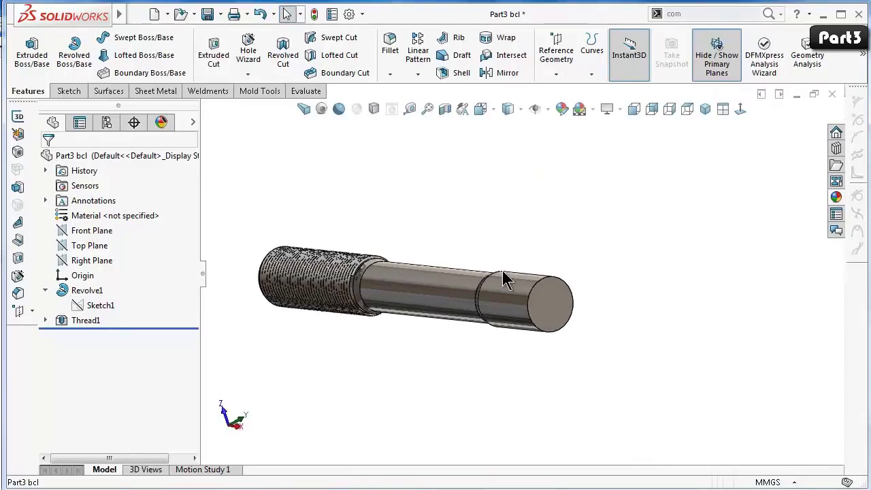
scroll(503, 279, down, 2)
mouse_move(514, 295)
middle_down()
mouse_move(530, 252)
mouse_move(563, 311)
mouse_move(575, 300)
middle_up()
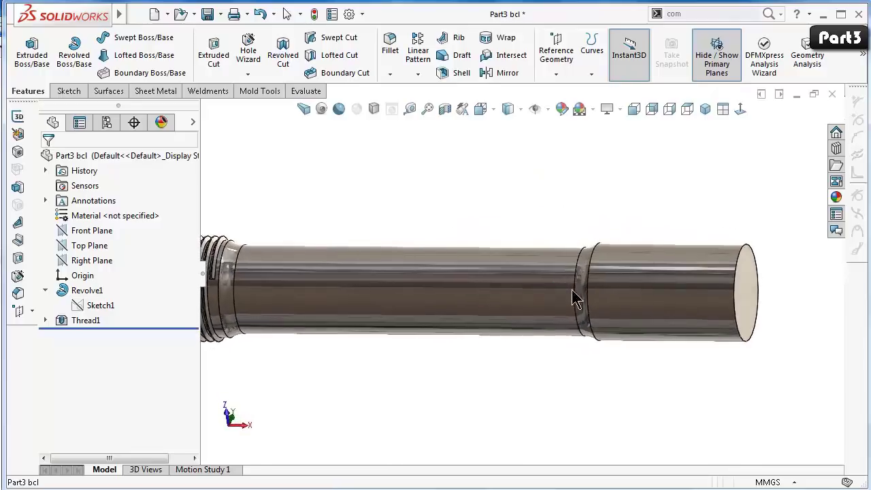
scroll(653, 252, down, 1)
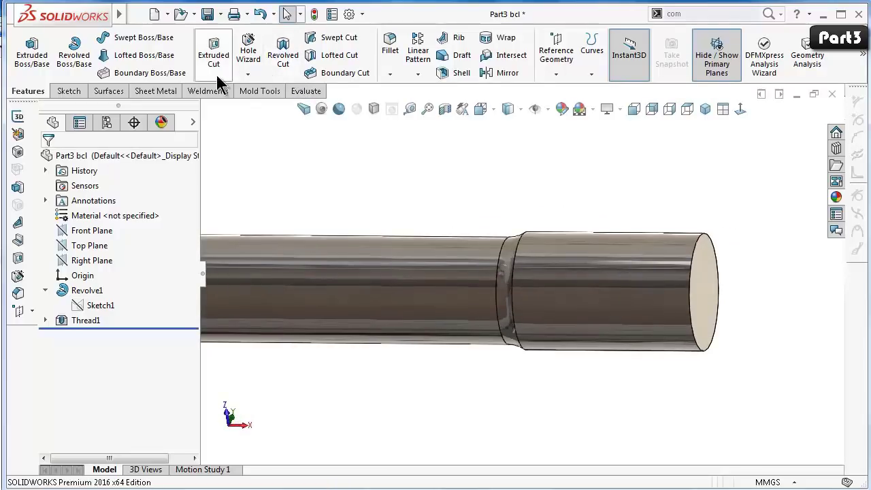
click(247, 74)
Start a second thread on the shaft's other end edge with a reversed start offset.
click(264, 107)
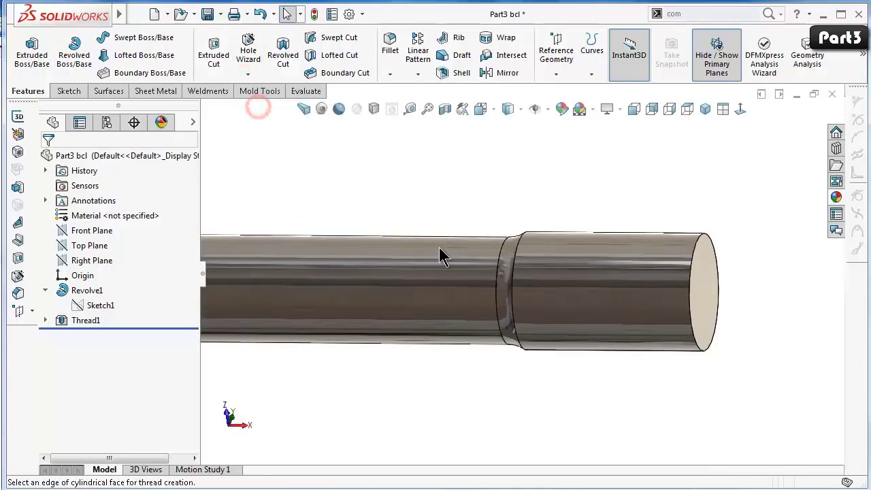
click(691, 255)
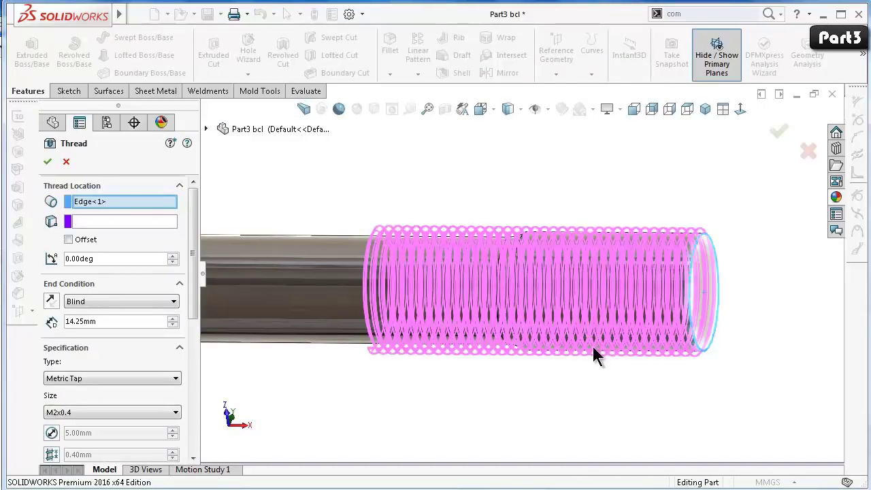
middle_drag(591, 344, 609, 306)
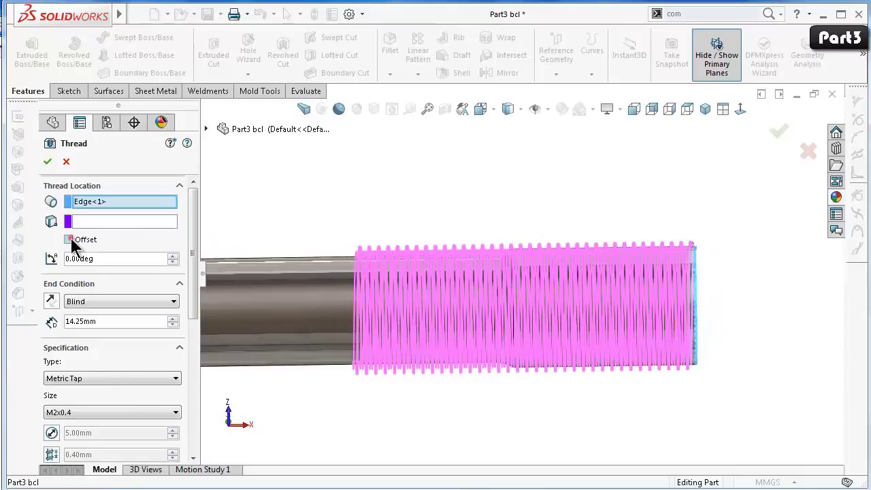
click(70, 240)
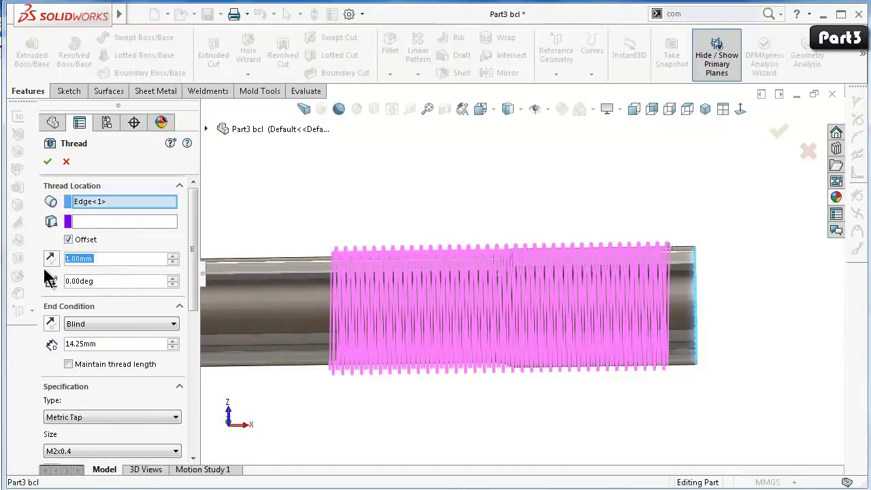
click(51, 261)
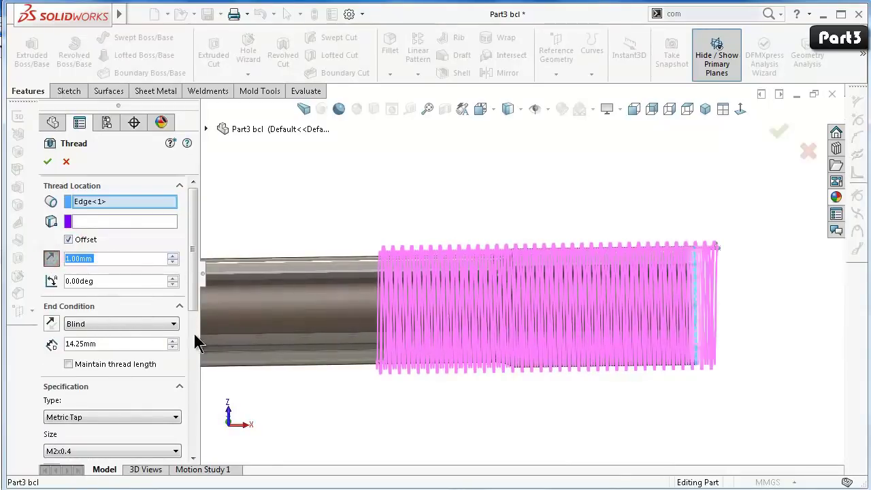
Set the thread depth to 7.5 mm and make it an extruded thread.
scroll(462, 345, up, 2)
scroll(334, 347, up, 2)
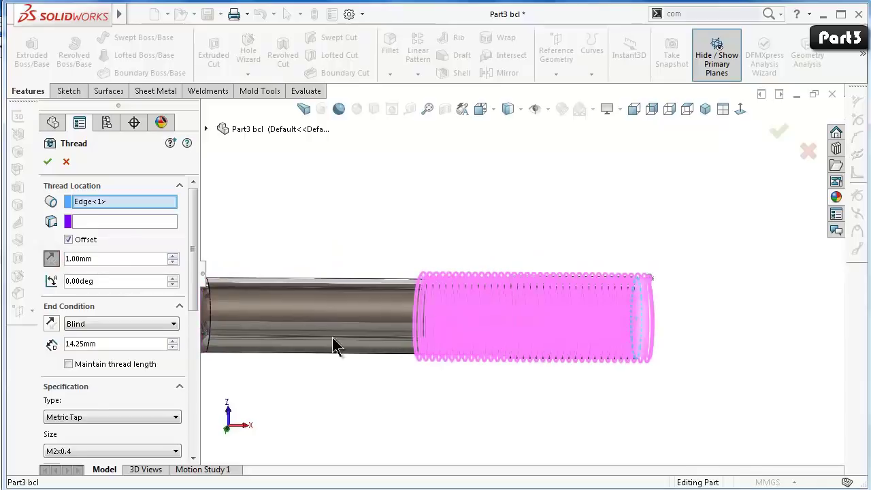
double_click(109, 344)
text(5)
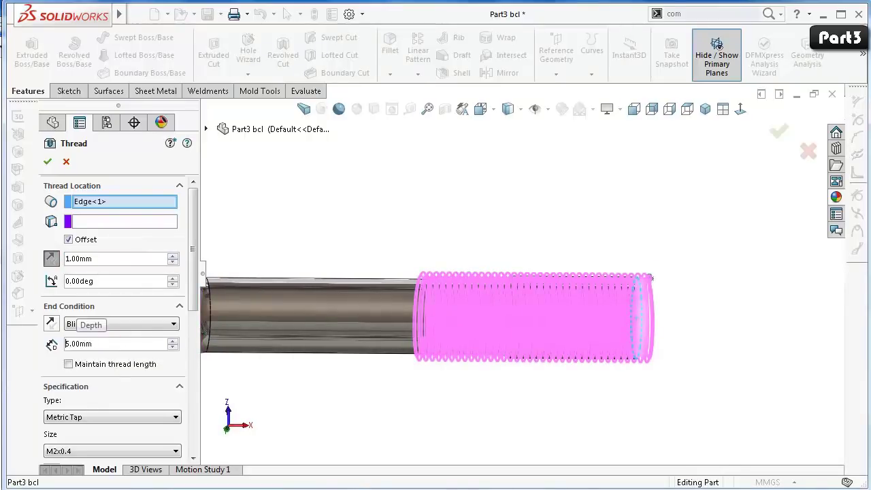
key(Return)
click(137, 344)
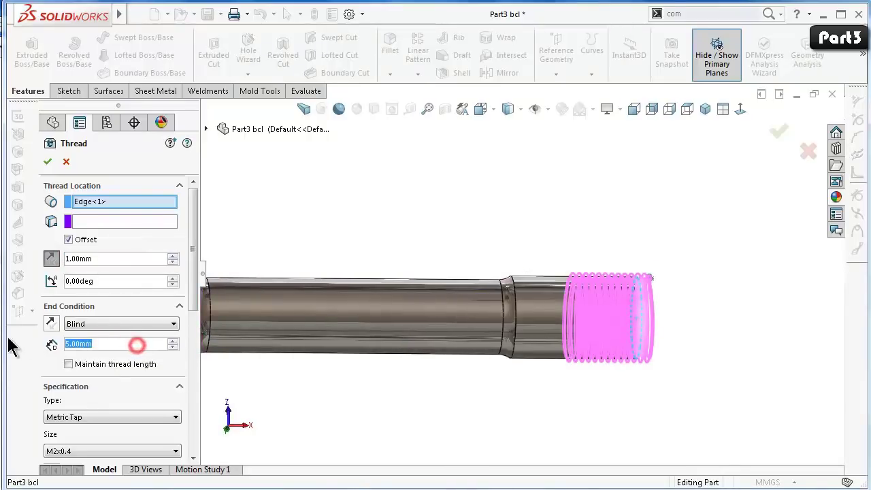
text(7.5)
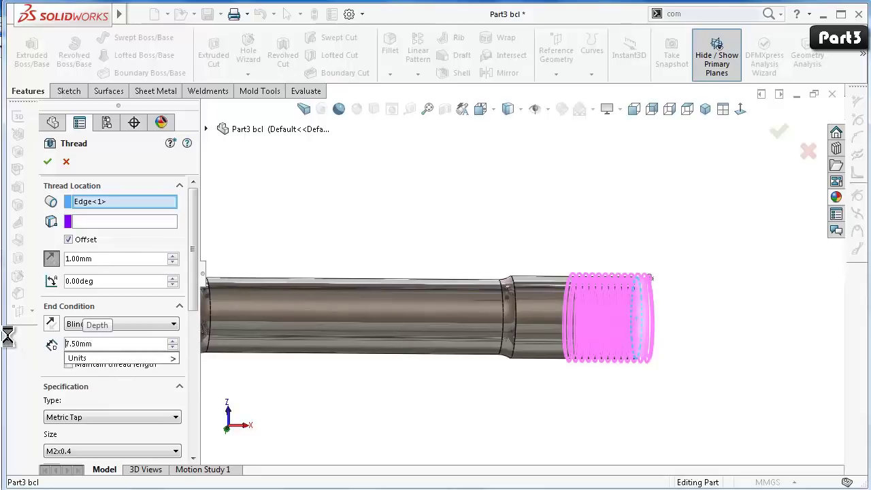
key(Return)
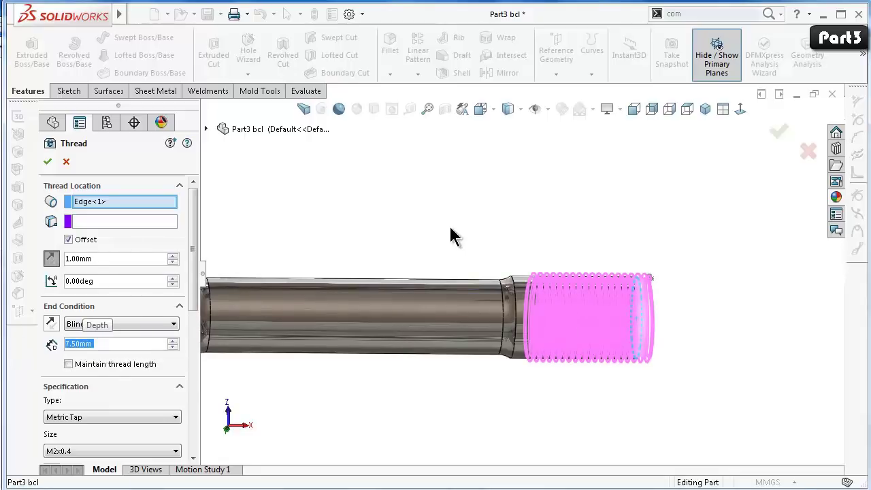
drag(188, 293, 193, 408)
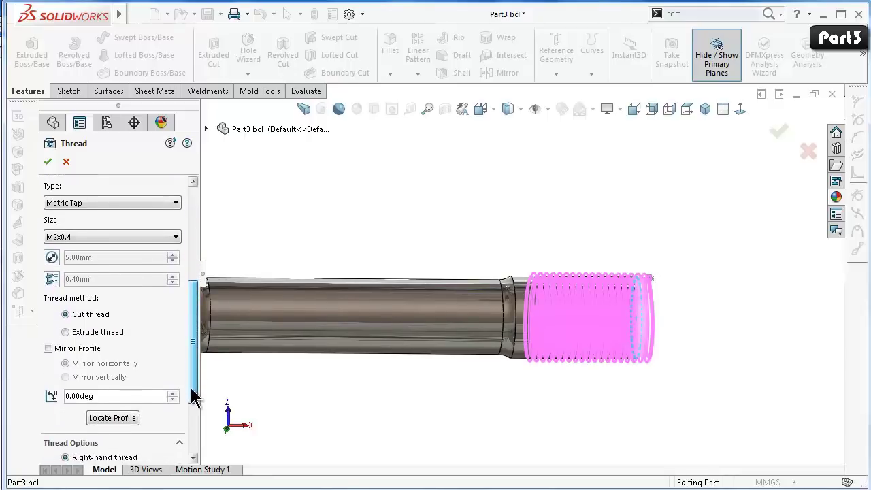
click(96, 332)
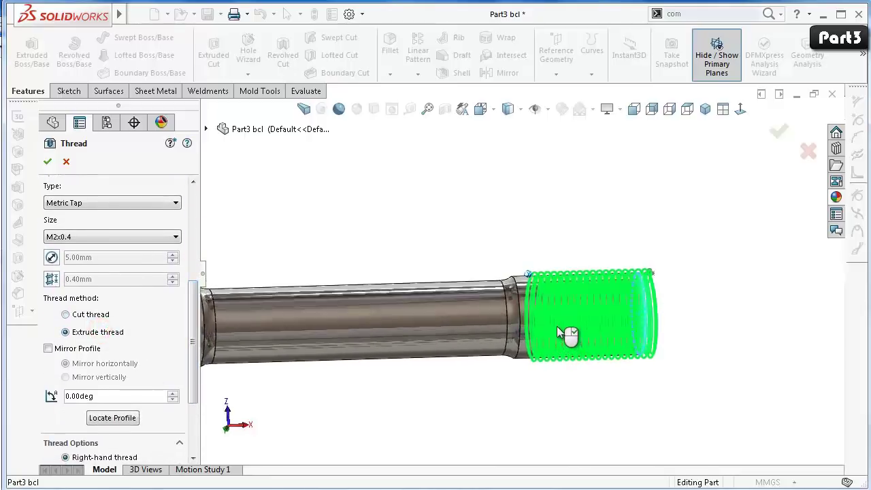
Switch the thread's end condition to Revolutions and raise the count to 21.
scroll(557, 326, down, 2)
scroll(548, 286, down, 2)
scroll(533, 326, down, 2)
scroll(534, 324, down, 1)
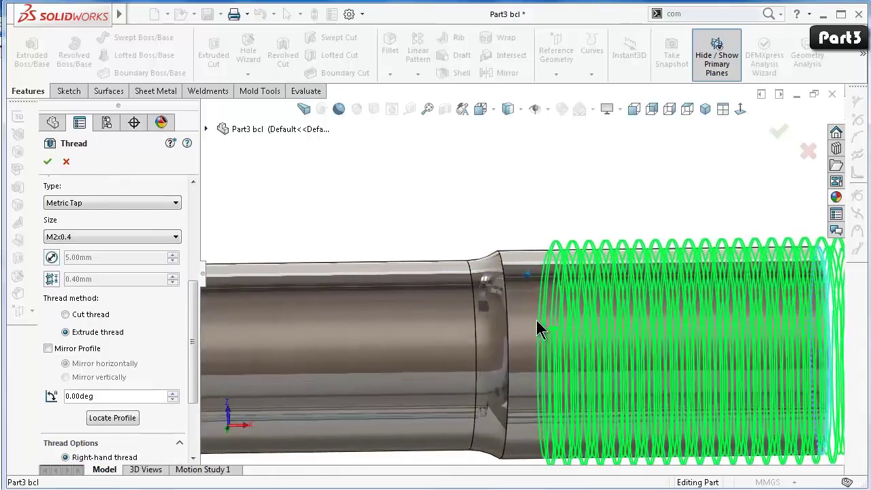
scroll(536, 320, down, 2)
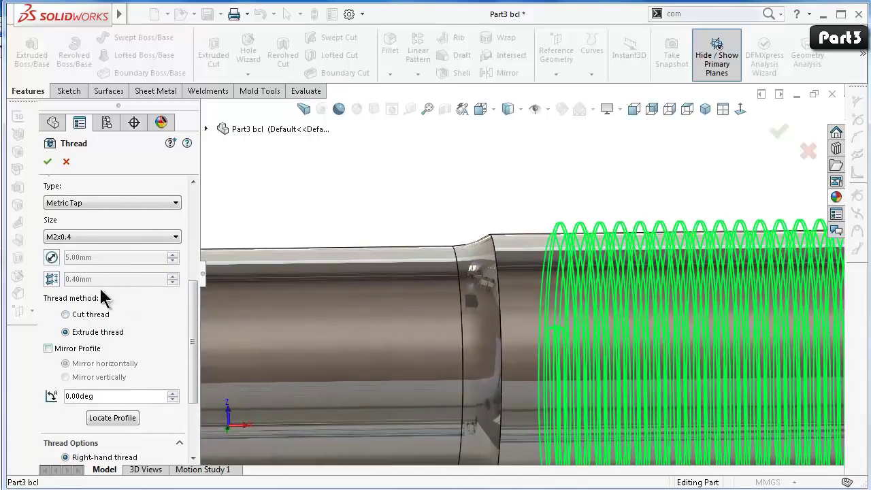
drag(194, 288, 196, 255)
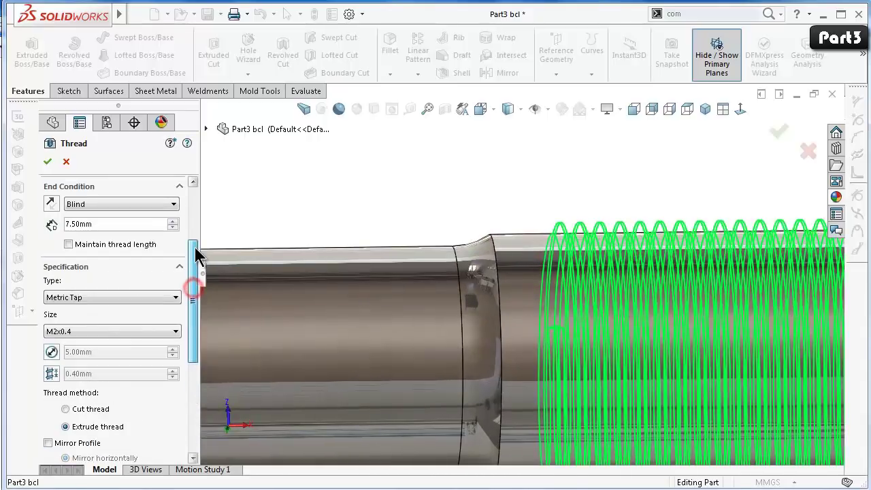
click(102, 204)
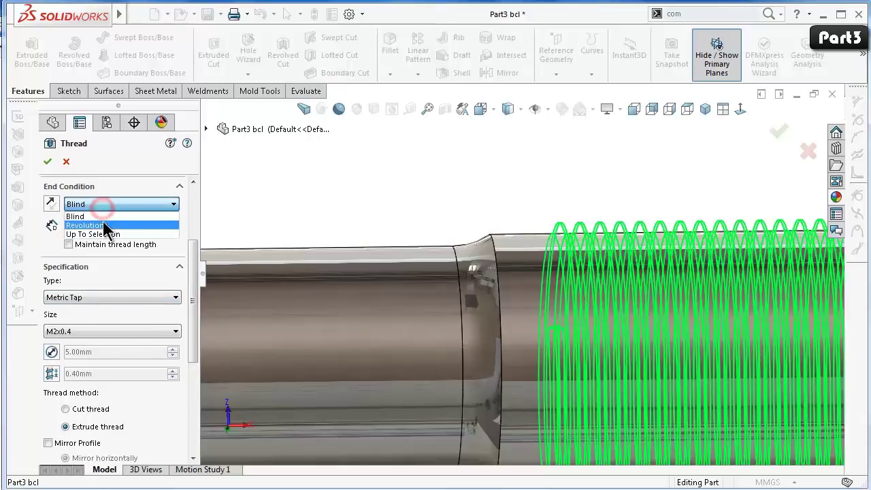
click(103, 221)
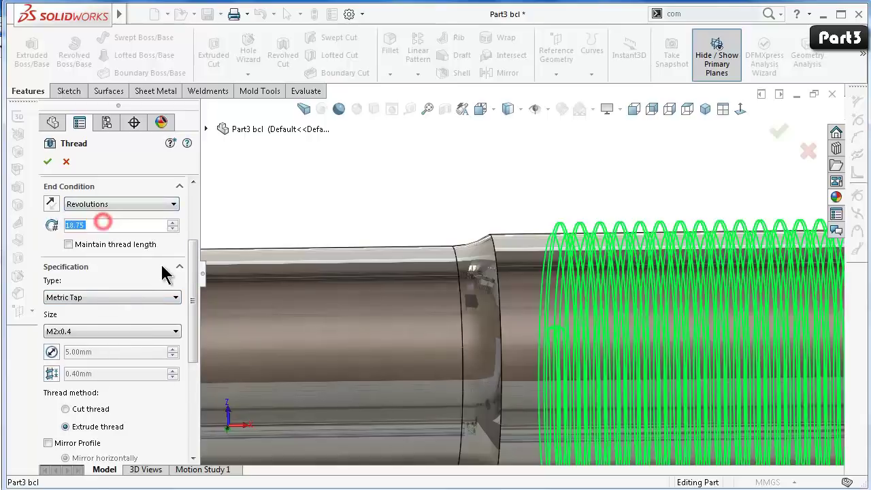
click(174, 221)
click(175, 221)
click(174, 221)
click(175, 221)
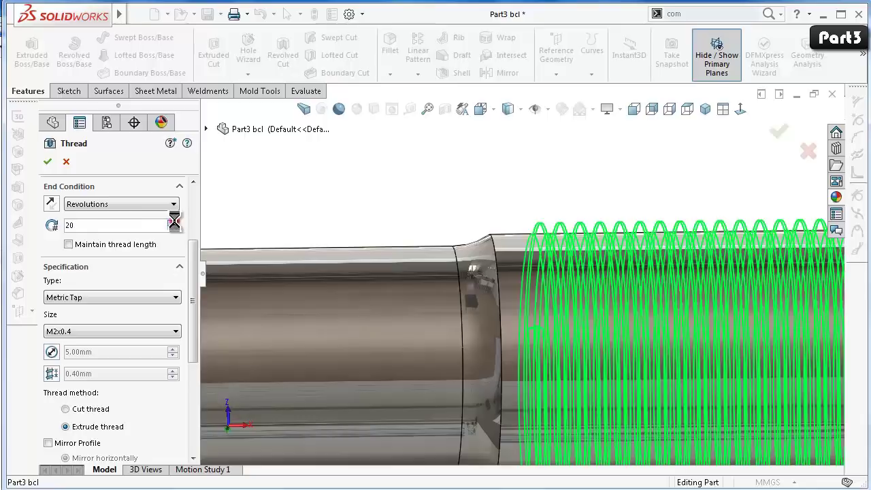
click(174, 221)
click(174, 221)
click(174, 221)
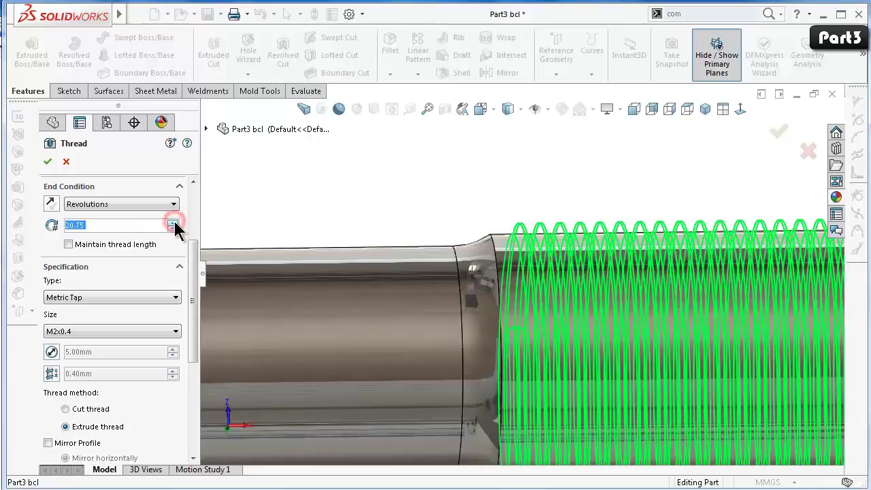
middle_drag(552, 204, 537, 289)
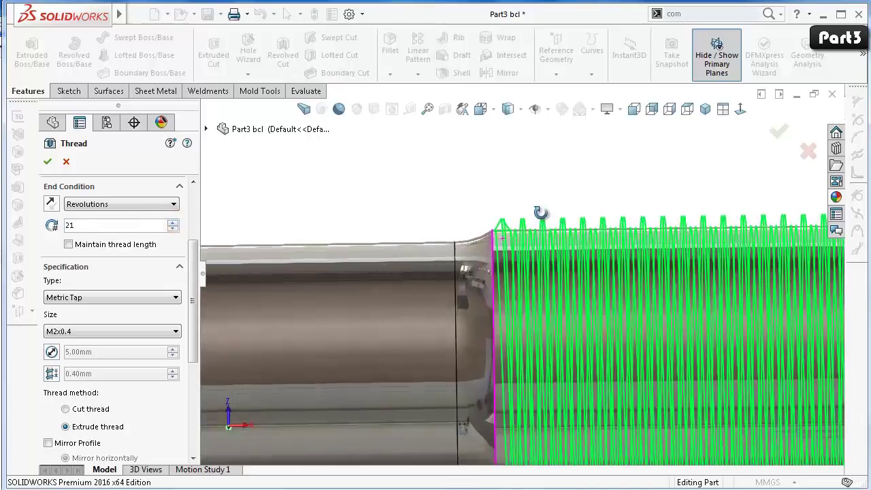
scroll(515, 188, up, 3)
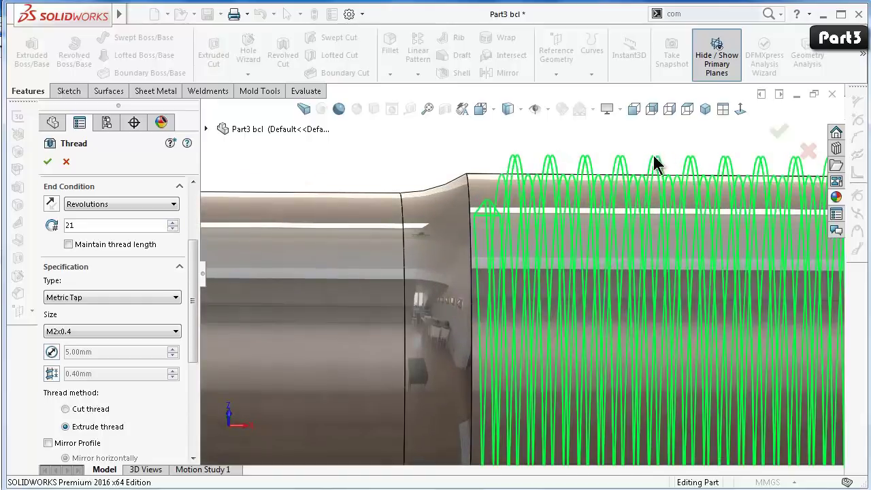
Confirm the second thread feature, Thread2.
click(777, 132)
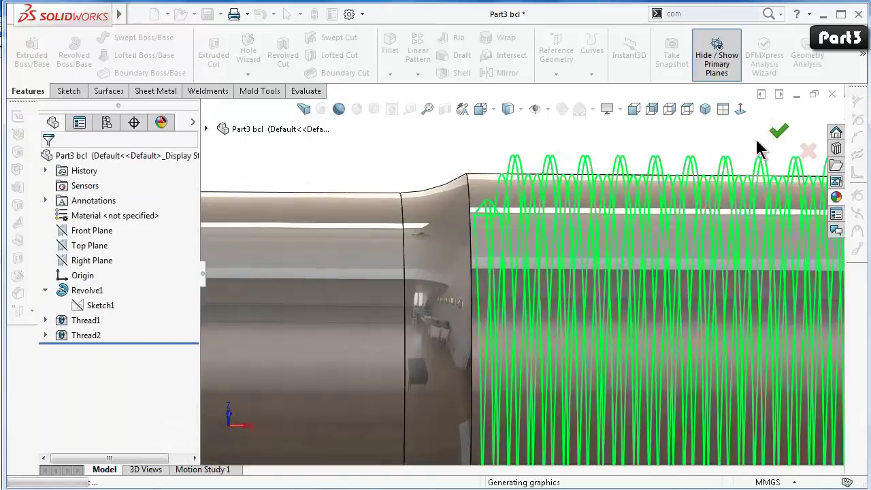
scroll(645, 197, up, 5)
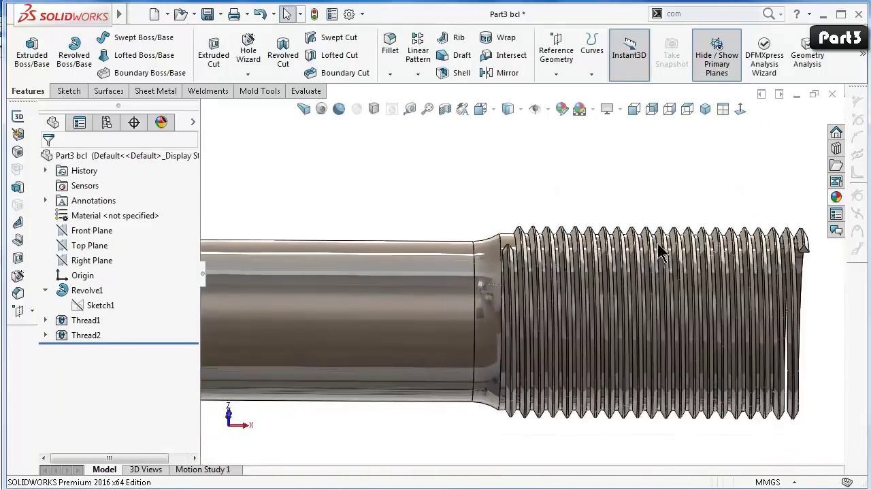
scroll(291, 284, down, 1)
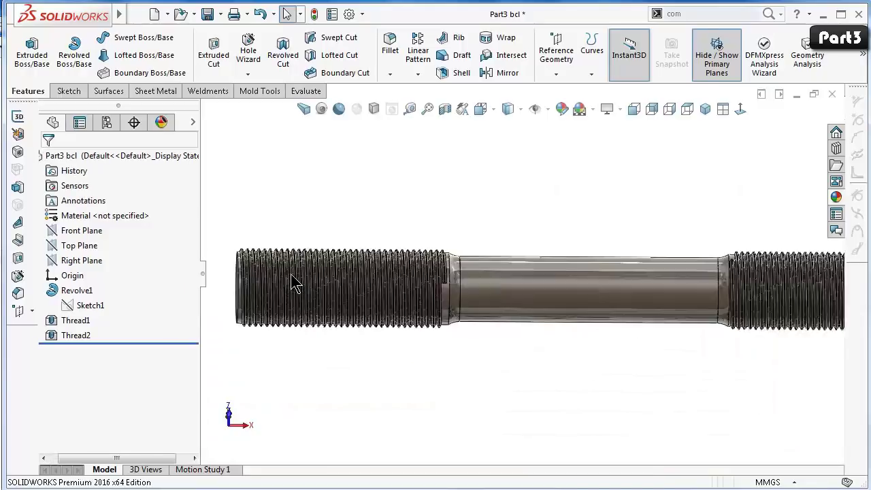
scroll(287, 284, down, 2)
scroll(238, 292, down, 2)
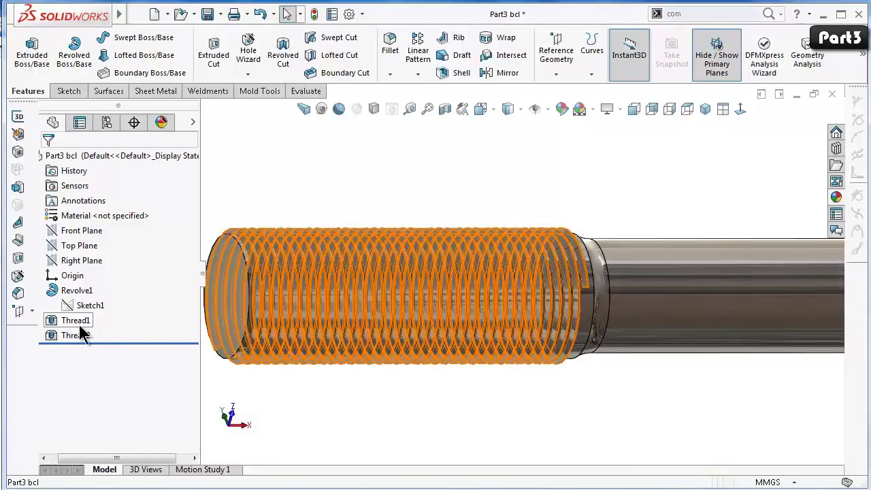
Give Thread1 a reversed 1.00mm offset toward the shaft end.
click(78, 321)
click(92, 292)
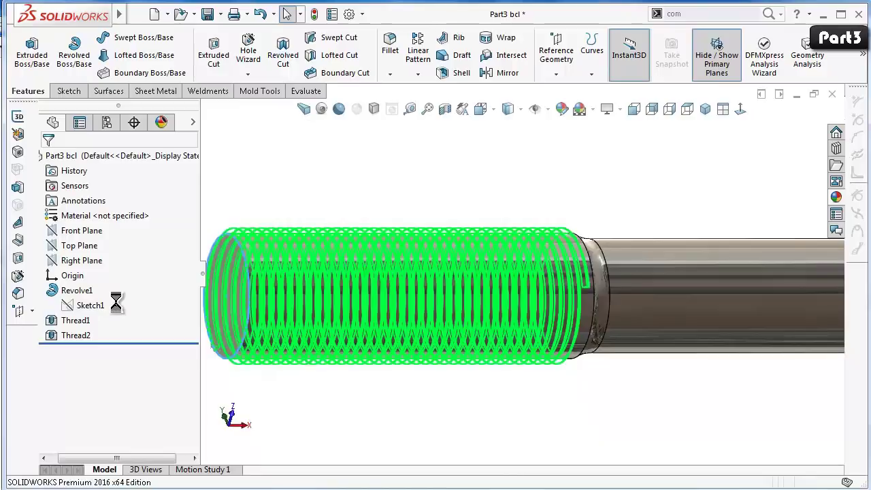
click(68, 239)
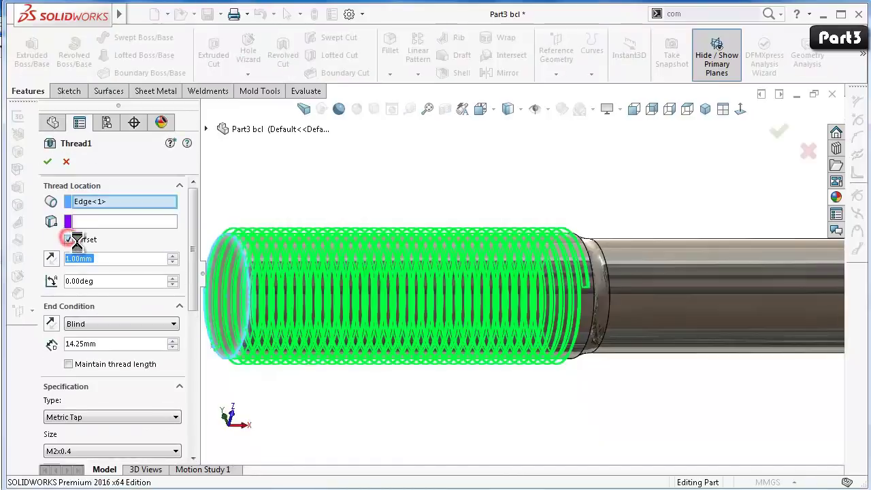
click(51, 259)
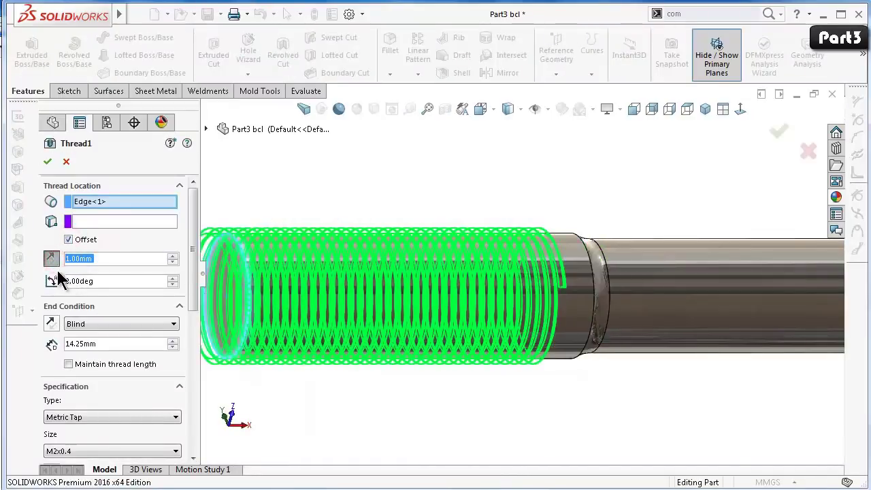
click(50, 163)
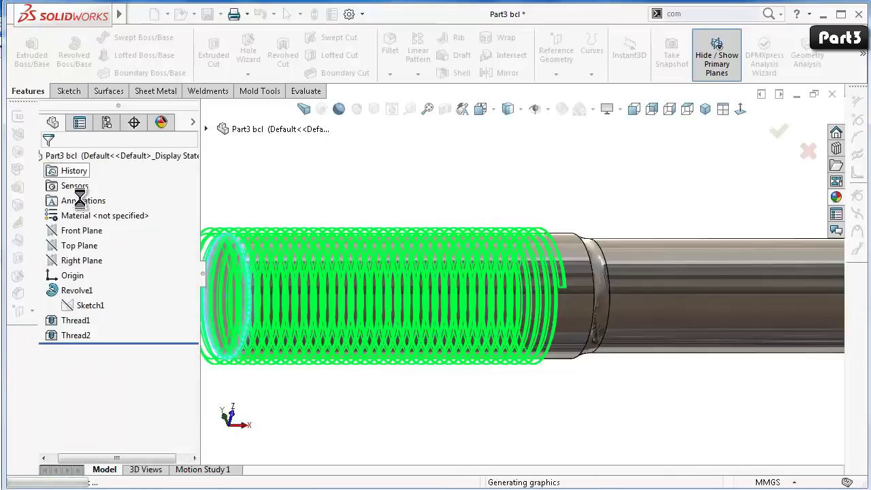
Start a new sketch on the Top Plane, viewed face-on.
scroll(612, 316, up, 4)
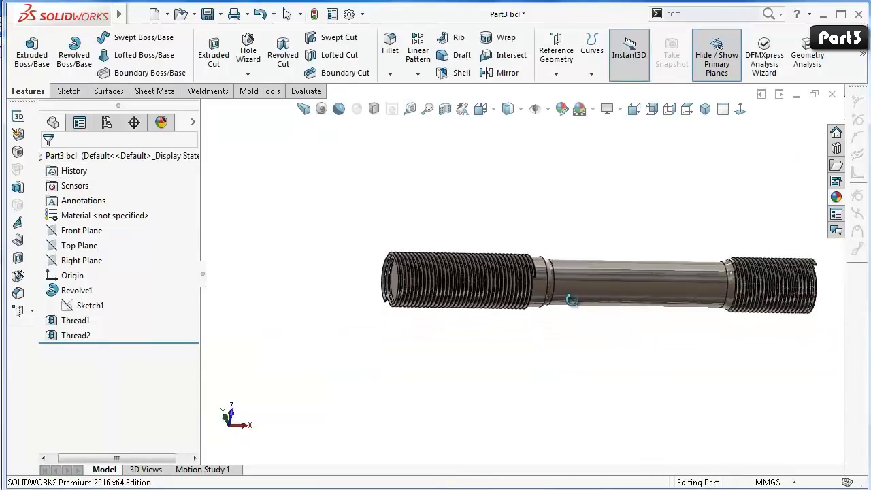
mouse_move(572, 299)
middle_down()
mouse_move(558, 249)
mouse_move(568, 245)
middle_up()
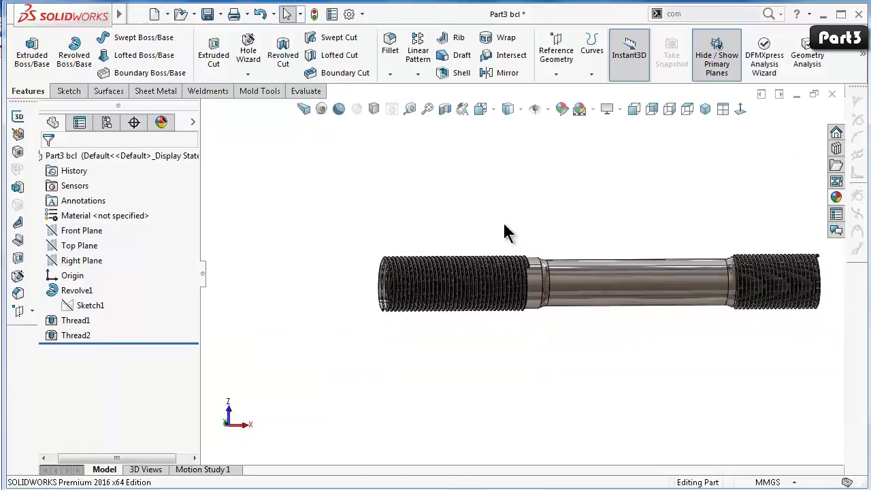
click(88, 255)
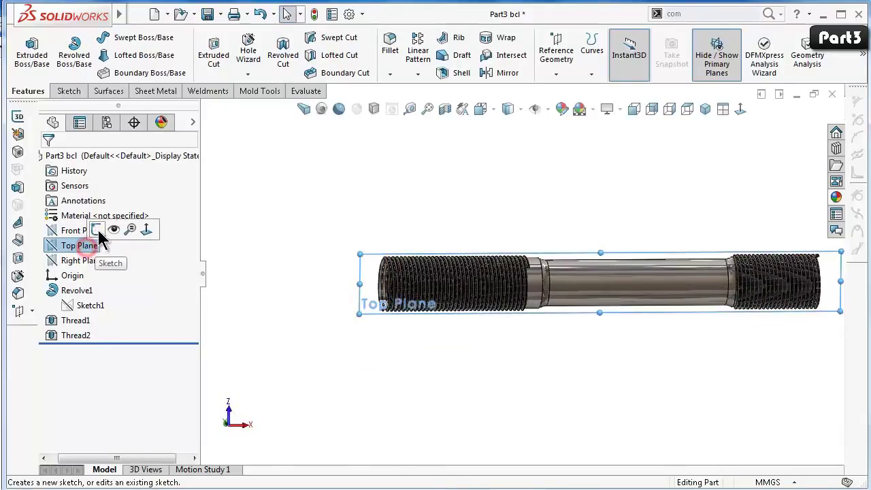
click(78, 232)
click(740, 110)
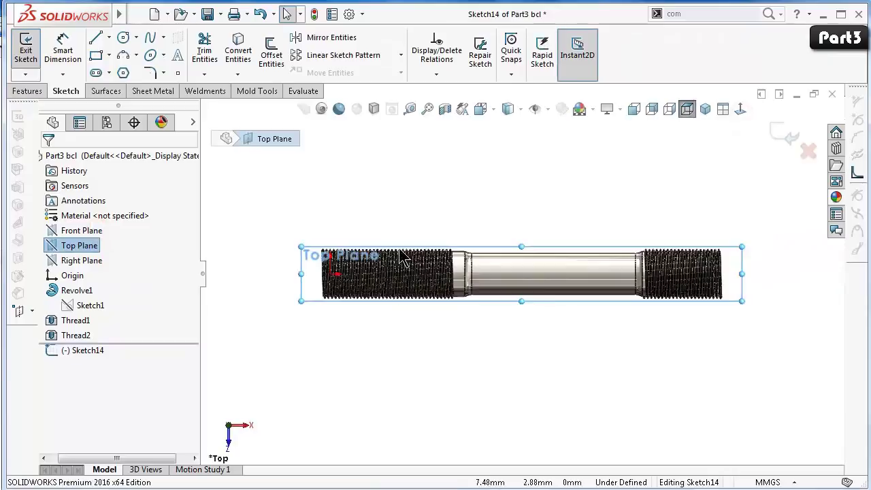
Switch the display to wireframe and view the sketch plane normal again.
scroll(403, 257, down, 2)
scroll(435, 208, down, 3)
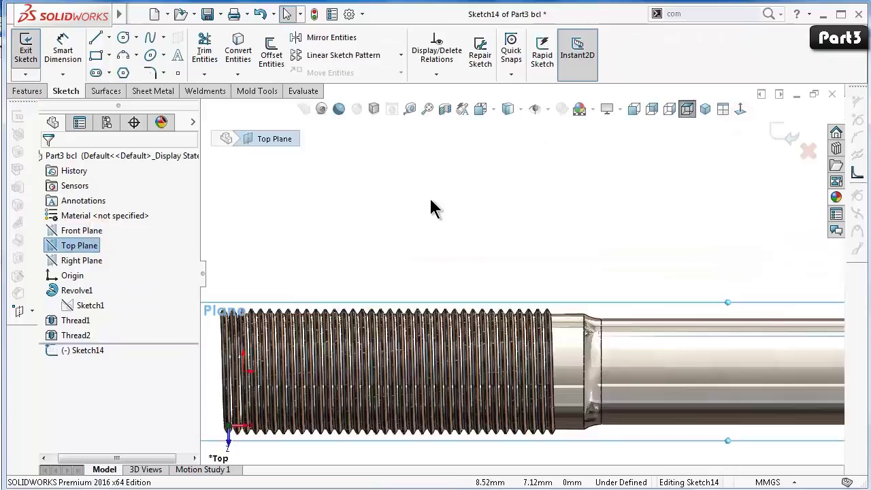
click(522, 122)
click(507, 163)
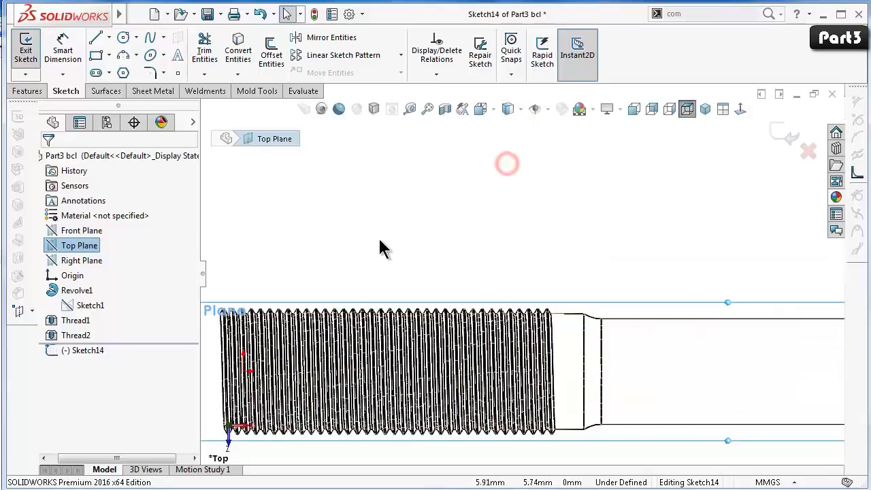
scroll(377, 252, up, 2)
middle_drag(364, 283, 374, 323)
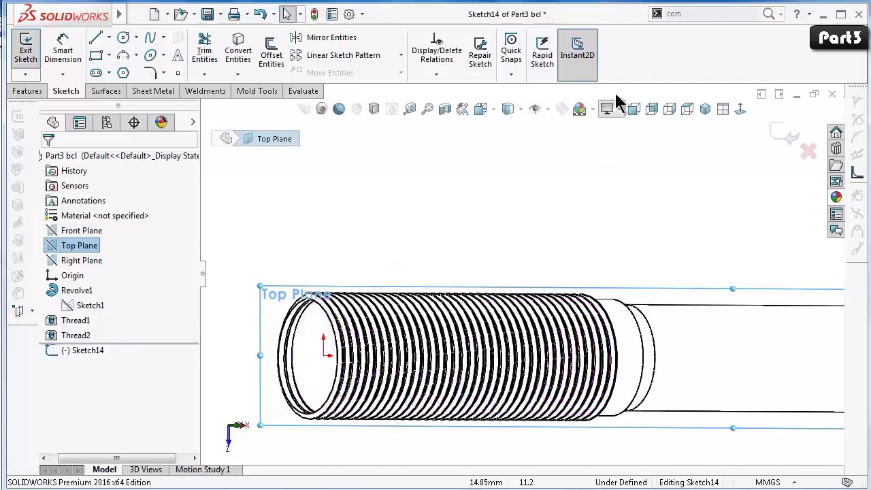
click(739, 110)
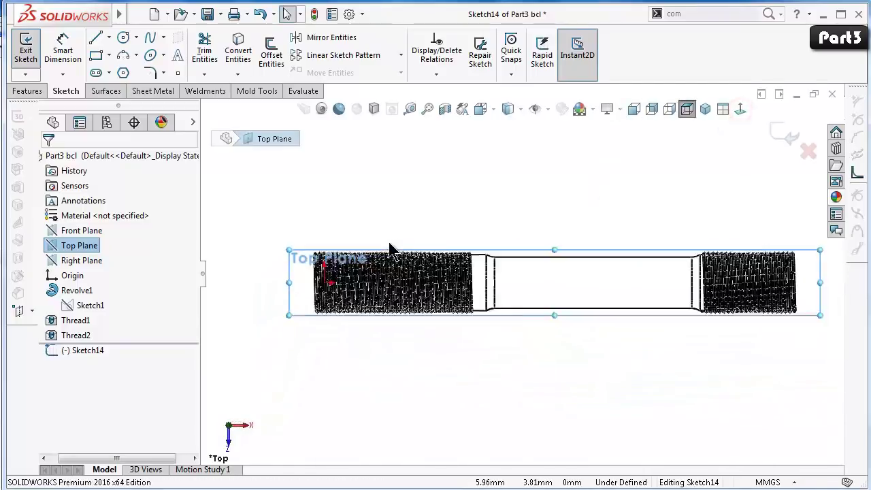
Draw a center rectangle enclosing the whole threaded shaft.
click(109, 55)
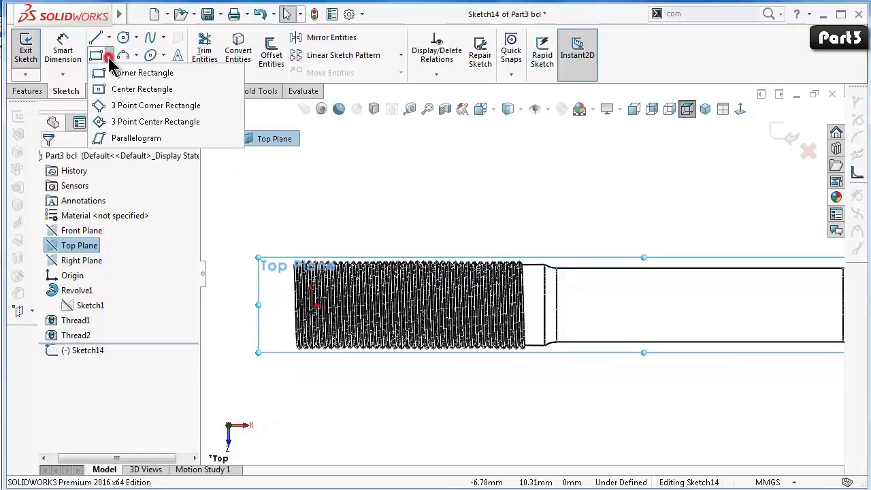
click(112, 88)
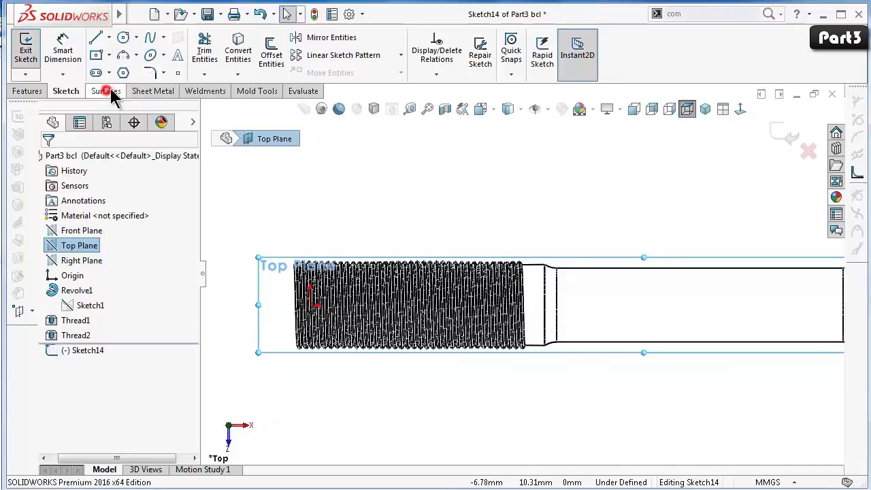
click(671, 307)
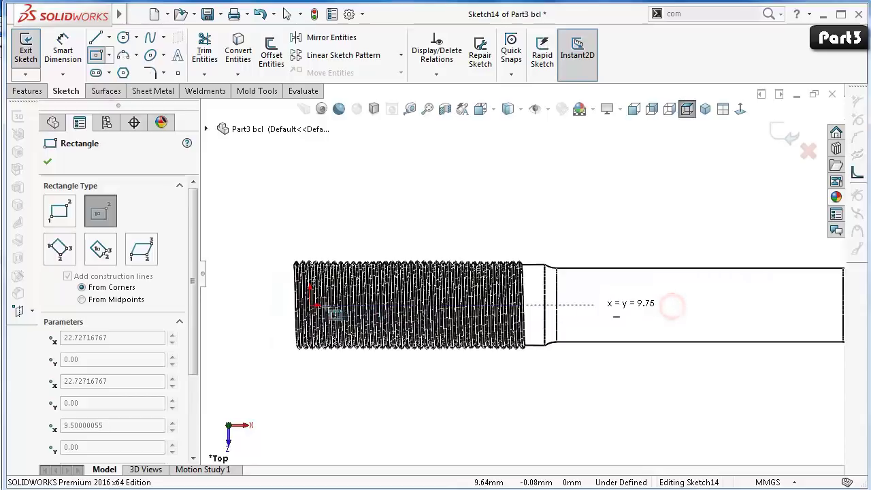
scroll(373, 257, down, 2)
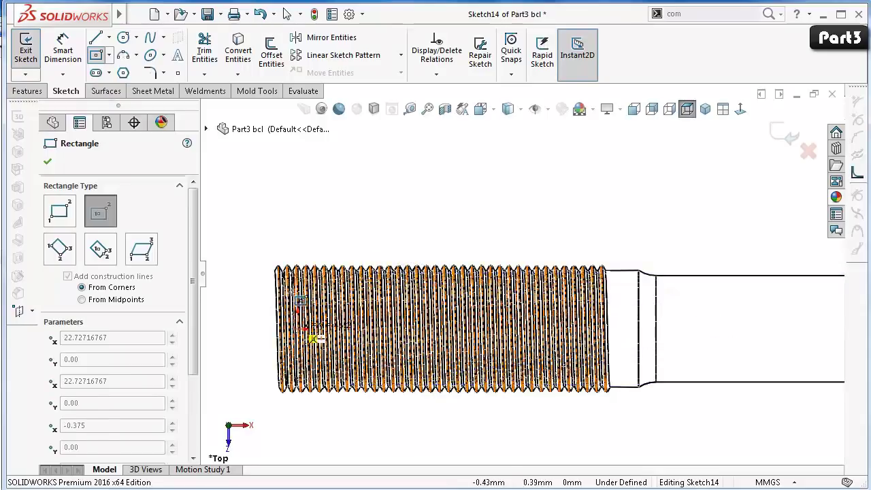
click(308, 223)
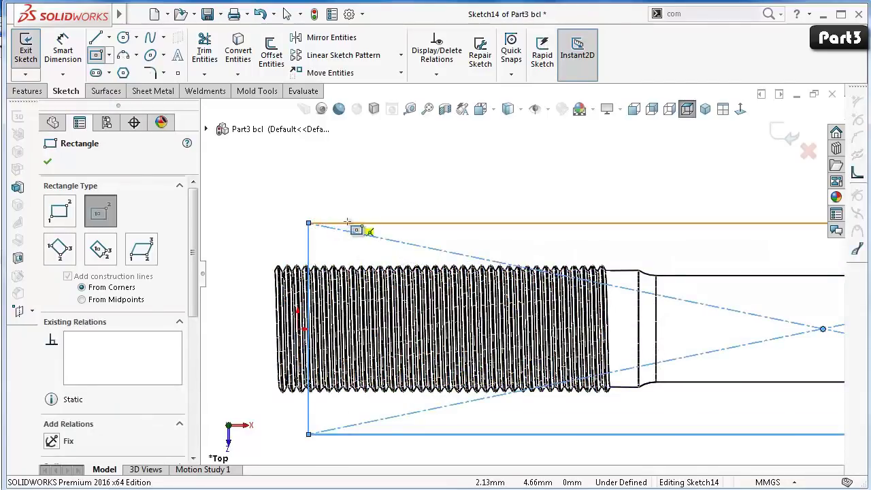
key(Escape)
Add a Midpoint relation placing the origin at the middle of the rectangle's left edge.
click(310, 248)
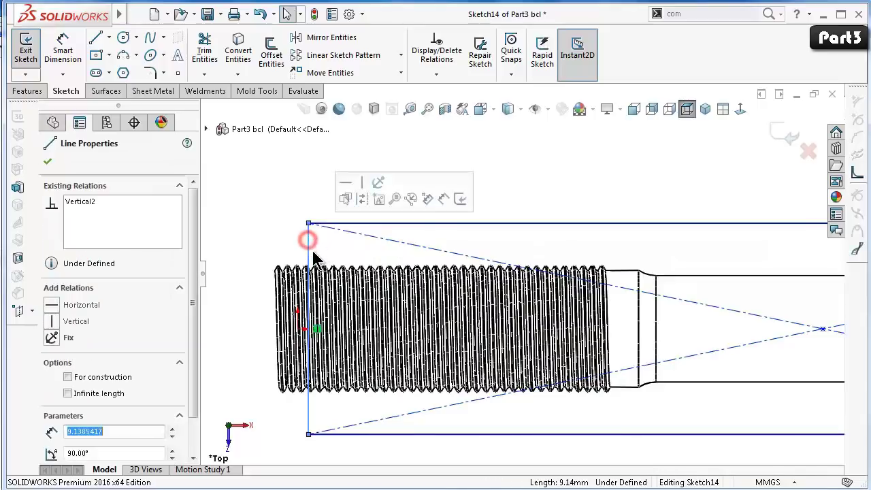
scroll(306, 299, down, 1)
ctrl+click(306, 341)
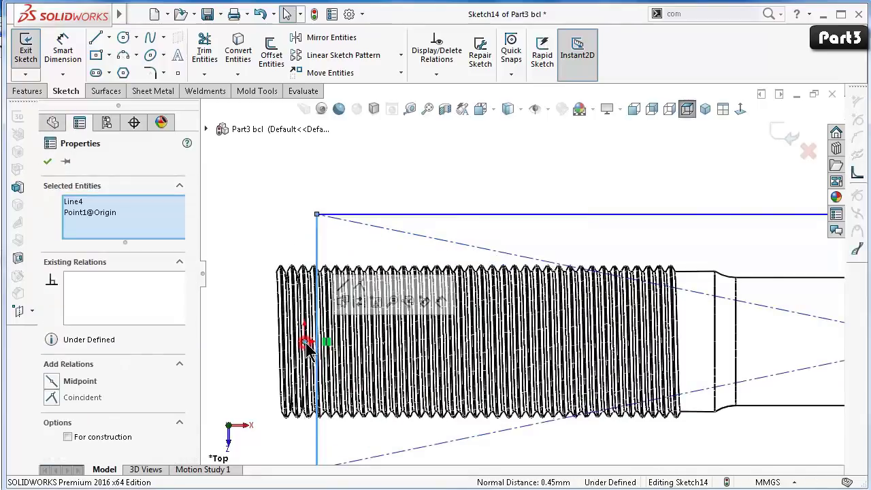
click(347, 291)
click(250, 172)
scroll(302, 224, up, 2)
scroll(515, 292, up, 2)
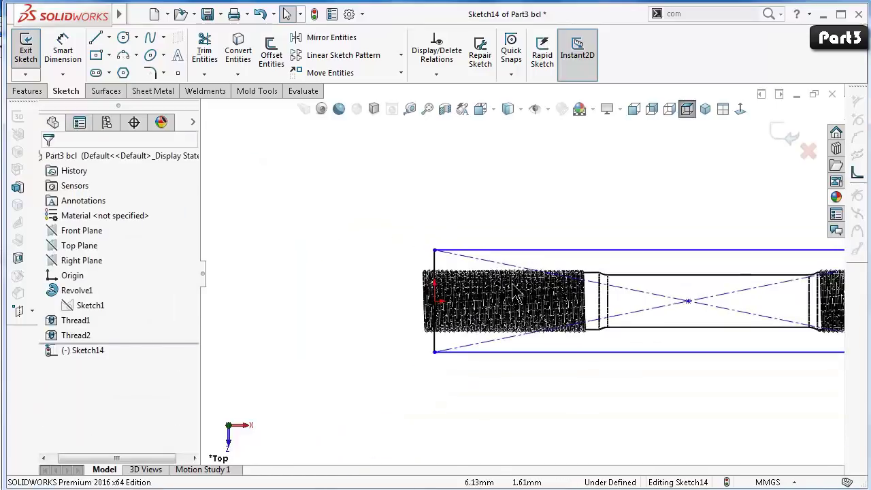
scroll(517, 289, up, 3)
scroll(659, 238, down, 2)
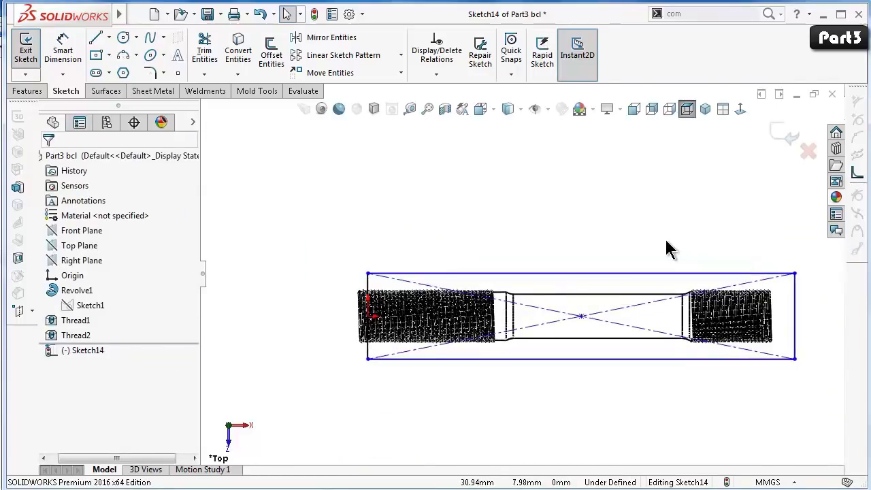
scroll(597, 287, down, 3)
scroll(612, 225, up, 3)
right_drag(636, 234, 621, 215)
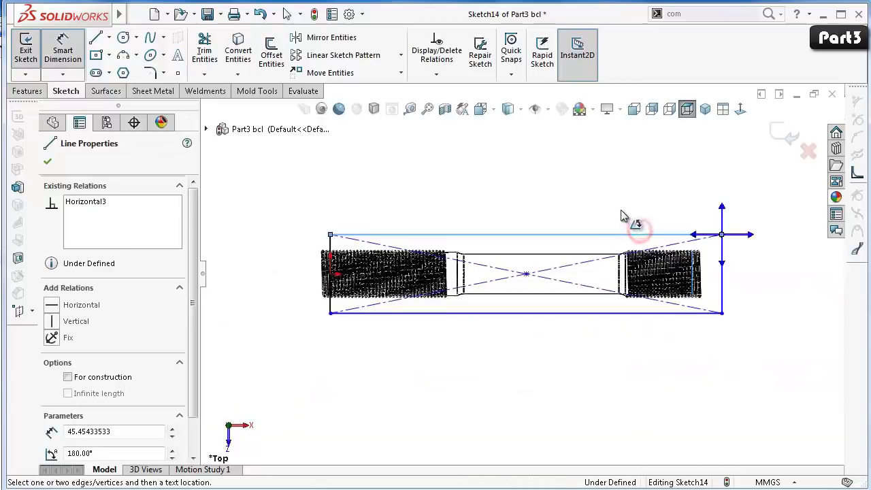
click(600, 350)
right_drag(574, 408, 568, 322)
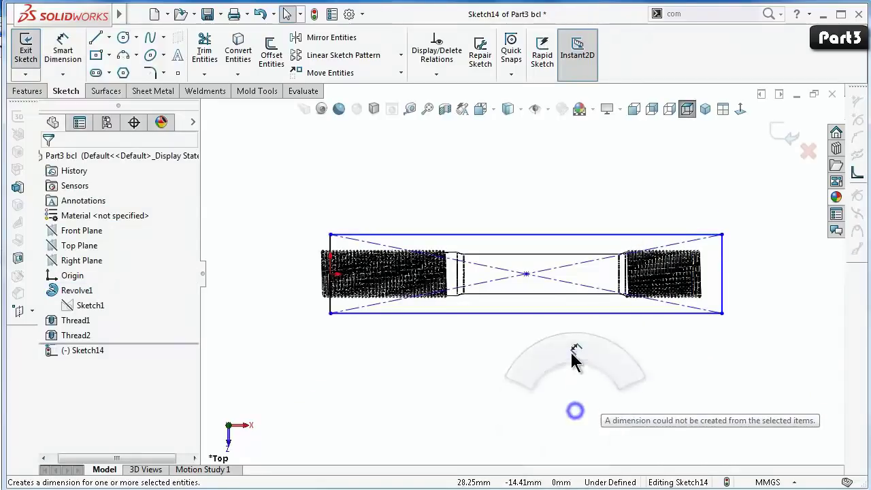
Dimension the rectangle's bottom edge to 42 mm and right edge to 7 mm.
click(569, 314)
click(564, 343)
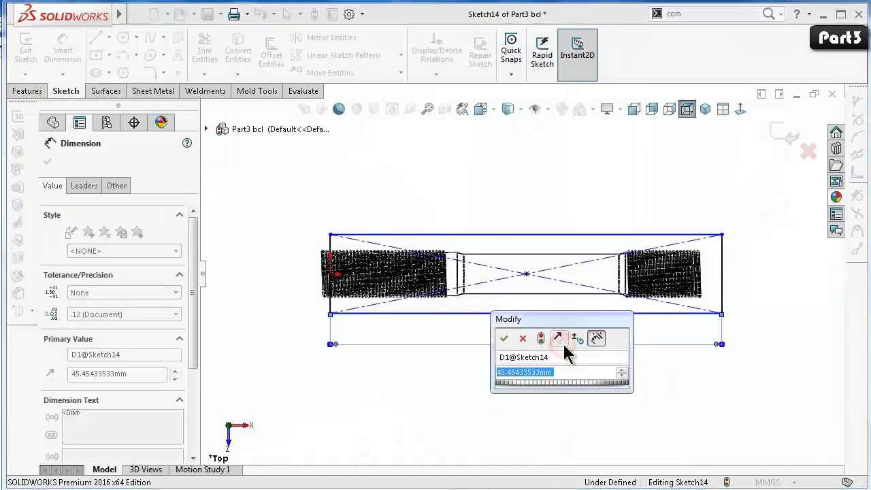
text(42)
key(Return)
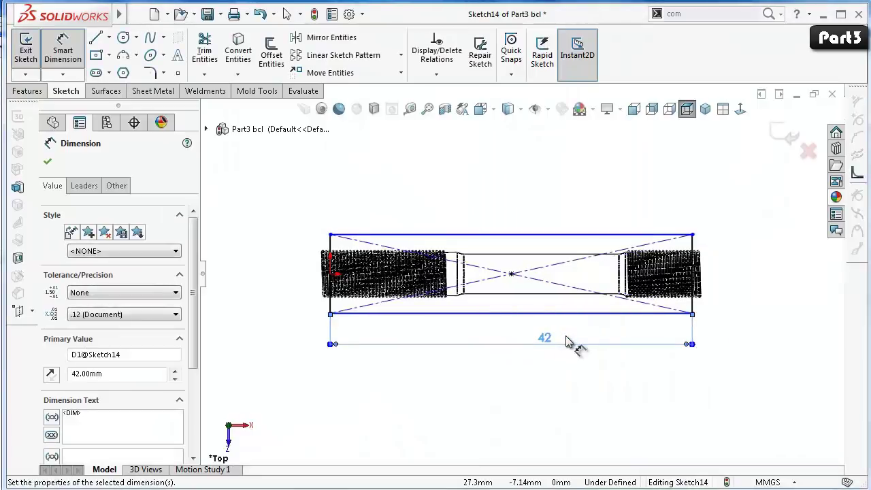
click(693, 253)
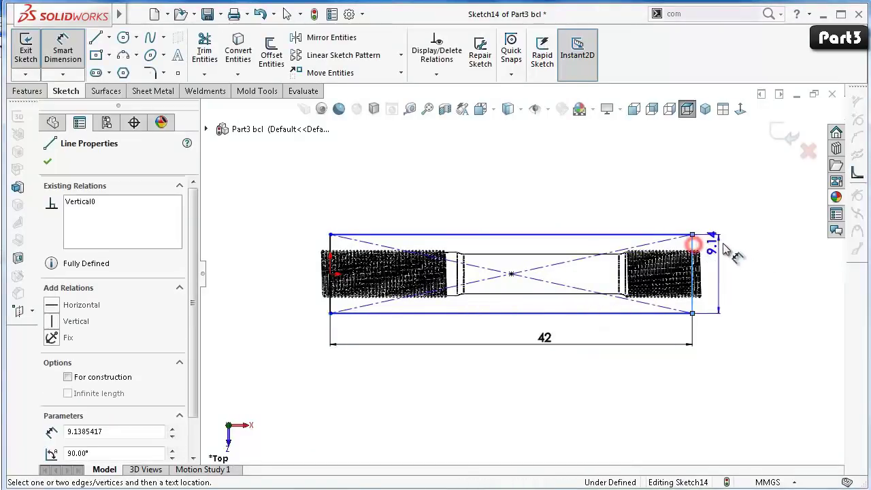
click(737, 250)
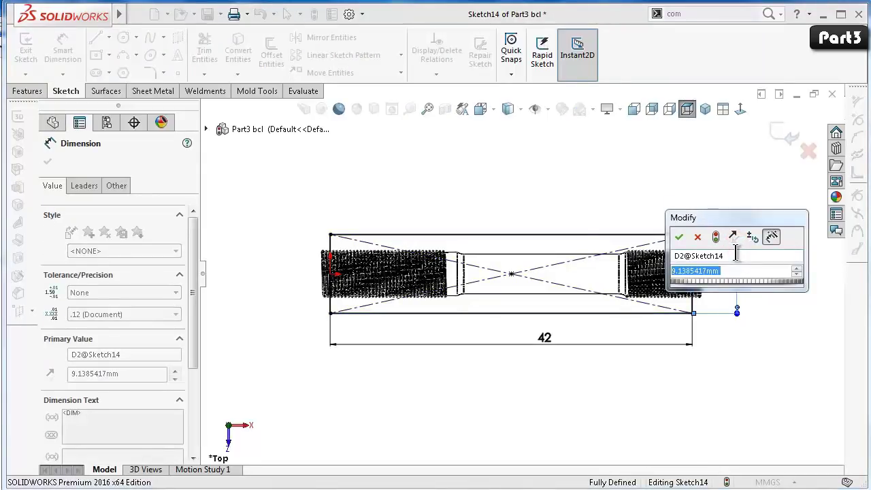
text(7)
key(Return)
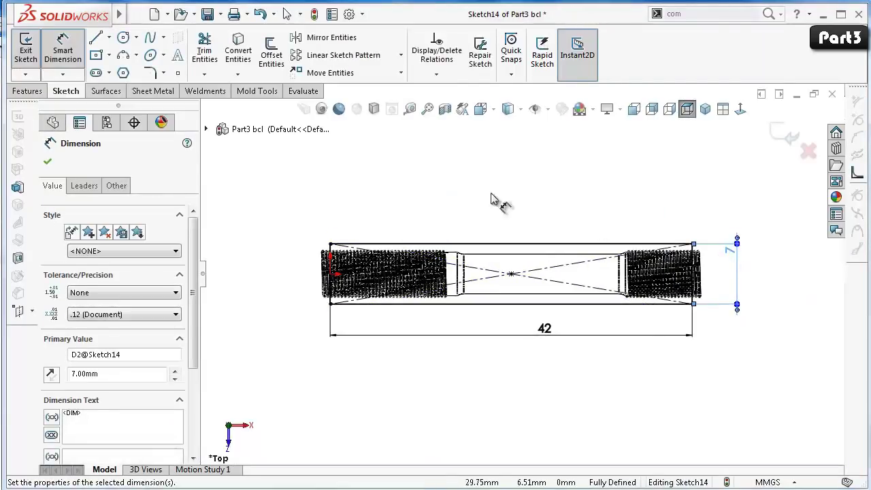
click(27, 92)
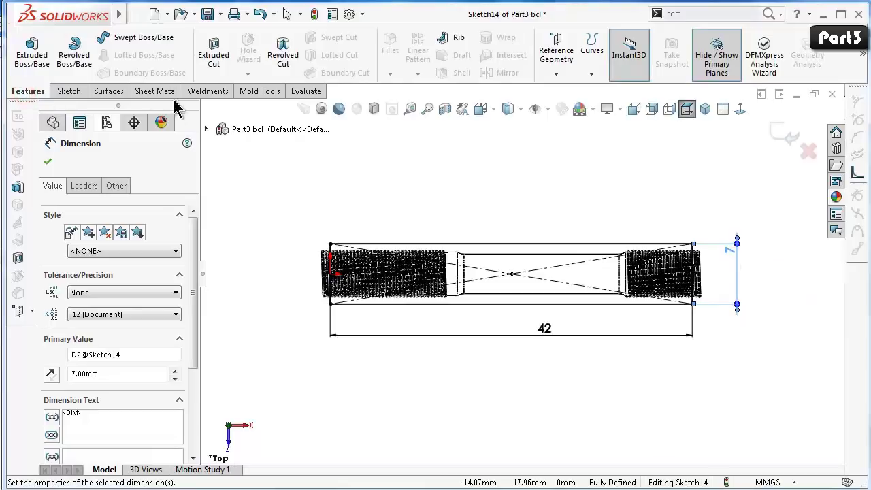
Extruded-cut Sketch14 Through All - Both with Flip side to cut enabled.
click(213, 56)
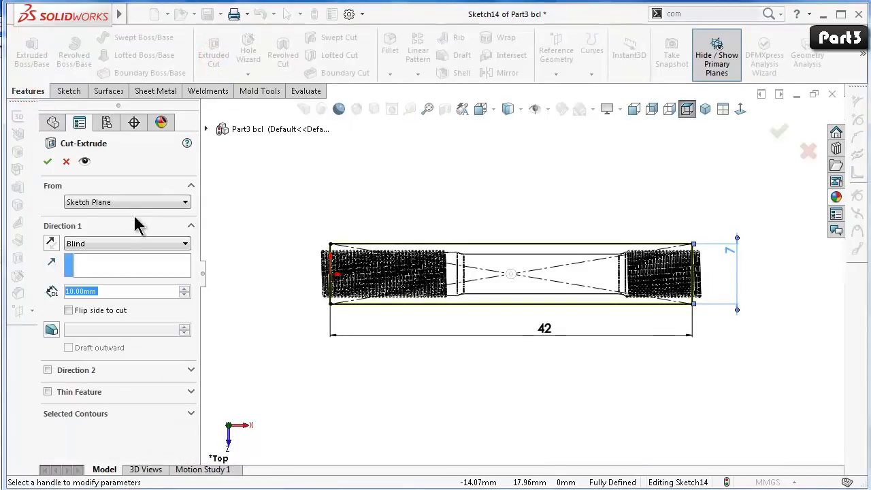
click(87, 244)
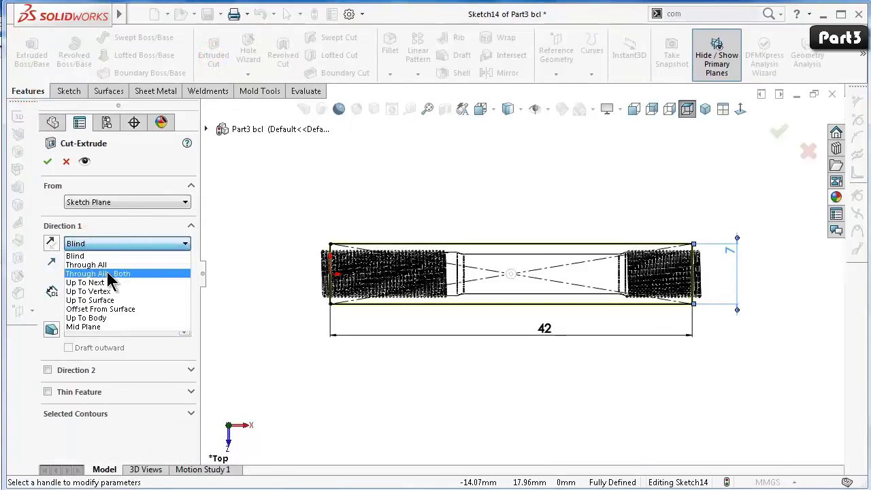
click(106, 272)
click(68, 289)
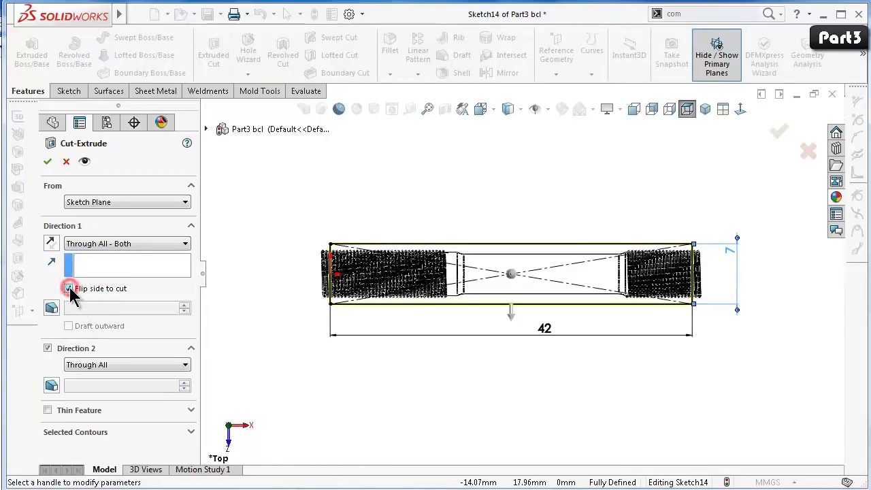
click(46, 161)
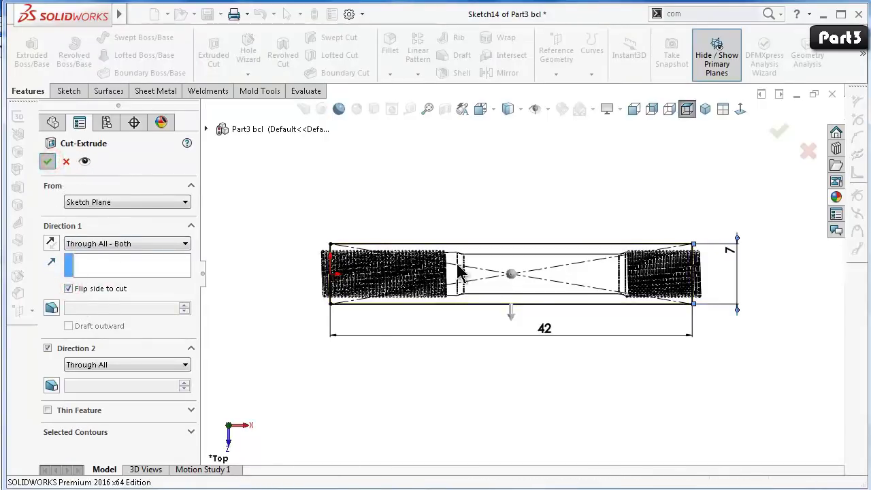
click(643, 366)
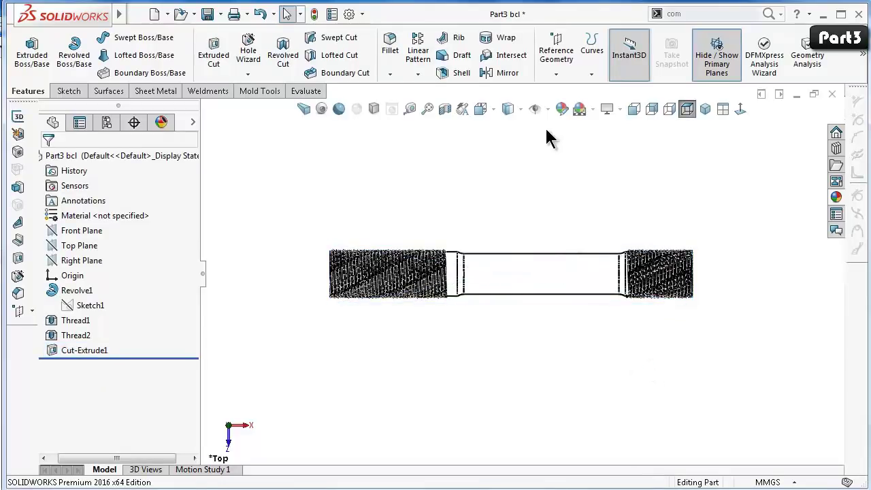
Show the trimmed pin Shaded With Edges and inspect its end face.
click(507, 109)
click(508, 132)
click(566, 184)
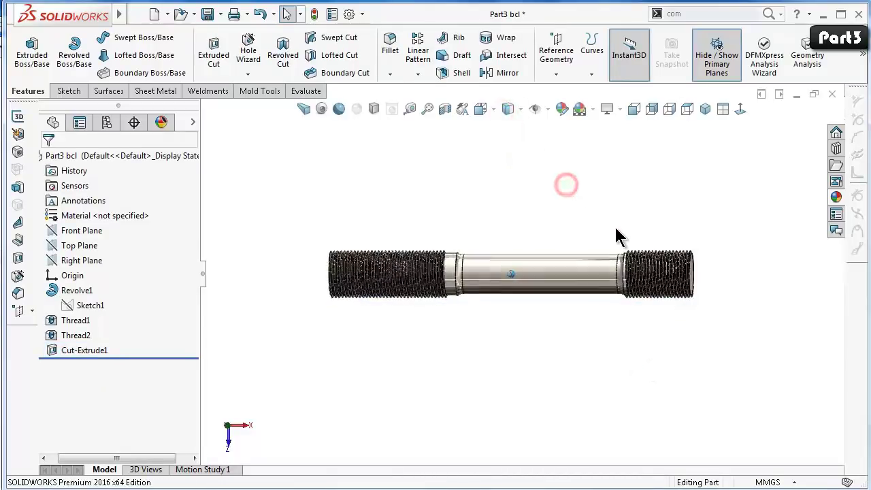
middle_drag(615, 235, 522, 271)
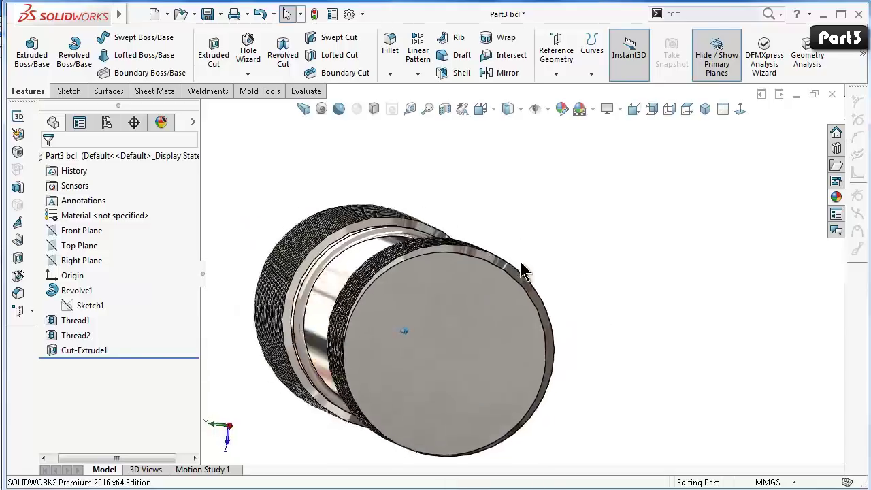
key(ctrl+1)
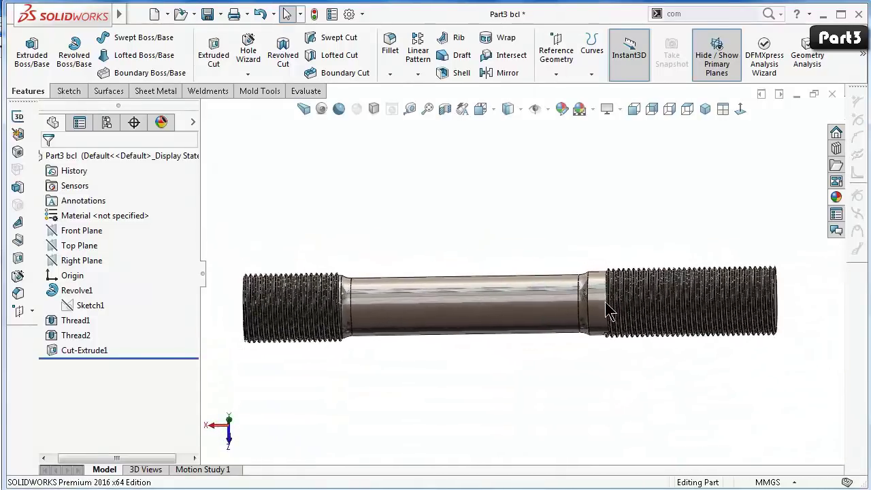
scroll(608, 312, down, 2)
Open Thread1 for editing from the feature tree.
click(77, 335)
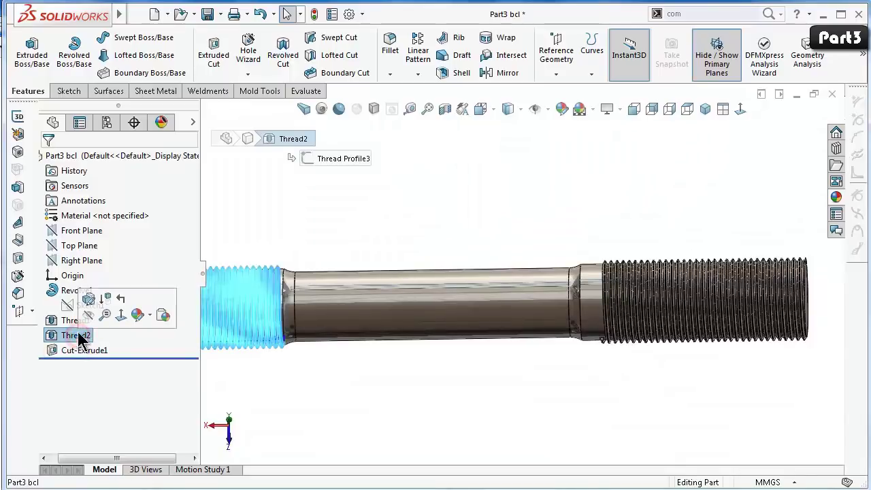
click(76, 320)
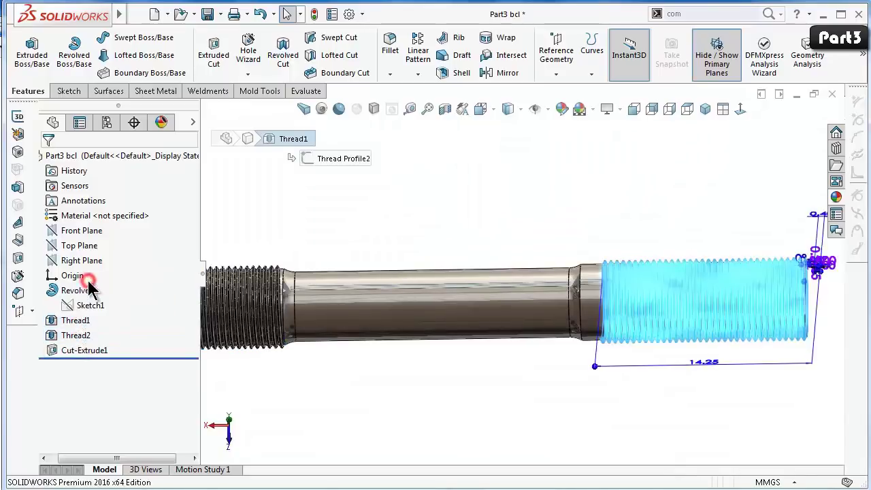
click(89, 282)
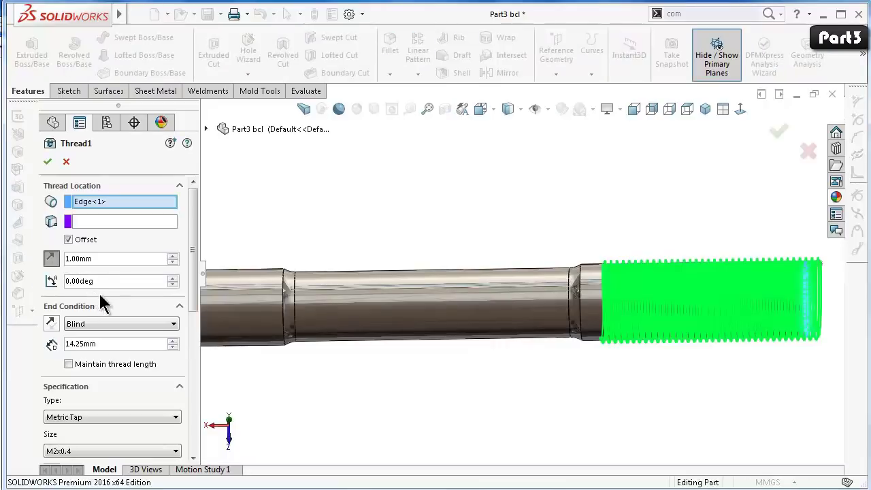
Change Thread1's end condition to Revolutions at 38.625 and apply it.
click(100, 325)
click(102, 343)
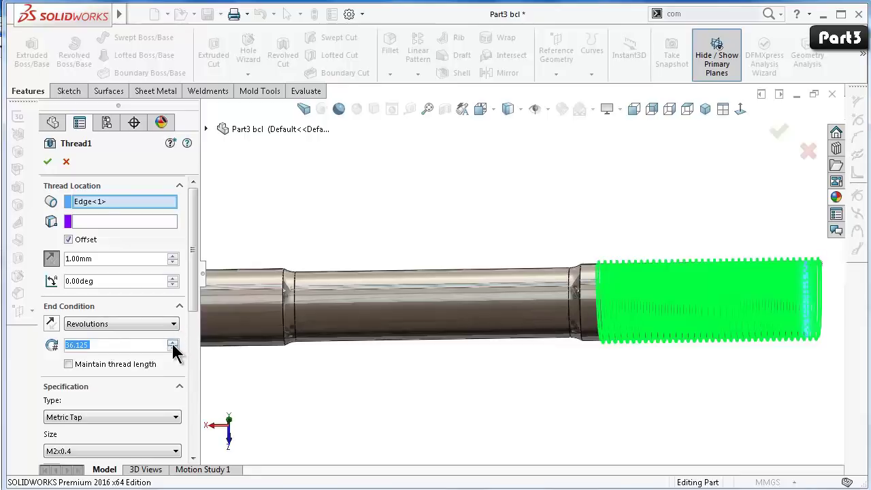
click(173, 346)
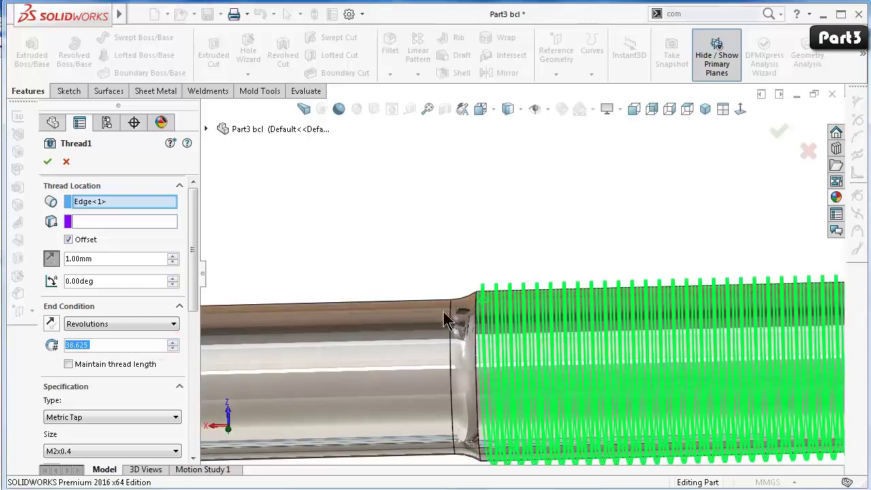
middle_drag(445, 320, 500, 262)
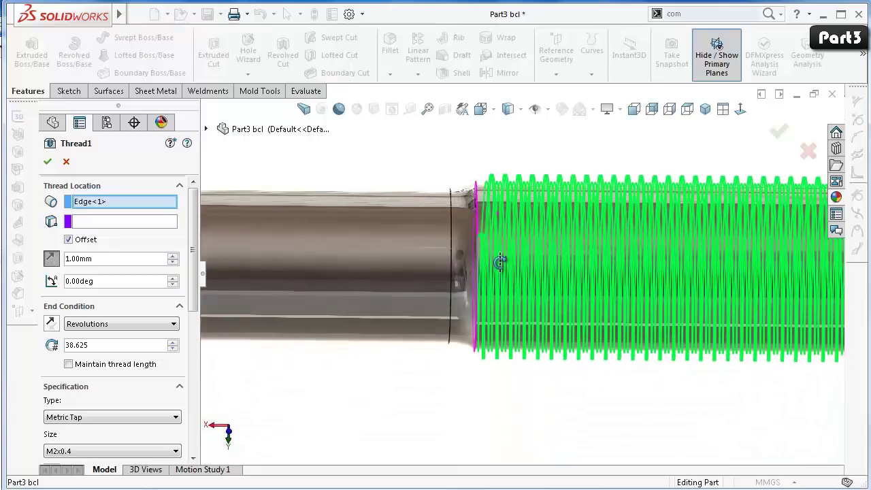
click(775, 133)
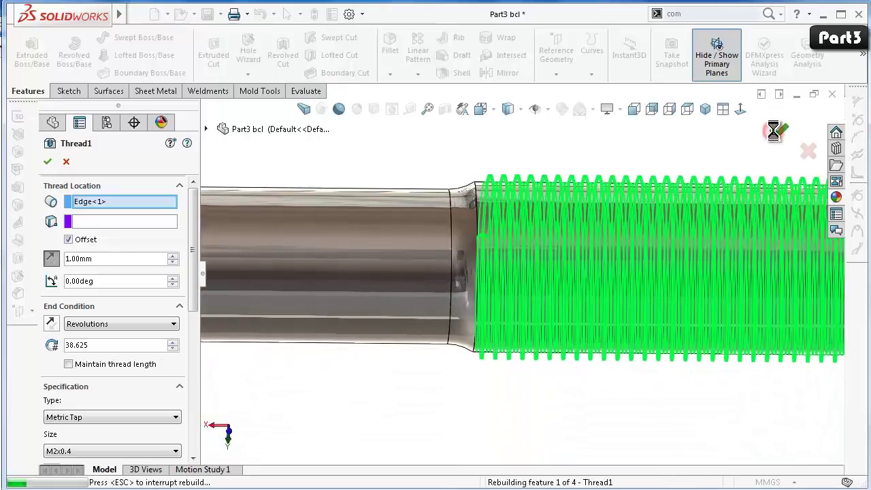
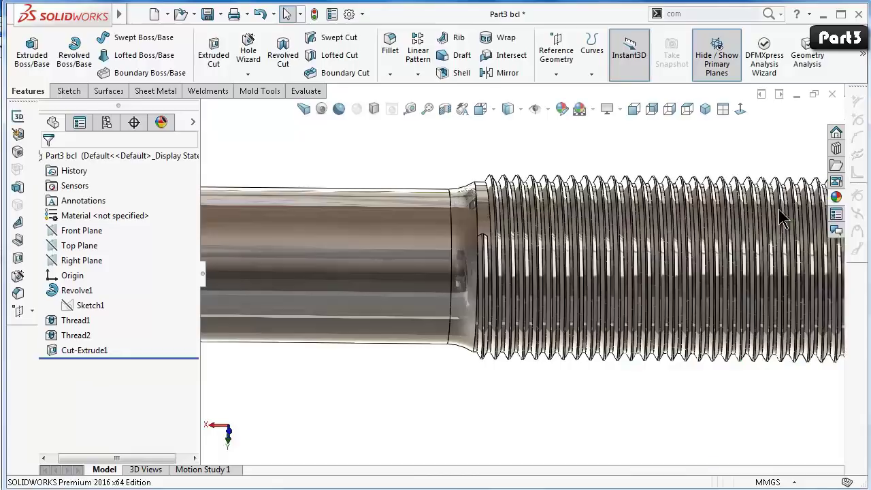
Start a chamfer on the edge where the thread begins.
scroll(456, 252, down, 5)
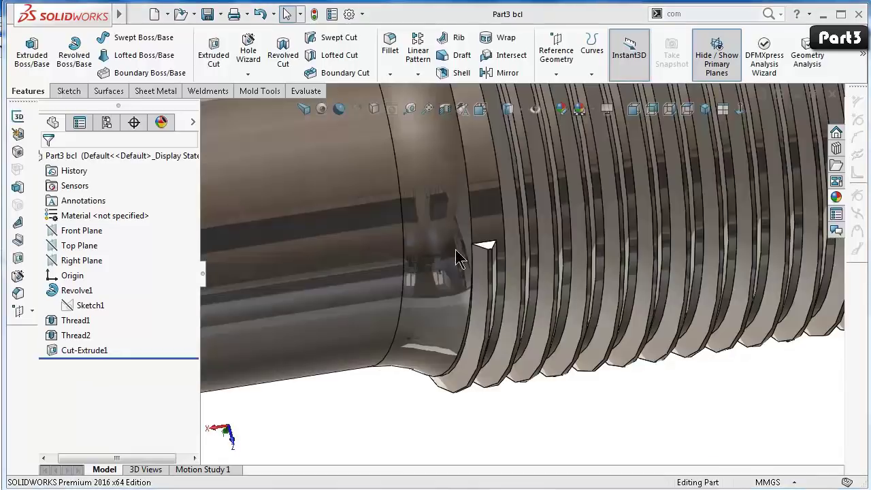
click(390, 73)
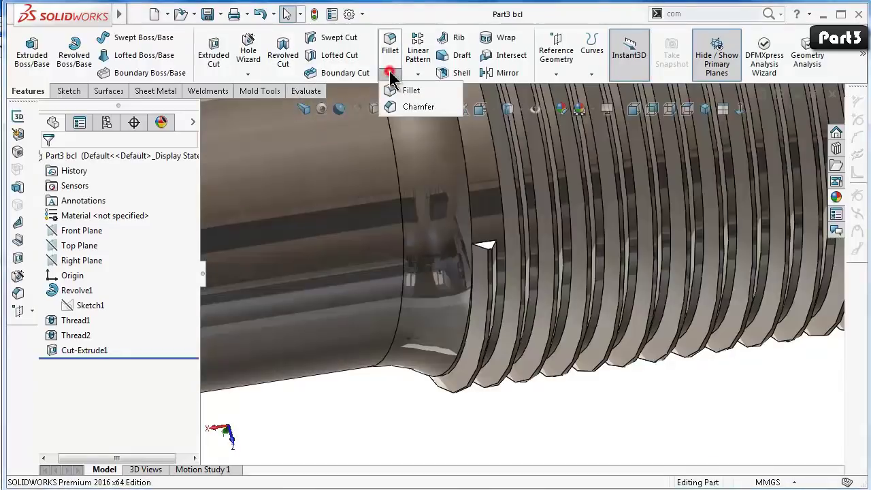
click(412, 107)
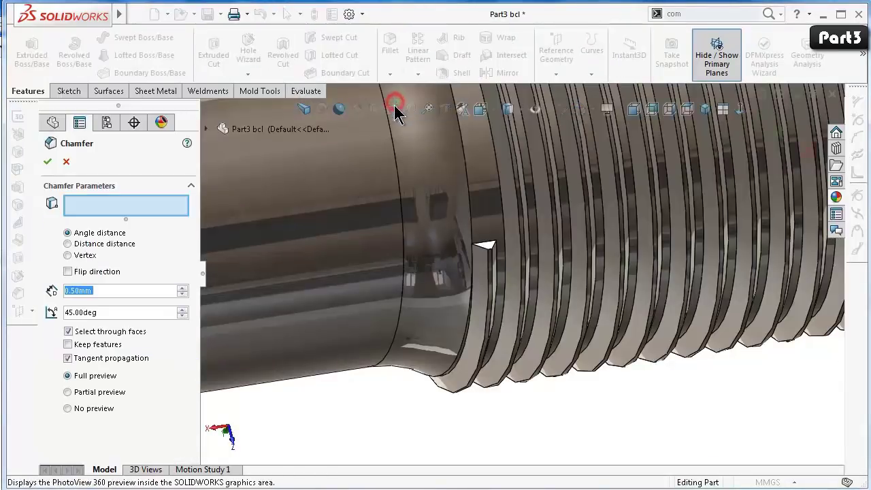
scroll(469, 262, down, 3)
scroll(495, 265, down, 2)
click(481, 262)
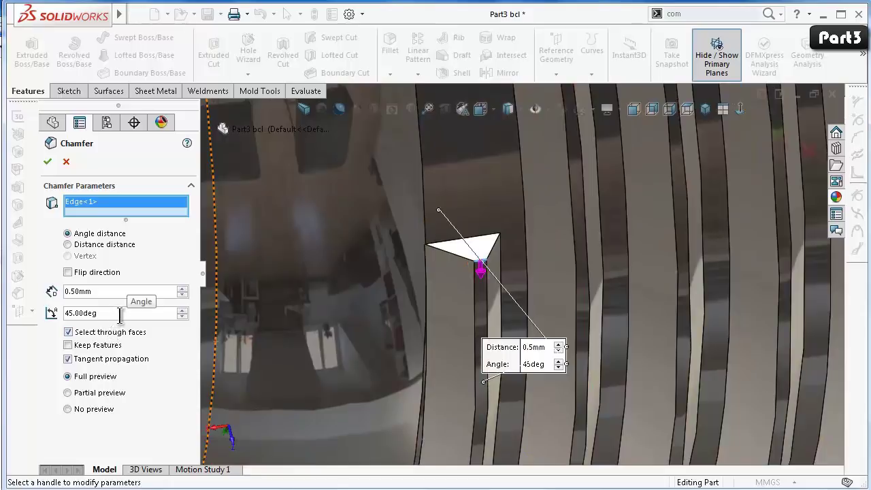
Compare both chamfer directions and set the chamfer distance to 0.25 mm.
click(68, 272)
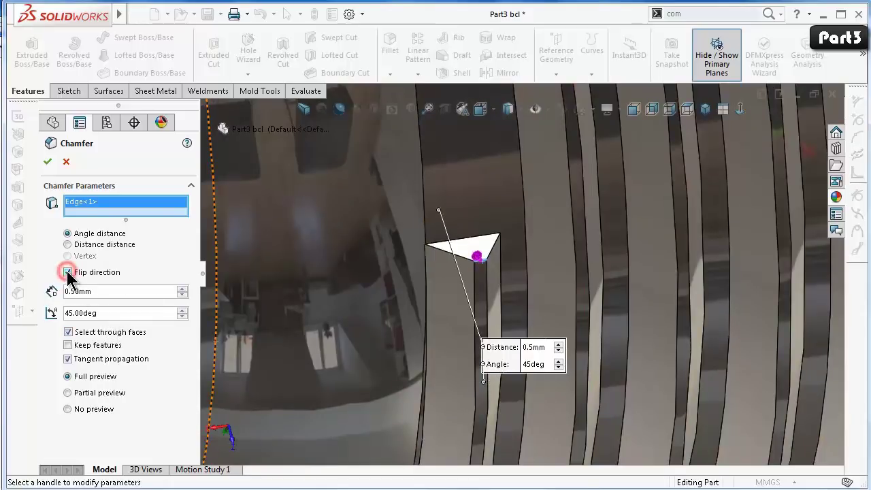
click(68, 272)
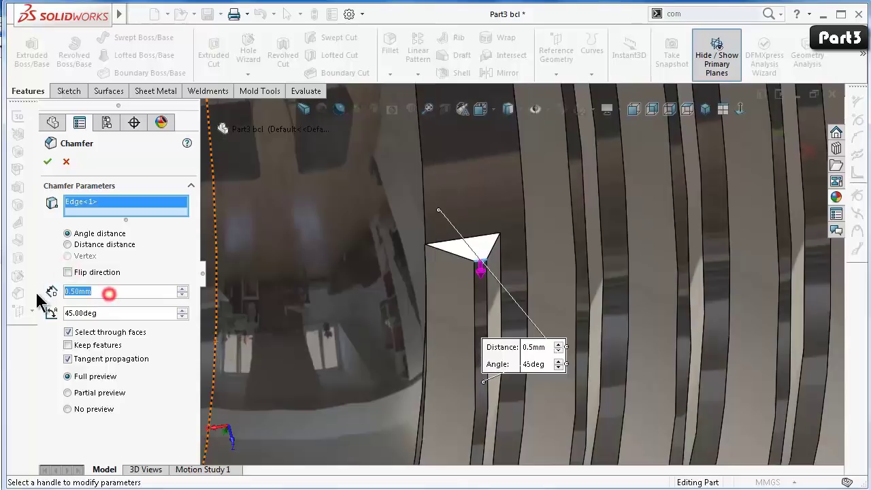
text(0.25)
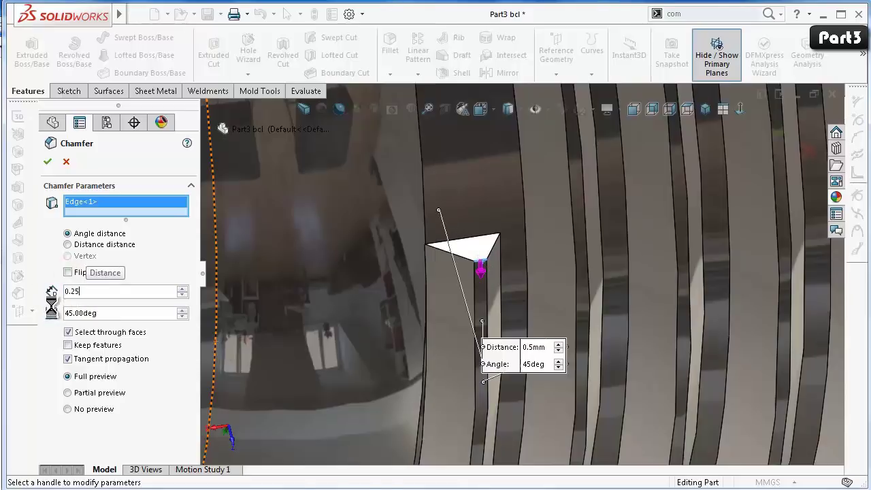
key(Return)
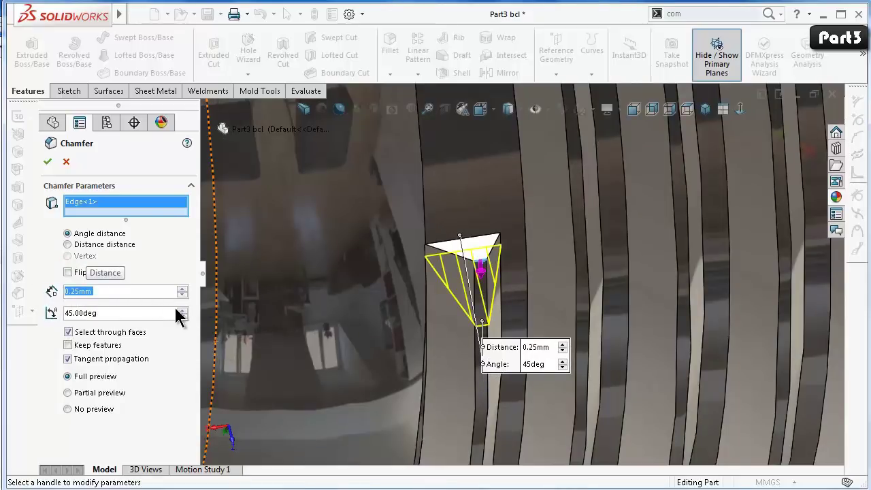
Step the chamfer angle down to 38° and reselect the distance value.
click(182, 309)
click(182, 309)
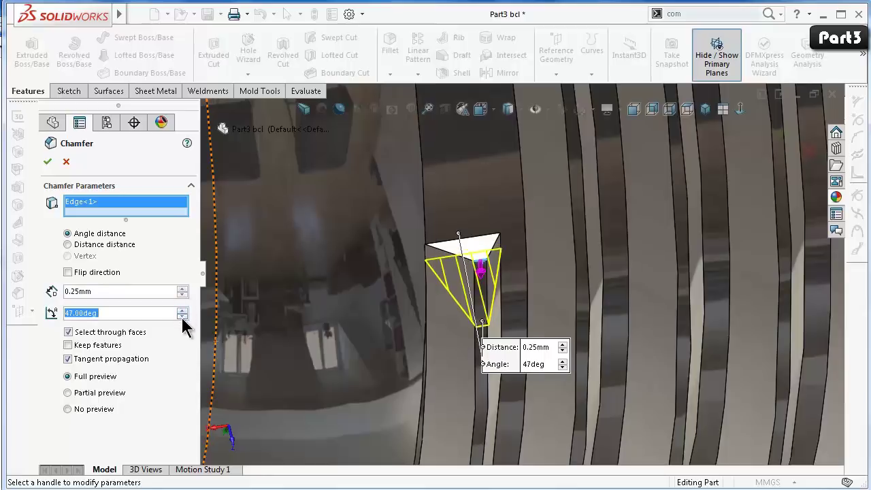
click(183, 316)
click(182, 316)
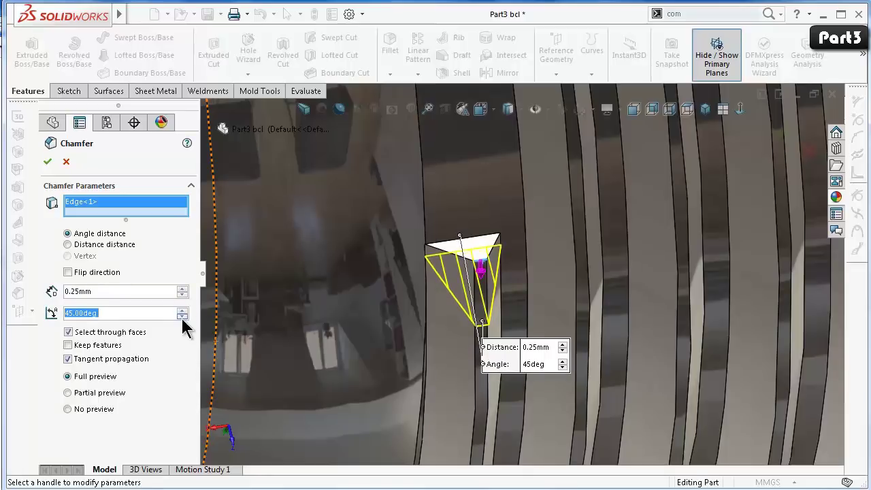
click(182, 316)
click(183, 316)
click(182, 316)
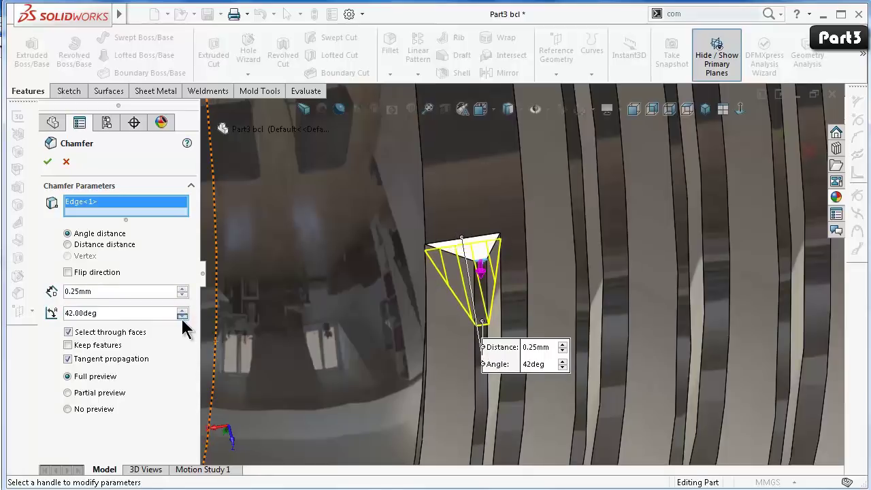
click(183, 317)
click(183, 316)
click(182, 317)
click(182, 317)
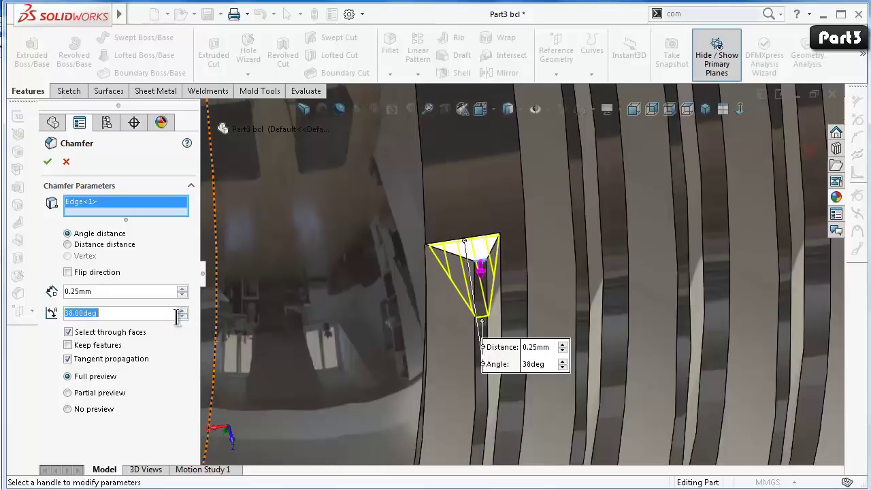
click(102, 291)
Change the chamfer distance to 0.3 mm.
text(0)
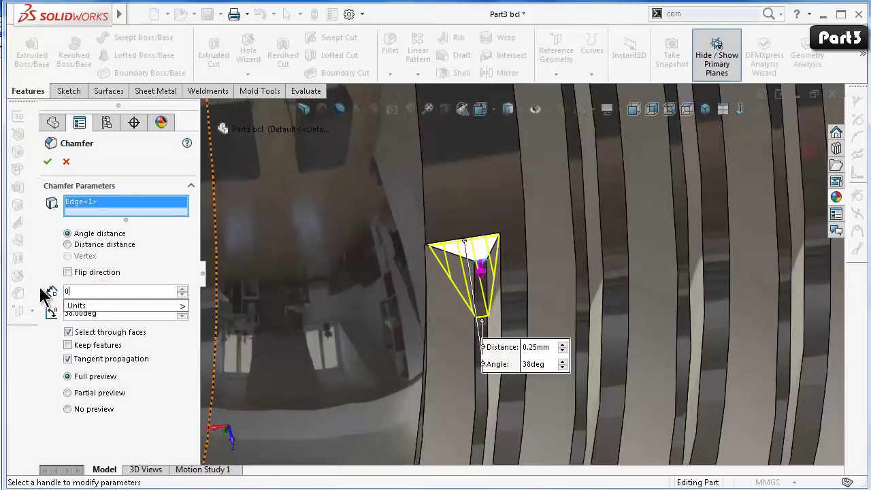
text(.3)
key(Return)
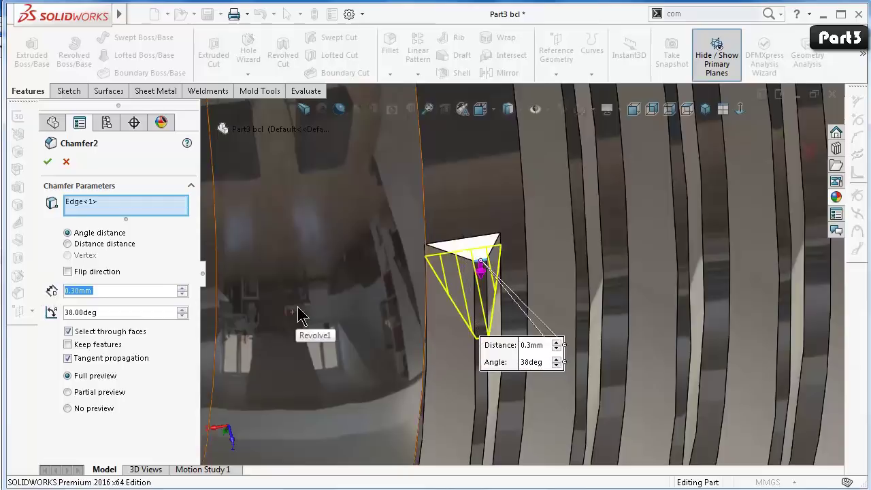
scroll(301, 310, down, 3)
scroll(301, 311, down, 3)
scroll(302, 311, down, 3)
scroll(297, 299, up, 3)
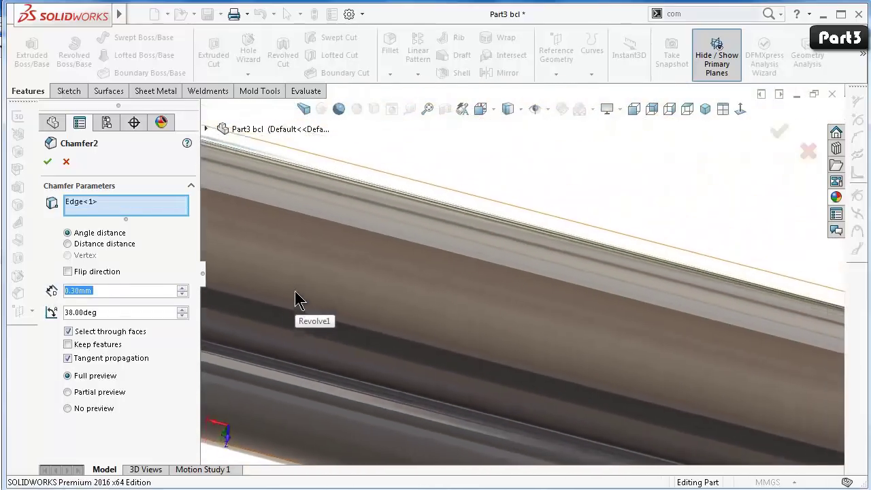
scroll(295, 294, up, 3)
scroll(295, 291, up, 2)
Add the other thread-start edge, Edge<2>, to the chamfer.
mouse_move(443, 367)
middle_down()
mouse_move(404, 414)
mouse_move(499, 437)
mouse_move(495, 370)
mouse_move(515, 292)
middle_up()
scroll(493, 431, down, 2)
scroll(473, 276, down, 2)
scroll(474, 272, down, 3)
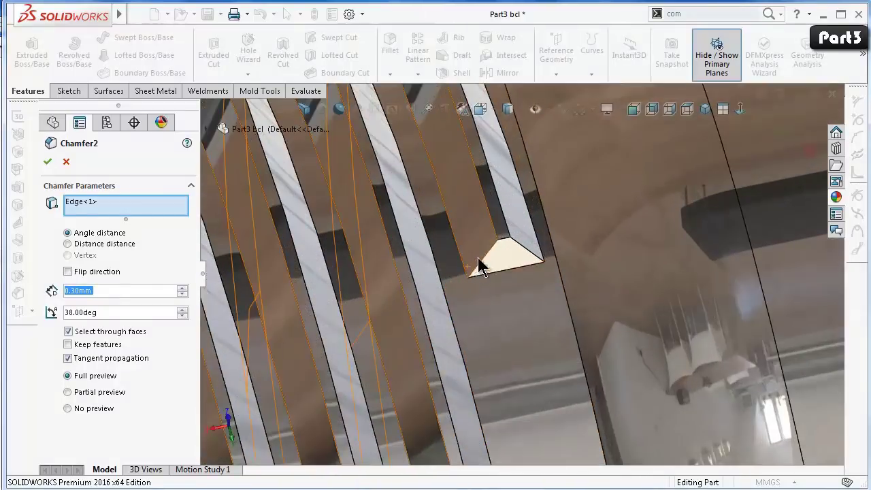
click(503, 240)
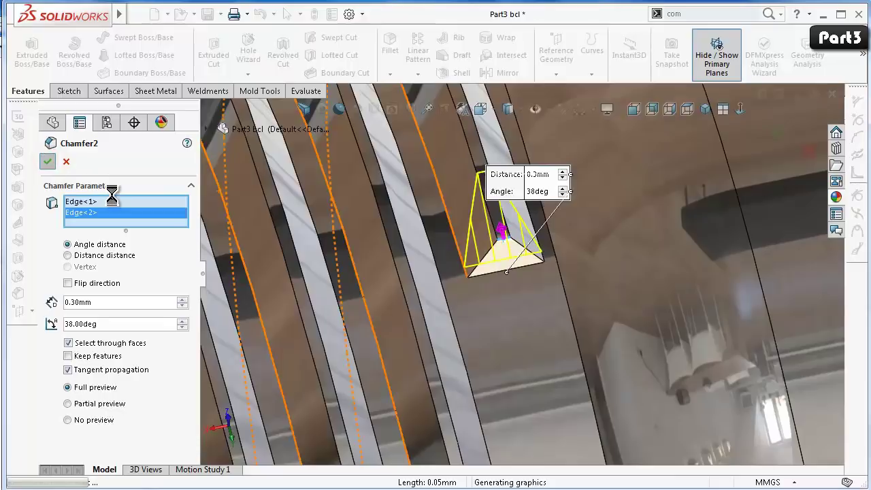
Zoom out and rotate the shaft so its left end faces forward.
scroll(452, 279, up, 2)
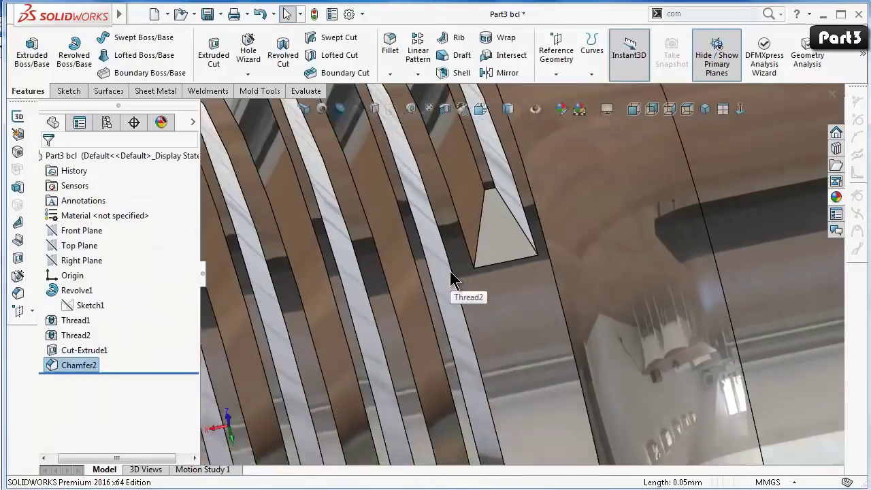
scroll(452, 279, up, 2)
scroll(452, 279, up, 2)
scroll(453, 279, up, 1)
scroll(452, 279, up, 1)
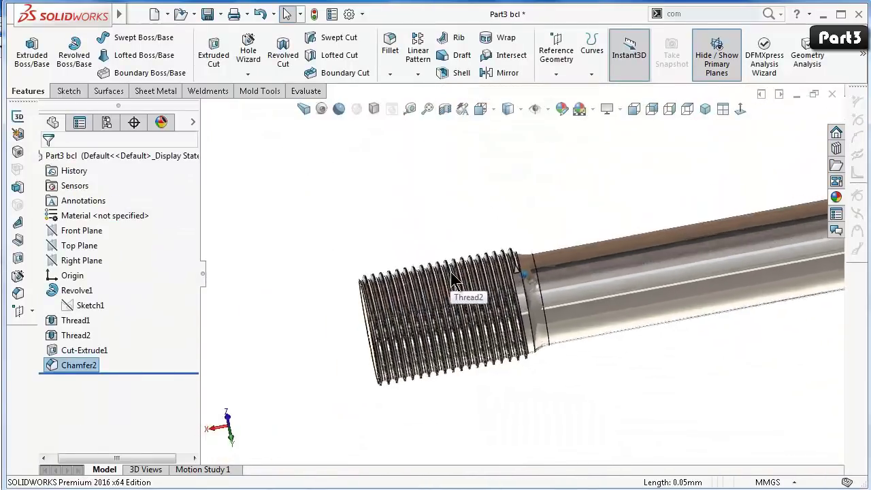
scroll(450, 281, up, 1)
scroll(447, 282, up, 1)
scroll(440, 284, up, 1)
scroll(439, 284, up, 1)
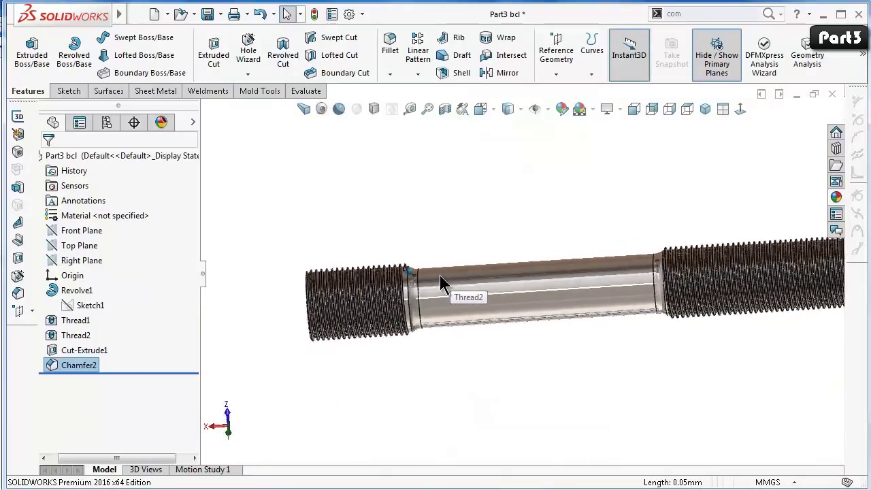
scroll(440, 285, up, 2)
scroll(439, 285, up, 1)
key(Left)
key(Left)
key(Left)
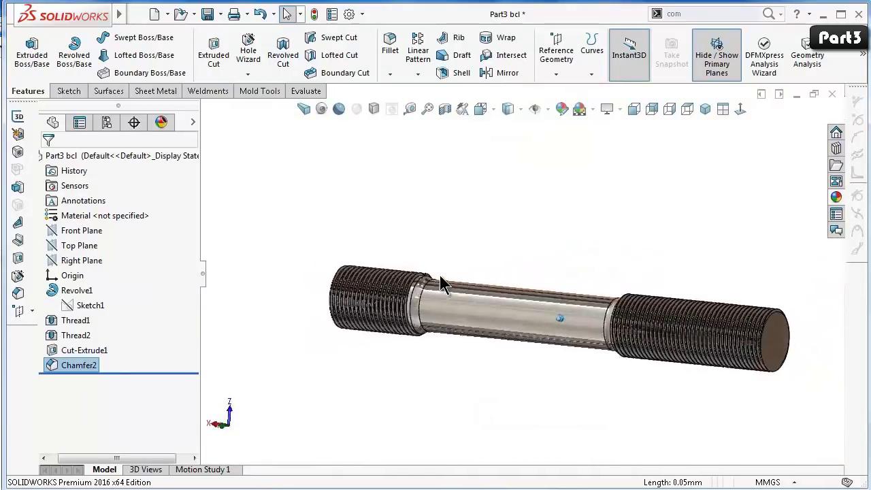
key(Left)
key(Left)
key(Left)
key(Left)
key(Left)
key(Left)
key(Left)
key(Left)
key(Left)
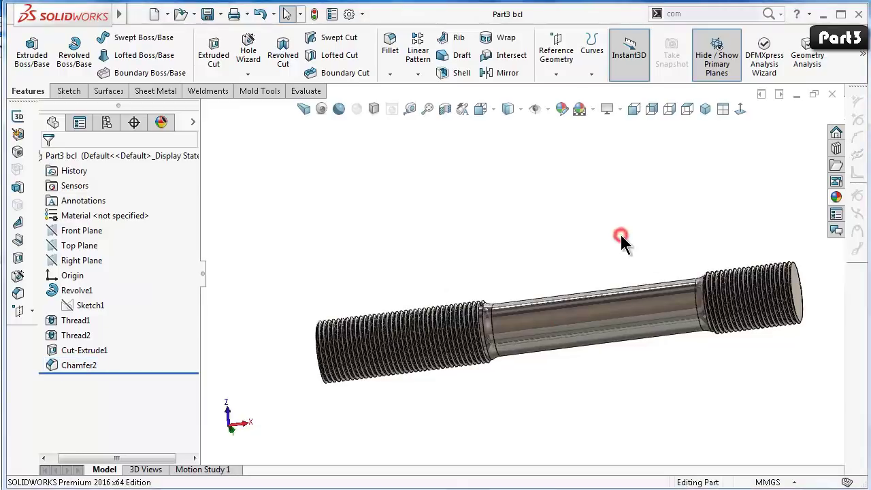
key(Down)
key(Down)
key(Down)
key(Down)
middle_drag(628, 225, 639, 161)
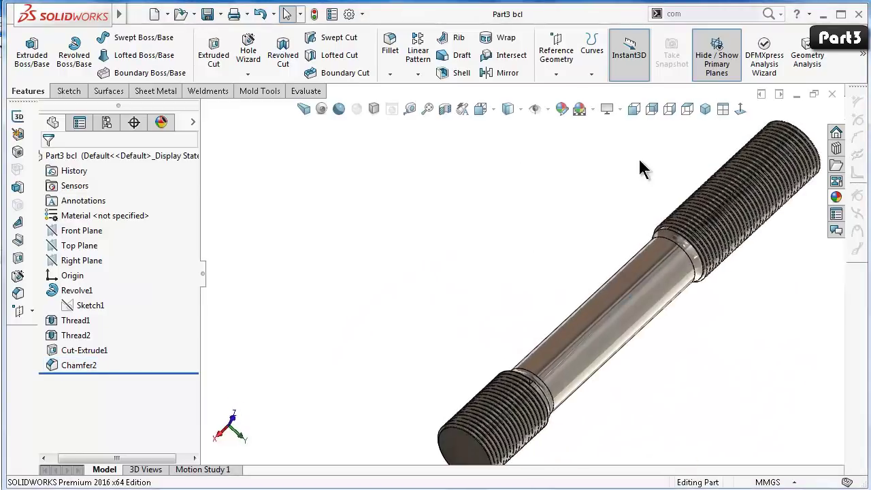
Show the shaft in isometric perspective with shadows, tree hidden, fitted to the view.
click(705, 109)
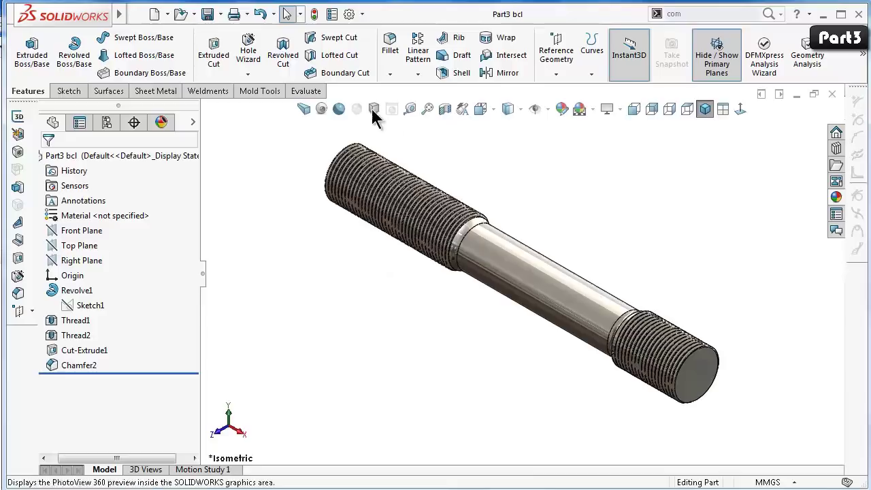
click(304, 109)
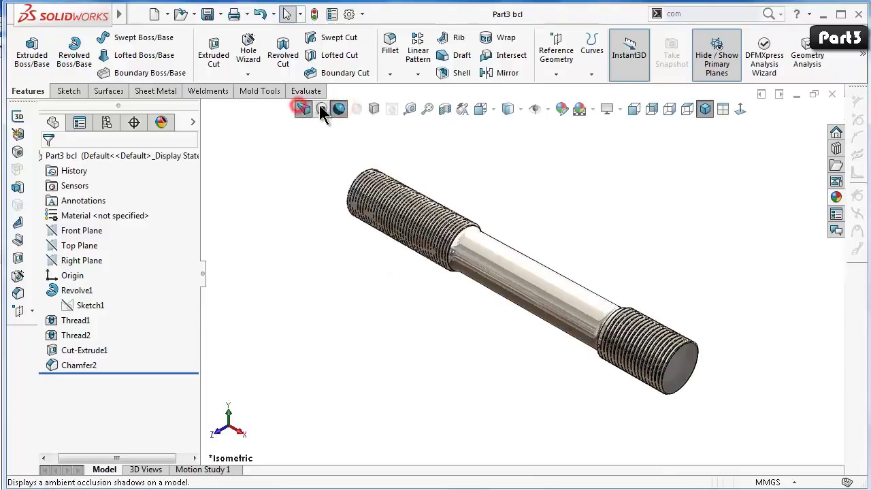
click(373, 109)
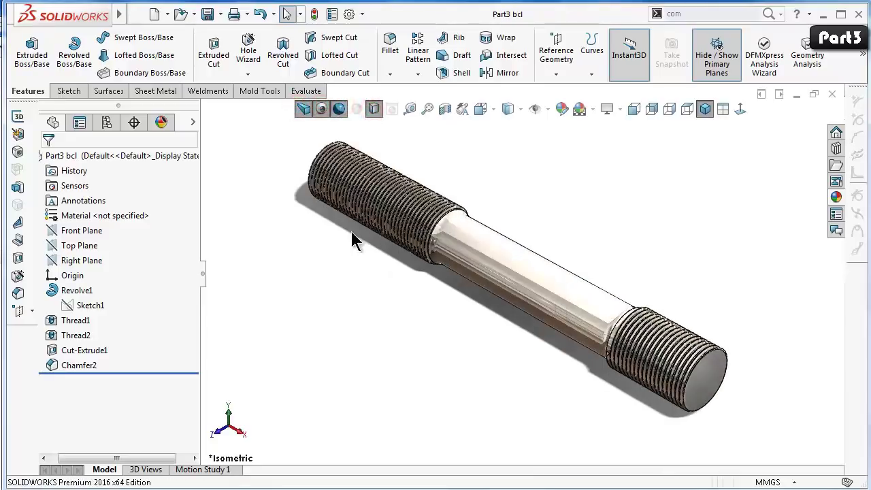
click(202, 276)
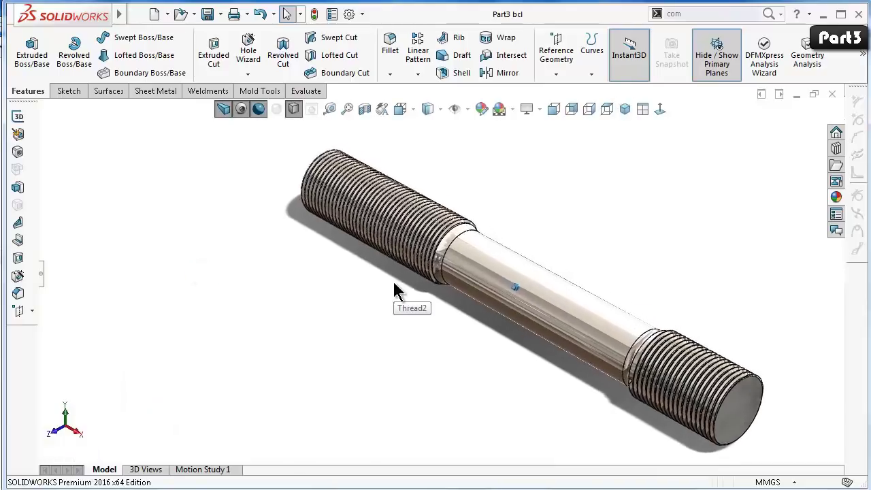
scroll(409, 300, down, 5)
key(f)
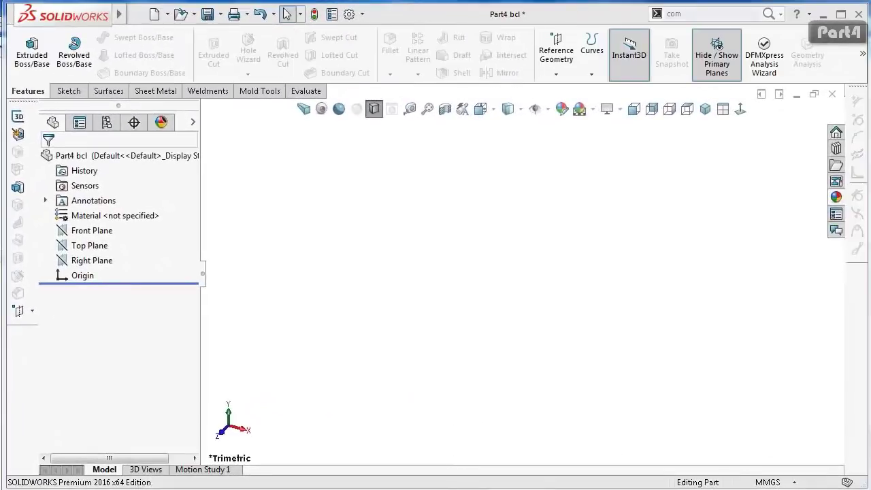
Sketch on the Front Plane a horizontal centerline from the origin plus a vertical one.
click(92, 232)
click(101, 217)
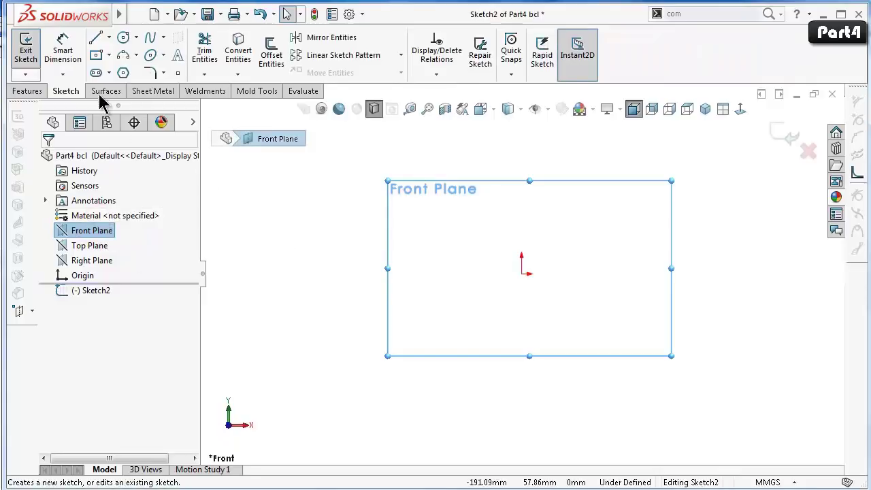
click(108, 39)
click(109, 71)
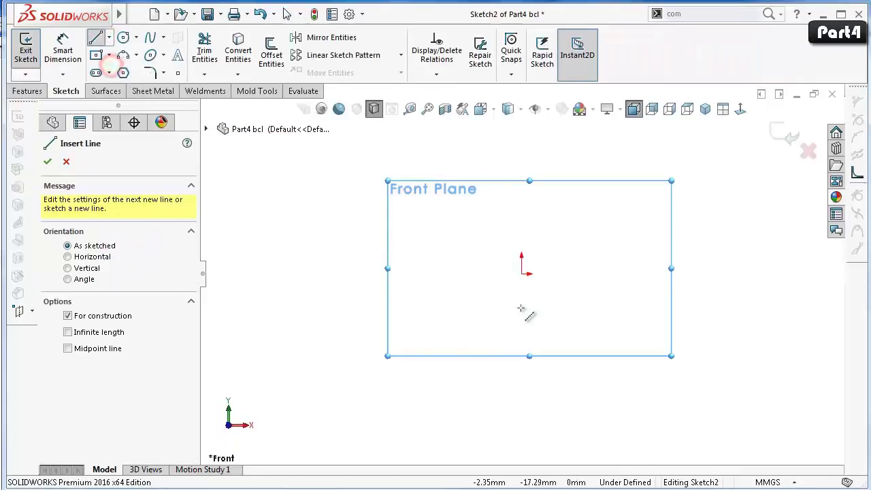
click(522, 274)
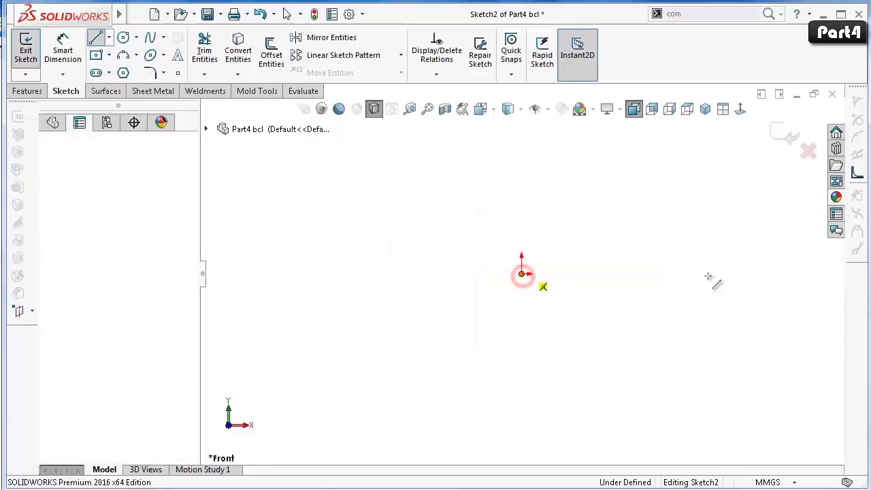
click(774, 273)
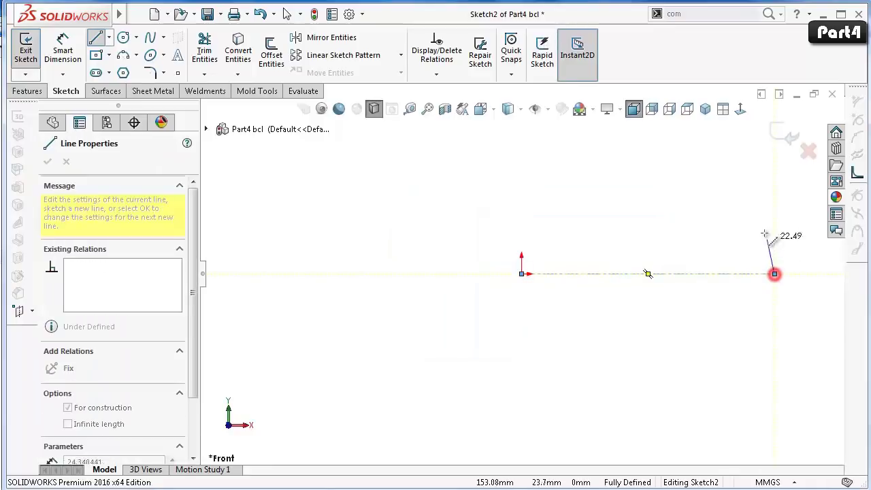
double_click(726, 224)
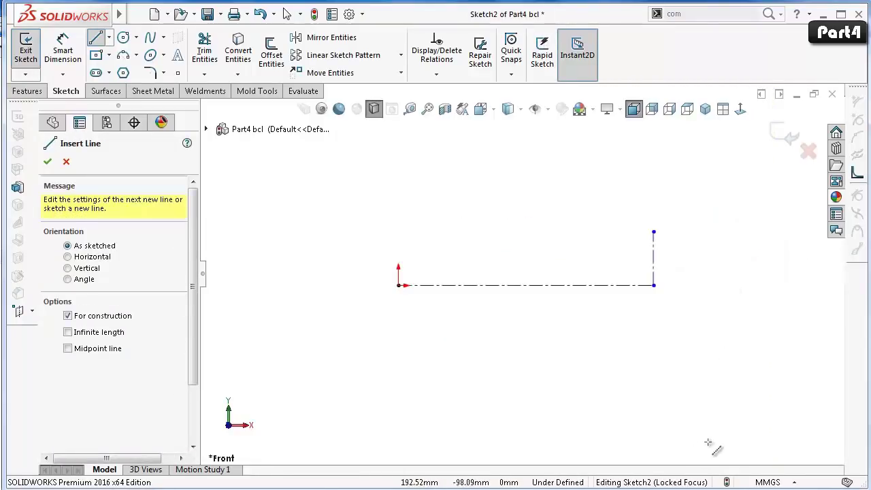
Dimension the horizontal centerline to 10 and the vertical centerline to 2.5.
right_drag(708, 435, 715, 210)
click(606, 288)
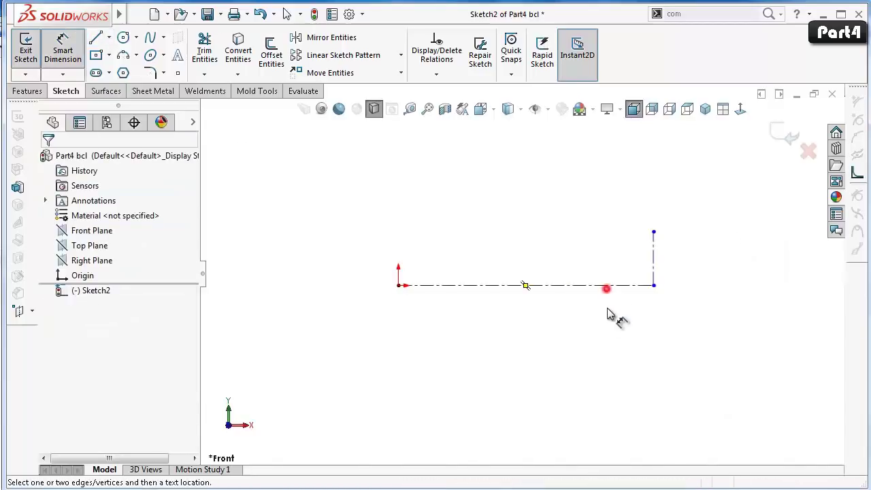
click(610, 346)
text(10)
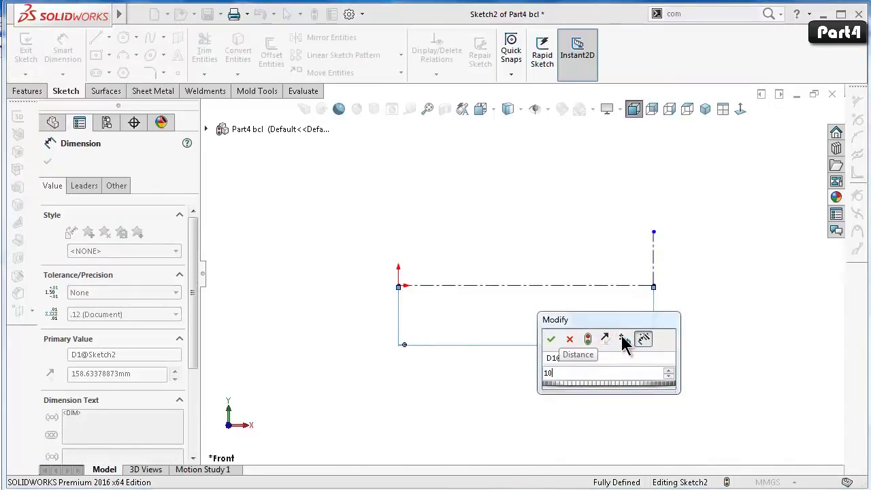
key(Return)
click(653, 253)
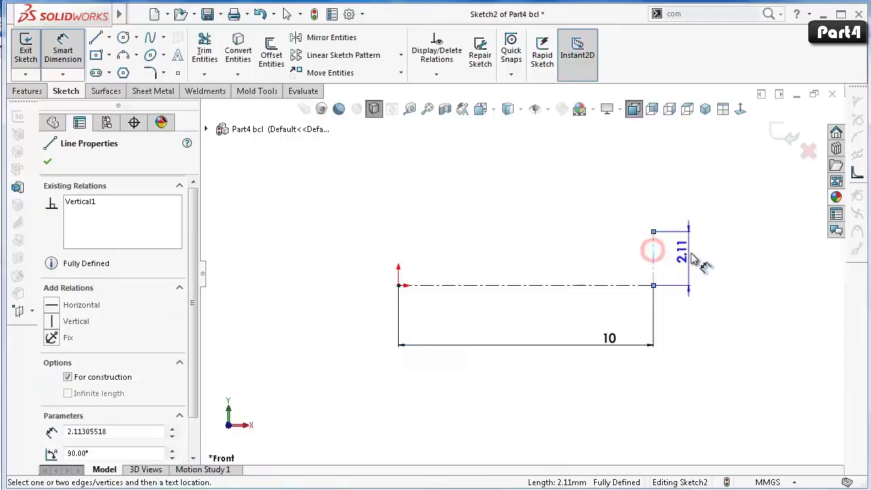
click(690, 259)
text(2.5)
key(Return)
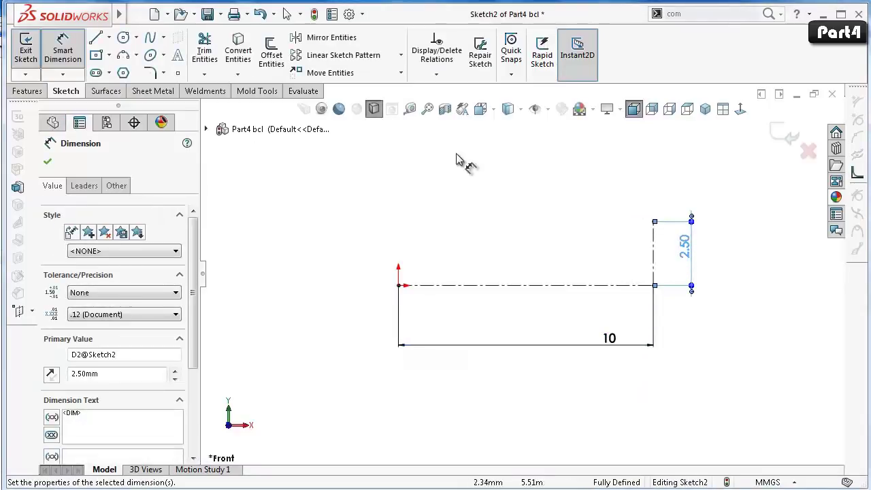
click(473, 197)
Draw a closed stepped outline with lines on top of the 2.5 centerline.
click(95, 38)
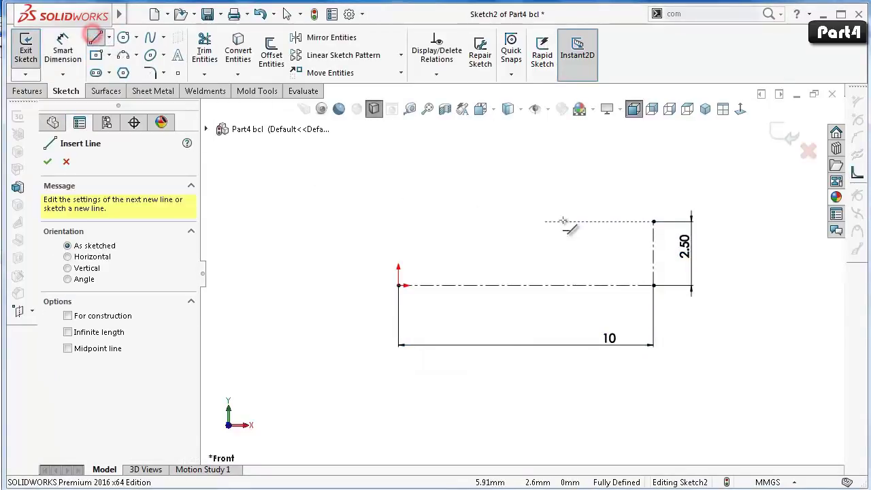
click(653, 221)
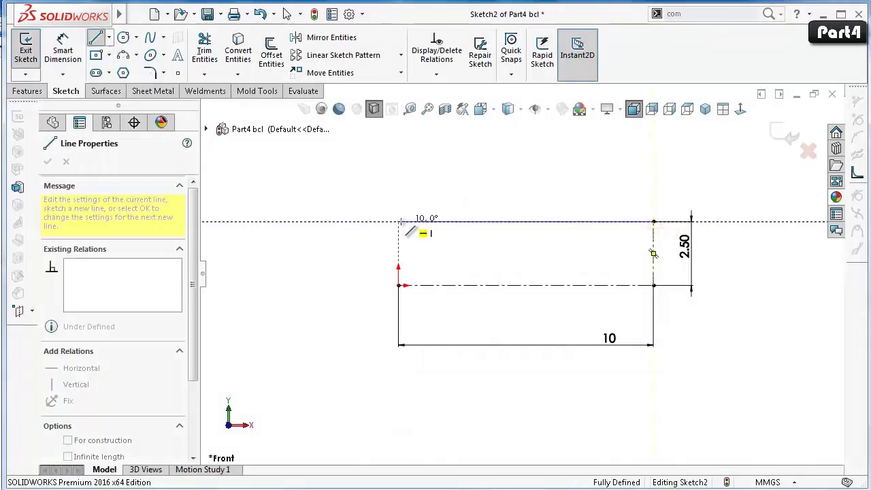
click(398, 221)
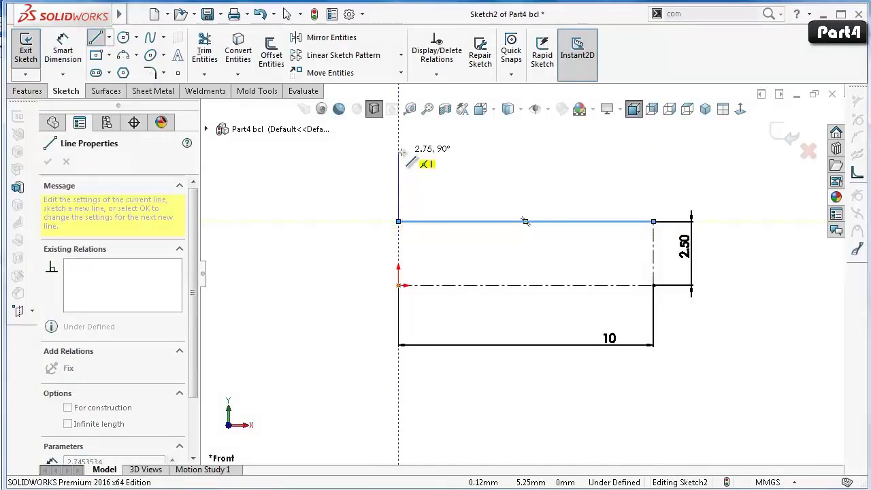
click(397, 151)
click(471, 151)
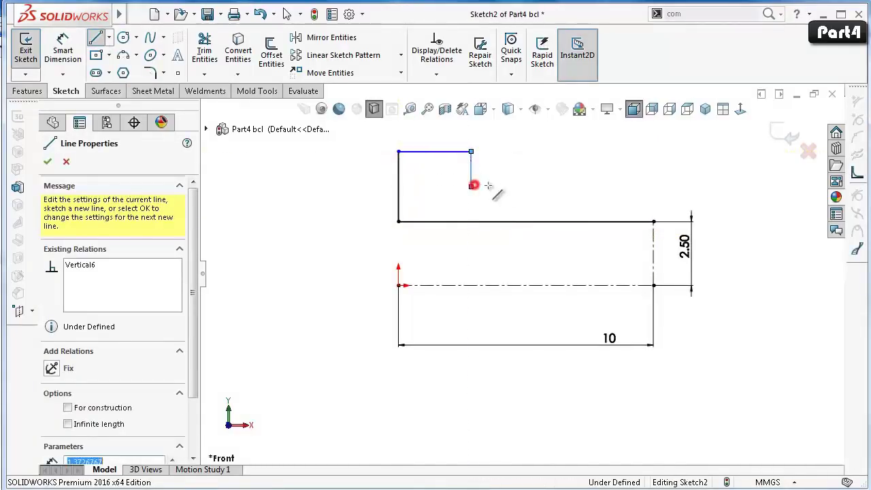
click(470, 187)
click(657, 186)
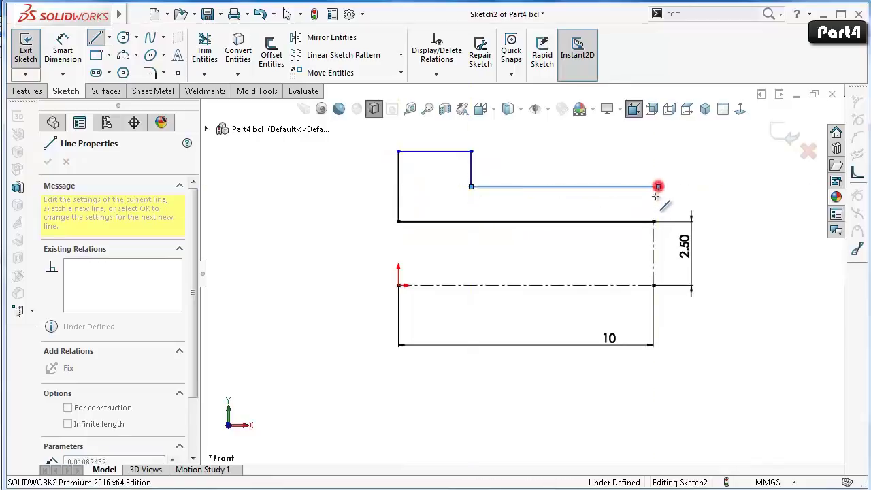
click(653, 221)
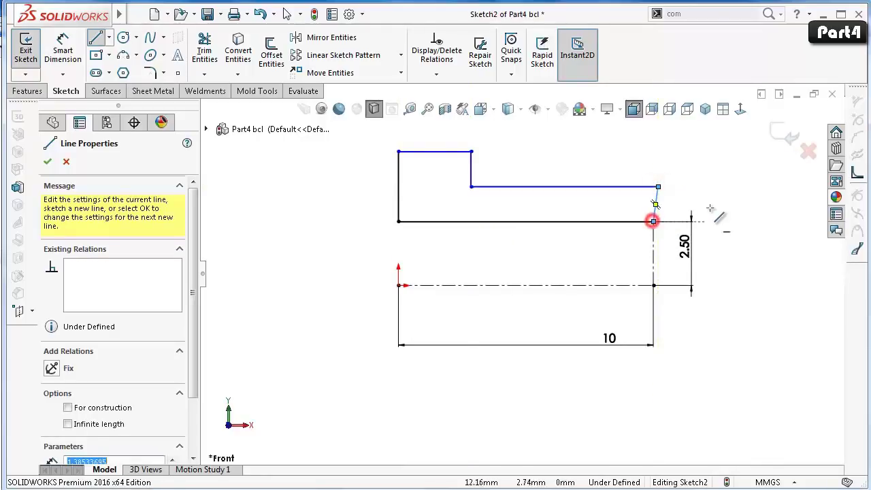
key(Escape)
Make the slanted right edge vertical and place a dimension on the left edge.
click(655, 201)
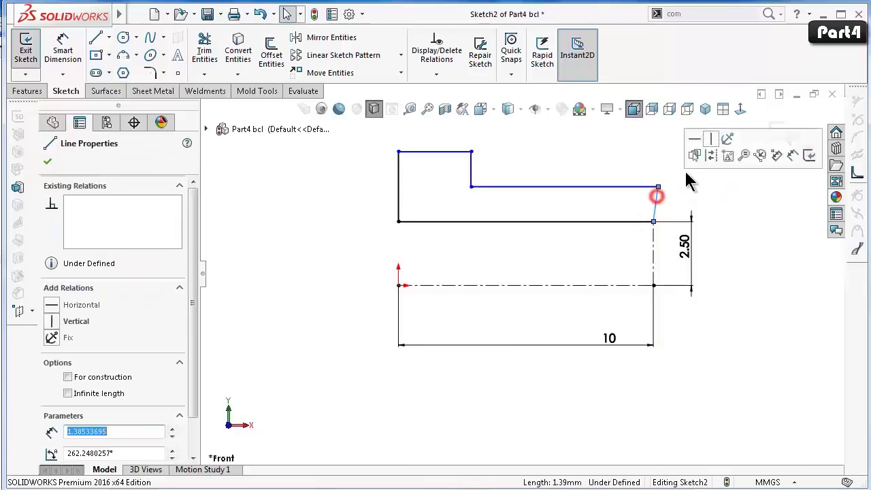
click(711, 138)
scroll(680, 190, up, 2)
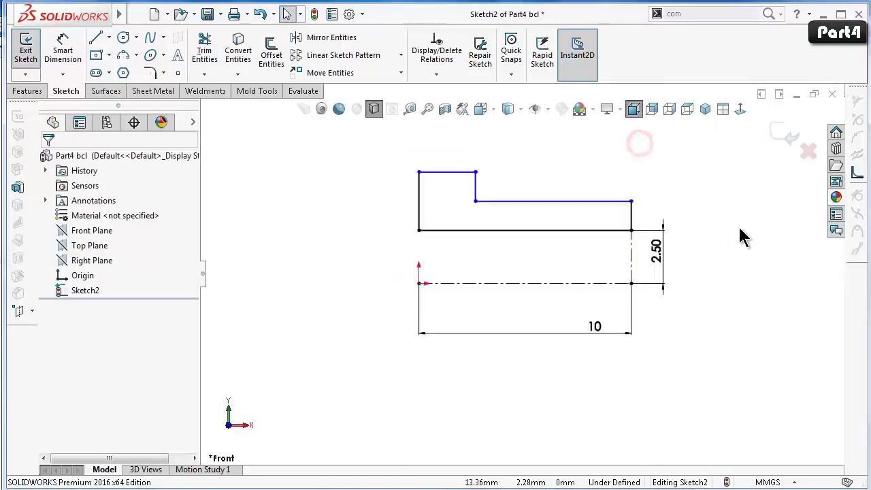
scroll(738, 225, up, 2)
right_drag(733, 270, 717, 182)
scroll(544, 201, down, 2)
click(388, 225)
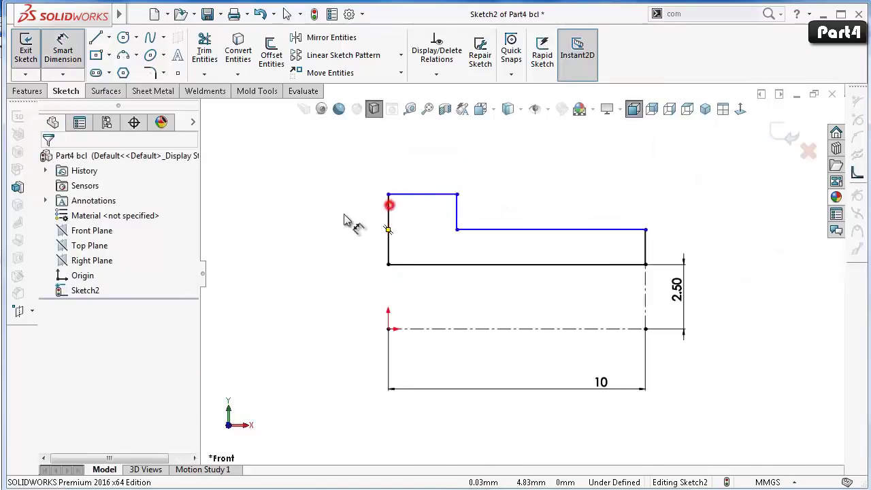
click(333, 228)
Dimension the left edge to 4.5, the top edge to 4 and the step to 2.
text(4)
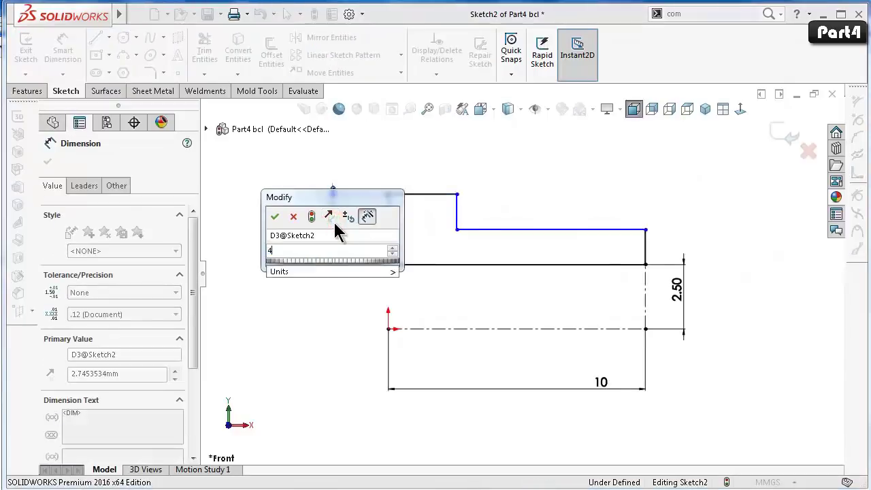
text(.5)
key(Return)
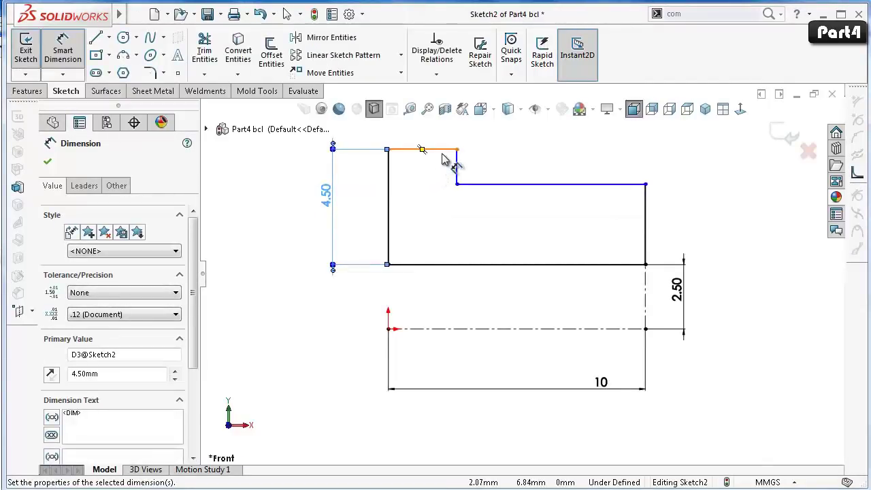
click(438, 151)
click(285, 219)
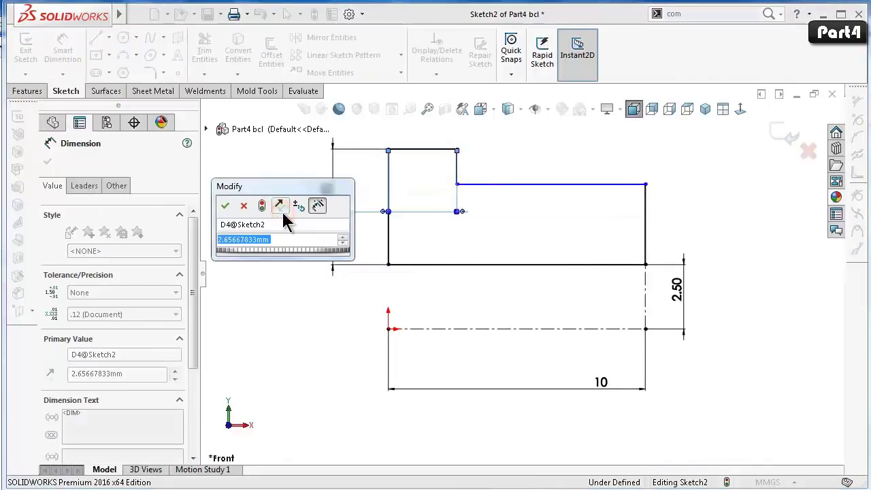
text(4)
key(Return)
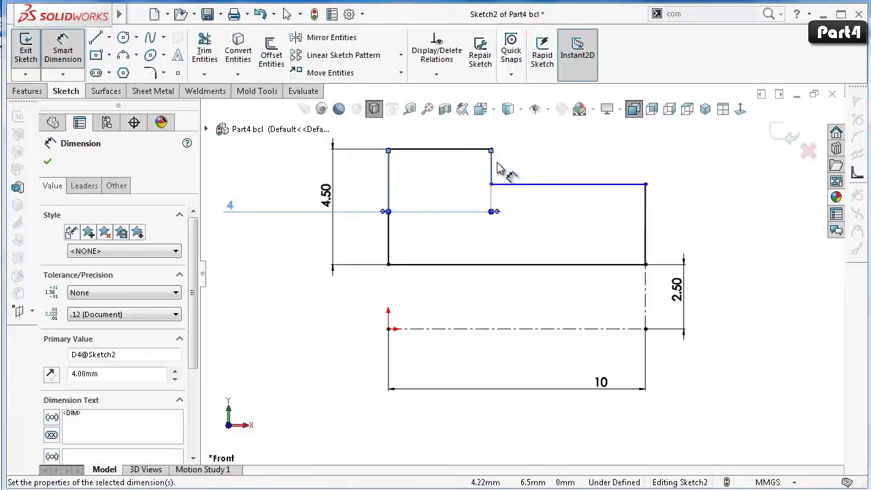
click(491, 167)
click(570, 156)
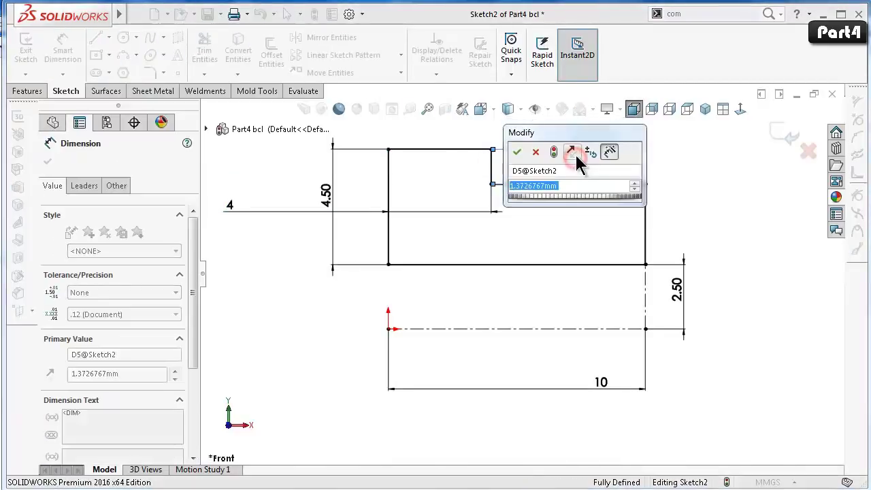
text(2)
key(Return)
click(696, 183)
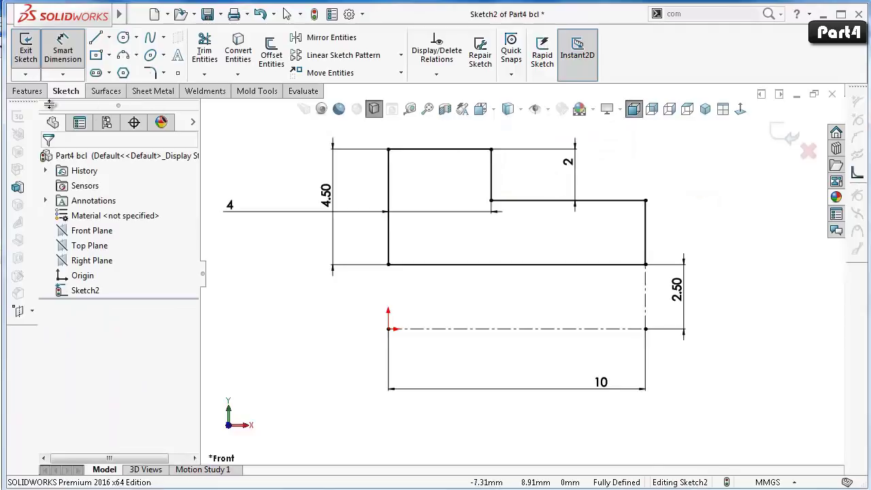
Revolve the profile 360° about the horizontal centerline and fit the part in view.
click(27, 90)
click(73, 55)
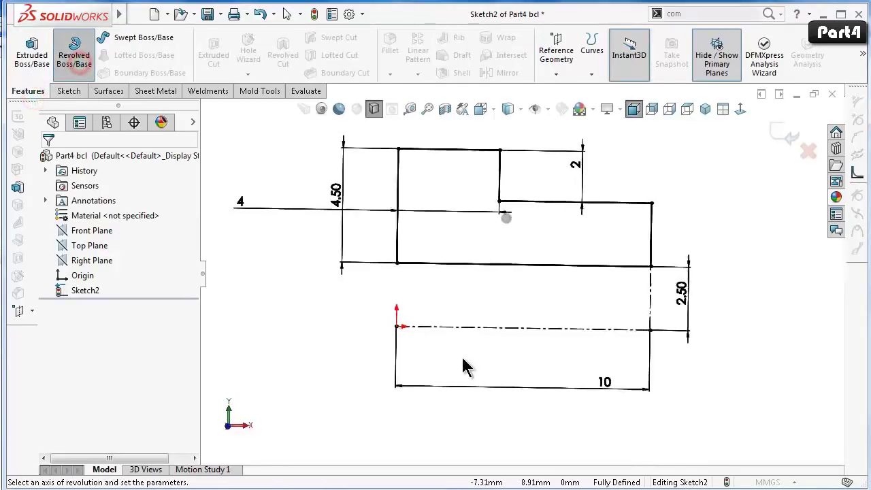
click(521, 322)
key(Return)
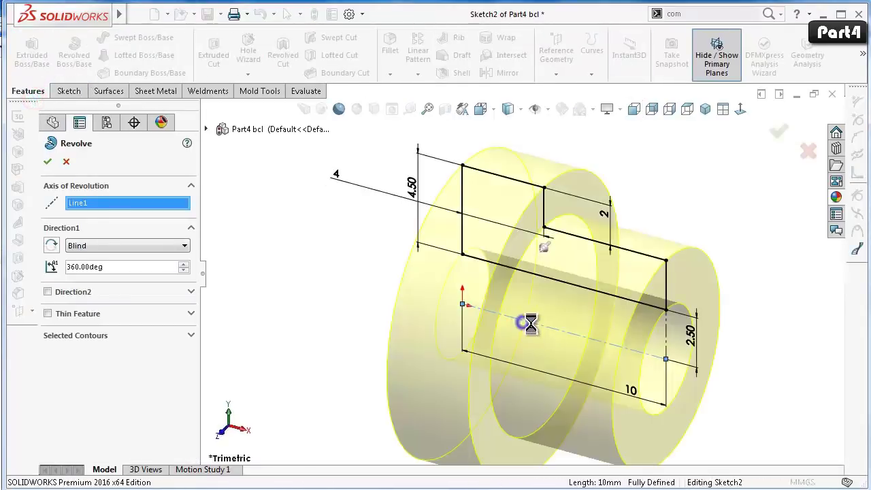
click(748, 359)
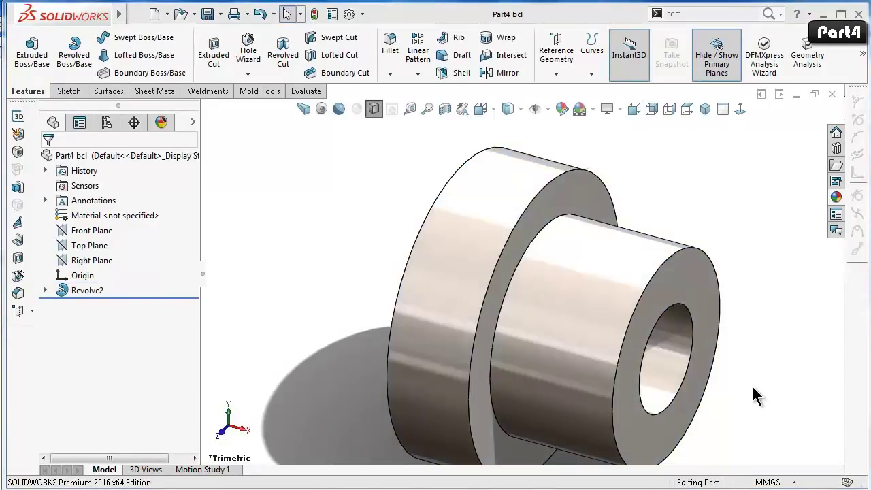
middle_click(771, 373)
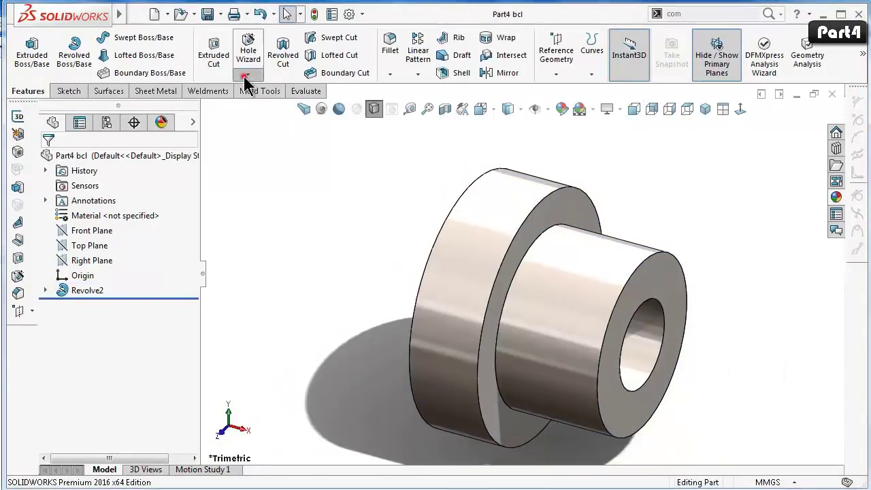
click(245, 76)
Add a thread on the bore's circular edge, ending Up To Selection at the large front face.
click(258, 109)
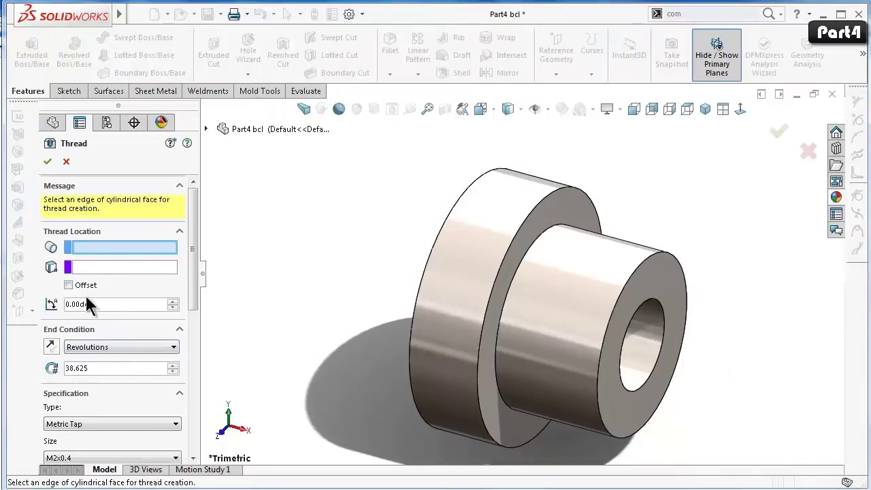
click(665, 340)
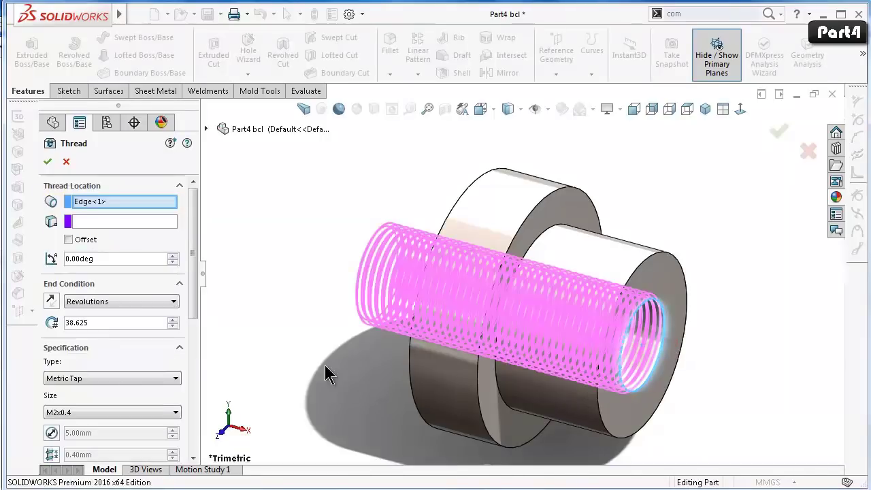
drag(190, 309, 192, 320)
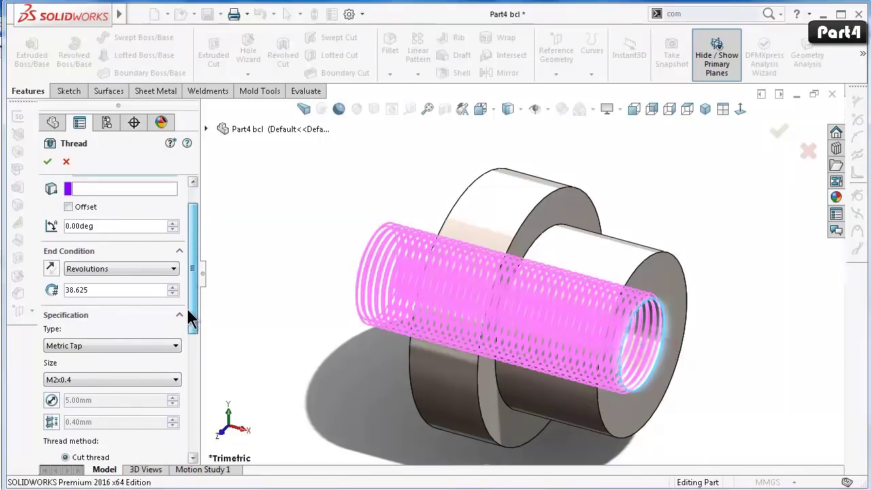
click(114, 269)
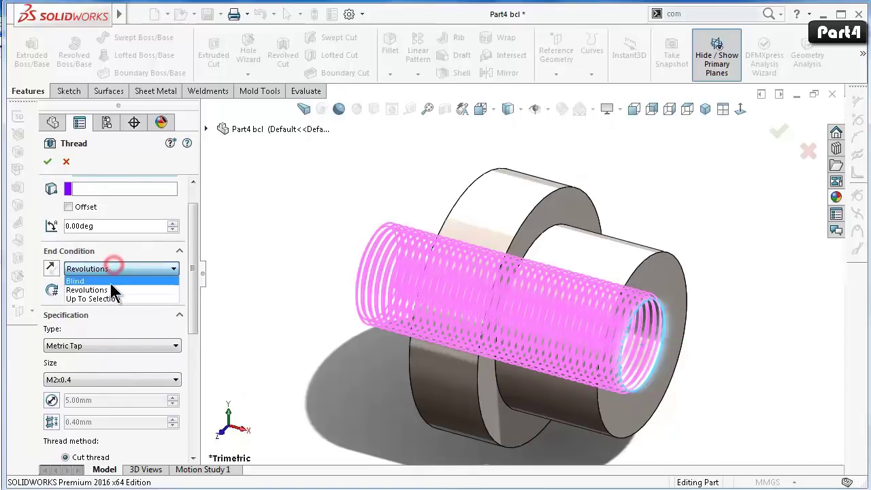
click(109, 298)
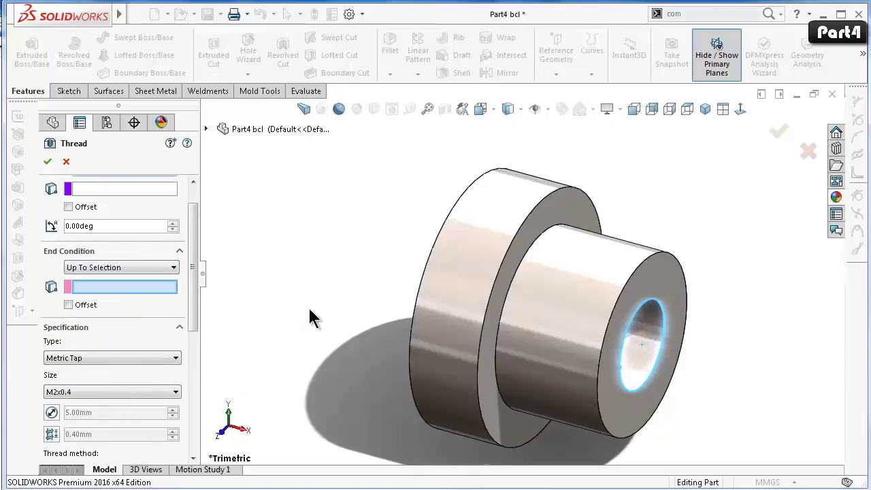
middle_drag(313, 314, 380, 325)
click(383, 361)
mouse_move(577, 363)
middle_down()
mouse_move(515, 344)
mouse_move(500, 307)
middle_up()
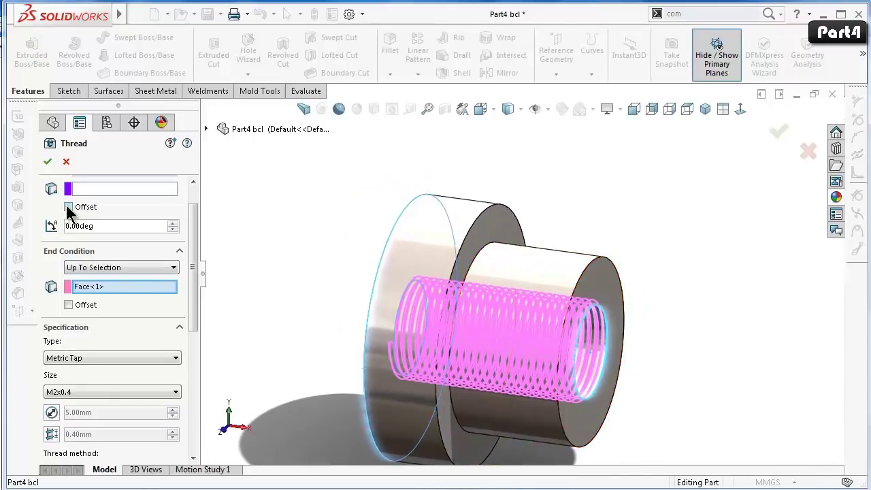
scroll(194, 224, up, 2)
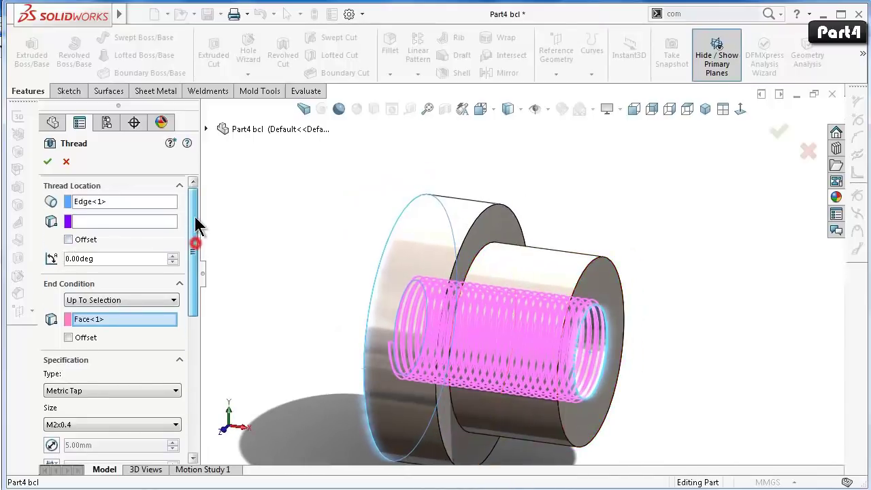
Offset the thread 1.00 mm in the reversed direction and accept Thread1.
click(69, 239)
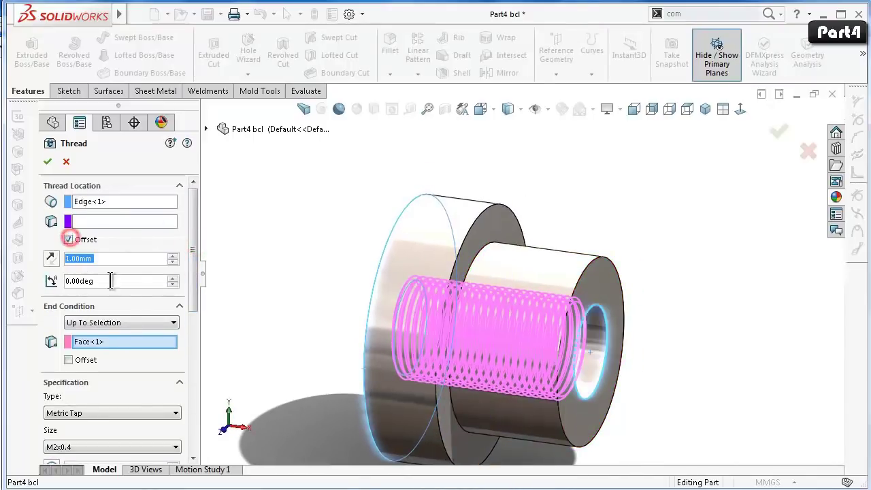
click(52, 257)
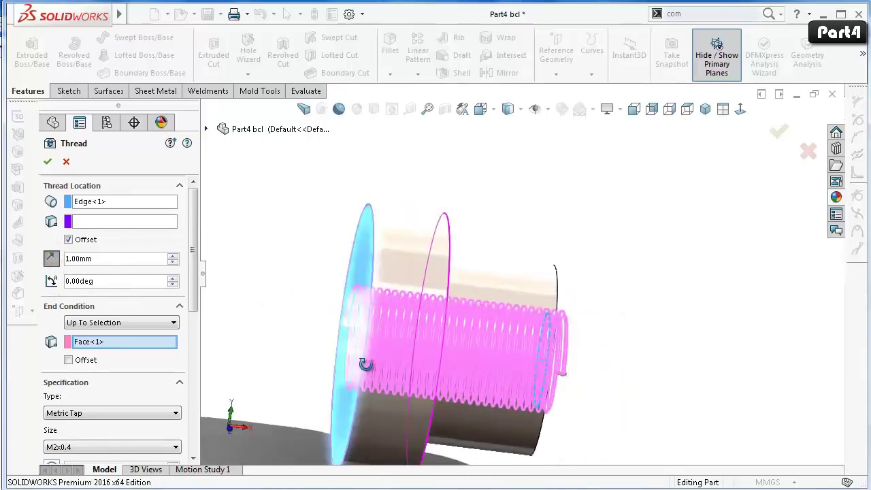
drag(192, 297, 191, 353)
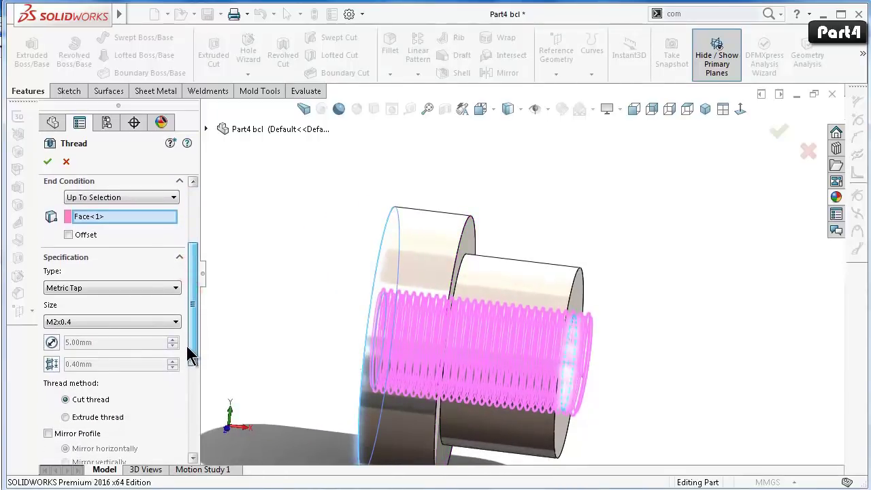
drag(194, 320, 195, 393)
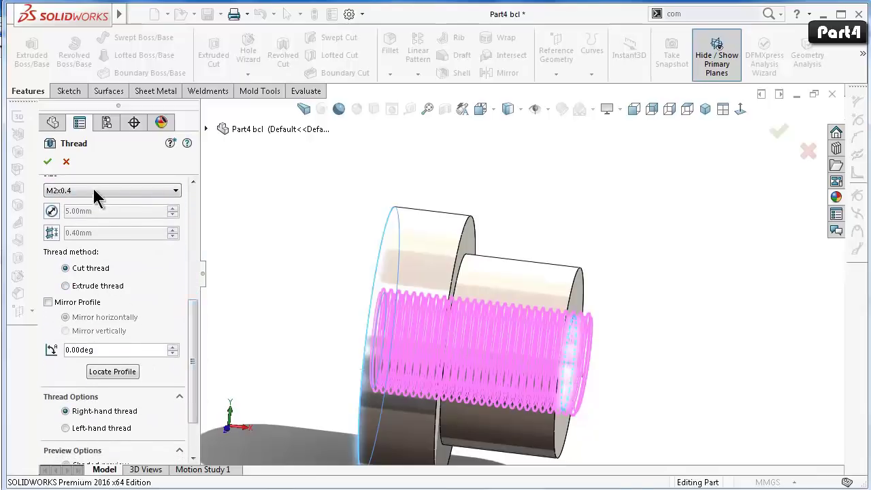
click(46, 162)
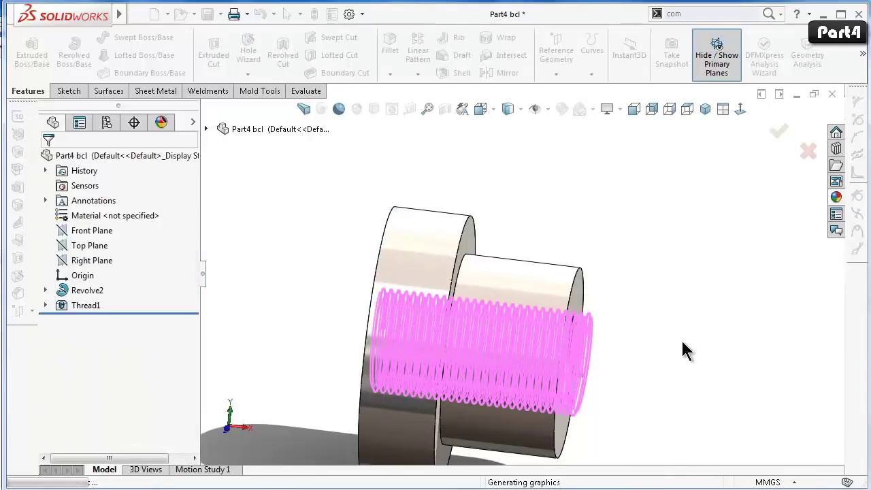
Orbit to inspect the threaded bore, then return to a fitted isometric view.
mouse_move(626, 330)
middle_down()
mouse_move(391, 318)
mouse_move(506, 359)
middle_up()
scroll(635, 356, up, 3)
scroll(700, 351, down, 2)
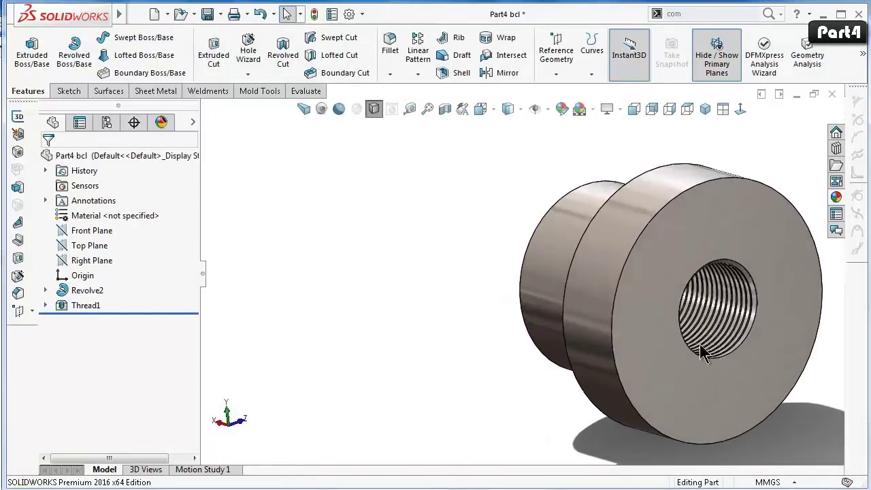
scroll(697, 347, down, 3)
middle_drag(697, 347, 207, 338)
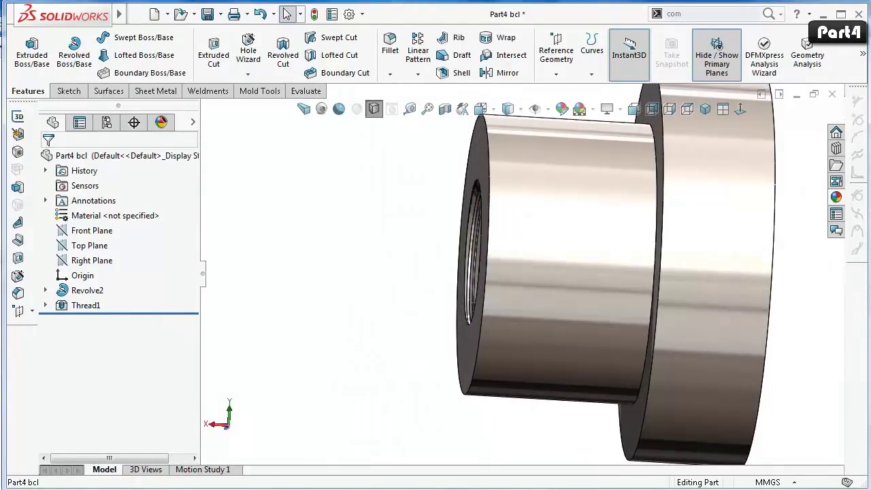
key(ctrl+7)
click(375, 372)
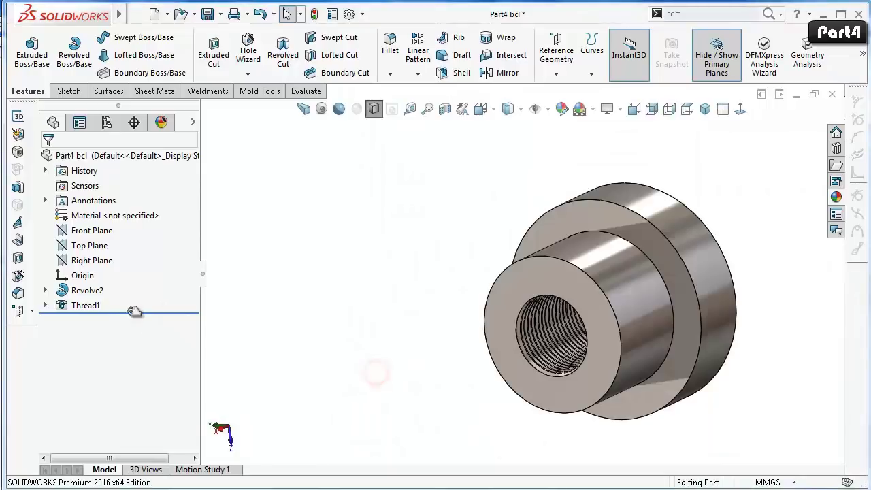
Roll back before Thread1 and add a 0.5 mm × 45° chamfer on the bore's entry edge.
drag(136, 311, 132, 300)
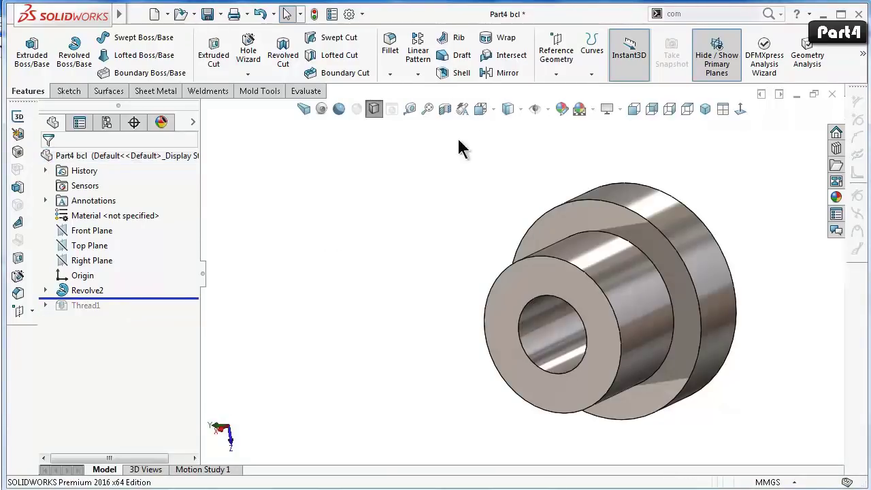
click(392, 75)
click(415, 107)
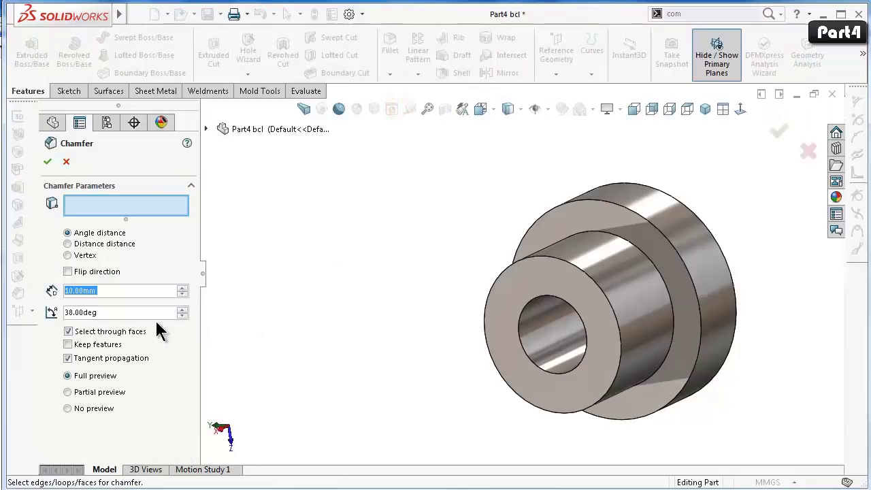
mouse_move(337, 286)
middle_down()
mouse_move(296, 301)
mouse_move(278, 320)
middle_up()
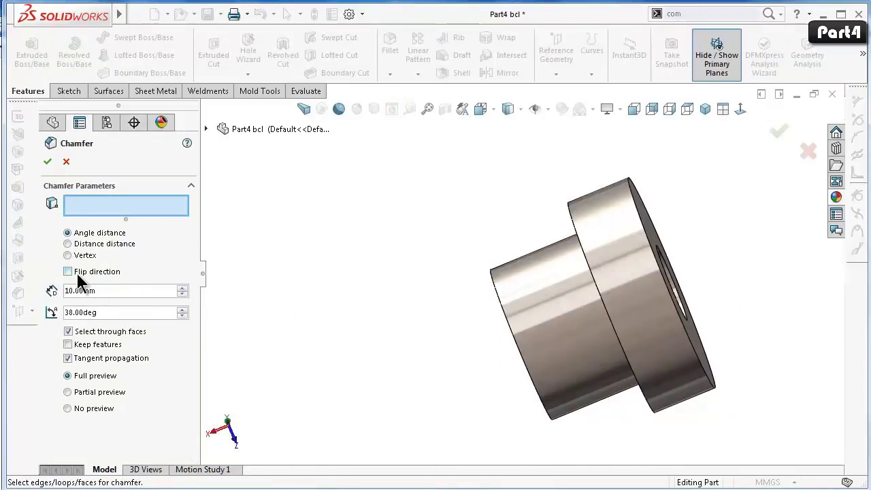
text(45)
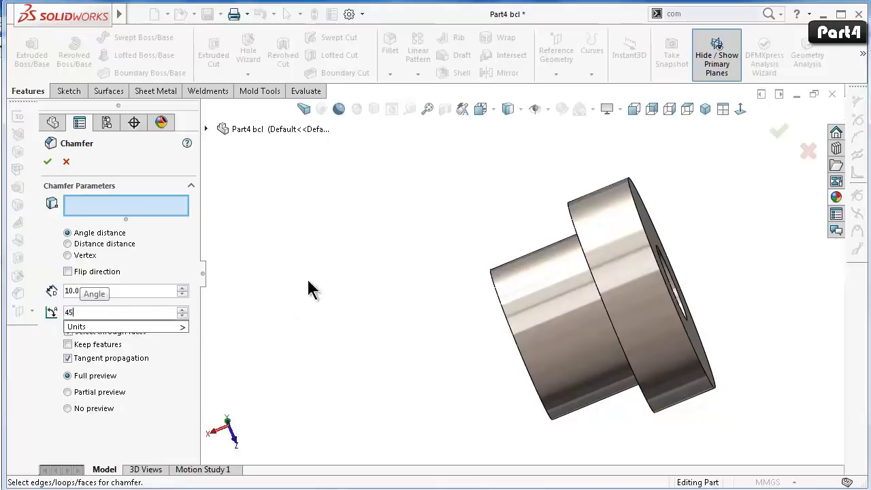
click(343, 275)
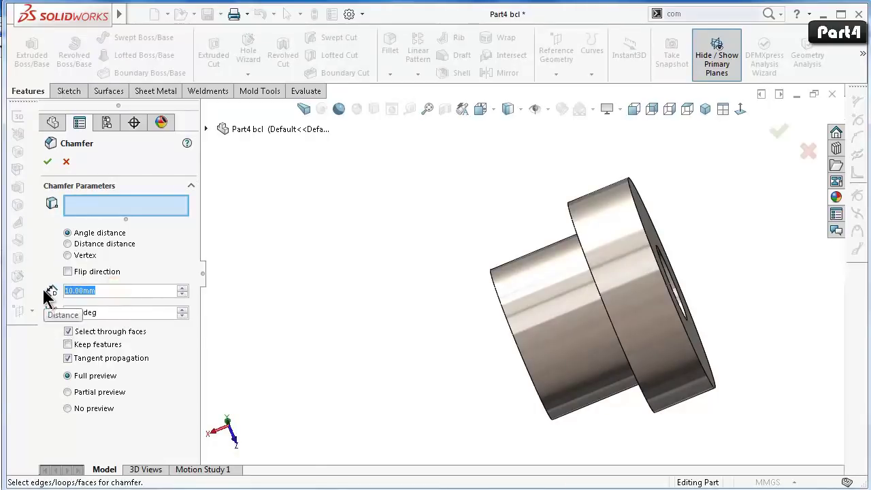
click(126, 290)
text(0.5)
mouse_move(402, 272)
middle_down()
mouse_move(282, 291)
mouse_move(548, 264)
middle_up()
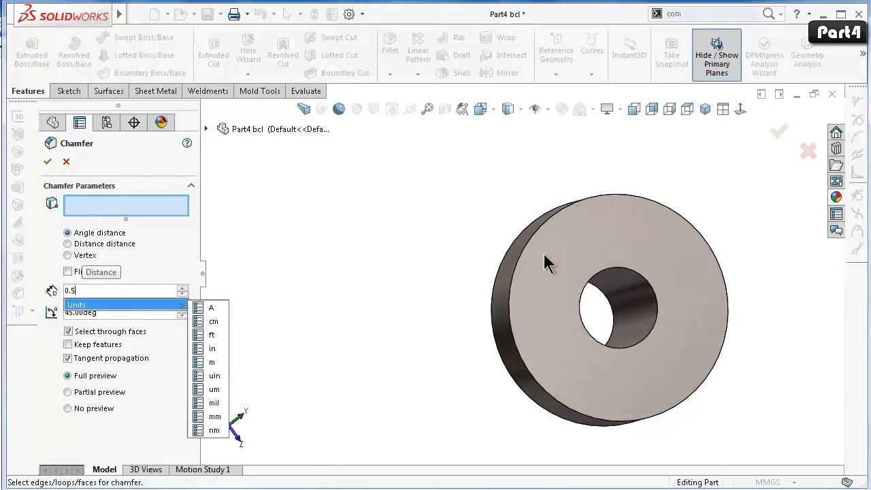
click(609, 268)
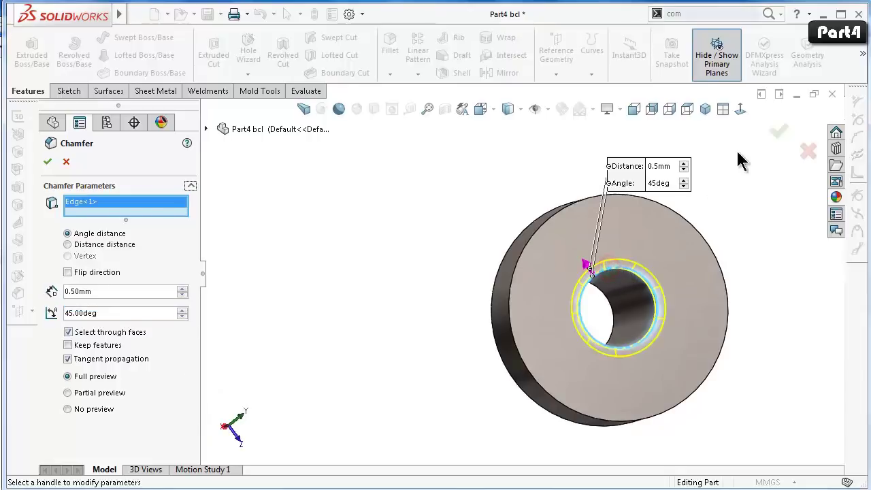
click(779, 132)
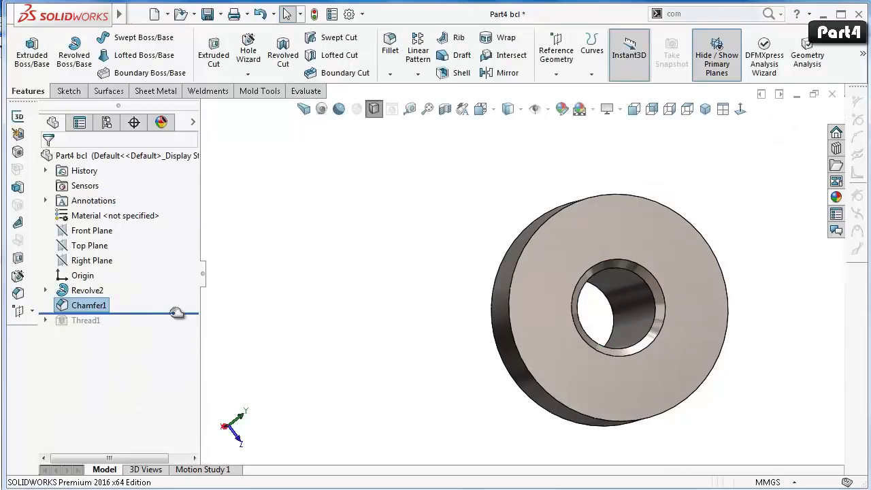
Roll forward to restore Thread1, save the part, and select Chamfer1.
drag(176, 312, 175, 328)
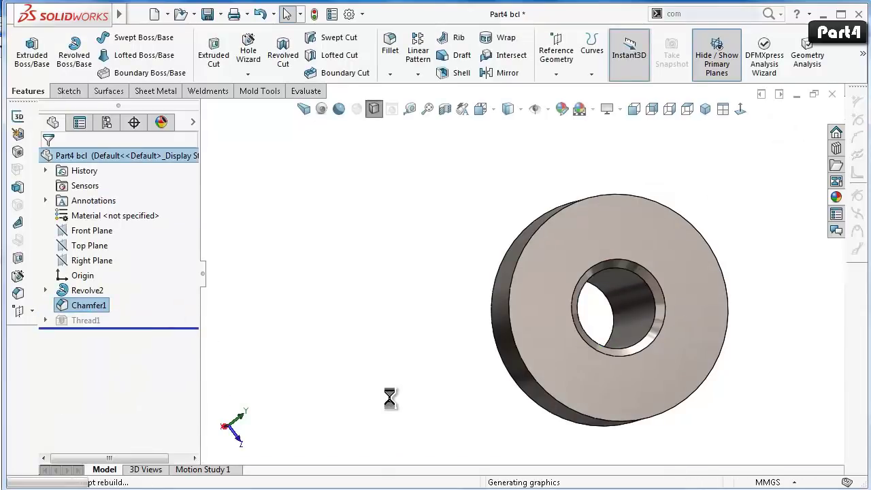
mouse_move(393, 393)
middle_down()
mouse_move(355, 315)
mouse_move(331, 361)
mouse_move(197, 369)
mouse_move(132, 402)
mouse_move(245, 397)
mouse_move(352, 367)
middle_up()
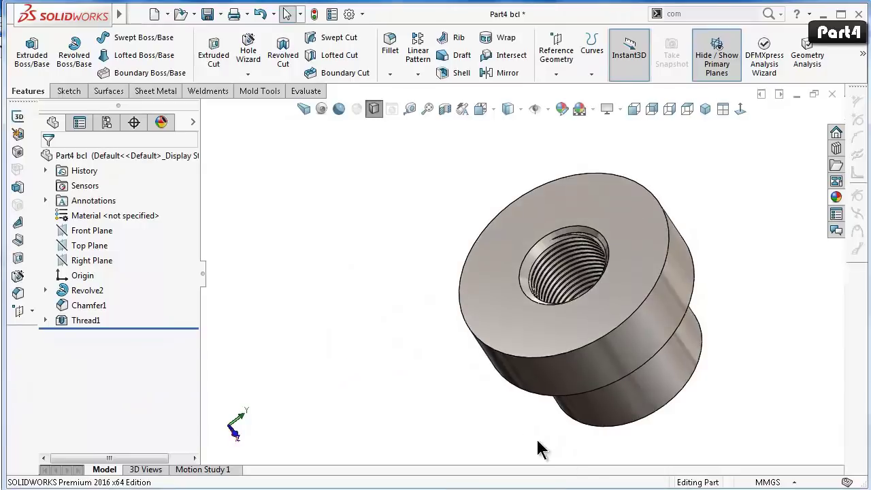
key(ctrl+s)
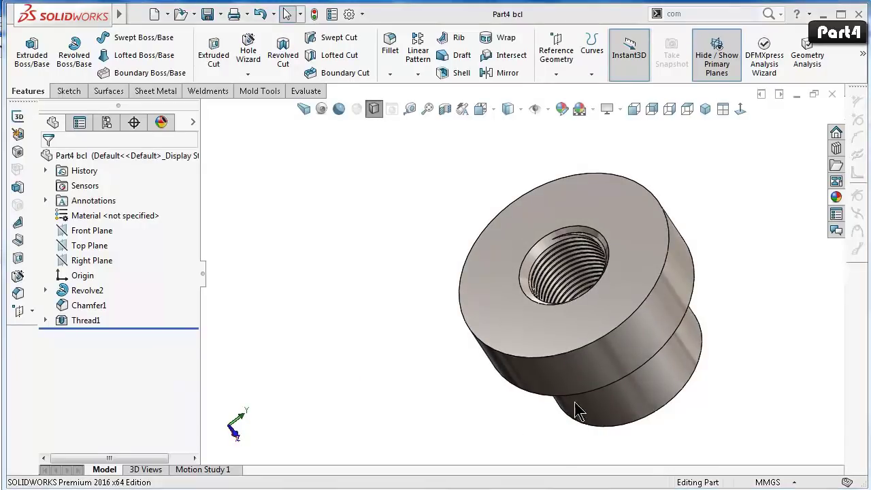
mouse_move(500, 389)
middle_down()
mouse_move(453, 340)
mouse_move(475, 345)
middle_up()
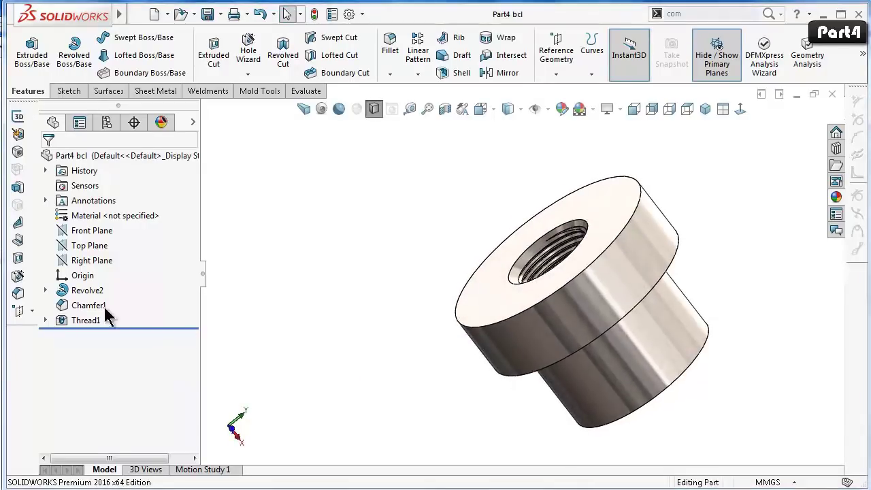
click(92, 306)
Edit Chamfer1 to also bevel the large cylinder face and the bottom end-face edge at 0.5 mm.
click(97, 262)
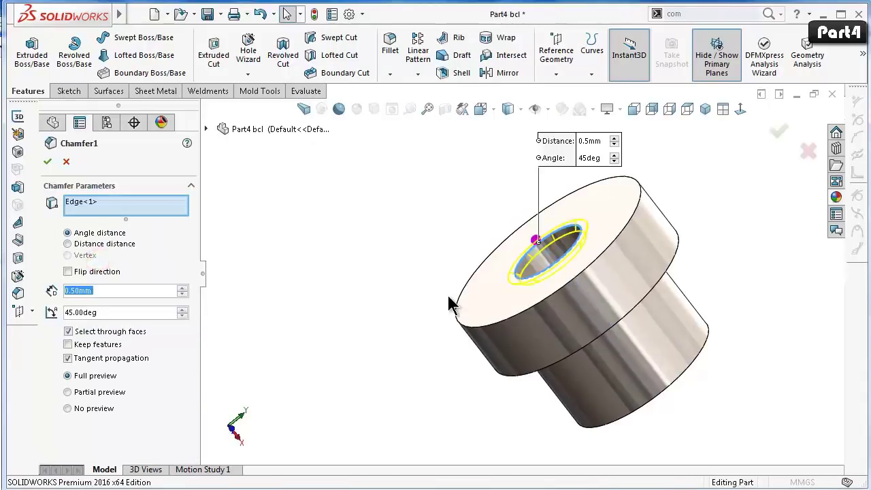
click(540, 345)
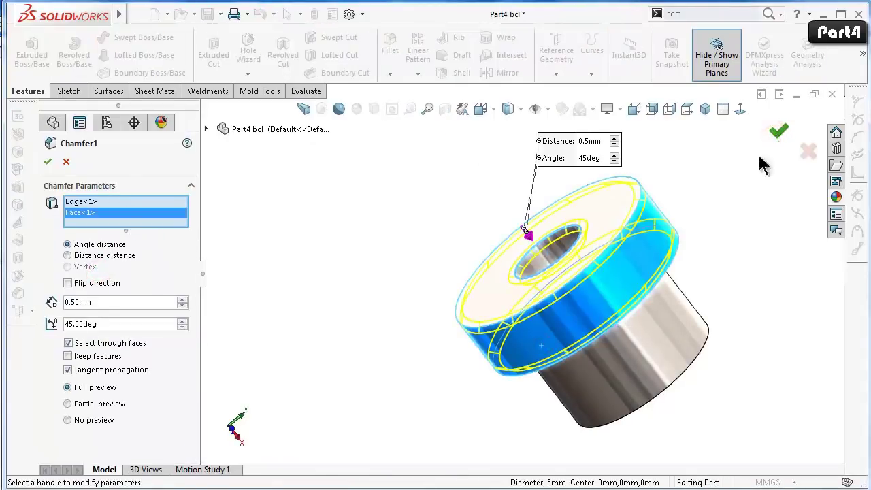
middle_drag(714, 295, 696, 301)
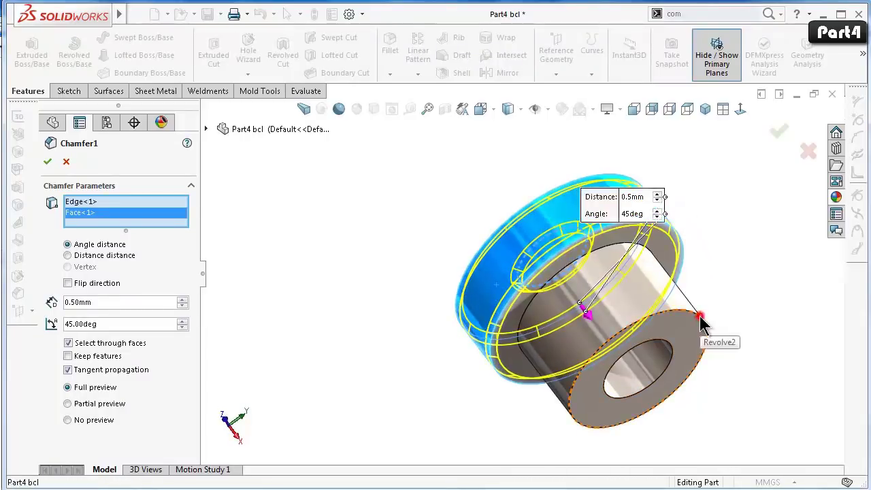
click(700, 315)
click(776, 130)
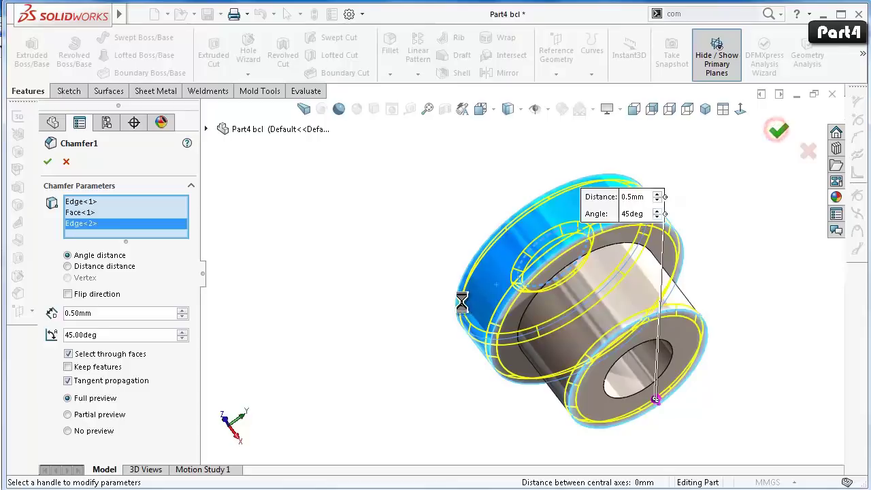
mouse_move(428, 266)
middle_down()
mouse_move(487, 283)
mouse_move(582, 263)
mouse_move(583, 302)
mouse_move(638, 316)
middle_up()
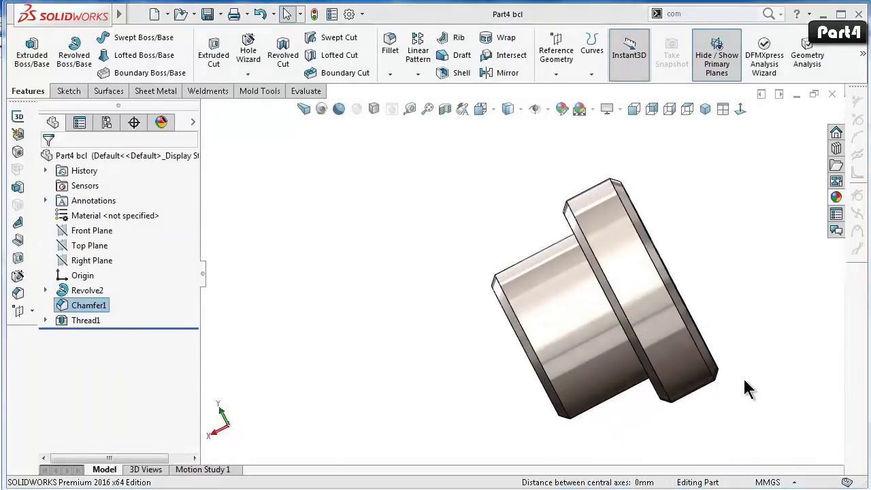
middle_drag(648, 264, 569, 229)
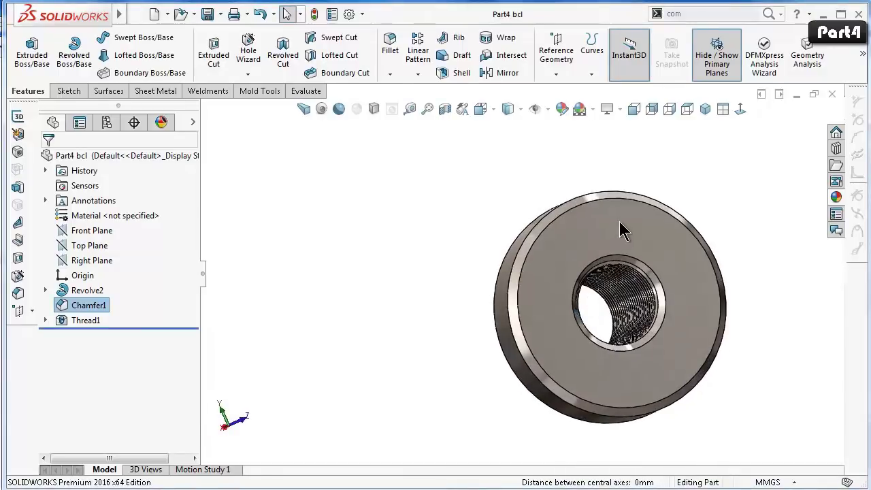
Start a sketch on the ring's flat face, viewed normal to it.
click(634, 233)
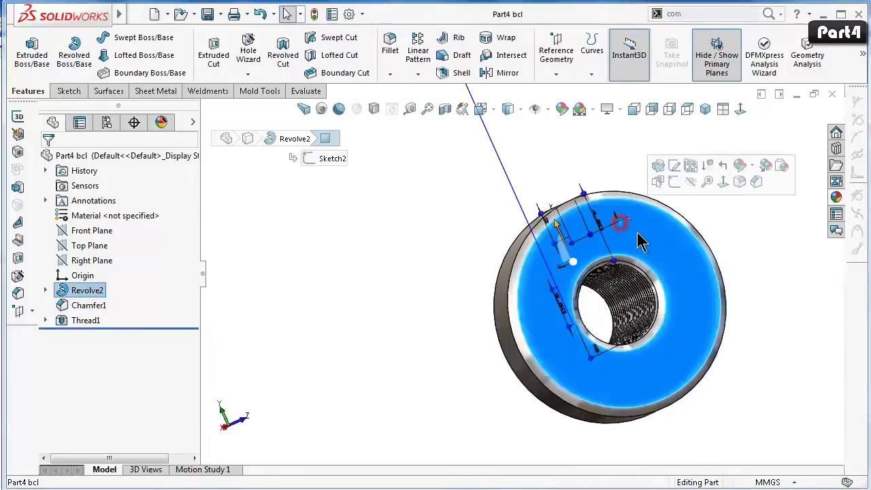
click(671, 189)
click(739, 111)
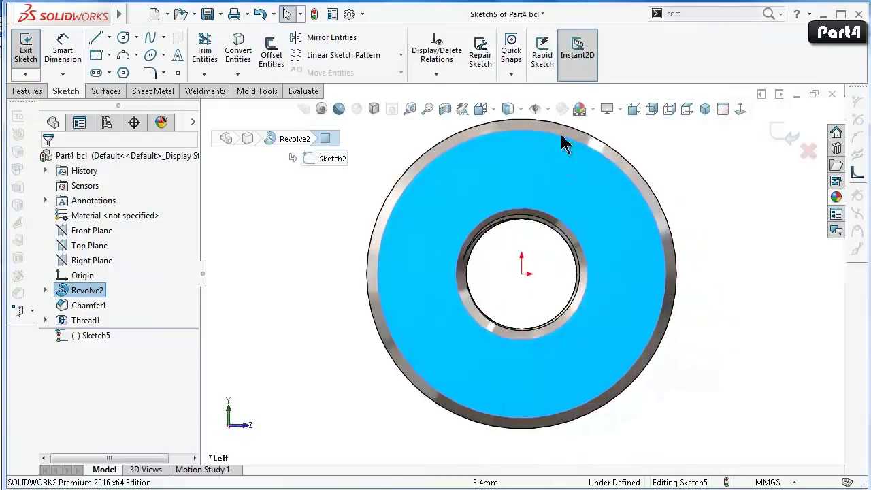
scroll(490, 151, up, 1)
scroll(532, 217, down, 3)
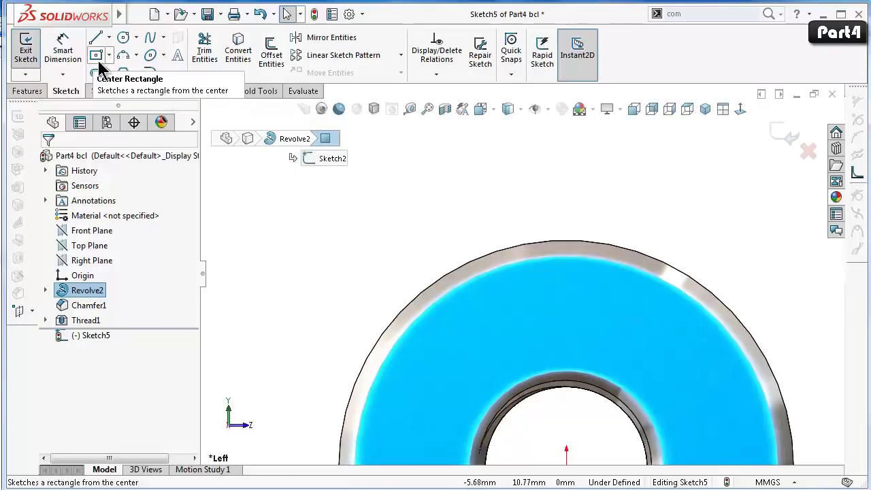
Draw a three-line triangle with its lower tip on the ring's outer edge.
click(96, 39)
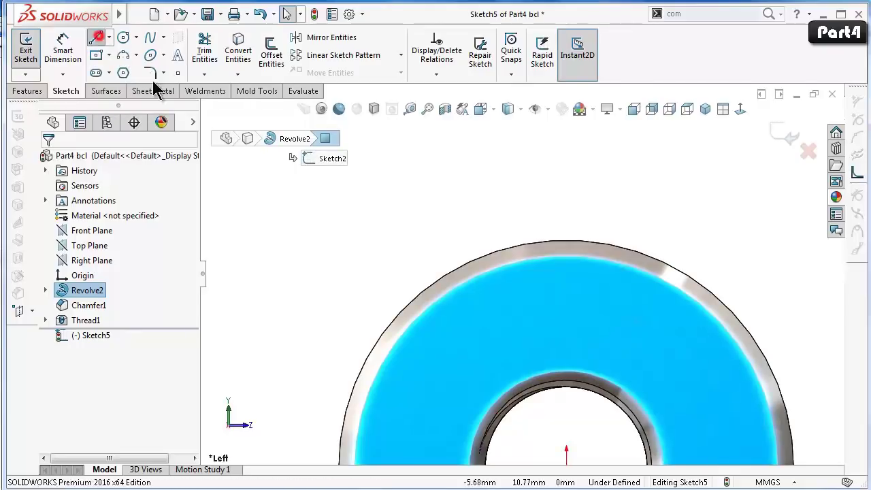
click(479, 199)
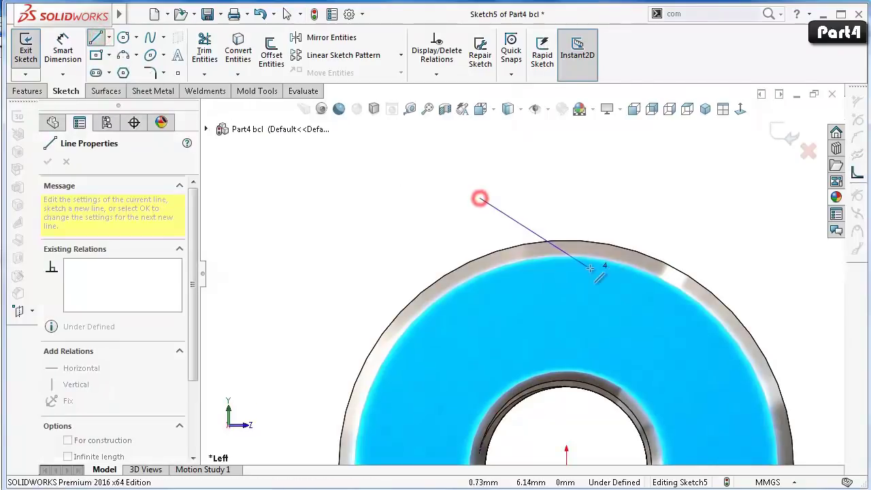
click(557, 254)
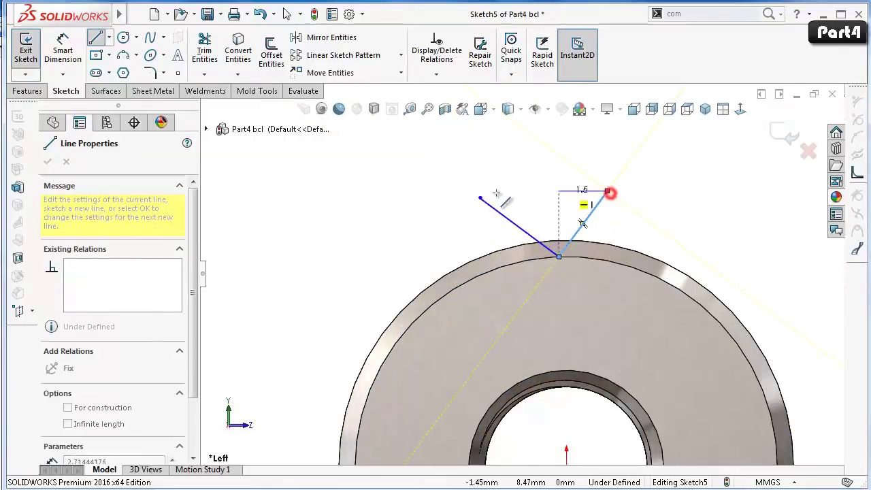
click(607, 193)
click(480, 197)
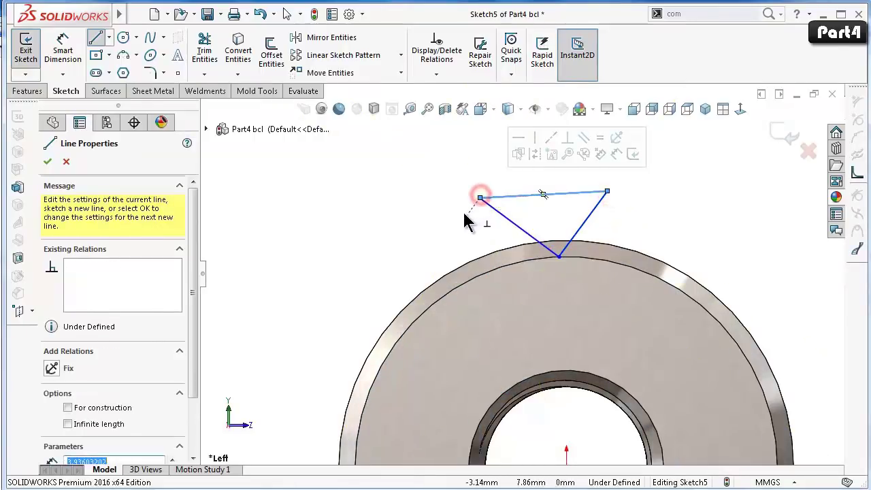
click(423, 237)
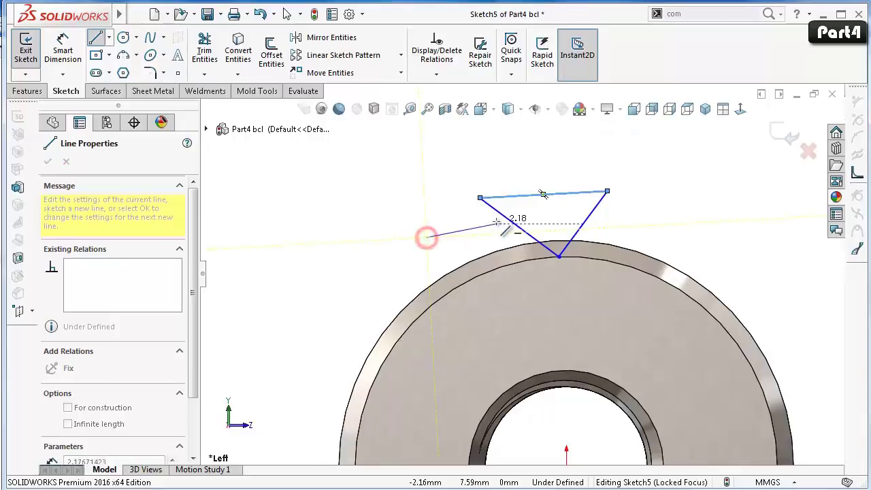
key(Escape)
scroll(496, 230, down, 1)
Make the two slanted lines equal, undoing a conflicting equal relation on the top line.
click(514, 229)
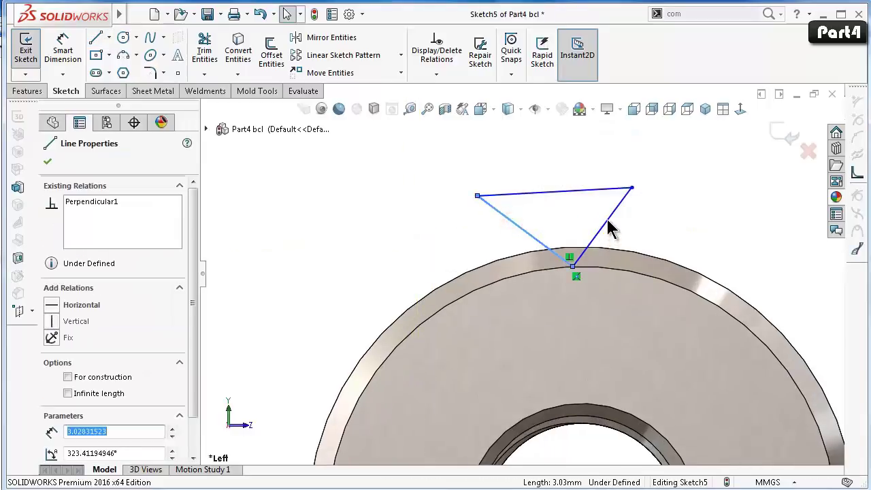
ctrl+click(606, 220)
click(693, 163)
click(592, 129)
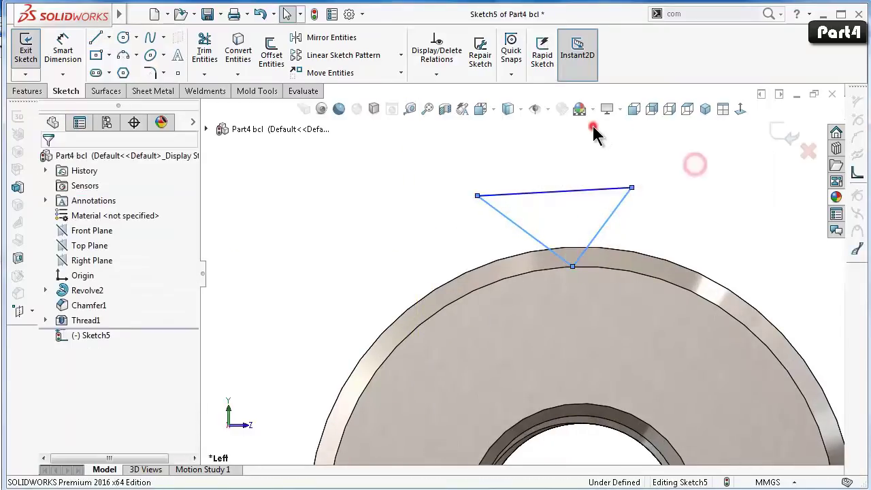
click(545, 242)
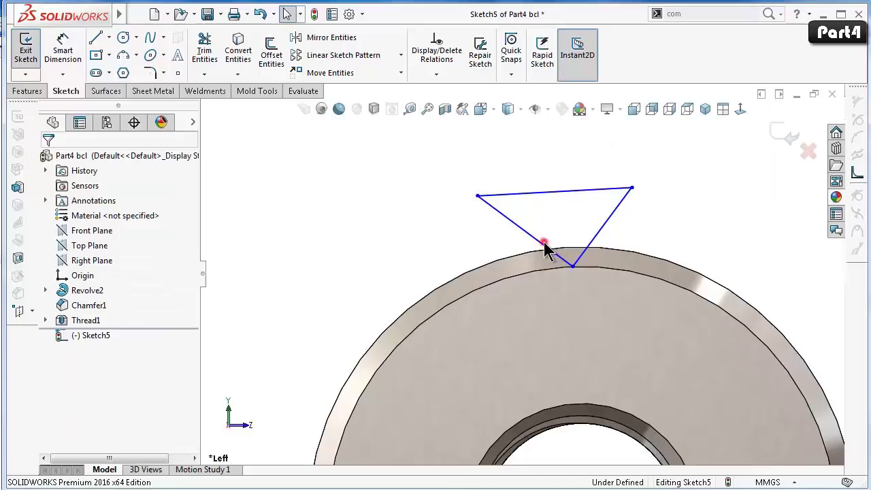
ctrl+click(607, 221)
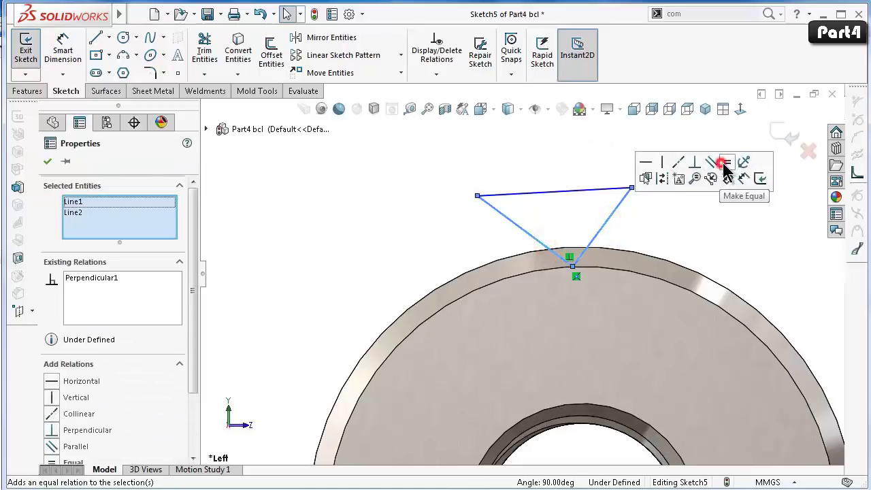
click(724, 163)
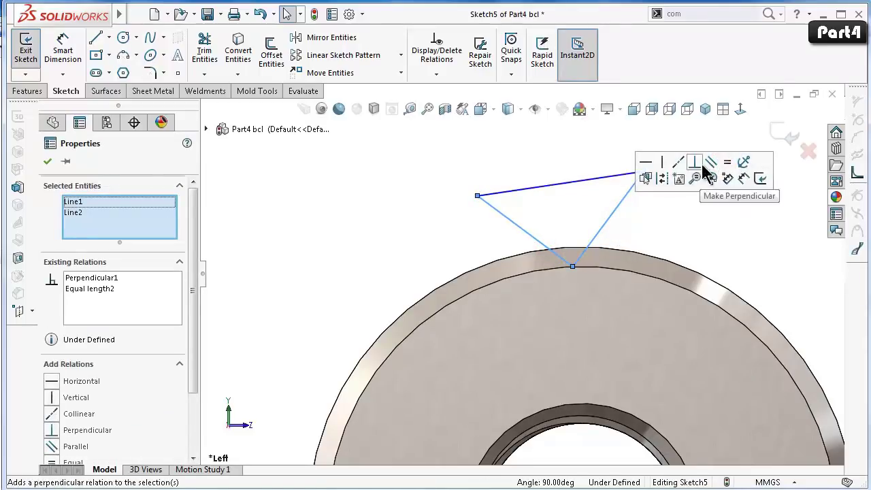
click(695, 231)
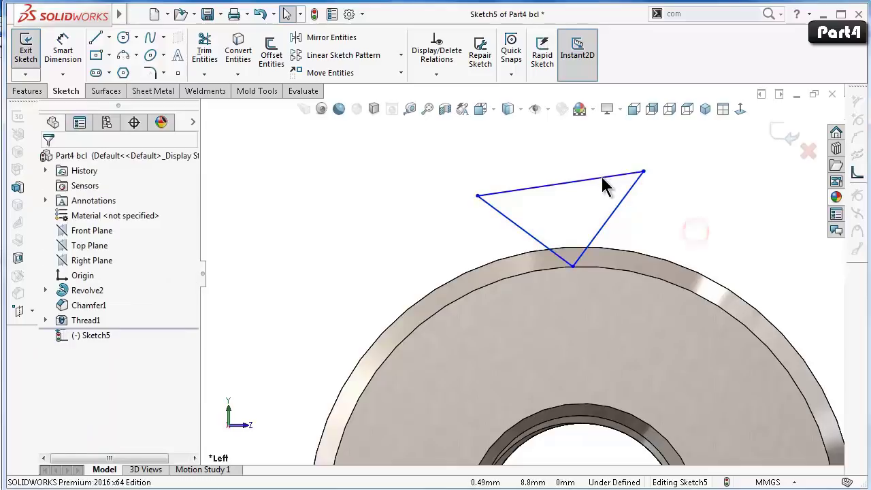
click(602, 178)
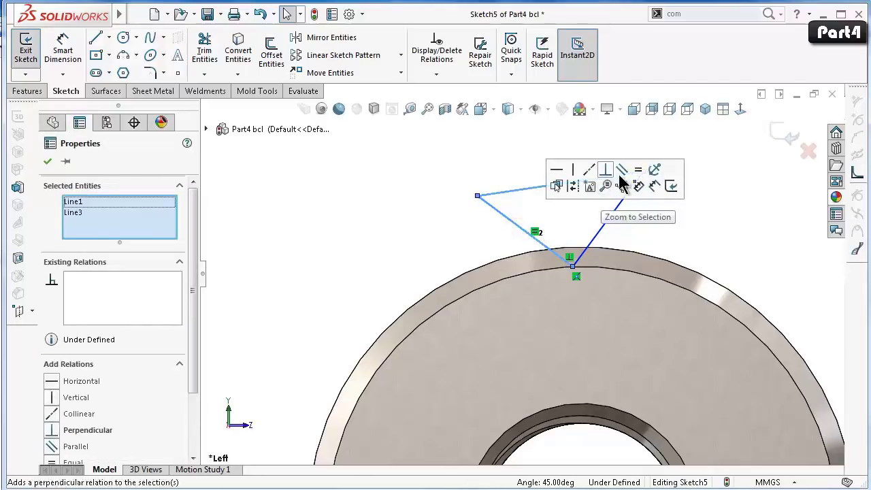
click(640, 170)
click(735, 206)
click(421, 159)
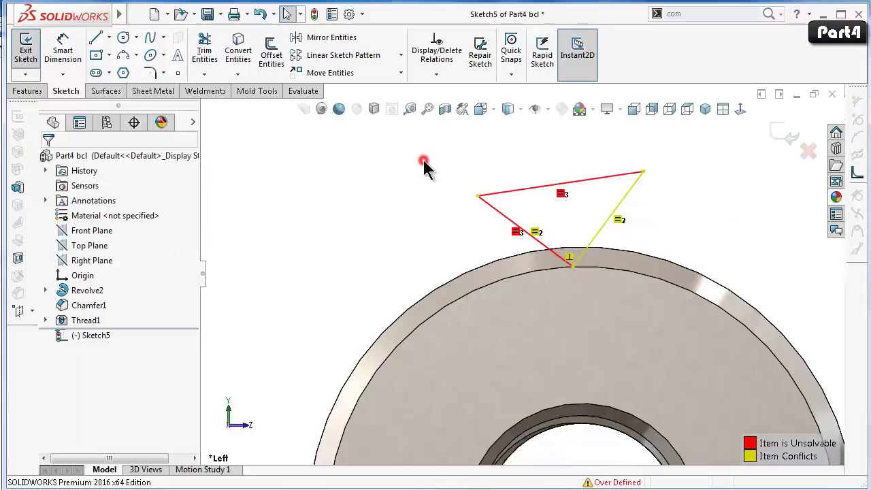
key(ctrl+z)
Make the top line horizontal and align the bottom vertex vertically above the origin.
click(414, 159)
click(578, 183)
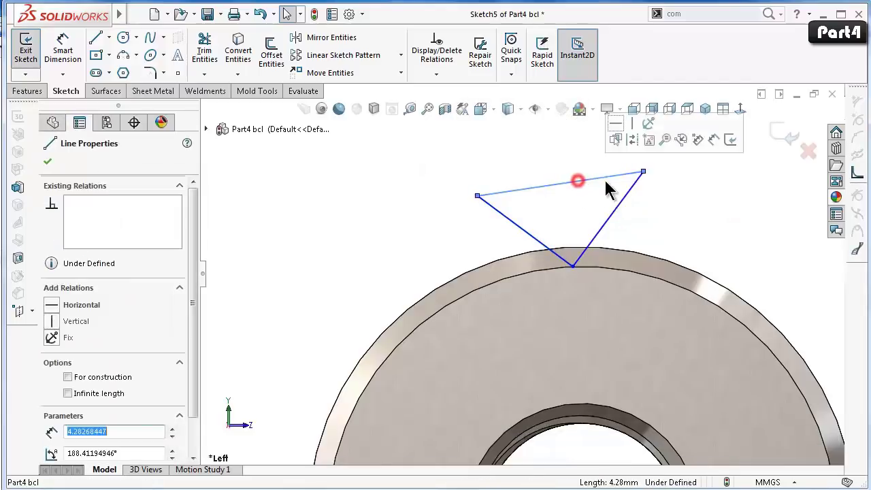
click(610, 121)
click(727, 196)
scroll(602, 265, up, 1)
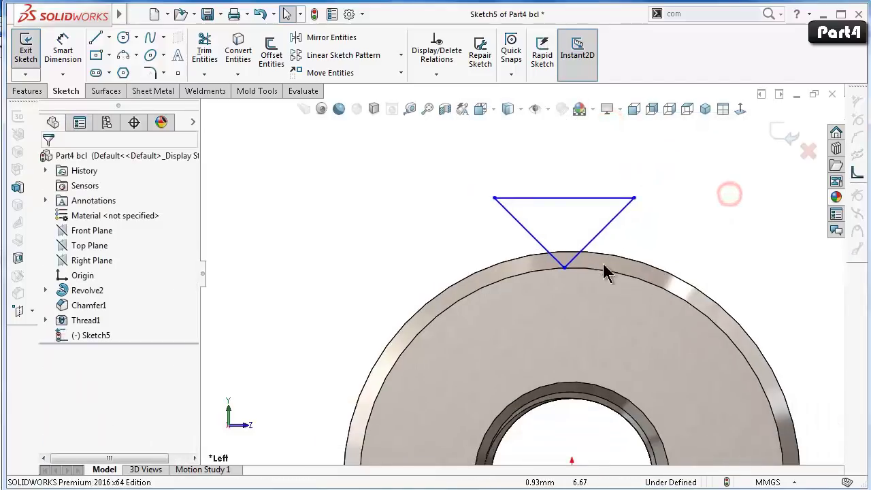
click(564, 268)
scroll(575, 320, up, 2)
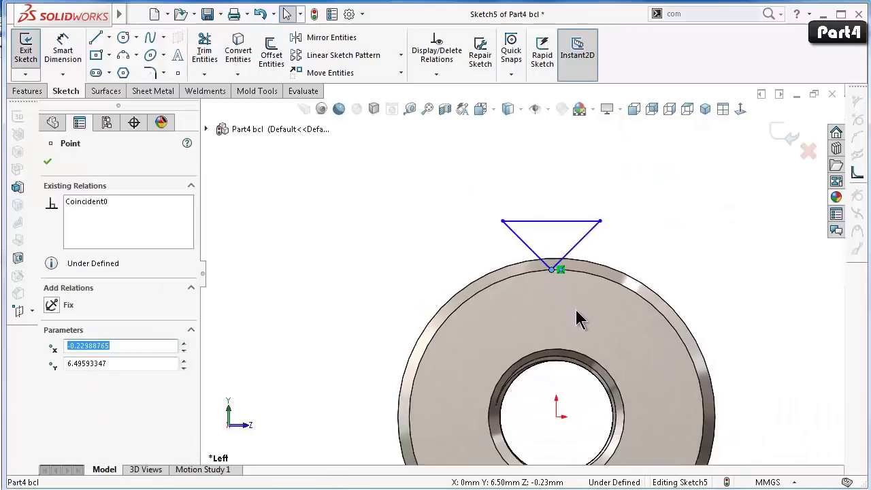
ctrl+click(556, 415)
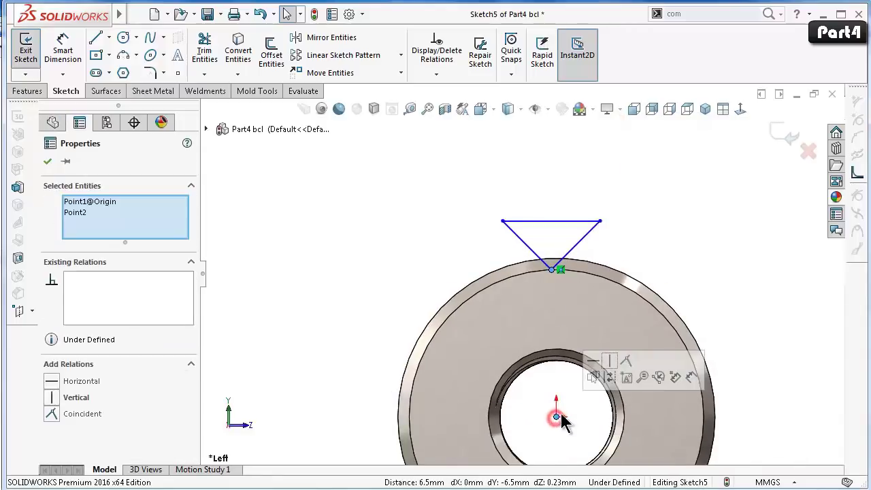
click(607, 356)
click(672, 233)
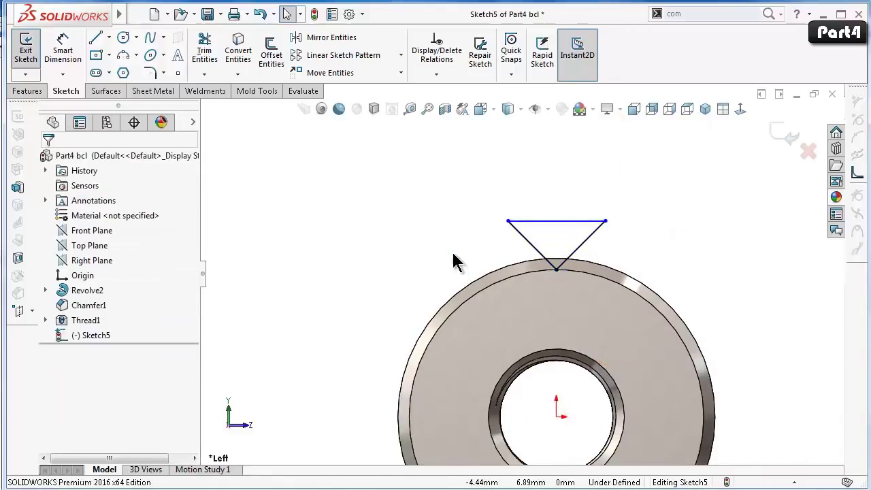
Dimension the triangle's height from top line to bottom vertex as 2 mm.
right_drag(455, 261, 525, 225)
click(548, 220)
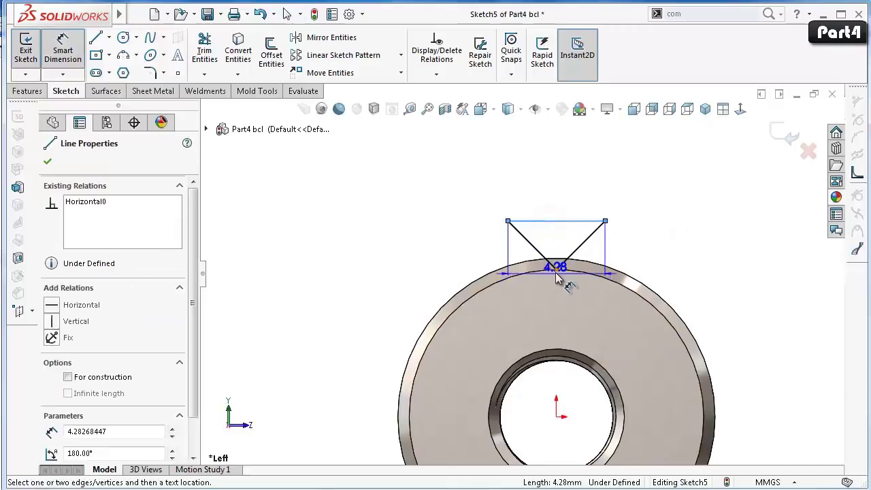
click(557, 269)
click(435, 243)
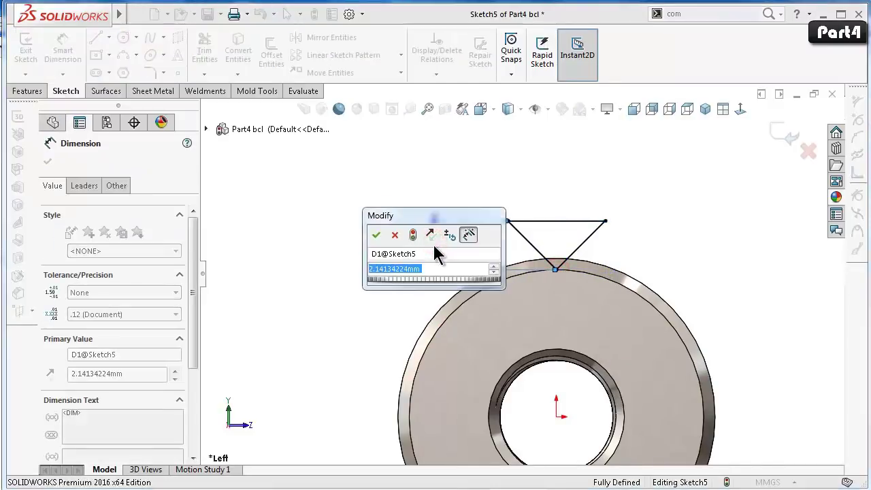
key(Return)
click(343, 262)
Cut-extrude the triangle sketch Through All to notch the ring's rim.
click(21, 97)
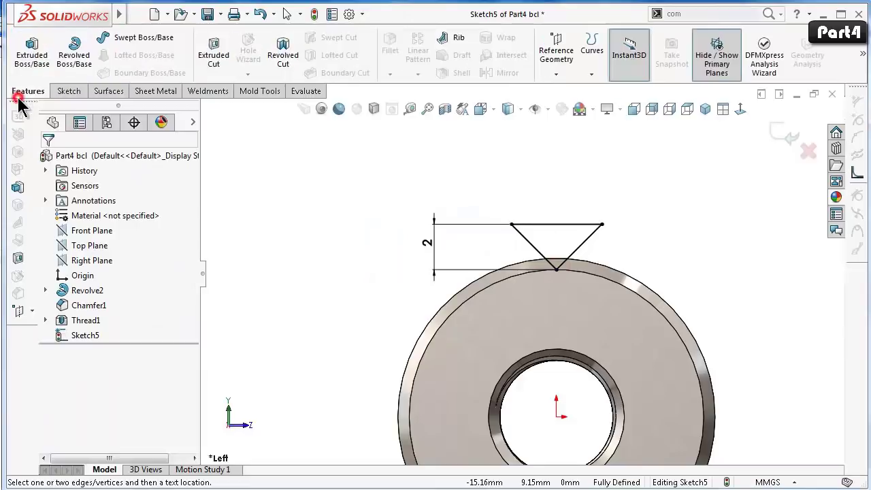
click(213, 56)
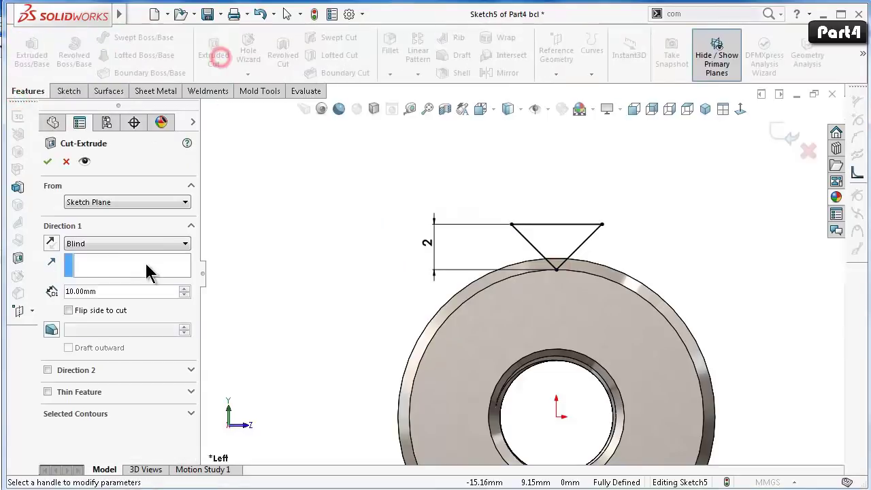
click(102, 245)
click(111, 263)
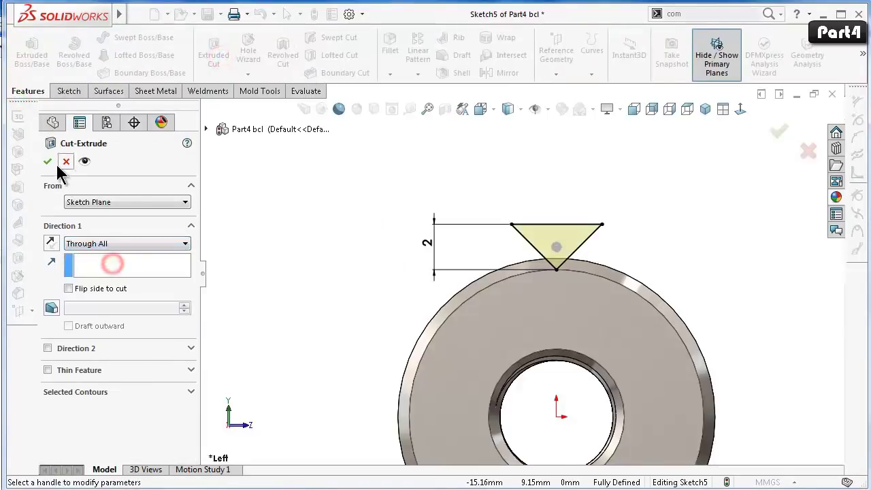
click(48, 162)
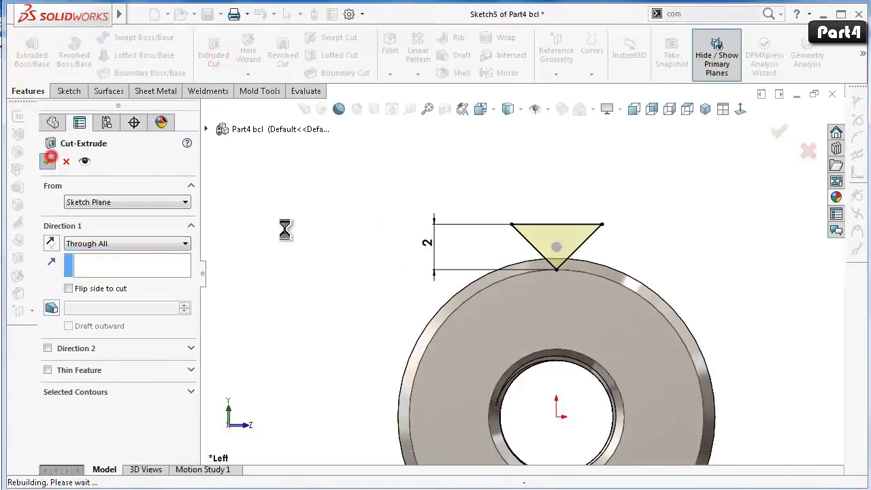
click(317, 293)
Check the notch from isometric and left views, then reopen Sketch5 under Cut-Extrude1 for editing.
key(ctrl+7)
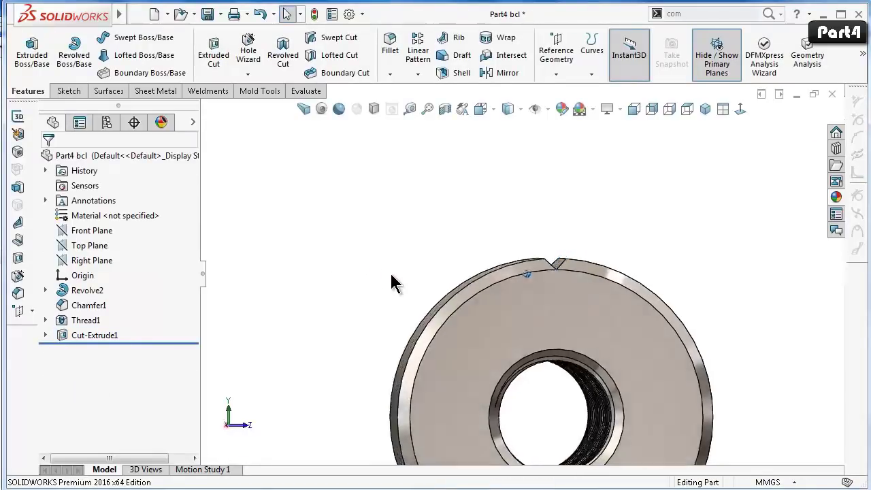
key(ctrl+3)
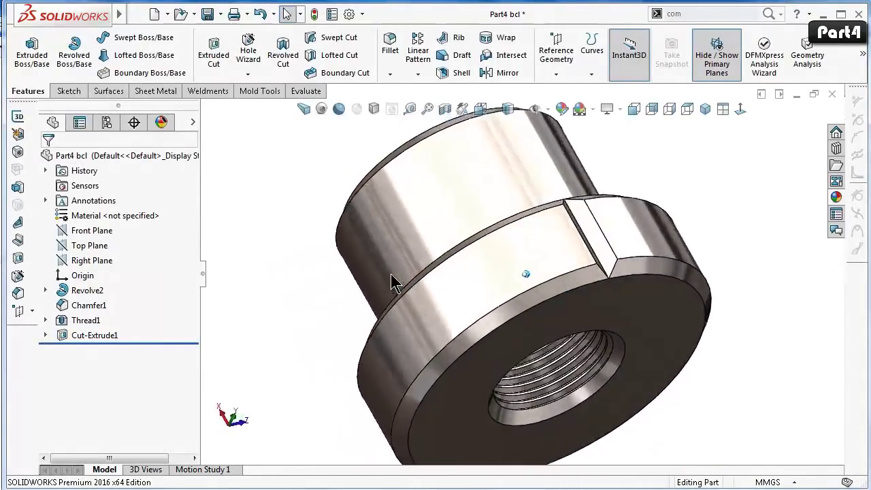
key(ctrl+3)
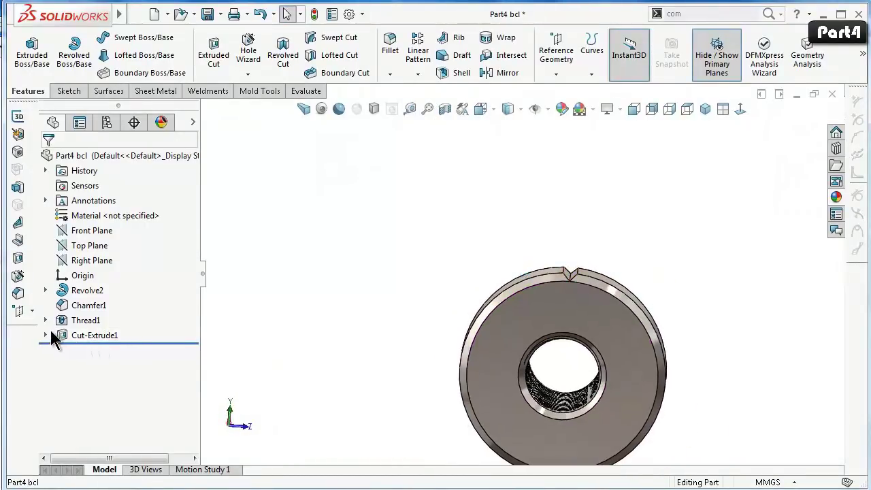
click(45, 335)
click(75, 335)
click(91, 348)
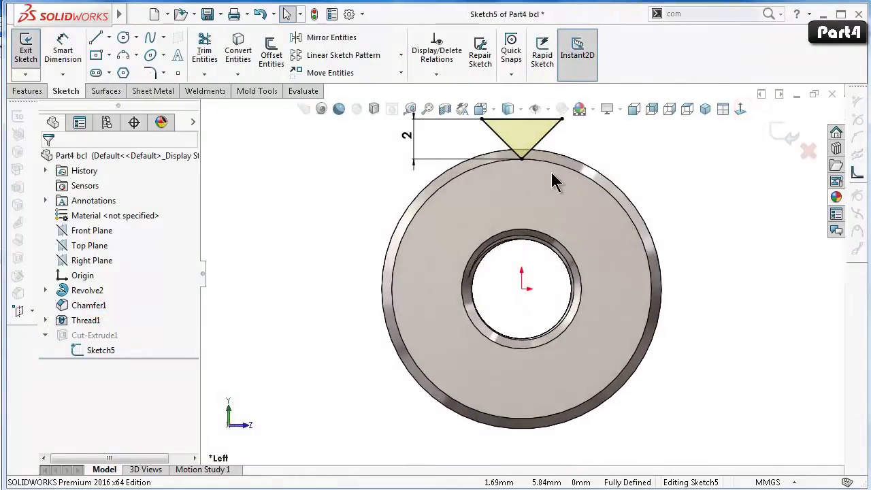
Drag the triangle's apex off the rim to free it from its coincident relation.
scroll(550, 175, down, 3)
click(479, 236)
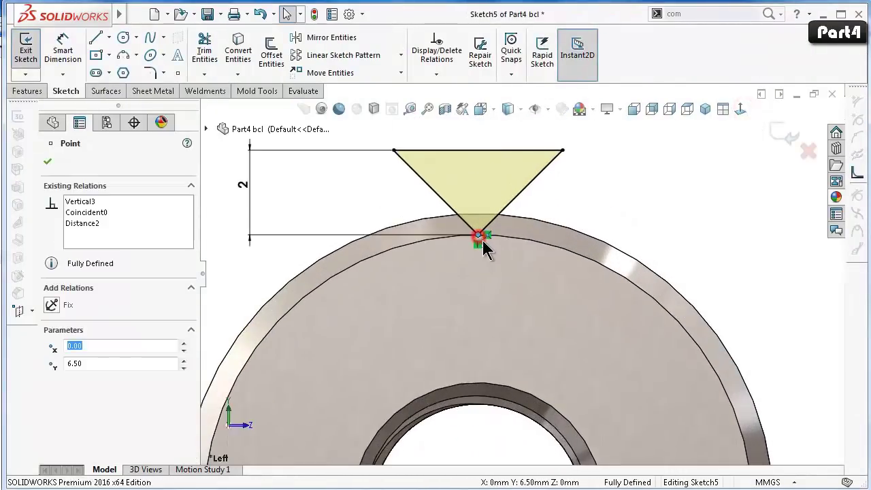
drag(493, 241, 463, 225)
scroll(478, 247, down, 3)
click(708, 191)
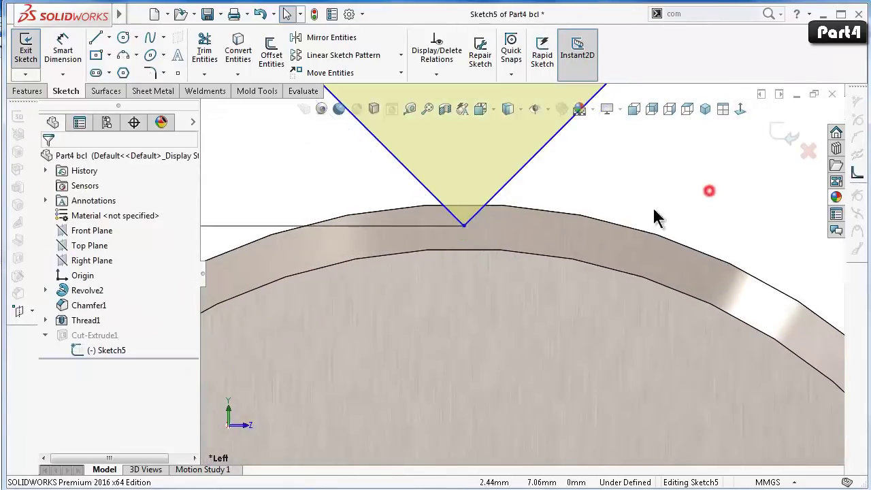
scroll(644, 211, up, 2)
Dimension the apex at 6.65 mm and exit the sketch to rebuild the cut.
right_drag(700, 225, 705, 145)
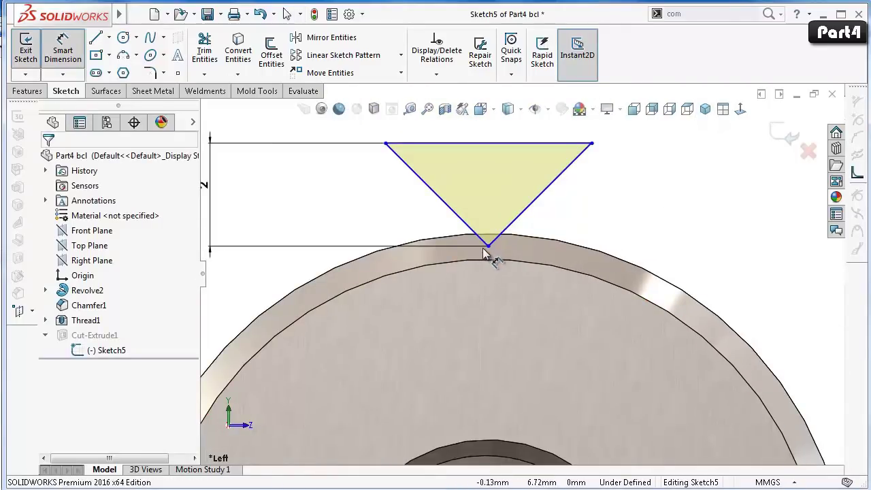
click(487, 247)
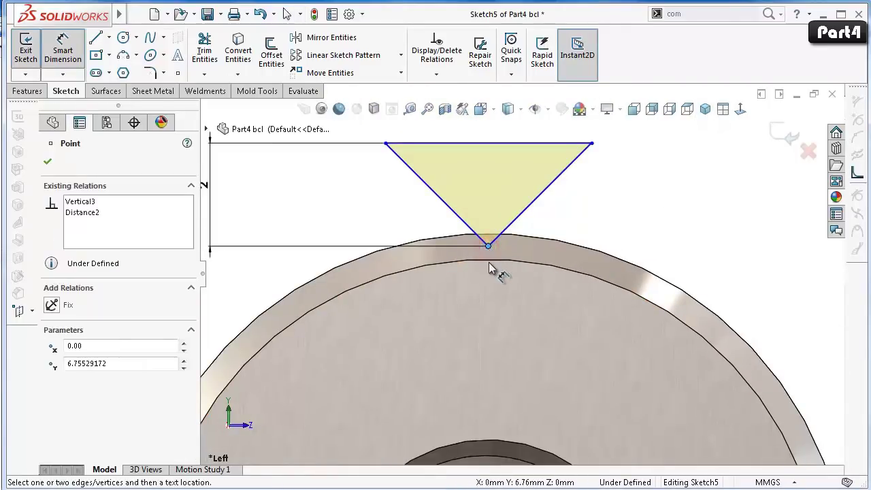
click(488, 260)
scroll(534, 272, up, 2)
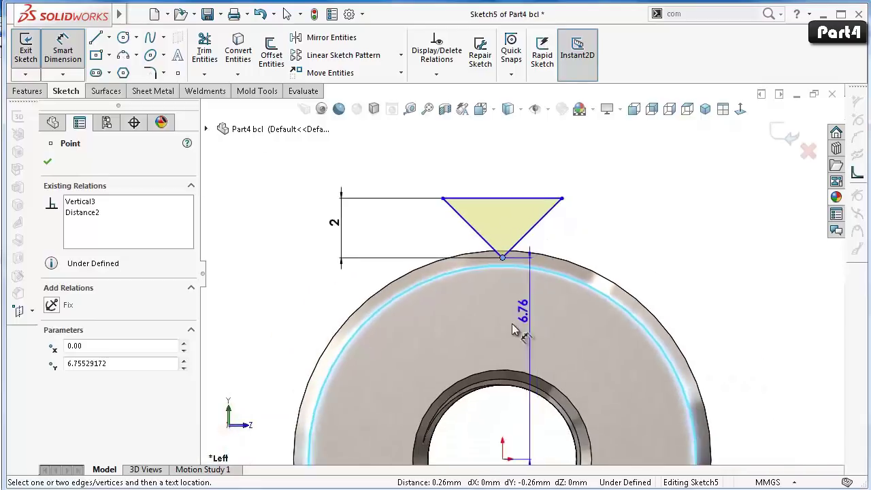
scroll(476, 323, up, 1)
click(324, 338)
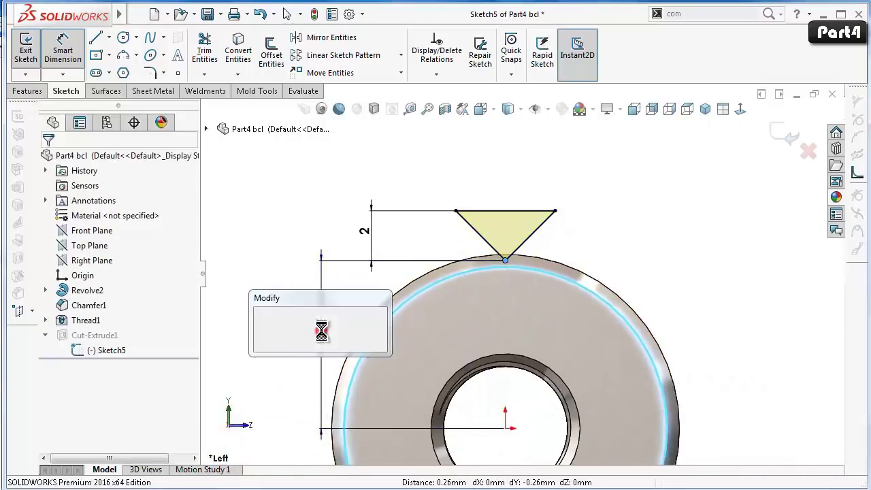
text(6.65)
key(Return)
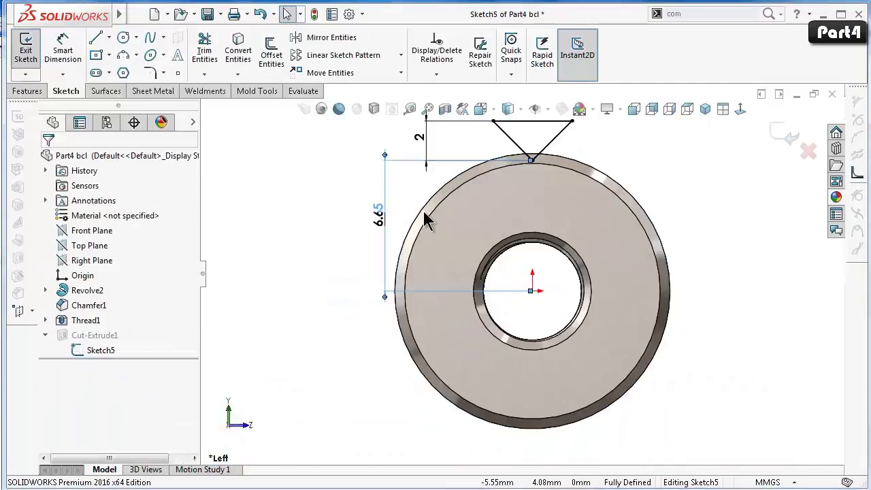
click(777, 139)
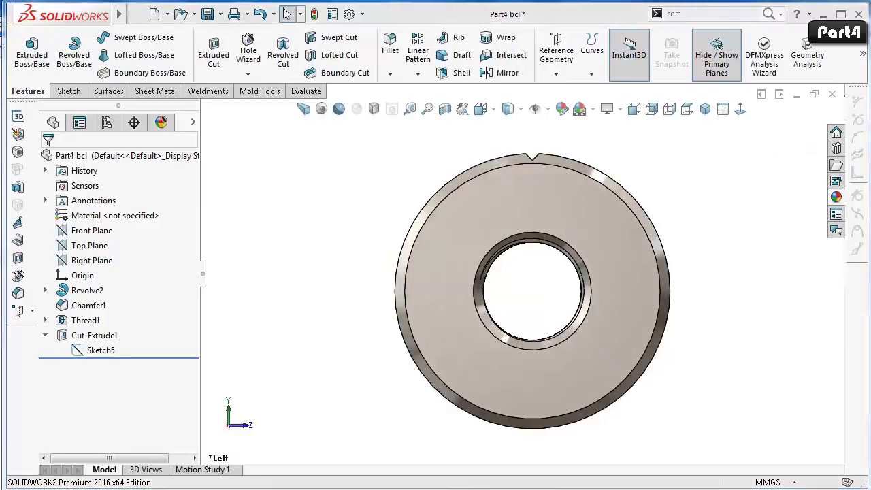
middle_drag(760, 378, 684, 350)
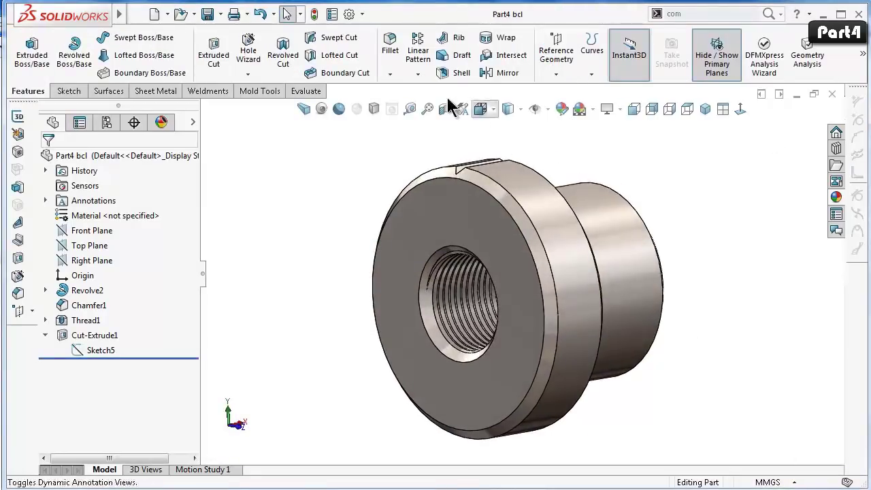
Start a circular pattern about the outer cylindrical face, patterning Cut-Extrude1 instead of Revolve2.
click(417, 74)
click(439, 113)
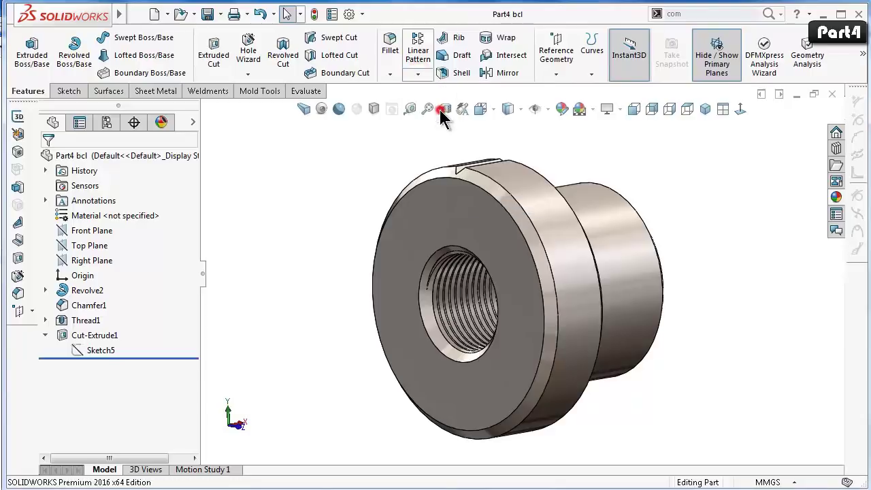
click(625, 268)
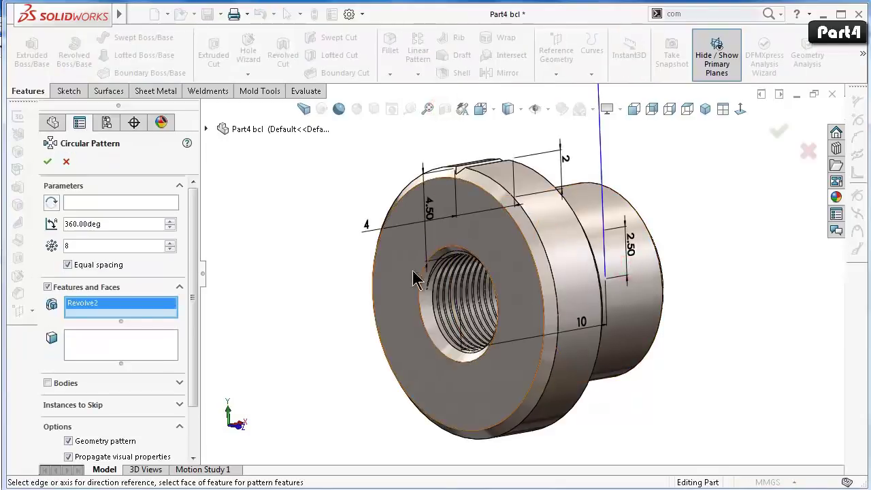
click(103, 202)
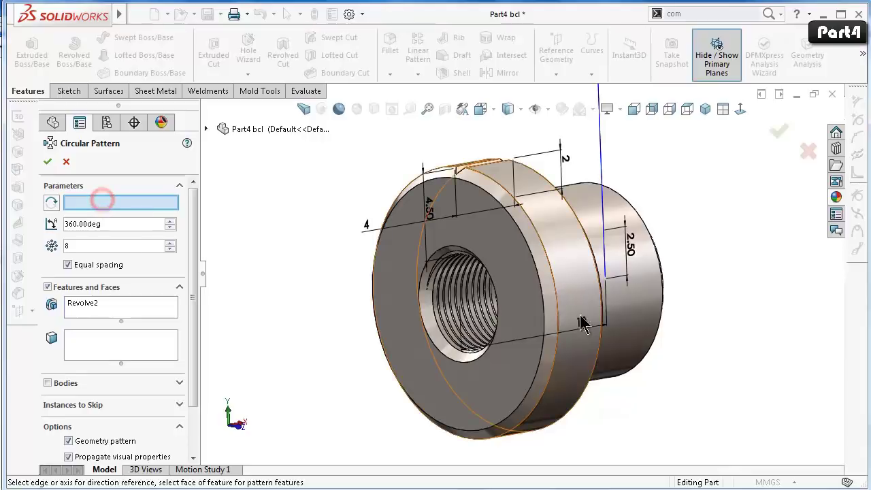
click(637, 321)
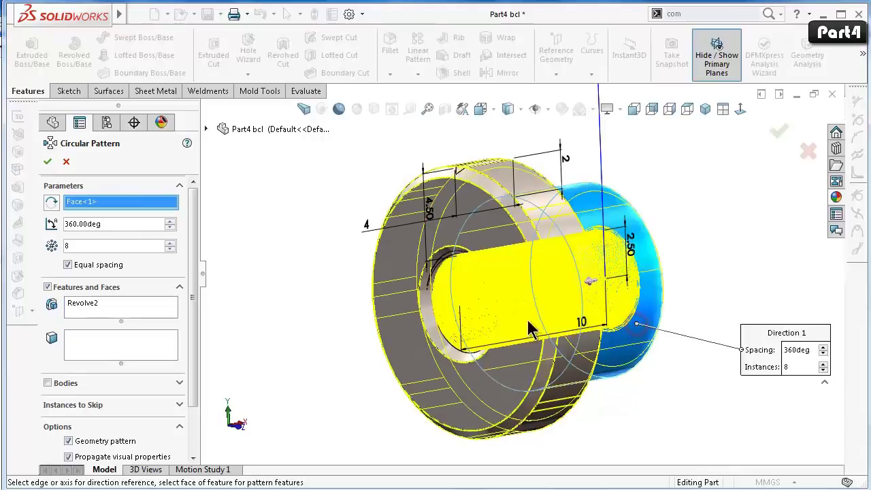
click(111, 306)
right_click(111, 304)
click(171, 317)
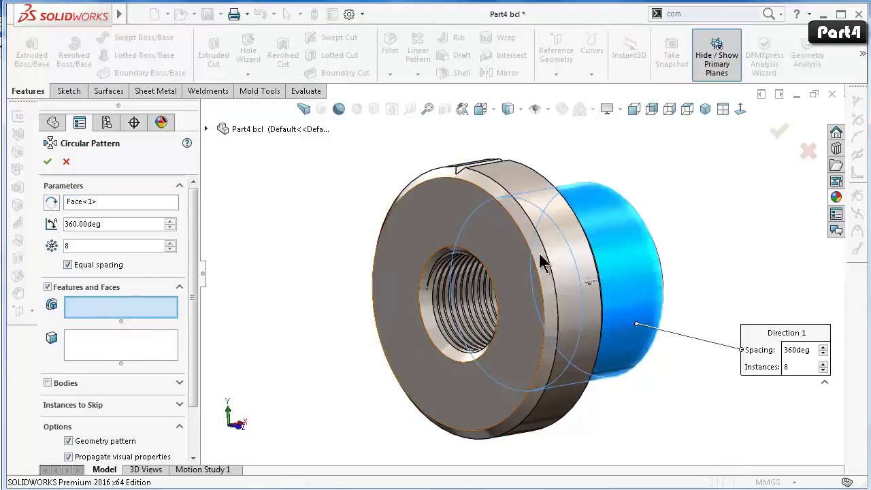
middle_drag(501, 200, 489, 219)
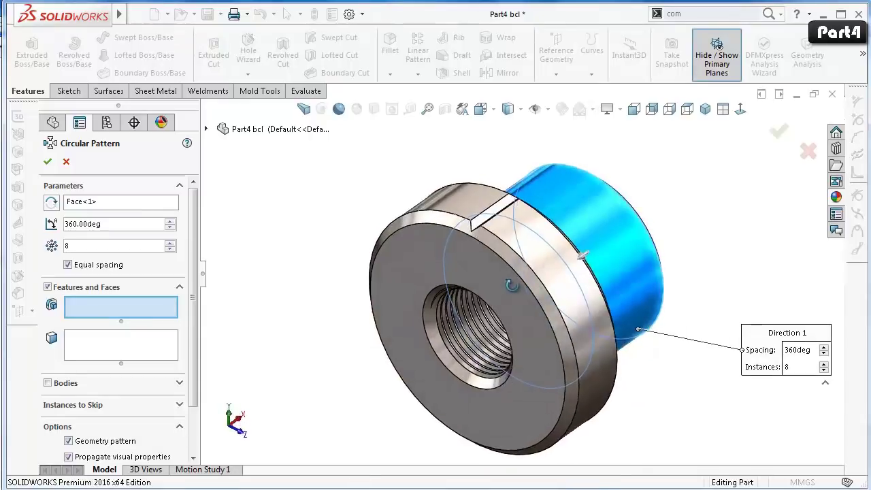
click(498, 212)
text(75)
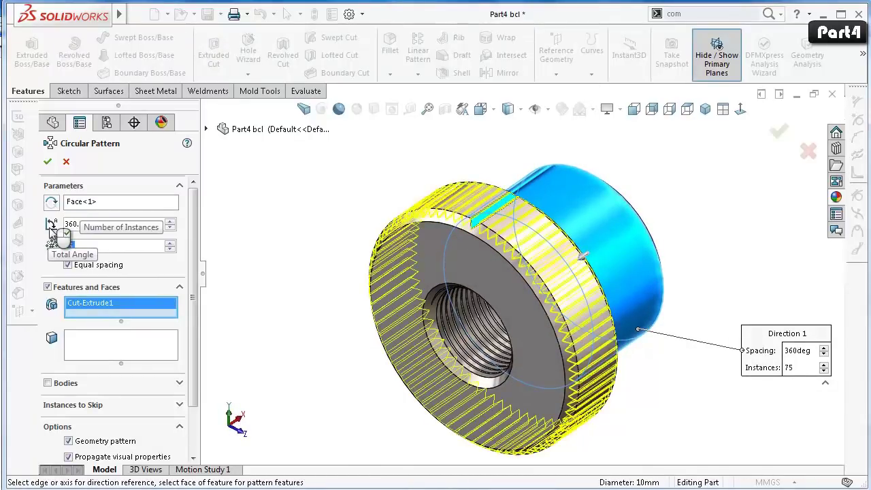
Set 62 instances, accept the pattern, review it, and save the part.
double_click(91, 247)
text(2)
key(Return)
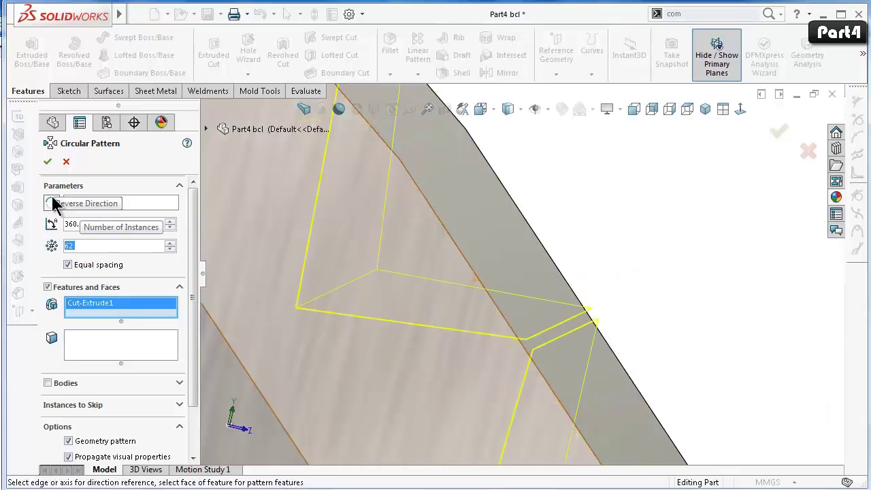
click(779, 133)
scroll(572, 323, up, 3)
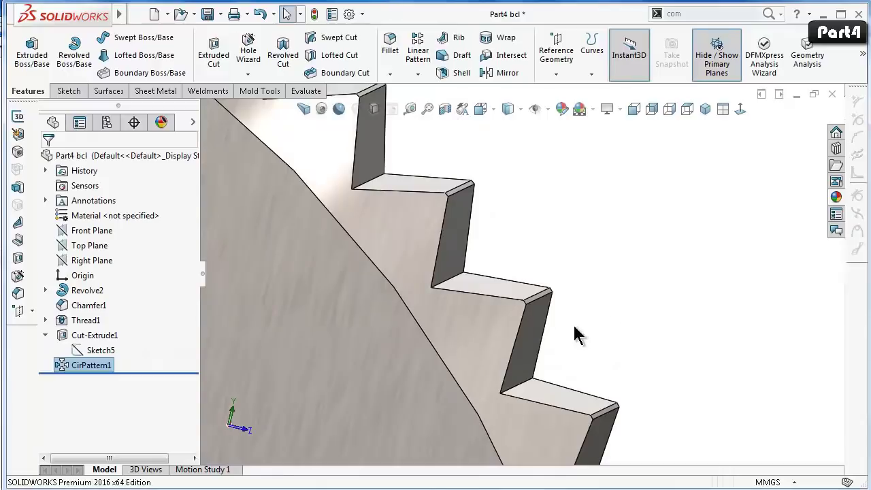
scroll(565, 338, up, 5)
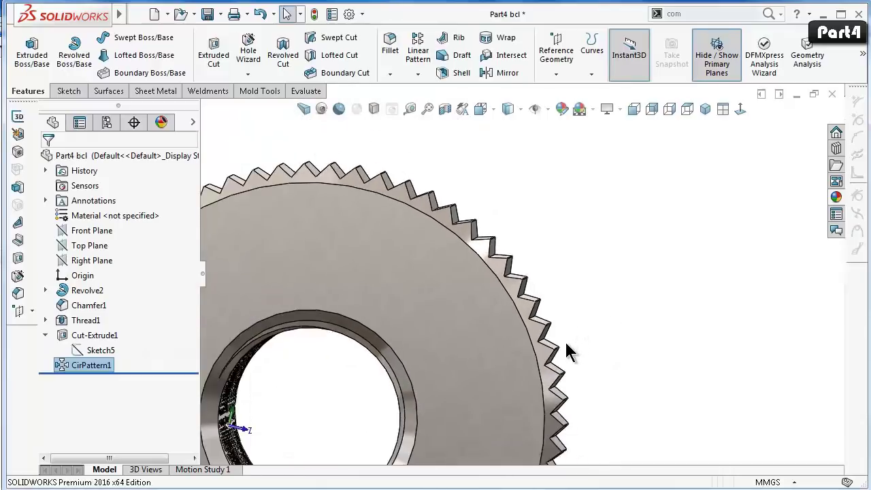
scroll(568, 350, up, 5)
key(ctrl+3)
key(ctrl+7)
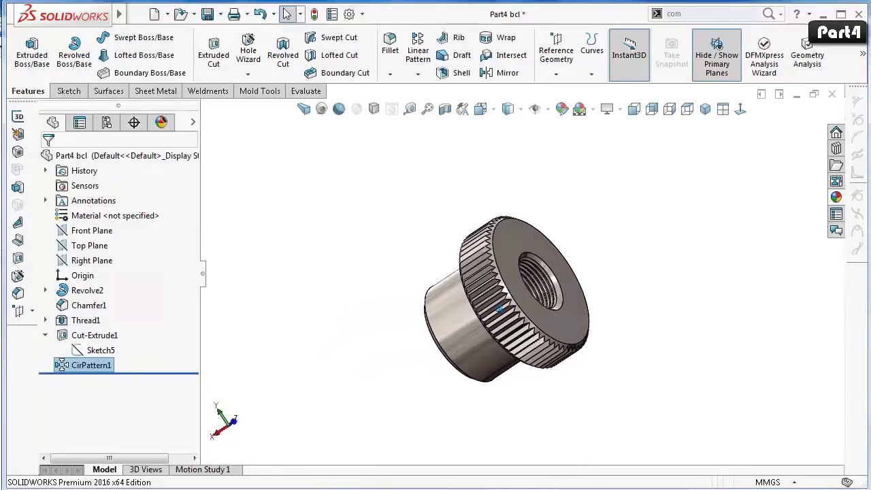
key(ctrl+s)
Zoom in on the knurled part and snap it to the isometric view.
scroll(624, 313, down, 3)
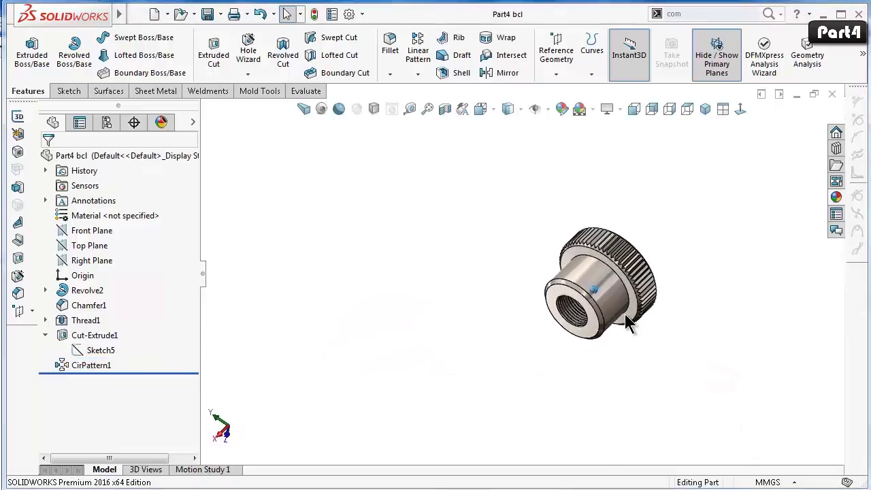
scroll(724, 333, down, 3)
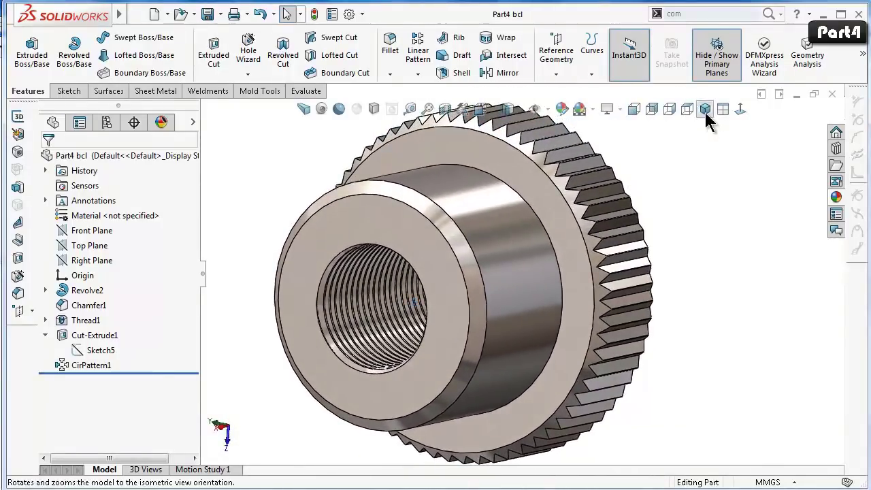
click(706, 114)
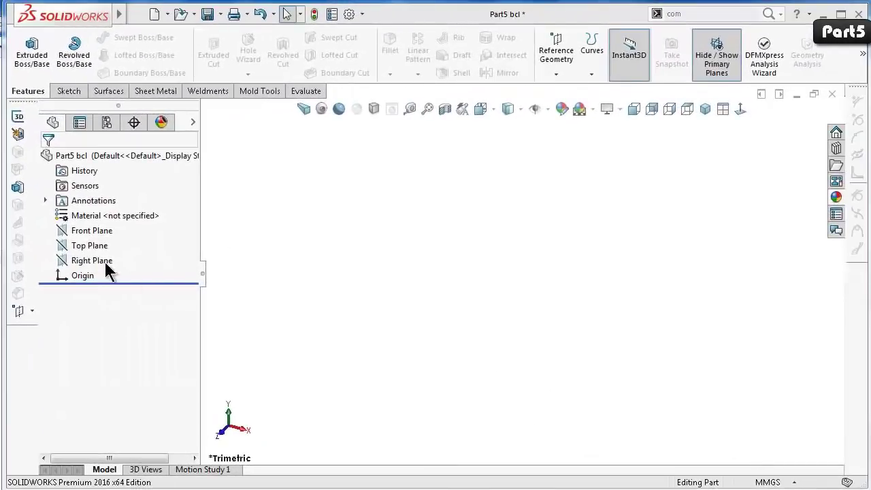
Sketch a circle centred on the origin of the Front Plane.
click(80, 231)
click(98, 214)
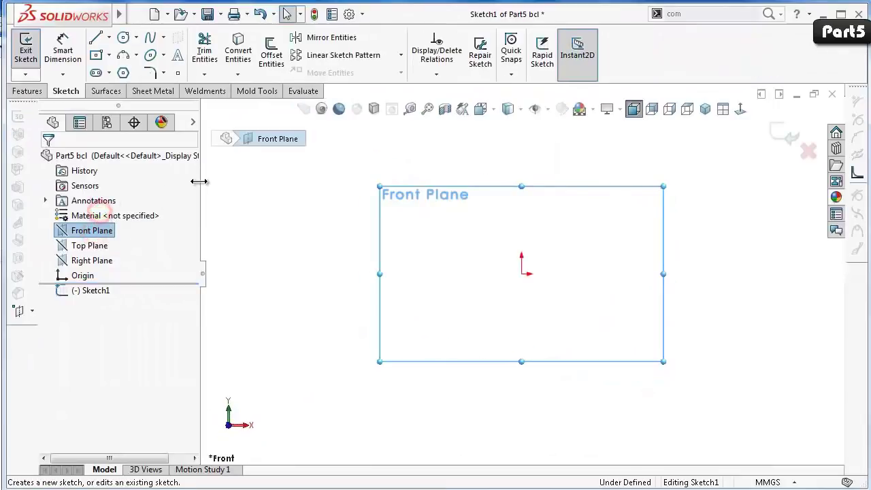
click(123, 38)
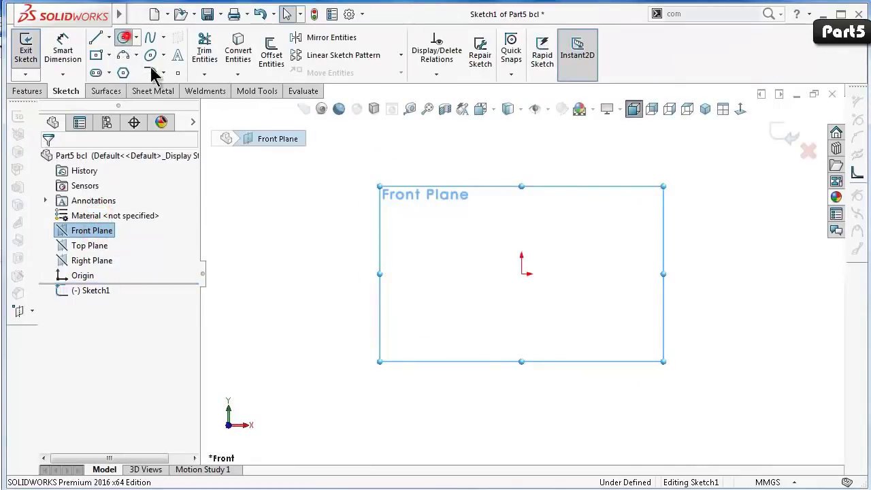
click(521, 273)
click(462, 210)
Dimension the circle's diameter at 4 mm.
right_drag(302, 343, 299, 230)
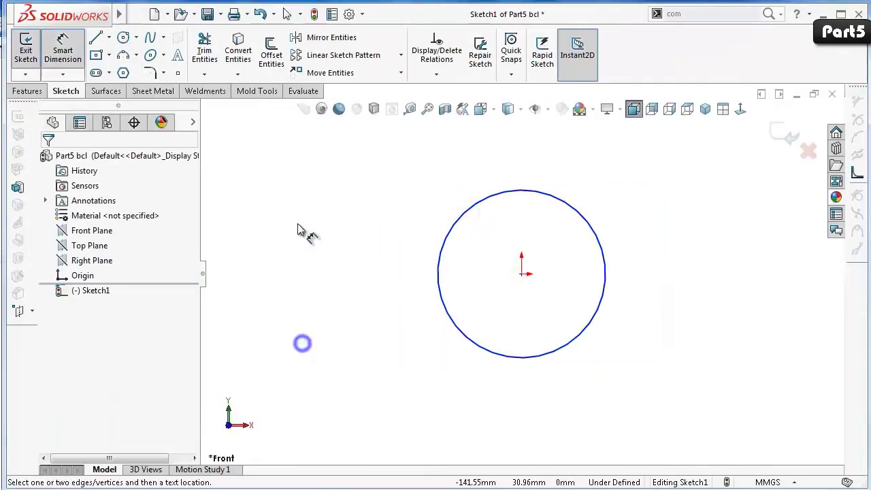
click(442, 235)
click(416, 236)
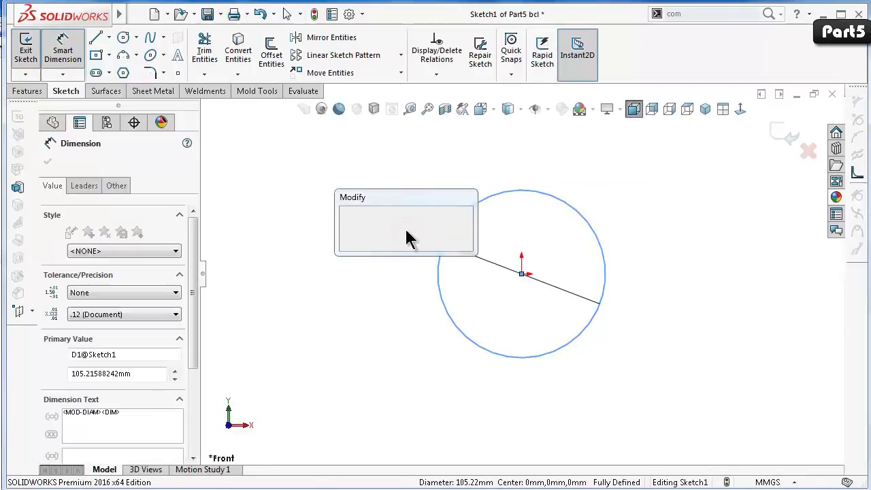
text(4)
key(Return)
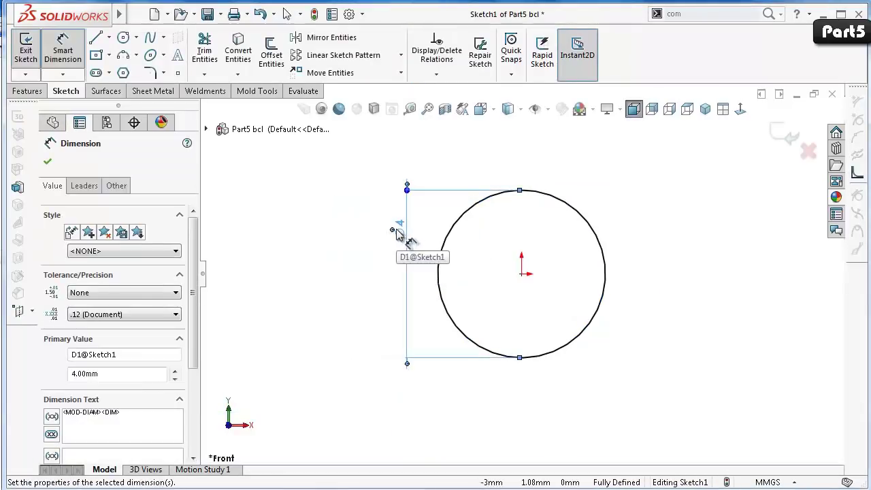
click(395, 229)
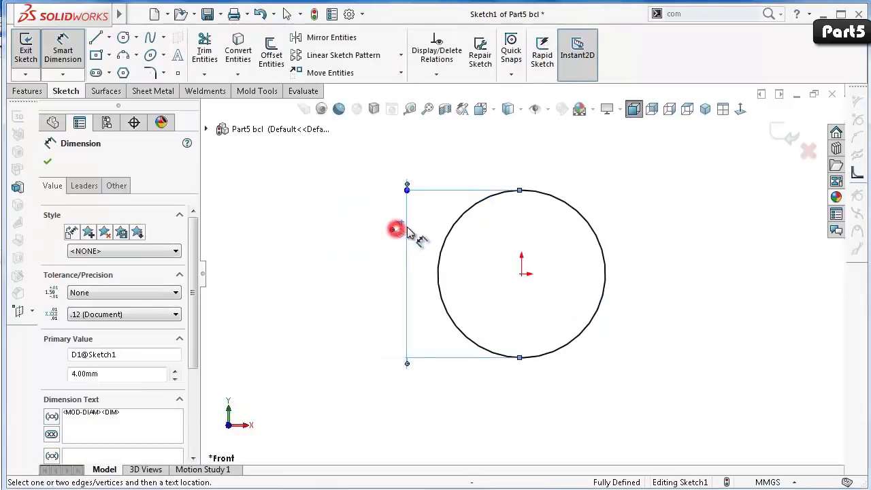
click(435, 196)
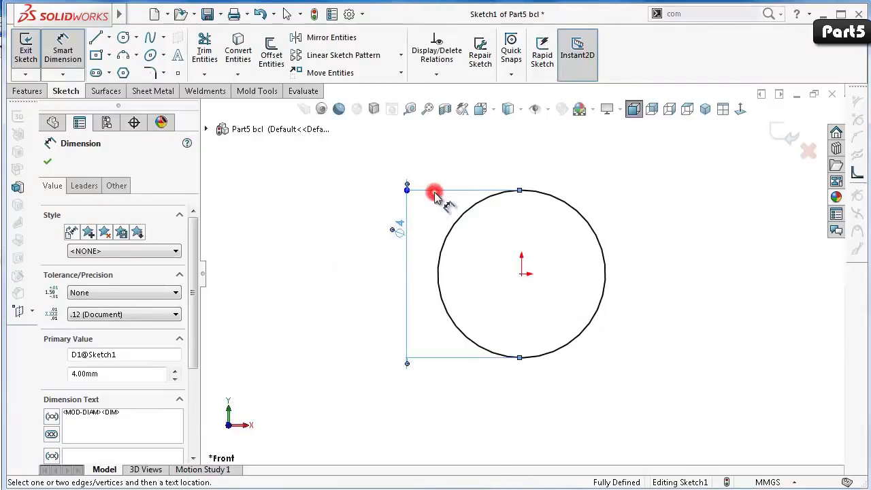
click(376, 170)
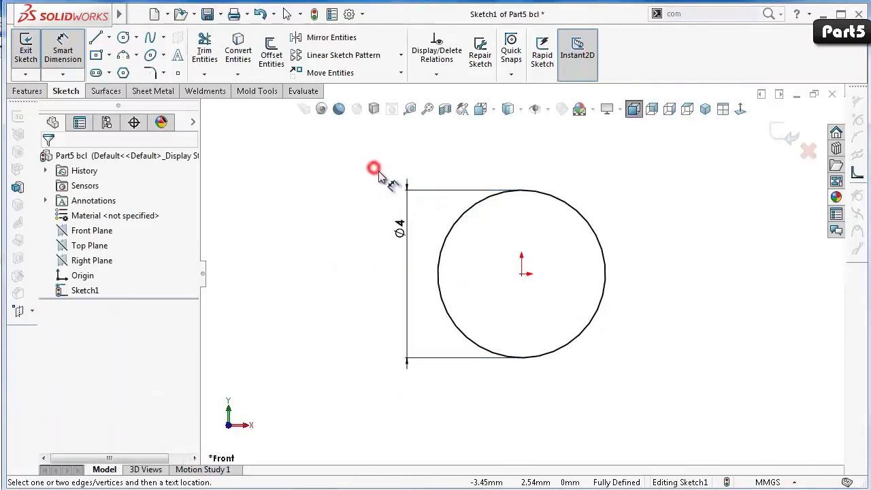
key(Escape)
Change the diameter to 8 mm and move the Ø8 dimension left of the circle.
click(439, 360)
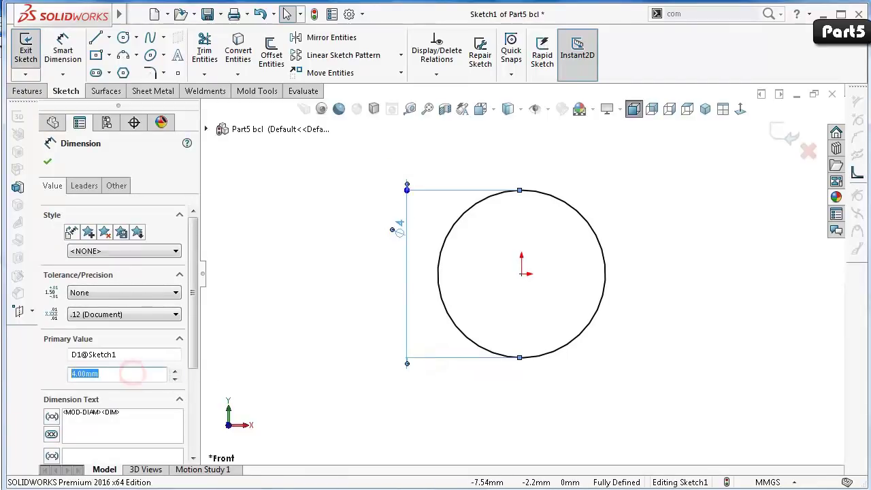
text(8)
key(Return)
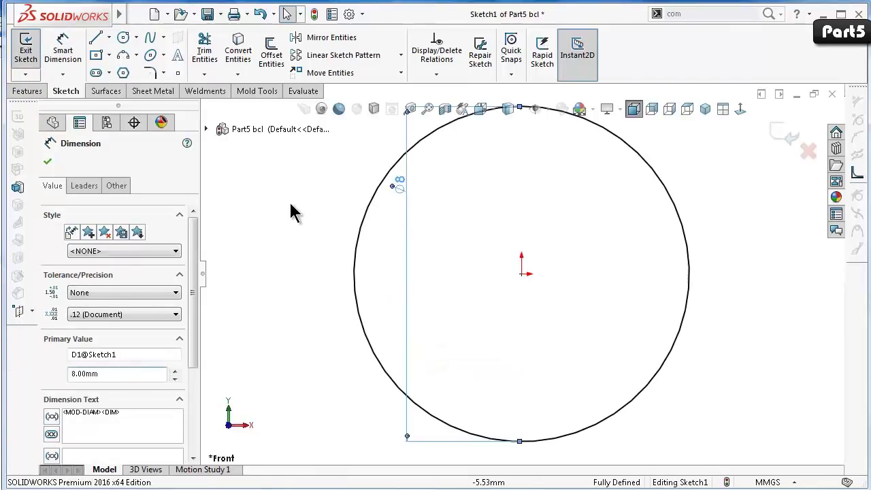
click(290, 203)
drag(408, 192, 302, 292)
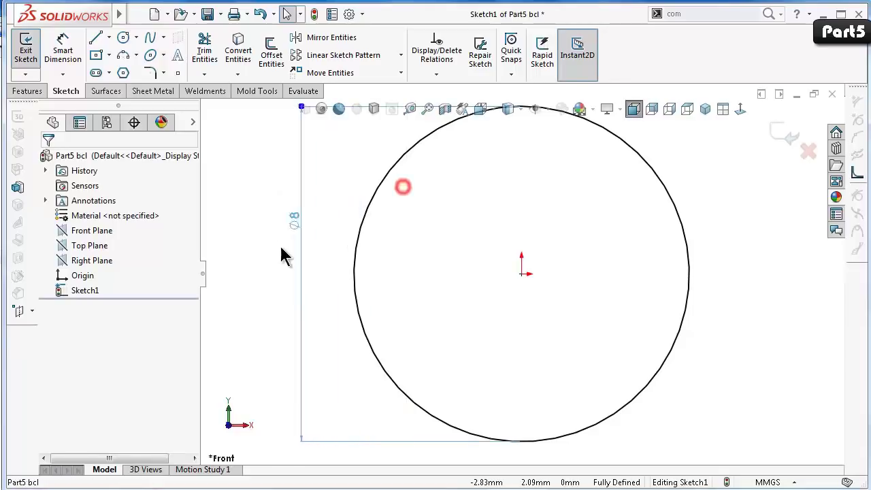
click(308, 281)
scroll(435, 213, up, 3)
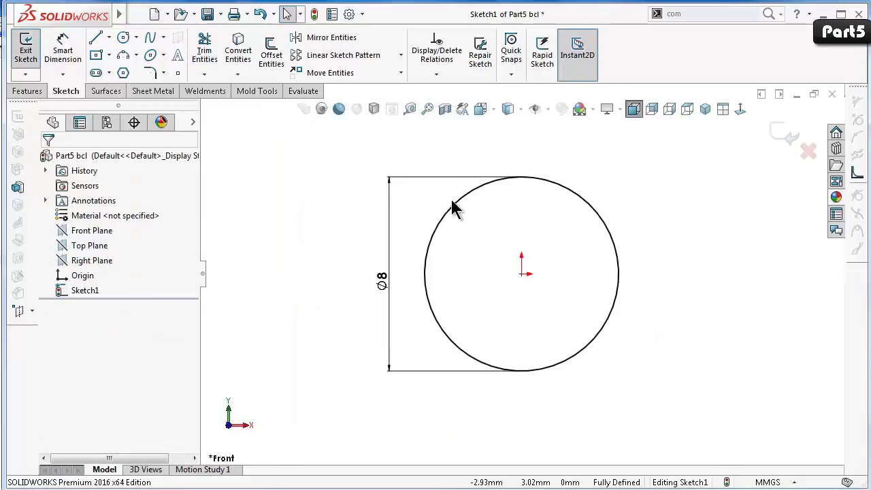
scroll(455, 202, down, 1)
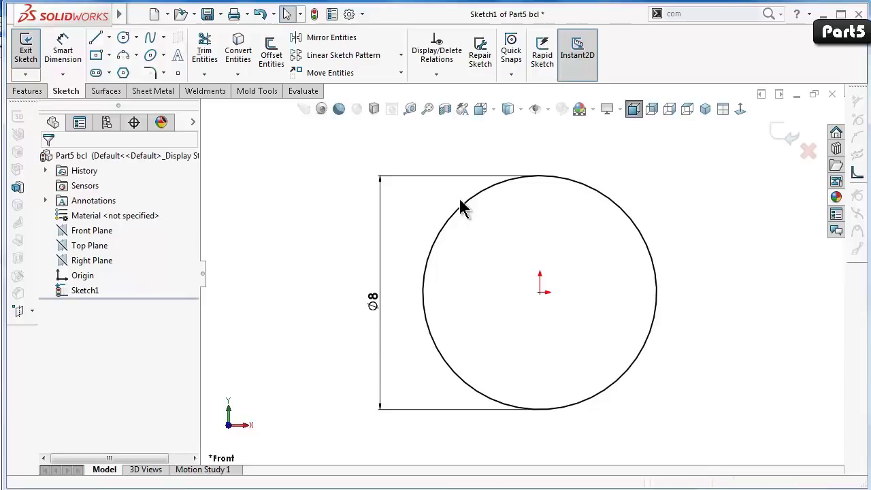
key(Left)
key(Left)
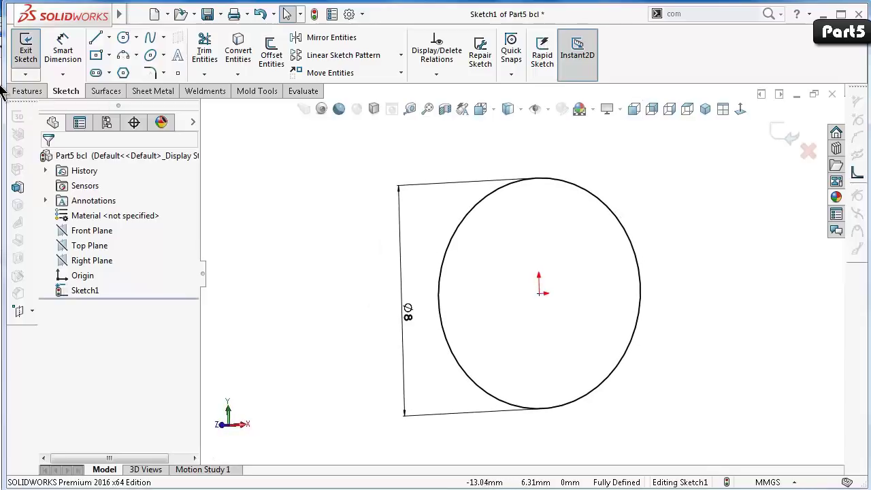
Extrude the Ø8 circle 14 mm blind into a solid cylinder.
click(27, 91)
click(32, 49)
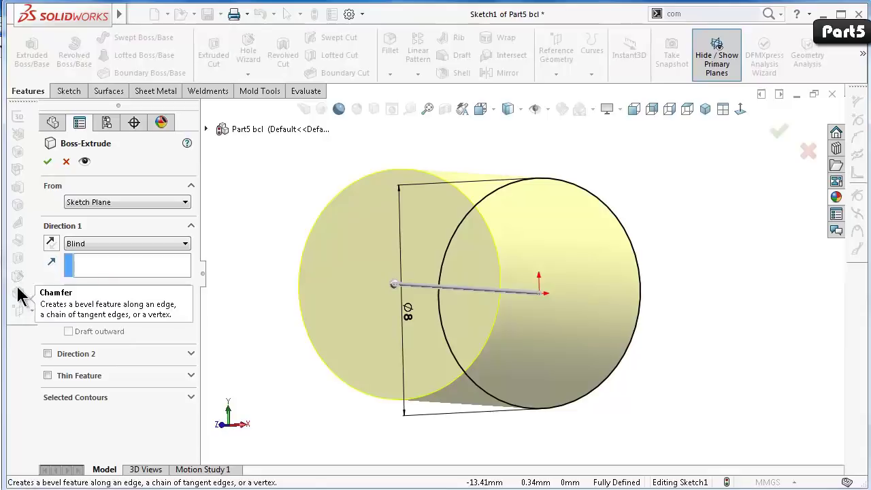
text(14)
key(Return)
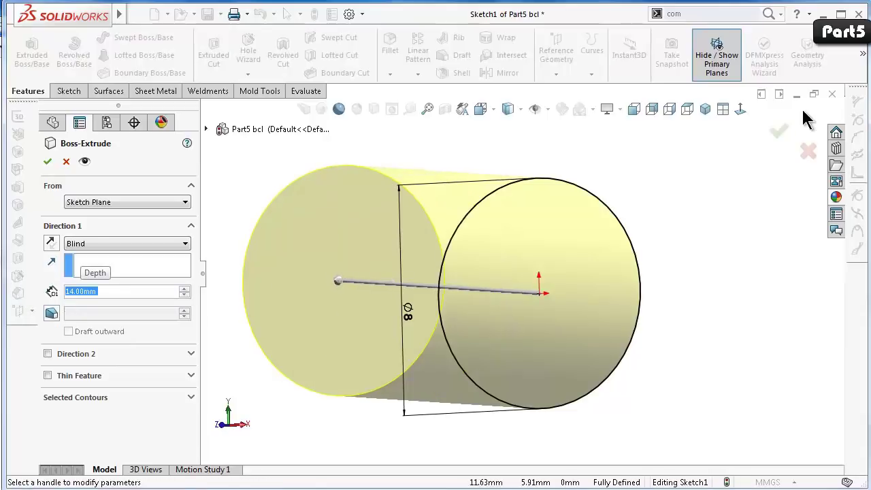
click(779, 132)
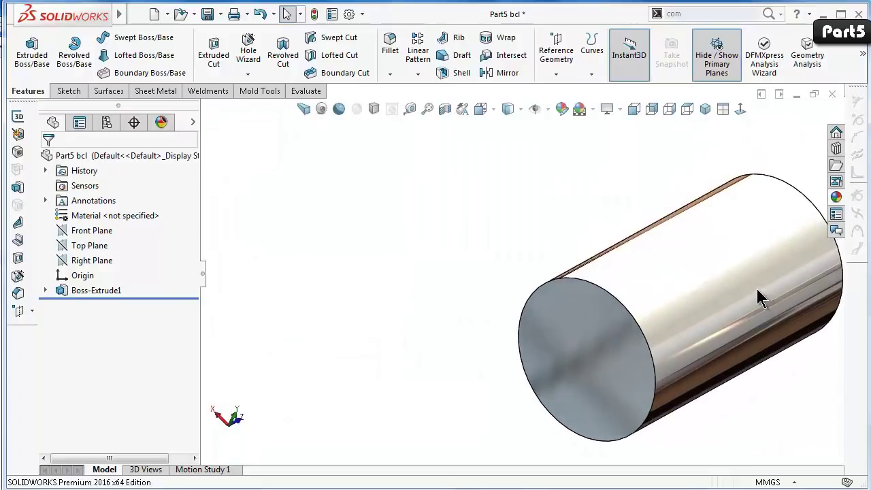
key(f)
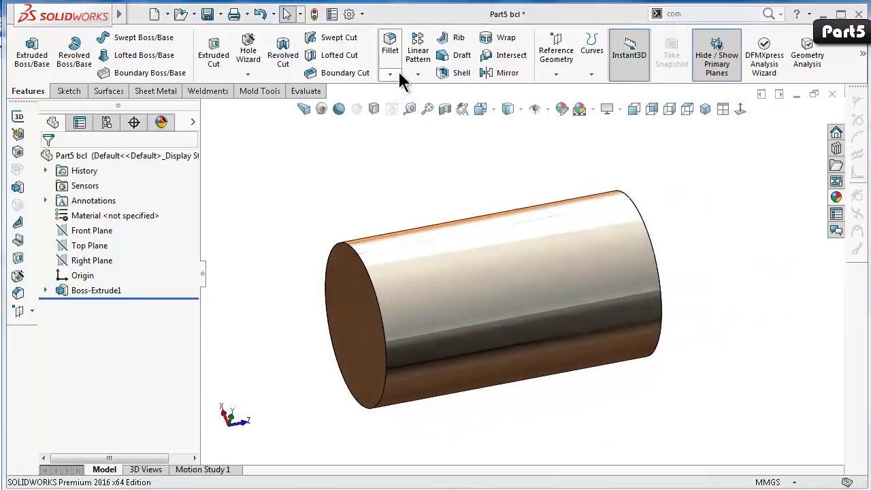
Fillet both end faces of the cylinder with a 0.25 mm radius.
click(390, 45)
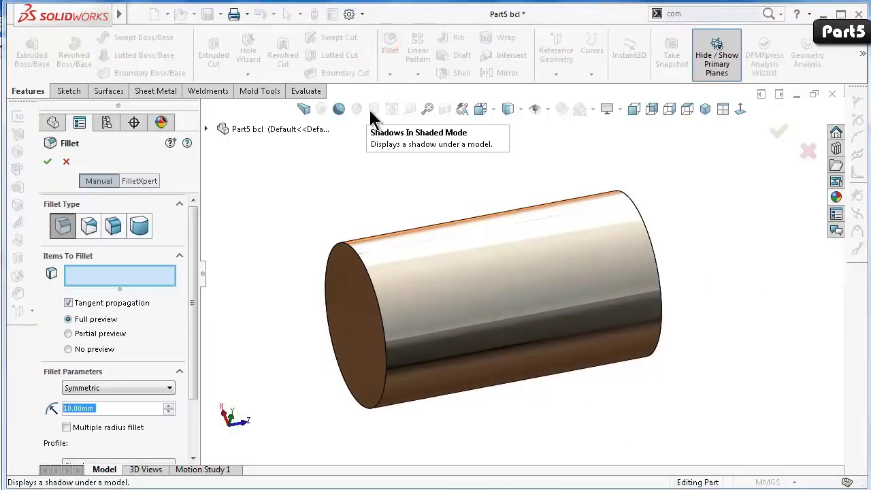
text(0.25)
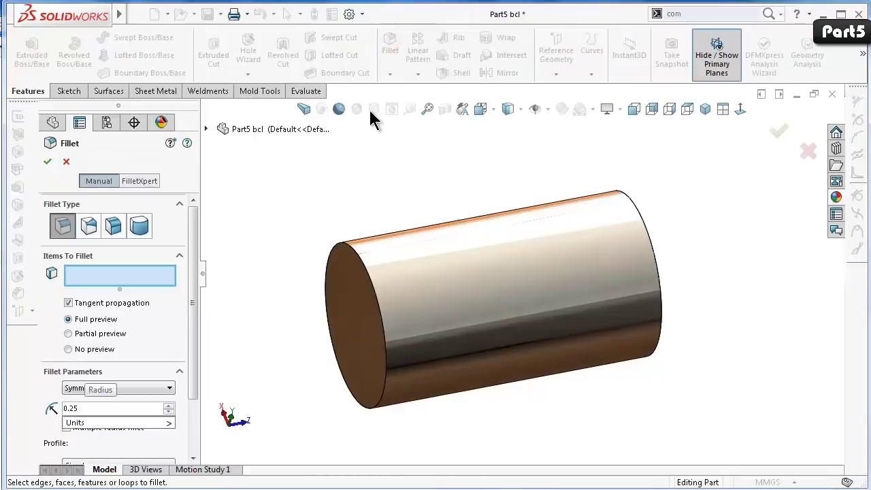
key(Return)
click(355, 316)
middle_drag(379, 307, 597, 307)
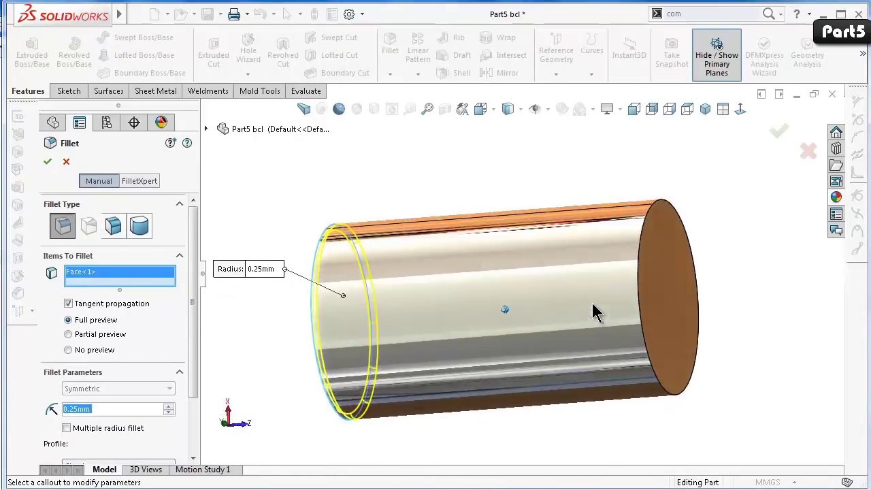
click(646, 309)
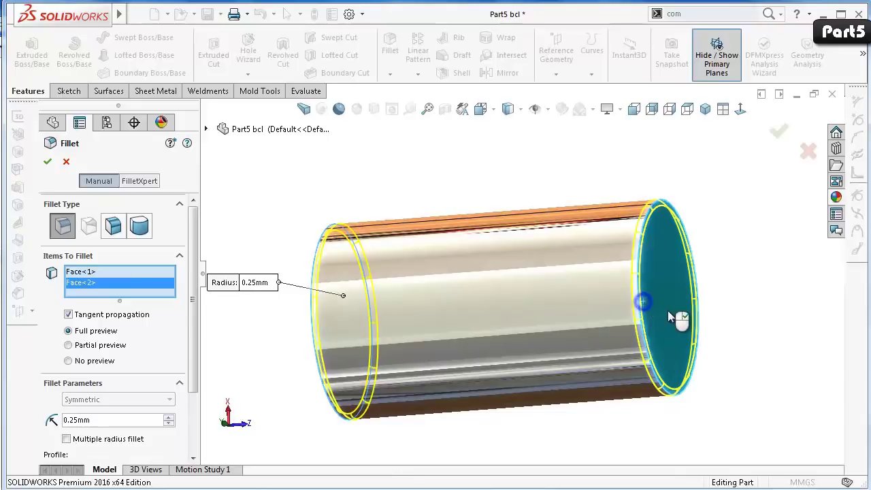
key(Return)
middle_drag(666, 301, 688, 356)
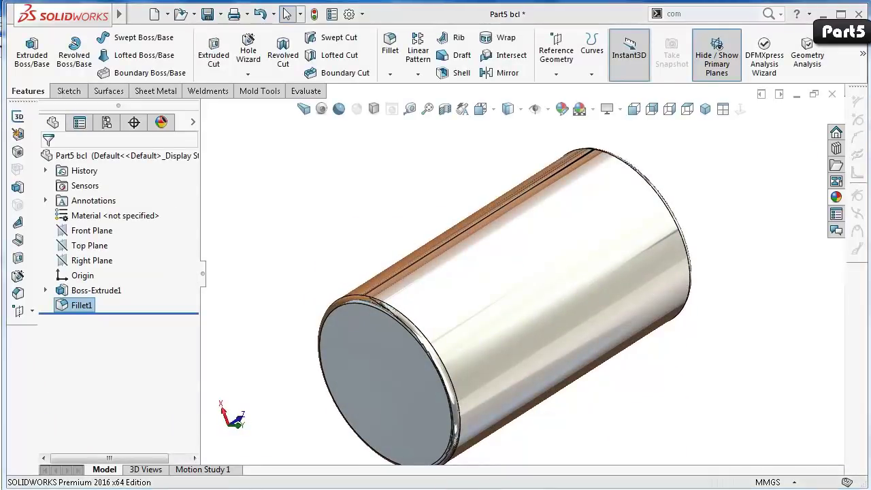
Sketch the groove profile lines on the Right Plane against the cylinder's edges.
click(92, 261)
click(95, 236)
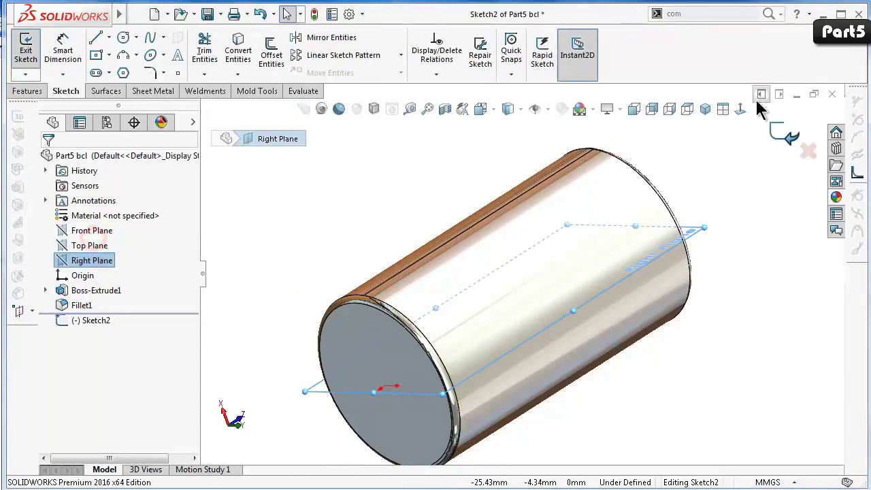
click(733, 111)
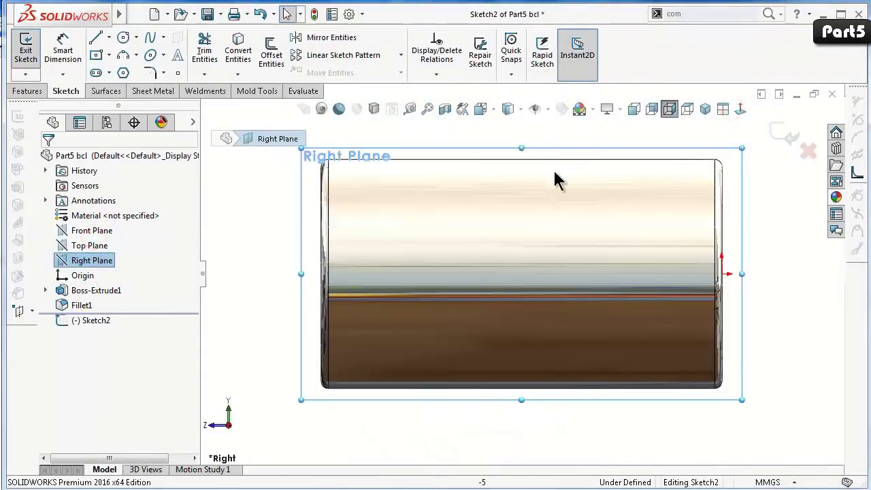
click(97, 37)
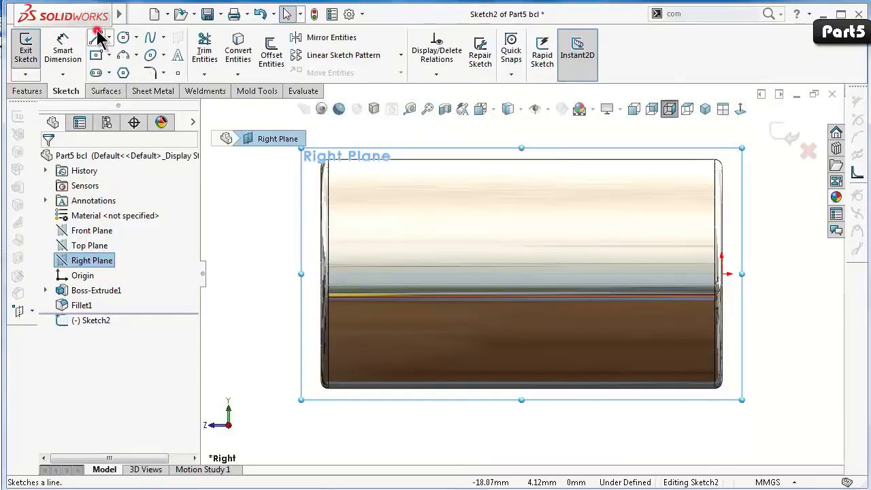
click(521, 159)
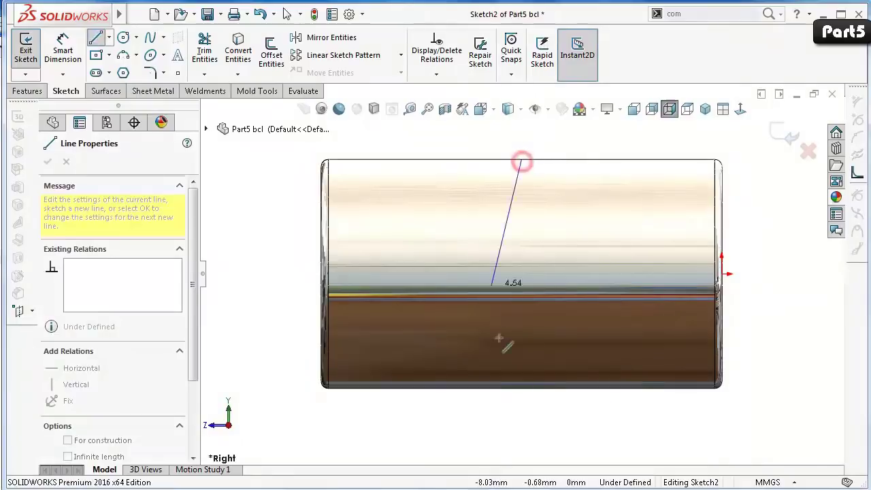
click(521, 388)
click(605, 388)
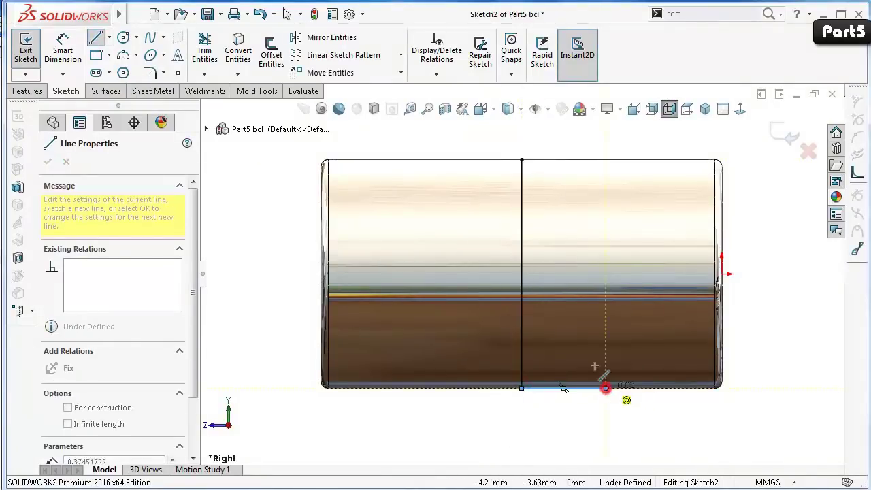
click(575, 356)
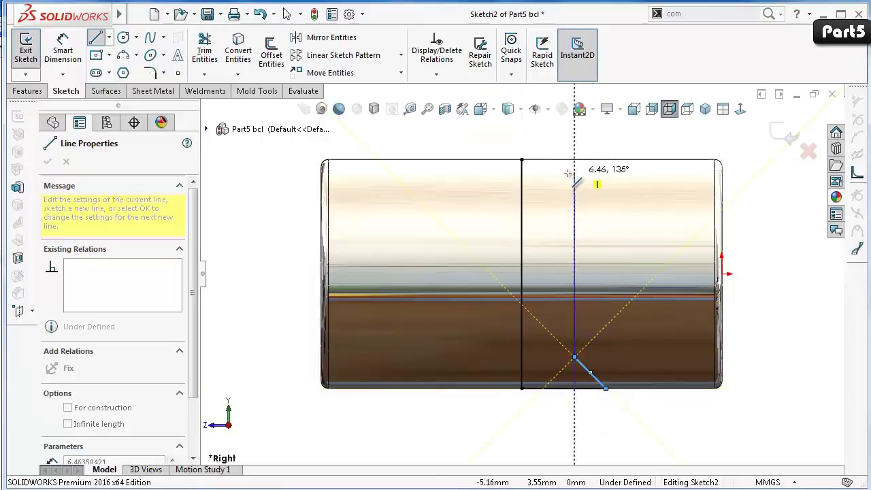
click(574, 193)
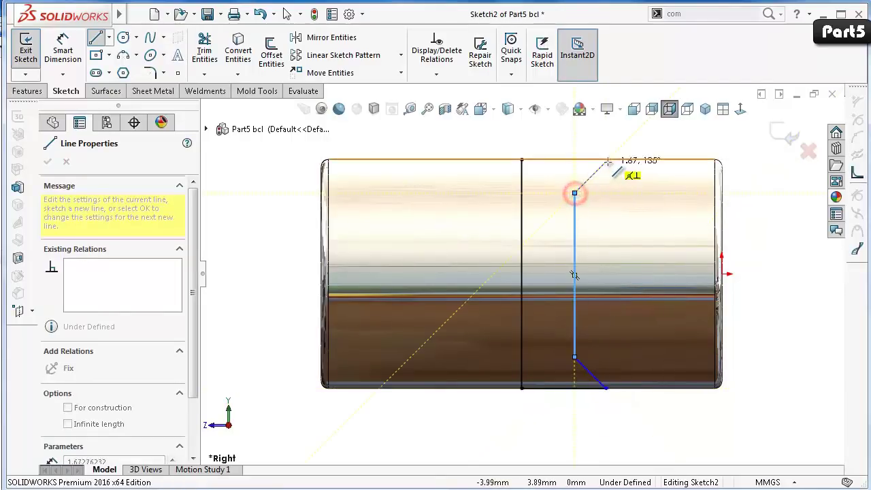
click(608, 161)
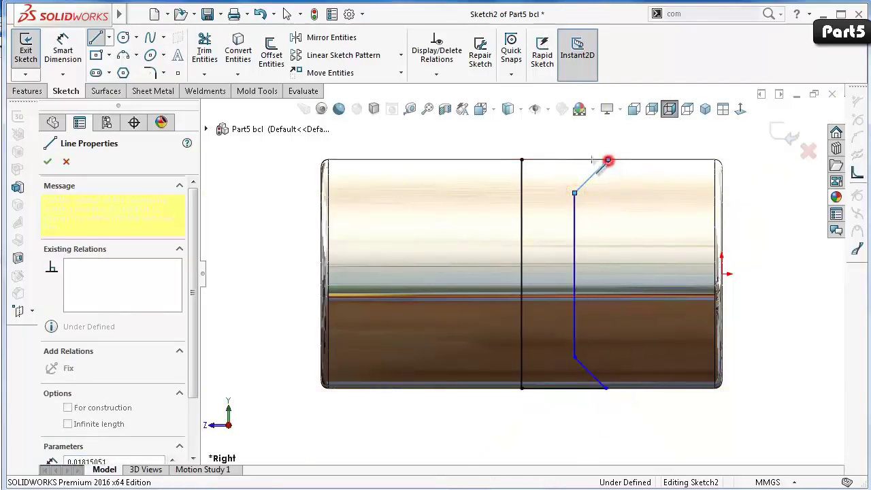
click(521, 158)
Switch the display to wireframe and fit the model in view.
click(513, 105)
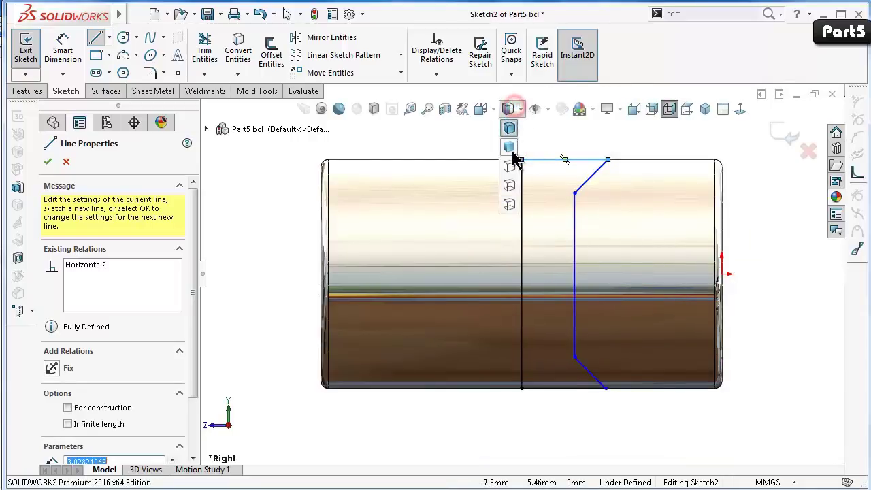
click(509, 166)
click(458, 135)
key(f)
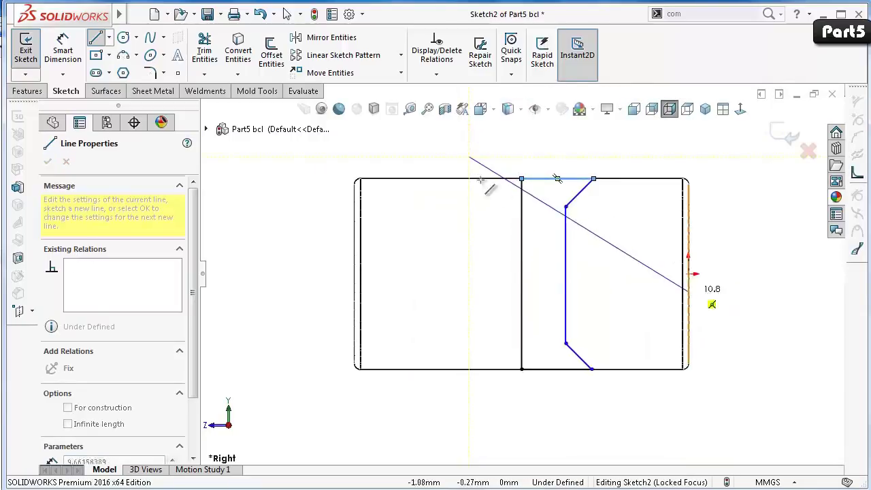
key(Escape)
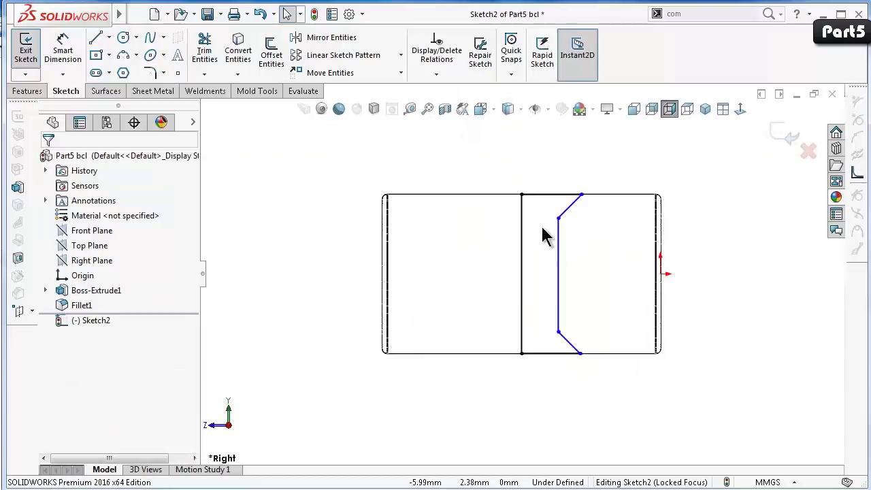
Dimension the groove width as 3.65 mm and its offset from the centre line as 2.50 mm.
right_drag(738, 348, 734, 338)
scroll(555, 200, down, 1)
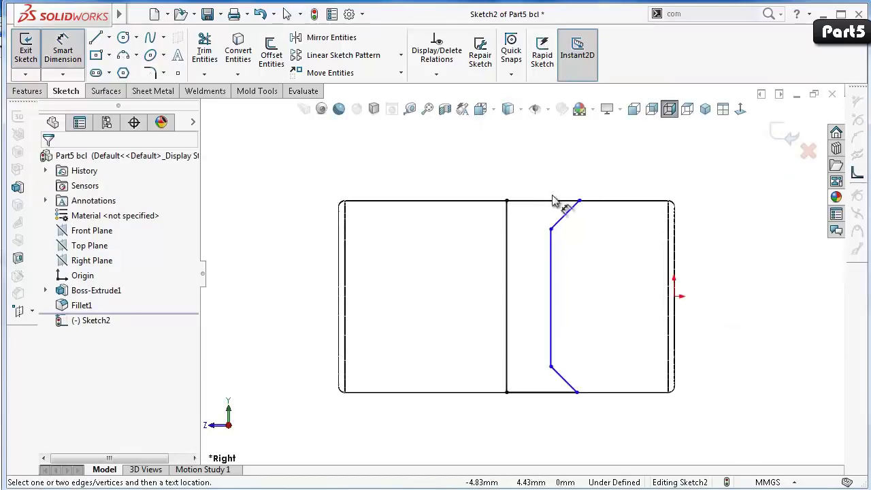
click(536, 201)
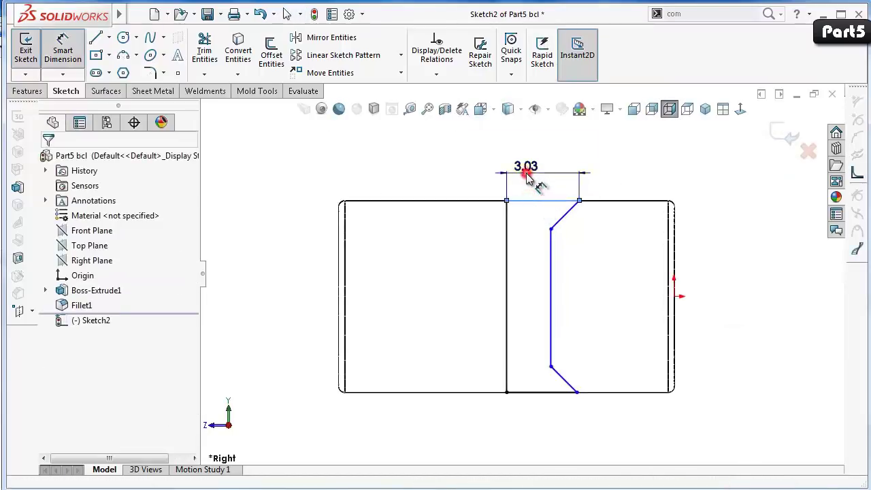
click(537, 185)
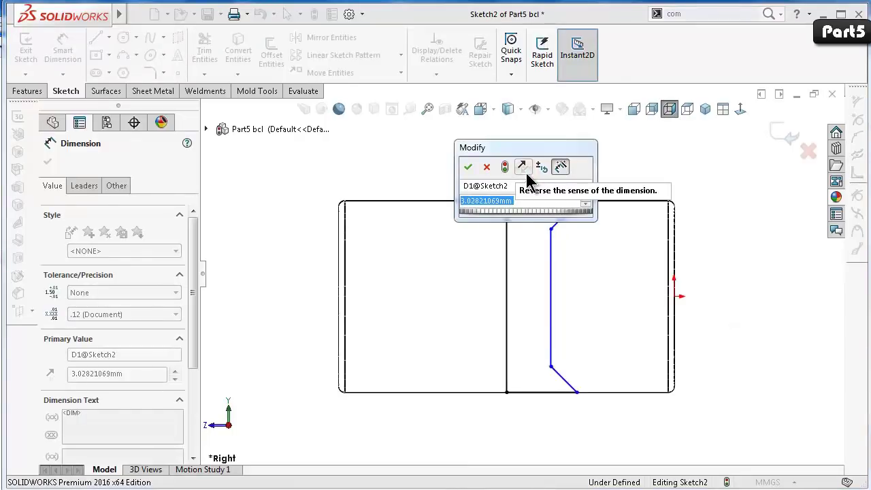
text(3.)
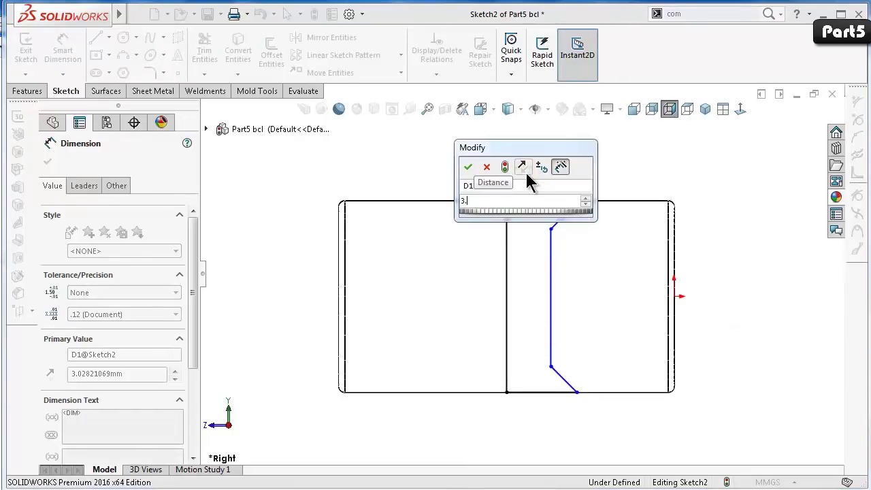
text(65)
key(Return)
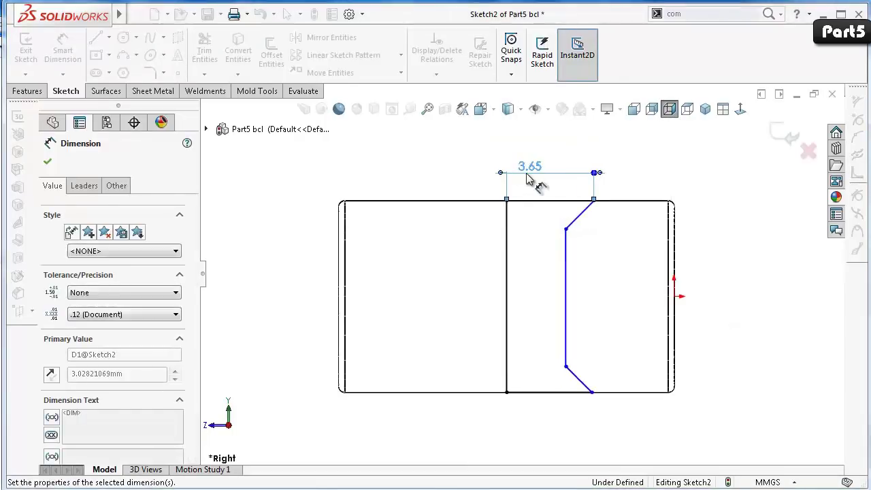
click(566, 246)
click(507, 238)
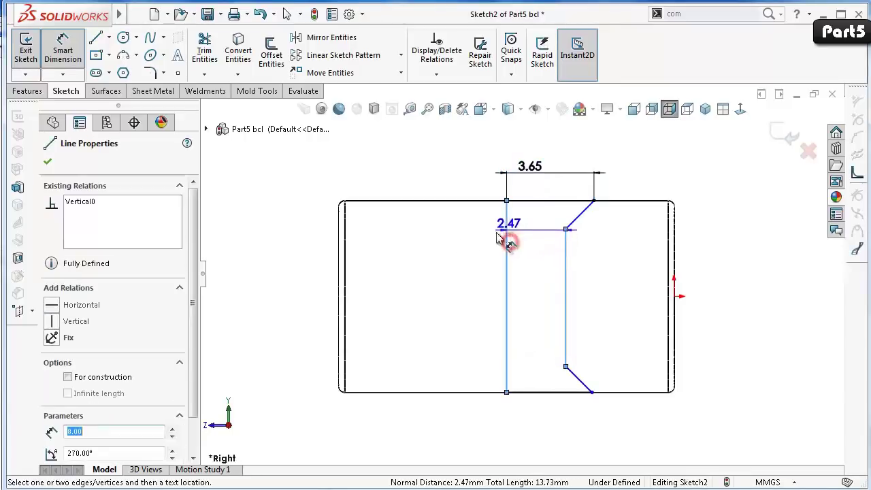
click(445, 250)
text(2.)
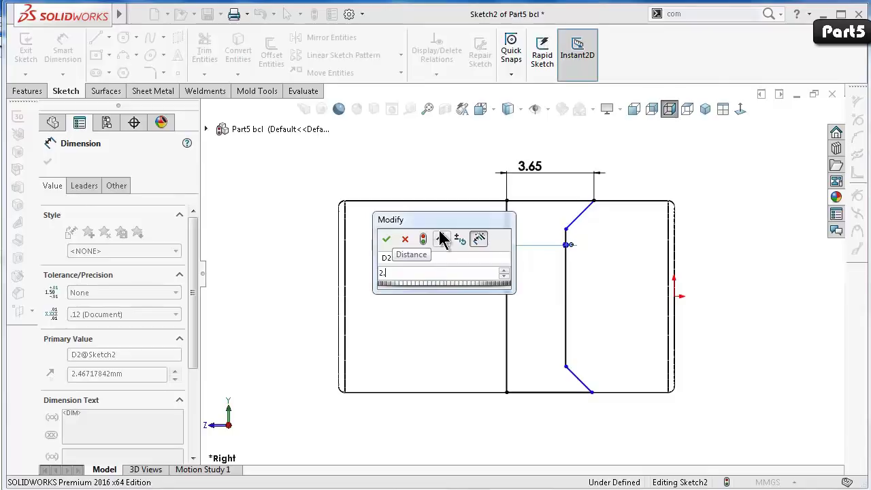
text(5)
key(Return)
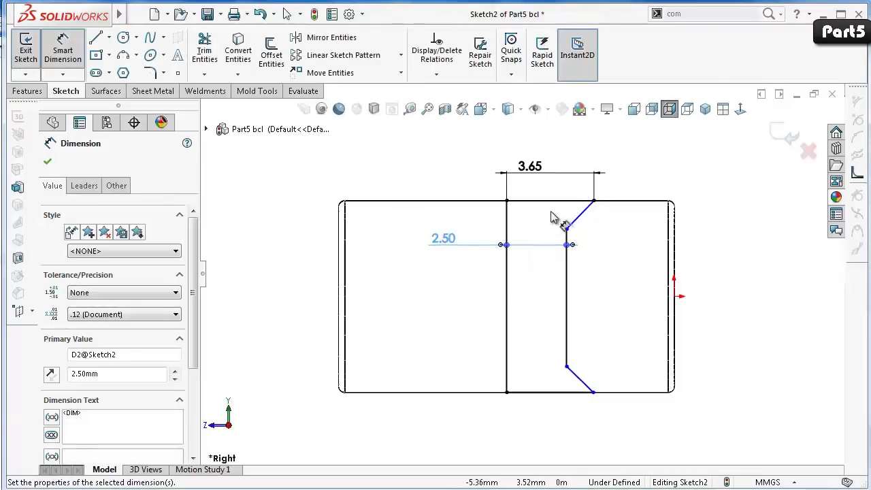
Set the upper slanted line at 45° to the top edge, cancelling a conflicting lower angle.
scroll(551, 216, down, 1)
click(590, 214)
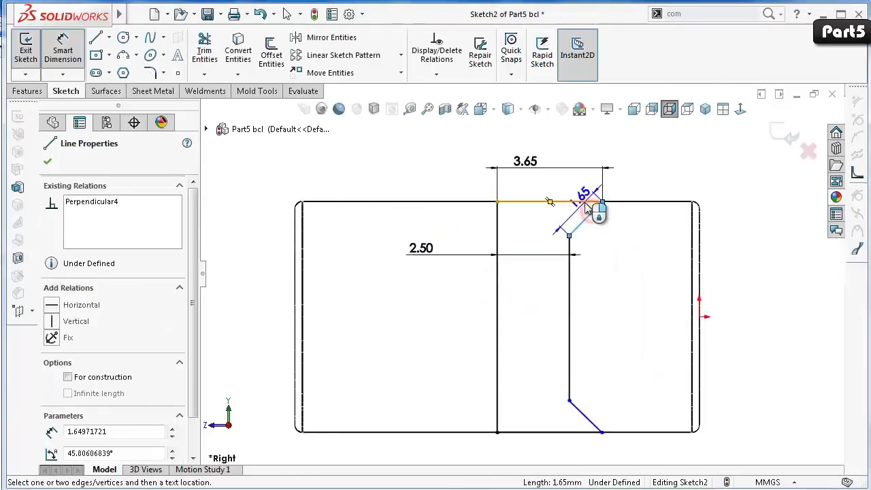
click(579, 201)
click(565, 213)
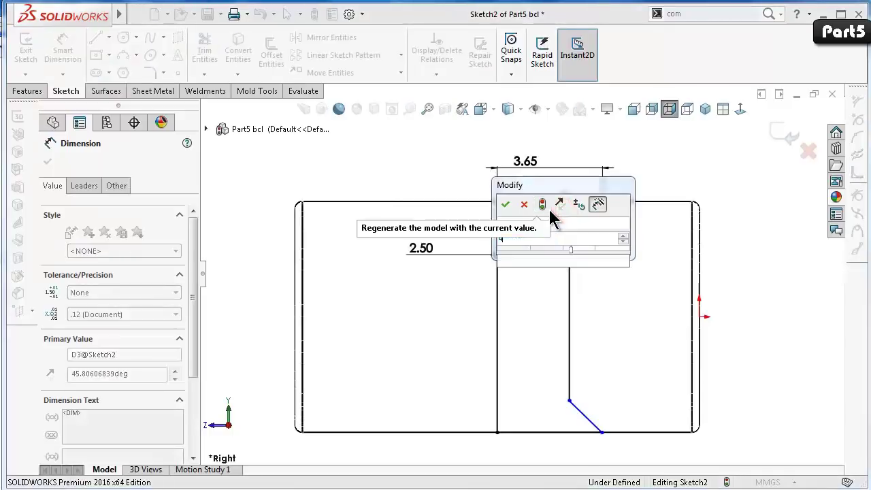
text(45)
key(Return)
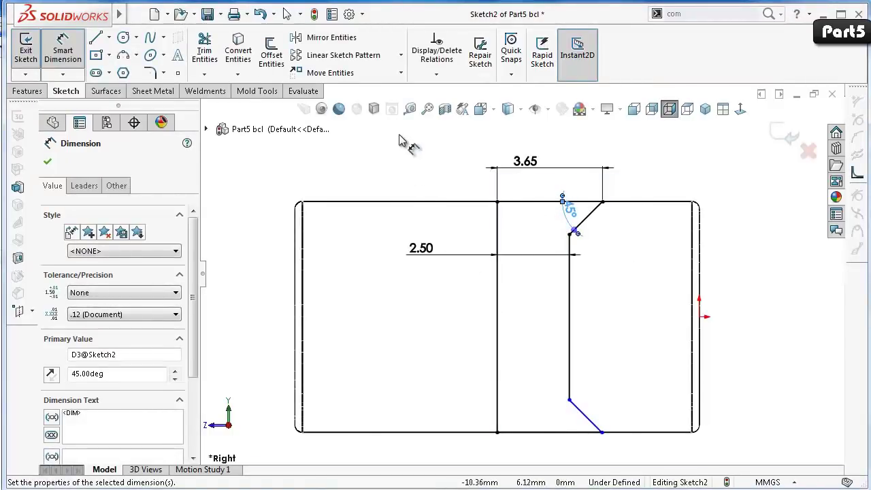
scroll(510, 384, down, 1)
scroll(583, 384, down, 1)
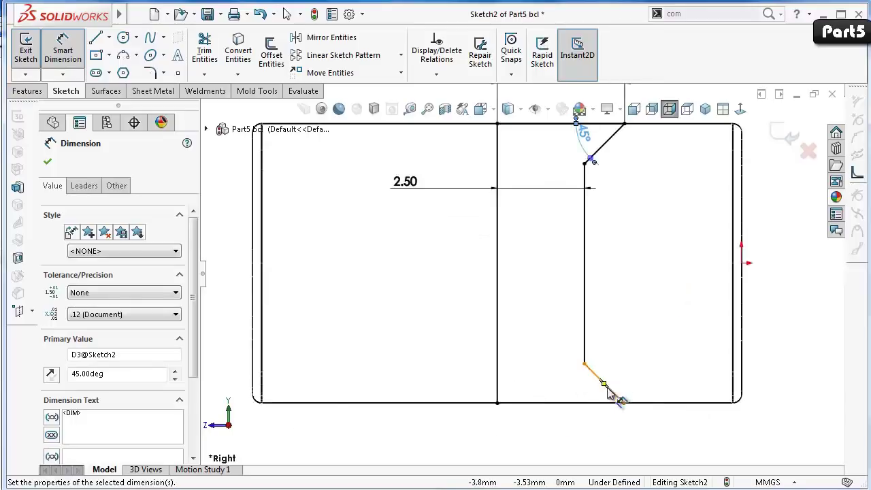
click(602, 383)
click(562, 402)
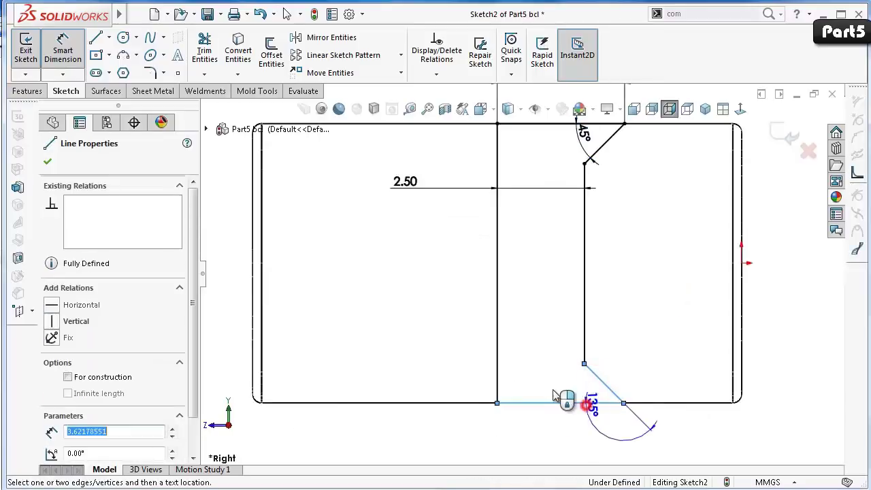
click(544, 386)
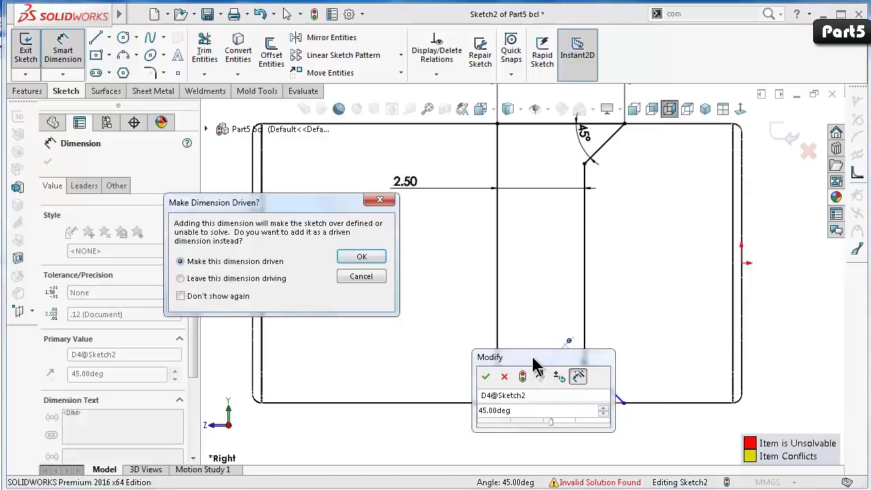
click(361, 277)
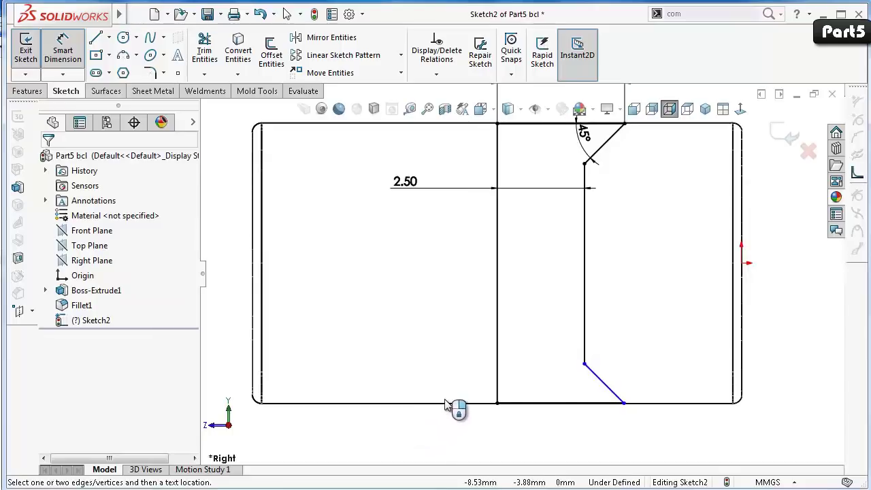
key(Escape)
Move the lower slanted line's upper endpoint up onto the vertical groove line.
scroll(614, 408, down, 3)
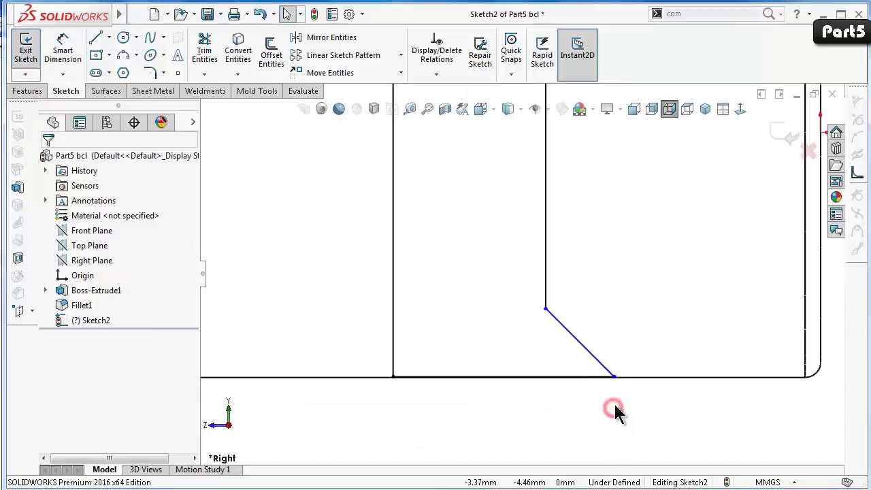
scroll(614, 404, down, 1)
click(603, 364)
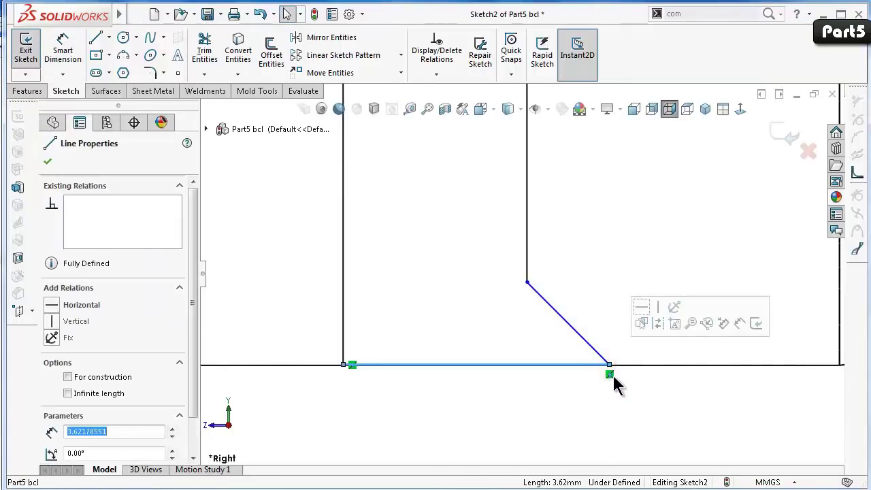
click(520, 398)
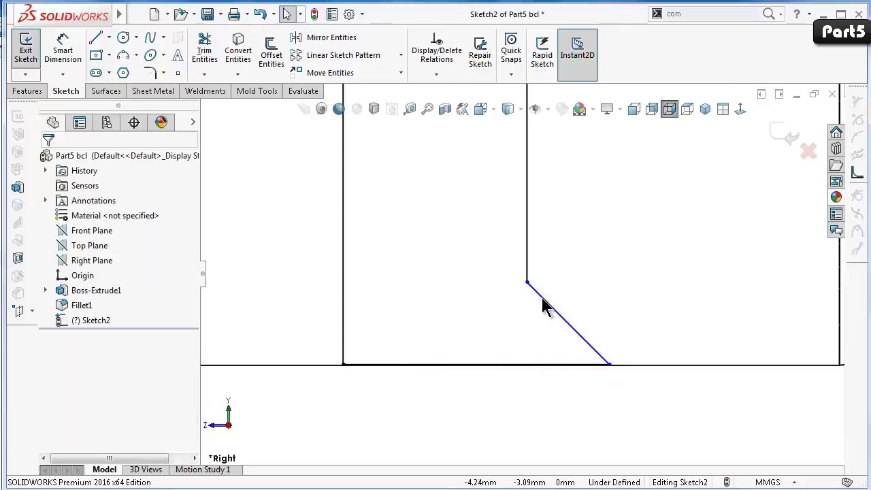
drag(526, 283, 538, 274)
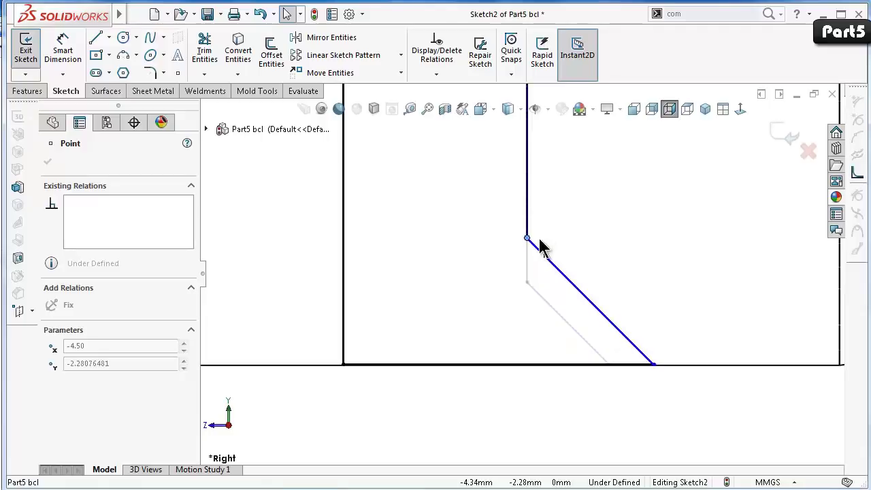
drag(538, 279, 540, 247)
click(581, 293)
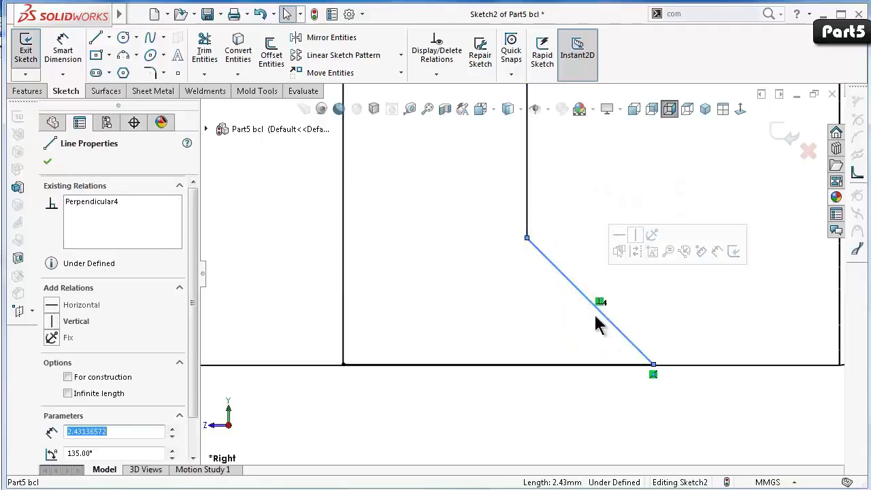
click(598, 301)
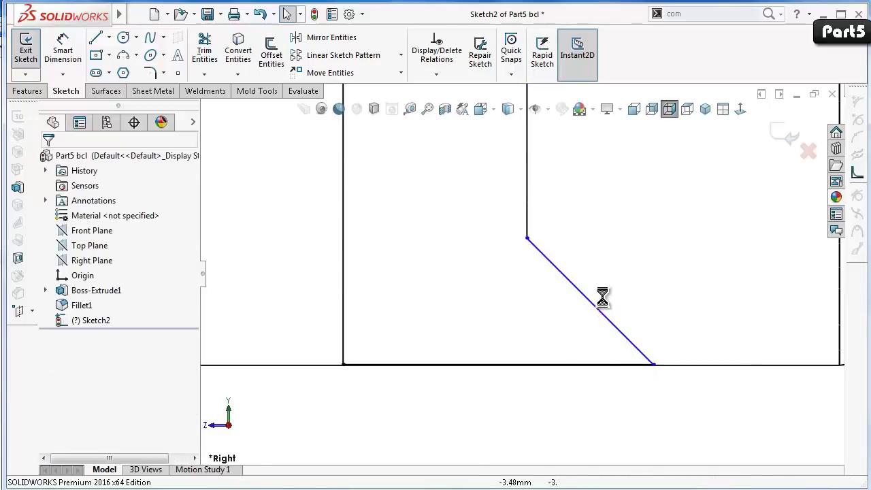
Dimension the lower slanted line at 45° to the bottom edge.
right_drag(457, 435, 435, 238)
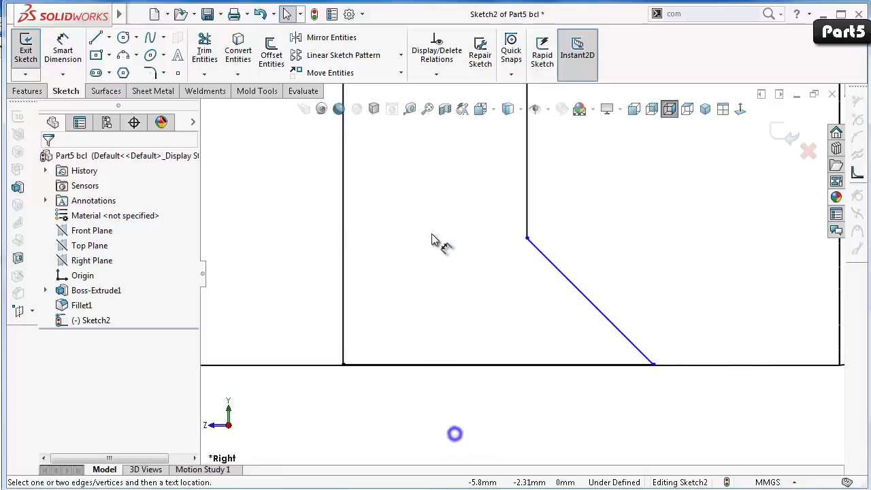
click(542, 257)
click(503, 363)
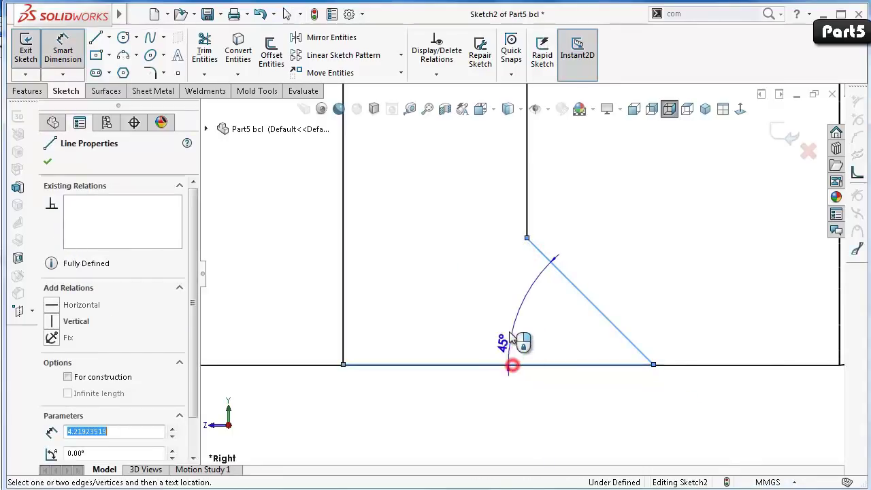
click(510, 332)
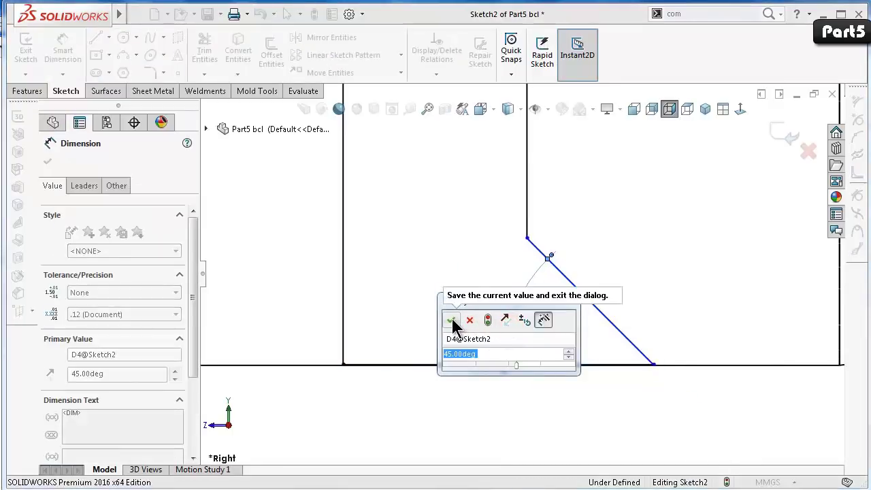
click(451, 319)
click(358, 434)
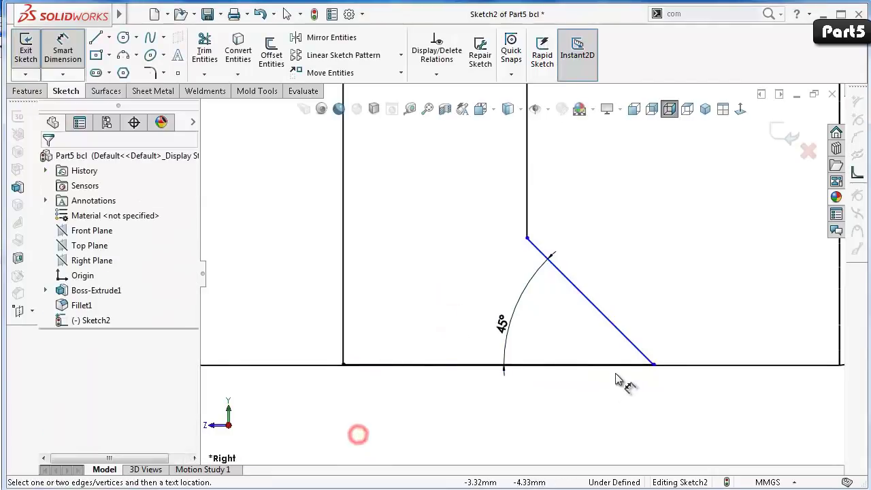
scroll(653, 395, up, 2)
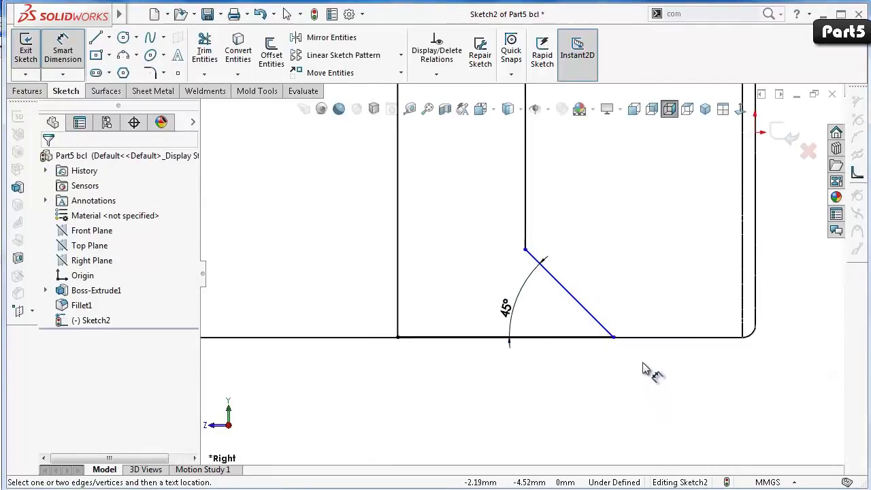
key(Escape)
scroll(622, 347, up, 2)
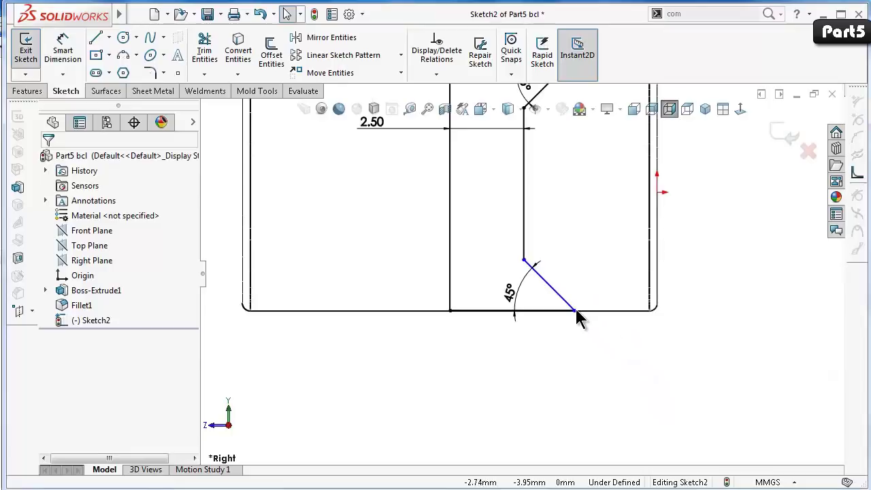
Add a Vertical relation between the endpoints of the two 45° lines.
click(574, 308)
scroll(520, 274, up, 2)
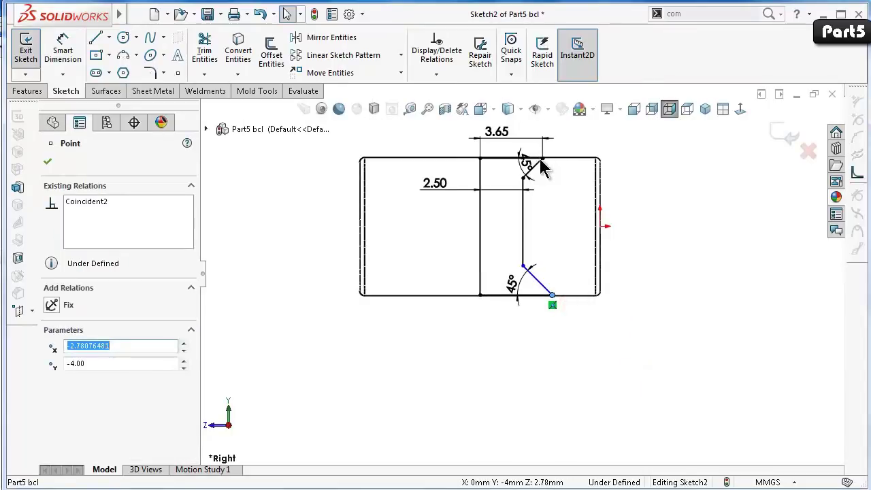
ctrl+click(545, 162)
click(602, 103)
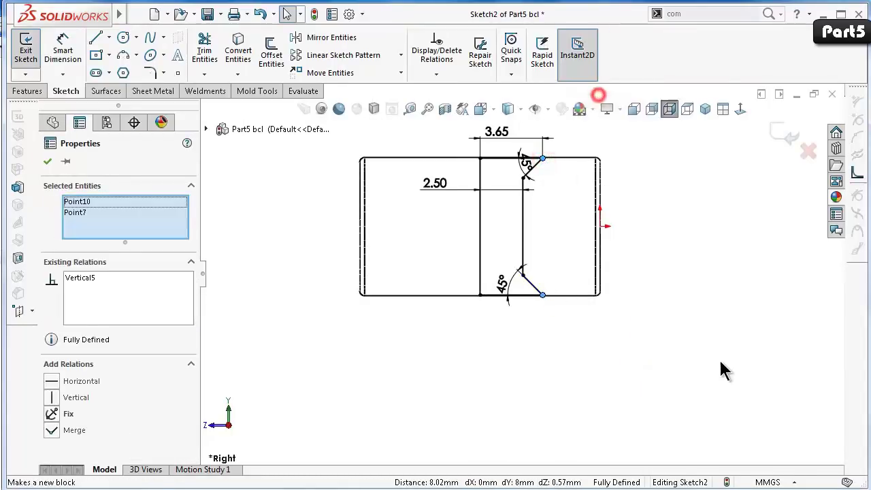
click(721, 361)
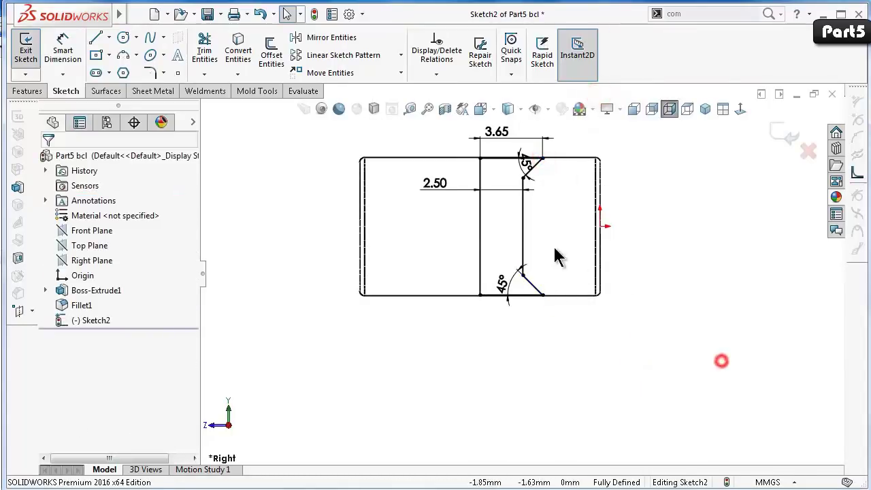
Revolve-cut the groove sketch 360° about the centre vertical line.
click(26, 91)
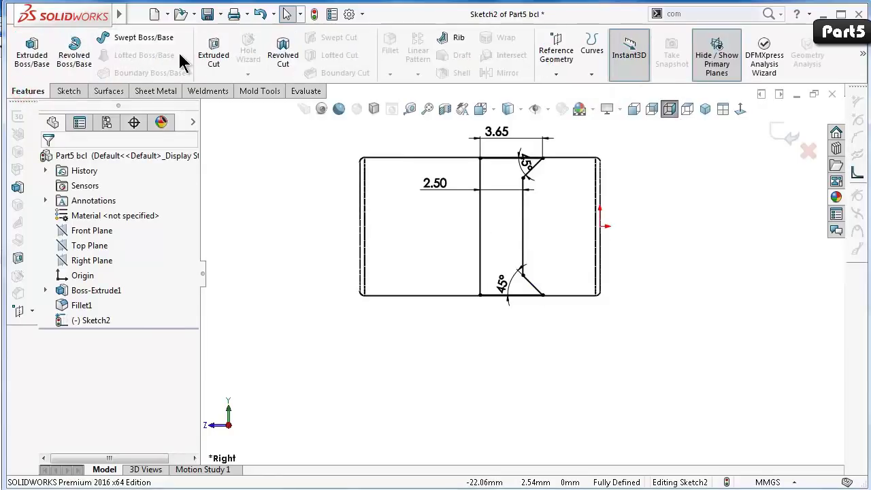
click(137, 13)
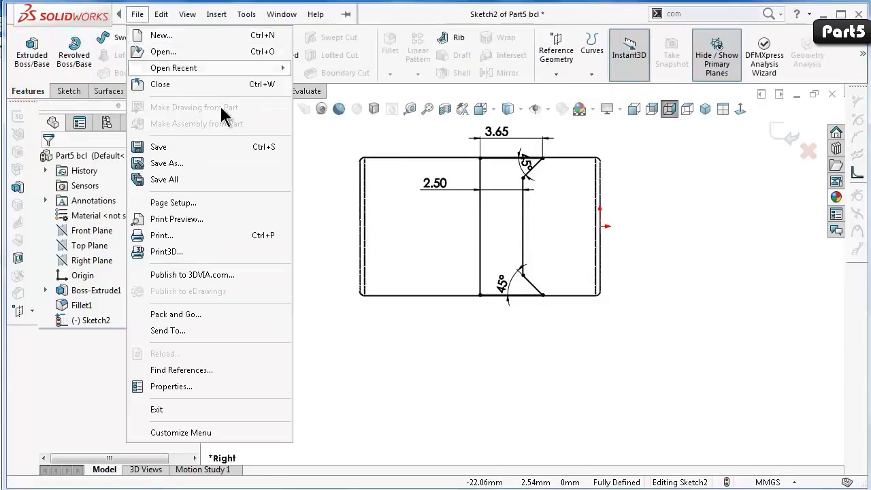
click(315, 250)
click(282, 53)
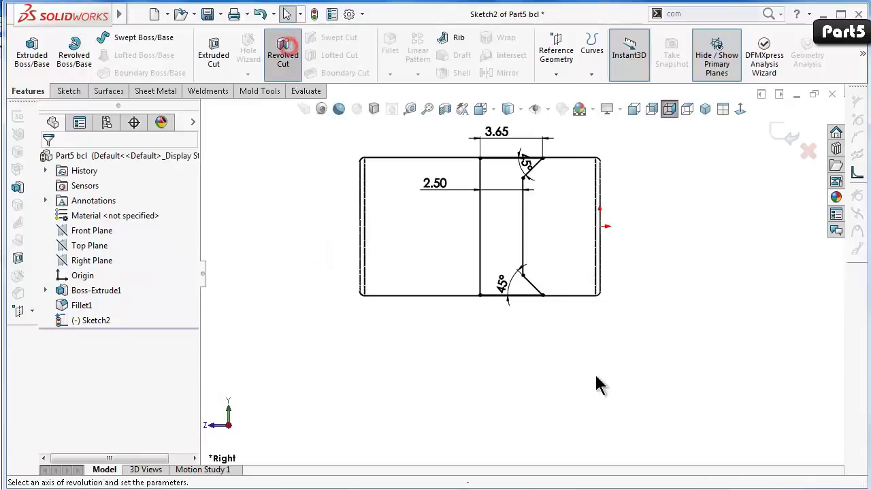
click(481, 228)
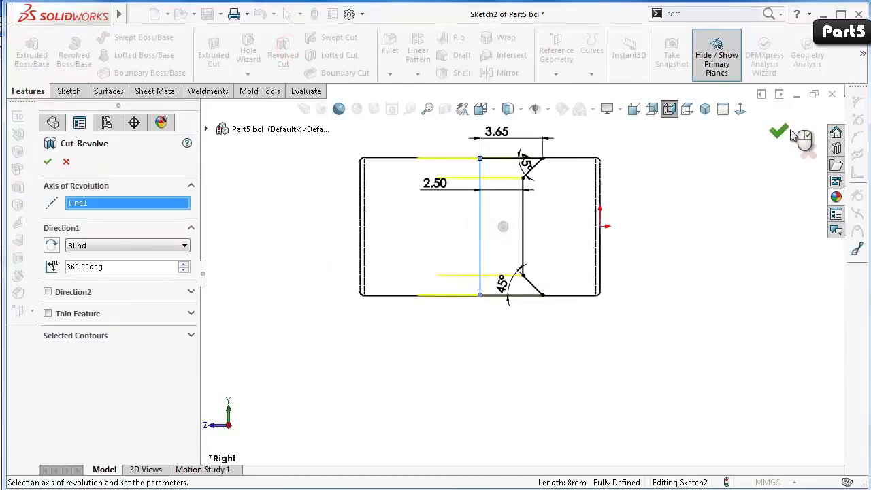
click(780, 131)
click(692, 302)
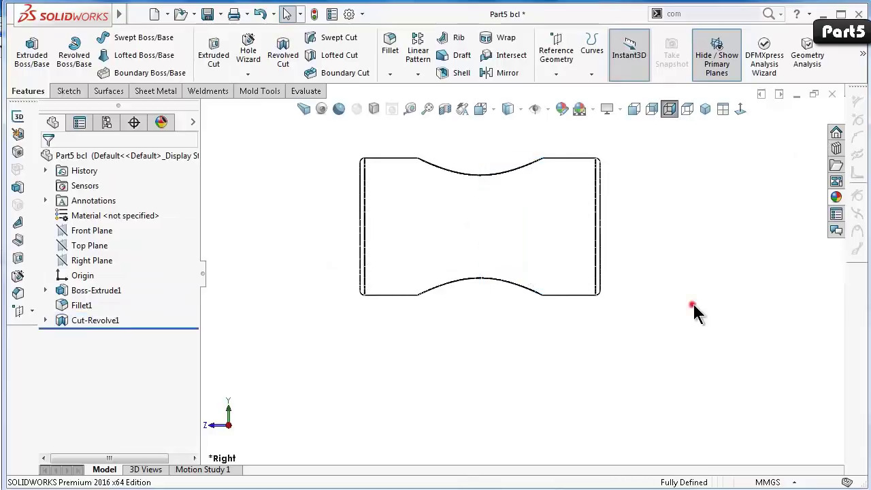
click(689, 354)
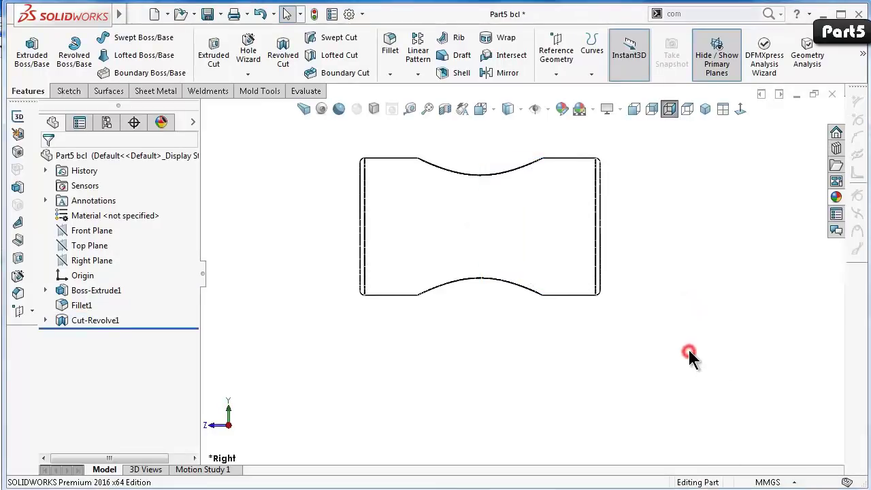
Show the part shaded and rotate it to an isometric view with the groove facing down.
click(516, 109)
click(512, 134)
click(711, 173)
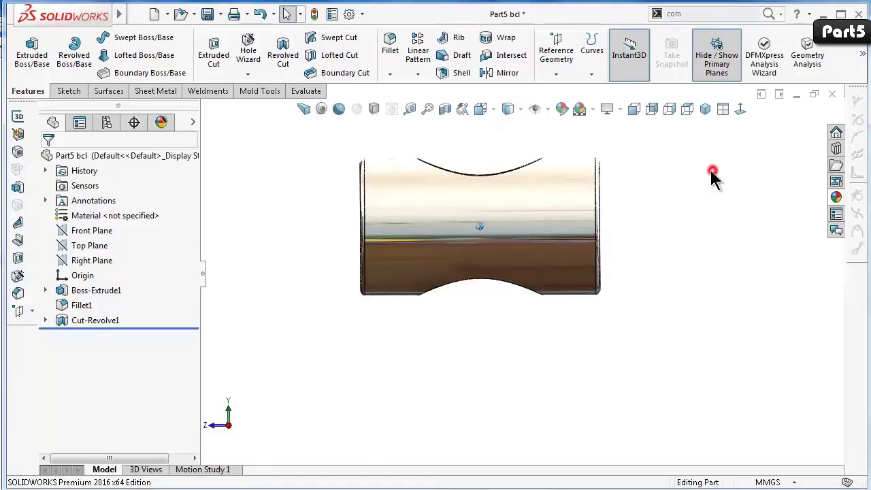
key(ctrl+7)
key(Down)
key(Down)
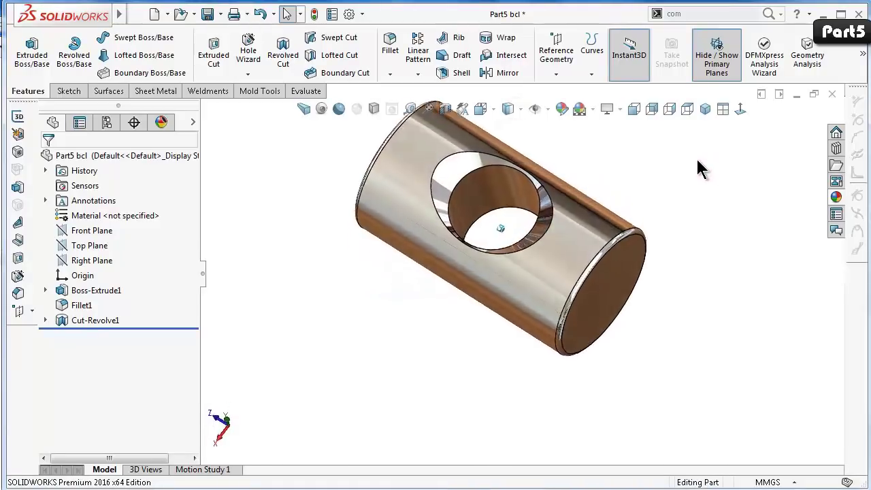
key(Up)
key(Up)
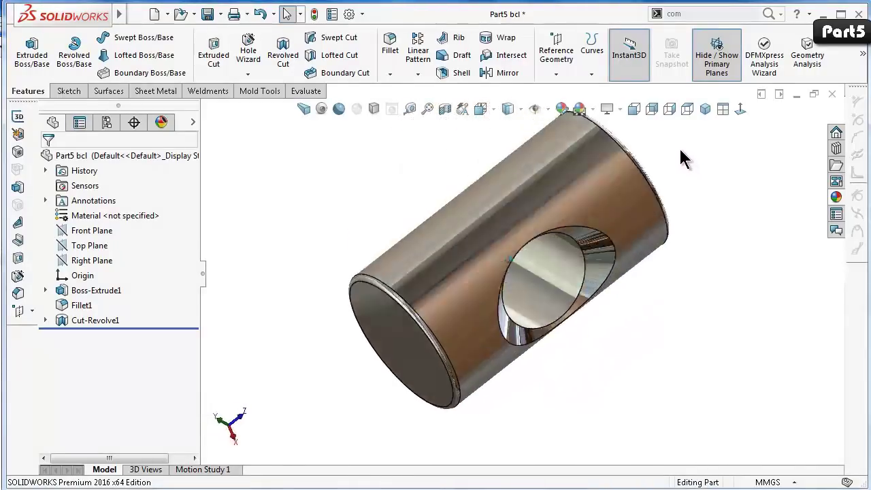
key(Up)
key(Up)
key(Up)
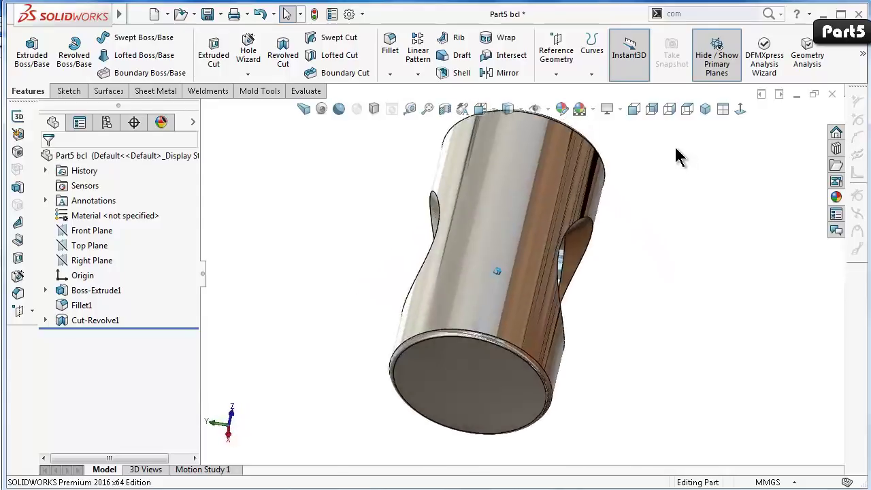
key(Up)
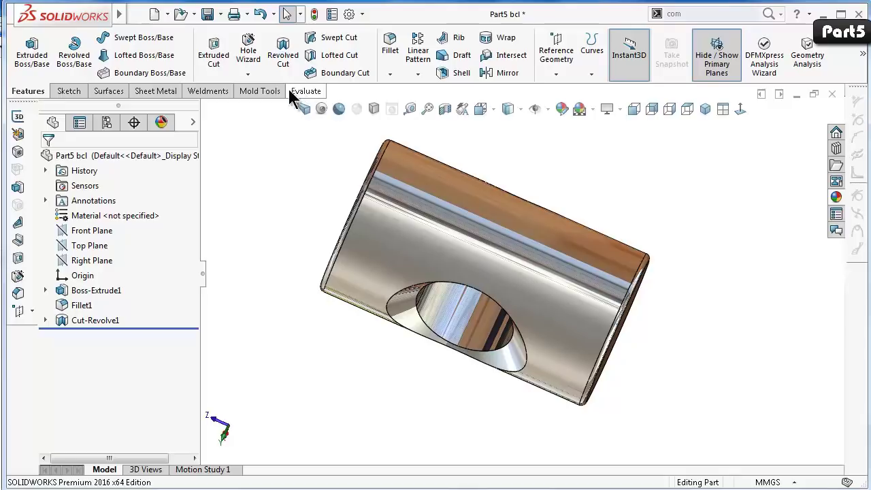
Start a Thread feature with the groove edge as its location.
click(245, 77)
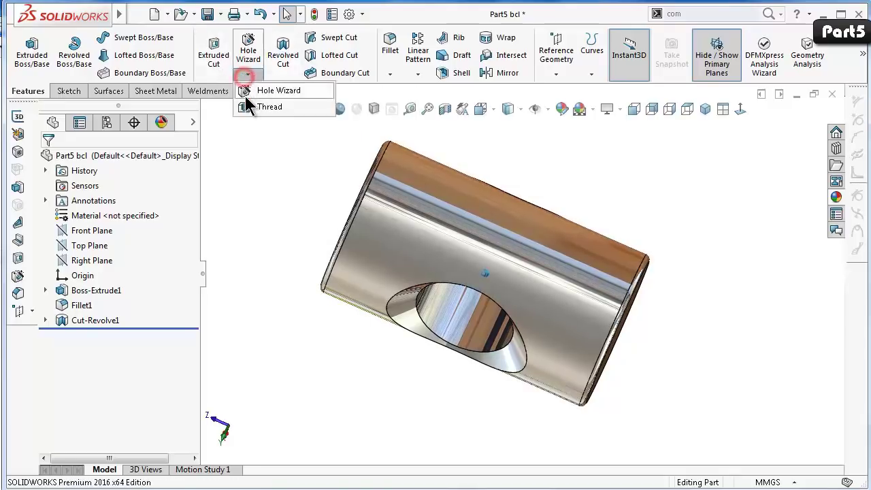
click(250, 106)
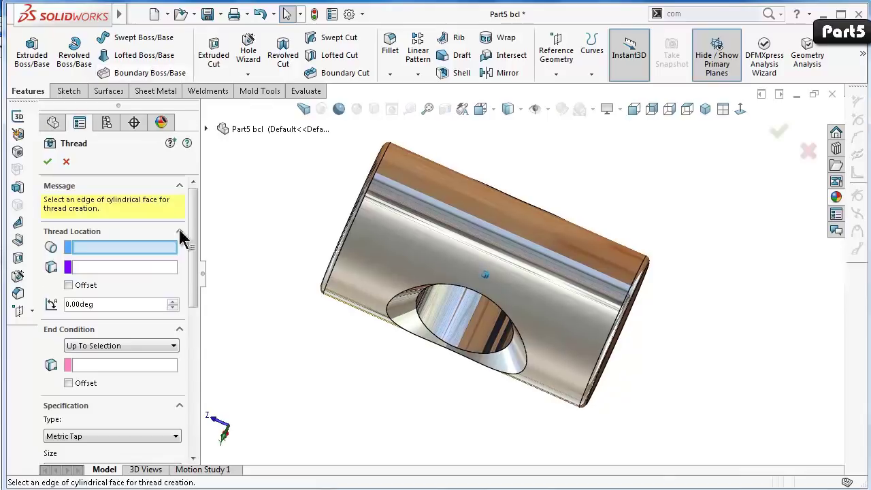
click(427, 331)
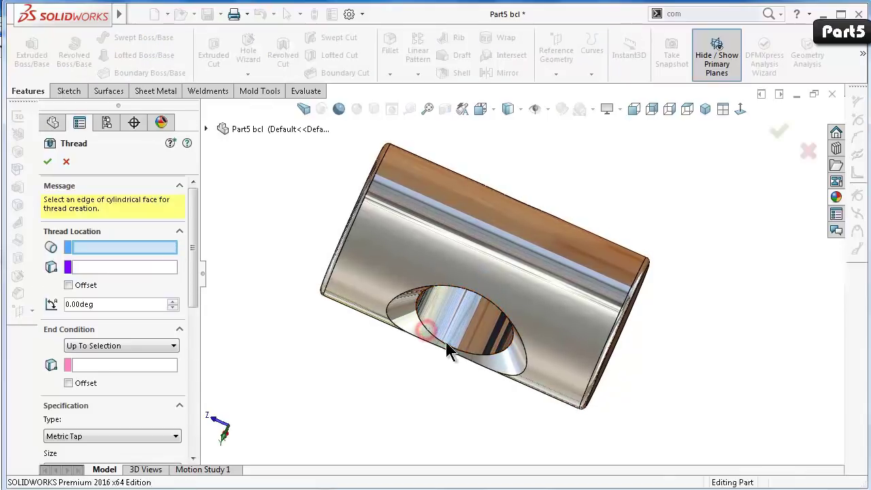
click(450, 353)
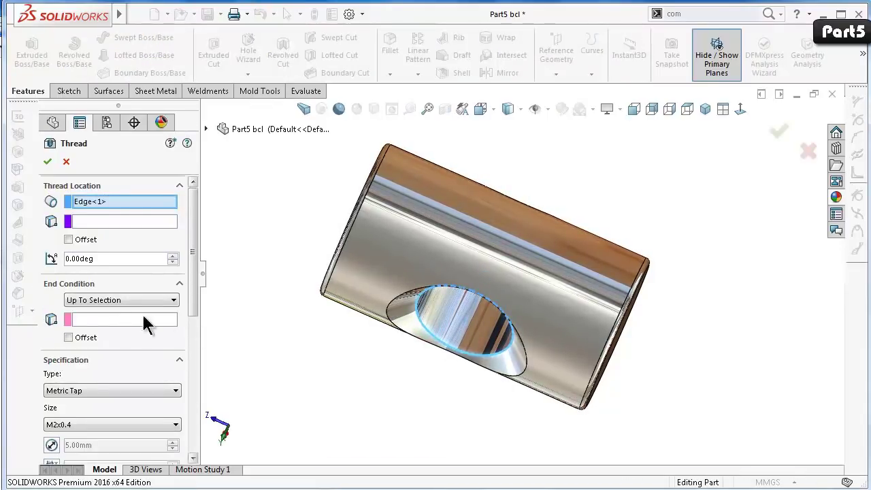
click(94, 301)
click(95, 301)
mouse_move(316, 298)
middle_down()
mouse_move(629, 289)
mouse_move(575, 286)
middle_up()
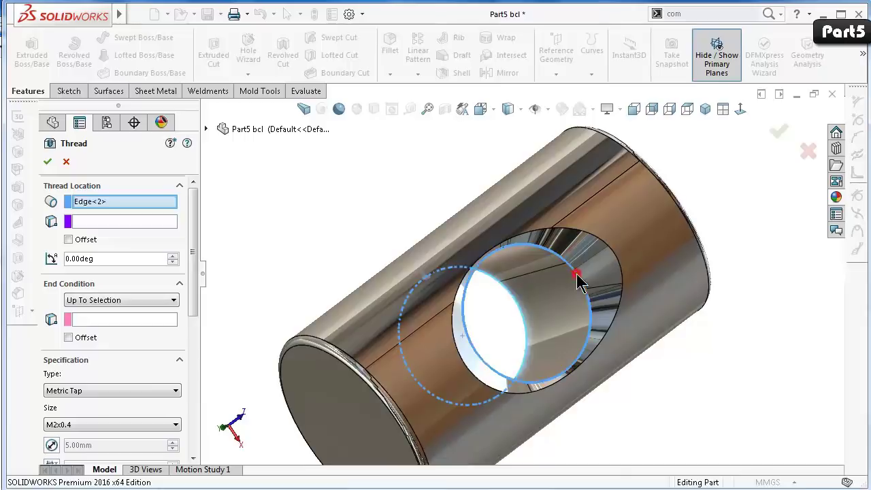
mouse_move(633, 325)
middle_down()
mouse_move(474, 305)
mouse_move(353, 310)
middle_up()
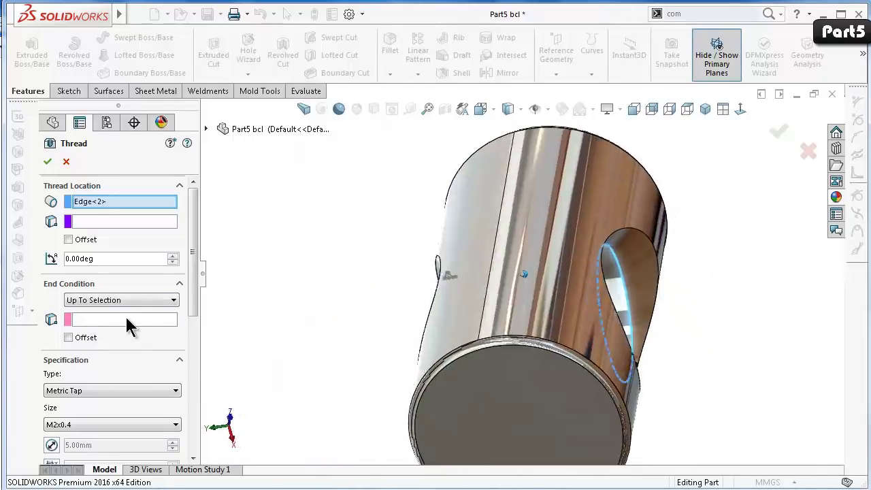
Try an Up To Entity thread end, then settle on Blind 14.25 mm.
click(106, 299)
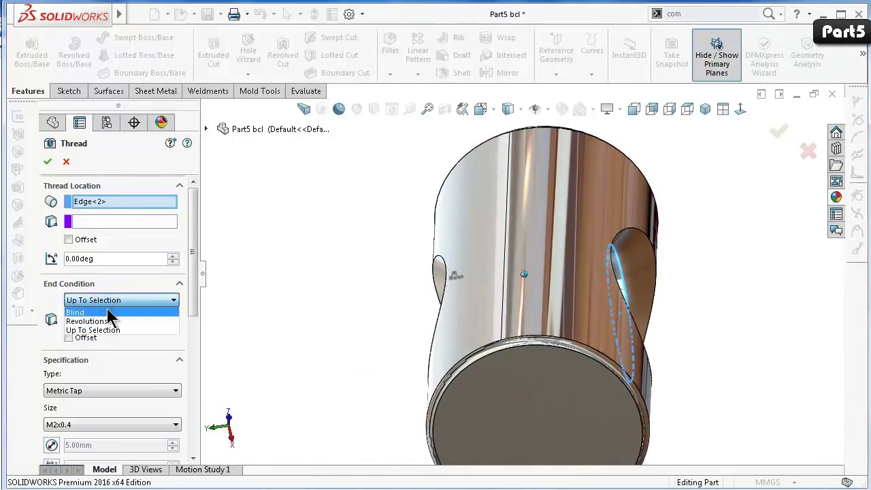
click(107, 310)
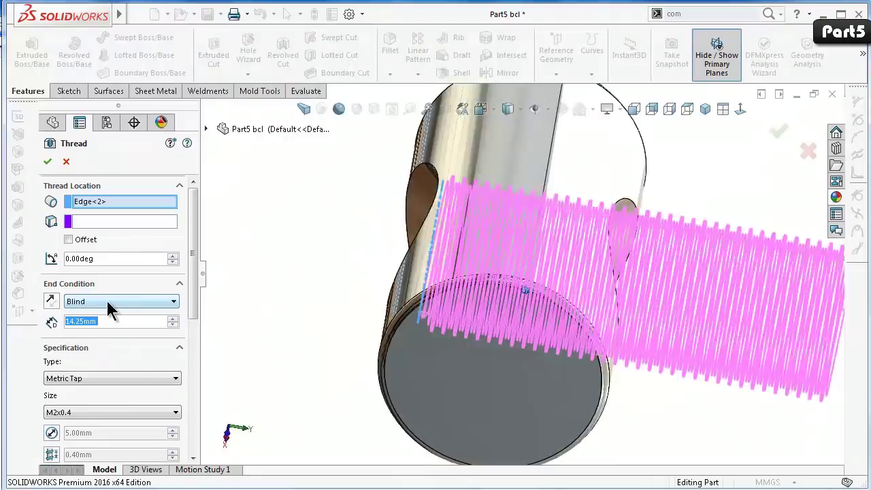
click(101, 301)
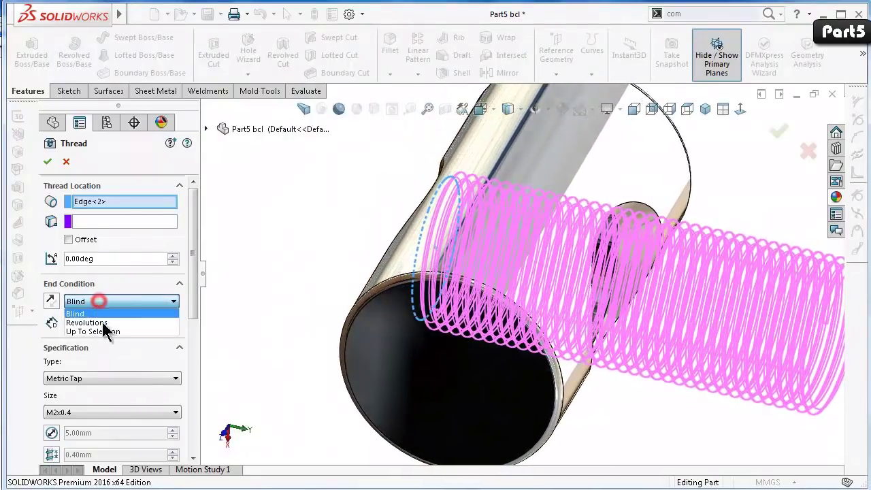
click(106, 331)
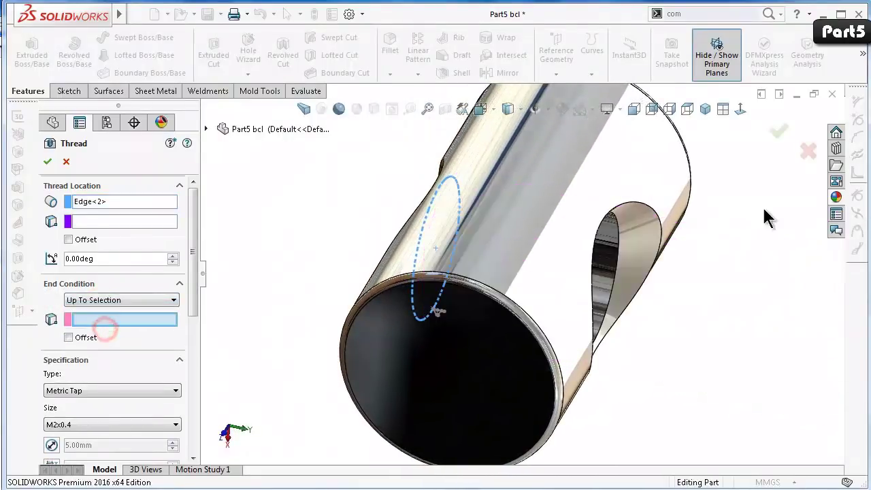
click(619, 237)
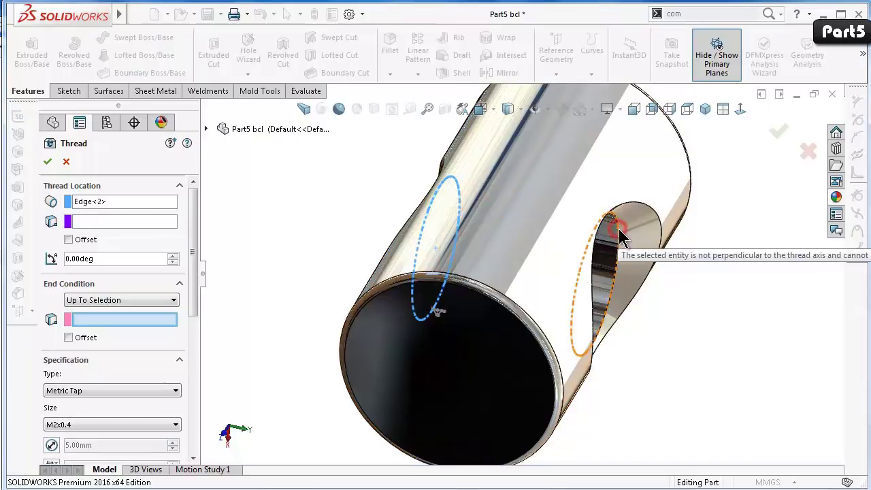
click(106, 299)
click(106, 311)
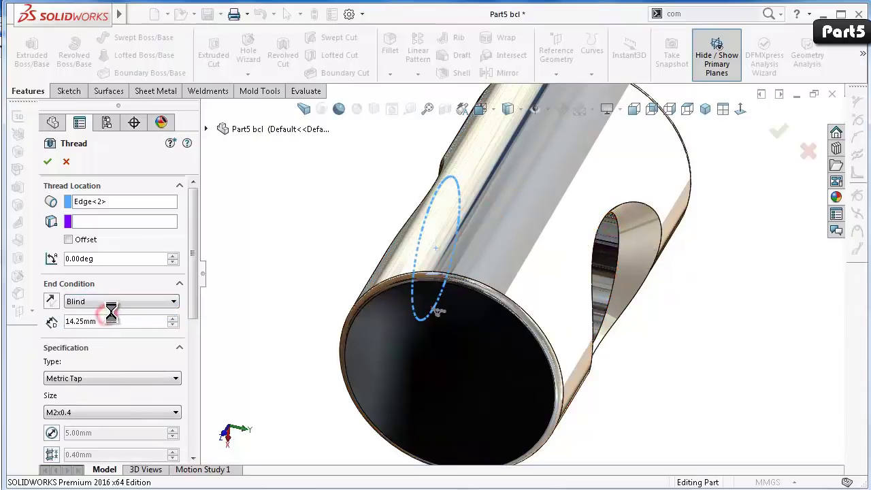
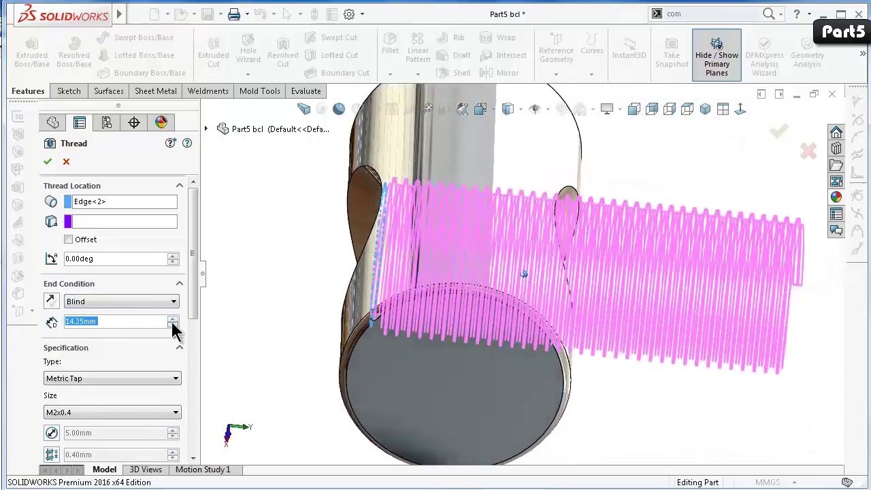
Give the M2x0.4 thread a 1.00mm start offset and a 10mm blind depth to create Thread1.
click(69, 241)
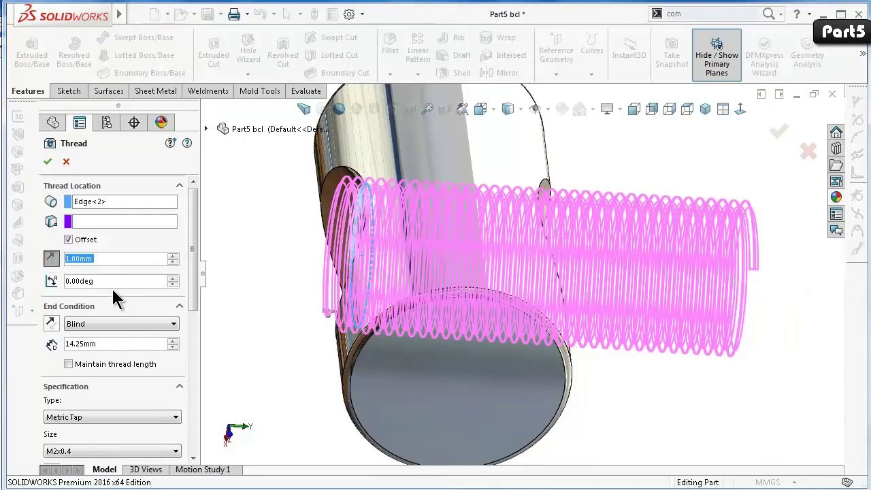
click(92, 346)
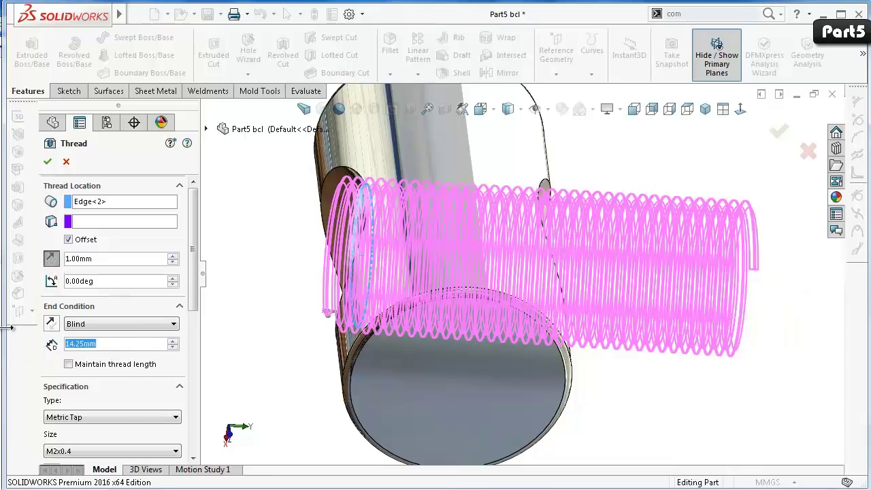
text(10)
key(Return)
click(263, 324)
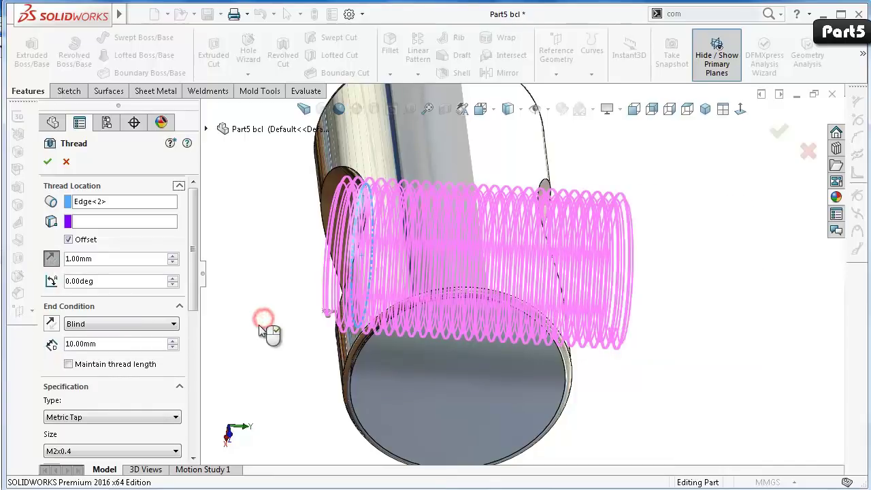
drag(194, 292, 195, 354)
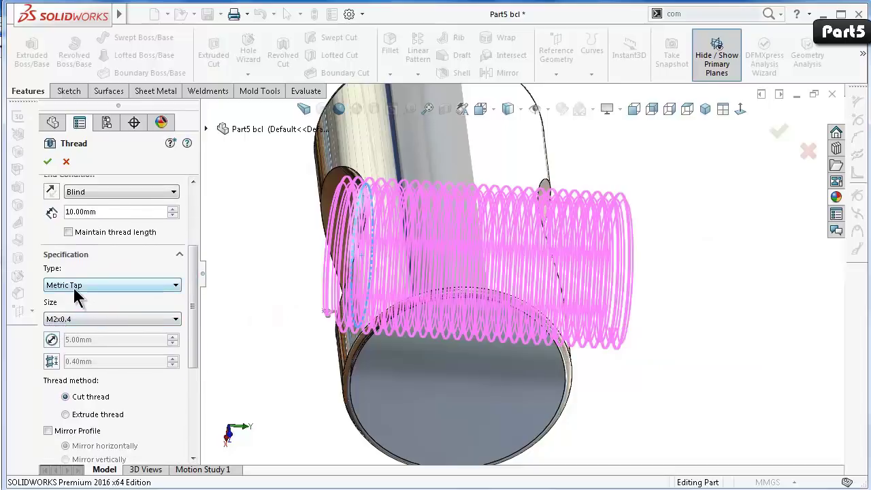
drag(194, 308, 194, 366)
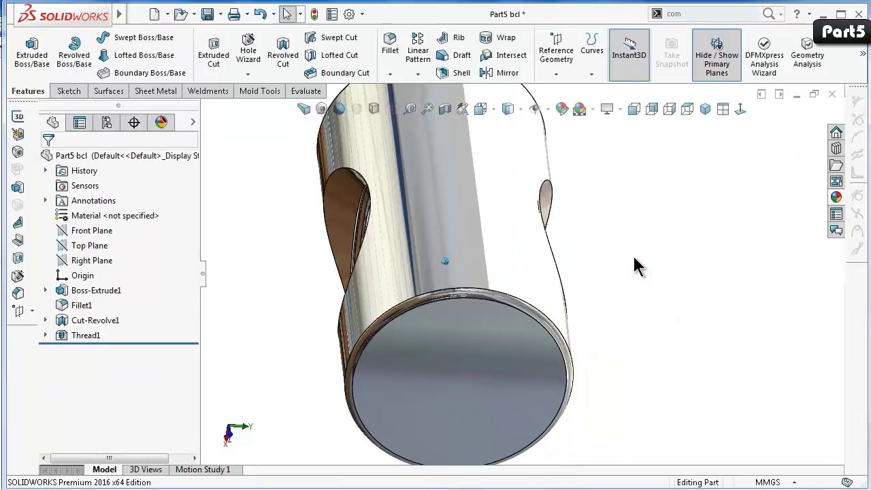
Rotate the view with the arrow keys to inspect the threaded hole, then save Part5 bcl.
key(Left)
key(Left)
key(Up)
key(Up)
key(Down)
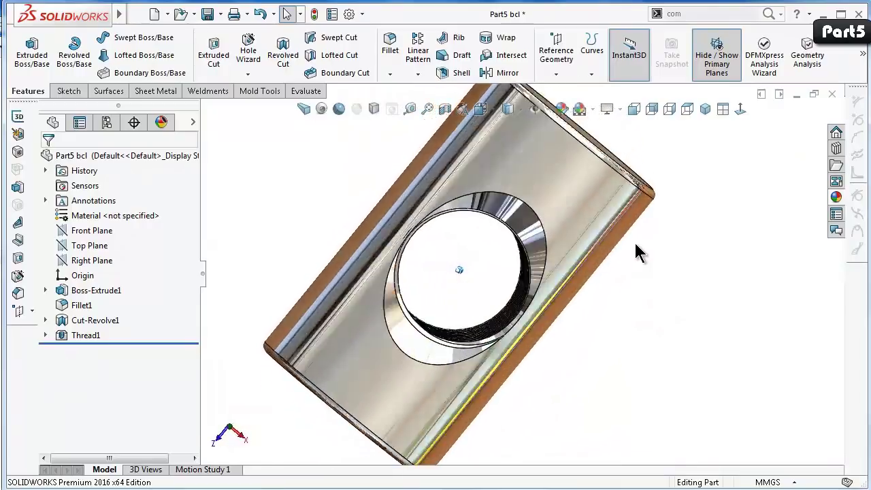
key(Left)
key(Left)
key(Left)
key(Up)
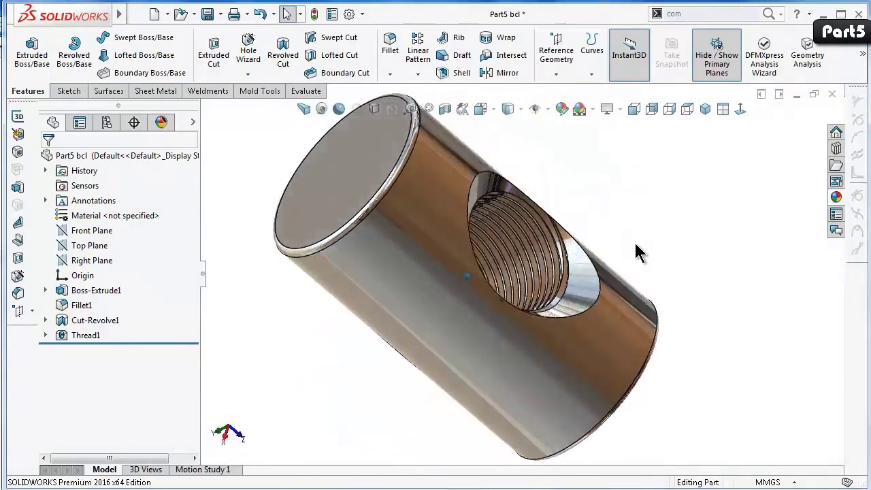
key(Left)
key(Left)
key(Left)
key(Left)
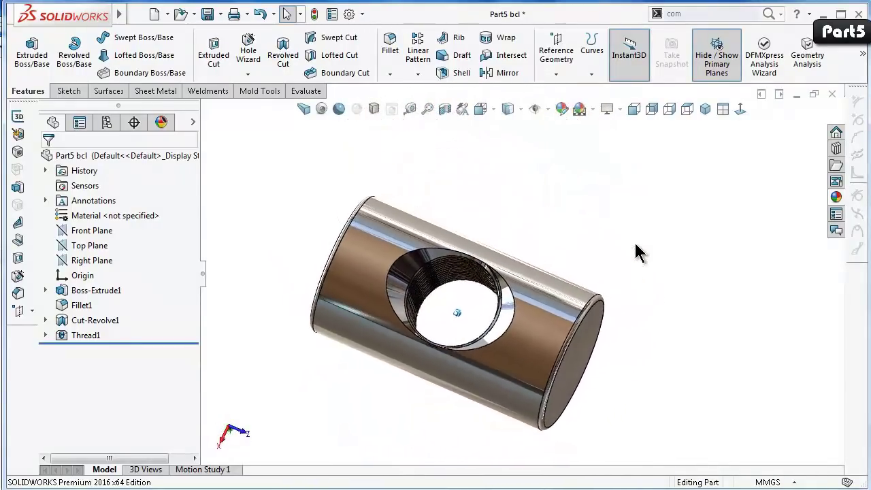
key(Up)
key(Up)
key(Up)
key(Left)
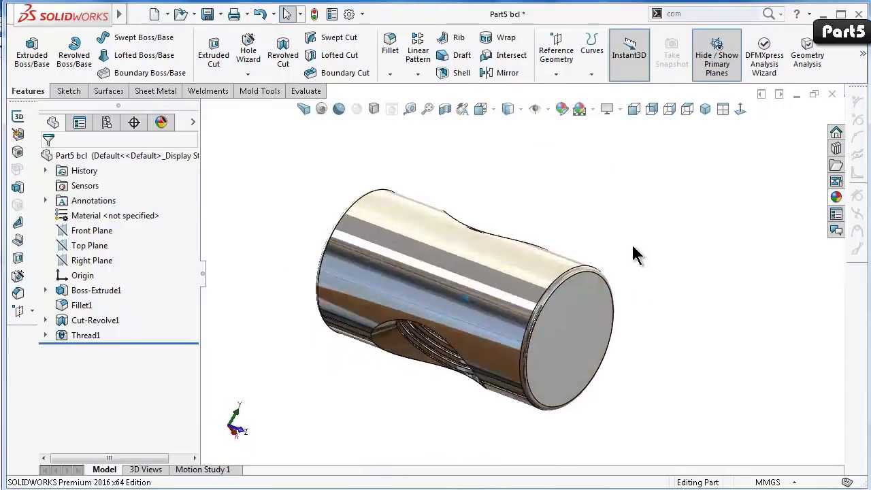
key(Up)
key(Left)
key(Left)
key(Left)
key(Left)
key(Down)
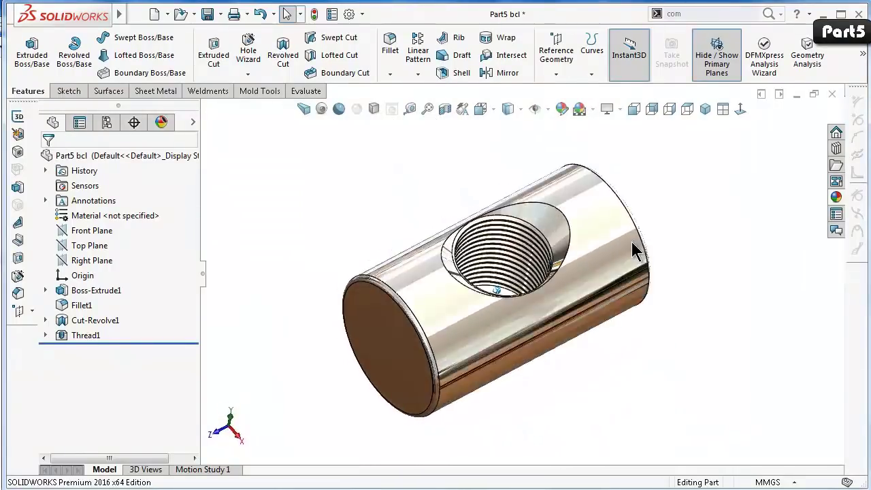
key(Down)
key(ctrl+s)
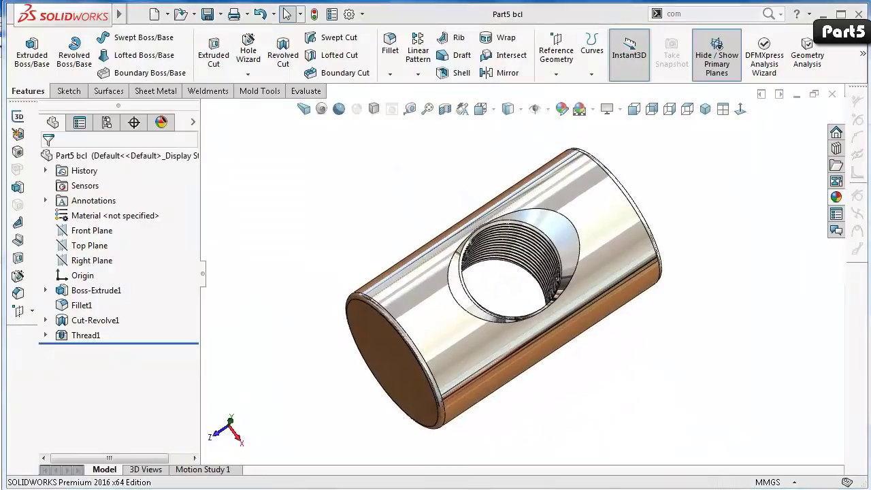
Fillet the threaded hole's edges on the outer cylinder face with a 0.1mm radius.
click(391, 46)
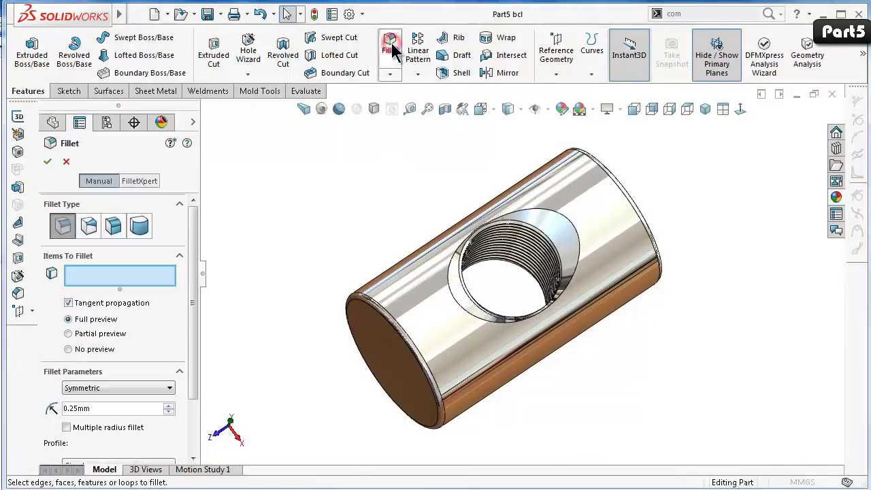
text(0)
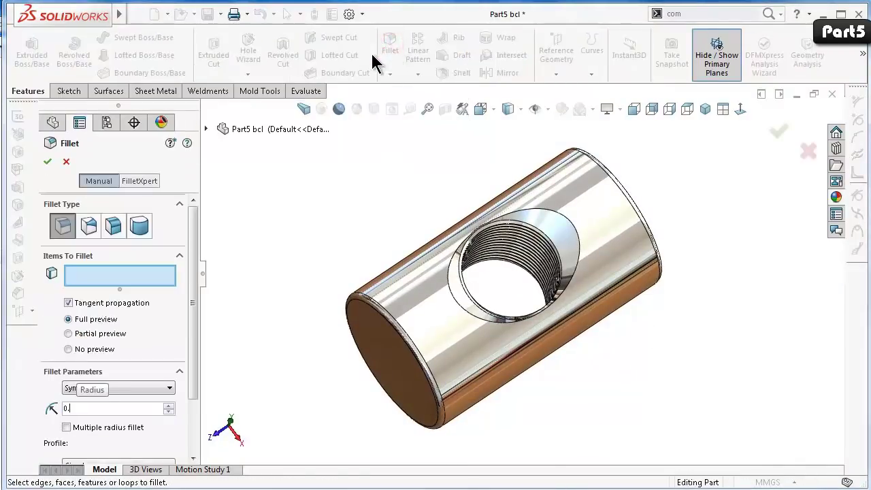
text(.1)
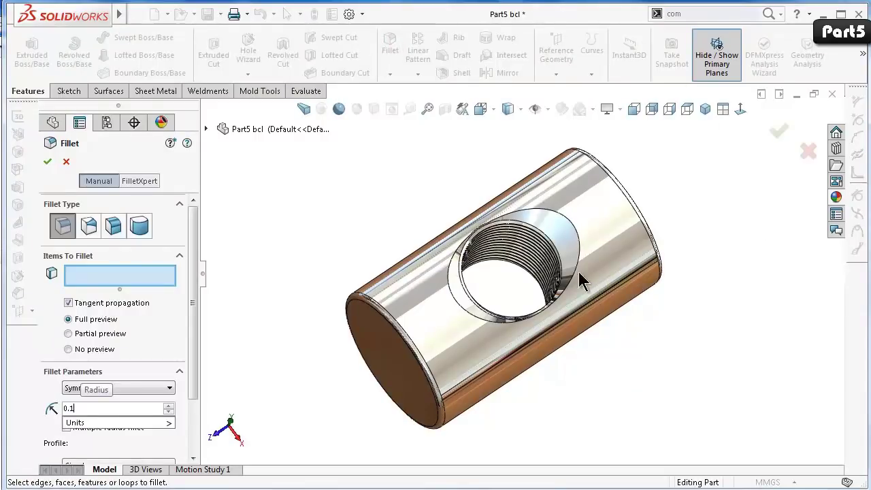
click(596, 245)
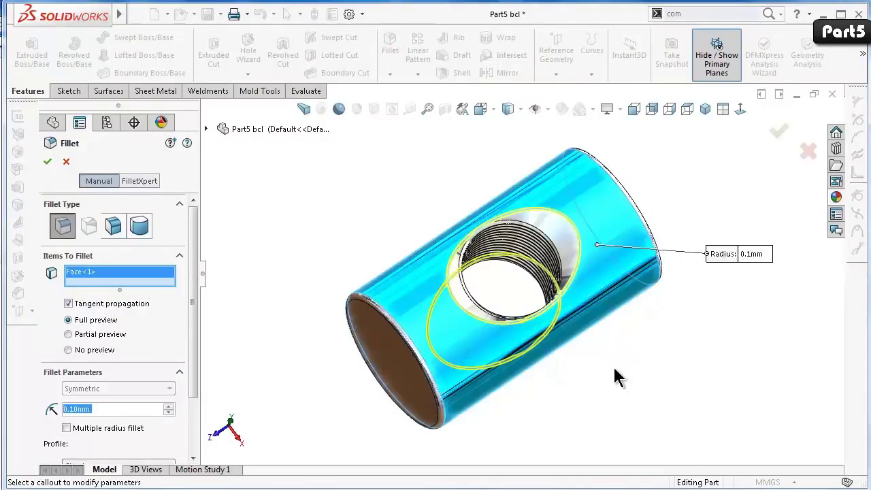
middle_drag(614, 371, 775, 128)
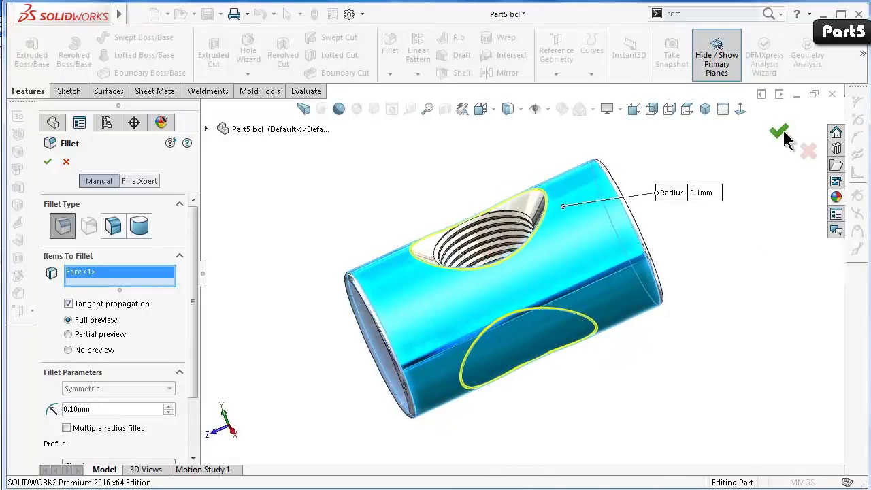
click(776, 131)
Switch to the isometric view and save the part.
click(703, 211)
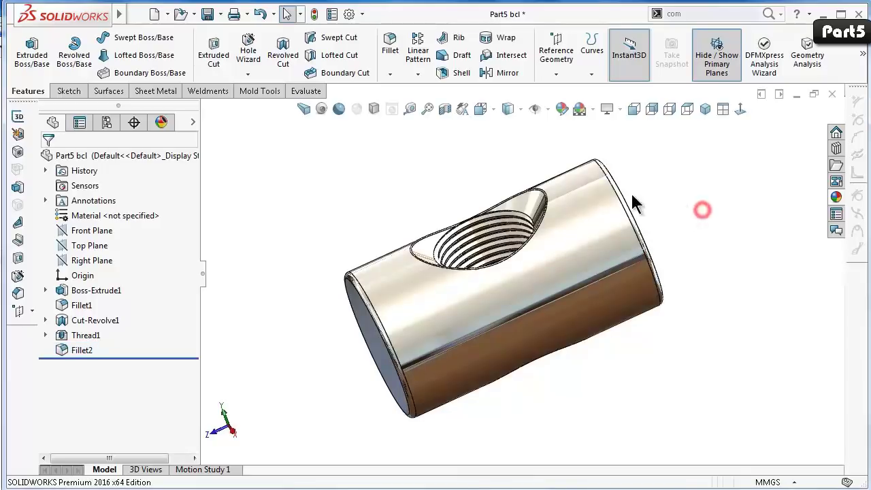
click(705, 109)
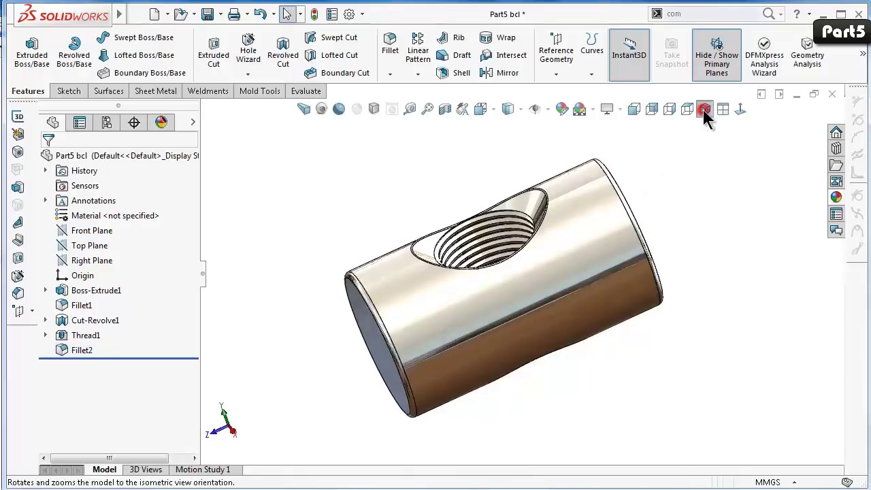
key(ctrl+s)
click(748, 323)
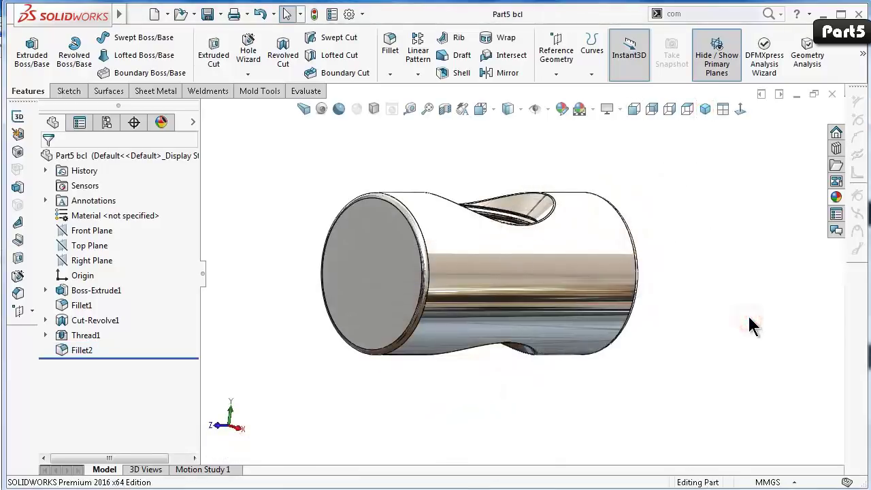
Start a new sketch on the Right Plane.
key(ctrl+7)
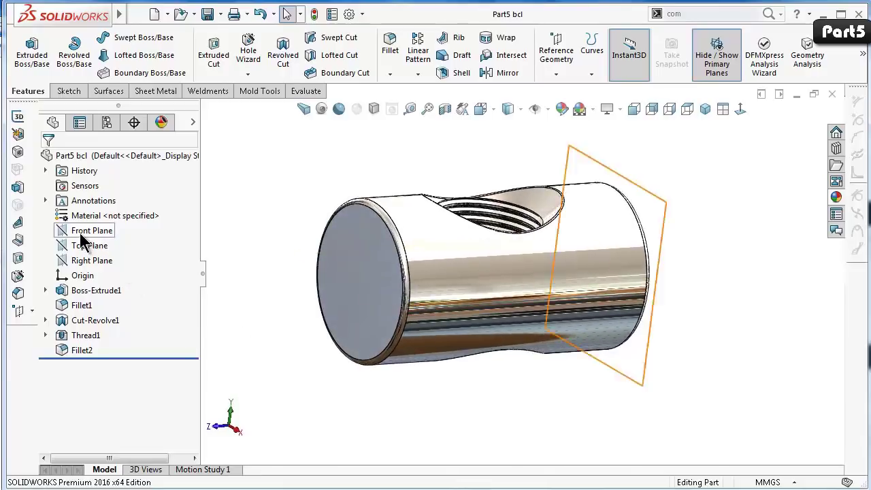
click(90, 262)
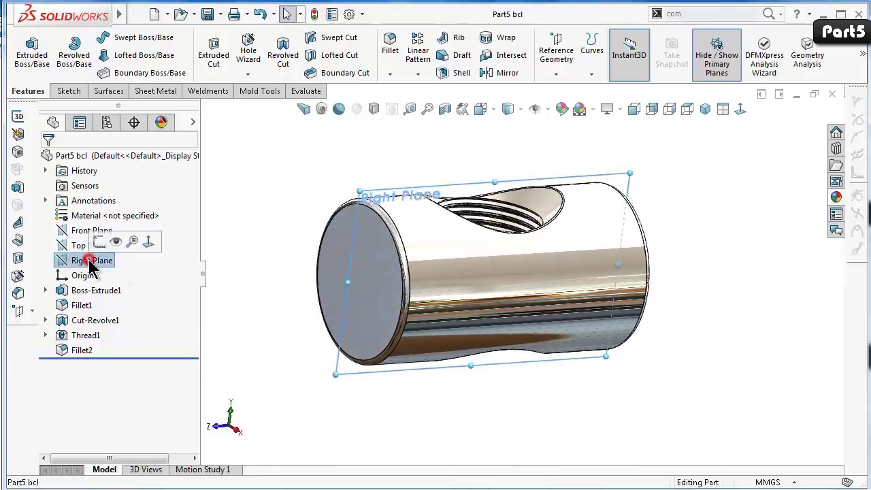
click(100, 241)
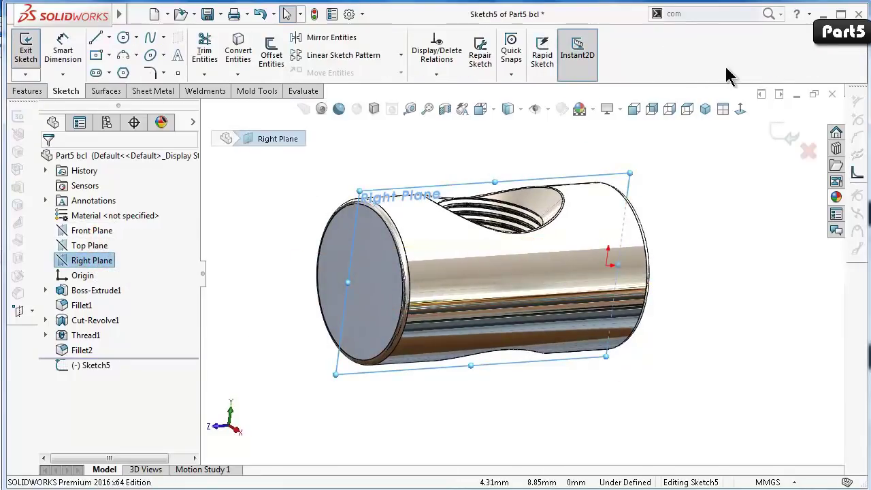
View the sketch plane head-on with the Hidden Lines Removed display style.
click(741, 109)
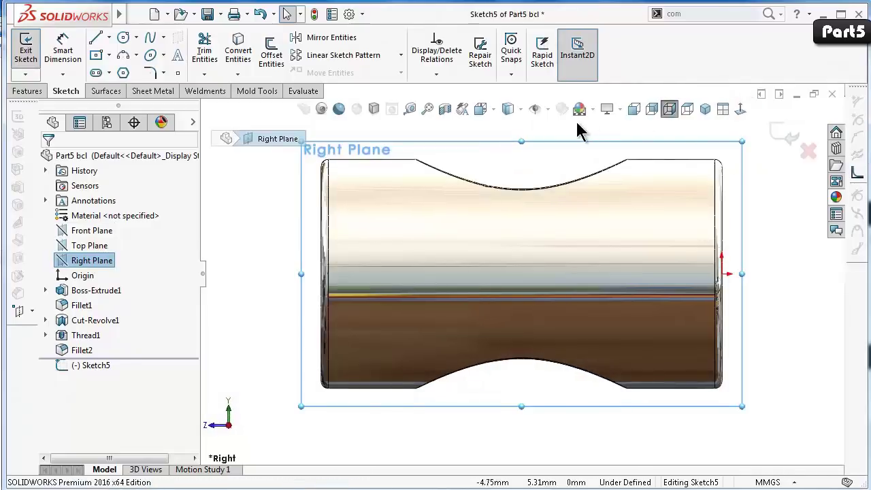
click(517, 112)
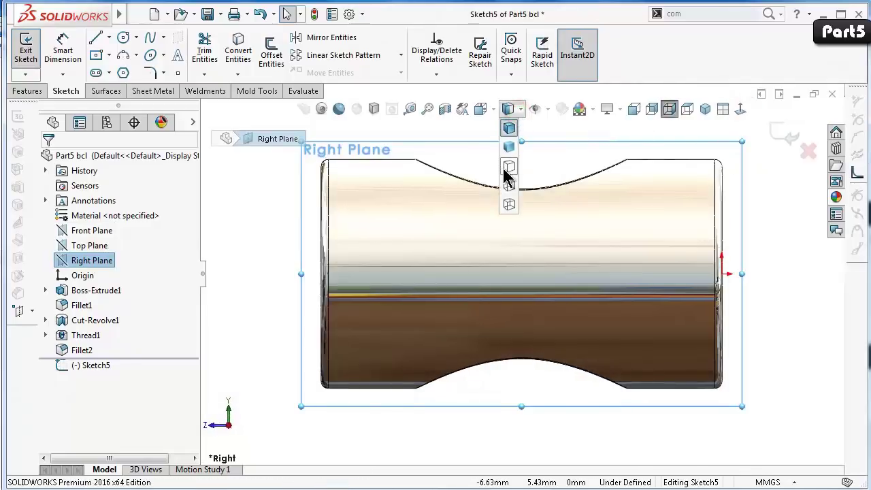
click(505, 170)
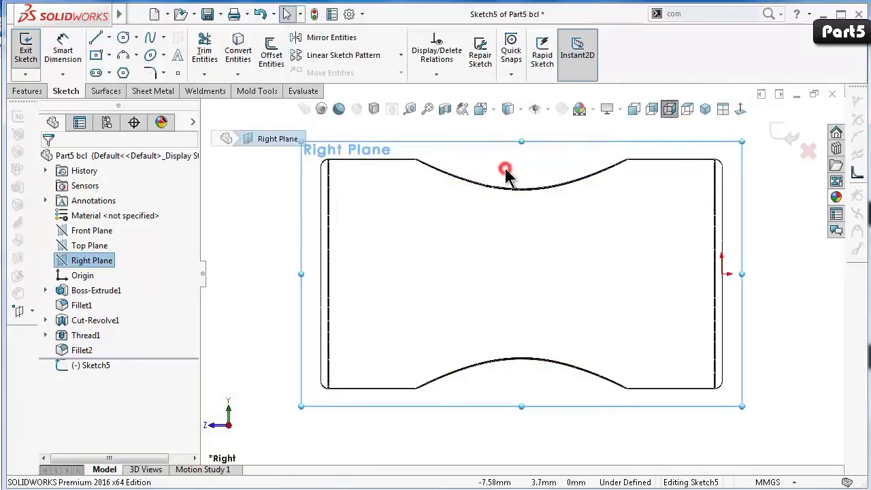
Draw a horizontal line from the middle of the part to the origin.
click(95, 38)
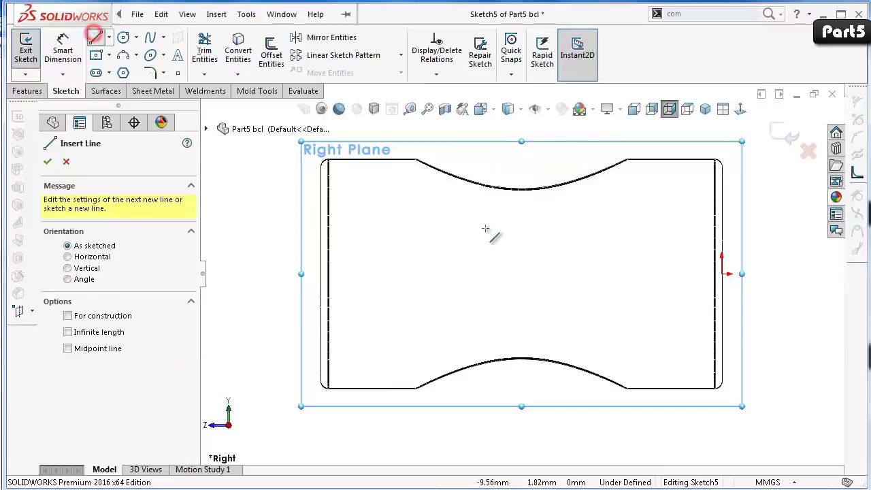
click(517, 274)
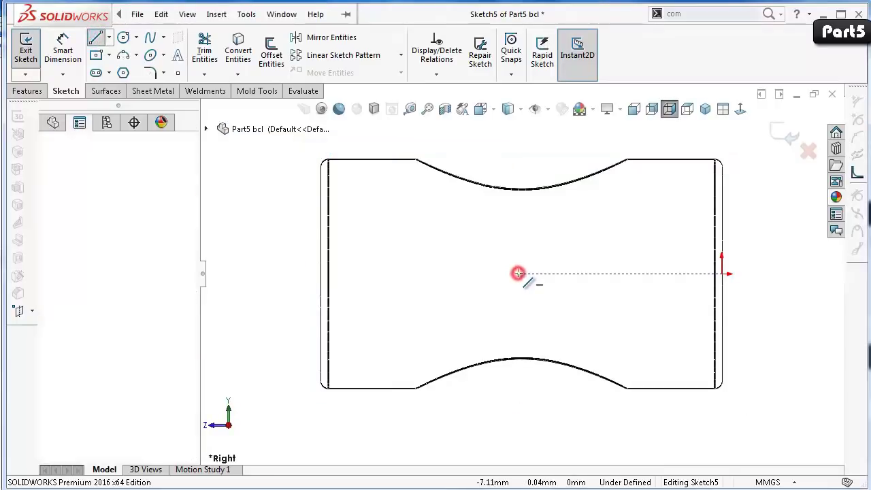
click(726, 274)
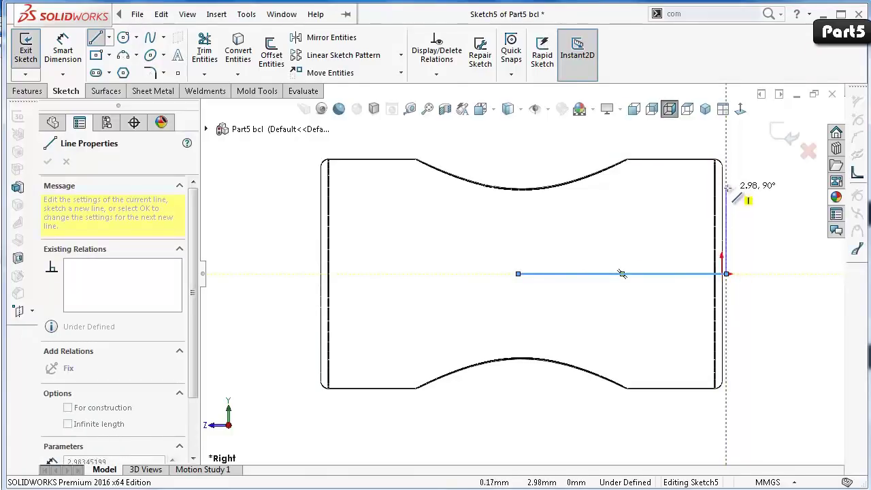
scroll(727, 185, down, 2)
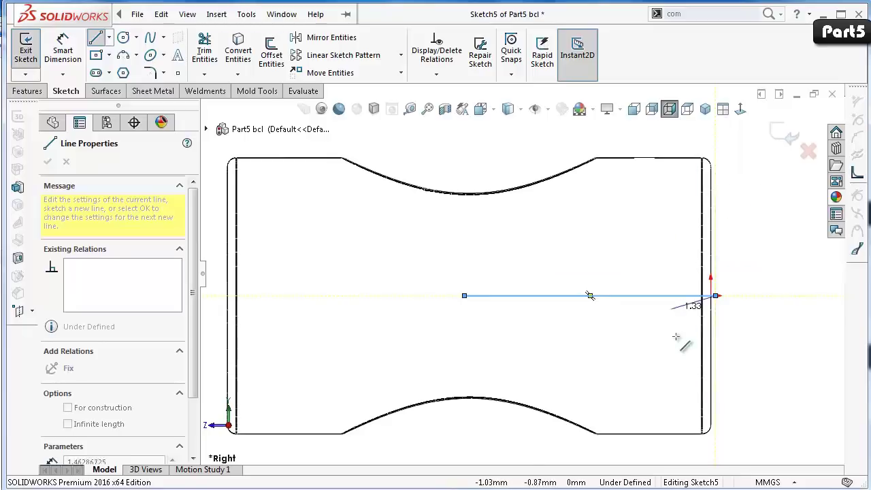
scroll(727, 313, down, 5)
Make the line's right endpoint coincident with the origin.
key(Escape)
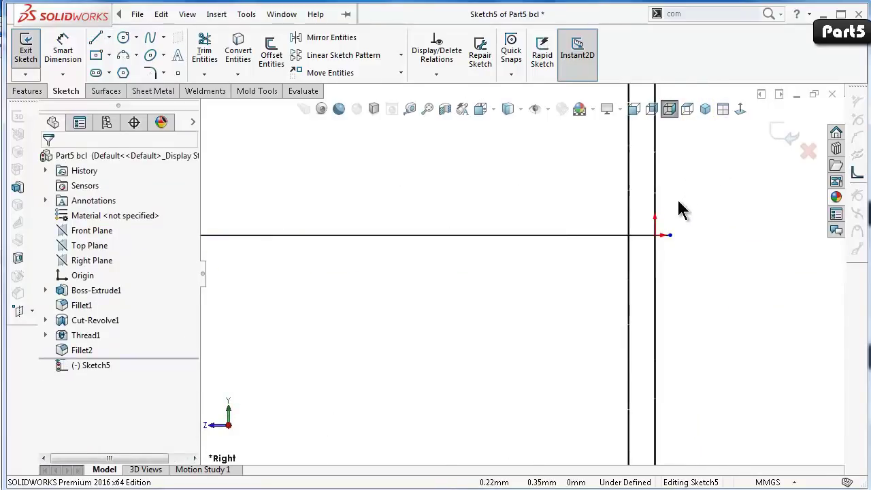
click(669, 235)
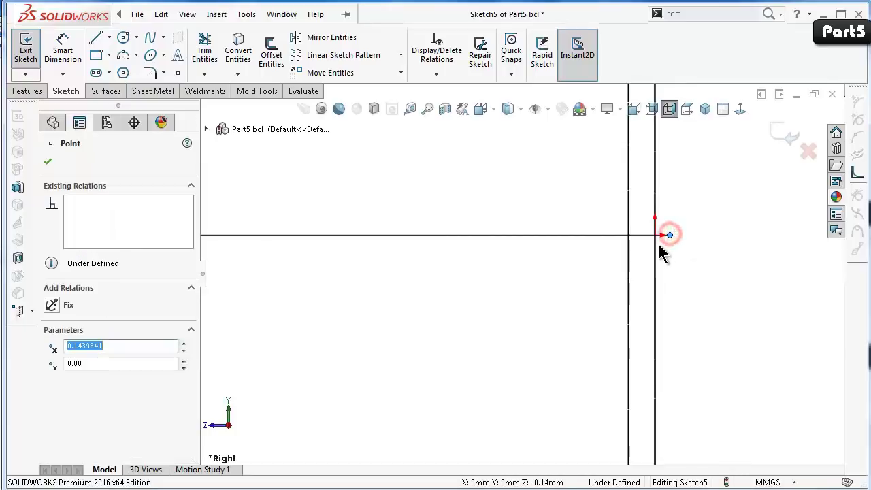
ctrl+click(656, 236)
click(728, 178)
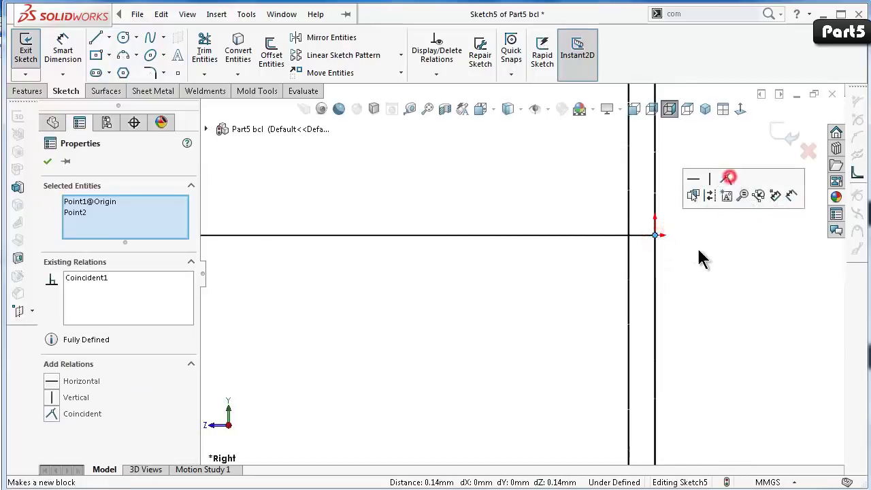
click(698, 258)
scroll(669, 275, up, 2)
Draw the profile: vertical line from the origin, 45° chamfer segment, horizontal line left, then down to the axis.
scroll(674, 315, up, 2)
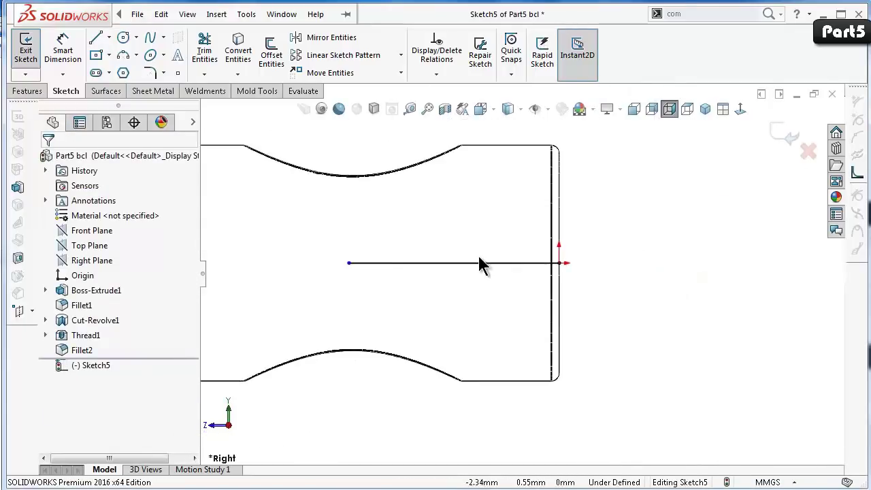
click(137, 14)
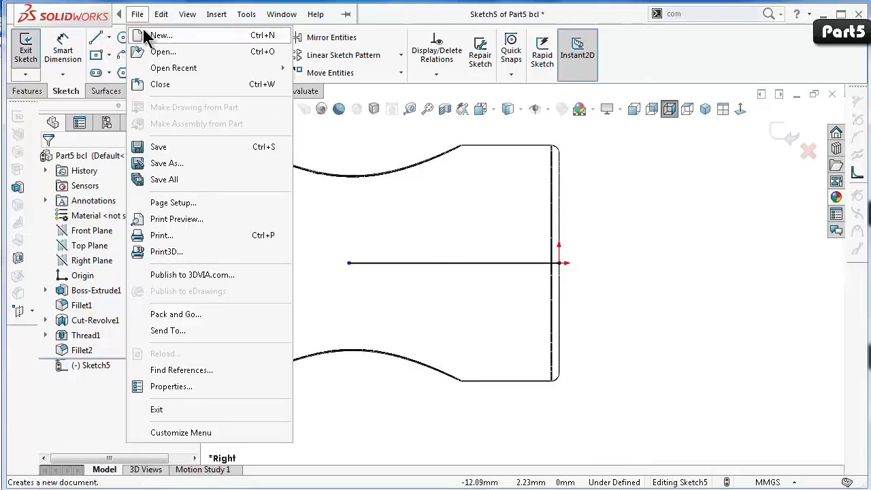
click(96, 38)
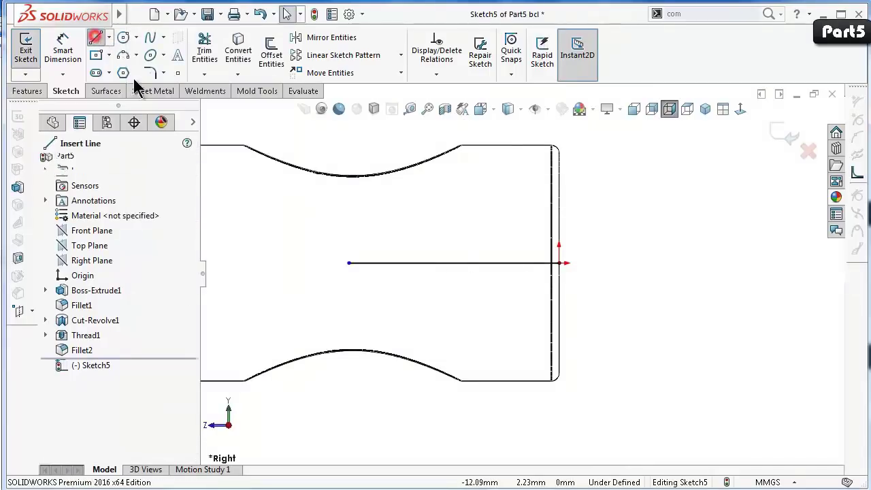
click(559, 263)
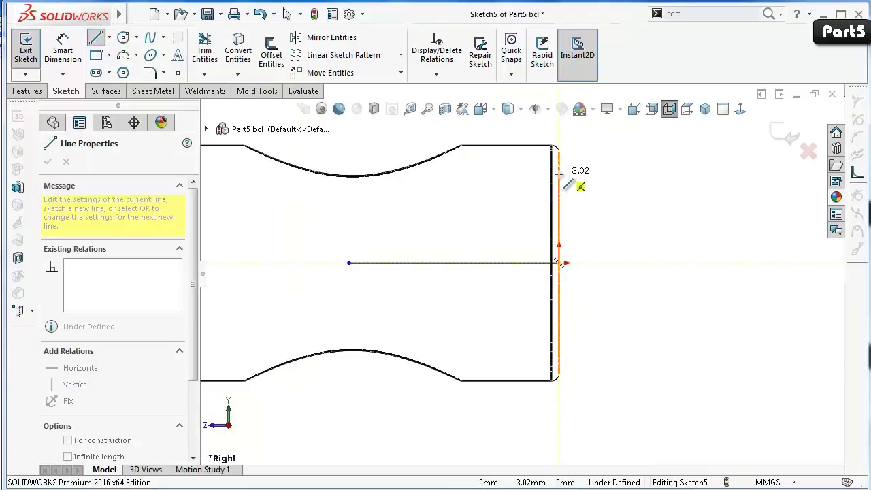
click(559, 172)
scroll(529, 190, down, 2)
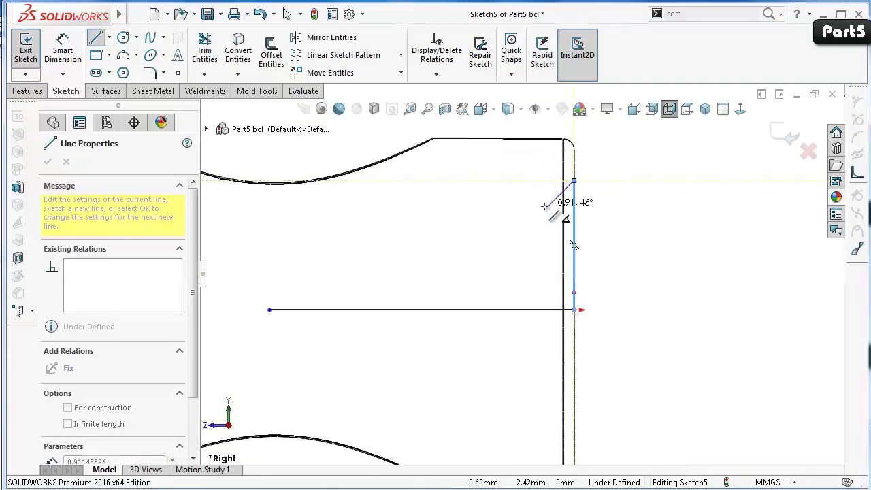
click(545, 207)
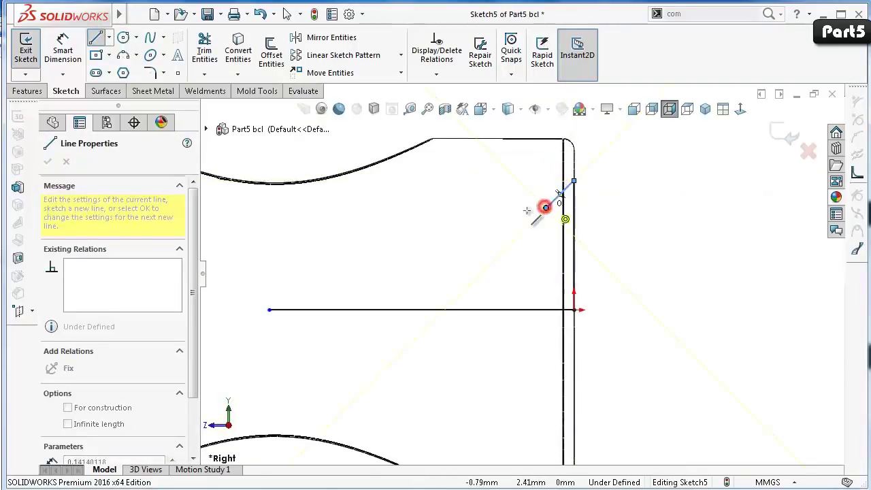
click(273, 208)
double_click(270, 310)
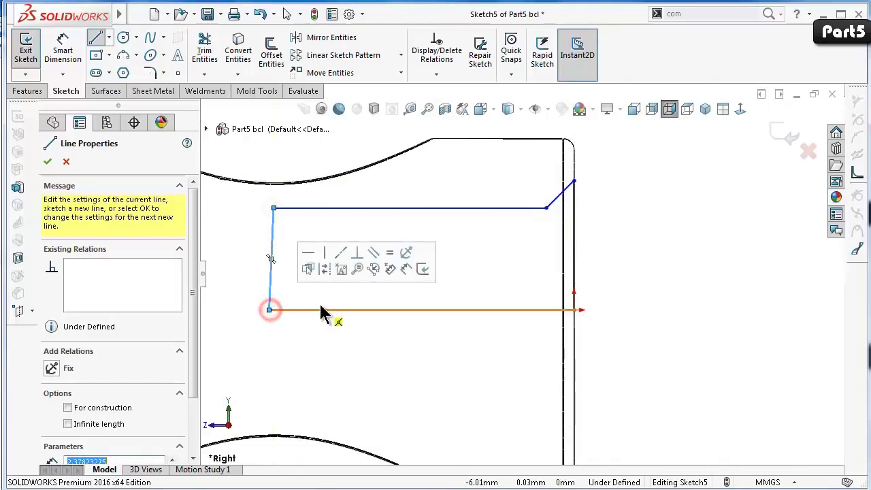
scroll(521, 272, up, 3)
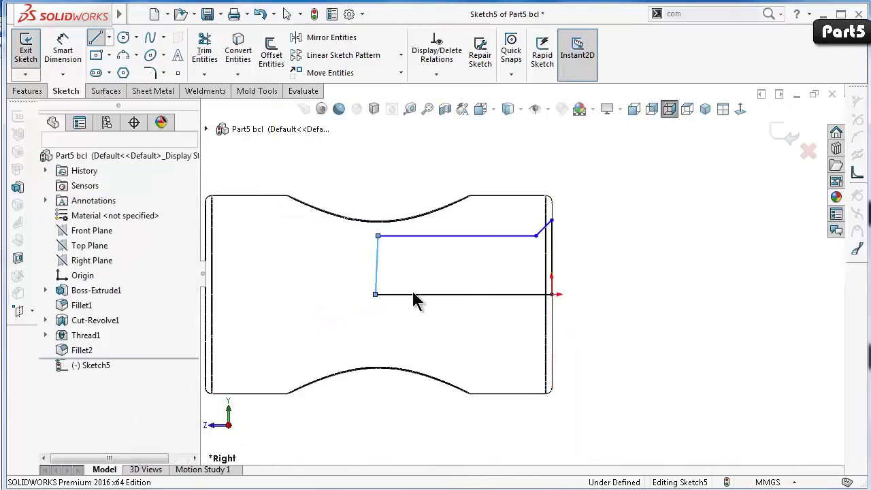
key(Escape)
Set the display style to Hidden Lines Visible to show the hidden thread edges.
scroll(503, 310, up, 1)
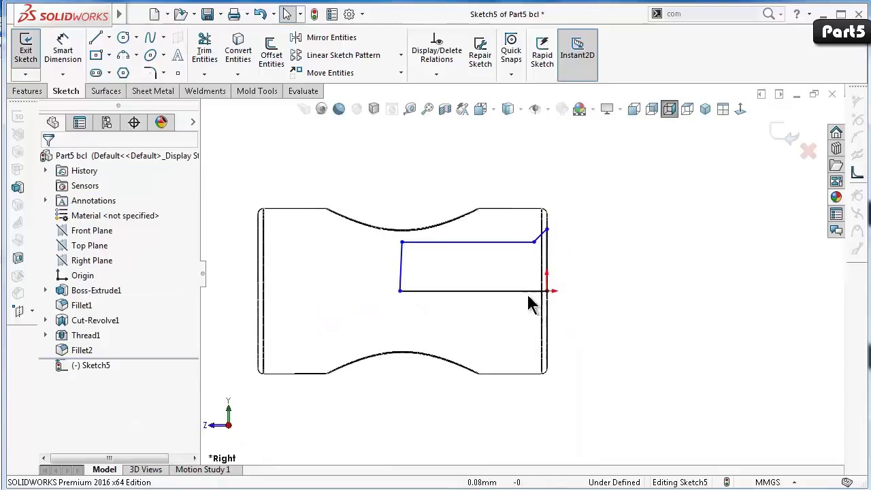
click(137, 13)
click(108, 39)
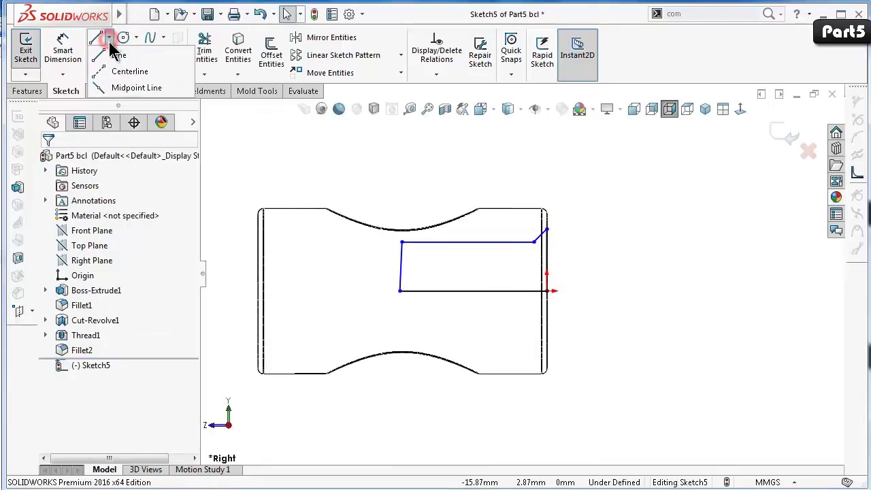
click(122, 71)
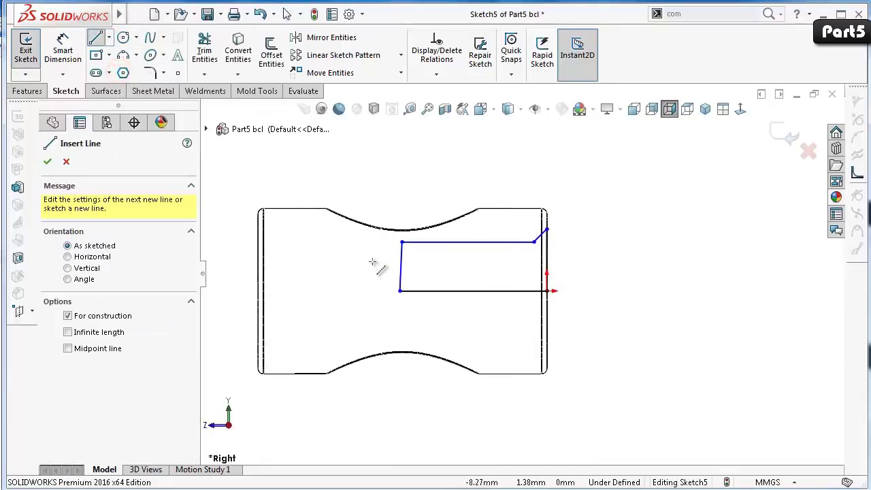
key(Escape)
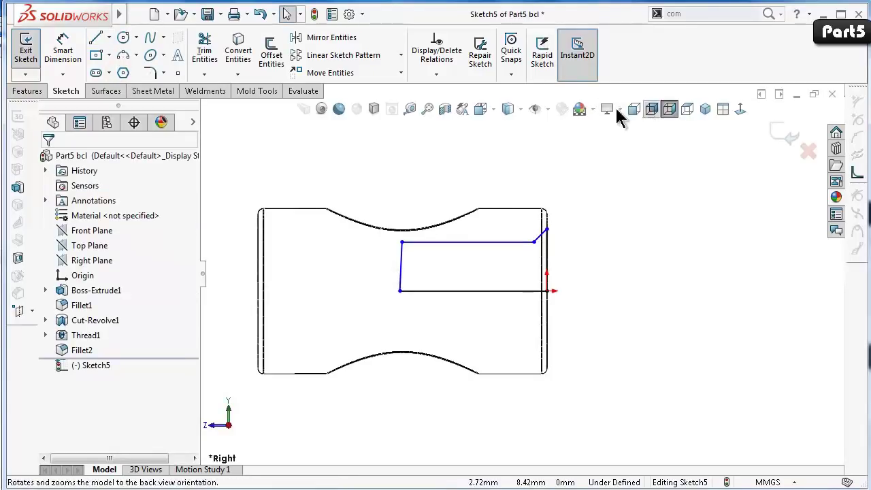
click(517, 108)
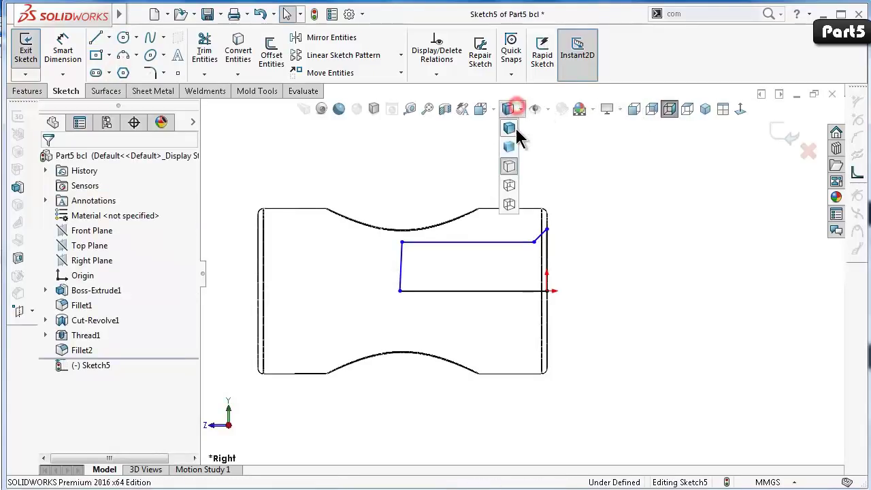
click(510, 189)
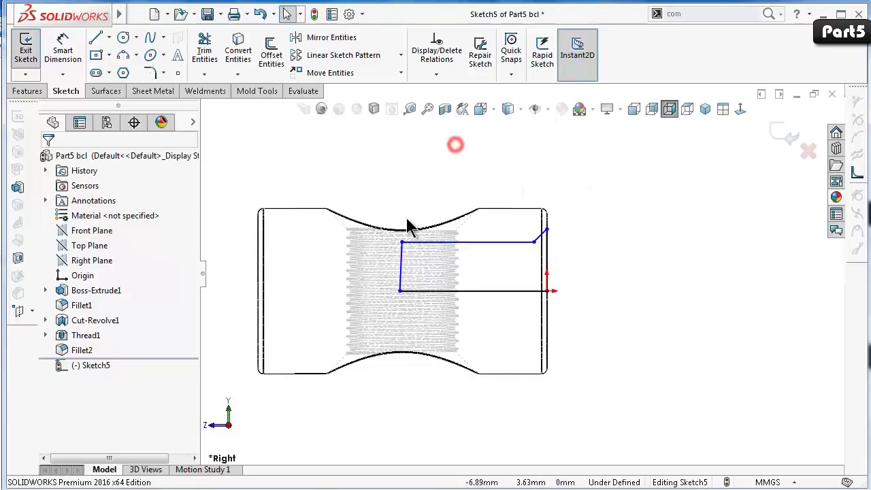
scroll(408, 224, up, 2)
Dimension the long horizontal line to 7 and the spacing between horizontal lines to 2.
right_drag(739, 333, 719, 204)
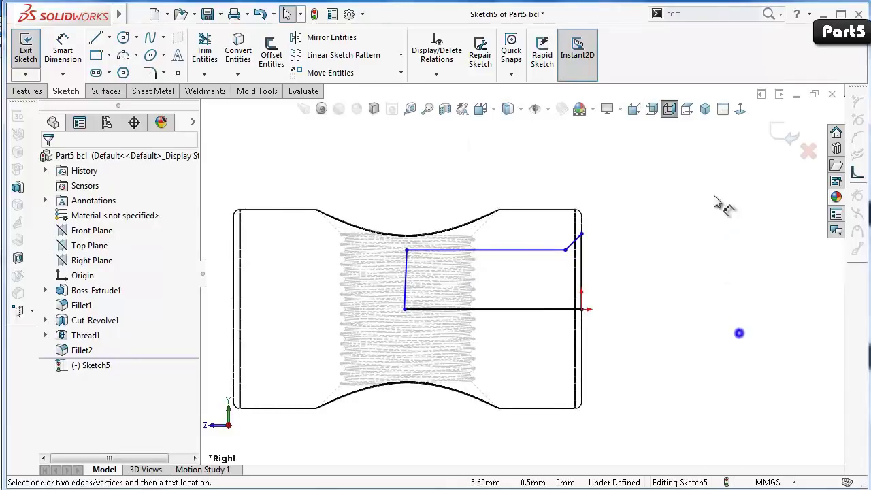
click(563, 310)
click(440, 189)
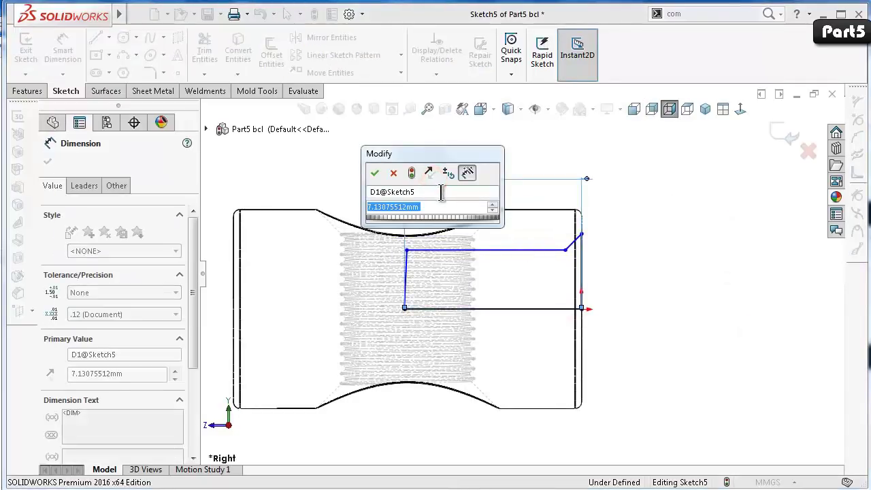
text(7)
key(Return)
scroll(442, 236, up, 2)
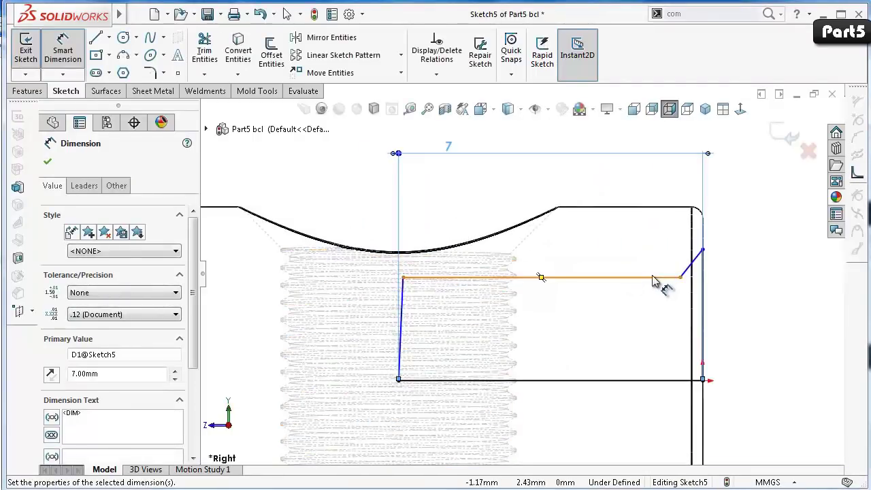
click(653, 278)
click(652, 380)
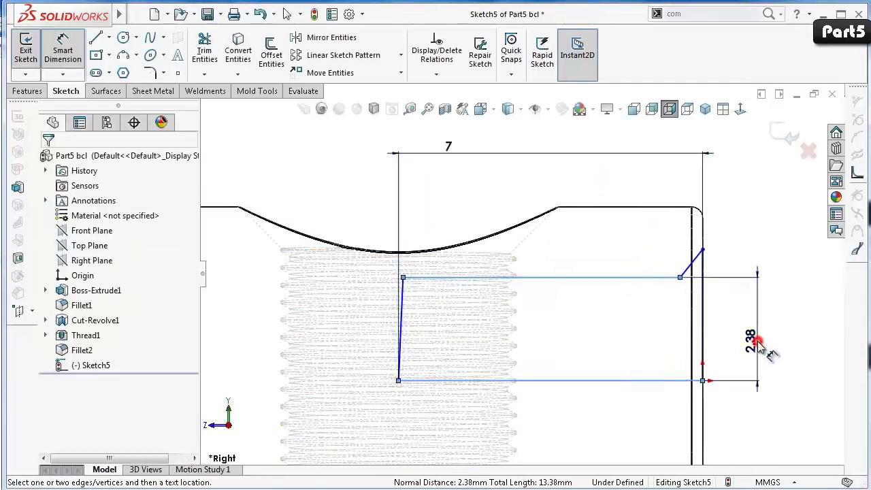
click(757, 342)
text(2)
key(Return)
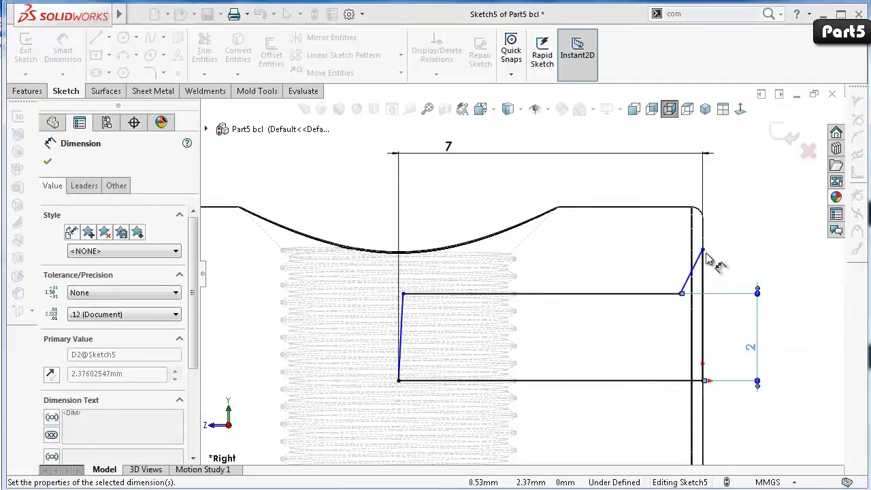
Dimension the chamfer angle to 45° and the end-face vertical line to 2.75.
scroll(691, 272, down, 1)
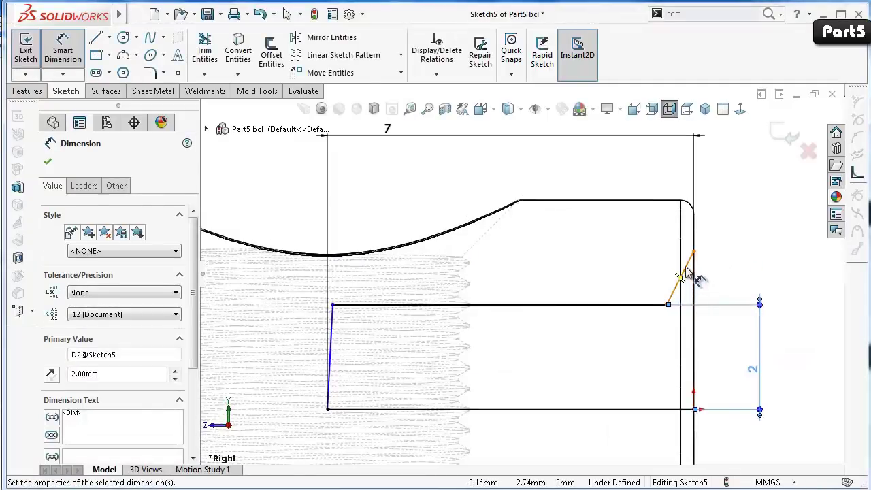
click(686, 274)
click(693, 276)
click(688, 287)
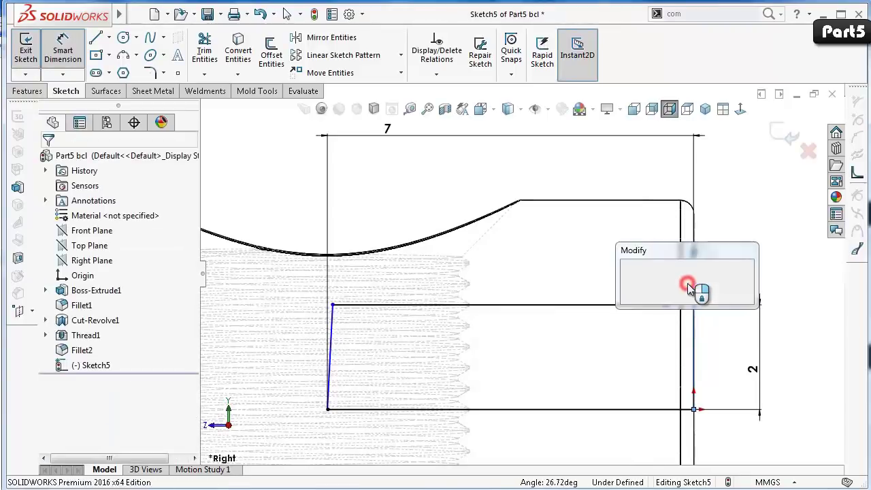
text(45)
key(Return)
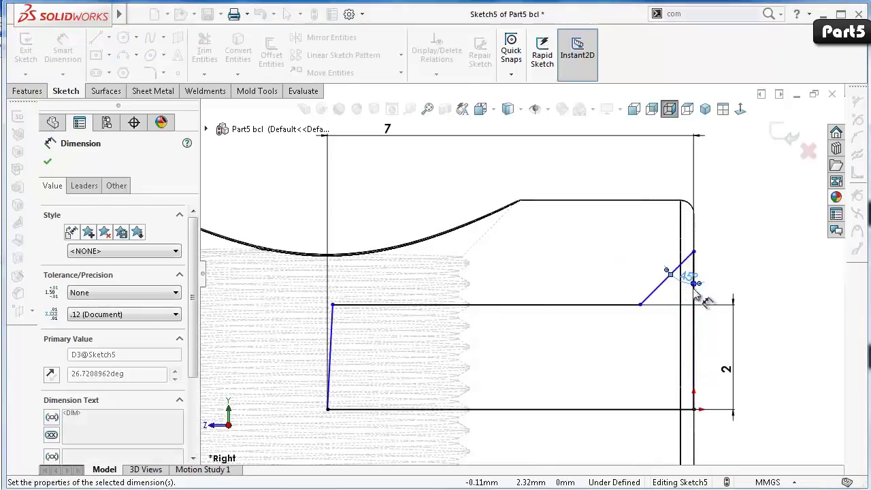
click(693, 278)
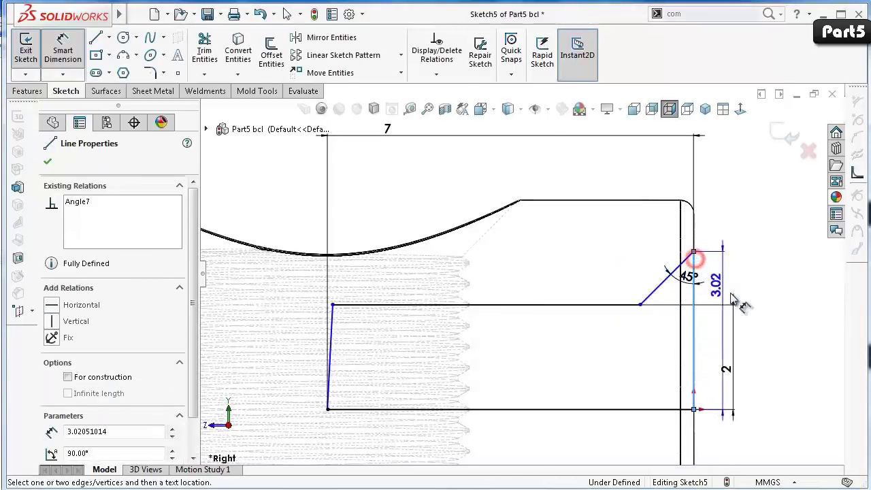
click(772, 325)
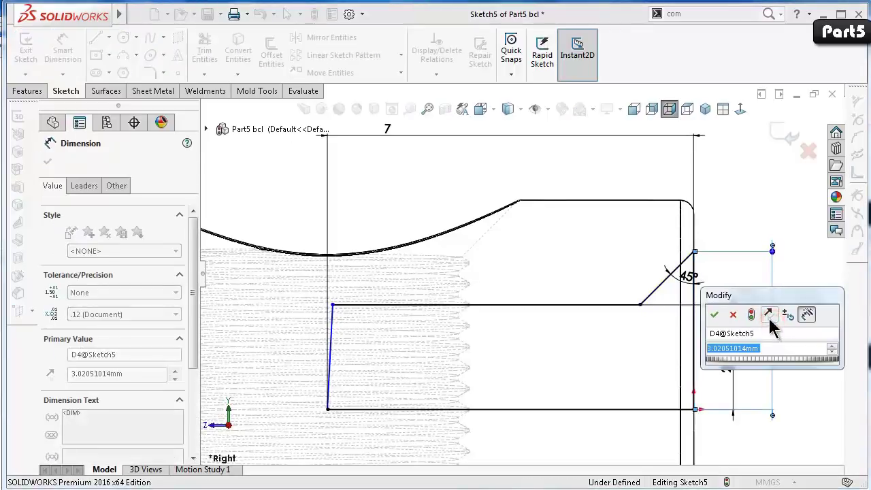
text(2.75)
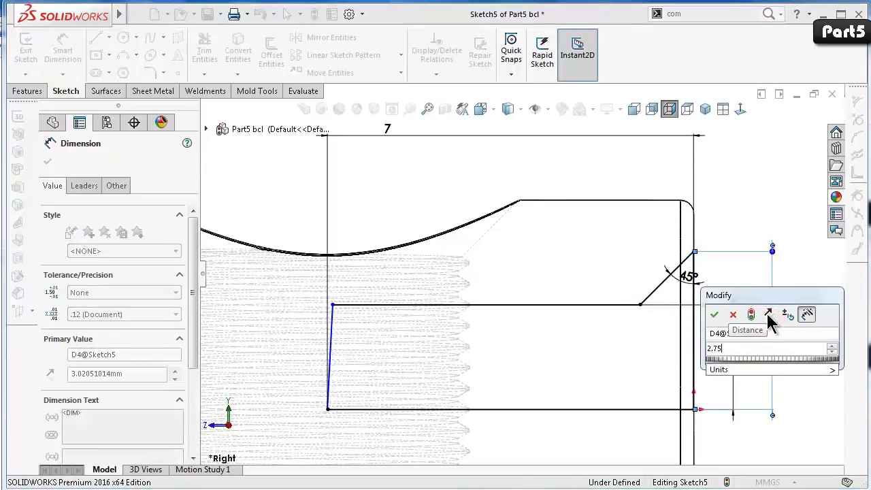
key(Return)
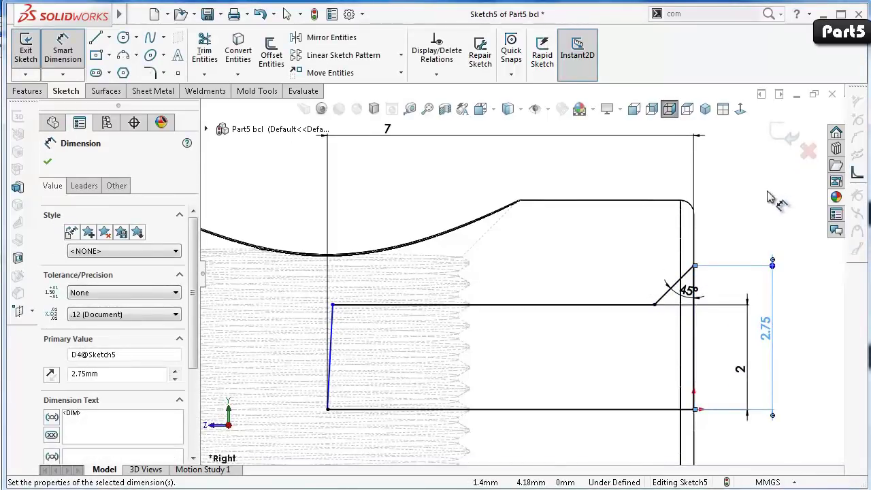
click(727, 230)
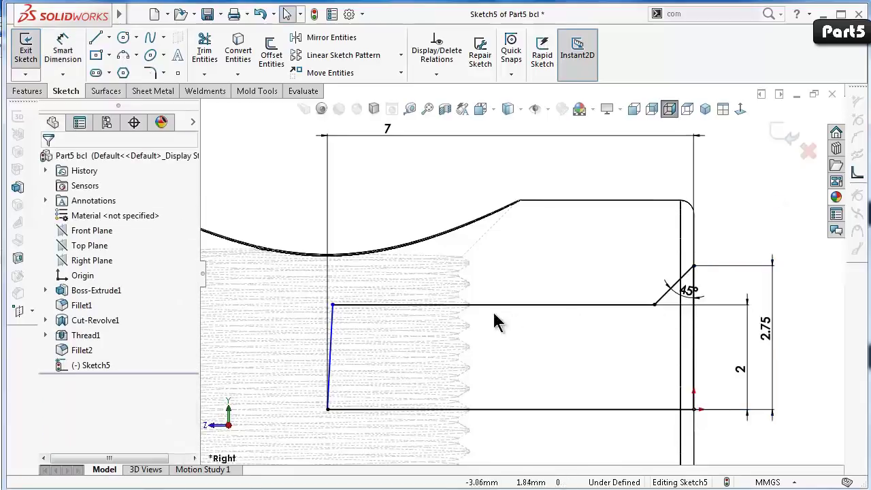
Make the profile's left edge vertical to fully define the sketch.
click(334, 312)
click(383, 255)
click(388, 172)
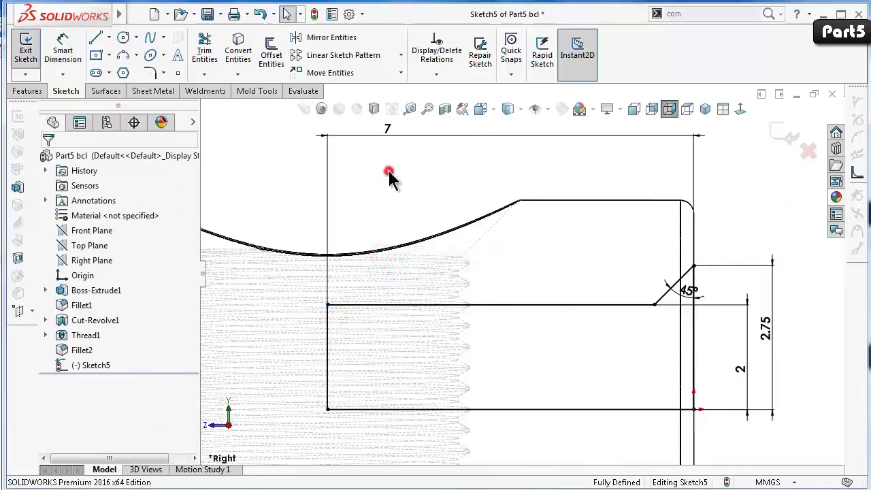
Revolve-cut the runout profile 360° around its bottom line to create Cut-Revolve2.
key(f)
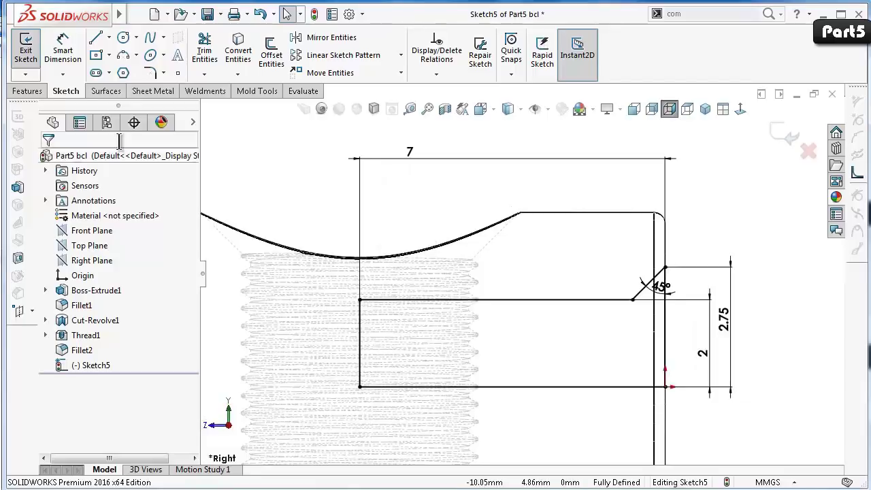
click(28, 91)
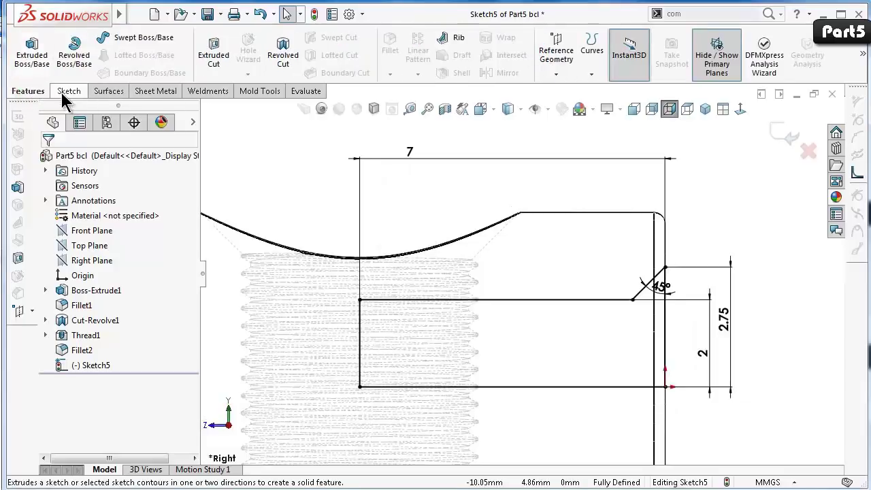
click(277, 60)
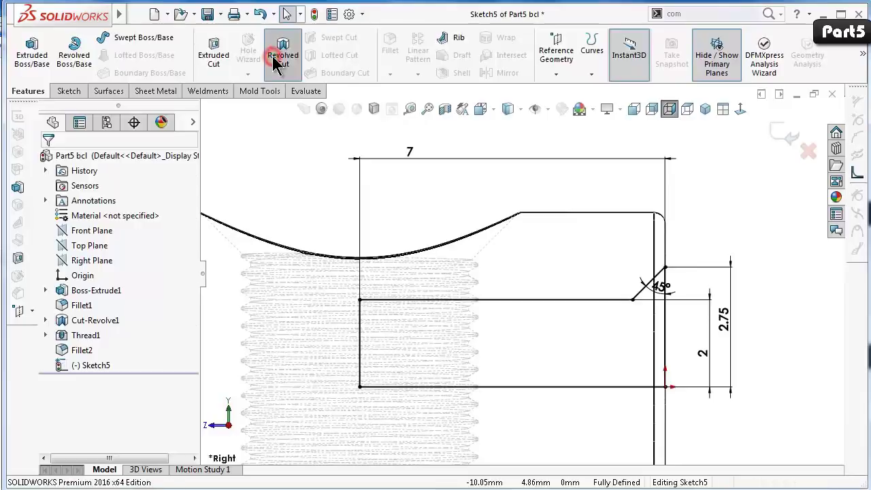
click(555, 386)
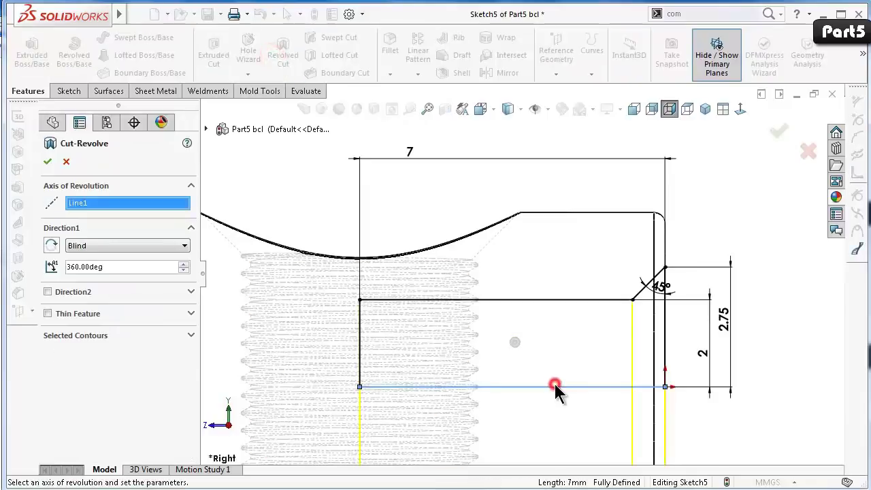
click(780, 132)
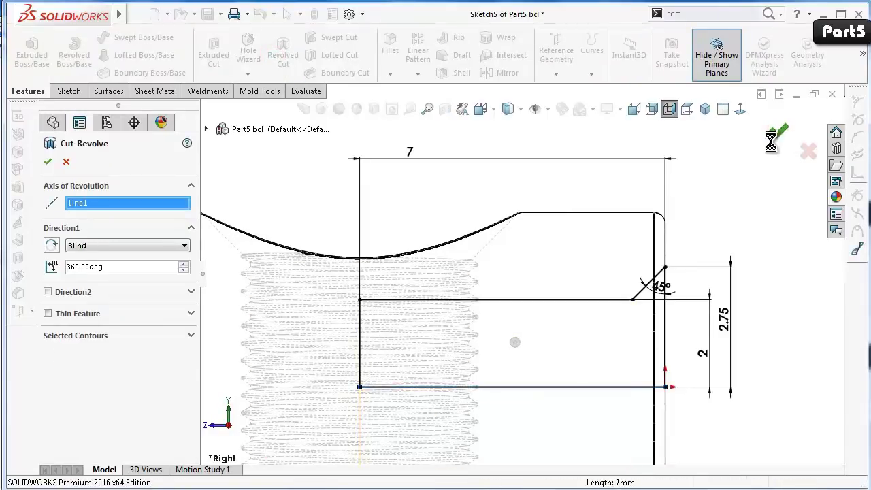
click(749, 197)
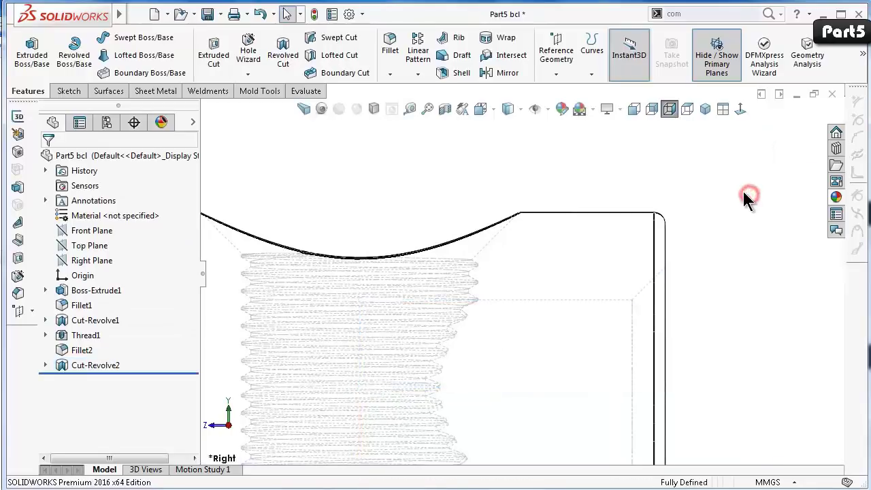
Rotate the model into an oblique 3D view and display it Shaded With Edges.
key(ctrl+7)
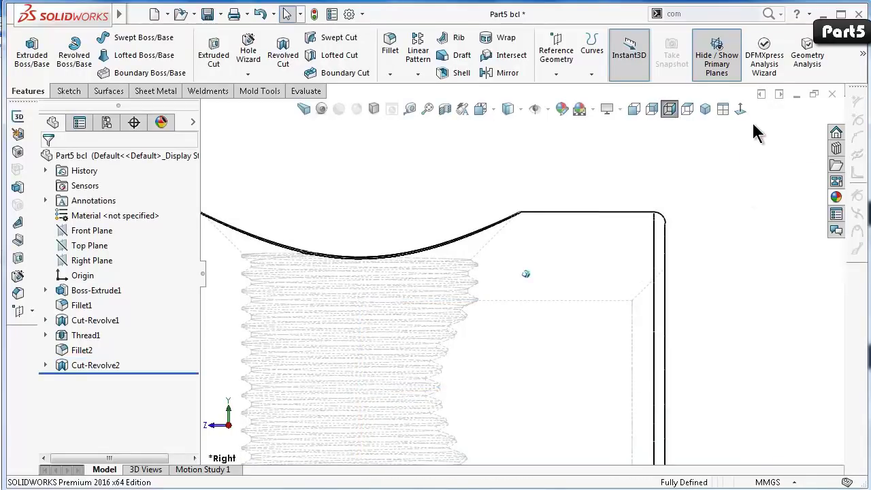
key(Up)
key(Up)
key(Up)
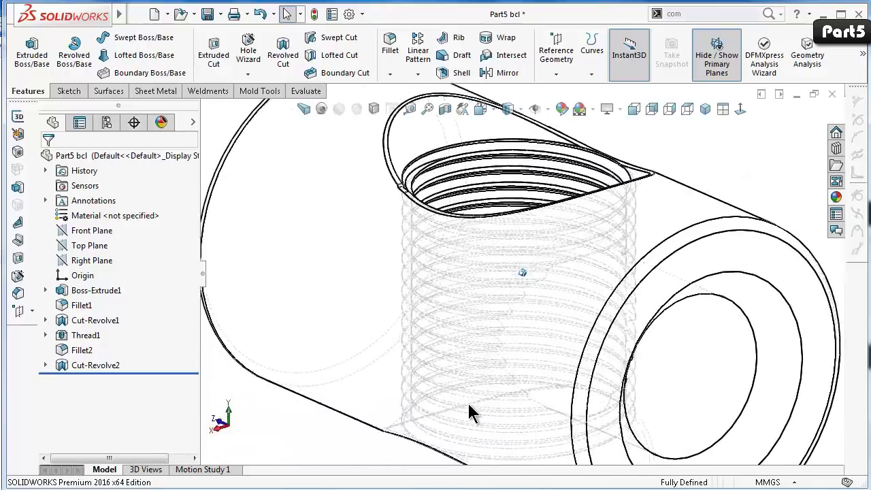
key(Up)
key(Up)
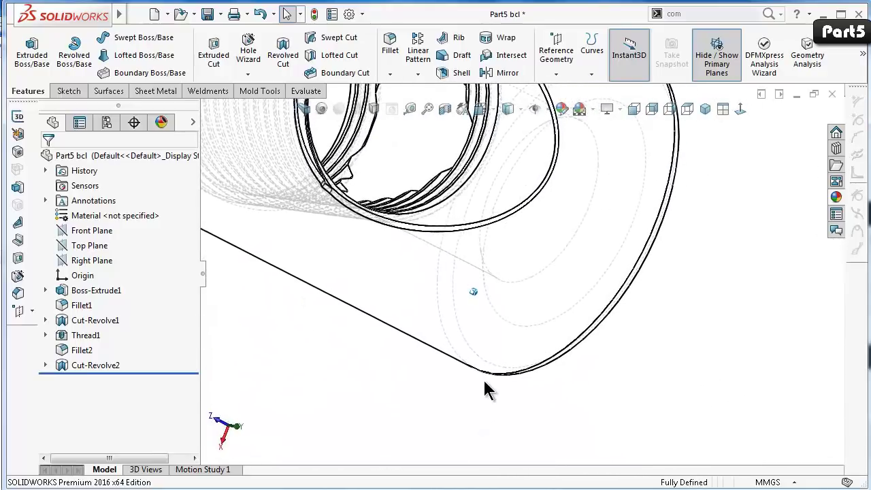
key(Up)
key(Up)
key(Up)
key(Up)
key(Up)
key(Up)
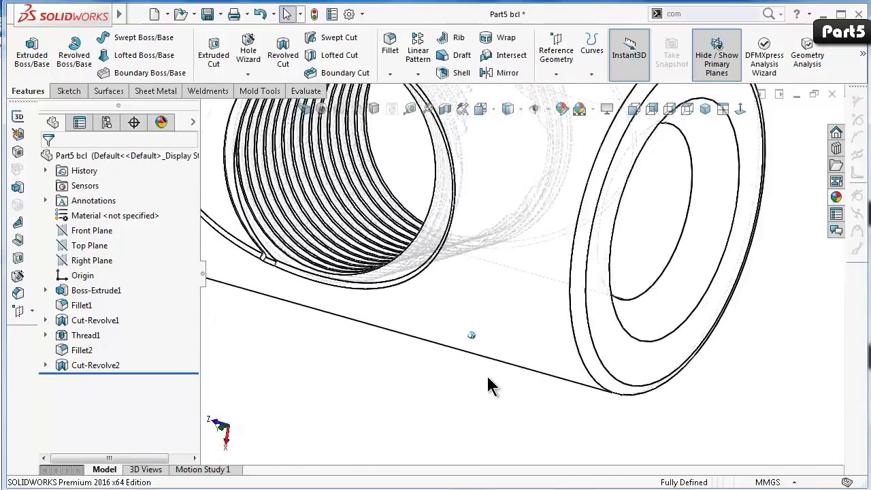
key(Up)
key(Up)
key(Up)
key(Up)
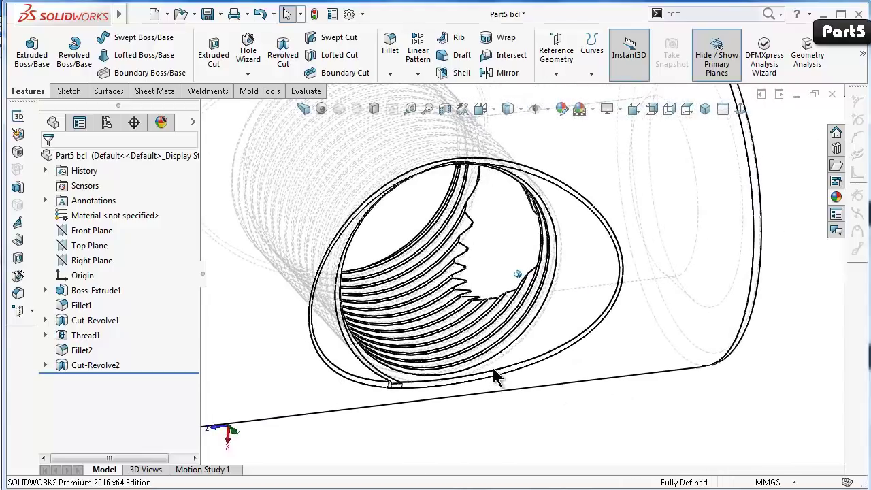
key(Up)
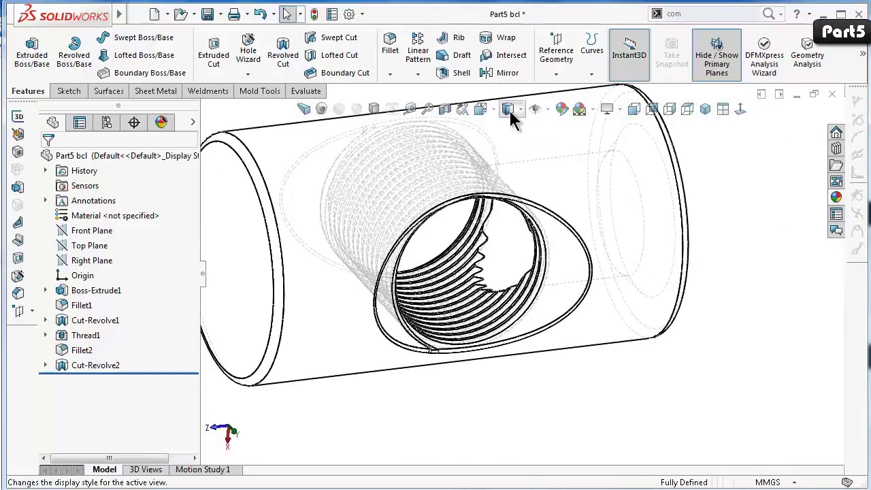
click(507, 111)
click(505, 130)
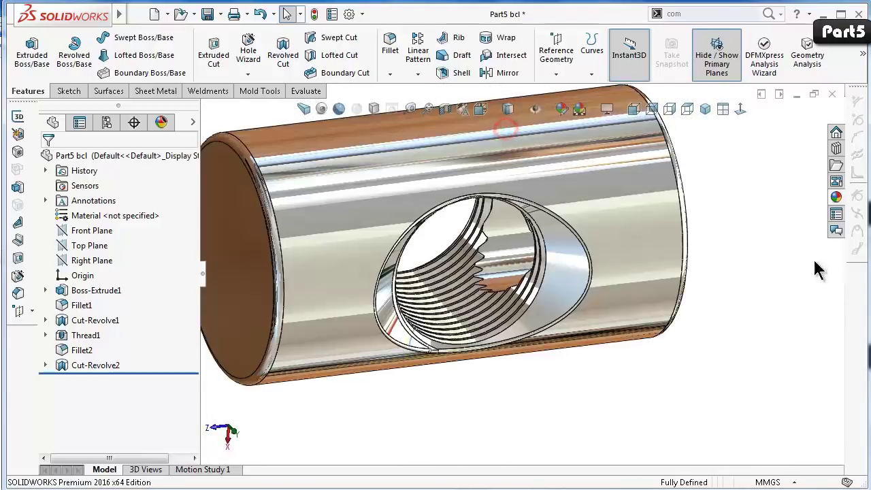
key(Left)
key(Left)
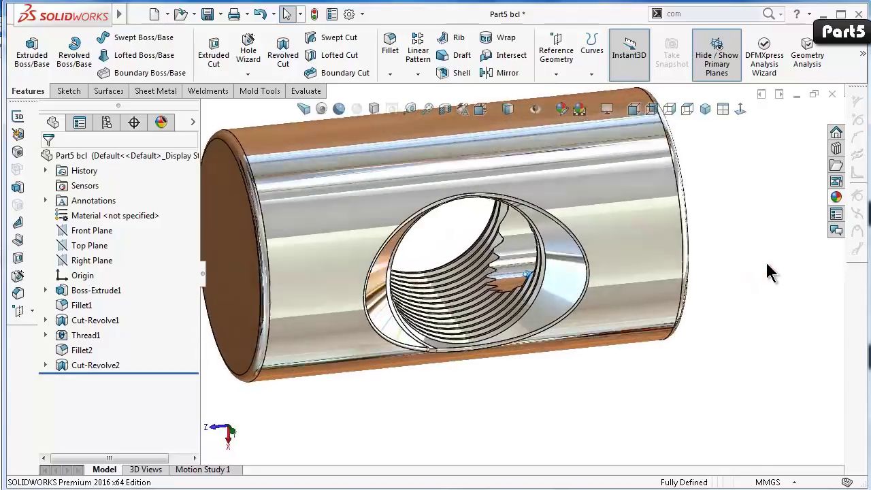
key(Left)
key(Left)
key(Left)
key(Left)
key(Left)
key(Left)
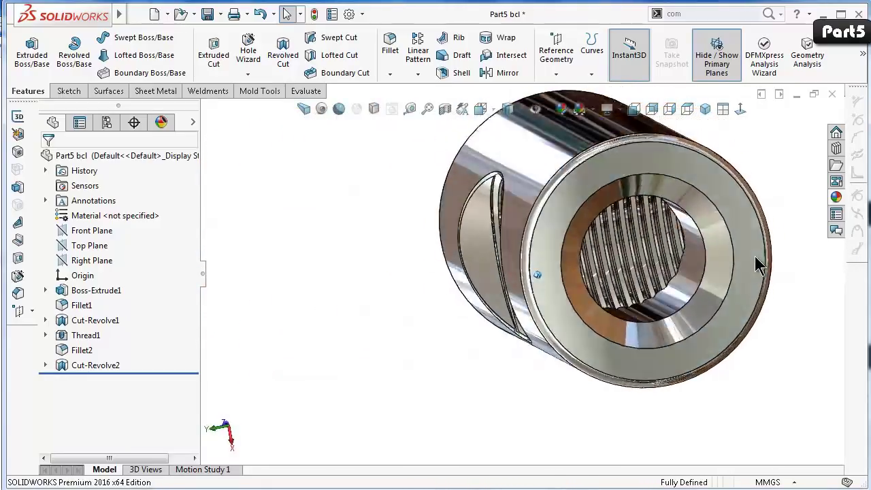
key(Left)
key(Left)
key(Left)
key(Left)
key(Left)
key(Down)
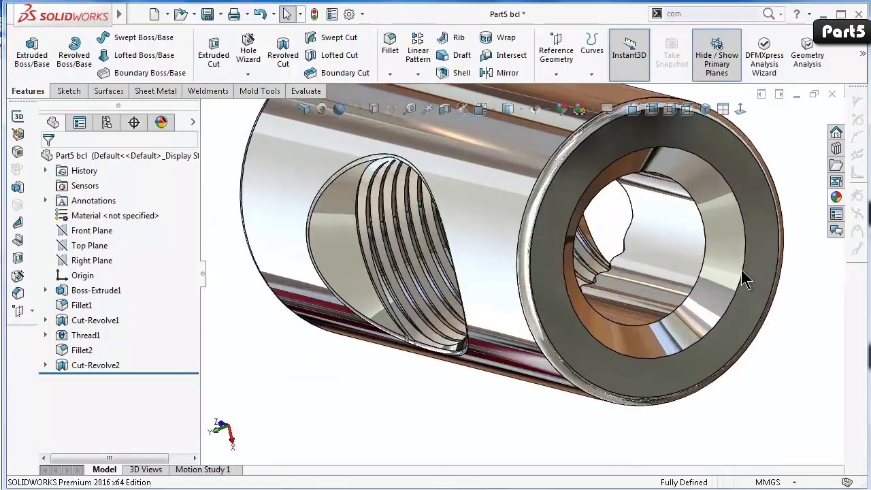
Start a thread on the inner bore edge with a 5 mm depth.
click(245, 74)
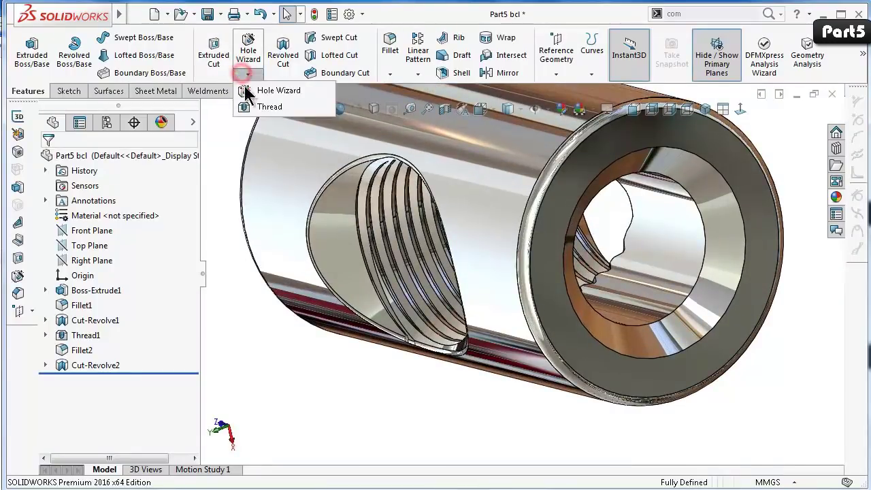
click(251, 108)
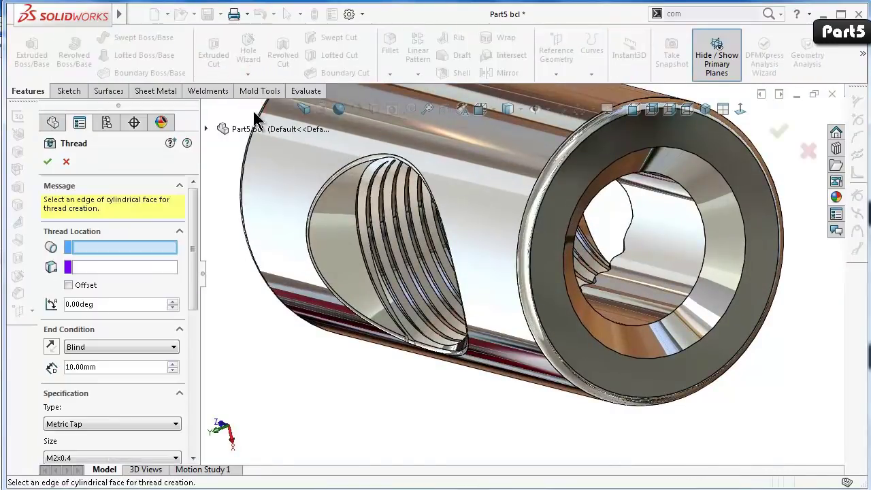
click(702, 263)
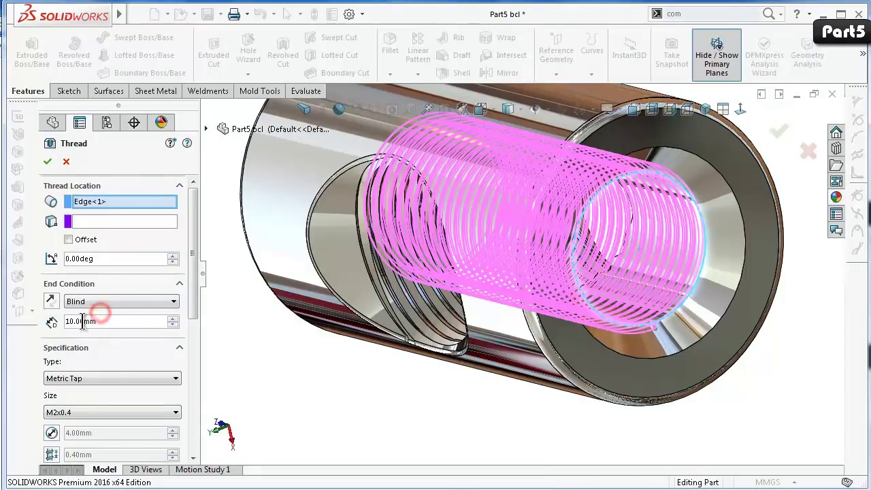
text(5)
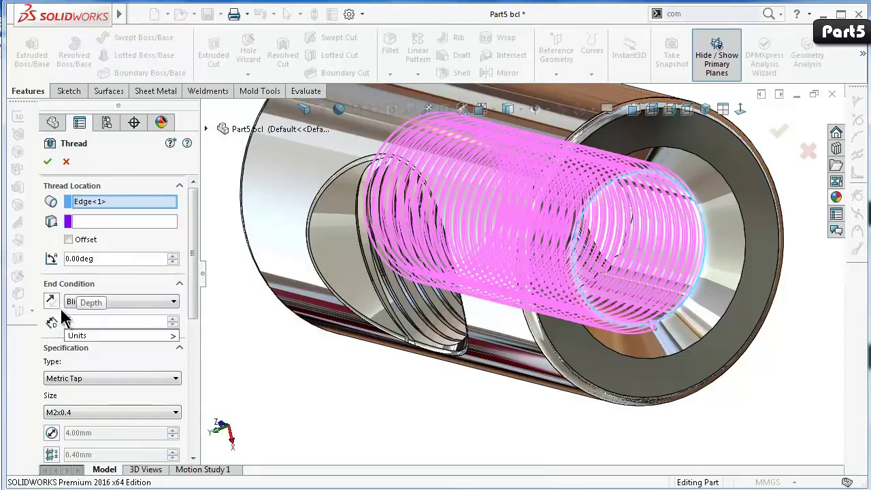
key(Return)
Add a flipped 1.00mm start offset, change the depth to 6 mm, and confirm Thread2.
scroll(558, 287, down, 2)
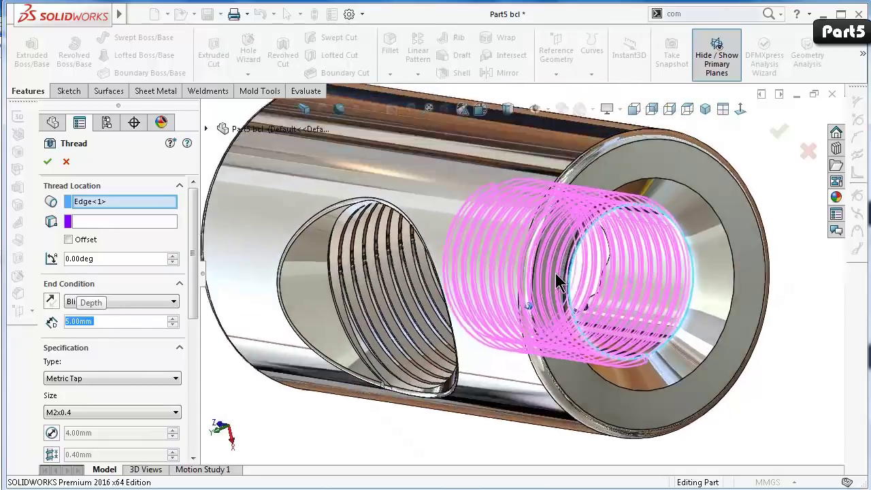
scroll(558, 285, down, 2)
scroll(558, 272, down, 2)
key(Left)
key(Left)
key(Left)
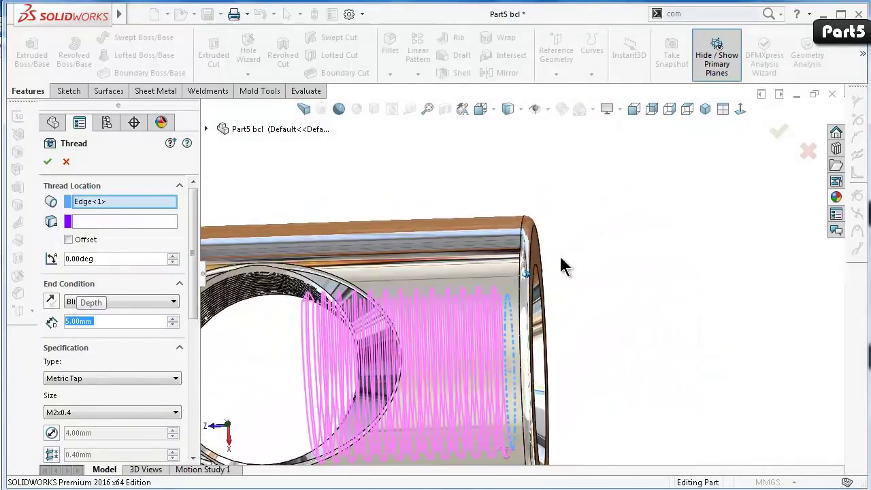
key(Left)
key(Left)
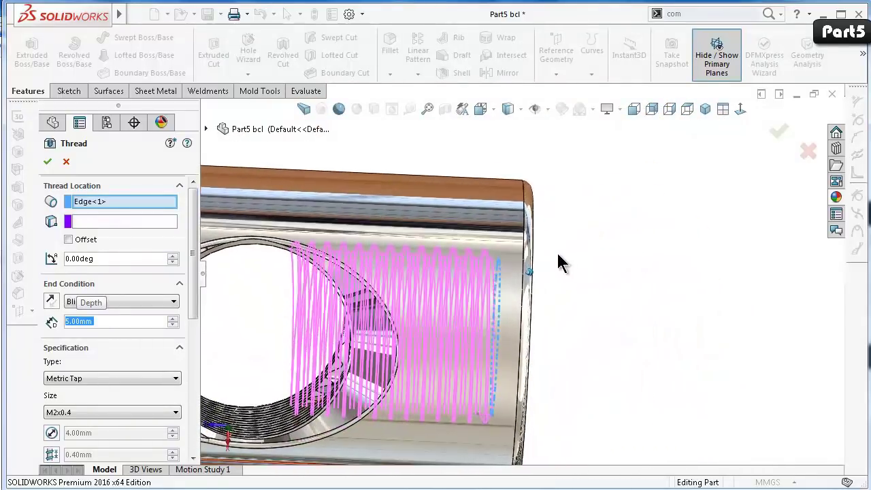
key(Left)
click(67, 240)
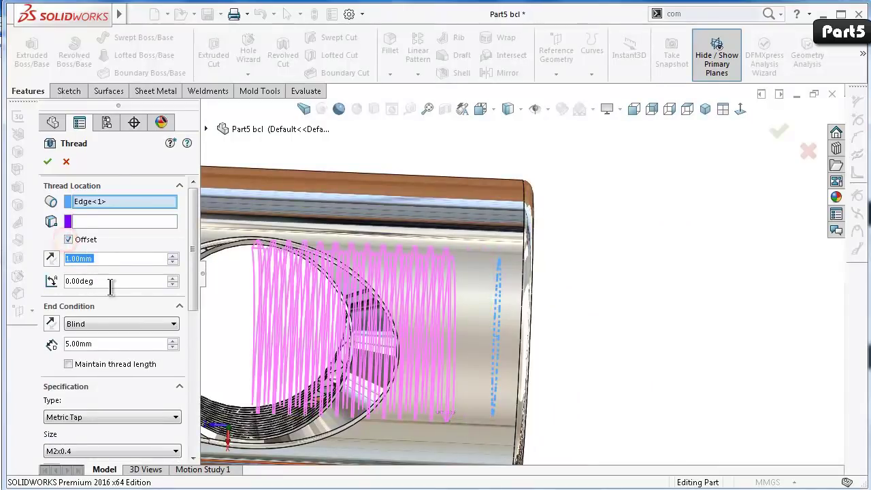
click(51, 258)
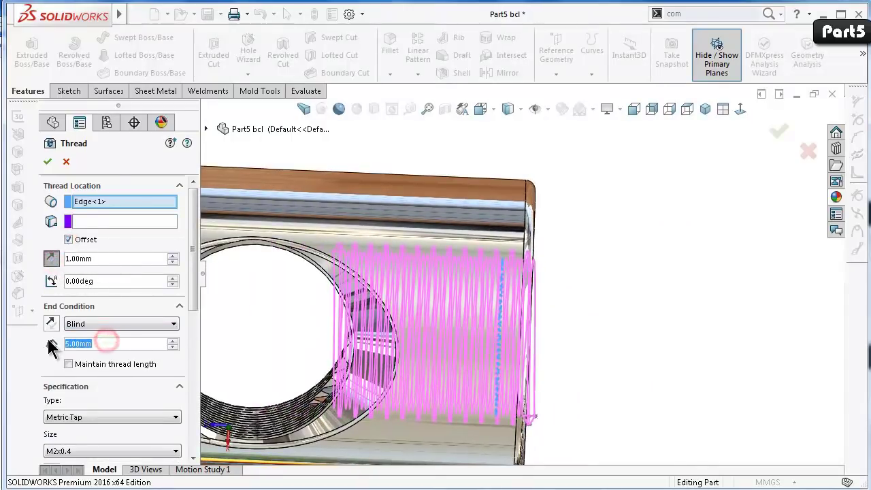
text(8)
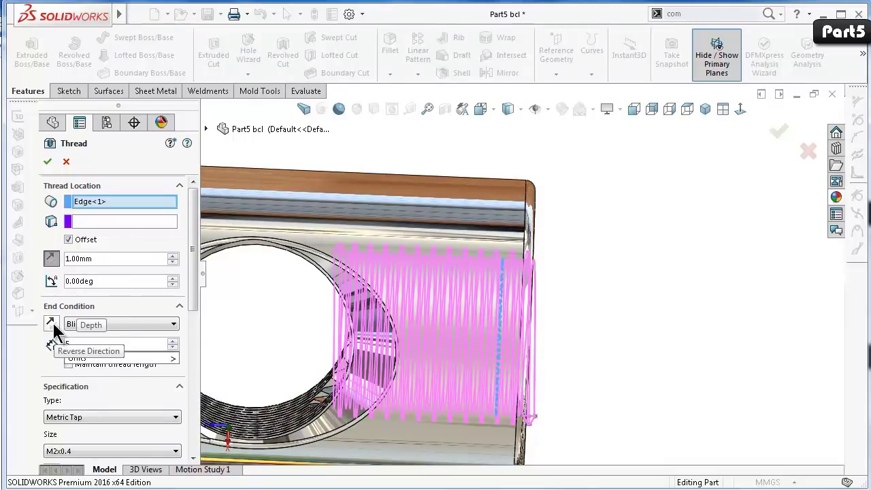
key(BackSpace)
text(6)
key(Return)
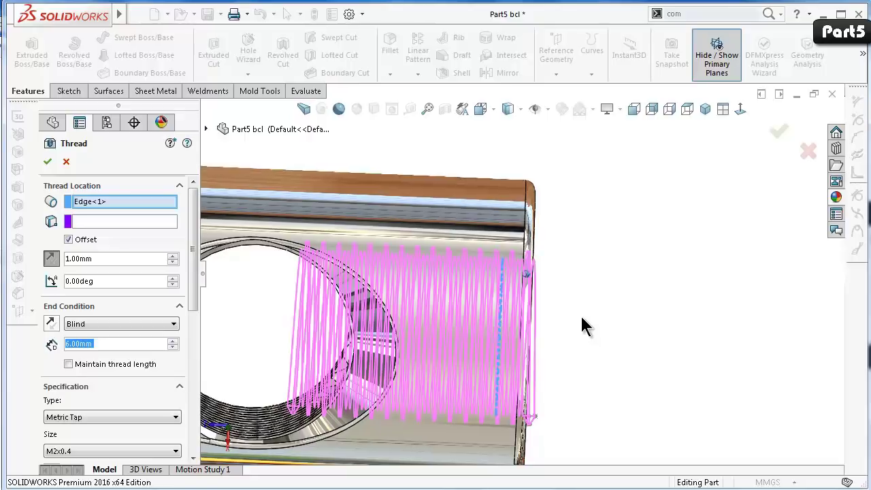
drag(192, 293, 196, 442)
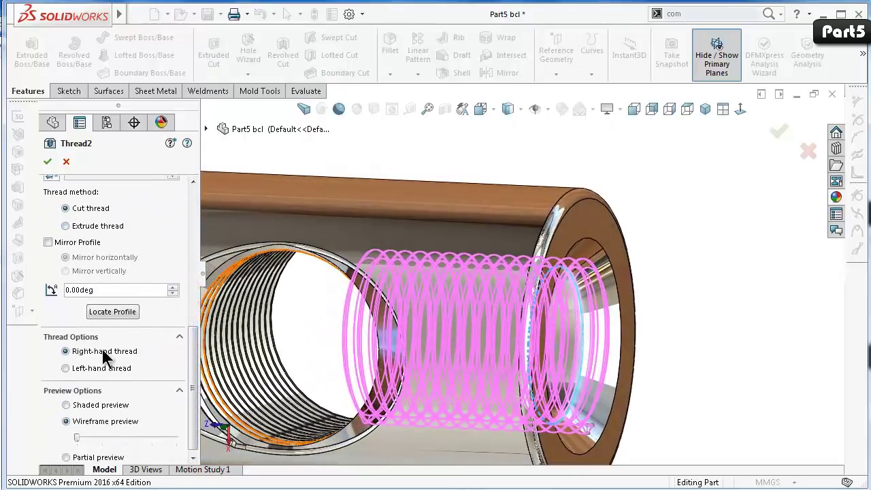
click(47, 163)
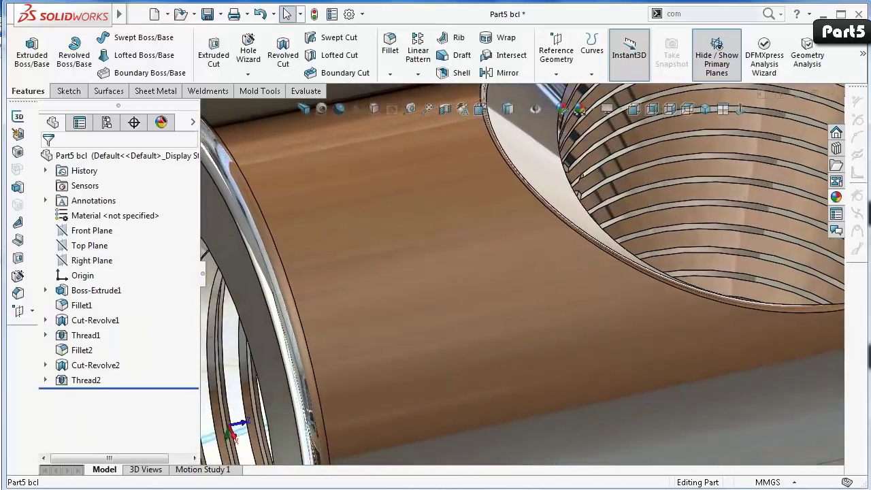
Edit Thread2 and enter a 4 mm blind depth.
scroll(612, 319, up, 3)
middle_drag(598, 299, 489, 368)
click(82, 381)
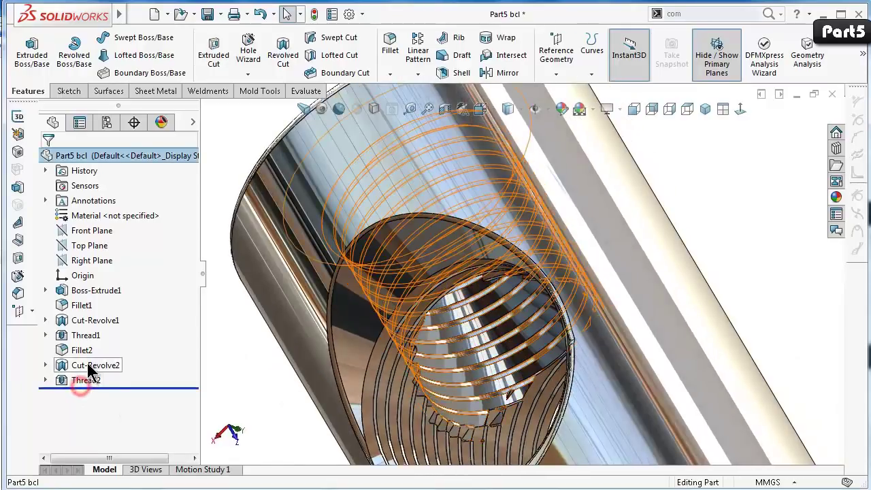
click(86, 381)
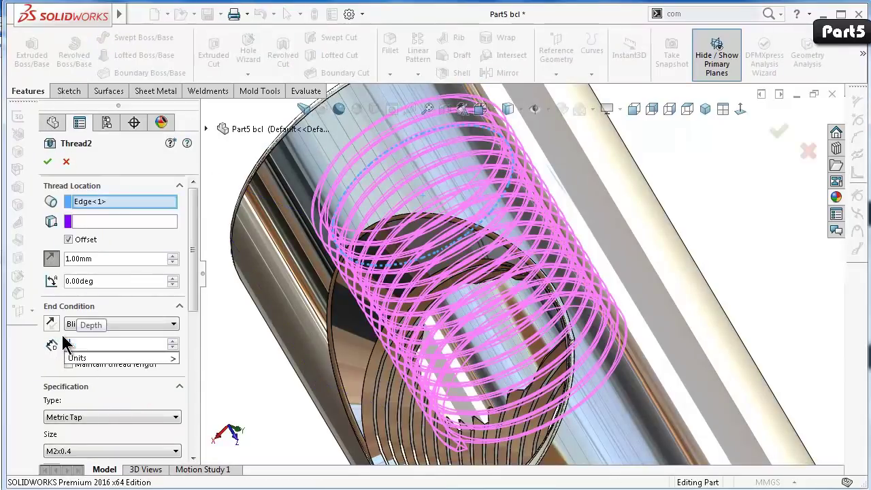
text(4)
key(Return)
Re-enter the thread depth as 4.00 mm and confirm the edited Thread2.
mouse_move(450, 363)
middle_down()
mouse_move(472, 312)
mouse_move(626, 428)
middle_up()
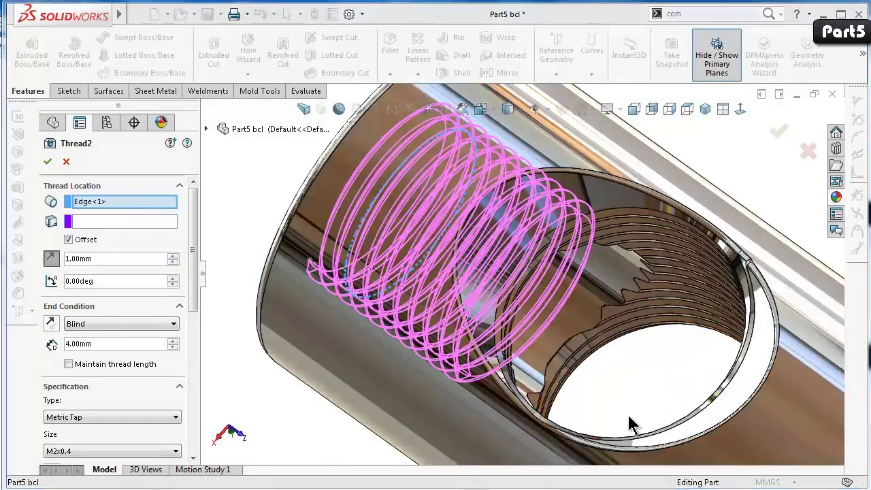
middle_drag(622, 398, 619, 373)
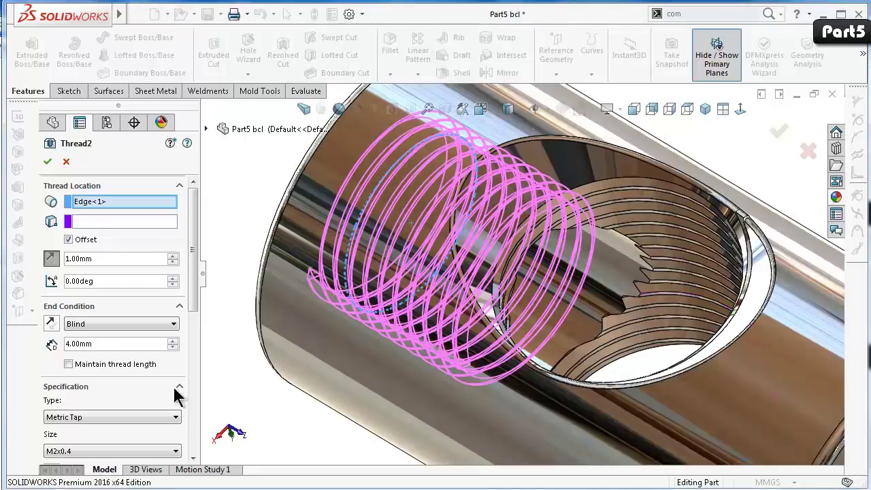
double_click(102, 344)
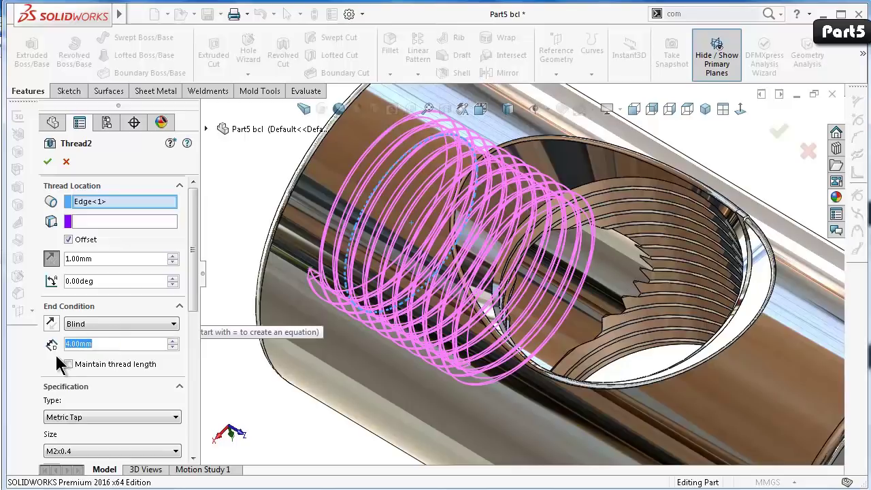
text(4.5)
key(Return)
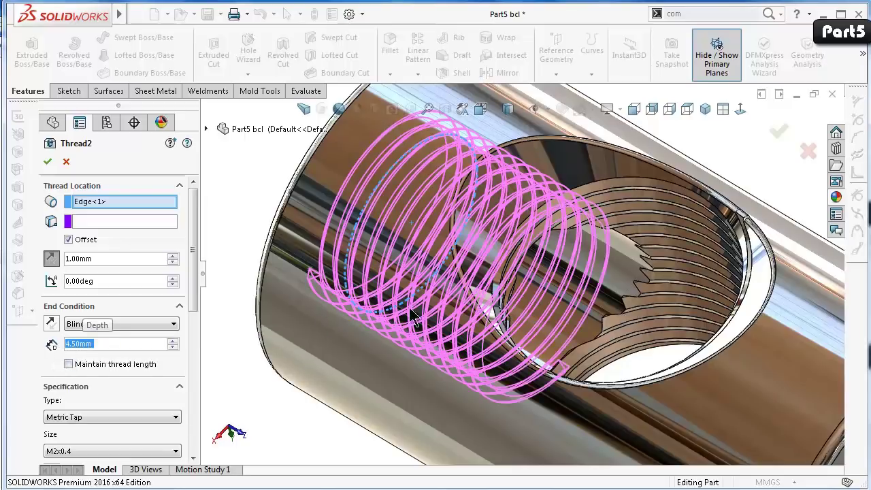
text(4)
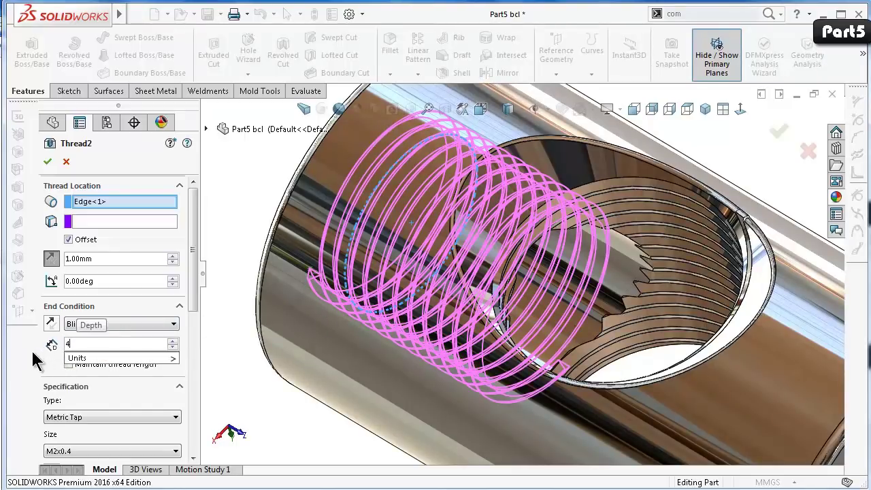
key(Return)
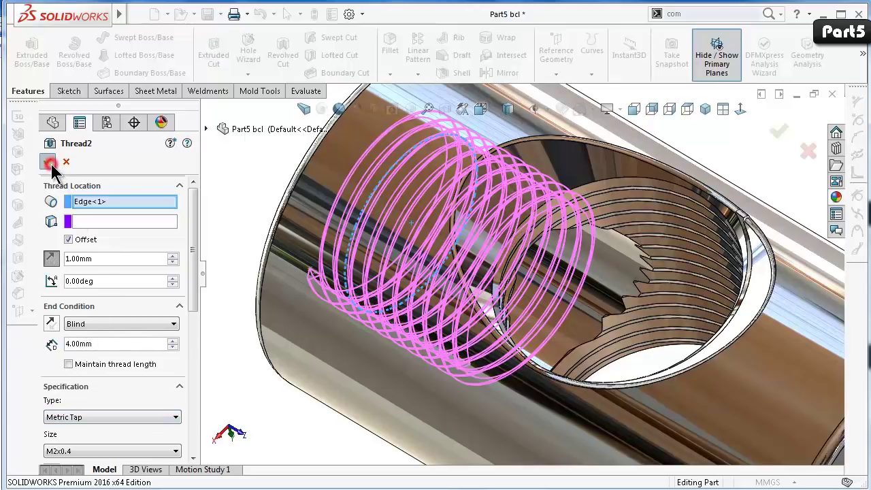
click(51, 163)
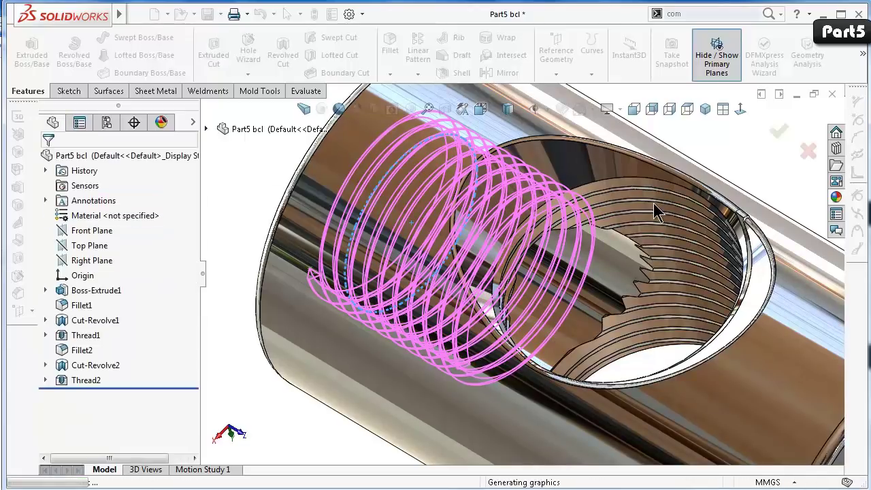
Rotate the part with the arrow keys to view the side hole and end face, then go isometric.
scroll(416, 328, up, 3)
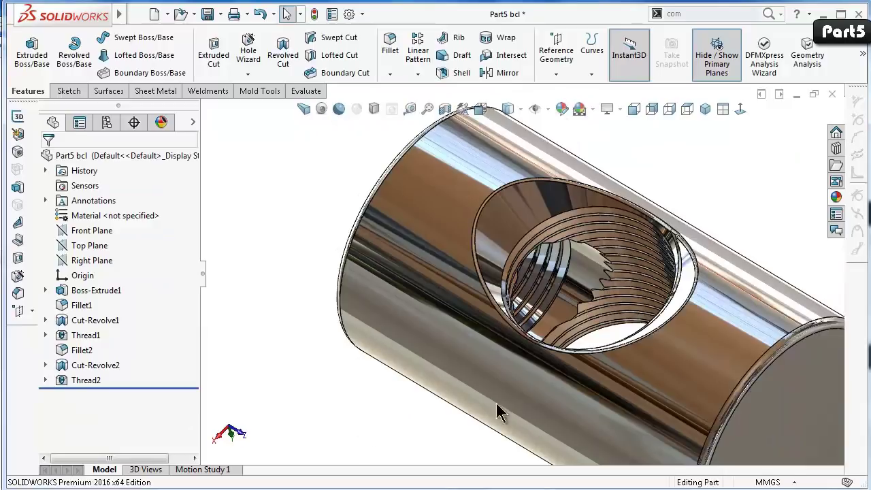
key(Right)
key(Right)
key(Right)
key(Right)
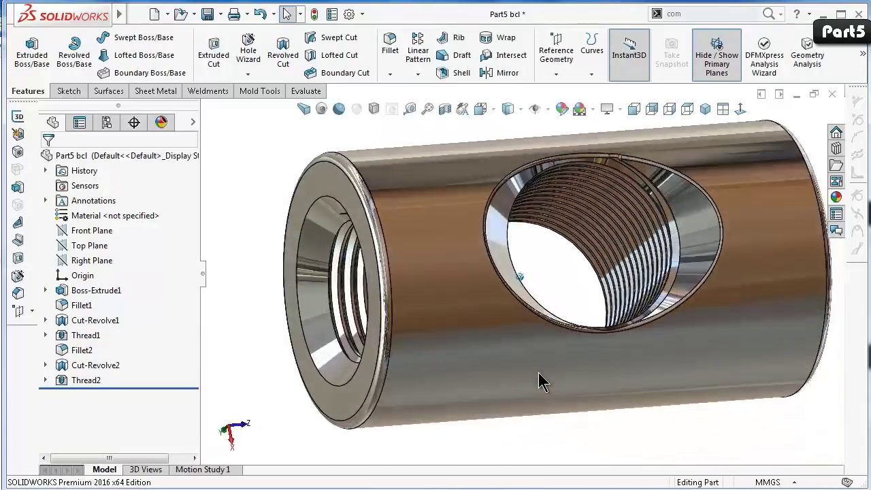
key(Right)
key(Right)
key(Right)
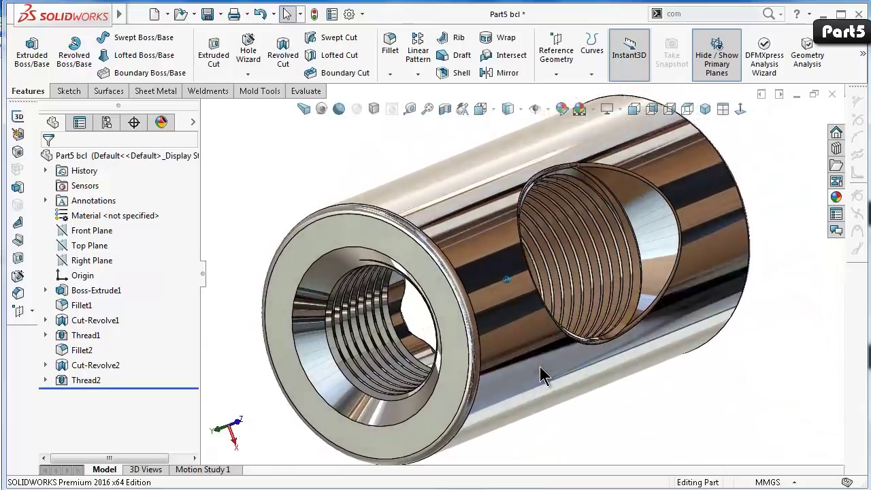
key(Right)
key(Right)
key(Right)
key(Right)
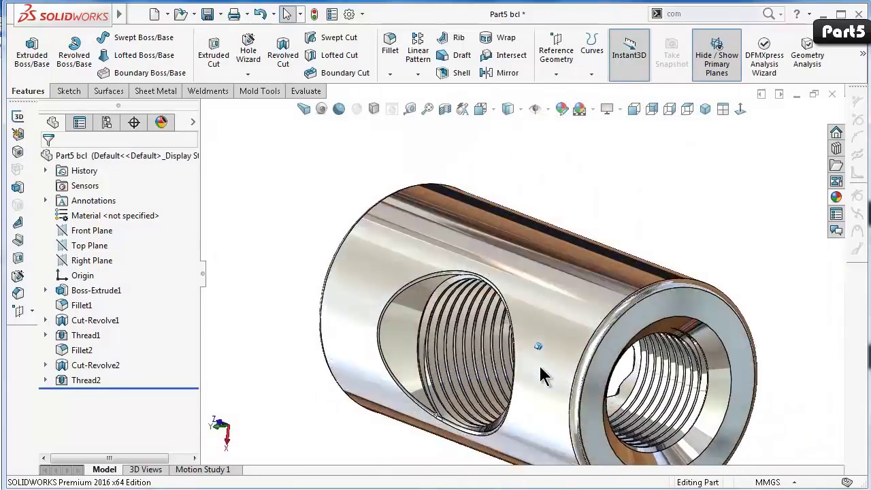
key(Right)
key(Right)
key(Right)
key(Right)
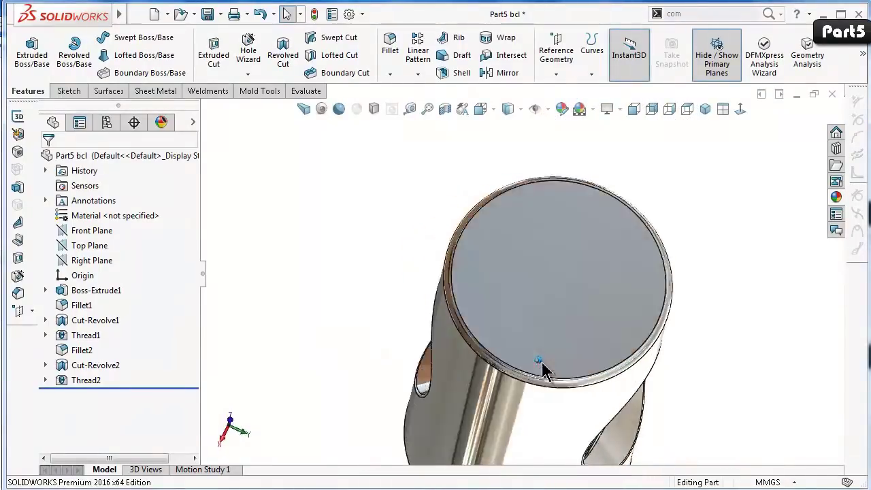
key(Right)
key(Right)
key(Right)
click(705, 109)
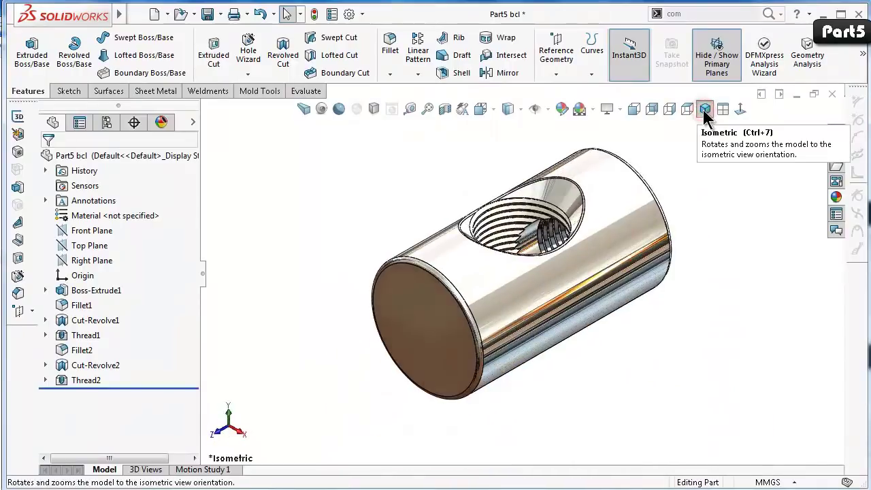
Turn the cross hole toward the viewer and collapse the FeatureManager panel.
key(Right)
key(Right)
key(Right)
key(Right)
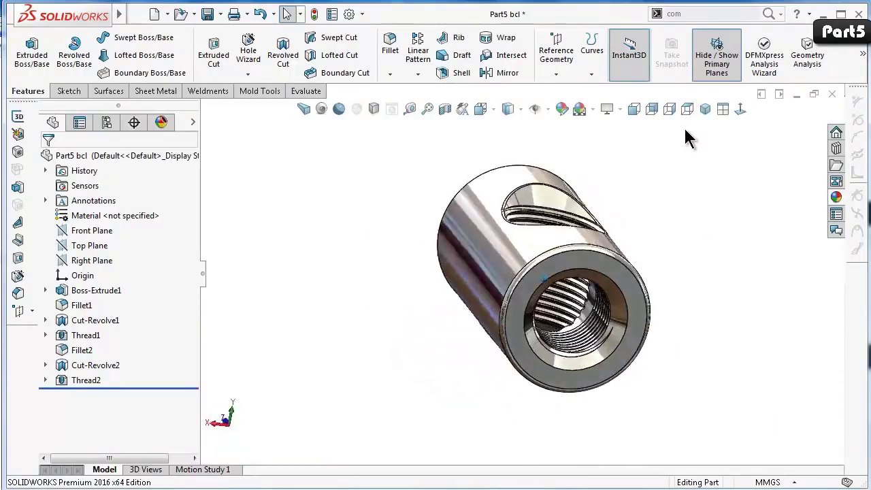
key(Right)
key(Right)
key(Right)
key(Right)
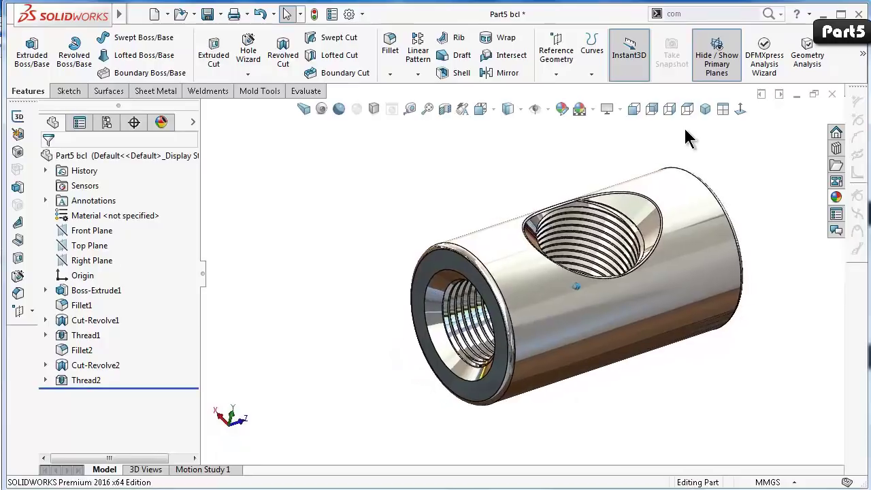
key(Right)
key(Right)
key(Right)
key(Right)
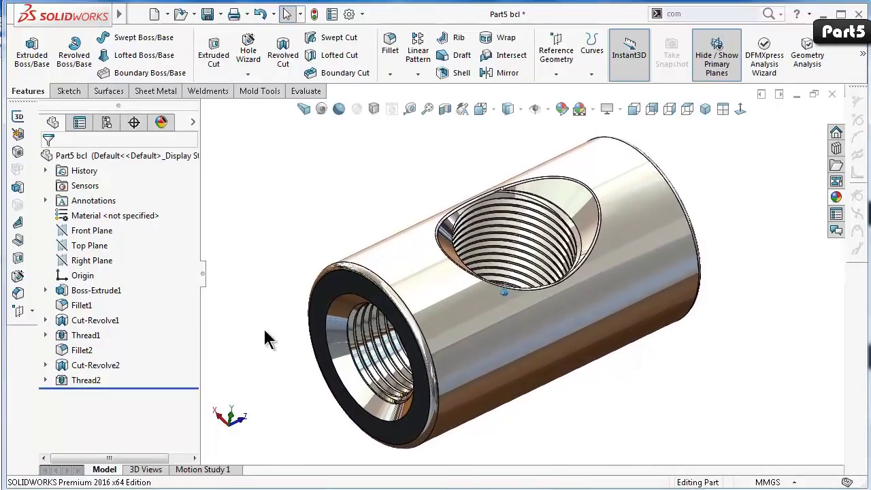
key(Right)
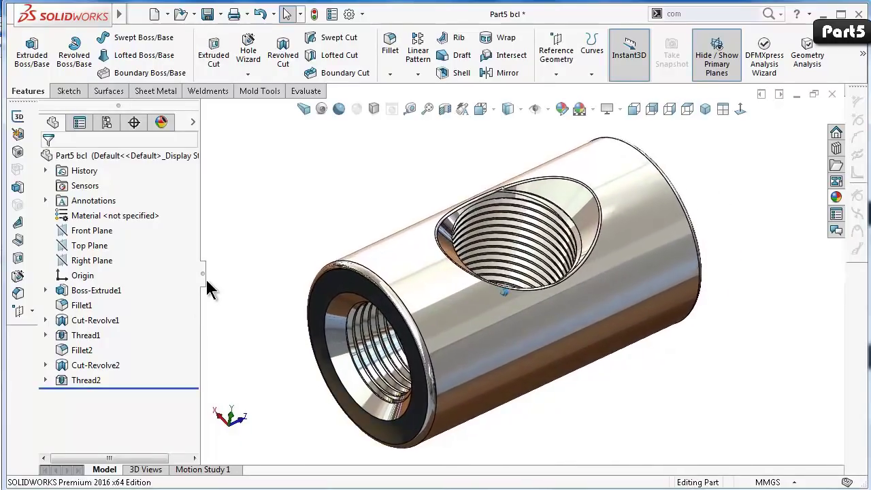
click(206, 279)
click(202, 277)
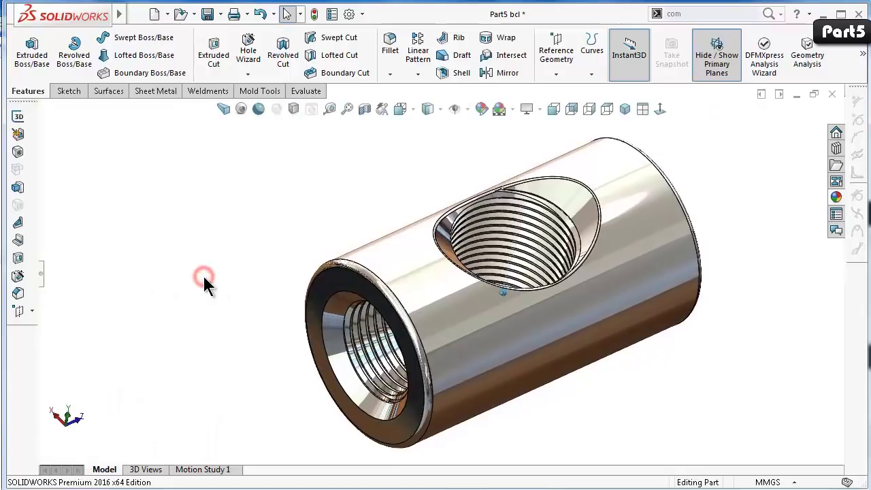
key(Right)
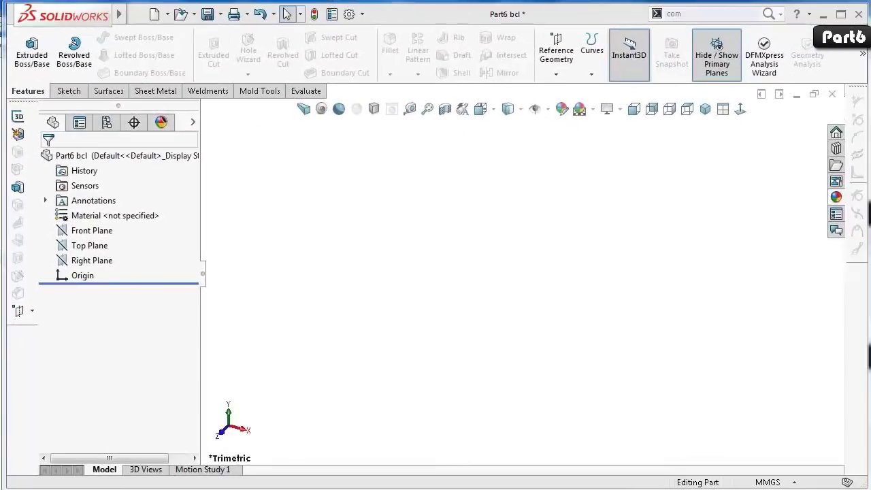
Sketch a corner rectangle from the origin on the Front Plane.
click(68, 231)
click(80, 209)
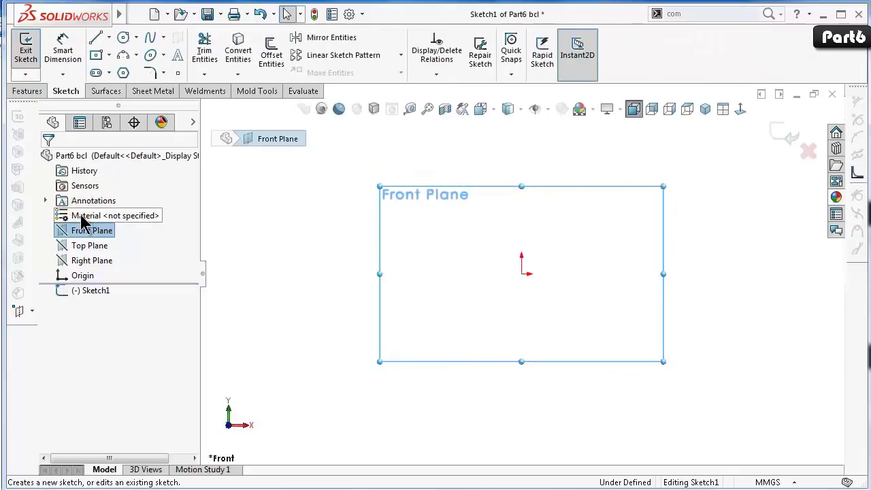
click(109, 56)
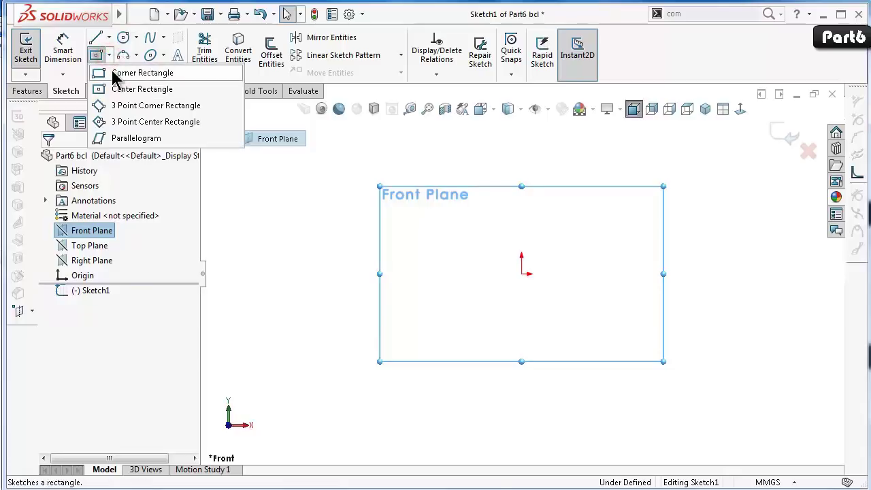
click(125, 72)
click(521, 274)
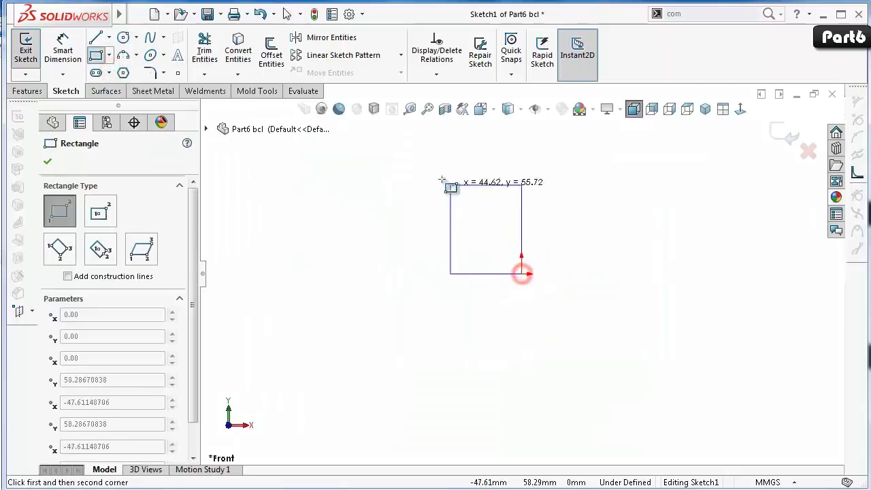
click(432, 170)
right_drag(336, 321, 336, 194)
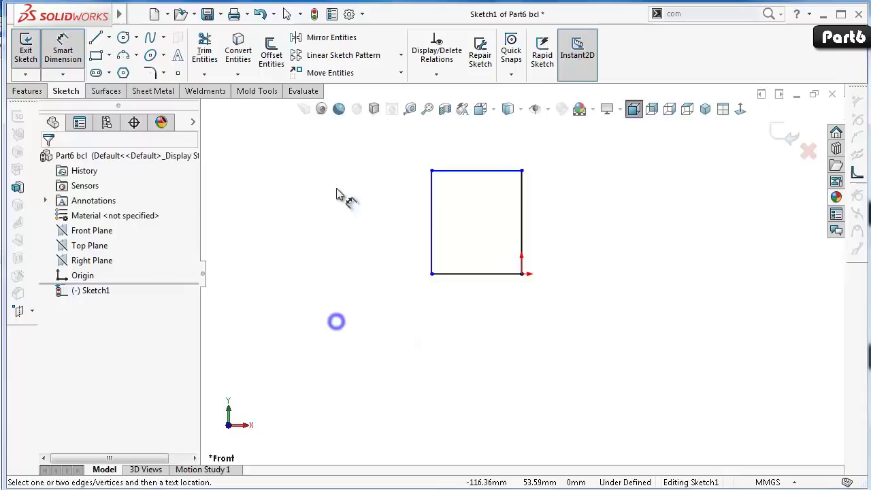
Dimension the rectangle 5 mm tall and 2 mm wide.
click(431, 204)
click(398, 198)
text(5)
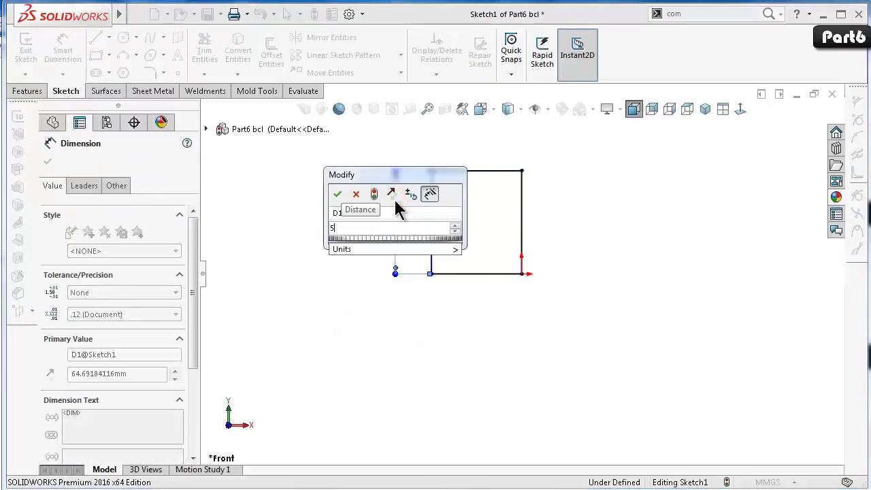
key(Return)
click(514, 274)
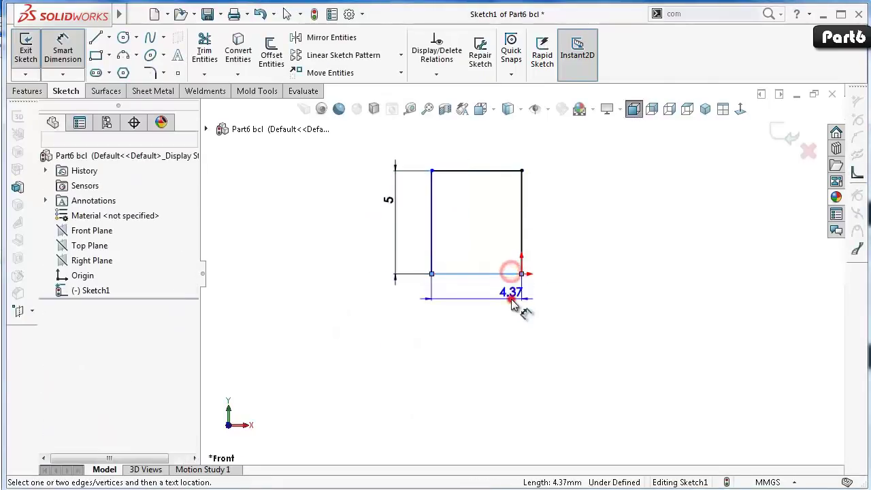
click(515, 292)
text(2)
key(Return)
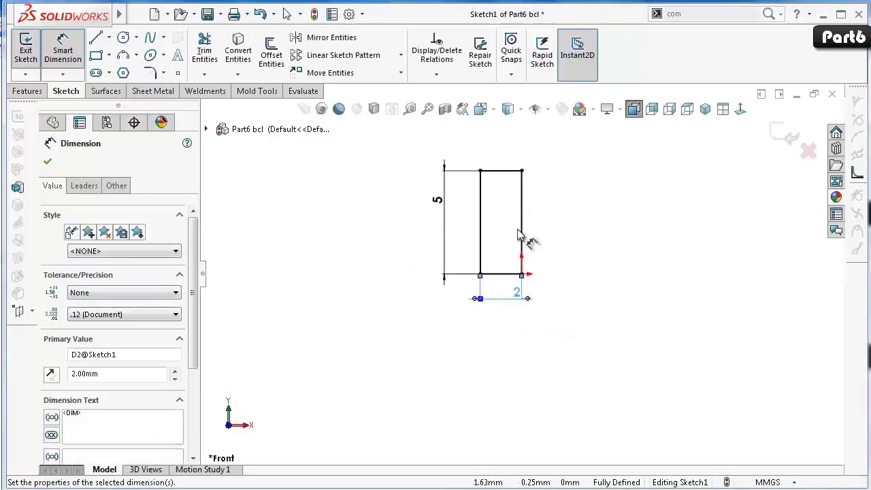
scroll(486, 143, down, 3)
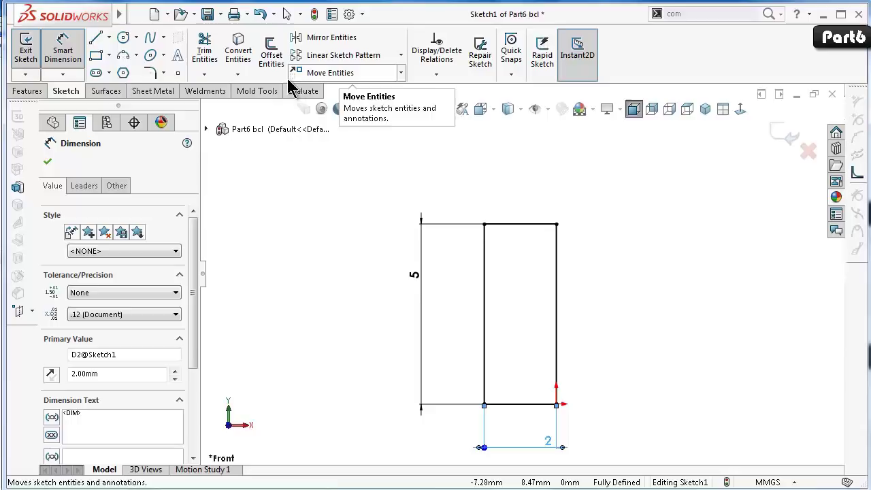
Add a 1.50 mm equal-distance sketch chamfer to the rectangle's top-right corner.
click(166, 73)
click(170, 106)
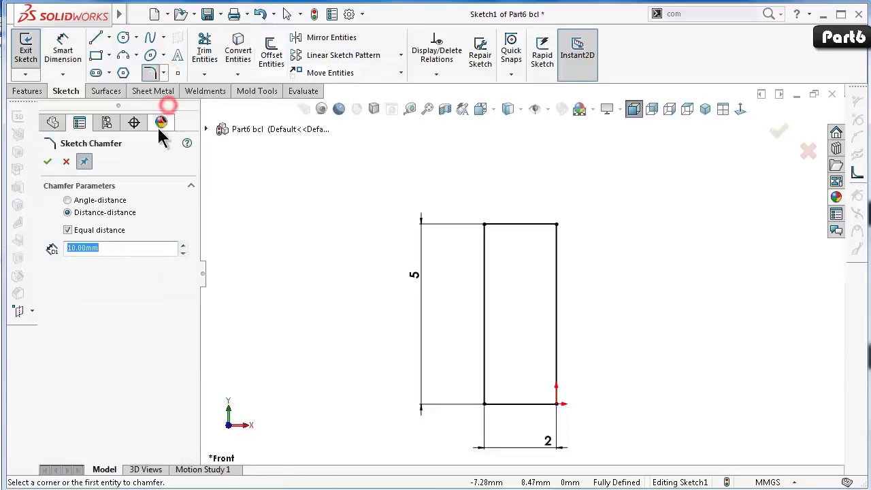
double_click(108, 249)
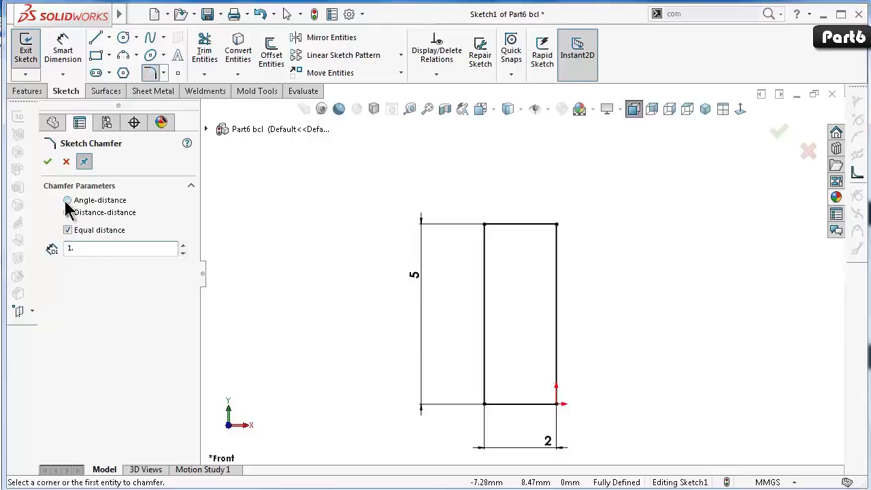
text(5)
click(109, 312)
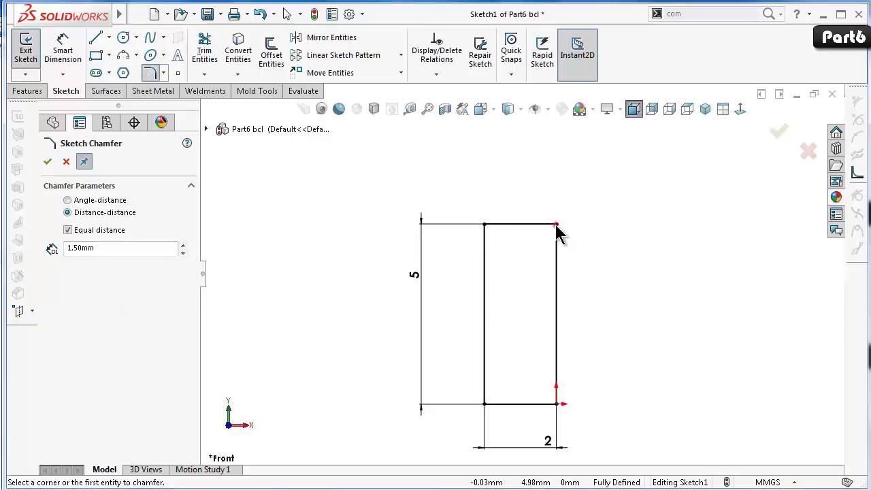
click(555, 225)
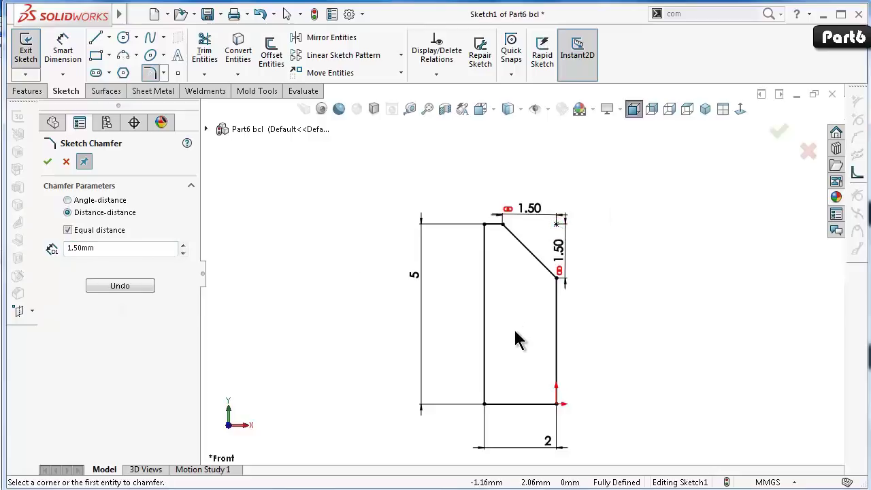
scroll(515, 341, up, 1)
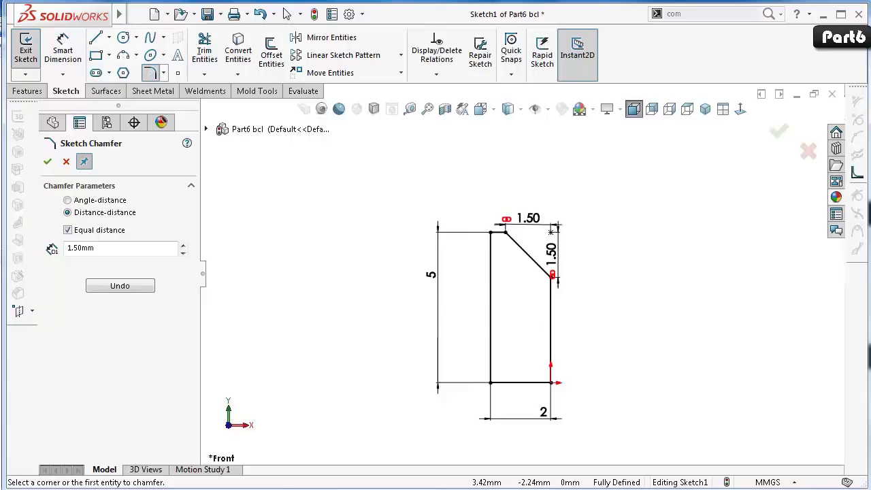
click(26, 95)
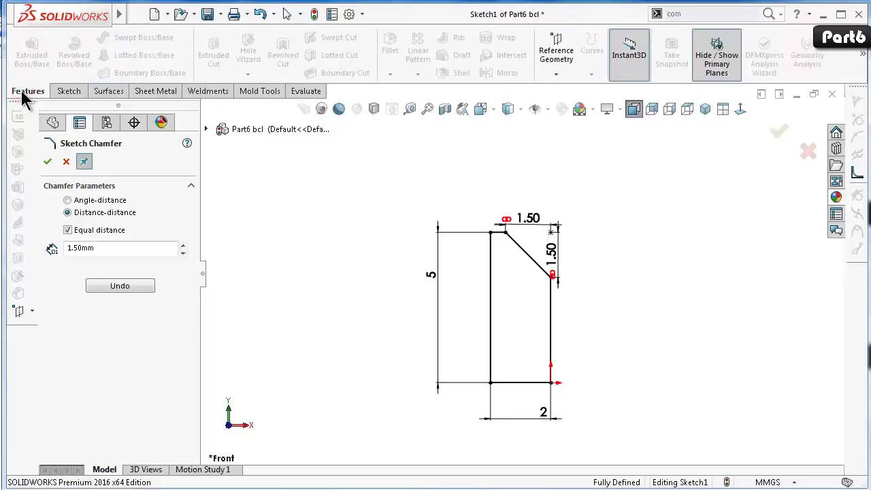
click(782, 131)
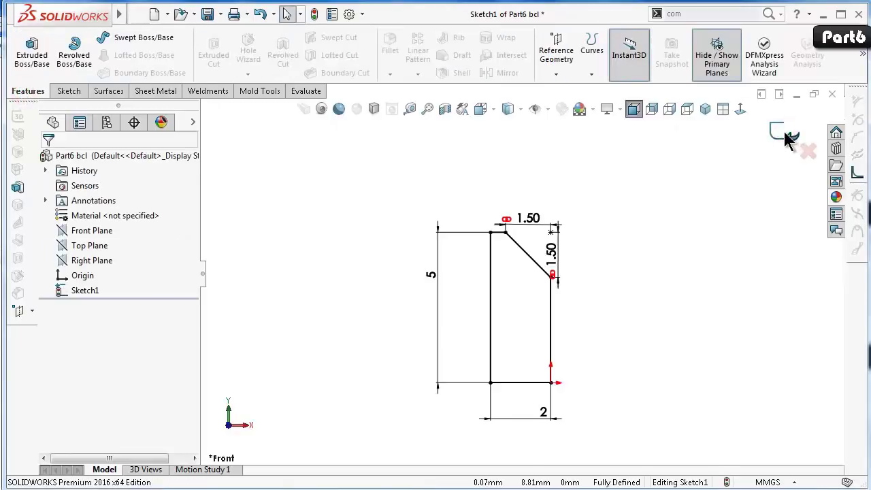
Cancel a stray Sweep and revolve Sketch1 360° to create Revolve1.
click(140, 40)
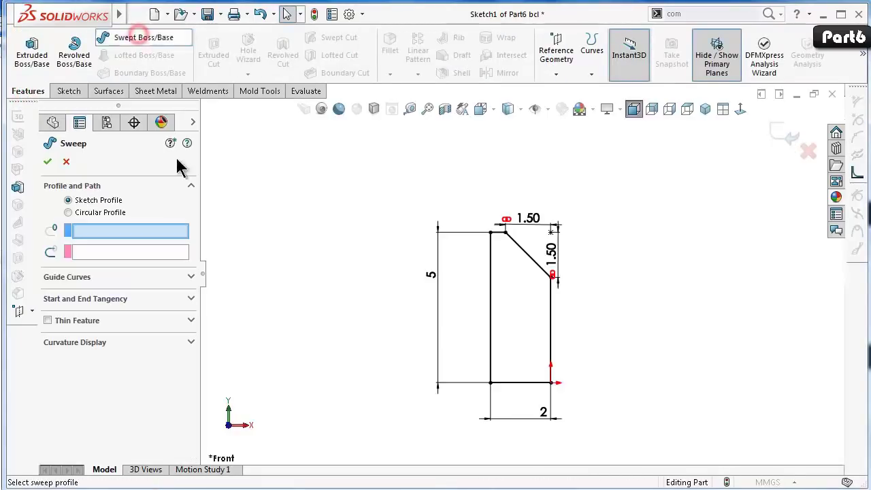
click(552, 332)
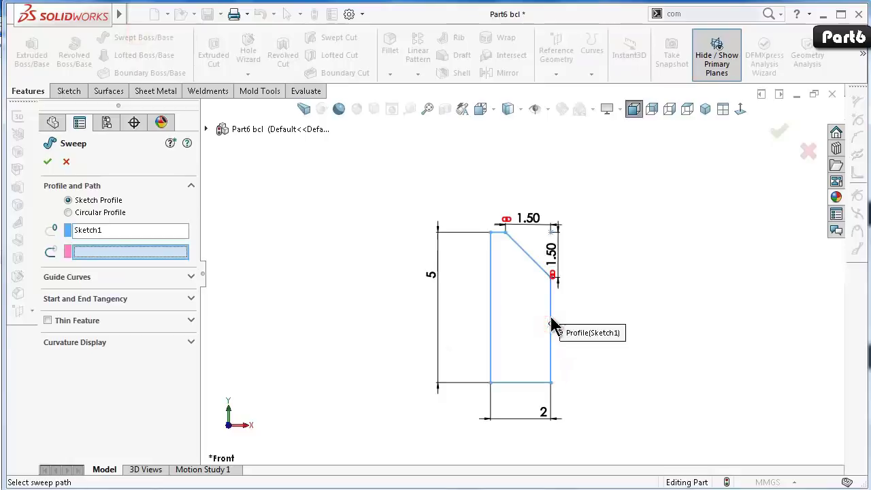
click(66, 162)
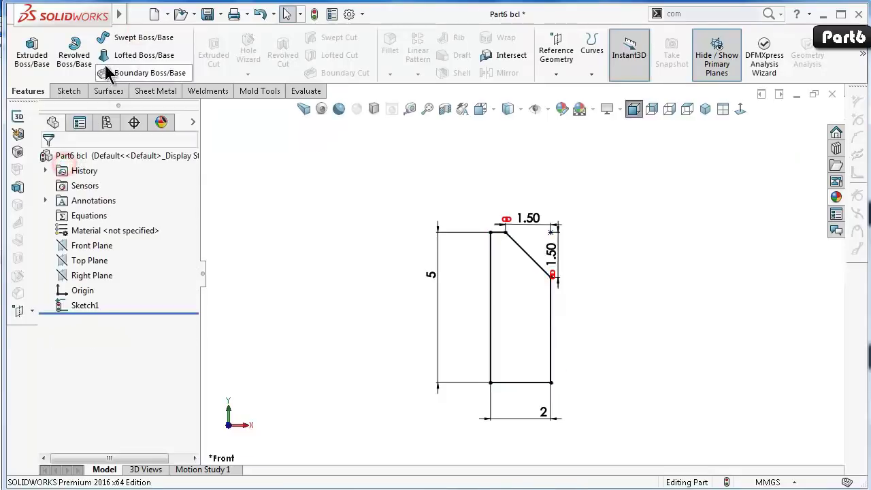
click(80, 58)
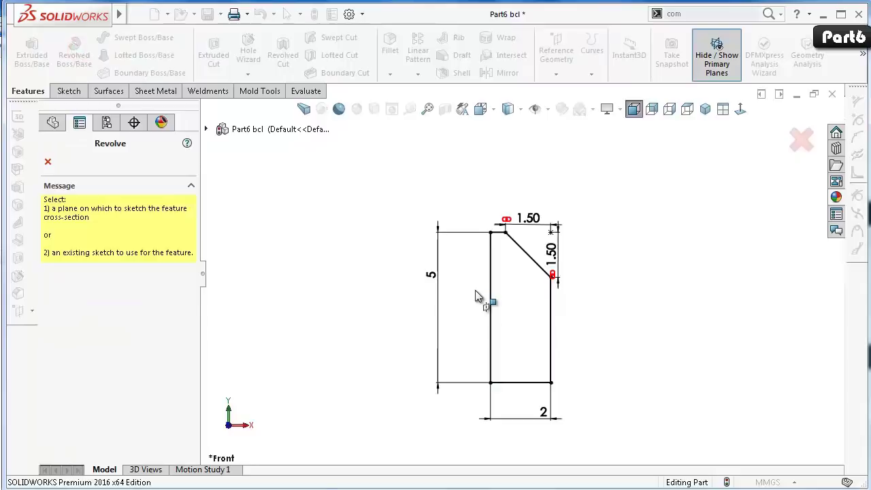
click(553, 310)
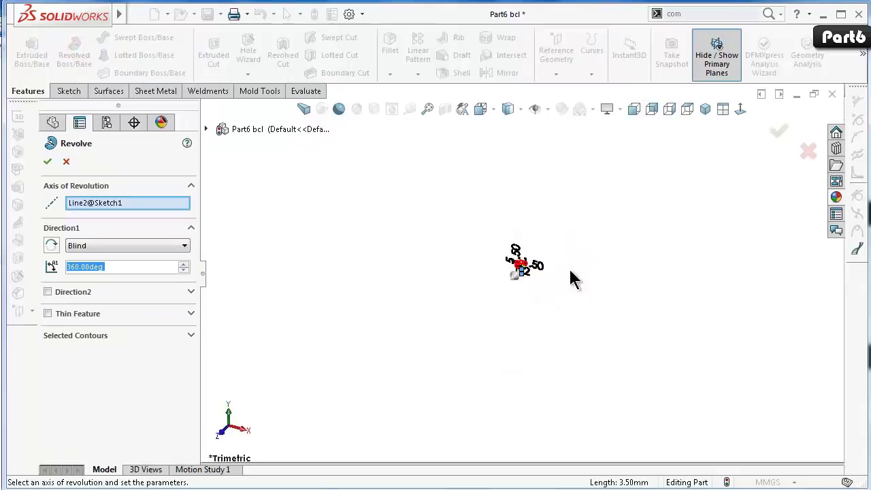
click(46, 161)
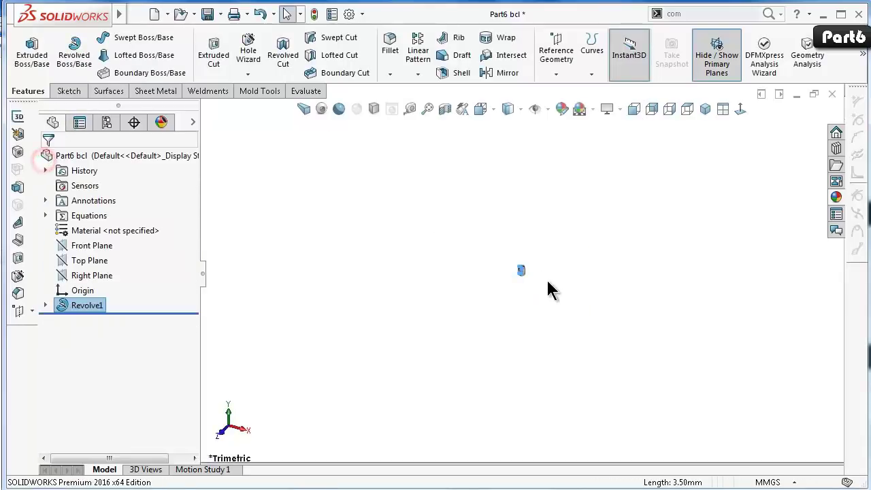
scroll(526, 266, down, 2)
scroll(503, 262, down, 2)
scroll(537, 275, down, 3)
scroll(564, 259, down, 2)
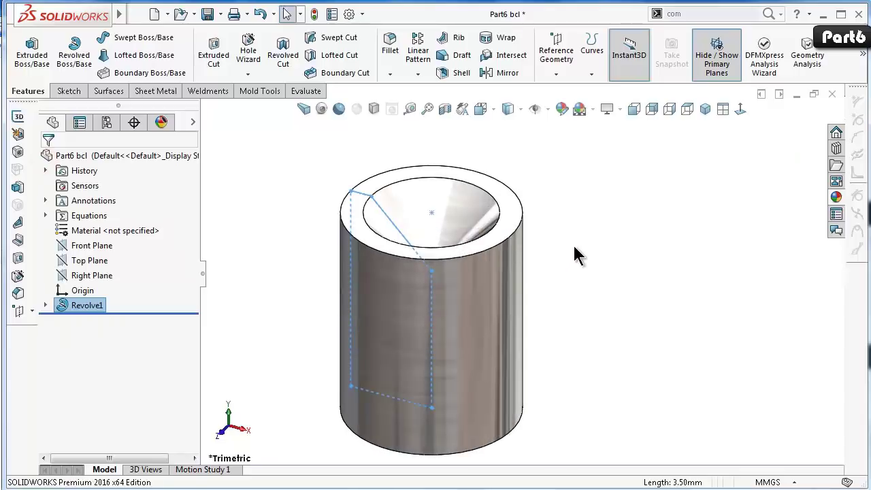
scroll(551, 270, down, 1)
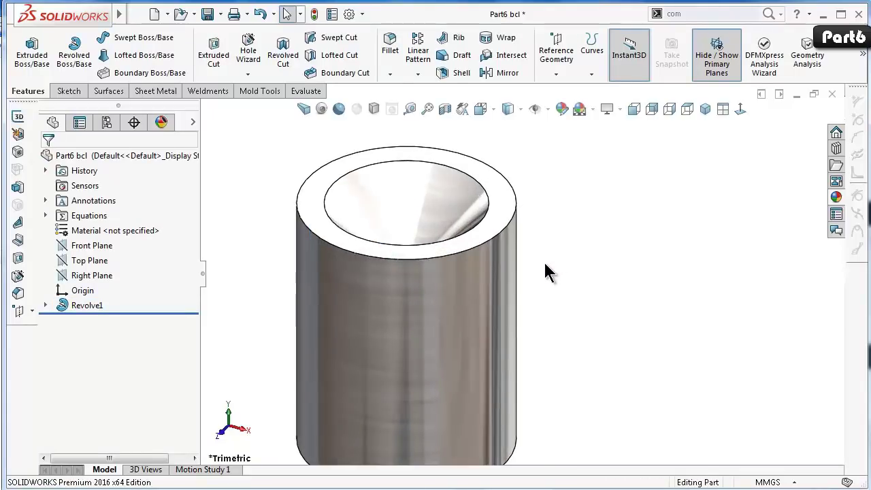
middle_drag(535, 265, 248, 81)
Start a Thread on the cylinder's circular end edge and make it a raised thread.
click(247, 75)
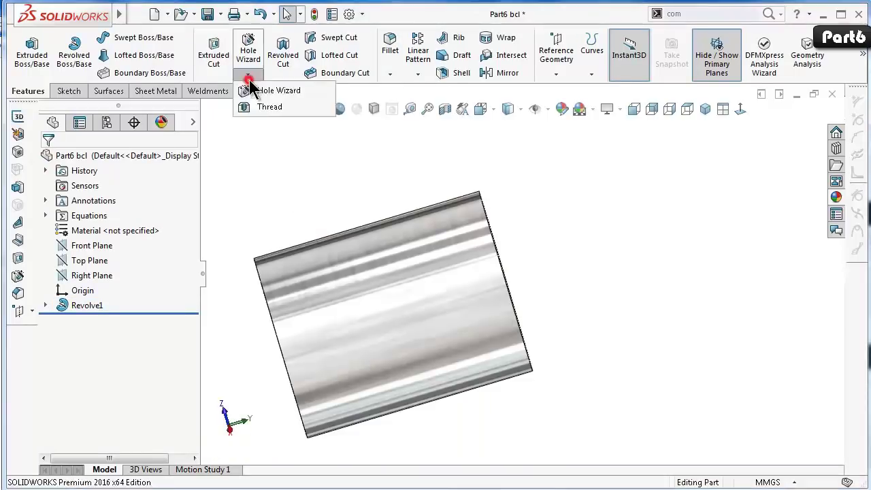
click(253, 107)
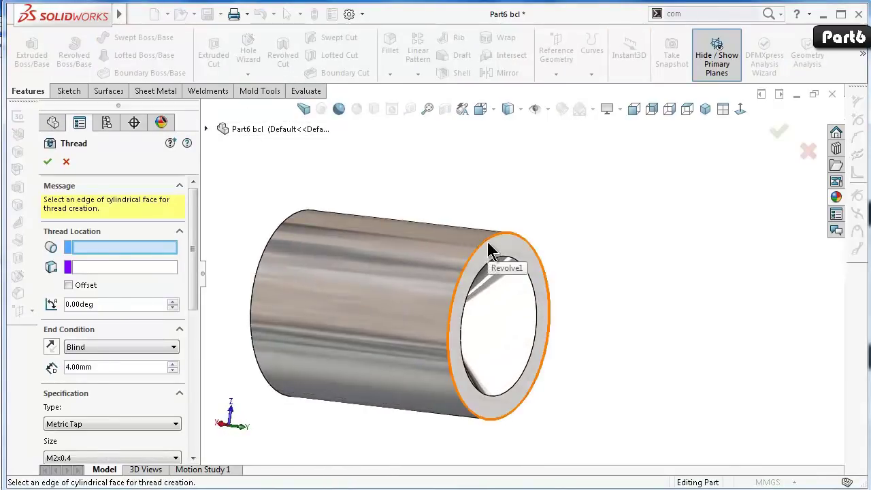
click(475, 241)
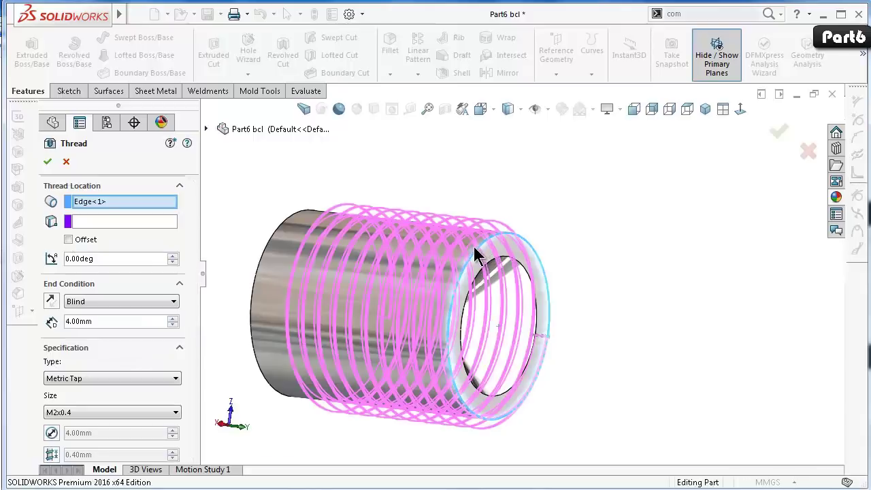
drag(194, 295, 191, 389)
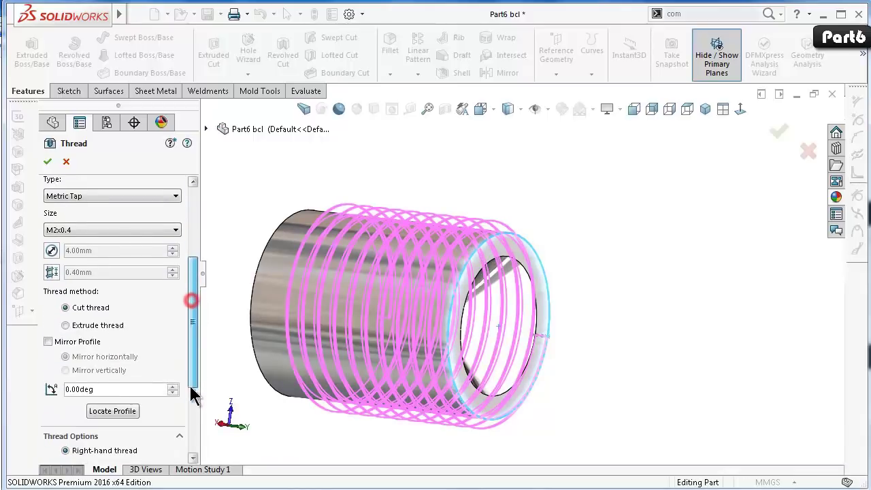
click(65, 321)
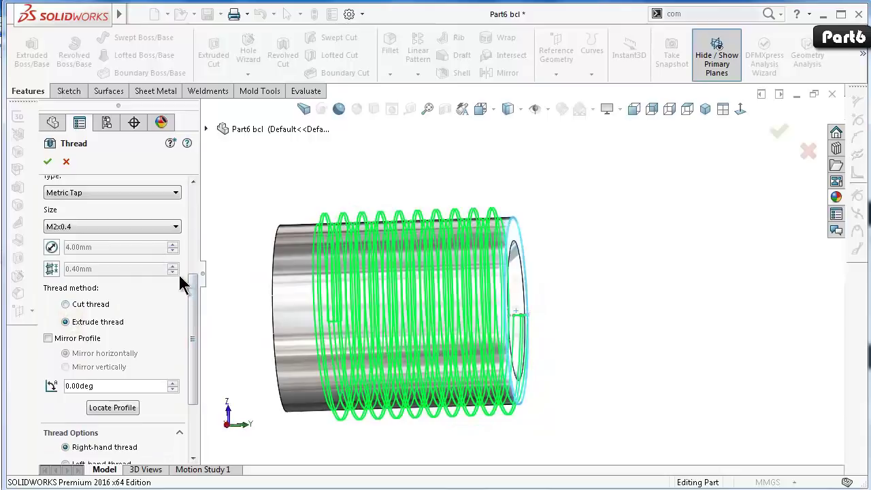
drag(192, 310, 192, 258)
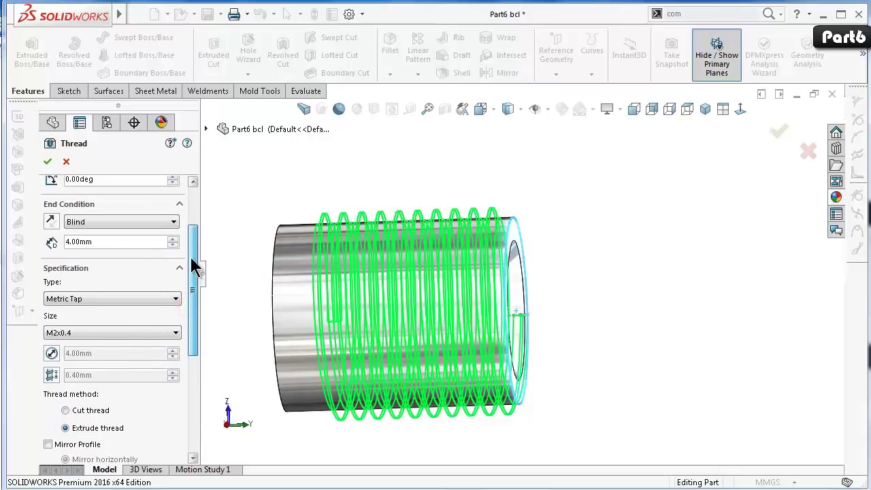
Finish Thread1 as Metric Tap M2x0.4, 8.00 mm blind with a 1.00 mm offset.
double_click(140, 242)
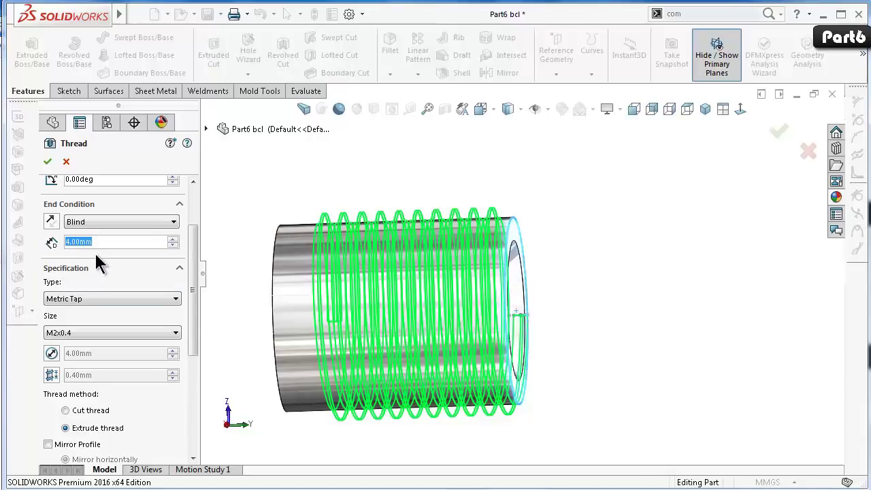
mouse_move(384, 253)
middle_down()
mouse_move(421, 487)
mouse_move(367, 225)
middle_up()
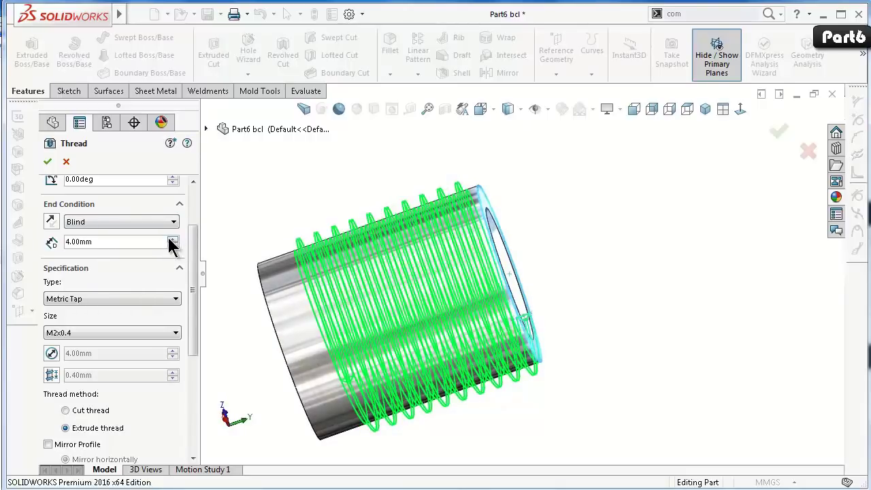
click(171, 239)
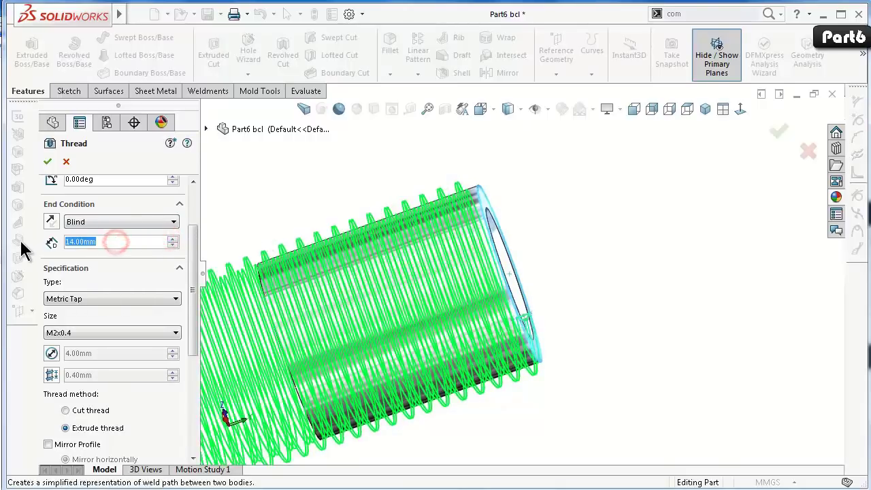
text(8)
key(Return)
scroll(190, 260, up, 5)
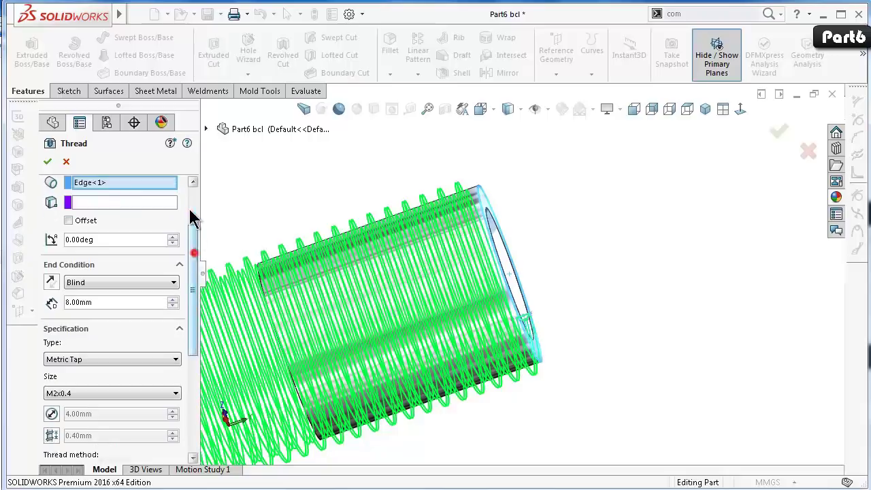
click(68, 240)
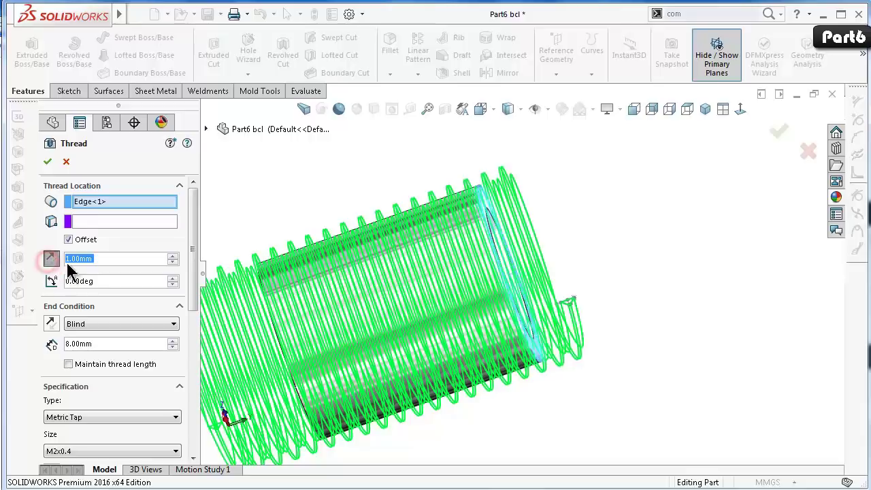
click(51, 161)
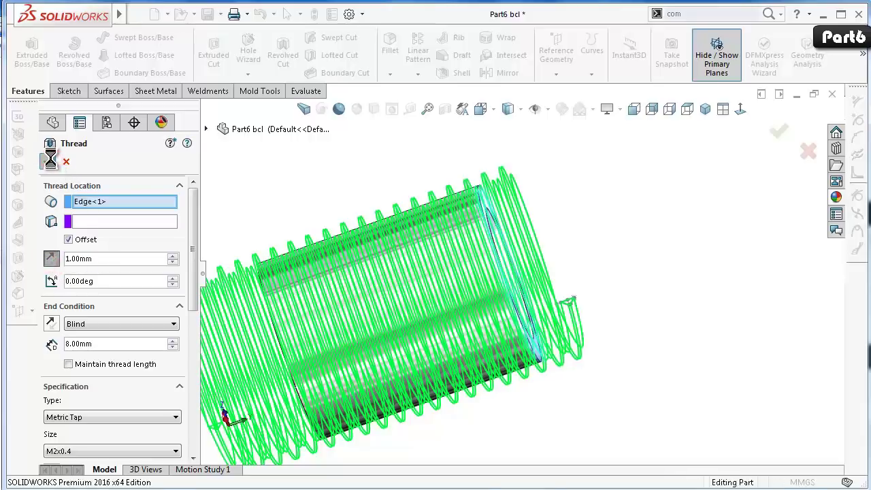
middle_drag(477, 303, 476, 187)
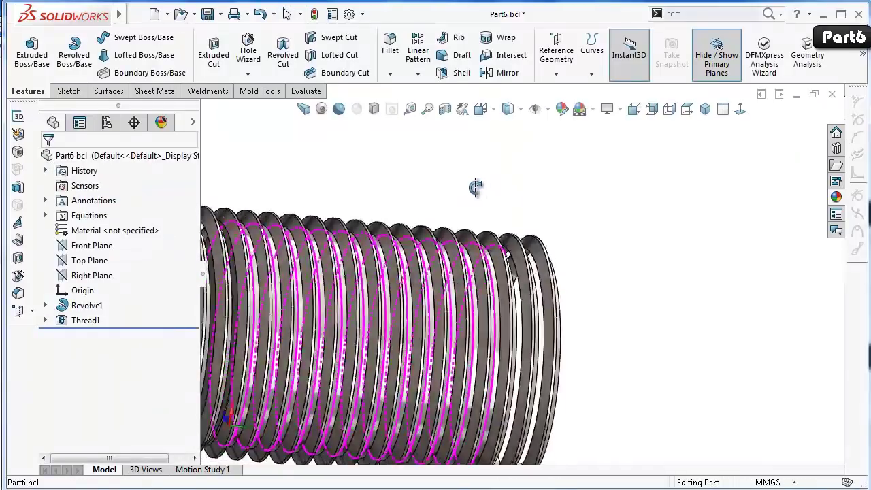
Show Revolve1's Sketch1 on the model and view the part Normal To.
click(45, 305)
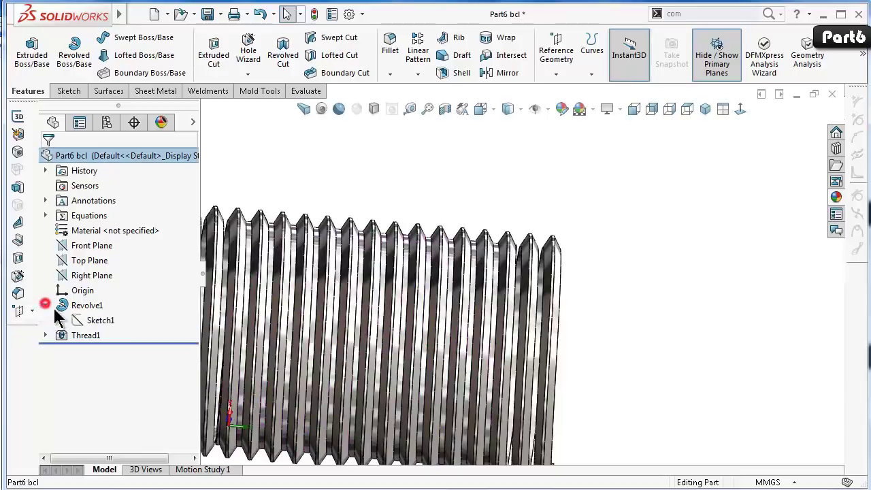
click(109, 323)
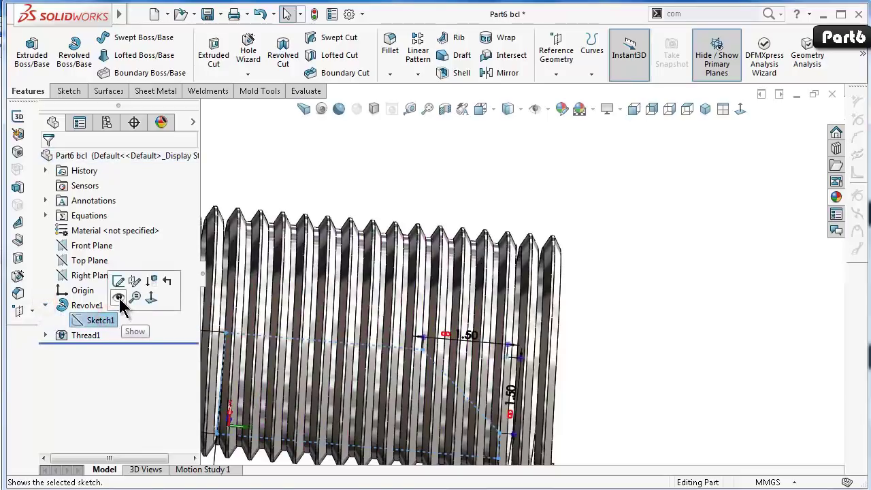
click(119, 298)
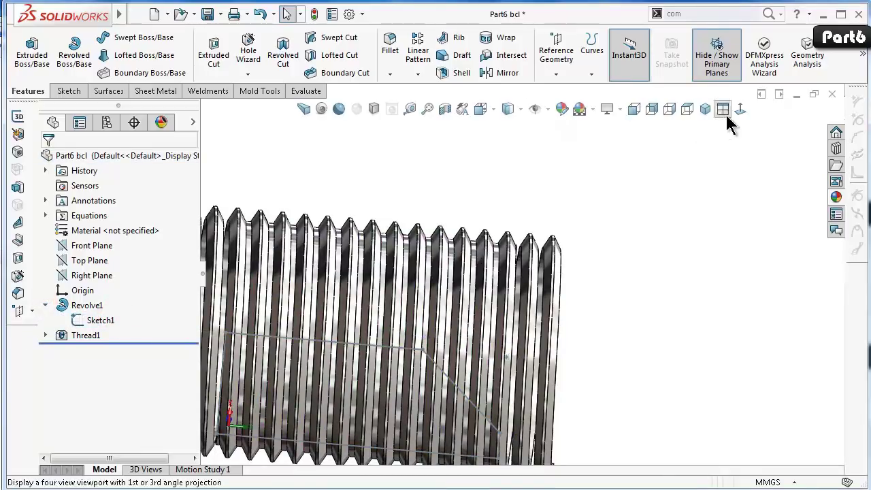
click(742, 110)
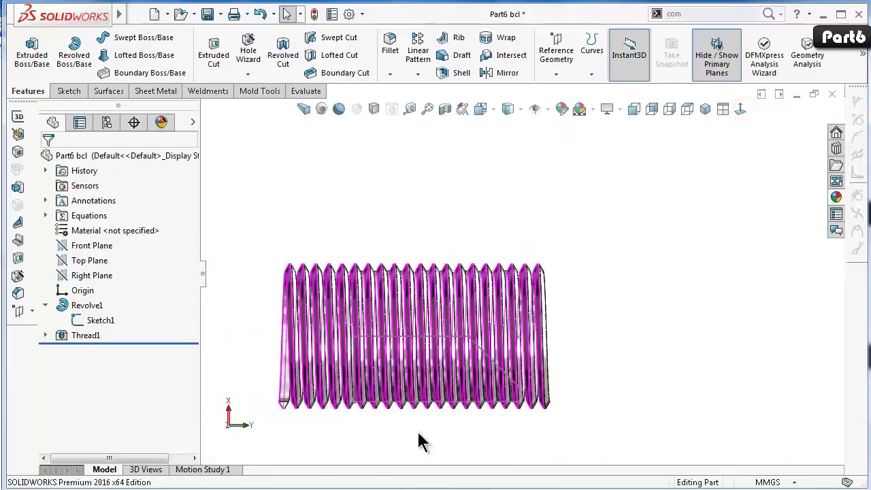
scroll(392, 333, down, 3)
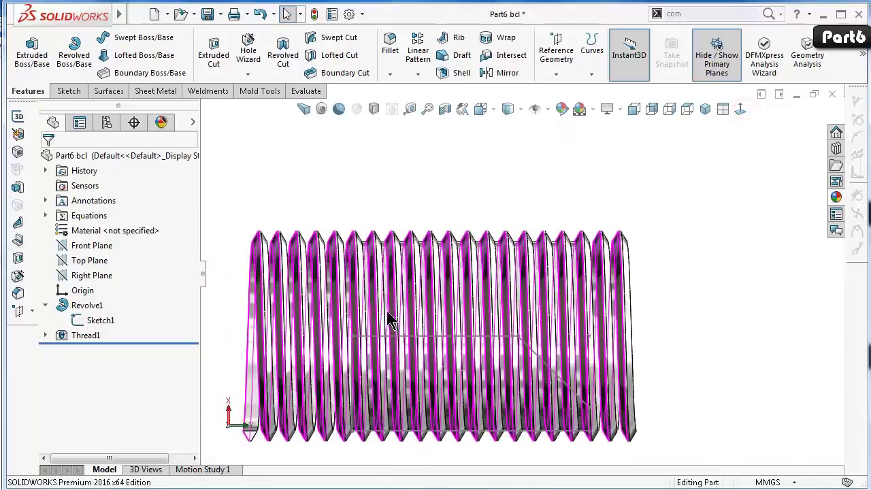
click(348, 199)
scroll(463, 443, down, 2)
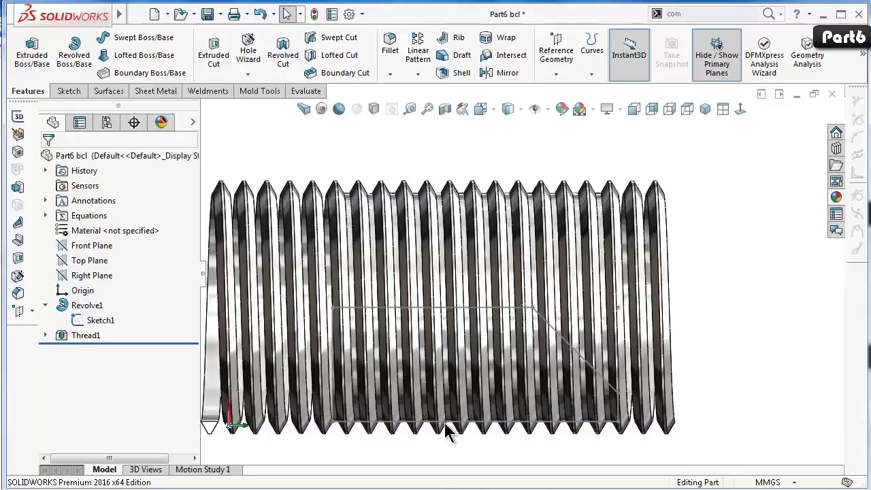
scroll(445, 430, up, 1)
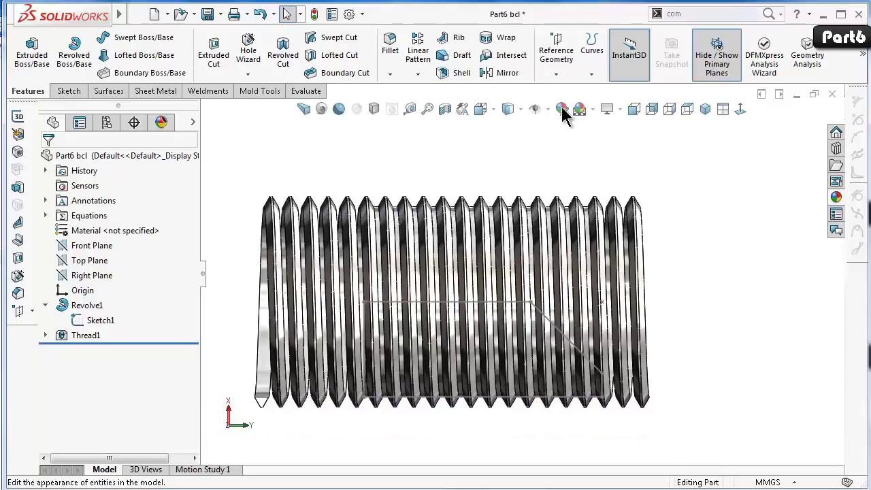
Try the Shaded, Hidden Lines Visible and Wireframe display styles, ending back on Shaded.
click(509, 109)
click(510, 148)
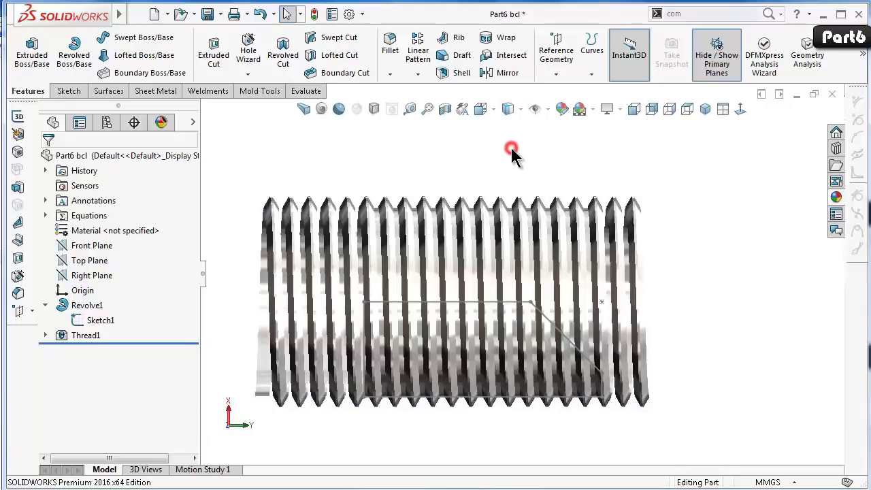
click(510, 111)
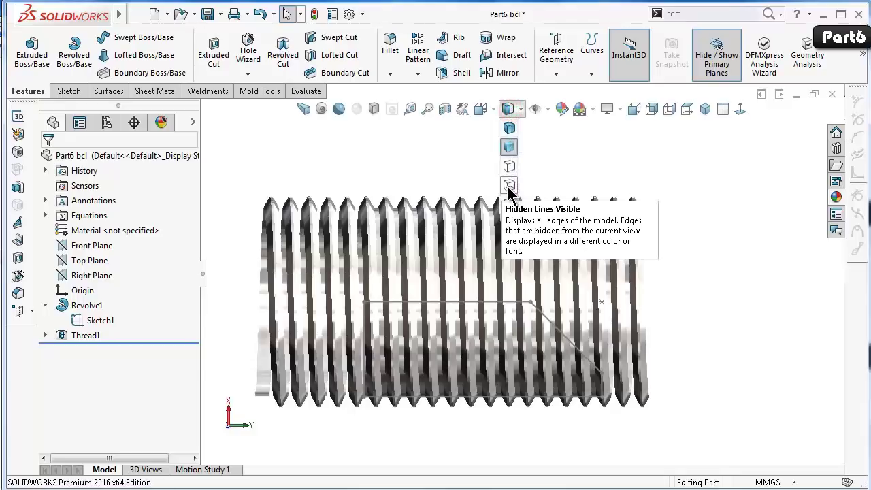
click(509, 187)
click(509, 110)
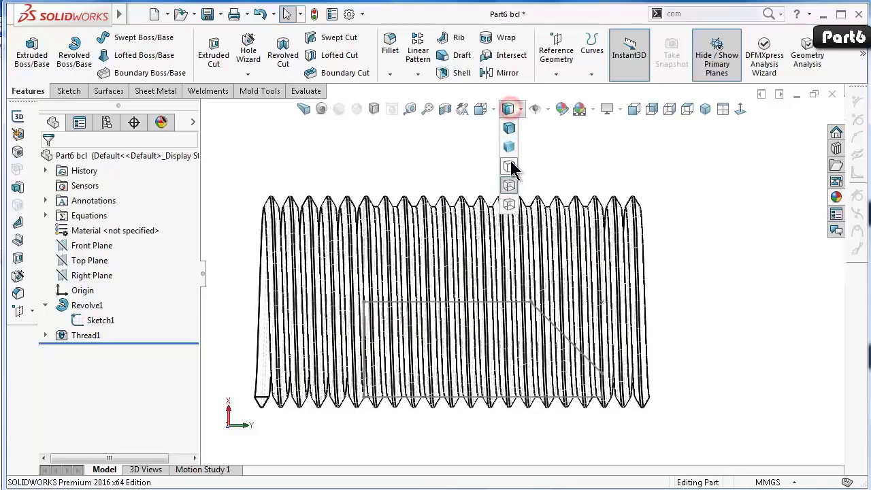
click(512, 169)
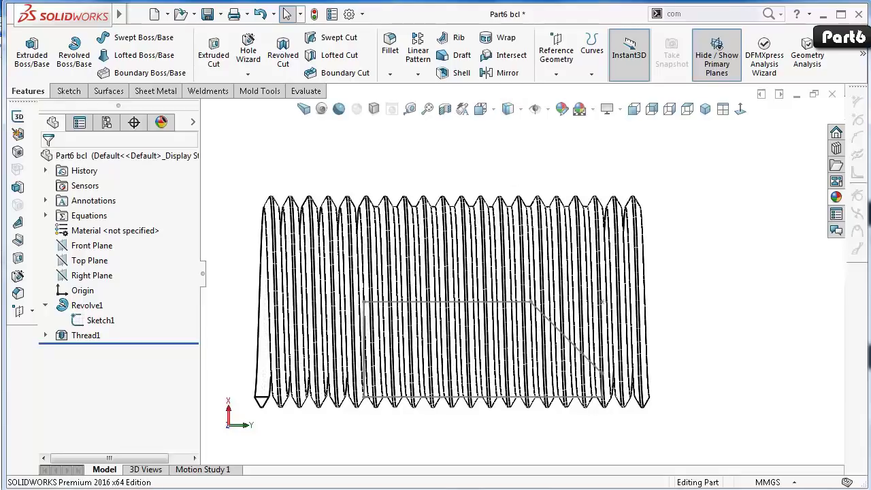
click(509, 109)
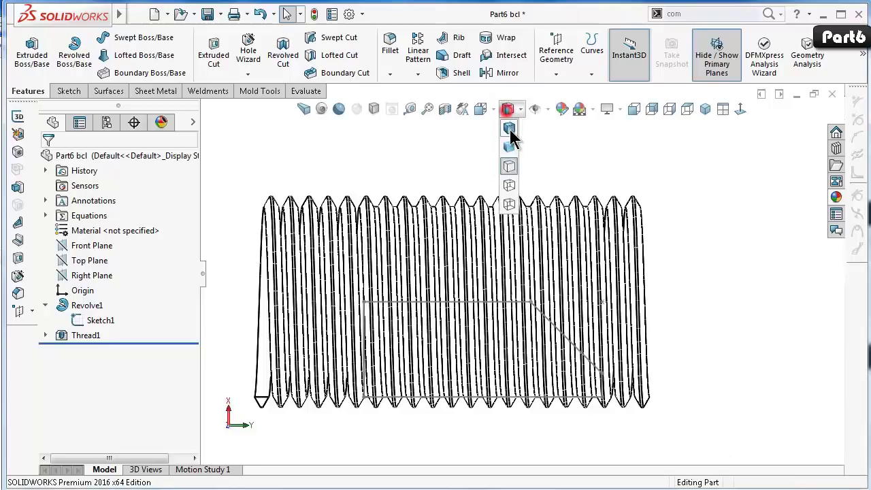
click(510, 145)
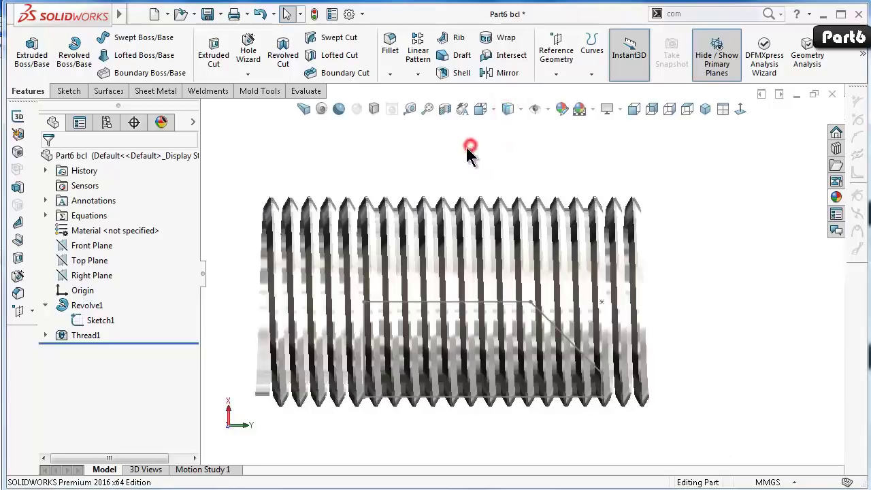
scroll(474, 416, down, 1)
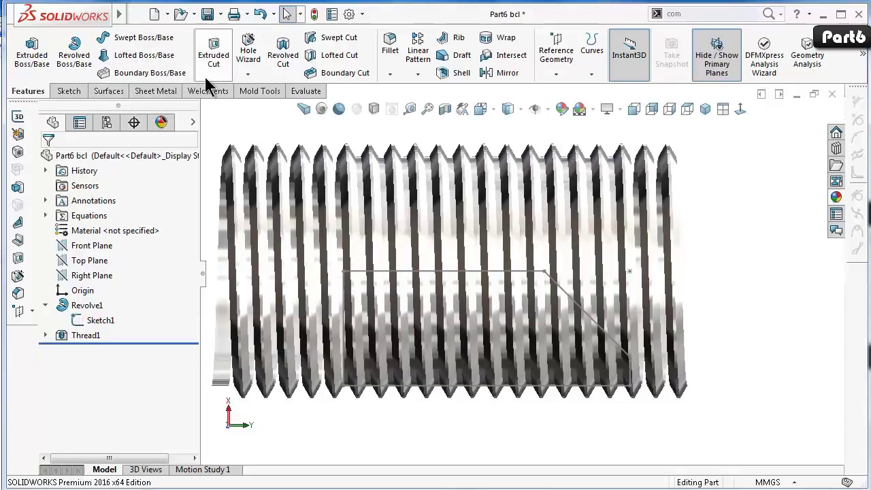
click(107, 247)
Start Sketch4 on the Front Plane and draw a short angled line at the thread root.
click(130, 220)
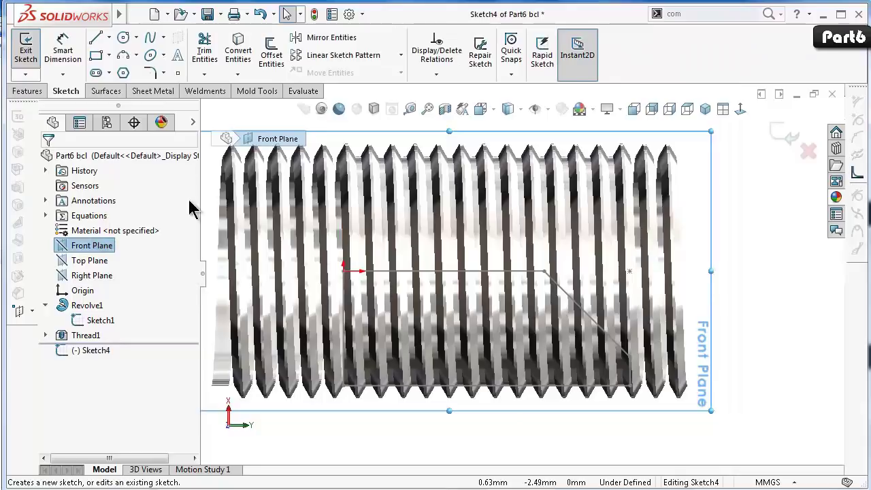
click(95, 37)
scroll(578, 344, down, 1)
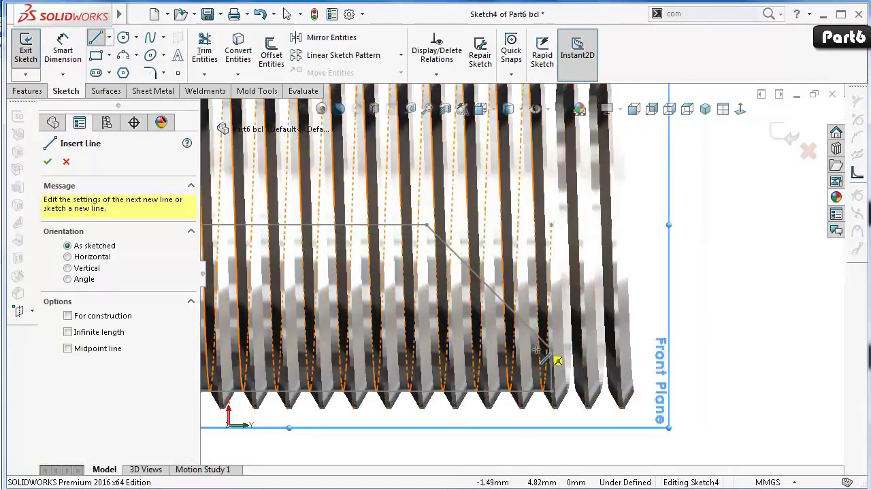
scroll(557, 363, down, 1)
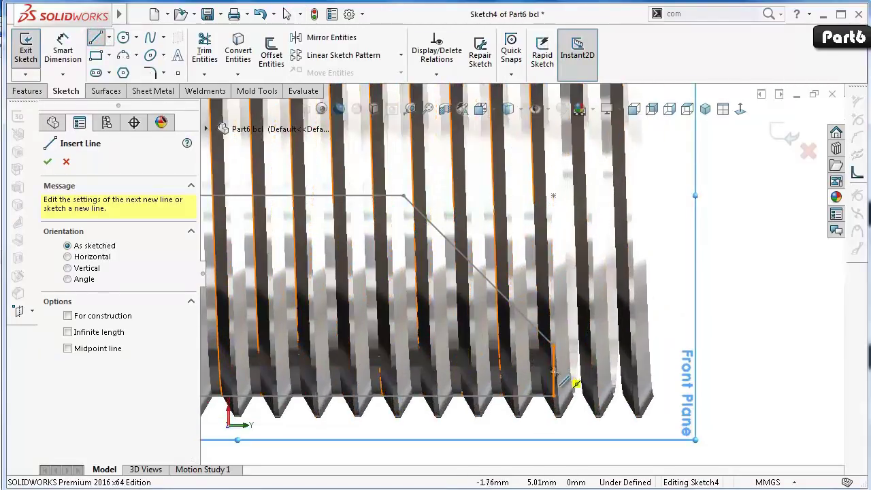
click(554, 371)
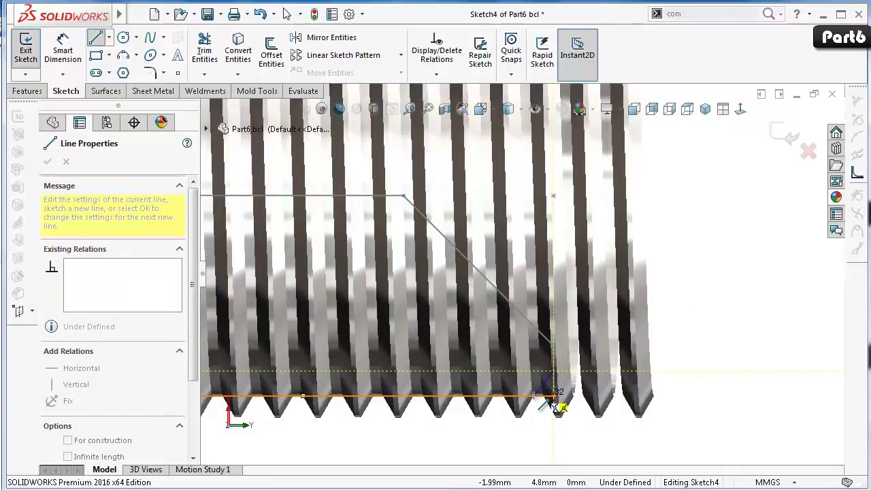
click(533, 395)
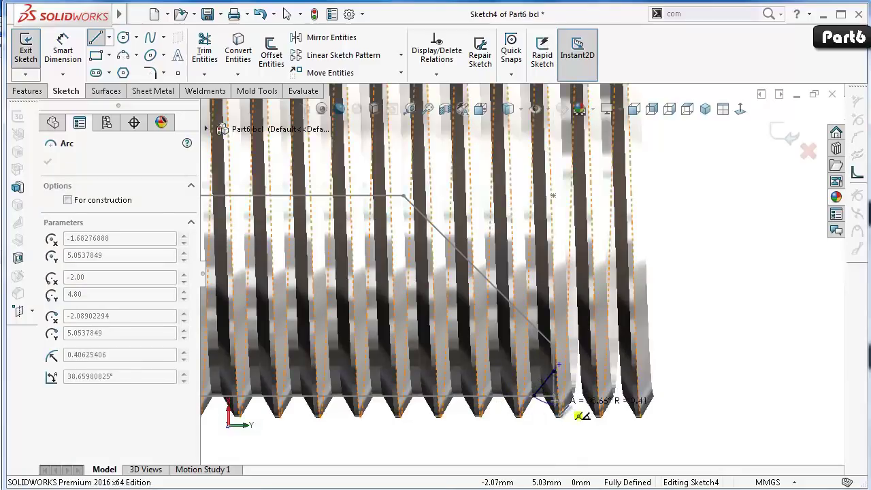
key(Escape)
scroll(537, 396, down, 2)
right_drag(796, 402, 797, 291)
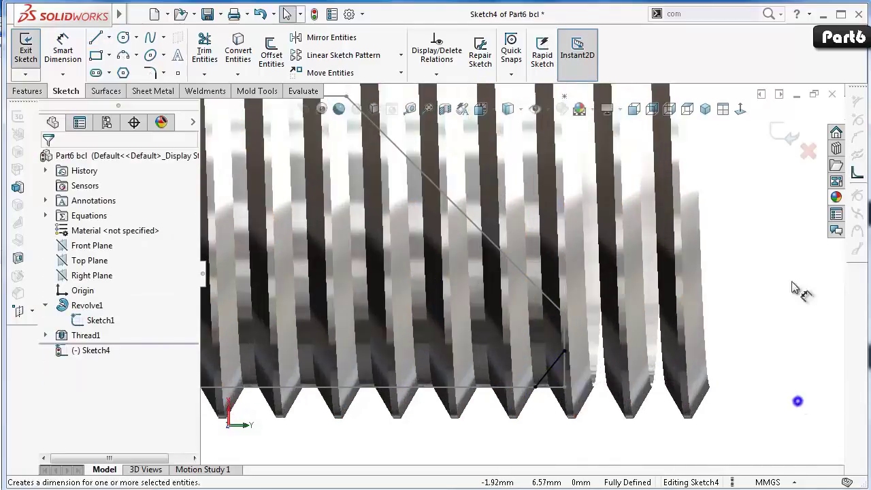
scroll(544, 350, down, 2)
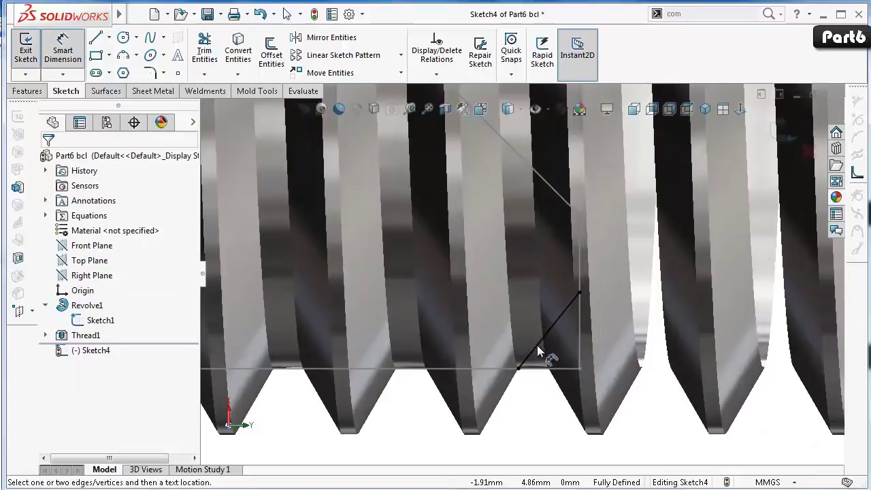
click(537, 345)
Try an angle dimension between the diagonal and horizontal lines, then discard it and undo.
click(541, 368)
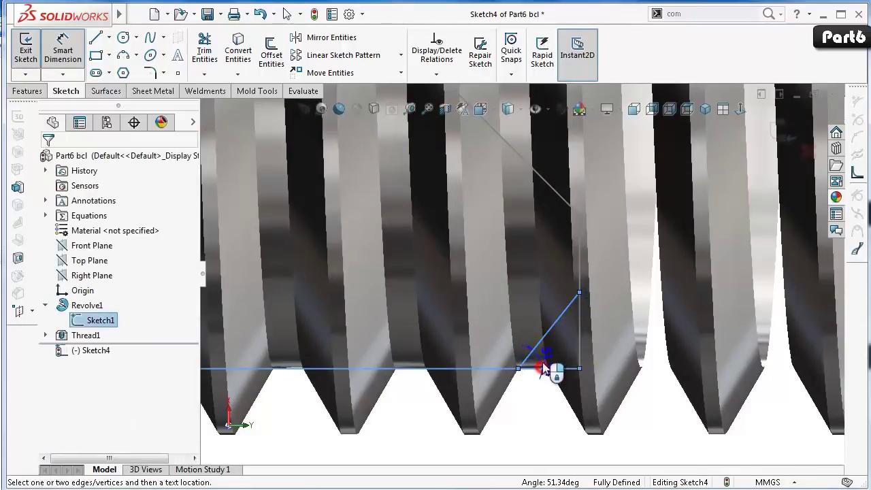
click(548, 365)
click(361, 277)
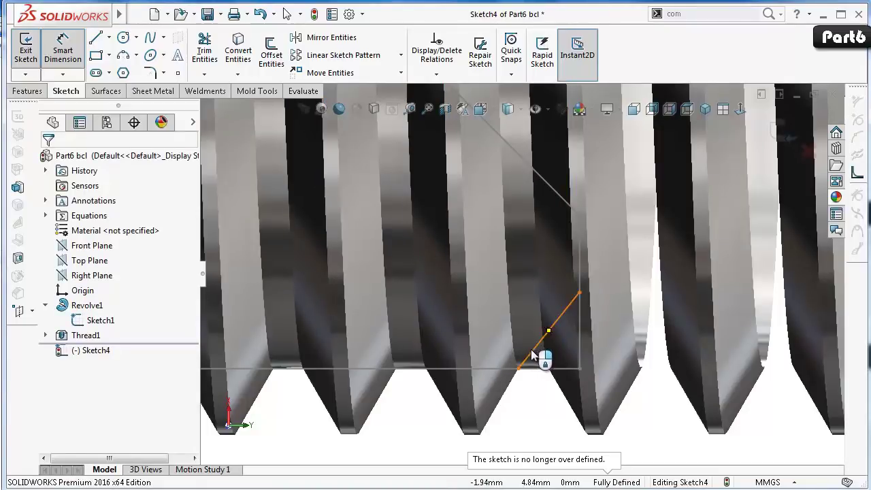
click(518, 369)
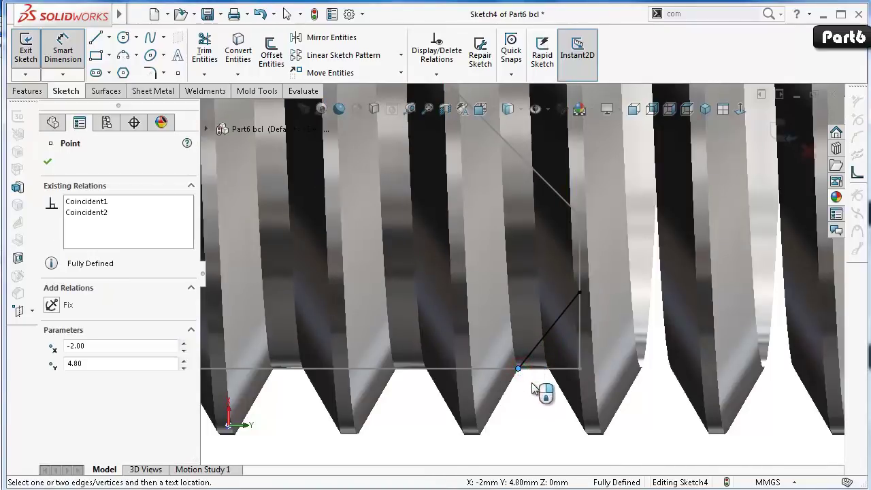
click(529, 393)
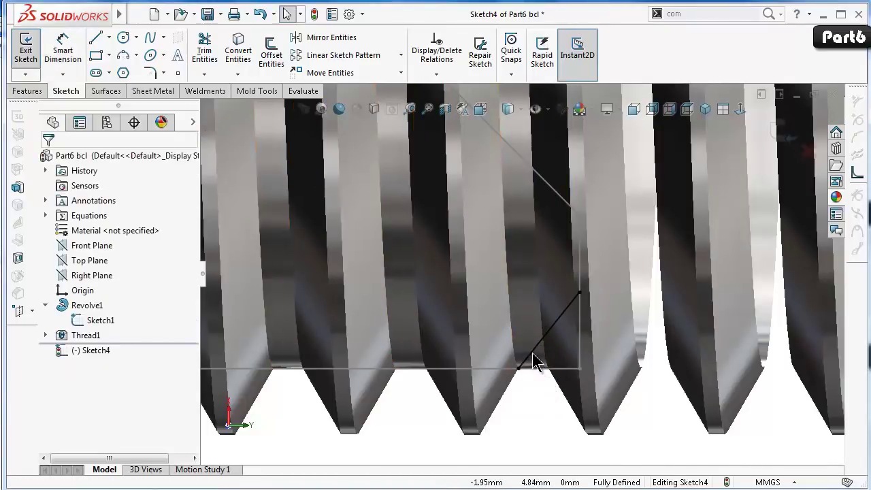
click(532, 351)
click(520, 376)
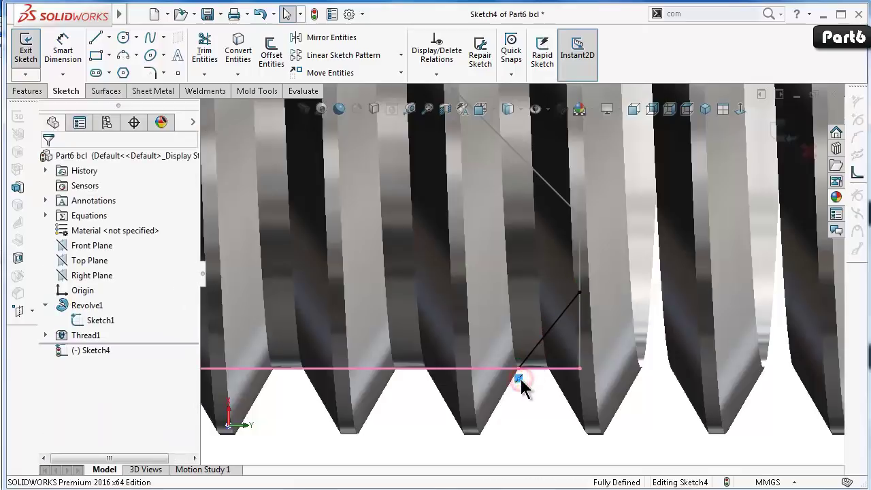
key(ctrl+z)
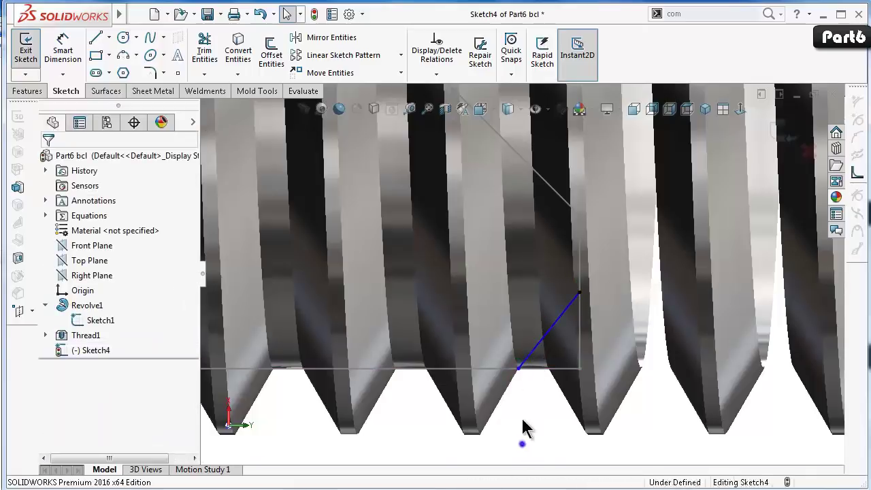
Dimension the angle between the diagonal and horizontal lines as 45°.
right_drag(521, 443, 555, 316)
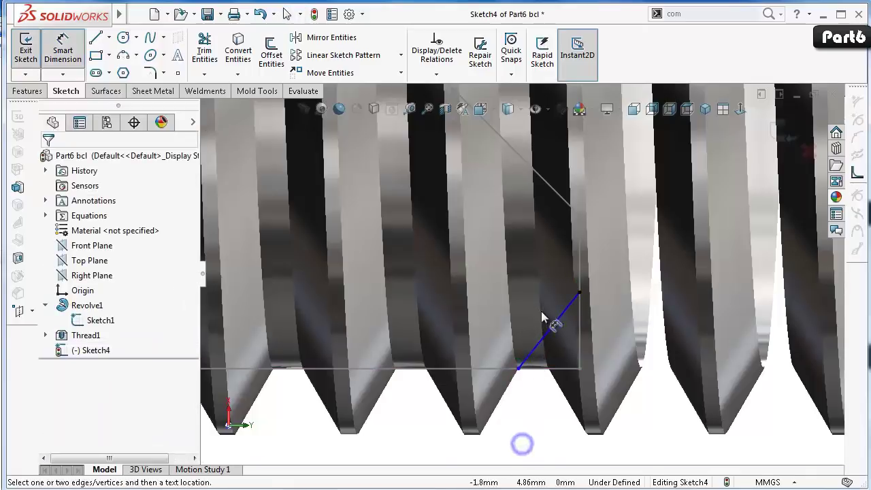
click(537, 351)
click(551, 368)
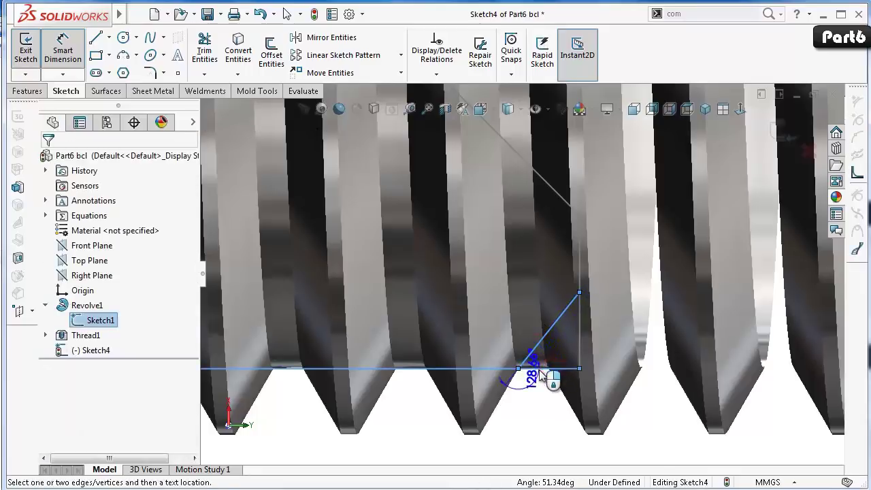
click(544, 360)
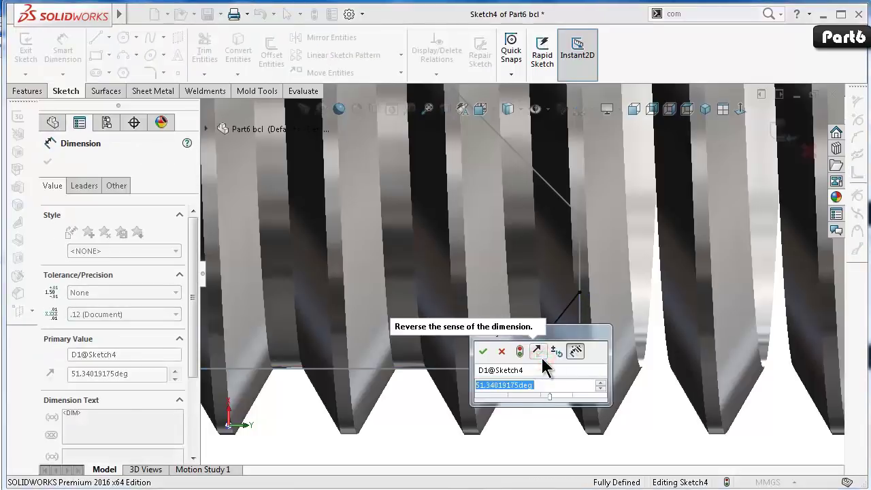
text(45)
key(Return)
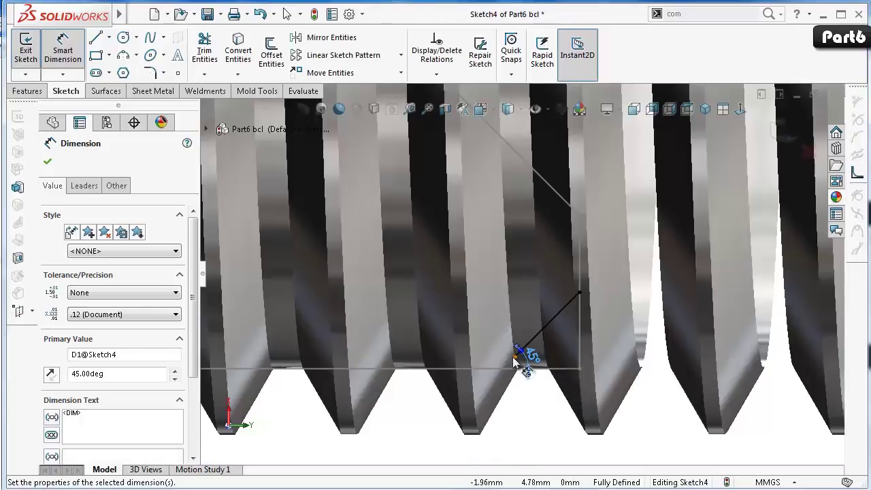
scroll(512, 356, down, 2)
Make the diagonal line's lower endpoint coincident with Sketch1's horizontal line.
click(516, 349)
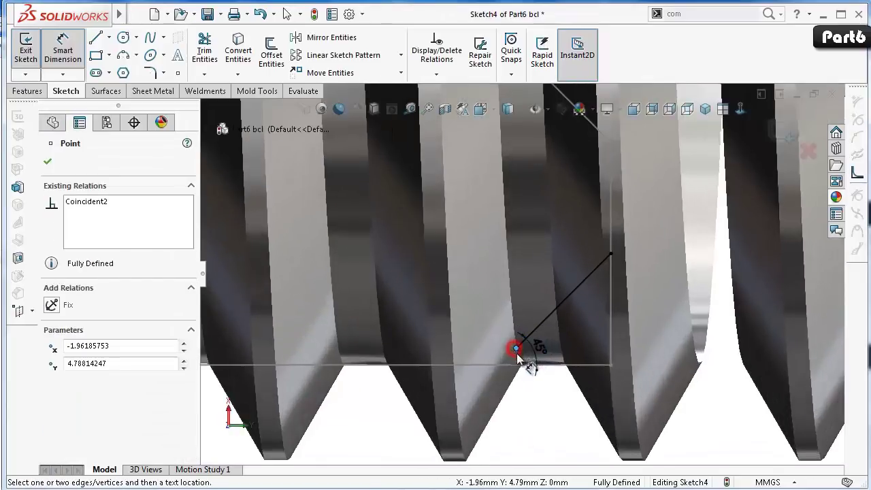
click(517, 366)
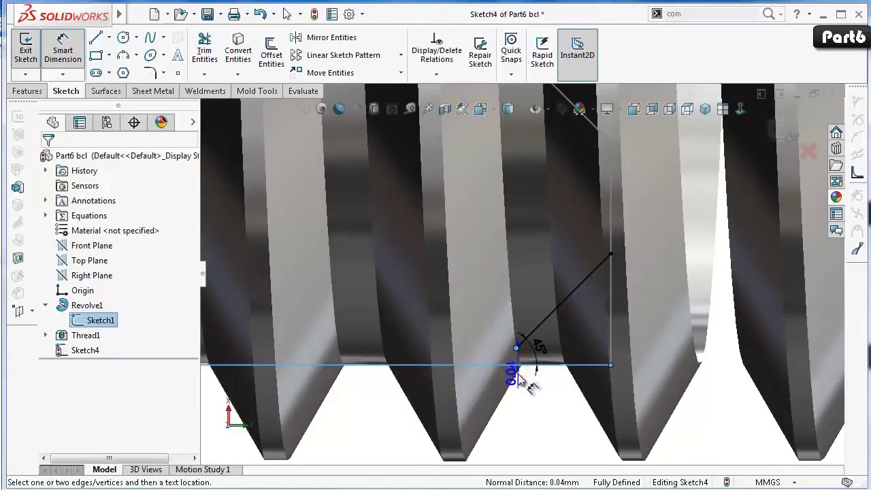
key(Escape)
click(517, 349)
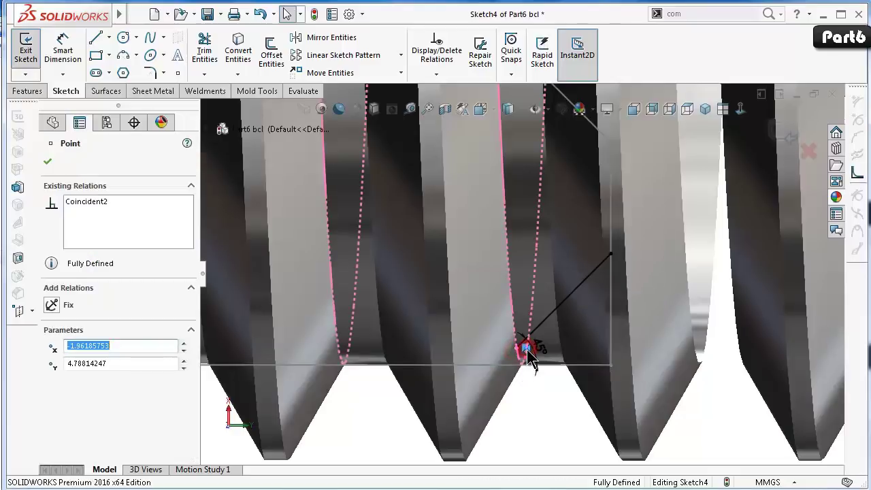
drag(527, 348, 517, 347)
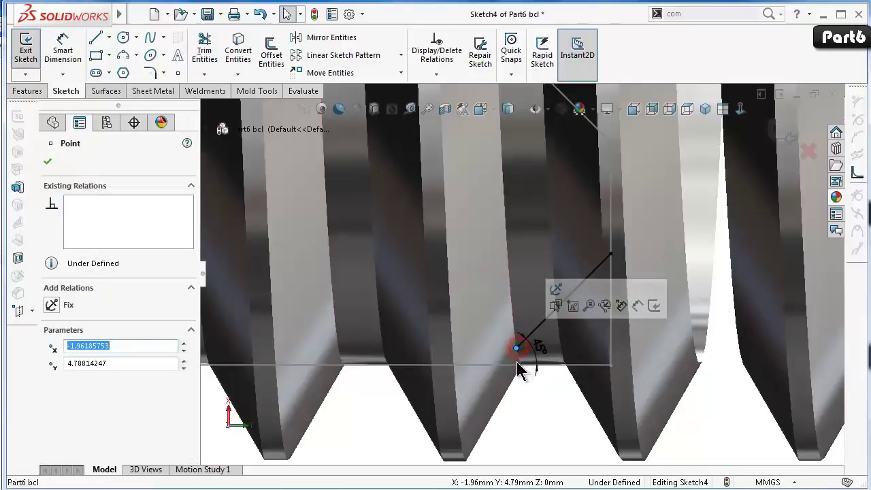
ctrl+click(515, 365)
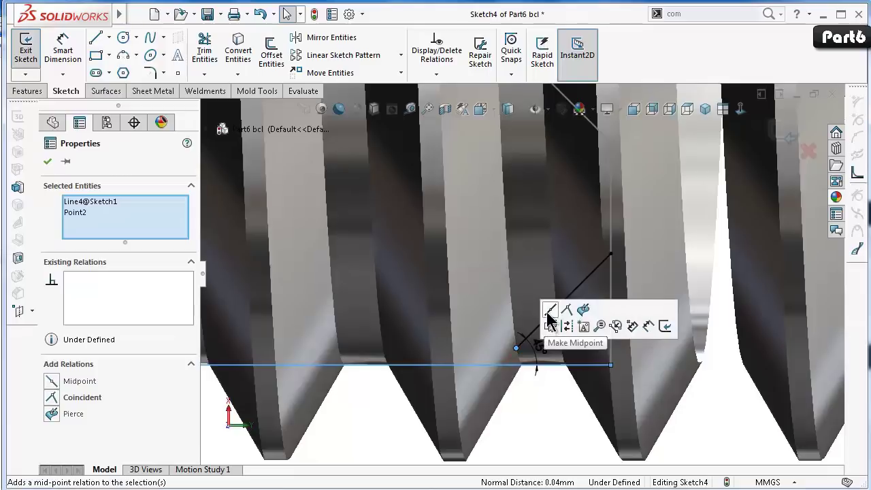
click(564, 314)
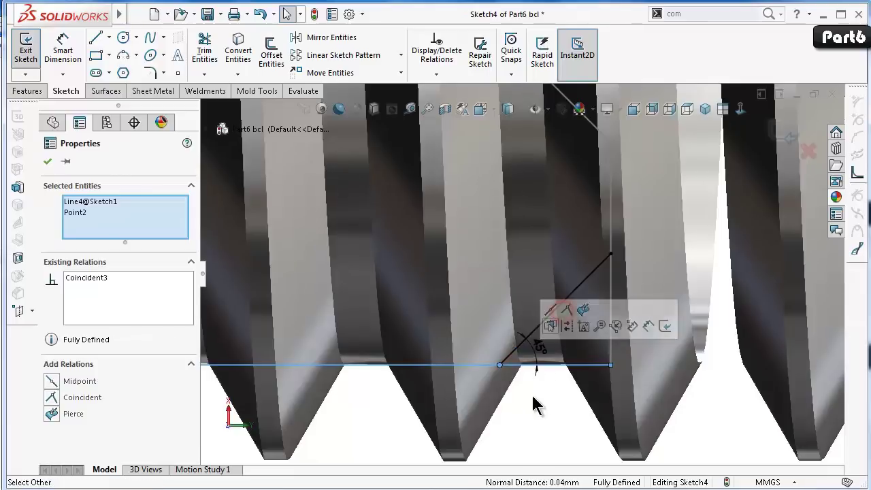
click(529, 398)
scroll(535, 393, up, 1)
Draw a closed four-line rectangle beside the thread end, starting from the diagonal's upper end.
scroll(523, 395, up, 1)
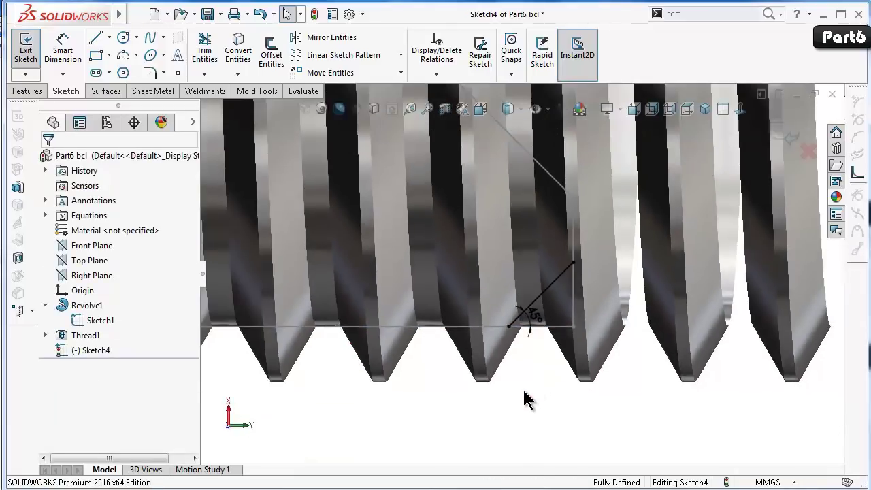
scroll(521, 398, up, 1)
scroll(521, 397, up, 1)
scroll(491, 327, up, 2)
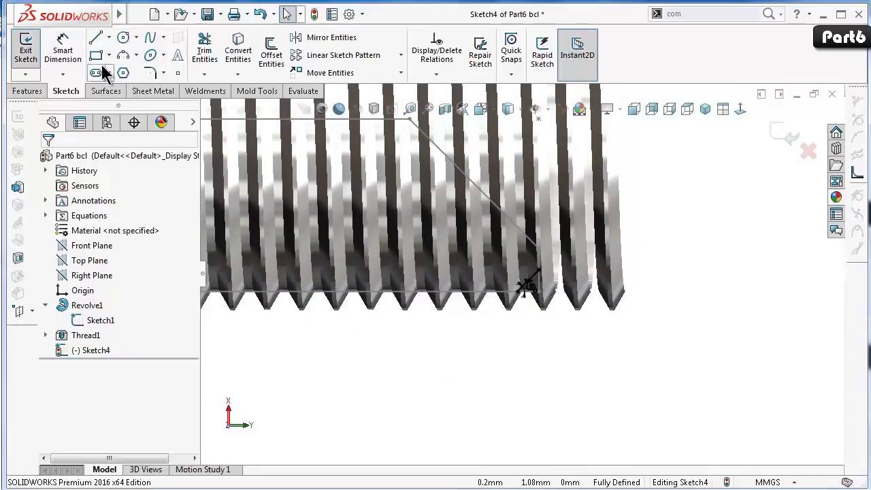
click(97, 41)
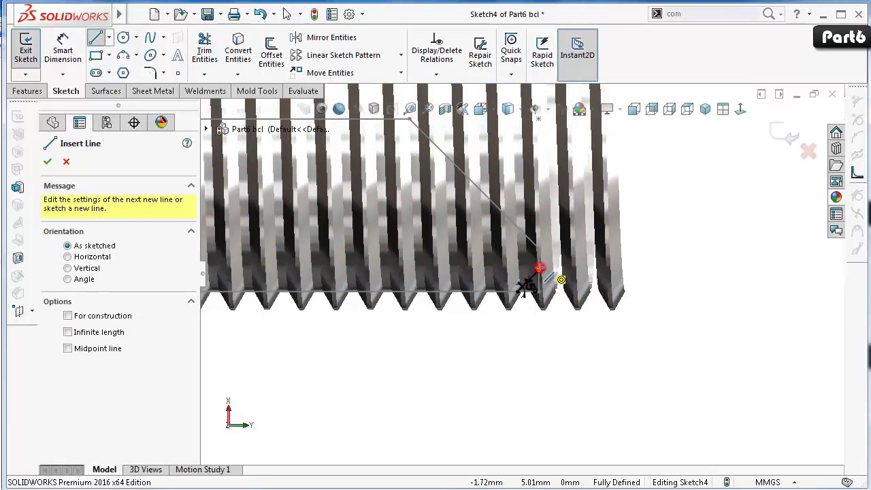
click(539, 267)
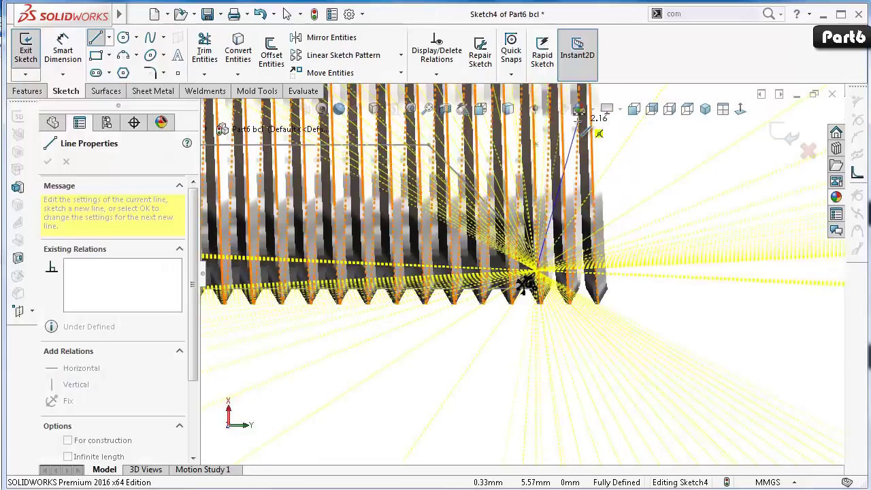
click(533, 166)
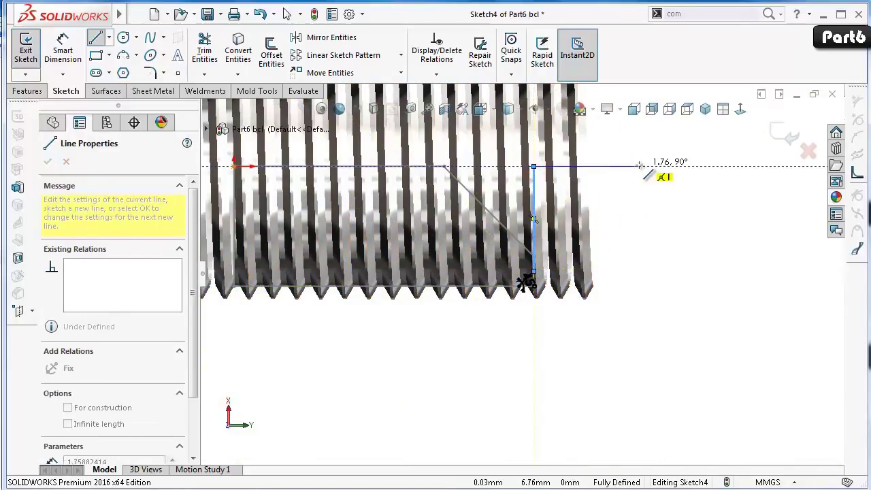
click(638, 316)
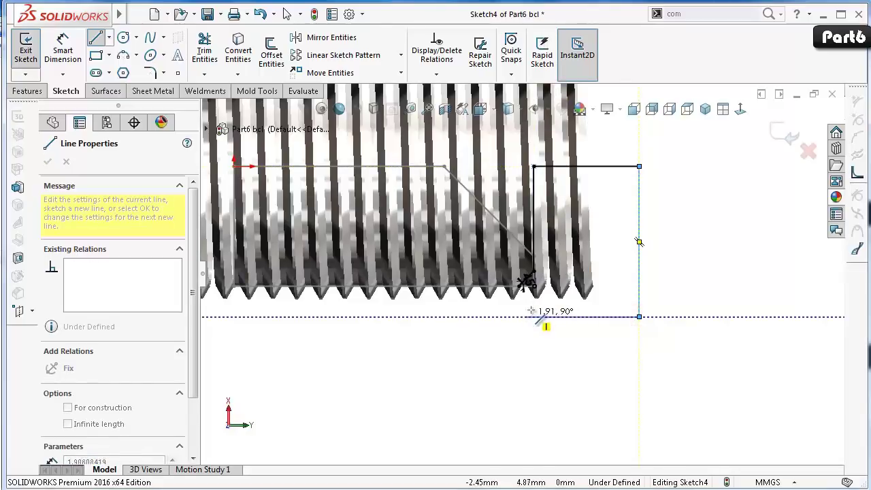
scroll(537, 317, down, 3)
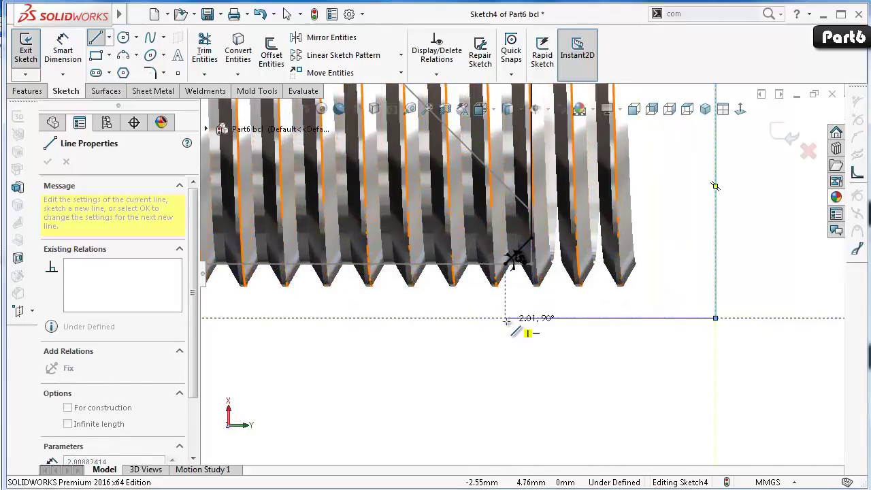
click(506, 318)
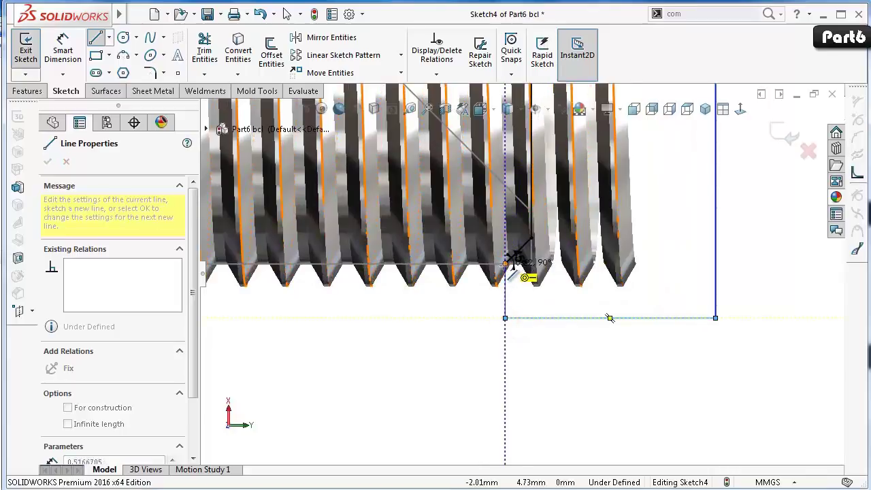
click(504, 264)
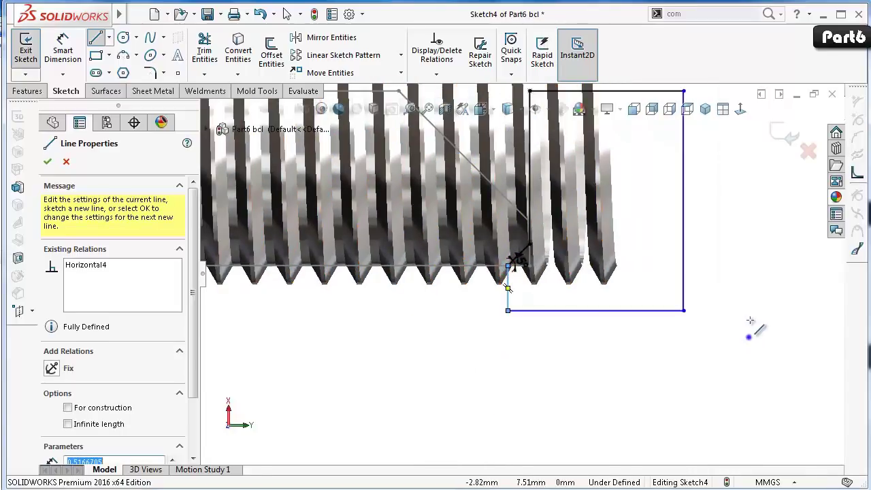
Dimension the rectangle's bottom edge to 2 mm and its right edge to 2.50 mm.
right_drag(748, 336, 711, 278)
click(663, 311)
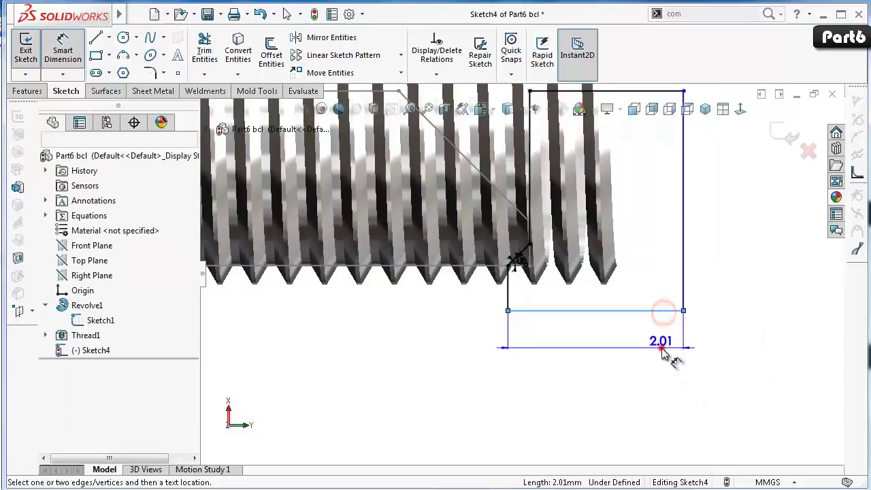
click(661, 348)
text(2)
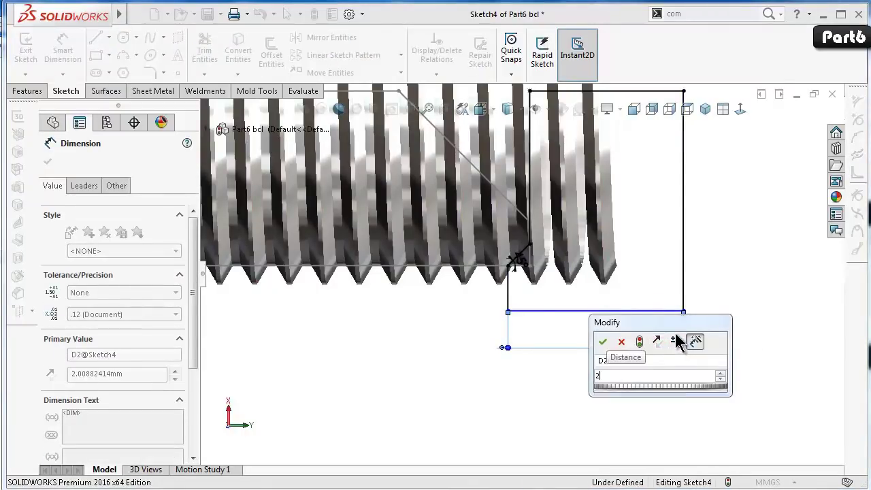
key(Return)
click(682, 248)
click(714, 250)
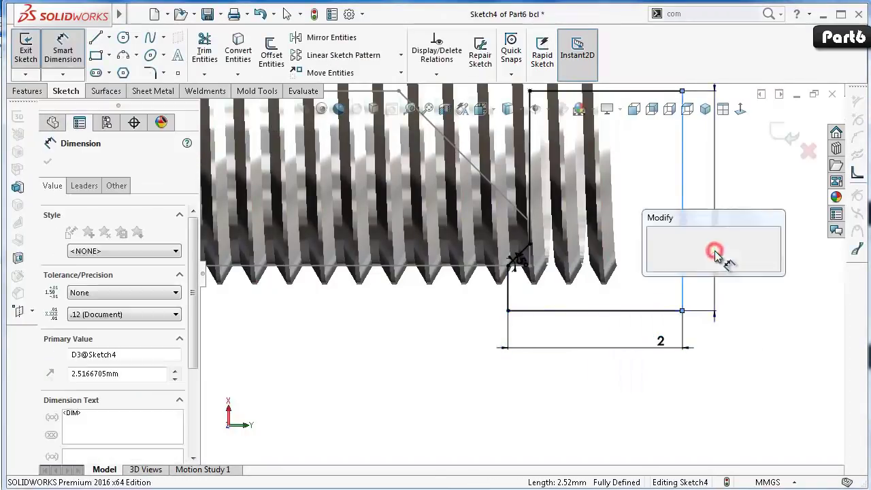
text(2.5)
key(Return)
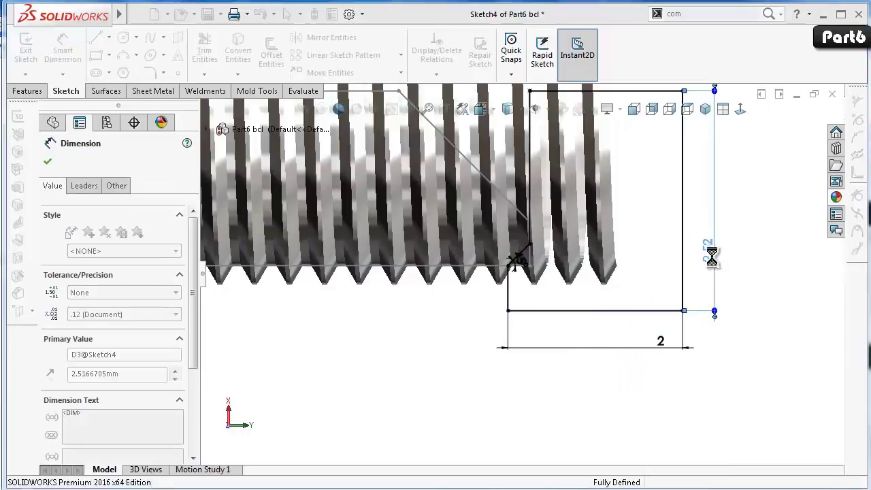
click(782, 326)
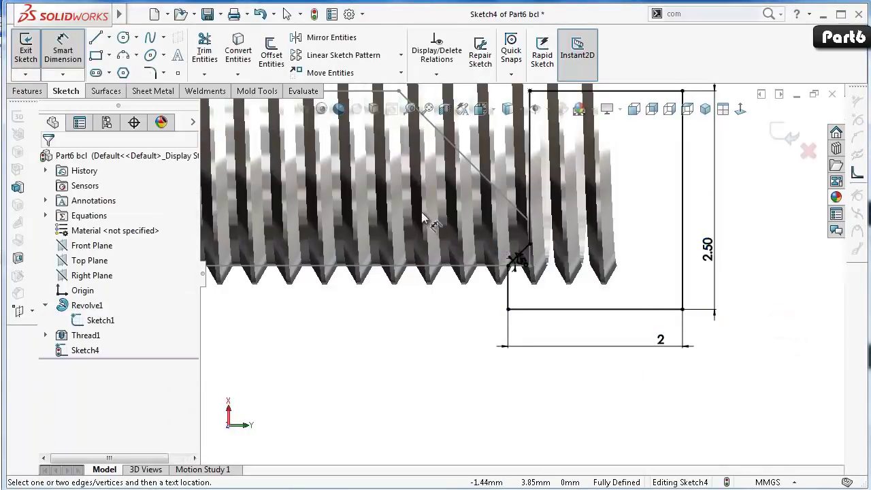
scroll(427, 222, up, 2)
scroll(417, 210, up, 2)
scroll(381, 238, up, 2)
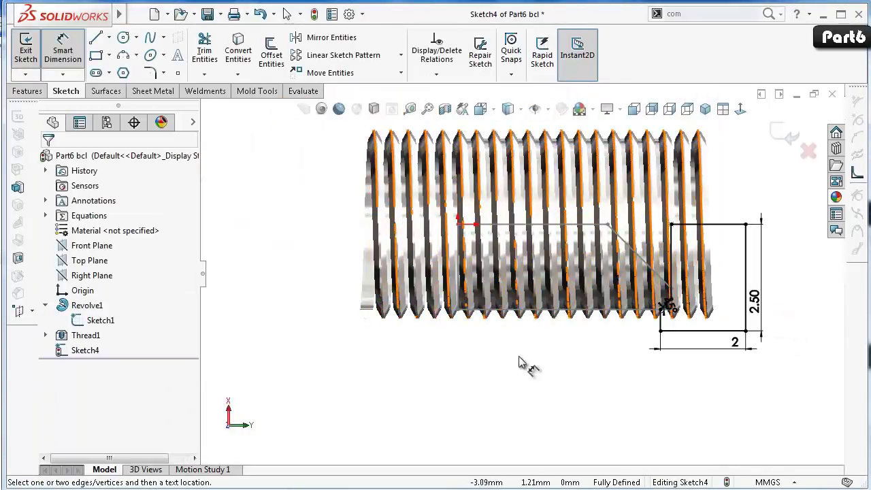
scroll(518, 288, down, 2)
click(456, 393)
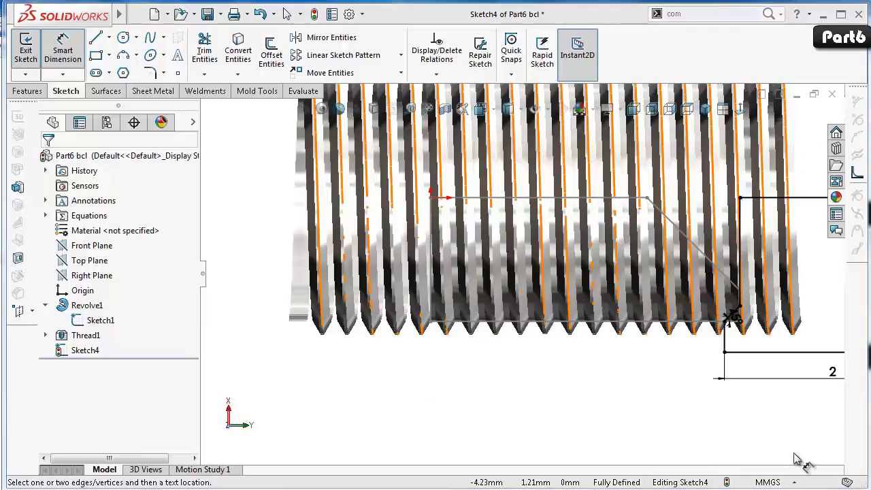
click(801, 170)
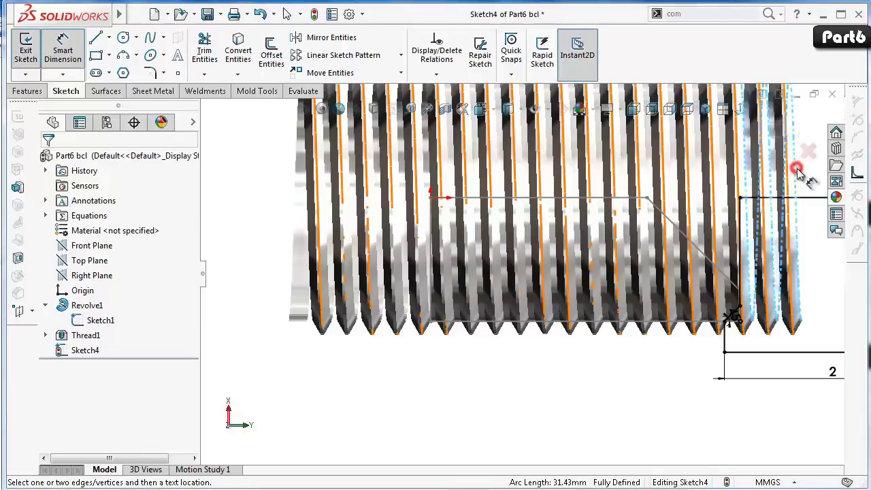
Exit the sketch and change Thread1's blind depth from 8.00 mm to 5.00 mm.
click(792, 130)
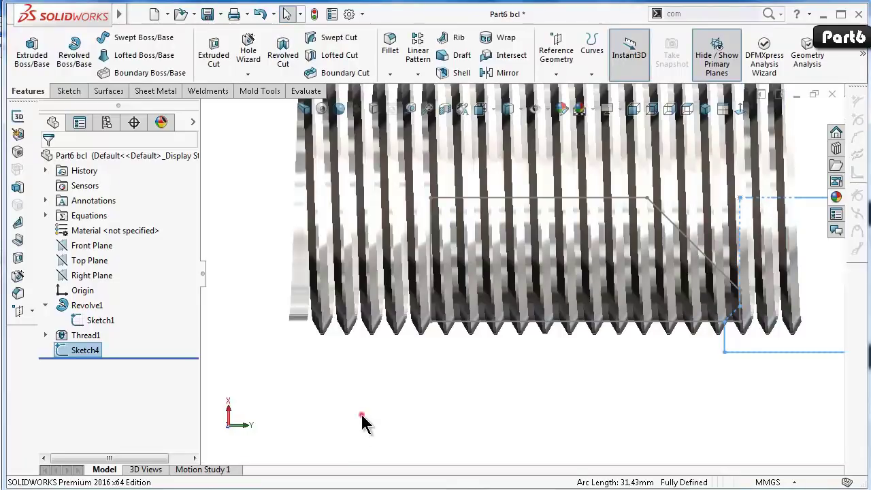
click(80, 335)
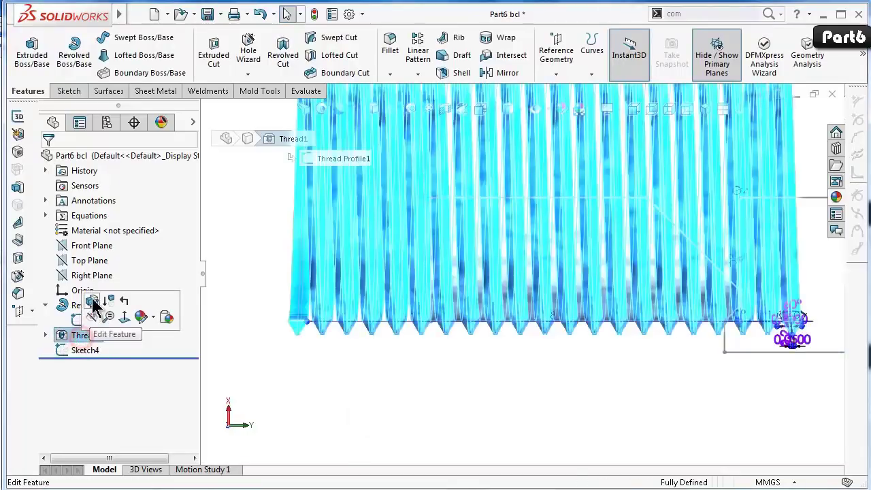
click(93, 306)
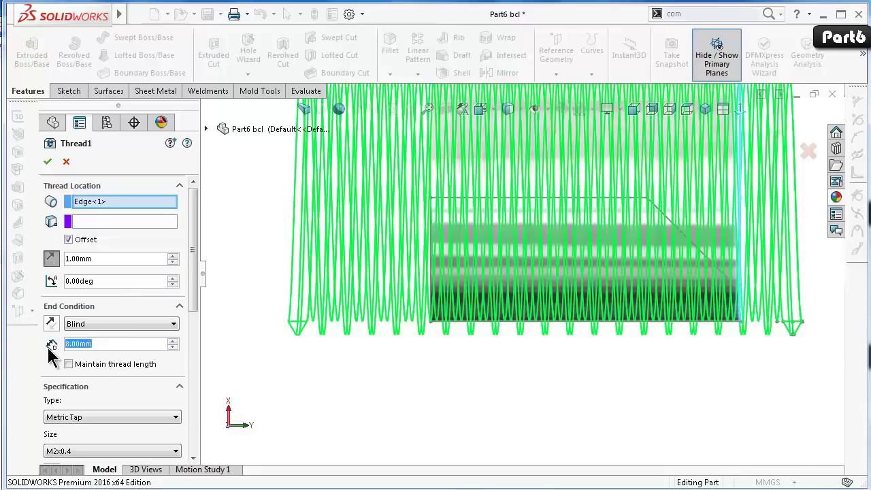
text(5)
key(Return)
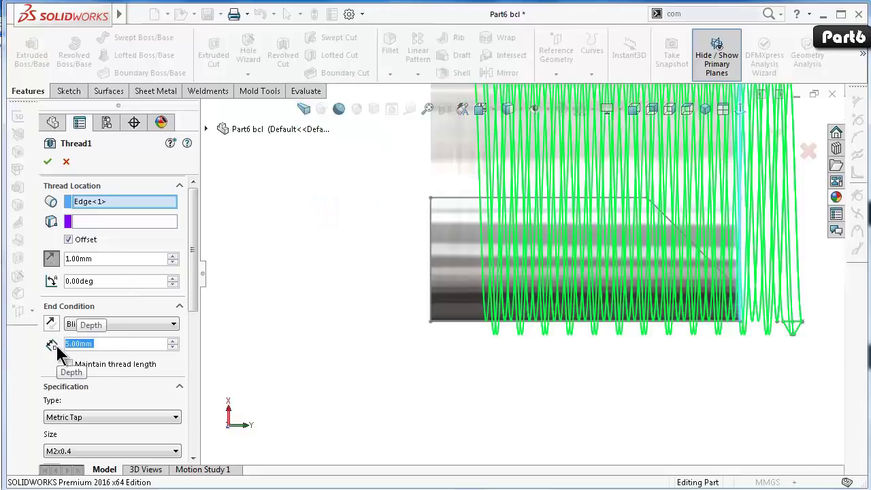
click(51, 162)
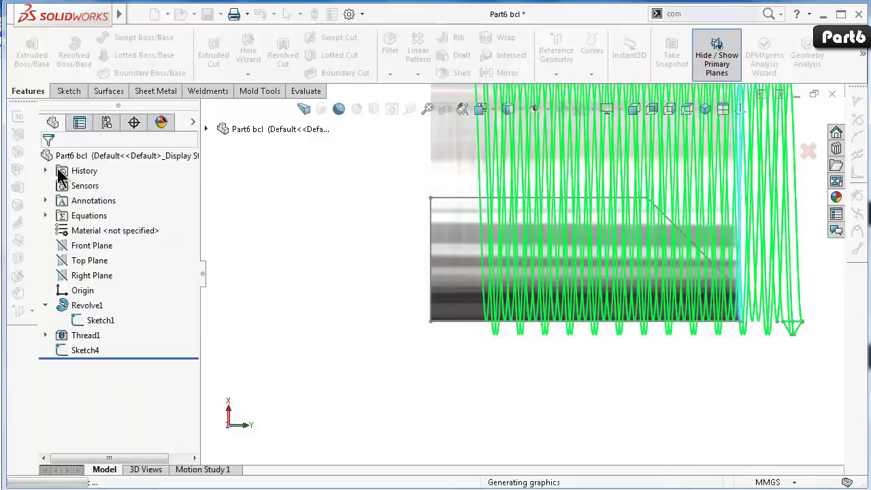
middle_drag(349, 313, 517, 241)
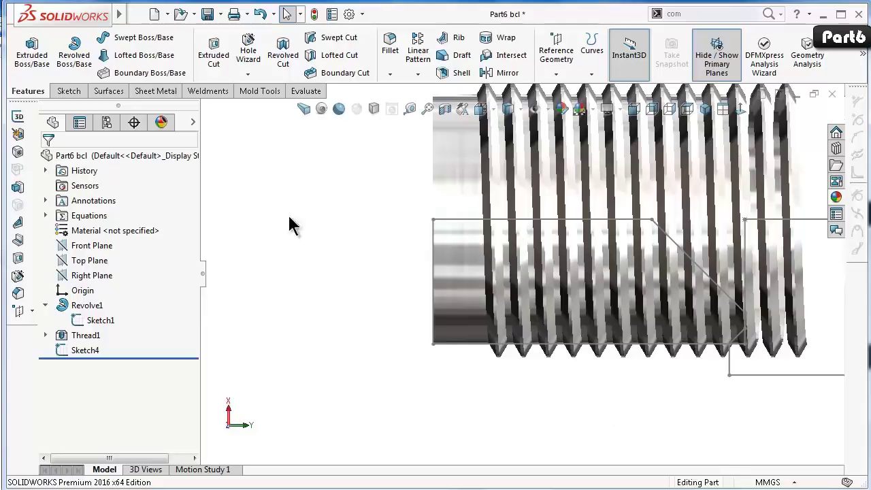
Edit Sketch4 and draw a diagonal line across the plug's left end corner.
click(85, 351)
click(83, 311)
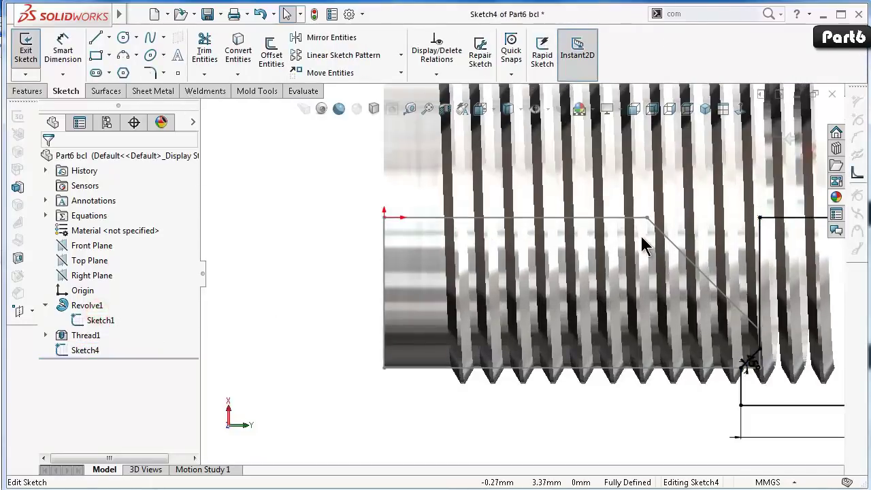
click(94, 39)
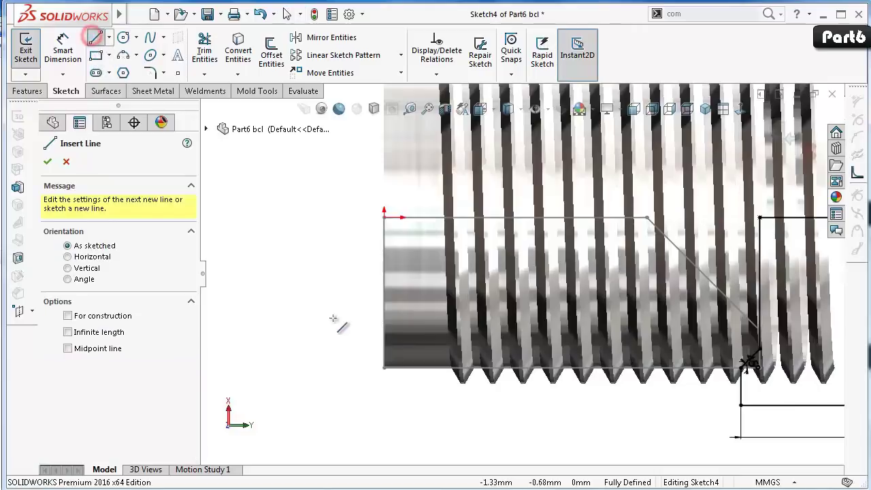
click(385, 324)
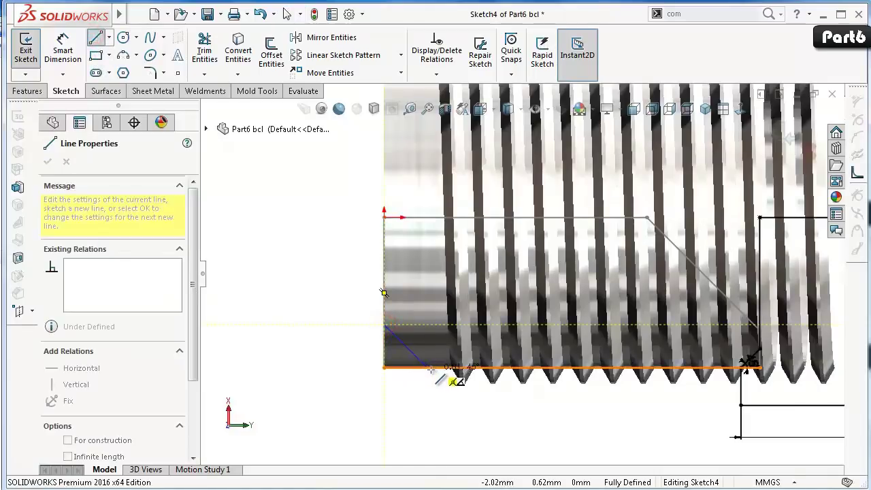
double_click(437, 411)
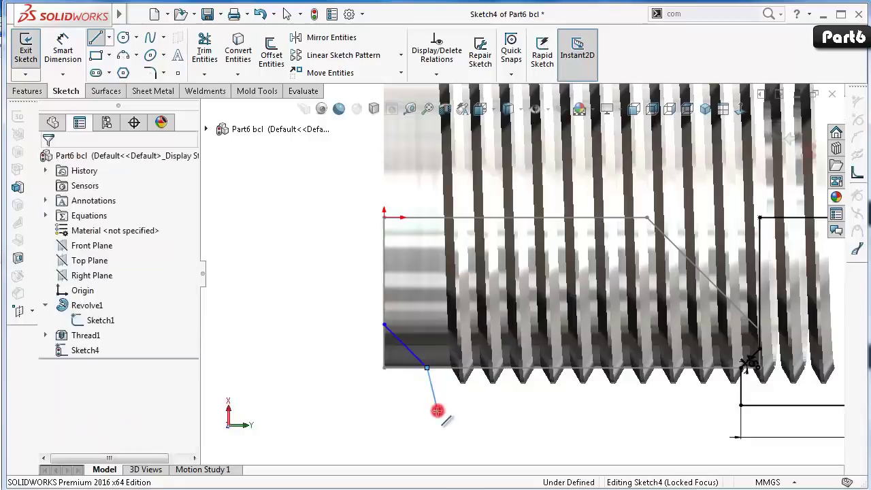
Dimension the diagonal's upper end 0.5 mm from the plug's bottom edge.
right_drag(327, 407, 295, 267)
scroll(377, 361, down, 3)
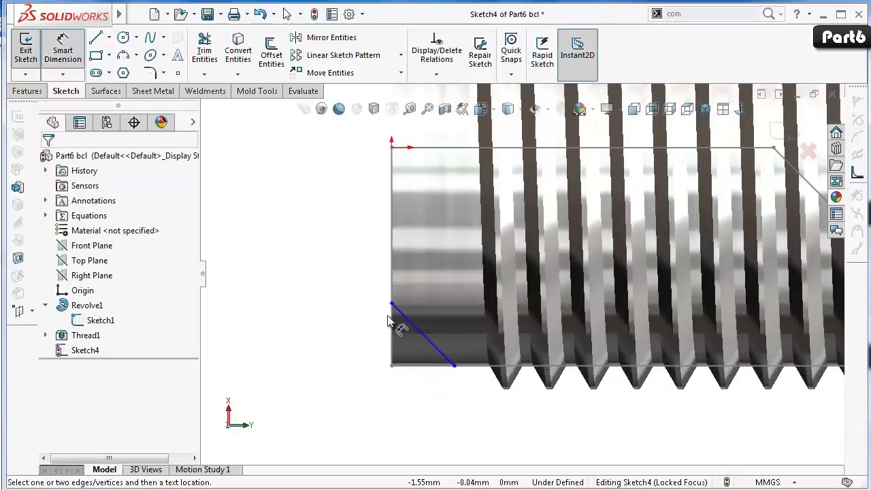
click(392, 304)
click(398, 366)
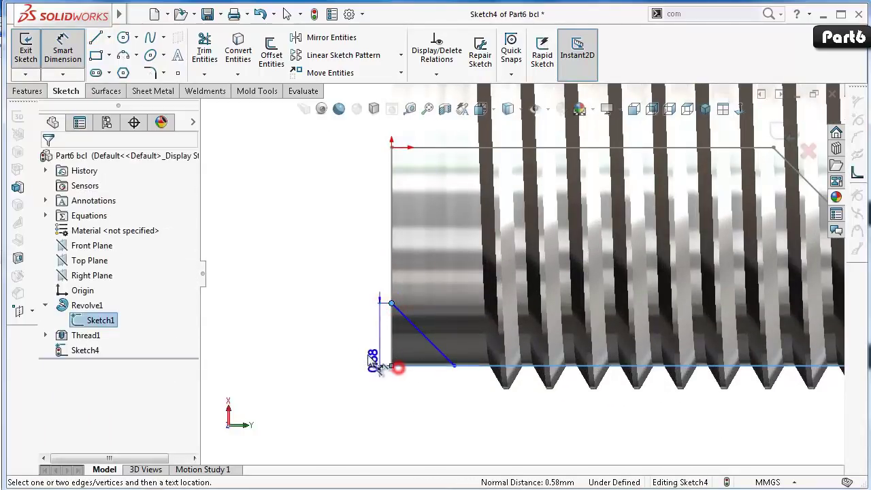
click(332, 348)
text(0.5)
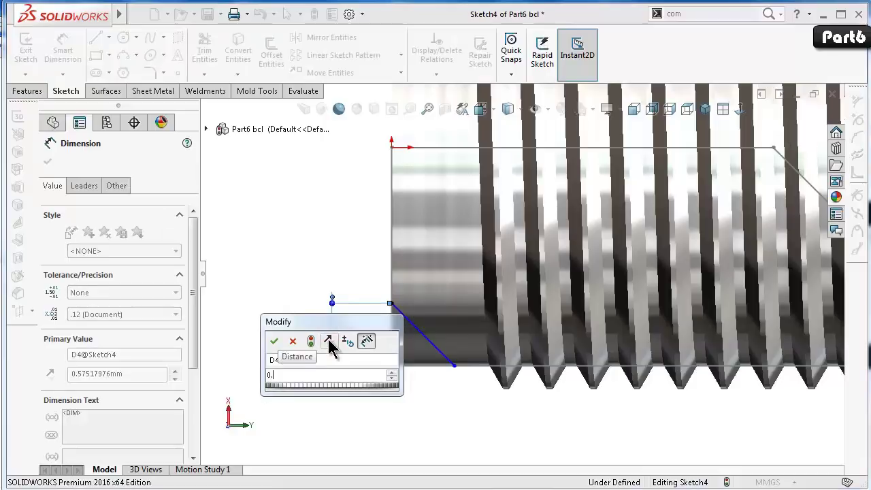
key(Return)
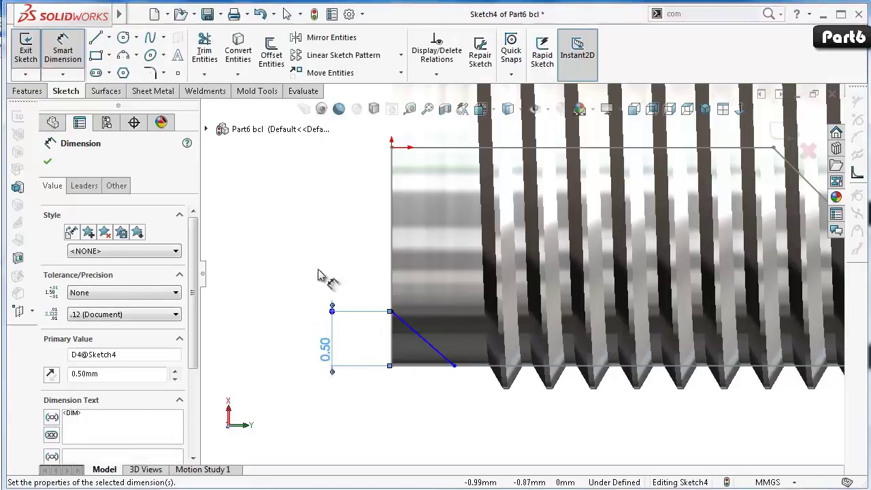
Fix the angle between the diagonal and the end edge at 45°.
click(444, 357)
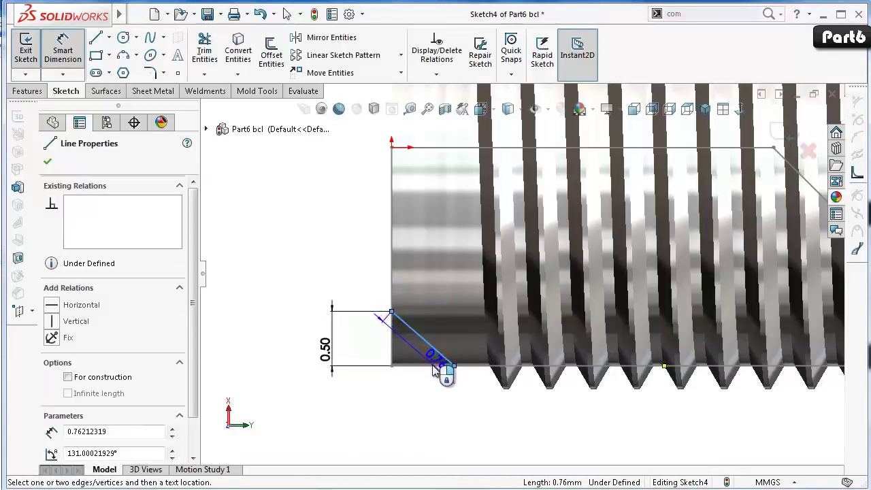
click(432, 367)
click(407, 358)
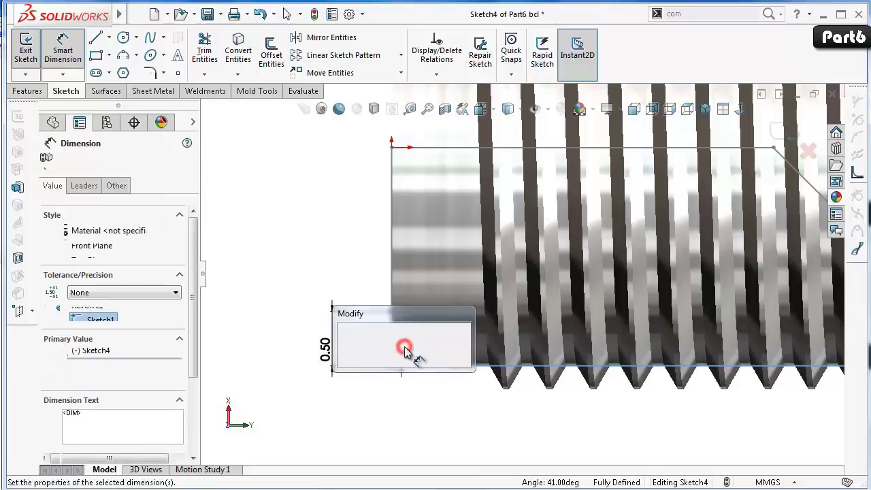
text(45)
key(Return)
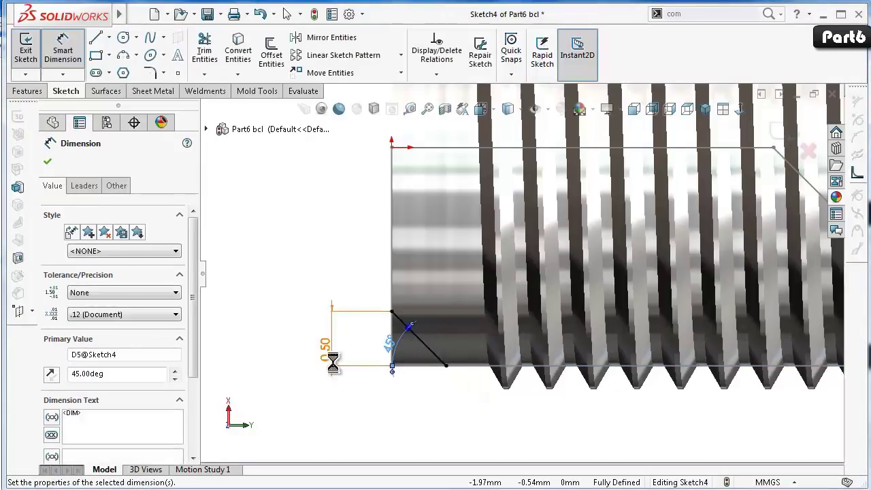
click(308, 248)
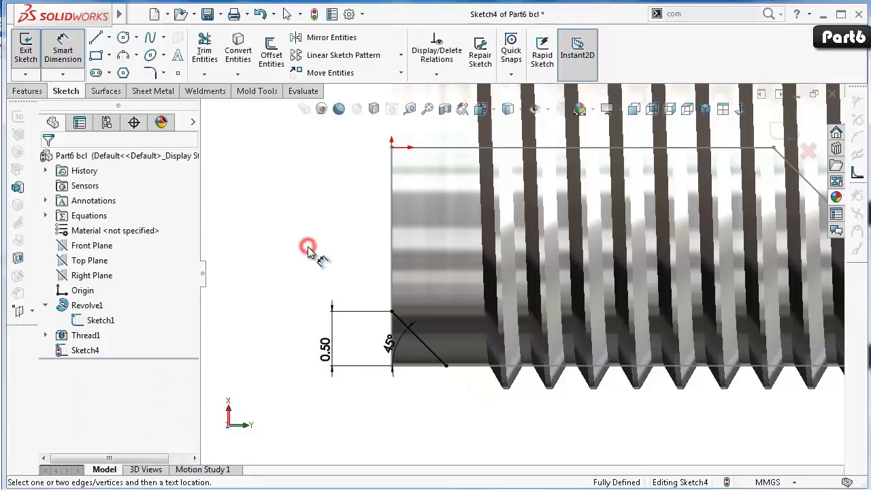
scroll(311, 369, up, 1)
scroll(493, 309, up, 1)
scroll(494, 309, up, 1)
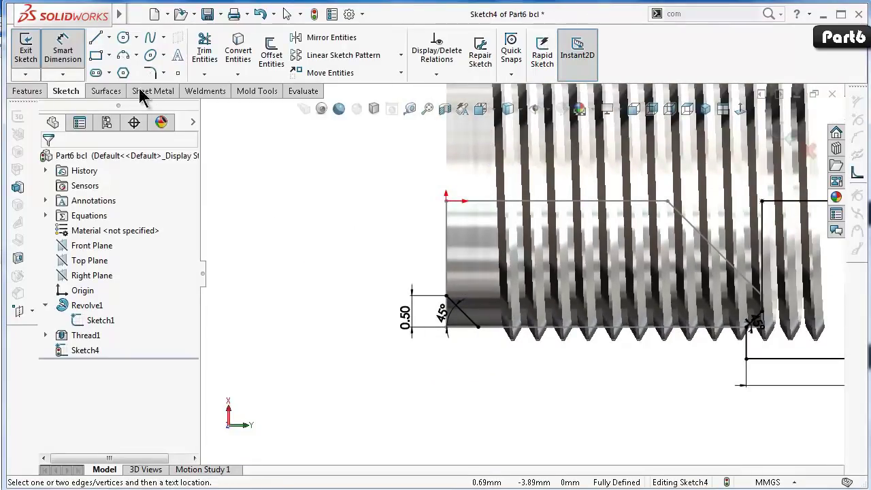
Draw a closed rectangular profile at the chamfered end, starting from the chamfer's lower end.
click(96, 40)
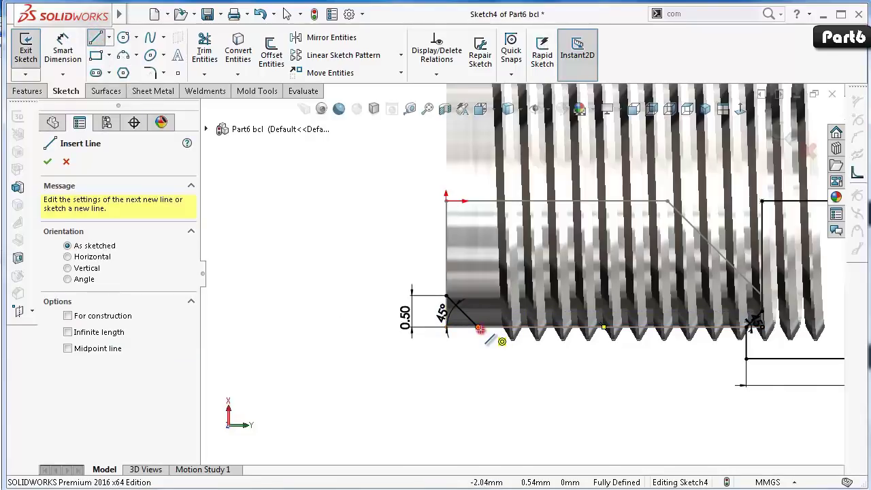
click(480, 330)
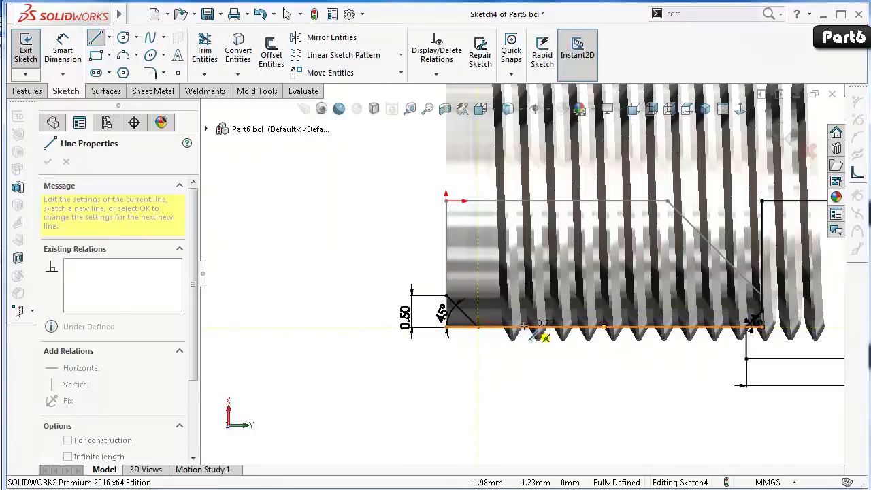
click(524, 328)
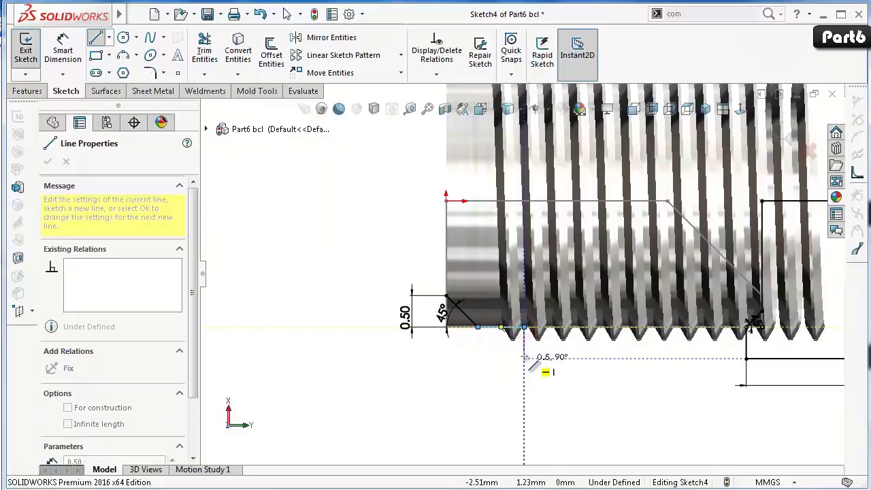
click(523, 359)
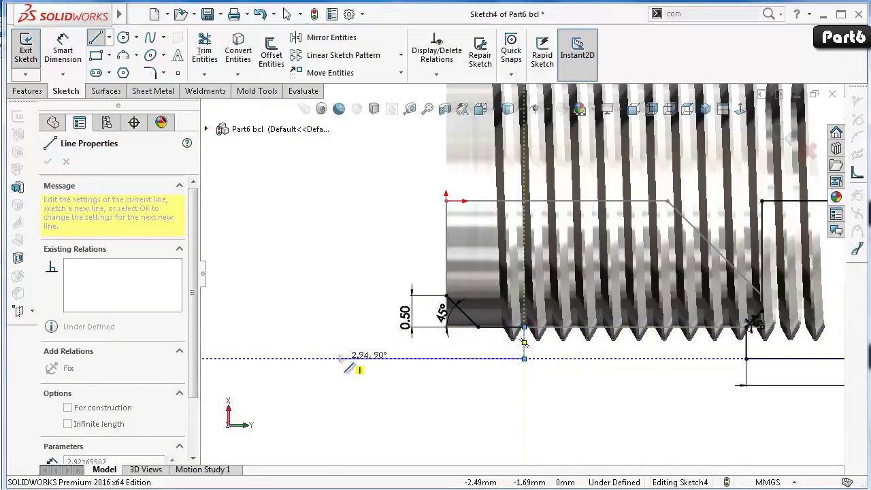
click(340, 358)
click(339, 295)
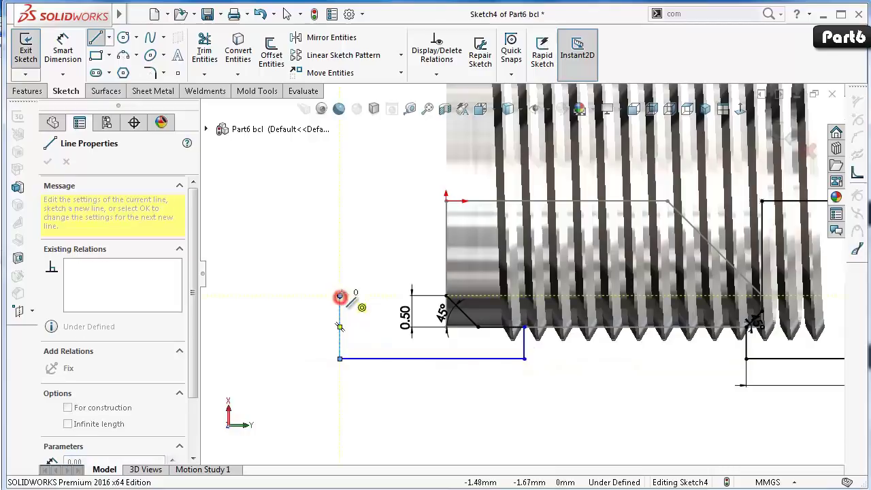
click(446, 296)
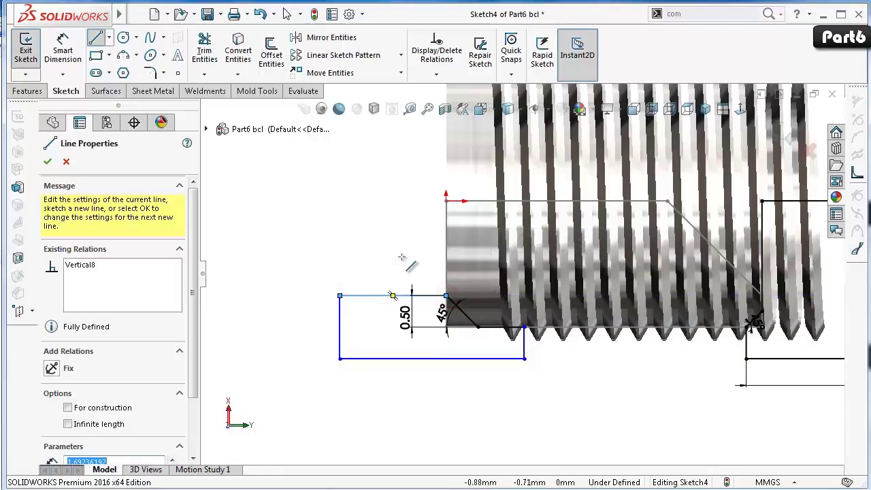
scroll(402, 257, down, 1)
Dimension the new profile's bottom line to 2.5 mm.
right_drag(288, 419, 321, 327)
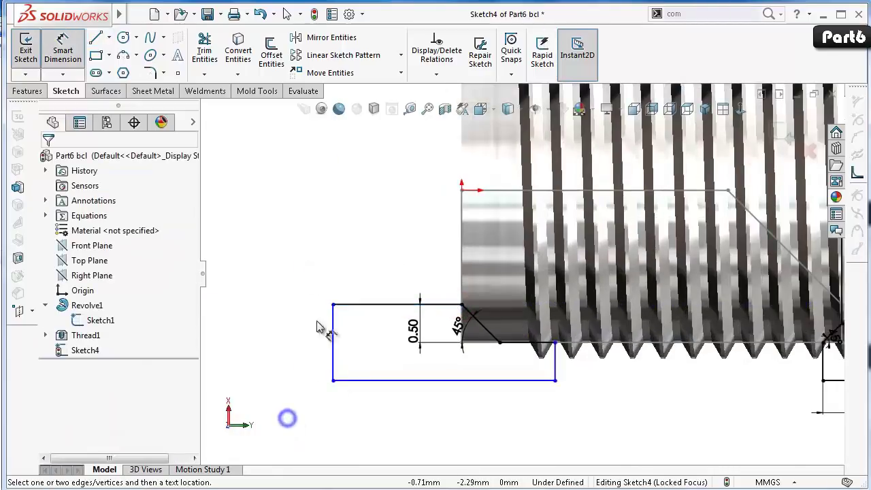
click(364, 379)
click(365, 406)
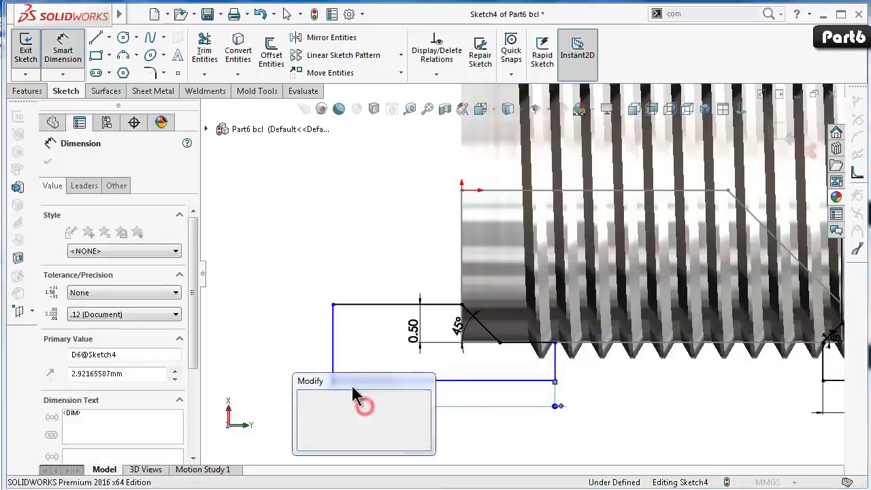
text(2.5)
key(Return)
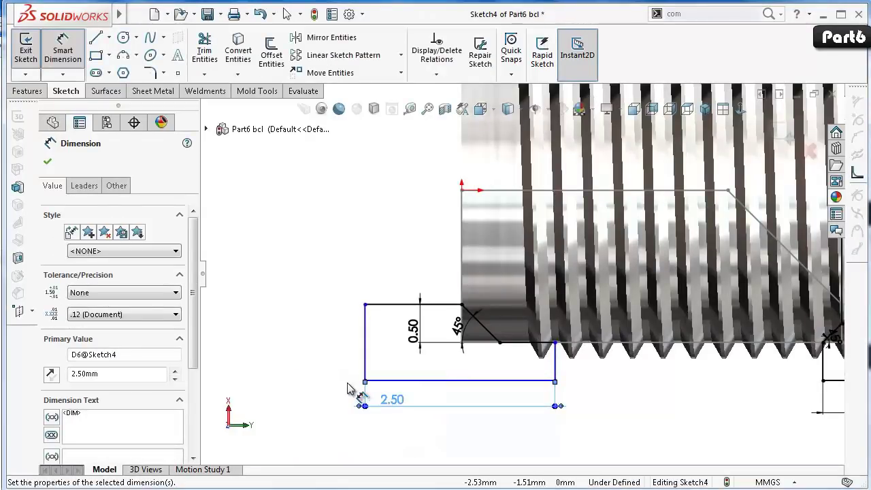
key(Escape)
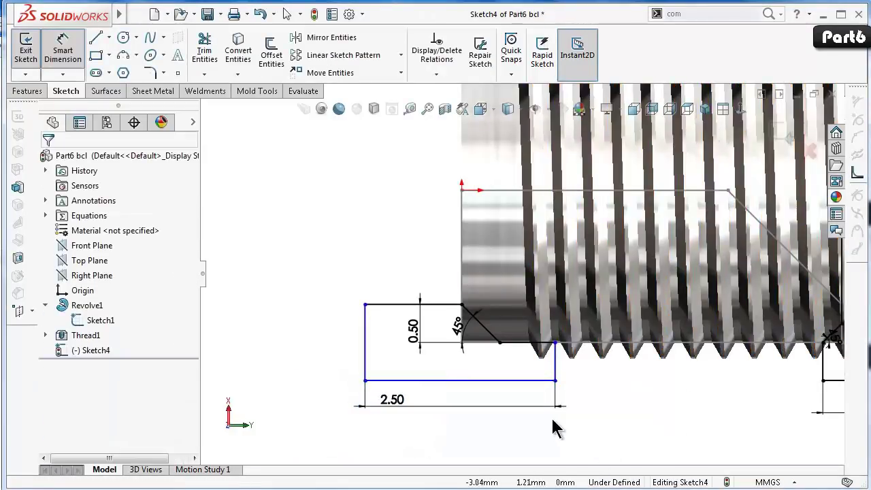
Make the left and right rectangles' bottom lines collinear.
click(549, 380)
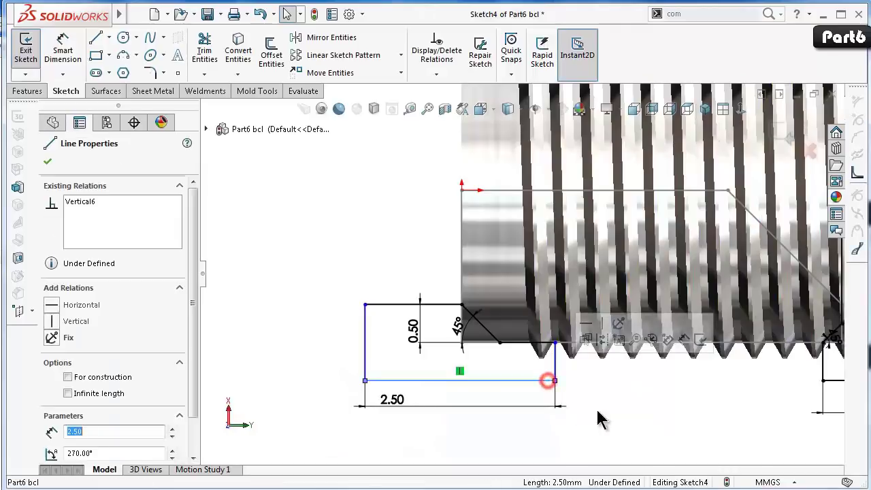
ctrl+click(822, 380)
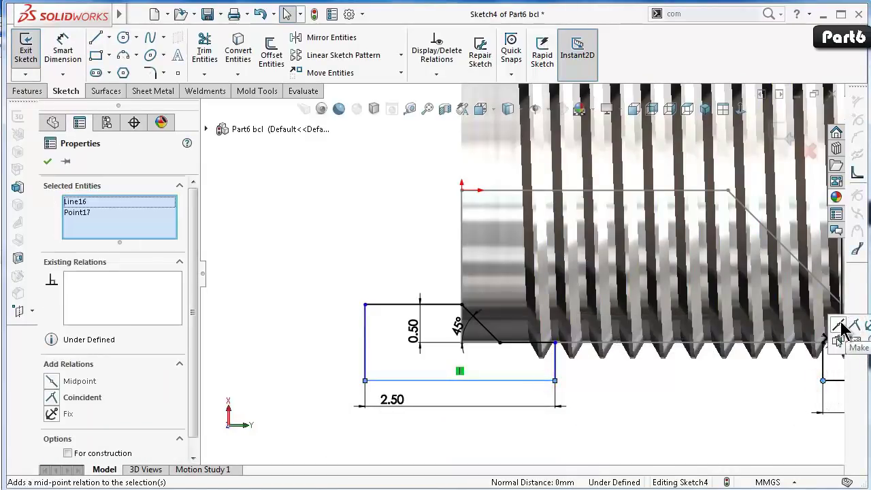
click(767, 383)
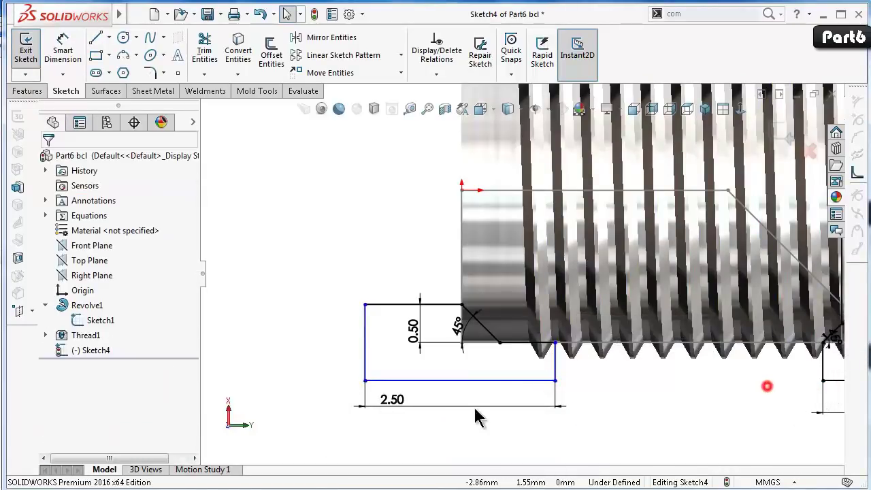
click(495, 375)
key(z)
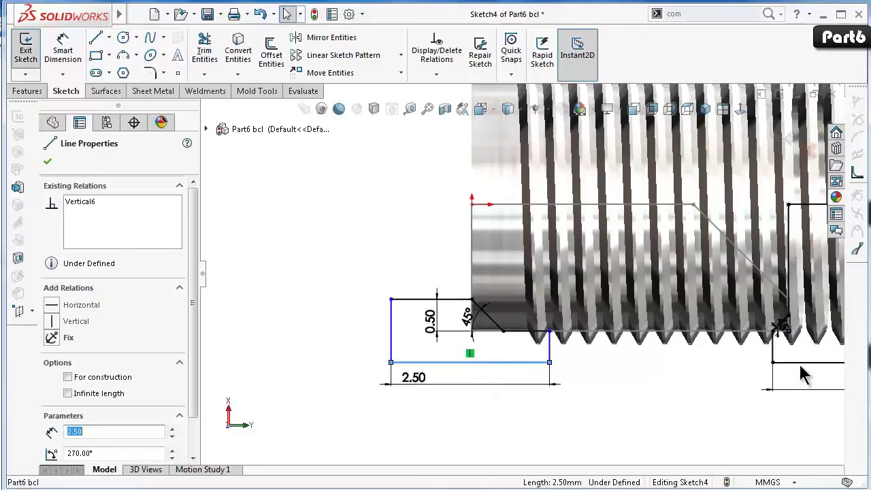
ctrl+click(799, 362)
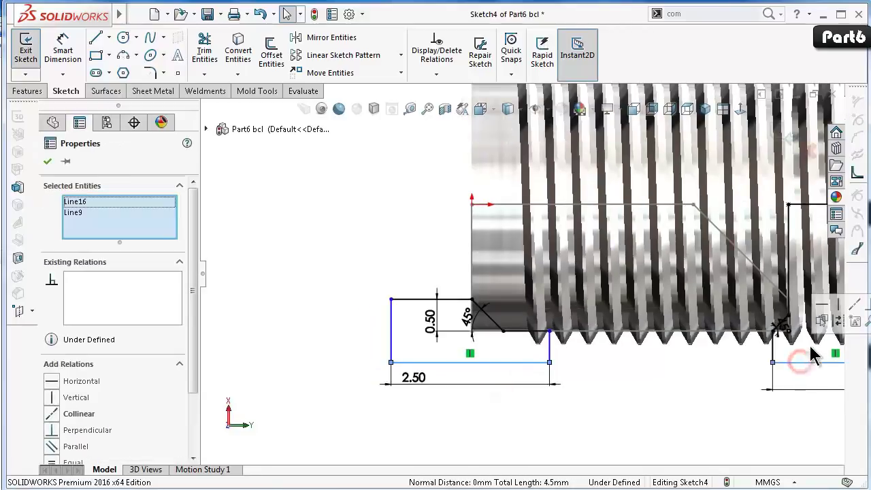
click(855, 306)
click(670, 402)
scroll(561, 344, down, 2)
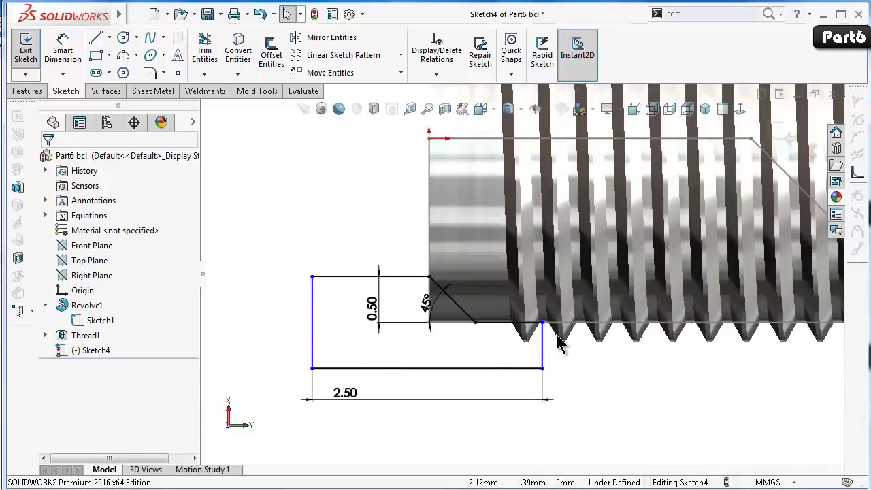
scroll(554, 343, down, 1)
right_drag(678, 417, 665, 427)
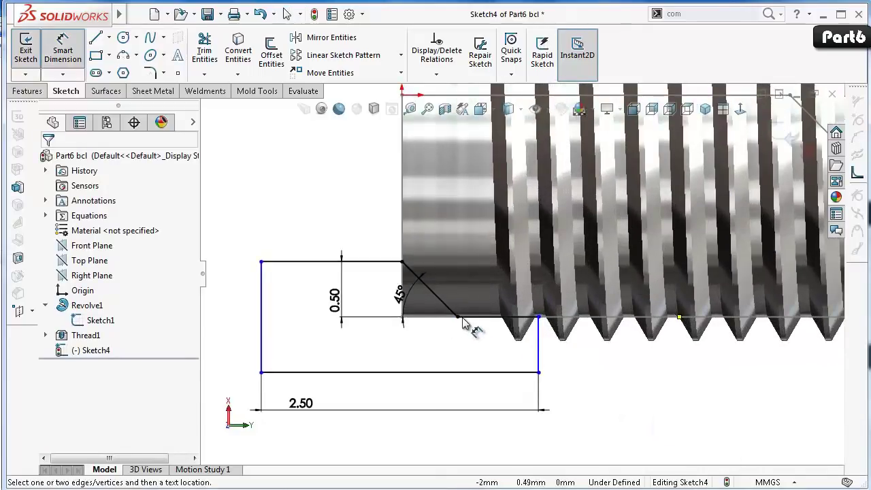
Dimension the rectangle corner from the end-face corner at 1.25 mm, then change it to 1.50 mm.
click(539, 319)
click(401, 248)
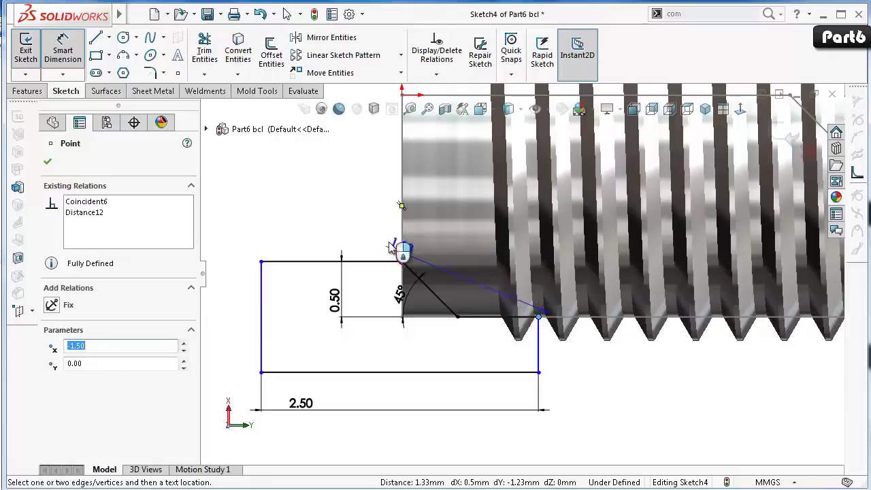
click(453, 354)
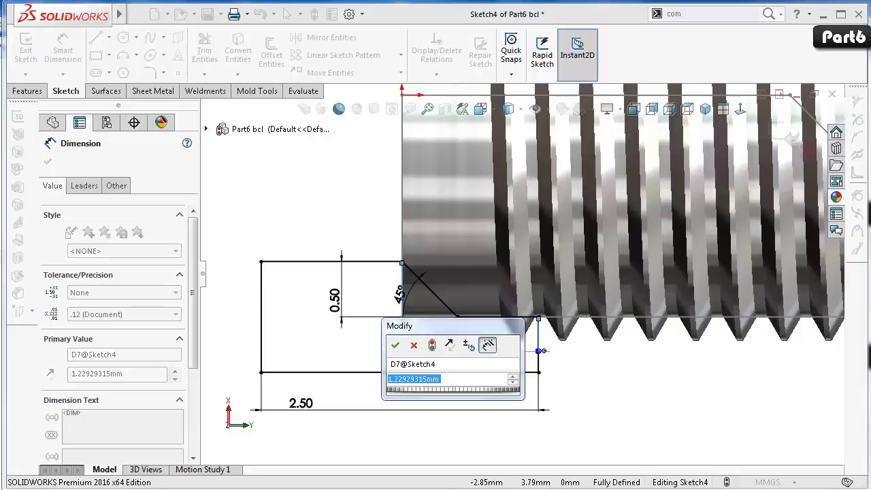
text(1.25)
key(Return)
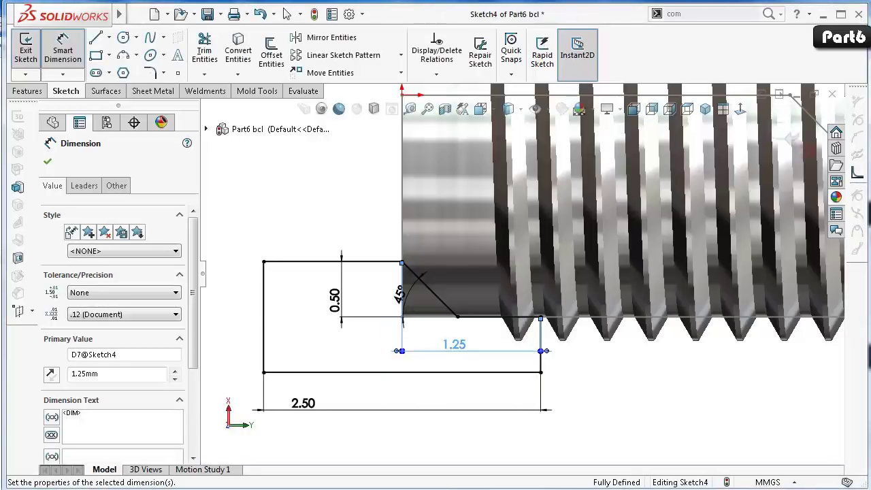
click(459, 344)
text(1.5)
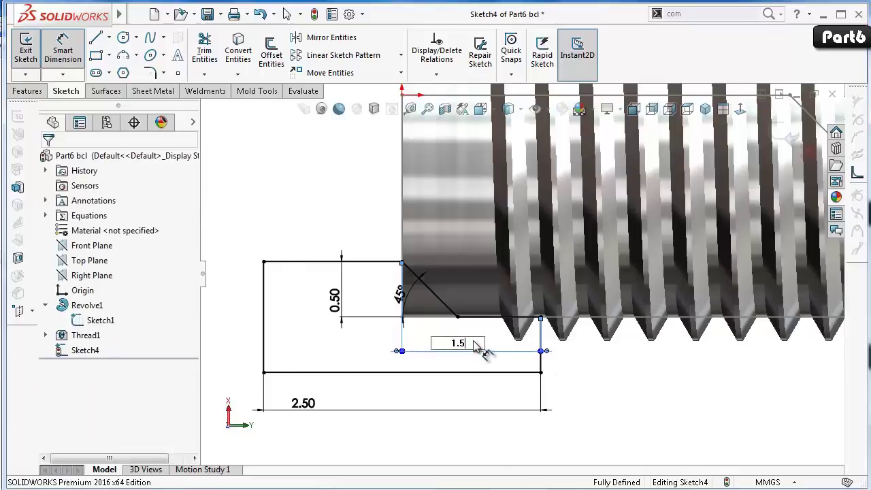
key(Return)
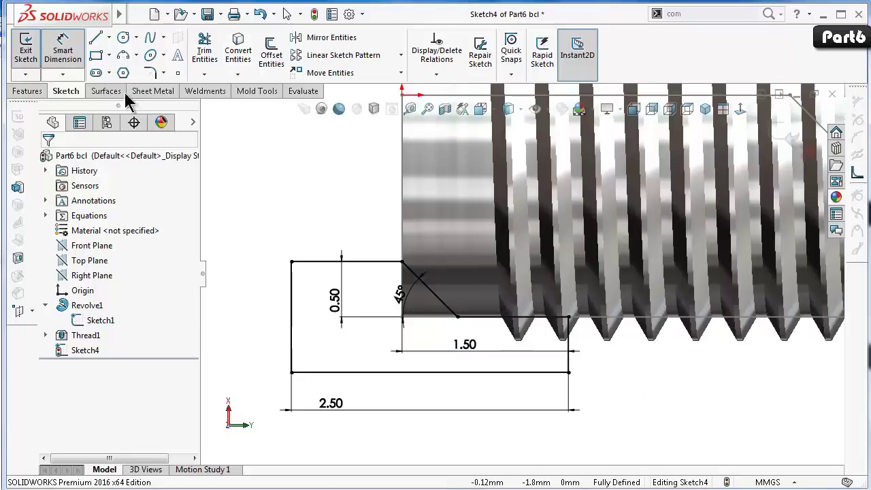
click(164, 71)
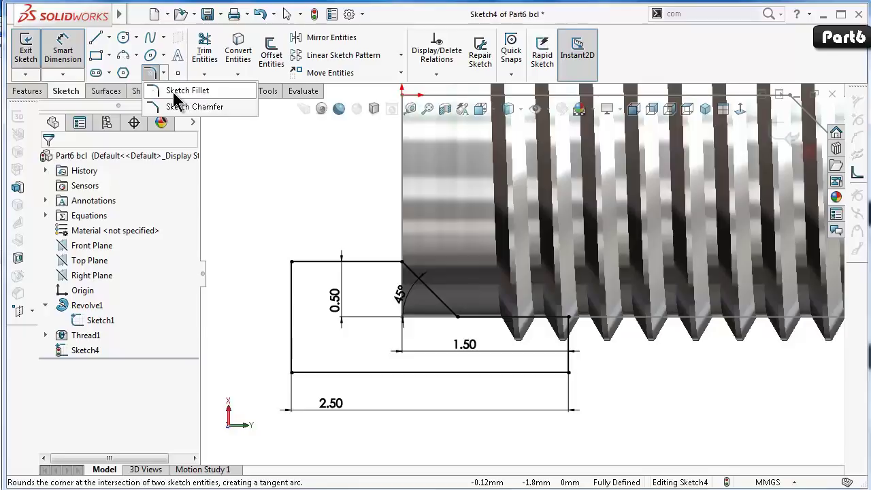
Round the runout rectangle's thread-root corner with a 0.25 mm sketch fillet.
click(175, 92)
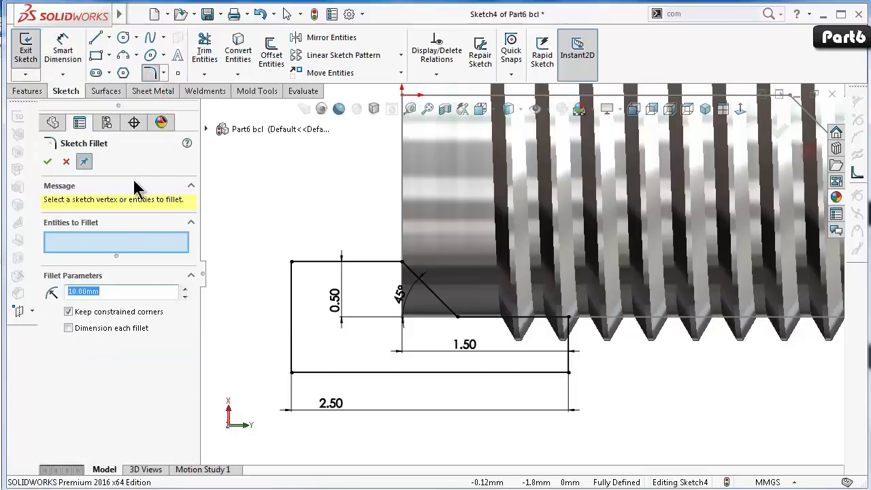
click(573, 314)
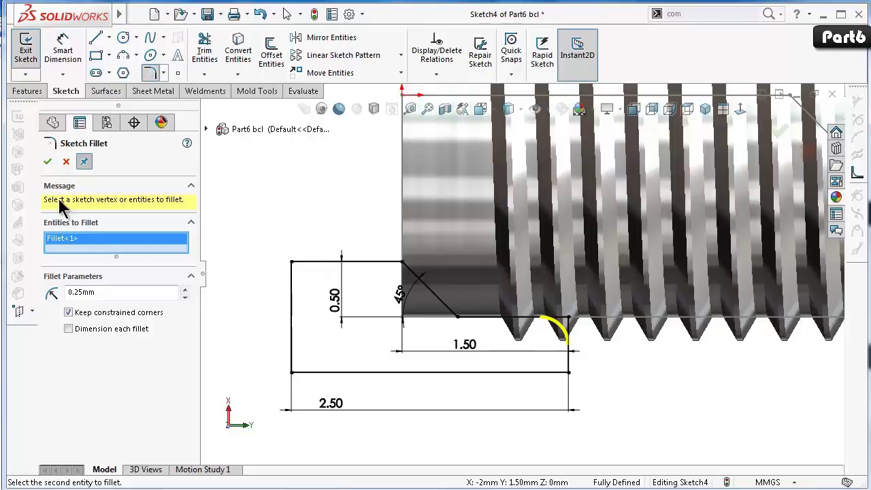
click(47, 163)
scroll(524, 253, up, 3)
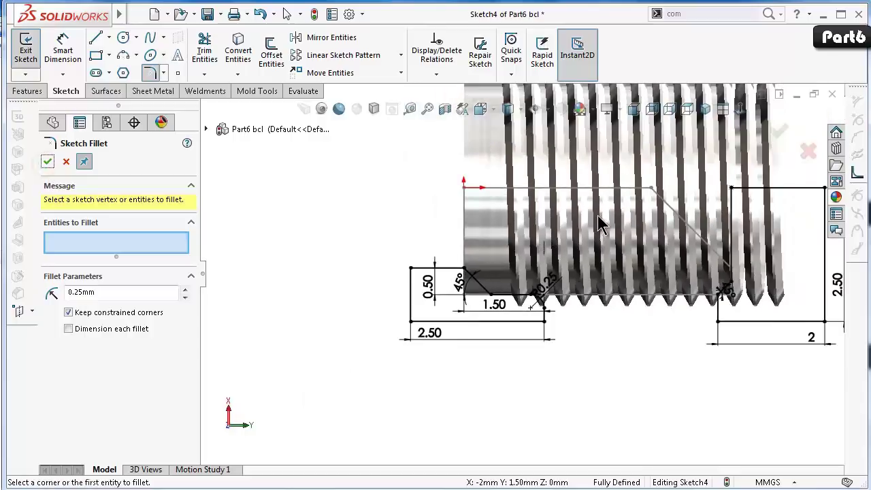
scroll(598, 223, up, 3)
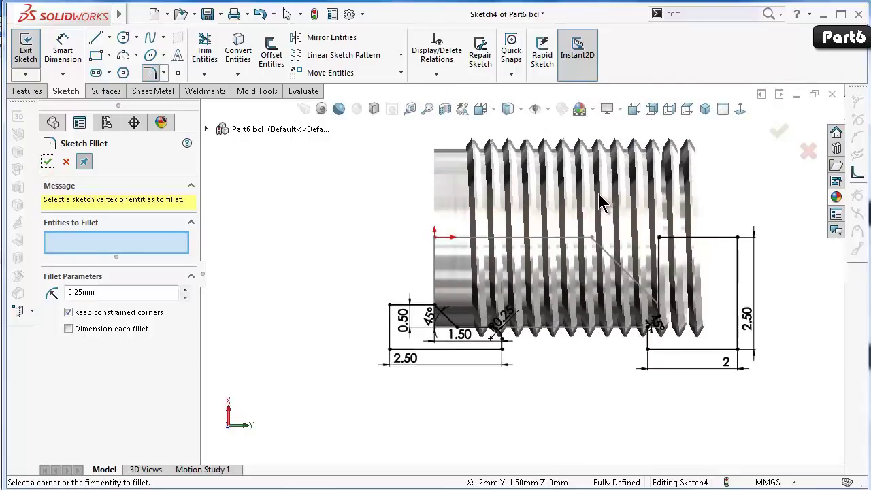
Set up a Revolved Cut of both rectangle regions about the centre line Line2@Sketch1.
click(26, 91)
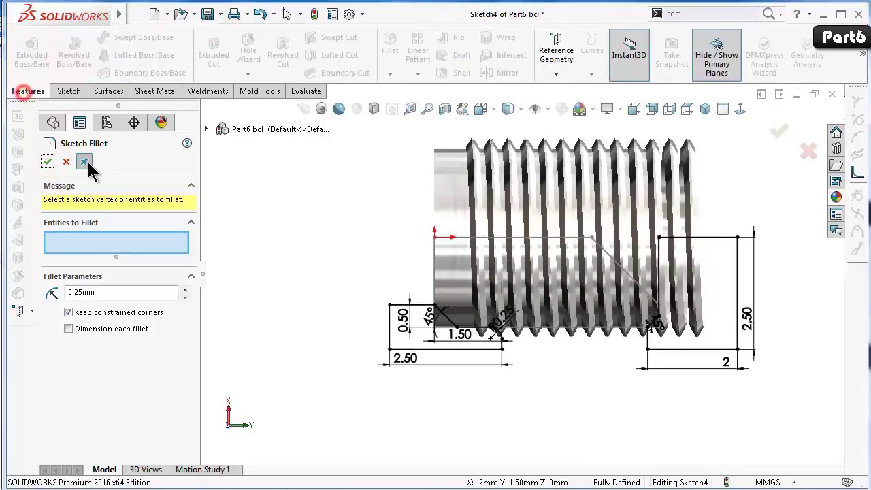
click(48, 162)
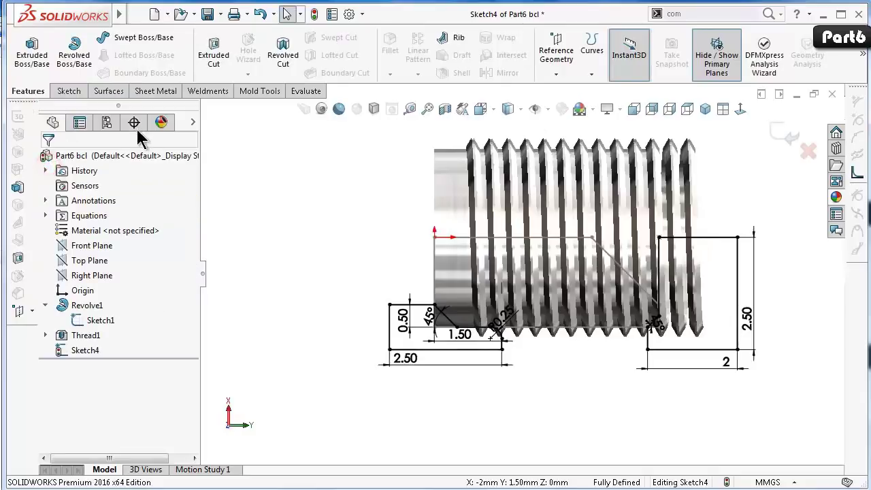
click(279, 58)
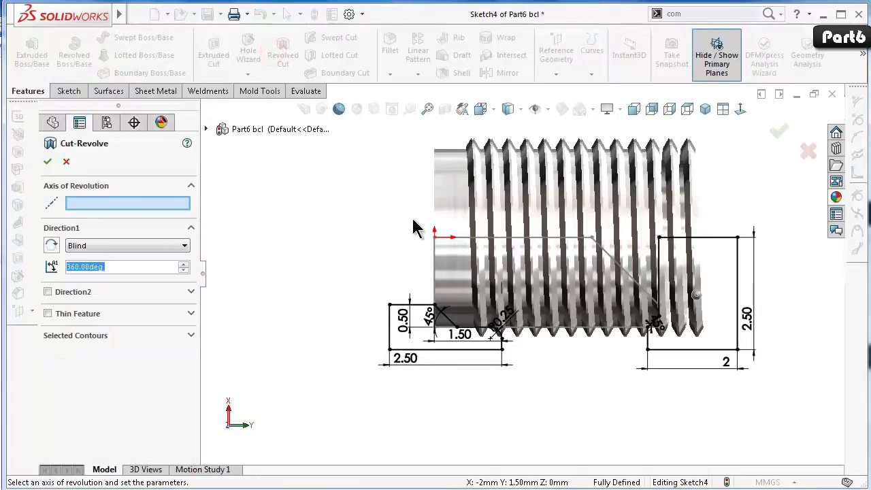
click(190, 335)
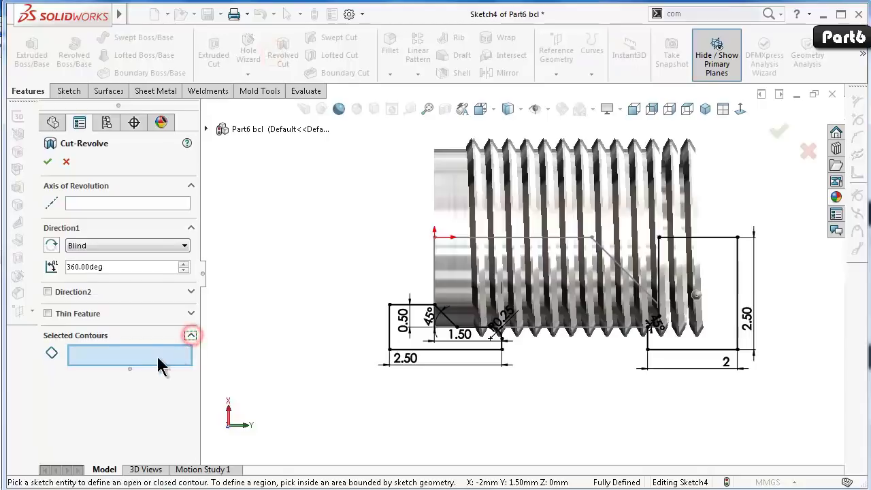
click(398, 340)
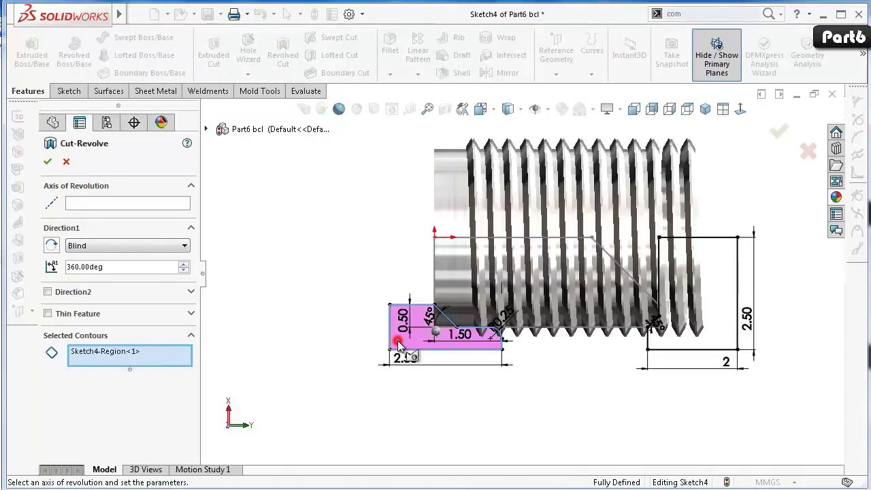
click(722, 343)
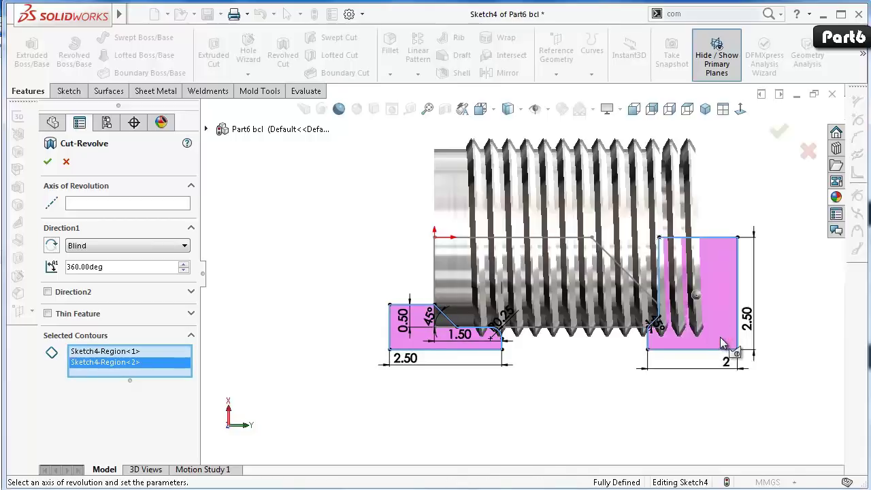
click(151, 203)
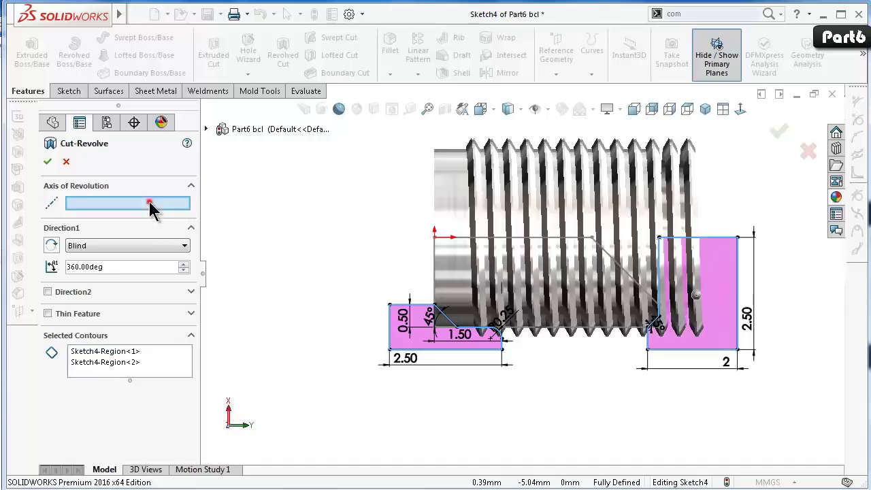
click(470, 239)
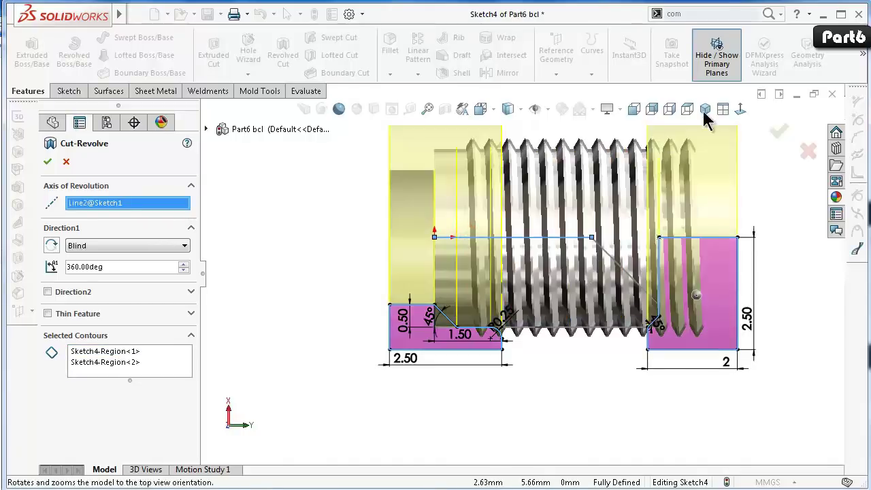
click(778, 131)
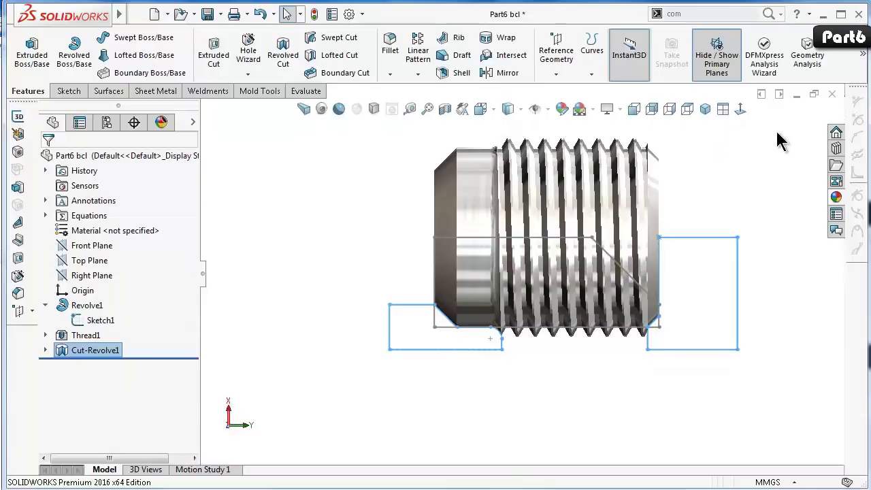
click(741, 209)
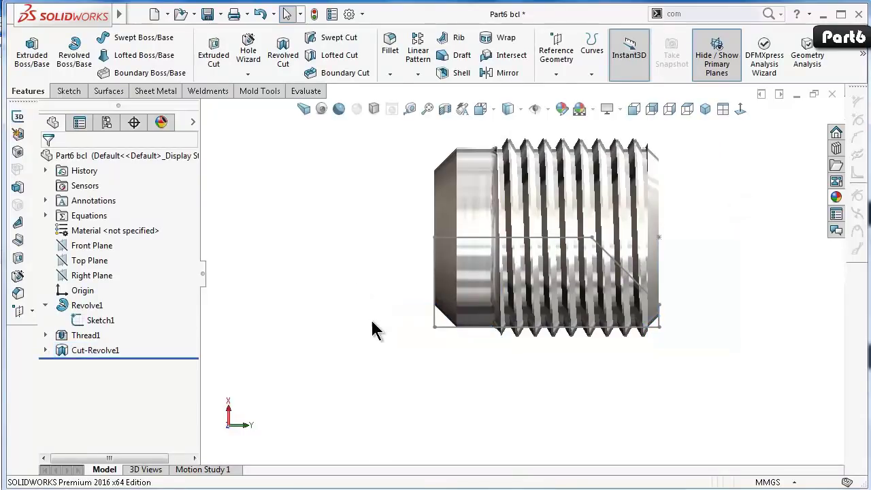
mouse_move(392, 319)
middle_down()
mouse_move(310, 353)
mouse_move(266, 334)
mouse_move(335, 284)
middle_up()
click(507, 109)
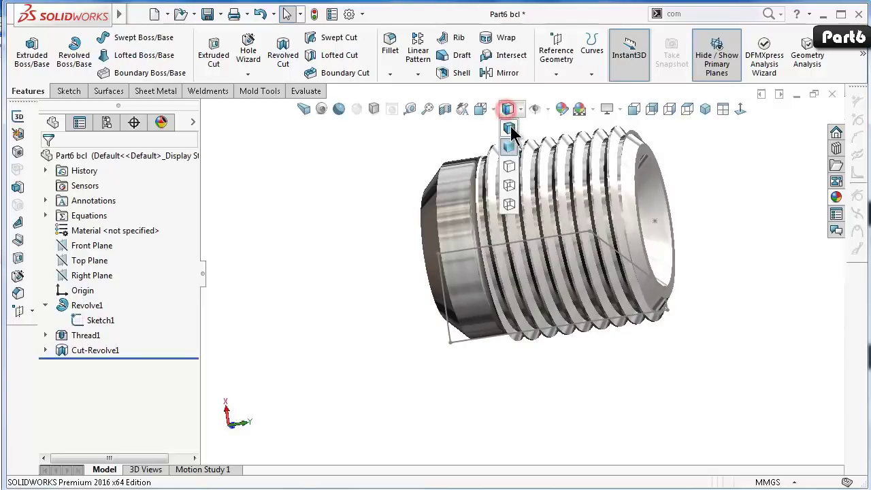
click(510, 125)
mouse_move(426, 310)
middle_down()
mouse_move(453, 317)
mouse_move(463, 340)
middle_up()
click(466, 342)
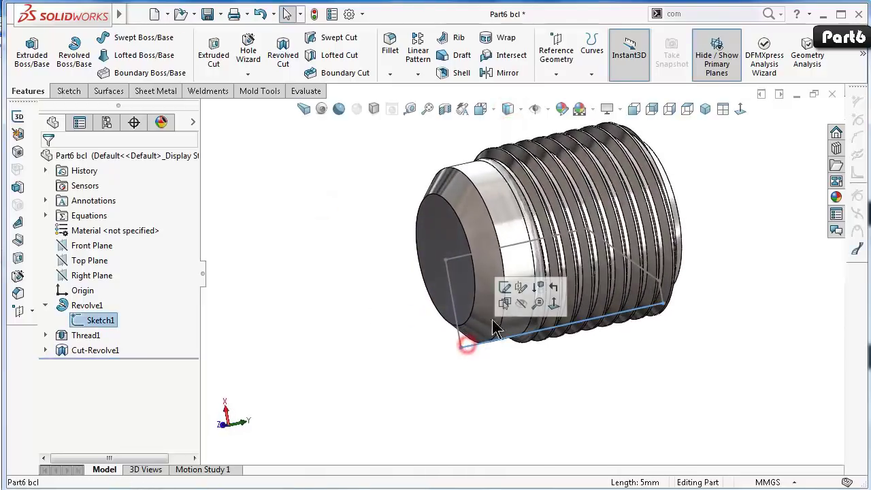
click(515, 301)
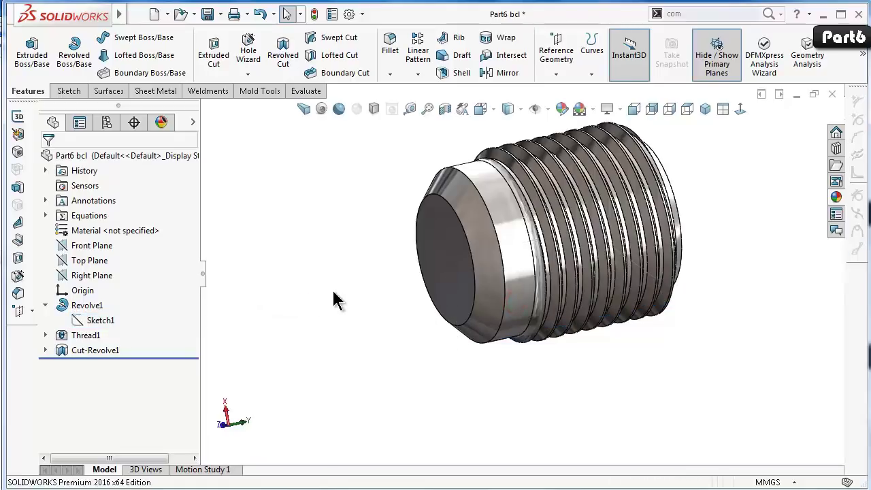
key(Left)
key(Left)
key(Left)
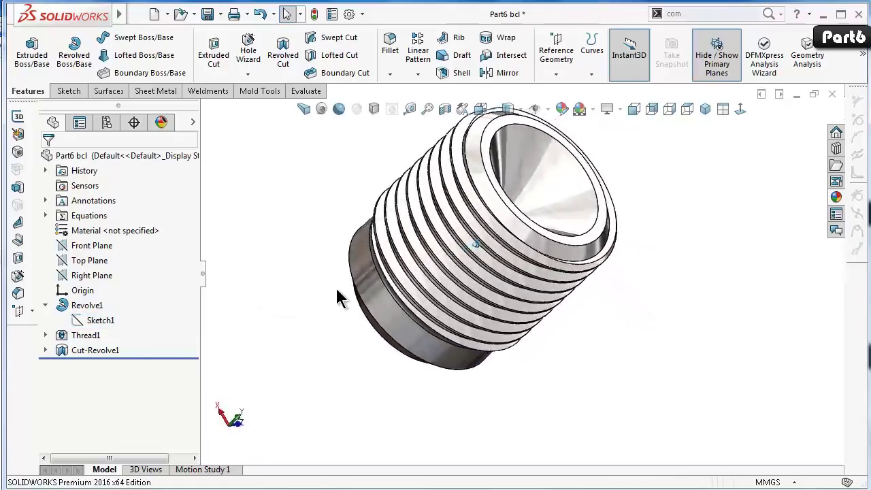
key(Left)
key(Left)
key(Left)
key(Left)
key(Left)
key(Left)
key(Left)
key(Left)
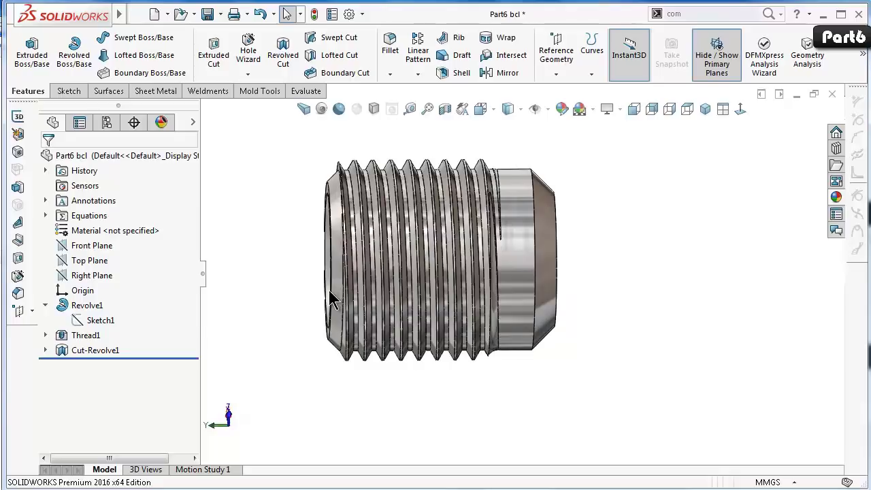
key(Left)
key(Left)
key(Left)
key(Left)
key(Left)
key(Left)
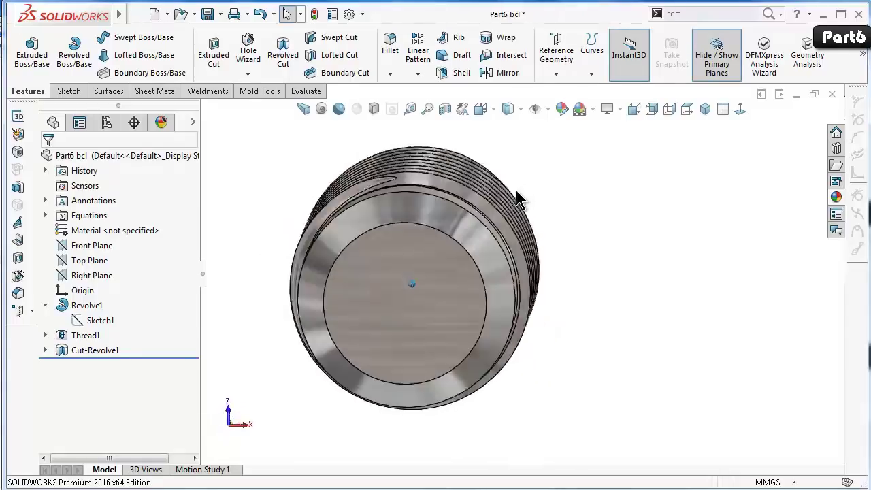
key(Left)
key(Left)
scroll(421, 184, down, 2)
scroll(449, 163, down, 2)
scroll(455, 172, down, 2)
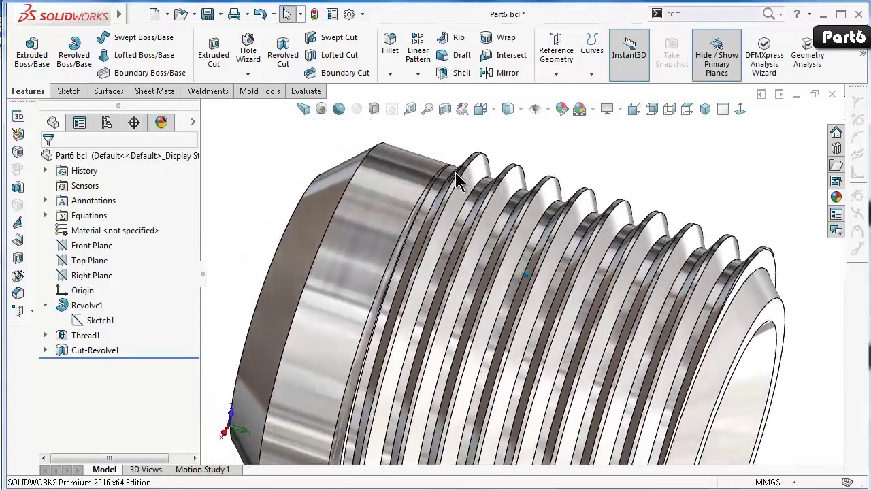
scroll(449, 204, down, 2)
mouse_move(434, 268)
middle_down()
mouse_move(466, 181)
mouse_move(459, 114)
mouse_move(473, 105)
mouse_move(389, 370)
mouse_move(419, 195)
mouse_move(467, 399)
mouse_move(453, 415)
mouse_move(443, 289)
mouse_move(421, 259)
middle_up()
middle_drag(476, 204, 701, 348)
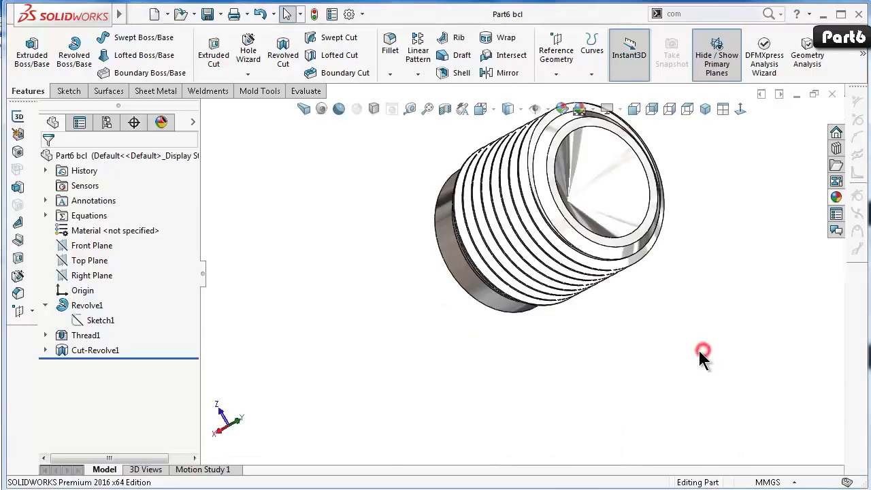
scroll(698, 348, down, 5)
Sketch a six-sided polygon centred on the origin of the plug's end face.
click(558, 204)
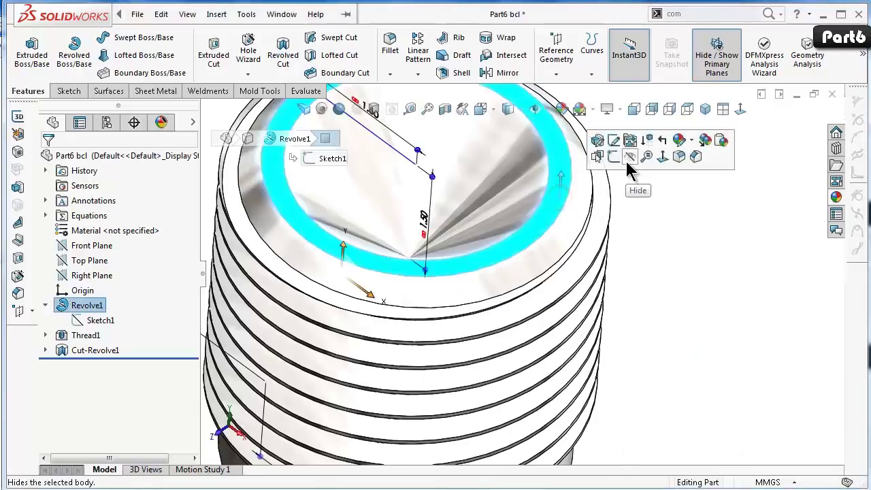
click(615, 158)
click(741, 111)
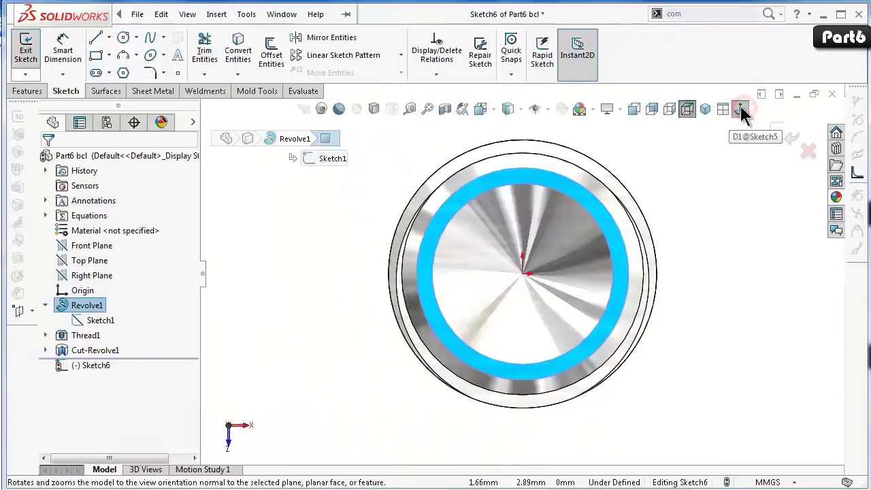
click(120, 74)
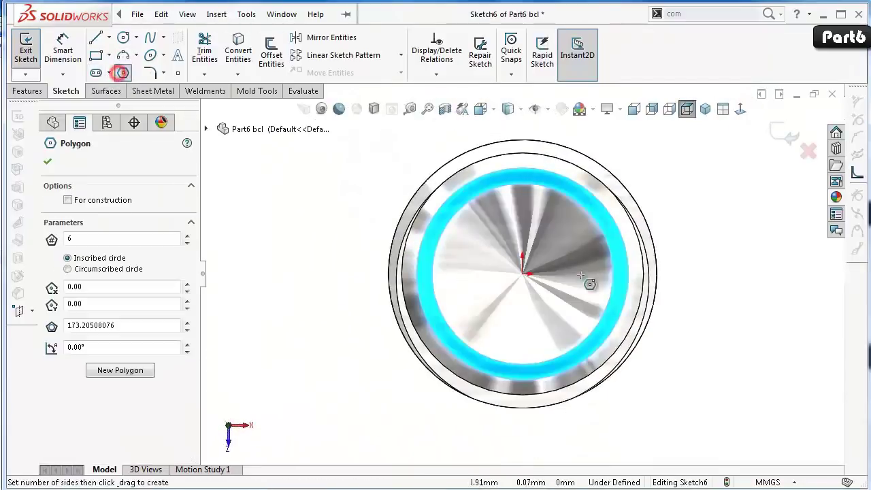
click(521, 274)
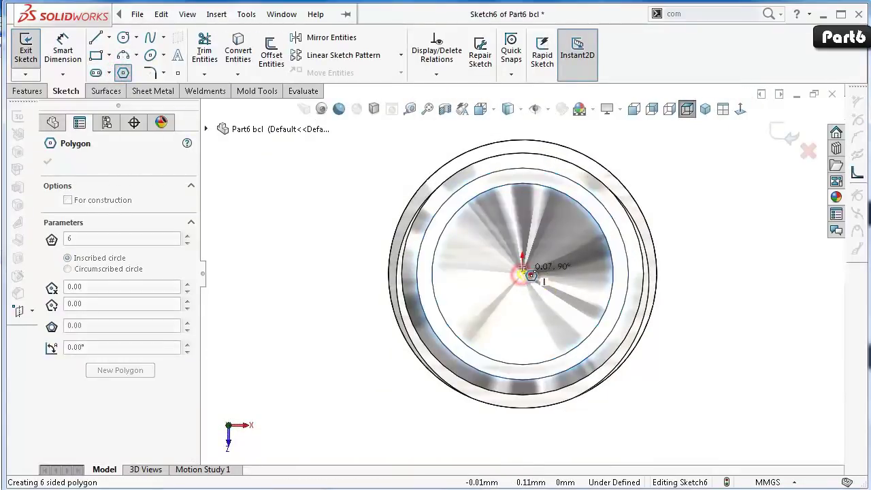
scroll(518, 202, down, 1)
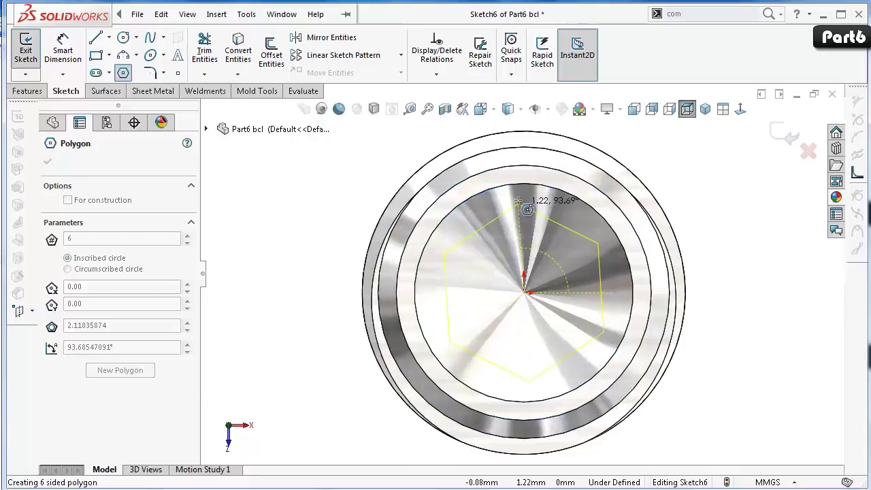
click(469, 198)
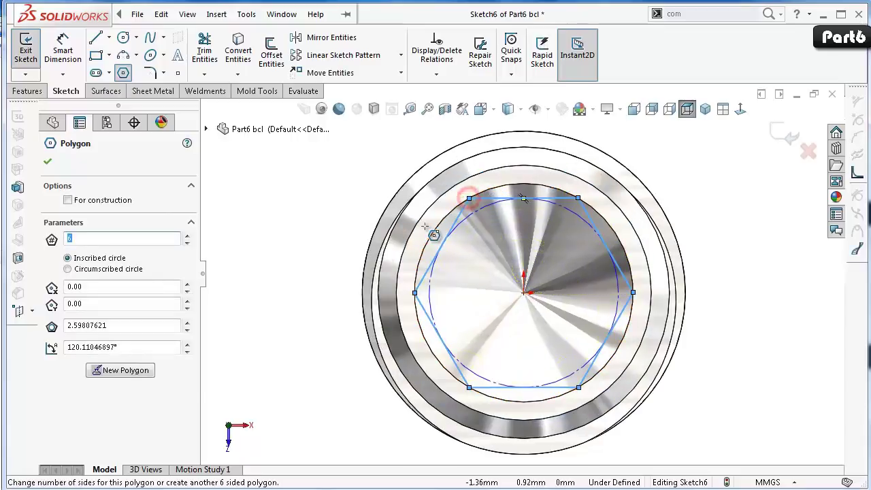
key(Escape)
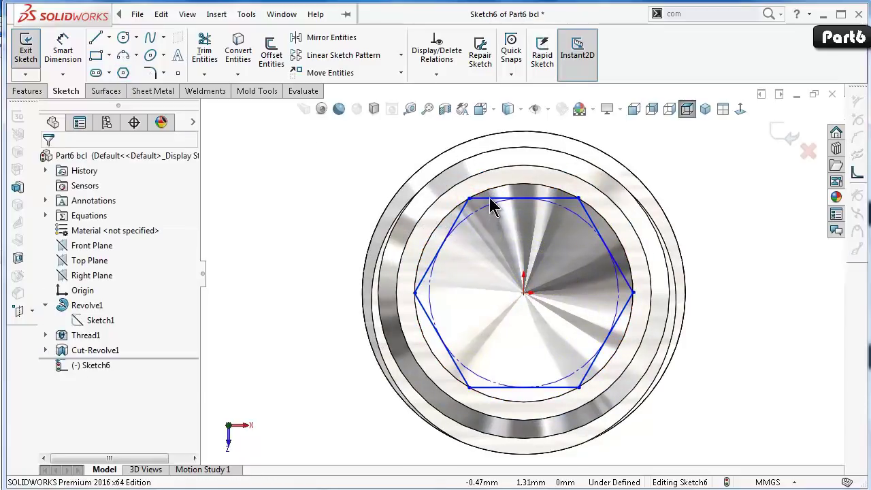
Make the hexagon's top edge horizontal.
click(490, 198)
click(531, 142)
click(297, 187)
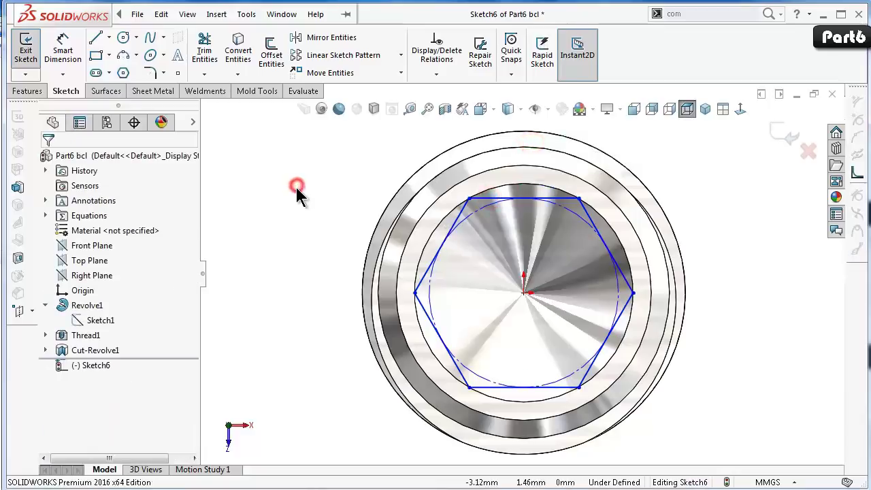
scroll(513, 218, down, 2)
scroll(424, 204, down, 2)
scroll(439, 213, down, 2)
scroll(474, 245, down, 2)
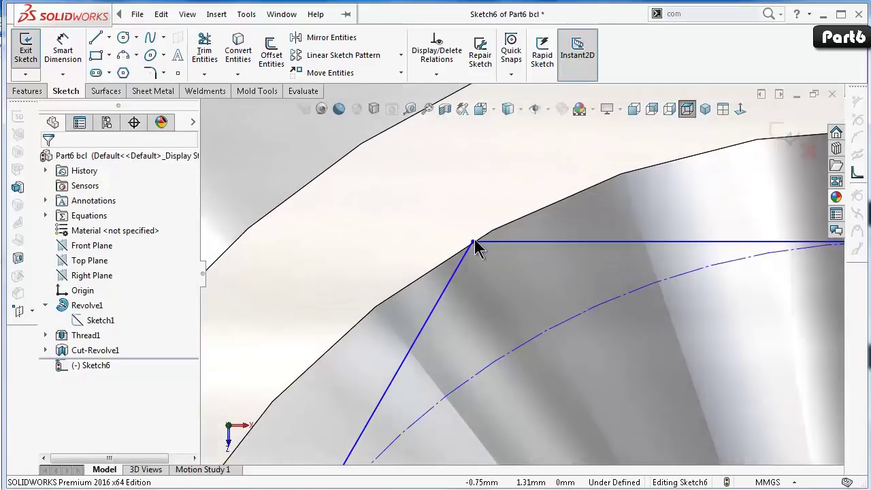
Make a hexagon corner coincident with the end face's inner circular edge.
click(473, 241)
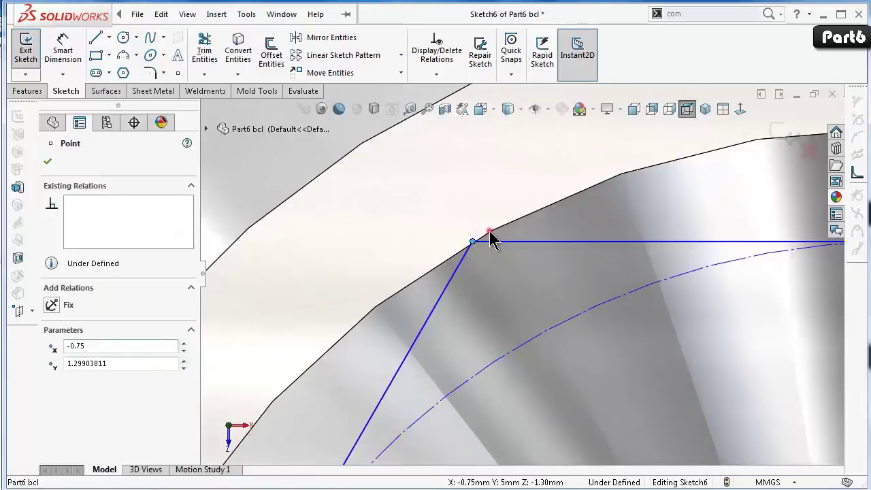
ctrl+click(490, 232)
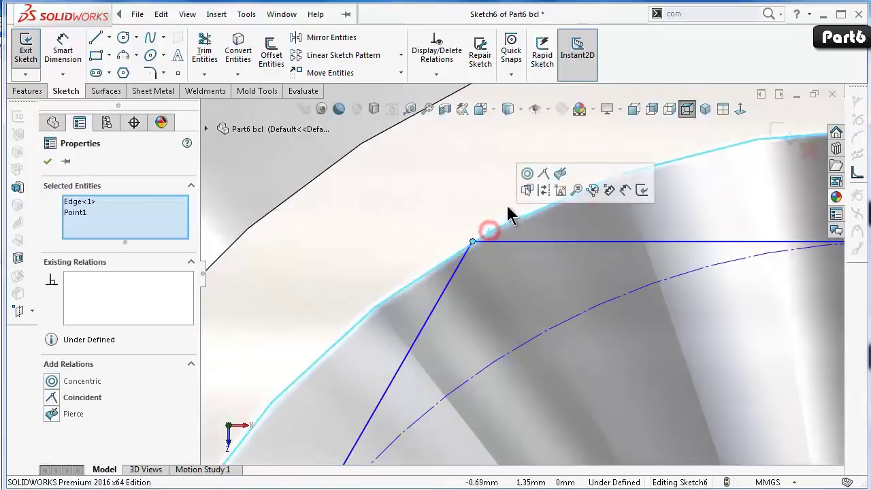
click(542, 175)
scroll(477, 231, up, 2)
scroll(466, 247, up, 2)
scroll(437, 281, up, 2)
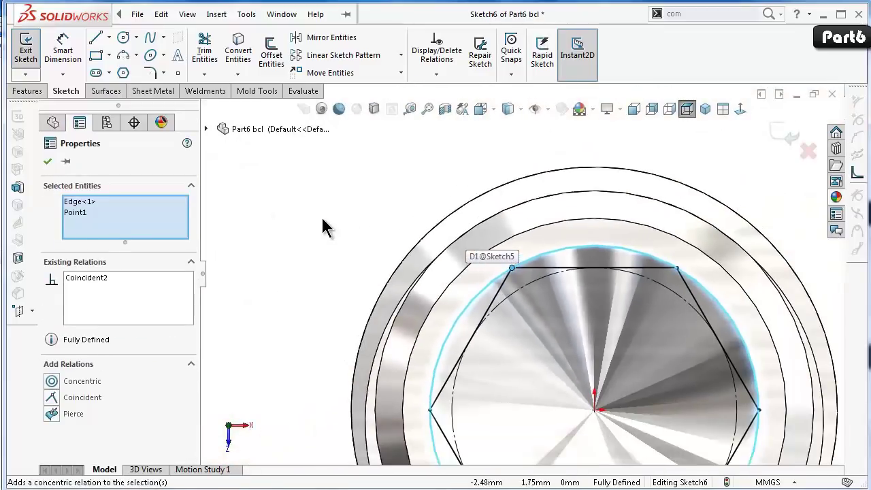
click(323, 219)
click(40, 90)
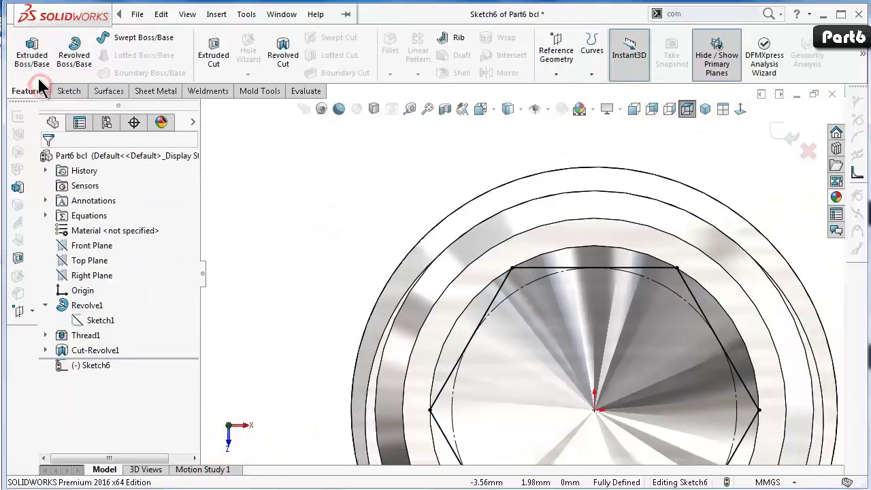
Extrude-cut the hexagon 2.50 mm blind into the end face and rotate to inspect the socket.
click(207, 53)
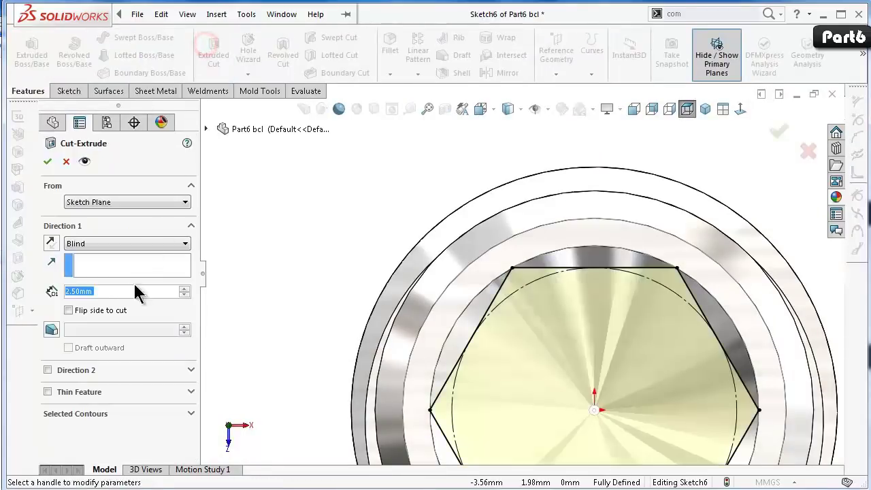
click(46, 162)
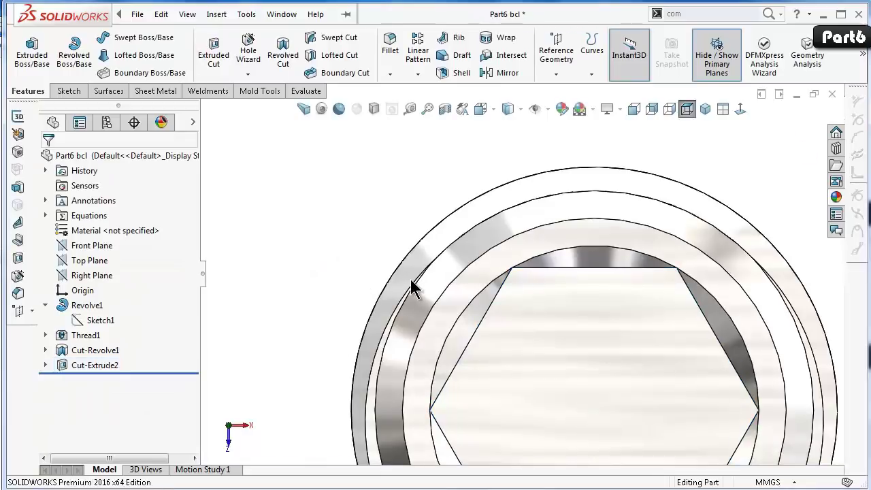
key(Down)
key(Down)
key(Down)
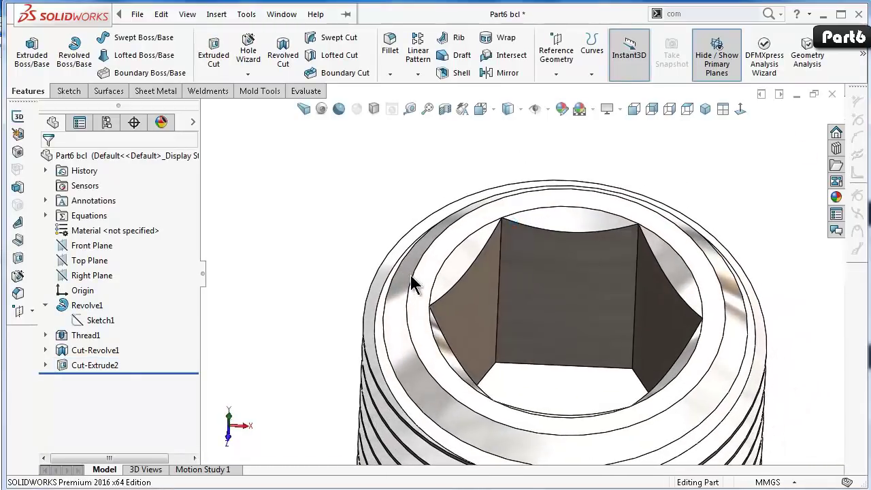
key(Down)
key(Right)
key(Right)
key(Right)
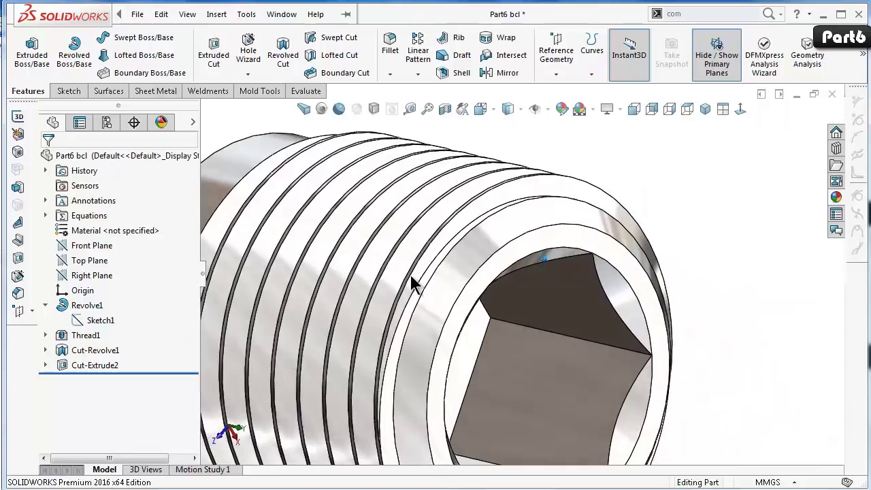
key(Right)
key(Left)
key(Left)
key(Left)
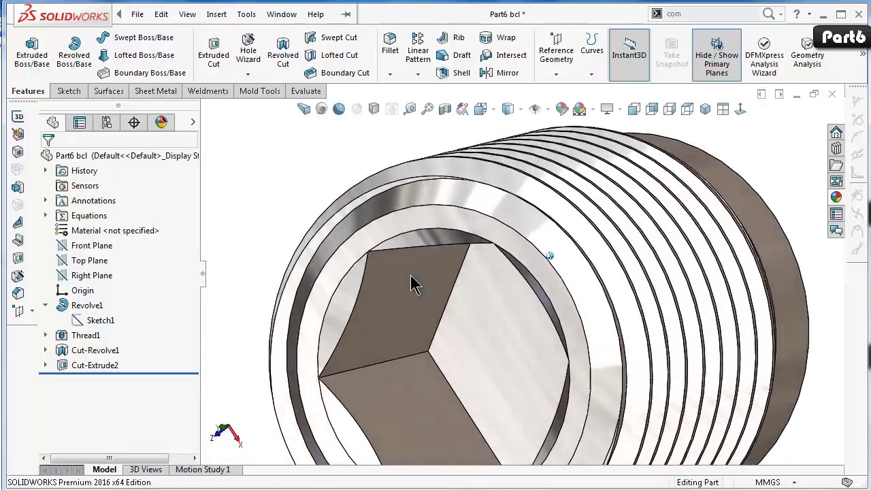
key(Left)
key(Right)
key(Right)
key(Right)
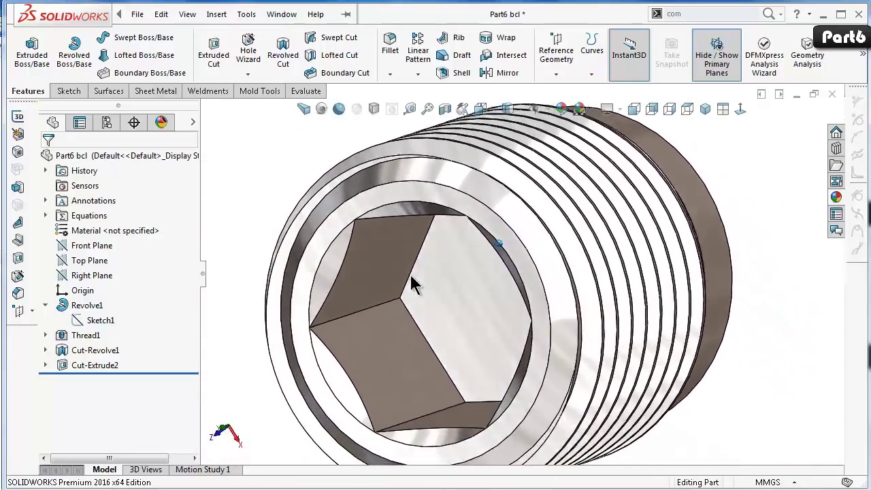
Fillet the hex socket's bottom face edges at 0.05 mm, then view isometric in perspective.
click(396, 49)
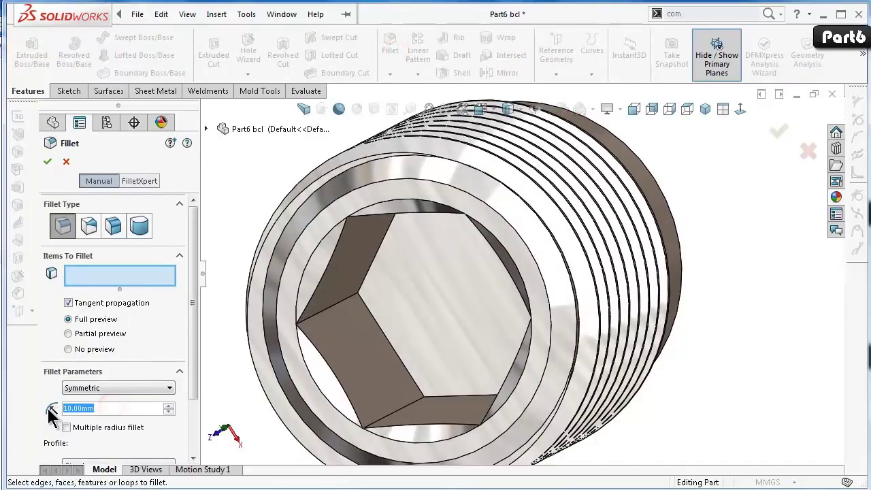
text(0.05)
click(462, 319)
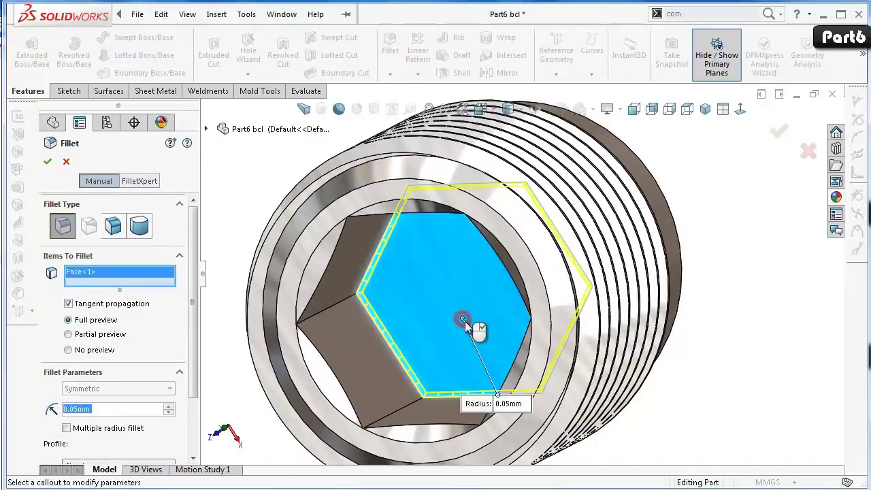
middle_drag(403, 303, 404, 253)
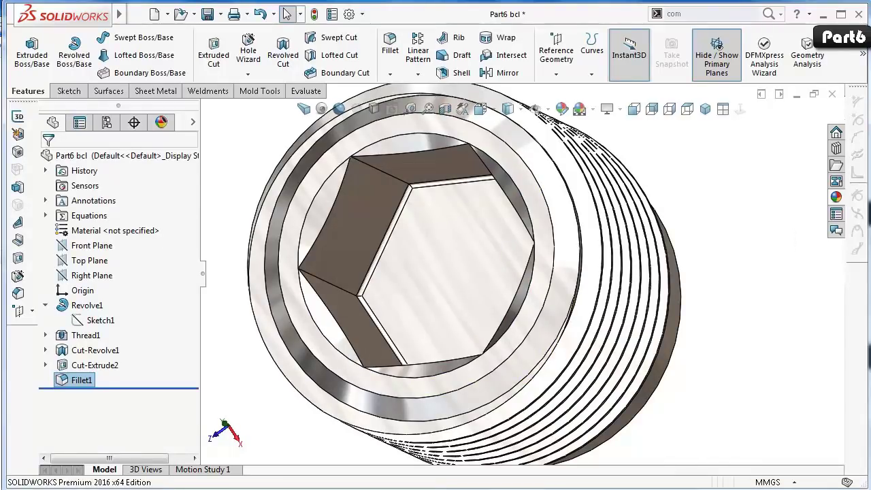
key(ctrl+7)
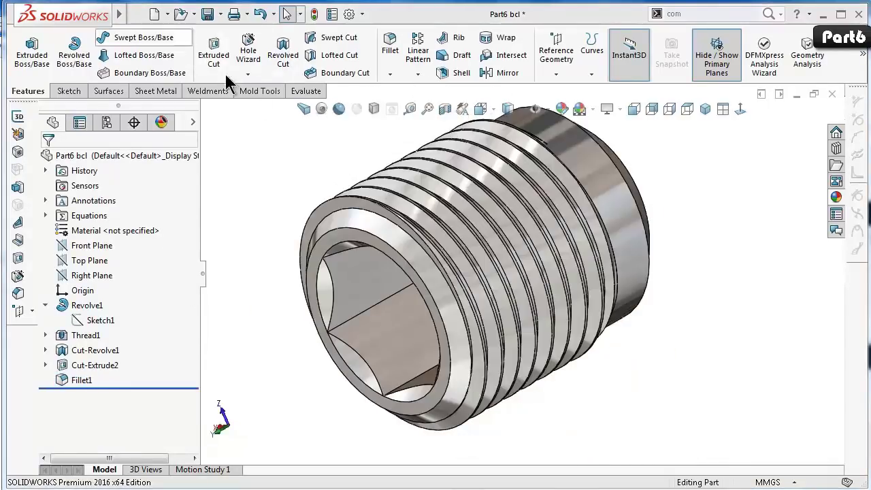
click(303, 110)
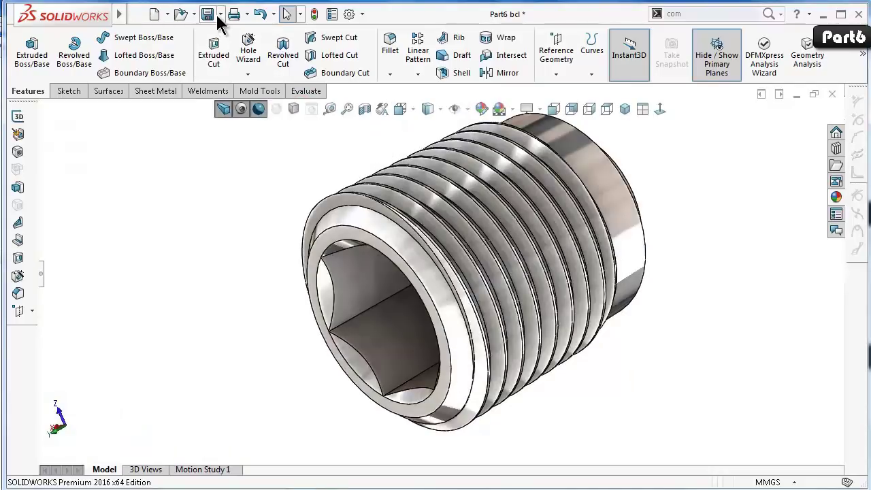
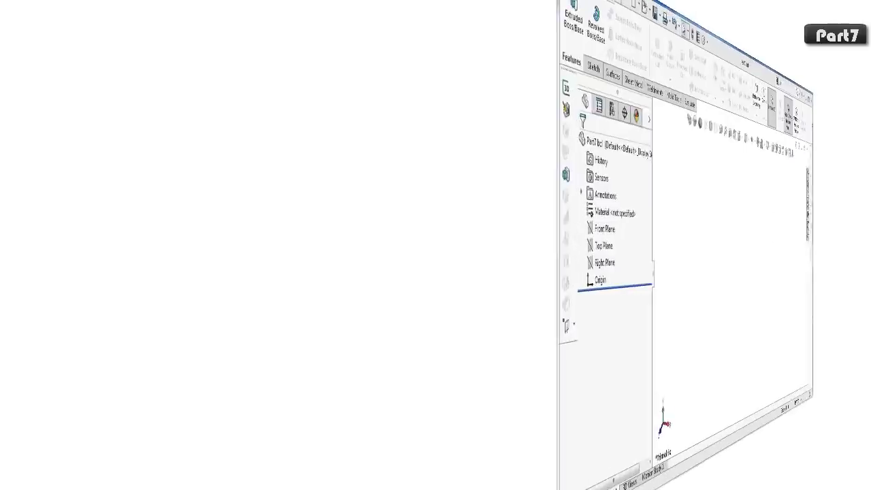
Start a new sketch on the Front Plane.
click(90, 231)
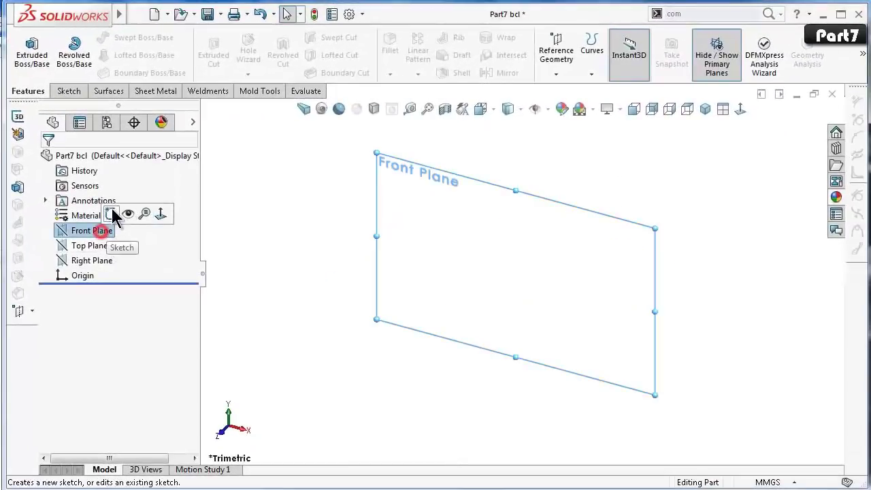
click(89, 247)
click(85, 230)
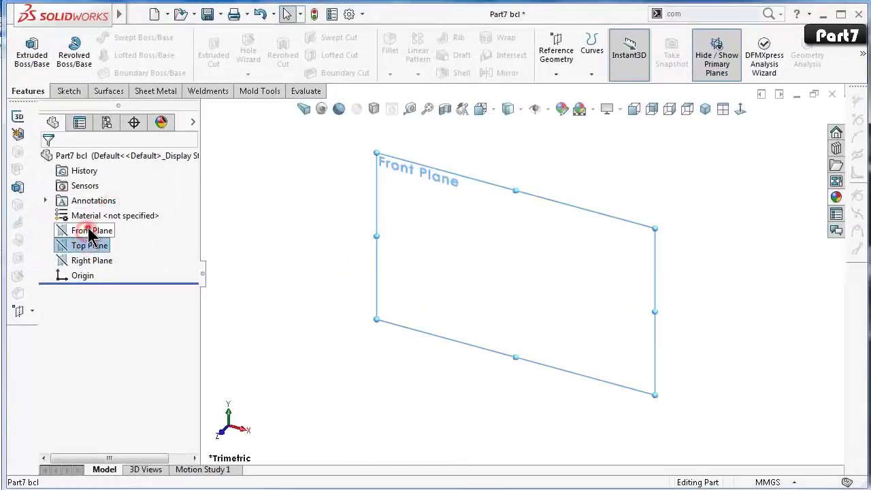
click(127, 203)
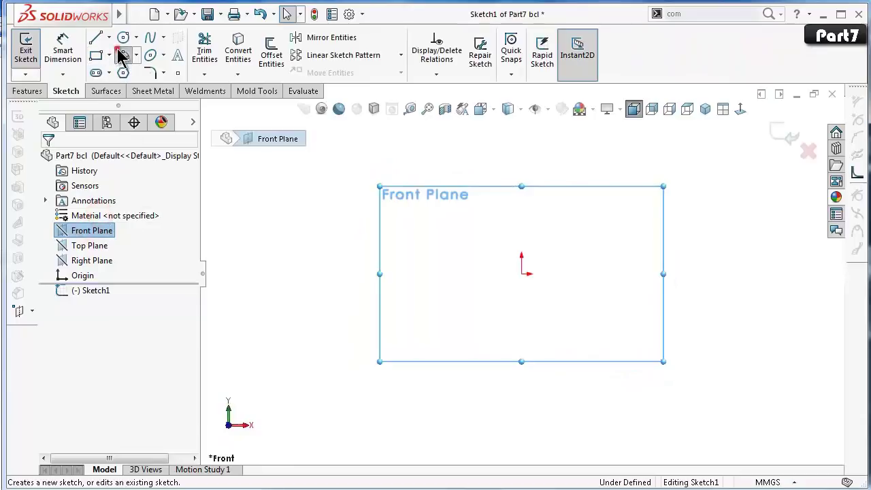
Draw a three-point arc between two end points, sagging below the origin.
click(121, 55)
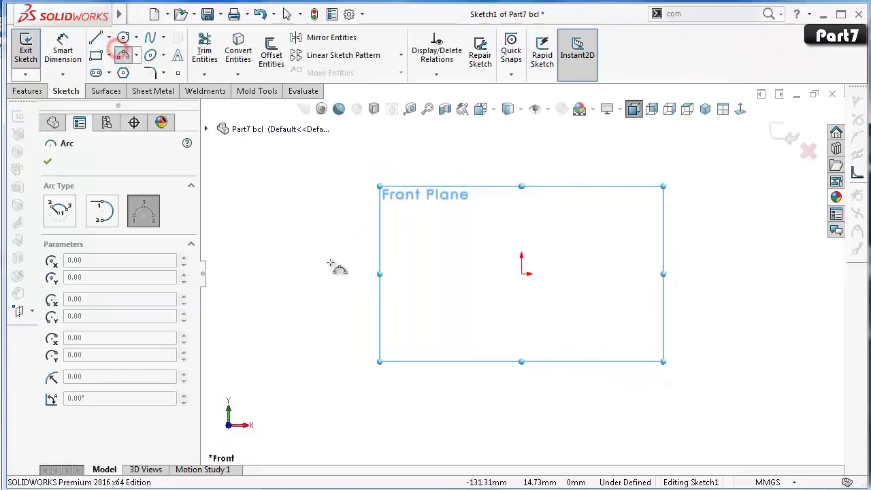
click(415, 273)
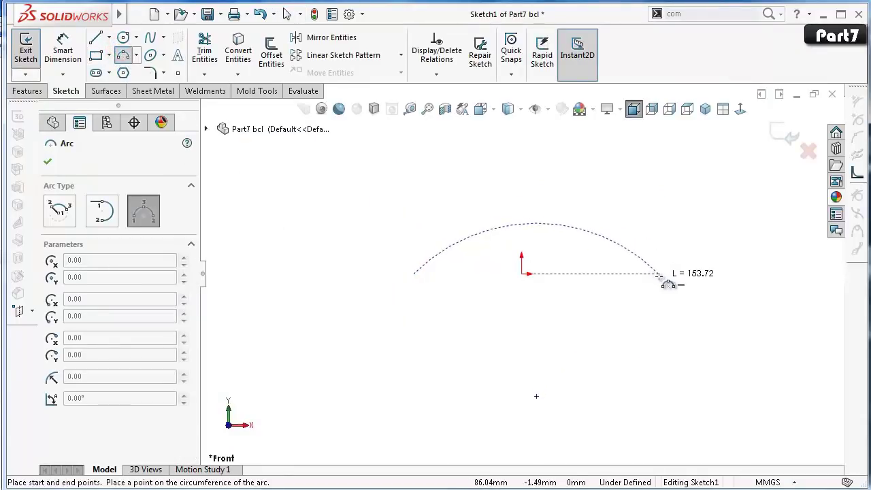
click(658, 274)
click(536, 324)
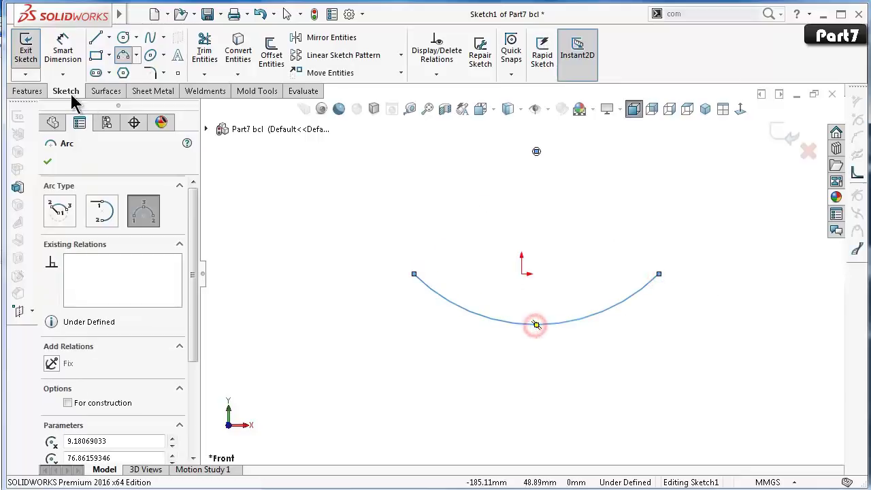
click(108, 37)
click(129, 67)
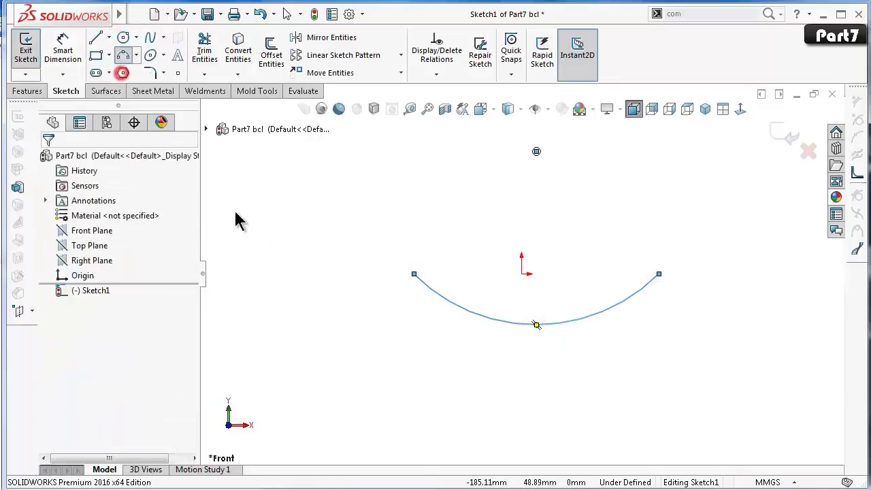
Draw a centerline joining the arc ends and dimension it 13 mm long.
click(414, 274)
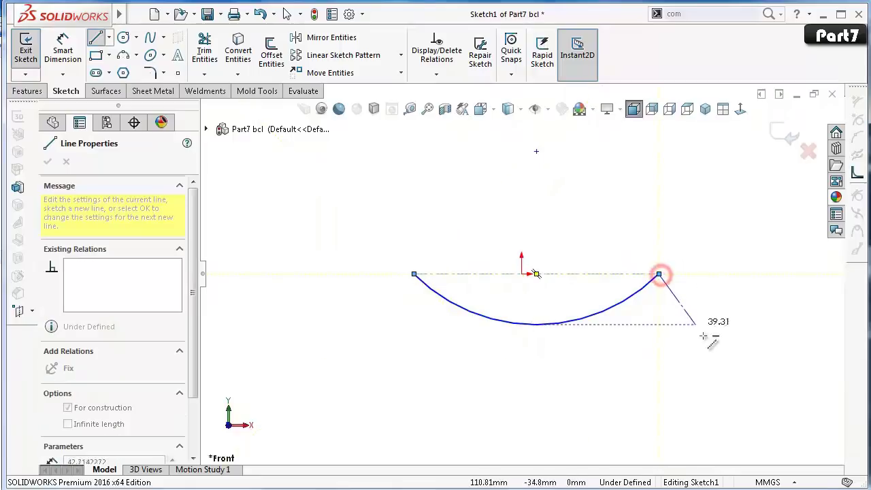
right_drag(714, 340, 631, 249)
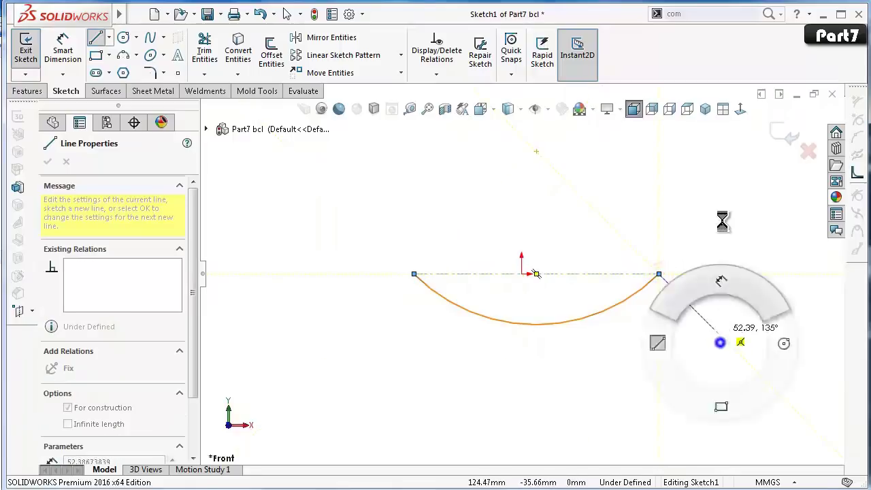
click(617, 274)
click(525, 218)
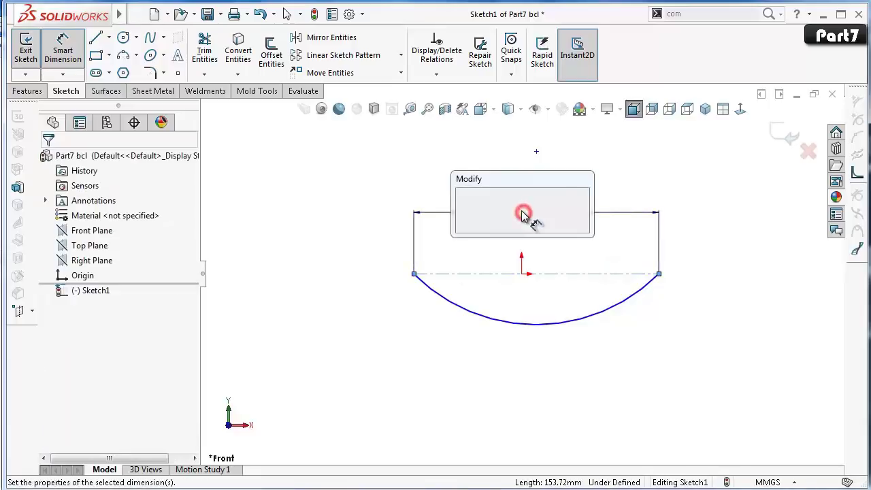
text(13)
key(Return)
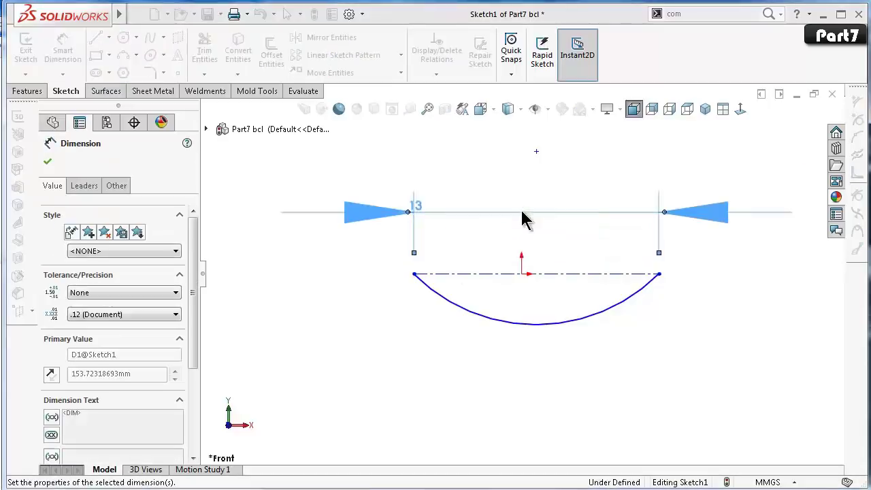
key(Escape)
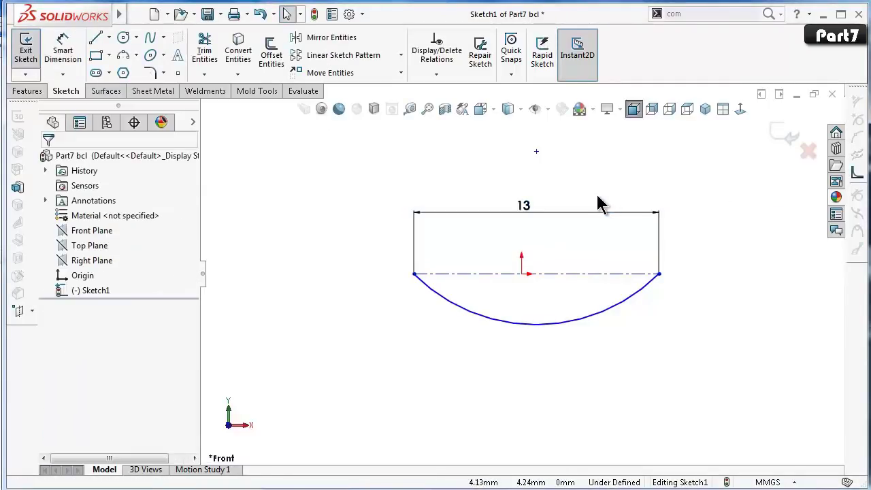
Centre the centerline on the origin with a midpoint relation.
click(597, 197)
click(564, 275)
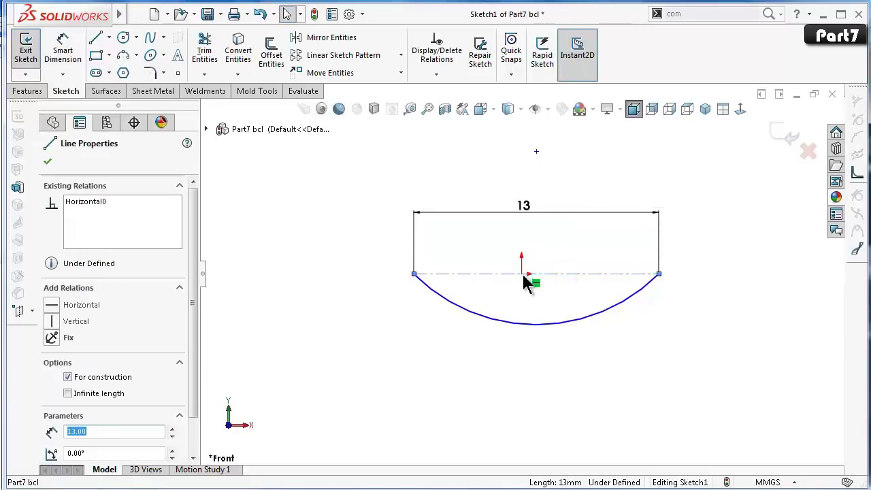
ctrl+click(521, 274)
click(563, 217)
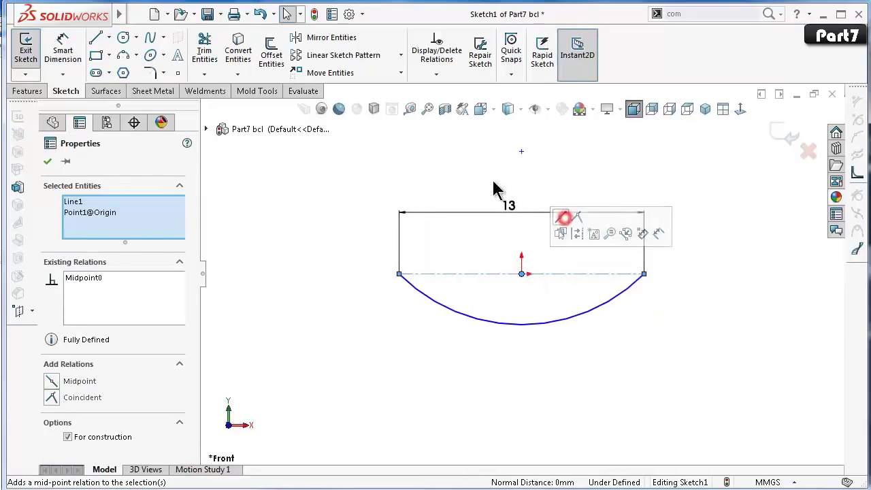
click(400, 163)
Dimension the arc radius to 7.5 mm.
right_drag(348, 429, 350, 412)
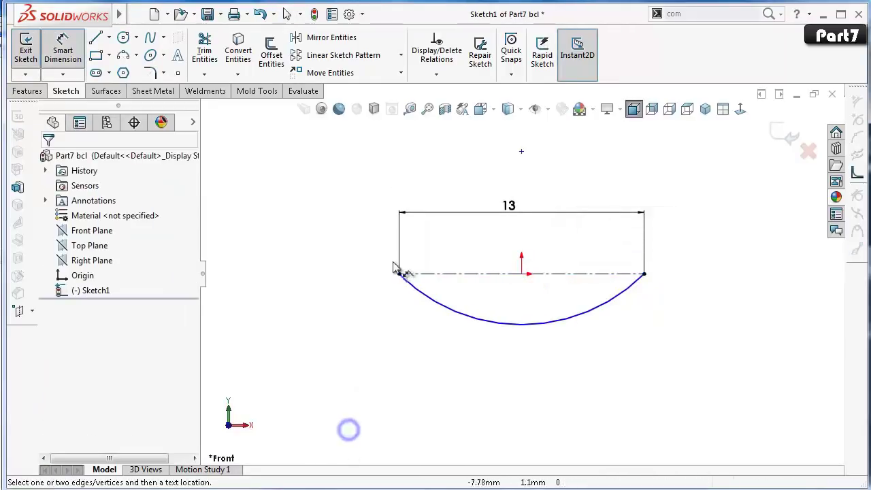
click(437, 304)
click(449, 276)
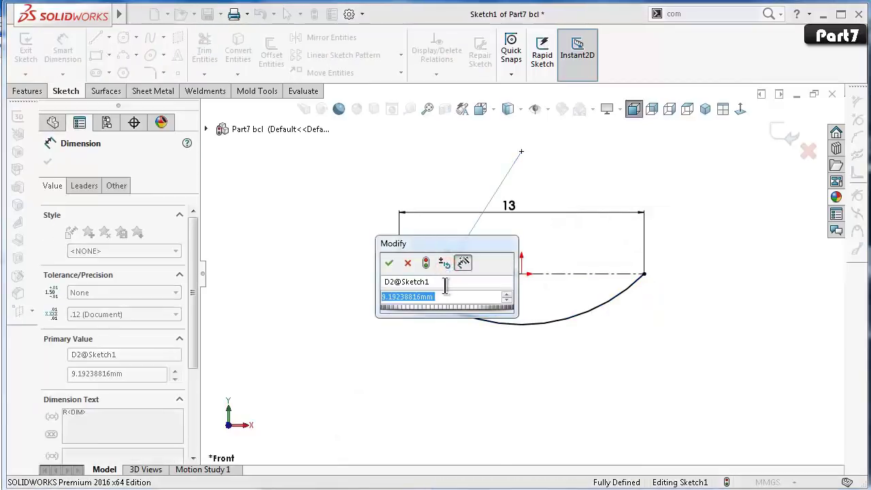
text(7.5)
key(Return)
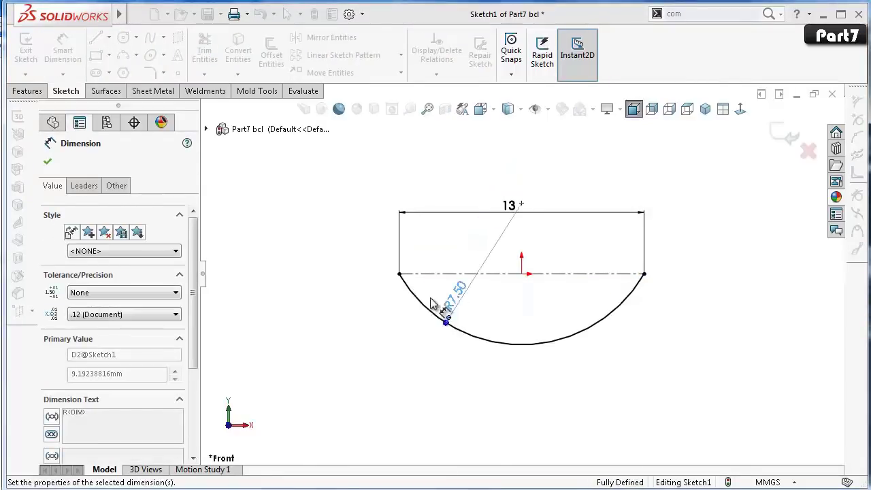
click(300, 284)
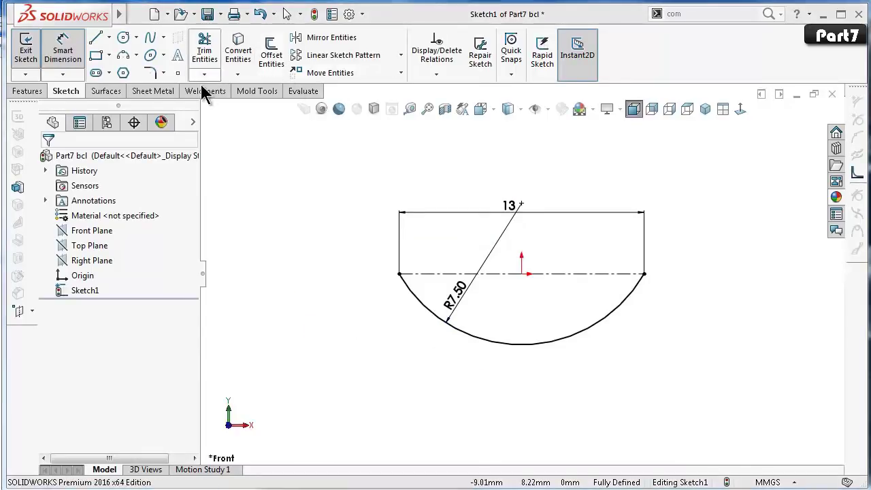
Create a base flange from the arc sketch, 14 mm deep, flipped to the other side.
click(134, 92)
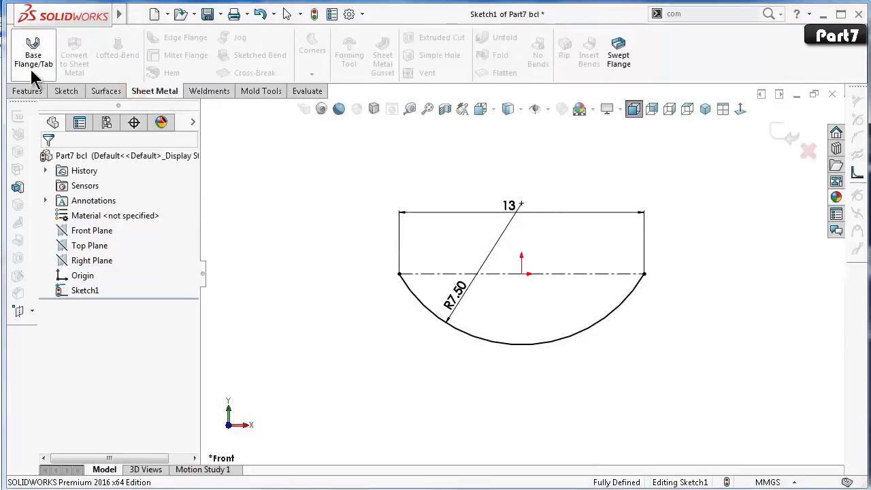
click(33, 63)
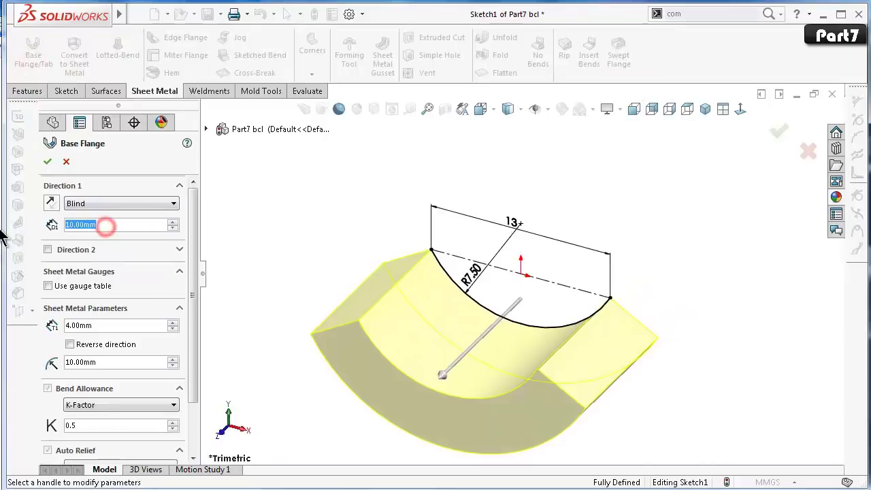
text(14)
key(Return)
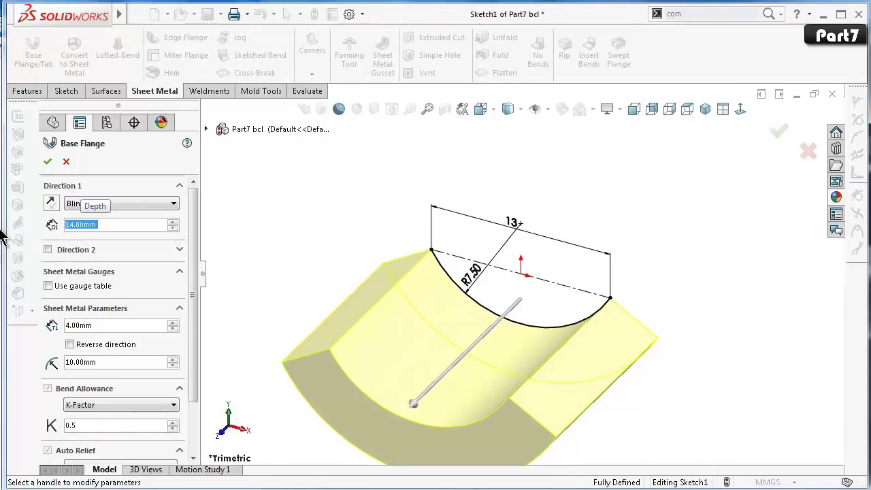
click(51, 204)
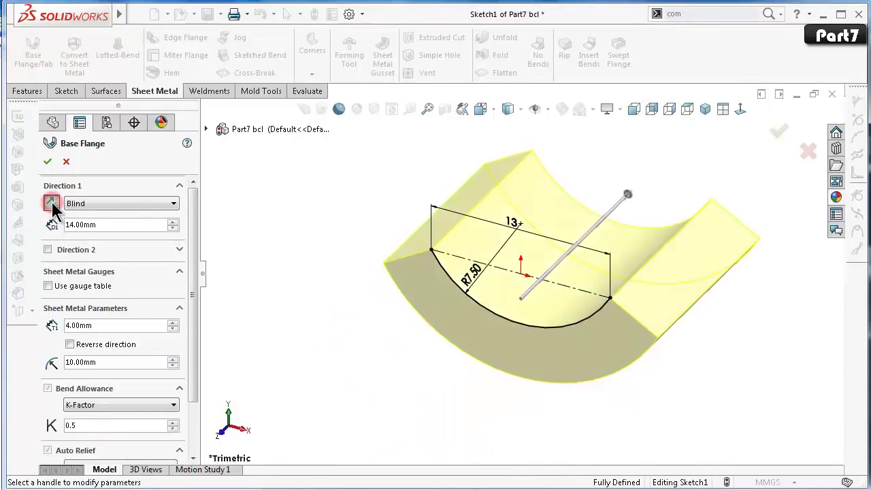
Set 1 mm thickness, 1 mm bend radius and K-factor 0.4, then accept the flange.
double_click(83, 326)
text(1)
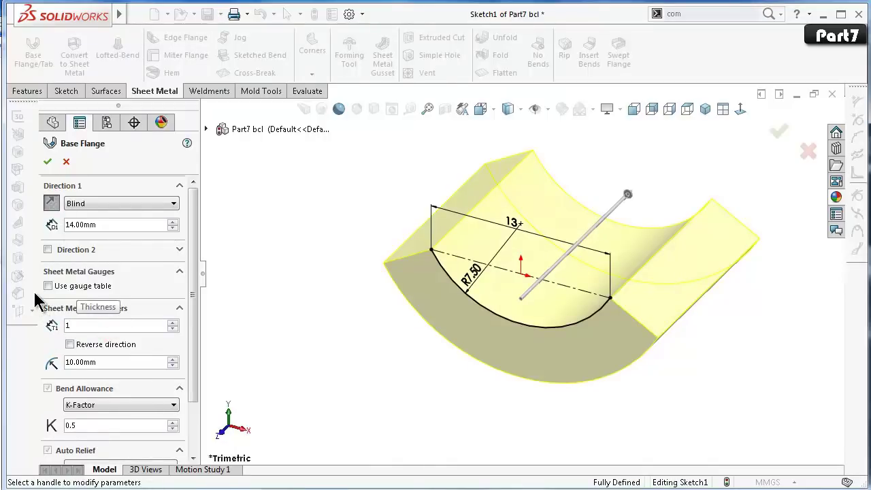
key(Return)
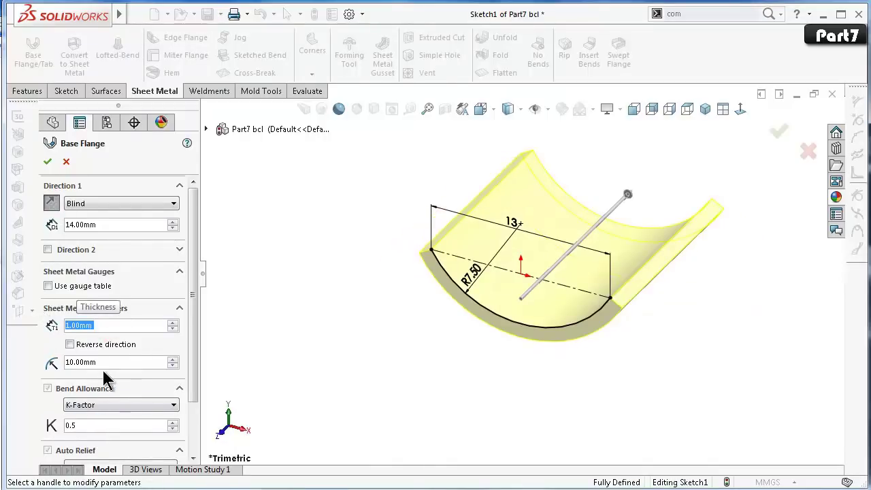
double_click(107, 362)
text(1)
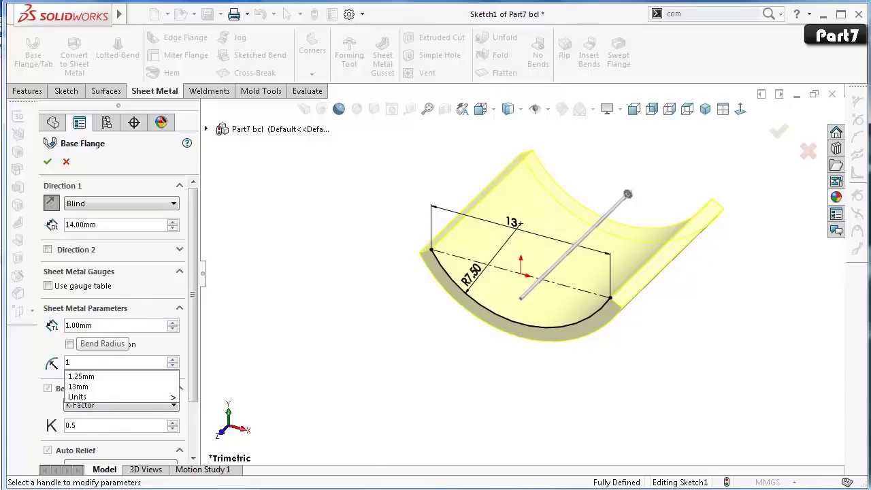
key(Return)
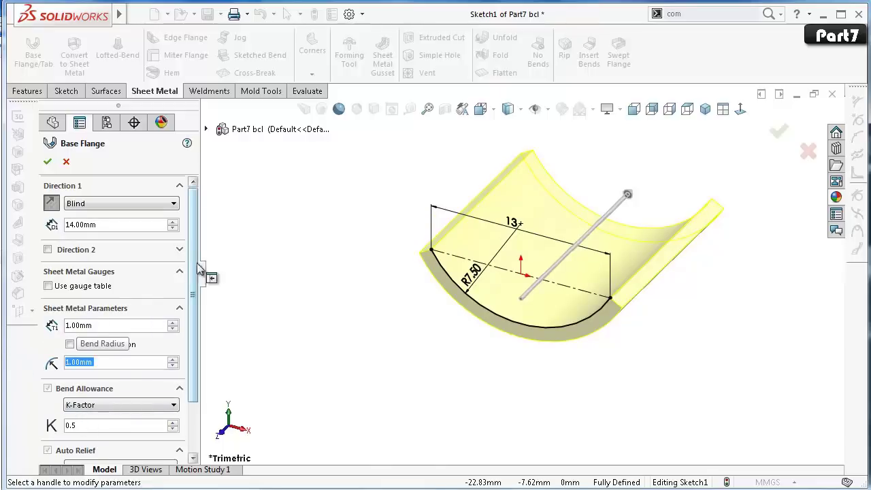
click(343, 267)
double_click(72, 425)
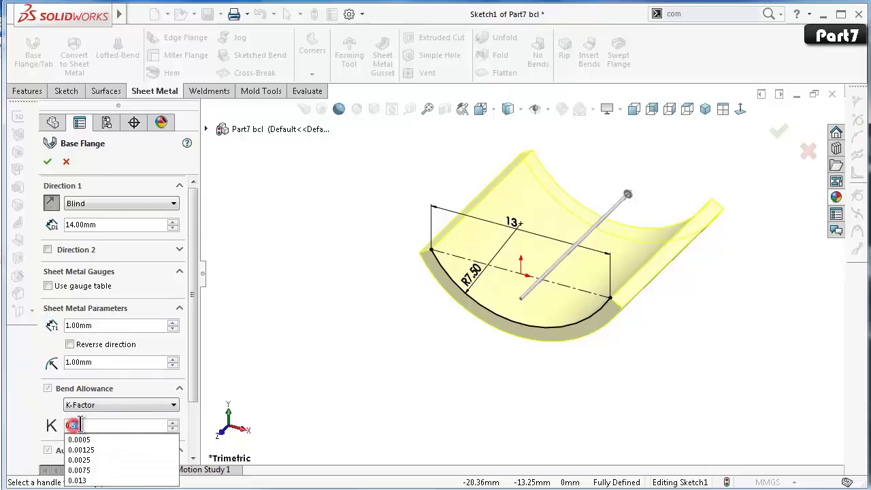
text(0.4)
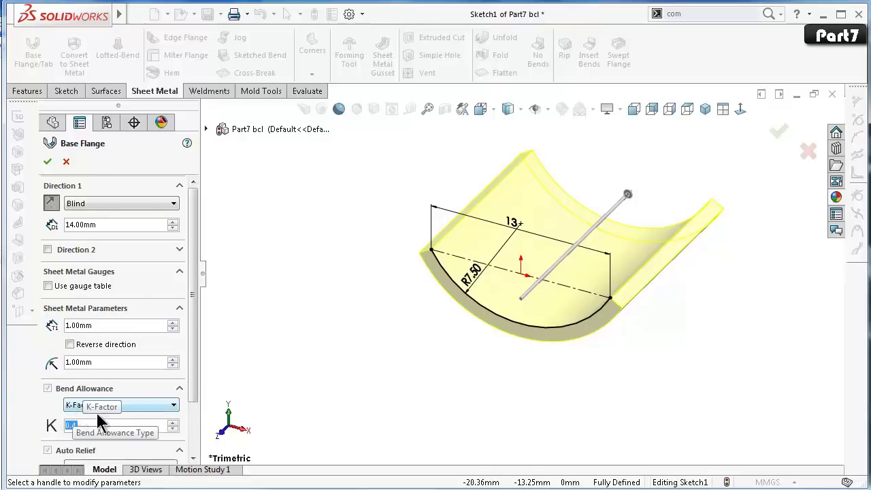
click(335, 333)
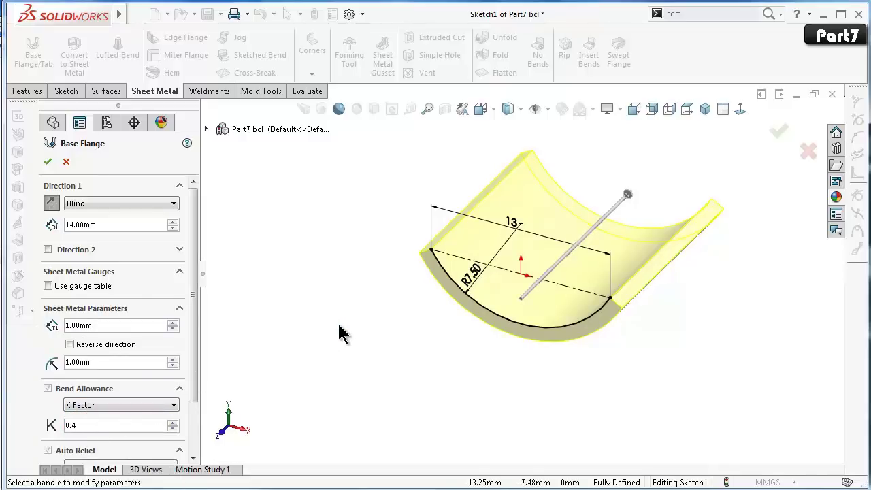
middle_drag(338, 332, 400, 325)
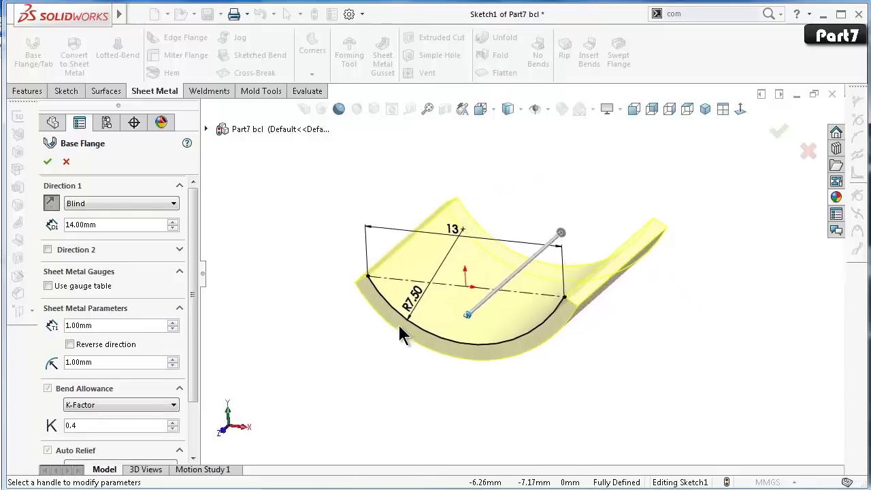
click(49, 161)
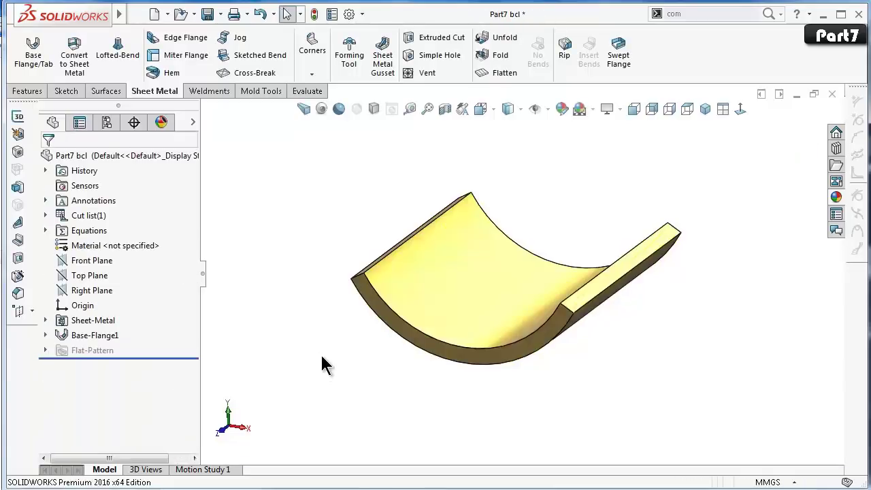
mouse_move(320, 353)
middle_down()
mouse_move(308, 354)
mouse_move(488, 412)
mouse_move(724, 431)
middle_up()
mouse_move(680, 314)
middle_down()
mouse_move(622, 278)
mouse_move(455, 334)
middle_up()
key(ctrl+1)
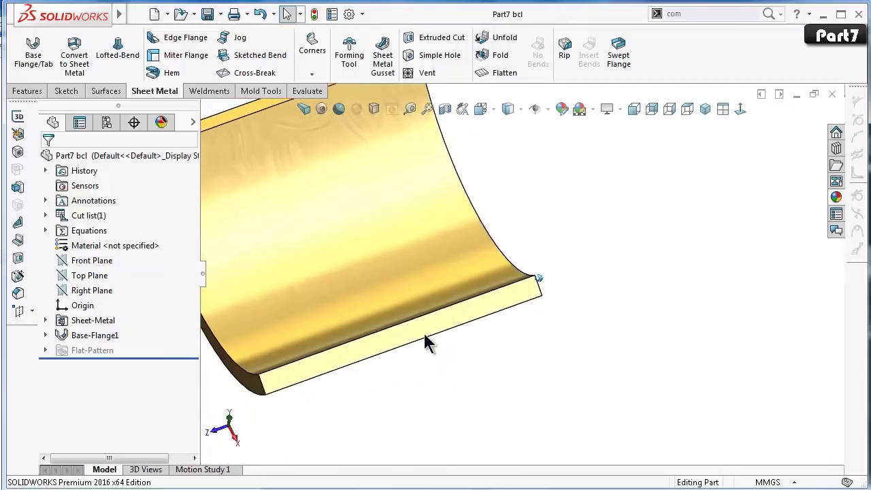
key(ctrl+7)
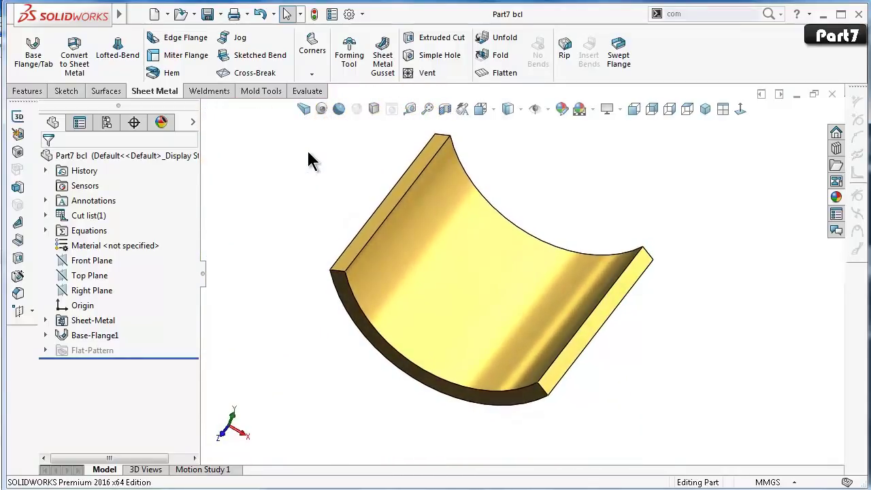
key(Up)
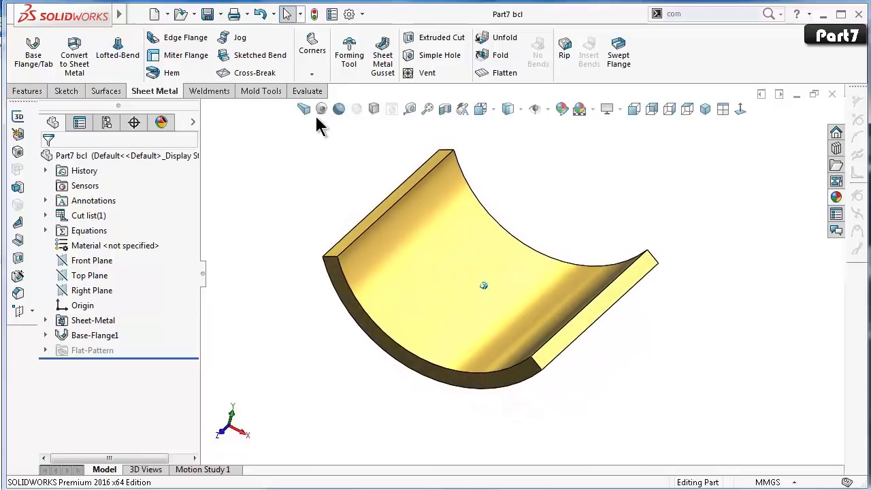
key(Up)
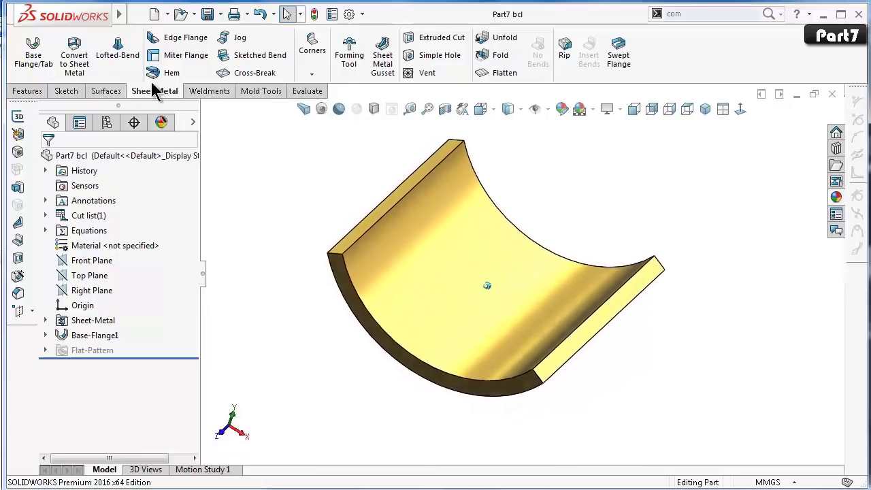
key(Up)
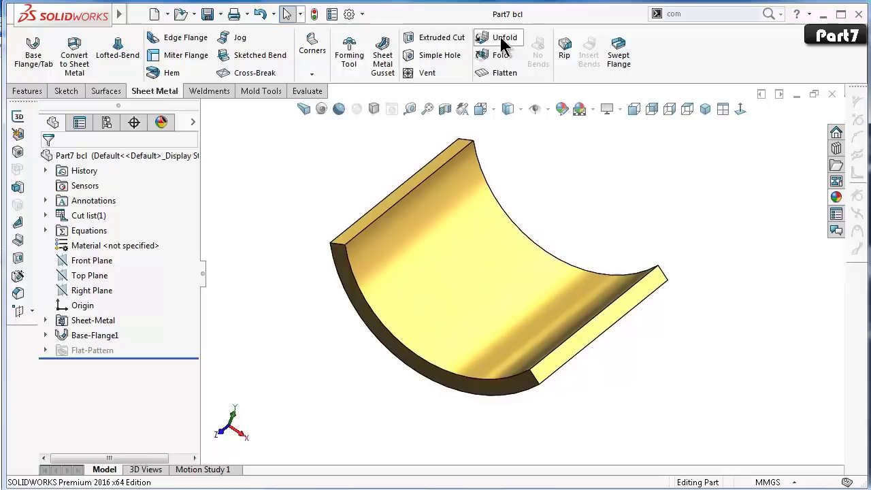
Unfold BaseBend1 into a flat plate with the top straight edge fixed.
click(501, 38)
click(445, 174)
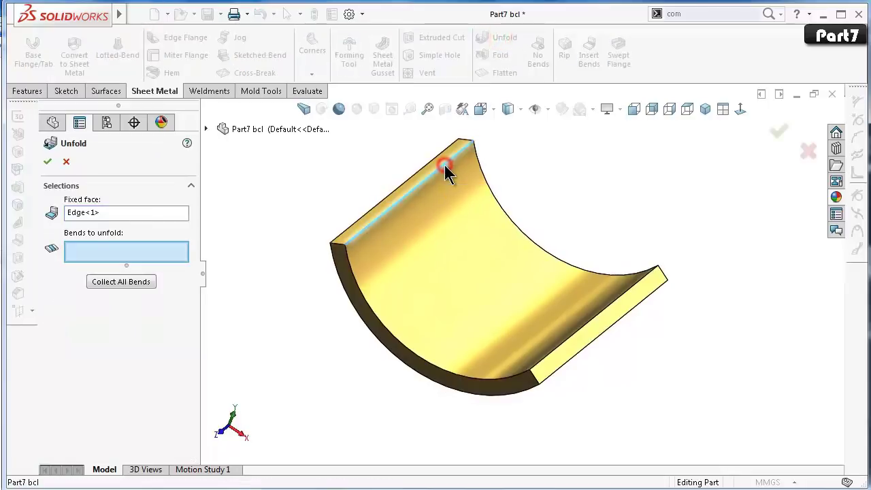
click(504, 282)
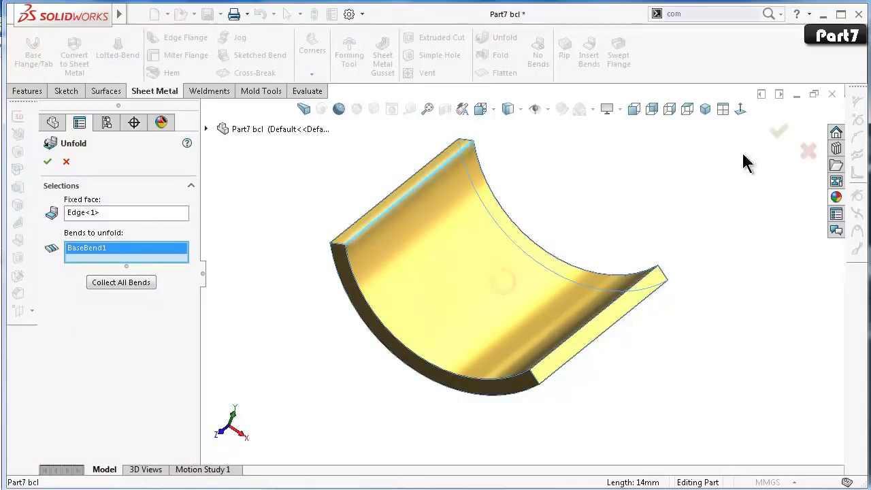
click(779, 131)
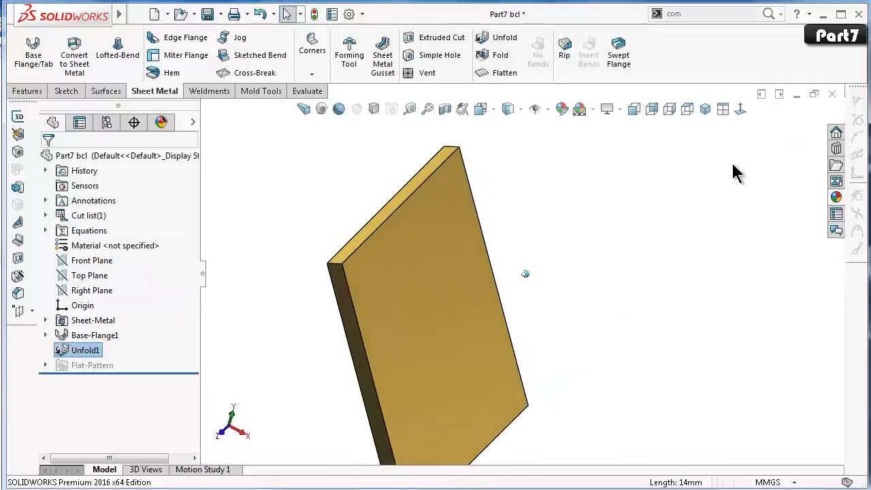
key(alt+Right)
key(alt+Right)
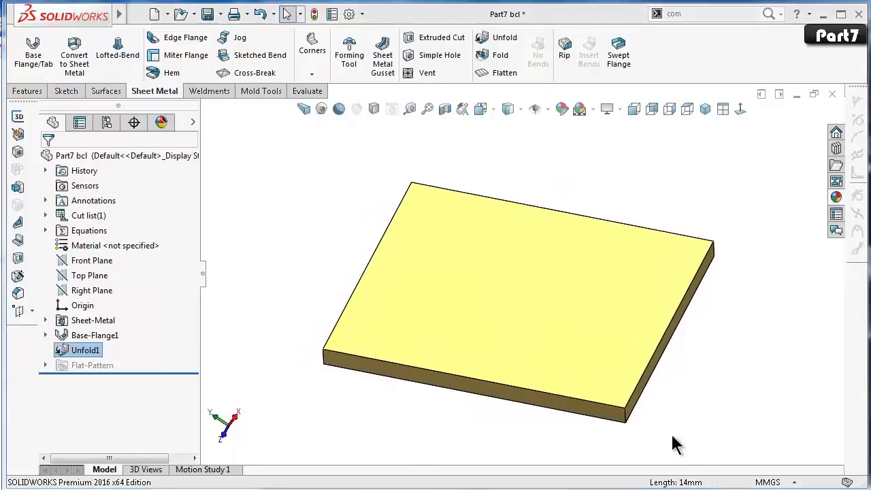
Start a sketch on the plate's top face, viewed normal to it.
click(610, 345)
click(666, 333)
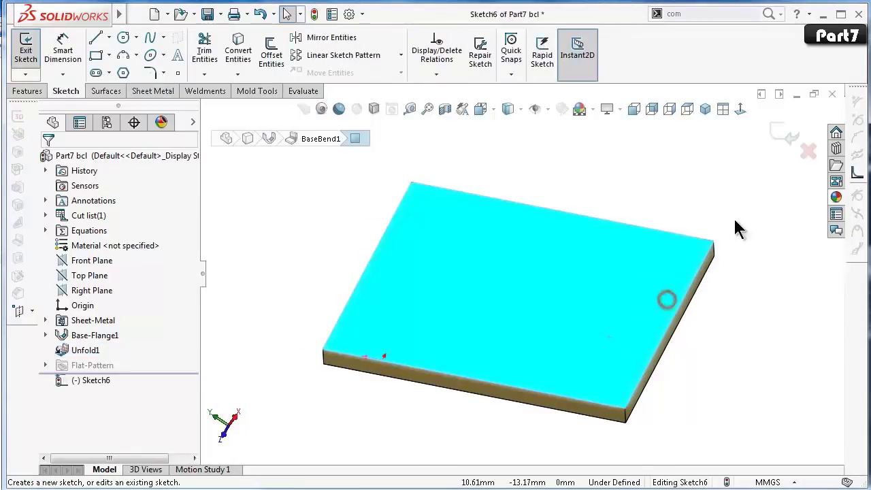
click(740, 110)
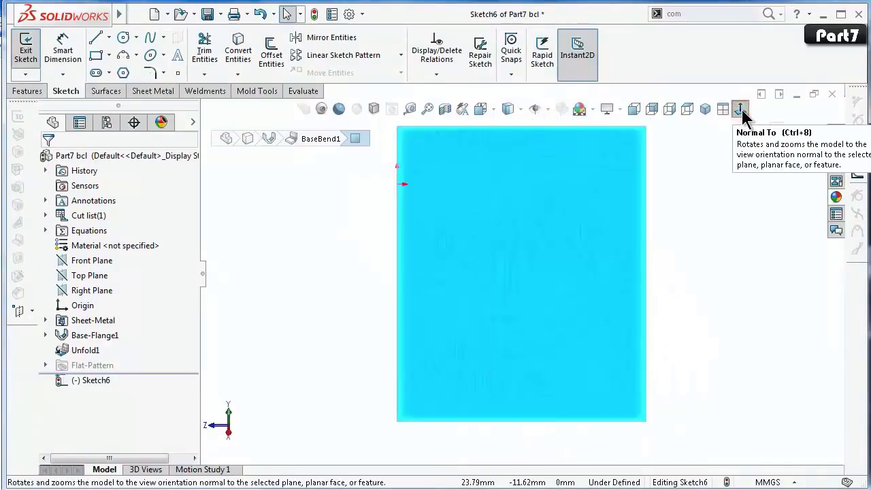
Draw a corner-to-corner diagonal centerline and place a circle centred on it.
click(109, 38)
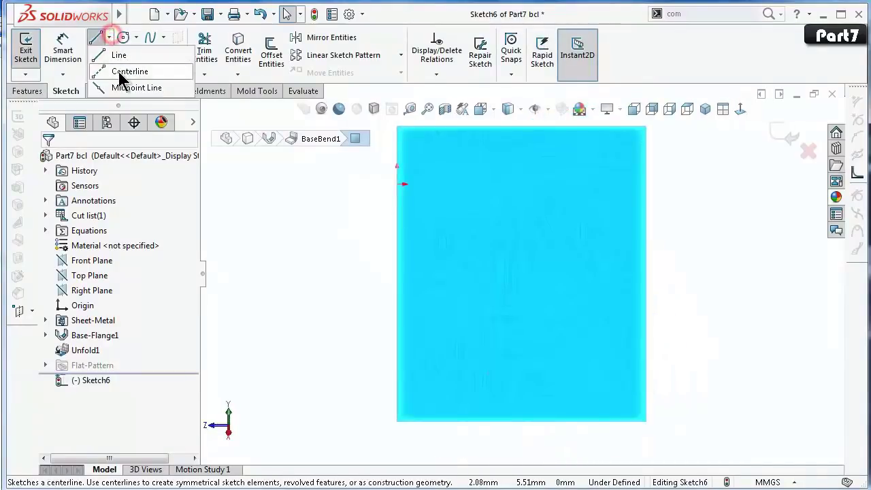
click(121, 68)
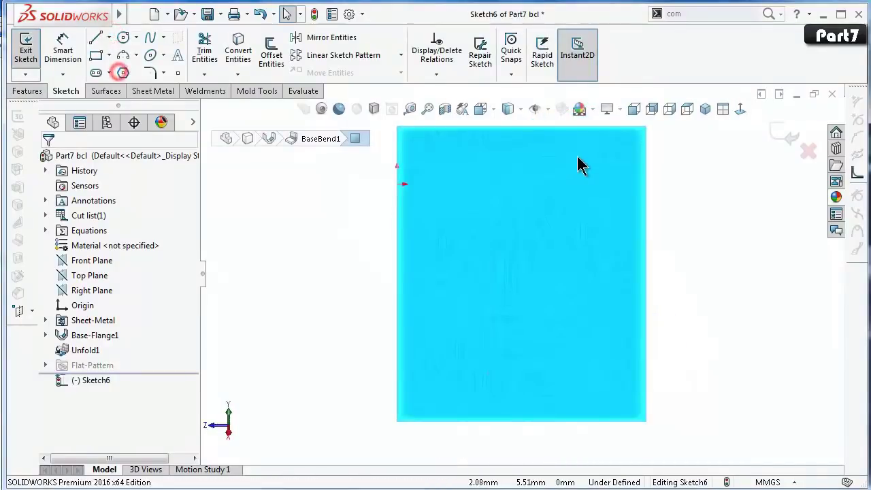
click(645, 128)
click(397, 422)
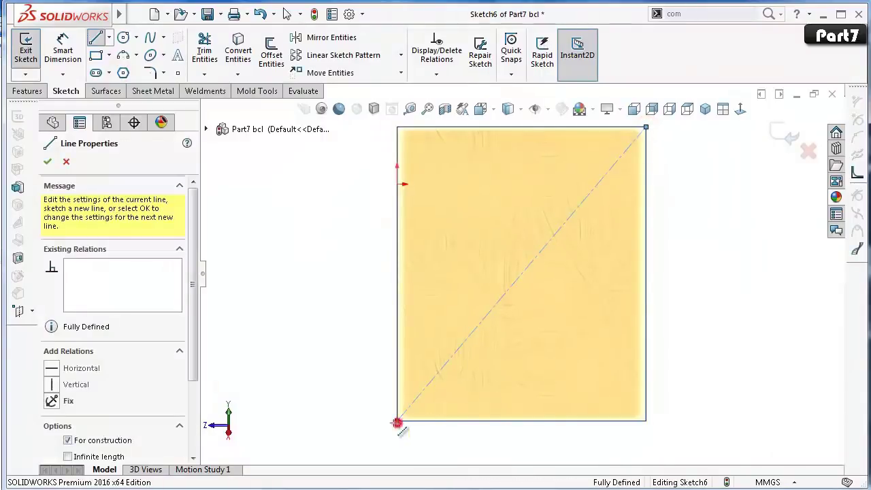
click(397, 421)
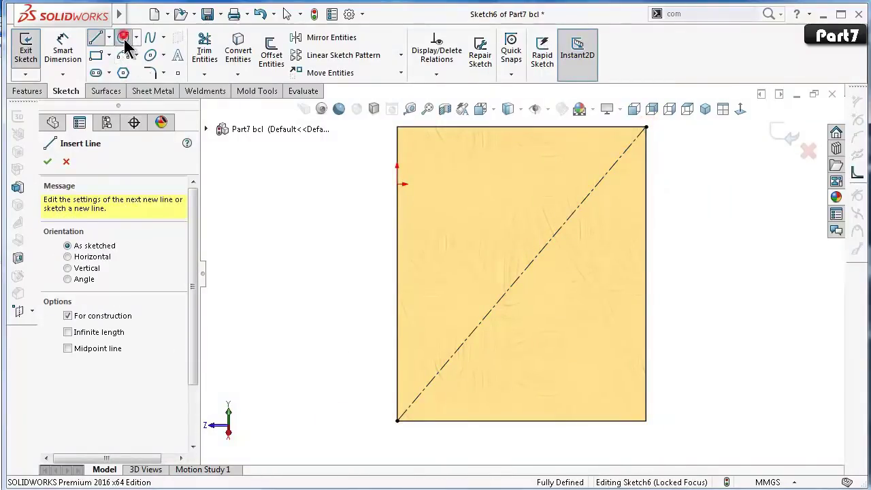
click(124, 38)
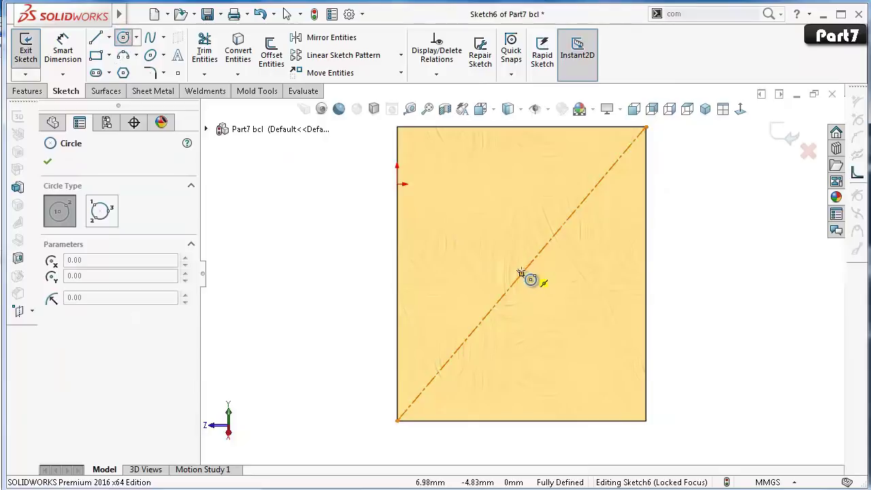
click(520, 273)
Give the circle a 5.25 mm diameter dimension.
click(484, 230)
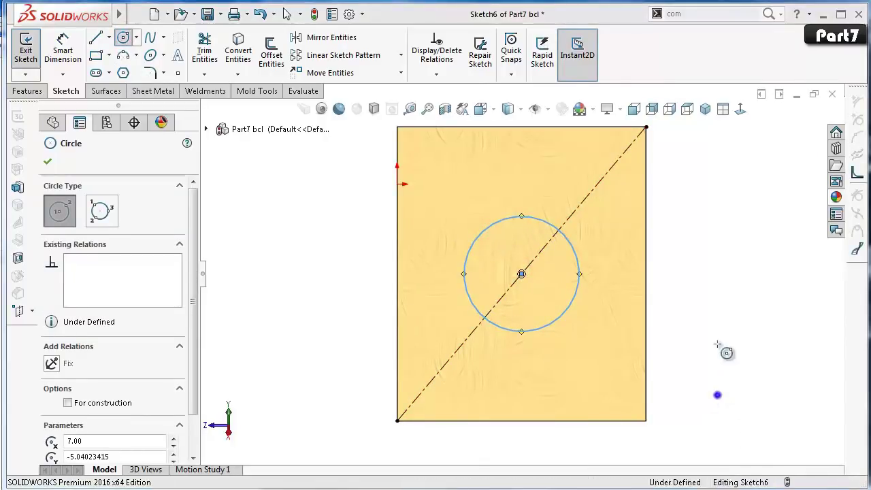
right_drag(725, 352, 721, 299)
click(579, 253)
click(707, 267)
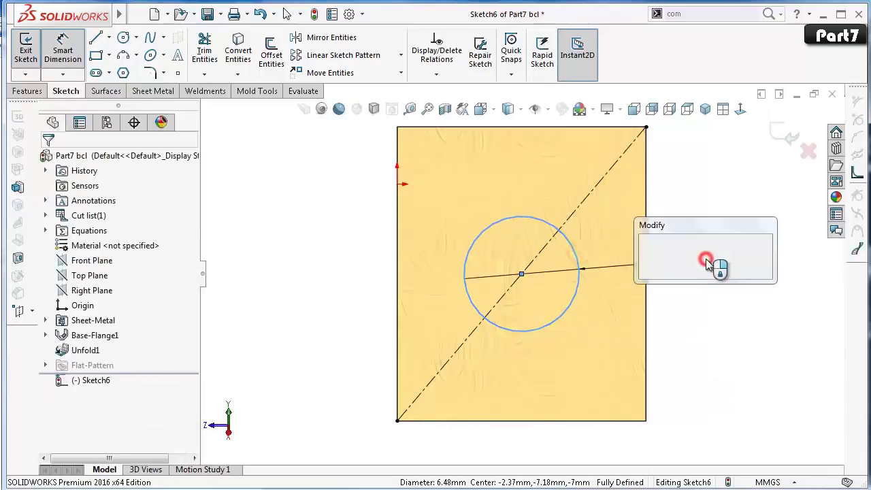
text(5.1)
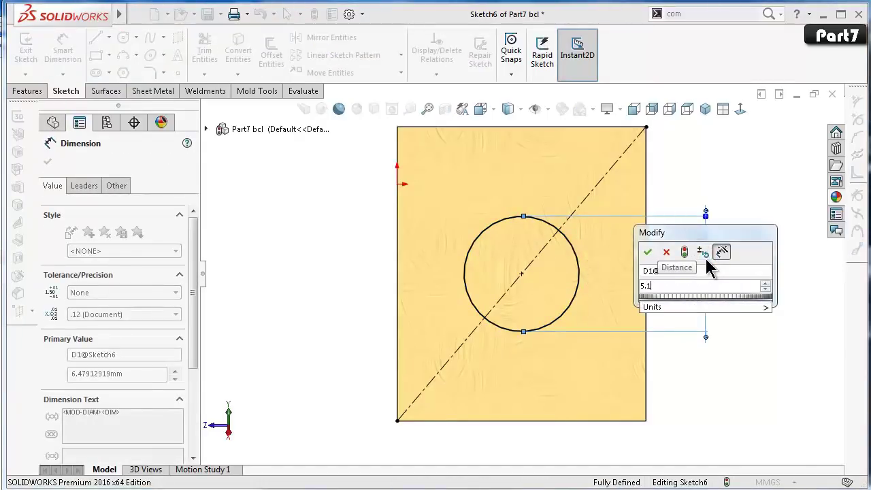
text(2)
key(BackSpace)
key(BackSpace)
text(25)
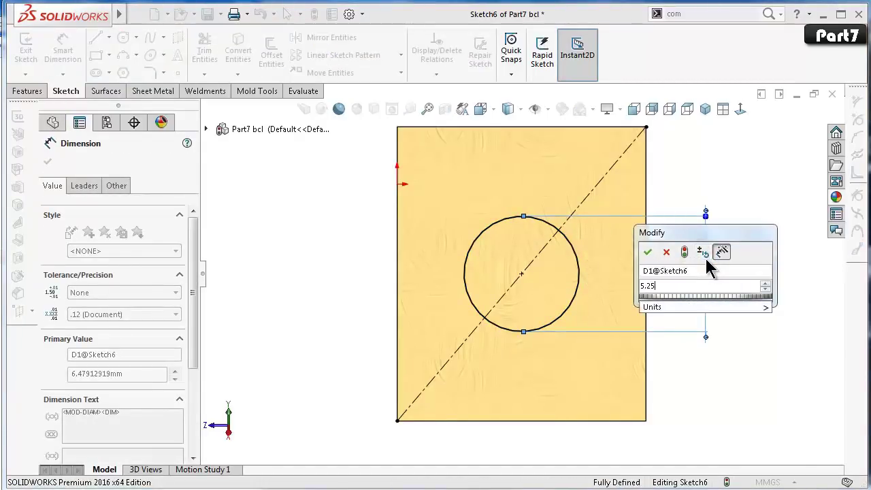
key(Return)
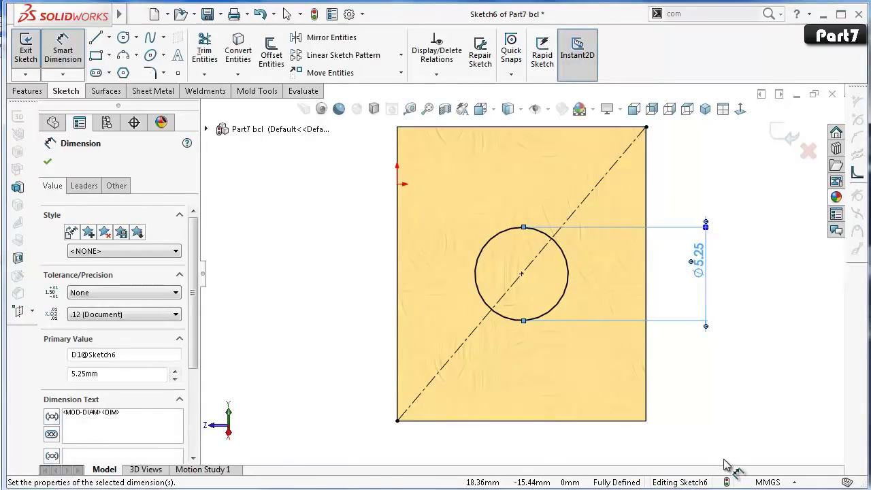
key(Escape)
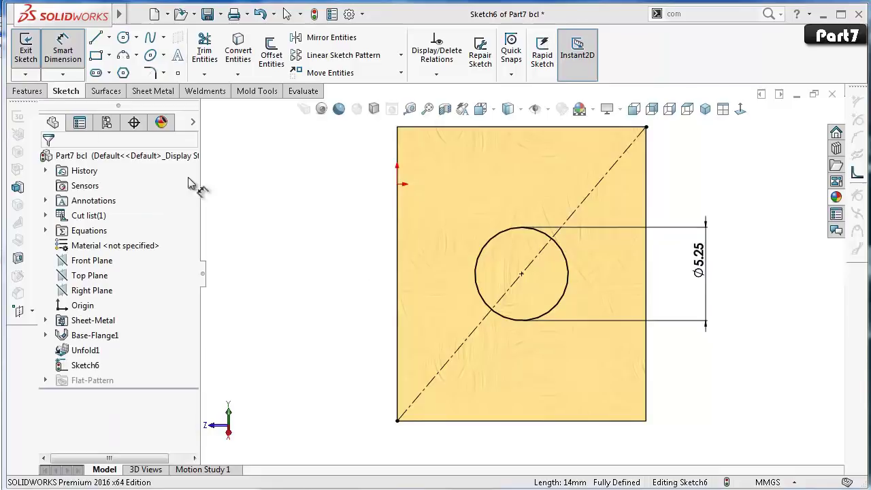
Draw a corner rectangle tracing the plate's outer edges.
click(96, 55)
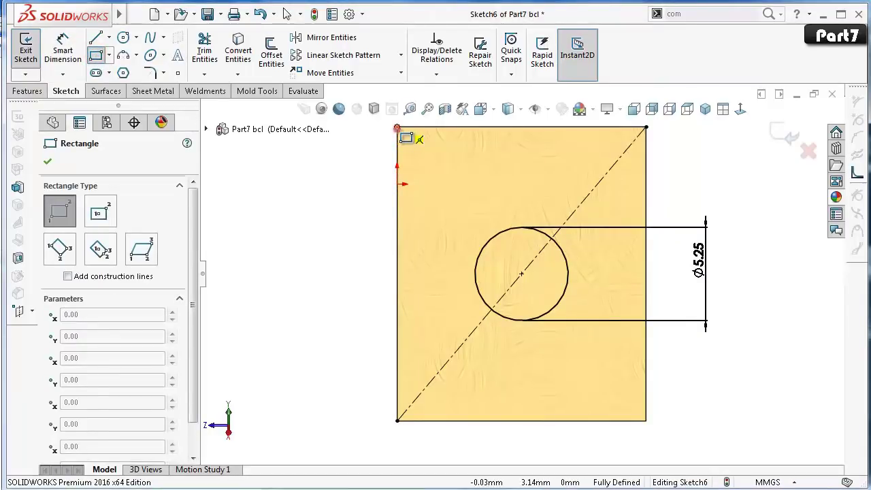
drag(397, 128, 645, 419)
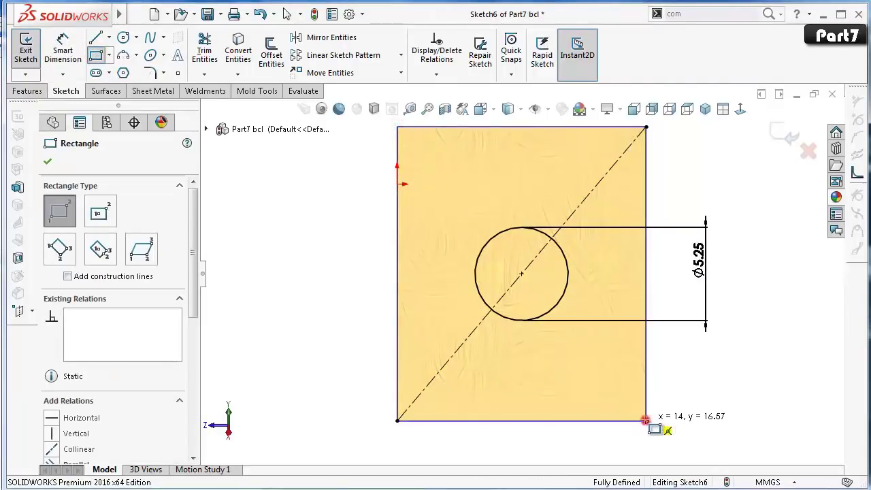
click(152, 72)
Round the rectangle's two top corners with 0.5 mm sketch fillets.
text(0.)
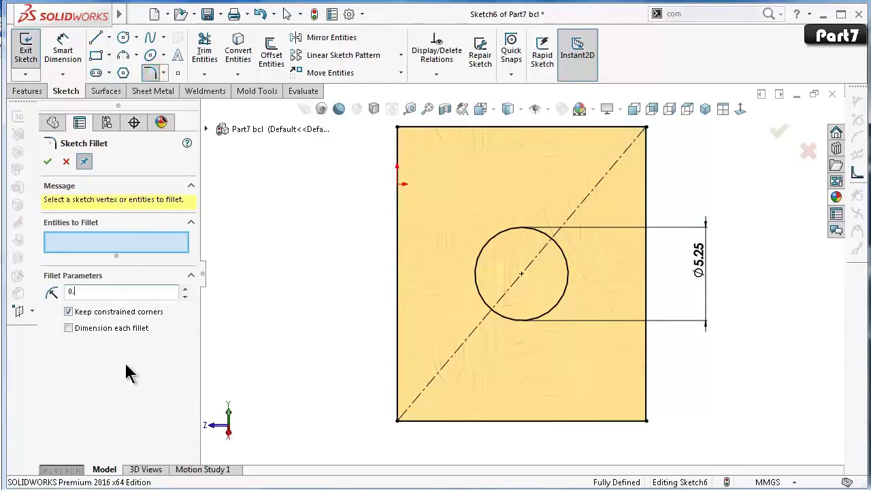
text(5)
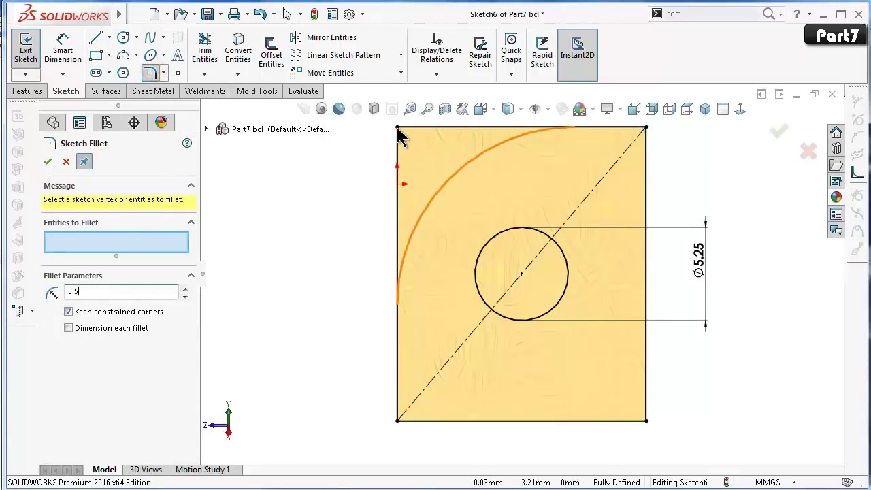
click(40, 343)
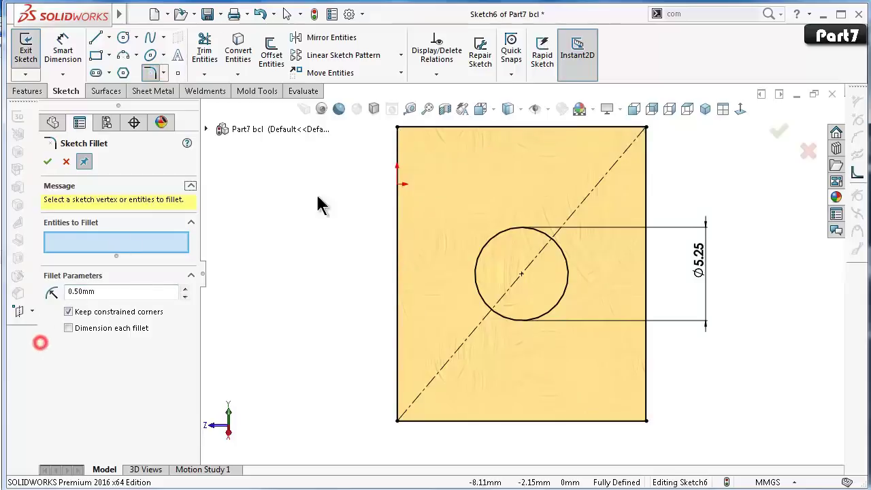
click(397, 127)
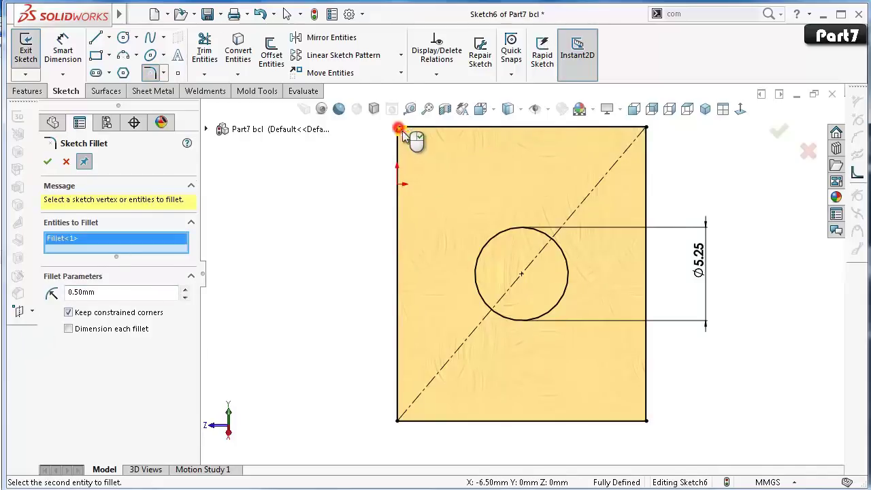
click(645, 128)
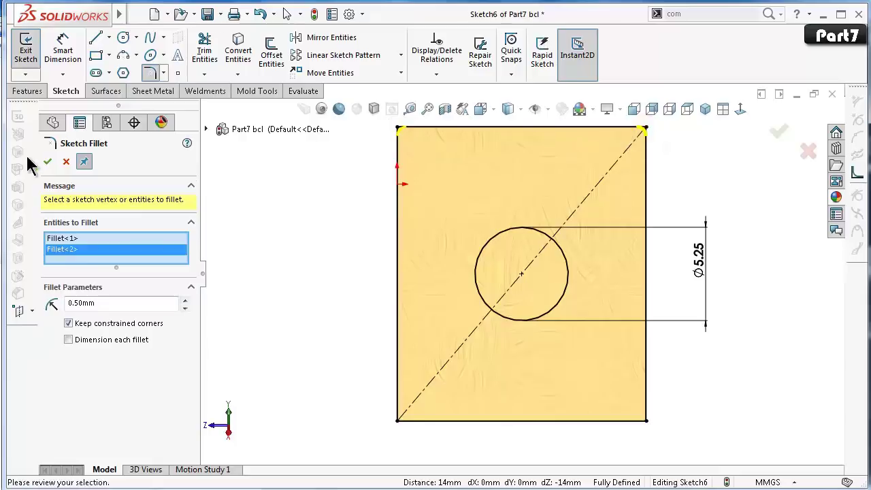
click(47, 161)
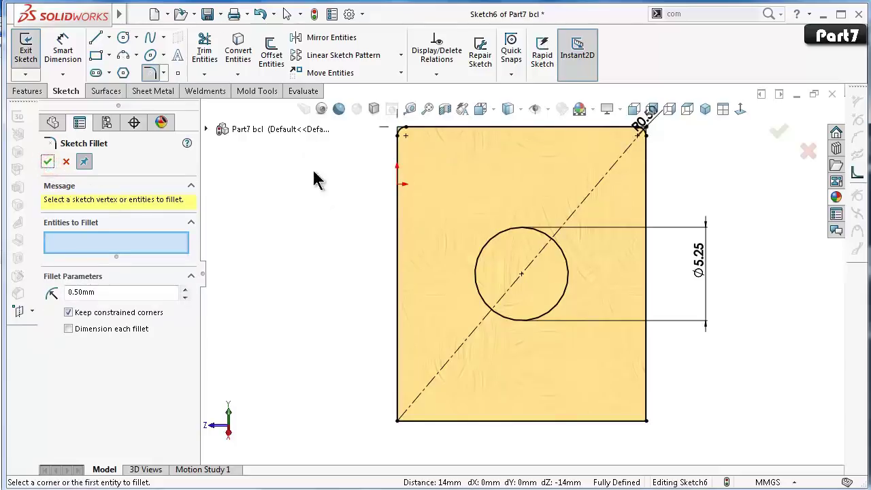
Chamfer both bottom corners of the rectangle by 2.50 mm.
click(164, 72)
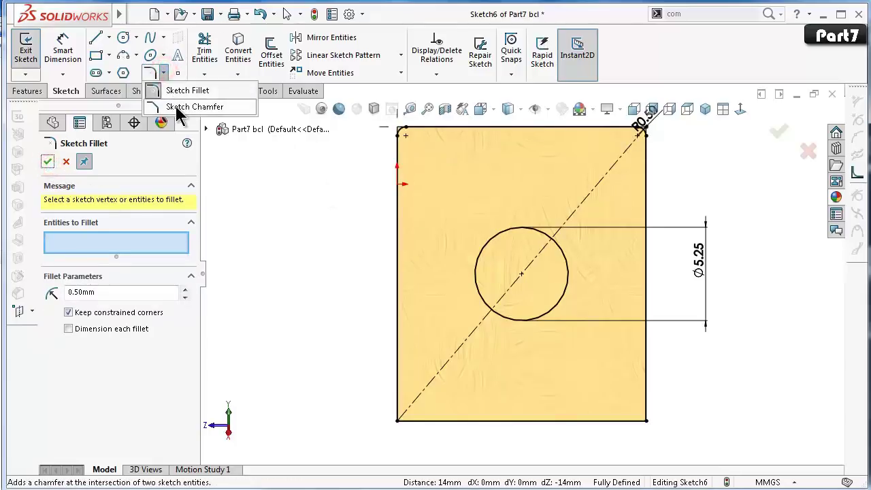
click(179, 109)
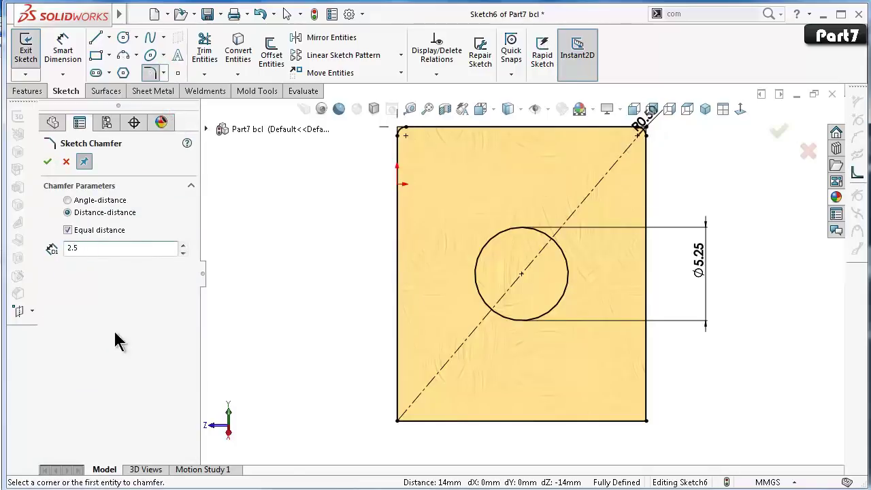
click(398, 421)
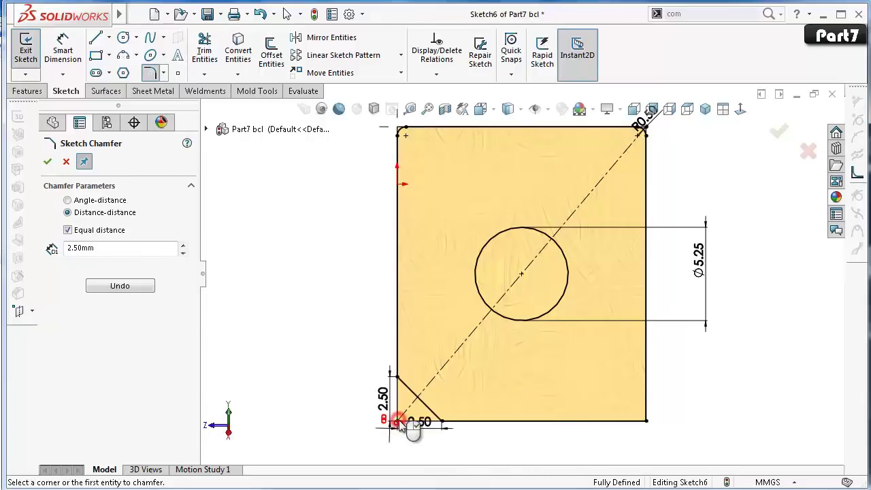
click(647, 421)
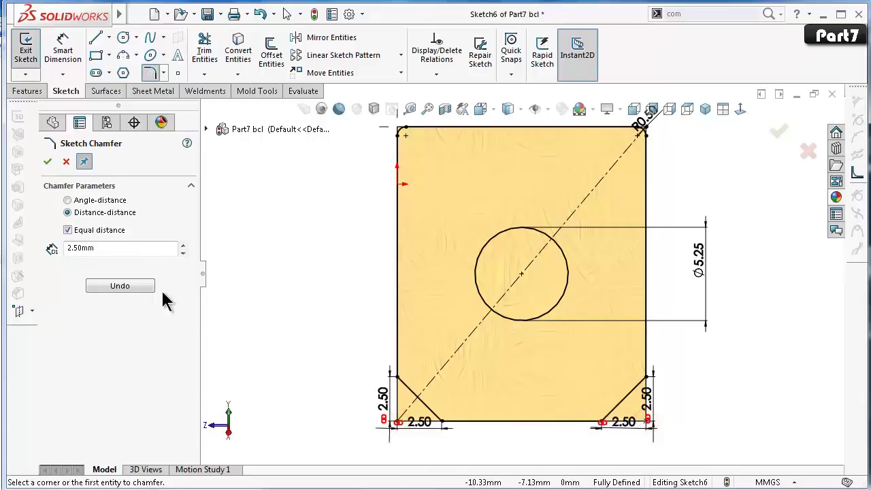
click(47, 163)
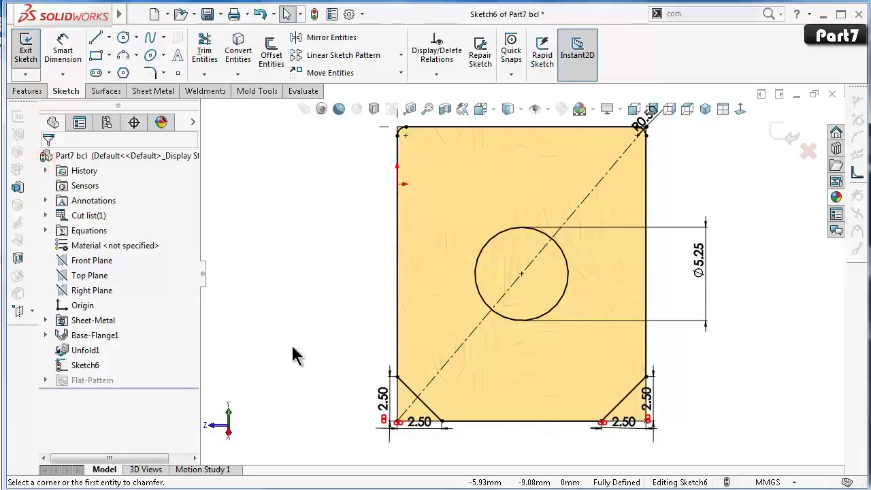
Draw a centre rectangle from the circle centre that encloses the sketch.
click(109, 56)
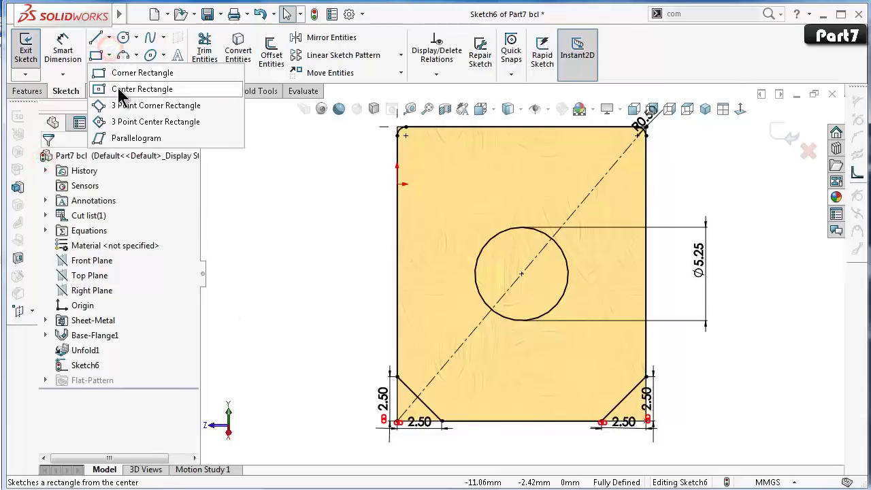
click(117, 87)
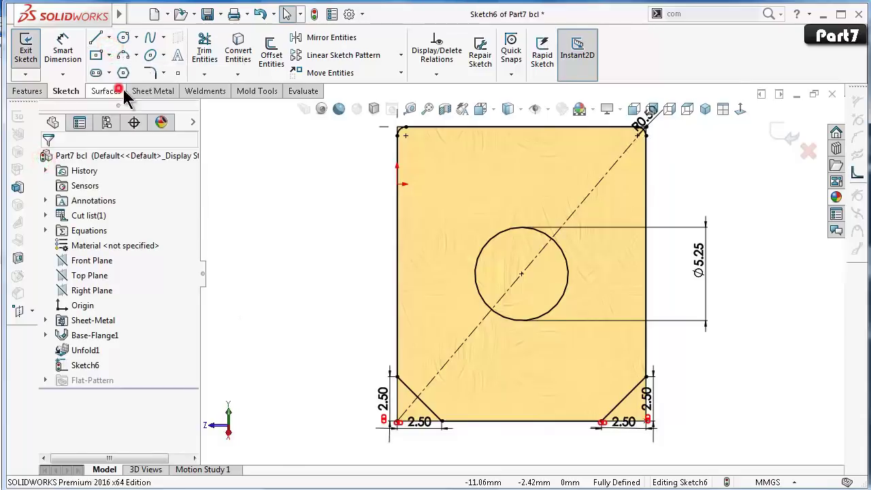
click(522, 274)
scroll(522, 274, up, 2)
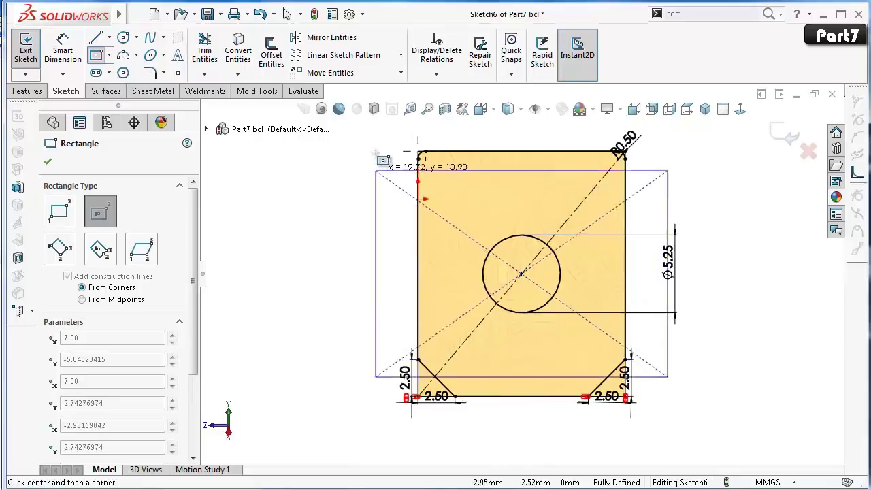
click(388, 126)
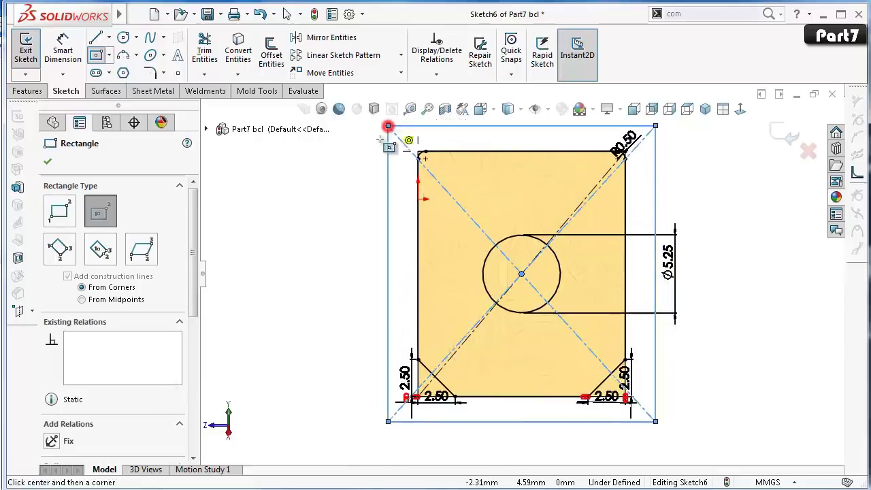
right_drag(297, 336, 297, 215)
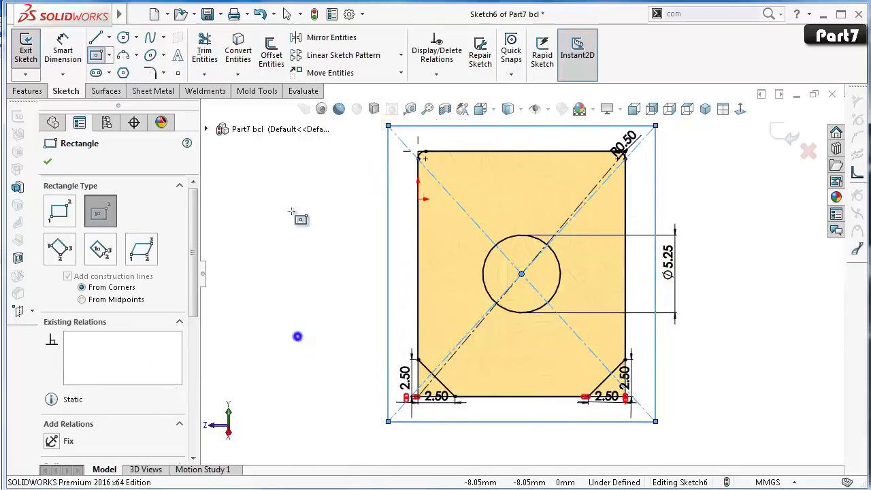
Dimension the outer rectangle 20 mm tall and 18 mm wide.
click(388, 235)
click(355, 237)
text(2)
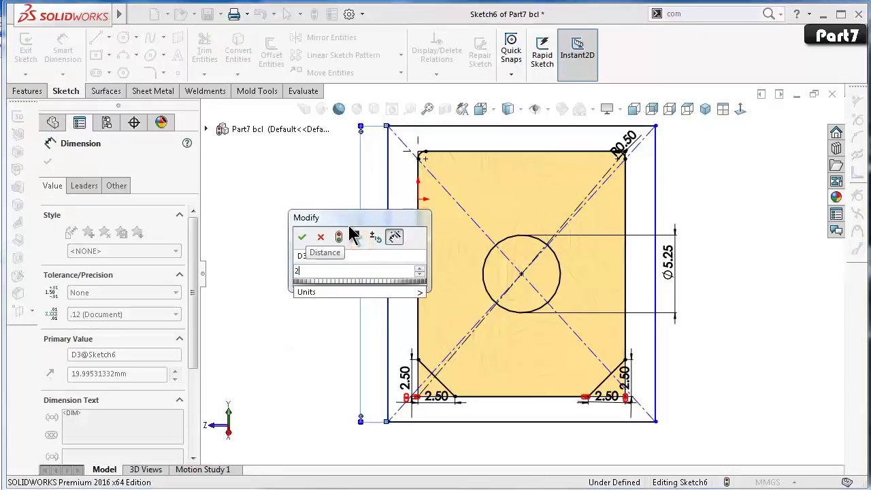
text(0)
key(Return)
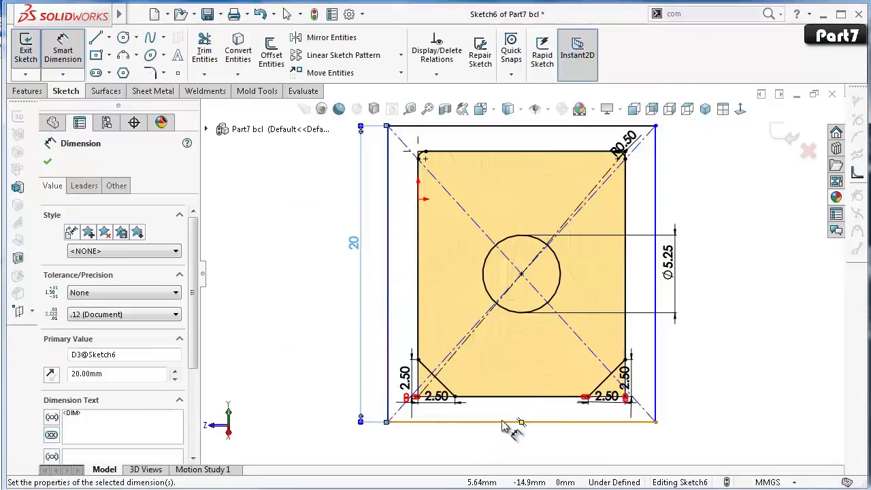
click(503, 421)
click(499, 436)
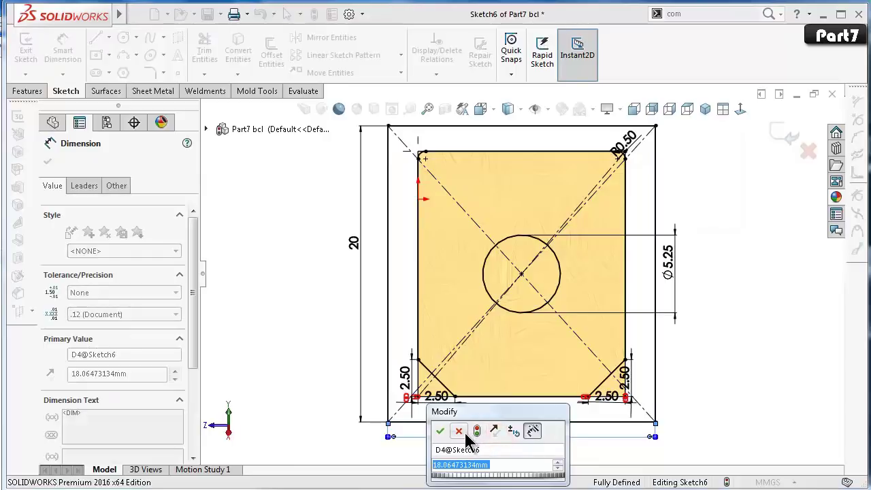
text(18)
key(Return)
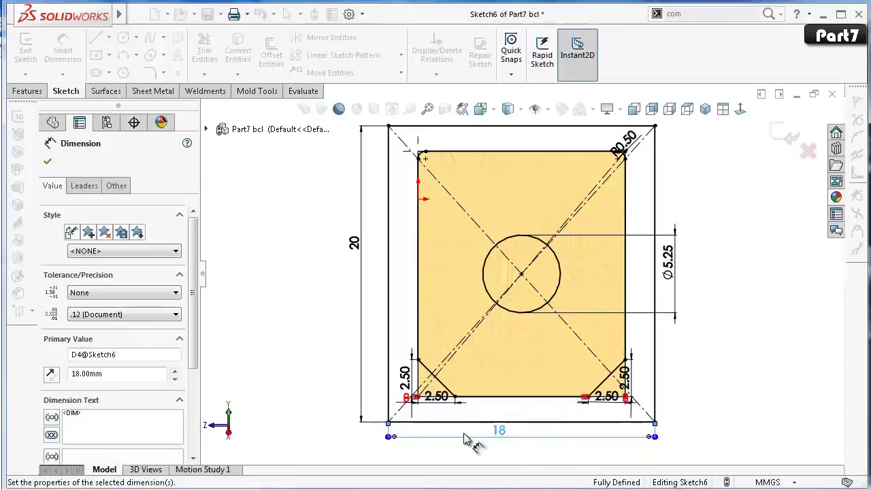
click(46, 164)
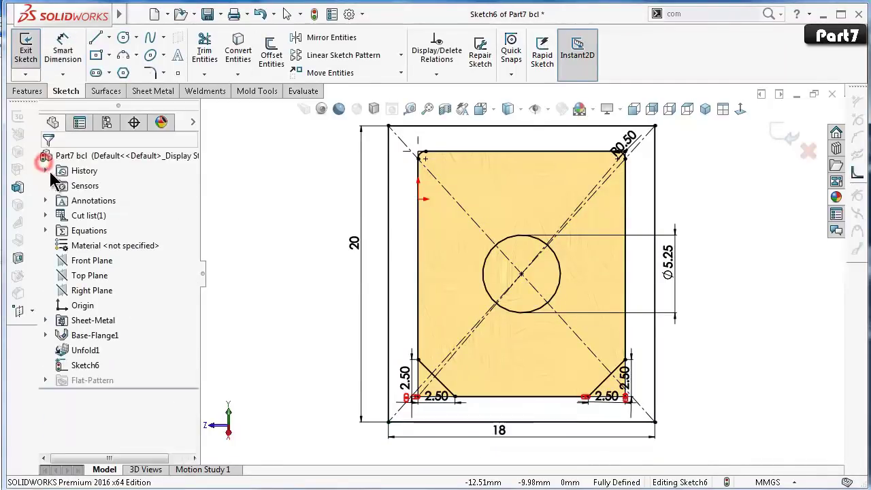
Extruded-cut the border region between the rectangles and the circle through the plate.
click(31, 91)
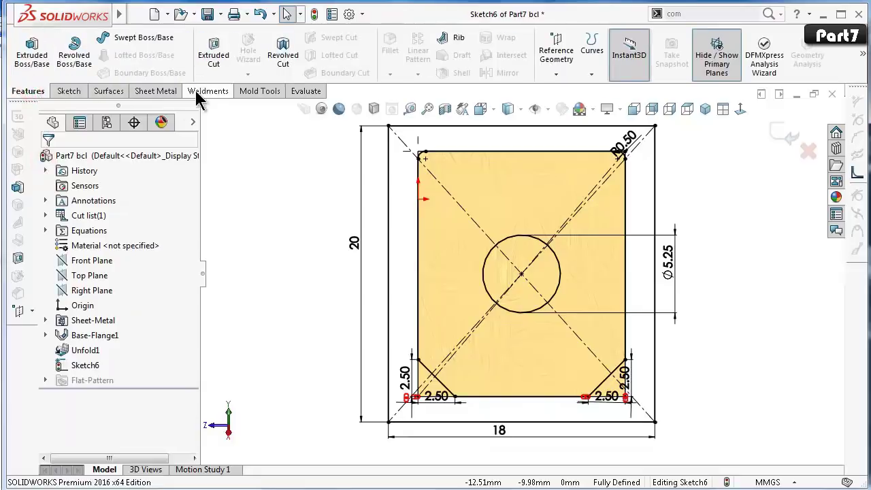
click(213, 54)
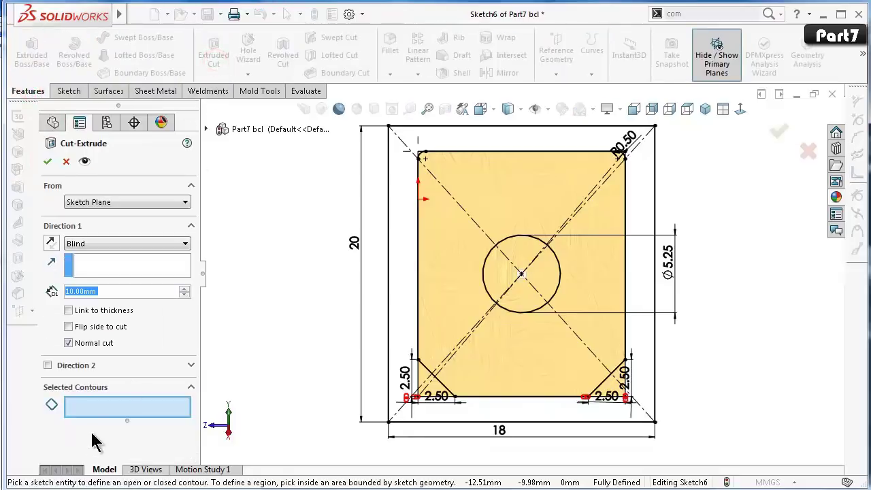
click(97, 406)
click(404, 345)
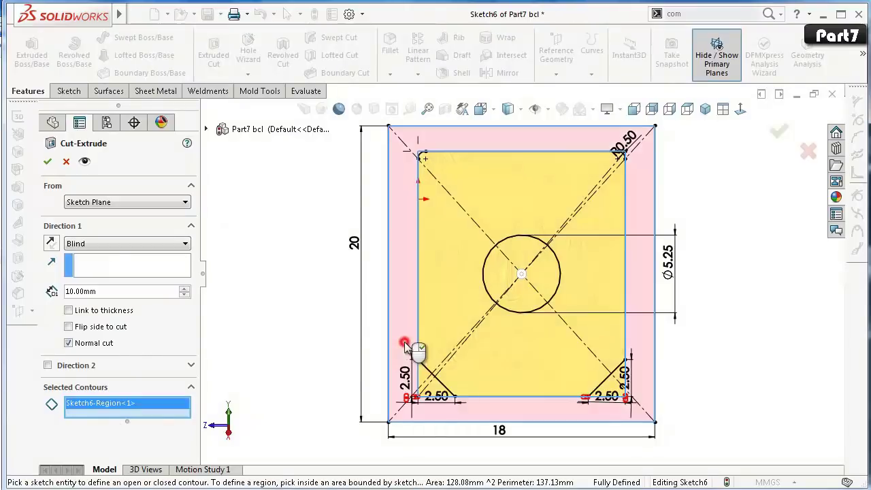
click(504, 279)
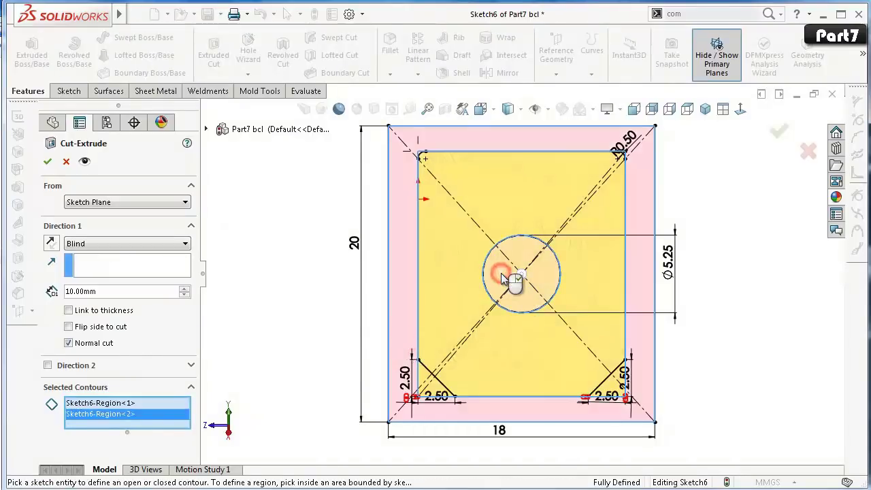
click(777, 131)
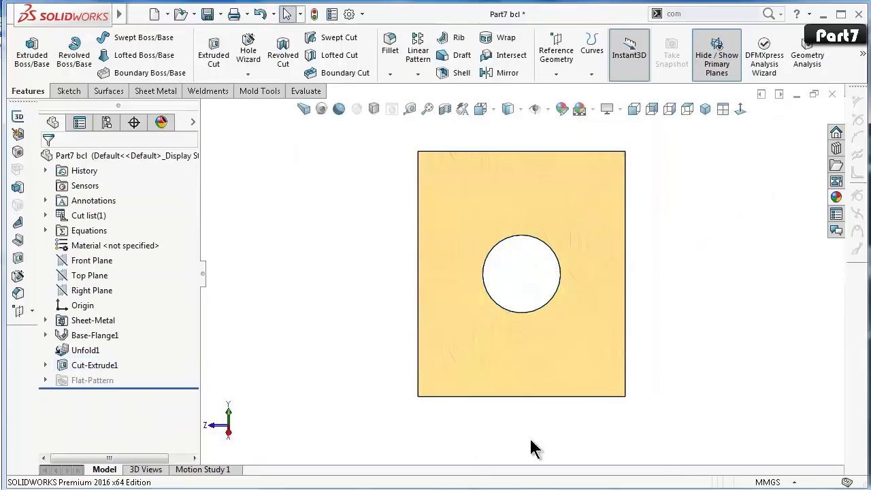
mouse_move(533, 448)
middle_down()
mouse_move(521, 388)
mouse_move(448, 400)
mouse_move(554, 381)
middle_up()
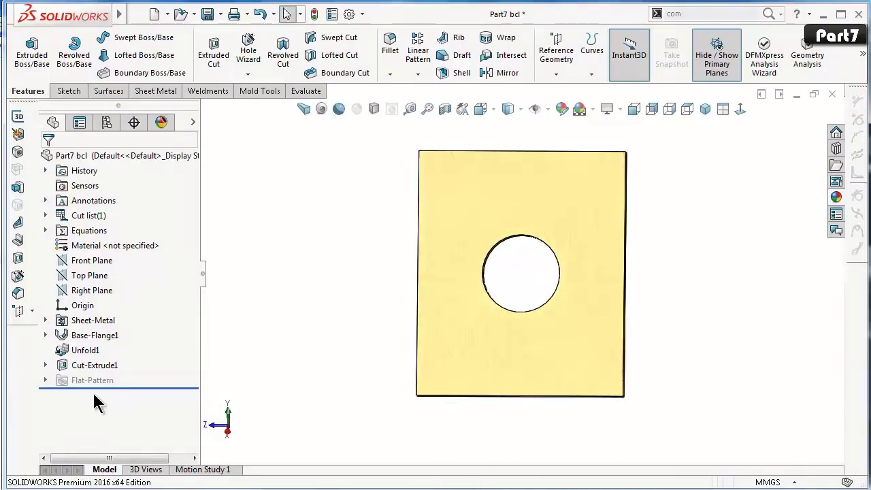
Reopen Sketch6 under Cut-Extrude1 and inspect it in a tilted view.
click(107, 367)
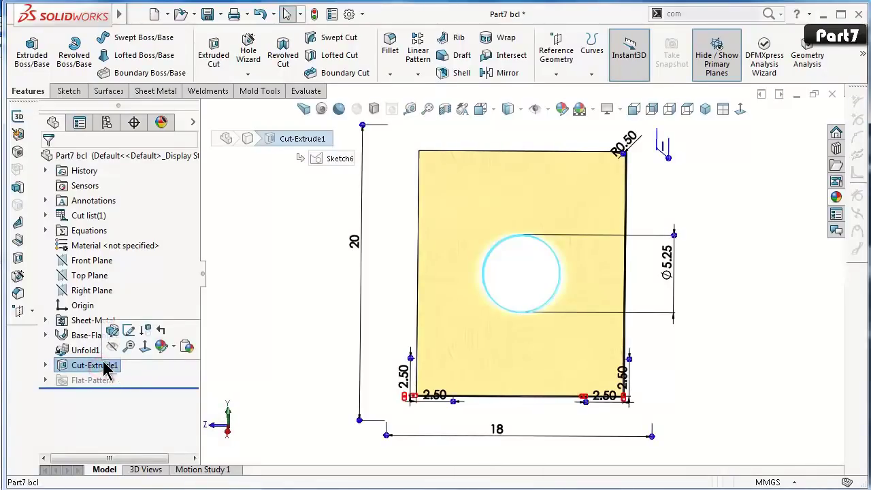
click(44, 365)
click(102, 380)
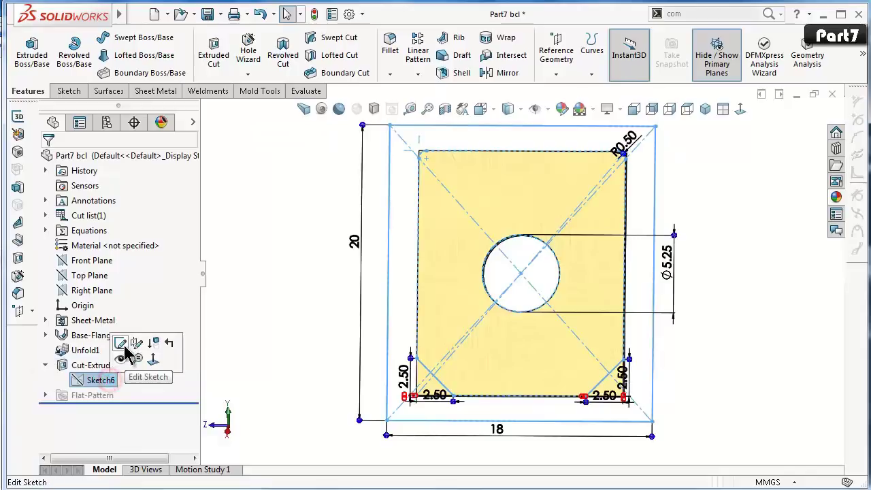
click(123, 345)
click(742, 110)
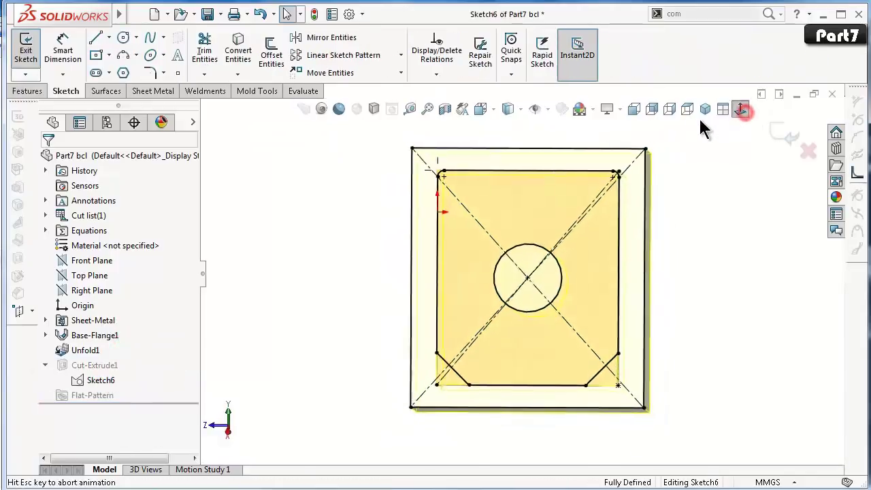
scroll(618, 383, down, 2)
scroll(588, 415, down, 2)
scroll(588, 415, down, 2)
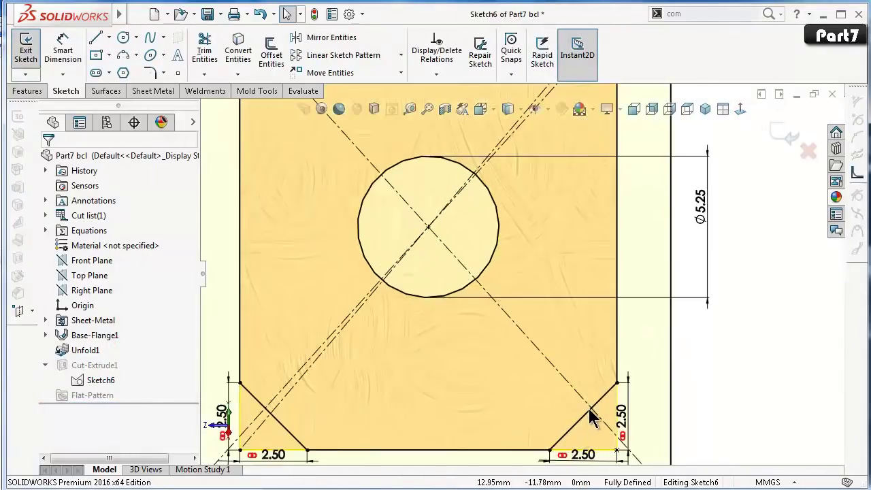
mouse_move(589, 410)
middle_down()
mouse_move(549, 379)
mouse_move(574, 287)
mouse_move(562, 258)
mouse_move(554, 272)
middle_up()
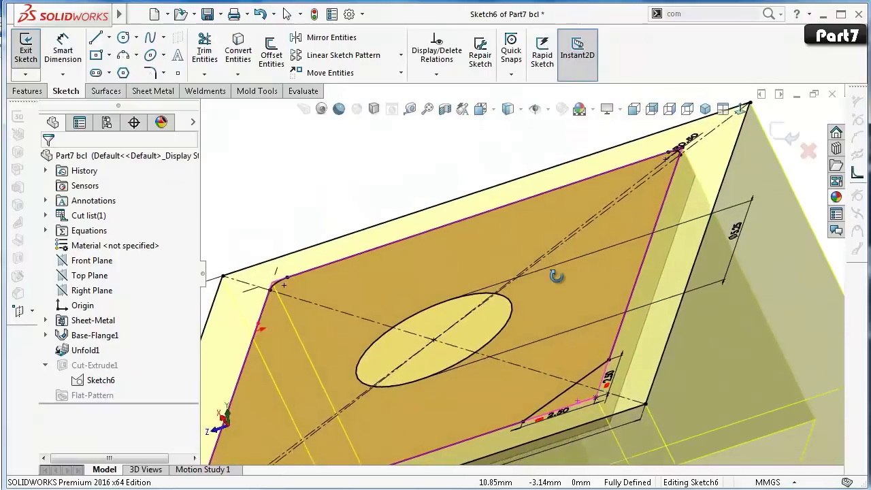
scroll(581, 394, down, 3)
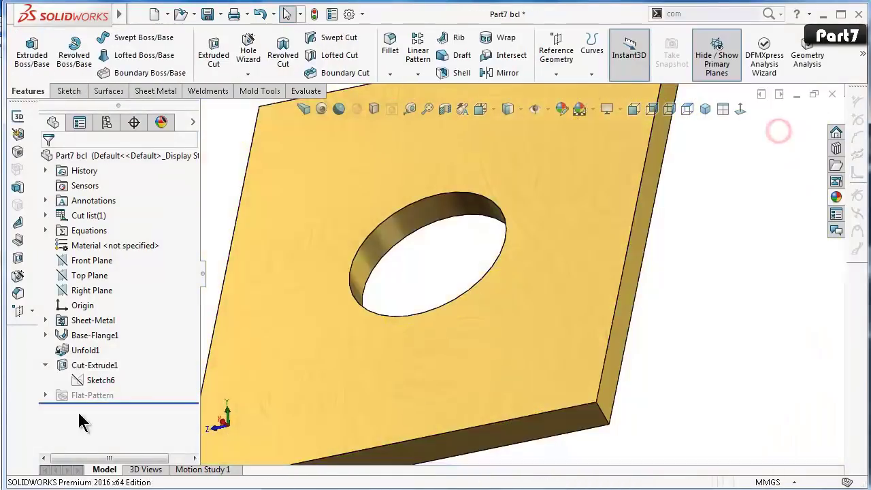
Edit Cut-Extrude1 to also cut the four corner regions of the plate.
click(95, 365)
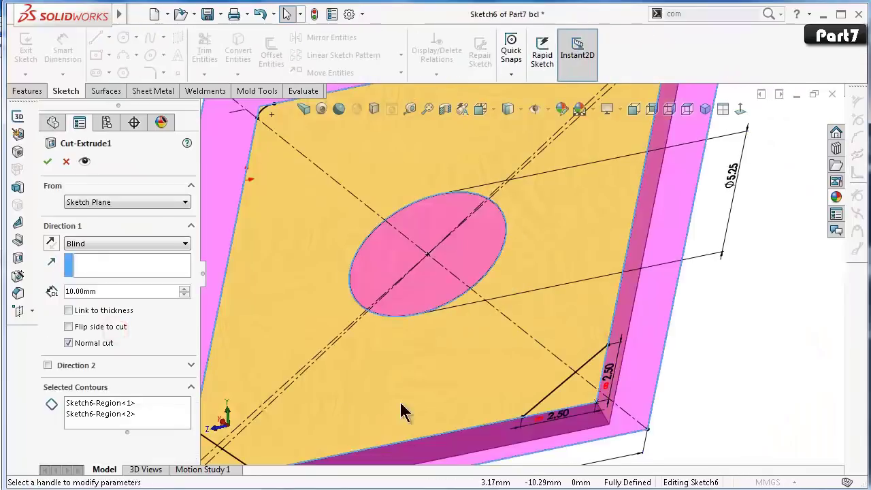
click(109, 408)
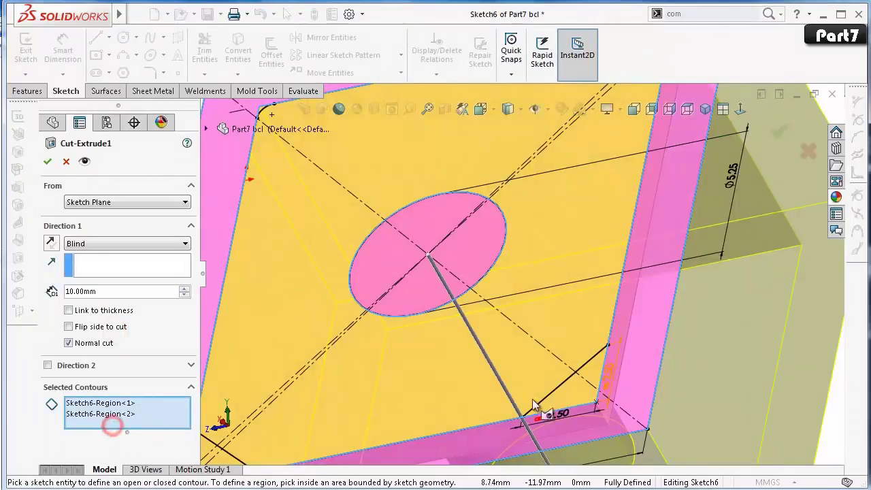
click(571, 395)
scroll(391, 431, up, 3)
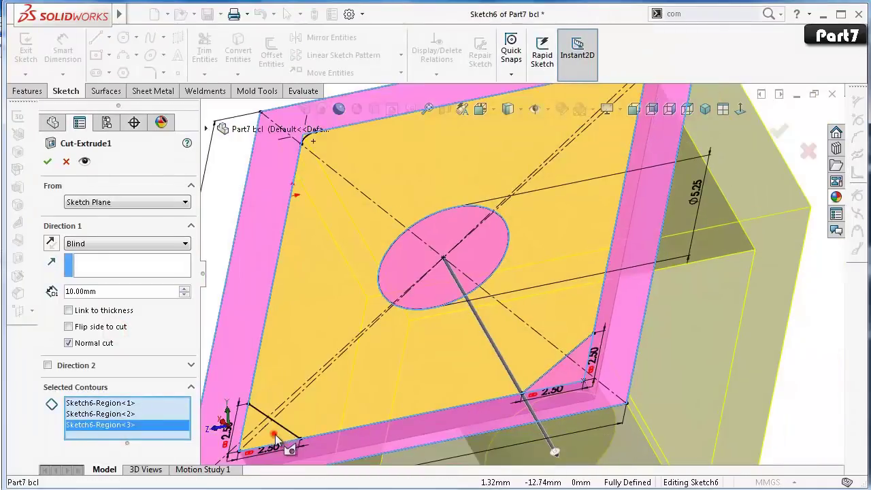
click(282, 435)
scroll(386, 217, down, 3)
scroll(385, 241, down, 2)
scroll(435, 231, down, 2)
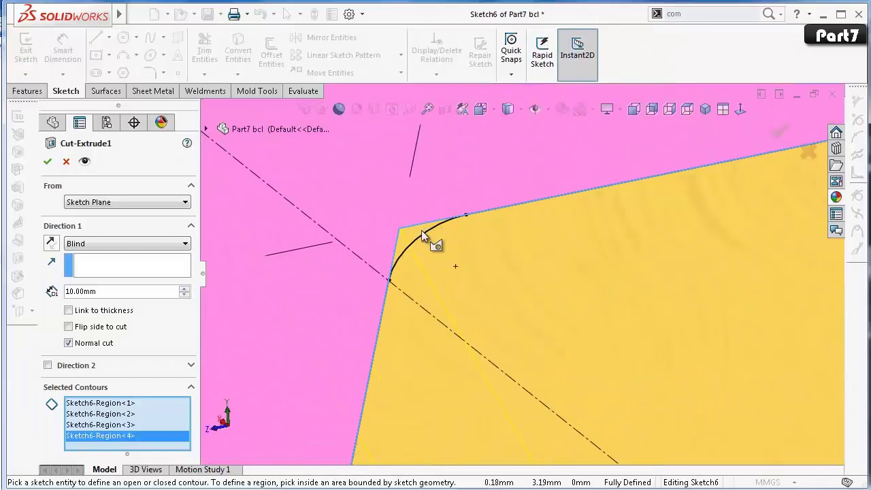
click(421, 230)
scroll(752, 199, up, 3)
scroll(753, 198, down, 3)
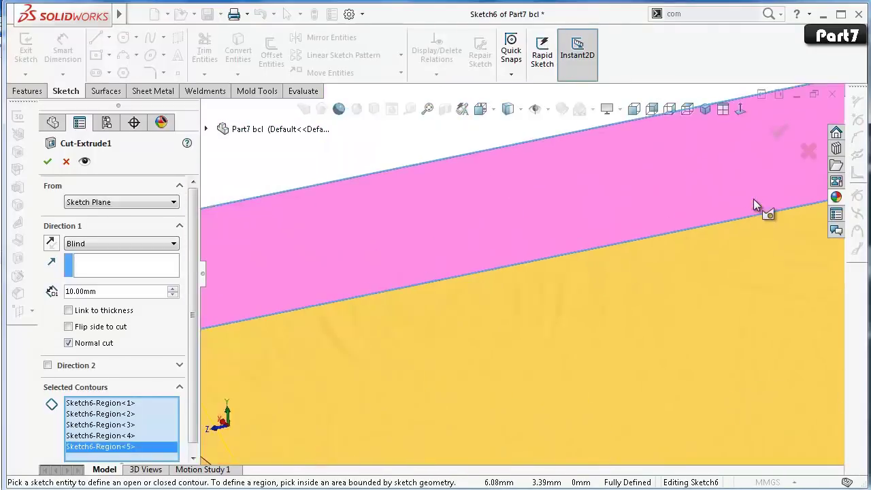
scroll(748, 211, down, 2)
scroll(748, 231, up, 1)
scroll(755, 251, up, 3)
scroll(583, 238, down, 3)
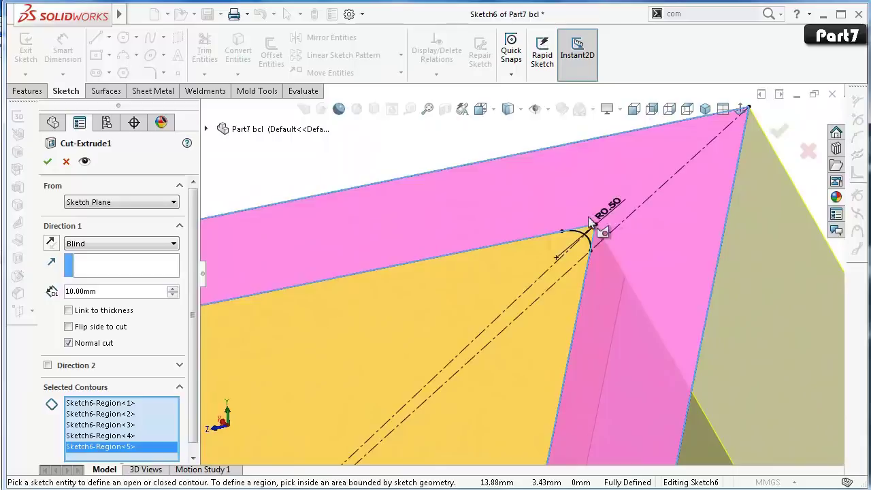
scroll(544, 298, down, 2)
click(544, 283)
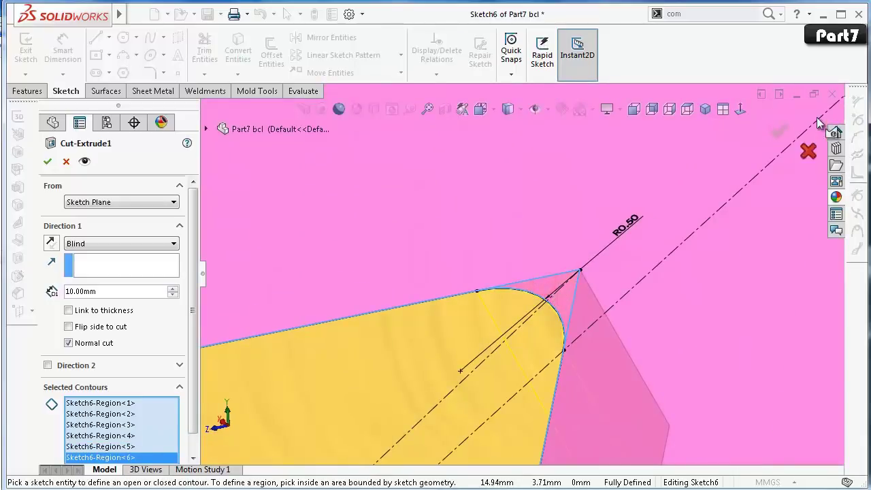
click(778, 131)
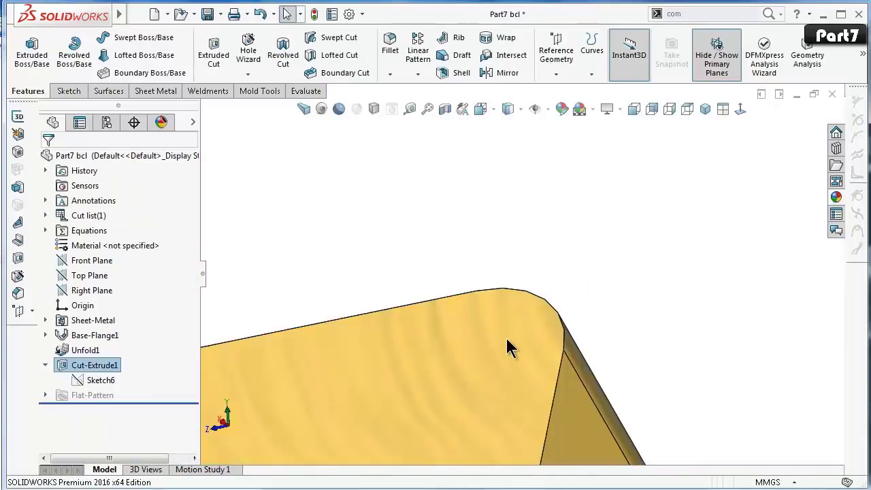
View the cut plate isometrically and inspect the hole and trimmed corners.
click(736, 112)
key(ctrl+7)
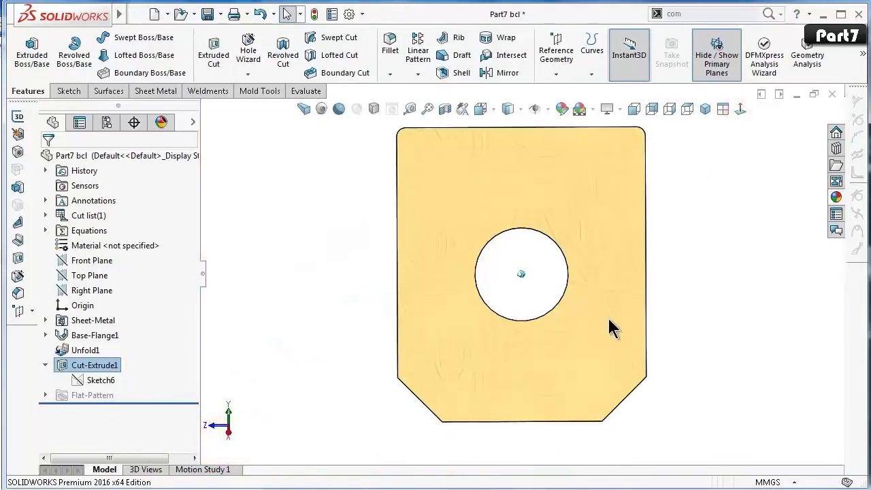
middle_drag(606, 317, 602, 317)
middle_drag(597, 322, 587, 323)
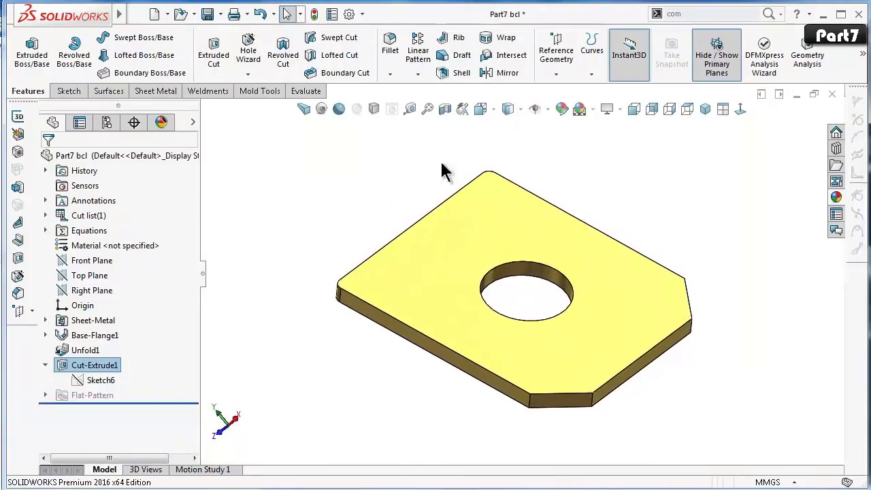
click(157, 97)
Fold the plate back along BaseBend1 and orbit it to inspect the curved shape.
click(501, 57)
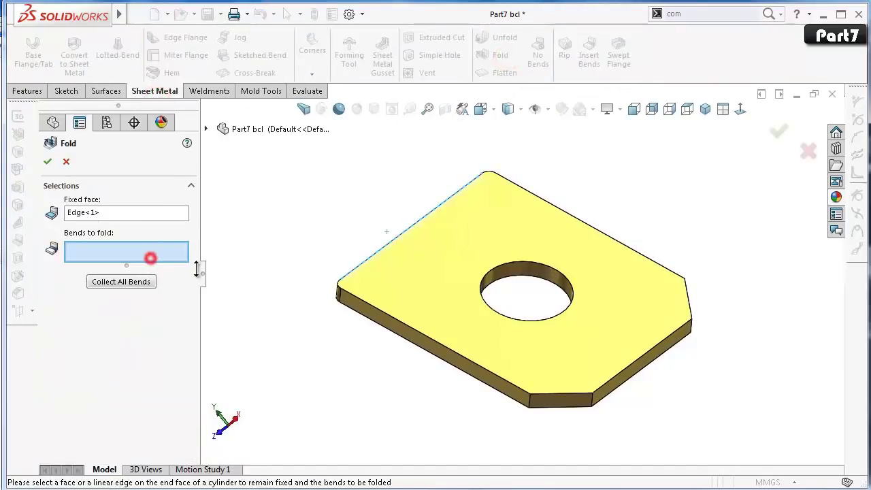
click(424, 284)
click(778, 132)
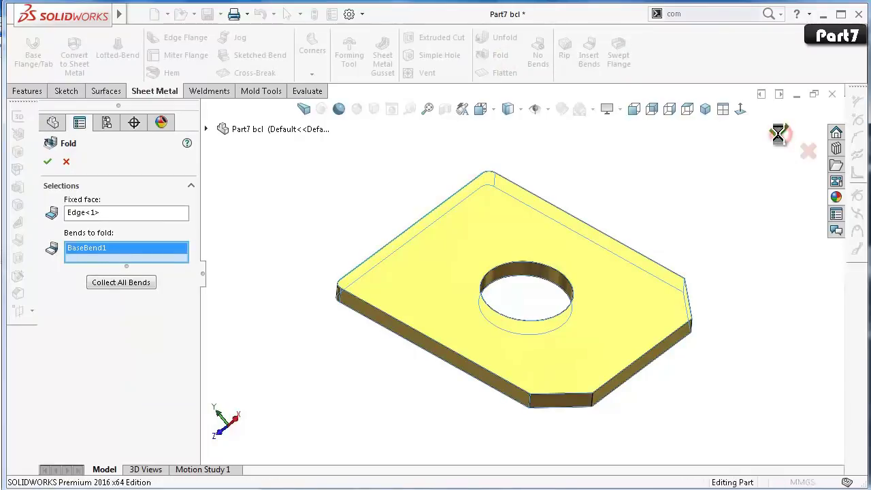
middle_drag(571, 264, 626, 286)
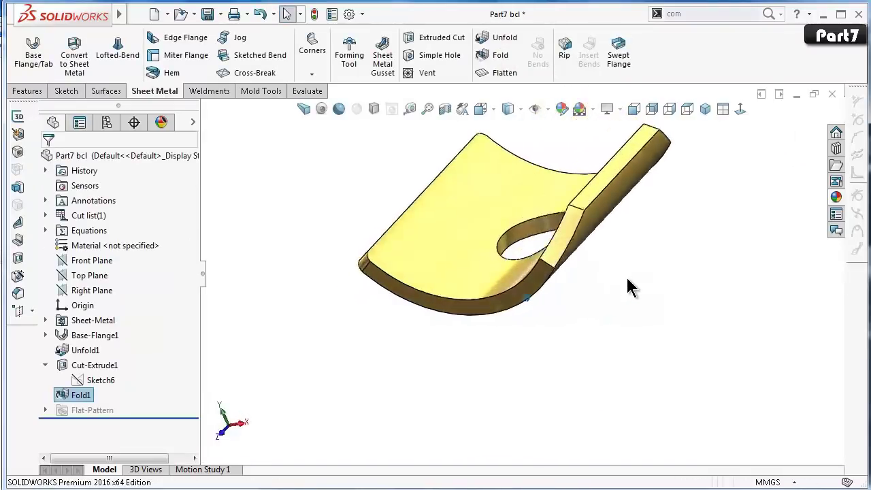
middle_drag(710, 304, 698, 319)
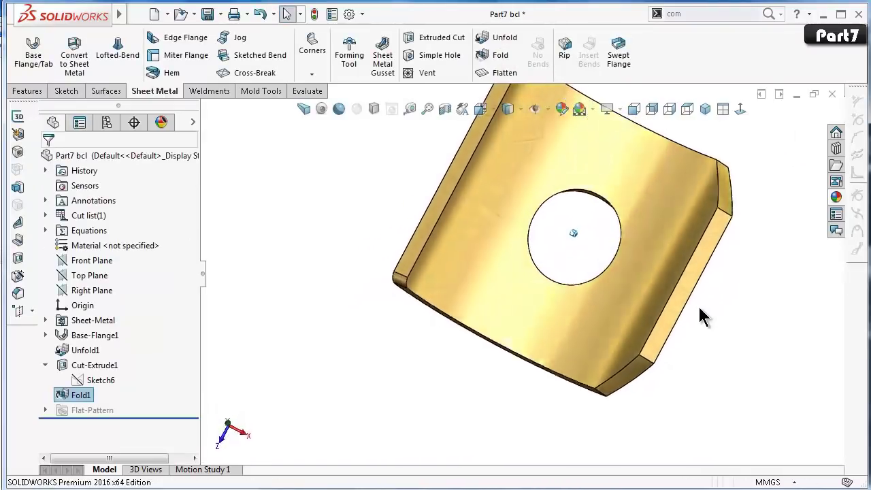
key(Up)
key(Up)
key(Up)
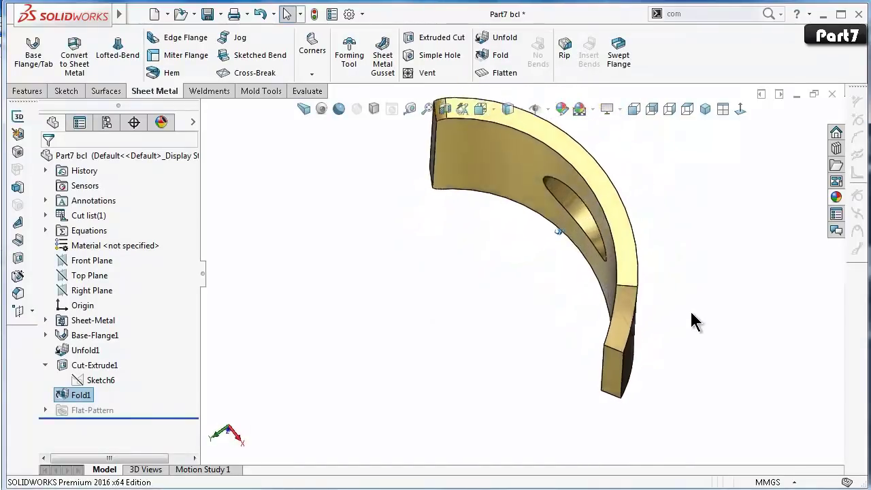
key(Up)
key(Up)
key(Up)
key(Up)
key(Up)
key(Up)
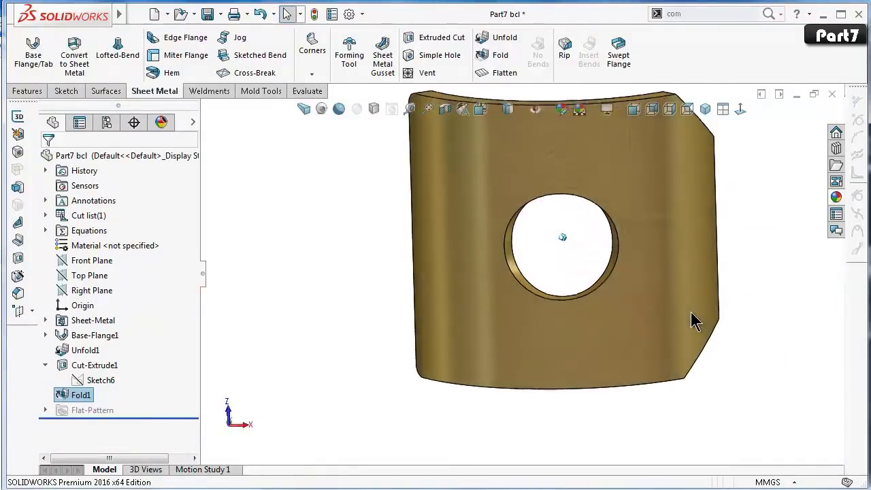
key(Up)
key(Up)
key(Up)
key(Up)
key(Up)
key(Up)
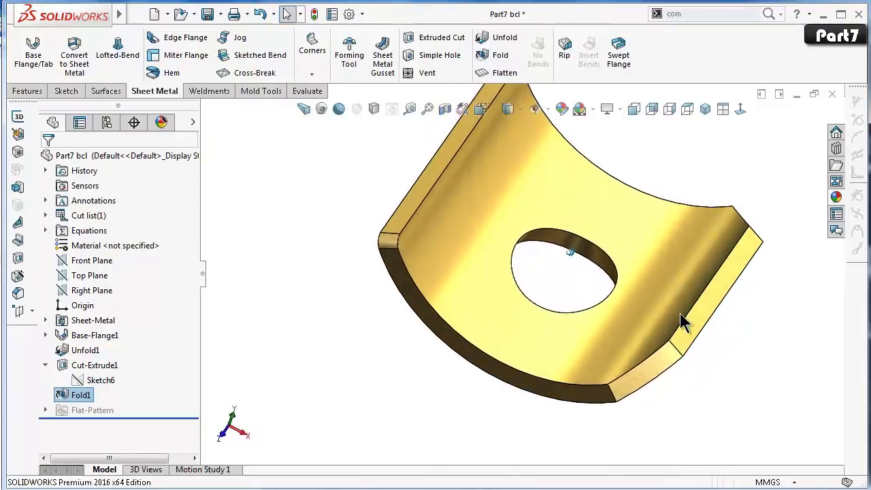
key(Up)
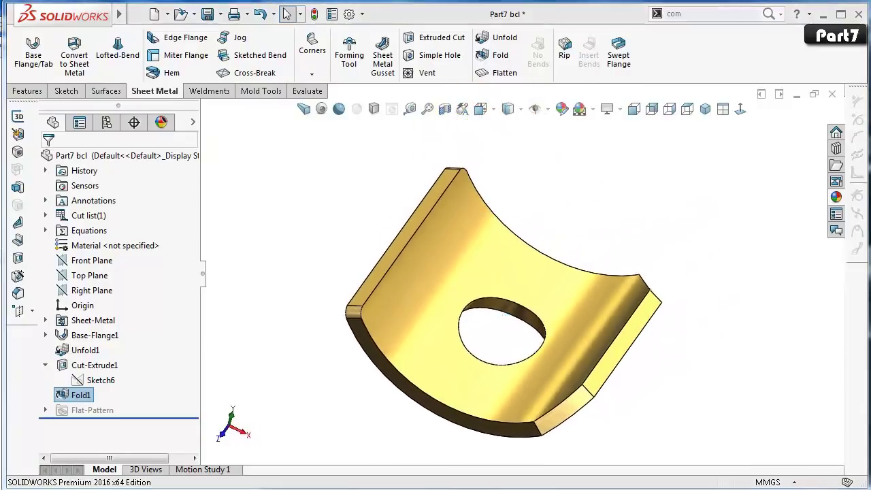
click(704, 109)
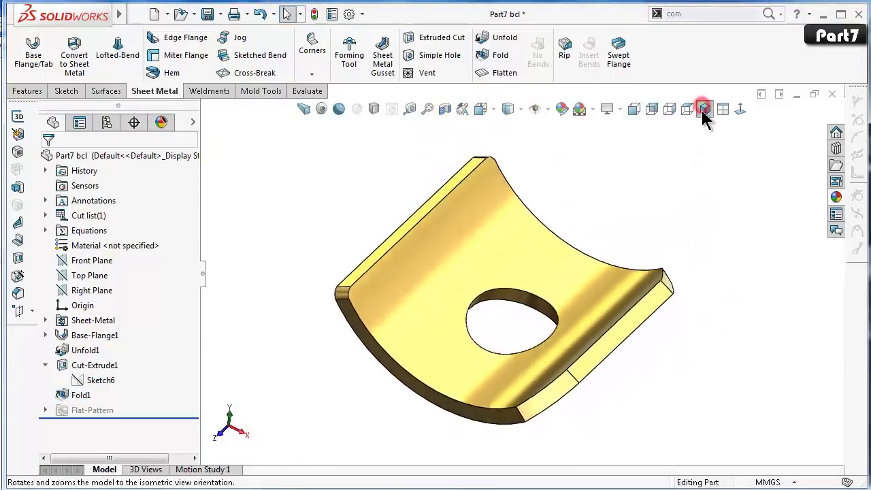
Flatten the part to check its flat pattern, then refold it in isometric view.
click(504, 76)
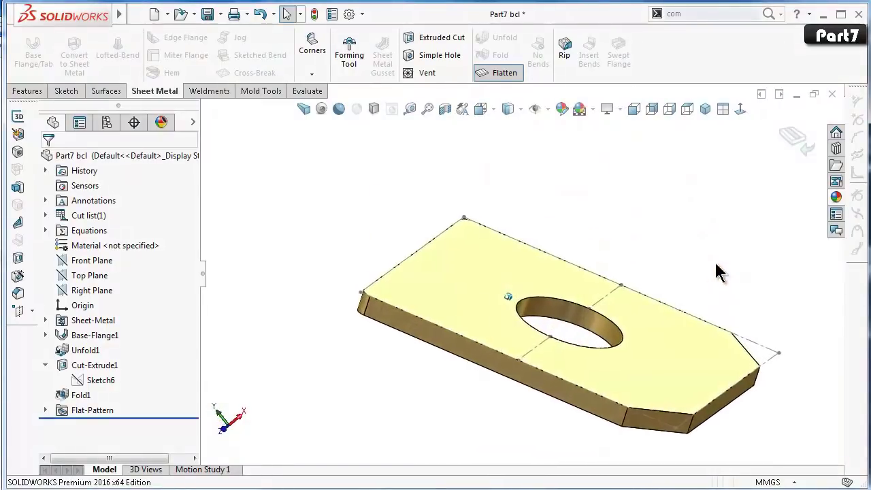
click(789, 144)
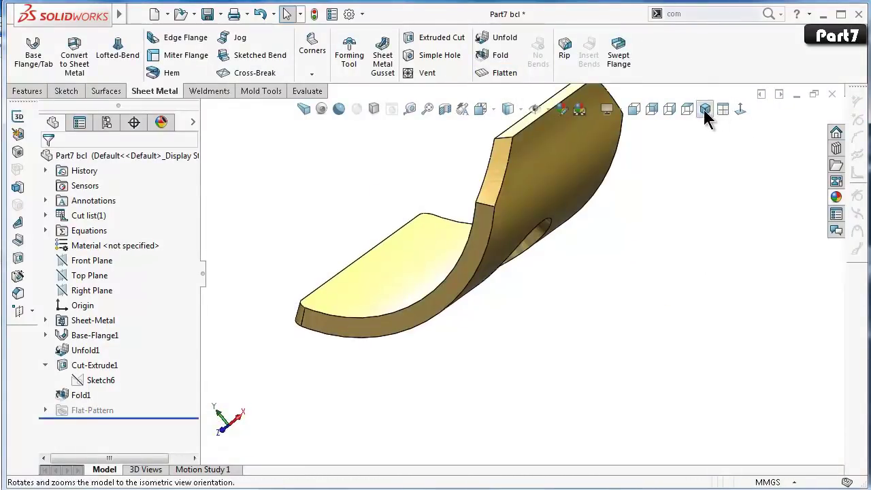
click(705, 110)
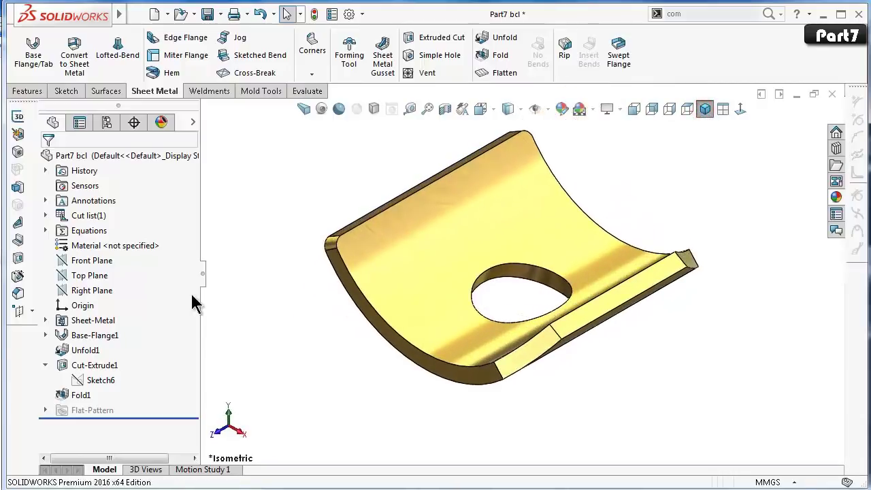
click(202, 270)
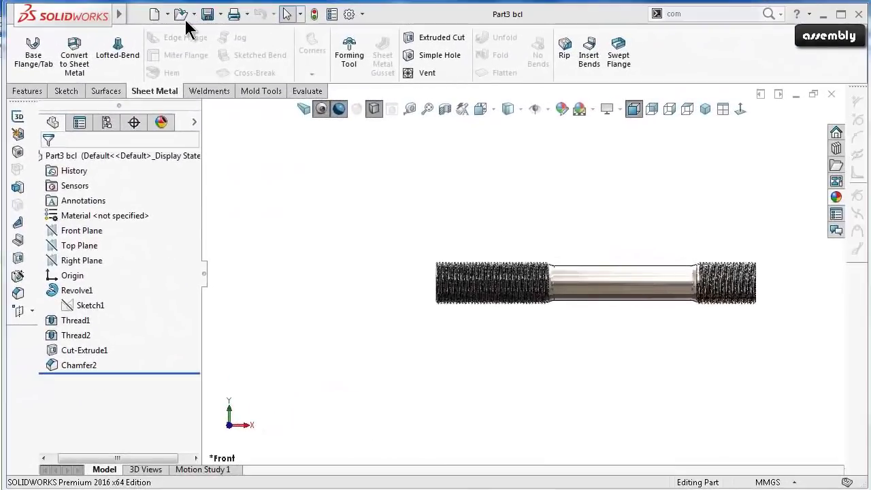
Create a new assembly document.
click(155, 16)
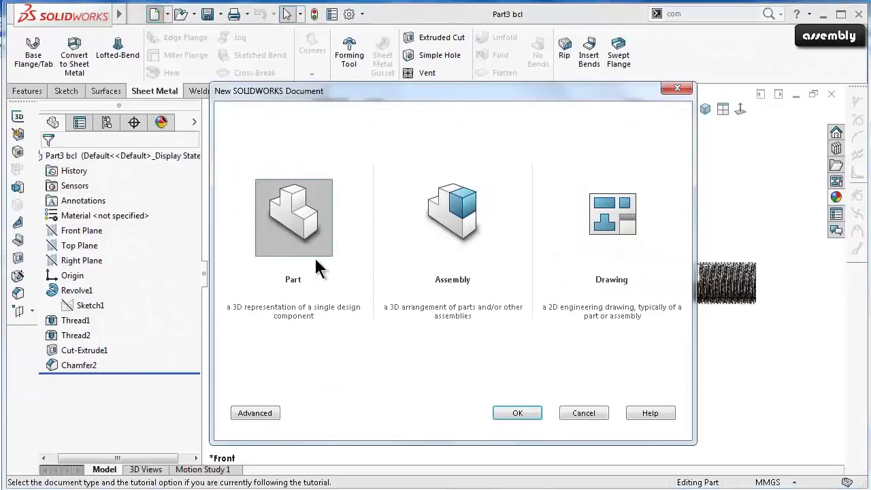
click(439, 232)
click(521, 412)
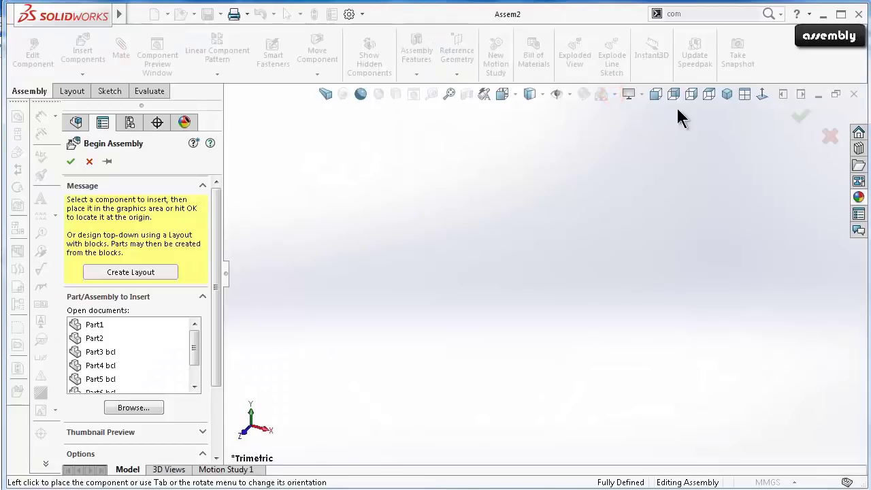
click(570, 94)
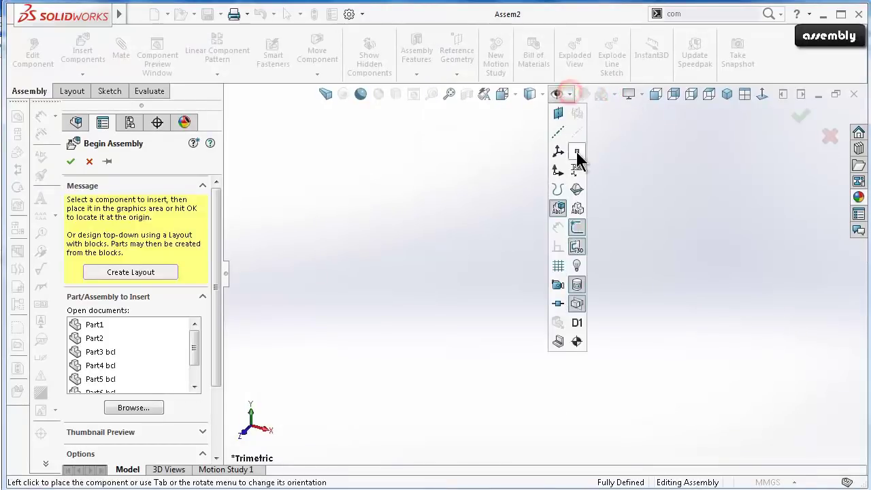
click(462, 205)
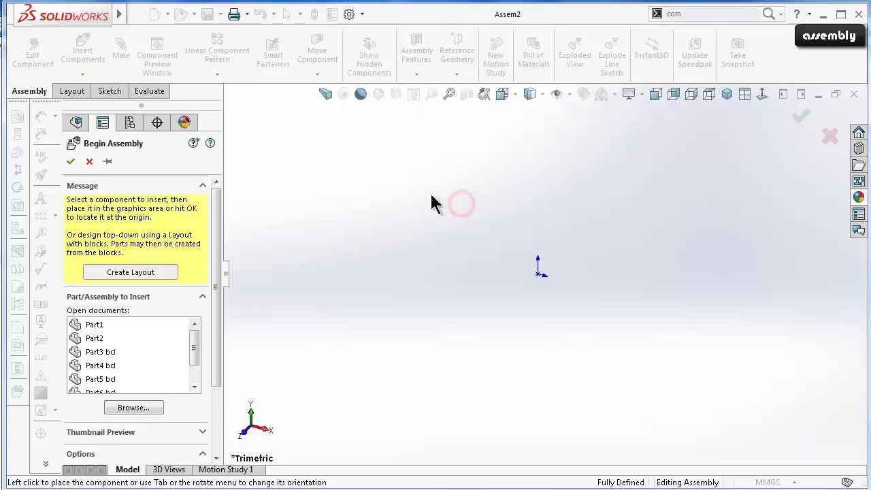
Place Part1 at the assembly origin and hide the origin marker.
click(88, 329)
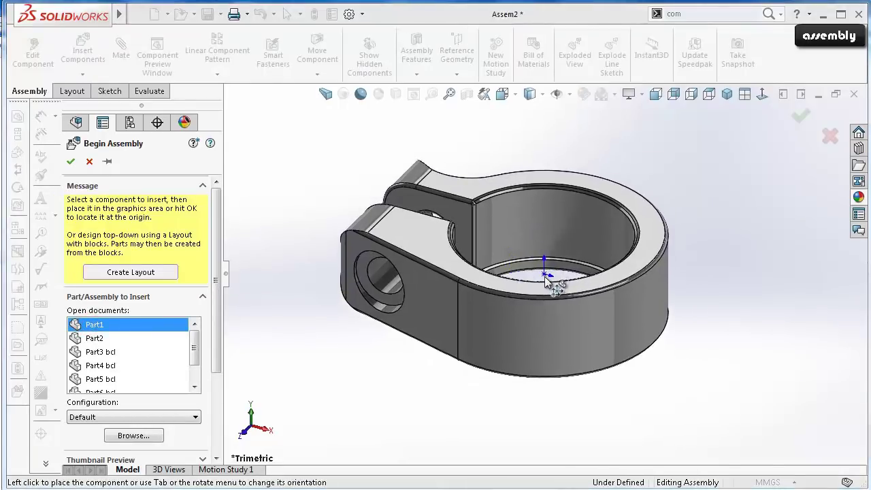
click(545, 277)
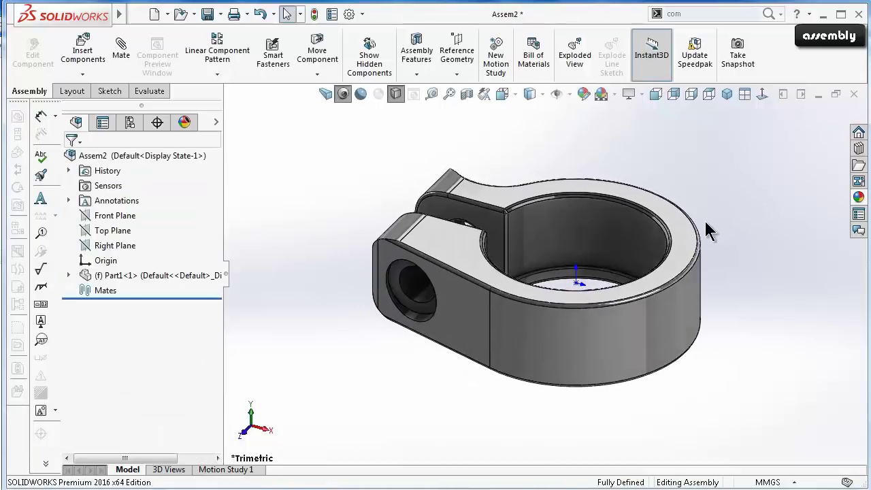
click(558, 95)
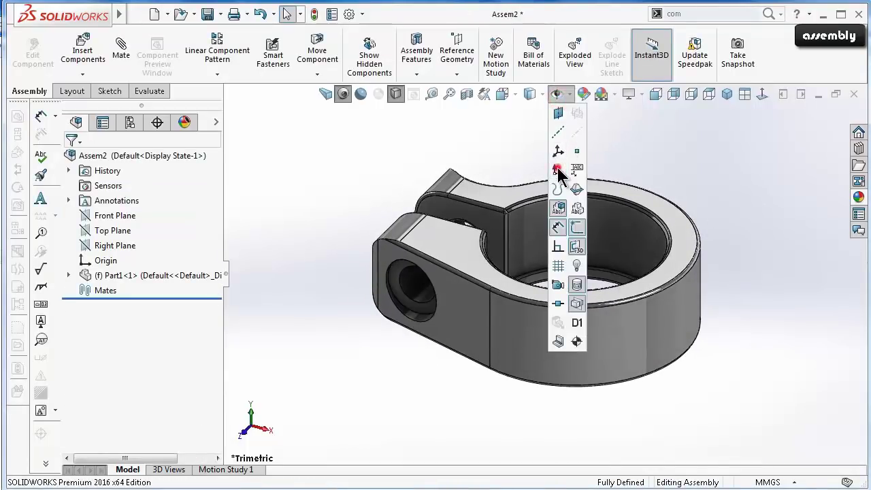
click(710, 198)
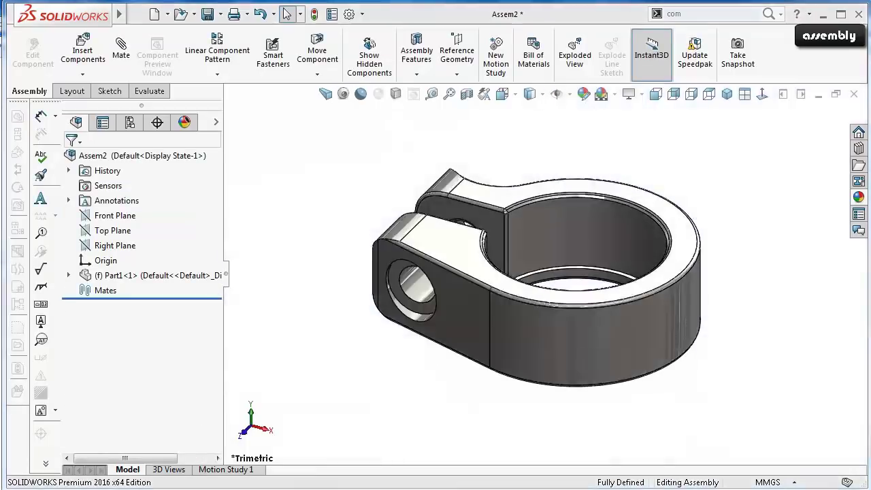
Insert Part7 bcl from the open documents beside the clamp.
click(90, 43)
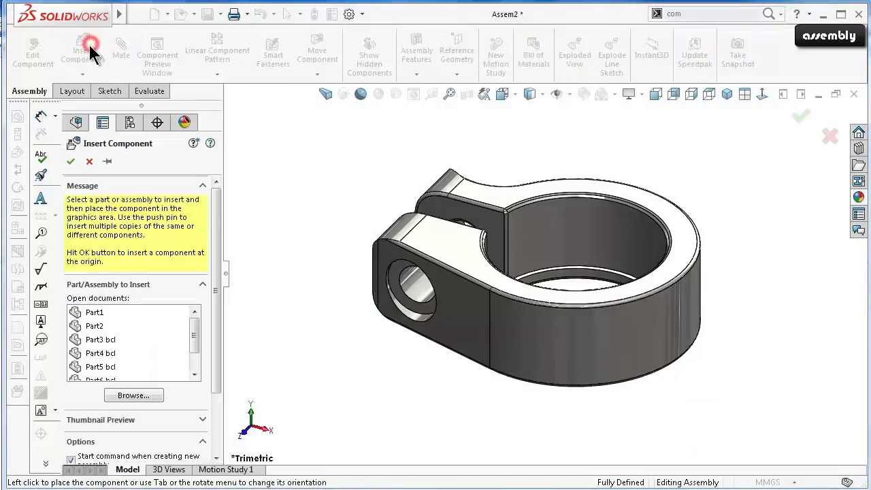
click(193, 352)
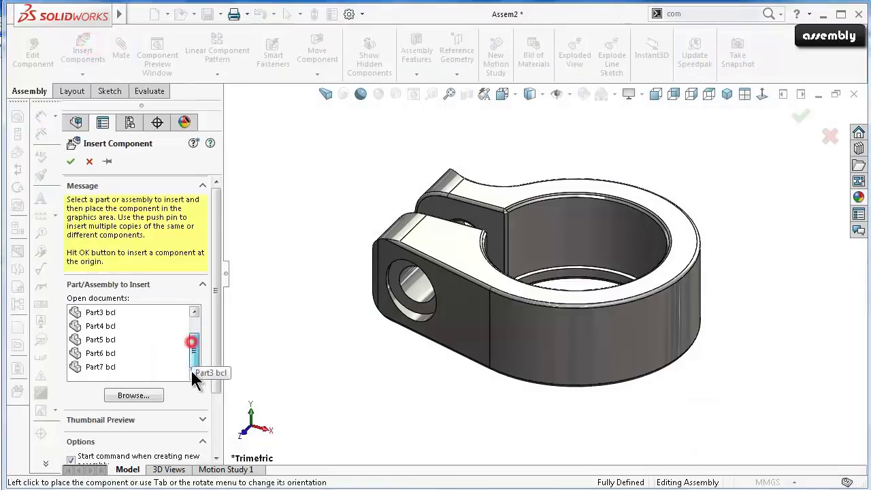
click(107, 367)
click(368, 193)
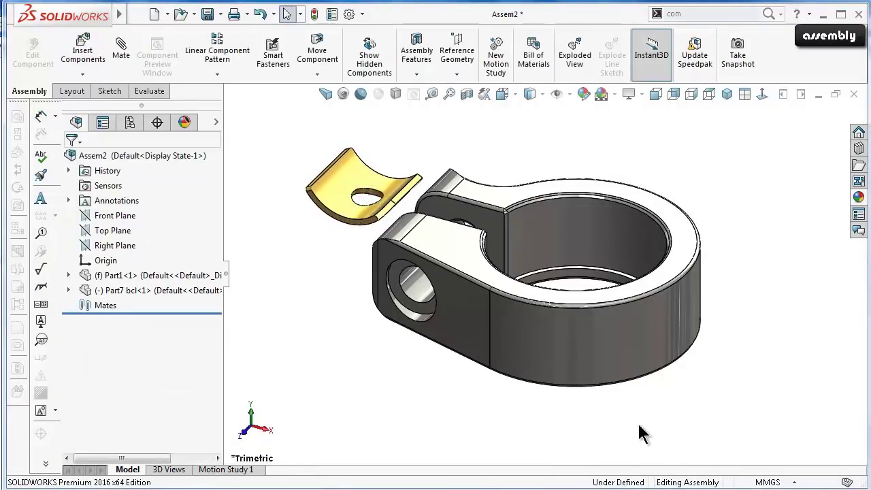
Rotate the yellow shim roughly upright with Rotate Component.
scroll(251, 153, down, 3)
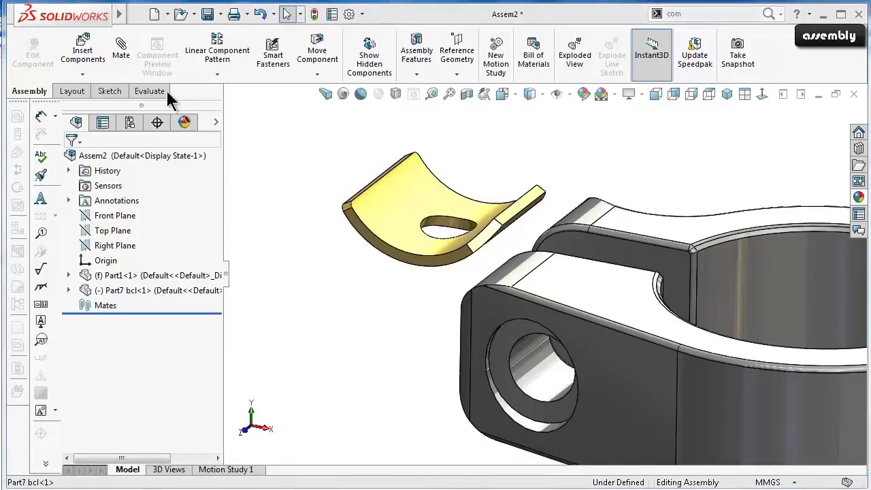
click(317, 73)
click(314, 106)
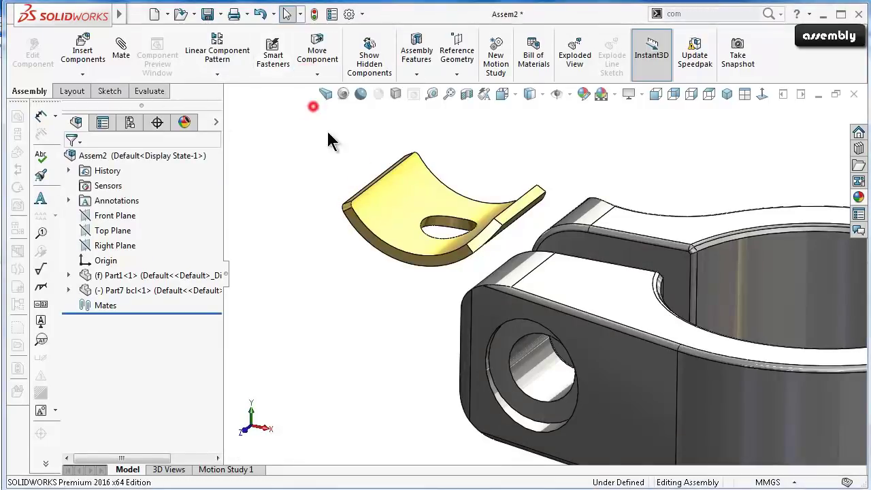
mouse_move(442, 228)
mouse_down()
mouse_move(459, 228)
mouse_move(397, 183)
mouse_up()
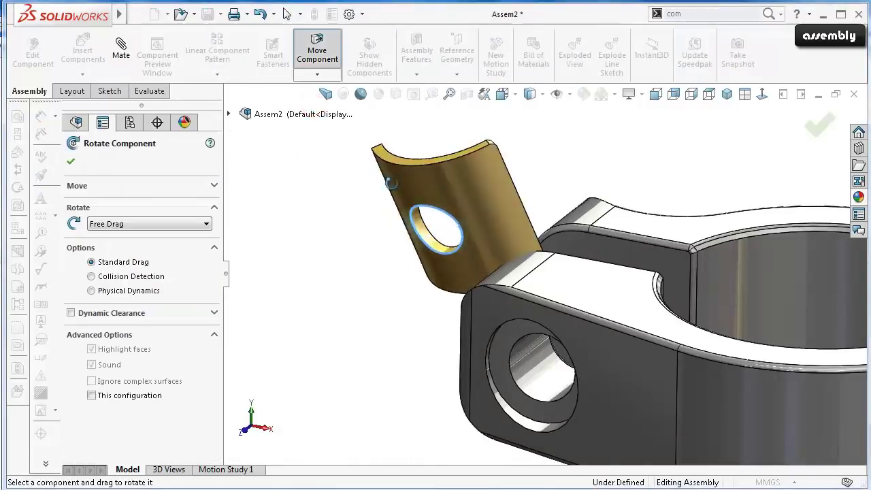
Mate the shim's curved face concentric with the clamp's cylindrical face.
click(71, 163)
click(478, 202)
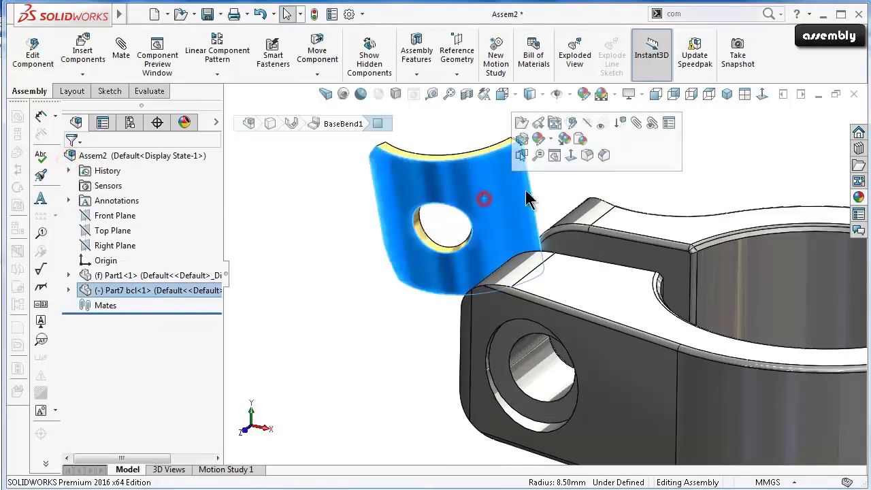
click(636, 122)
middle_drag(644, 146, 608, 297)
click(664, 159)
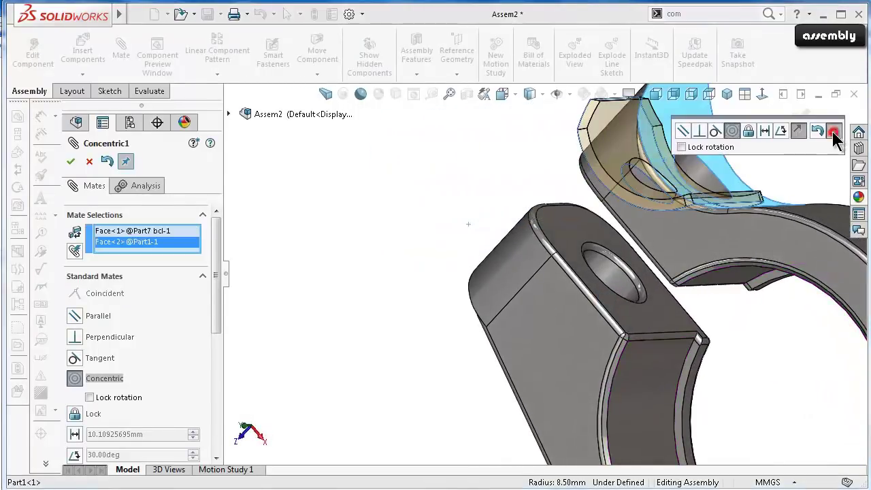
click(834, 131)
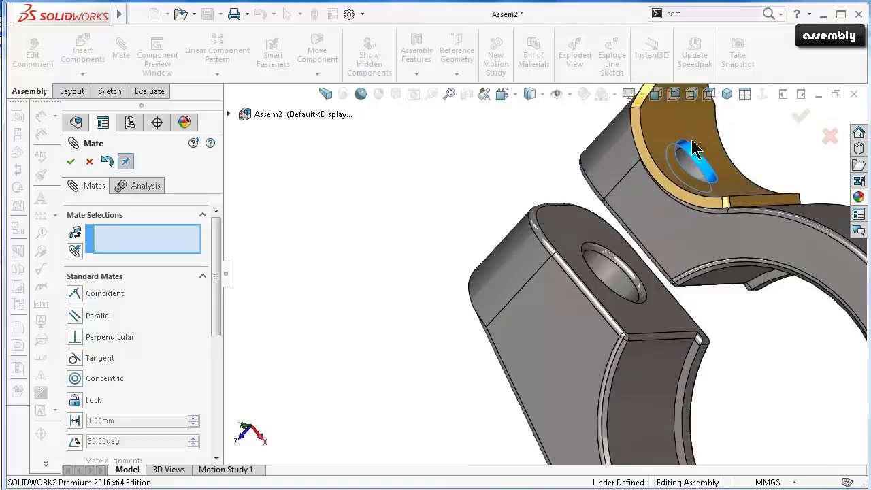
Orbit and zoom around the assembly to inspect the seated shim.
middle_drag(674, 163, 701, 151)
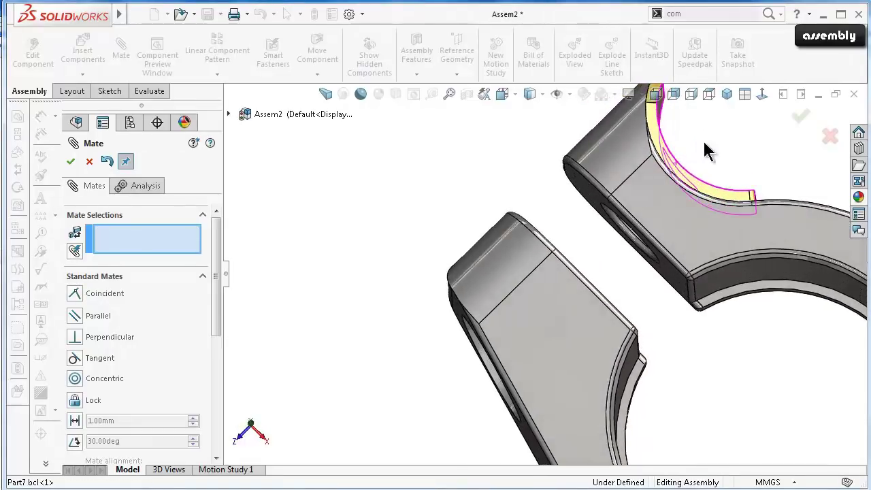
scroll(703, 152, down, 3)
scroll(696, 159, down, 2)
scroll(700, 170, down, 2)
scroll(704, 178, up, 3)
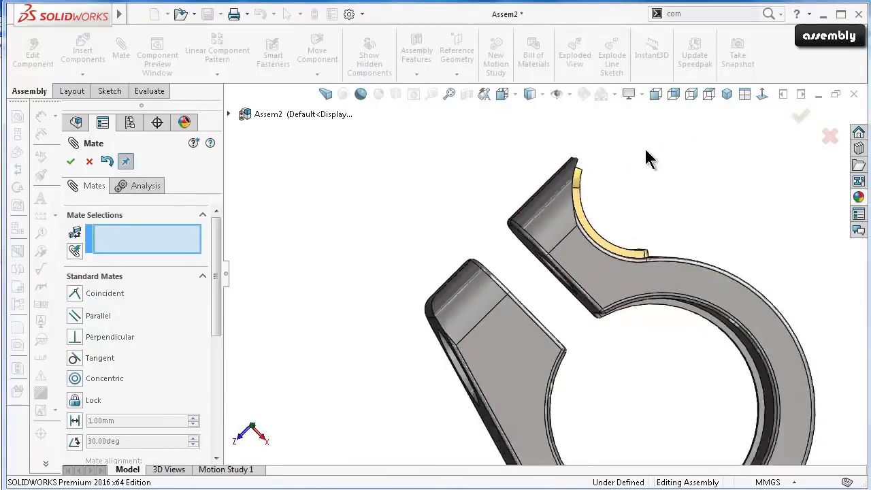
scroll(644, 159, down, 3)
mouse_move(549, 210)
middle_down()
mouse_move(506, 249)
mouse_move(449, 375)
mouse_move(514, 317)
mouse_move(537, 280)
mouse_move(578, 324)
mouse_move(596, 322)
mouse_move(583, 301)
mouse_move(476, 221)
mouse_move(494, 255)
mouse_move(588, 360)
mouse_move(590, 420)
mouse_move(656, 400)
middle_up()
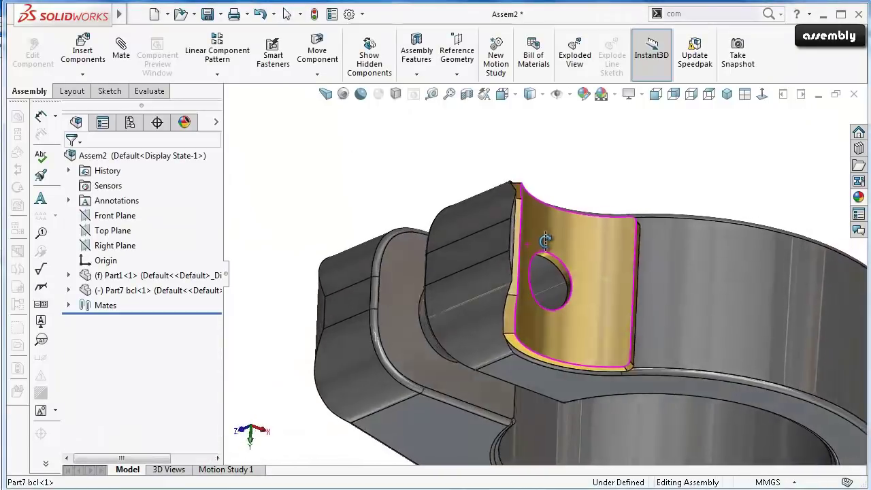
Start a new mate and choose Width from the Advanced Mates.
click(120, 49)
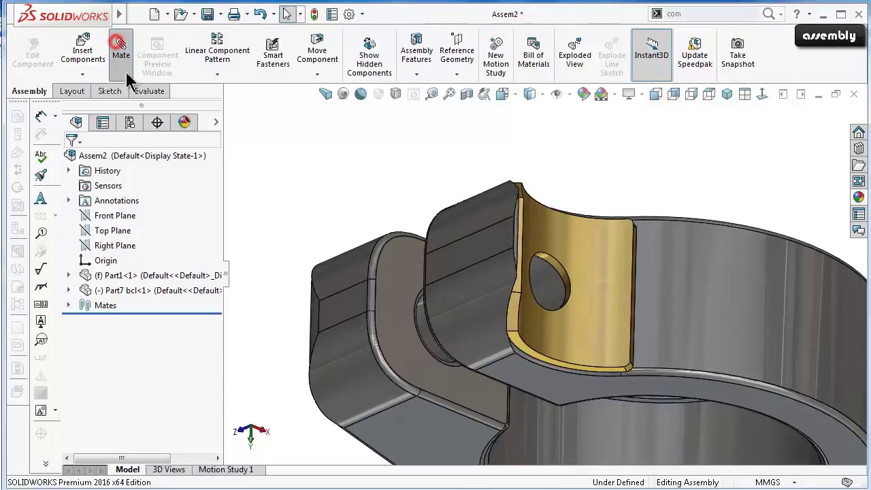
drag(213, 298, 209, 369)
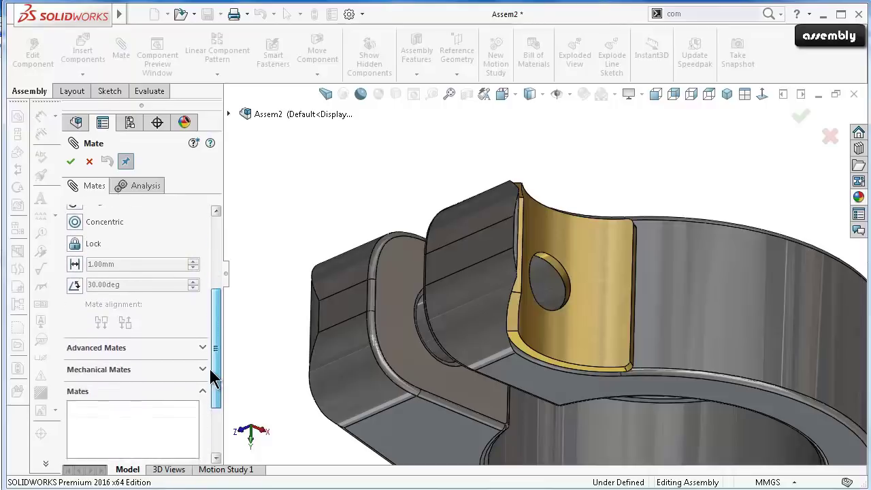
scroll(205, 363, down, 1)
click(203, 320)
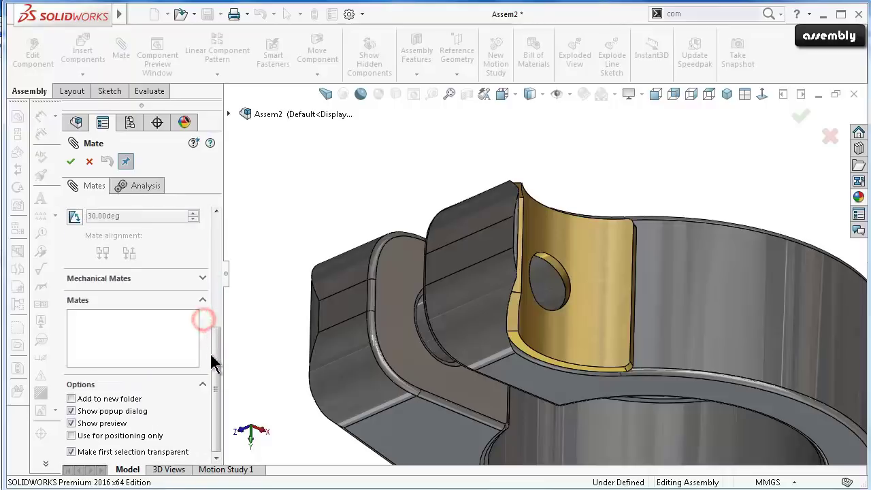
drag(215, 355, 217, 291)
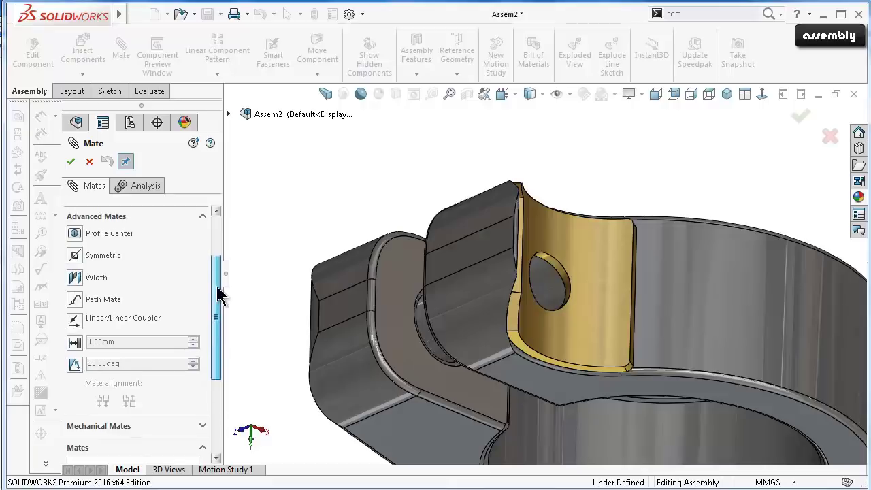
click(93, 284)
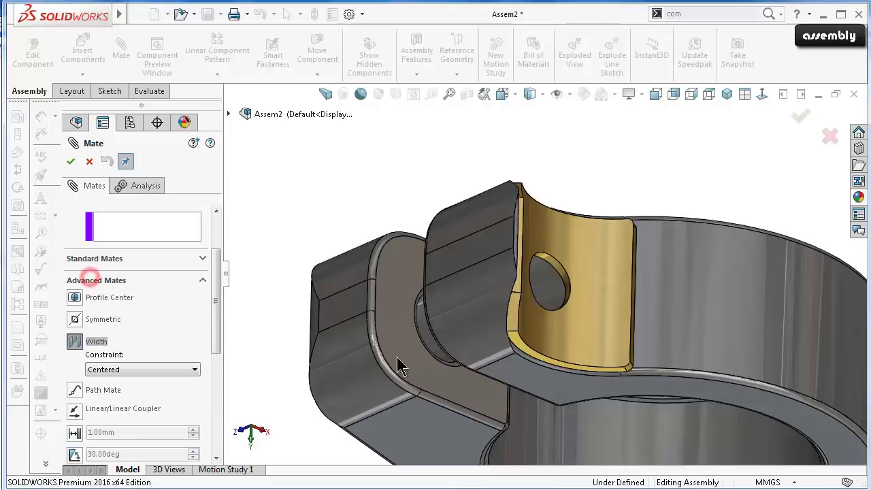
Centre the shim between the clamp ring's two faces using the shim's two side faces.
middle_drag(451, 331, 495, 323)
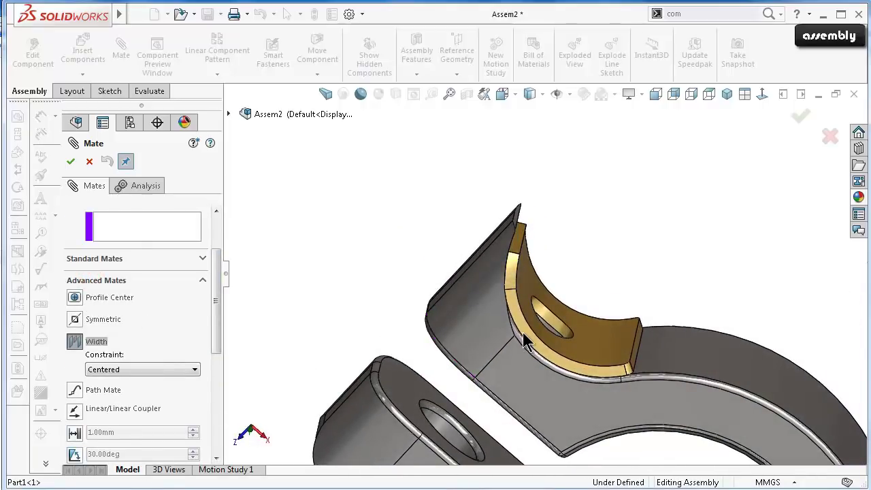
click(529, 342)
middle_drag(589, 283, 622, 266)
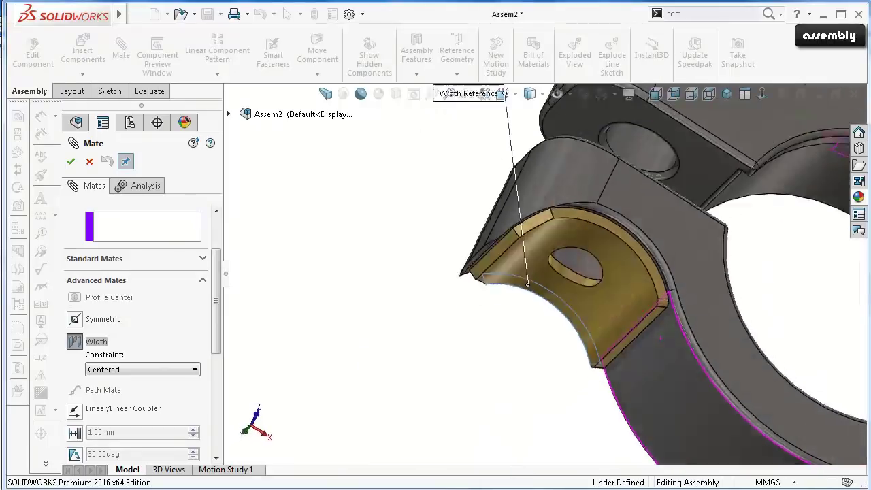
click(644, 263)
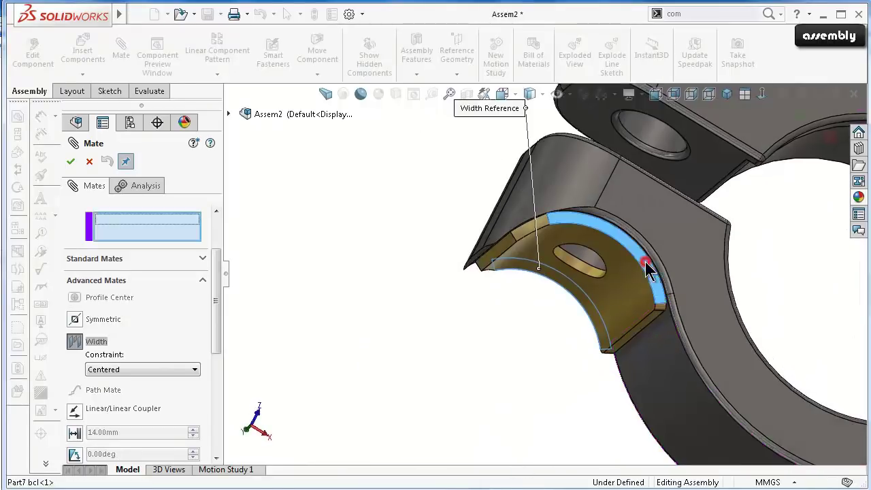
click(692, 246)
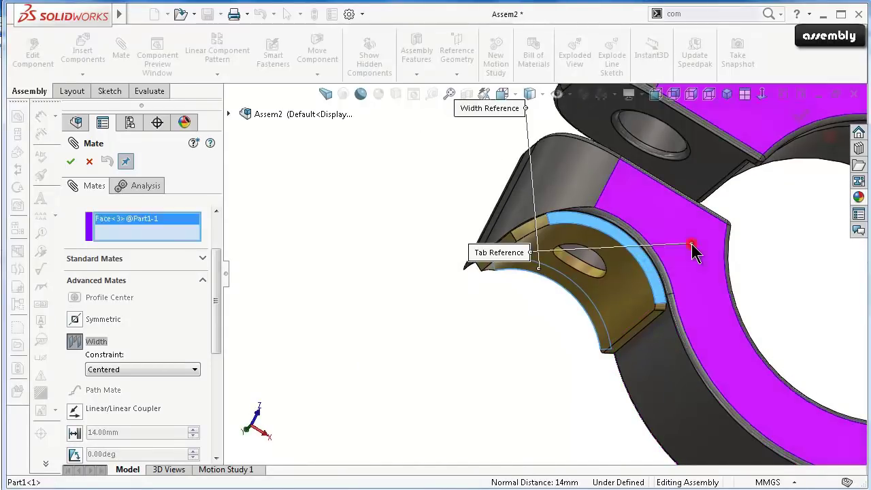
middle_drag(521, 361, 534, 325)
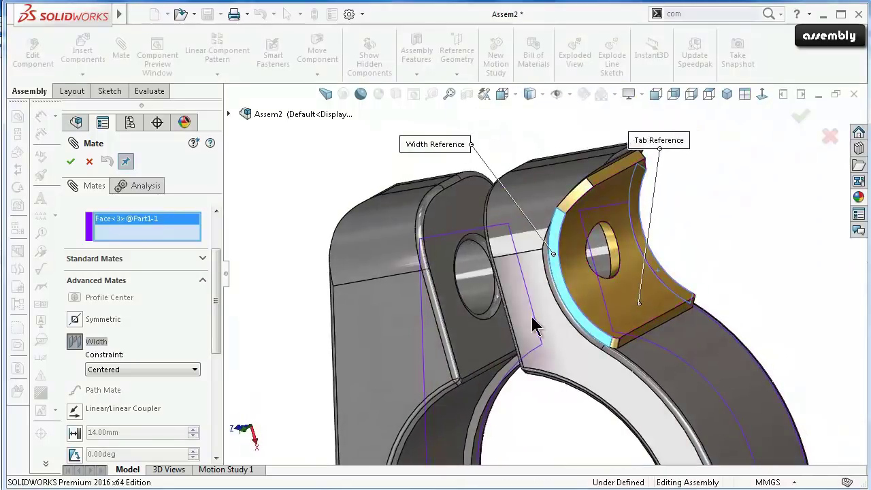
click(548, 343)
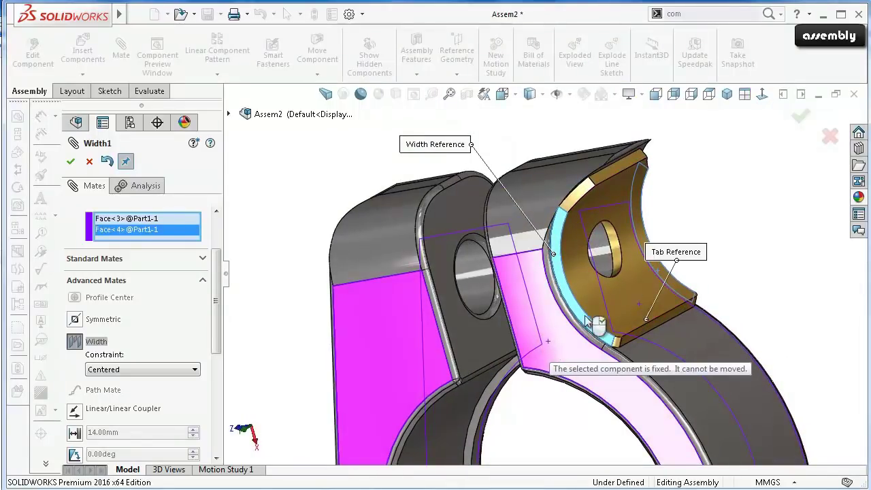
click(798, 119)
click(796, 117)
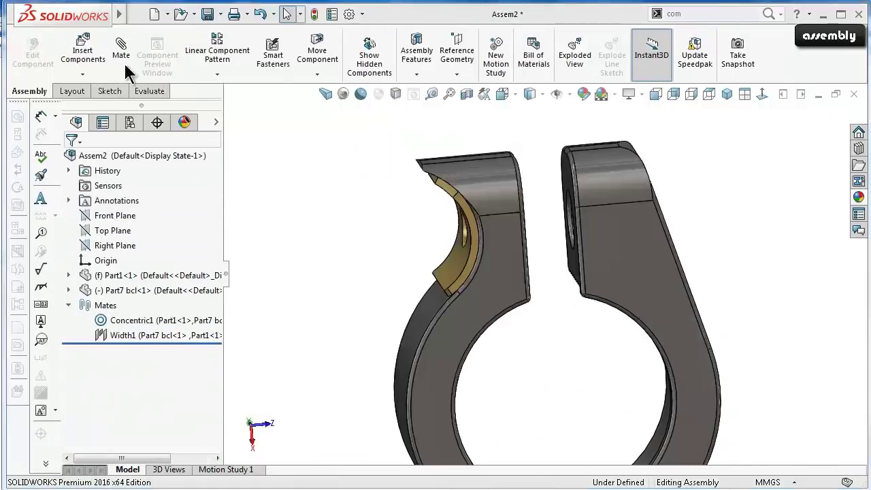
click(84, 48)
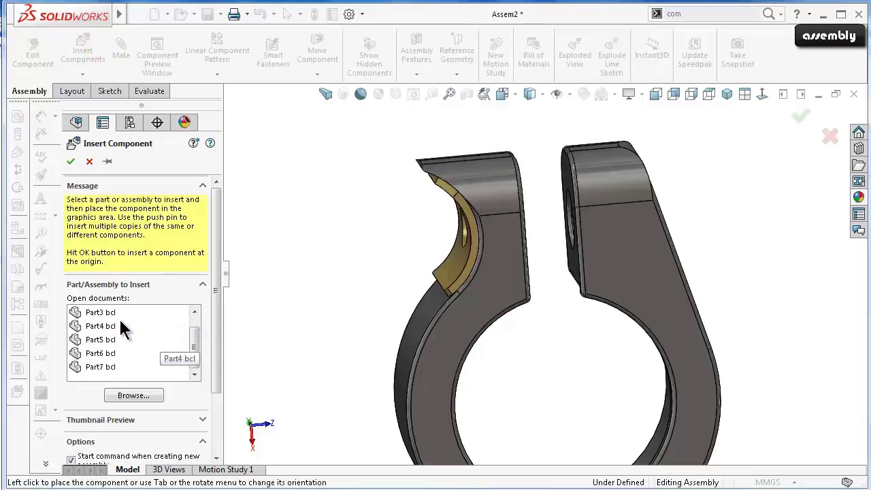
Insert the bolt Part3 bcl left of the clamp and the barrel nut Part5 bcl beside it.
click(101, 312)
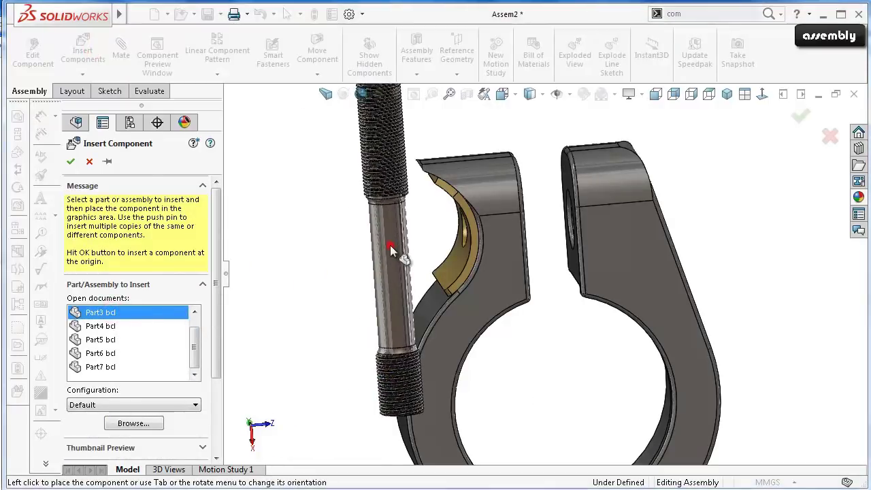
click(363, 343)
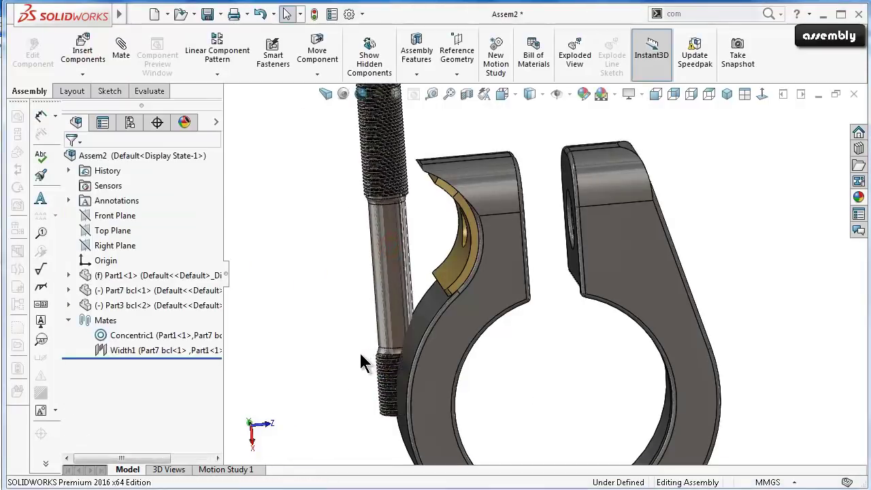
click(89, 51)
click(98, 353)
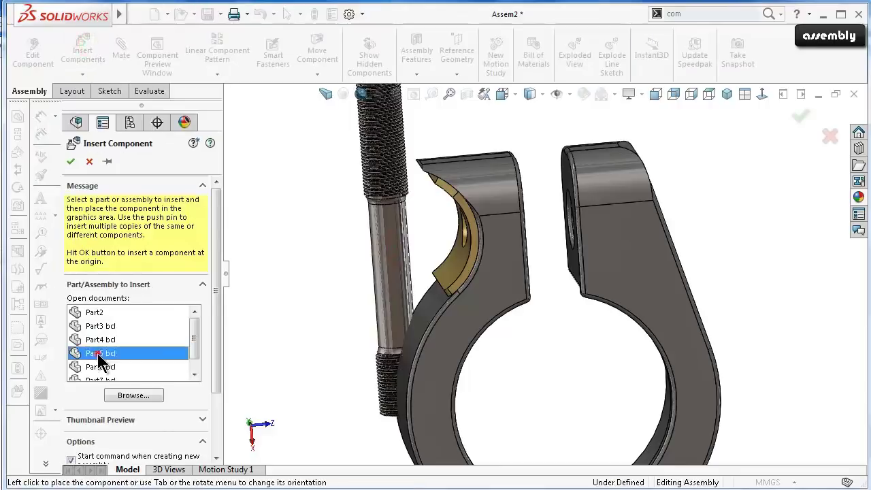
click(401, 291)
key(f)
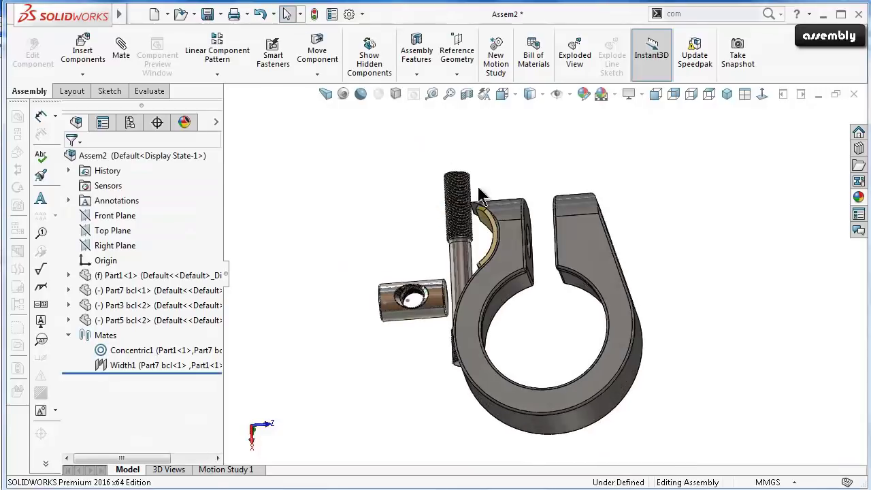
Rotate the threaded bolt so it points toward the clamp's lug holes.
click(727, 94)
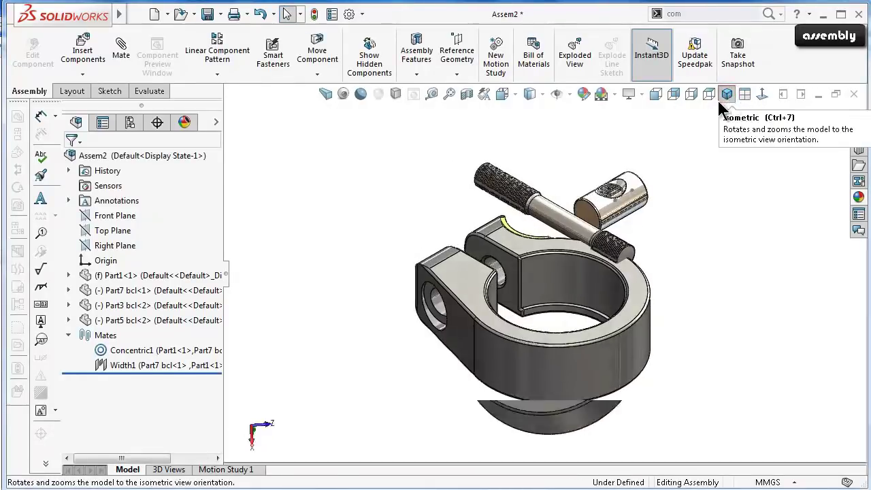
scroll(582, 211, down, 3)
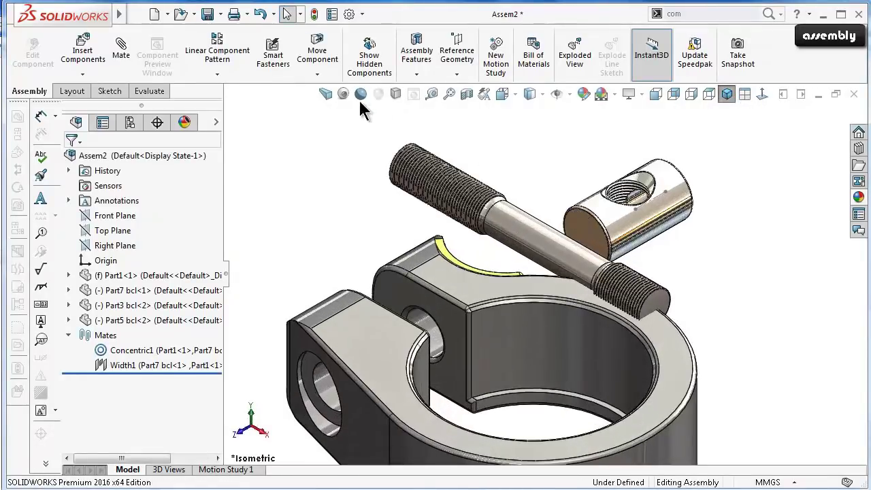
click(317, 75)
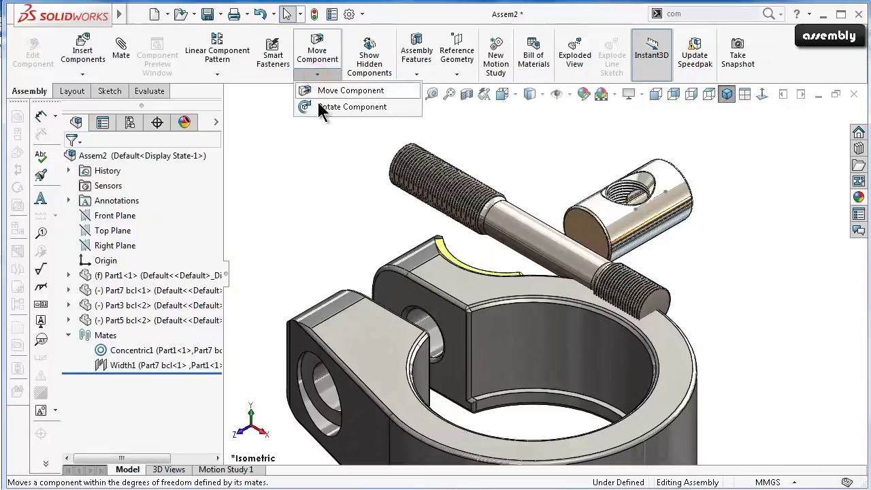
click(325, 107)
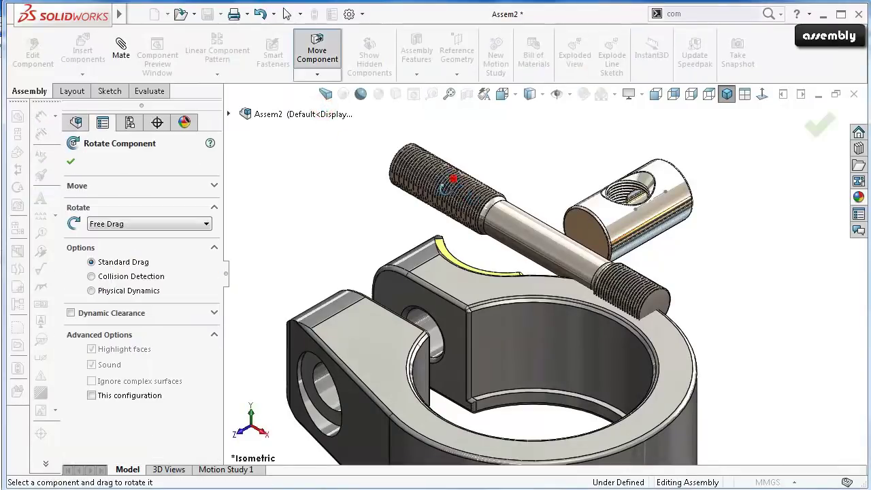
mouse_move(447, 182)
mouse_down()
mouse_move(480, 385)
mouse_move(823, 148)
mouse_up()
click(821, 129)
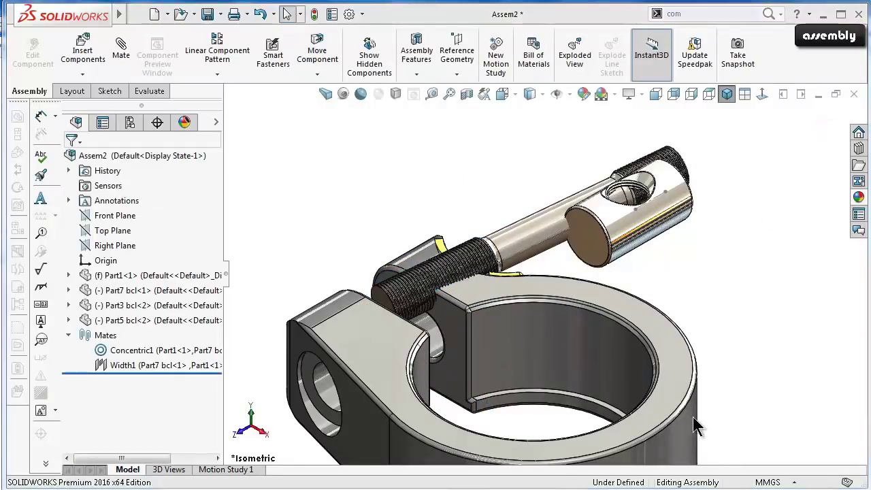
click(584, 243)
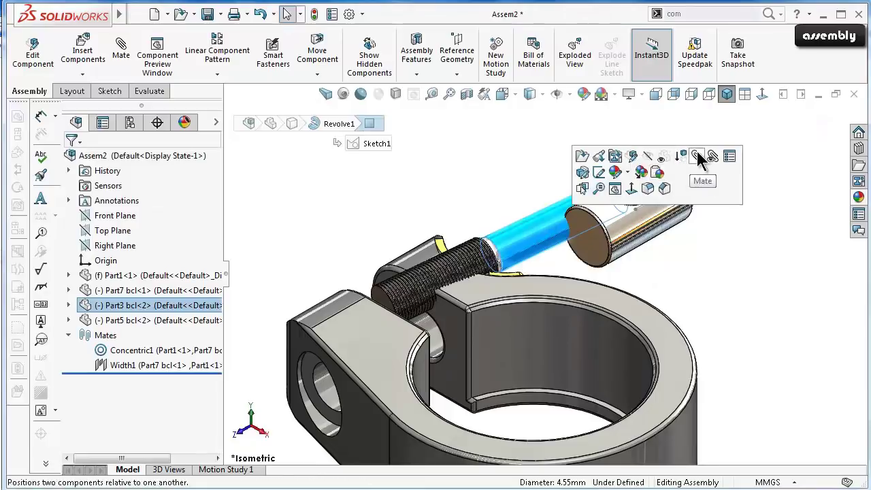
Mate the bolt concentric with the lug hole so it passes through both lugs.
click(698, 151)
click(323, 391)
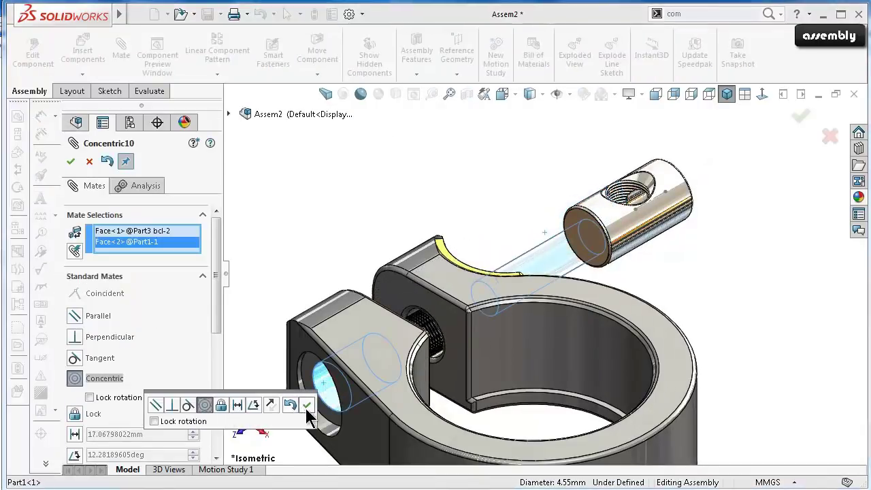
click(305, 407)
click(432, 319)
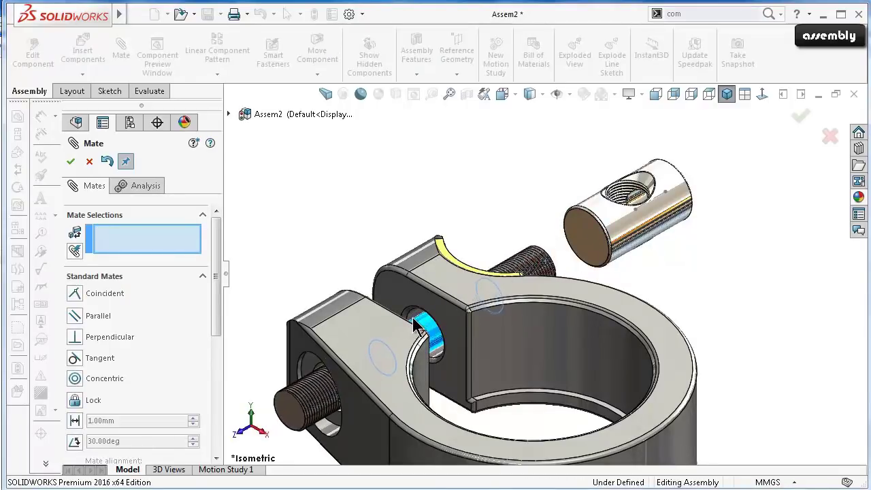
mouse_move(521, 193)
middle_down()
mouse_move(557, 367)
mouse_move(554, 330)
mouse_move(547, 333)
middle_up()
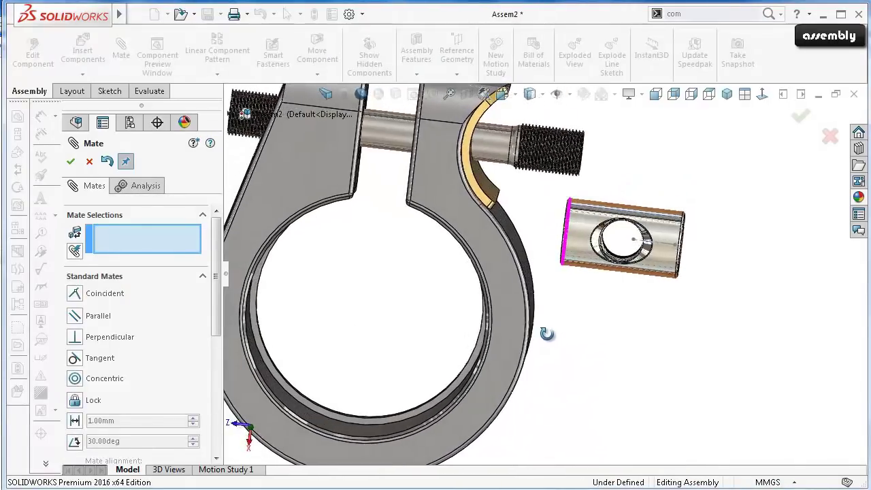
click(800, 117)
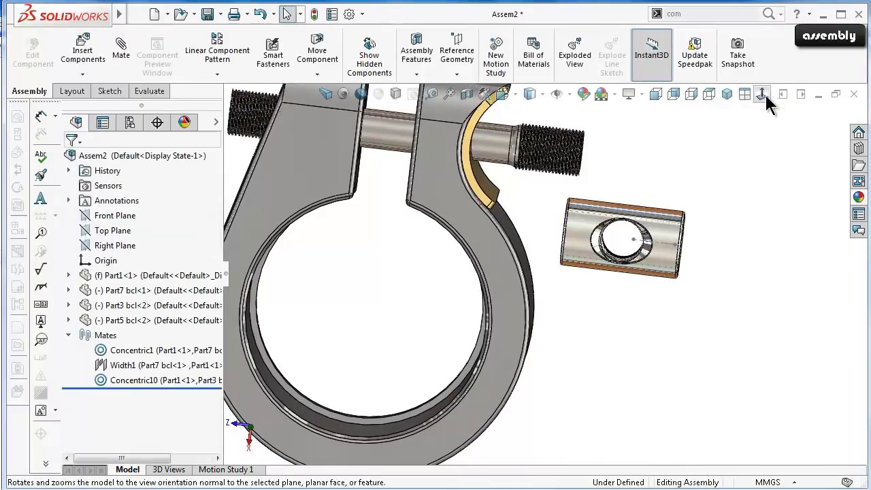
Rotate the barrel nut upright so its cross hole faces forward.
click(726, 93)
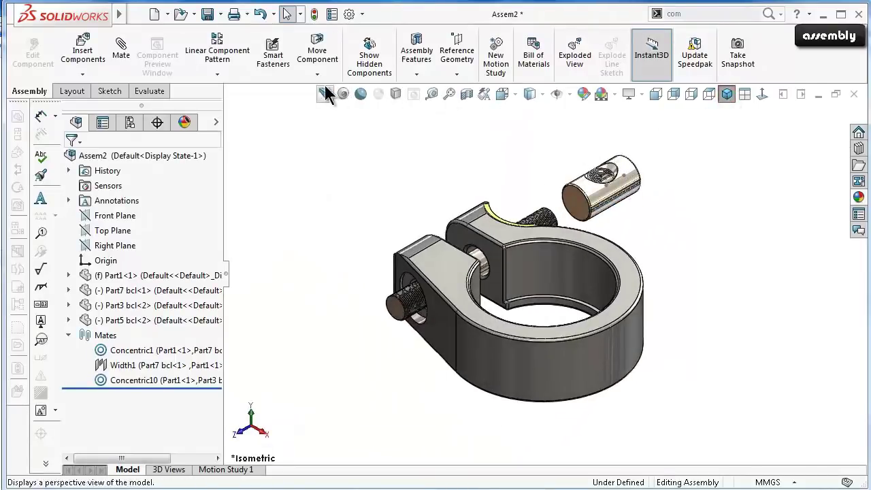
click(221, 76)
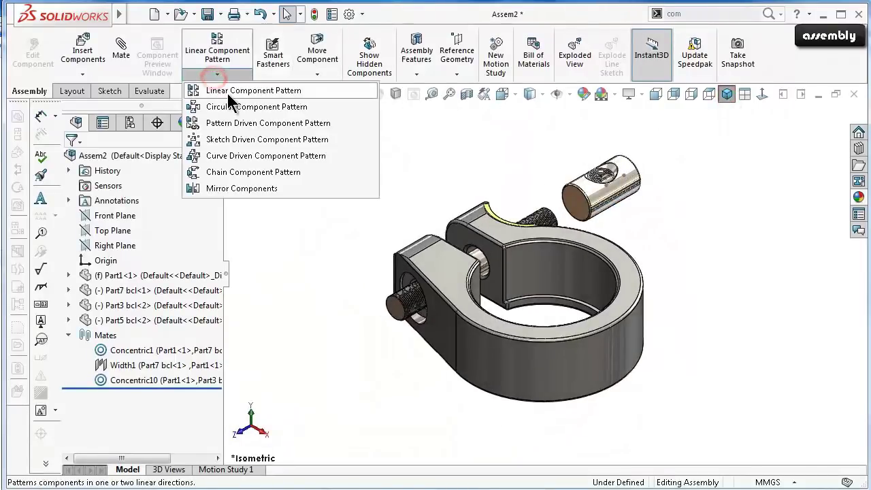
click(317, 74)
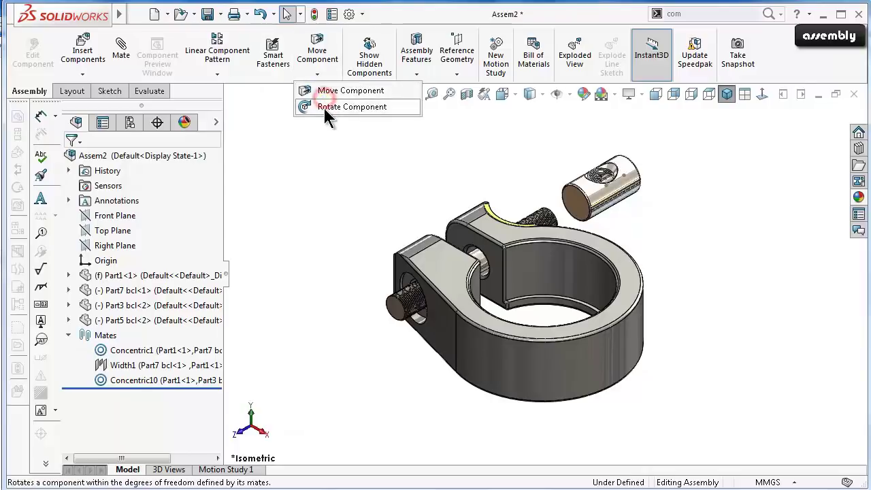
click(325, 107)
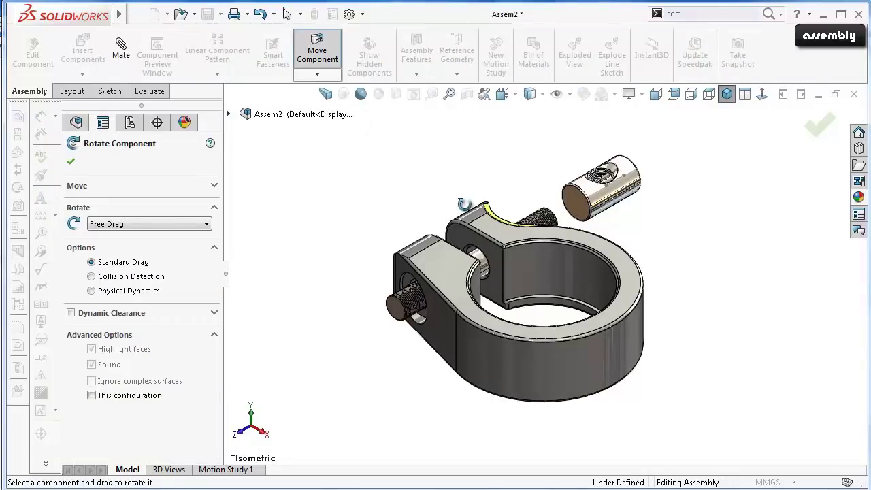
mouse_move(615, 190)
mouse_down()
mouse_move(616, 199)
mouse_move(571, 178)
mouse_move(614, 233)
mouse_move(622, 221)
mouse_up()
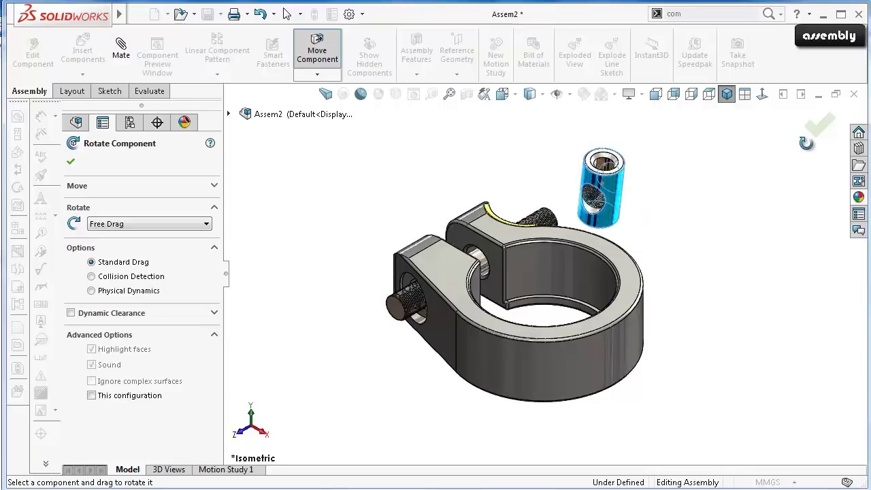
click(820, 130)
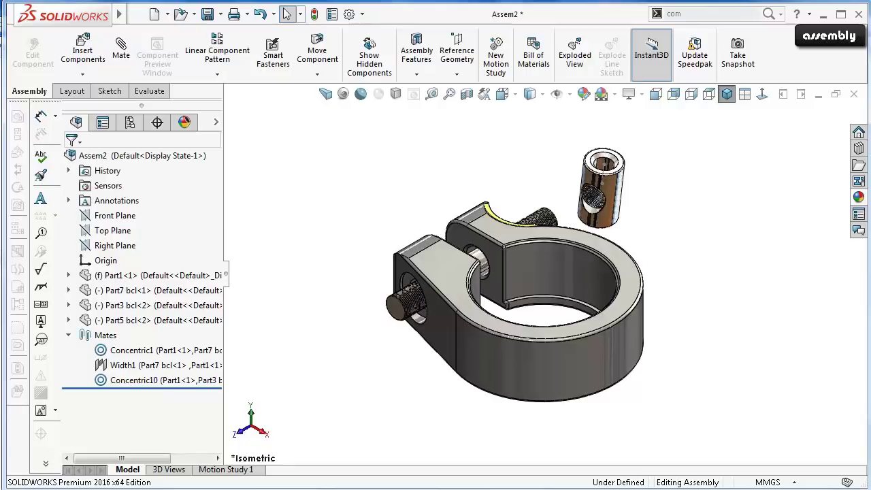
Choose the Screw mate from the Mechanical Mates list.
middle_drag(513, 182, 575, 199)
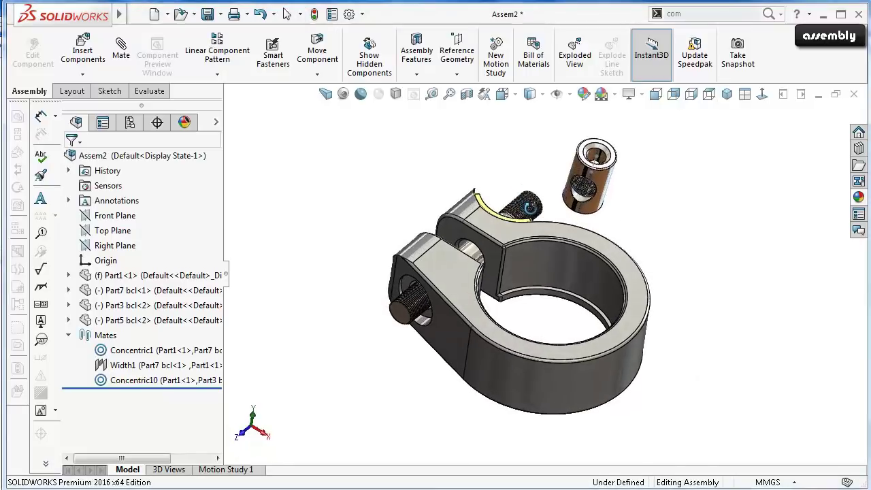
scroll(577, 205, down, 5)
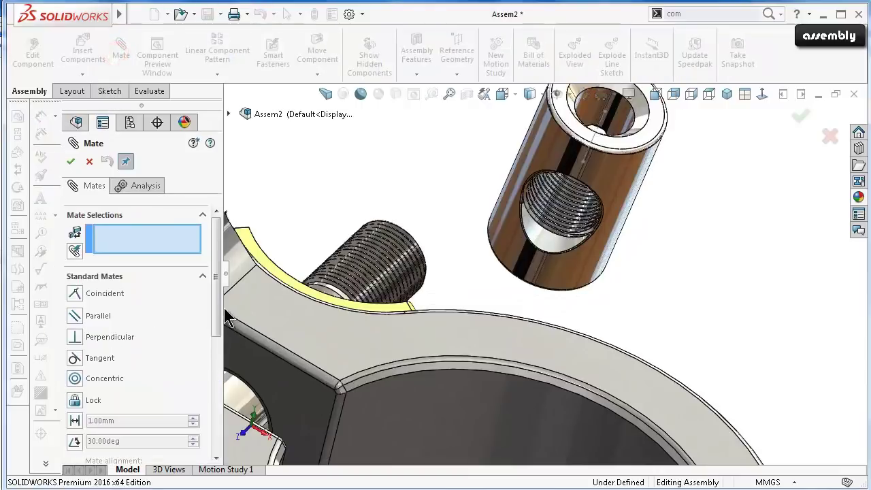
drag(215, 310, 218, 379)
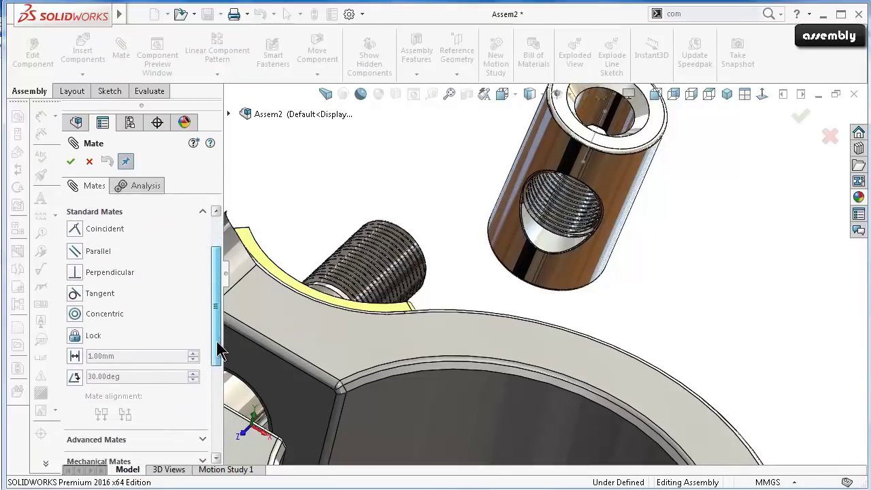
click(201, 393)
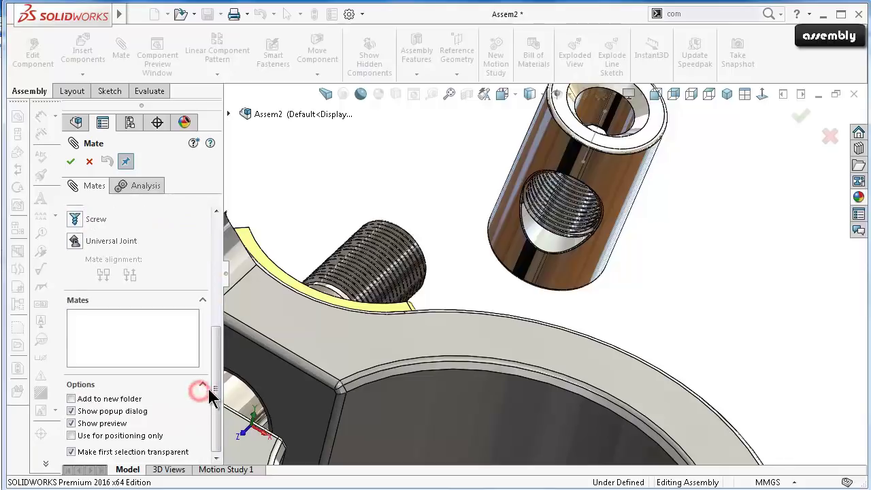
drag(217, 408, 217, 354)
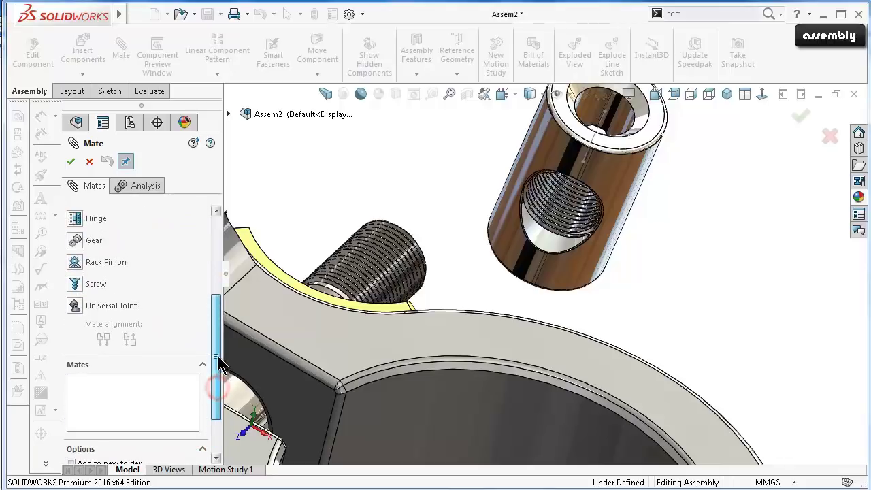
click(80, 285)
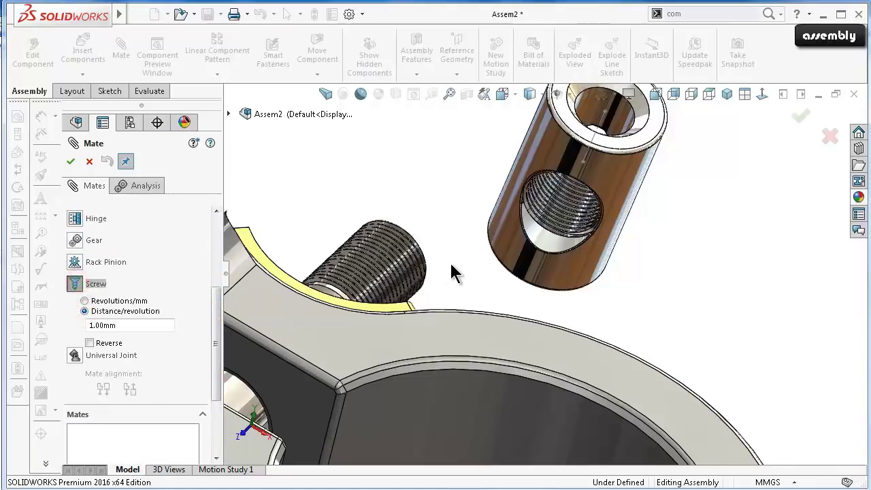
Select the bolt's threaded cylindrical face and the barrel nut's threaded hole.
scroll(284, 415, up, 3)
middle_drag(402, 351, 471, 257)
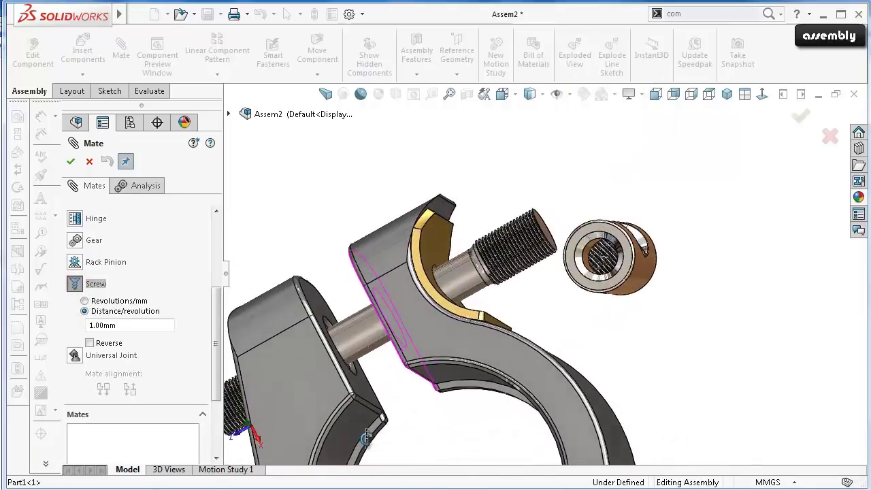
scroll(523, 274, down, 5)
click(478, 344)
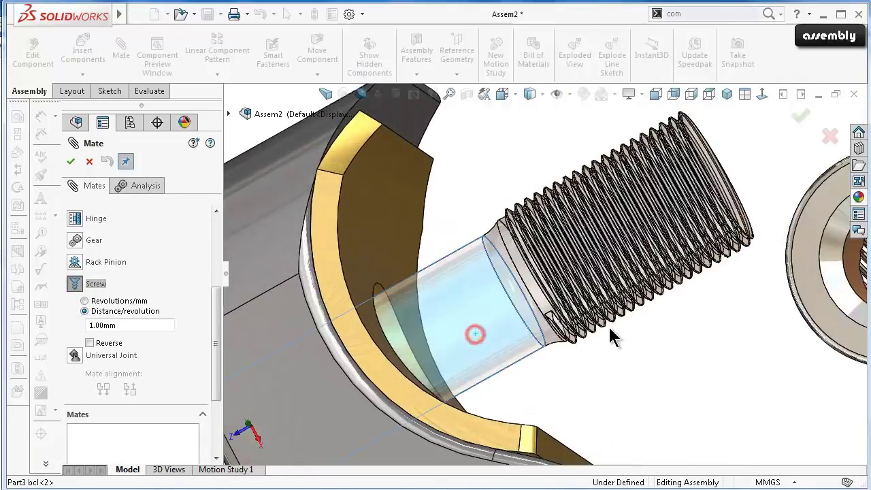
scroll(667, 319, up, 4)
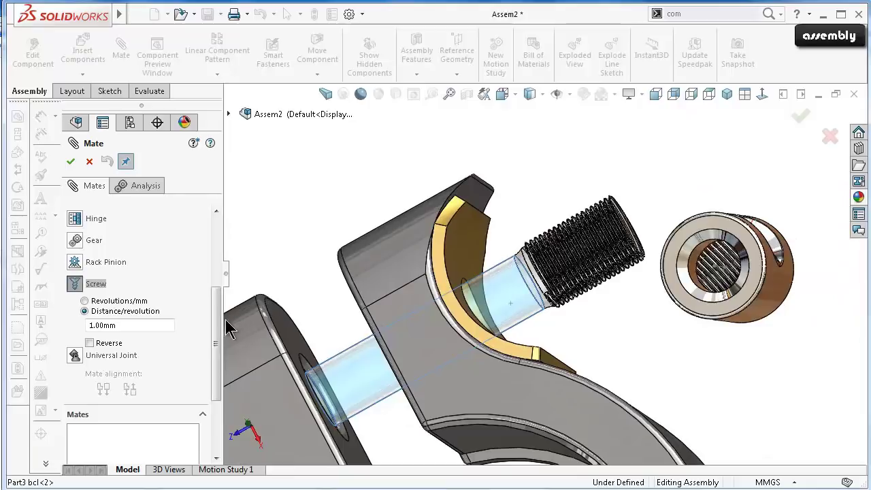
drag(217, 325, 216, 247)
middle_drag(748, 291, 707, 279)
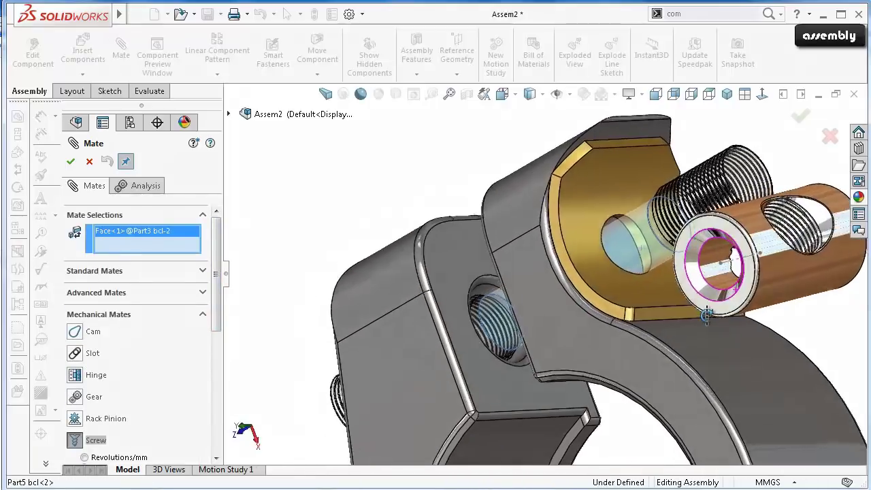
scroll(701, 275, down, 3)
scroll(692, 274, down, 3)
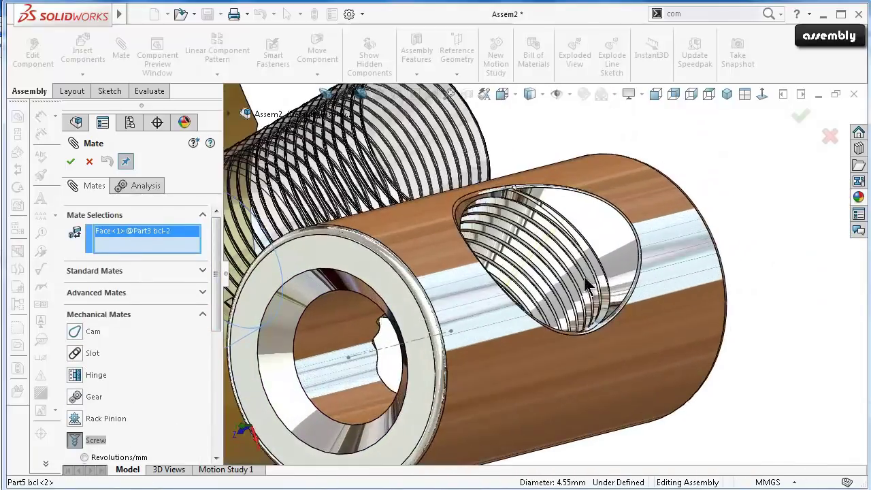
scroll(585, 285, down, 3)
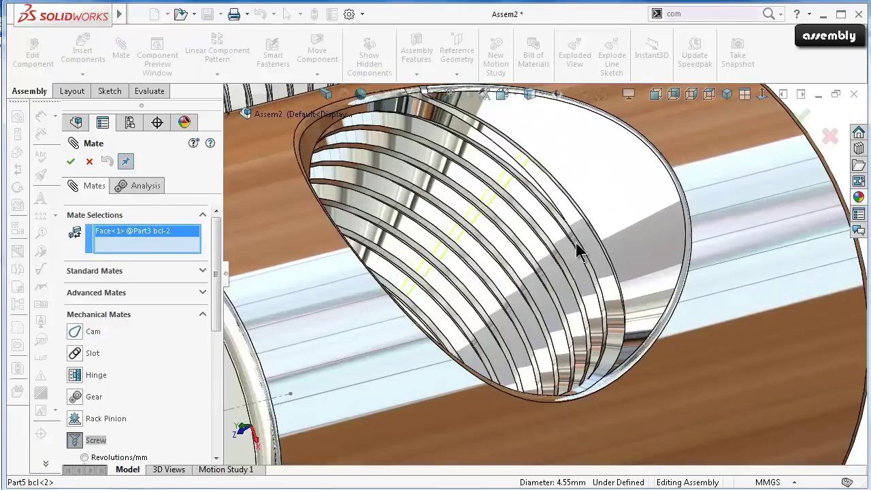
mouse_move(578, 249)
middle_down()
mouse_move(589, 223)
mouse_move(579, 249)
middle_up()
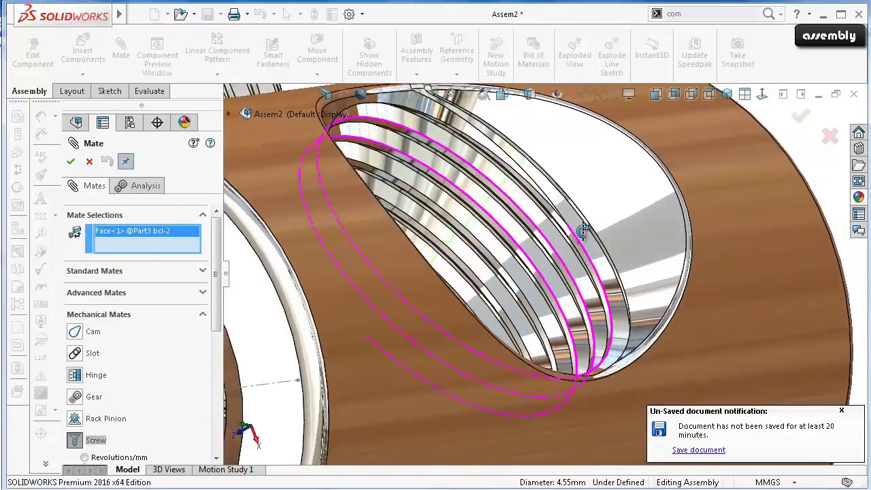
scroll(579, 248, down, 2)
scroll(556, 285, down, 2)
click(550, 314)
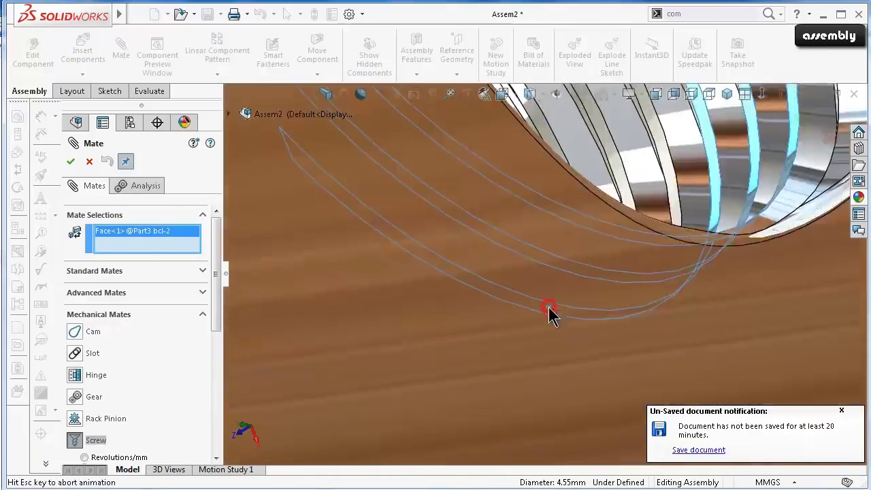
Dismiss the unsaved-document notice, confirm the screw mate, and return to isometric view.
click(841, 412)
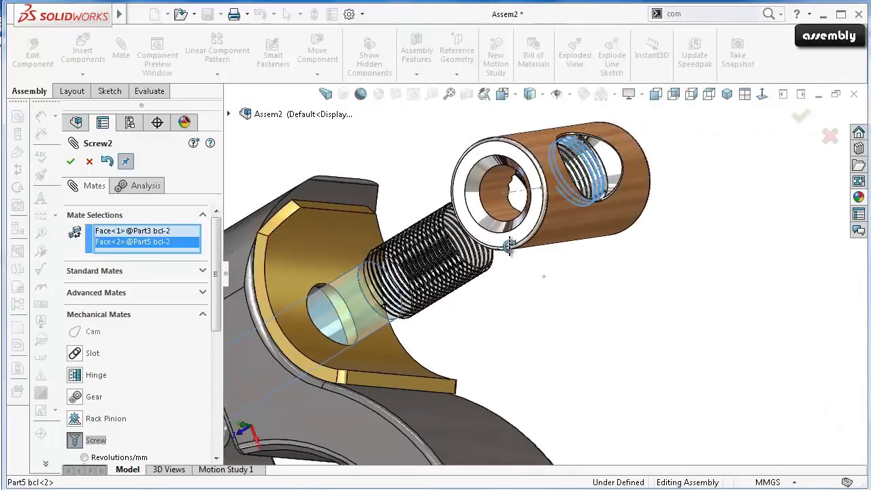
mouse_move(468, 216)
middle_down()
mouse_move(523, 270)
mouse_move(488, 133)
mouse_move(463, 220)
middle_up()
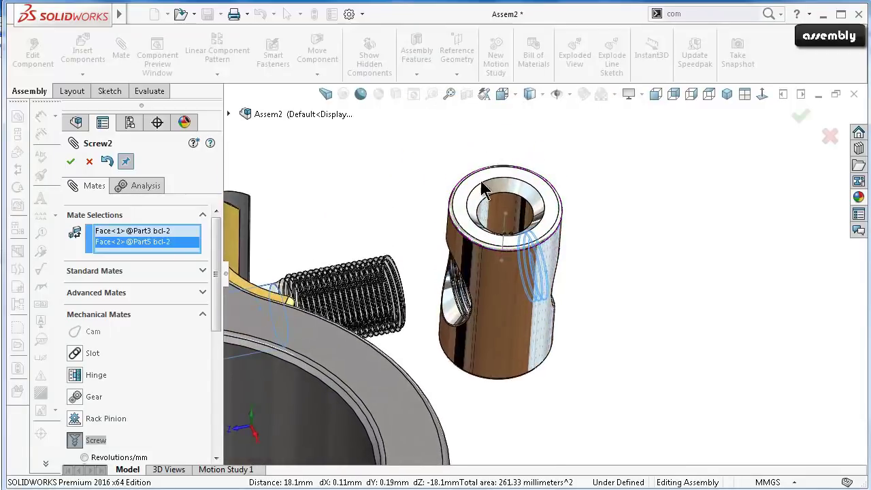
scroll(464, 219, up, 3)
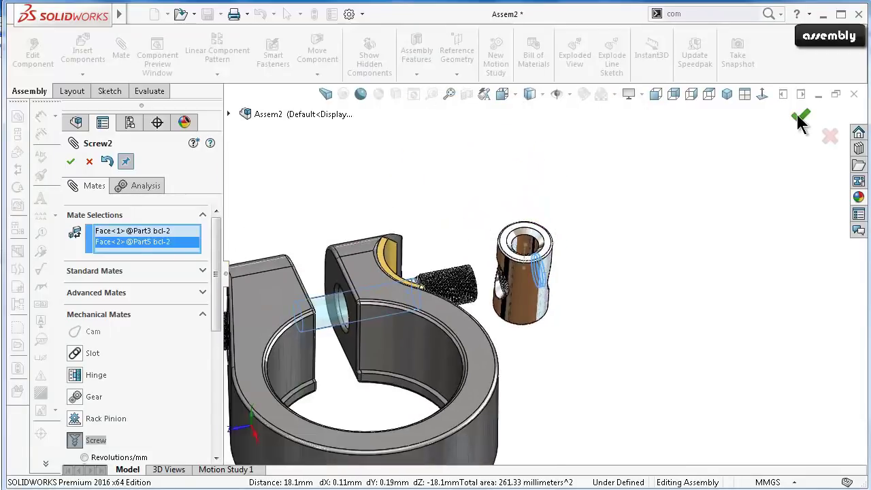
click(797, 120)
click(727, 94)
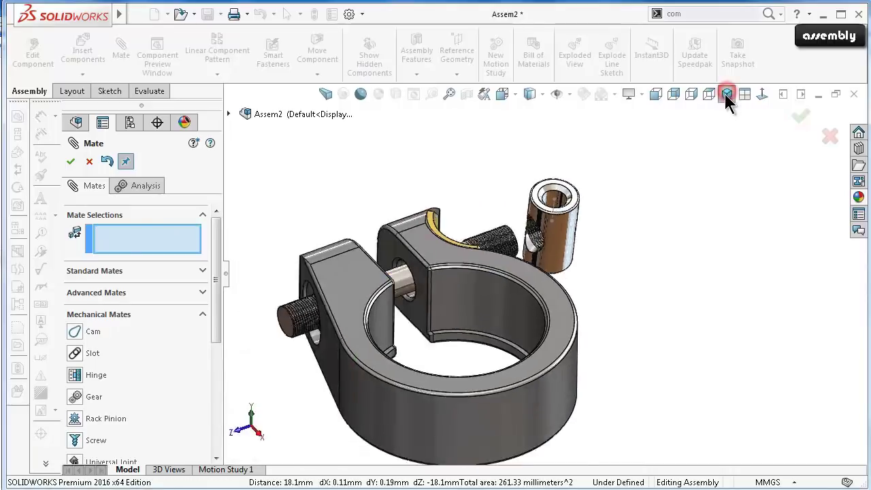
Close the mate tool and rotate the bolt along its Screw2 mate.
click(799, 120)
mouse_move(517, 272)
middle_down()
mouse_move(573, 200)
mouse_move(524, 280)
middle_up()
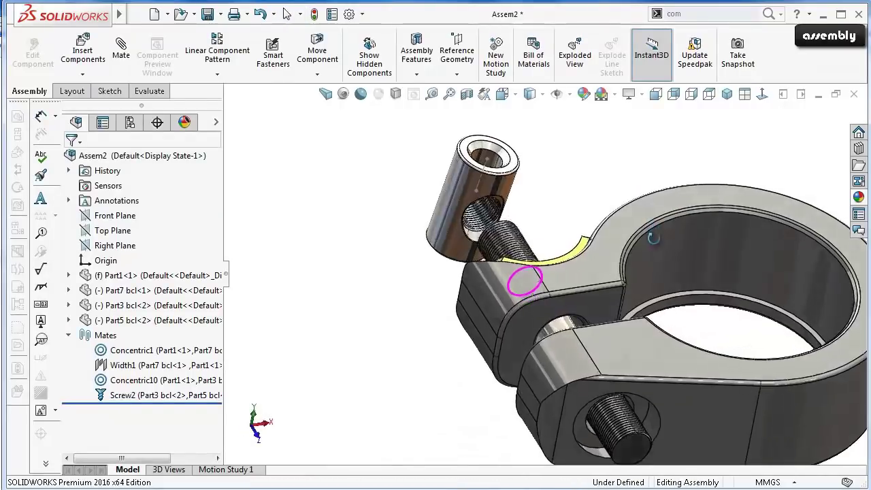
middle_drag(652, 237, 649, 282)
click(584, 368)
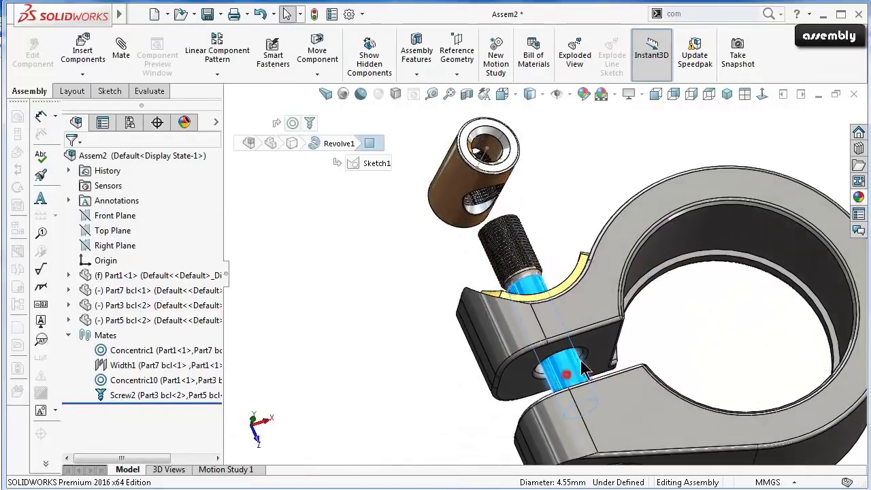
mouse_move(583, 367)
mouse_down()
mouse_move(610, 360)
mouse_move(601, 356)
mouse_move(605, 382)
mouse_move(573, 306)
mouse_move(537, 293)
mouse_up()
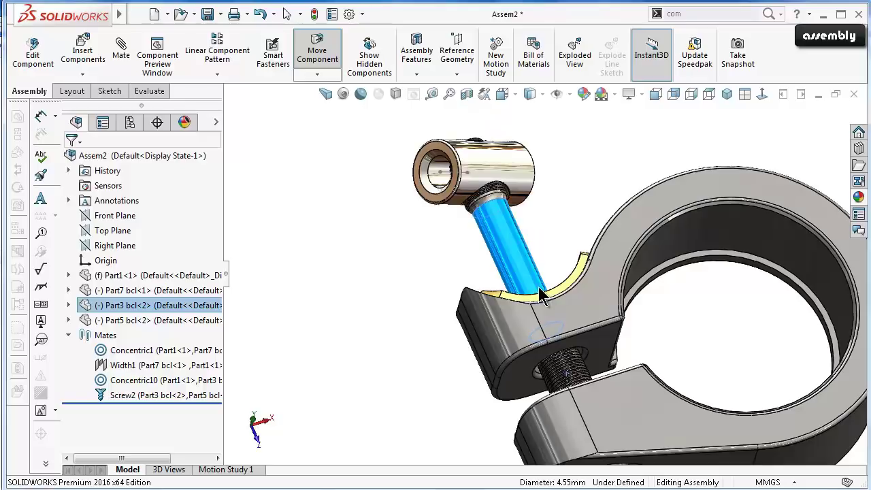
key(Escape)
mouse_move(451, 191)
mouse_down()
mouse_move(505, 178)
mouse_move(490, 182)
mouse_up()
key(Escape)
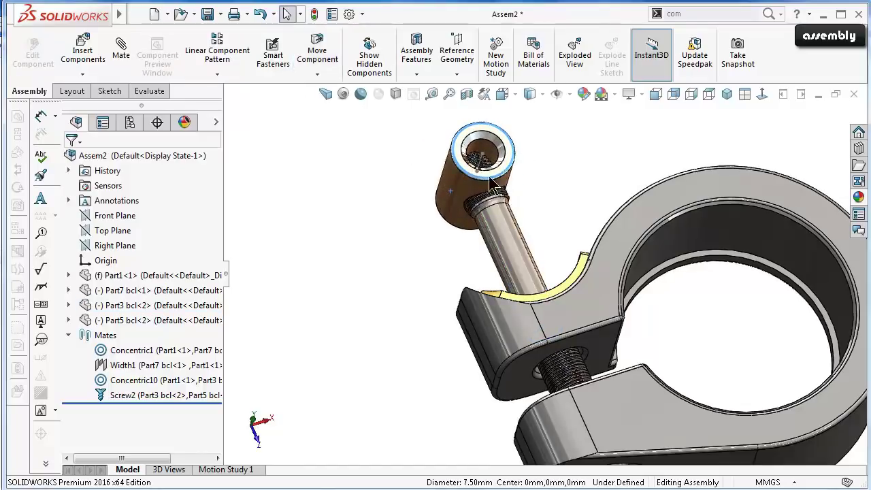
Make the barrel nut transparent.
mouse_move(418, 248)
middle_down()
mouse_move(555, 212)
mouse_move(504, 155)
mouse_move(491, 176)
middle_up()
scroll(528, 235, up, 3)
mouse_move(528, 235)
middle_down()
mouse_move(551, 195)
mouse_move(528, 208)
mouse_move(540, 204)
middle_up()
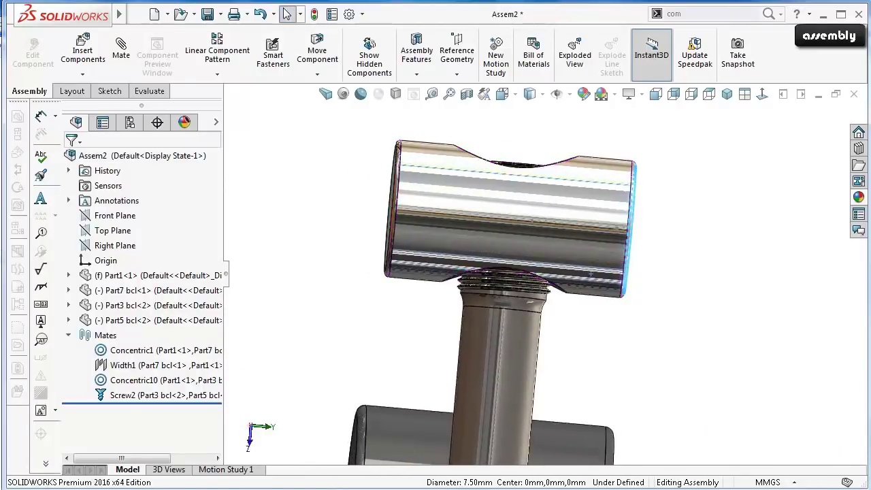
click(447, 222)
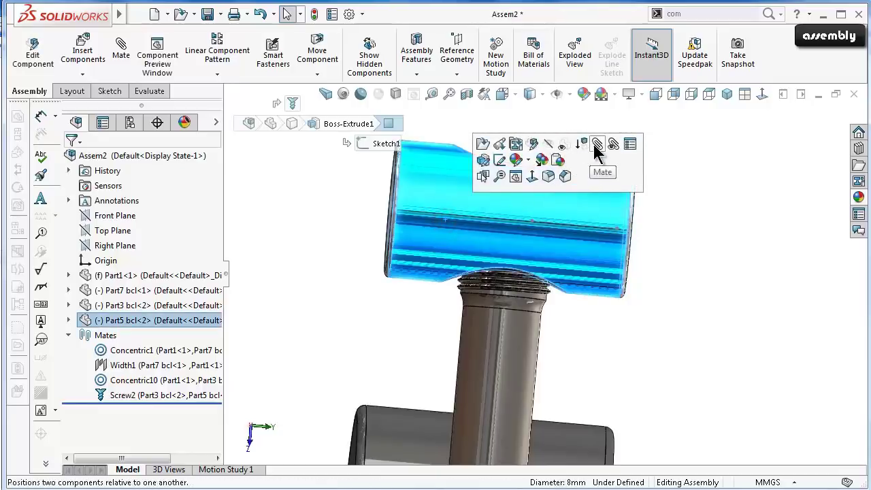
click(570, 147)
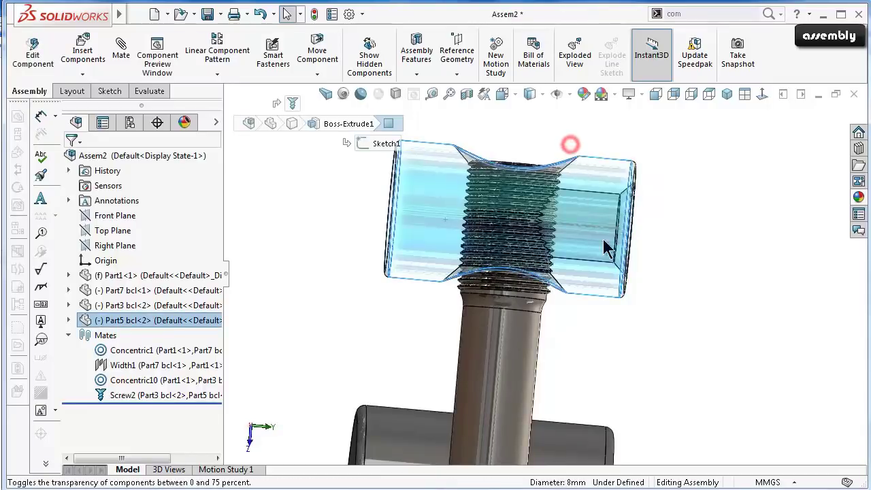
Turn the bolt along the screw mate so its threads line up inside the nut.
scroll(592, 272, down, 3)
scroll(578, 272, down, 3)
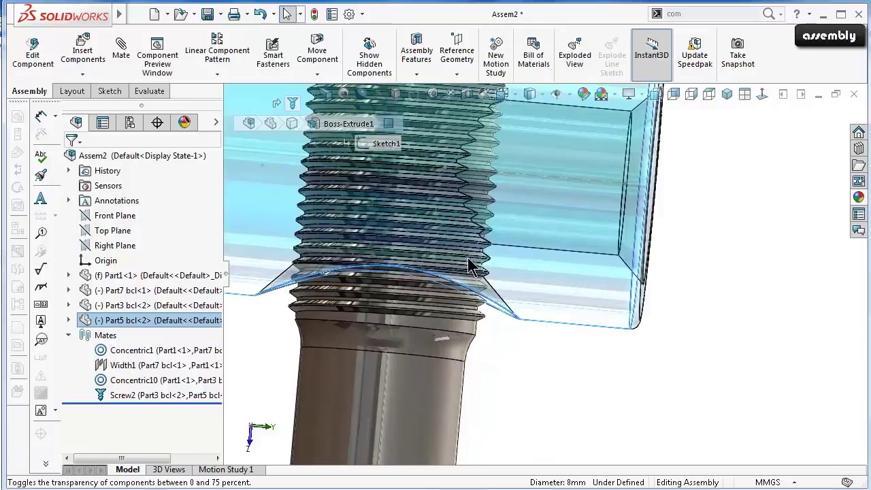
scroll(475, 264, down, 2)
scroll(496, 377, up, 1)
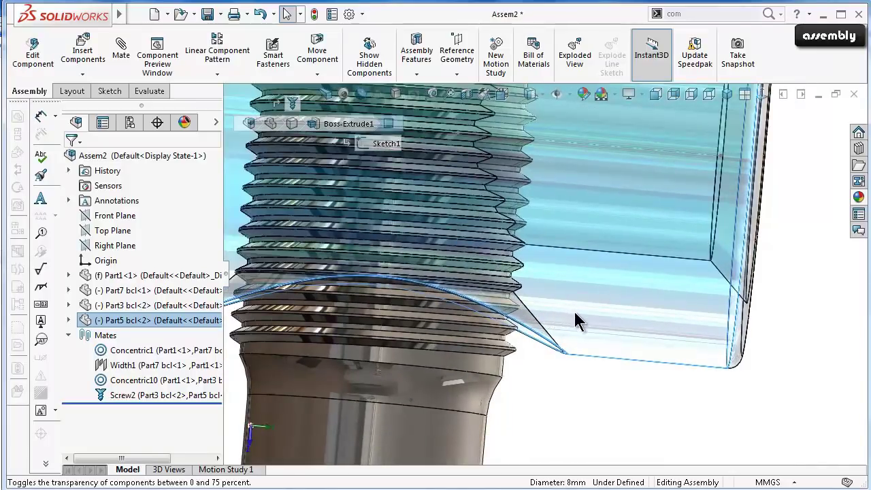
mouse_move(543, 315)
middle_down()
mouse_move(518, 289)
mouse_move(552, 281)
mouse_move(548, 305)
middle_up()
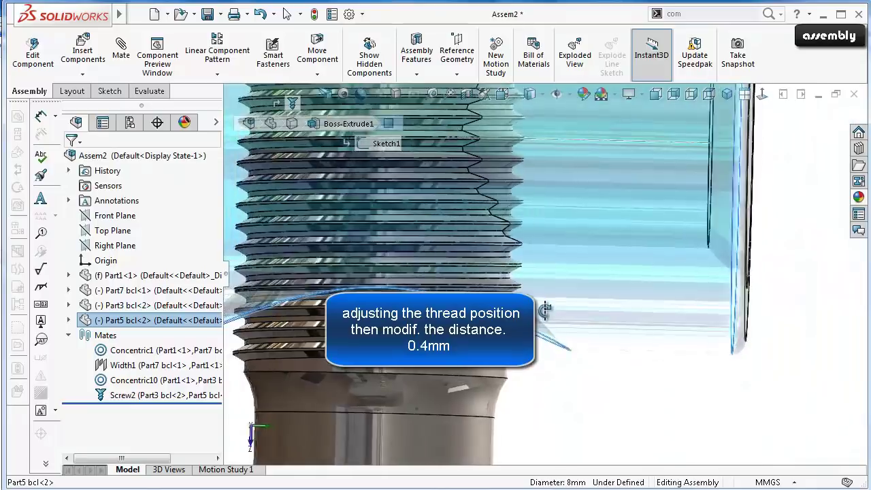
middle_drag(548, 305, 550, 308)
click(466, 408)
drag(466, 408, 468, 373)
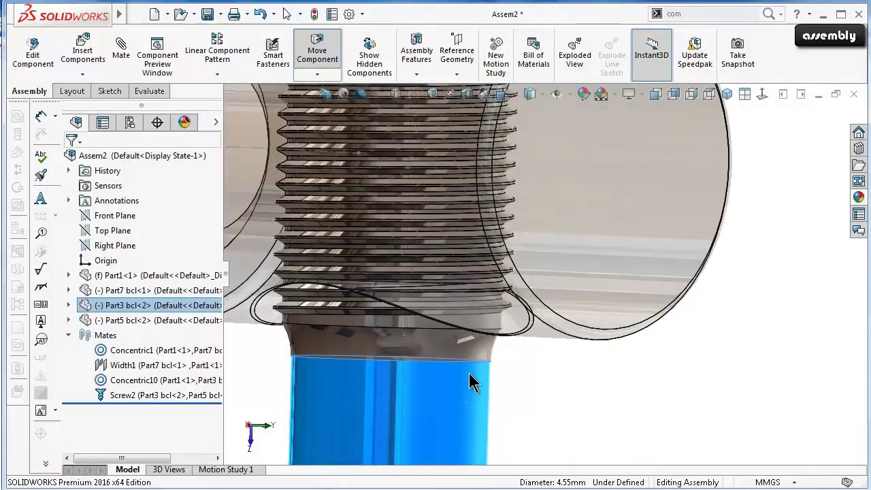
key(Escape)
Inspect the bolt passing through the nut's cross hole from a straight-on Front view.
mouse_move(460, 313)
middle_down()
mouse_move(464, 291)
mouse_move(480, 274)
middle_up()
scroll(481, 279, down, 1)
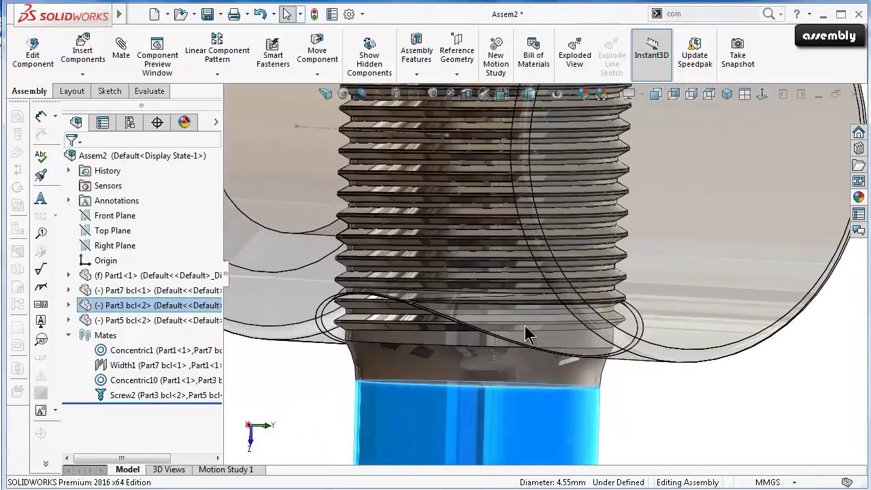
scroll(527, 334, down, 1)
scroll(544, 384, up, 2)
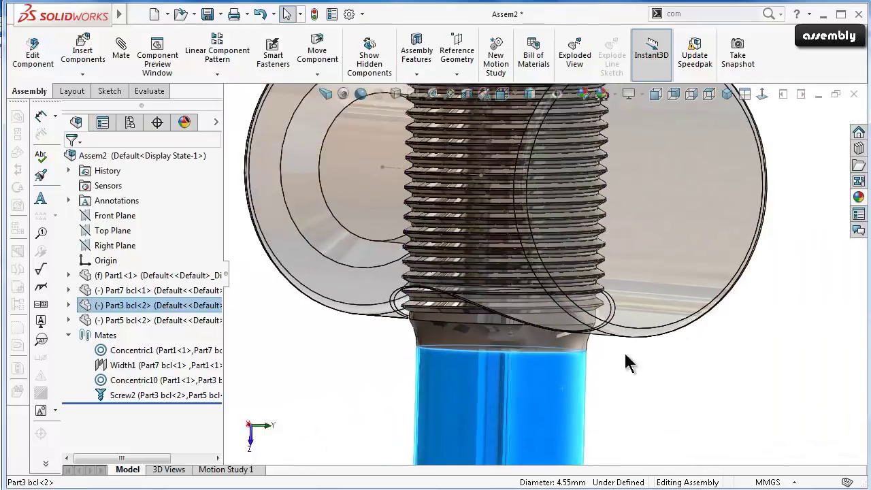
scroll(501, 370, up, 2)
mouse_move(501, 369)
middle_down()
mouse_move(540, 353)
mouse_move(541, 364)
mouse_move(521, 369)
mouse_move(549, 363)
mouse_move(530, 364)
mouse_move(510, 313)
mouse_move(524, 360)
mouse_move(564, 359)
mouse_move(567, 369)
middle_up()
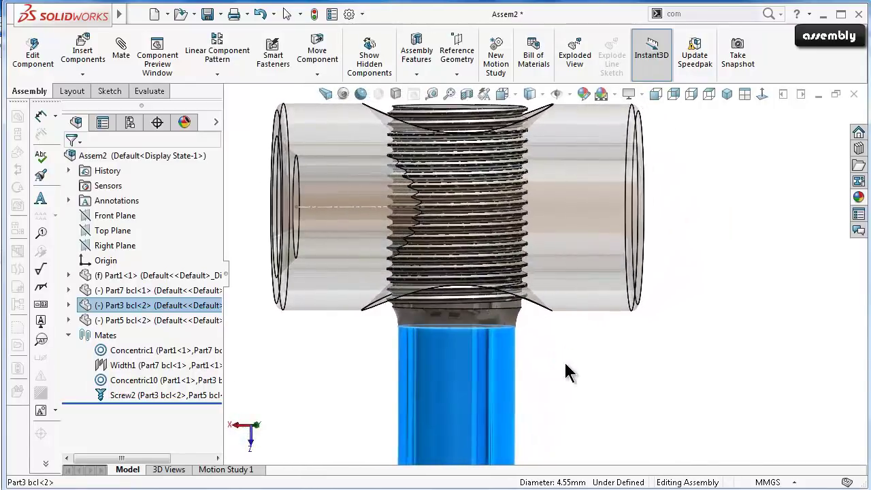
click(675, 96)
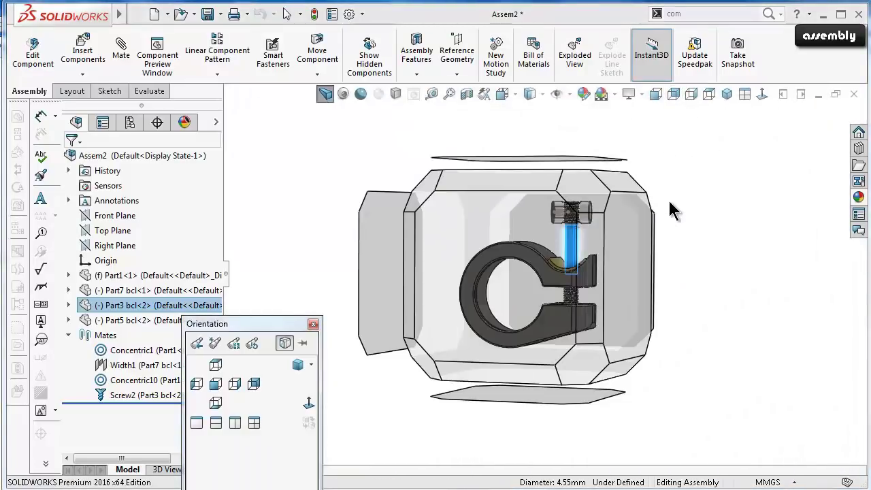
click(478, 238)
scroll(599, 190, down, 5)
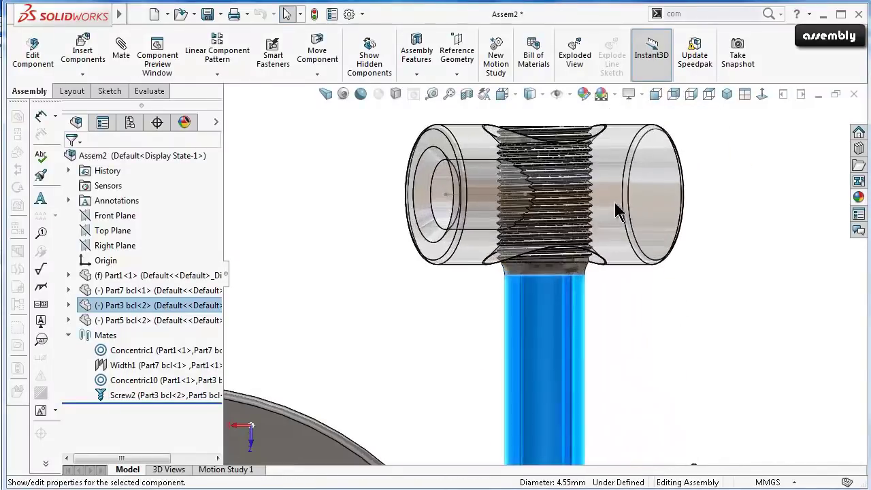
scroll(584, 235, down, 4)
scroll(533, 384, up, 3)
scroll(531, 163, down, 5)
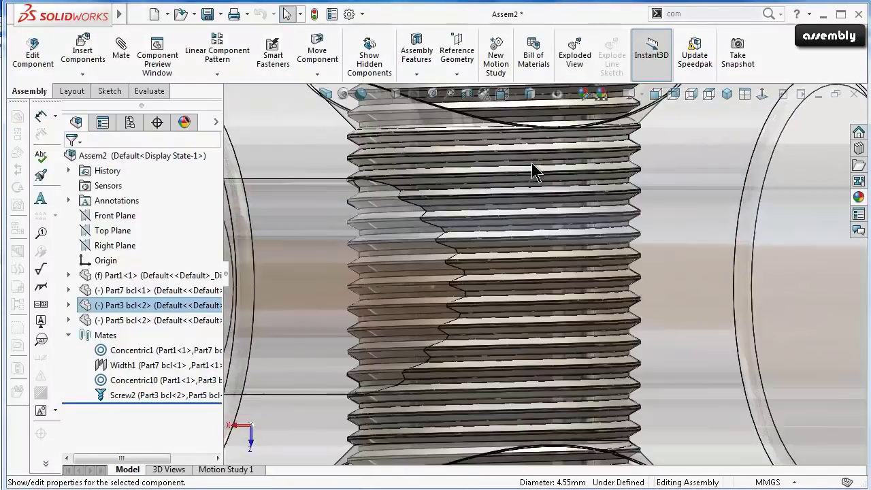
scroll(551, 318, up, 4)
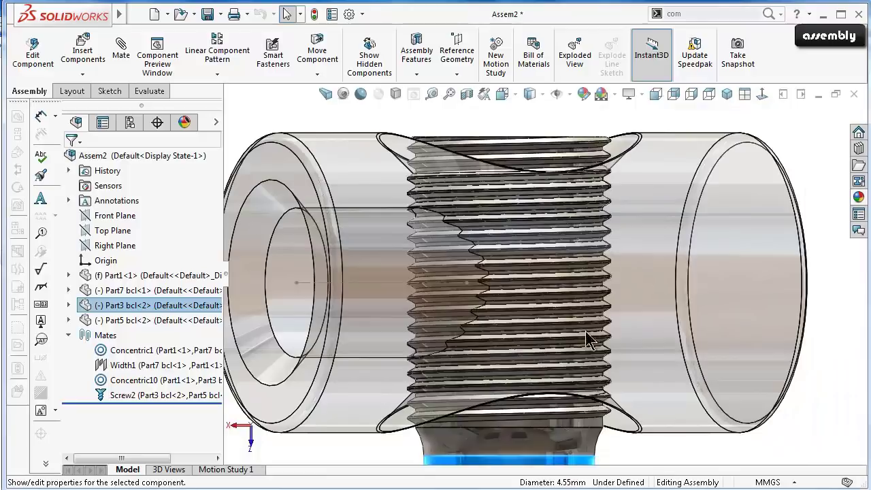
scroll(586, 339, down, 3)
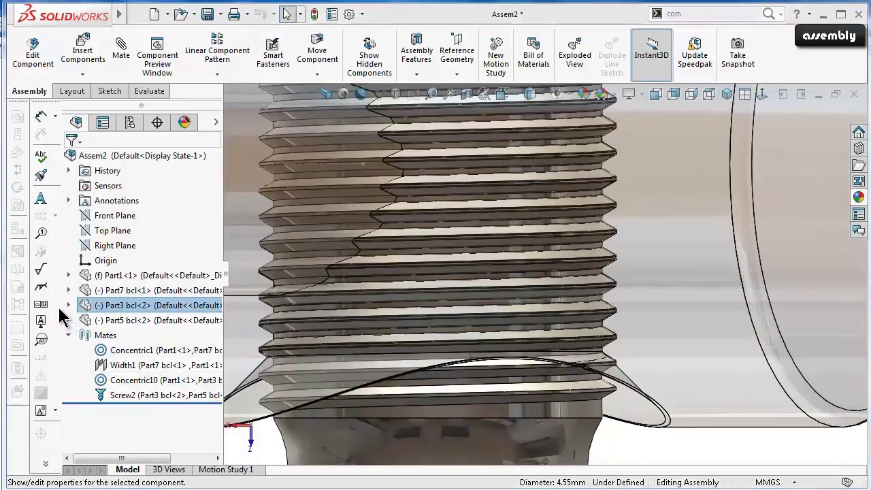
Open the bolt's Thread1 feature under Part3 for editing, saving the assembly first.
click(68, 305)
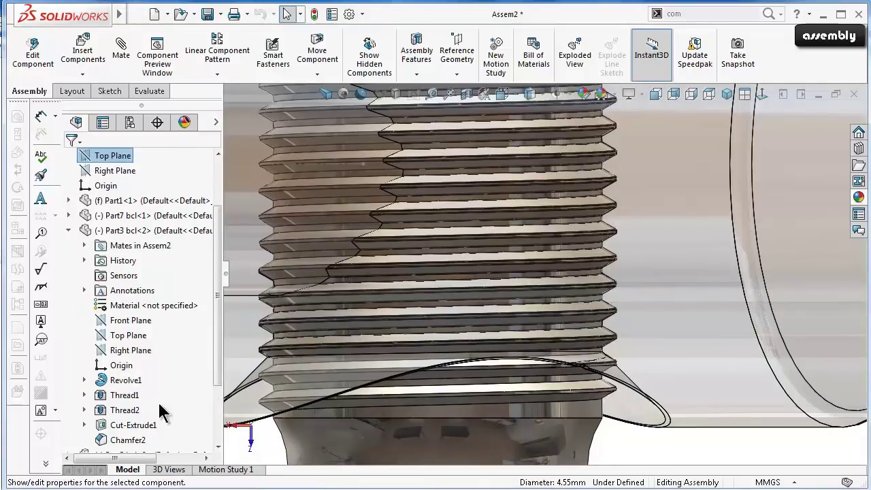
click(125, 399)
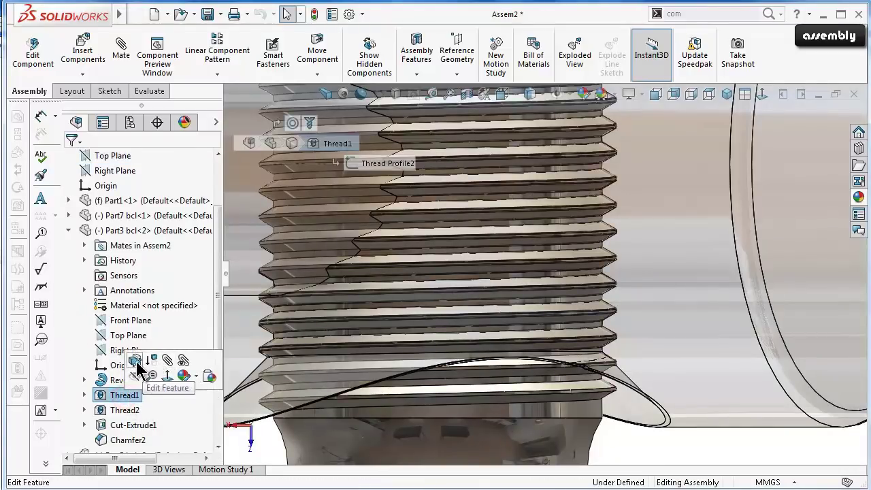
click(135, 361)
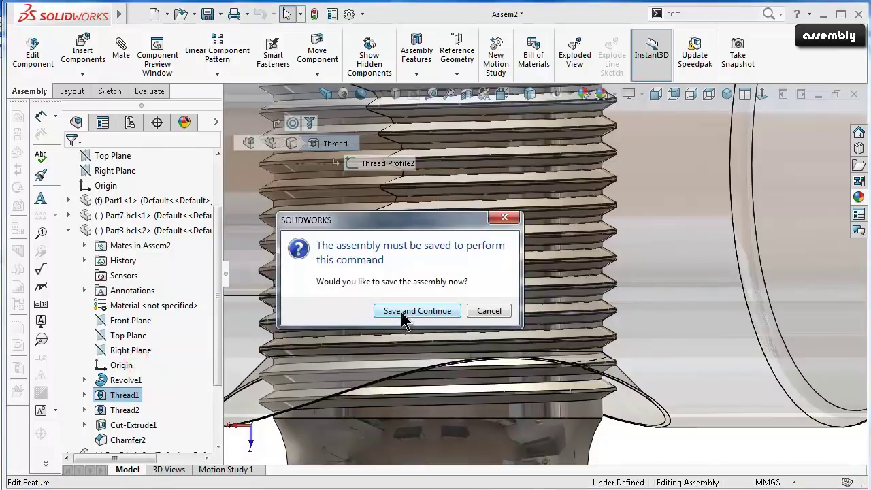
key(Return)
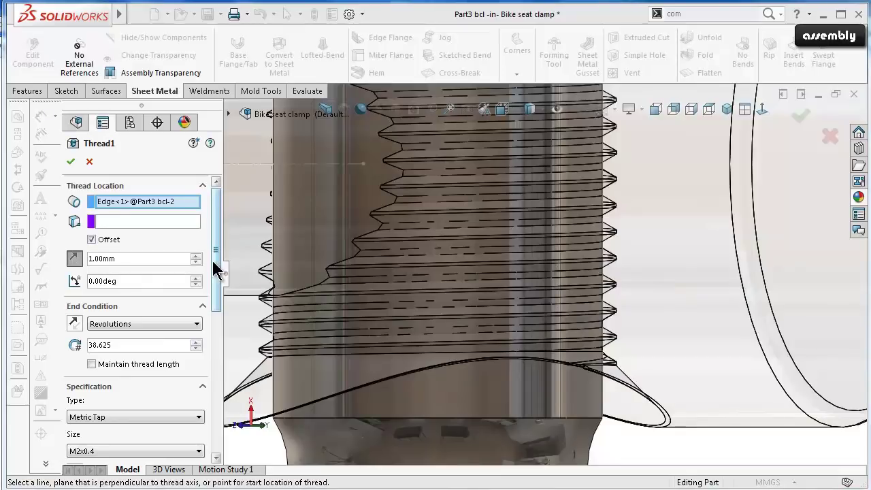
Rebuild Thread1 as an M2x0.4 Metric Tap thread of 38.625 revolutions.
scroll(219, 269, down, 3)
scroll(221, 279, down, 2)
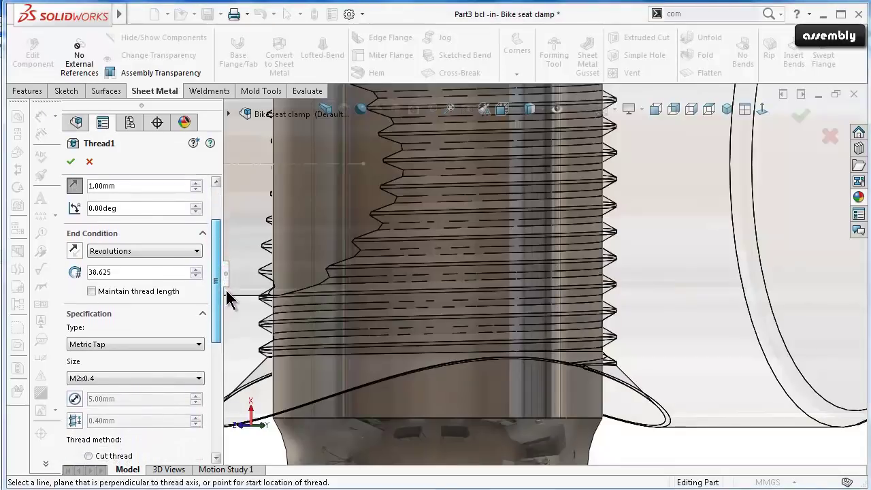
scroll(134, 368, down, 1)
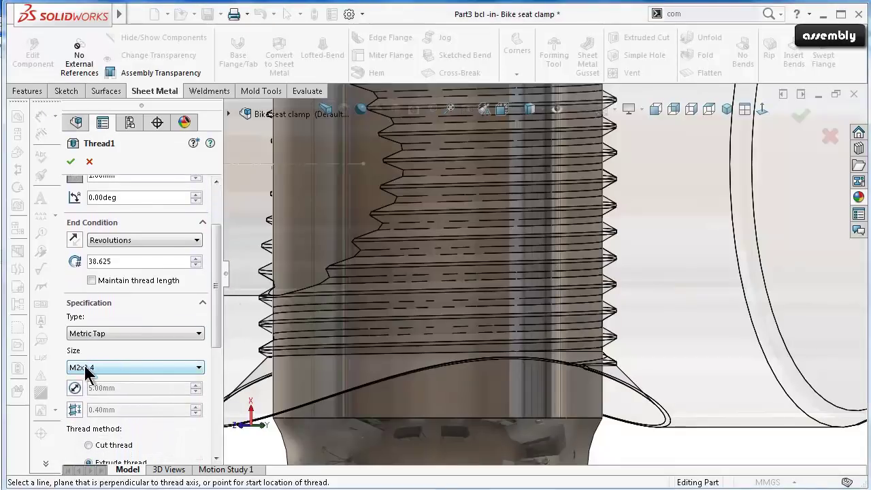
click(72, 162)
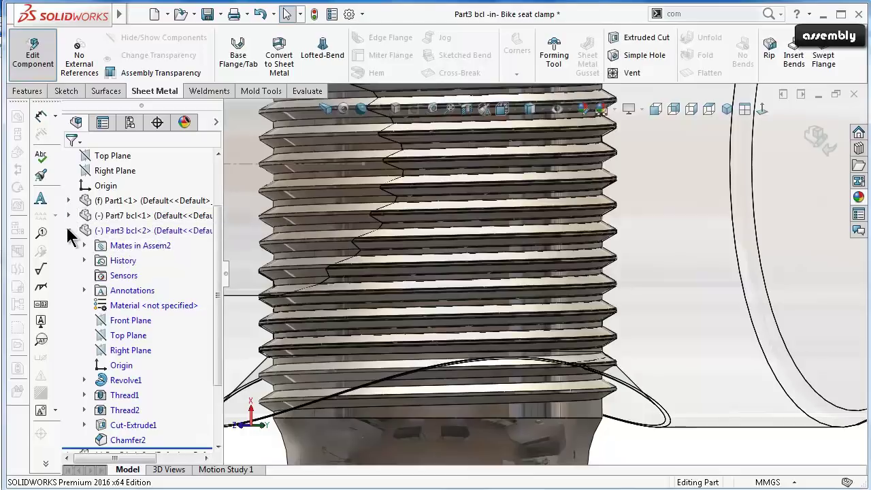
Exit editing the bolt part and return to the assembly.
click(68, 230)
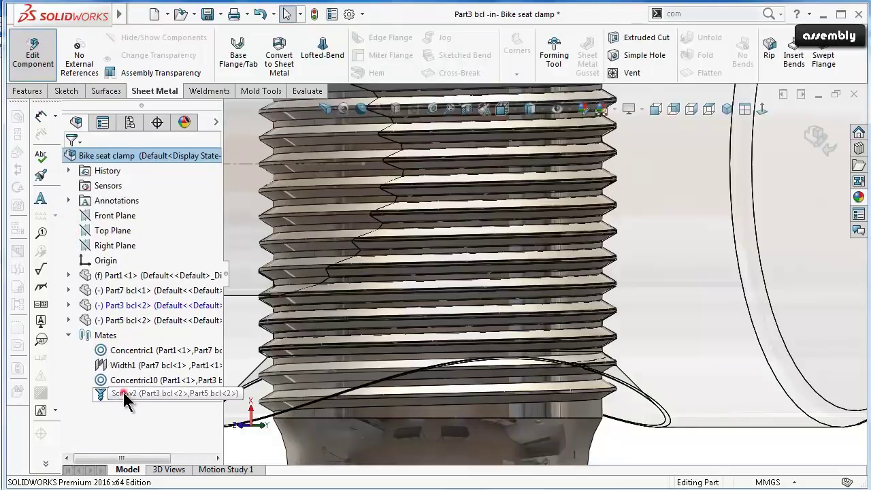
click(125, 395)
right_click(143, 402)
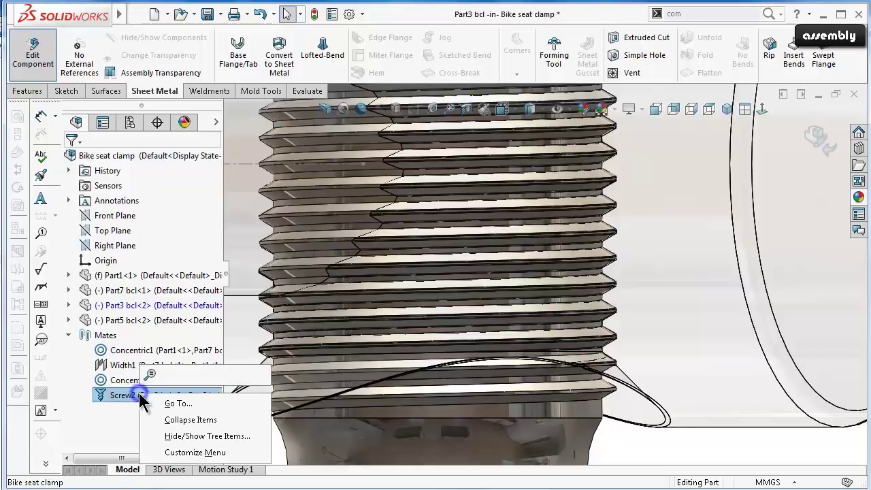
click(122, 414)
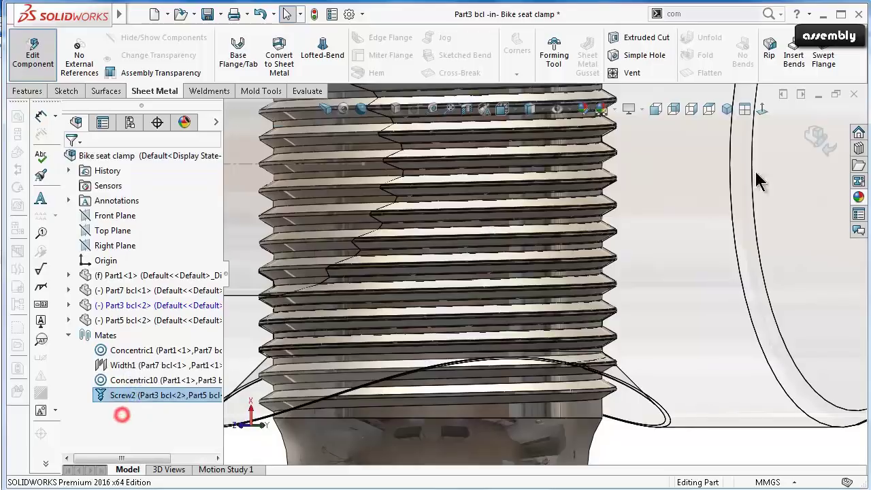
click(814, 140)
Set the Screw2 mate's distance per revolution to 0.40mm, reversed.
click(161, 396)
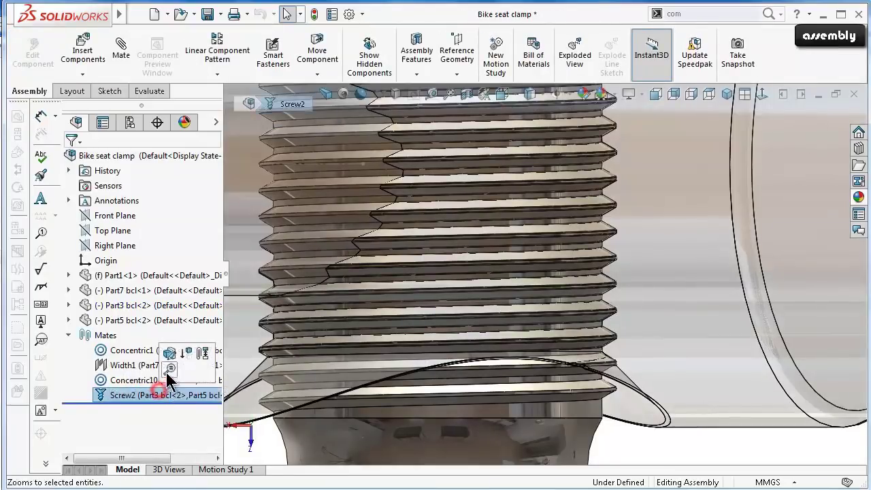
click(170, 354)
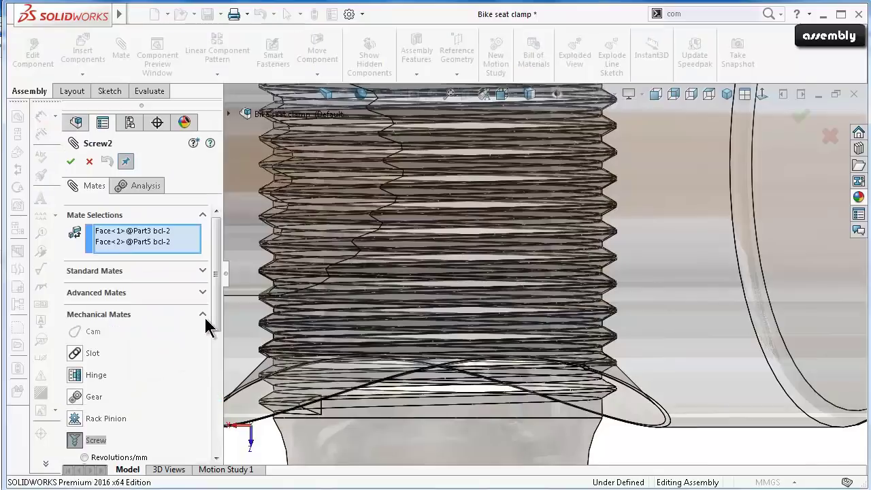
drag(215, 301, 215, 353)
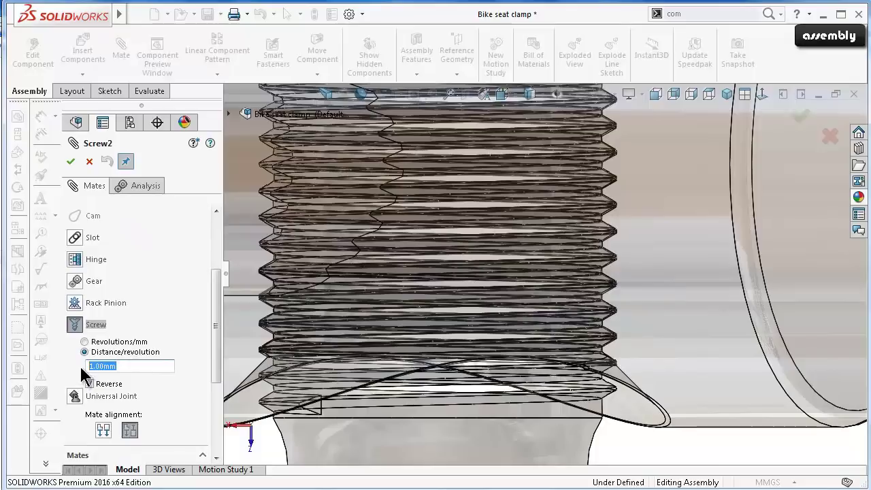
text(0.)
text(4)
click(64, 375)
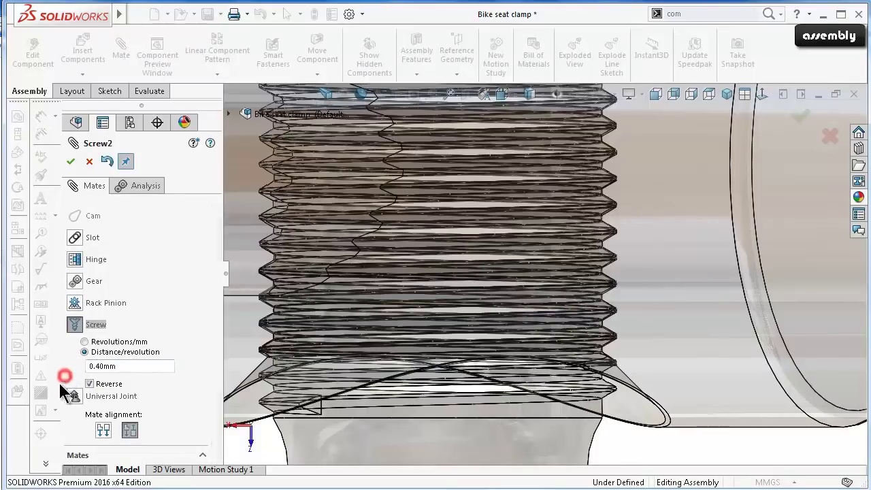
click(71, 163)
click(69, 162)
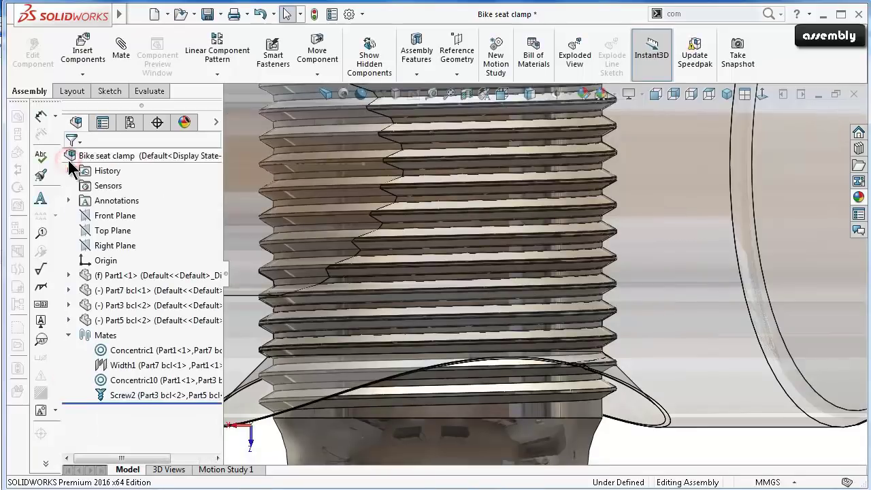
scroll(317, 305, up, 5)
Drag the bolt up into the clamp along its screw mate.
click(481, 433)
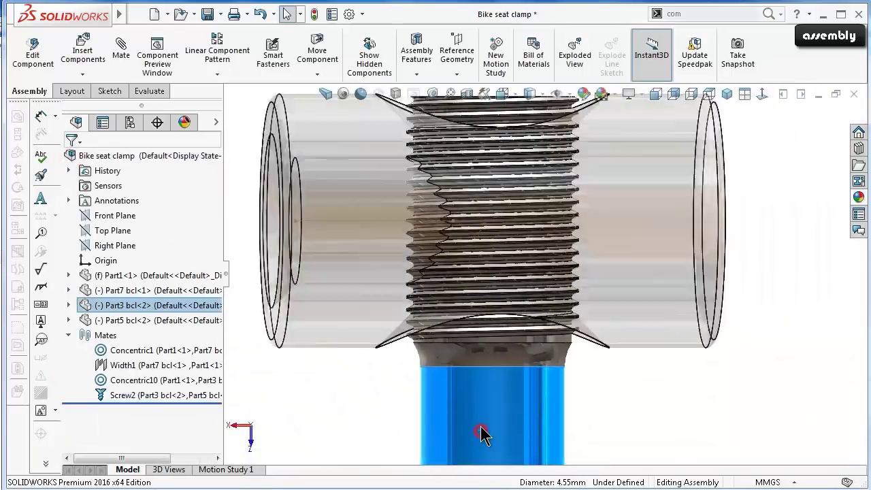
mouse_move(480, 433)
mouse_down()
mouse_move(479, 409)
mouse_move(480, 446)
mouse_move(484, 432)
mouse_up()
key(Escape)
scroll(484, 432, up, 2)
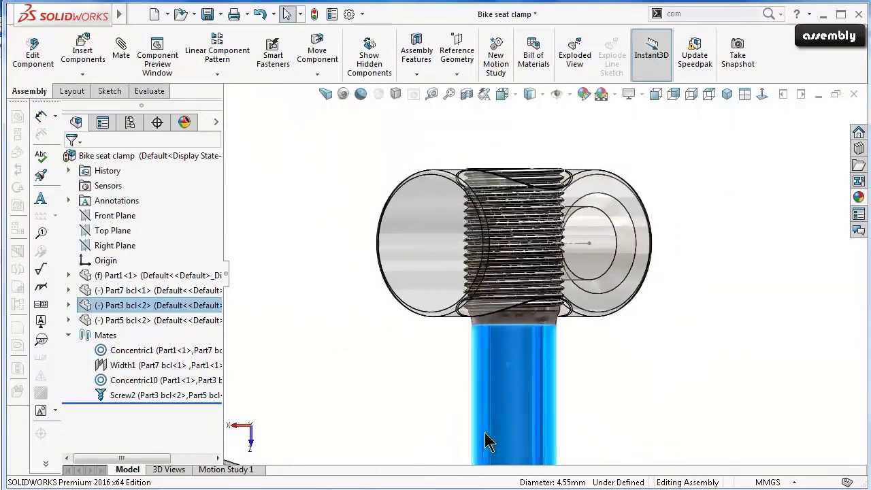
scroll(422, 387, up, 2)
click(422, 383)
Make the barrel nut Part5 opaque again and zoom out to view the whole clamp.
scroll(446, 391, up, 3)
scroll(480, 400, up, 2)
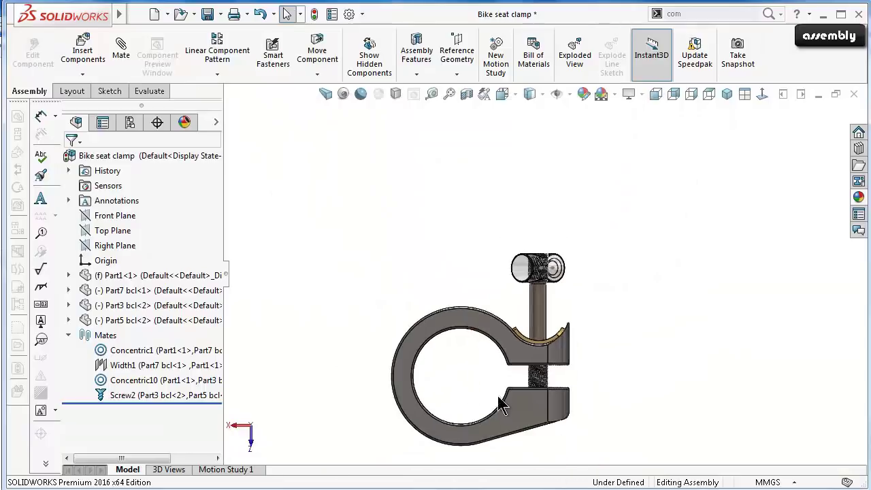
scroll(524, 280, down, 5)
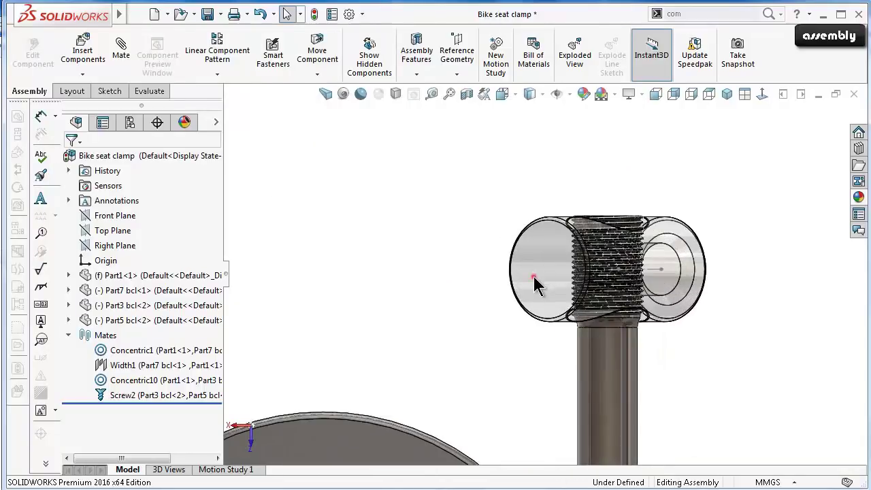
click(534, 284)
click(651, 196)
scroll(608, 335, up, 3)
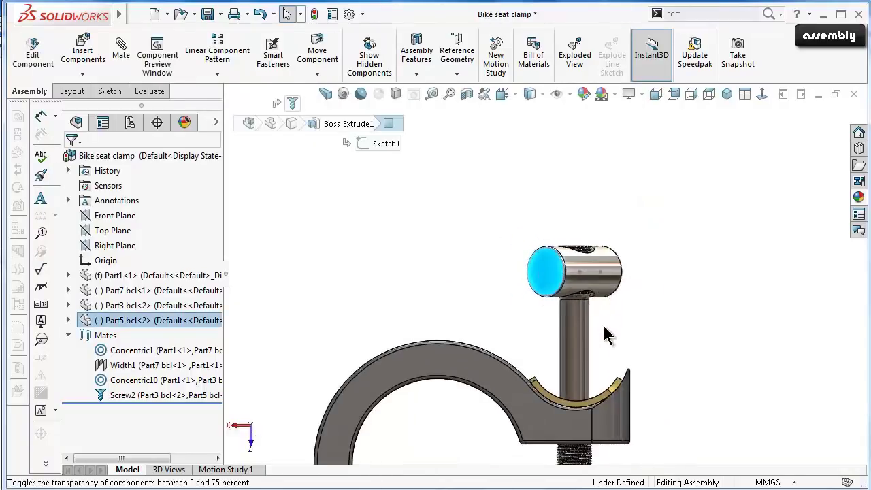
scroll(606, 336, up, 1)
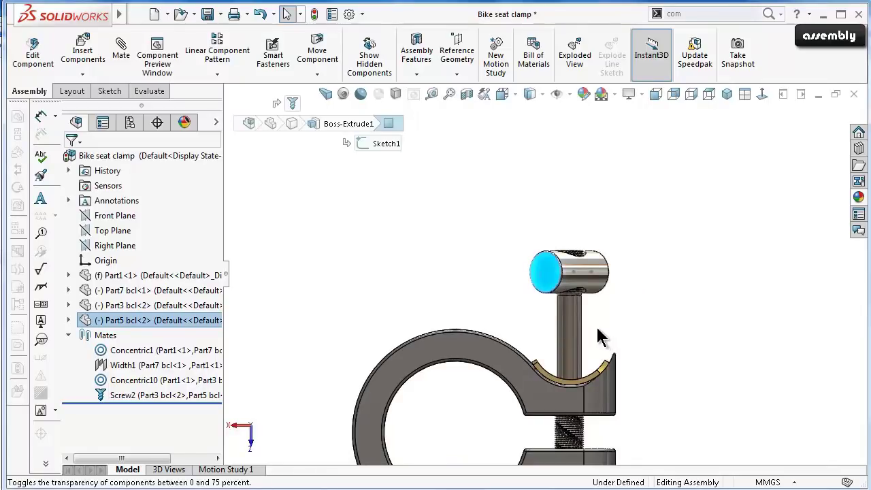
scroll(602, 378, up, 3)
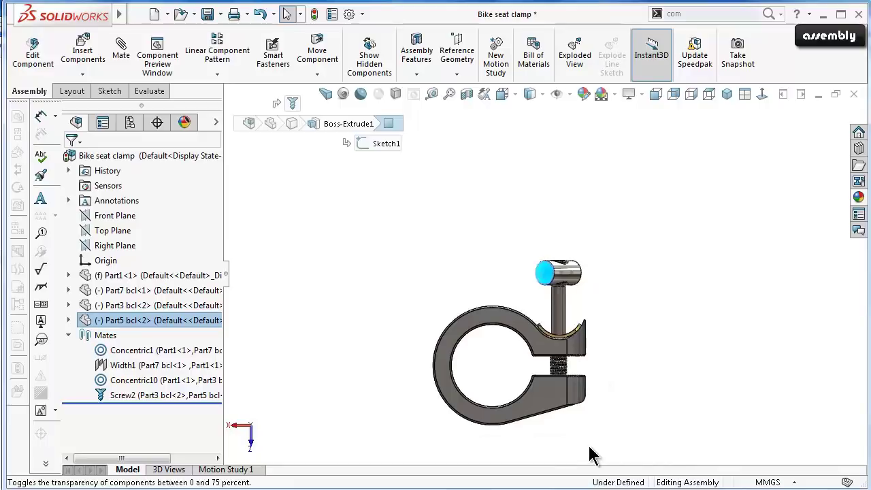
Insert the Part2 quick-release lever and, in Isometric view, swing the barrel nut upright.
click(81, 56)
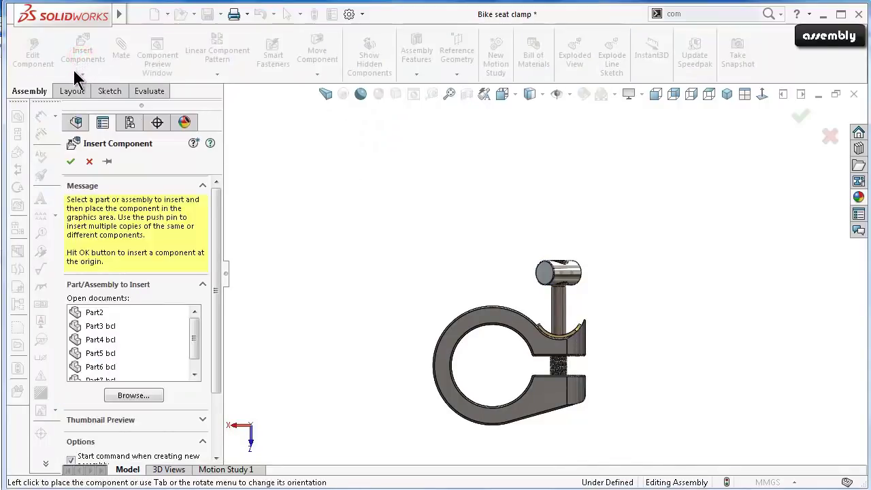
click(102, 310)
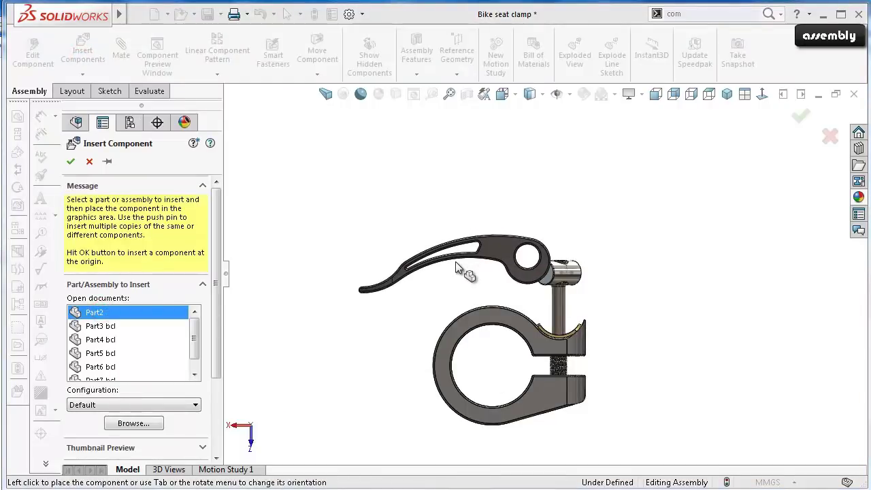
click(455, 261)
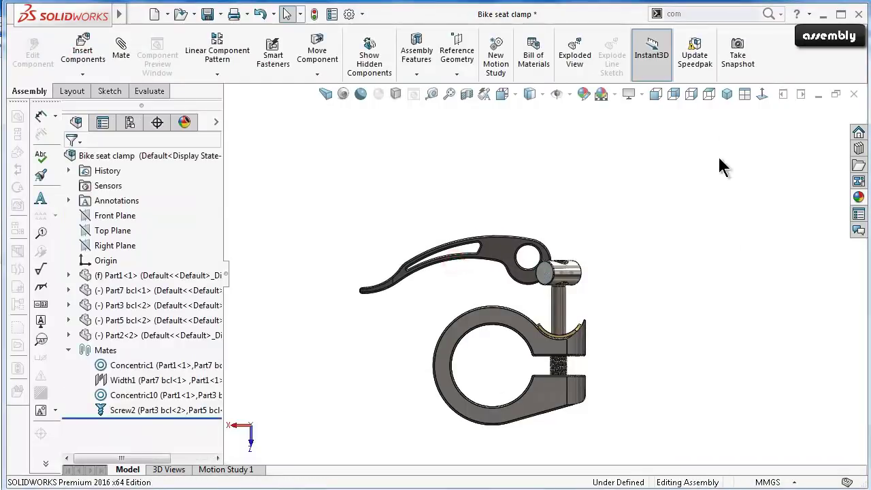
click(731, 95)
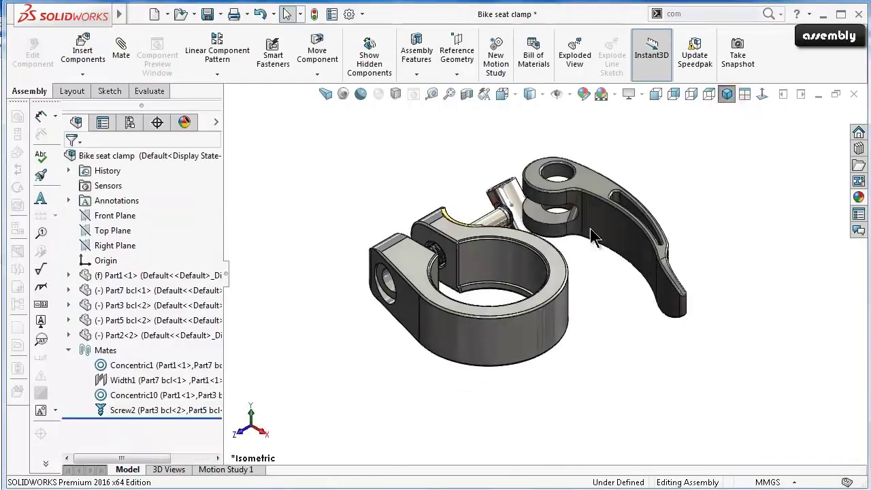
scroll(516, 197, down, 3)
scroll(524, 221, down, 2)
click(524, 220)
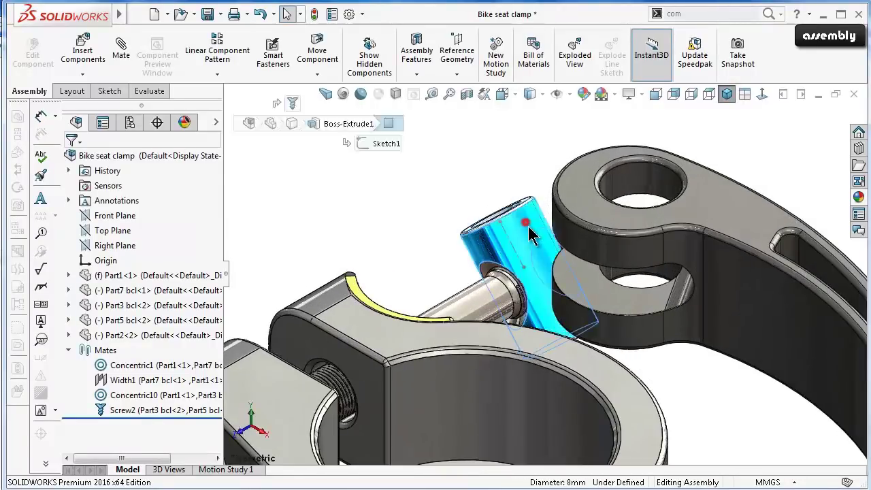
drag(538, 245, 515, 301)
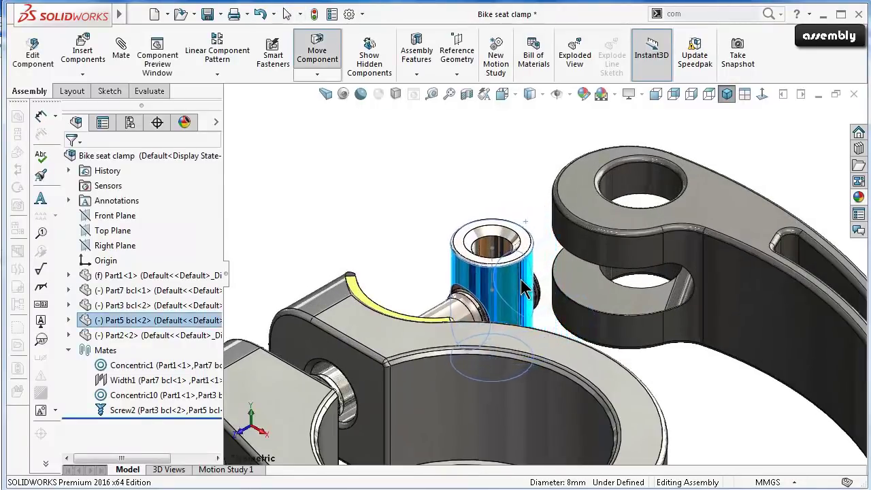
key(Escape)
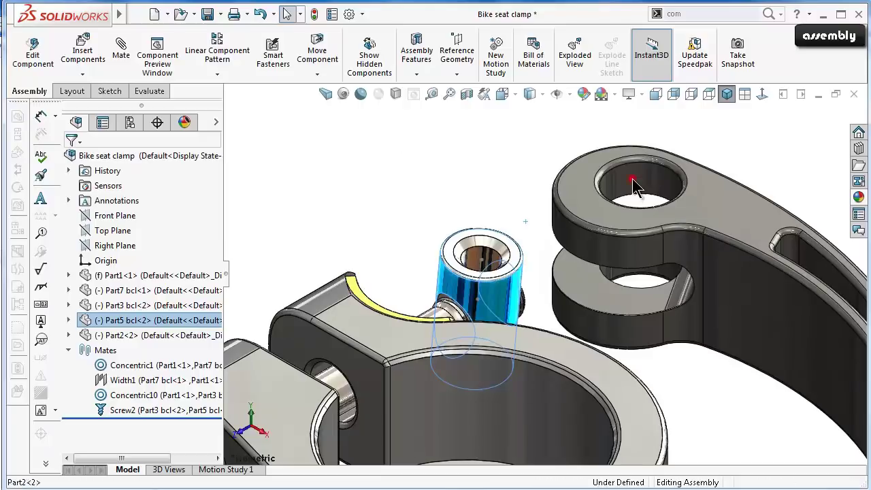
Mate the lever's pivot hole concentric with the barrel nut.
click(632, 185)
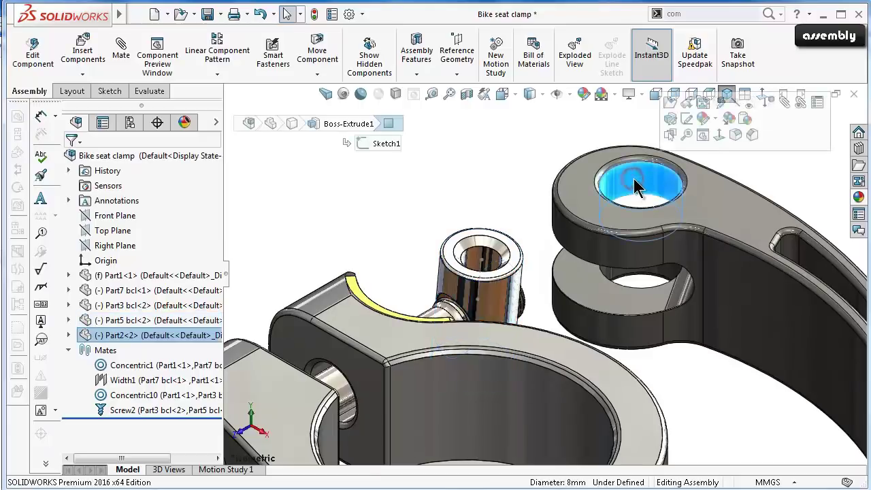
click(782, 101)
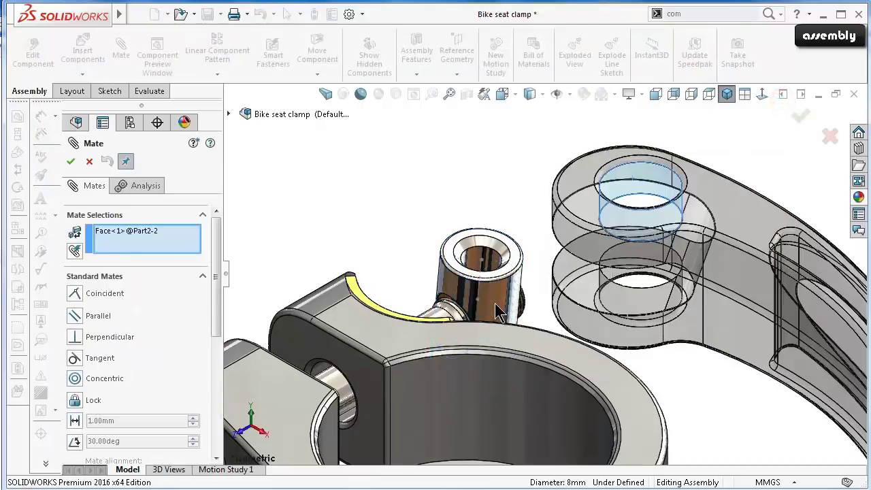
click(497, 309)
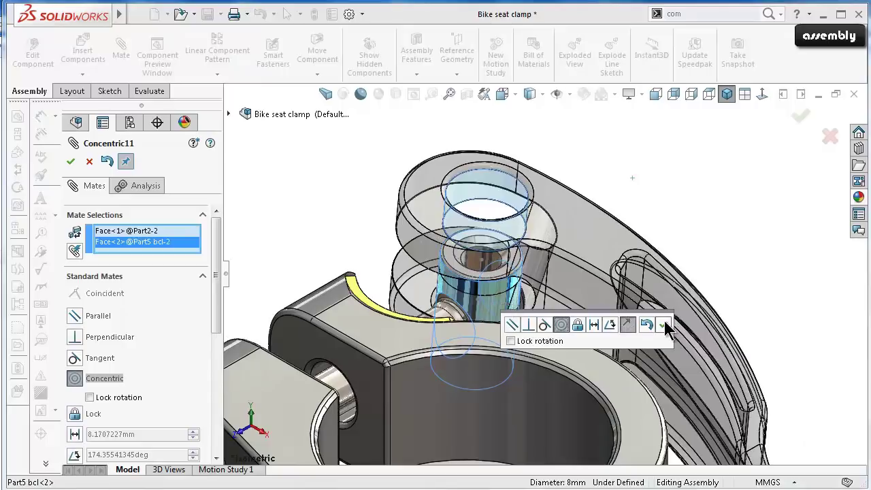
click(664, 320)
Mate the lever's outer side face coincident with the nut's end face.
click(460, 237)
click(592, 201)
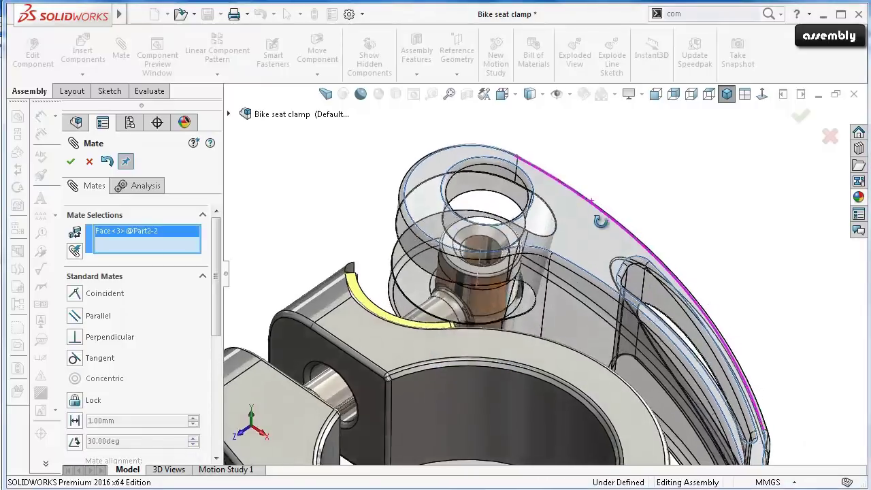
drag(600, 221, 612, 250)
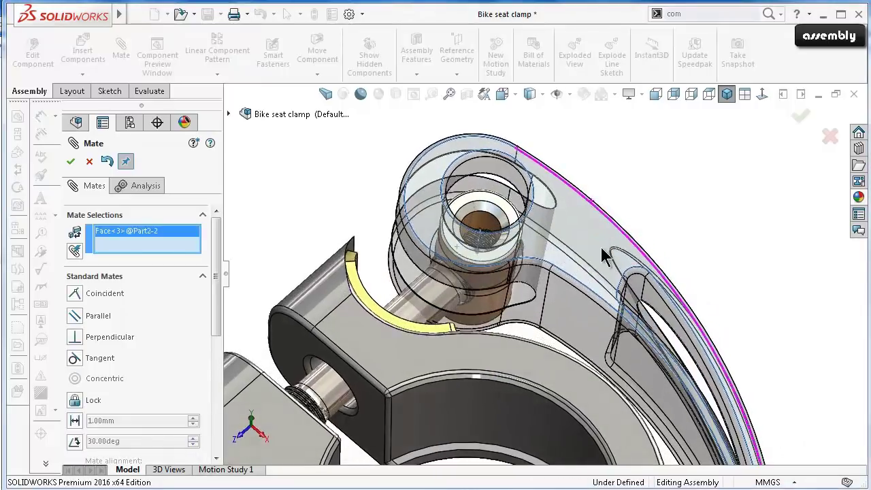
click(478, 199)
click(632, 165)
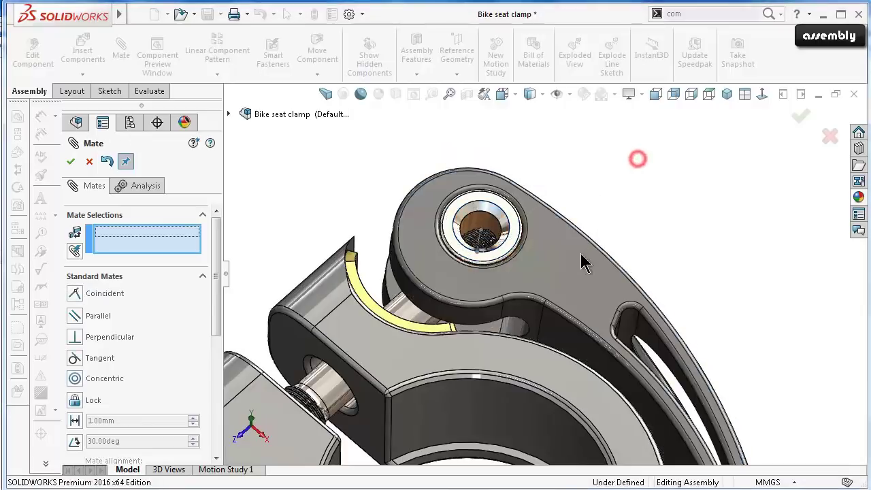
click(801, 117)
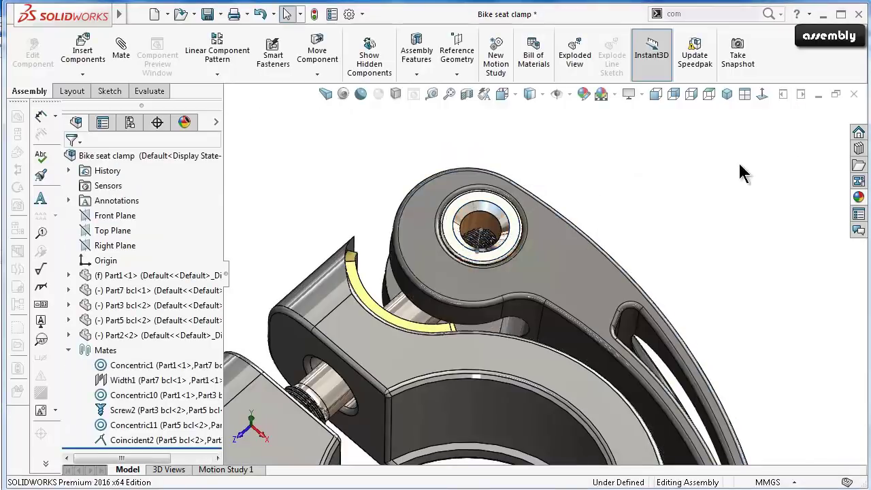
mouse_move(713, 180)
middle_down()
mouse_move(709, 194)
mouse_move(704, 186)
middle_up()
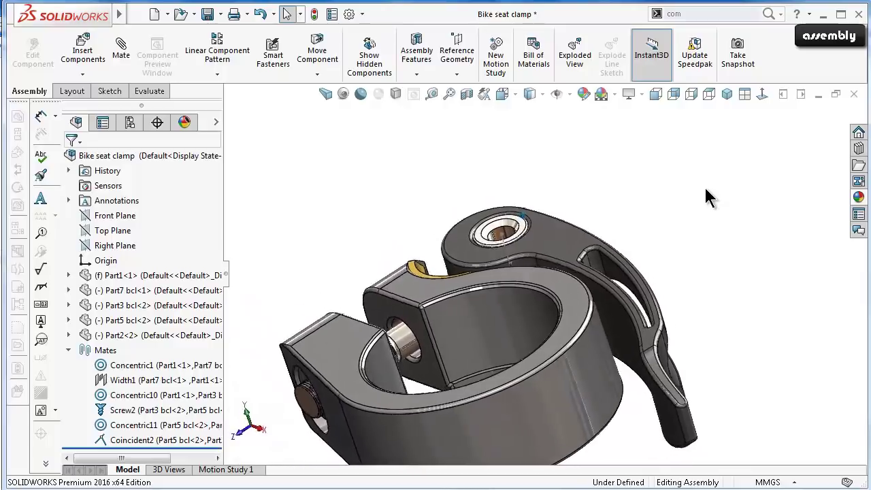
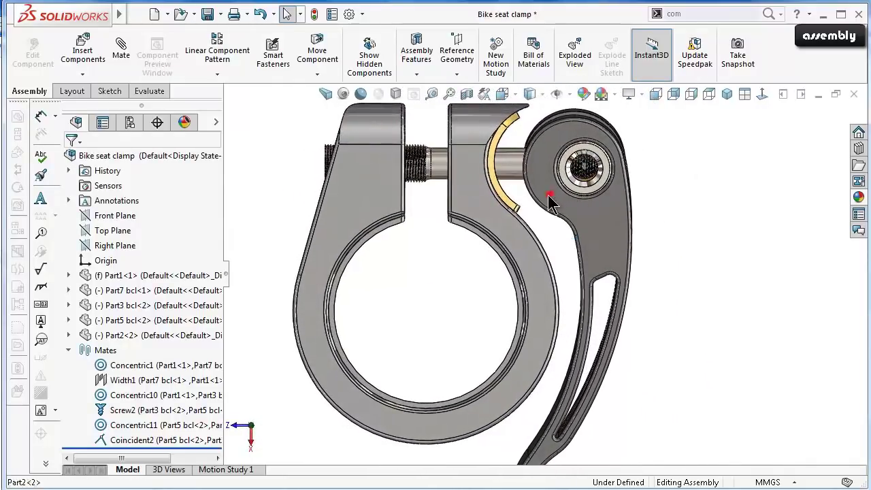
Rotate the lever inward and mate a lever face Parallel to a clamp body face as Parallel3.
drag(549, 202, 515, 191)
key(Escape)
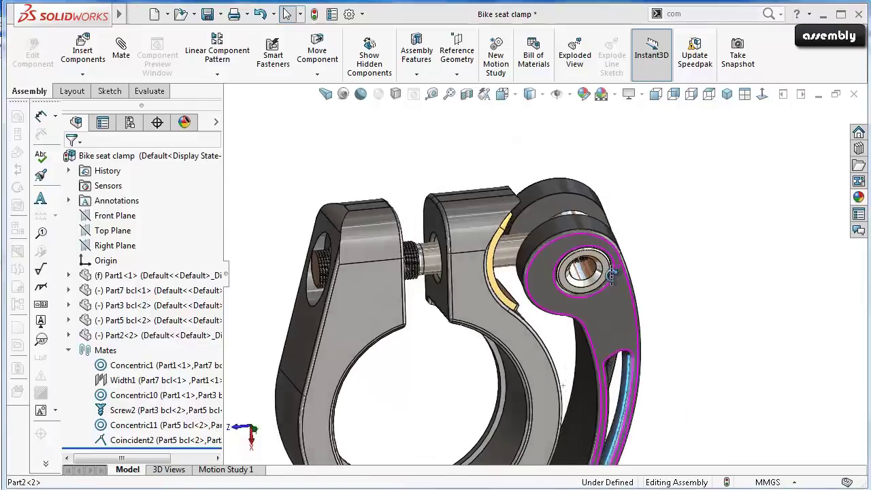
click(537, 292)
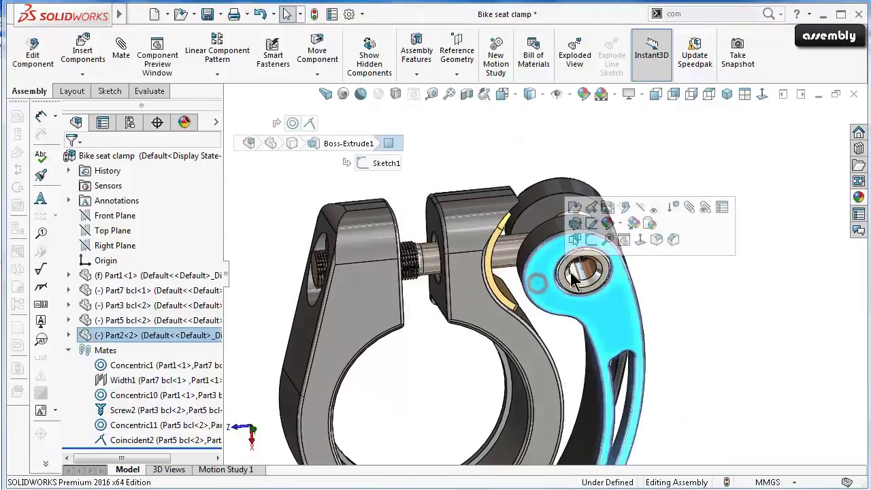
click(673, 225)
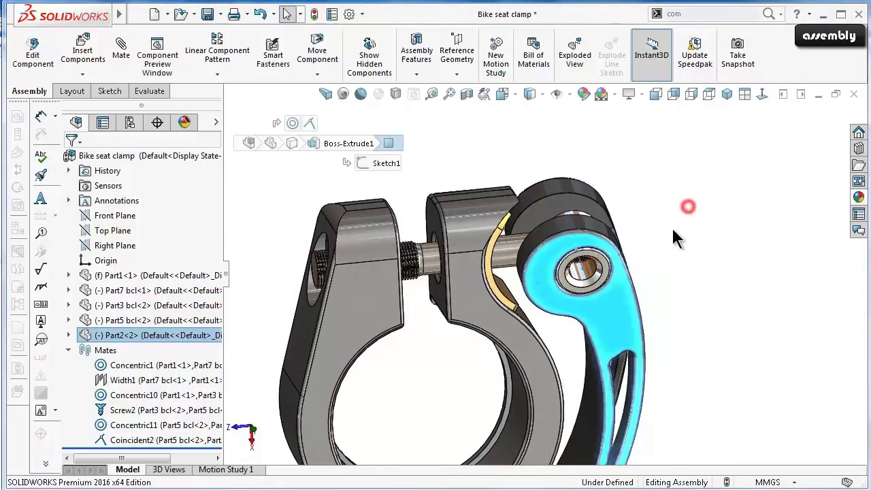
click(475, 308)
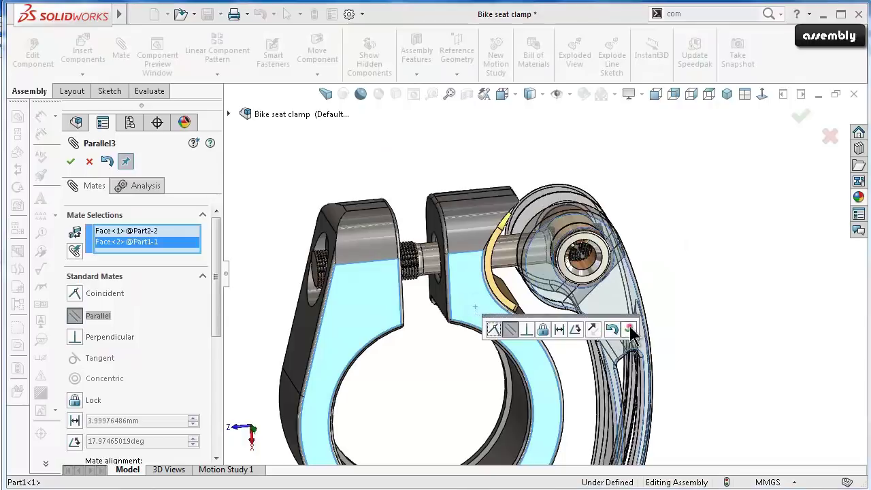
click(629, 329)
mouse_move(625, 317)
mouse_down()
mouse_move(632, 289)
mouse_move(602, 309)
mouse_up()
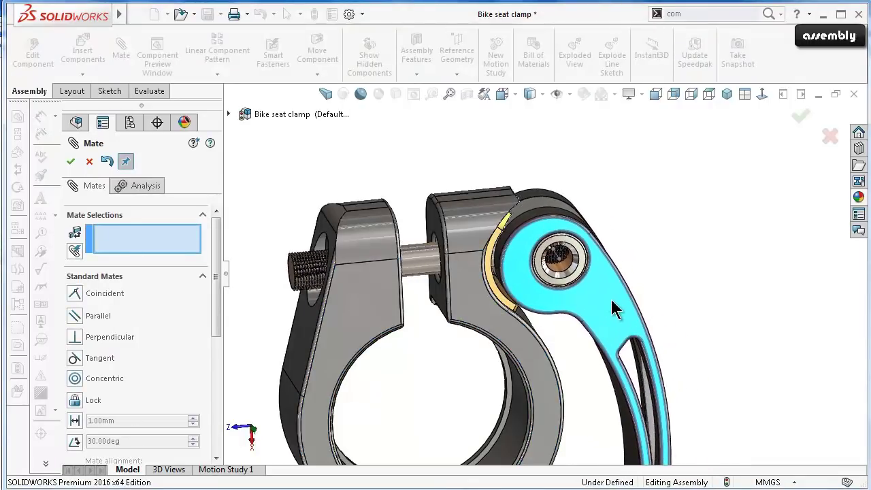
click(73, 162)
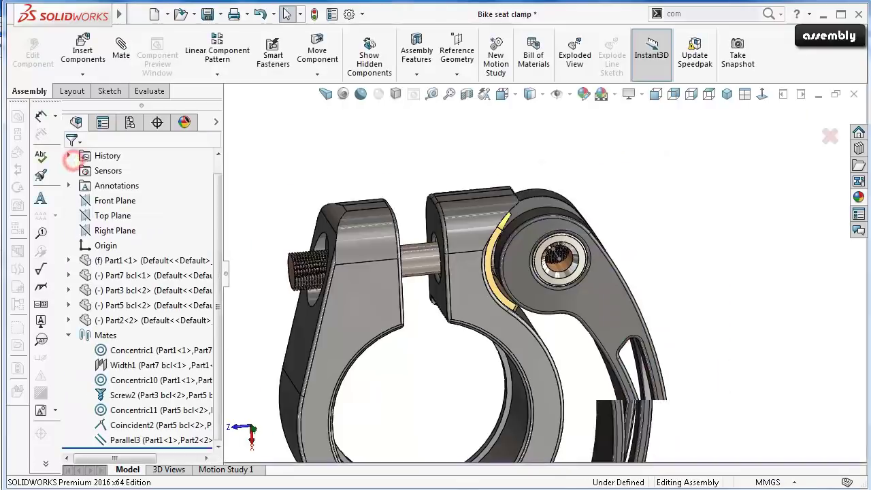
From isometric, look normal to a clamp face and drag the lever down over the clamp.
click(726, 93)
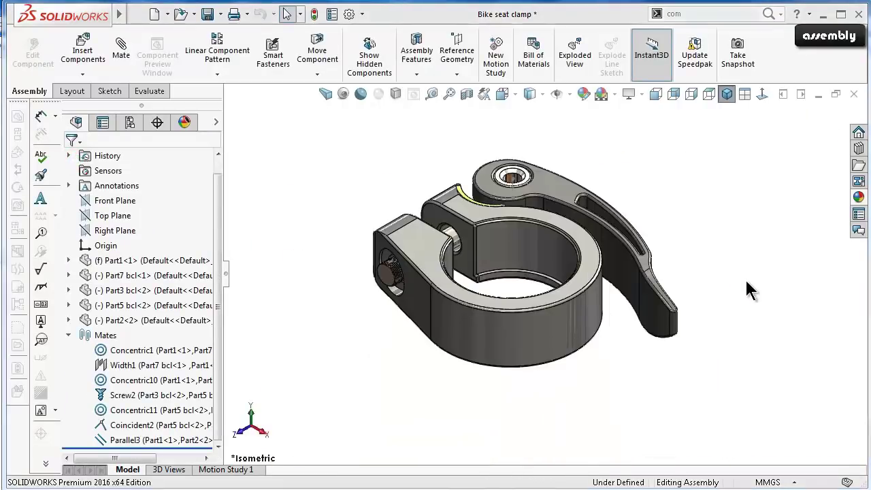
mouse_move(745, 280)
middle_down()
mouse_move(721, 294)
mouse_move(511, 296)
middle_up()
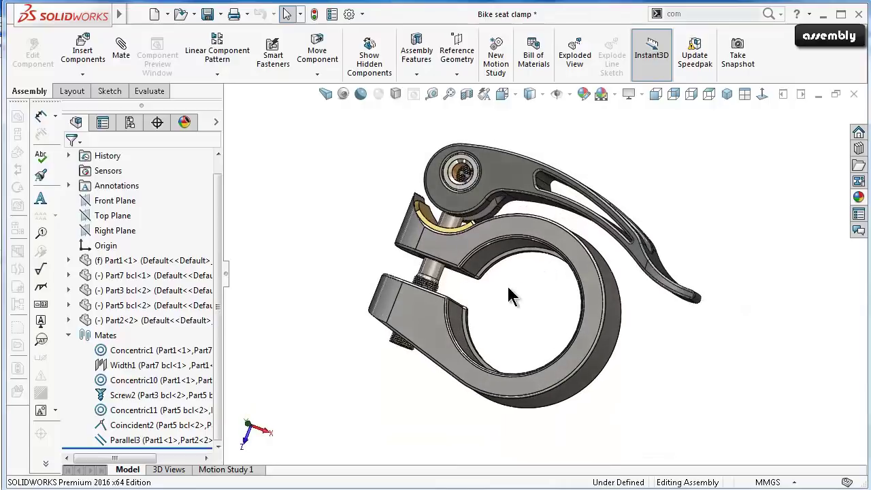
click(457, 249)
click(556, 204)
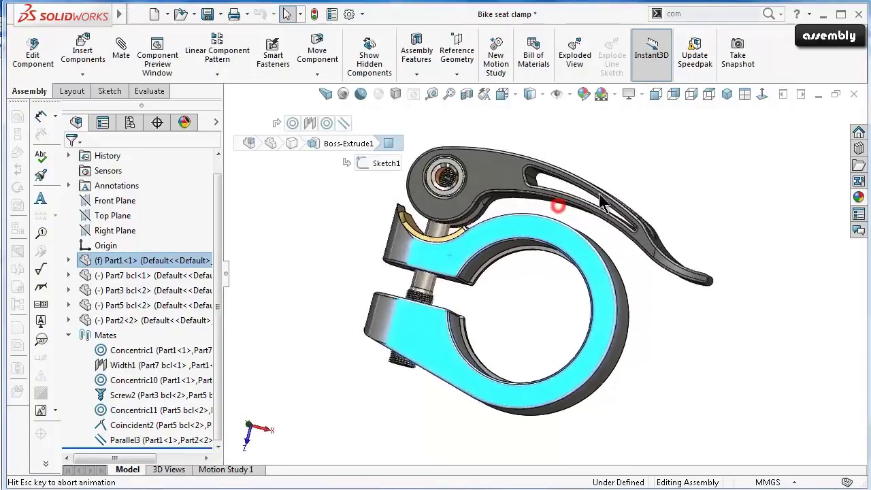
click(353, 231)
mouse_move(428, 241)
mouse_down()
mouse_move(428, 255)
mouse_move(408, 248)
mouse_up()
key(Escape)
Orbit to inspect the bore and bushing, then return to a straight-on view and select the clamp body.
scroll(399, 244, down, 2)
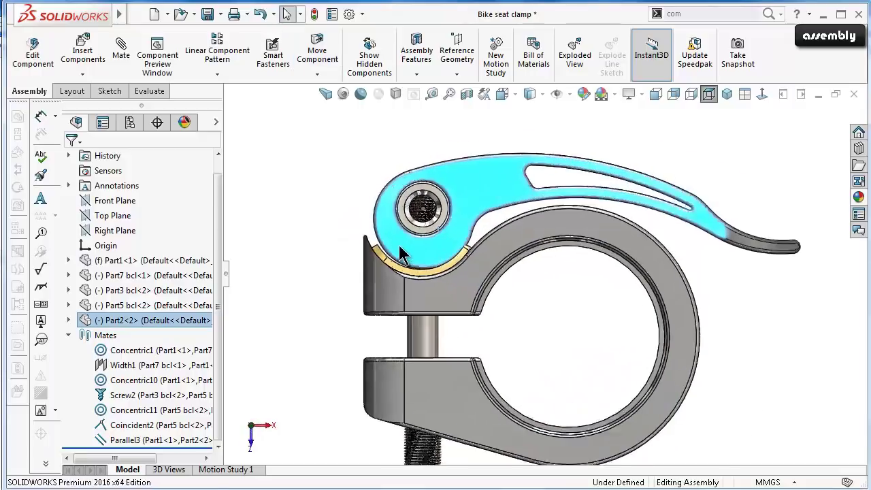
scroll(503, 232, down, 2)
scroll(488, 247, down, 1)
scroll(488, 248, down, 2)
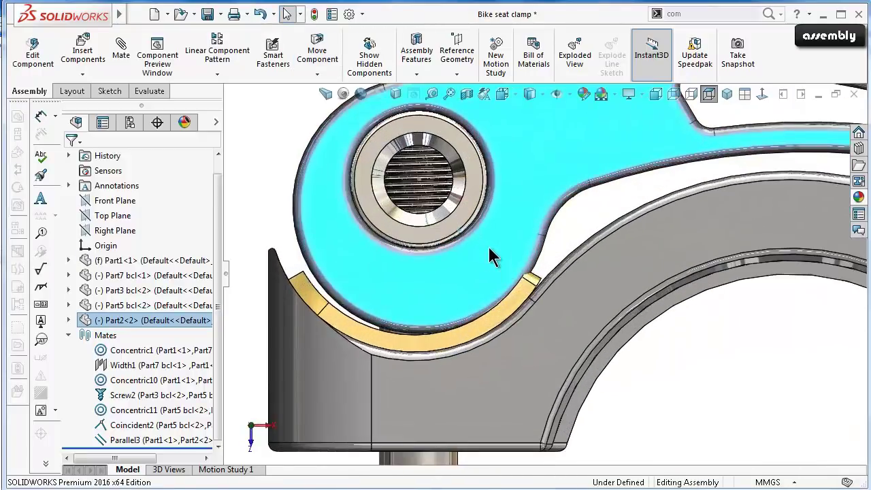
mouse_move(485, 249)
middle_down()
mouse_move(462, 272)
mouse_move(466, 249)
mouse_move(462, 267)
mouse_move(730, 139)
middle_up()
click(772, 101)
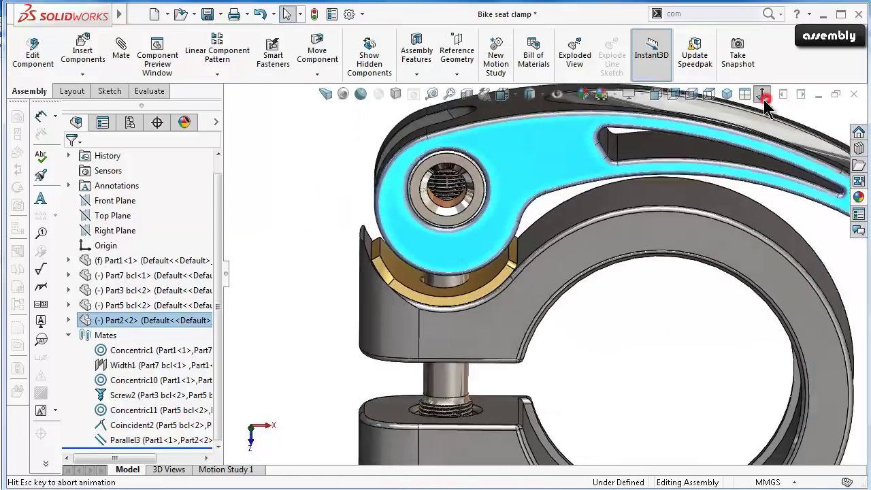
drag(530, 198, 364, 235)
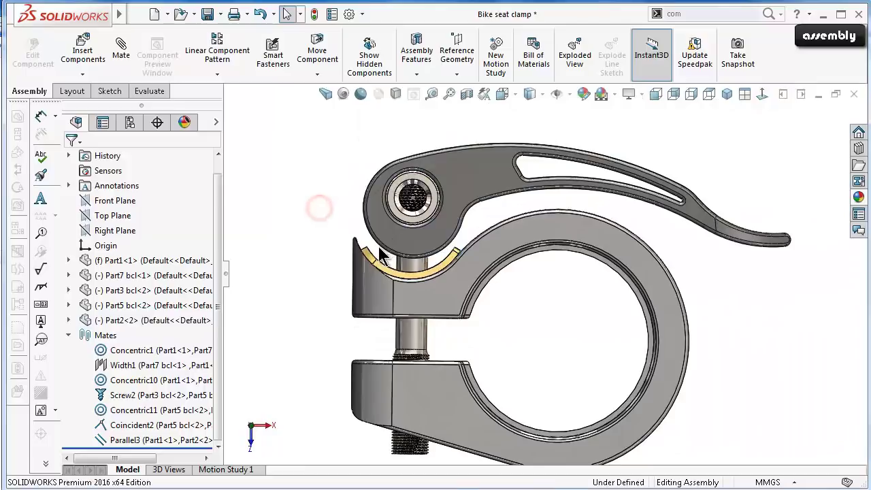
click(760, 95)
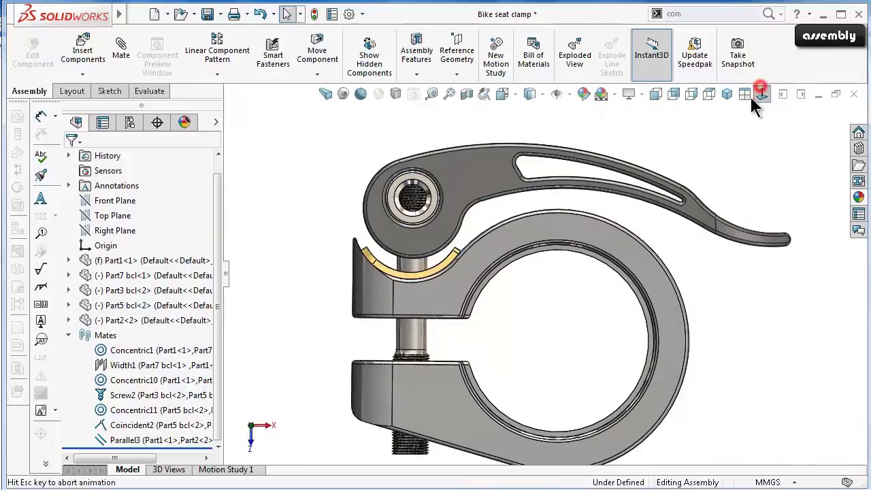
click(576, 267)
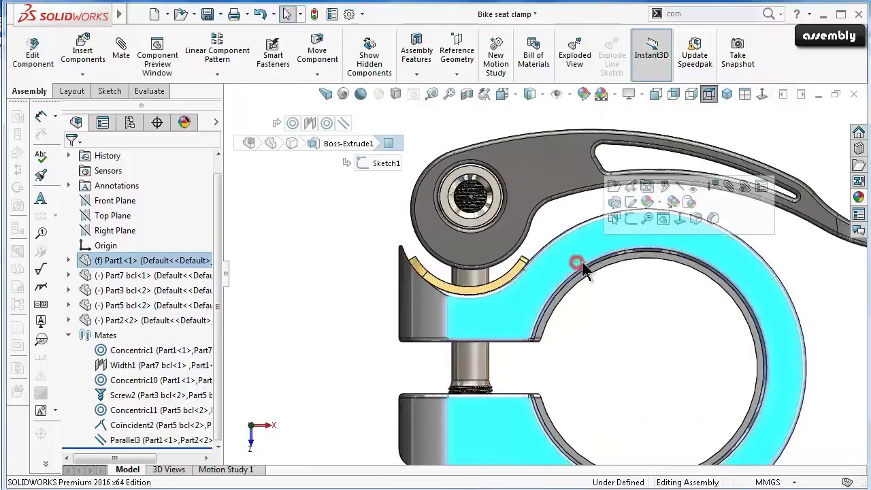
Edit the clamp body in place and display its sketch dimensions.
click(665, 186)
click(661, 255)
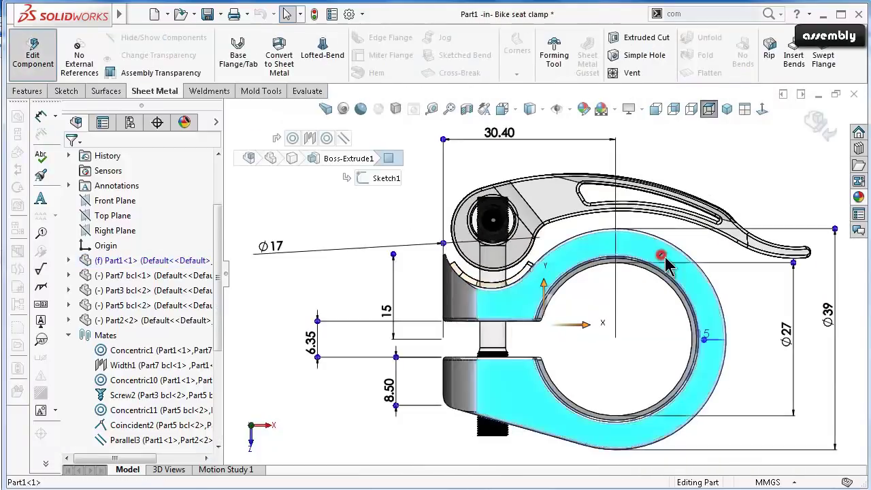
scroll(666, 265, down, 3)
click(704, 299)
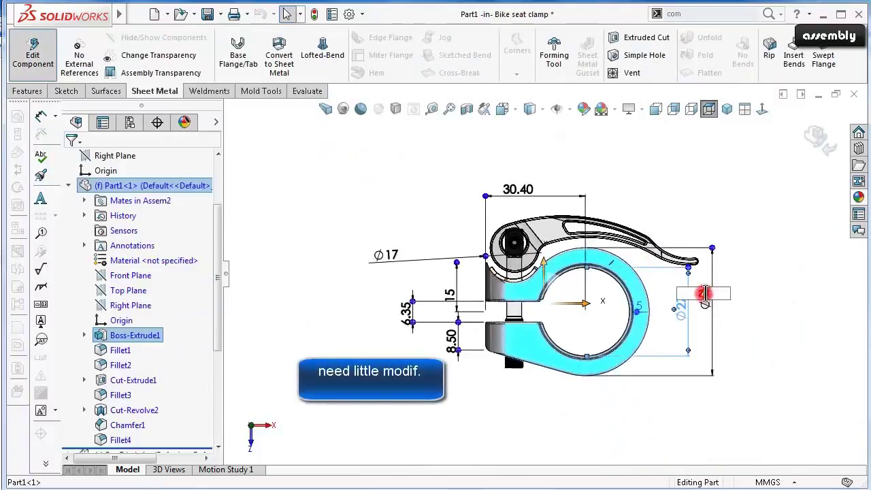
click(751, 367)
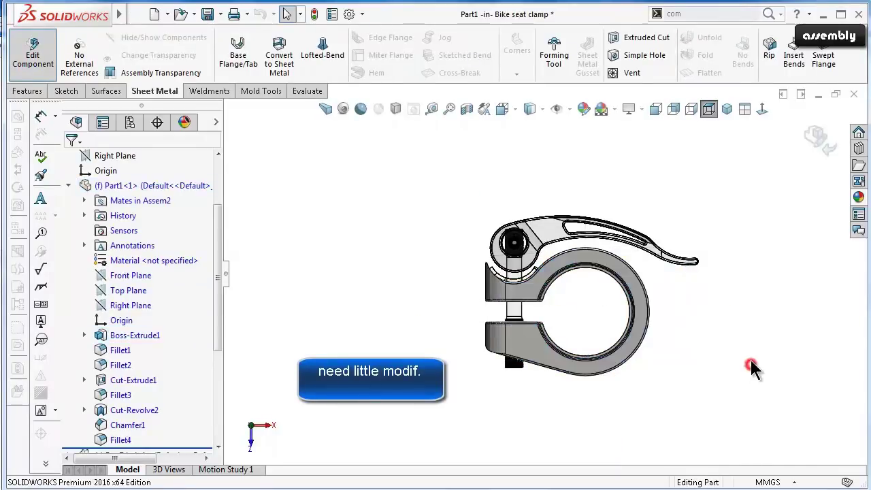
click(645, 297)
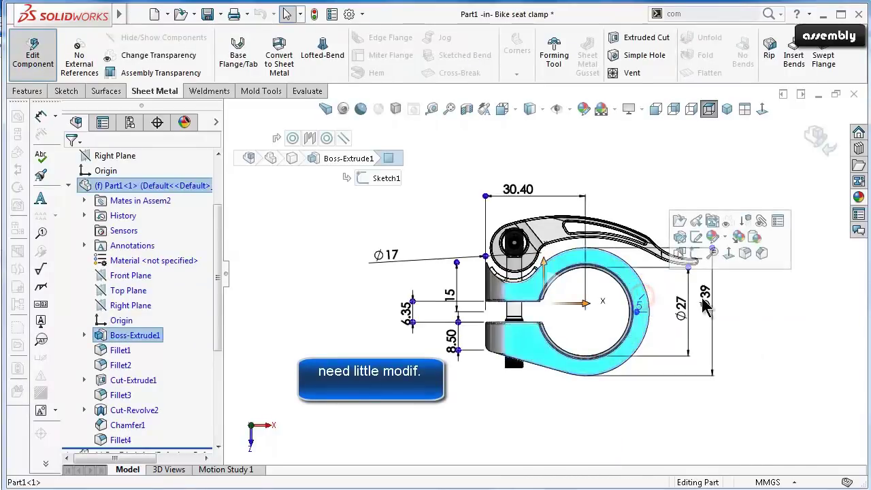
Change the Ø39 diameter to 40 mm and the 30.40 mm dimension to 30.
double_click(706, 297)
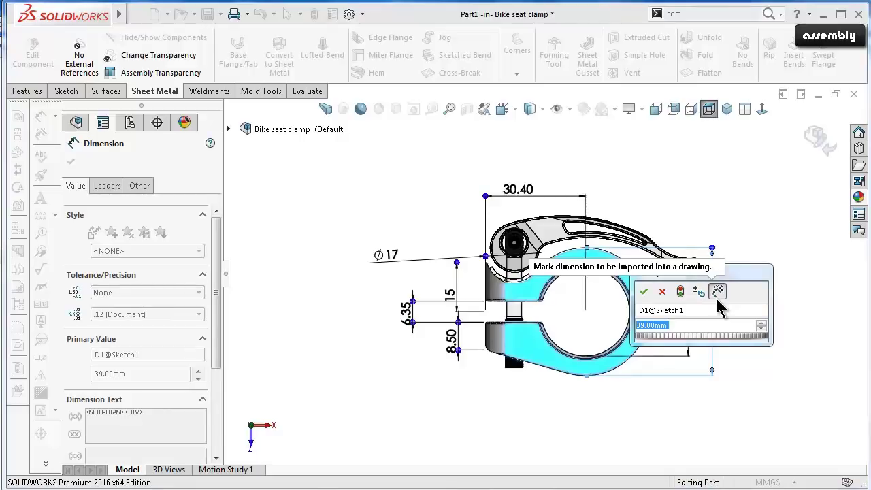
text(40)
key(Return)
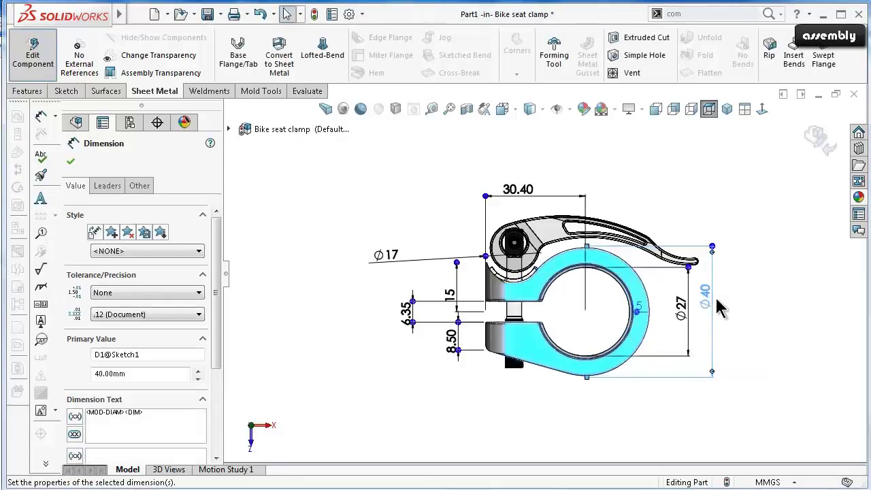
double_click(527, 188)
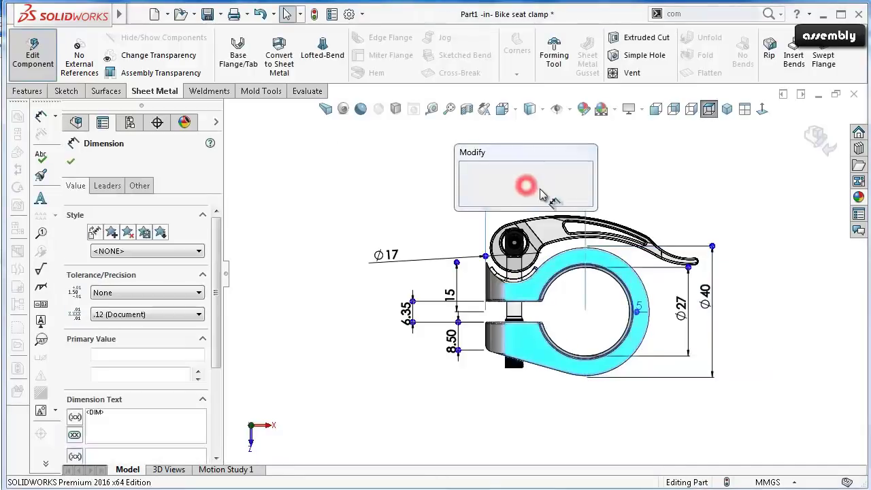
text(30)
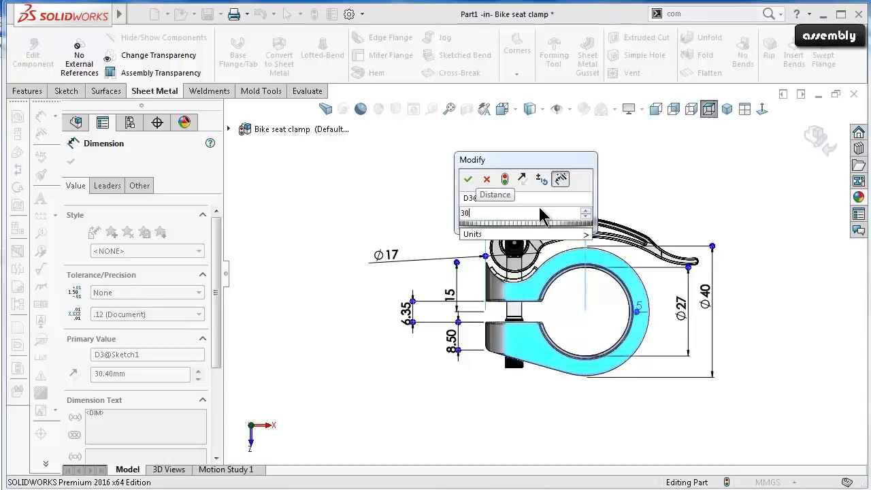
key(Return)
Rebuild the clamp body and exit Edit Component back to the assembly.
click(315, 13)
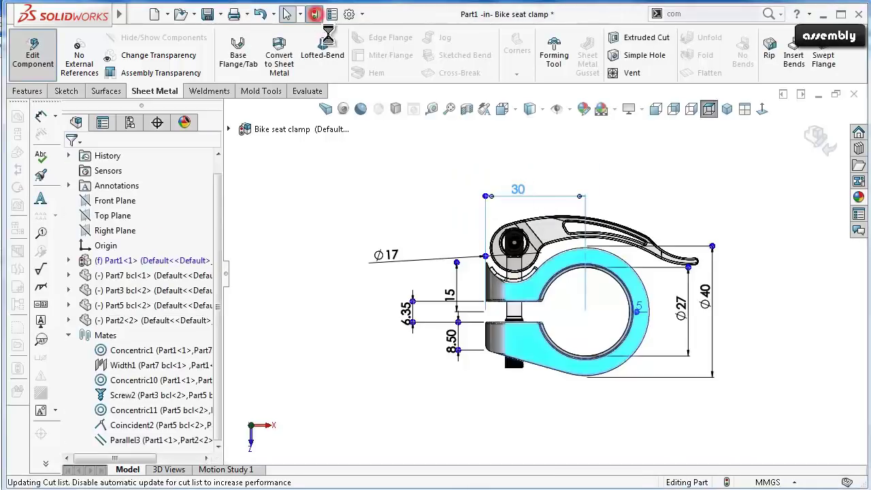
scroll(538, 268, down, 5)
scroll(538, 260, down, 2)
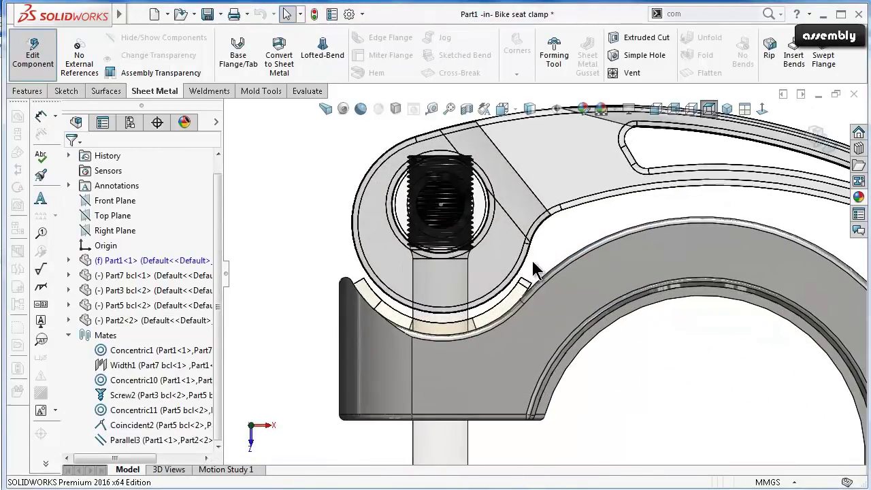
mouse_move(474, 280)
mouse_down()
mouse_move(476, 292)
mouse_move(476, 281)
mouse_up()
scroll(476, 282, up, 5)
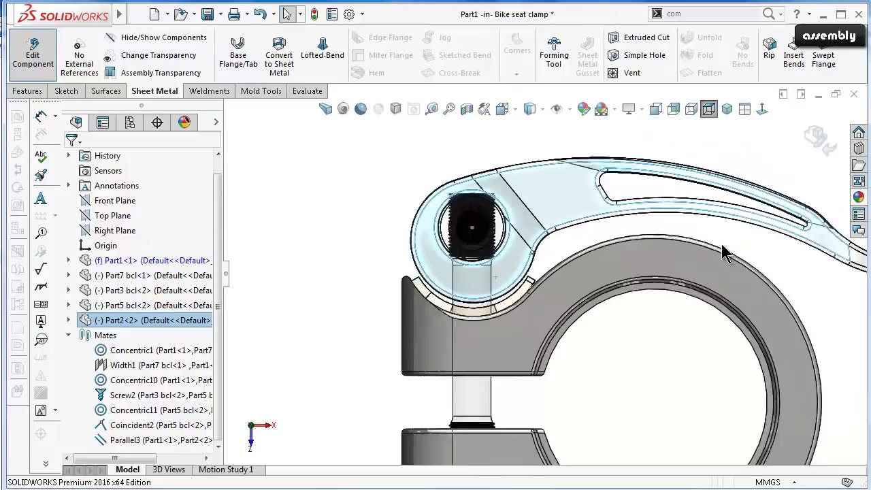
click(814, 139)
Fit the clamp in view and swing the lever down snug against the resized clamp body.
key(f)
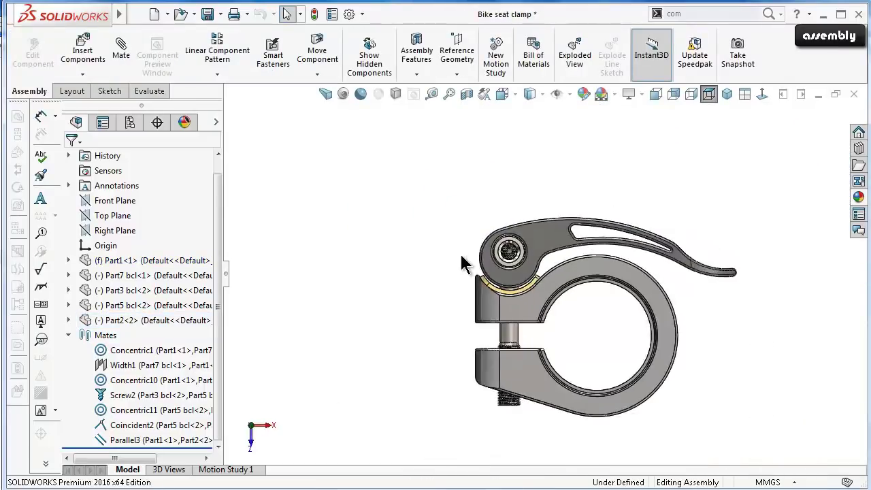
middle_drag(599, 340, 665, 435)
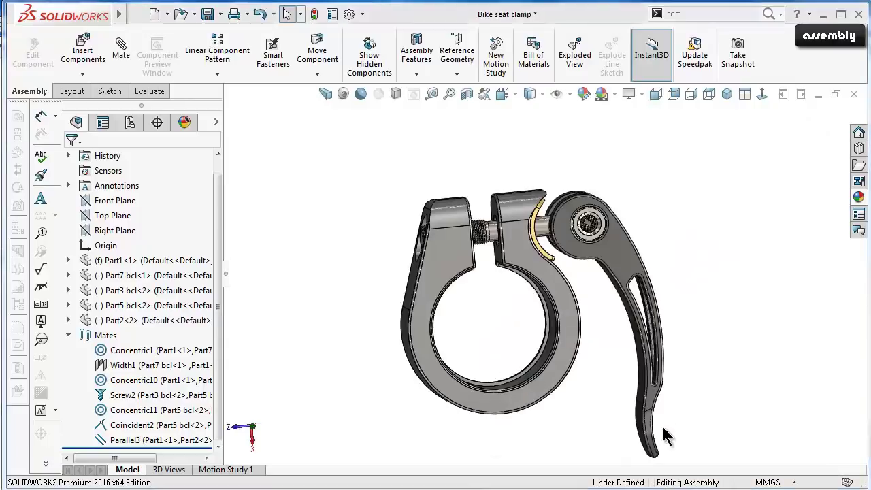
mouse_move(600, 257)
mouse_down()
mouse_move(610, 247)
mouse_move(559, 249)
mouse_move(537, 272)
mouse_up()
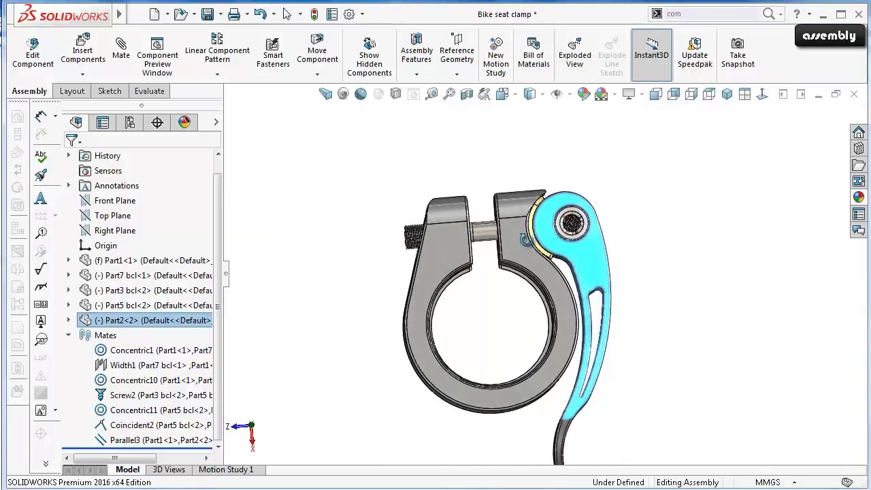
scroll(599, 229, down, 2)
scroll(637, 225, down, 3)
Deselect the lever, collapse the design tree, and show the clamp in Isometric view.
click(646, 223)
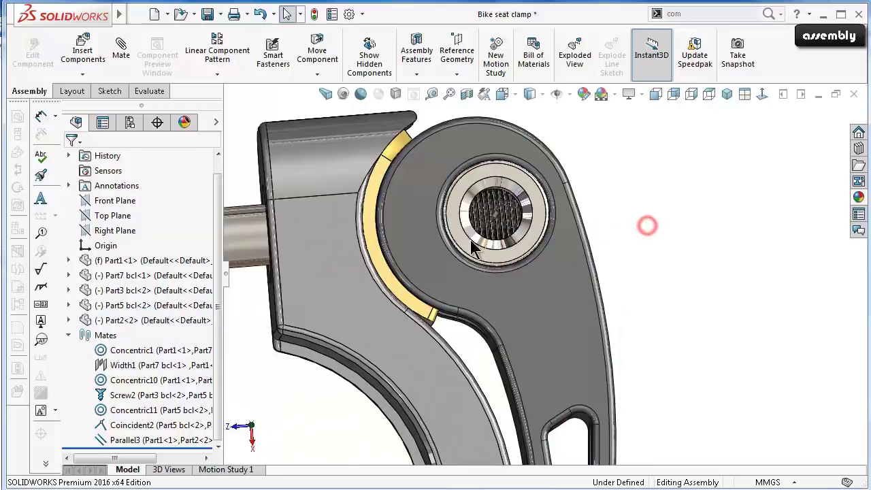
scroll(465, 260, up, 4)
middle_drag(411, 244, 381, 289)
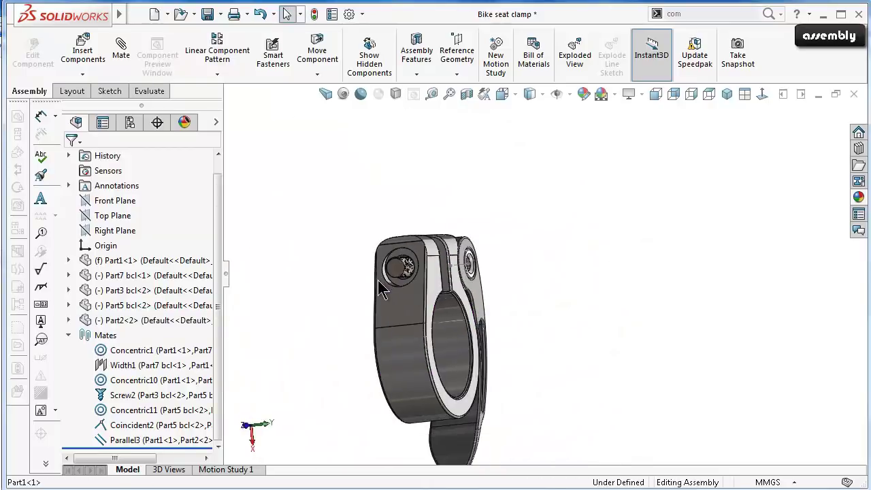
click(616, 308)
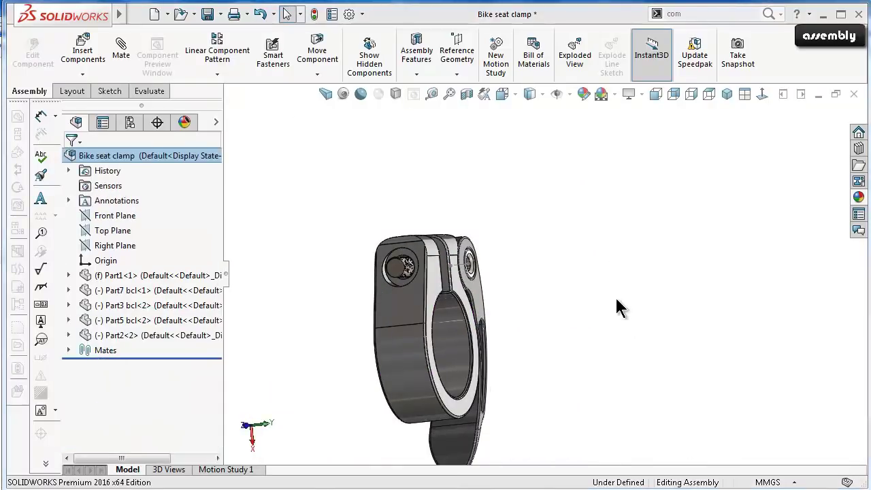
click(725, 94)
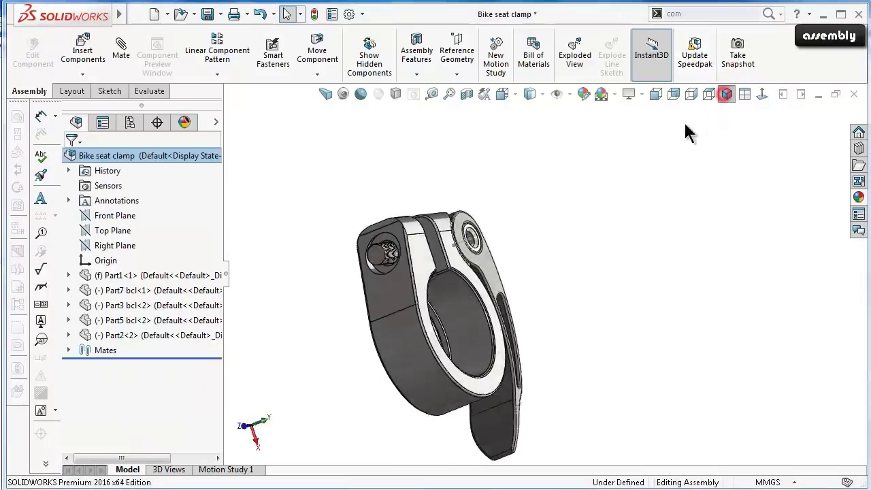
Insert the Part4 bcl knob and place it beside the clamp.
click(83, 55)
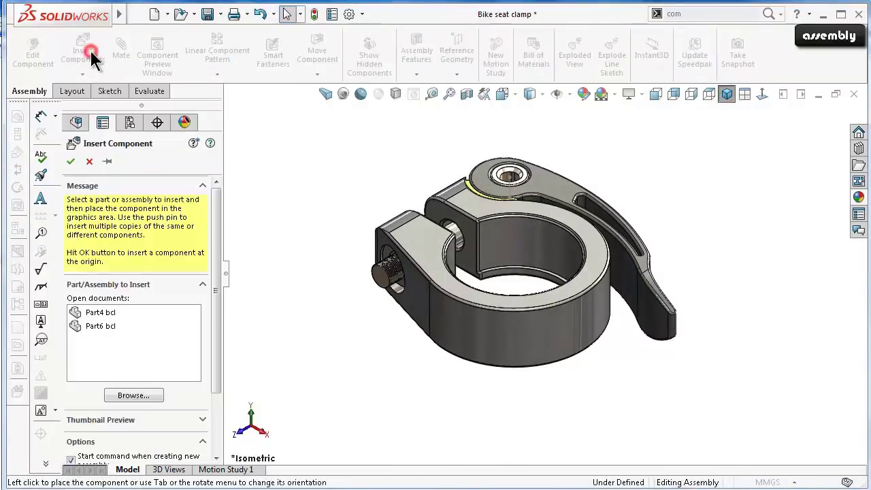
click(96, 313)
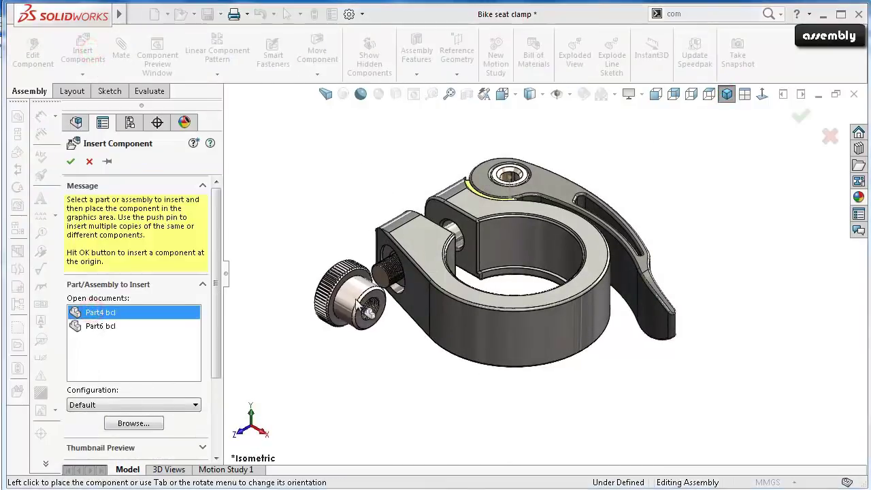
click(357, 291)
scroll(460, 292, down, 3)
scroll(460, 292, down, 3)
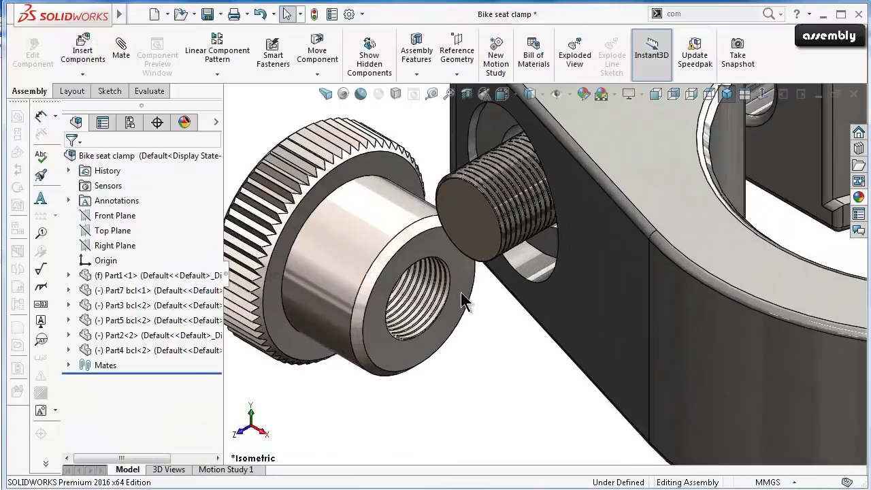
scroll(461, 292, down, 3)
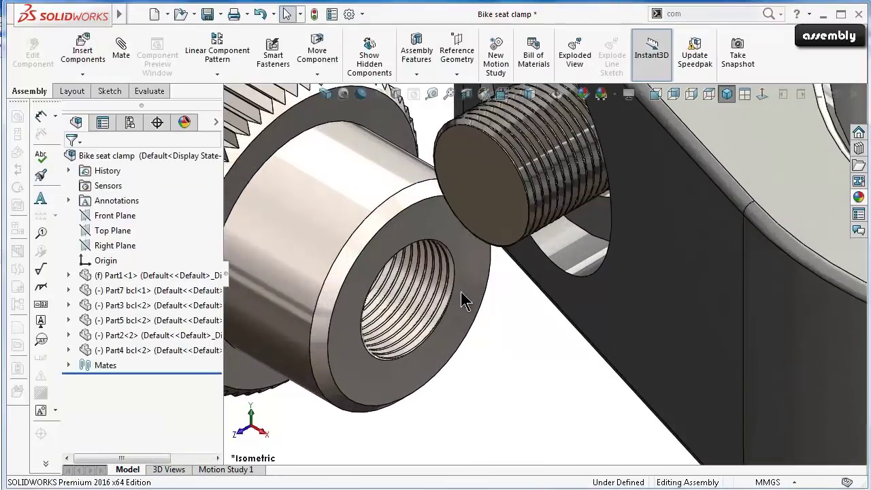
Try a Screw mate between the knob bore and stem, then cancel the misplaced mate.
click(123, 60)
mouse_move(216, 289)
mouse_down()
mouse_move(211, 393)
mouse_move(207, 281)
mouse_move(211, 343)
mouse_up()
click(202, 406)
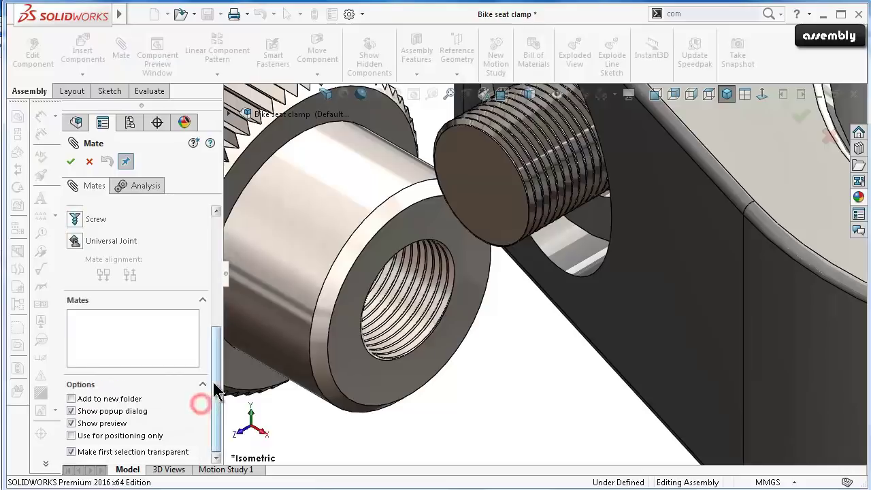
mouse_move(215, 336)
mouse_down()
mouse_move(210, 349)
mouse_move(213, 275)
mouse_up()
click(95, 393)
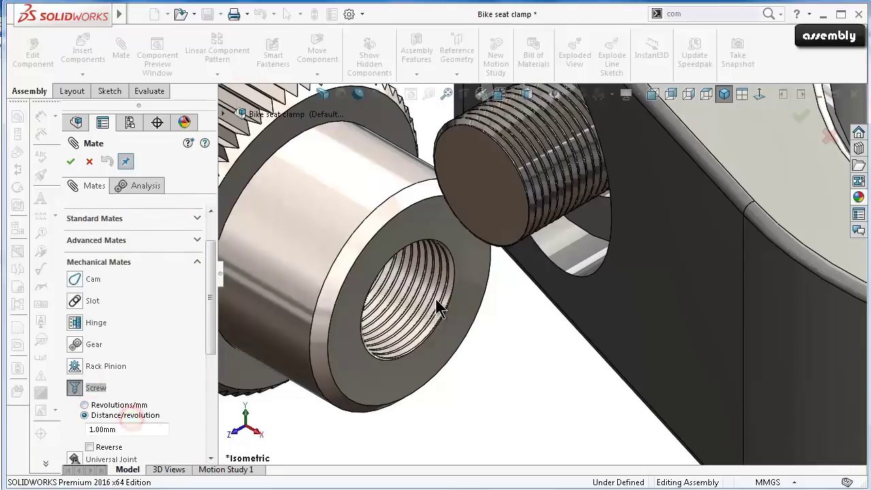
scroll(436, 300, up, 3)
scroll(487, 274, down, 2)
click(399, 248)
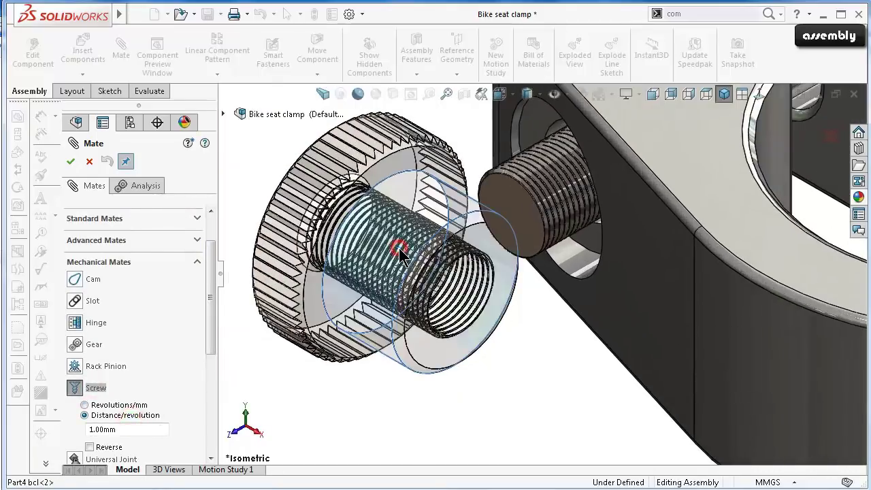
scroll(531, 252, up, 3)
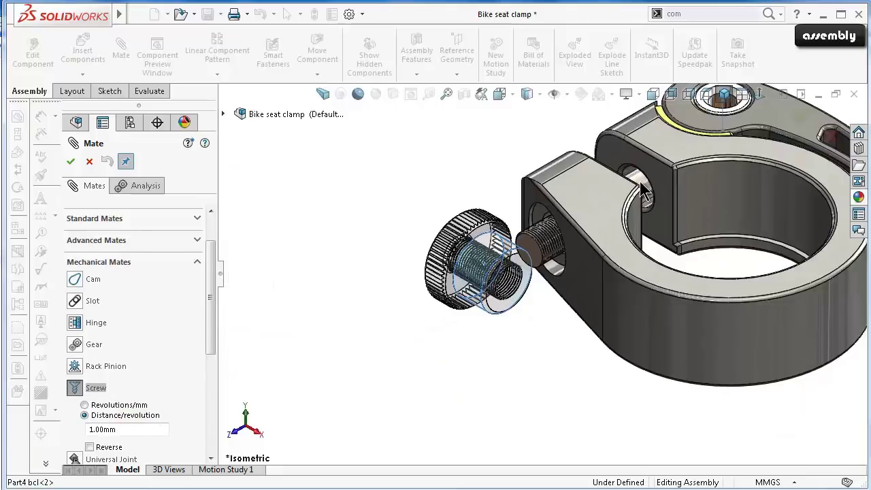
click(643, 189)
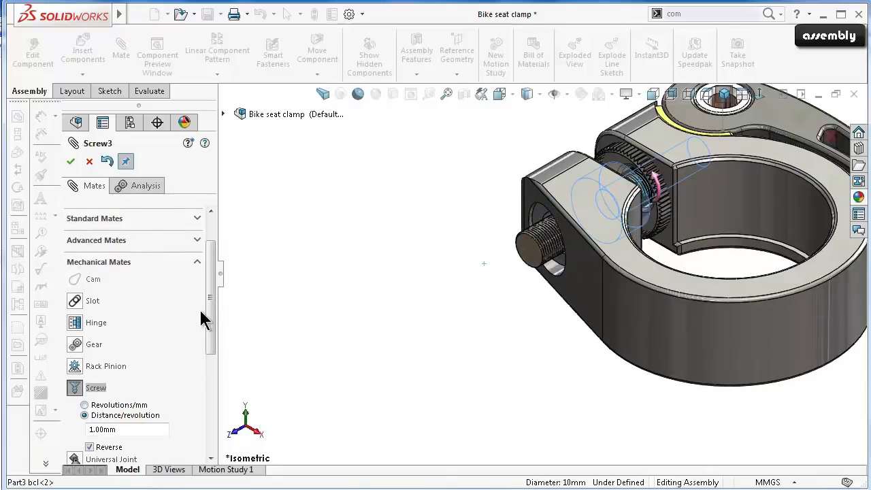
scroll(547, 282, up, 3)
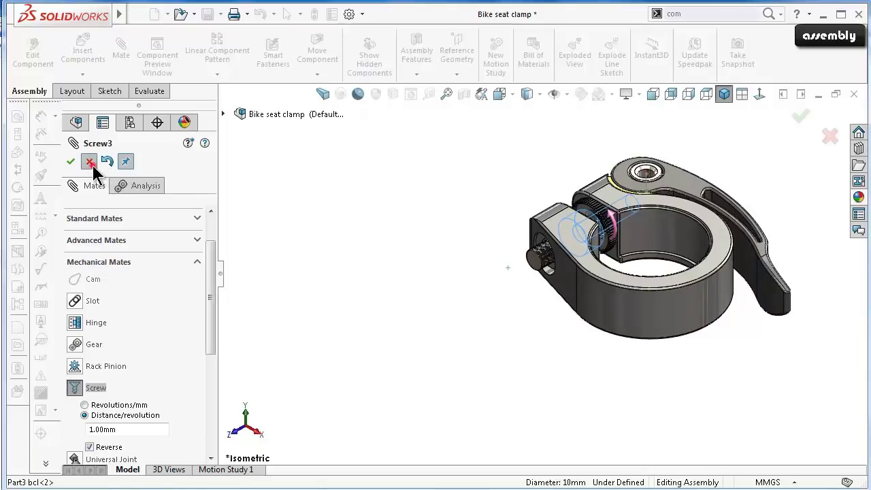
click(90, 162)
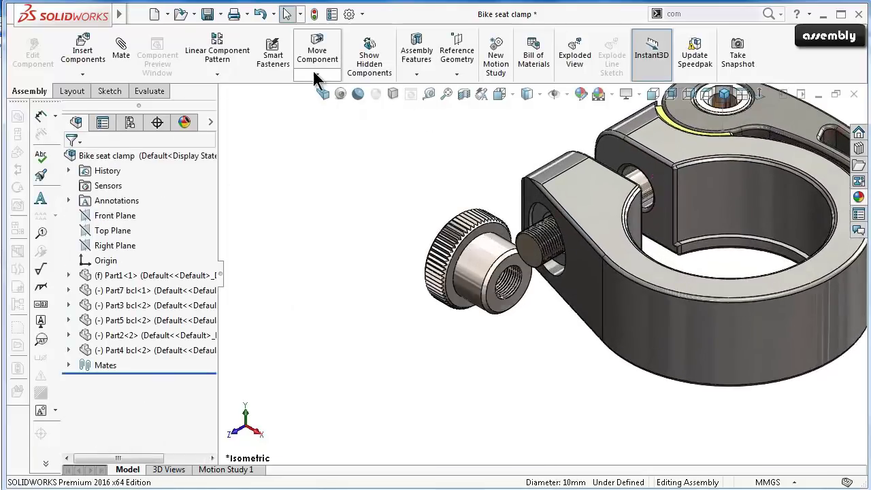
Rotate the knob component so it faces the threaded stem.
click(230, 76)
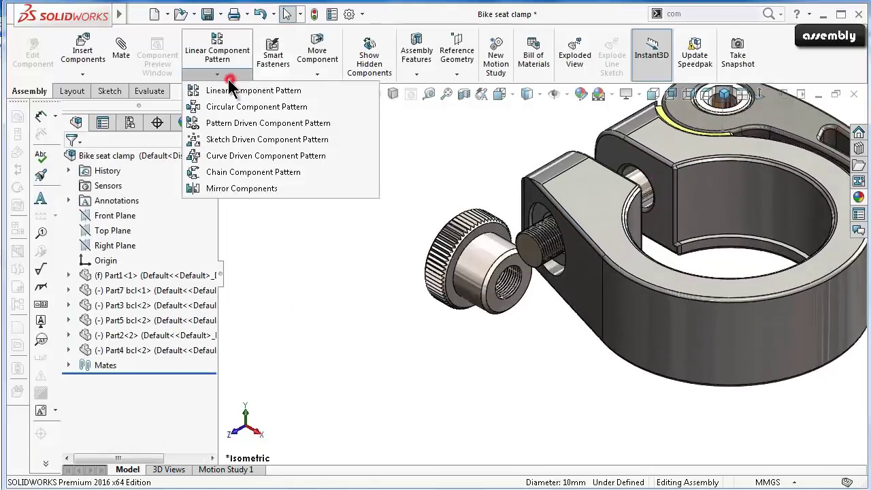
click(317, 73)
click(325, 107)
mouse_move(454, 258)
mouse_down()
mouse_move(525, 449)
mouse_move(456, 338)
mouse_move(449, 365)
mouse_move(338, 291)
mouse_up()
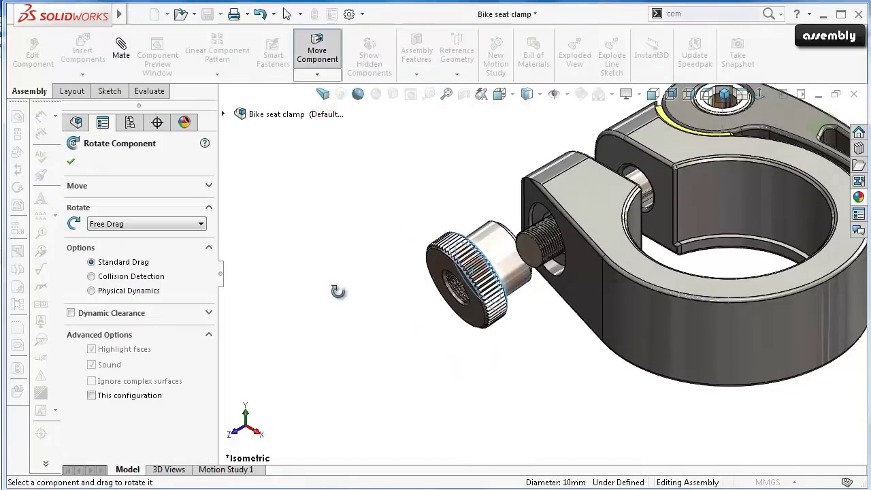
click(66, 162)
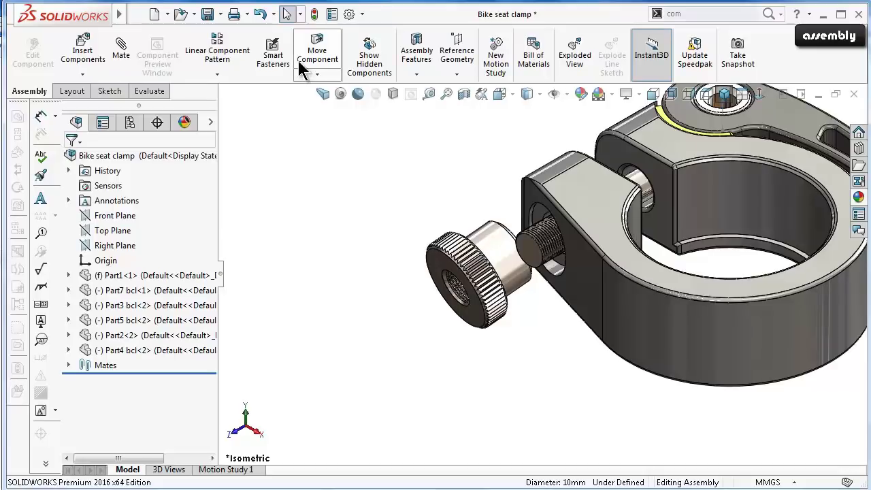
Add a reversed Screw4 mate at 1.00 mm per revolution between the knob bore and threaded stem.
click(119, 67)
drag(207, 309, 208, 377)
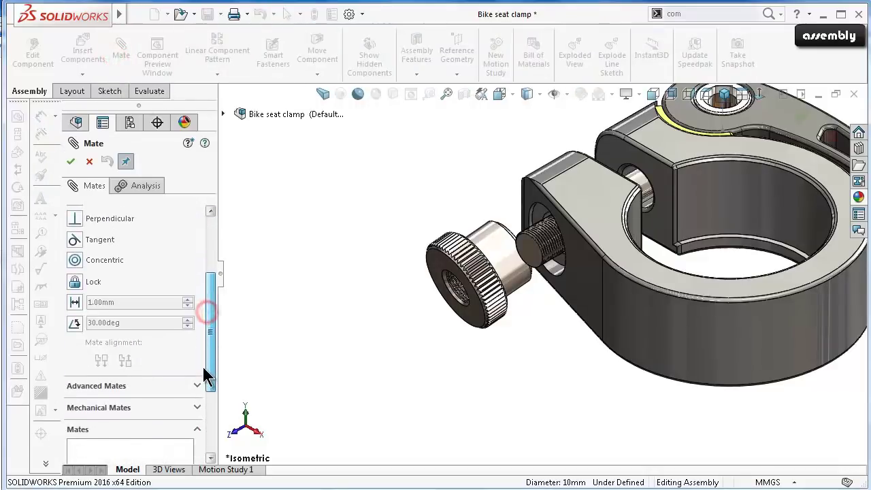
click(199, 407)
drag(210, 402, 214, 354)
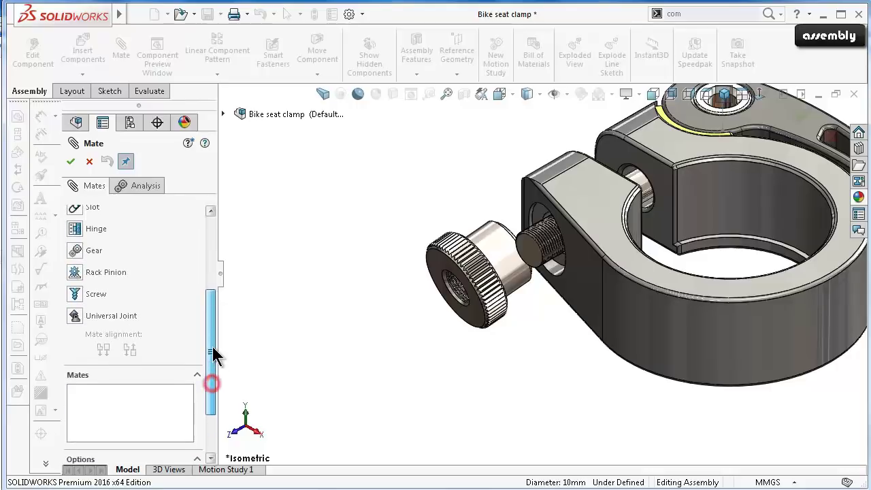
click(90, 293)
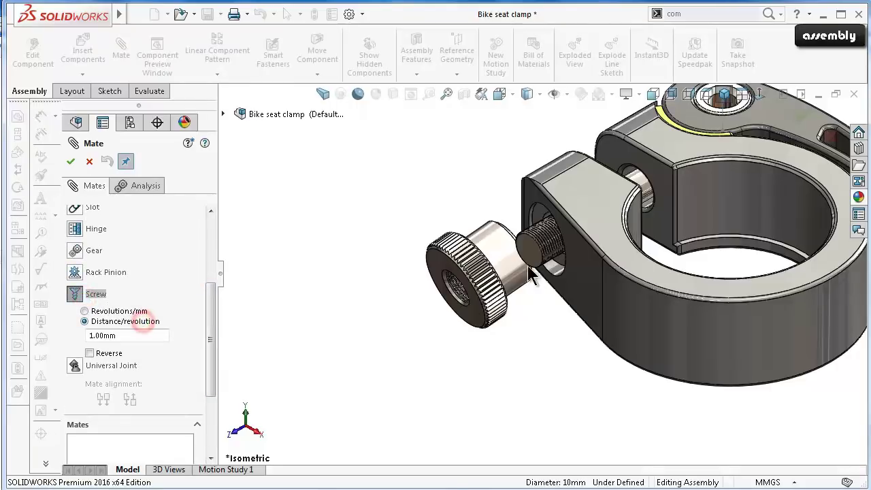
drag(505, 257, 541, 265)
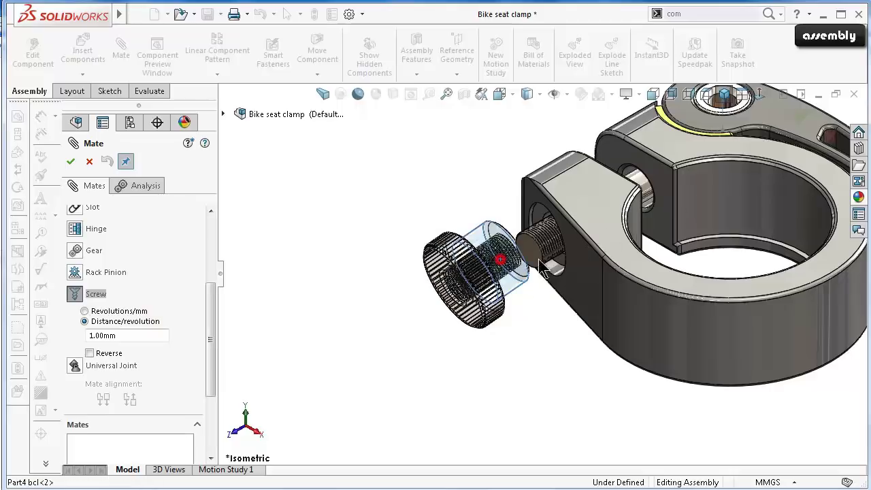
scroll(650, 214, down, 3)
click(612, 182)
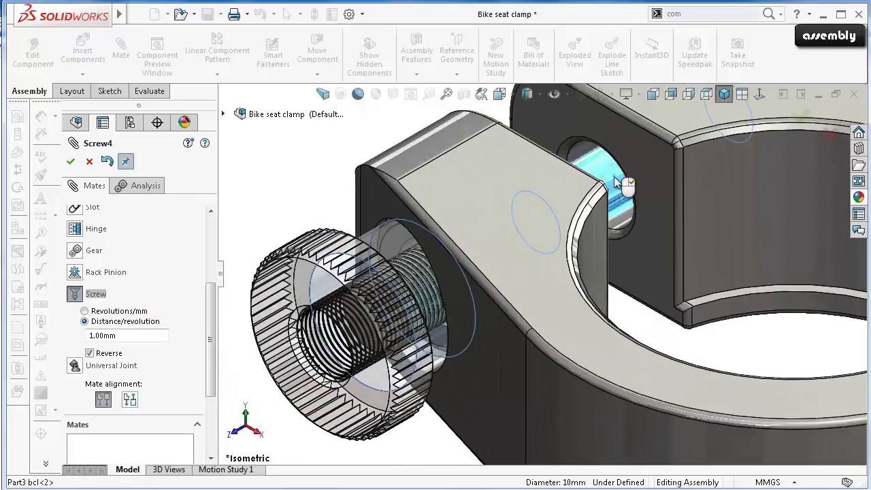
click(70, 161)
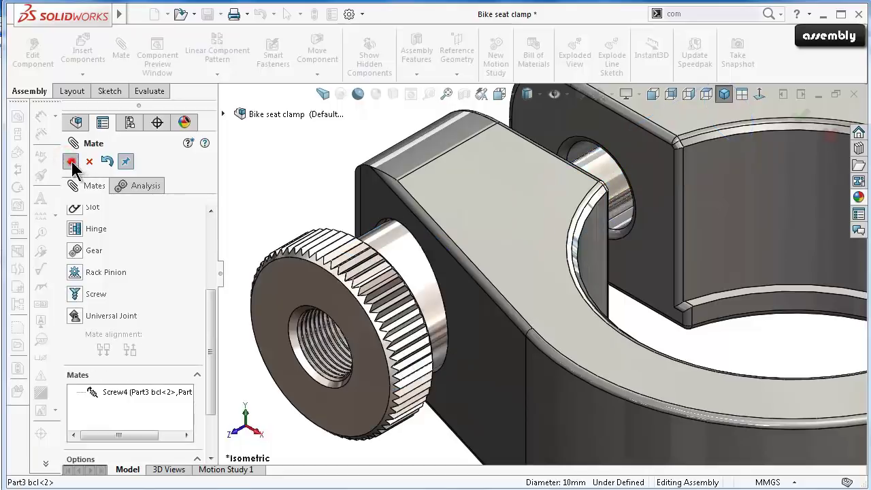
click(72, 161)
mouse_move(421, 225)
middle_down()
mouse_move(451, 217)
mouse_move(446, 122)
mouse_move(375, 338)
middle_up()
Slide the knob along the screw and orbit to a side view to check the fit.
scroll(391, 414, down, 1)
drag(422, 347, 437, 320)
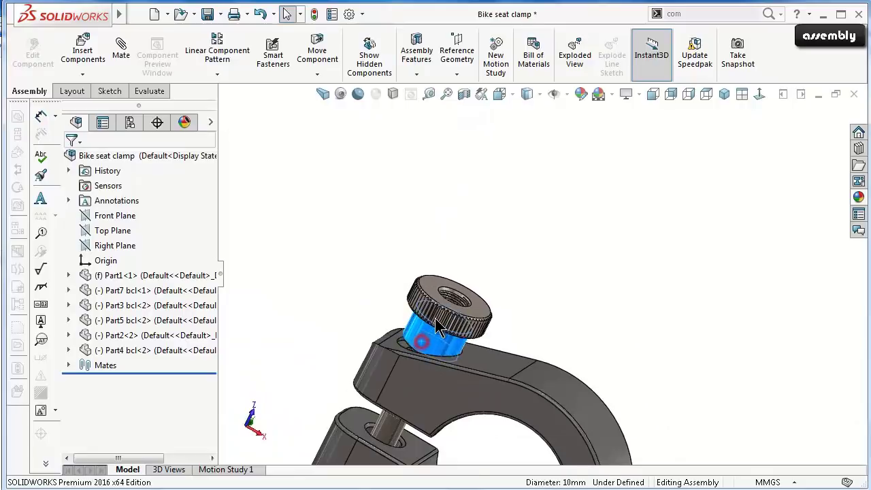
mouse_move(437, 320)
middle_down()
mouse_move(415, 399)
mouse_move(479, 383)
middle_up()
drag(467, 372, 439, 363)
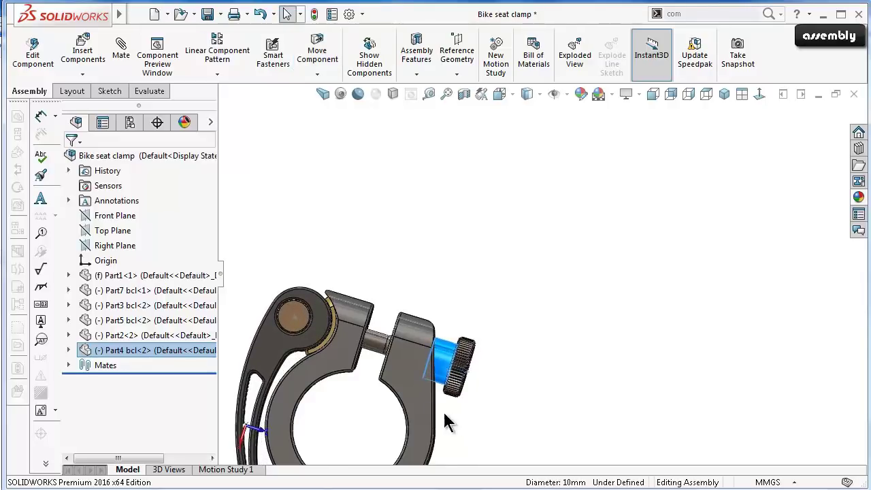
mouse_move(443, 413)
middle_down()
mouse_move(418, 268)
mouse_move(528, 330)
mouse_move(444, 307)
middle_up()
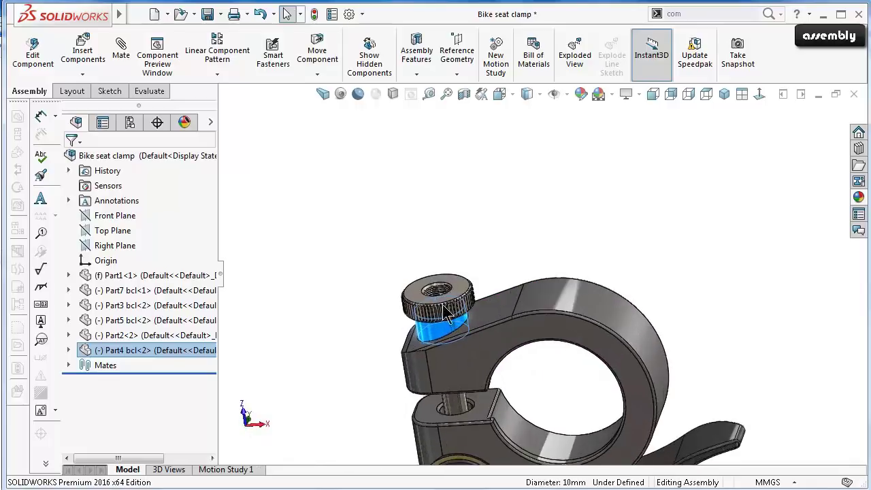
Move the knob further along its screw and select the knob's bottom circular edge.
key(z)
mouse_move(470, 298)
mouse_down()
mouse_move(500, 301)
mouse_move(482, 302)
mouse_move(498, 279)
mouse_up()
scroll(484, 303, down, 2)
scroll(496, 305, down, 1)
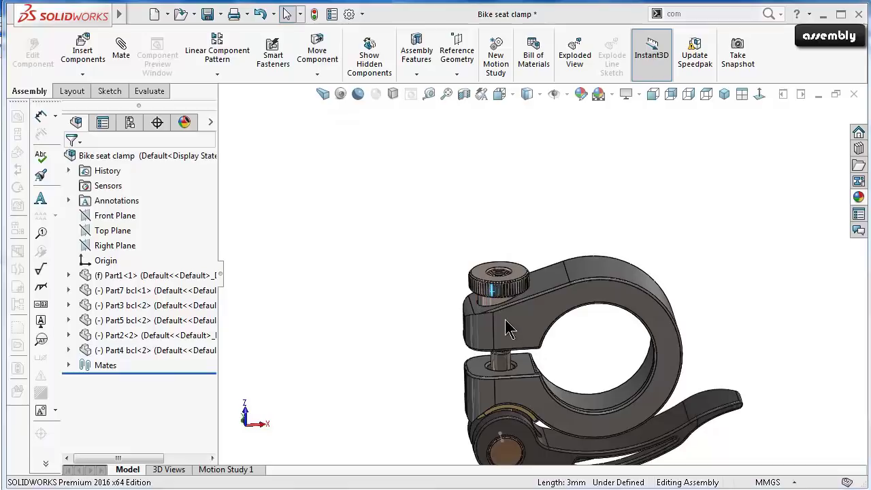
scroll(492, 306, down, 3)
drag(440, 300, 443, 212)
middle_drag(427, 229, 438, 136)
scroll(437, 136, down, 2)
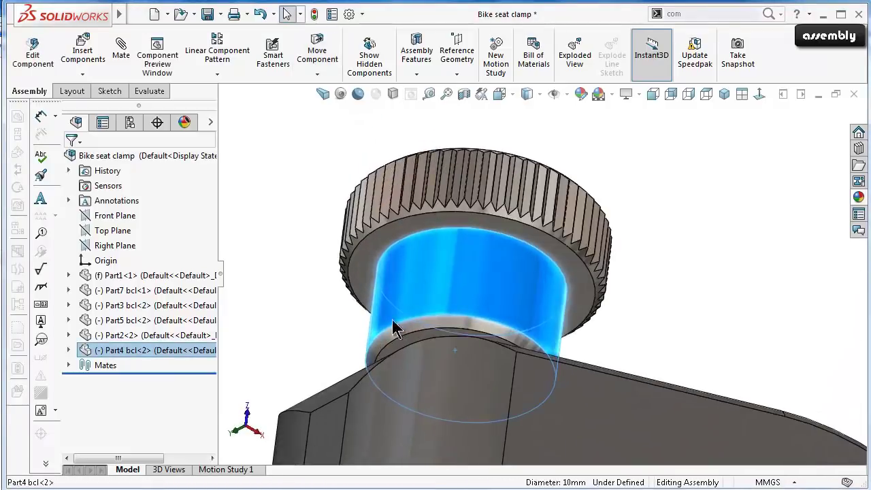
click(402, 352)
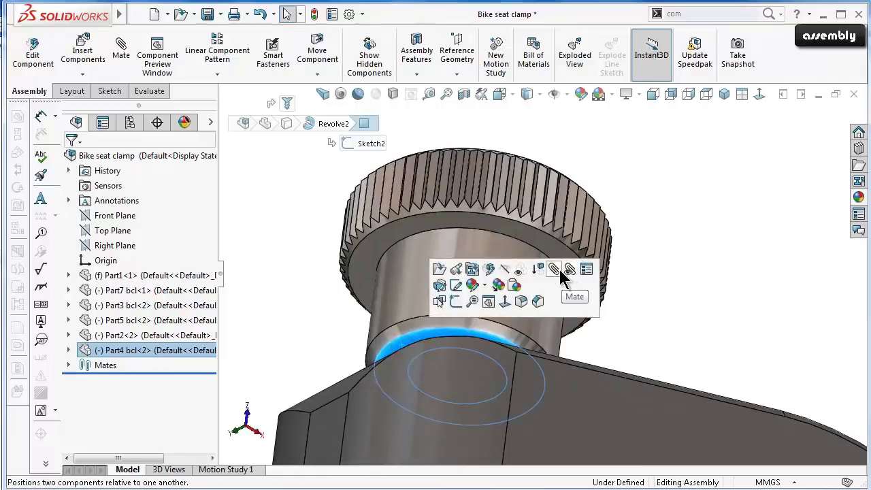
Mate the knob's bottom edge Coincident to the washer face.
click(562, 272)
middle_drag(437, 258, 425, 397)
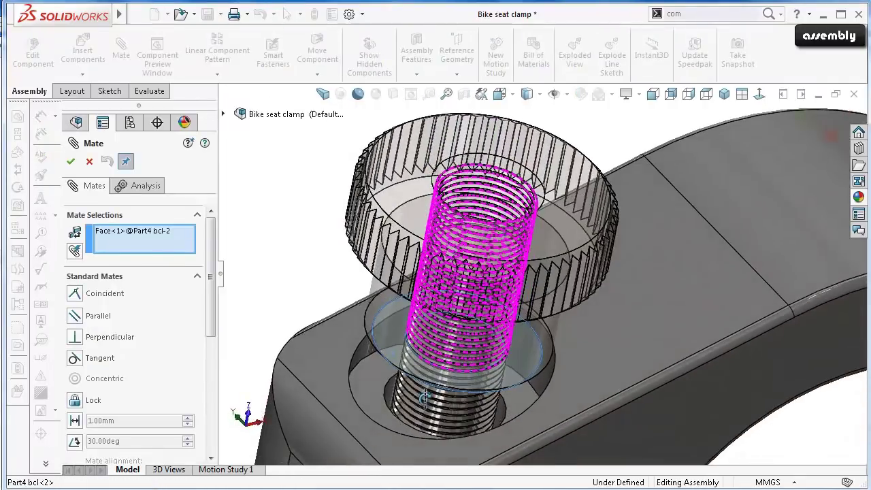
click(366, 399)
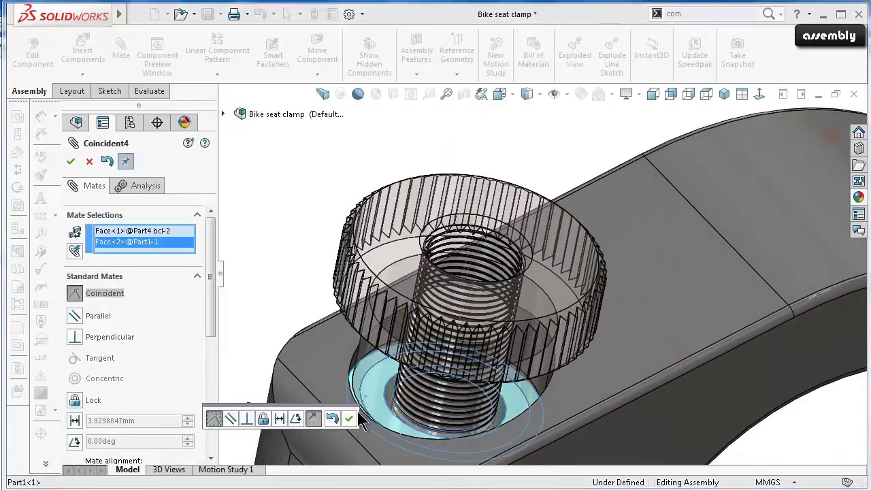
click(351, 428)
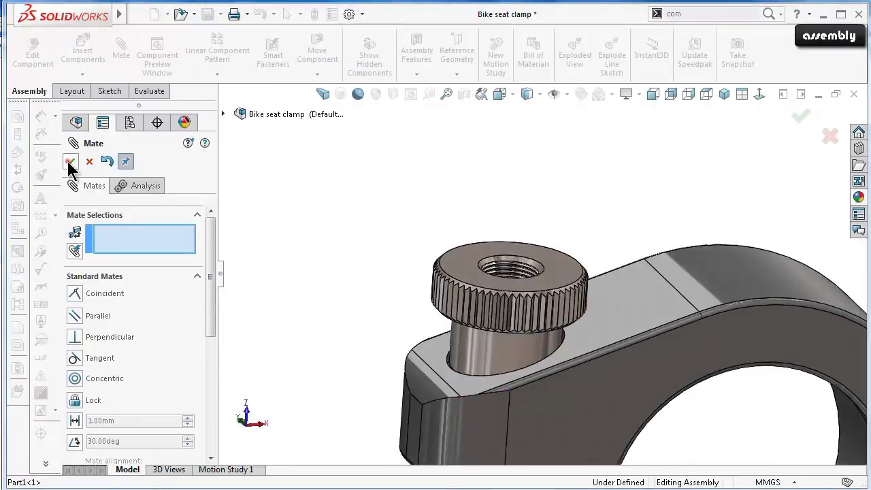
click(70, 165)
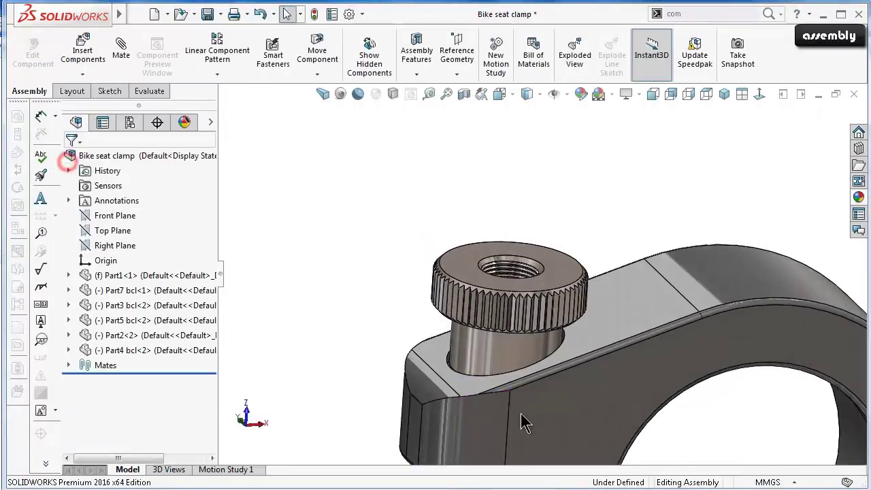
Make the knurled knob transparent.
mouse_move(502, 350)
middle_down()
mouse_move(507, 340)
mouse_move(484, 332)
middle_up()
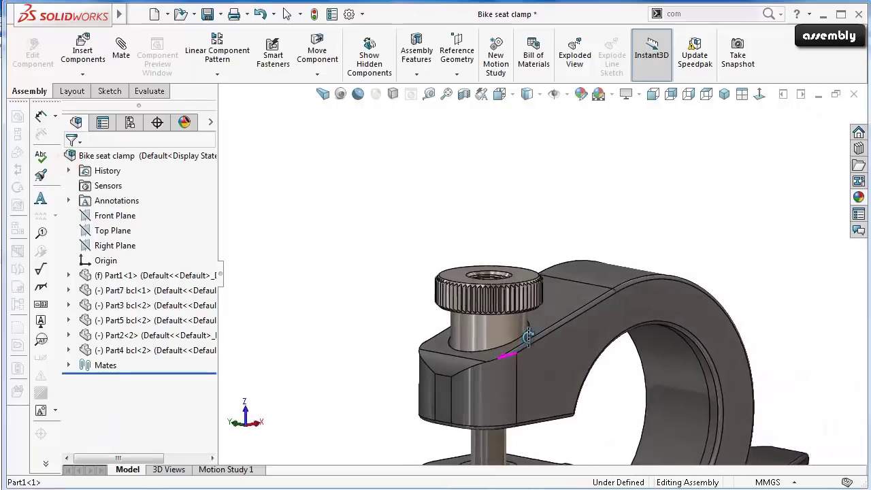
click(486, 335)
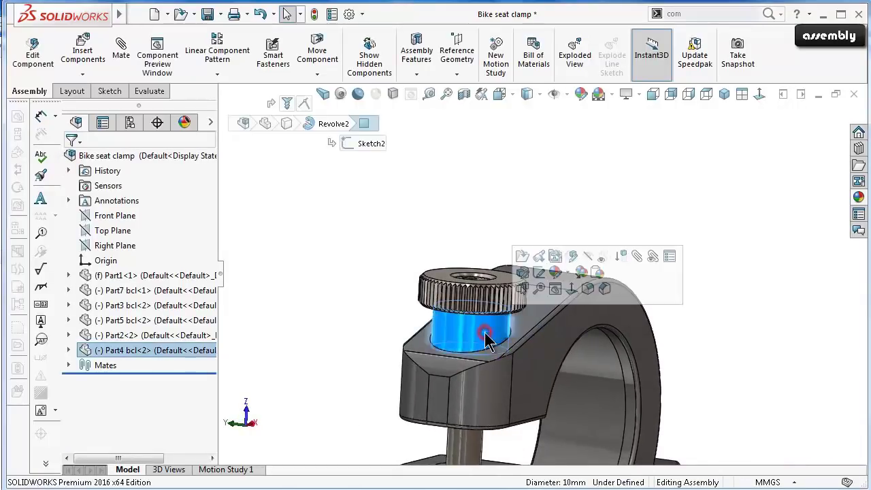
click(603, 257)
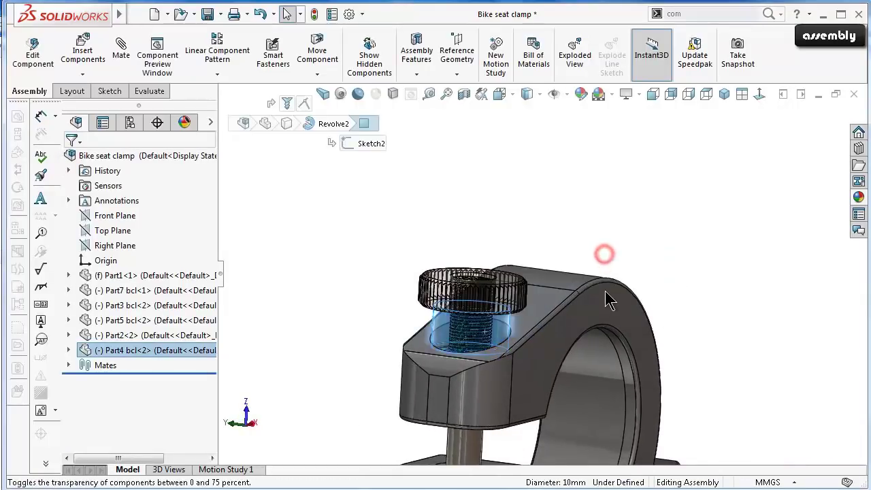
click(742, 161)
View the clamp side-on with Normal To and zoom to see the thread inside the knob.
click(627, 309)
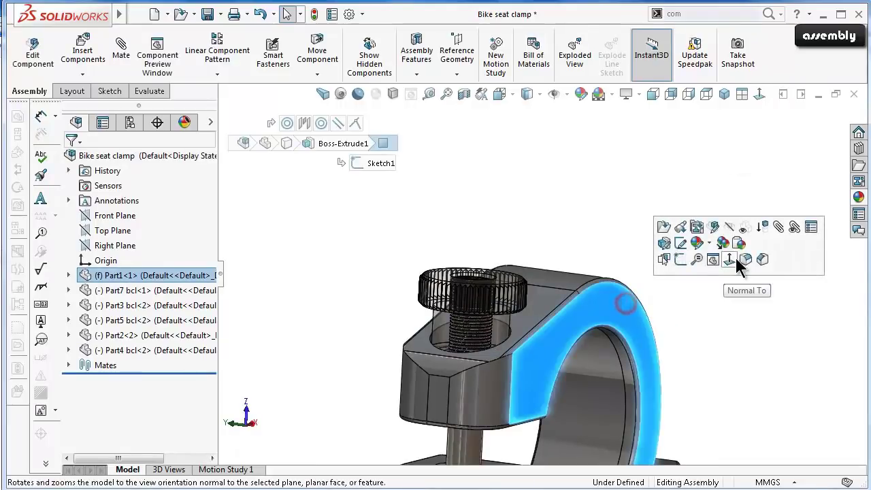
click(726, 257)
scroll(435, 190, down, 3)
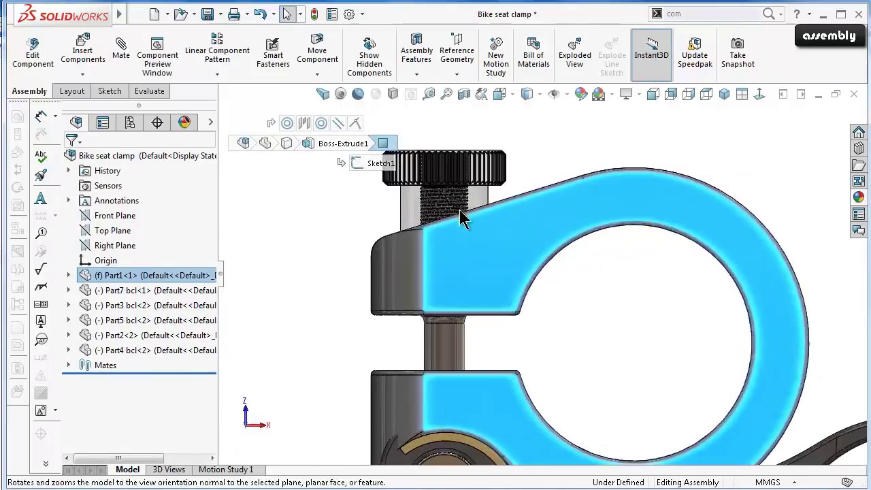
scroll(460, 218, down, 3)
scroll(439, 227, up, 1)
scroll(476, 282, down, 2)
click(360, 313)
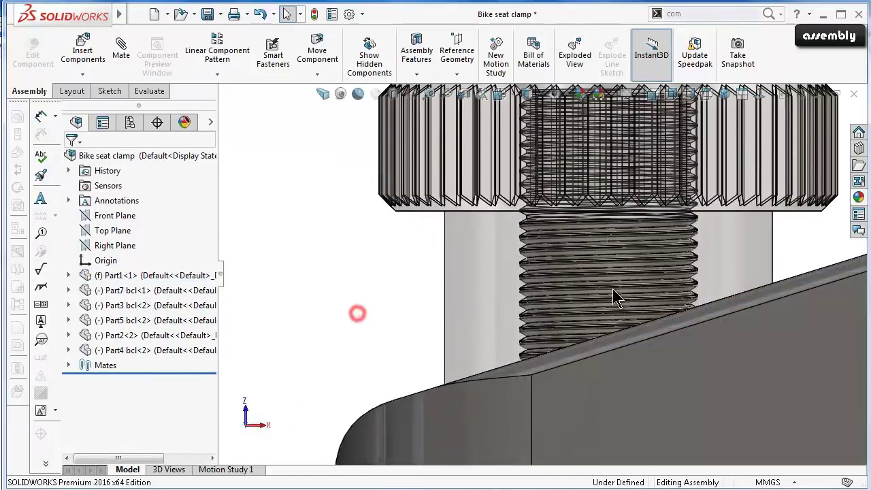
scroll(612, 288, up, 1)
scroll(638, 246, down, 1)
scroll(635, 283, up, 2)
scroll(554, 429, up, 2)
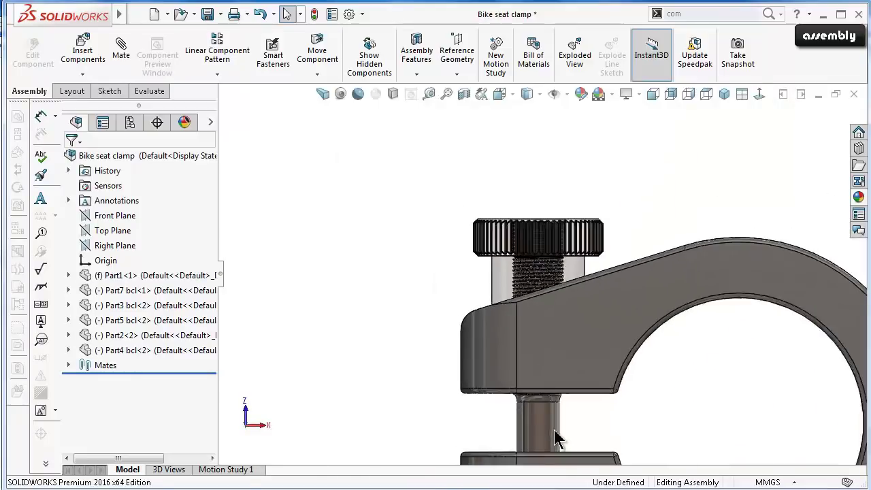
scroll(553, 429, up, 2)
scroll(556, 420, up, 1)
scroll(551, 340, down, 2)
Swing the quick-release lever (Part2<2>) around its pivot out to the right.
click(569, 424)
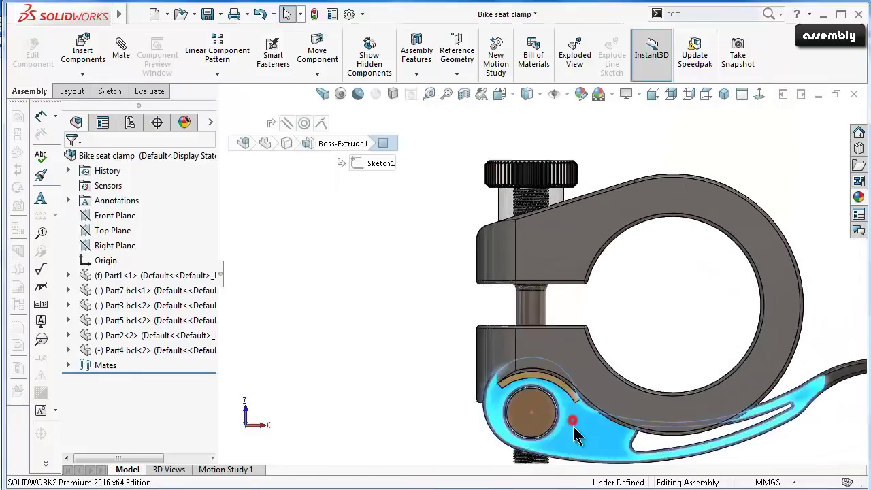
mouse_move(573, 433)
mouse_down()
mouse_move(572, 453)
mouse_move(564, 426)
mouse_up()
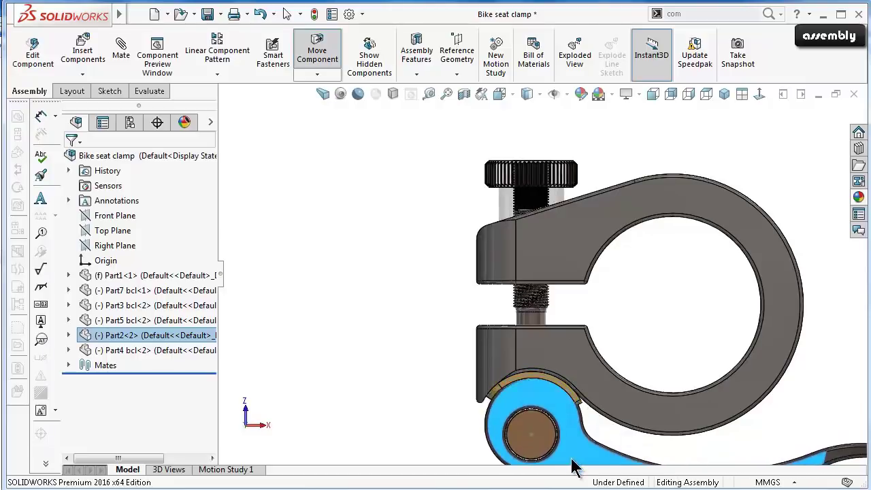
drag(540, 397, 523, 404)
ctrl+middle_drag(553, 288, 541, 265)
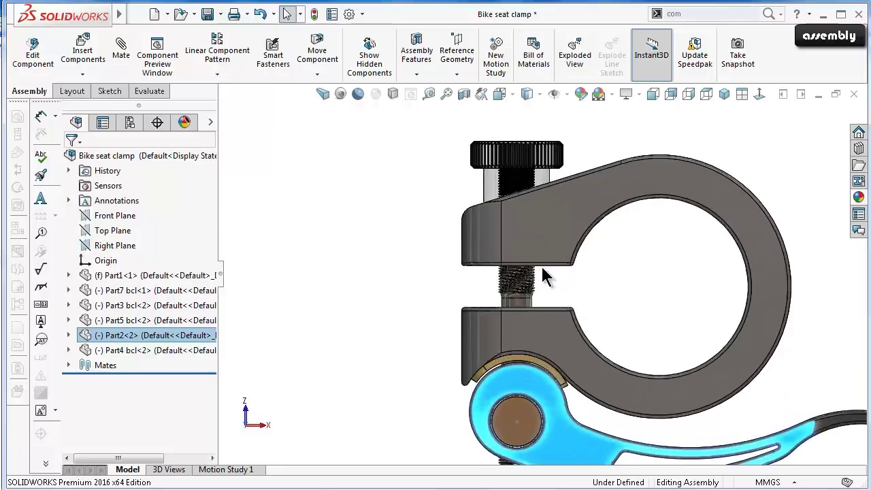
Deselect the lever and orbit the clamp to an angled isometric view.
click(667, 293)
scroll(558, 231, down, 2)
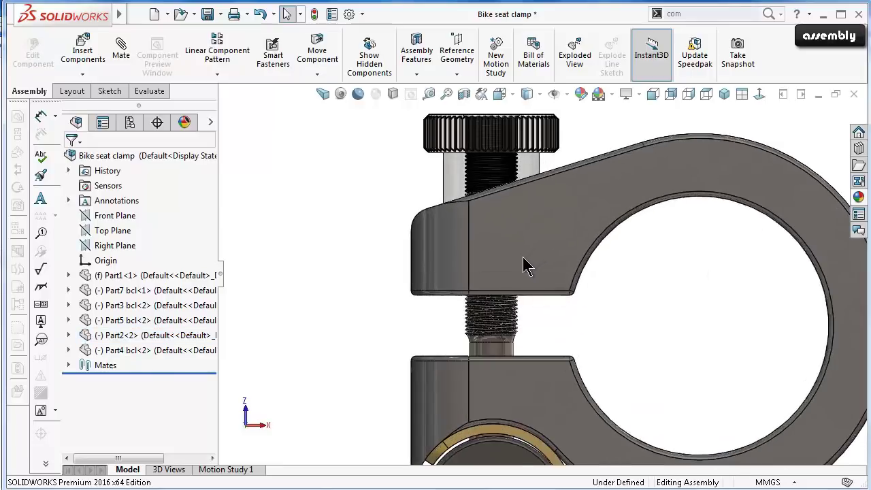
scroll(517, 282, down, 2)
scroll(509, 296, down, 2)
scroll(509, 286, up, 4)
mouse_move(510, 252)
middle_down()
mouse_move(509, 442)
mouse_move(509, 188)
mouse_move(520, 265)
mouse_move(592, 190)
middle_up()
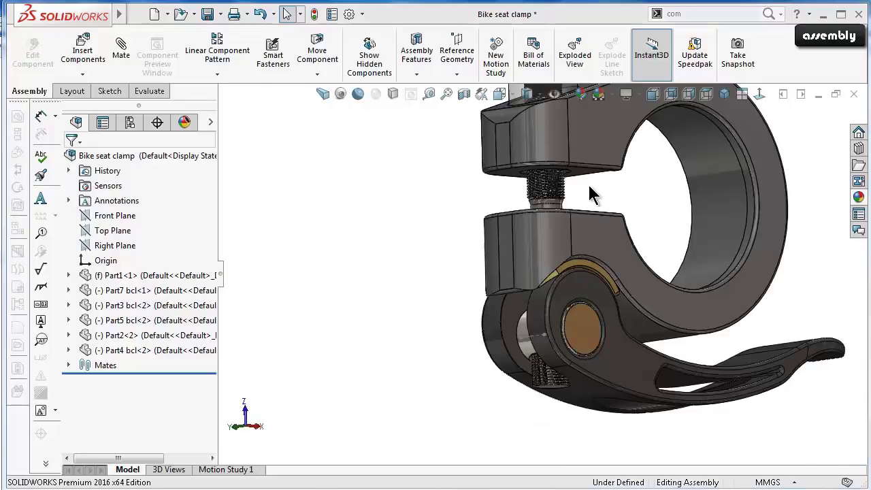
Zoom in and drag the small part in the clamp gap to test the mechanism.
scroll(570, 207, down, 2)
scroll(570, 207, down, 2)
scroll(570, 207, down, 2)
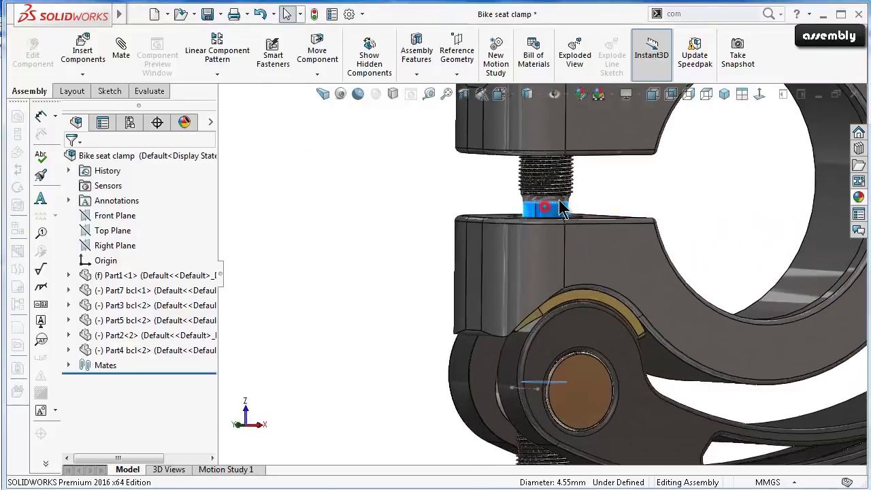
click(559, 204)
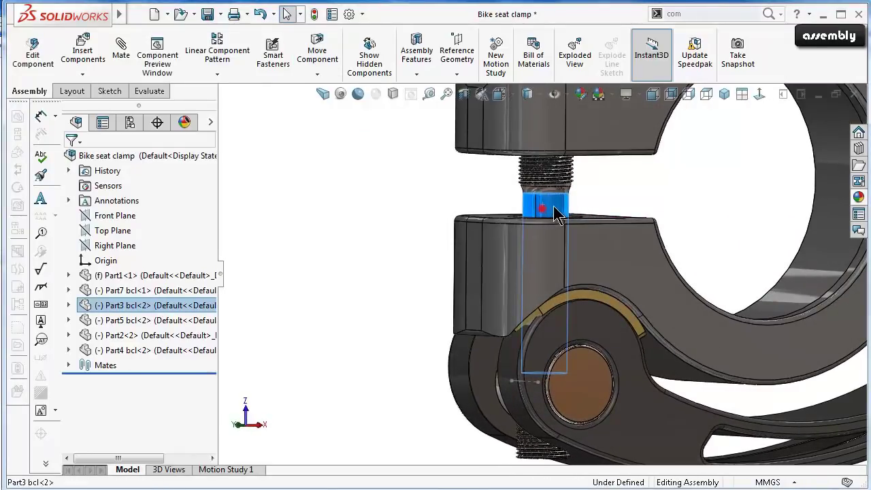
drag(556, 214, 553, 207)
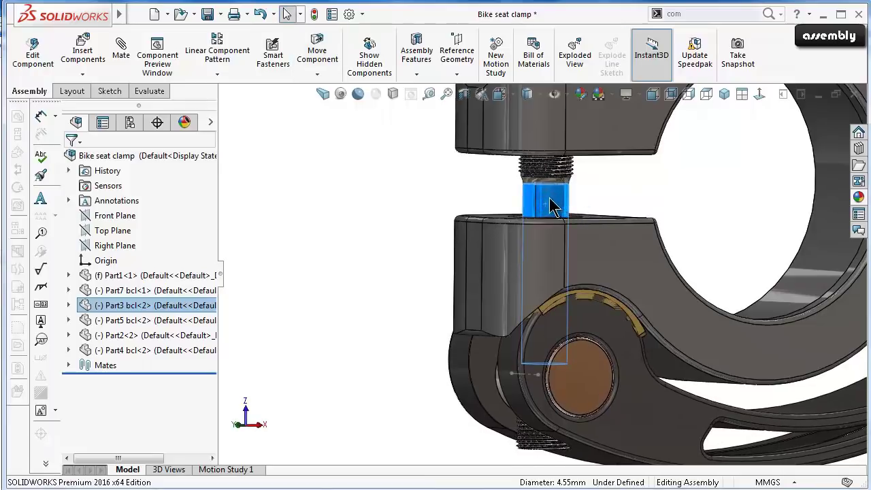
key(Escape)
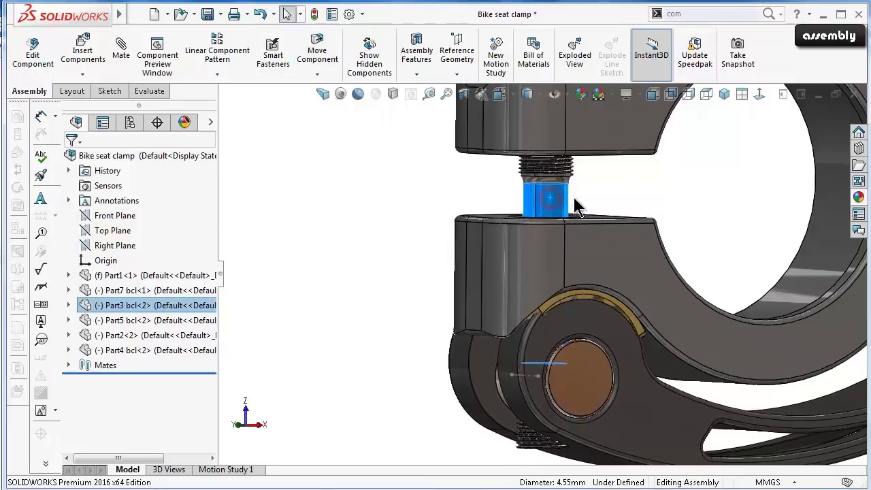
mouse_move(575, 206)
mouse_down()
mouse_move(538, 212)
mouse_move(560, 209)
mouse_move(555, 231)
mouse_up()
mouse_move(550, 196)
mouse_down()
mouse_move(571, 211)
mouse_move(602, 203)
mouse_up()
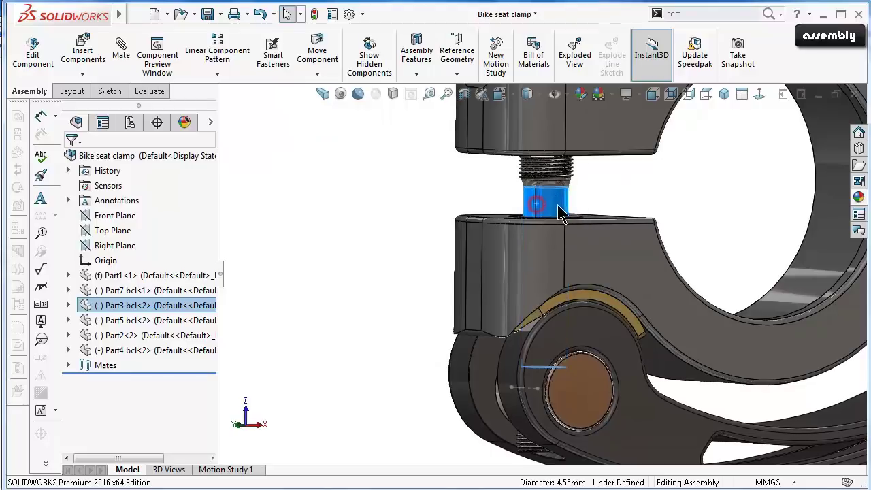
drag(537, 204, 578, 205)
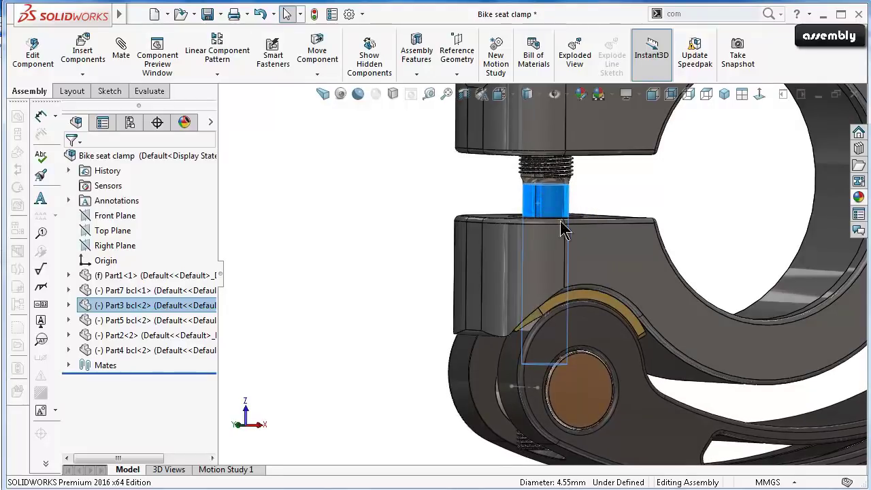
Switch to cartoon display and move the part to swing the lever and jaws.
scroll(567, 276, up, 2)
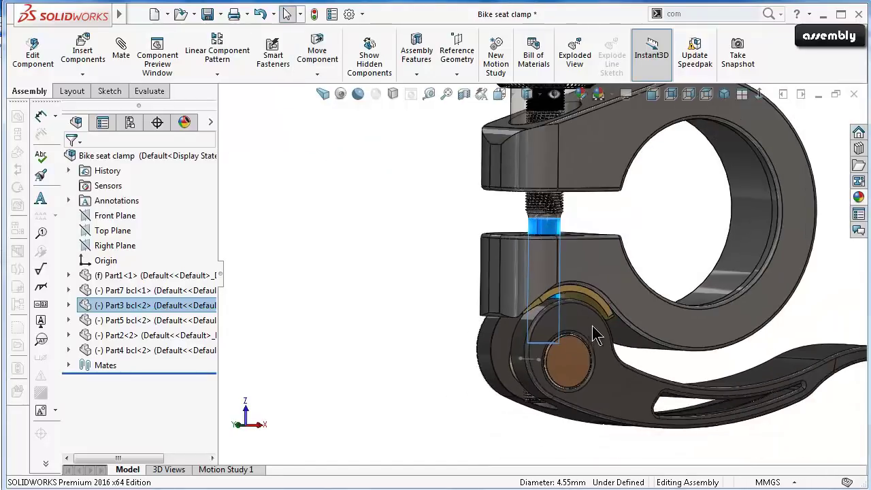
click(359, 95)
scroll(519, 216, down, 2)
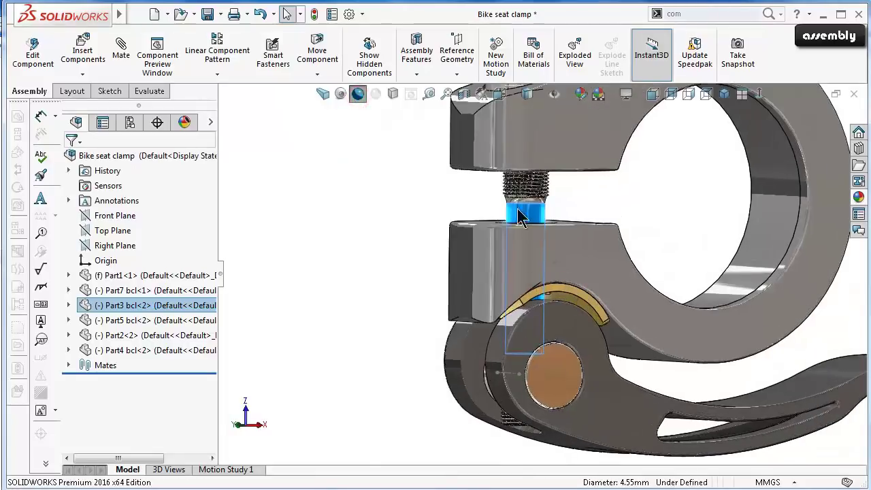
mouse_move(519, 219)
mouse_down()
mouse_move(583, 205)
mouse_move(534, 214)
mouse_move(561, 208)
mouse_move(537, 204)
mouse_move(524, 213)
mouse_move(557, 208)
mouse_up()
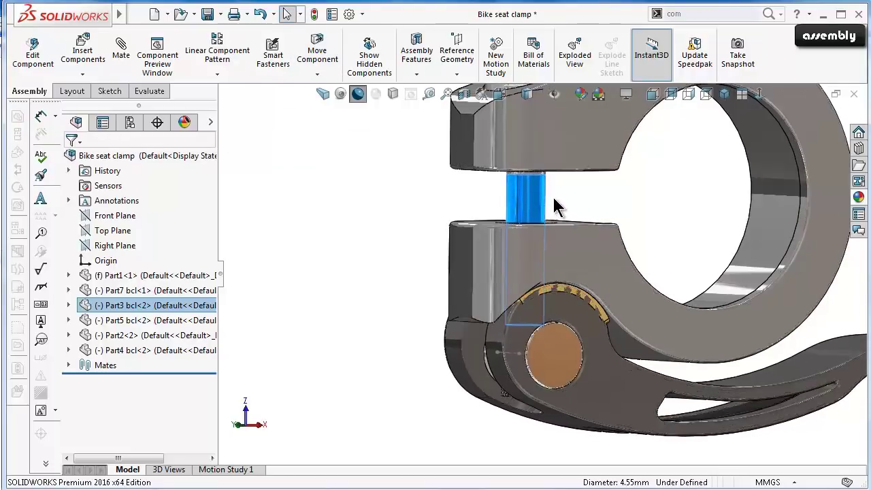
click(587, 197)
Turn the view to face the clamp body front-on in cartoon display.
middle_drag(587, 196, 568, 181)
click(560, 163)
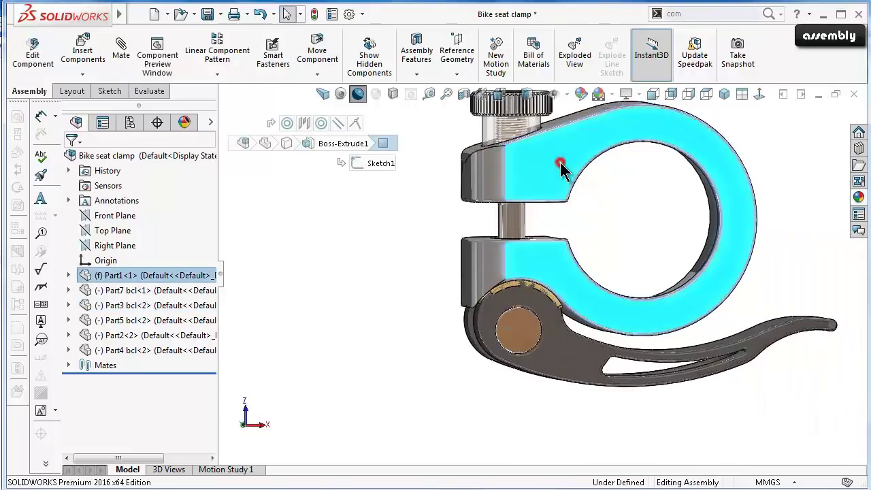
click(663, 119)
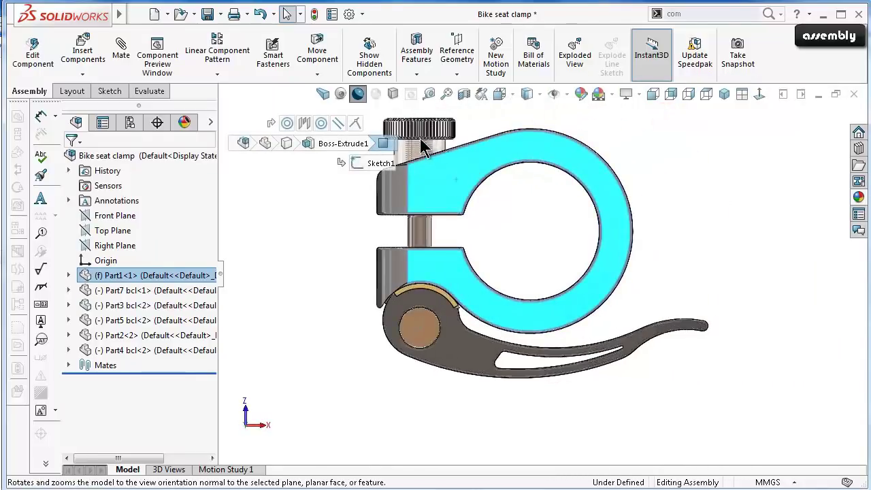
scroll(418, 144, down, 3)
click(358, 97)
click(340, 224)
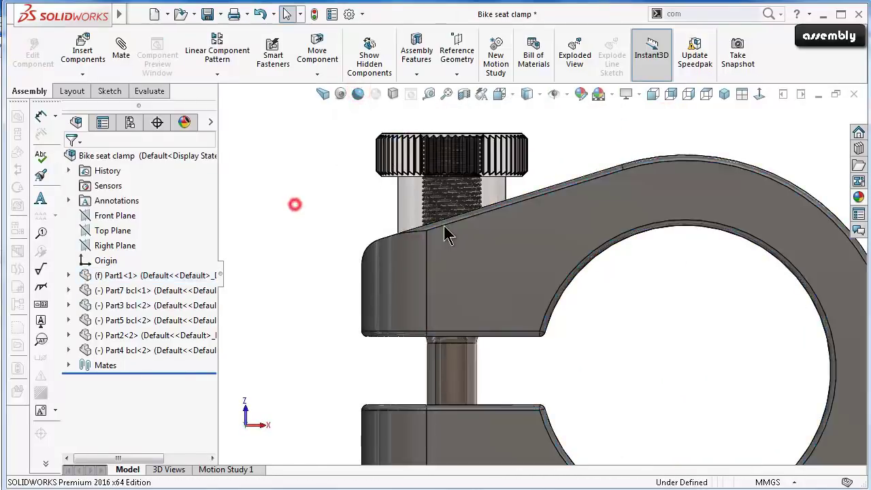
Drag the part between the clamp jaws to test the screw's travel.
scroll(443, 226, down, 3)
scroll(476, 207, down, 3)
scroll(482, 201, up, 3)
scroll(513, 441, up, 2)
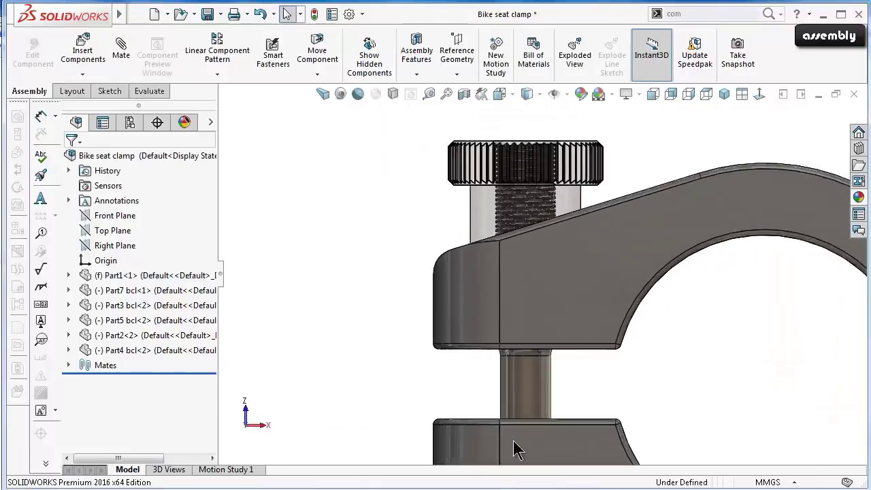
scroll(530, 401, down, 2)
click(517, 383)
drag(521, 390, 554, 384)
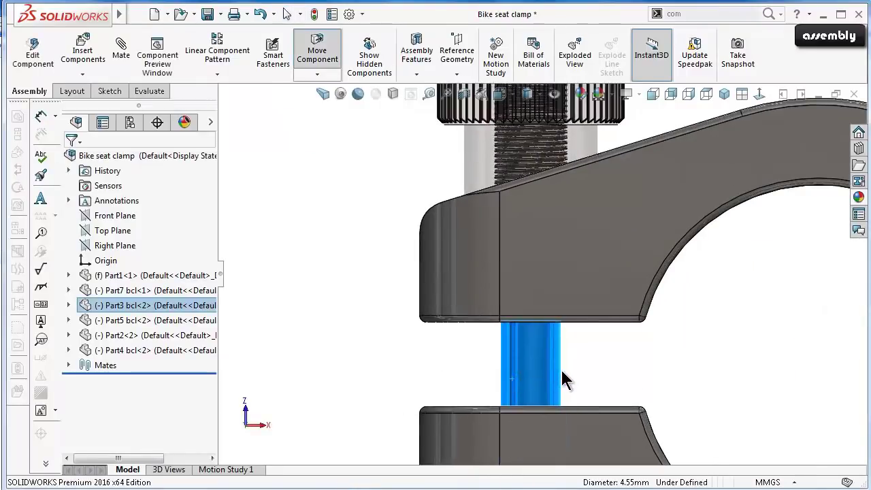
key(Escape)
scroll(551, 367, up, 2)
scroll(554, 320, up, 1)
scroll(571, 279, up, 1)
click(635, 293)
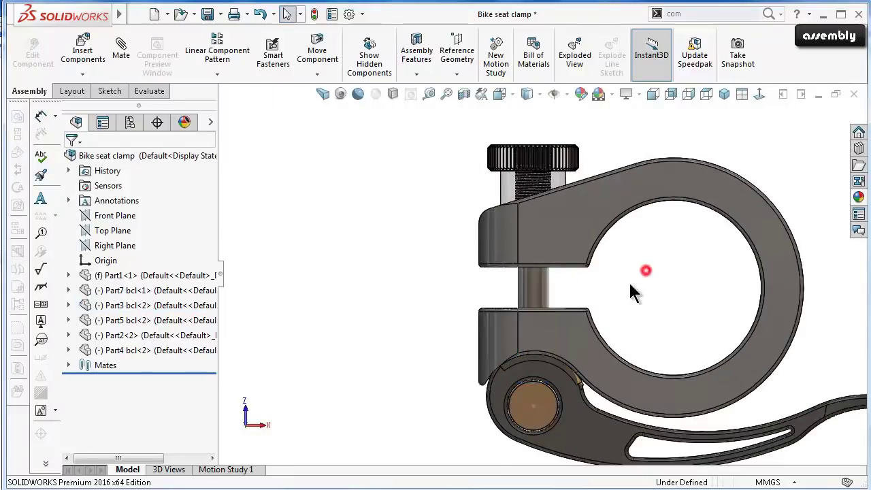
Zoom in on the knob threads and test-move the threaded screw shaft inside the knob.
scroll(599, 275, up, 1)
scroll(554, 272, down, 2)
scroll(544, 267, down, 1)
scroll(510, 268, up, 2)
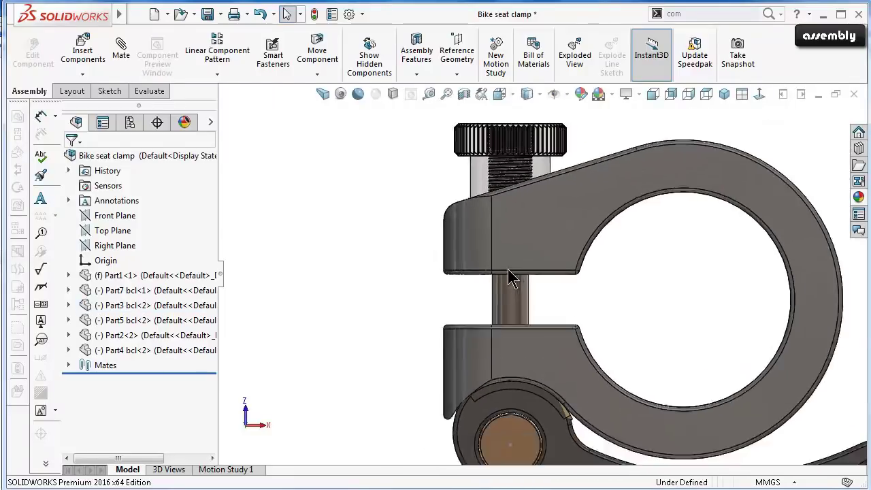
scroll(524, 272, down, 2)
scroll(551, 259, up, 2)
scroll(552, 278, down, 2)
scroll(551, 293, down, 2)
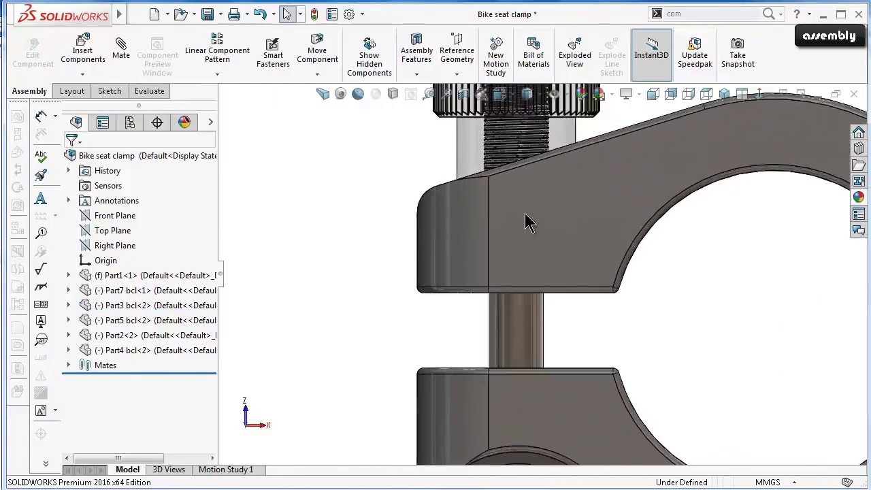
scroll(538, 252, up, 2)
scroll(534, 215, down, 2)
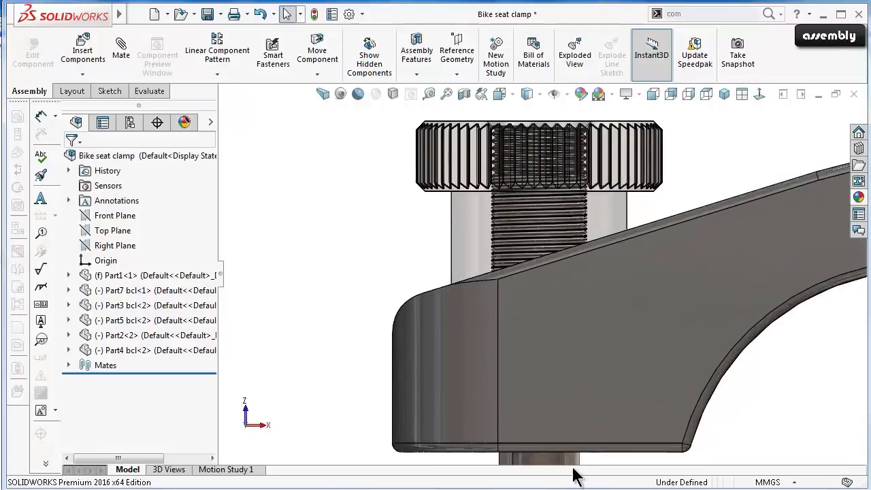
scroll(574, 476, up, 1)
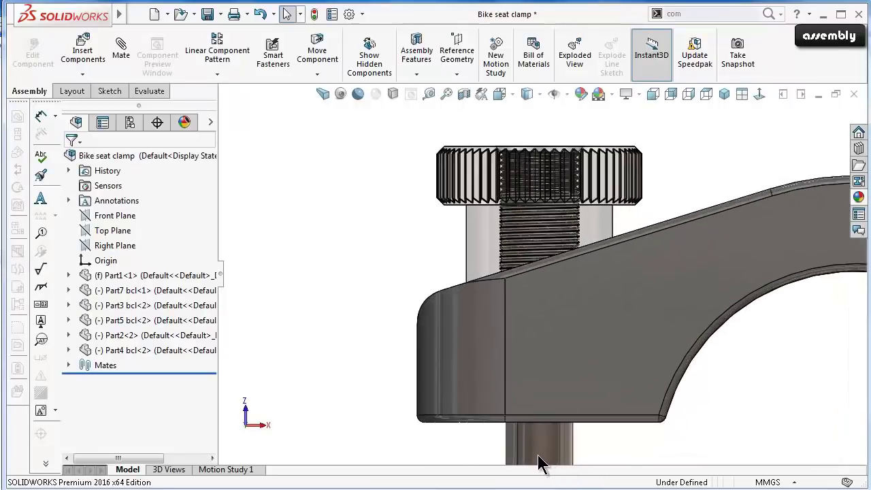
click(538, 461)
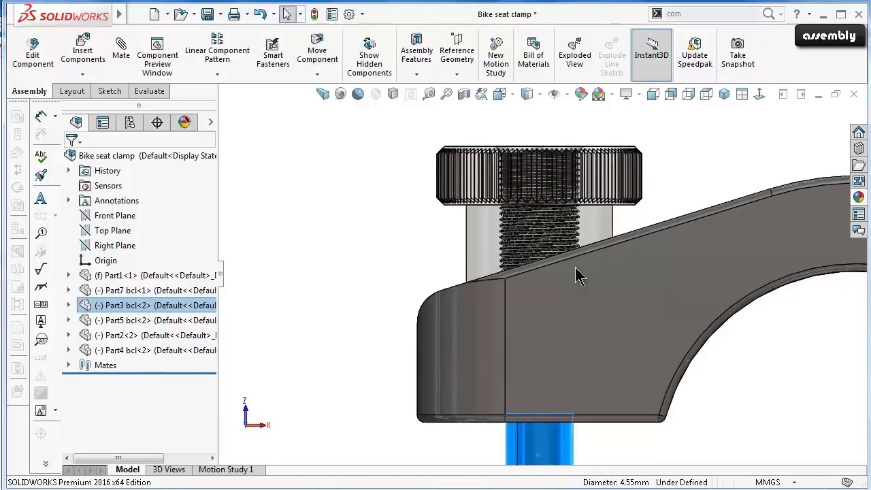
scroll(584, 224, down, 3)
scroll(587, 224, down, 3)
scroll(587, 228, down, 1)
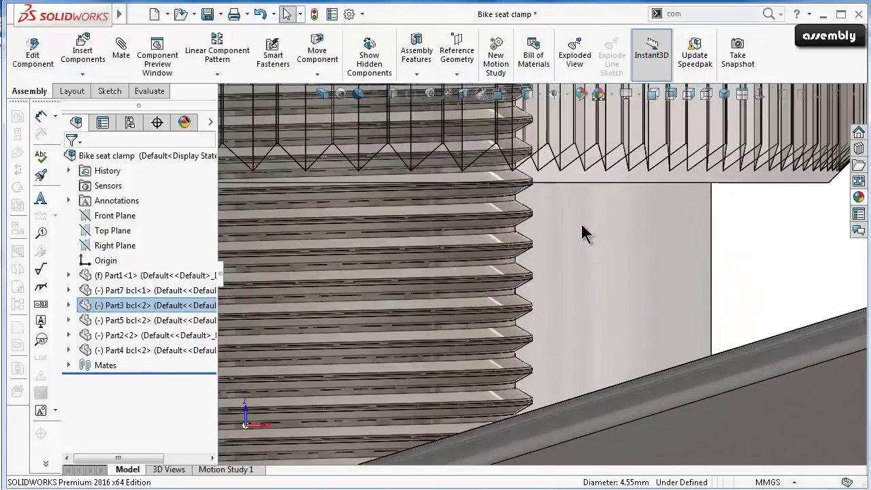
scroll(579, 234, up, 2)
scroll(553, 350, up, 3)
scroll(548, 360, up, 2)
scroll(525, 385, up, 2)
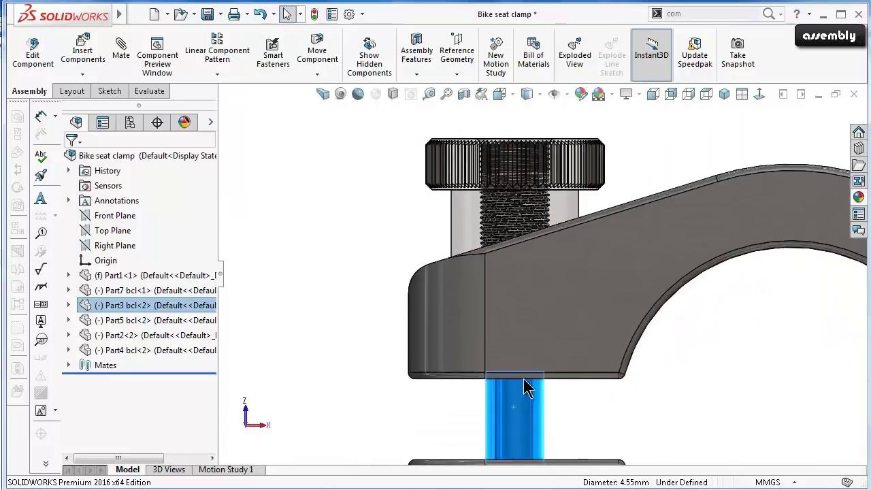
scroll(527, 386, up, 2)
scroll(538, 185, up, 2)
scroll(555, 187, down, 3)
scroll(645, 228, down, 2)
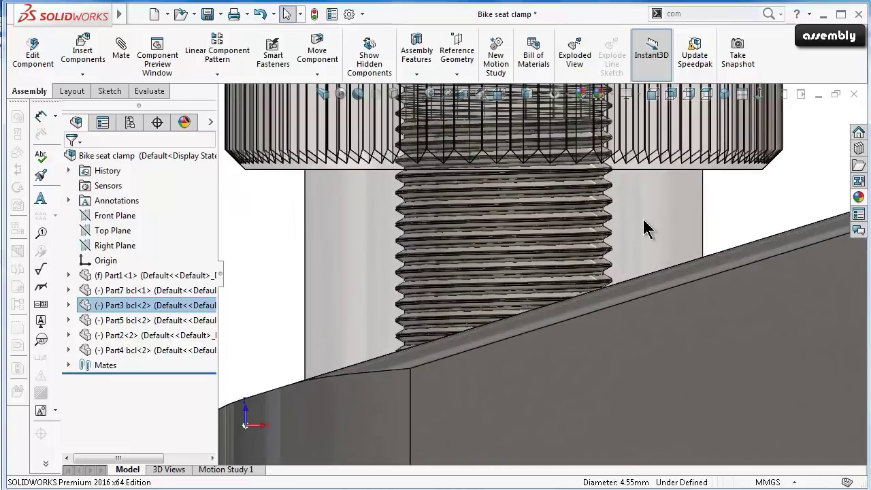
drag(651, 231, 669, 223)
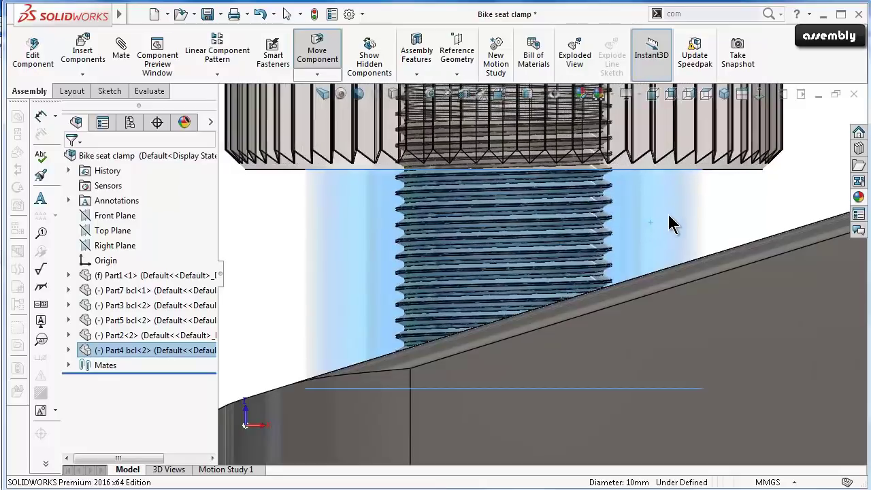
key(Escape)
click(759, 189)
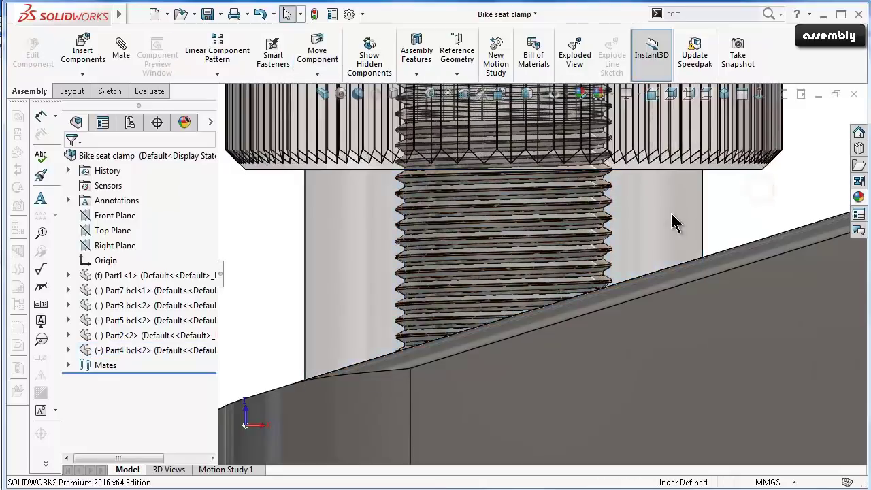
Test-move the threaded screw again, then zoom out to the whole clamp.
scroll(616, 235, down, 3)
drag(576, 253, 667, 238)
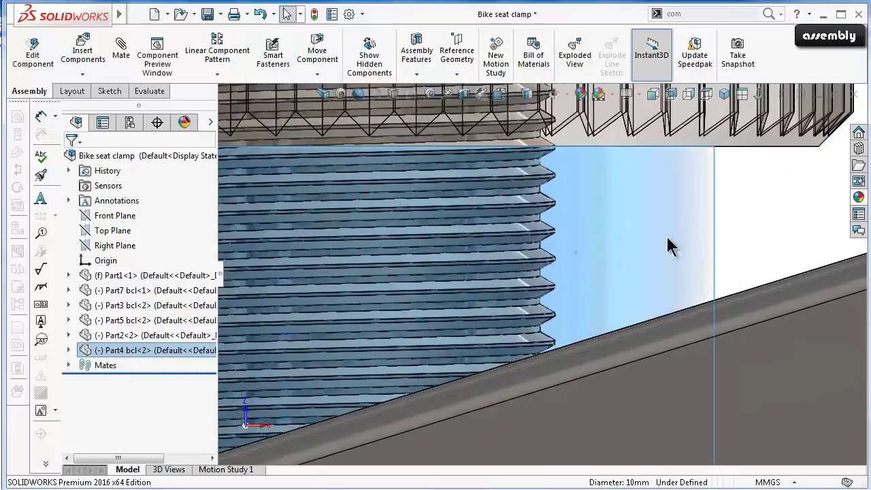
click(749, 222)
scroll(608, 325, up, 2)
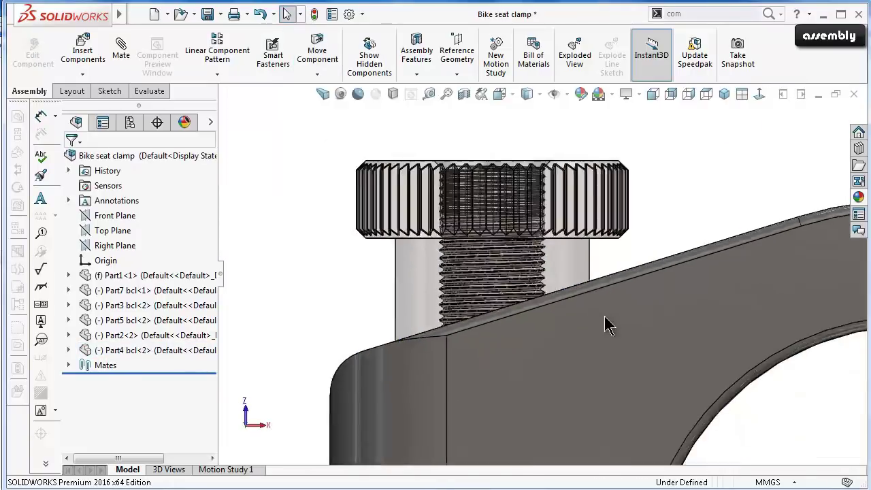
scroll(602, 324, up, 2)
scroll(602, 324, up, 2)
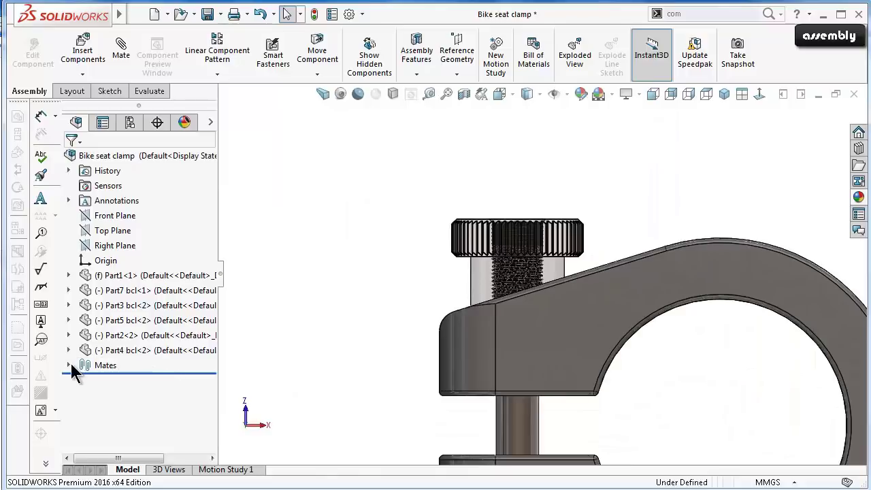
Edit the Screw4 mate to 0.40 mm per revolution with Reverse checked, and confirm.
click(71, 365)
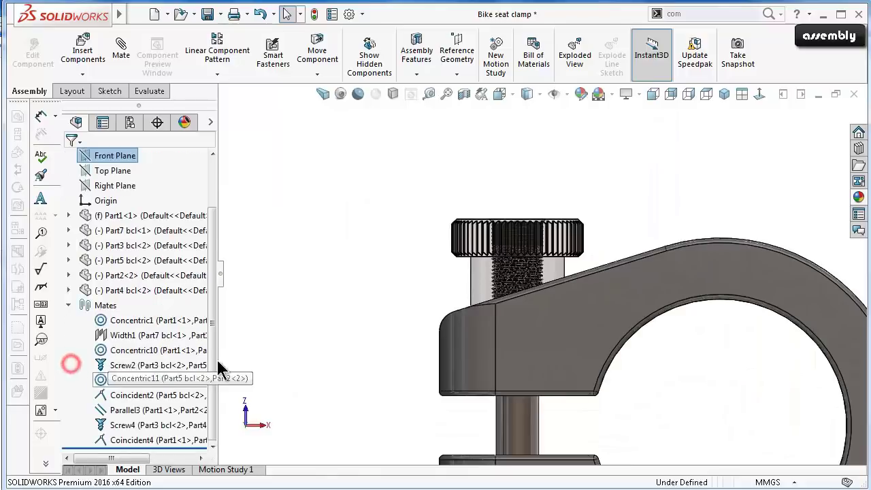
click(153, 425)
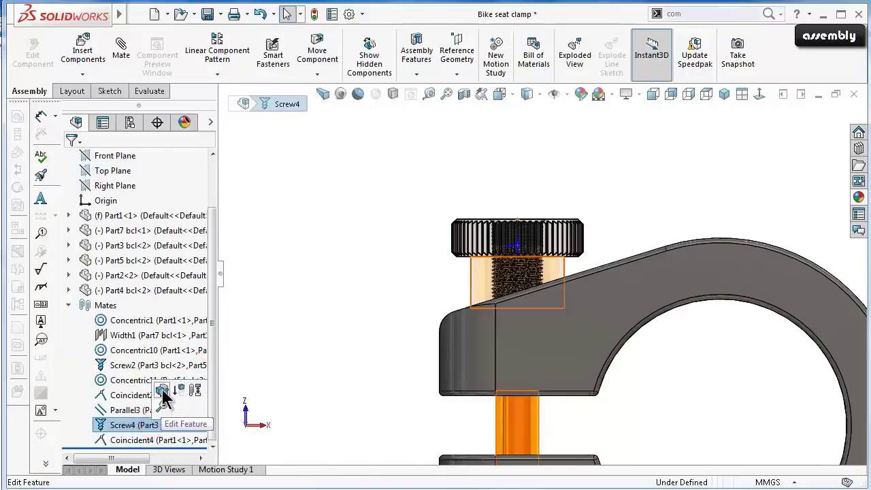
click(164, 396)
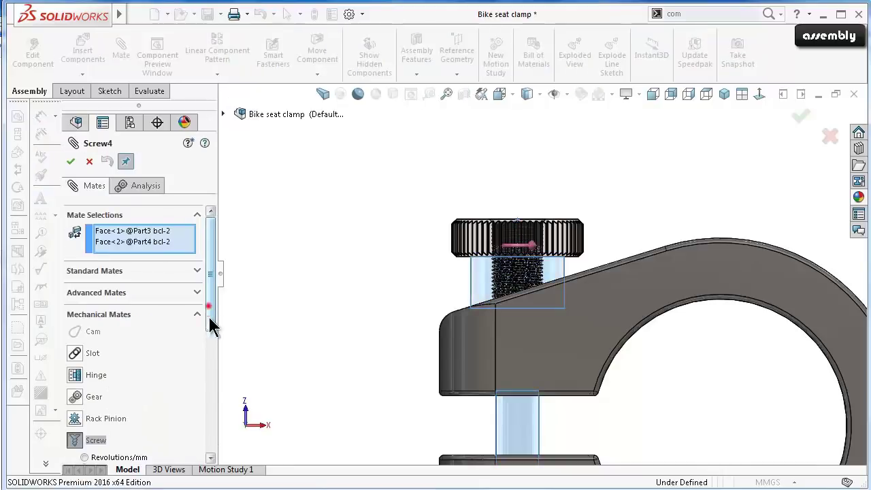
drag(211, 327, 212, 386)
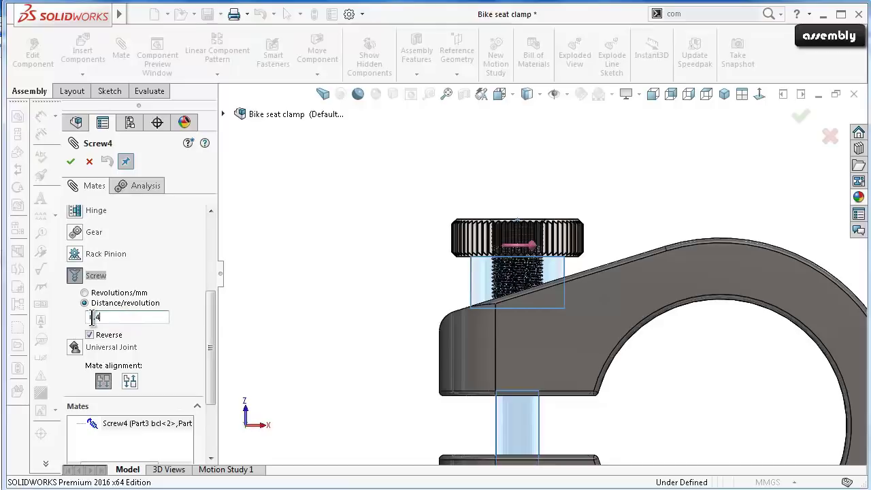
click(70, 162)
click(69, 162)
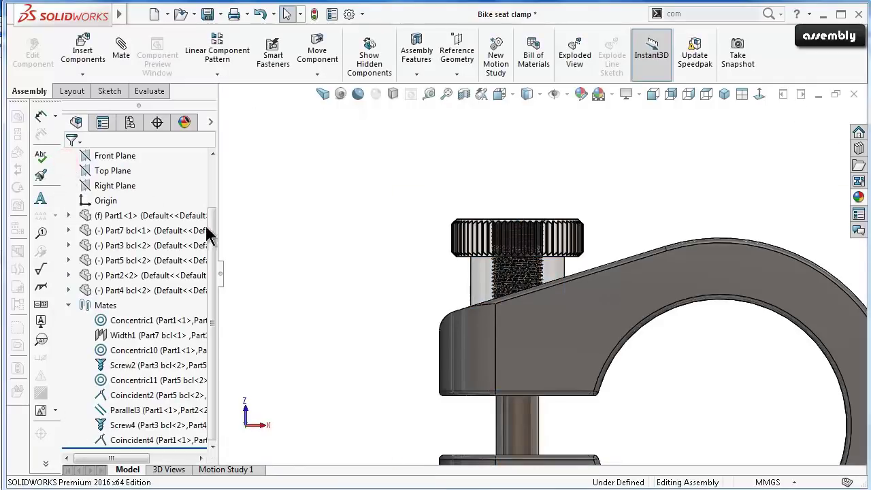
Drag the knob to move the screw down through the clamp and back up.
scroll(612, 204, down, 2)
scroll(621, 195, down, 2)
scroll(586, 292, down, 3)
scroll(568, 419, up, 2)
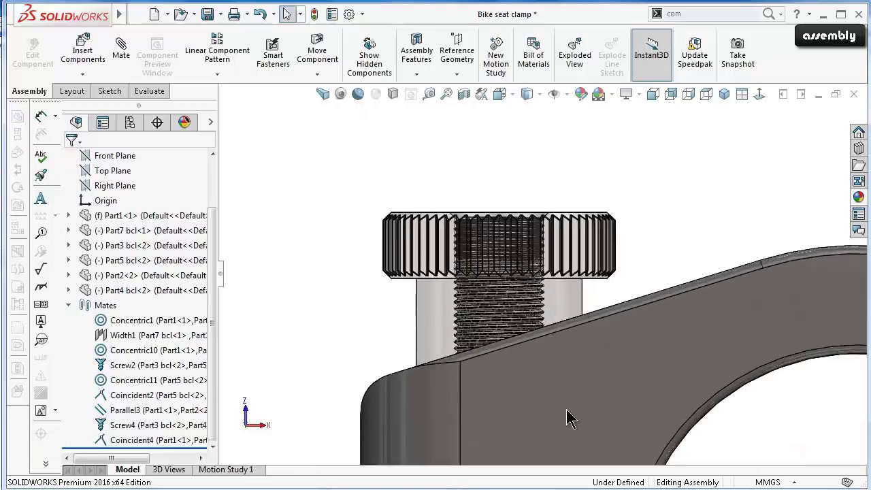
scroll(547, 270, up, 2)
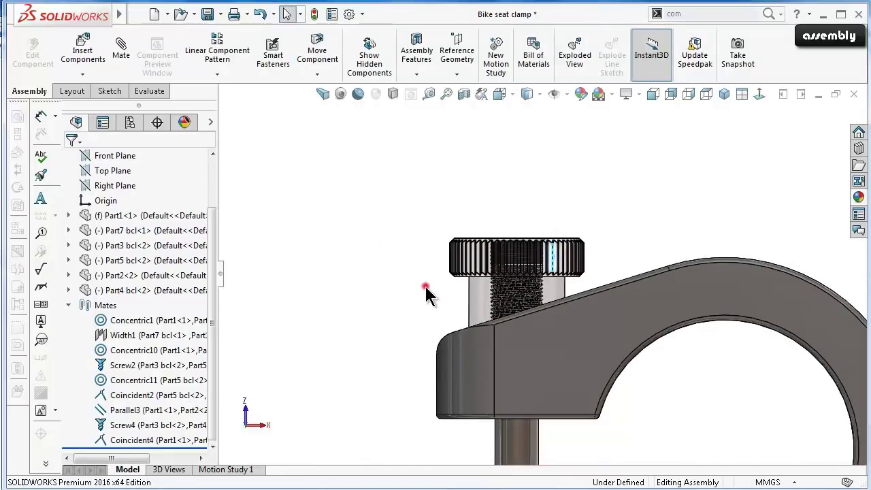
drag(532, 299, 629, 293)
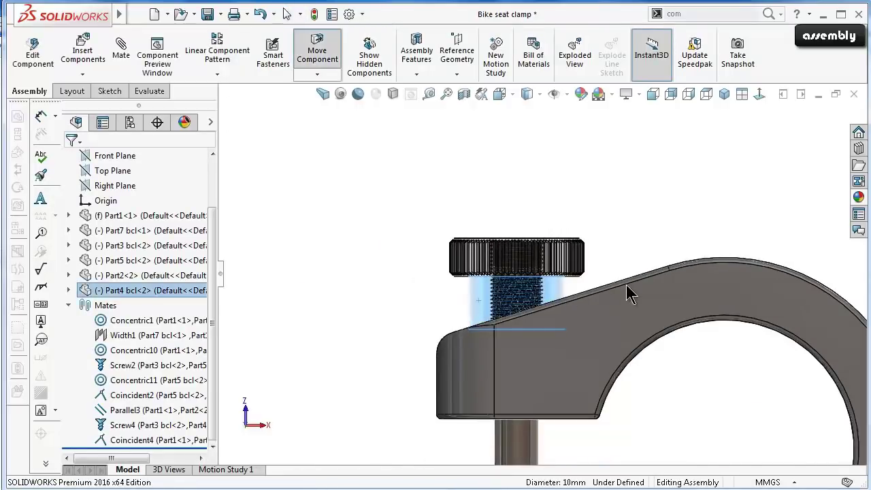
drag(497, 309, 605, 289)
mouse_move(494, 294)
mouse_down()
mouse_move(525, 291)
mouse_move(459, 288)
mouse_move(593, 281)
mouse_up()
key(Escape)
mouse_move(593, 282)
middle_down()
mouse_move(629, 296)
mouse_move(754, 286)
middle_up()
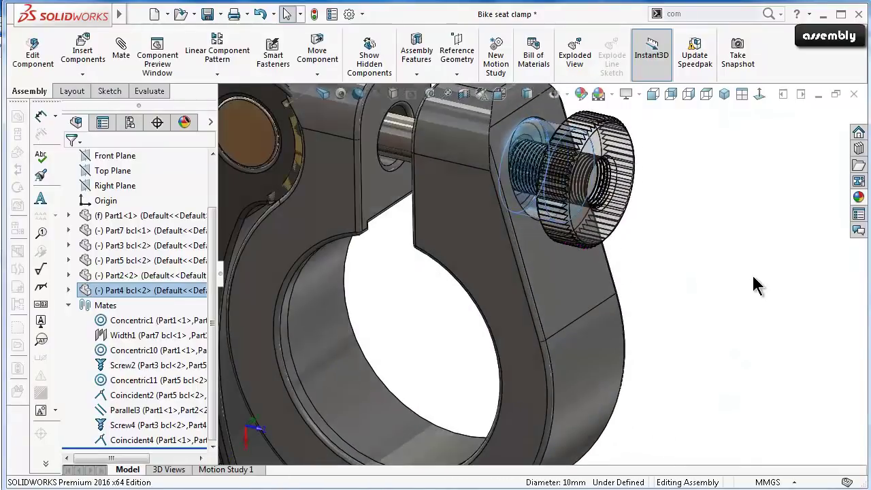
click(754, 275)
Make the transparent screw opaque and rotate it by its front face.
scroll(694, 214, up, 3)
scroll(621, 170, down, 3)
middle_drag(621, 169, 538, 195)
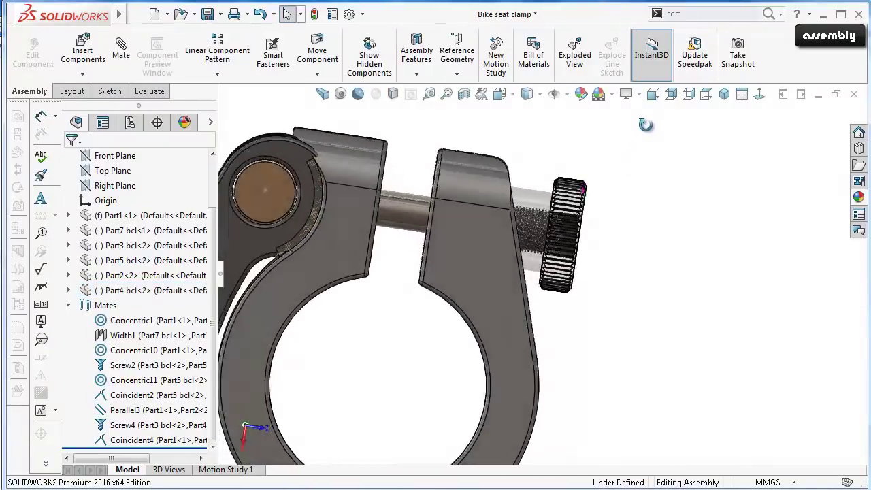
click(538, 195)
click(655, 119)
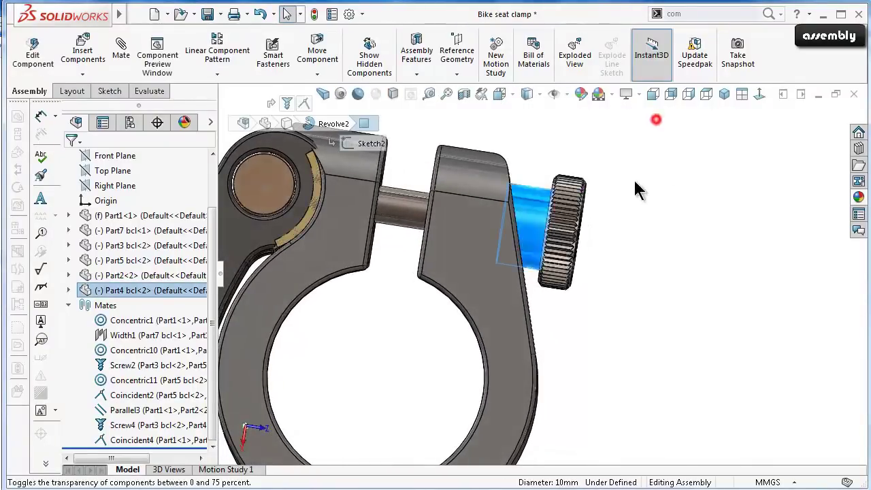
middle_drag(637, 188, 616, 216)
drag(615, 216, 597, 212)
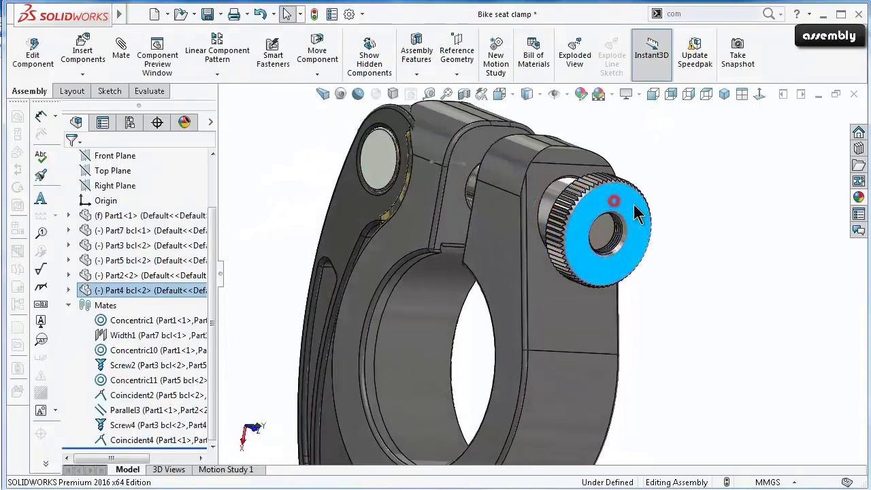
drag(604, 269, 617, 200)
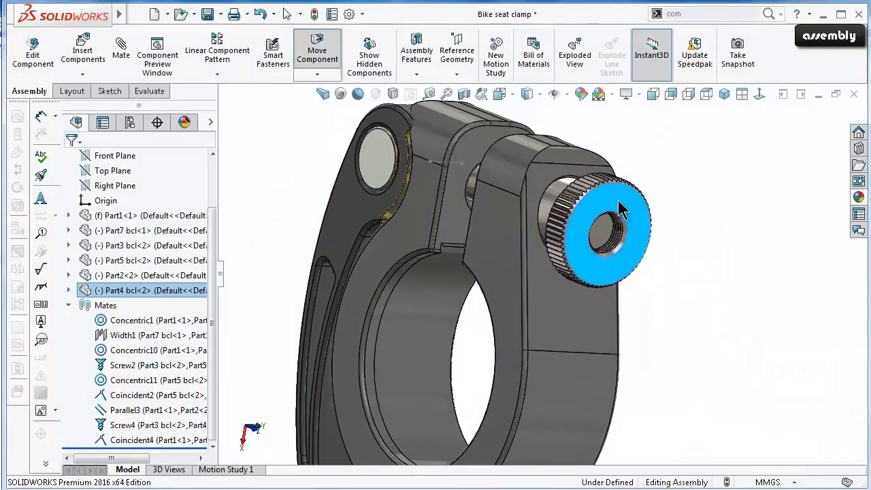
key(Escape)
Spin the knurled knob about its axis from an oblique view of the clamp.
mouse_move(617, 204)
middle_down()
mouse_move(512, 262)
mouse_move(435, 257)
middle_up()
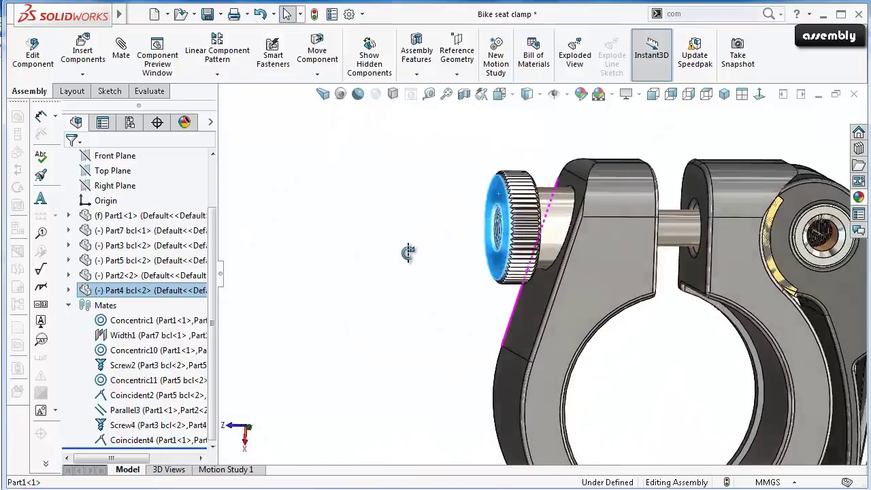
mouse_move(496, 235)
middle_down()
mouse_move(522, 190)
mouse_move(570, 314)
middle_up()
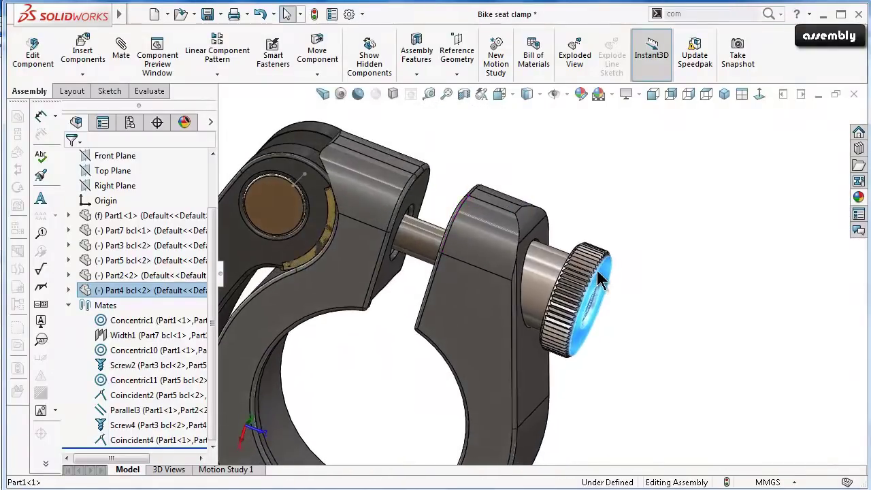
drag(570, 345, 579, 283)
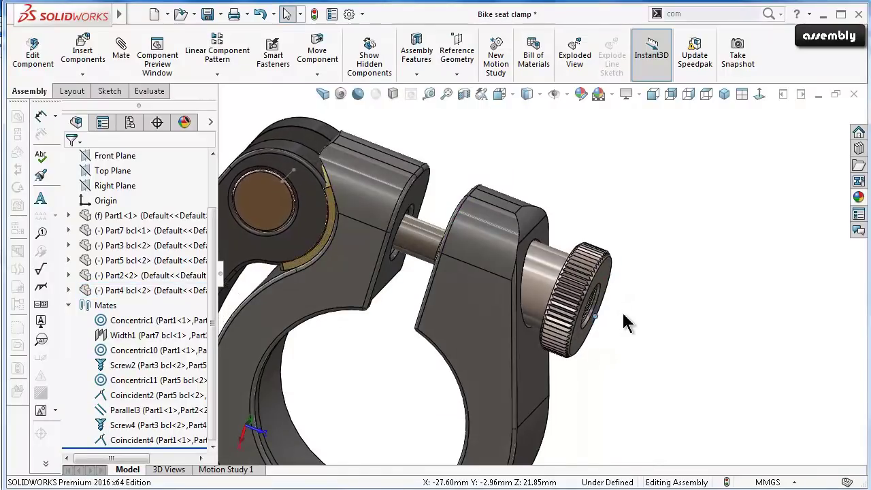
drag(600, 319, 578, 316)
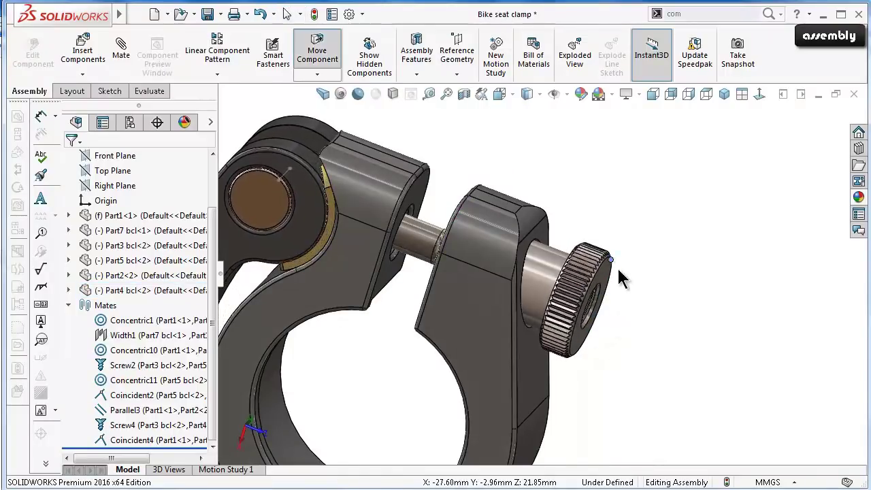
drag(532, 318, 620, 299)
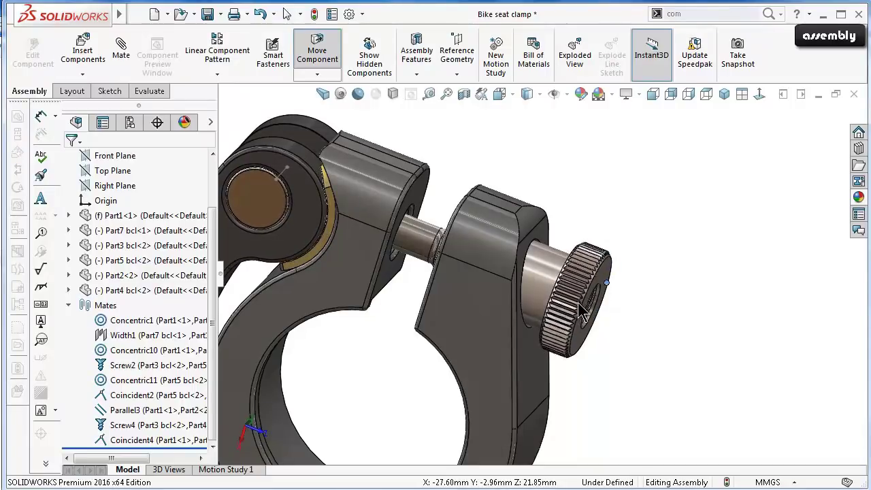
drag(589, 324, 595, 317)
key(Escape)
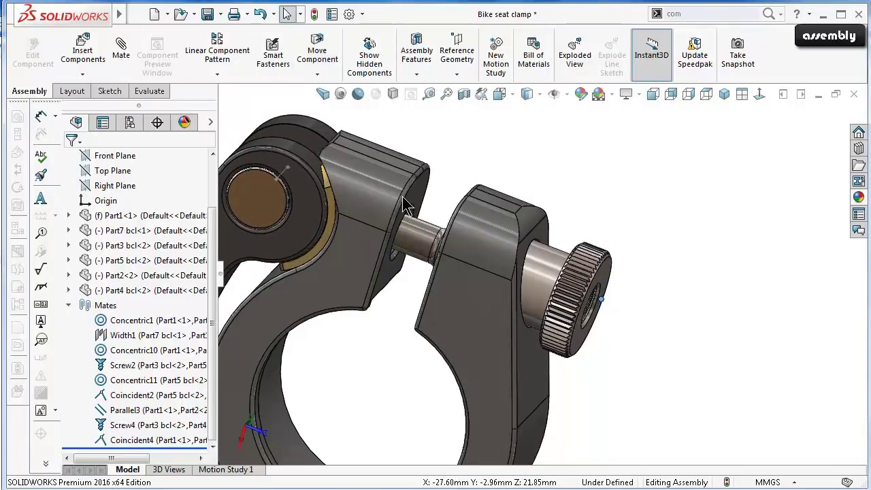
key(ctrl+8)
mouse_move(346, 176)
middle_down()
mouse_move(470, 312)
mouse_move(439, 317)
mouse_move(317, 219)
mouse_move(310, 354)
mouse_move(298, 268)
mouse_move(340, 220)
mouse_move(321, 206)
mouse_move(463, 161)
mouse_move(463, 214)
mouse_move(377, 153)
mouse_move(496, 181)
mouse_move(506, 210)
middle_up()
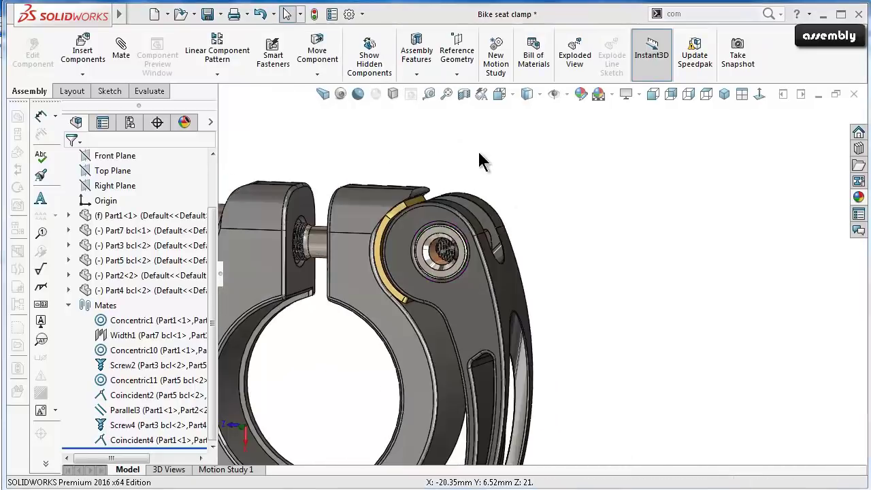
Make the lever and the pivot bushing transparent.
mouse_move(480, 161)
middle_down()
mouse_move(334, 156)
mouse_move(401, 277)
mouse_move(399, 233)
mouse_move(520, 229)
mouse_move(514, 283)
mouse_move(487, 310)
middle_up()
click(485, 305)
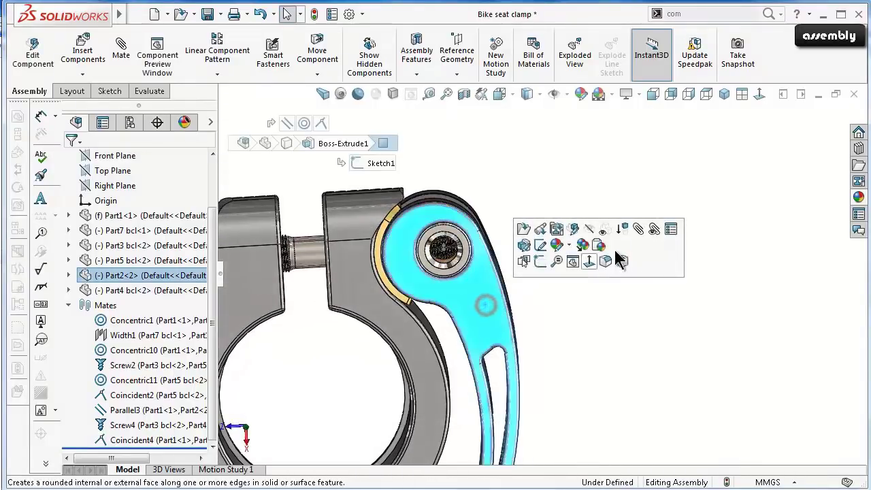
click(616, 233)
mouse_move(608, 229)
middle_down()
mouse_move(448, 237)
mouse_move(433, 350)
mouse_move(450, 247)
middle_up()
scroll(449, 236, down, 3)
scroll(453, 244, down, 2)
scroll(457, 250, down, 2)
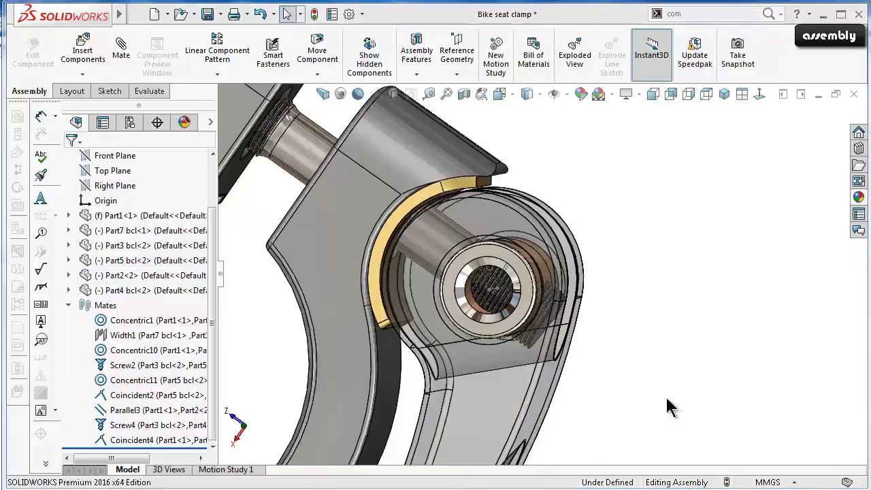
middle_drag(666, 406, 524, 324)
click(500, 327)
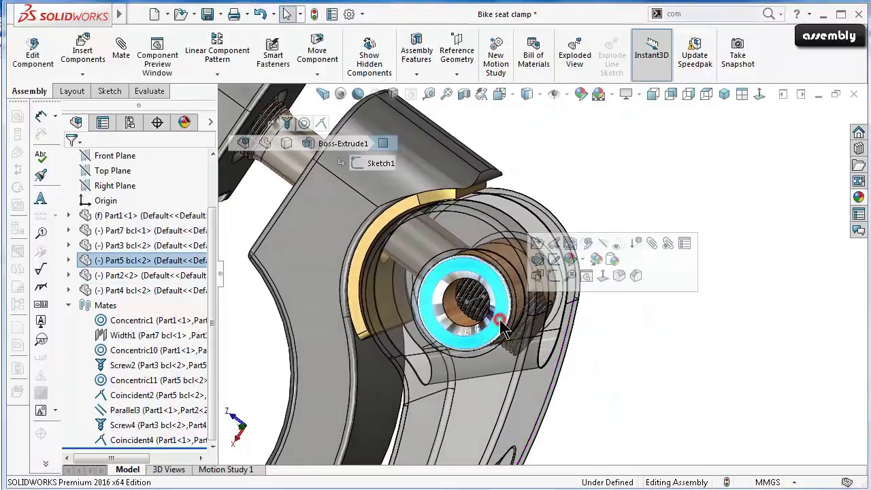
click(620, 249)
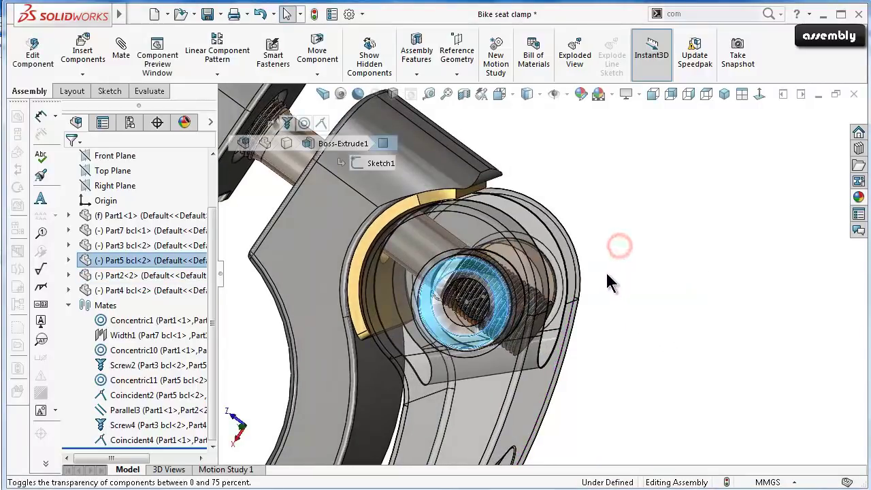
Inspect the bushing and threaded screw side-on, then view the clamp body square to its face.
mouse_move(618, 247)
middle_down()
mouse_move(618, 233)
mouse_move(626, 250)
mouse_move(584, 289)
middle_up()
scroll(584, 290, up, 2)
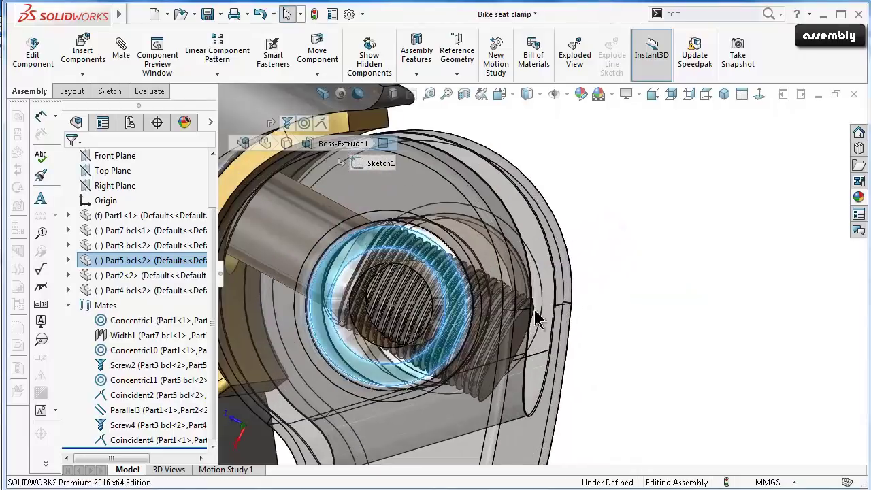
scroll(535, 310, up, 2)
scroll(535, 310, up, 2)
mouse_move(669, 321)
middle_down()
mouse_move(641, 310)
mouse_move(529, 344)
mouse_move(495, 325)
middle_up()
click(492, 348)
mouse_move(387, 247)
middle_down()
mouse_move(354, 292)
mouse_move(329, 308)
middle_up()
scroll(347, 302, down, 3)
scroll(340, 310, down, 2)
scroll(336, 314, down, 2)
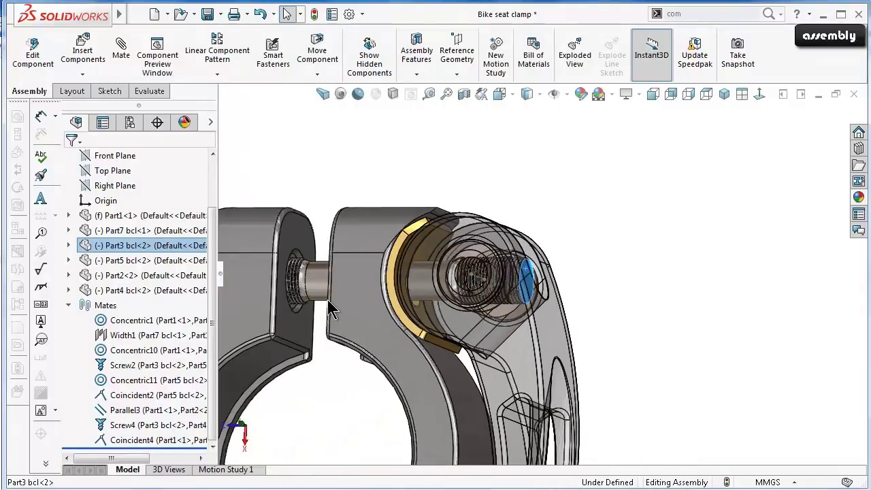
click(365, 304)
click(467, 262)
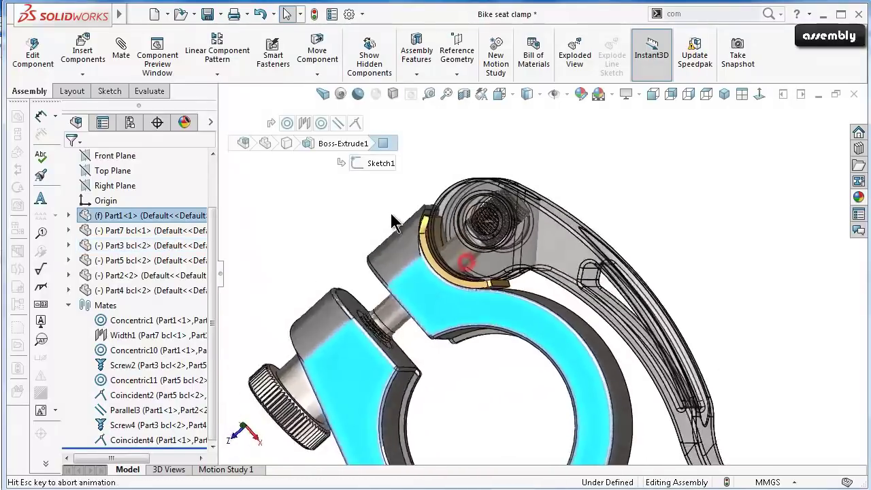
click(345, 296)
Make the clamp body and the knurled nut transparent.
scroll(448, 299, down, 5)
scroll(488, 361, up, 2)
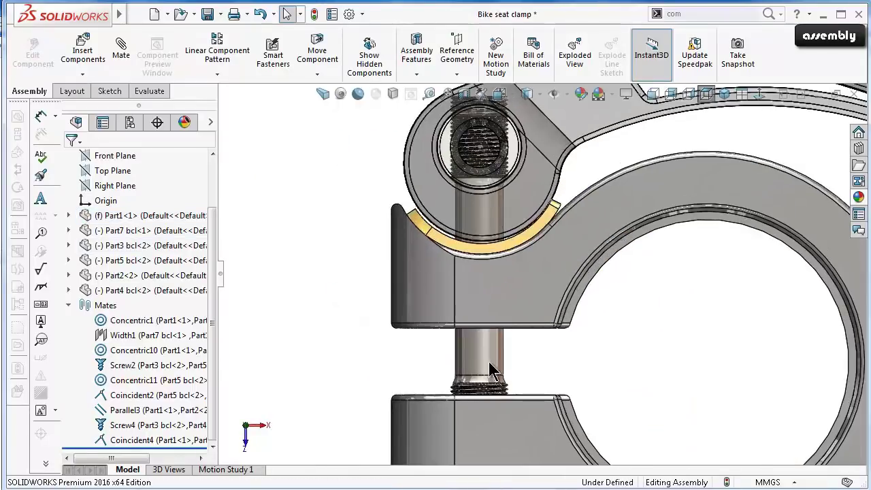
scroll(489, 381, up, 2)
click(531, 373)
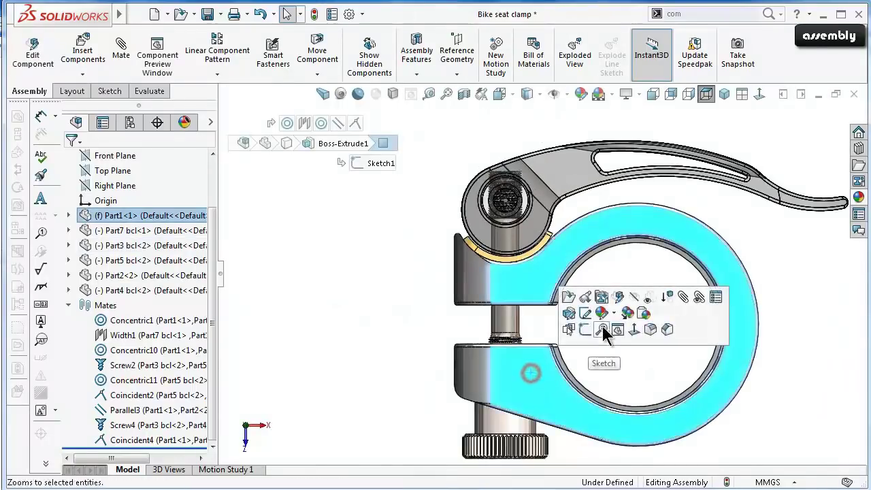
click(652, 295)
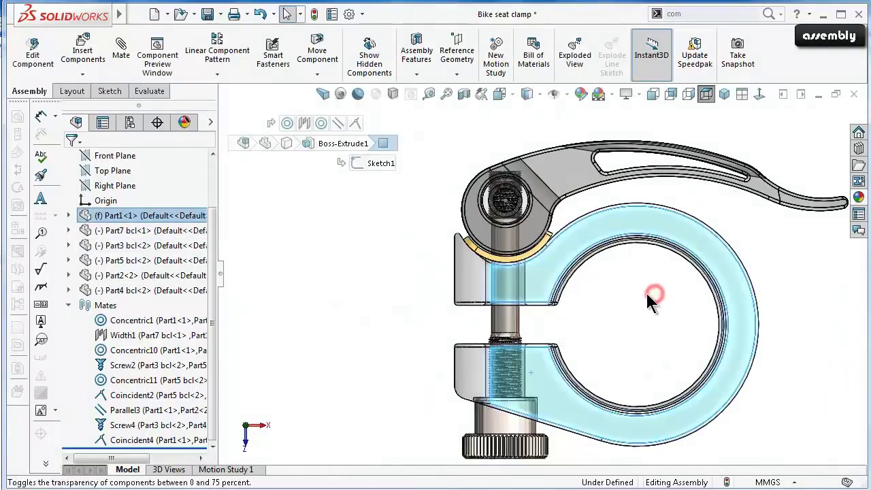
click(481, 424)
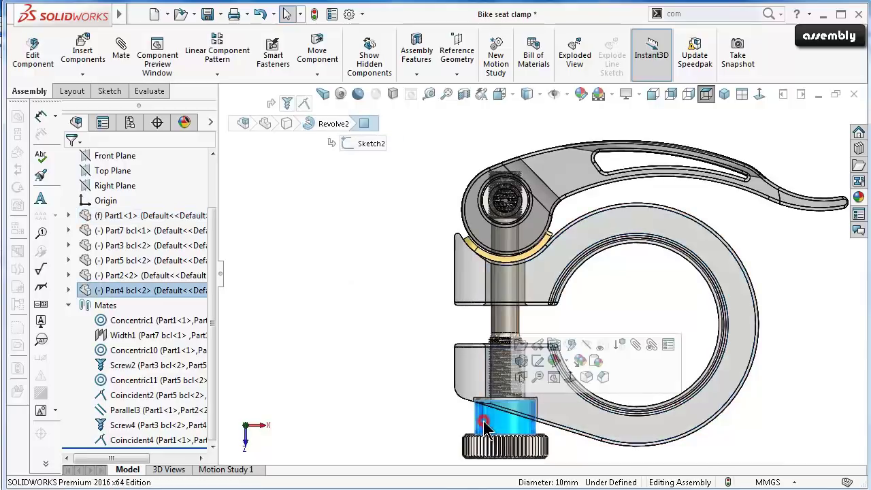
click(602, 346)
Drag the screw stem (4.55 mm diameter) along its axis to test the lever's motion.
scroll(531, 399, down, 2)
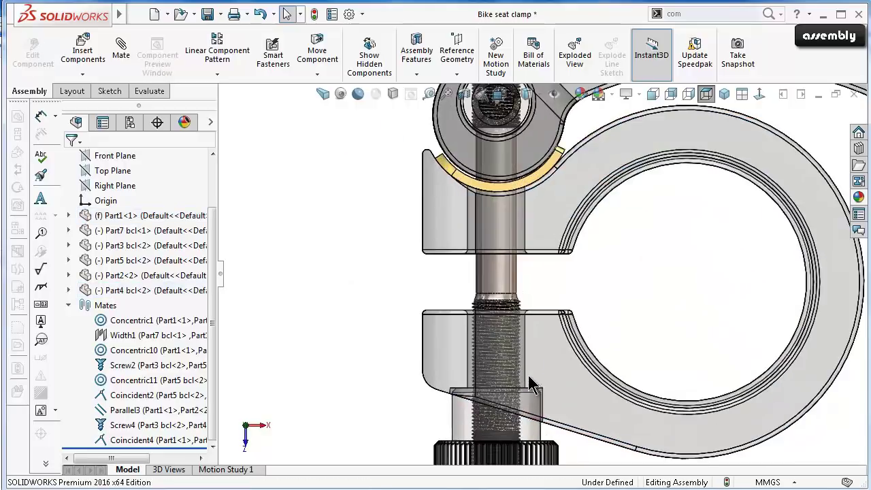
scroll(529, 243, down, 2)
scroll(523, 208, down, 2)
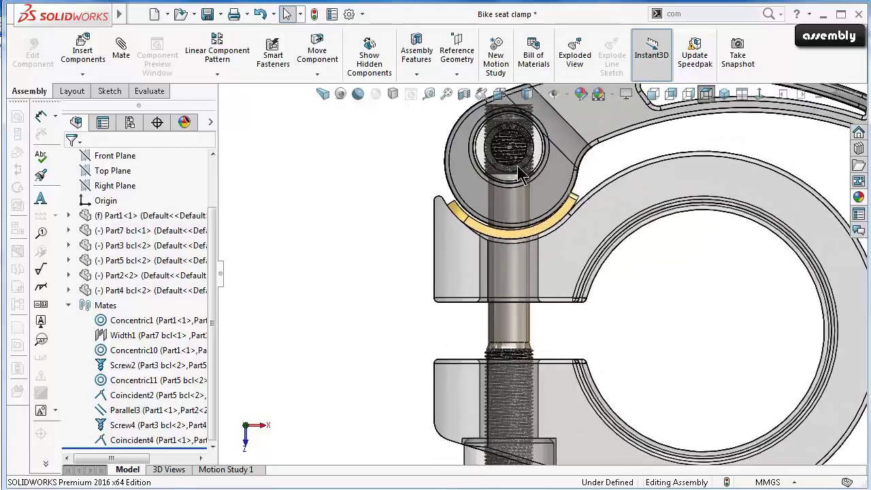
key(ctrl+Down)
click(531, 383)
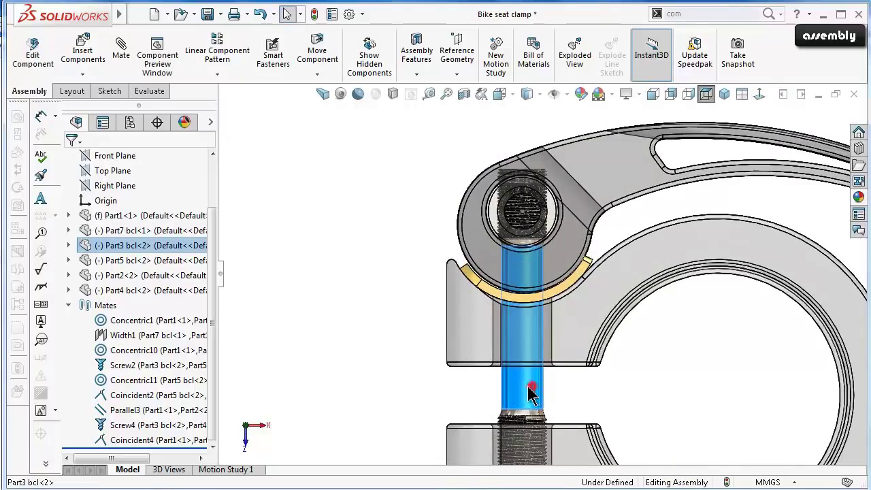
mouse_move(531, 393)
mouse_down()
mouse_move(509, 379)
mouse_move(480, 394)
mouse_up()
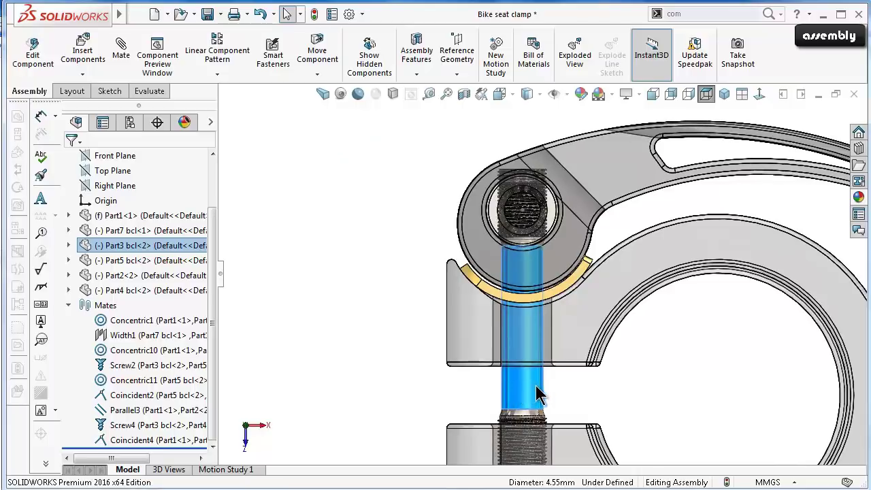
click(537, 387)
click(515, 389)
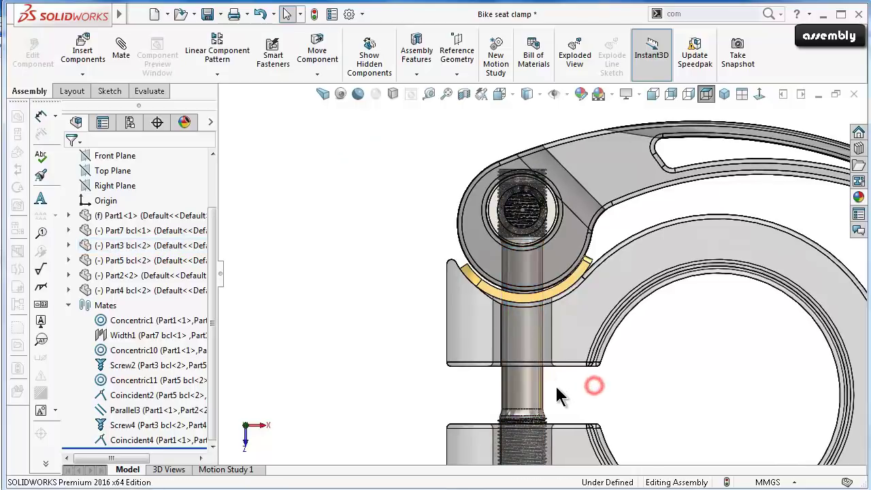
click(531, 389)
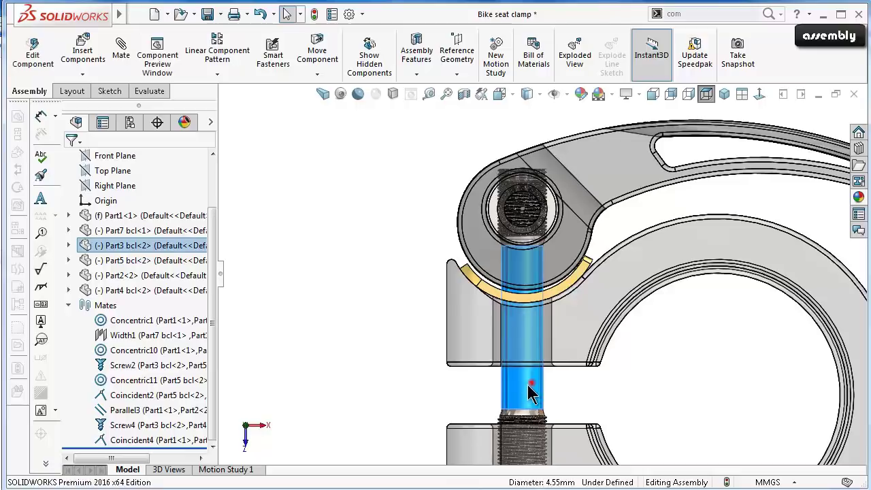
drag(529, 392, 536, 393)
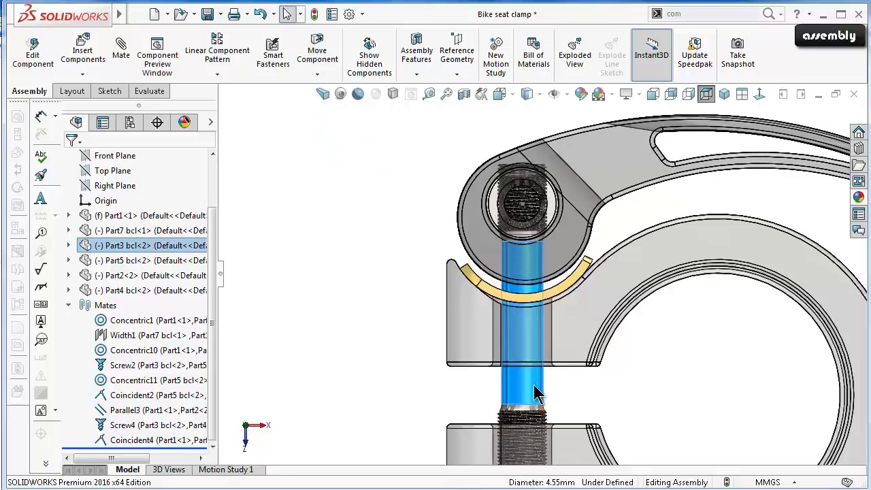
scroll(536, 391, up, 3)
scroll(536, 387, up, 2)
scroll(553, 353, down, 2)
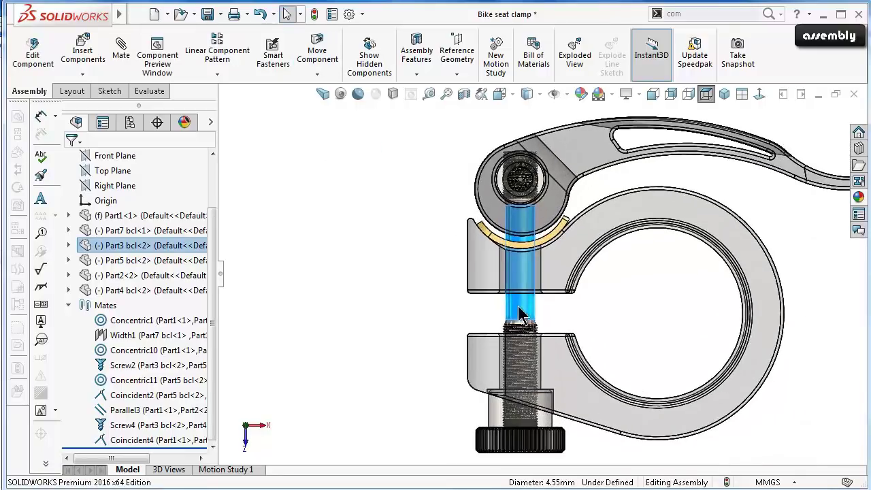
mouse_move(517, 303)
mouse_down()
mouse_move(513, 327)
mouse_move(513, 316)
mouse_up()
key(Escape)
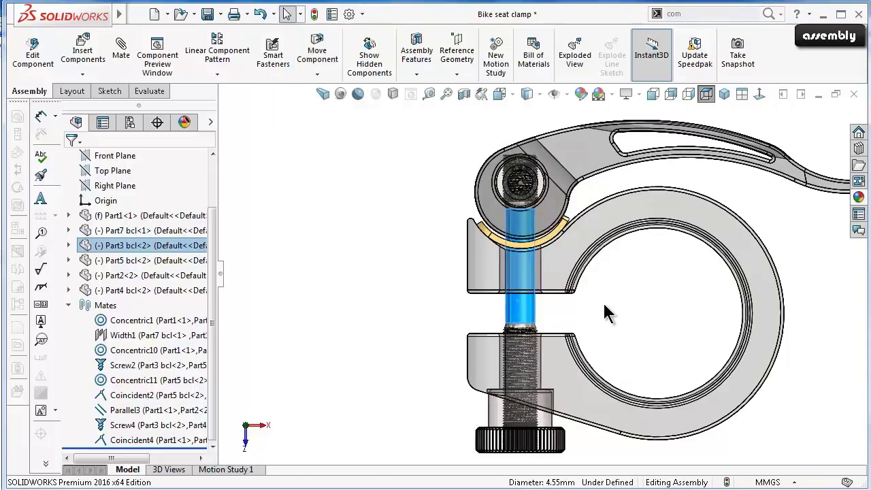
Move the screw again to see the hub follow, then orbit to an oblique overall view.
scroll(523, 301, down, 3)
scroll(514, 229, up, 3)
scroll(526, 240, down, 3)
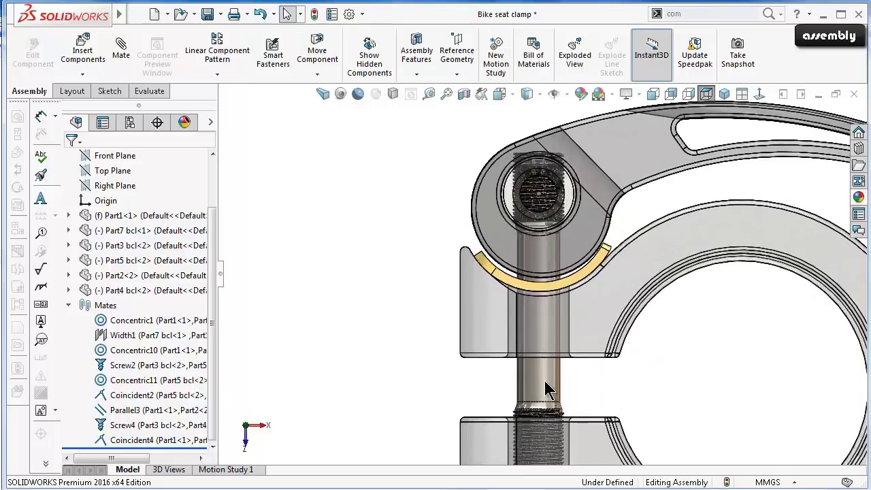
click(548, 390)
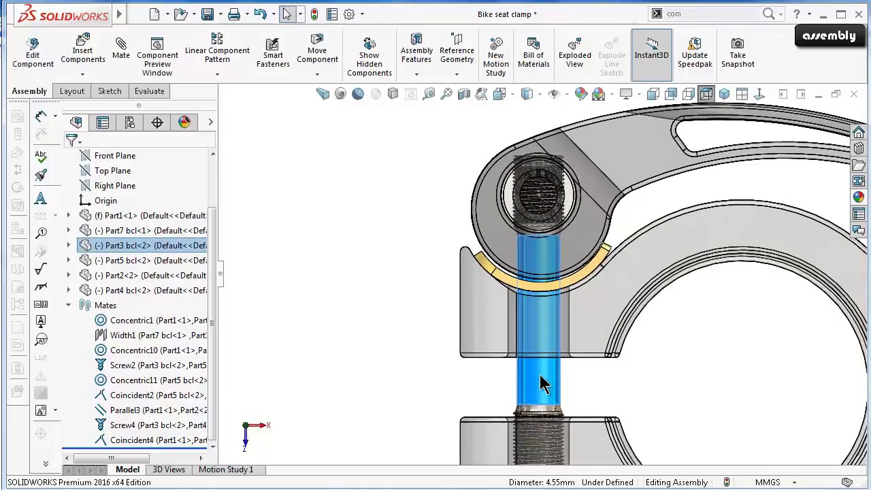
mouse_move(544, 379)
mouse_down()
mouse_move(524, 387)
mouse_move(505, 375)
mouse_up()
scroll(584, 201, down, 1)
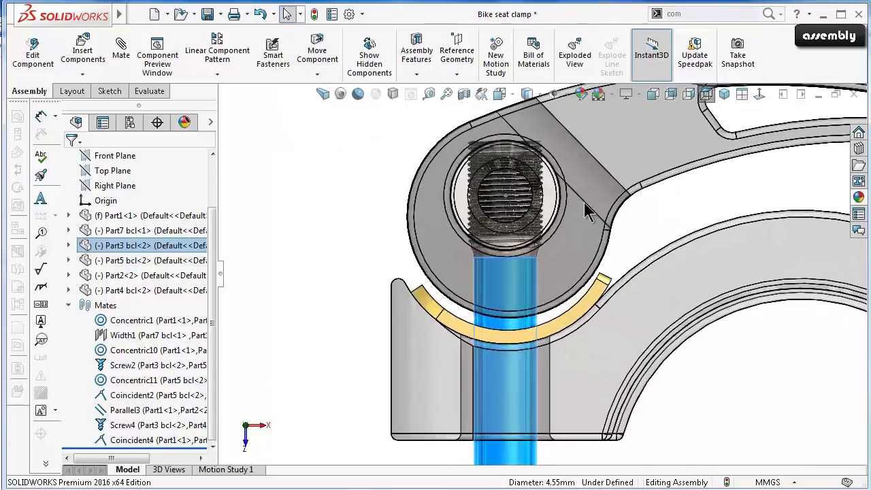
scroll(560, 202, down, 2)
scroll(527, 202, down, 2)
mouse_move(506, 235)
middle_down()
mouse_move(586, 338)
mouse_move(600, 322)
mouse_move(580, 333)
mouse_move(683, 208)
middle_up()
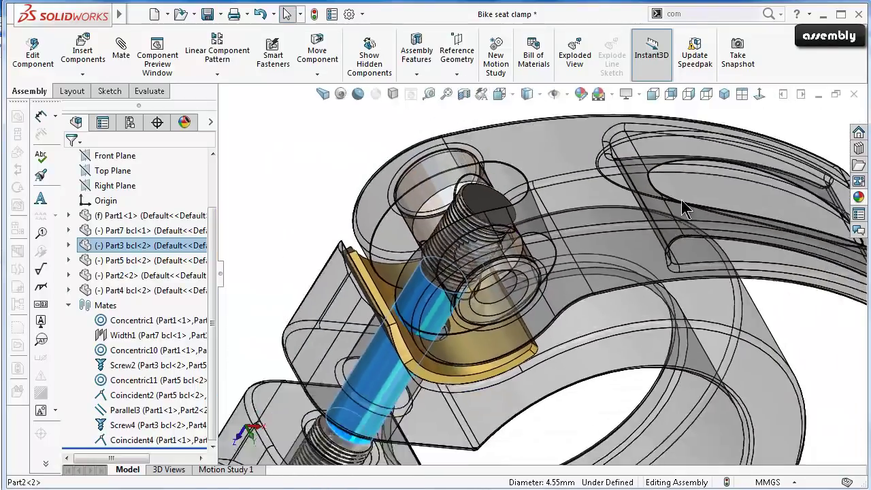
click(759, 94)
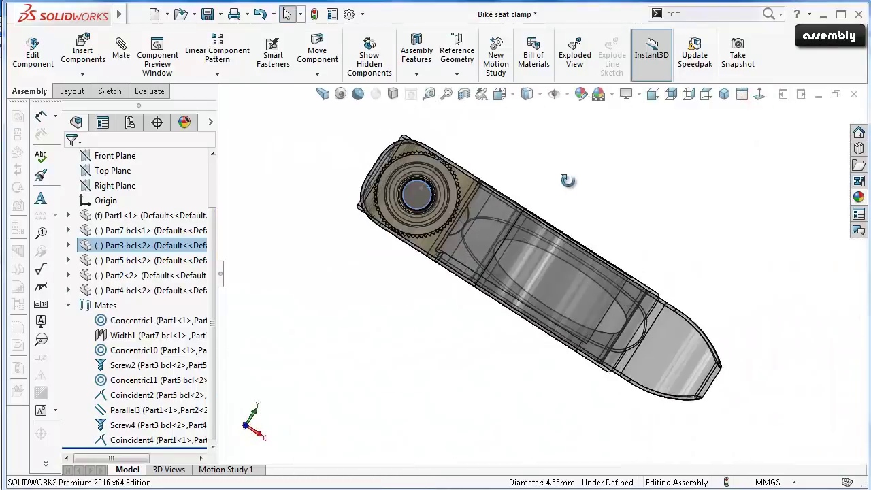
mouse_move(567, 180)
middle_down()
mouse_move(549, 231)
mouse_move(633, 165)
middle_up()
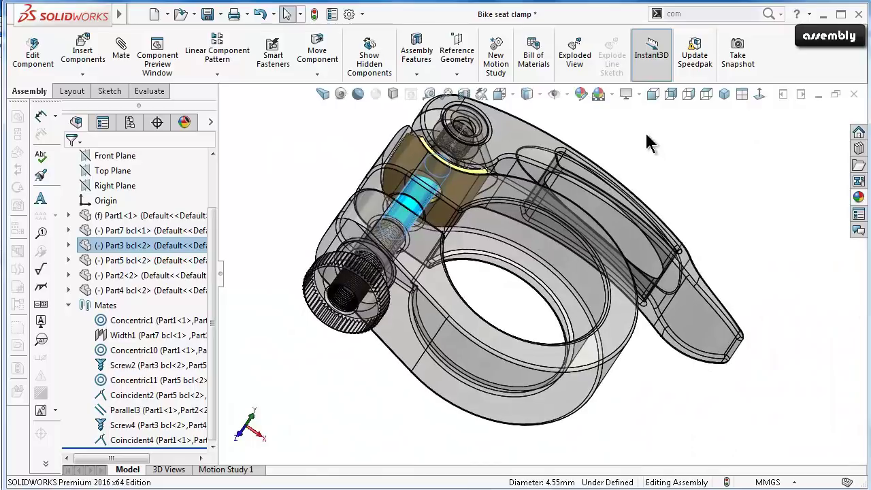
key(space)
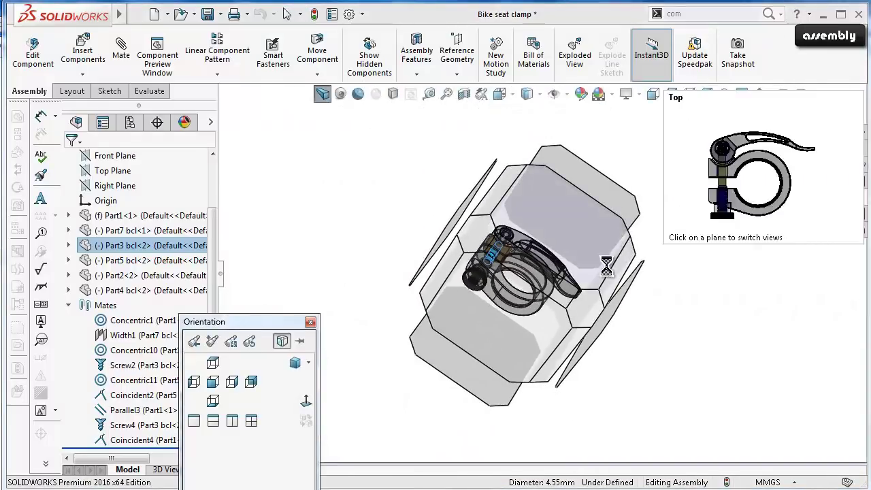
Switch to Top view and make the lever, clamp body and bushing opaque again.
click(603, 219)
click(682, 305)
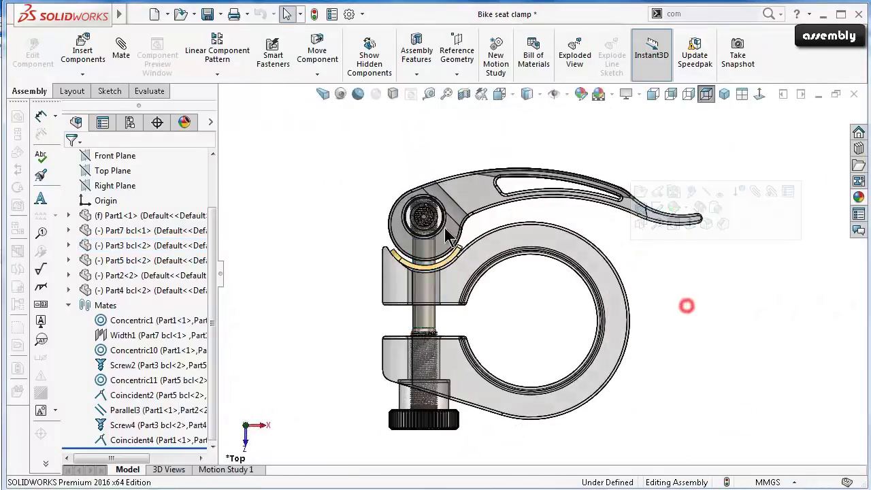
scroll(438, 217, down, 3)
scroll(436, 206, down, 2)
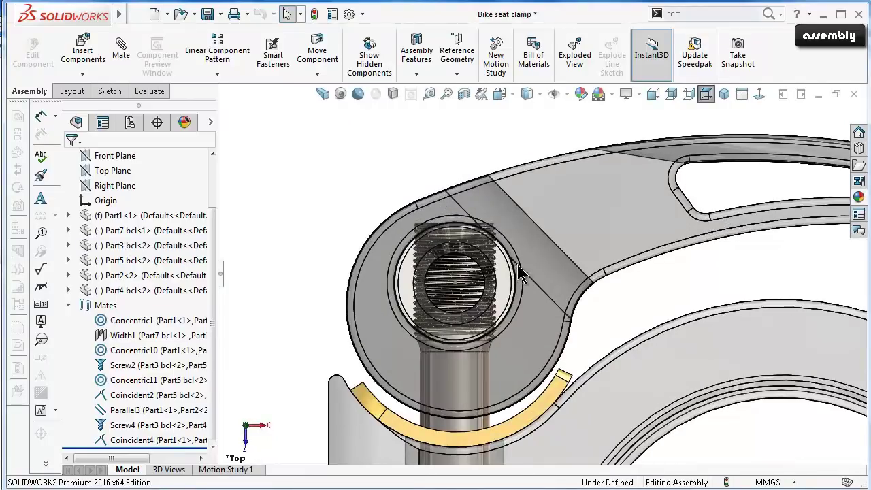
click(575, 215)
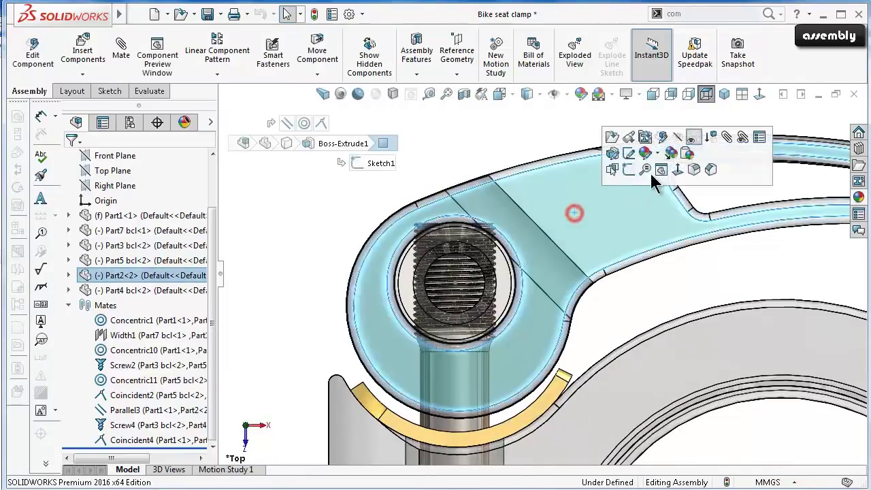
click(692, 136)
click(642, 331)
click(761, 308)
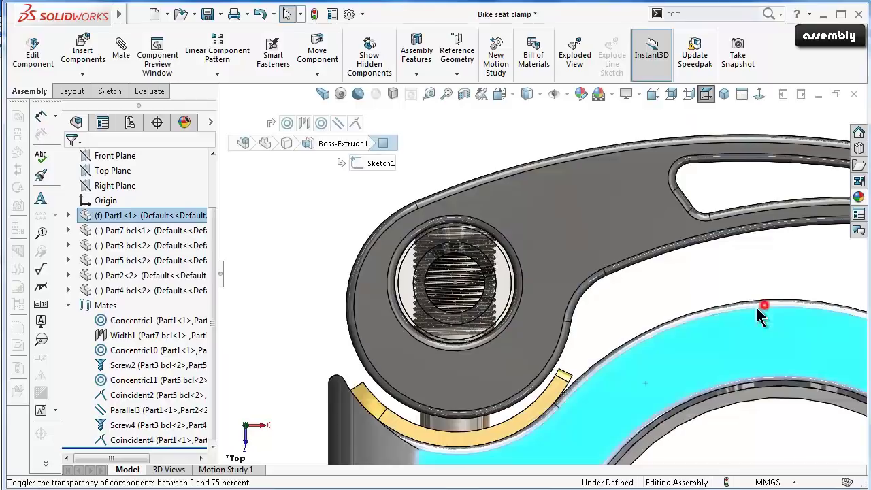
click(643, 290)
click(503, 281)
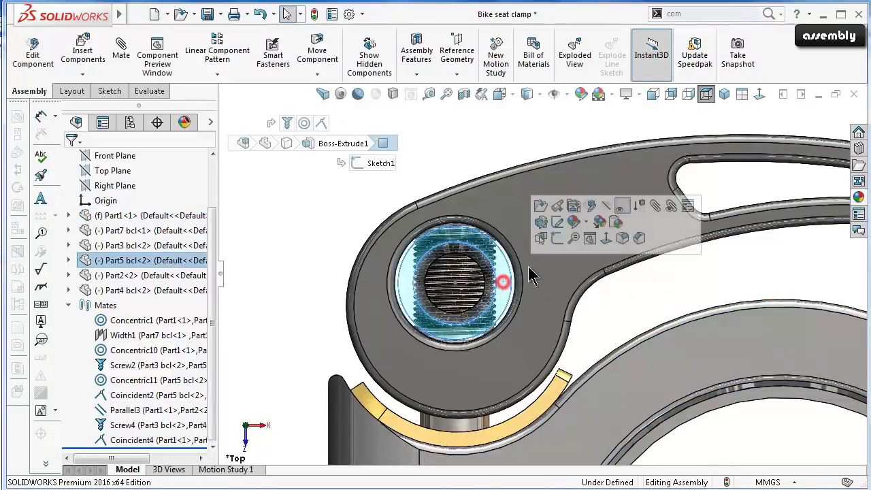
click(617, 206)
click(640, 296)
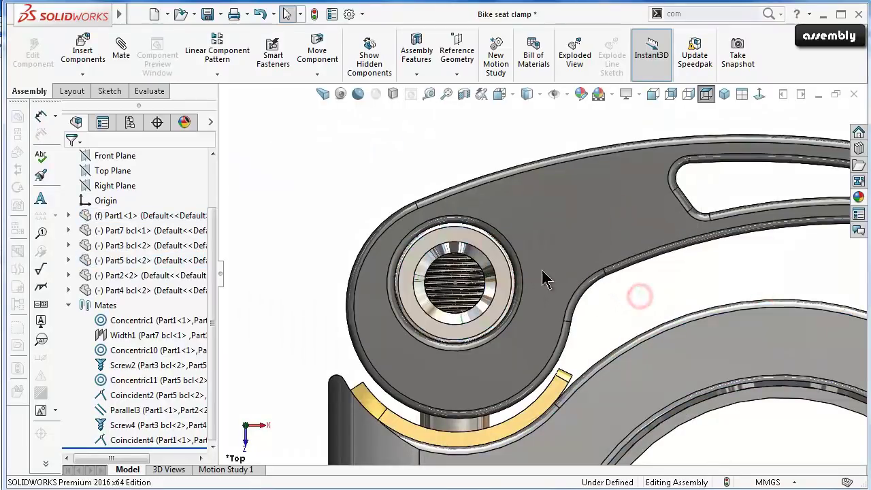
Fit the clamp in view and make the adjusting knob opaque.
mouse_move(368, 194)
middle_down()
mouse_move(459, 241)
mouse_move(445, 231)
middle_up()
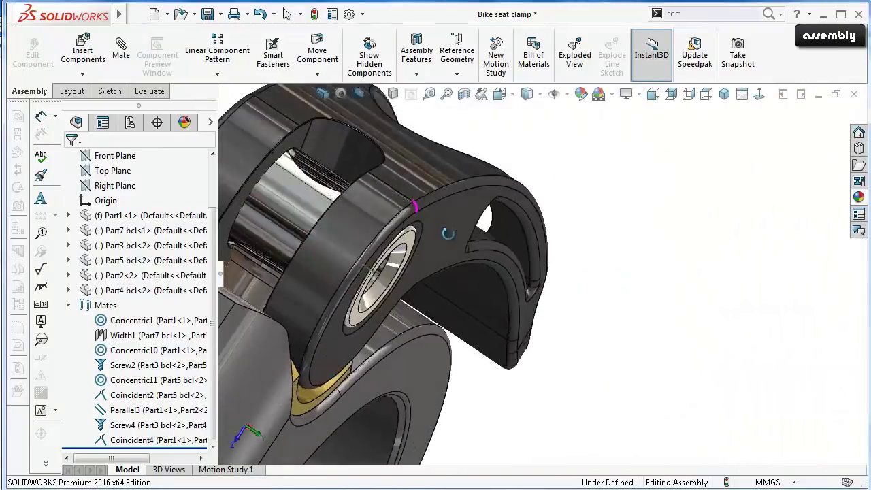
key(ctrl+8)
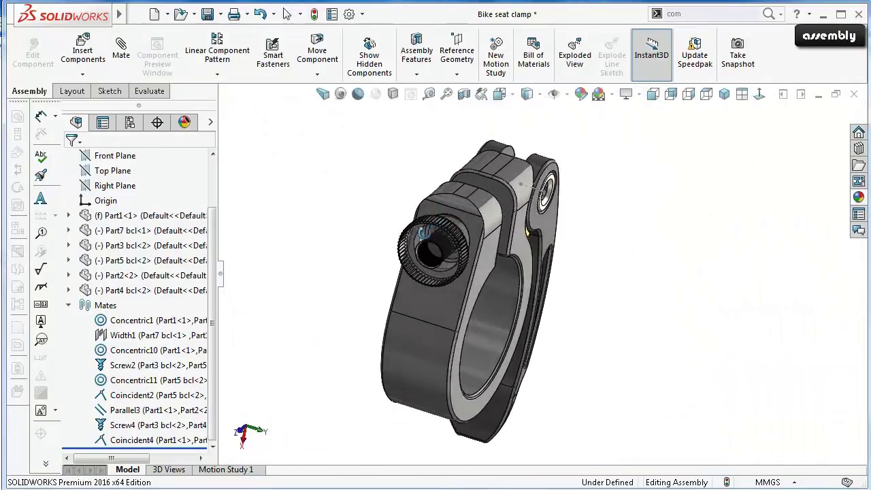
scroll(330, 226, down, 3)
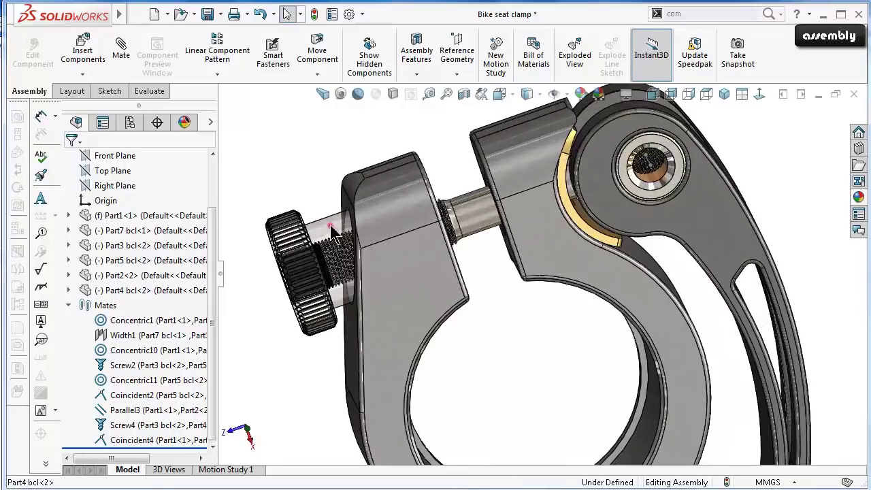
click(330, 225)
click(449, 150)
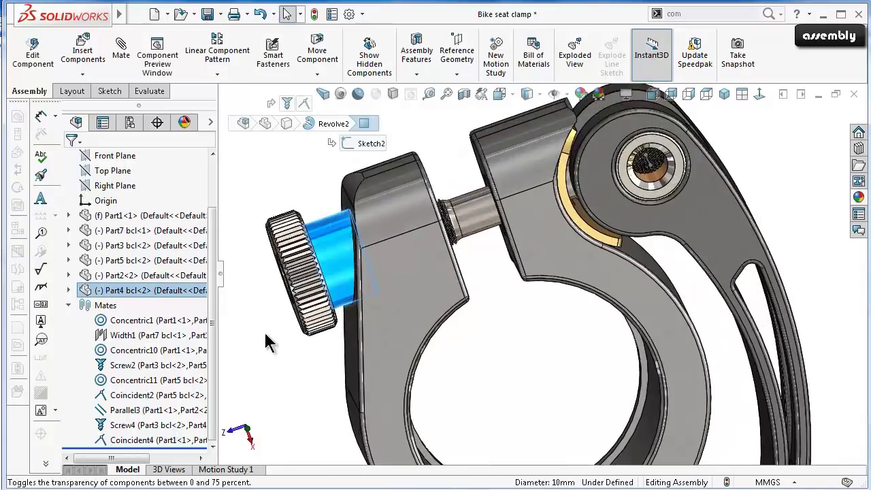
click(297, 361)
View a flat face of the clamp body straight-on.
mouse_move(320, 347)
middle_down()
mouse_move(371, 275)
mouse_move(292, 295)
mouse_move(287, 303)
mouse_move(309, 289)
mouse_move(272, 317)
mouse_move(276, 361)
middle_up()
scroll(551, 319, down, 5)
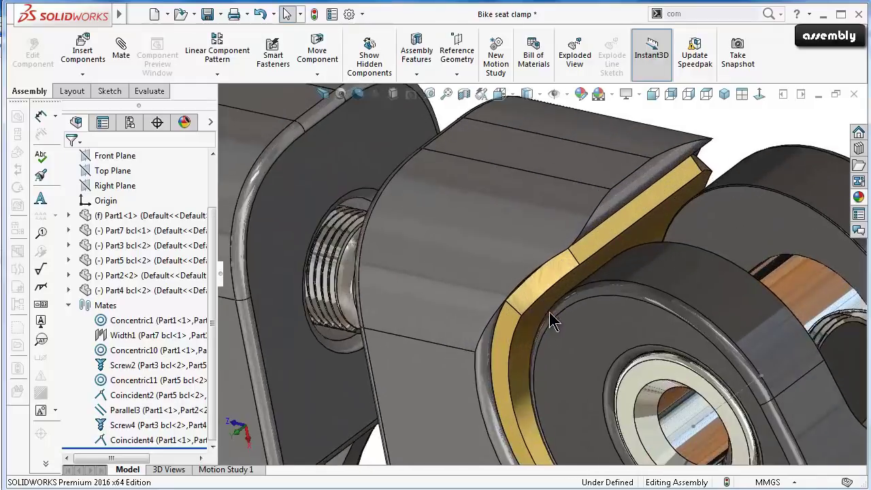
scroll(707, 315, down, 3)
scroll(707, 314, up, 2)
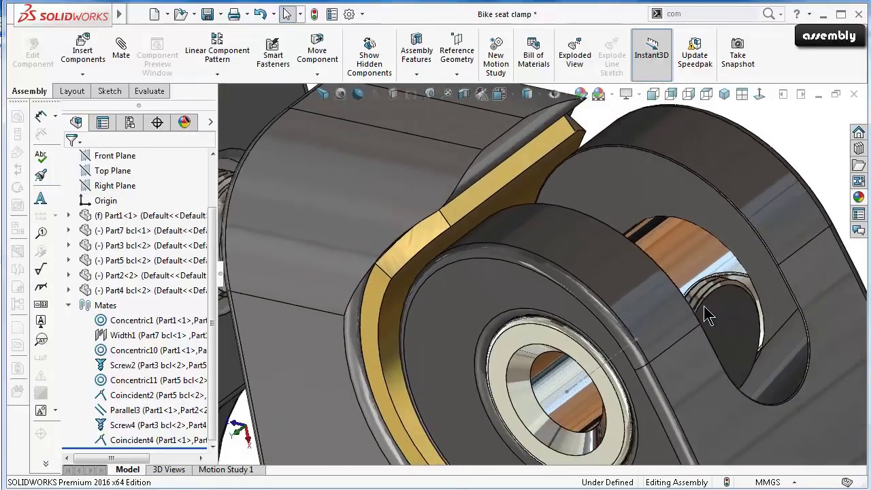
click(324, 364)
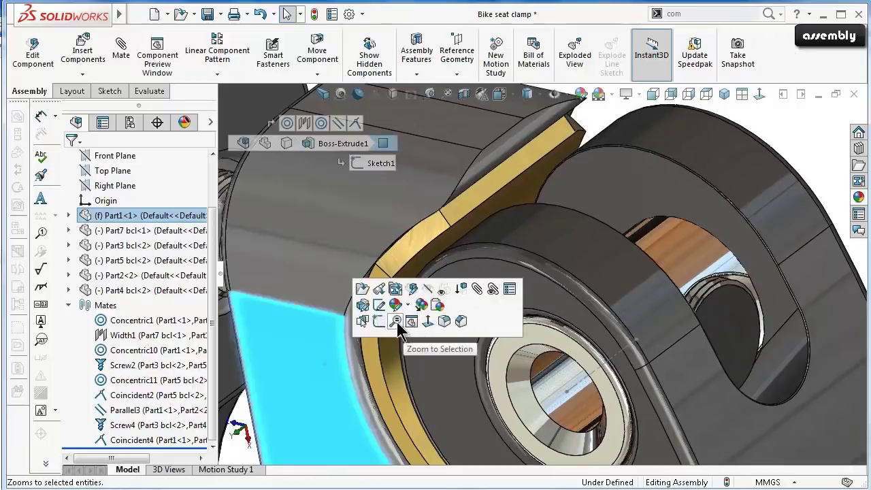
click(427, 322)
click(330, 299)
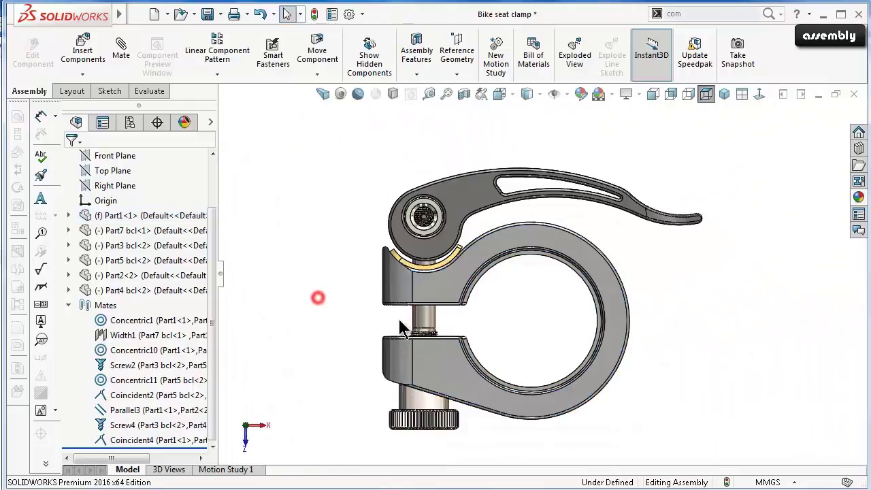
scroll(367, 303, down, 3)
scroll(436, 314, down, 1)
Spin the screw stem about its axis, then return to an isometric view.
click(457, 317)
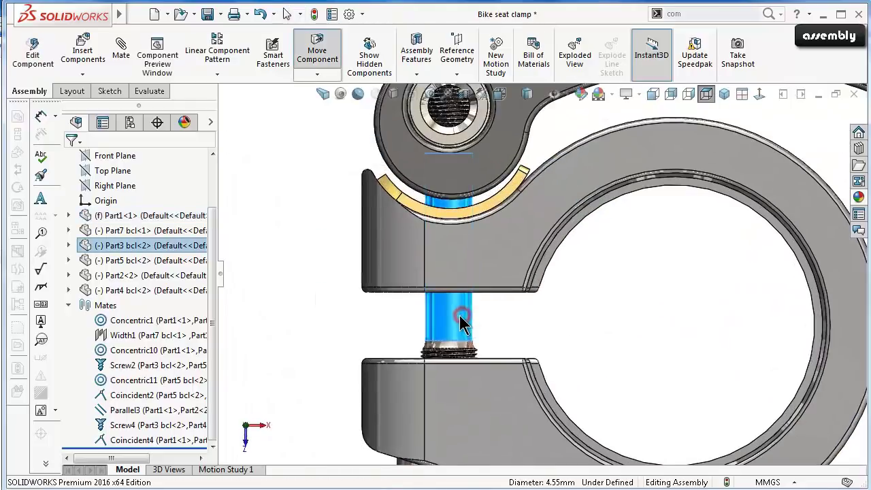
drag(449, 317, 440, 320)
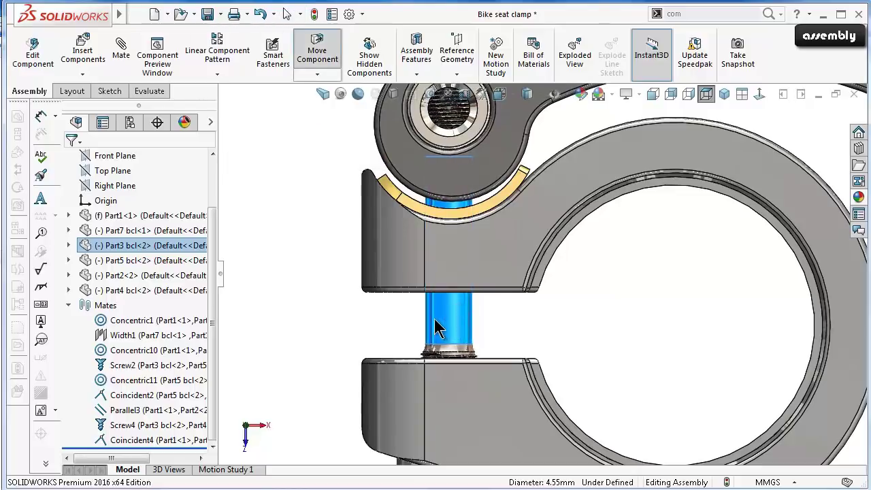
key(Escape)
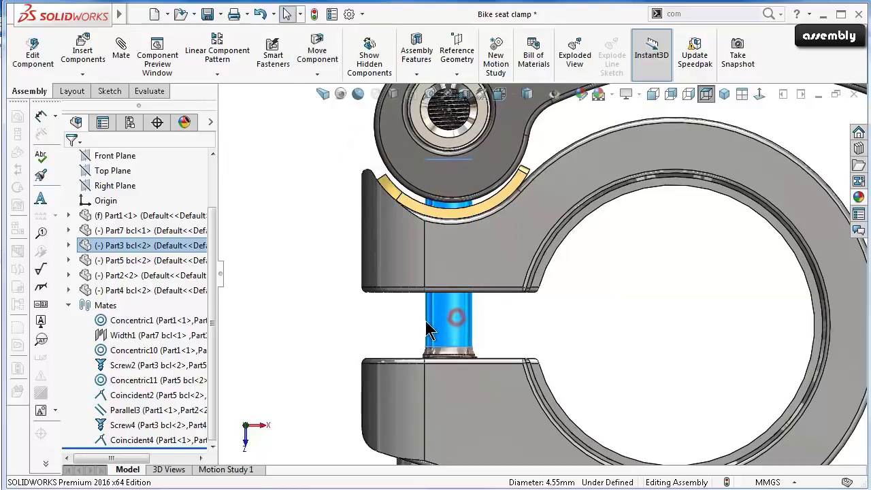
key(ctrl+7)
middle_drag(471, 250, 666, 210)
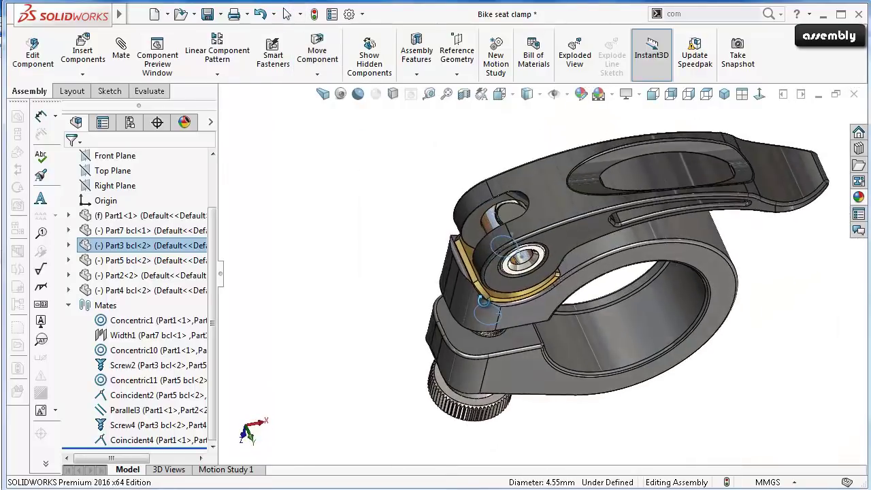
scroll(667, 209, down, 3)
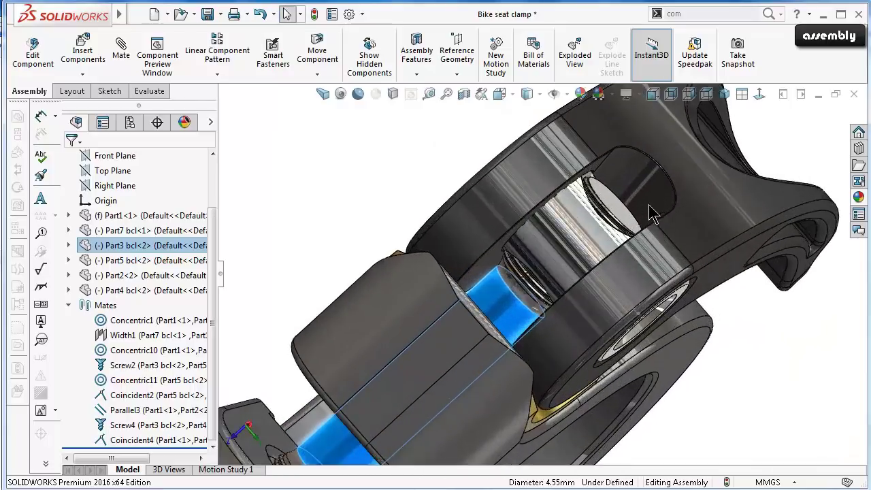
scroll(595, 304, up, 2)
Look straight at the clamp body's end face, displayed Shaded With Edges.
mouse_move(474, 327)
middle_down()
mouse_move(536, 241)
mouse_move(550, 321)
mouse_move(486, 341)
mouse_move(480, 364)
middle_up()
click(481, 360)
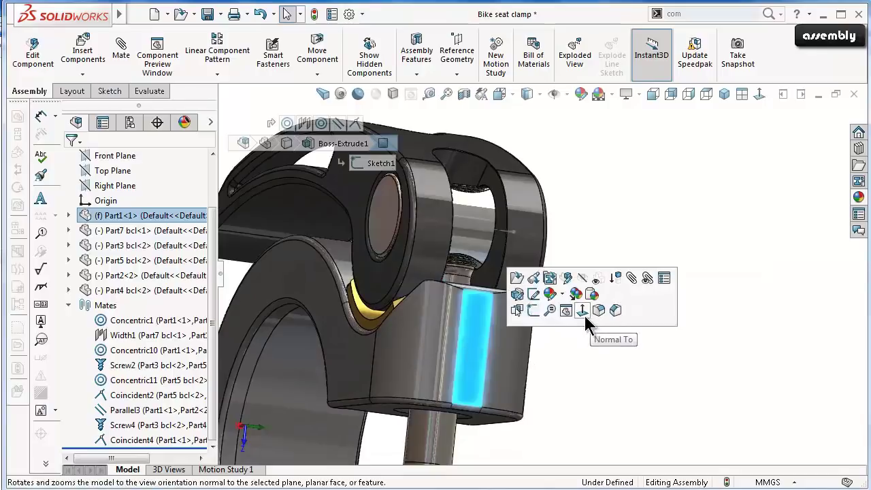
click(583, 312)
click(602, 177)
scroll(563, 257, down, 2)
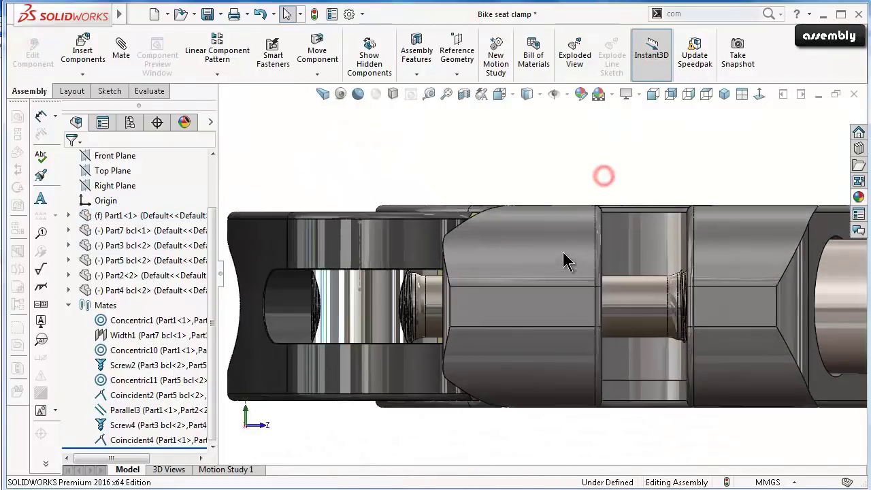
scroll(496, 330, down, 1)
scroll(314, 268, down, 2)
ctrl+middle_drag(314, 269, 474, 254)
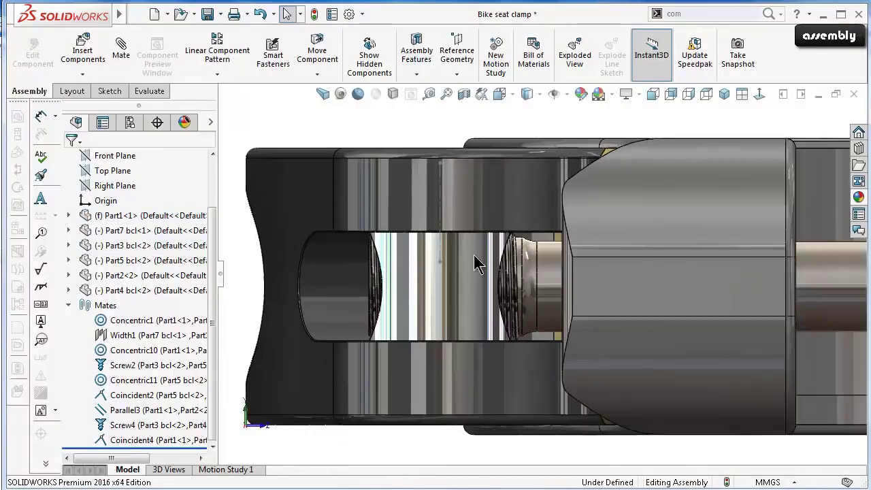
click(358, 93)
Slide the screw stem along its axis into a reasonable position.
scroll(541, 271, up, 2)
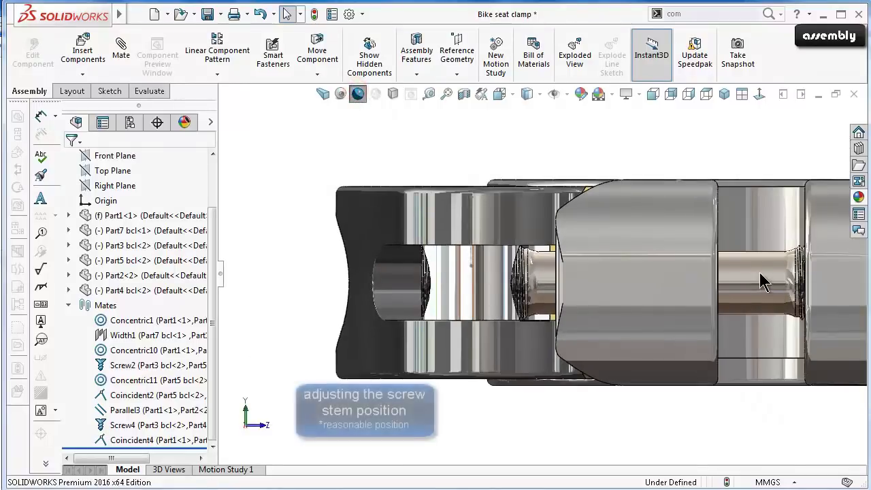
mouse_move(762, 282)
mouse_down()
mouse_move(763, 323)
mouse_move(748, 272)
mouse_move(749, 333)
mouse_move(738, 238)
mouse_move(736, 326)
mouse_up()
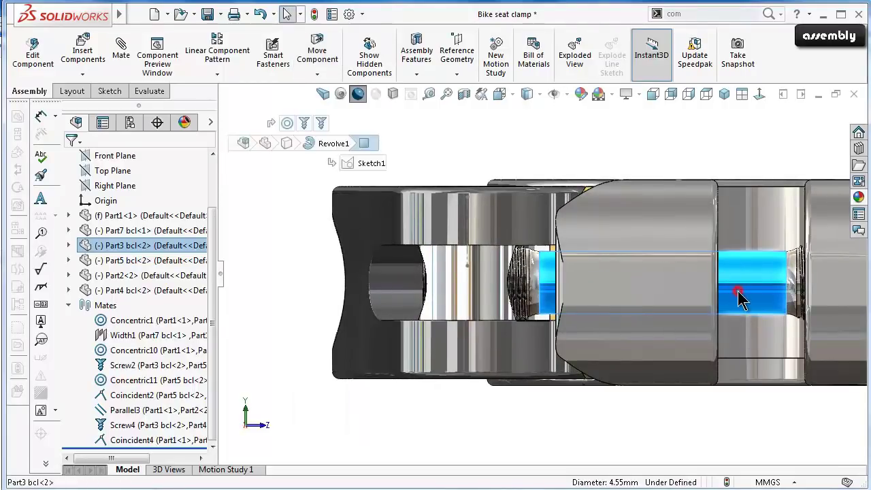
mouse_move(738, 295)
mouse_down()
mouse_move(729, 243)
mouse_move(742, 293)
mouse_move(749, 279)
mouse_up()
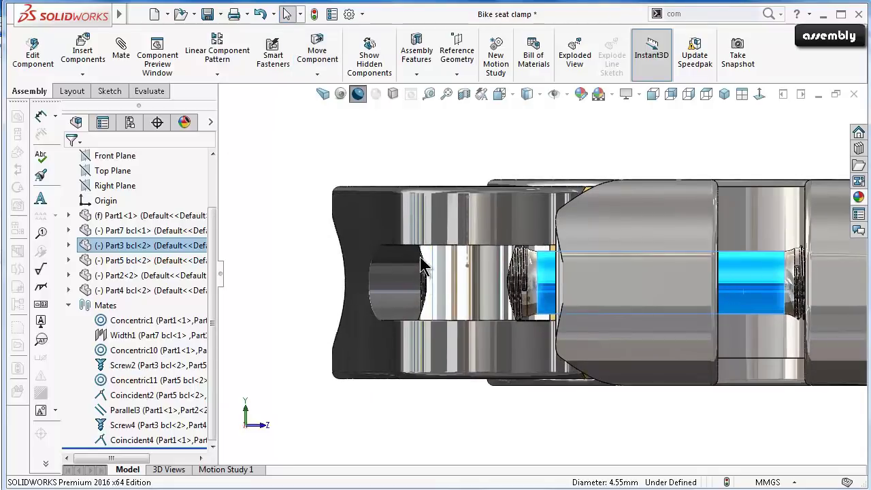
click(501, 439)
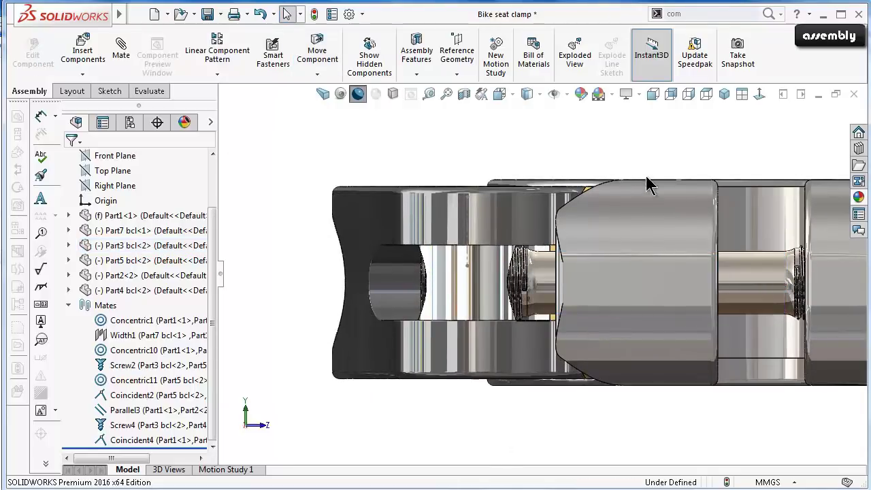
Orbit and look straight at a clamp body face.
mouse_move(501, 437)
middle_down()
mouse_move(636, 313)
mouse_move(658, 195)
middle_up()
click(658, 195)
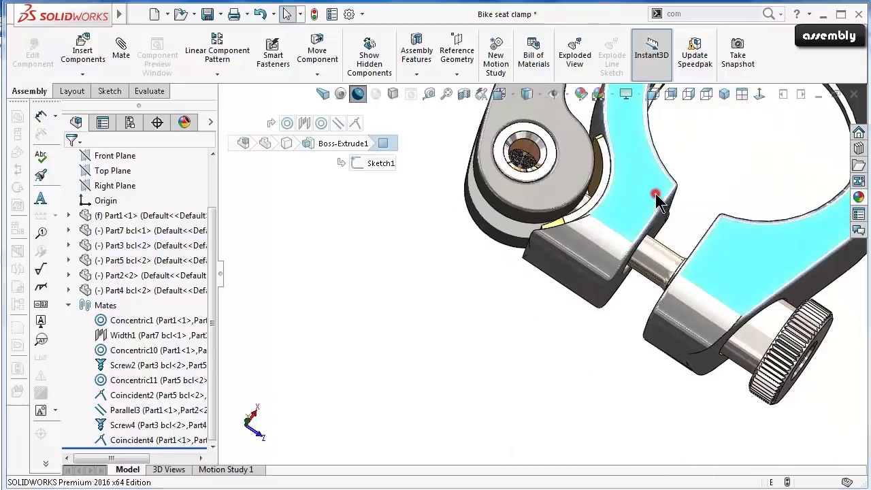
click(762, 152)
click(784, 229)
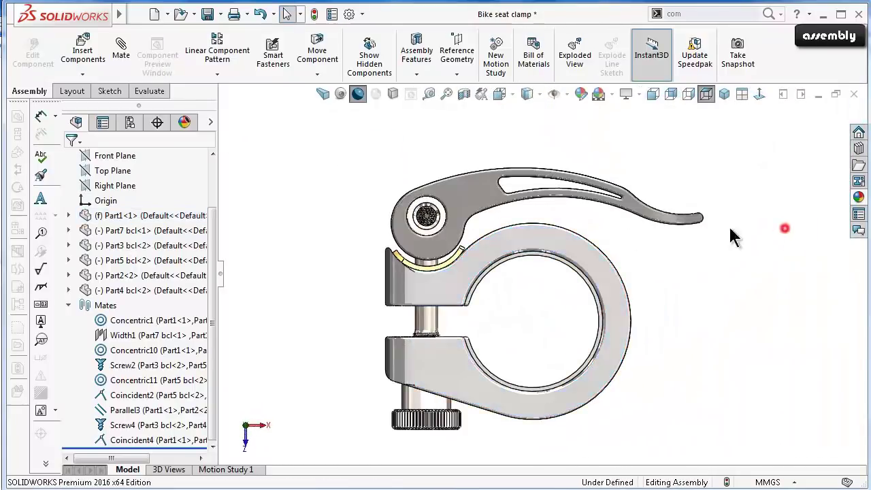
Select the screw stem Part3 and edit it in place.
scroll(438, 173, down, 3)
scroll(463, 251, down, 3)
scroll(463, 252, up, 2)
scroll(483, 313, up, 2)
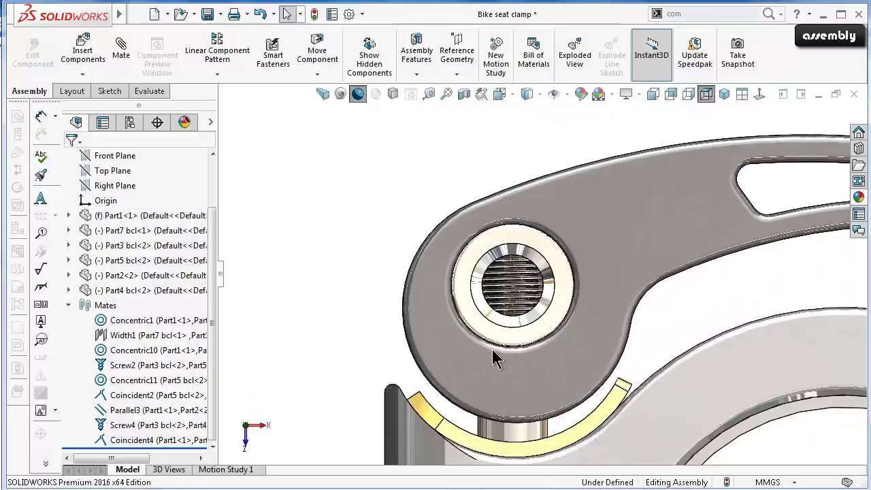
scroll(495, 355, down, 1)
scroll(516, 370, down, 3)
click(545, 392)
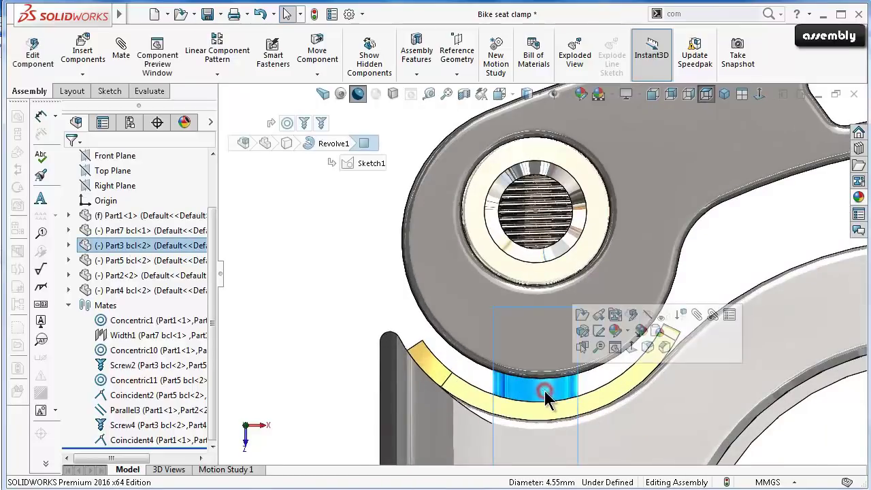
click(632, 315)
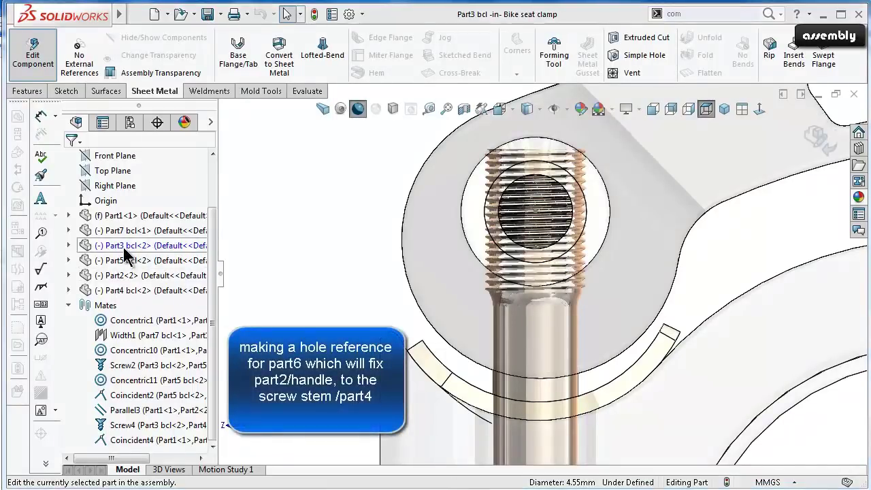
Start a new sketch on Part3's Top Plane.
click(125, 246)
click(68, 246)
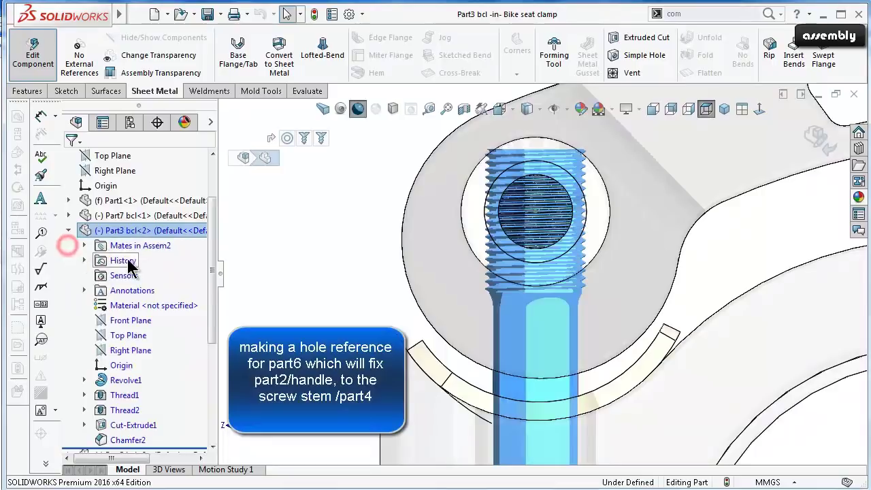
click(126, 337)
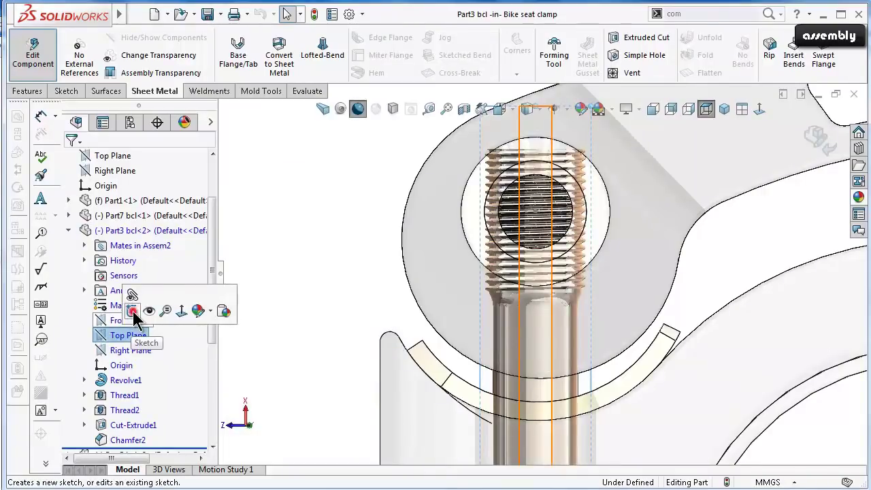
click(133, 312)
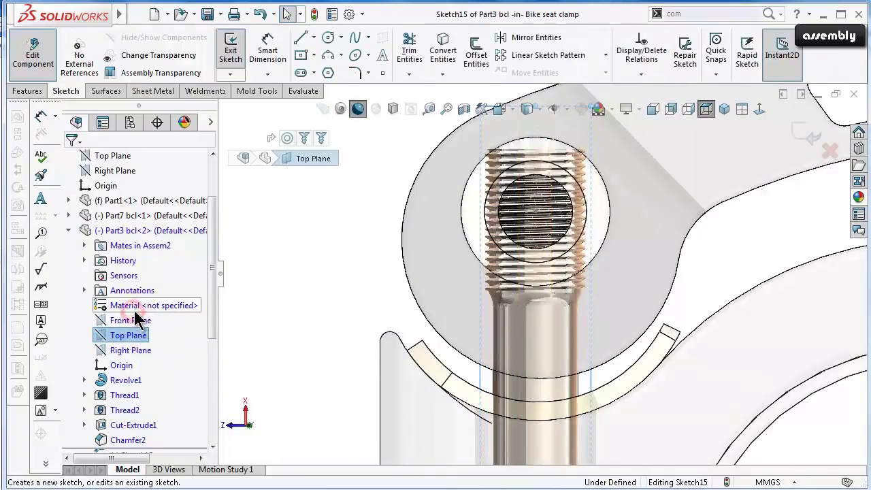
Draw a circle of about 1.93 mm radius centred on the thread axis.
click(327, 38)
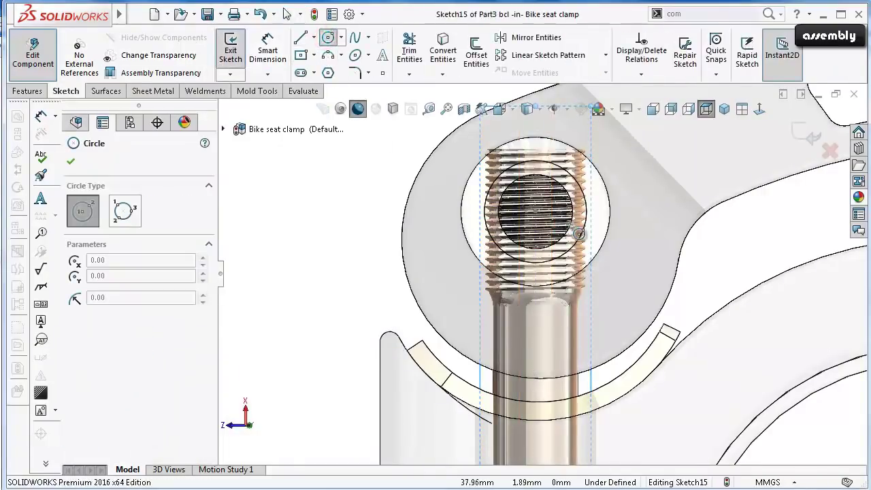
scroll(581, 236, down, 2)
scroll(578, 231, down, 5)
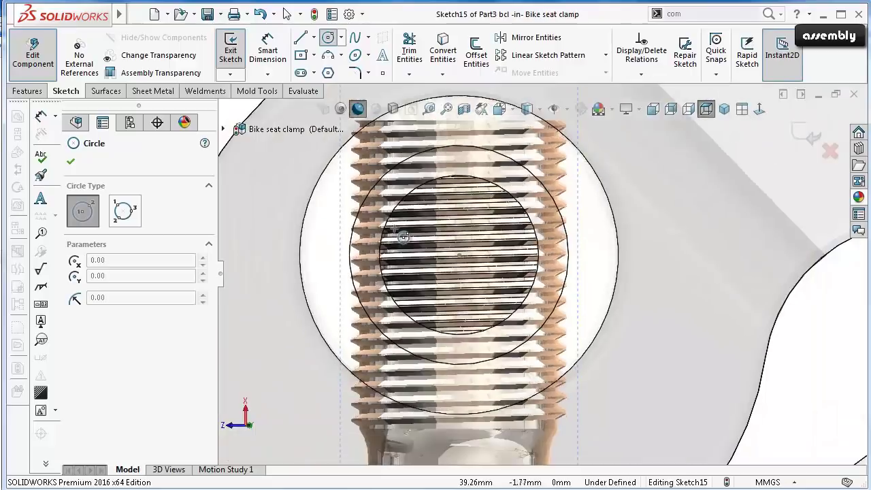
scroll(377, 235, up, 2)
scroll(435, 235, down, 1)
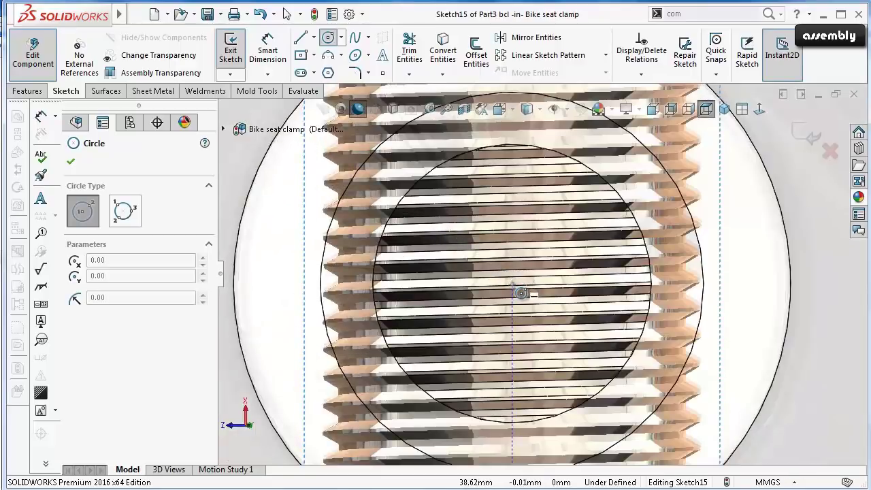
click(512, 283)
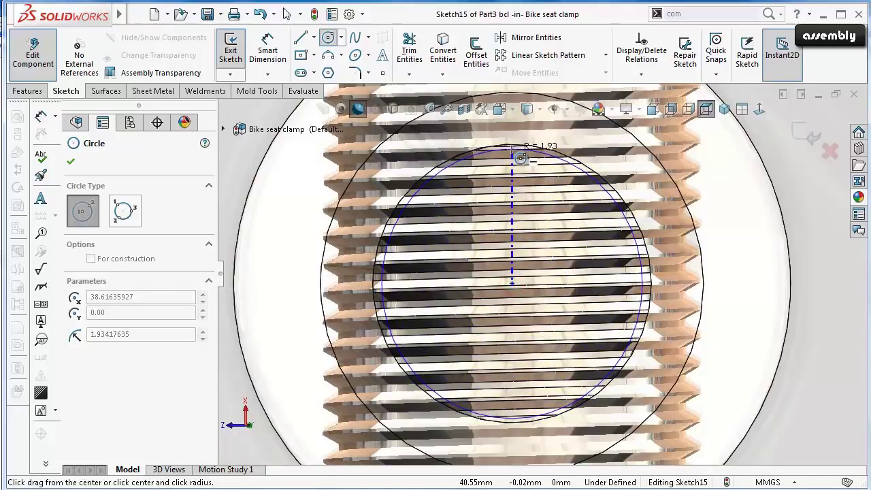
click(520, 158)
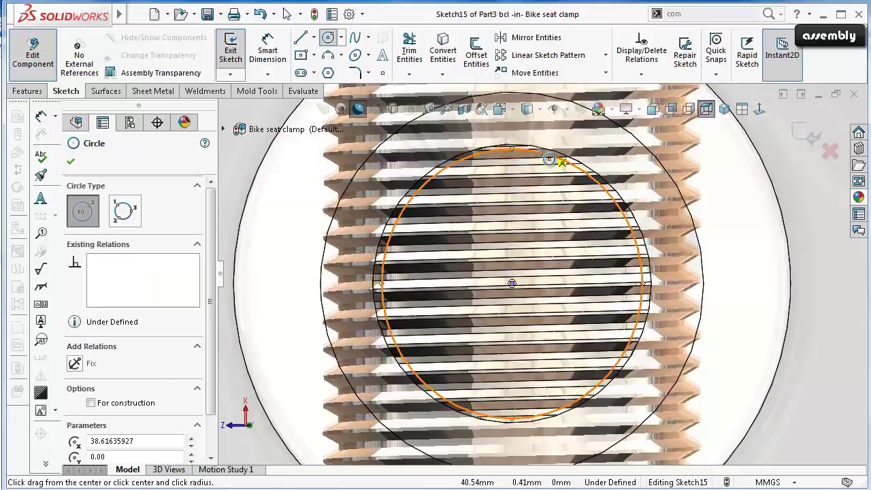
click(70, 165)
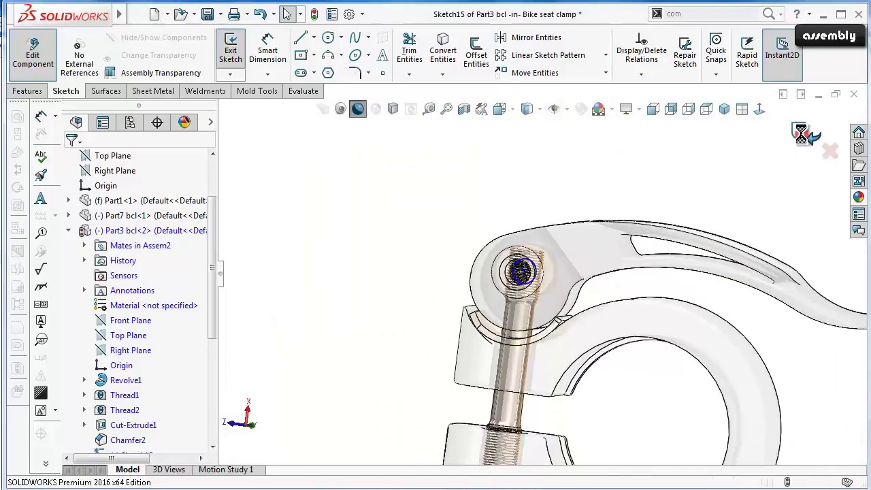
Close the sketch, leave in-context editing and open Part3 bcl in its own window.
click(799, 134)
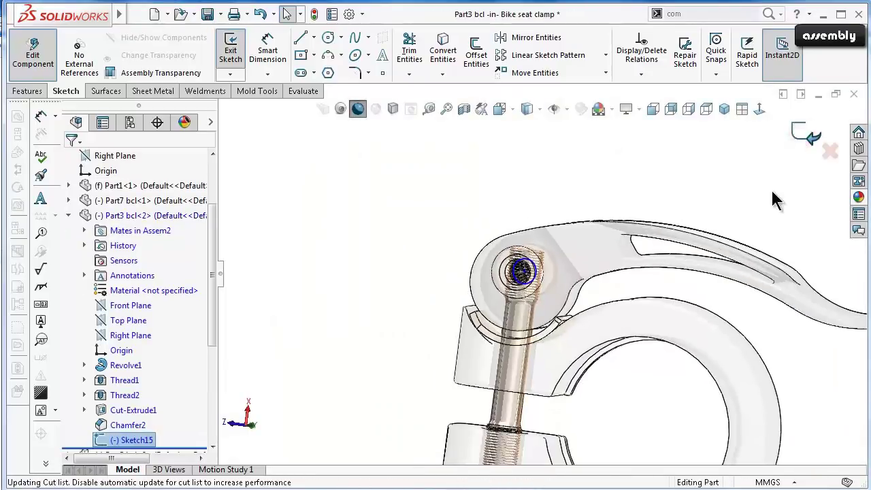
click(810, 136)
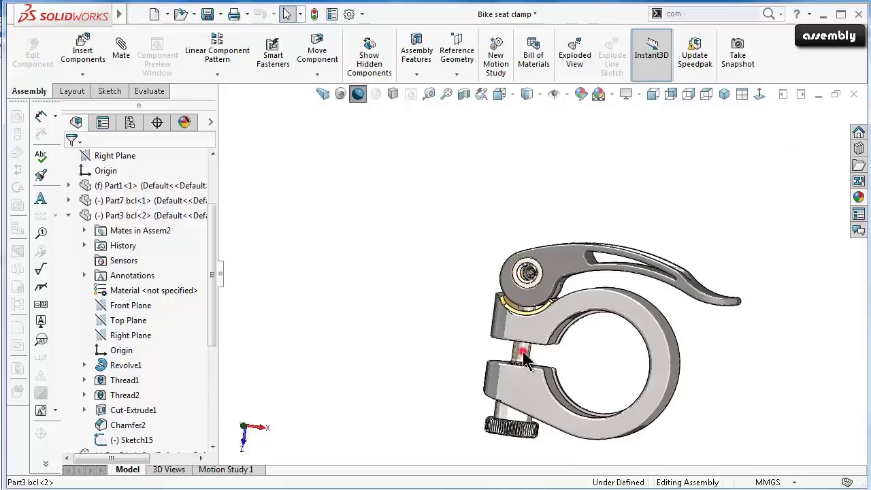
click(523, 347)
click(559, 277)
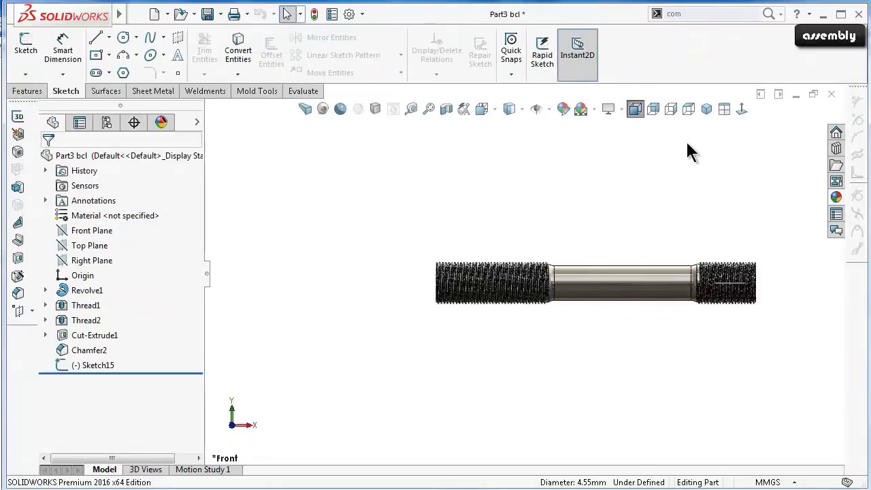
Turn on RealView and reopen Sketch15 for editing.
click(340, 109)
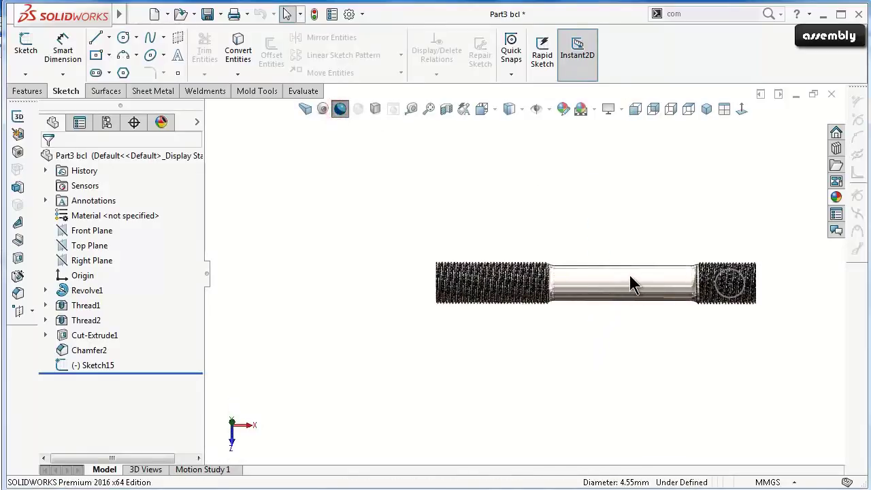
click(94, 362)
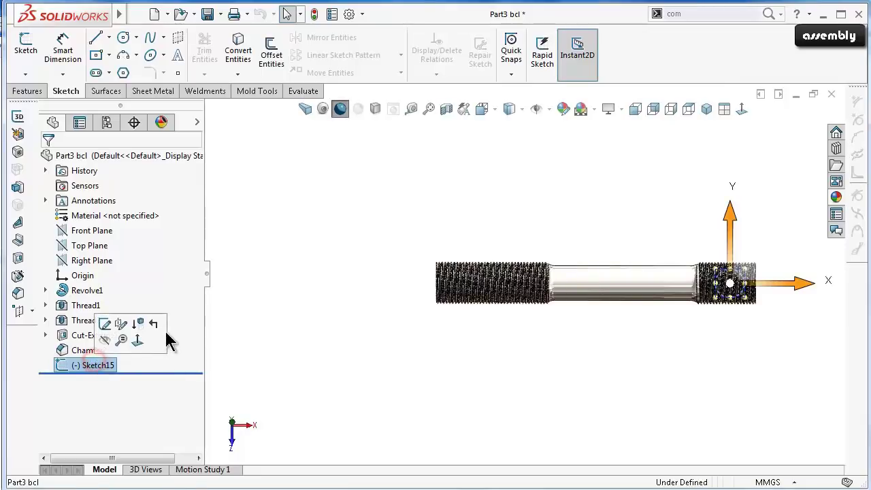
click(104, 325)
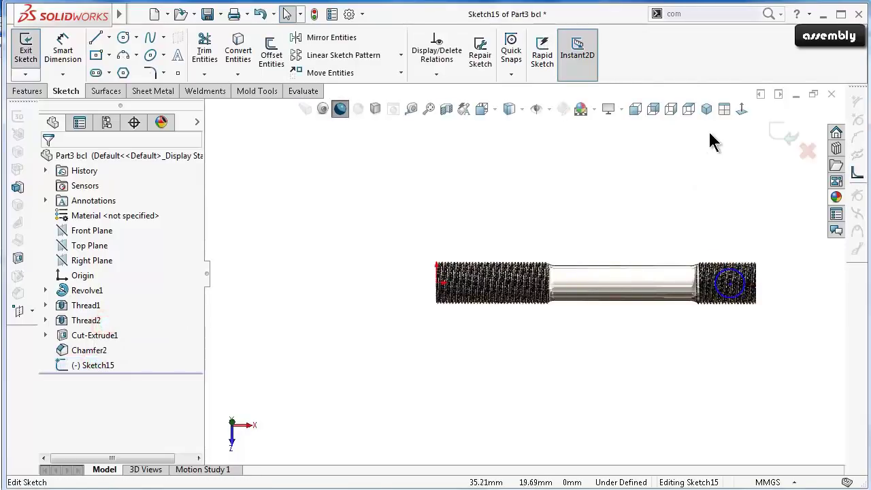
View Sketch15 normal to its plane and switch the display style to Shaded.
click(741, 110)
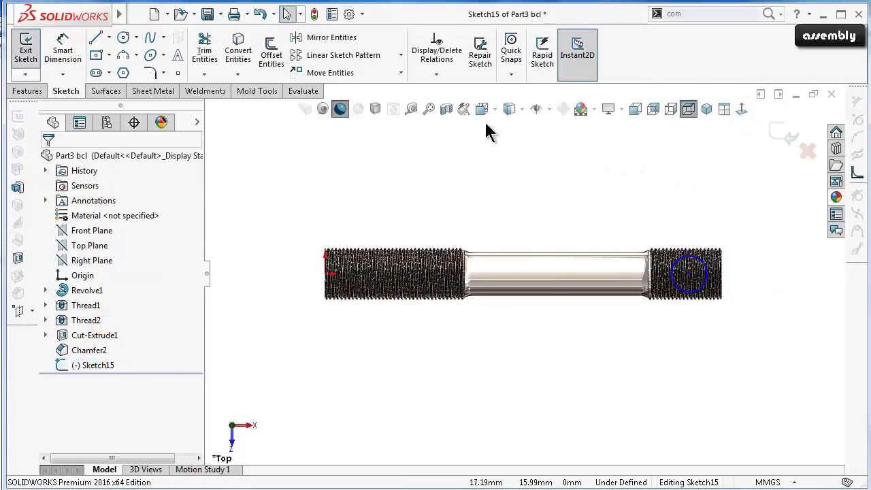
click(509, 111)
click(510, 147)
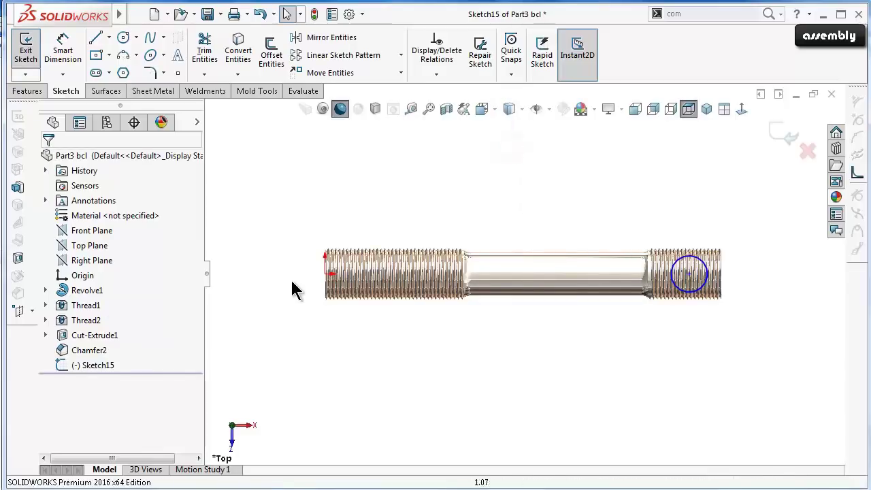
scroll(292, 287, down, 2)
scroll(361, 262, down, 3)
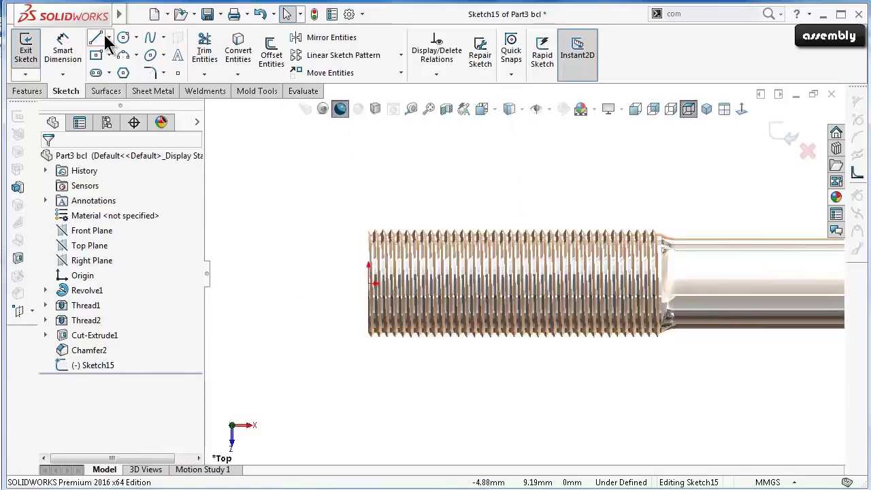
Draw a horizontal centreline from the stem's left end to the circle's centre.
click(108, 38)
click(116, 72)
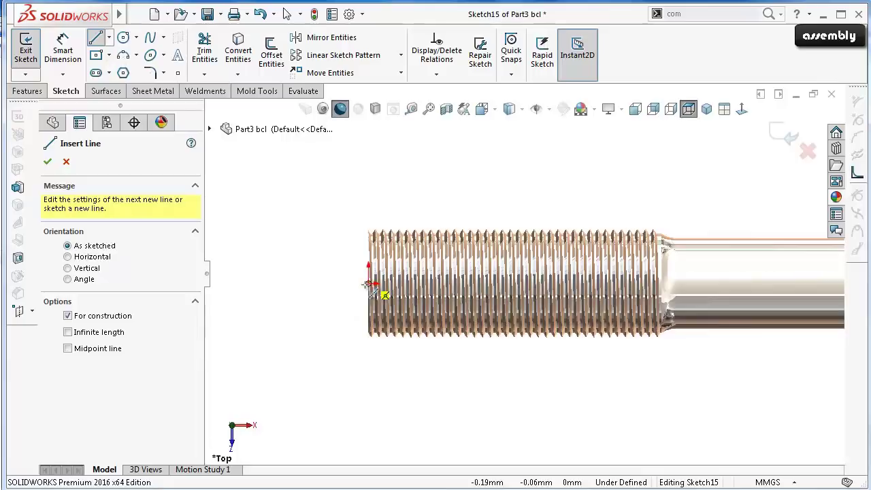
click(368, 283)
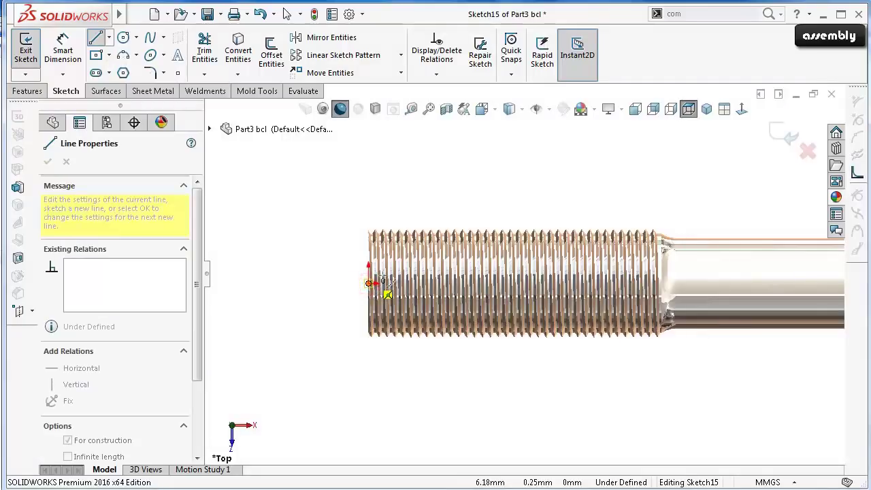
scroll(510, 289, up, 2)
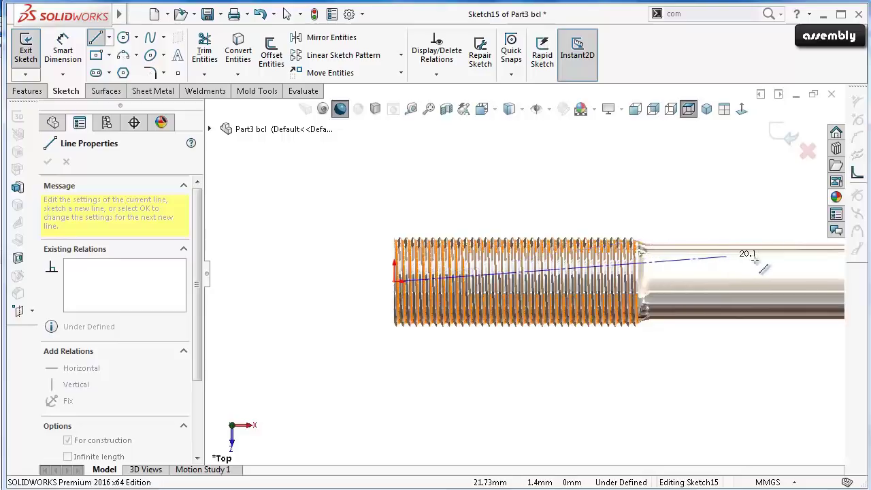
key(z)
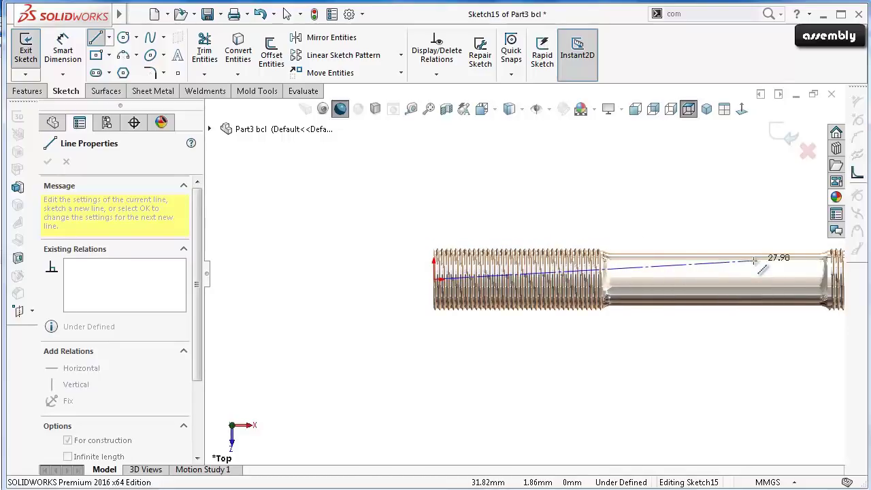
key(z)
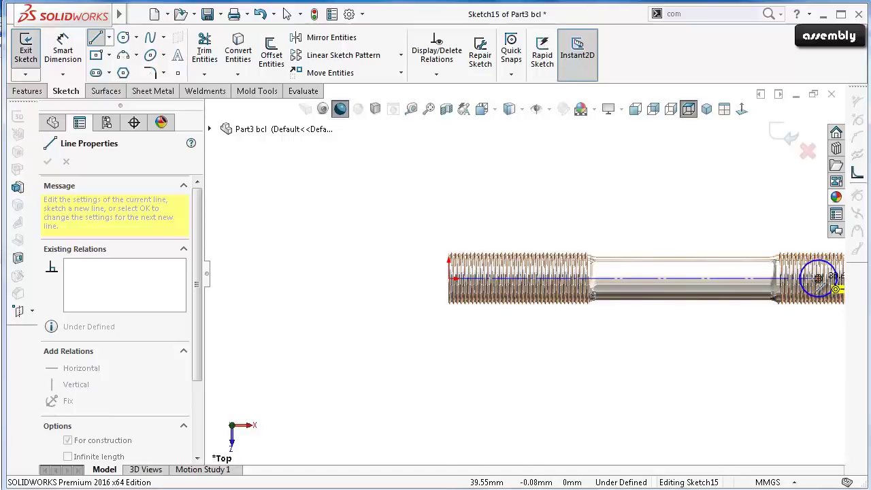
scroll(819, 279, down, 1)
scroll(790, 281, down, 1)
scroll(787, 279, down, 1)
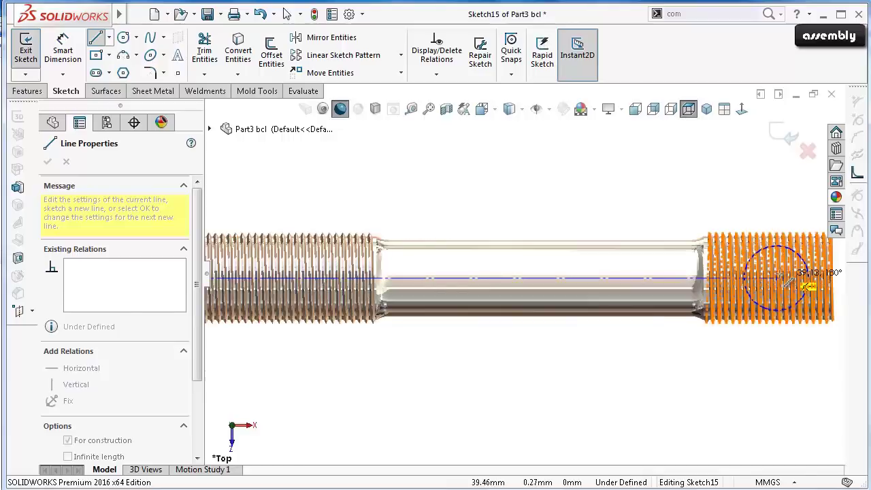
scroll(765, 275, down, 1)
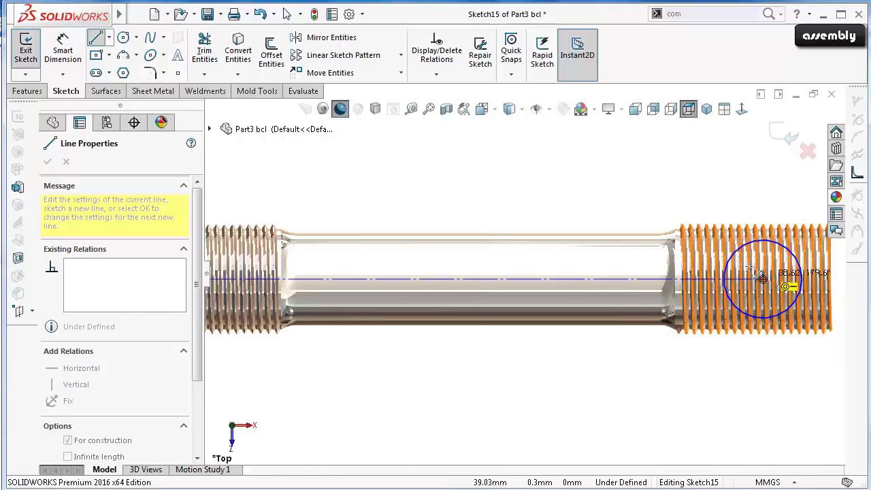
scroll(762, 279, down, 1)
scroll(765, 278, down, 1)
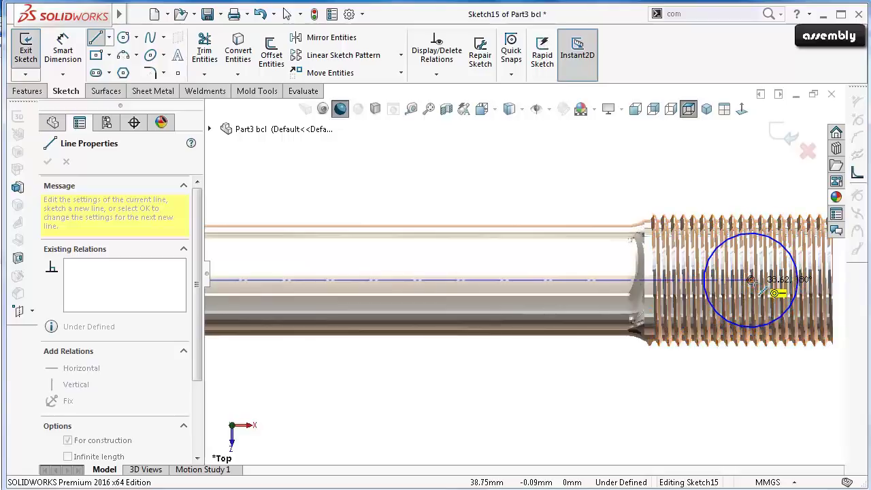
click(751, 280)
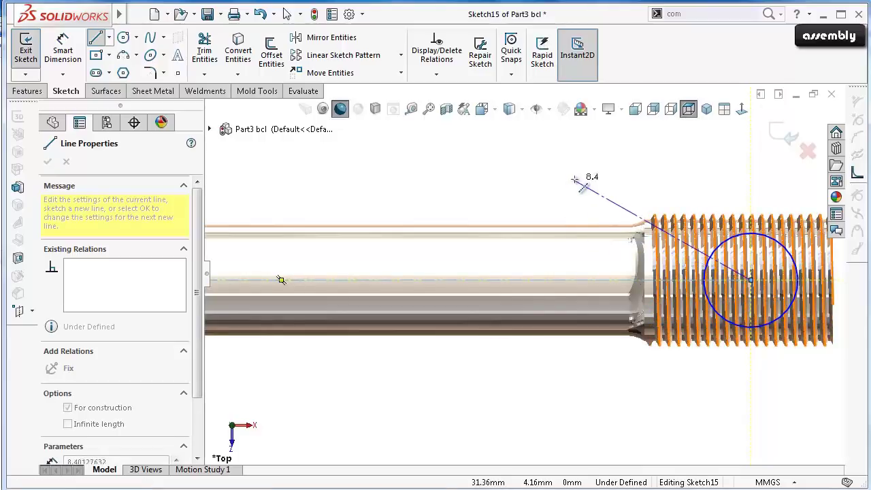
key(Escape)
Dimension the centreline to 38.5 mm, locating the circle centre along the shaft axis.
scroll(560, 213, up, 1)
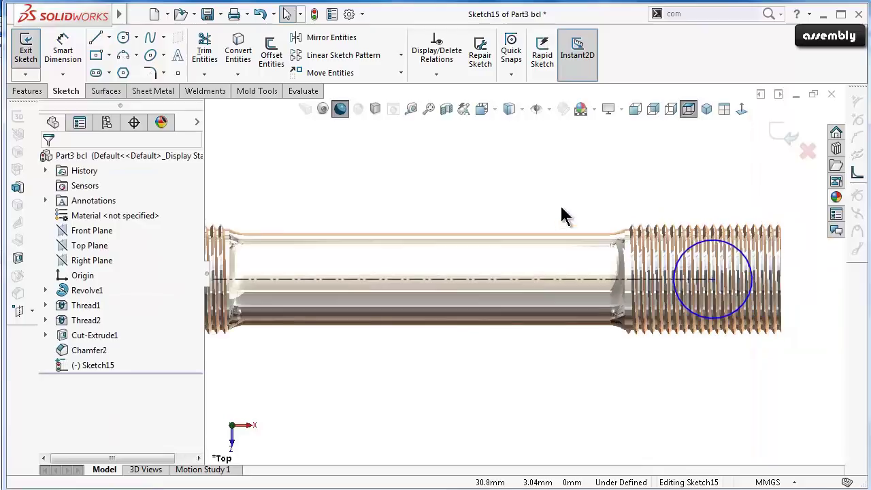
scroll(558, 211, up, 1)
right_drag(559, 210, 544, 144)
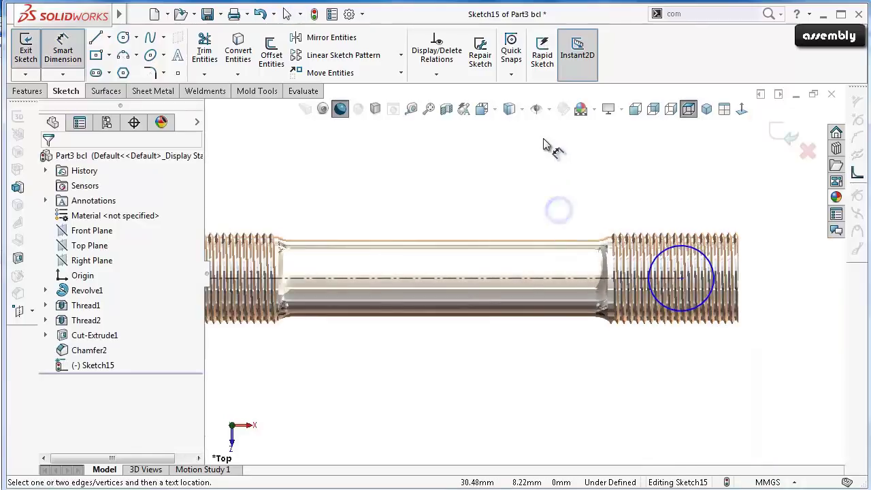
click(516, 278)
click(514, 198)
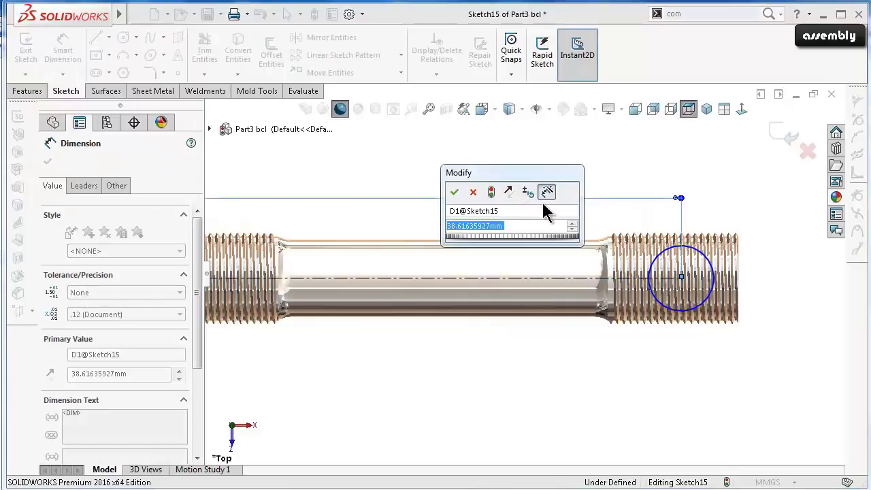
text(3)
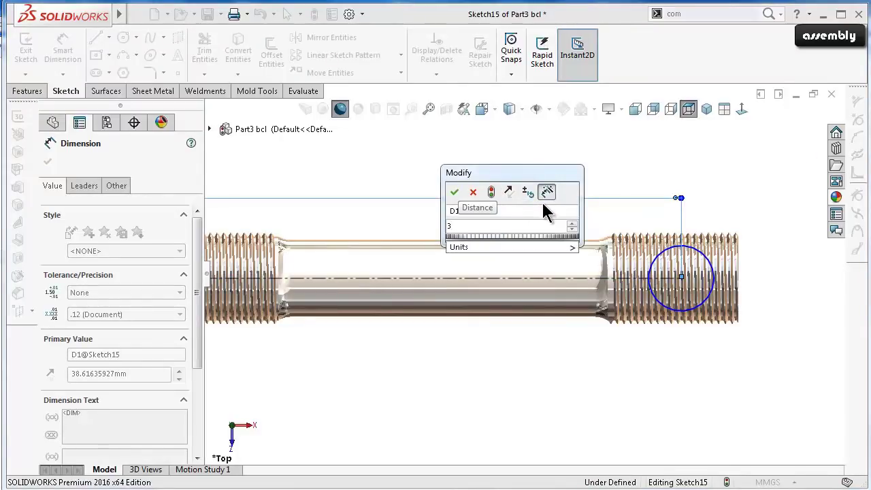
text(8.)
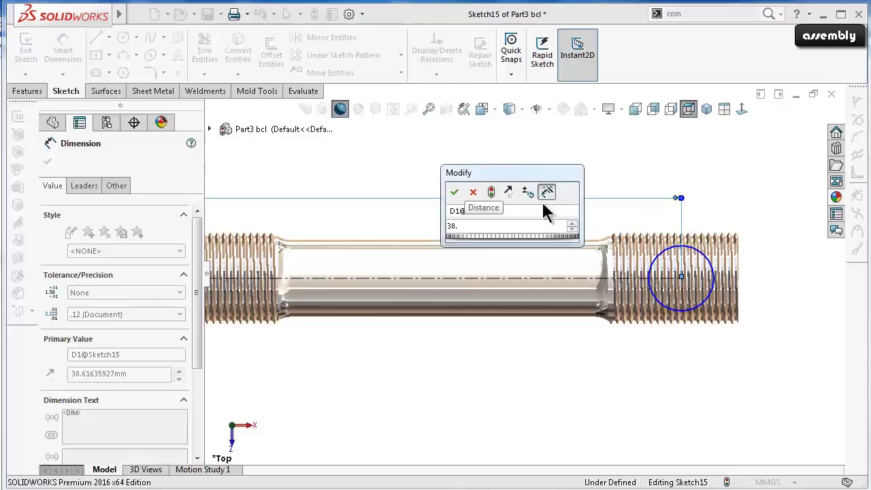
text(5)
key(Return)
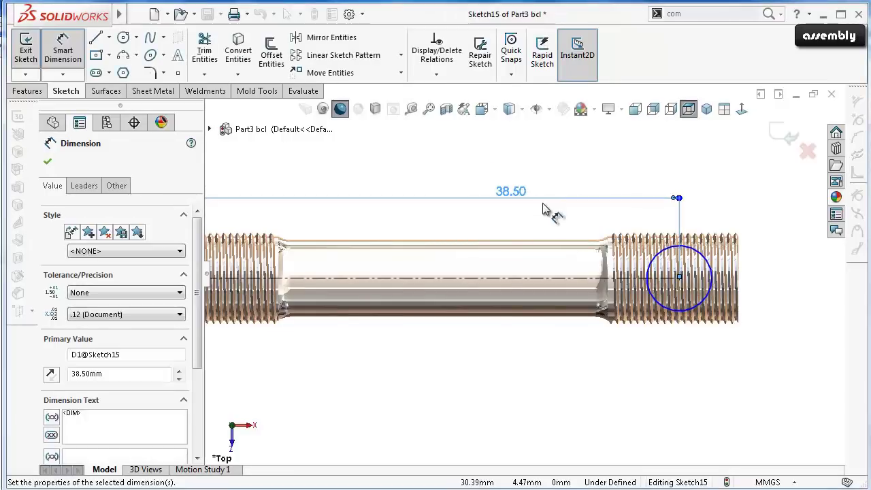
click(546, 210)
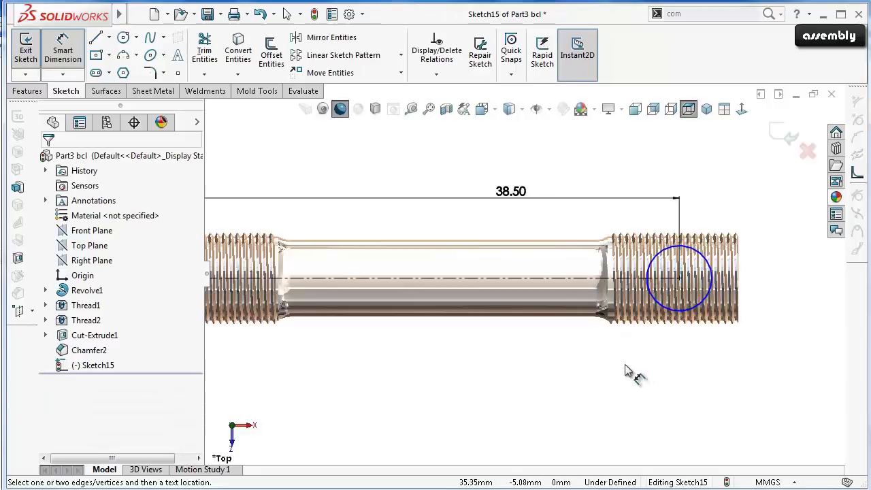
key(Escape)
click(558, 277)
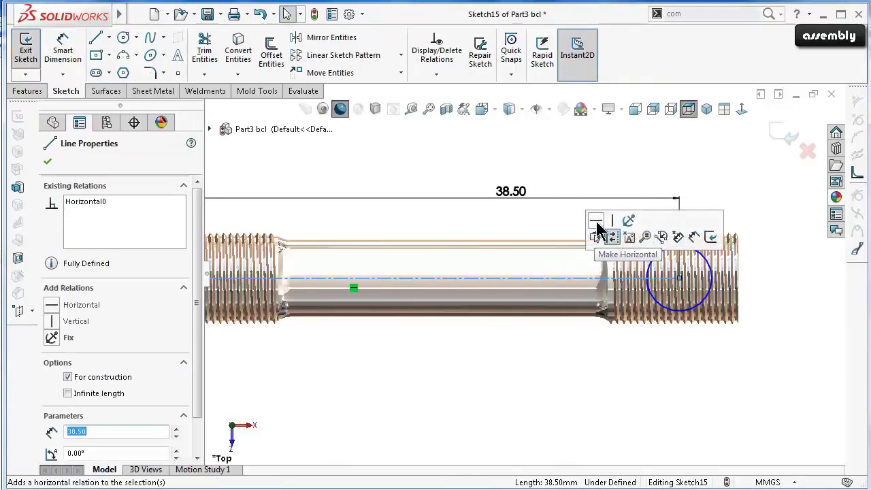
click(743, 325)
scroll(707, 289, down, 2)
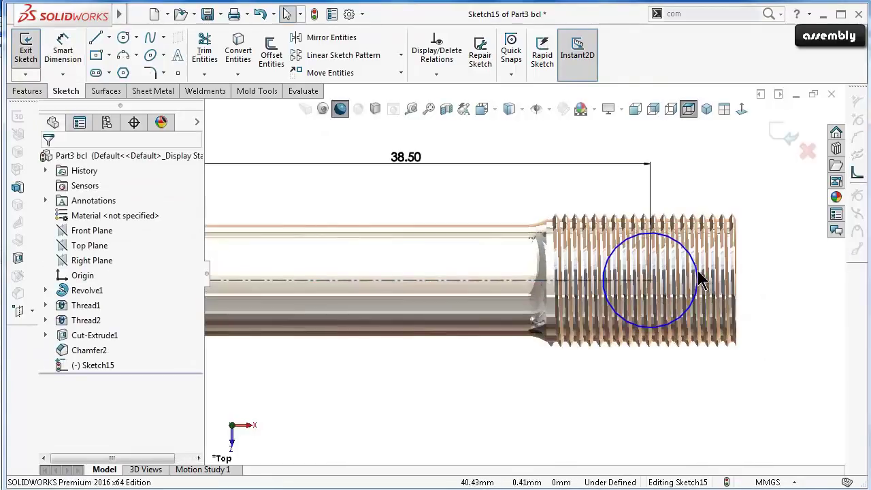
Dimension the circle's diameter to 3.75 mm, fully defining Sketch15.
right_drag(779, 348, 764, 188)
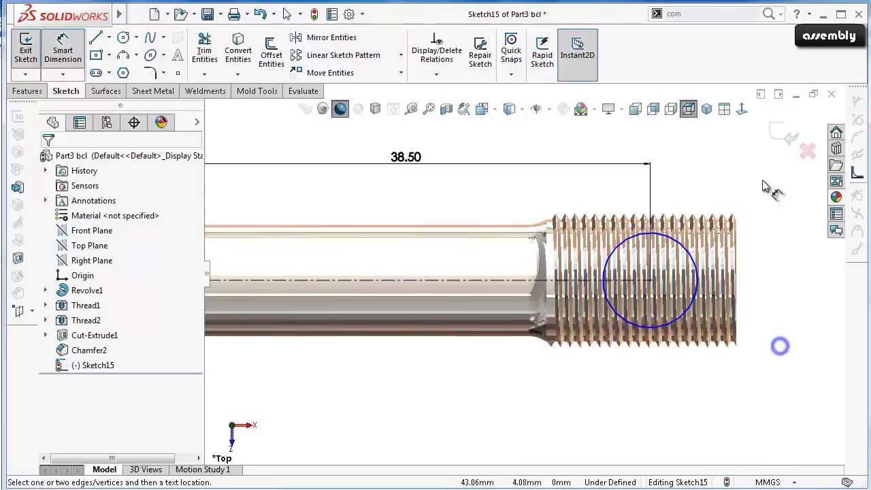
click(686, 249)
click(704, 174)
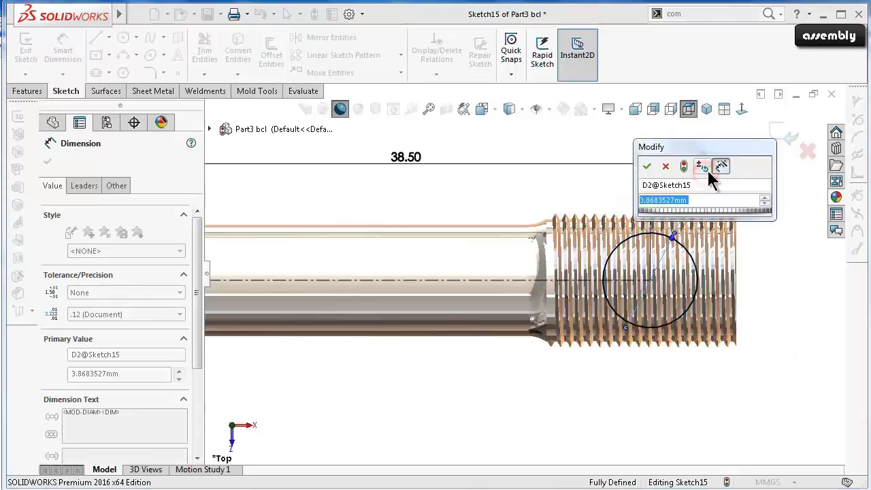
text(3)
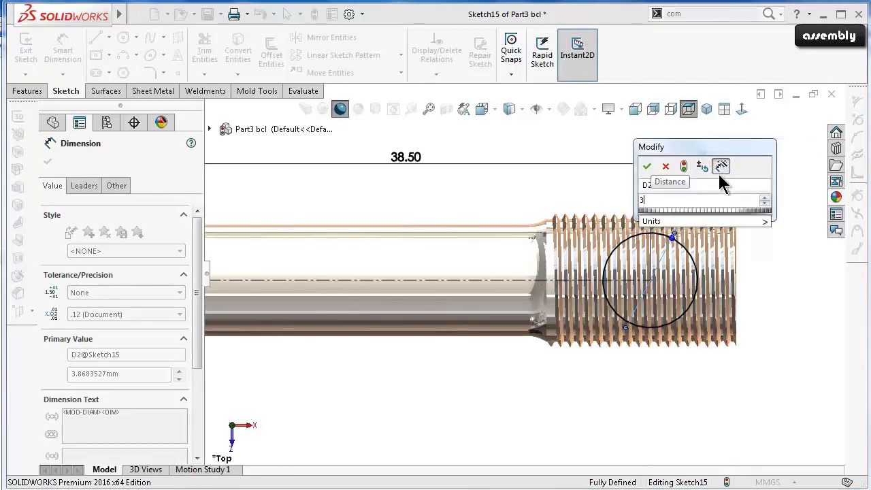
text(.75)
key(Return)
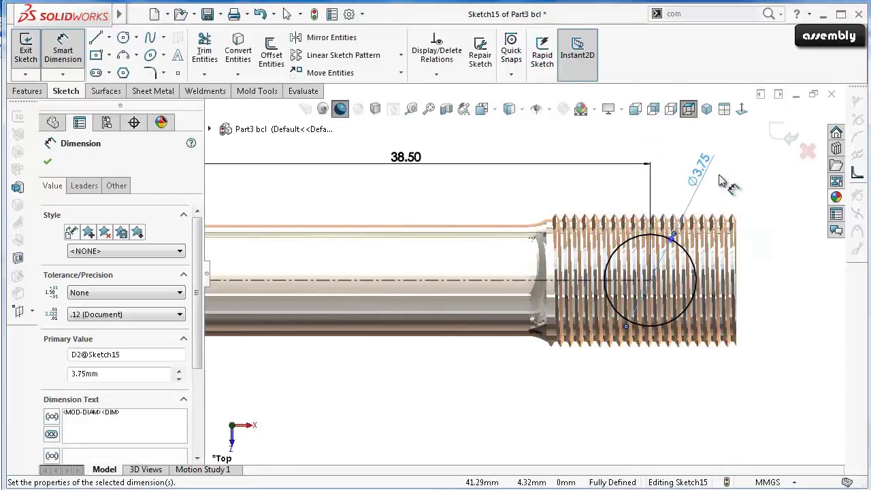
click(762, 197)
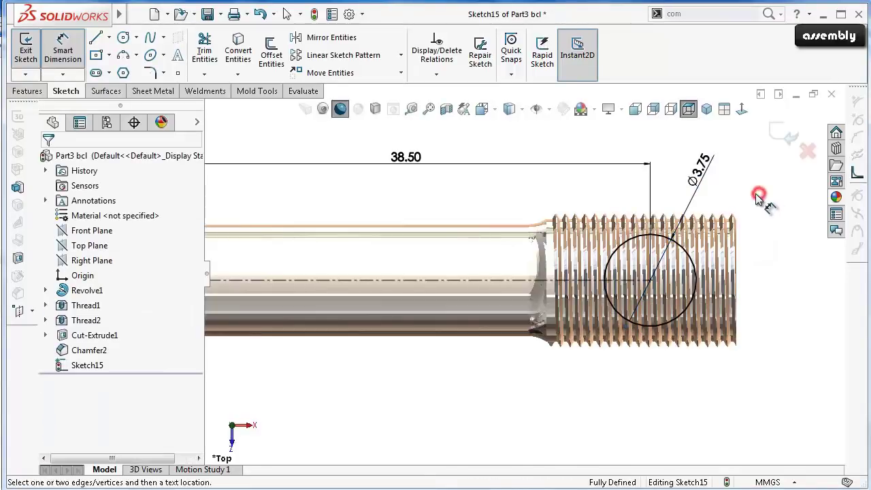
scroll(745, 214, up, 3)
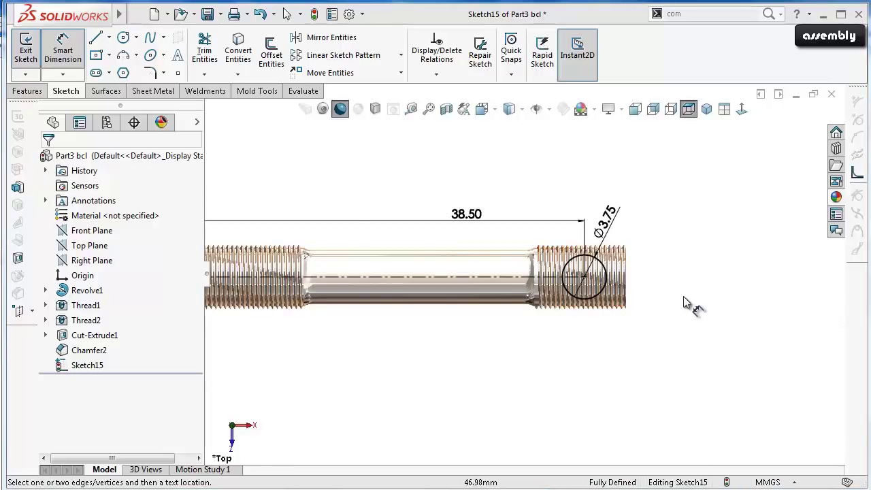
middle_drag(684, 302, 695, 115)
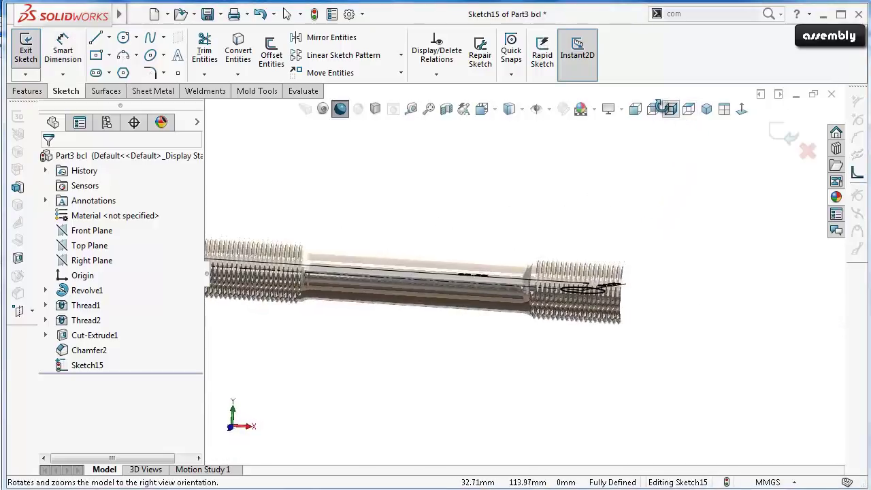
scroll(599, 272, down, 3)
scroll(684, 326, up, 2)
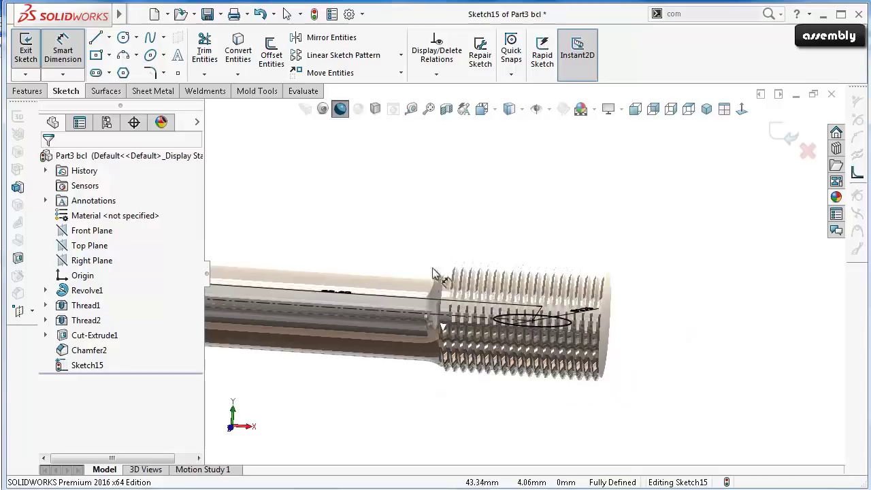
click(27, 92)
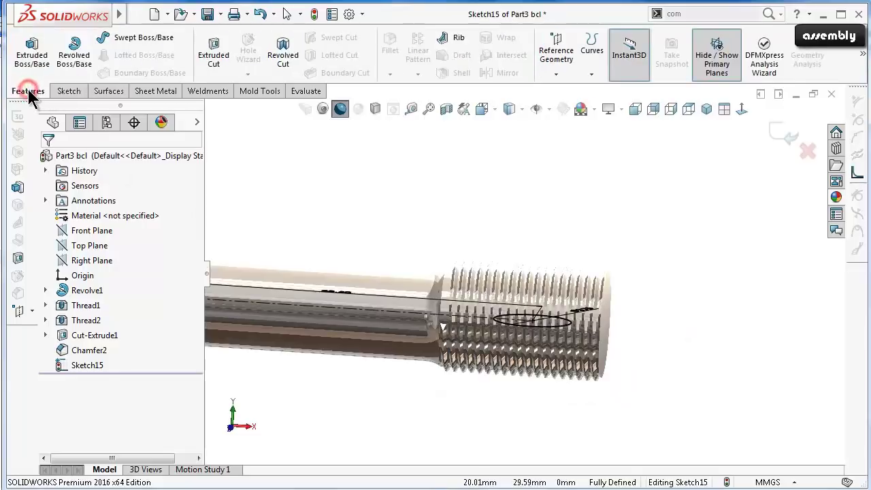
Start an Extruded Cut on the circle, reversed, beginning from a 2 mm offset.
click(211, 53)
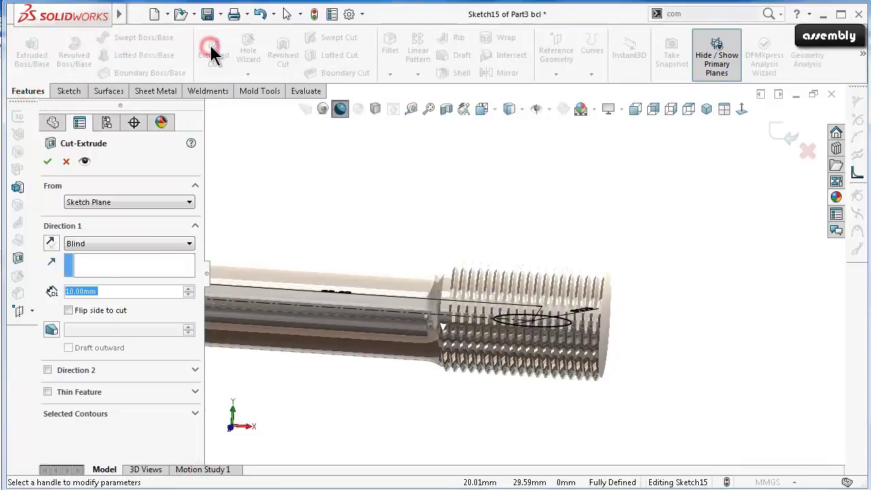
click(50, 242)
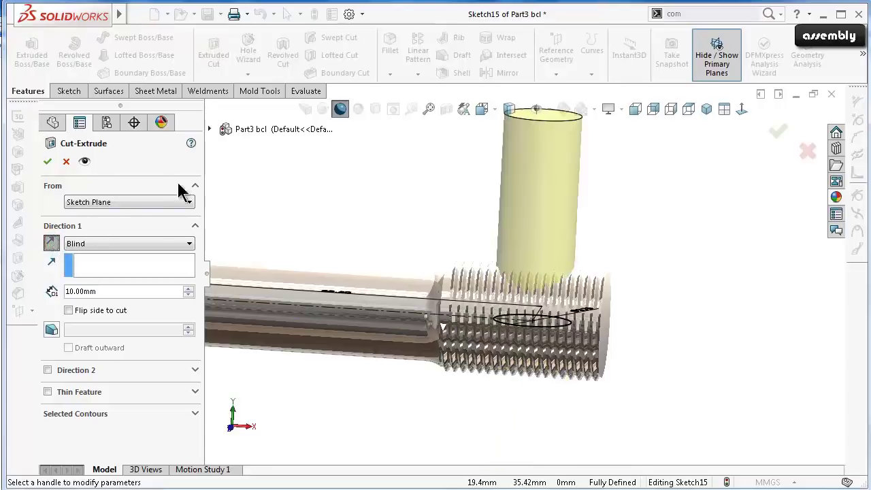
click(121, 202)
click(106, 241)
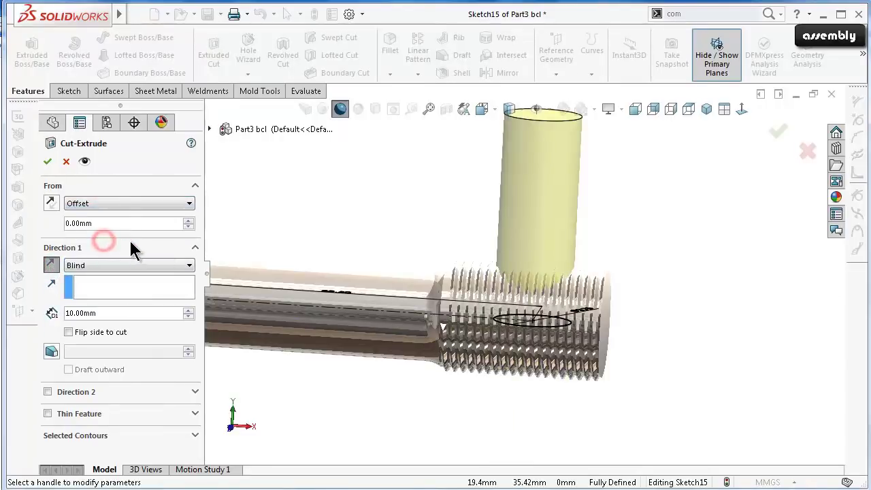
mouse_move(648, 304)
middle_down()
mouse_move(589, 278)
mouse_move(474, 295)
middle_up()
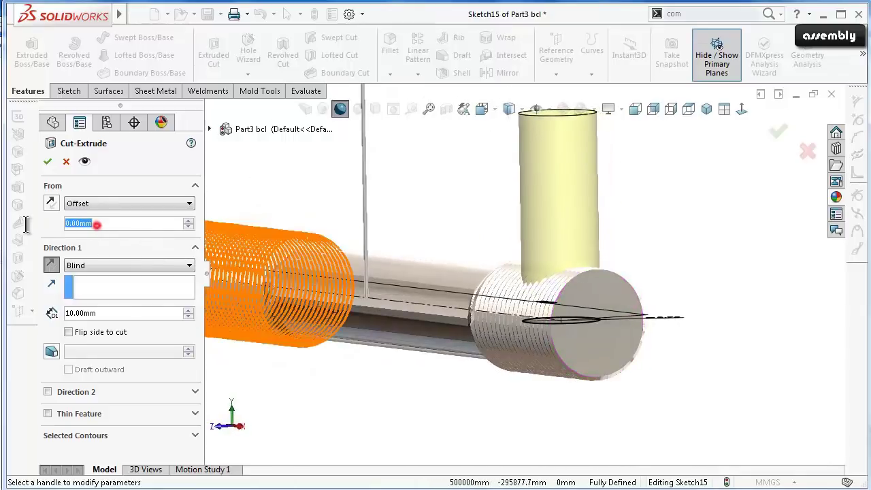
text(1)
key(Return)
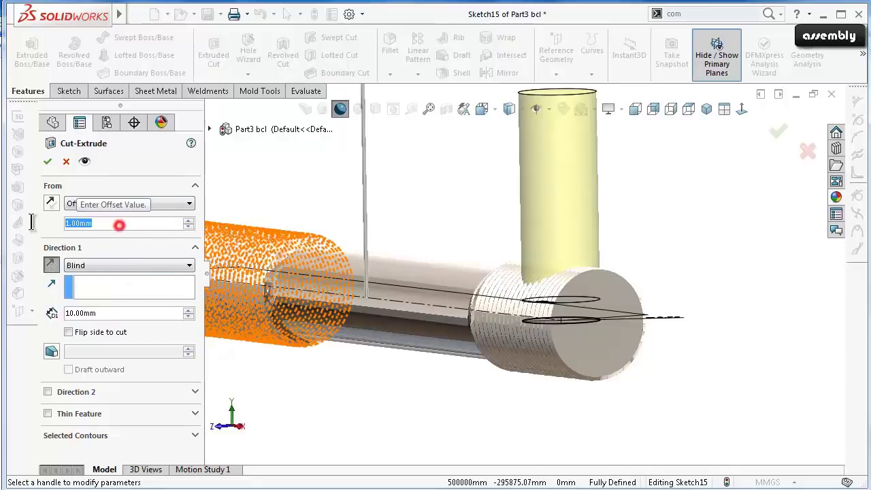
text(2)
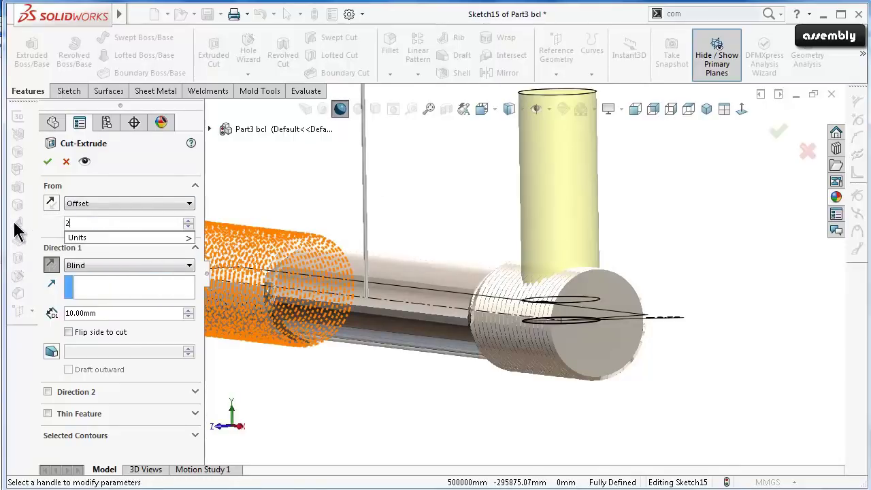
key(Return)
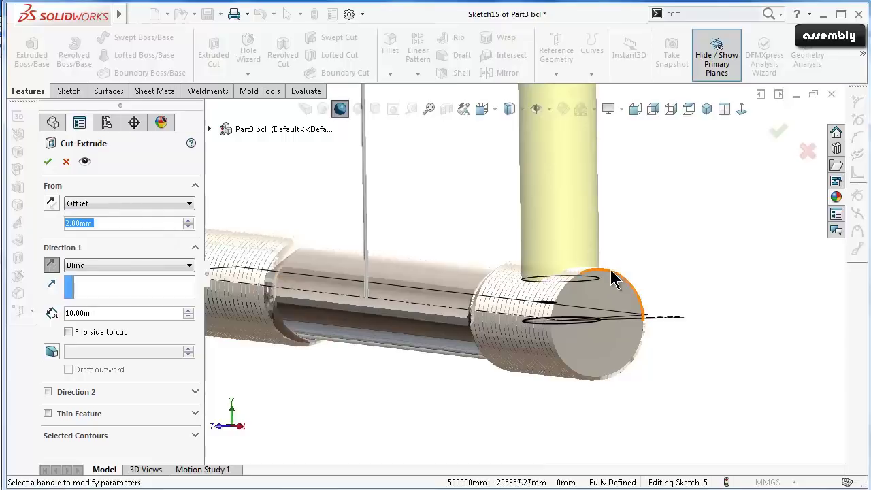
Switch to Shaded With Edges and confirm the 10 mm blind cut as Cut-Extrude2.
mouse_move(617, 278)
middle_down()
mouse_move(666, 262)
mouse_move(573, 207)
middle_up()
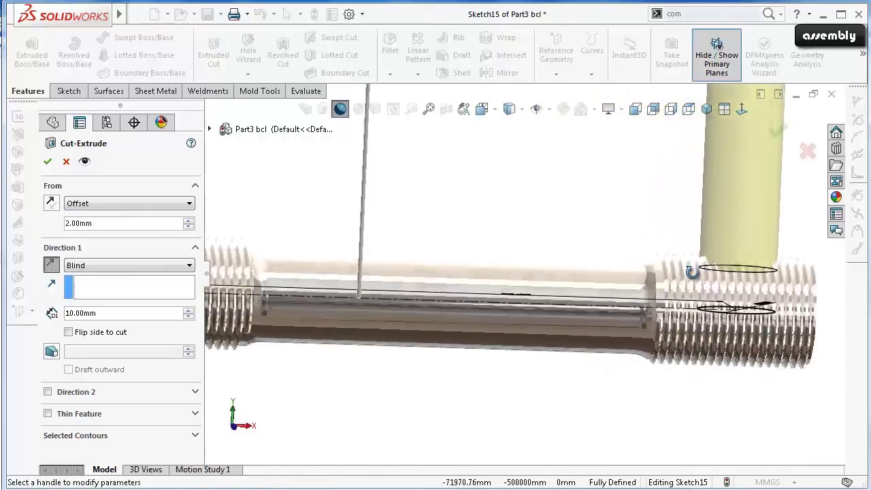
click(519, 110)
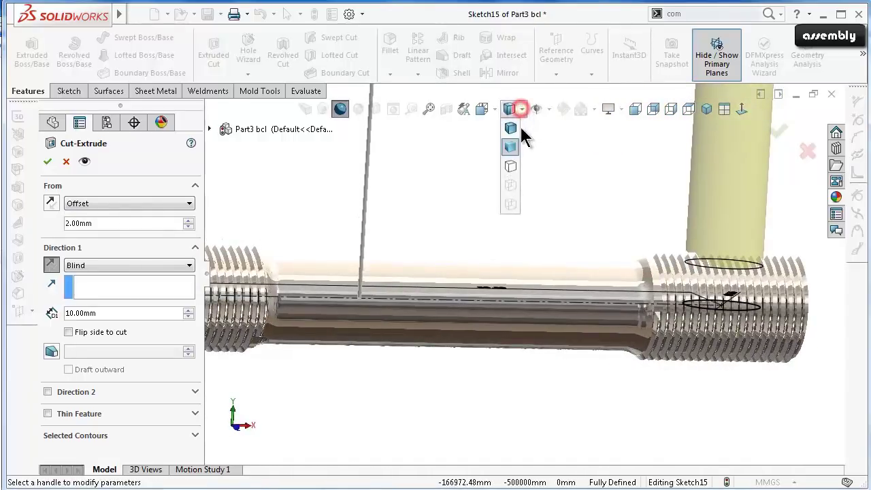
click(518, 129)
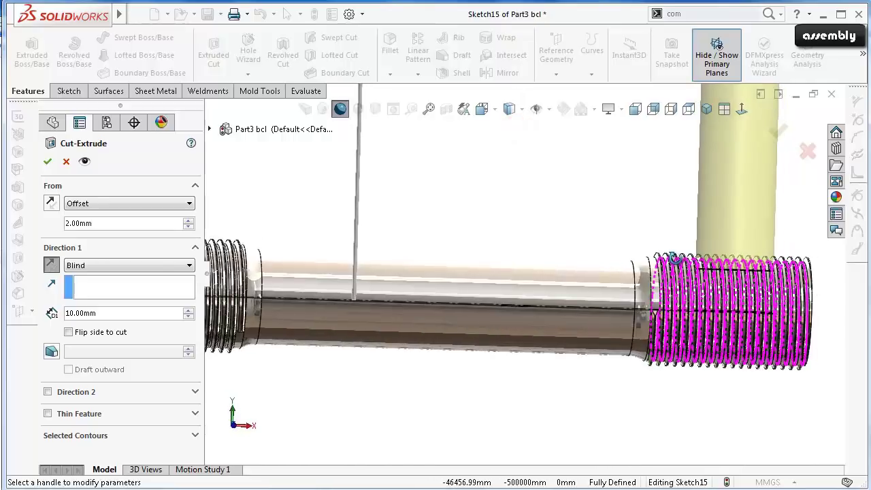
scroll(746, 295, up, 3)
scroll(648, 286, down, 5)
scroll(646, 284, down, 2)
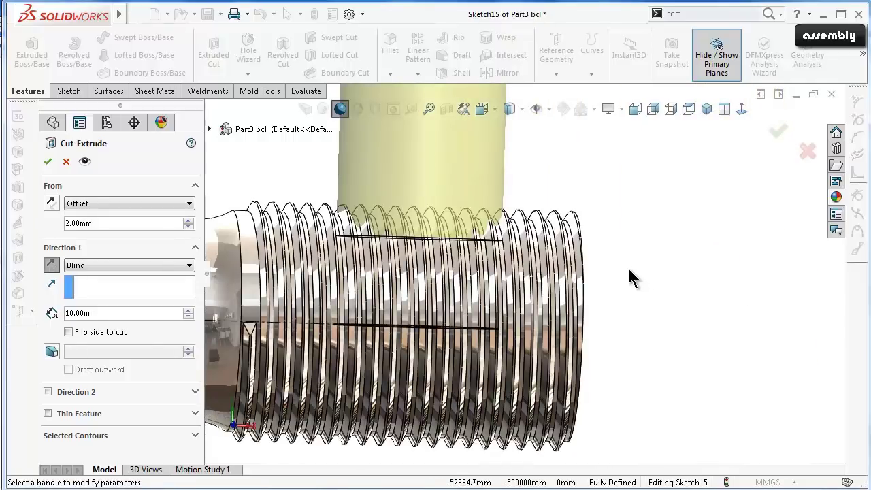
middle_drag(629, 278, 646, 265)
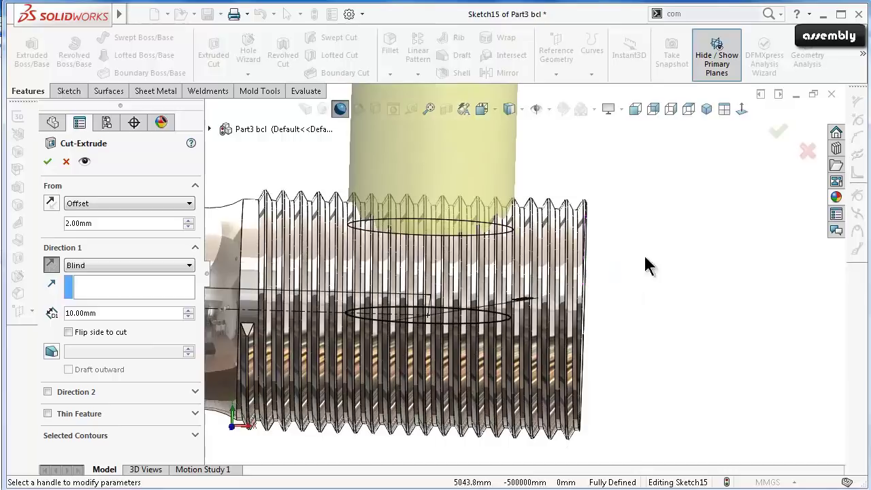
click(776, 134)
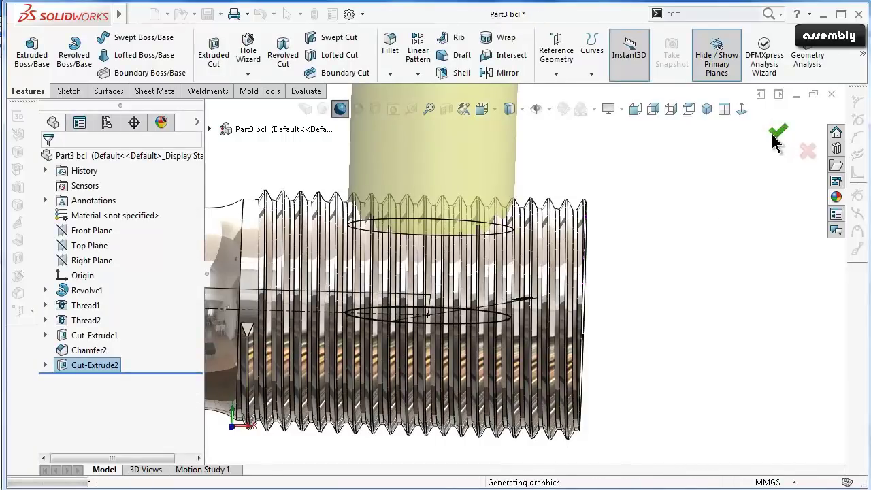
Inspect the cross-hole, then start a sketch on the Front Plane in front view.
mouse_move(476, 293)
middle_down()
mouse_move(537, 315)
mouse_move(575, 292)
middle_up()
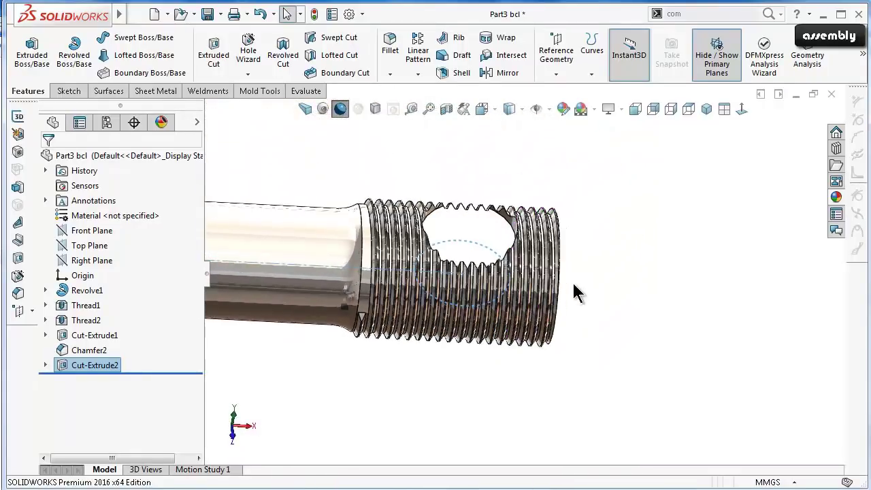
middle_drag(504, 240, 515, 293)
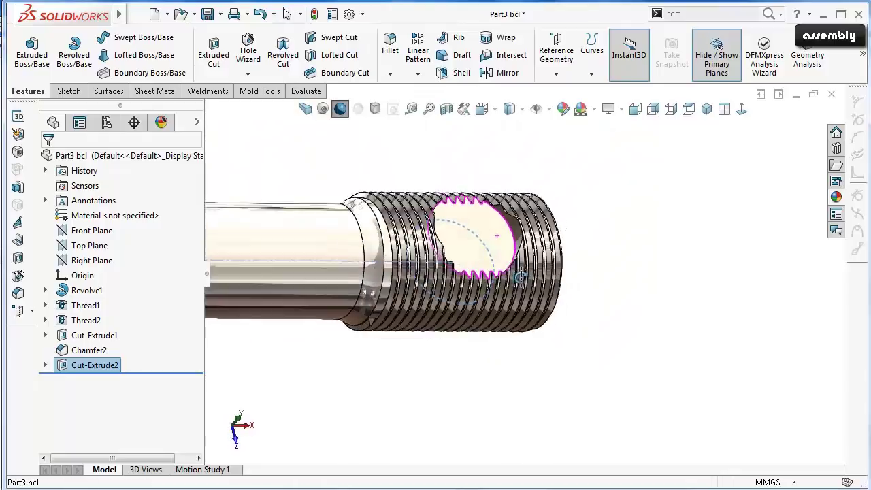
click(389, 44)
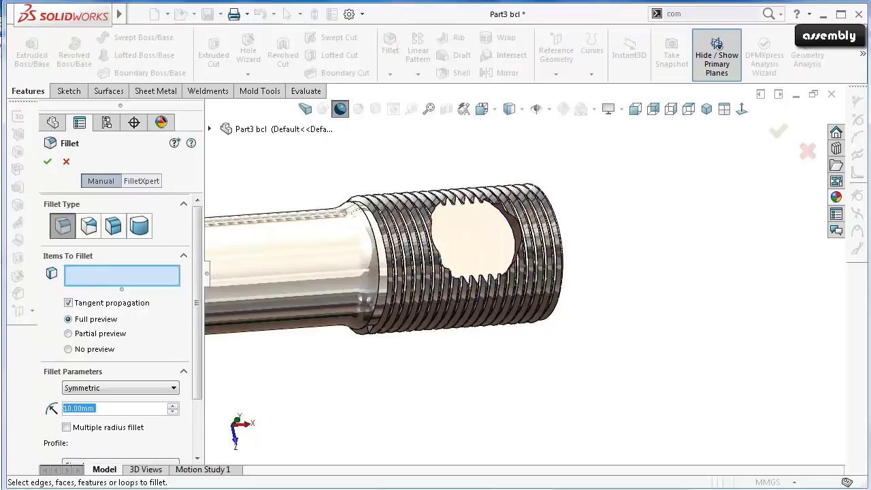
click(65, 163)
click(87, 231)
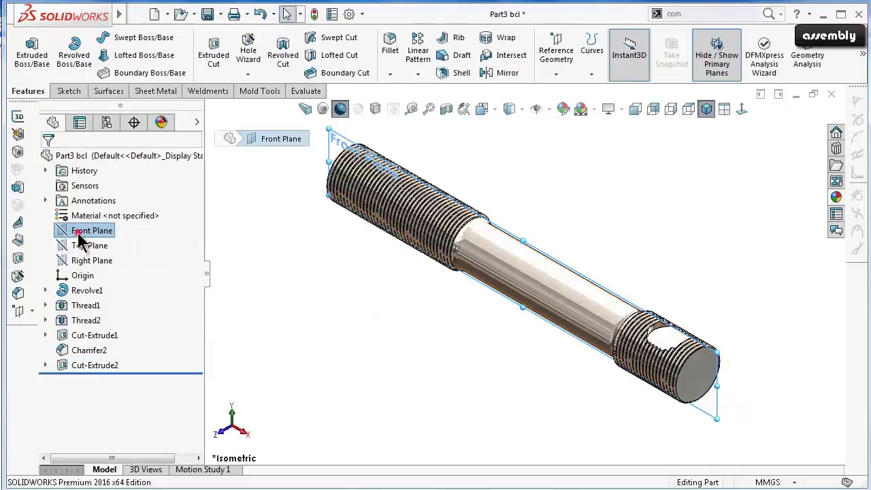
click(77, 230)
click(68, 237)
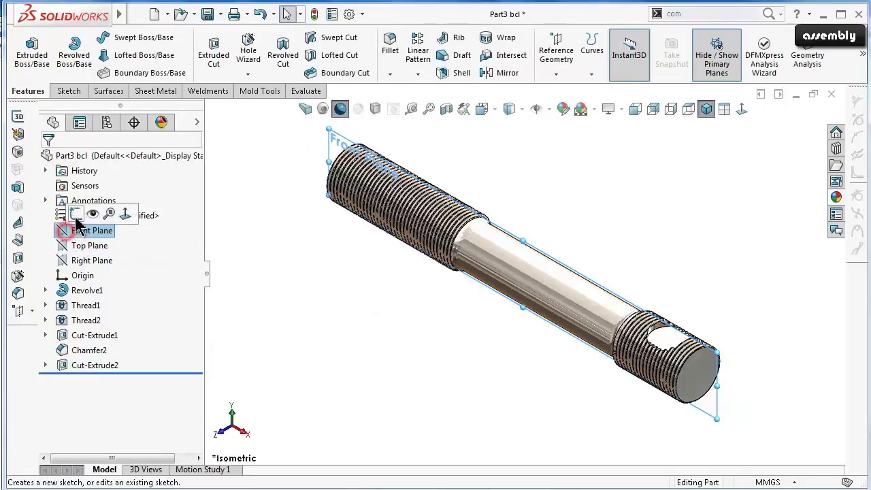
click(68, 207)
key(ctrl+1)
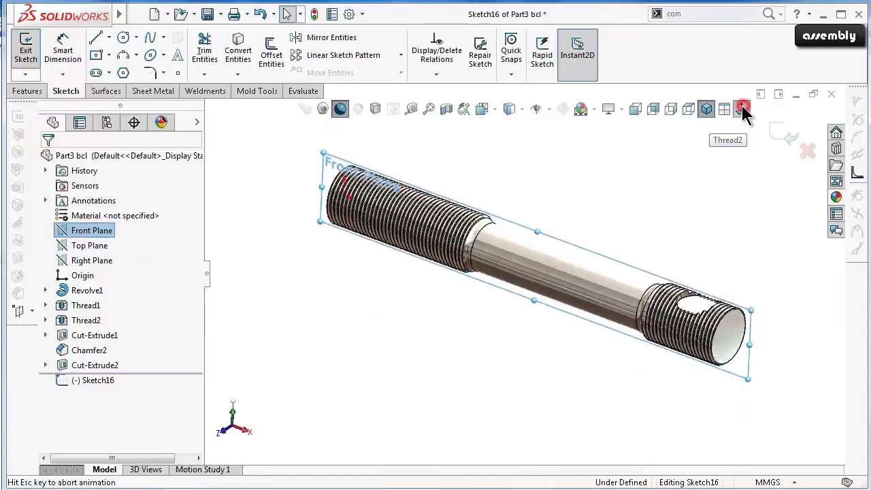
scroll(682, 253, down, 1)
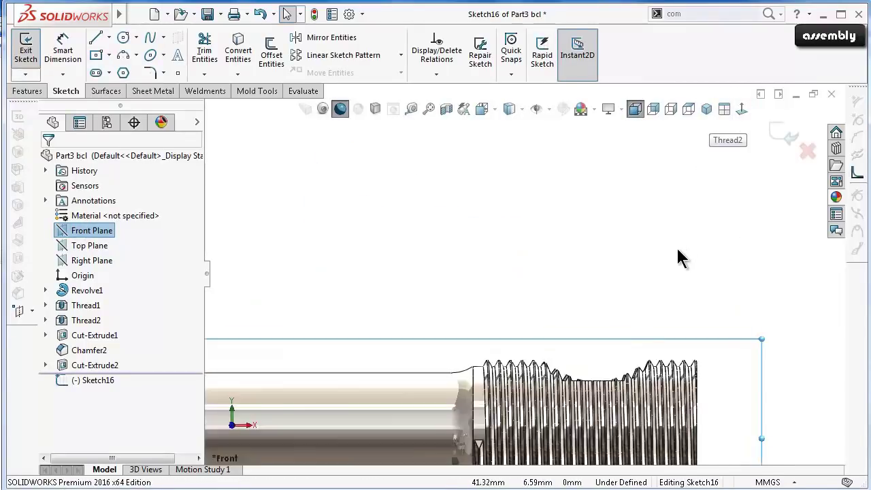
scroll(678, 259, down, 1)
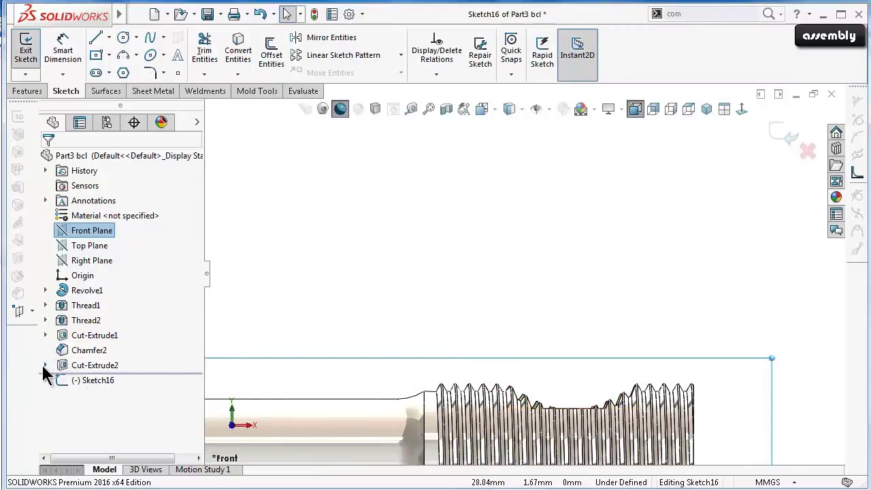
Show Sketch15, discard the empty Sketch16, then save and close Part3 bcl.
click(44, 365)
click(96, 380)
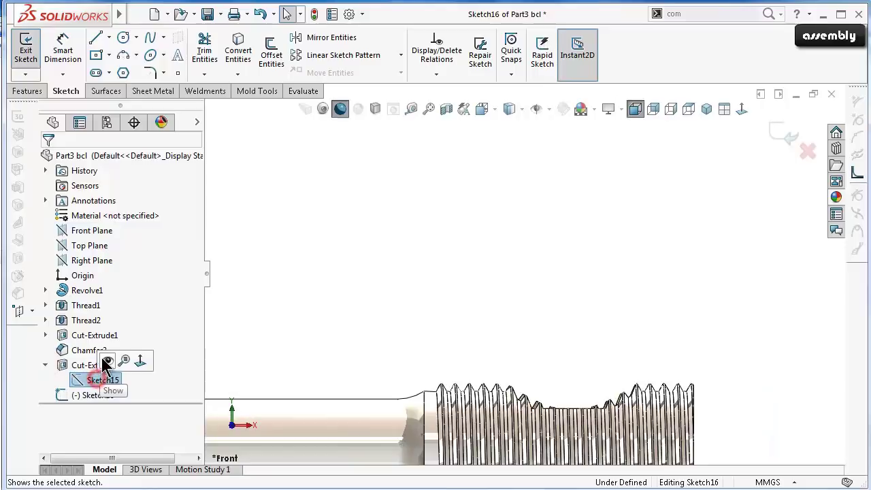
click(106, 357)
scroll(529, 309, up, 1)
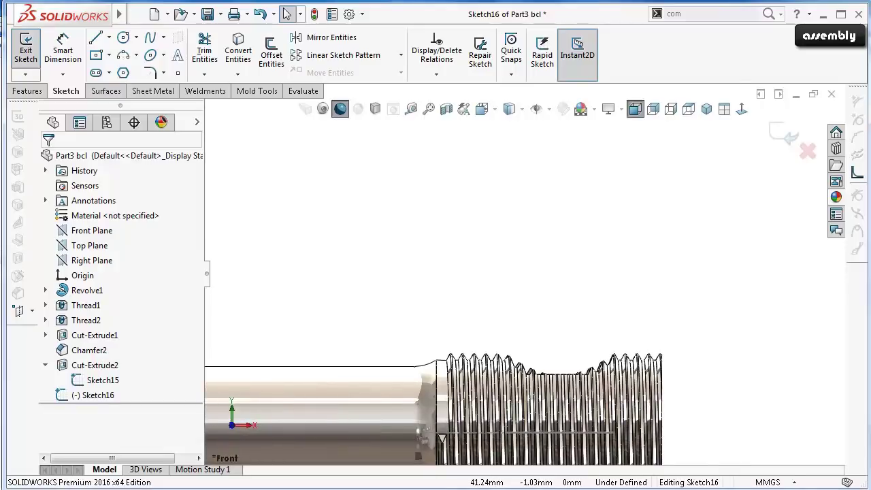
key(ctrl+z)
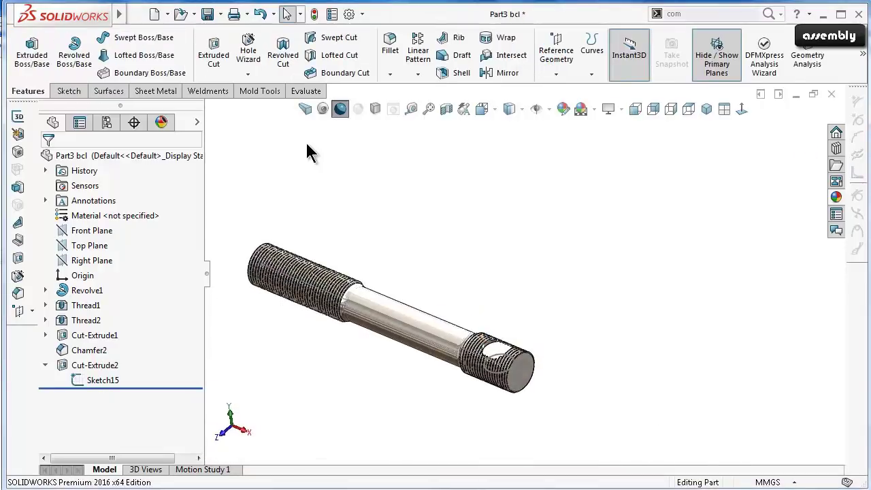
click(207, 13)
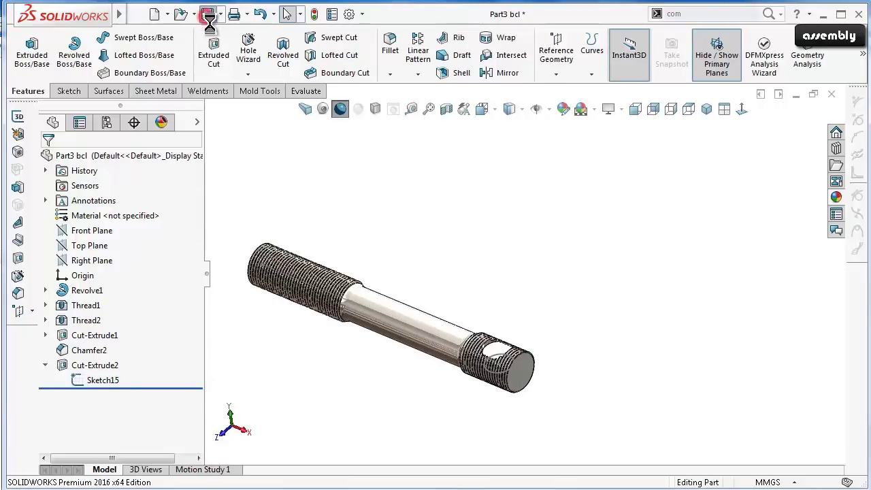
click(794, 94)
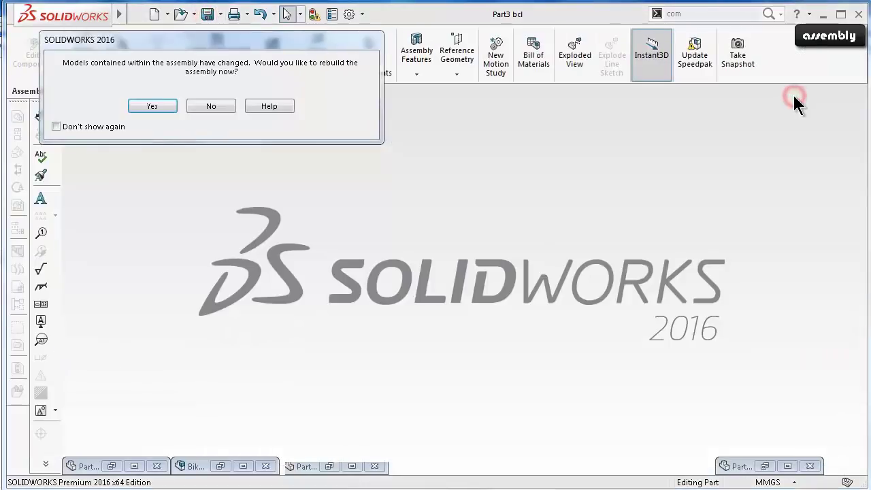
Rebuild the Bike seat clamp assembly and orbit to look into the clamp slot.
click(167, 109)
double_click(202, 467)
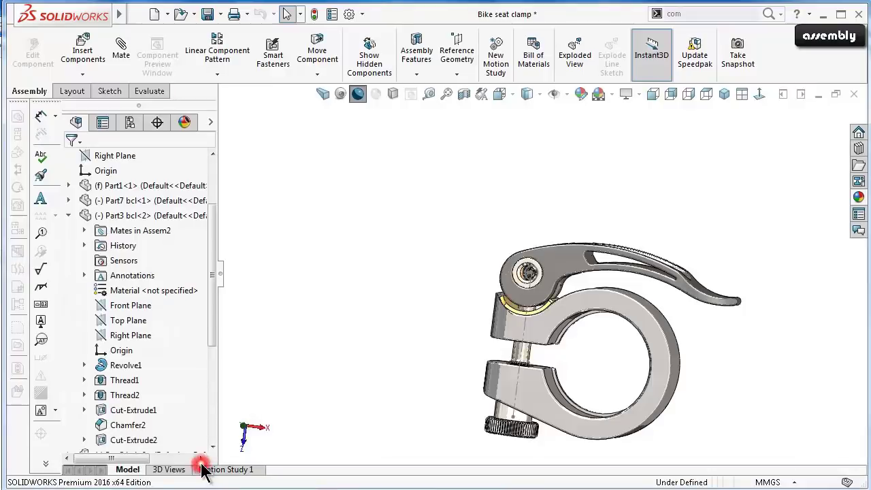
scroll(537, 297, down, 3)
scroll(551, 197, down, 3)
scroll(553, 244, down, 3)
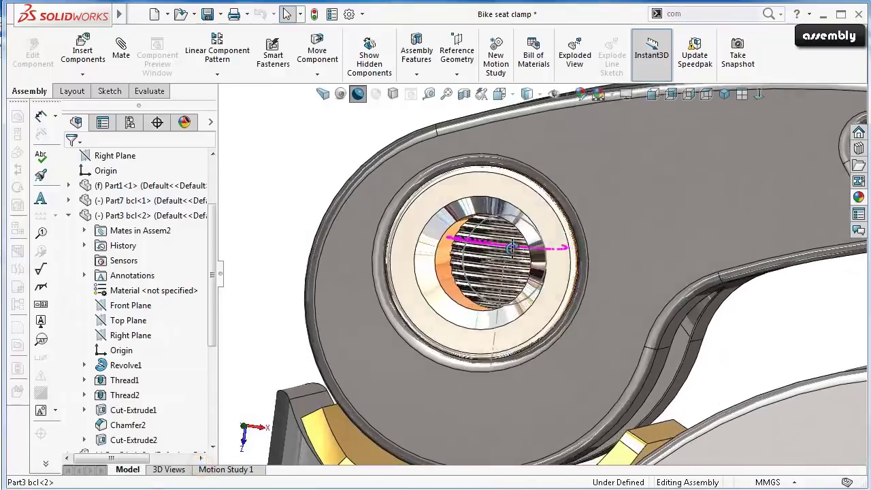
scroll(579, 248, down, 3)
mouse_move(579, 248)
middle_down()
mouse_move(631, 433)
mouse_move(612, 340)
mouse_move(561, 308)
mouse_move(525, 468)
mouse_move(638, 422)
mouse_move(563, 289)
mouse_move(544, 436)
middle_up()
Edit the screw in context and reverse the direction of its Cut-Extrude2.
click(538, 406)
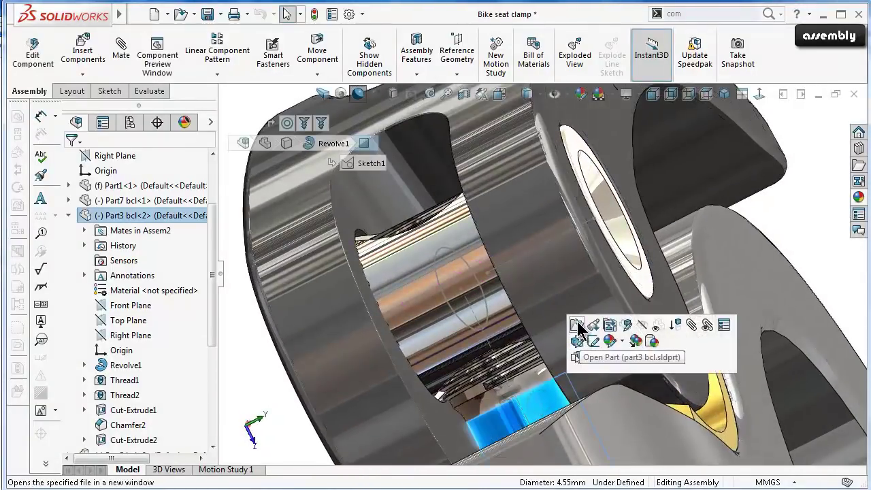
click(625, 324)
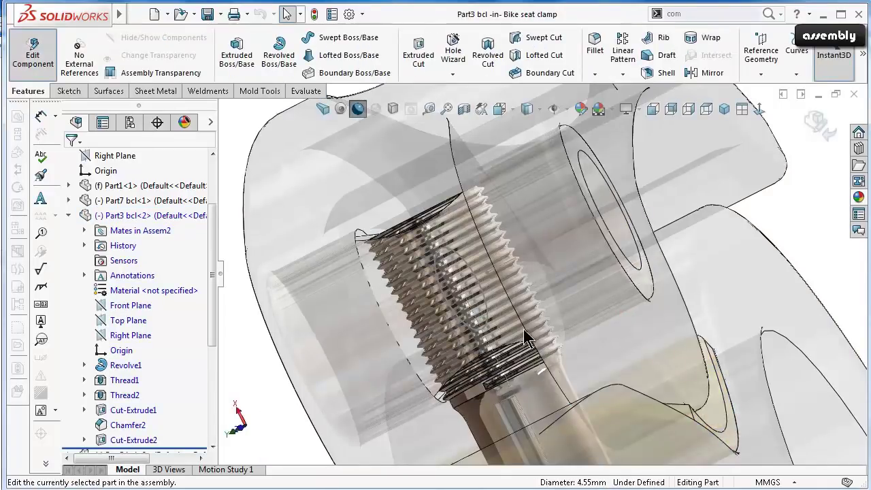
scroll(527, 340, up, 3)
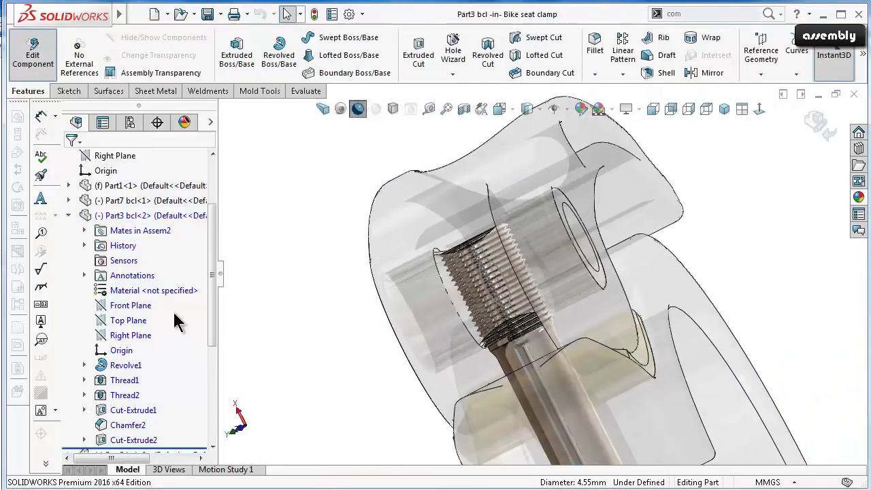
drag(213, 325, 212, 368)
click(145, 351)
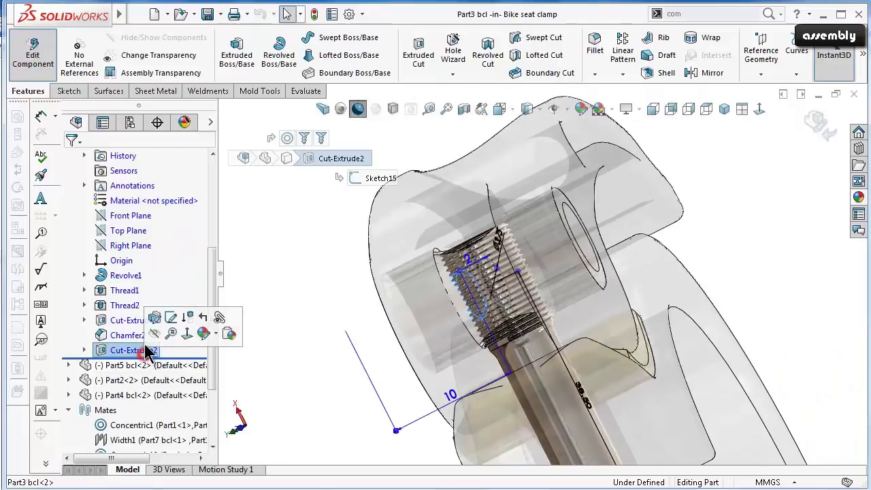
click(155, 318)
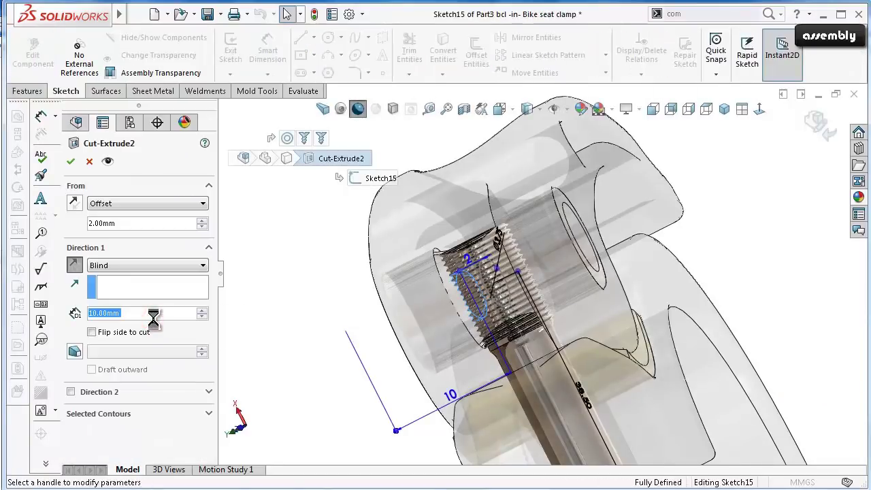
click(76, 266)
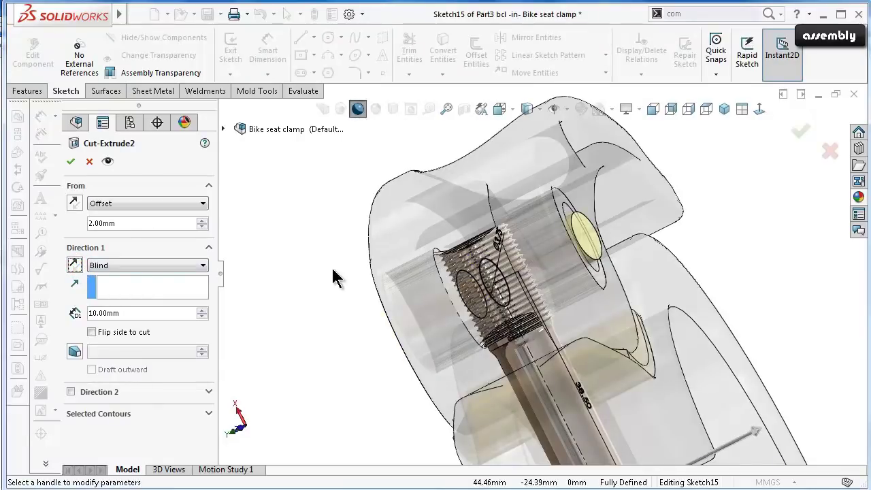
middle_drag(333, 270, 344, 258)
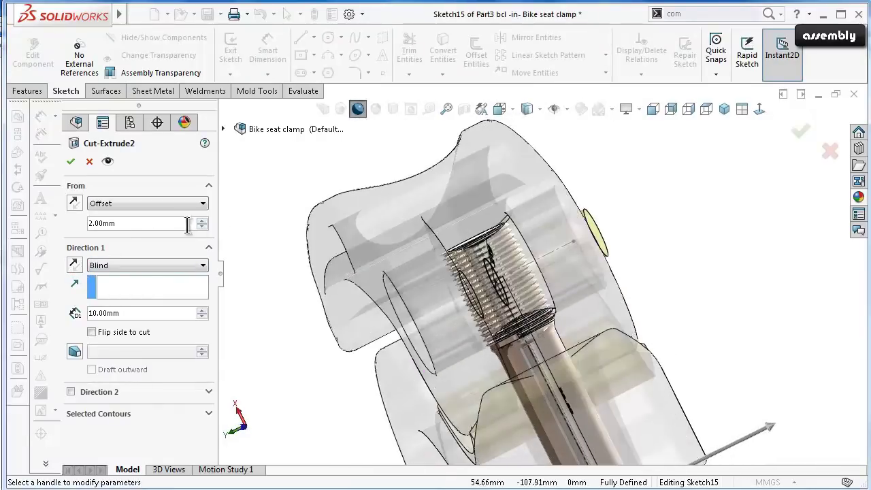
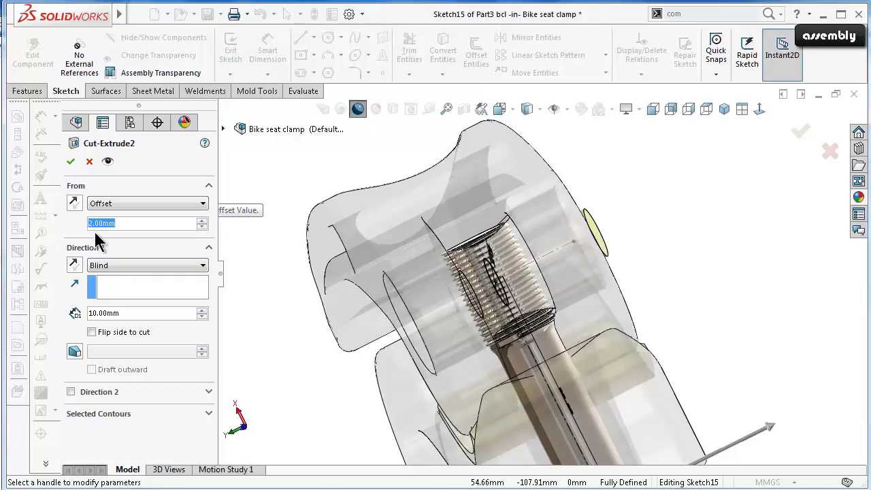
Give Cut-Extrude2 a reversed 2.00 mm start offset and apply the cut.
text(5)
key(Return)
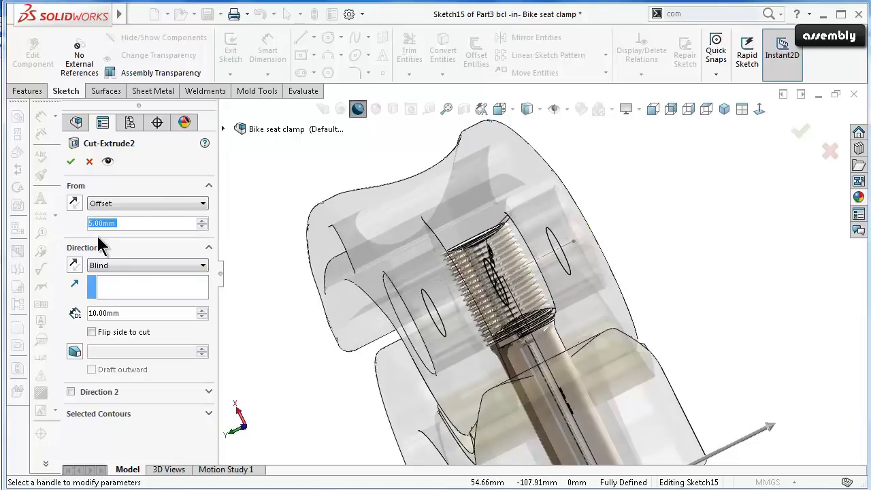
click(131, 226)
text(2)
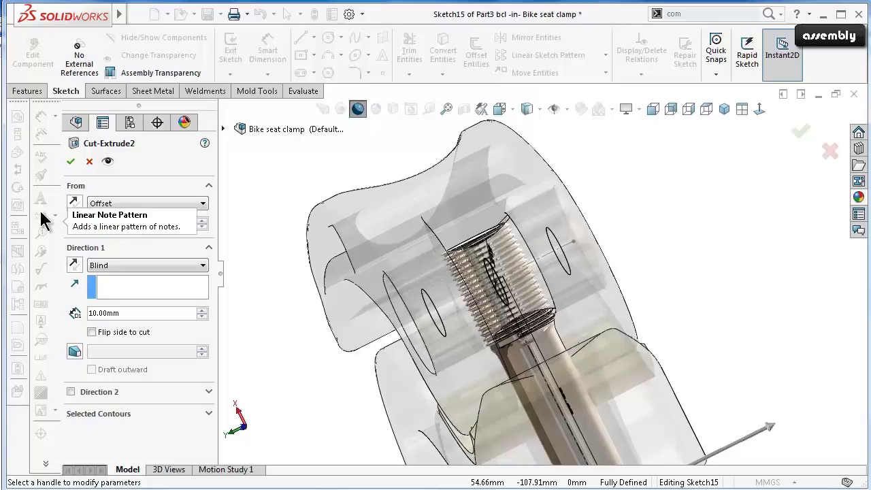
key(Return)
click(74, 203)
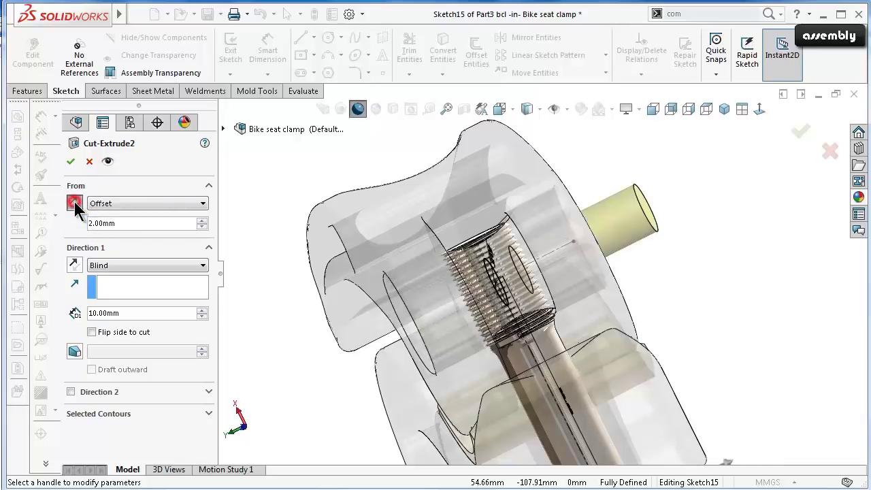
click(799, 133)
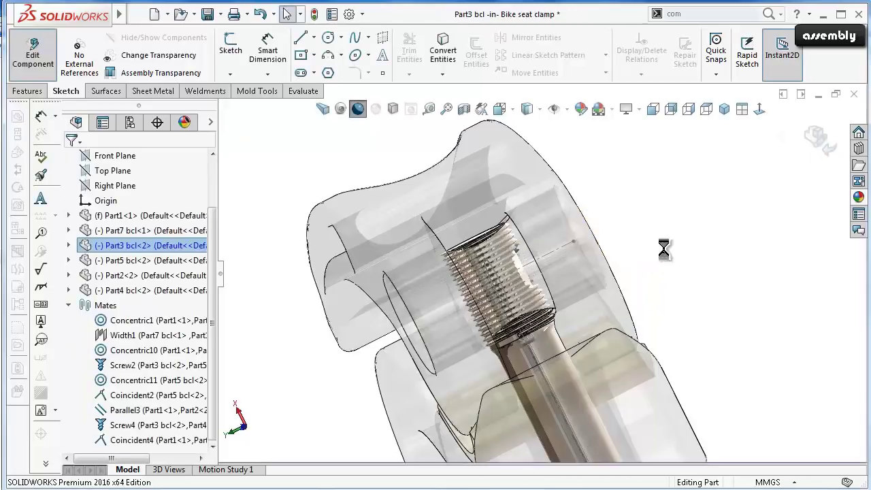
Exit Part3 editing and inspect the clamp assembly from a flat side view.
click(818, 139)
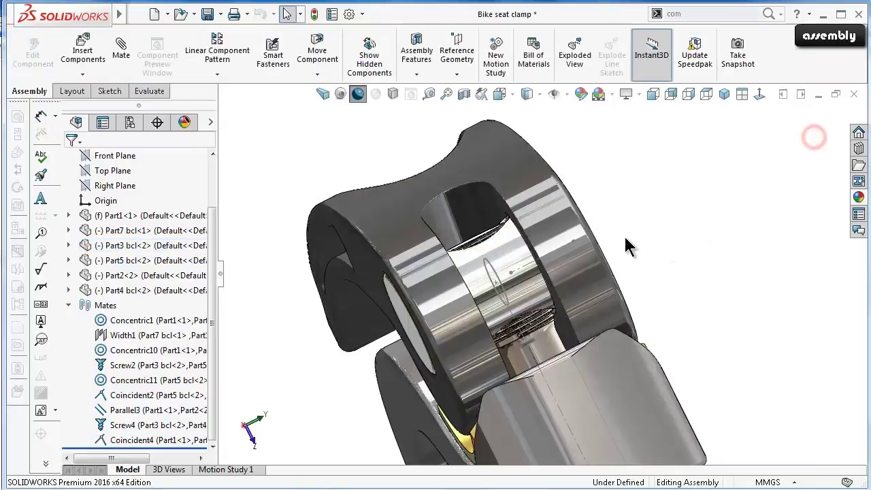
mouse_move(626, 246)
middle_down()
mouse_move(542, 302)
mouse_move(531, 325)
middle_up()
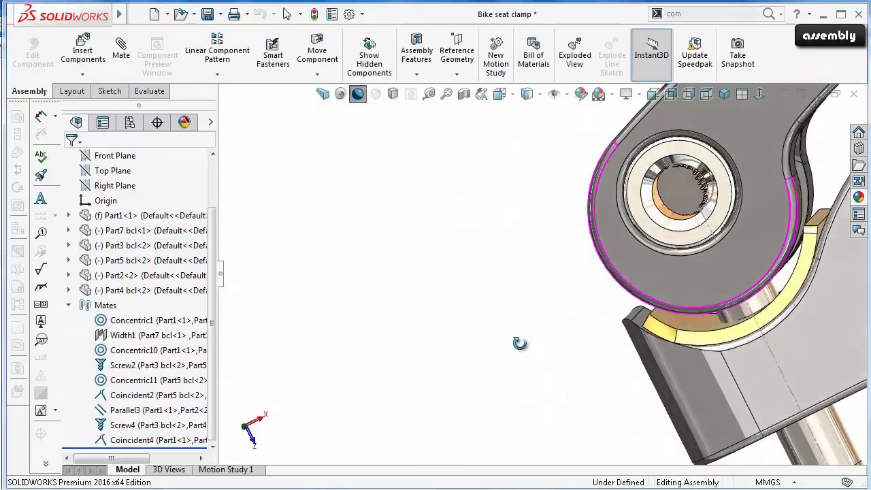
scroll(701, 194, down, 3)
scroll(693, 181, down, 2)
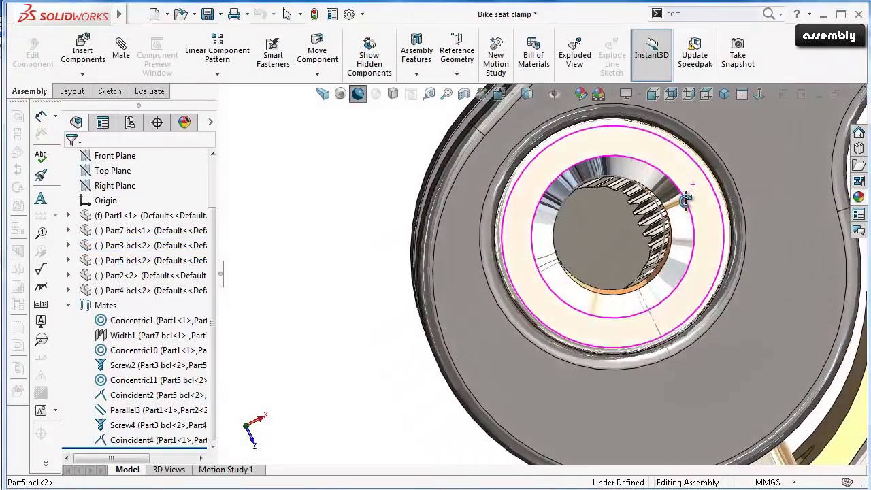
click(619, 234)
scroll(643, 228, up, 3)
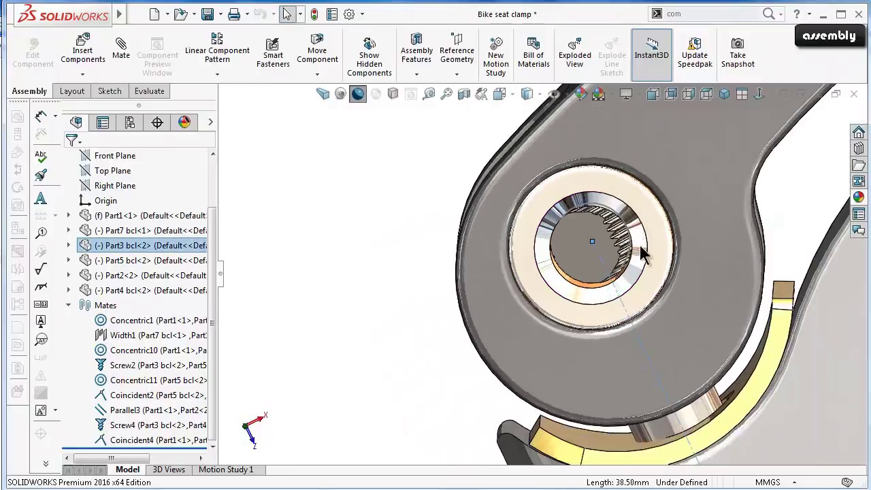
scroll(650, 346, up, 2)
scroll(528, 233, up, 1)
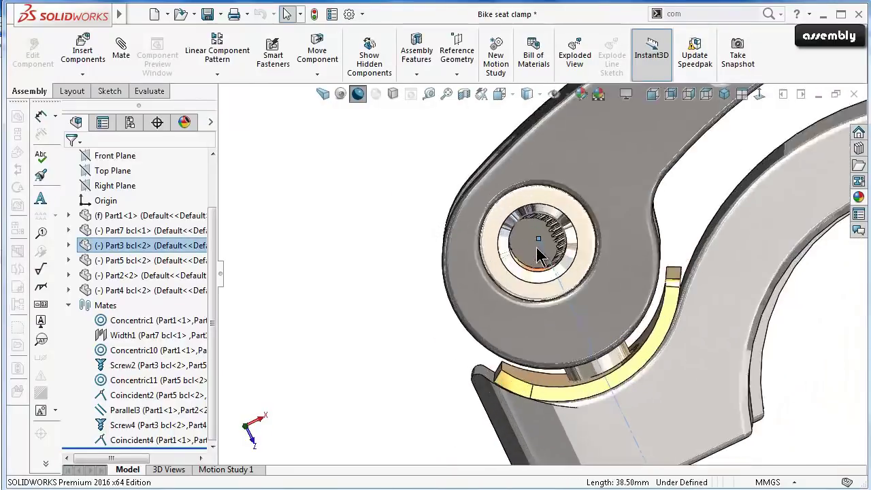
scroll(660, 369, up, 2)
scroll(644, 345, down, 1)
scroll(644, 343, down, 1)
click(633, 260)
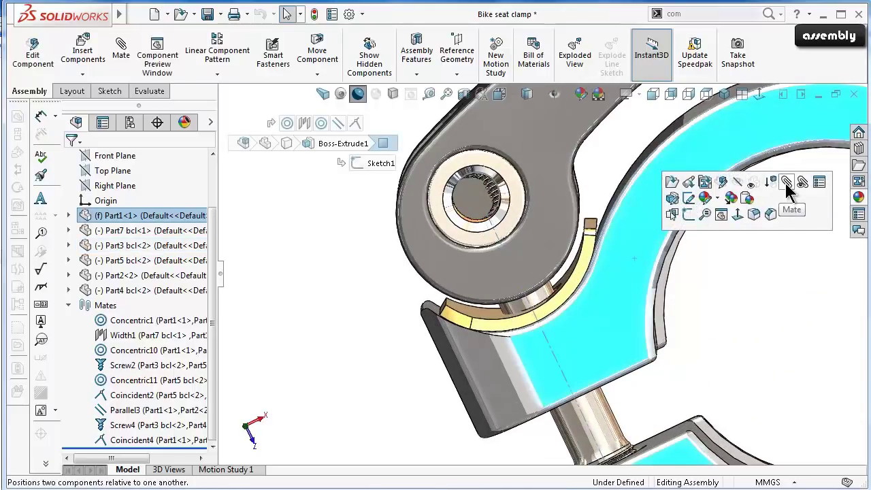
click(737, 214)
click(329, 222)
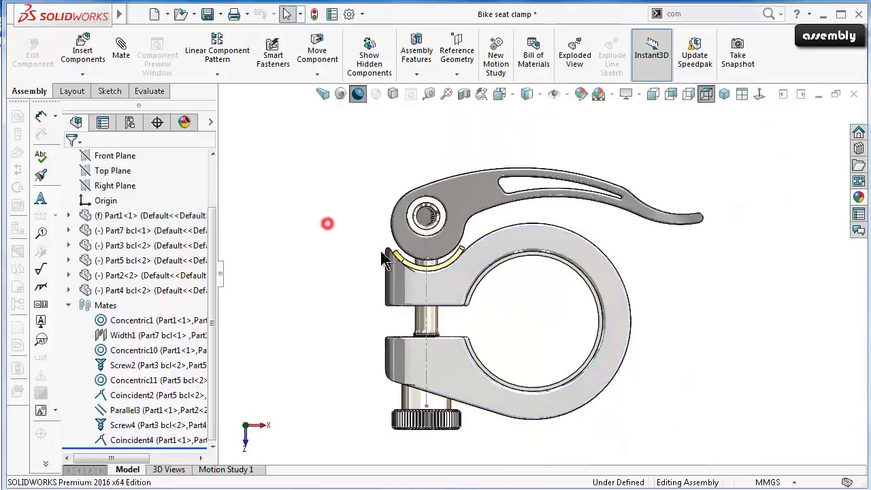
Spin the threaded Part3 pin with Move Component to check its motion, then start Insert Components.
scroll(499, 347, down, 5)
scroll(483, 321, down, 2)
scroll(535, 204, down, 2)
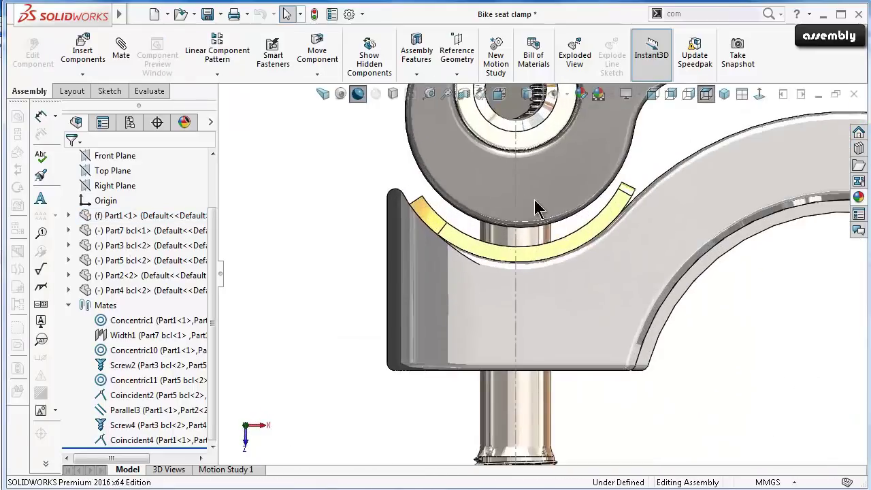
scroll(540, 224, down, 1)
scroll(544, 229, down, 2)
scroll(545, 230, down, 1)
scroll(548, 231, up, 2)
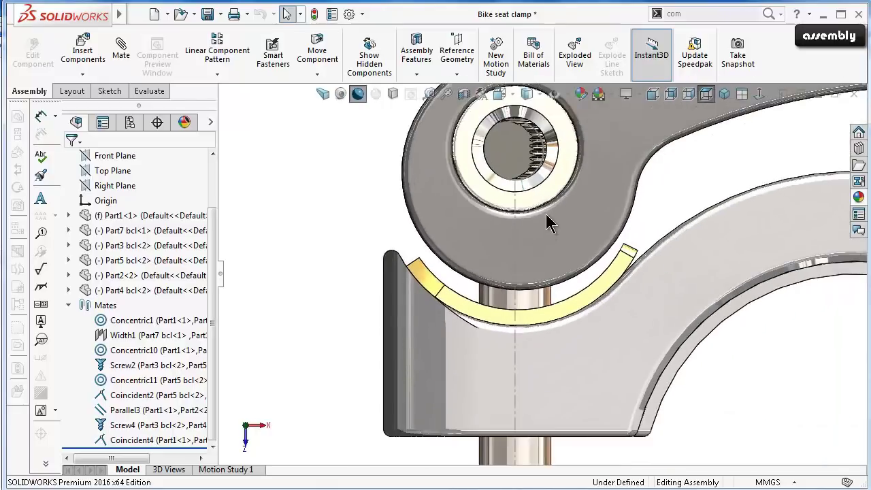
scroll(544, 197, down, 2)
click(527, 423)
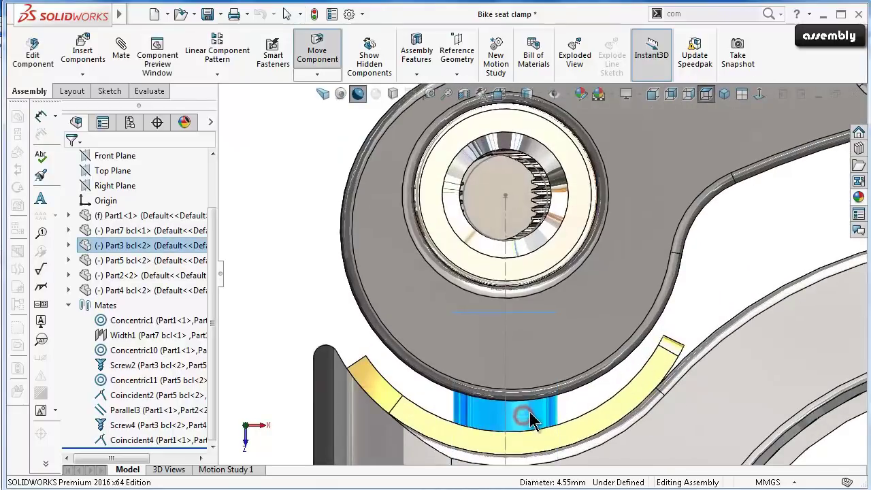
drag(540, 421, 526, 420)
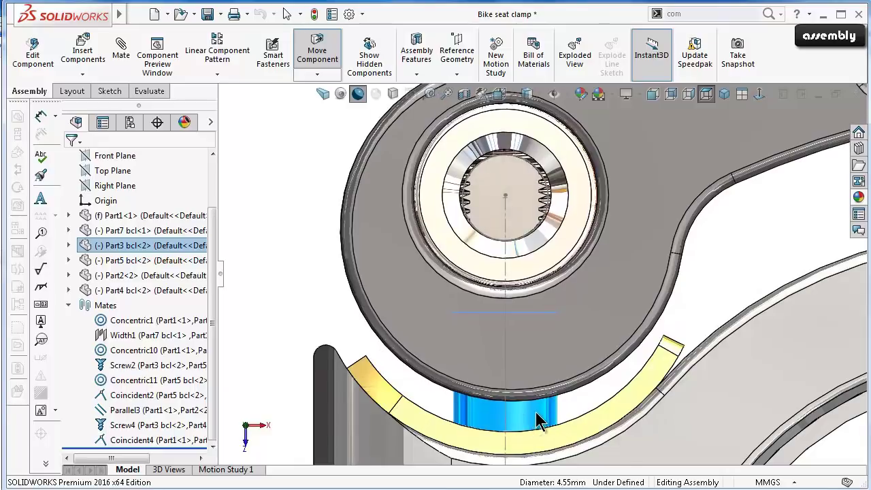
scroll(507, 323, up, 2)
click(66, 158)
click(82, 49)
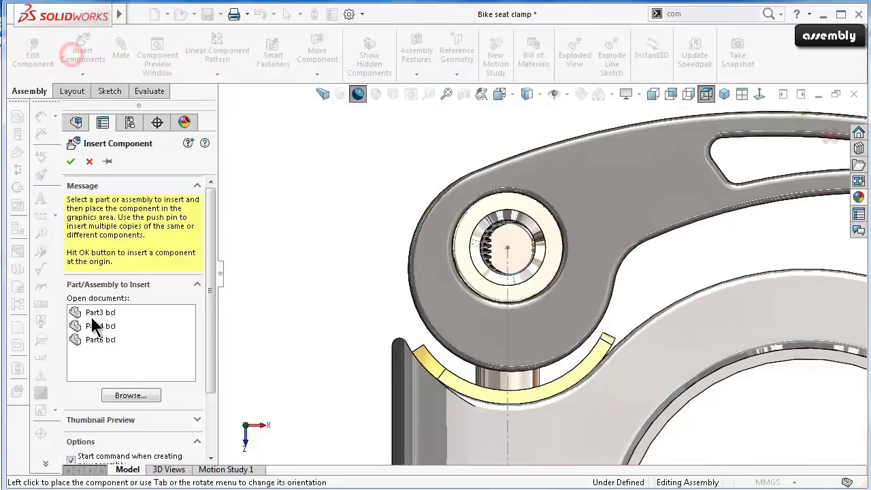
Insert the Part6 set screw and place it beside the lever pivot.
click(113, 340)
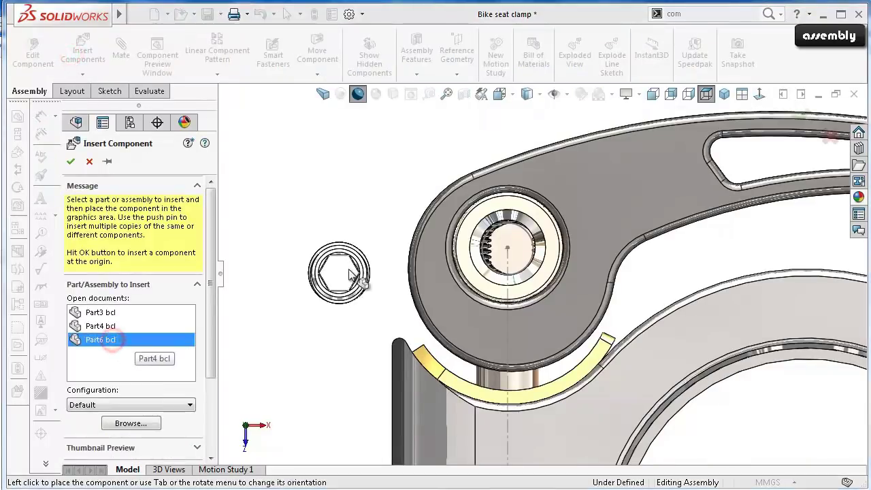
click(351, 267)
middle_drag(346, 258, 380, 265)
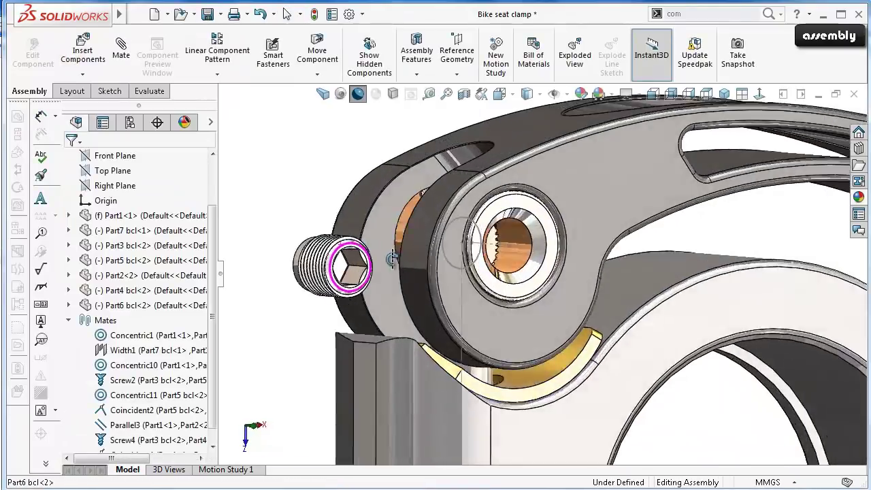
scroll(405, 268, down, 2)
scroll(548, 326, down, 4)
Nudge the threaded Part3 pin along the bore and select the Screw4 mate.
mouse_move(547, 327)
middle_down()
mouse_move(526, 260)
mouse_move(449, 216)
middle_up()
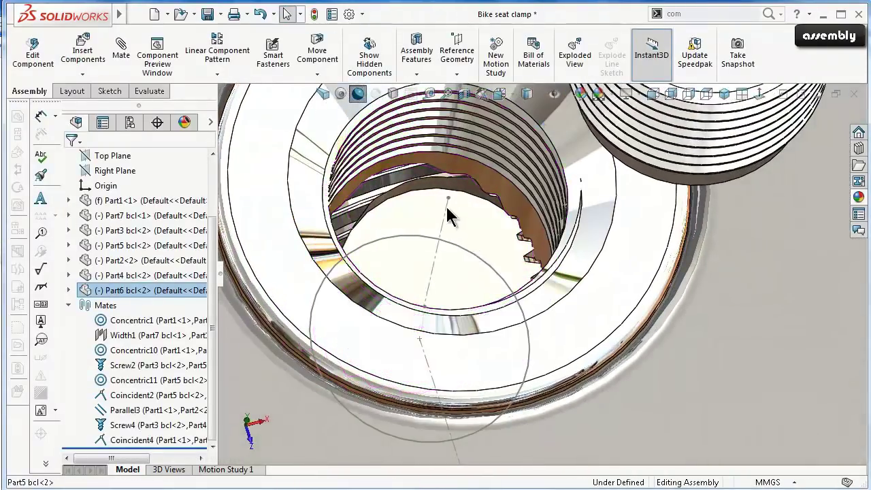
mouse_move(433, 181)
mouse_down()
mouse_move(410, 180)
mouse_move(437, 211)
mouse_up()
middle_drag(437, 211, 442, 275)
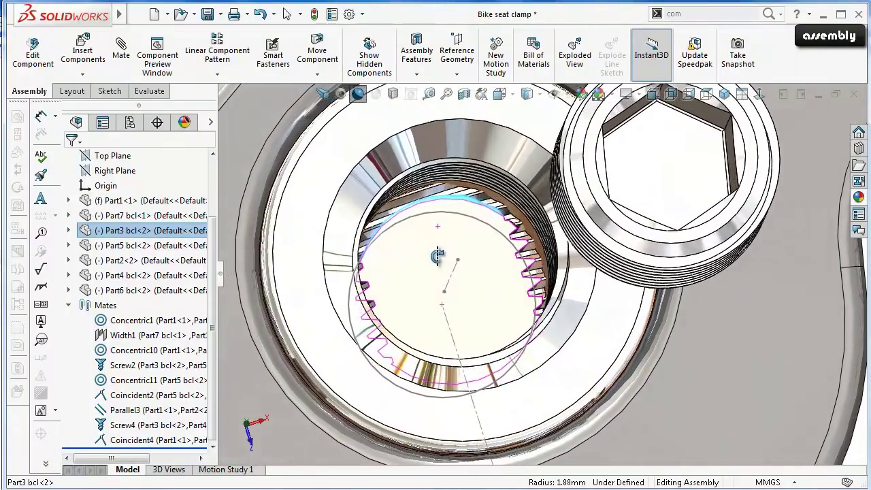
key(f)
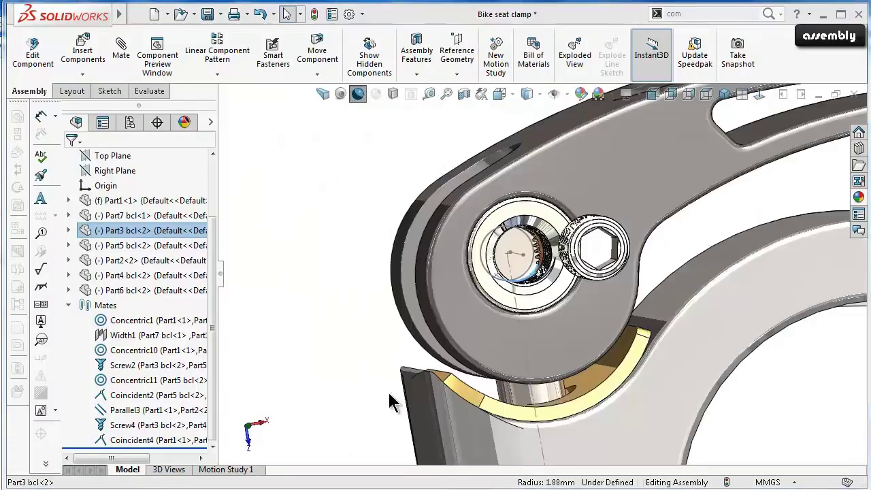
click(136, 425)
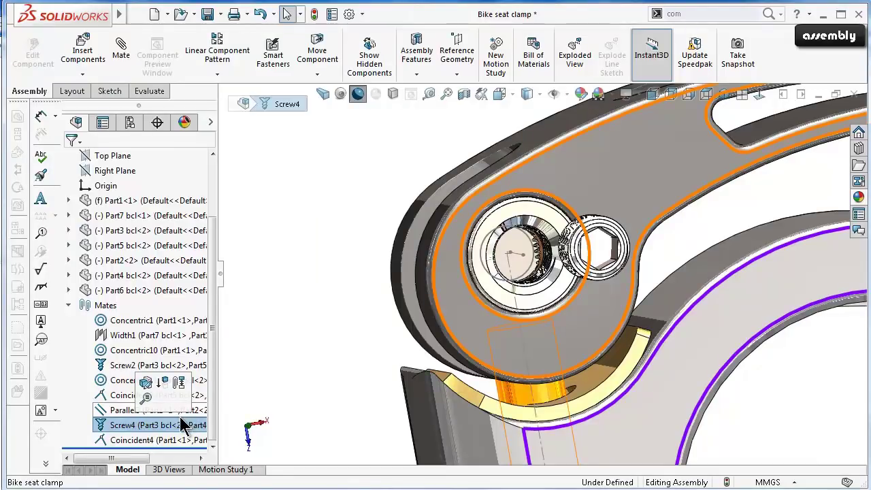
Suppress Screw4 and mate the Part3 bore face concentric with the Part5 threaded face.
click(163, 386)
scroll(544, 251, down, 5)
scroll(599, 250, down, 3)
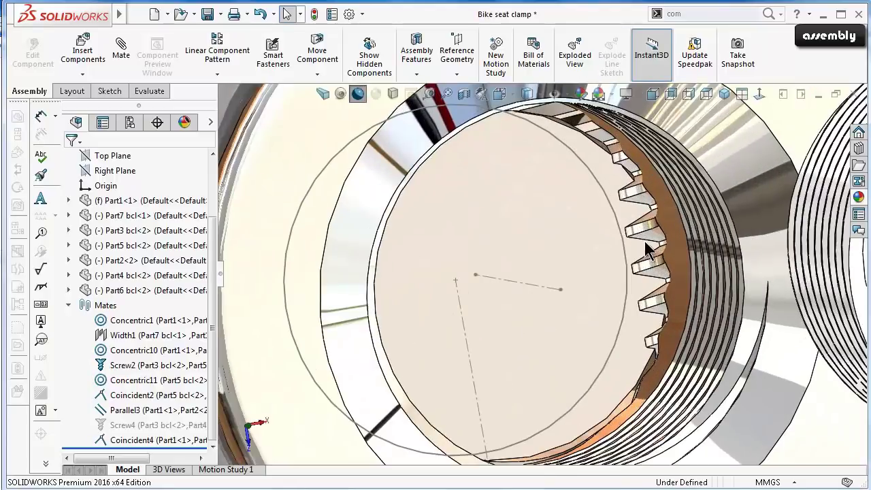
scroll(648, 250, up, 2)
scroll(647, 250, up, 2)
click(623, 271)
middle_drag(622, 271, 616, 236)
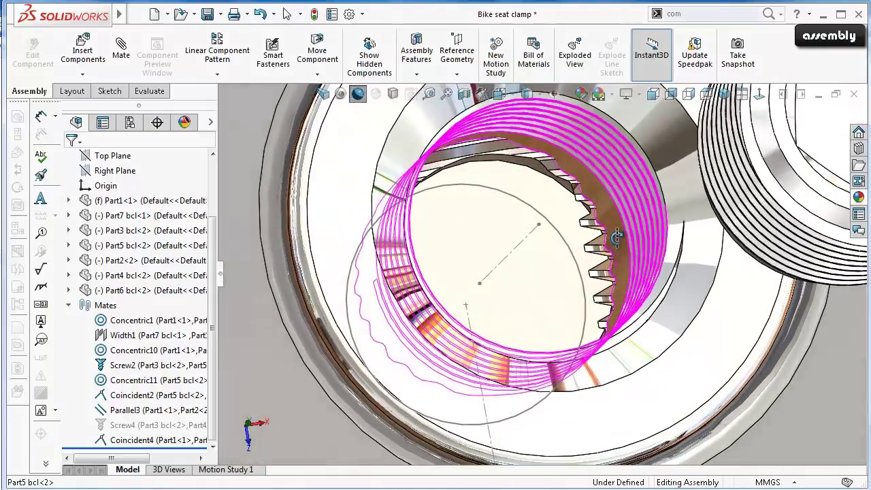
scroll(544, 196, down, 3)
click(524, 170)
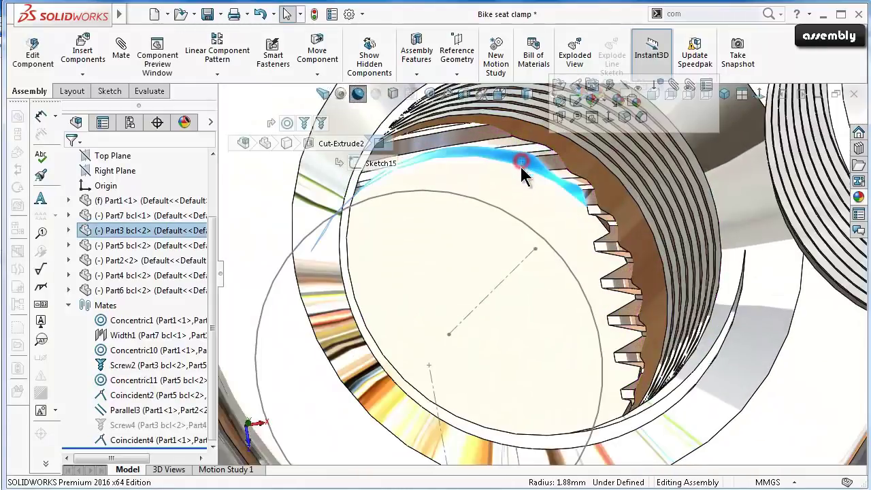
click(671, 86)
click(614, 198)
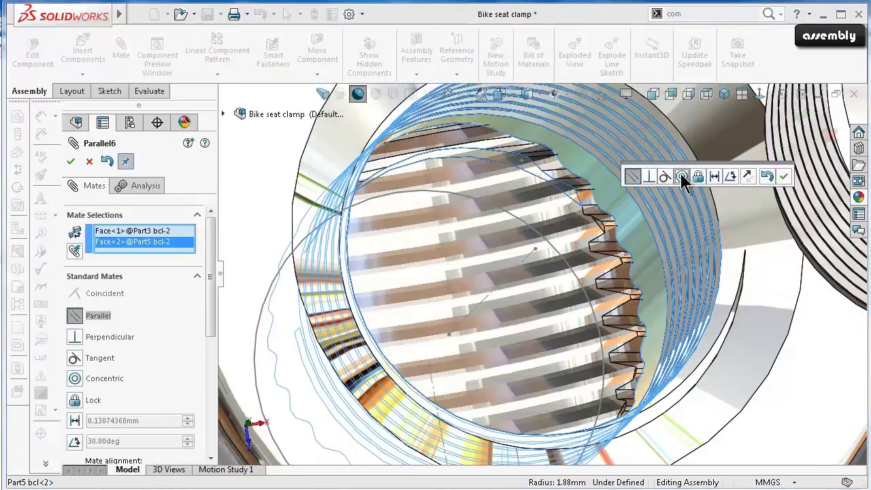
click(681, 177)
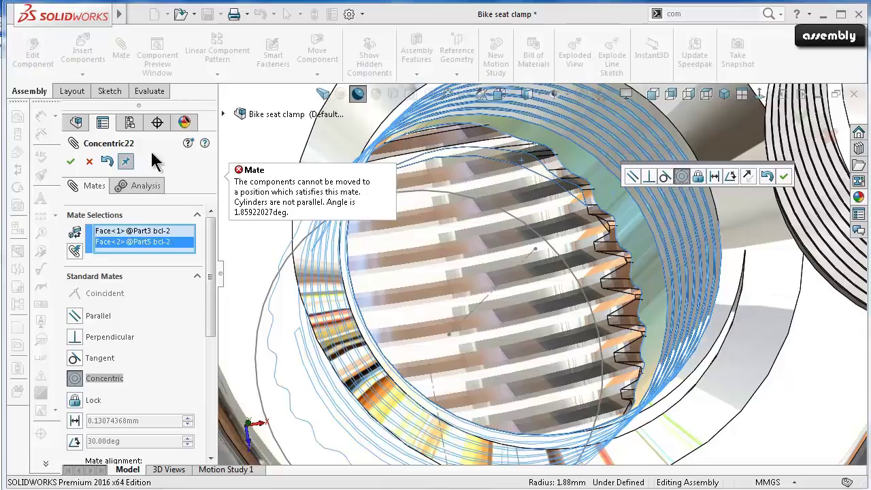
click(70, 162)
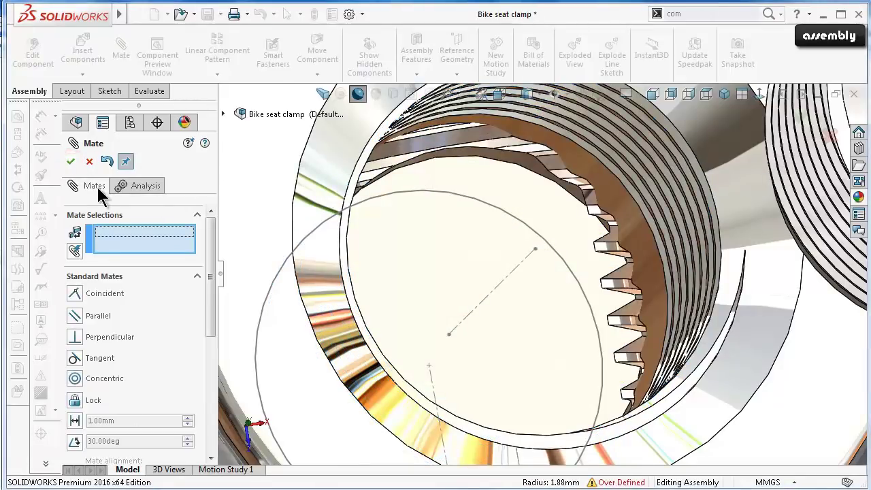
Suppress Screw2 and add another concentric mate between the Part3 and Part5 thread faces.
scroll(443, 265, down, 5)
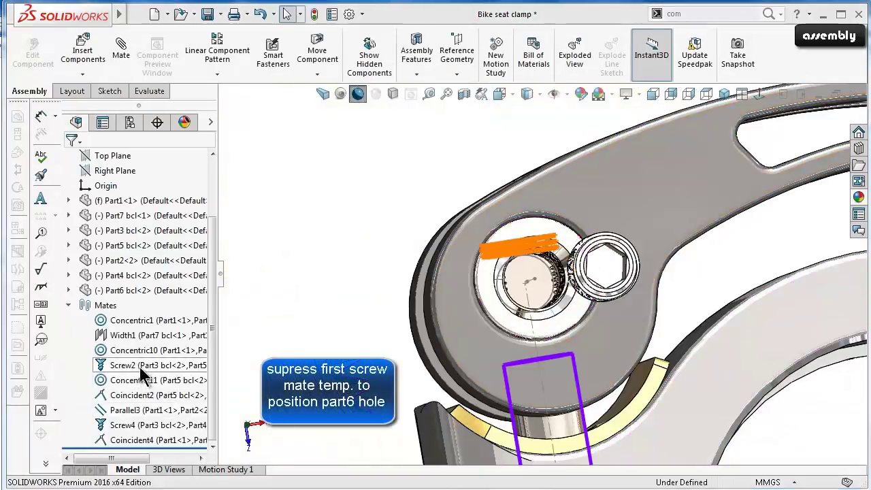
click(143, 365)
click(170, 330)
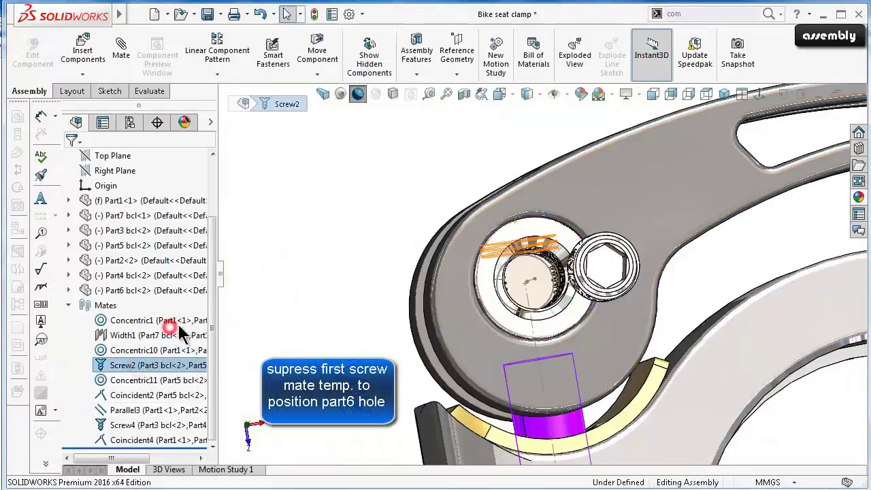
scroll(565, 257, down, 2)
scroll(490, 313, down, 3)
scroll(480, 314, down, 3)
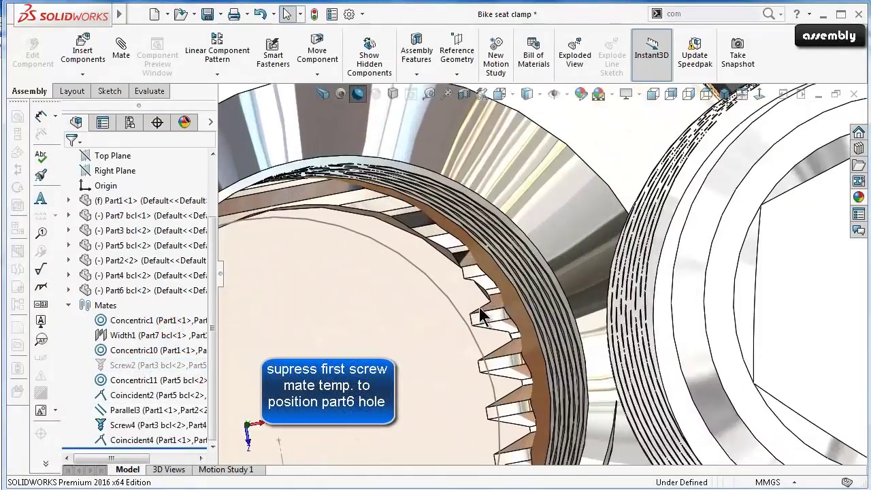
drag(479, 315, 540, 307)
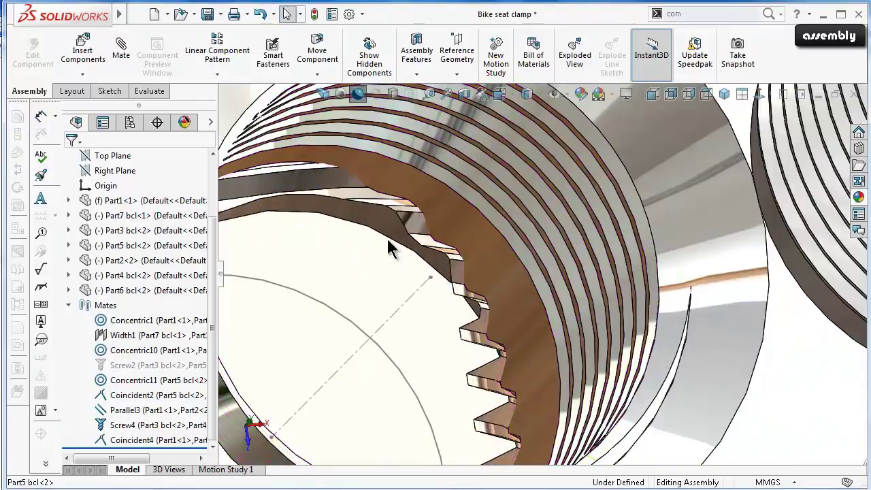
click(389, 234)
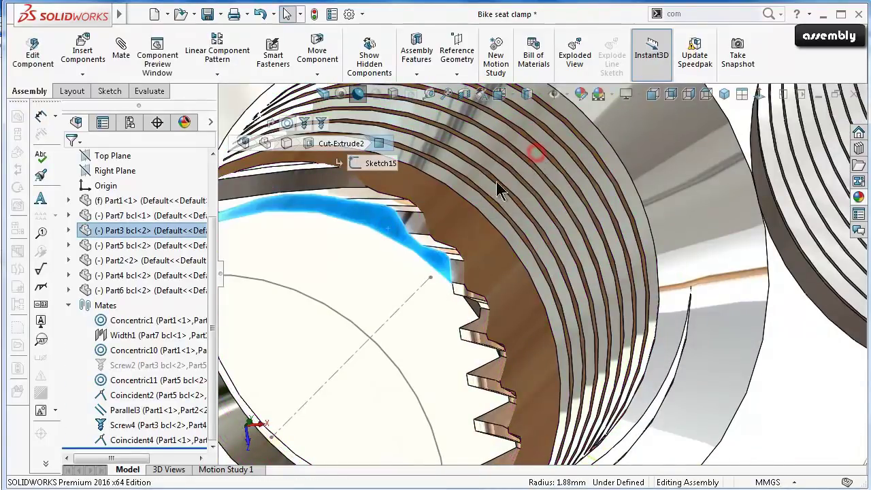
click(459, 225)
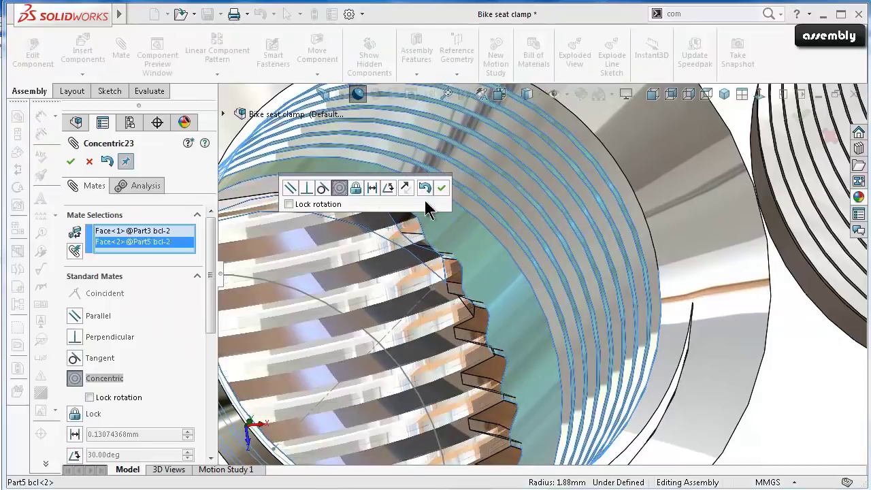
click(440, 190)
middle_drag(474, 249, 457, 284)
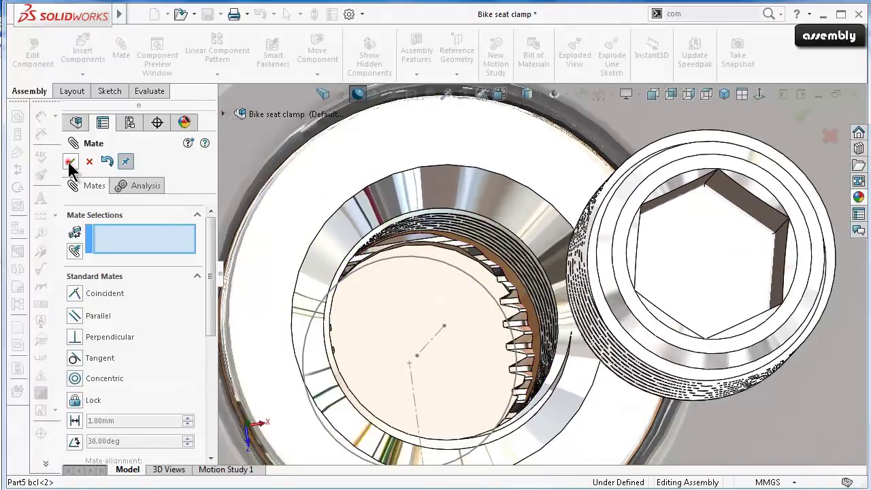
click(70, 162)
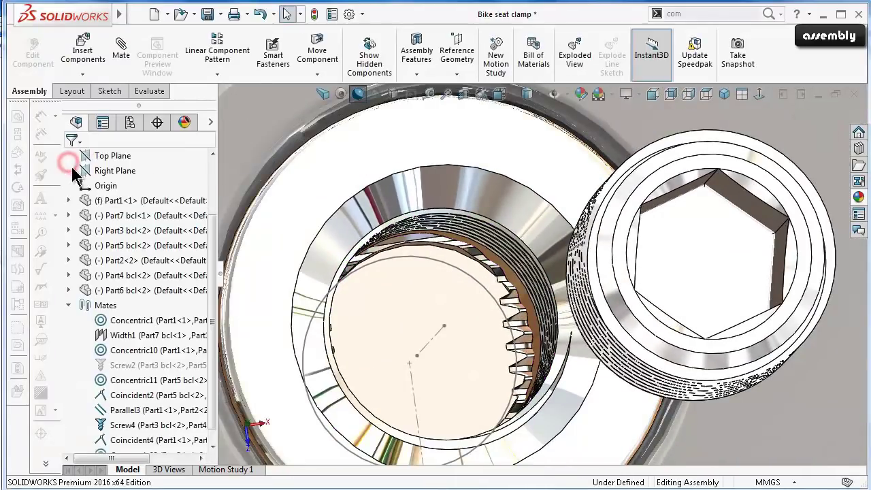
Inspect the Screw2 mate and make Part5 transparent to see inside.
click(126, 364)
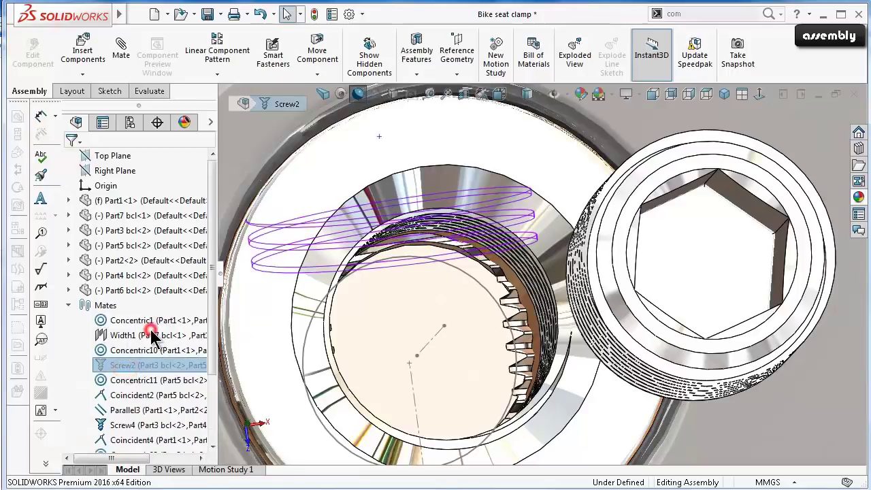
scroll(337, 343, up, 5)
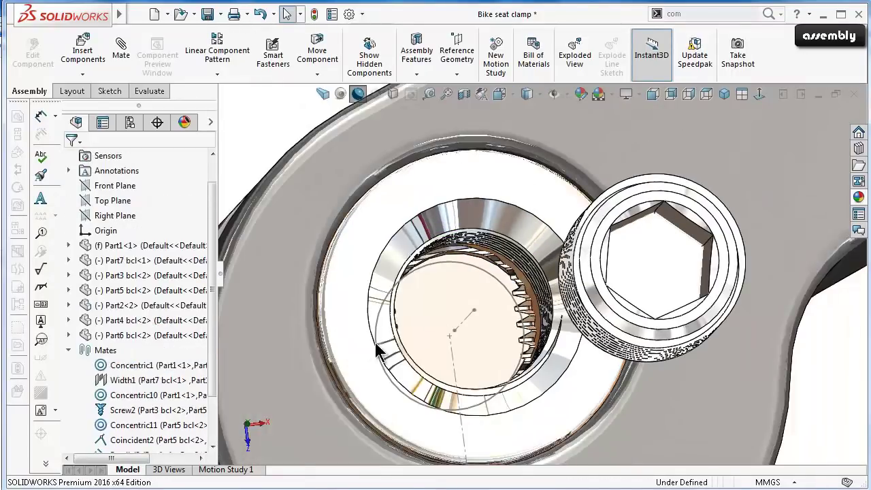
mouse_move(482, 310)
middle_down()
mouse_move(547, 310)
mouse_move(511, 297)
mouse_move(560, 291)
middle_up()
scroll(547, 309, down, 5)
scroll(546, 309, up, 3)
scroll(512, 297, down, 3)
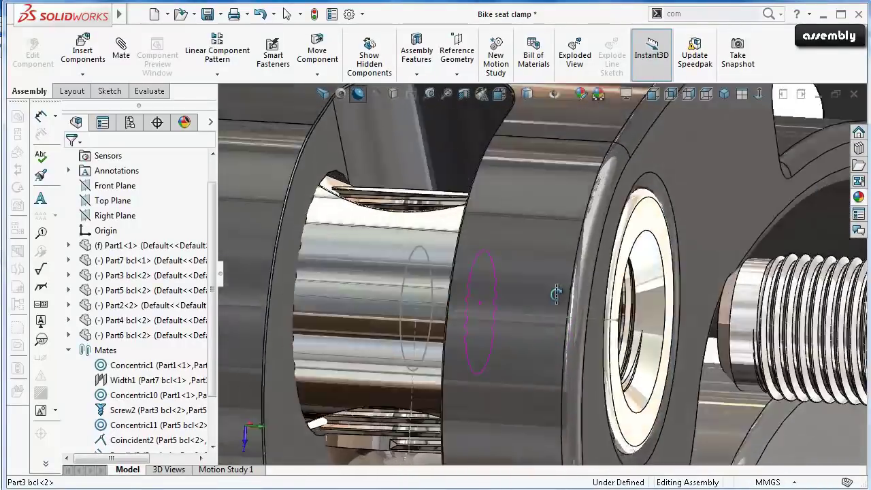
click(465, 289)
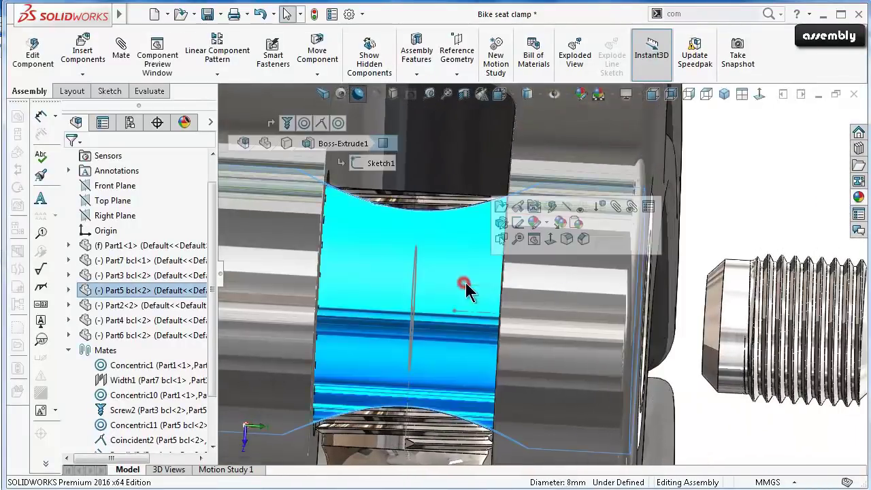
click(583, 207)
scroll(514, 288, down, 2)
scroll(508, 295, down, 2)
scroll(515, 289, down, 2)
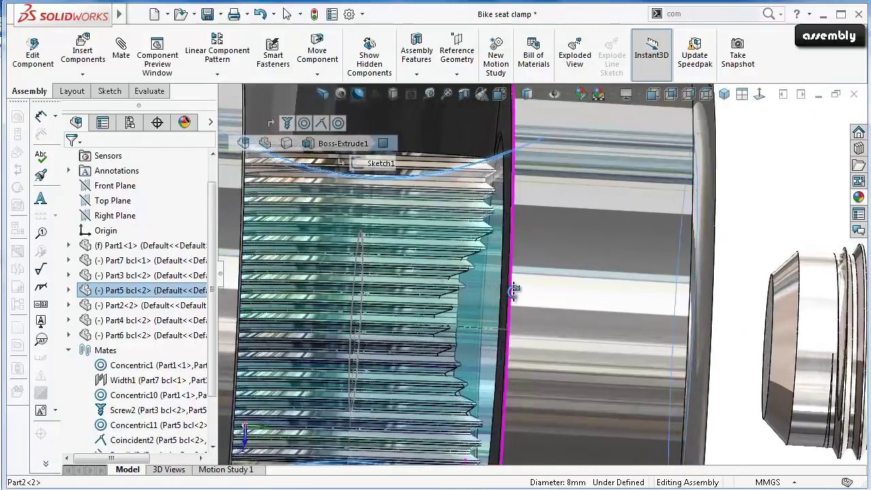
scroll(515, 291, up, 5)
Make Part5 opaque again and start a mate from a face of the Part6 screw.
click(450, 283)
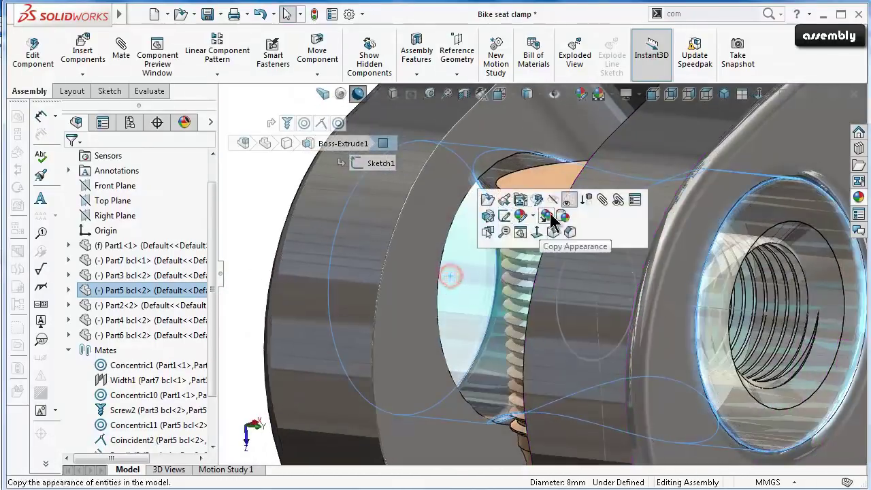
click(569, 200)
scroll(604, 263, up, 3)
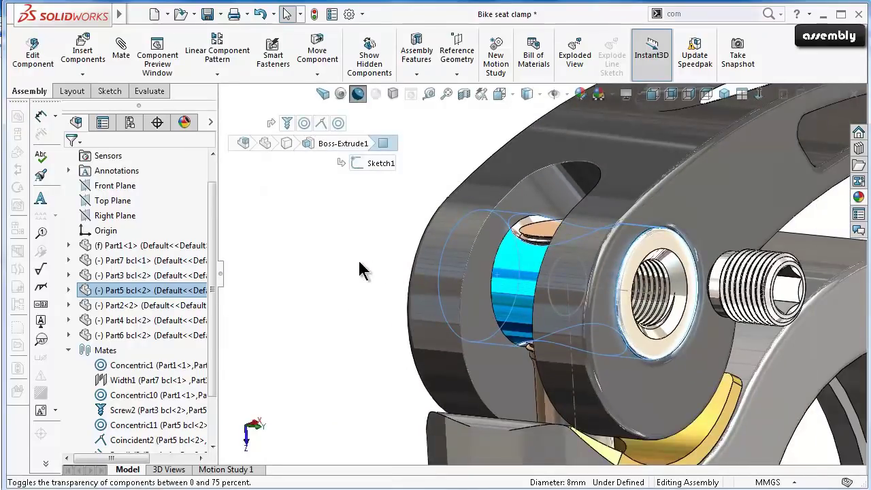
click(321, 258)
click(548, 263)
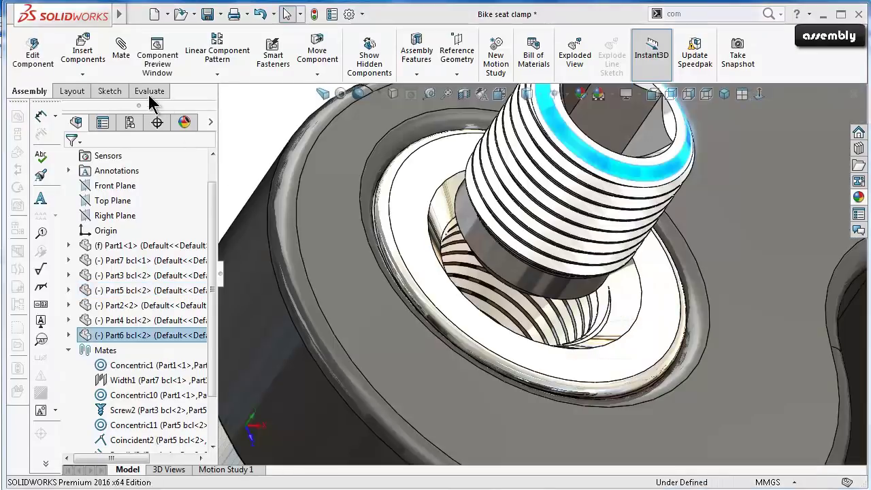
click(121, 47)
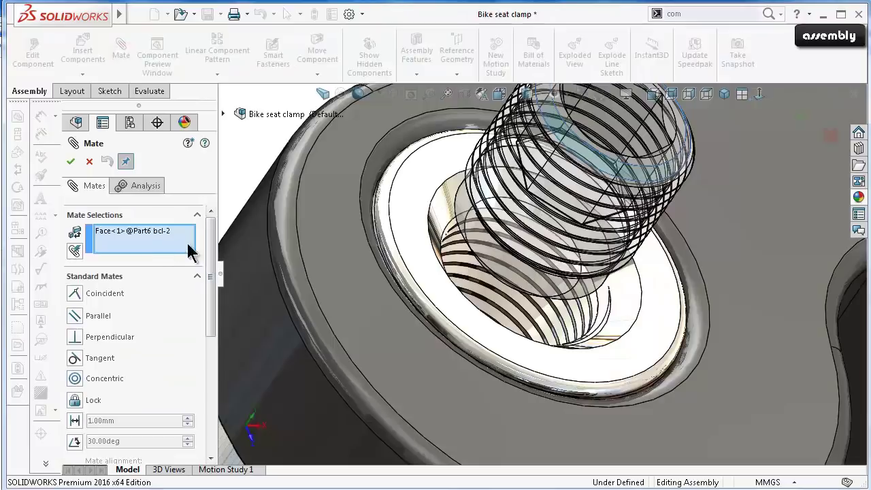
Clear the mate selections and switch the mate type to the mechanical Screw mate.
right_click(168, 242)
click(188, 252)
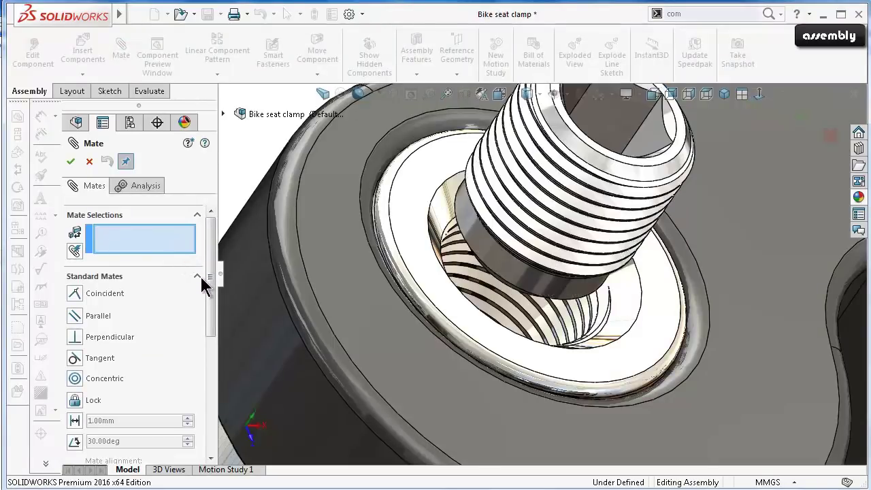
mouse_move(212, 295)
mouse_down()
mouse_move(214, 399)
mouse_move(208, 367)
mouse_up()
click(196, 348)
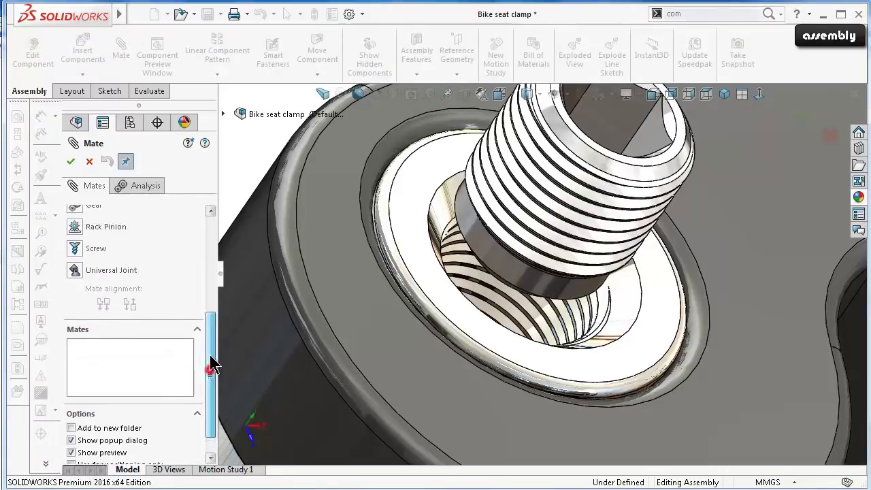
click(73, 253)
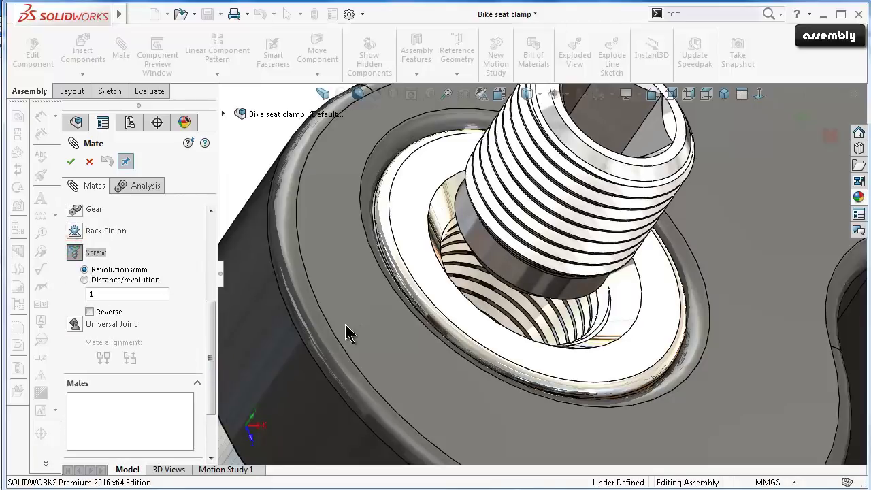
scroll(408, 292, down, 2)
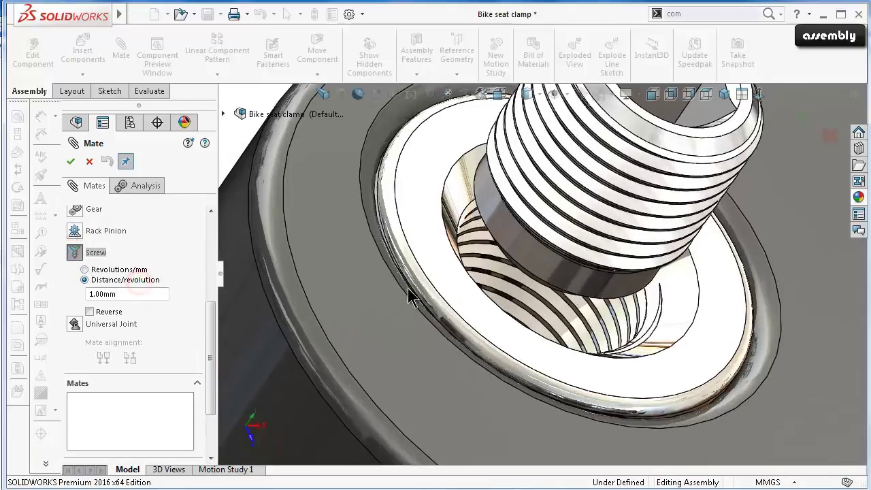
scroll(494, 275, down, 1)
Create Screw5 between the Part6 screw face and Part5 hole edge, 1.00 mm/rev, reversed.
click(530, 253)
scroll(585, 282, down, 2)
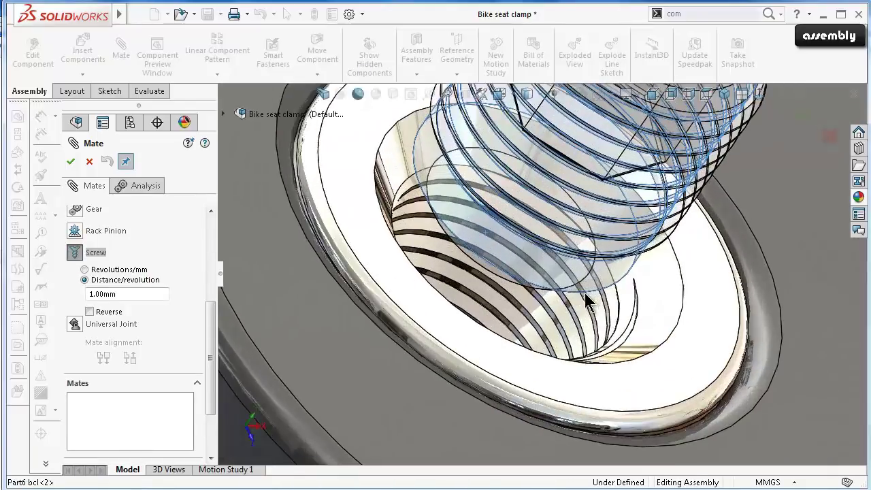
scroll(579, 296, down, 1)
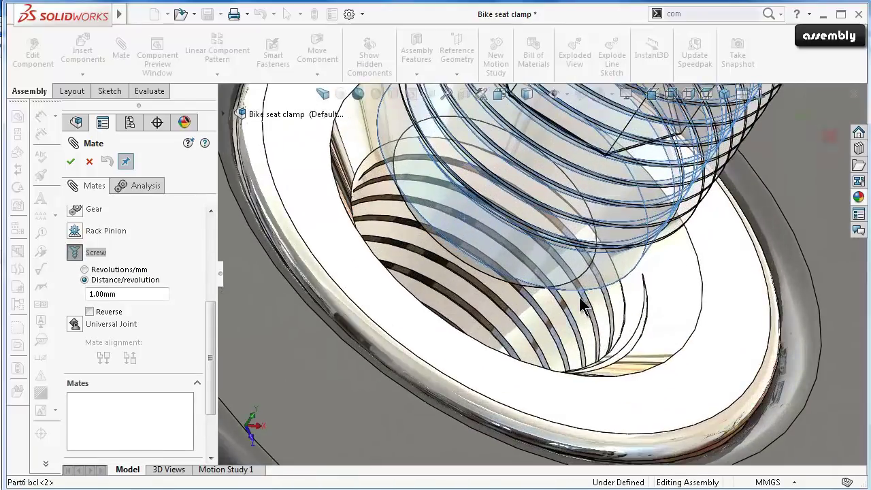
click(554, 336)
click(557, 344)
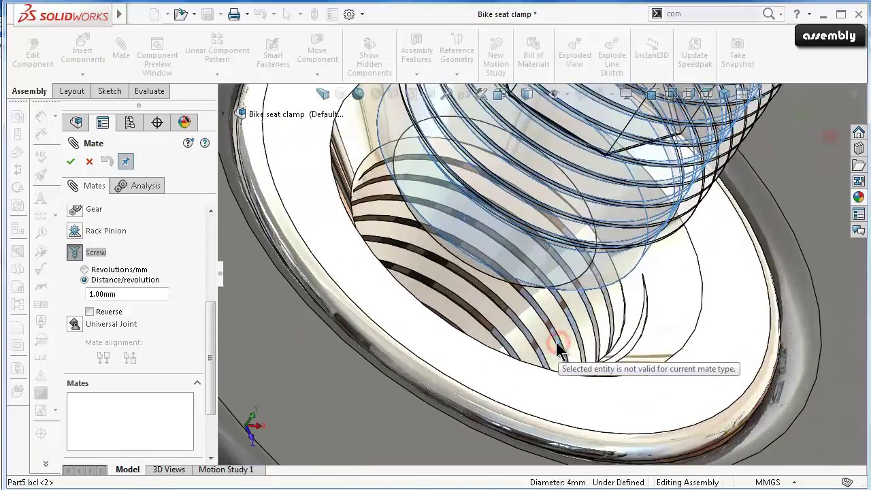
scroll(211, 340, up, 5)
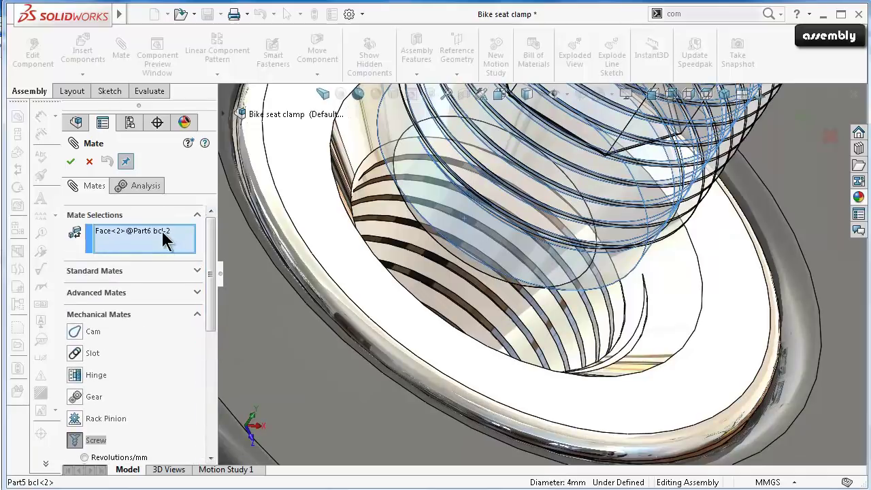
scroll(618, 324, down, 2)
scroll(617, 324, down, 2)
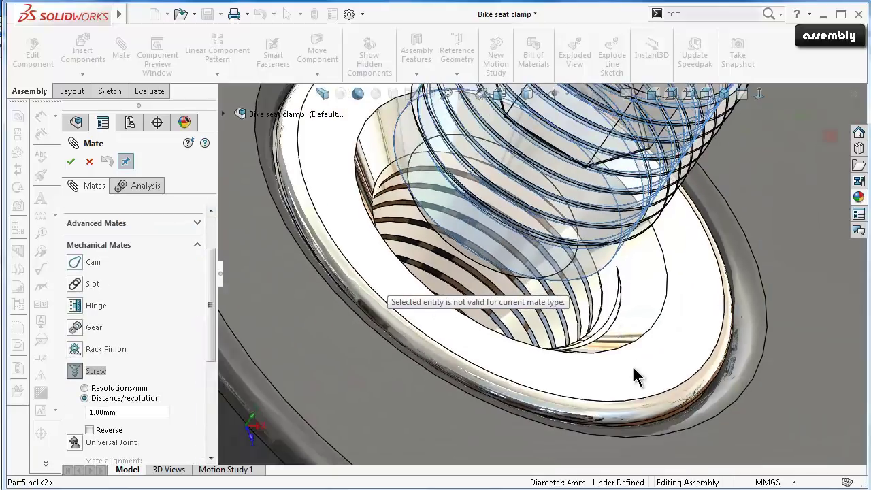
click(659, 392)
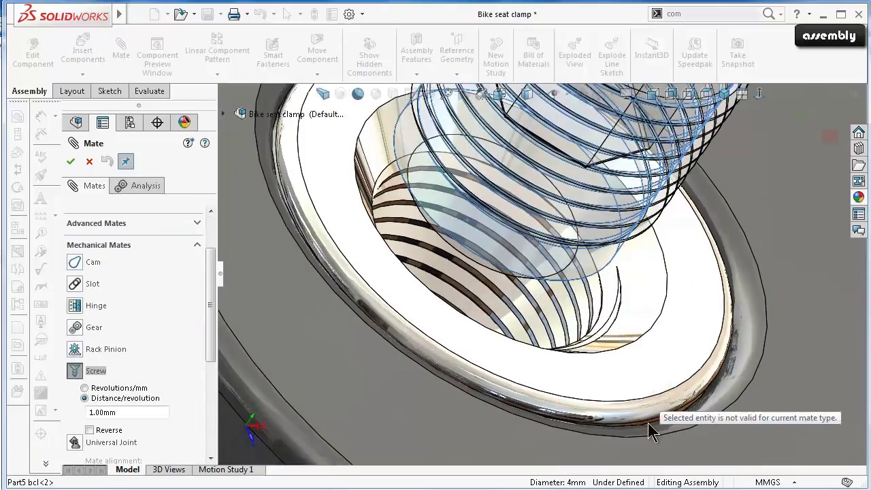
scroll(648, 425, down, 3)
scroll(642, 415, down, 3)
click(689, 322)
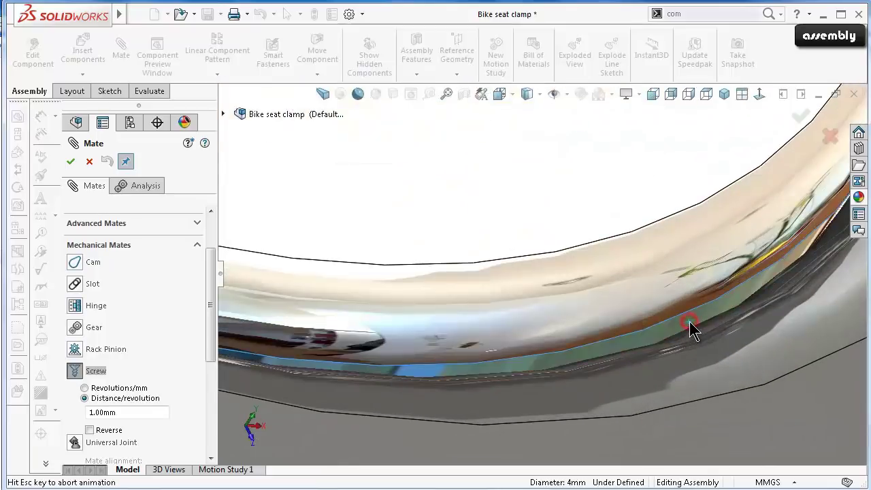
scroll(538, 227, up, 3)
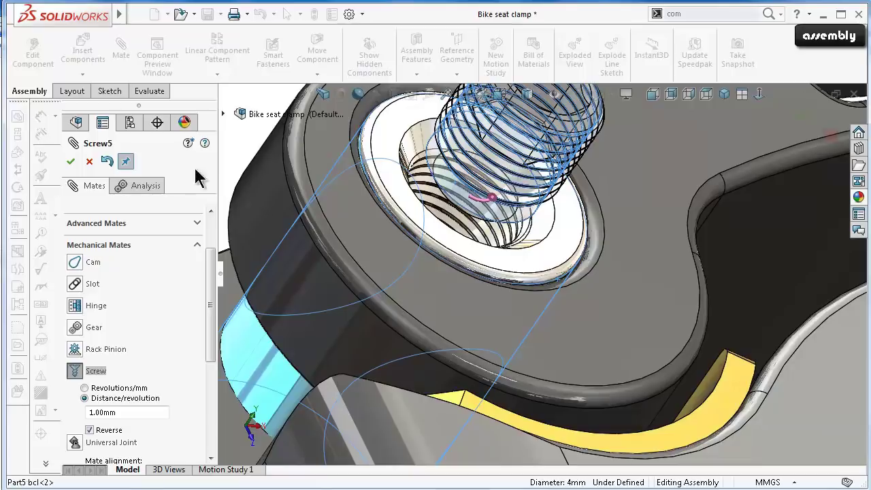
click(71, 162)
Pick the clamp cylinder face as a new mate selection from a side view.
scroll(524, 216, up, 3)
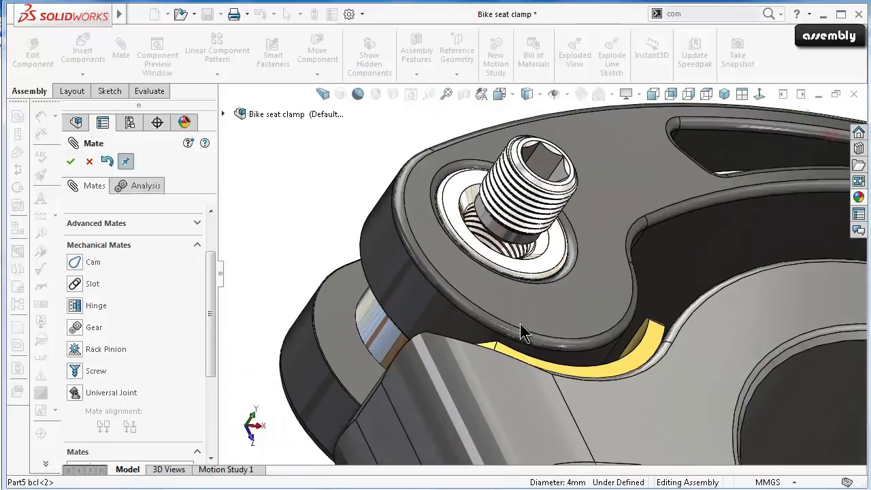
mouse_move(523, 334)
middle_down()
mouse_move(486, 258)
mouse_move(560, 239)
mouse_move(515, 280)
mouse_move(297, 322)
middle_up()
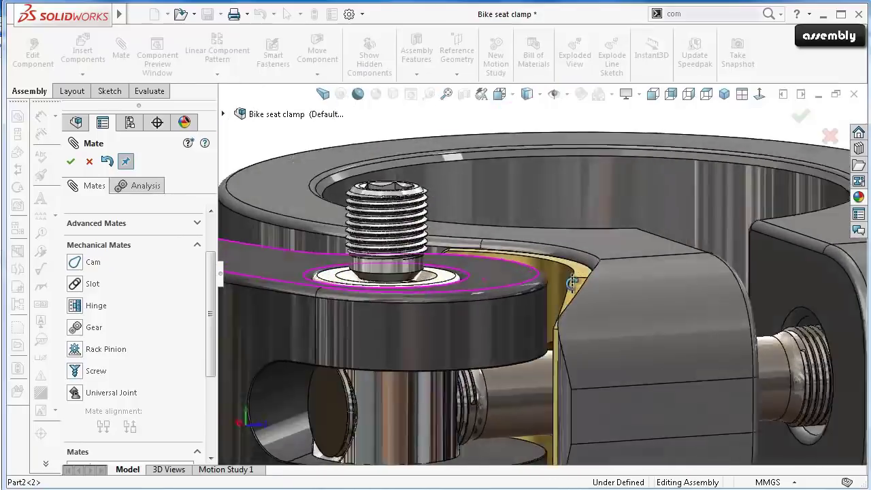
click(294, 324)
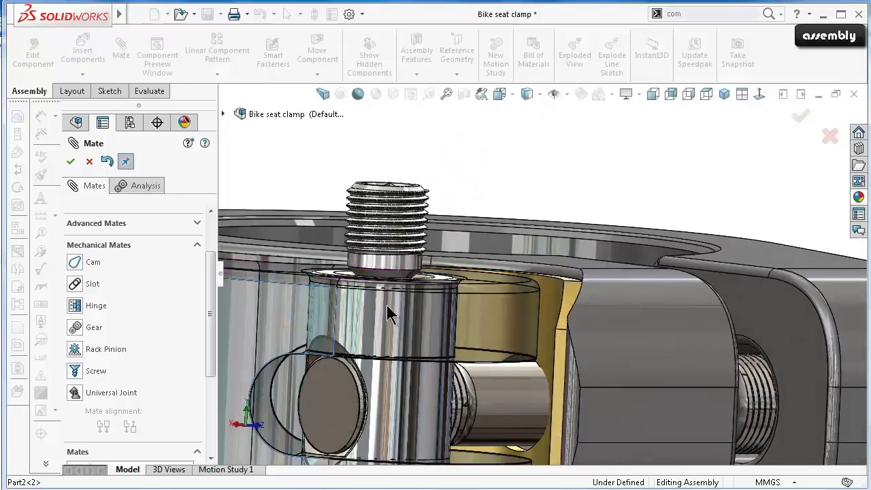
scroll(518, 228, up, 3)
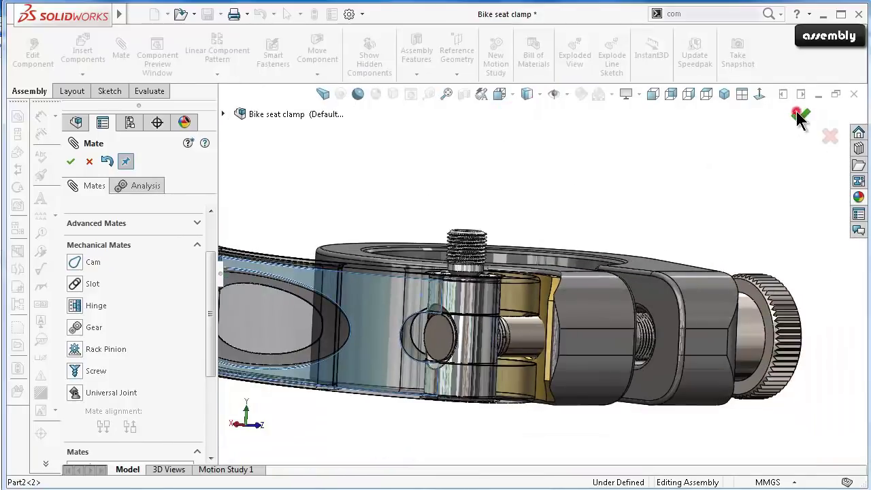
drag(210, 267, 211, 231)
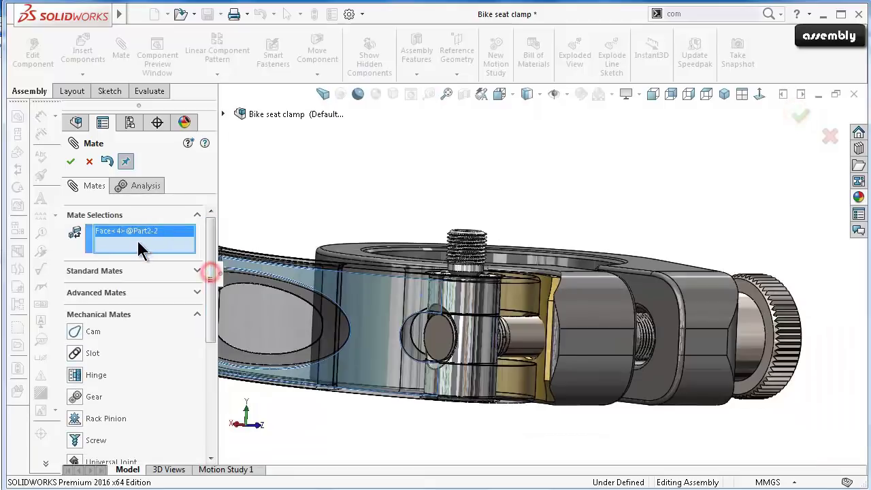
right_click(160, 253)
Close the mate tool and make the Part2 clamp body and Part5 cylinder transparent.
click(160, 251)
click(70, 161)
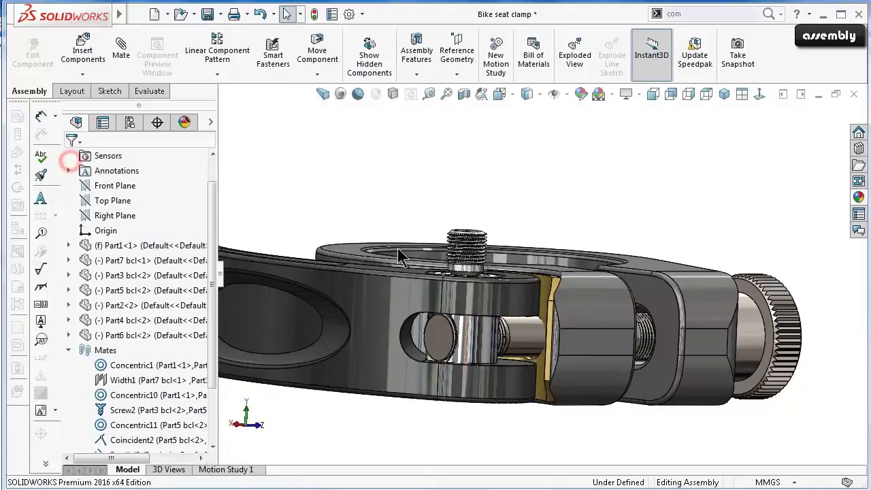
scroll(399, 305, down, 3)
click(393, 299)
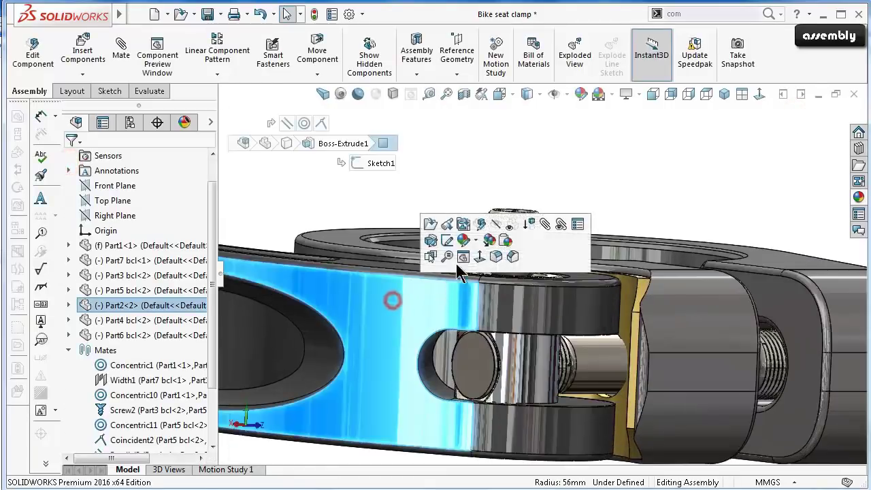
click(509, 226)
scroll(533, 304, down, 5)
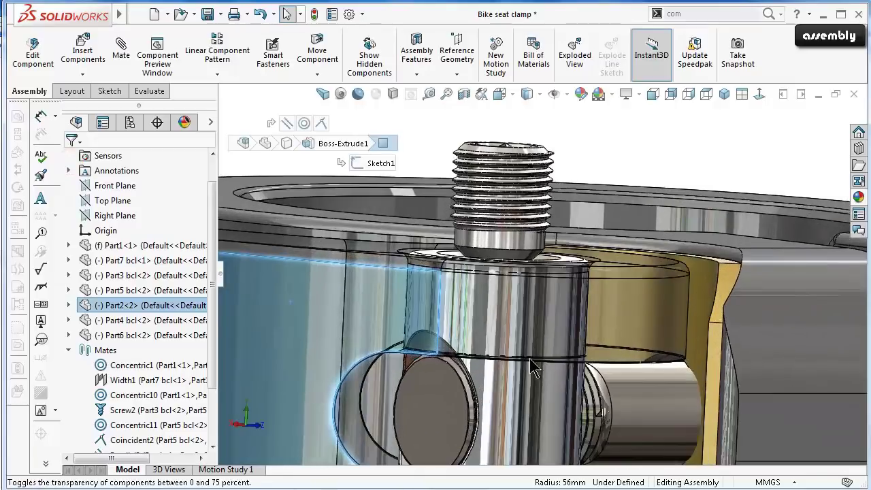
middle_drag(529, 358, 507, 372)
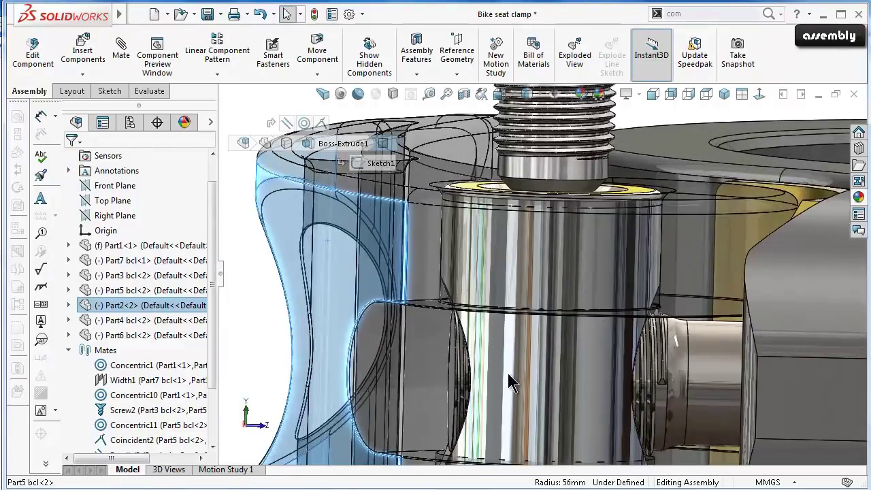
click(505, 374)
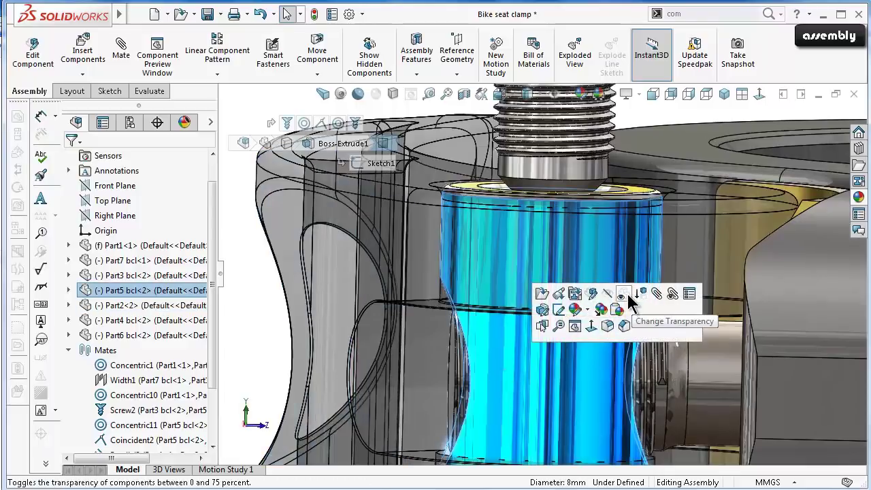
click(627, 297)
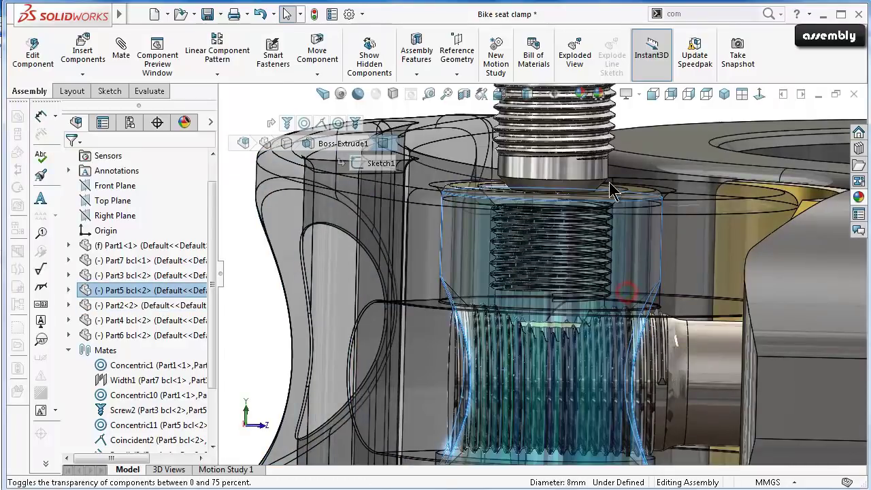
scroll(612, 184, up, 2)
scroll(584, 170, down, 3)
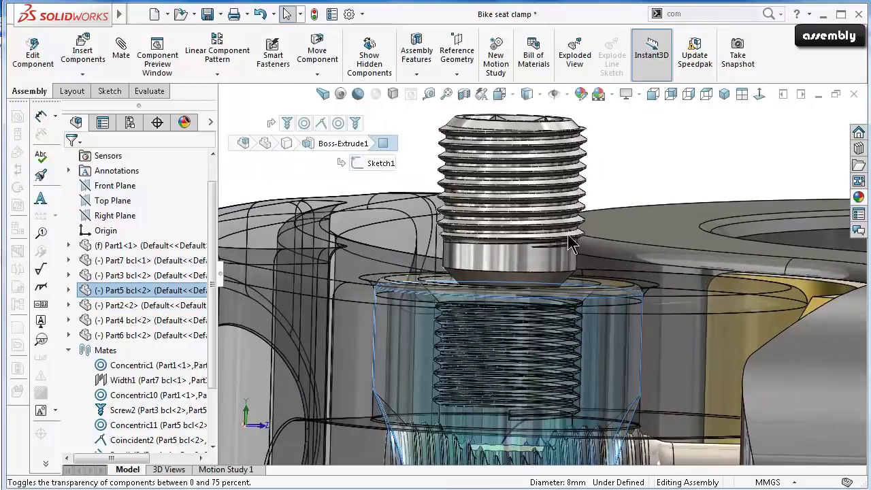
Test the threaded bolt's movement and inspect Part7 and Part6 from the side.
drag(554, 209, 545, 235)
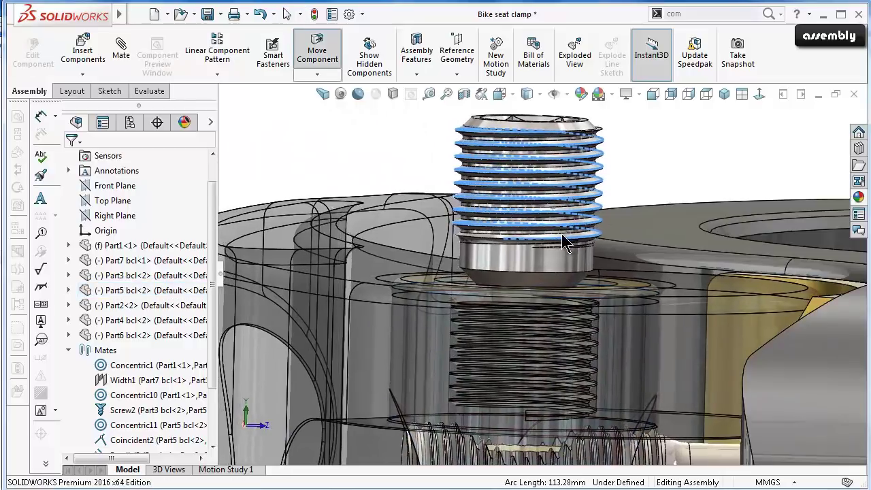
scroll(587, 270, up, 3)
scroll(585, 272, down, 3)
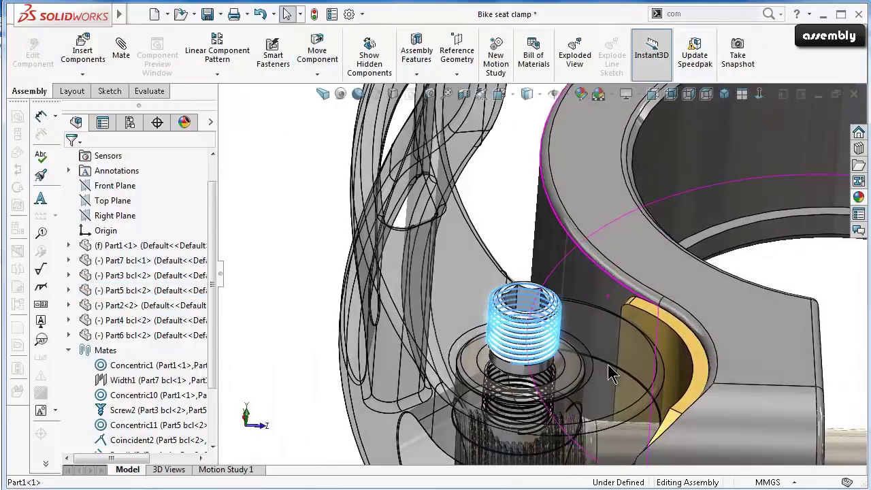
middle_drag(585, 272, 629, 391)
click(631, 387)
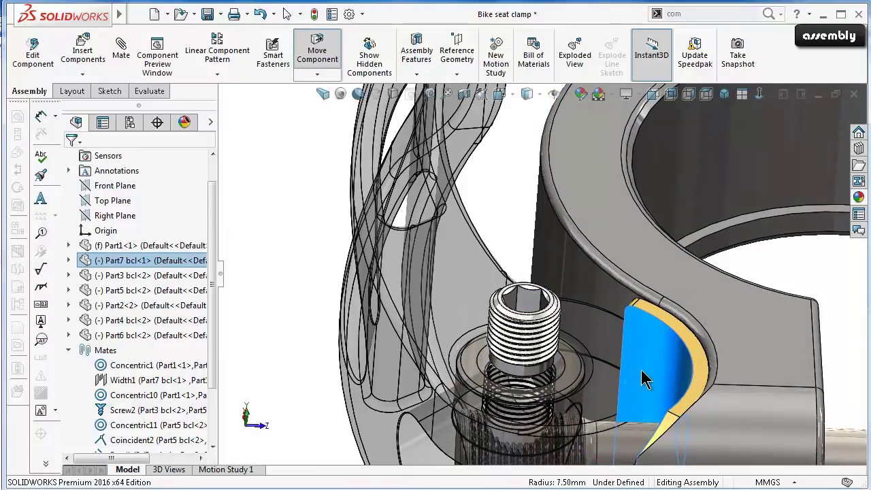
mouse_move(594, 369)
middle_down()
mouse_move(557, 242)
mouse_move(531, 239)
middle_up()
click(531, 239)
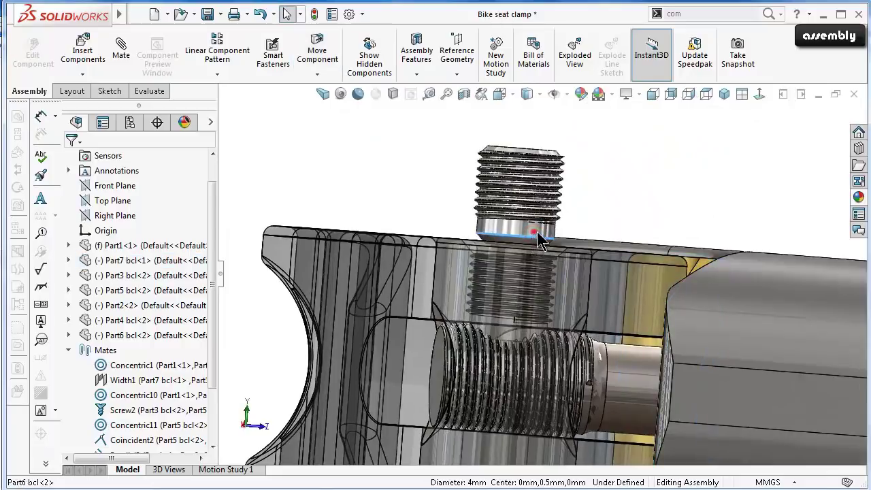
Select the middle Part3 pin and bring up its options to fix it in place.
scroll(540, 248, up, 3)
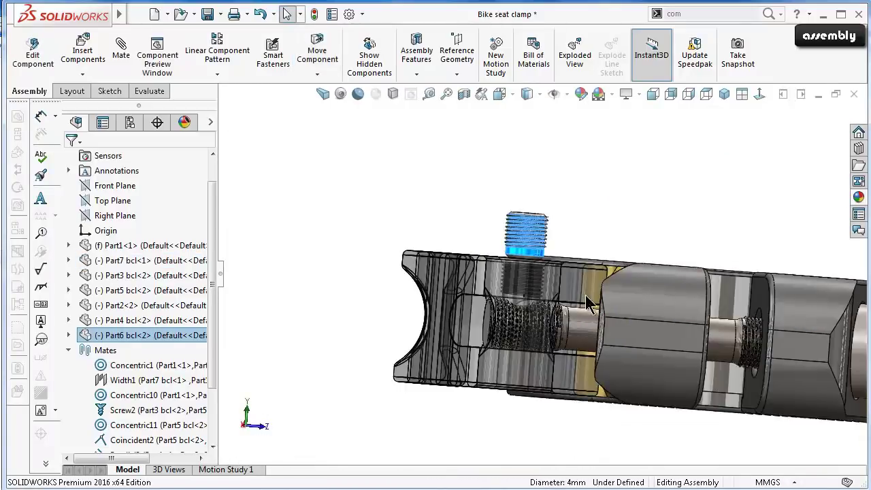
scroll(585, 295, up, 2)
middle_drag(595, 304, 589, 314)
click(589, 314)
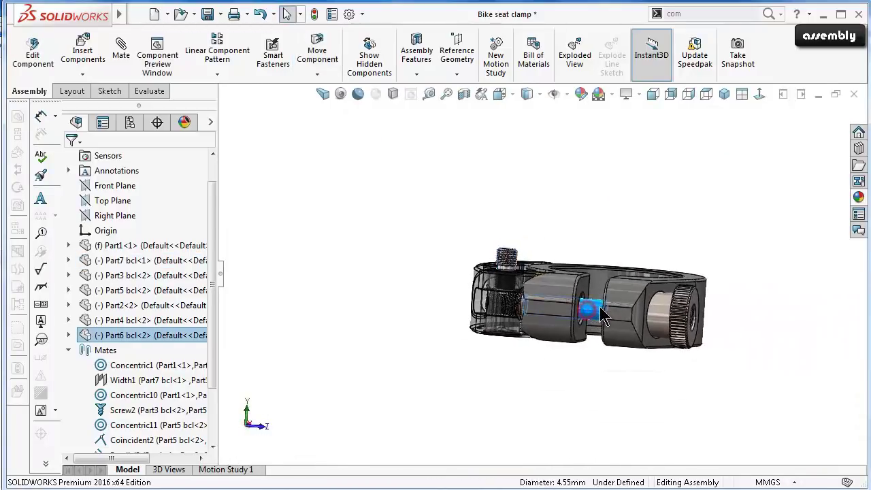
click(472, 364)
scroll(585, 313, down, 3)
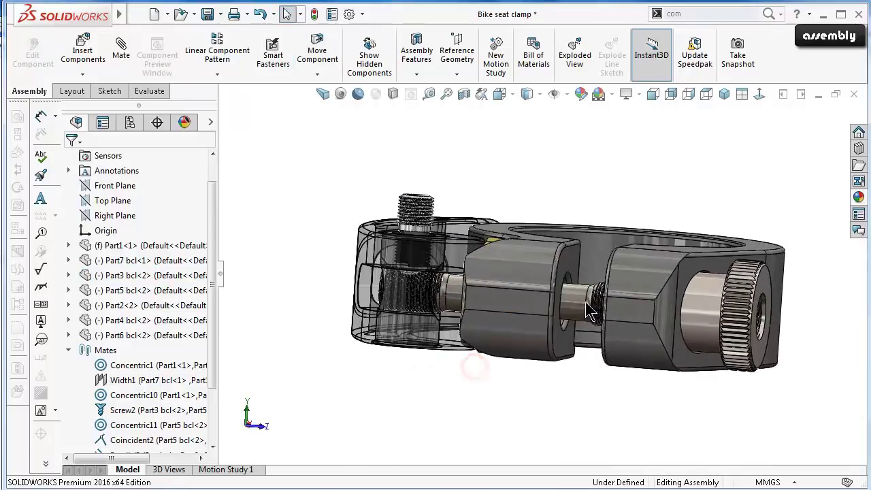
click(575, 304)
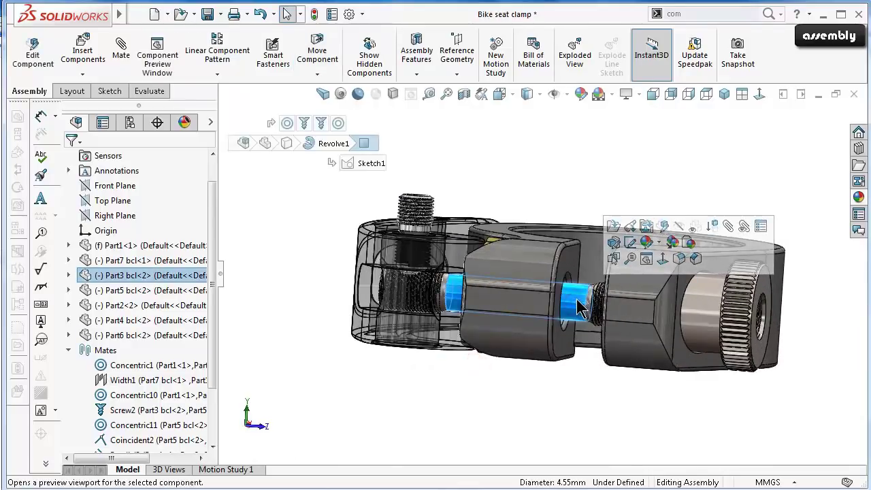
right_click(577, 306)
Fix Part3 and slide the threaded bolt down into its housing.
click(598, 312)
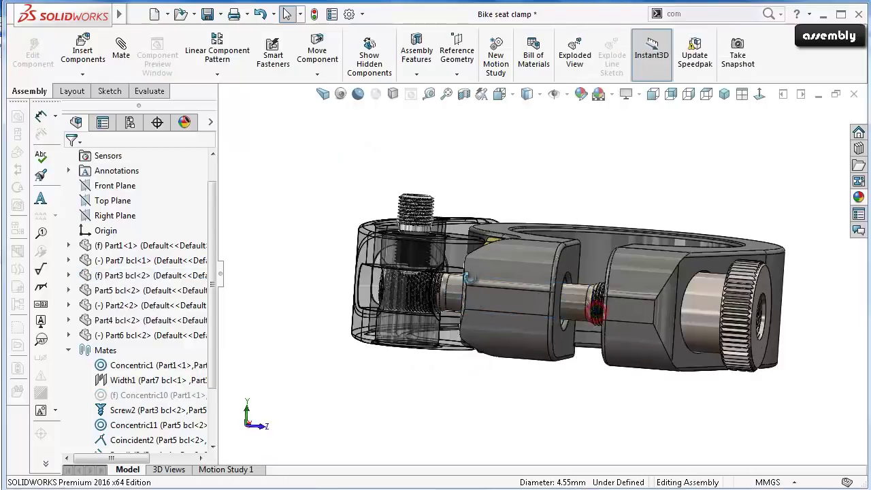
mouse_move(517, 286)
middle_down()
mouse_move(490, 266)
mouse_move(467, 142)
middle_up()
scroll(488, 257, down, 3)
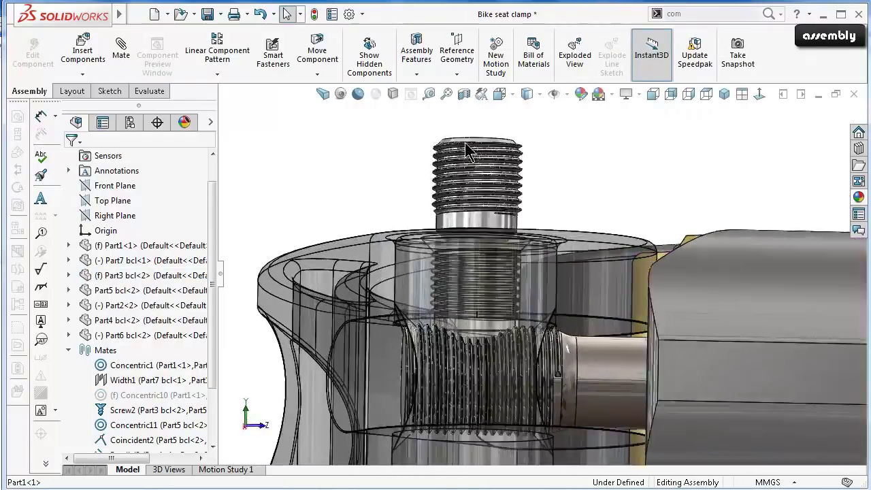
scroll(469, 146, down, 2)
mouse_move(439, 249)
mouse_down()
mouse_move(408, 294)
mouse_move(381, 296)
mouse_up()
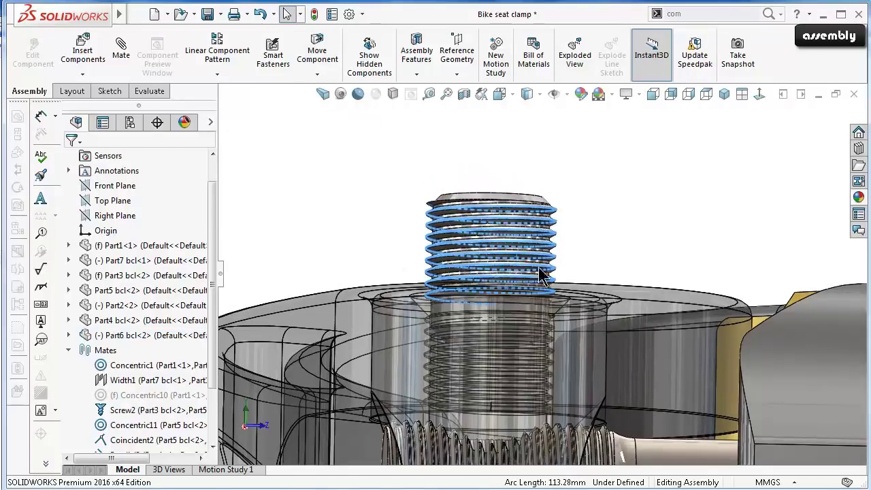
From a steeper top-down angle, screw the bolt further down its thread.
mouse_move(495, 301)
middle_down()
mouse_move(502, 309)
mouse_move(511, 278)
middle_up()
scroll(541, 248, down, 3)
drag(541, 248, 472, 286)
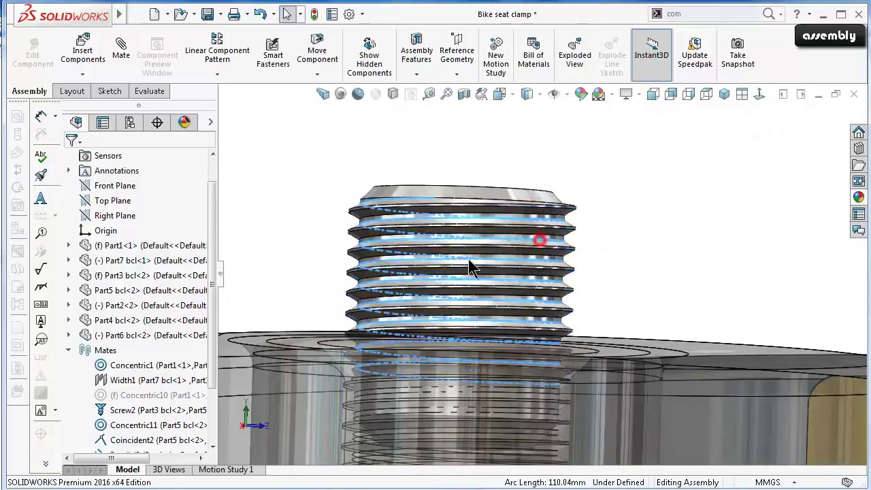
drag(313, 318, 375, 315)
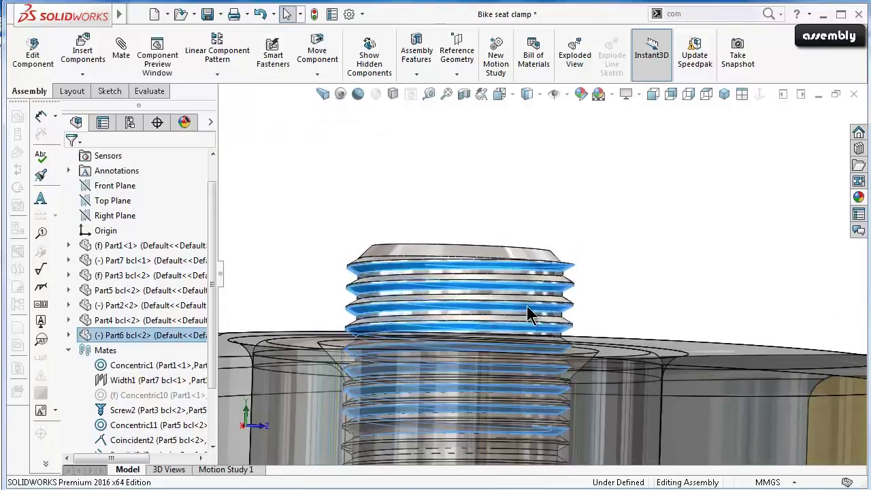
scroll(525, 312, down, 3)
scroll(578, 330, down, 2)
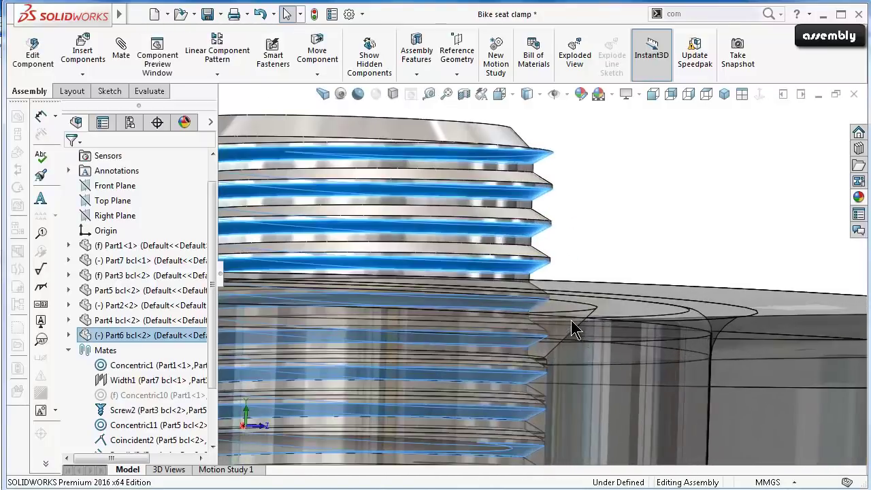
scroll(612, 265, up, 2)
scroll(581, 278, up, 2)
scroll(568, 282, up, 1)
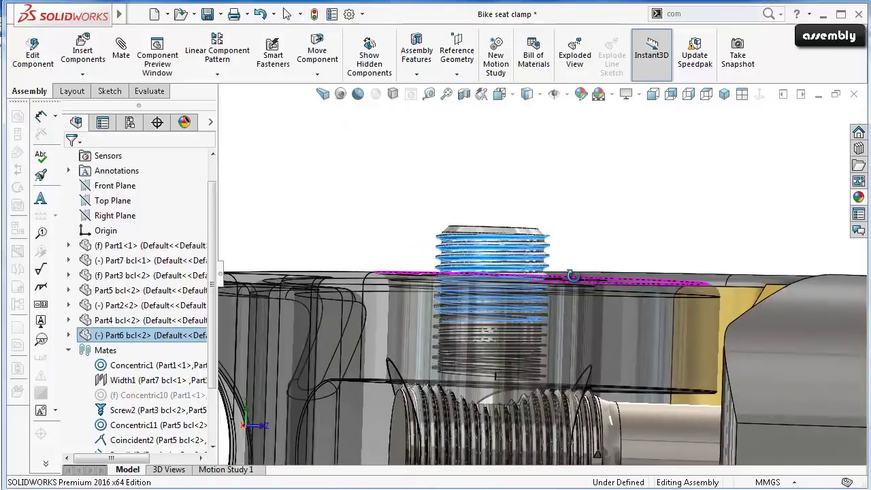
scroll(554, 290, down, 2)
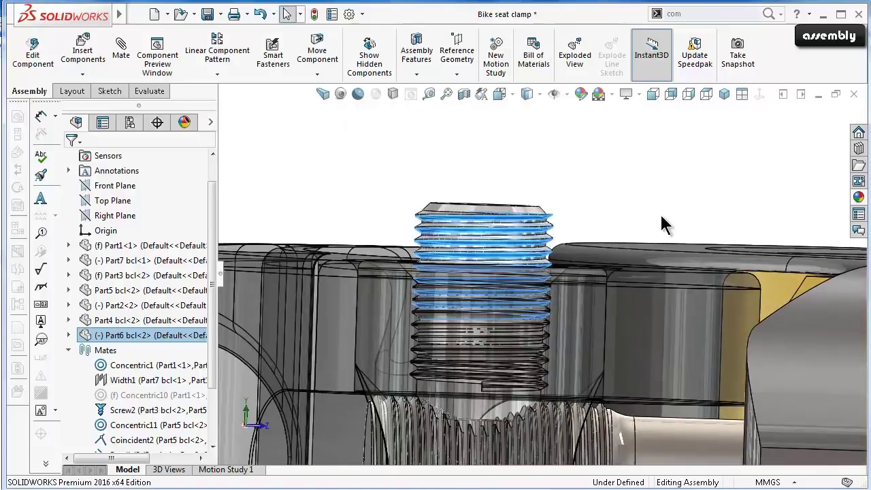
Switch to the Left view and turn the bolt again along its Screw5 mate.
key(space)
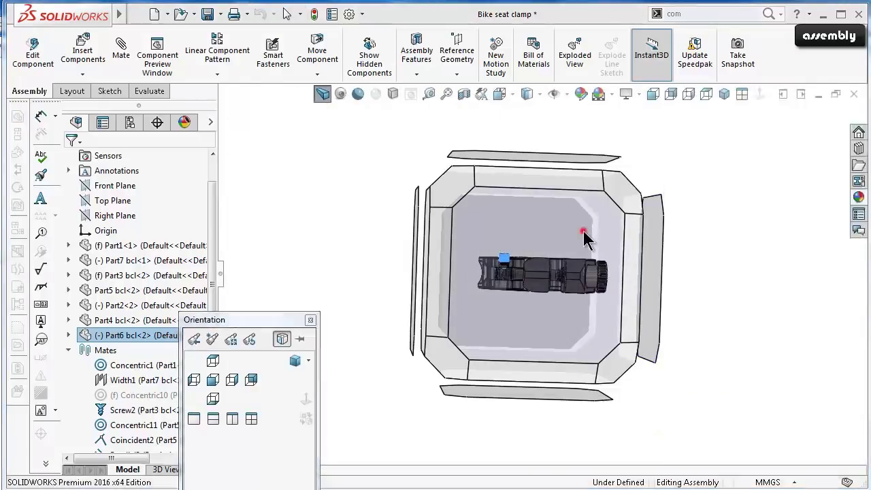
click(584, 233)
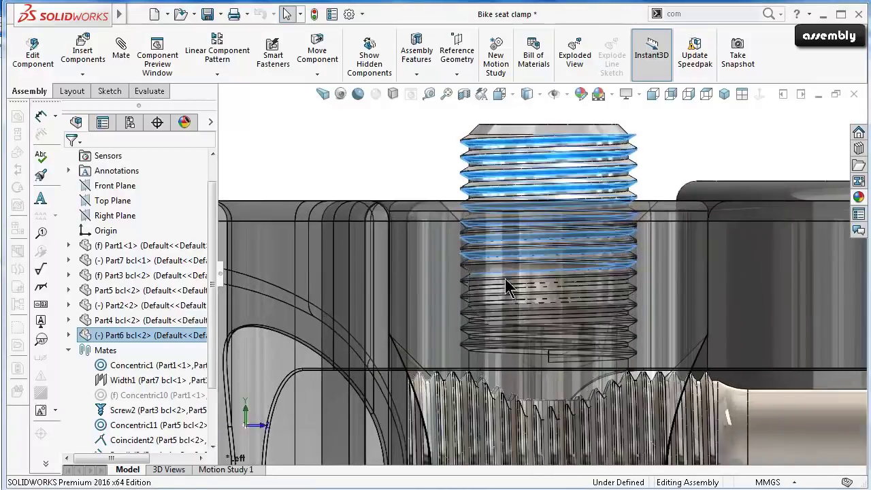
click(392, 159)
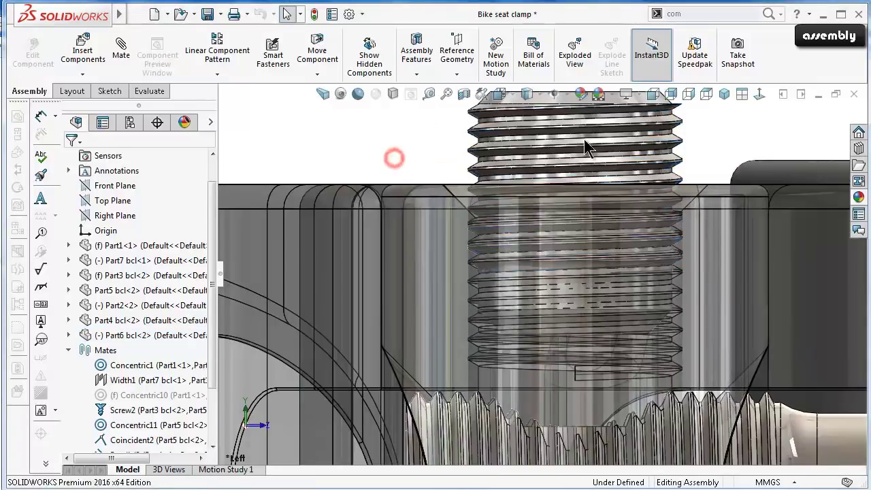
mouse_move(660, 150)
mouse_down()
mouse_move(513, 193)
mouse_move(665, 169)
mouse_move(569, 197)
mouse_move(460, 194)
mouse_up()
click(385, 158)
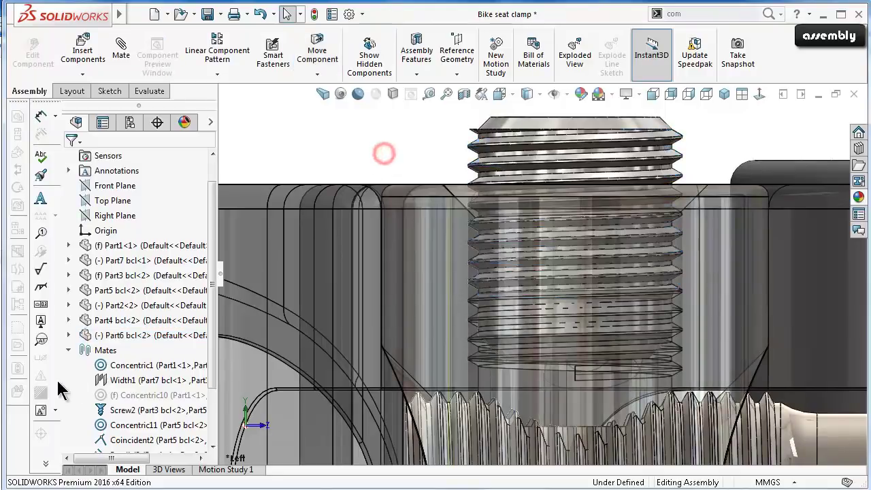
scroll(163, 378, down, 2)
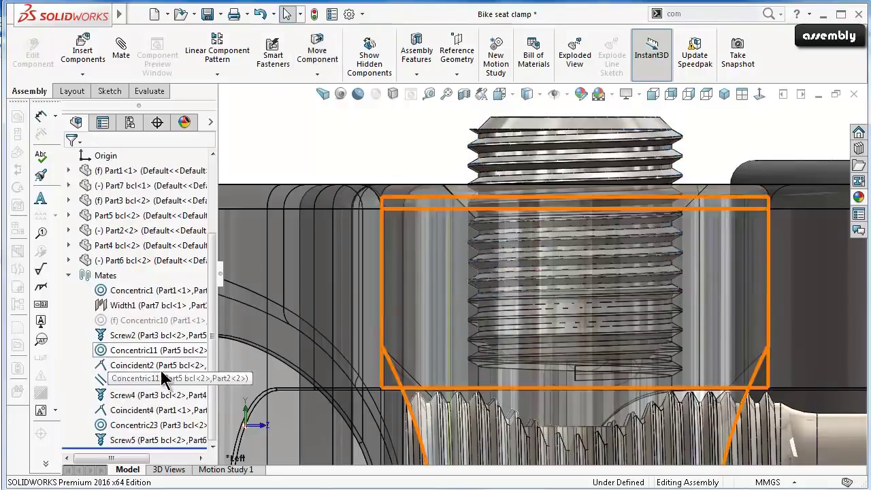
Edit the Screw5 mate, entering 0 in its value field, and confirm it.
click(145, 439)
click(156, 407)
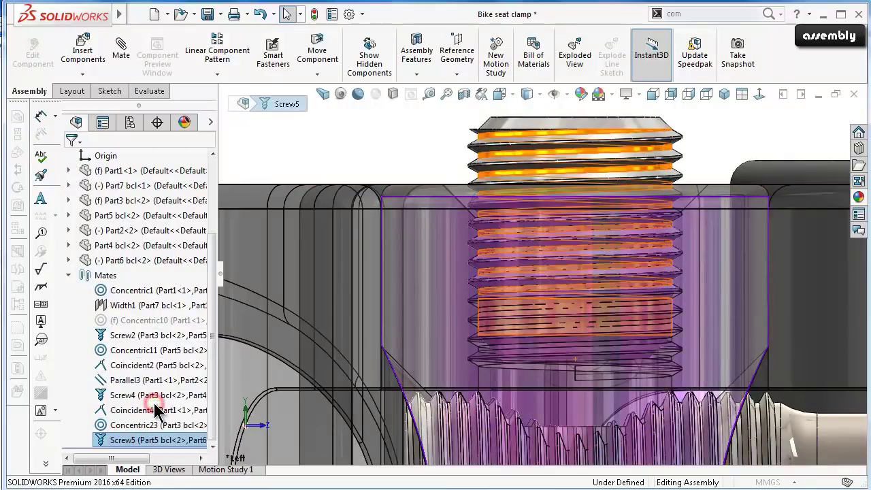
click(209, 325)
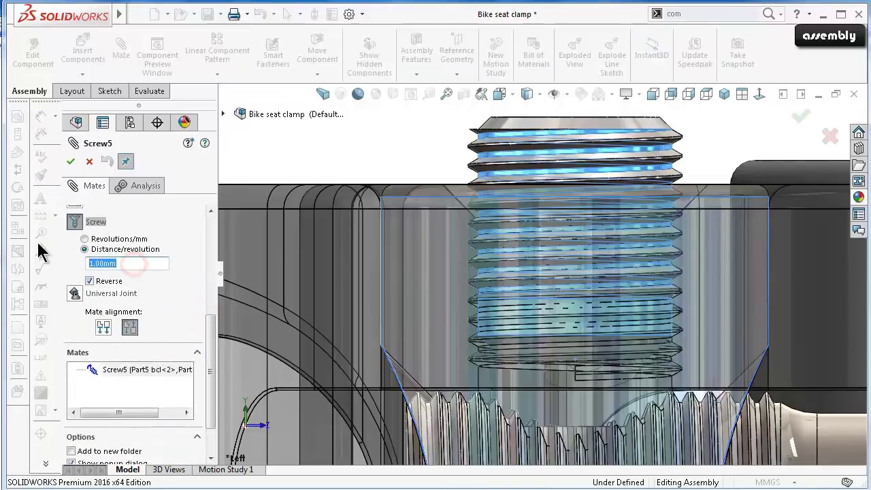
text(0)
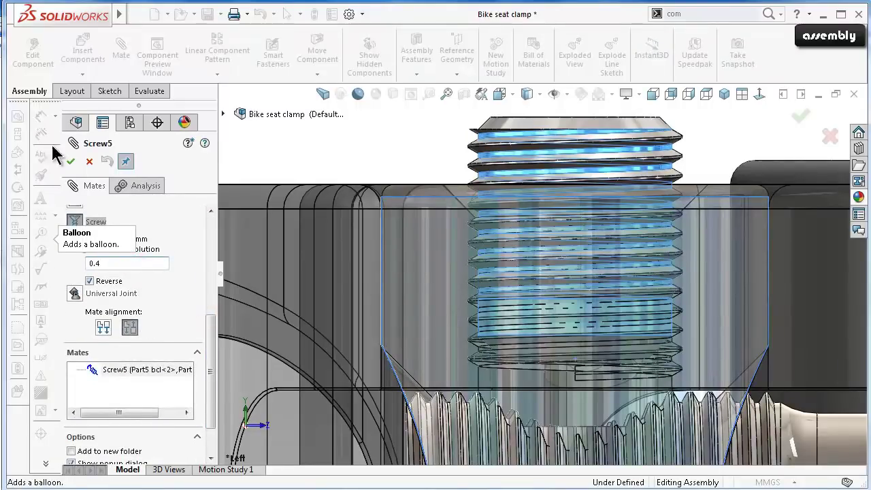
click(69, 162)
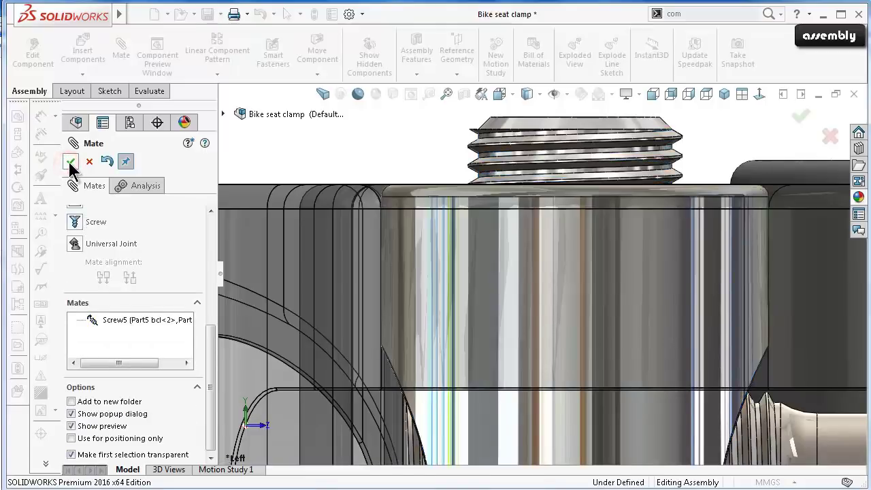
click(69, 162)
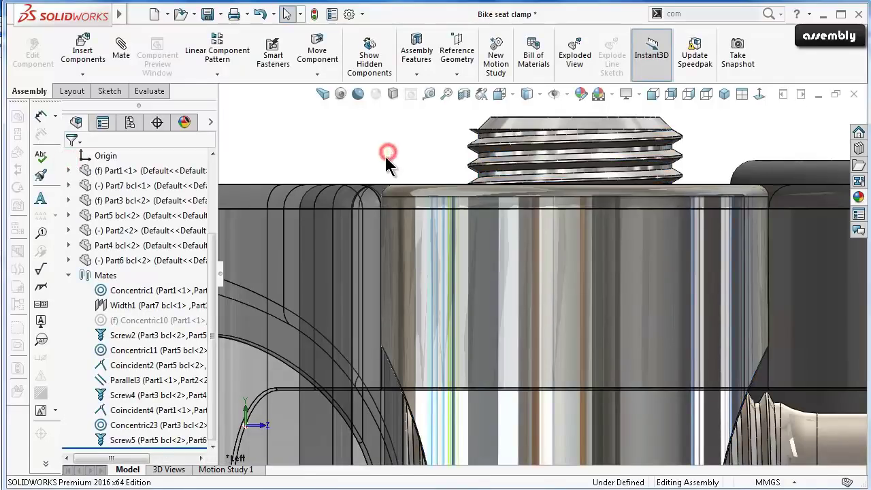
Make the Part5 body transparent and zoom in on the set screw's helical thread.
key(z)
key(z)
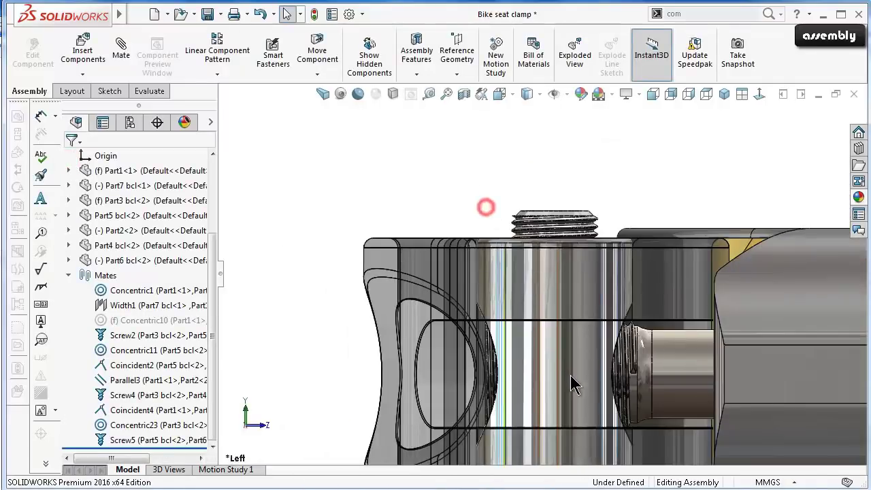
click(572, 384)
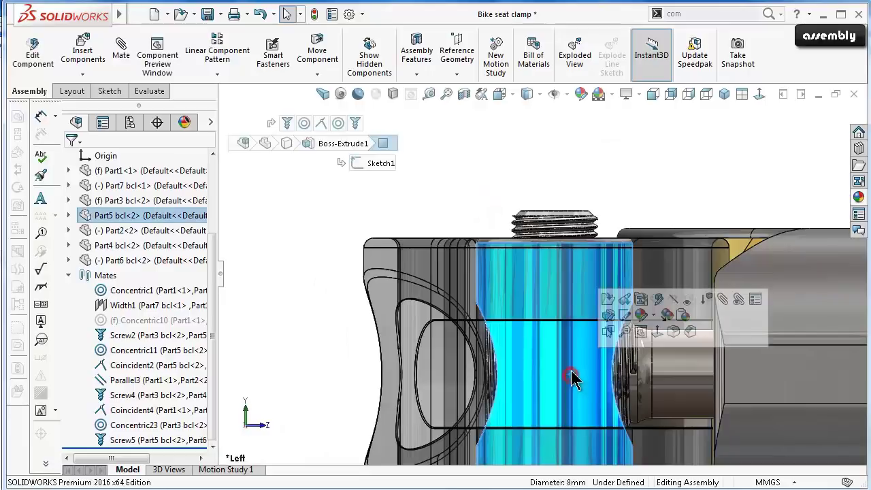
click(689, 301)
scroll(598, 253, down, 2)
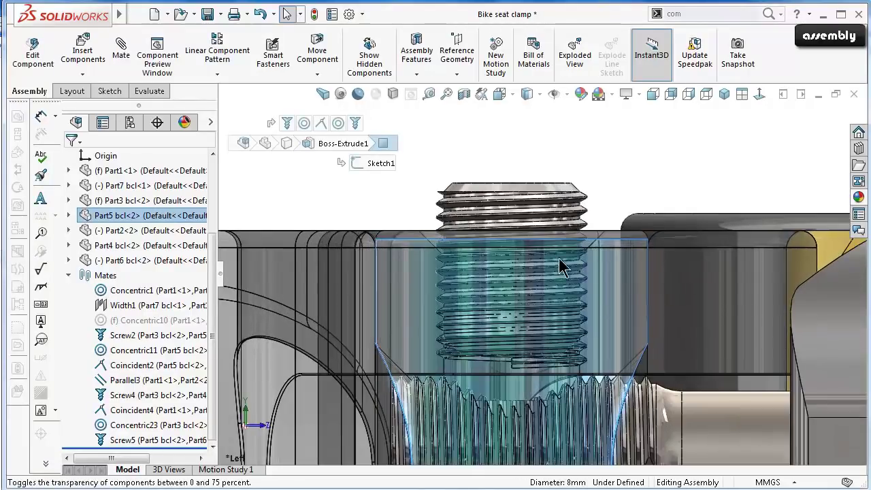
click(570, 223)
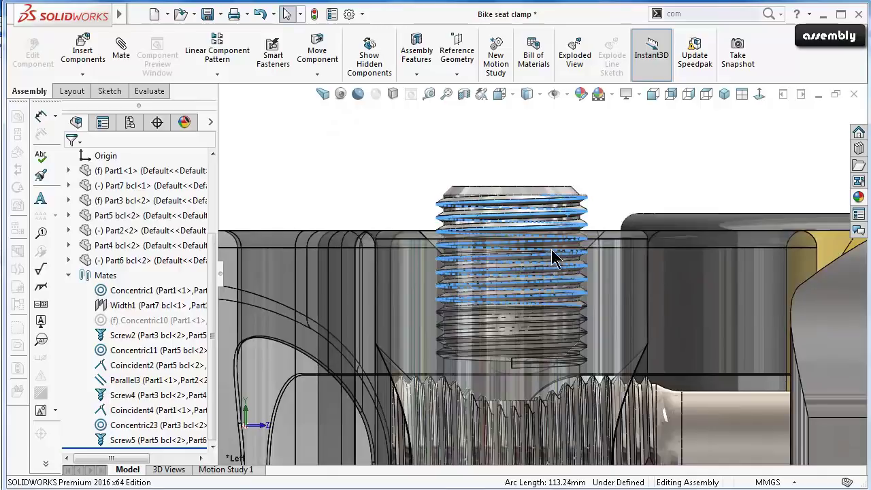
scroll(537, 262, up, 3)
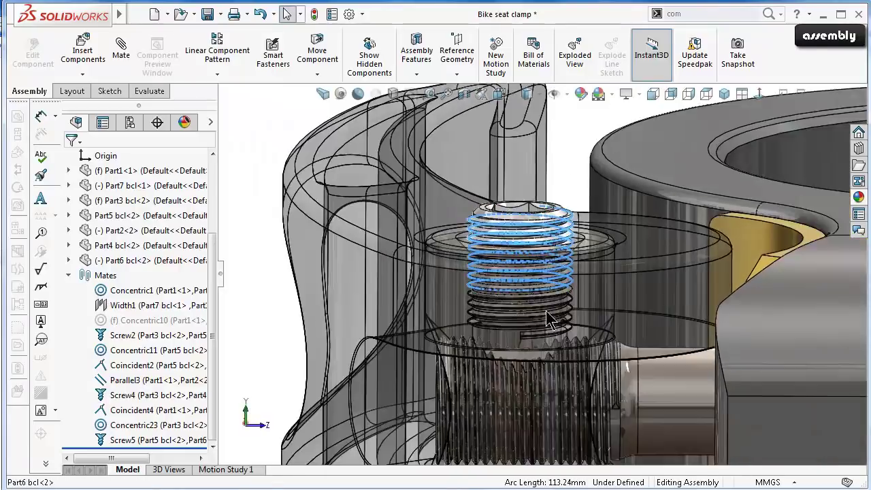
scroll(537, 337, down, 5)
scroll(476, 286, up, 2)
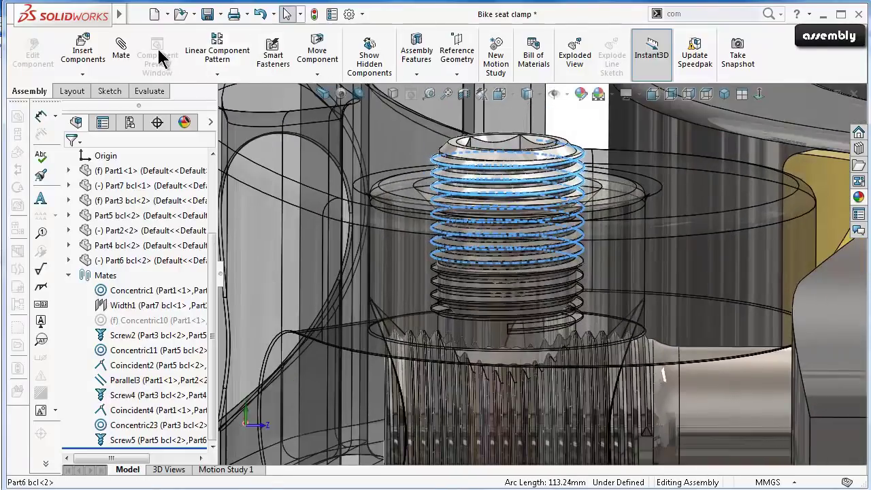
Start a new mate, clear the pre-picked thread edge, and choose the limit Distance mate.
click(127, 66)
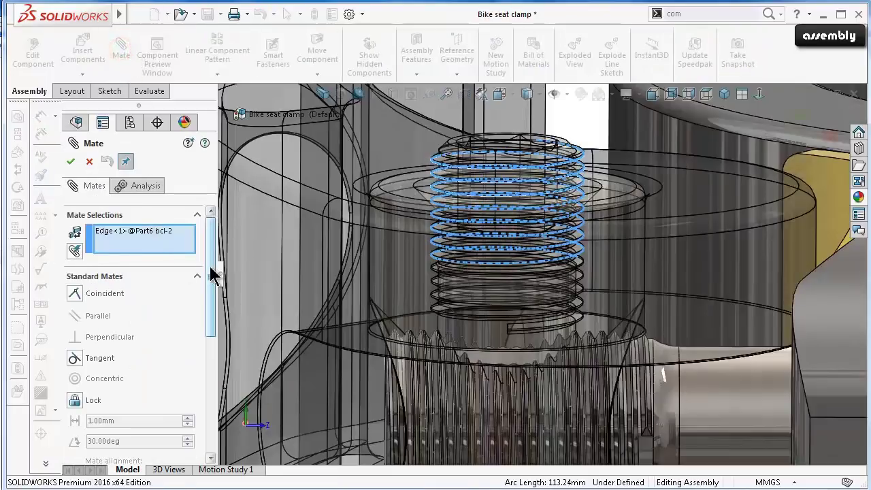
scroll(212, 272, down, 2)
scroll(212, 257, up, 2)
right_click(175, 244)
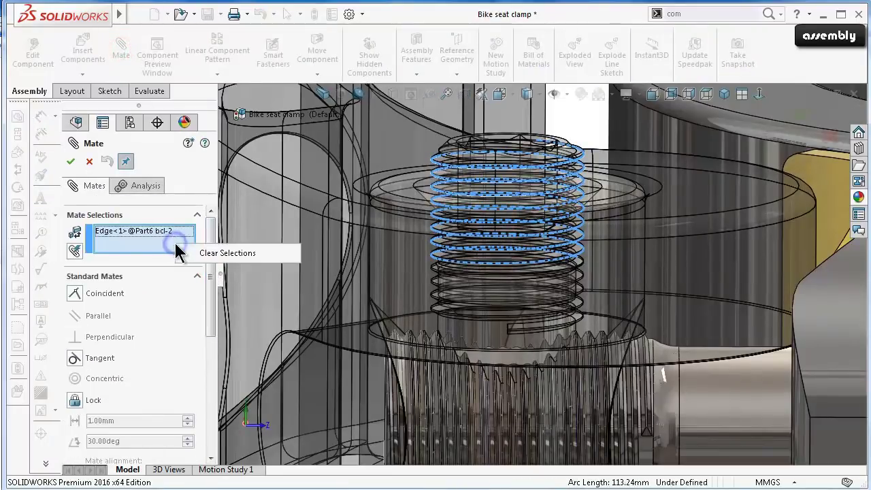
click(204, 253)
mouse_move(210, 259)
mouse_down()
mouse_move(206, 377)
mouse_move(194, 339)
mouse_up()
click(79, 268)
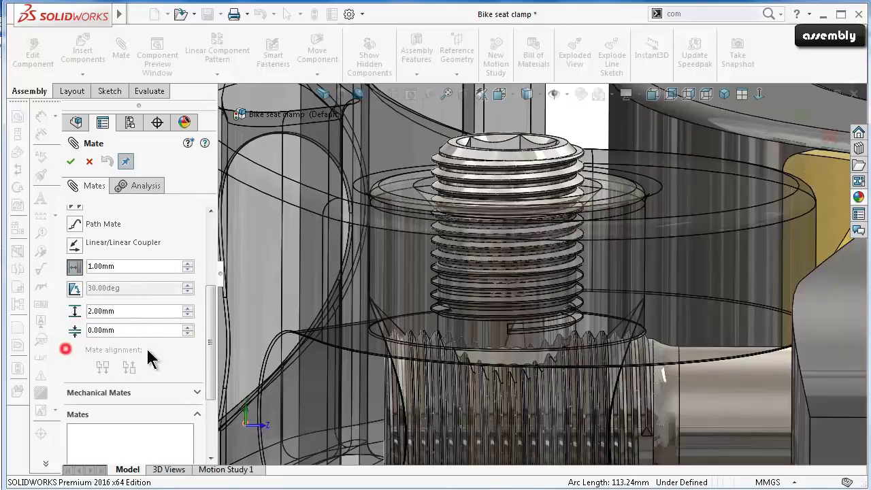
Mate the knurled part's circular edge to the screw's end face at 1.00 mm (0.00–2.00 limits).
scroll(530, 351, down, 3)
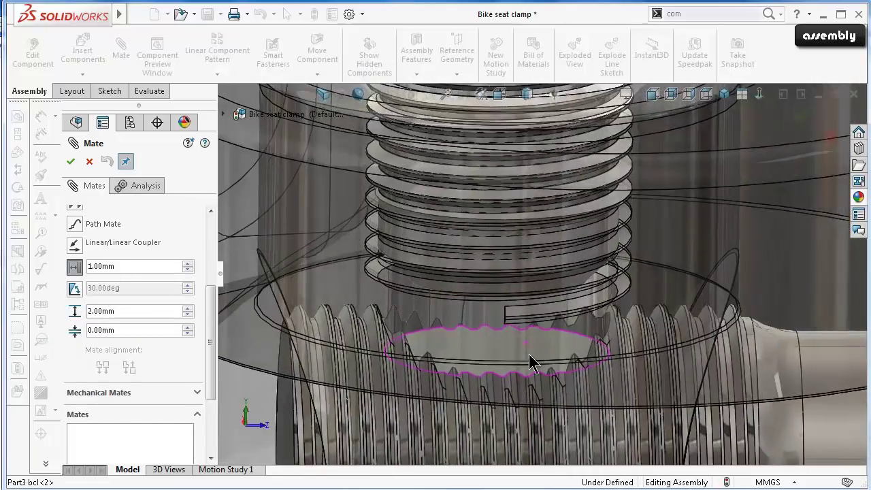
click(527, 359)
middle_drag(528, 344, 486, 231)
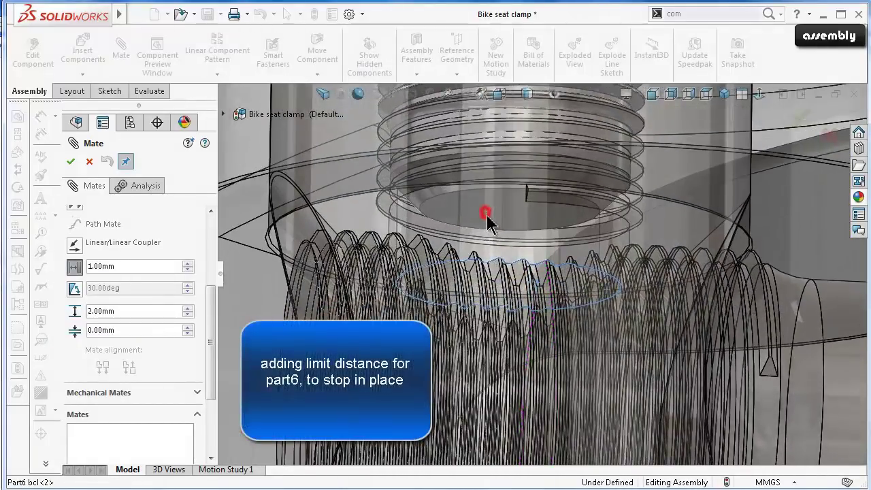
click(487, 217)
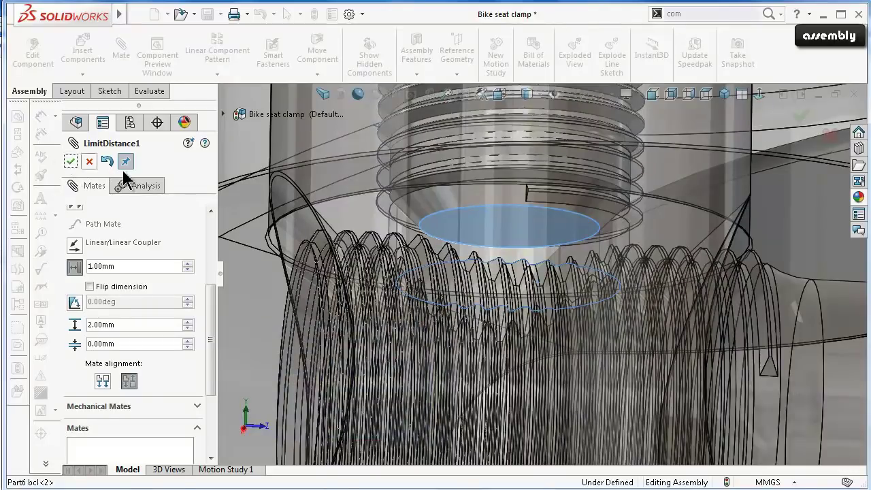
click(71, 162)
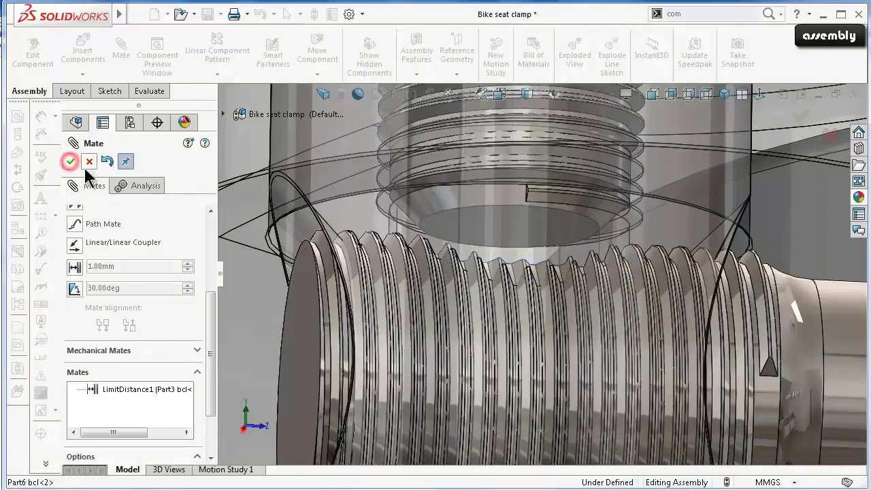
middle_drag(471, 195, 501, 231)
scroll(537, 197, down, 3)
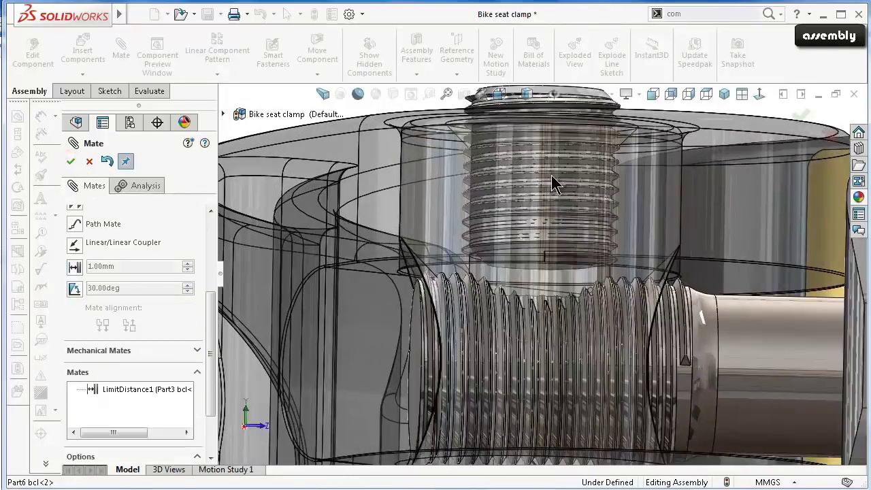
scroll(556, 179, down, 2)
scroll(564, 197, down, 2)
scroll(569, 199, down, 2)
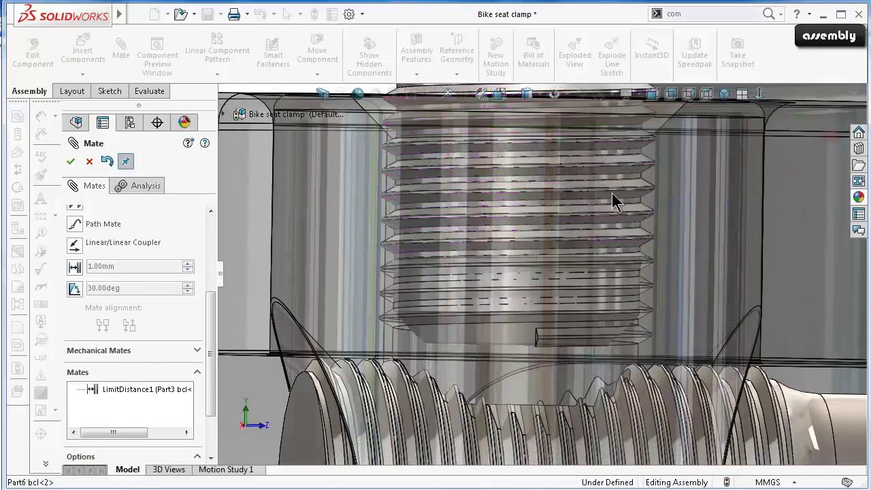
scroll(571, 201, up, 3)
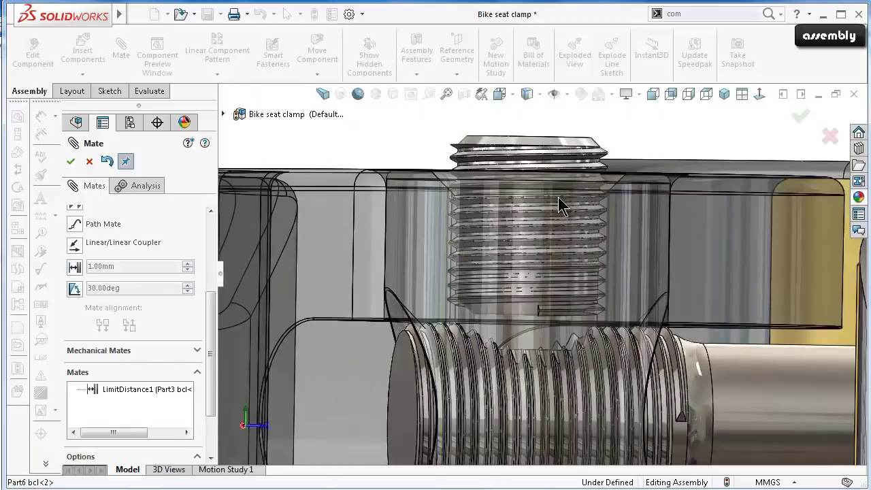
click(801, 120)
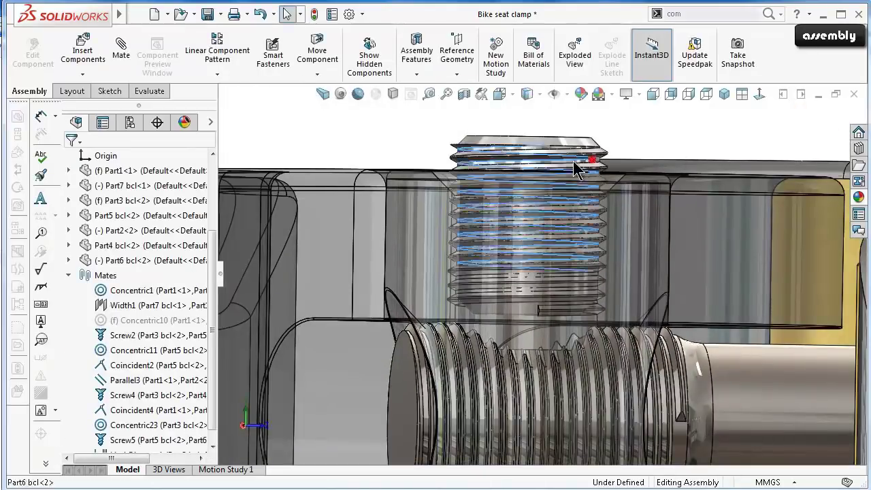
Drag the Part6 set screw up and down its axis, selecting its faces and edges to check the stop.
scroll(605, 229, down, 2)
scroll(576, 329, down, 2)
scroll(559, 361, up, 1)
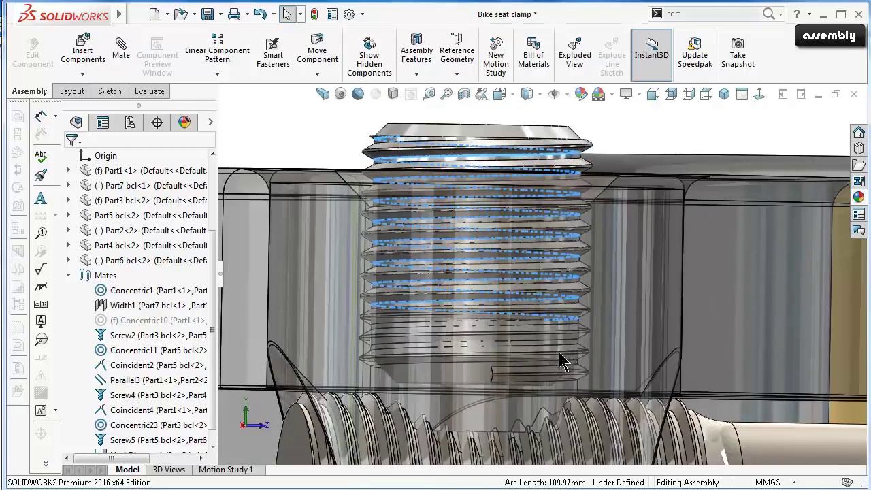
drag(542, 139, 326, 162)
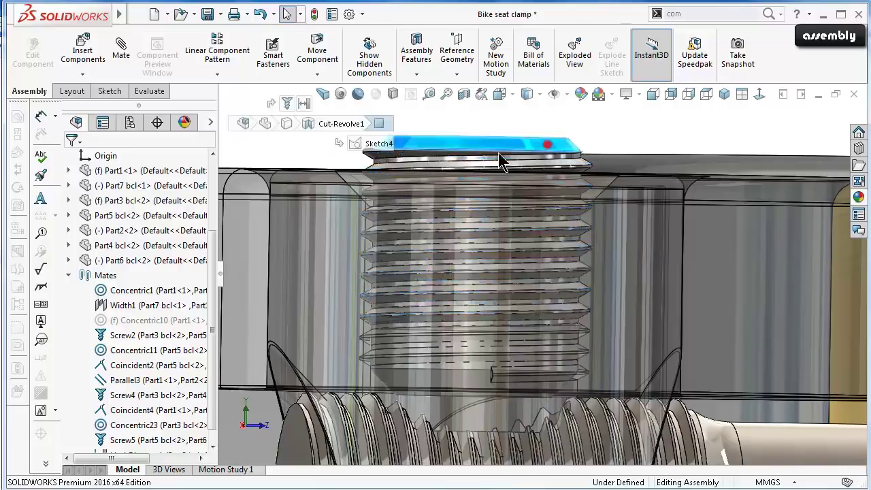
click(501, 155)
mouse_move(570, 172)
mouse_down()
mouse_move(388, 188)
mouse_move(545, 187)
mouse_move(510, 170)
mouse_move(414, 183)
mouse_move(573, 167)
mouse_move(516, 184)
mouse_up()
mouse_move(379, 192)
mouse_down()
mouse_move(554, 171)
mouse_move(534, 164)
mouse_move(447, 179)
mouse_move(569, 180)
mouse_move(459, 179)
mouse_move(546, 169)
mouse_move(451, 175)
mouse_up()
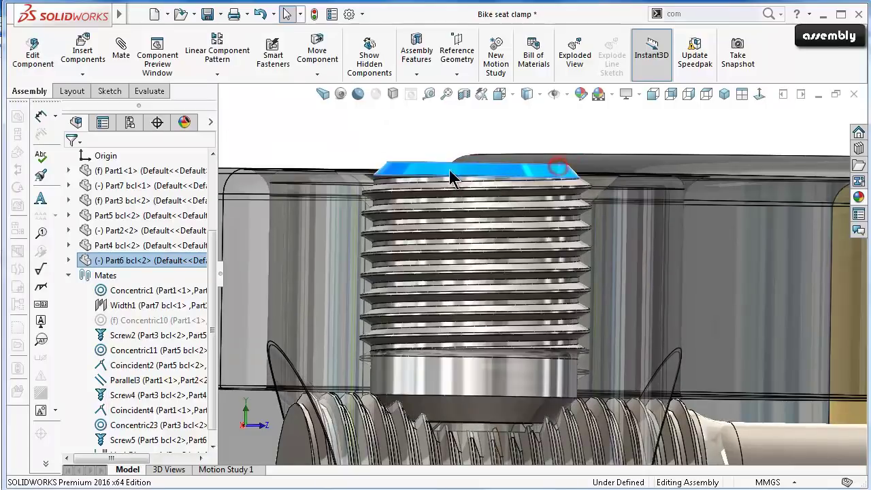
click(533, 411)
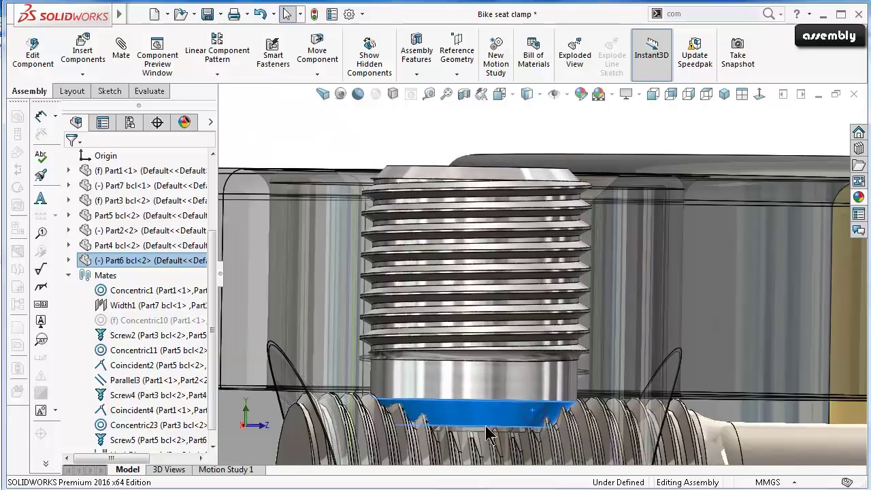
click(516, 408)
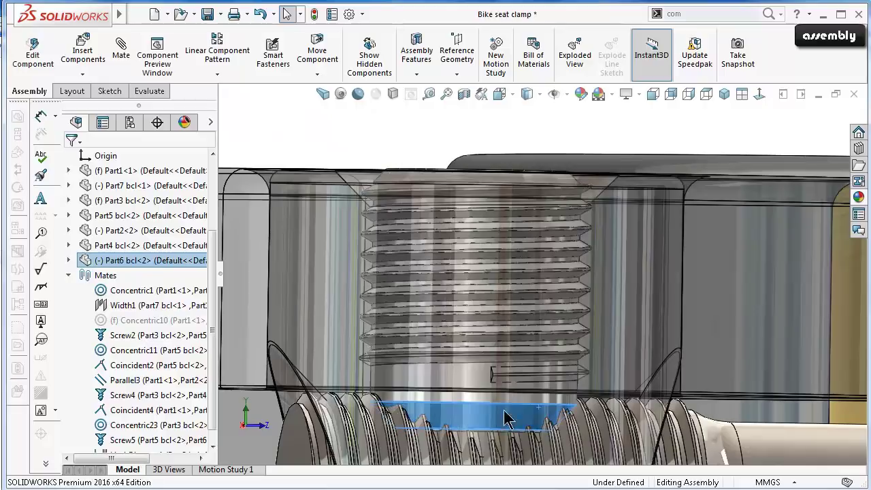
click(517, 409)
click(517, 411)
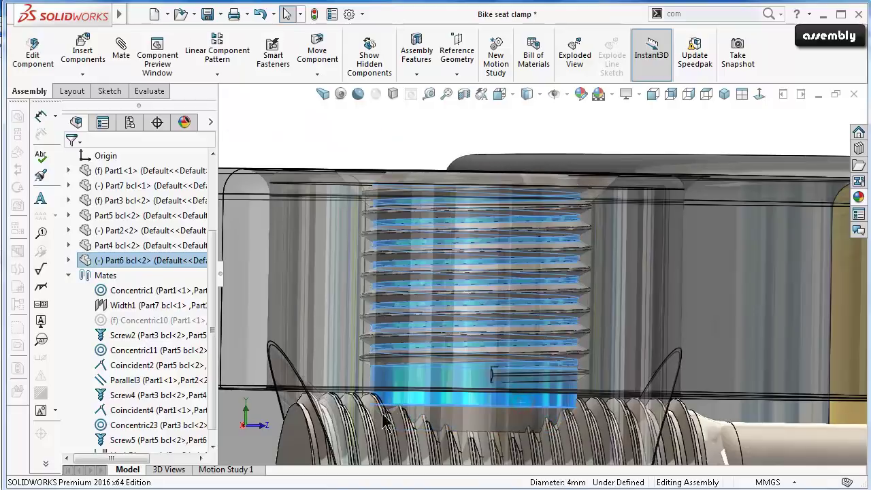
click(523, 413)
Make the Part2 lever opaque again.
scroll(517, 170, up, 3)
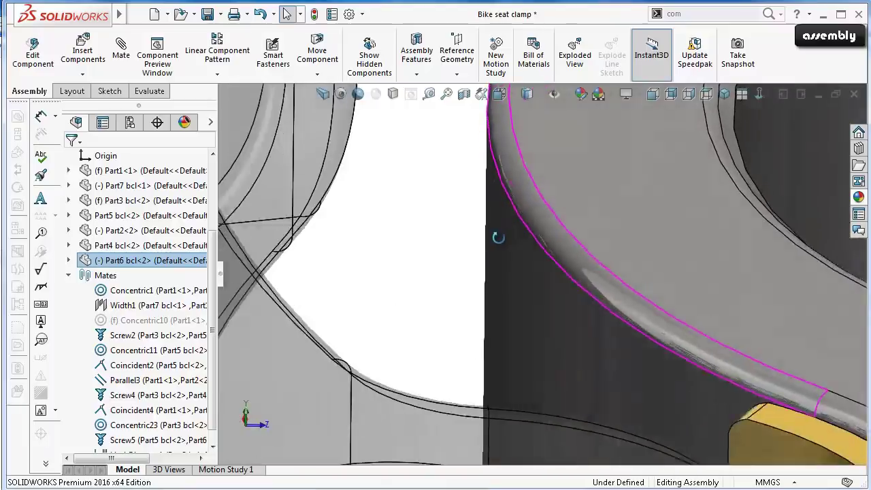
scroll(517, 265, up, 3)
scroll(570, 304, up, 3)
scroll(643, 230, up, 2)
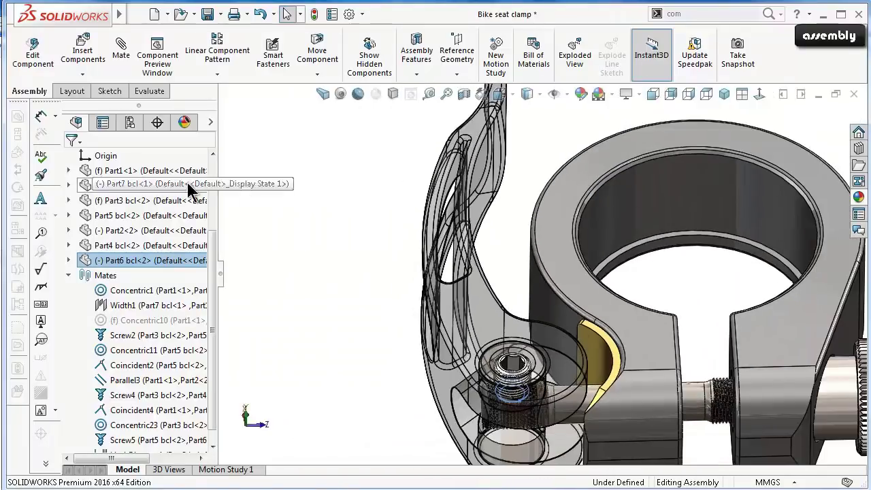
middle_drag(324, 209, 461, 272)
click(461, 272)
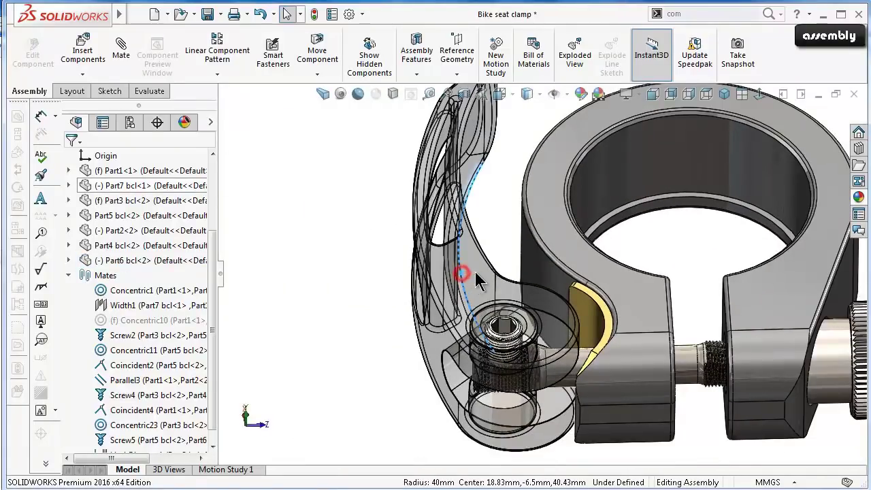
click(476, 281)
click(592, 213)
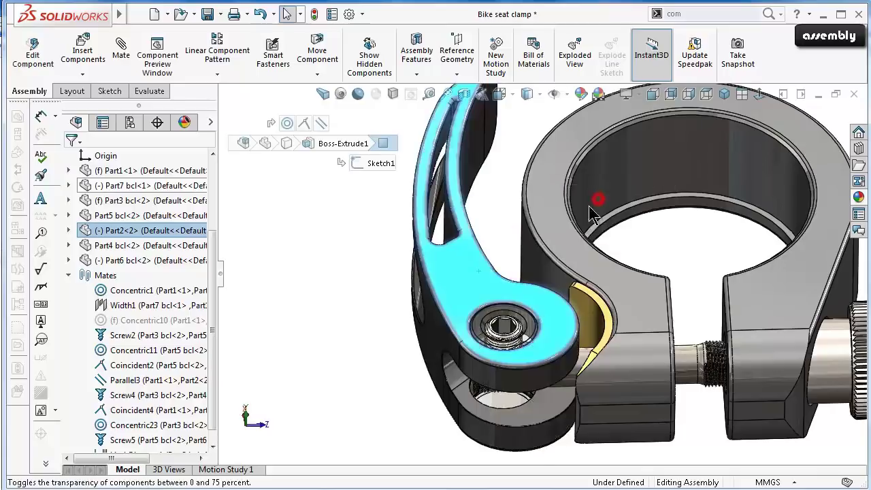
click(514, 234)
scroll(505, 311, down, 5)
scroll(506, 311, down, 2)
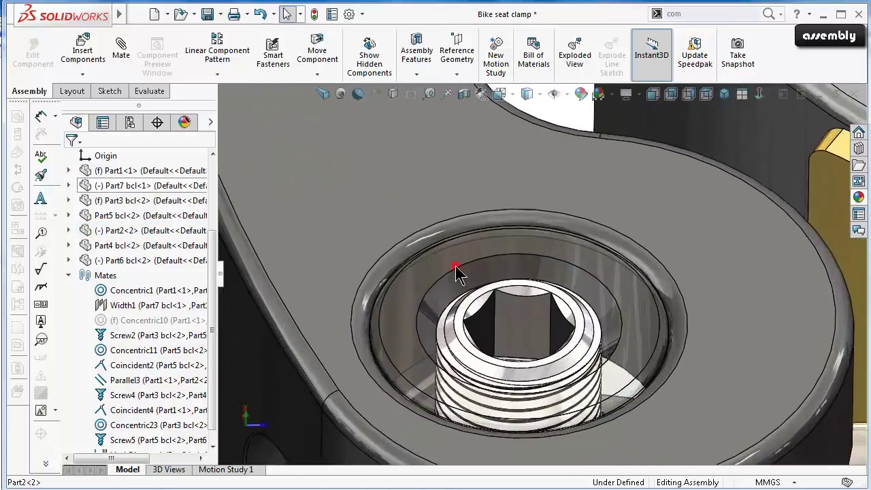
View the washer face head-on, then make the Part5 body opaque again.
click(456, 272)
click(542, 222)
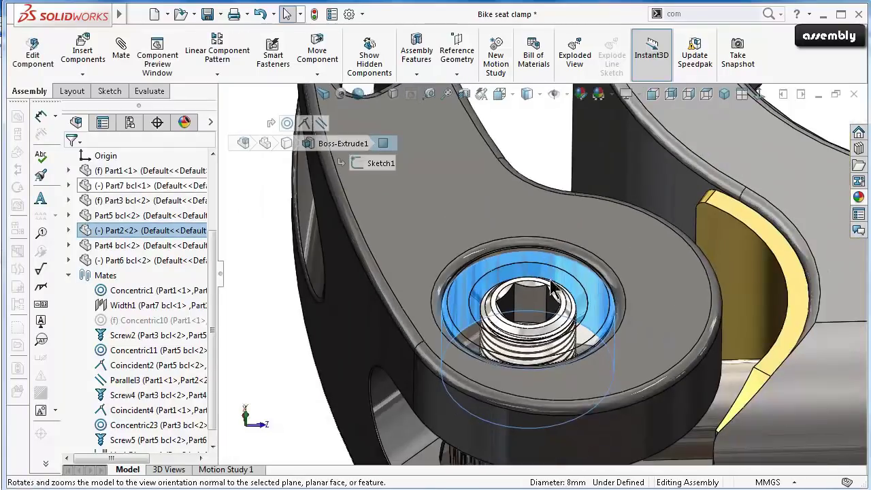
mouse_move(542, 225)
middle_down()
mouse_move(549, 232)
mouse_move(586, 146)
middle_up()
click(661, 234)
scroll(534, 350, down, 3)
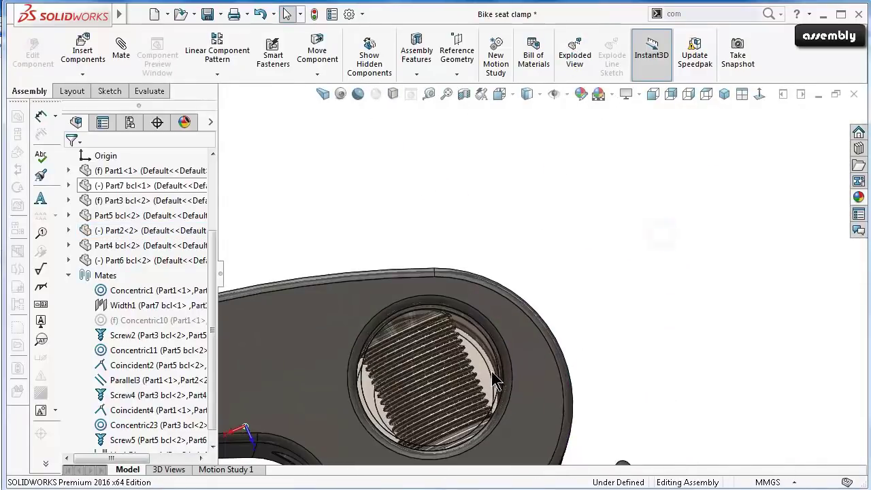
click(485, 371)
click(605, 302)
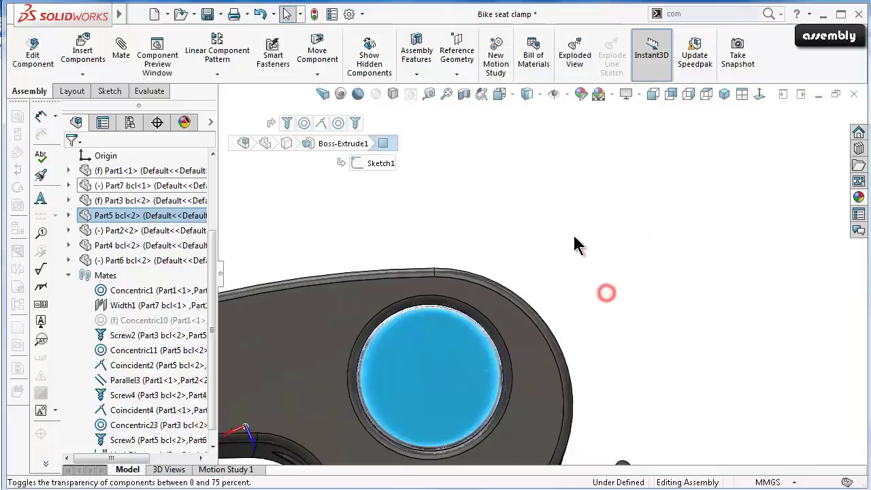
mouse_move(573, 243)
middle_down()
mouse_move(436, 414)
mouse_move(408, 336)
middle_up()
click(408, 336)
scroll(408, 334, down, 4)
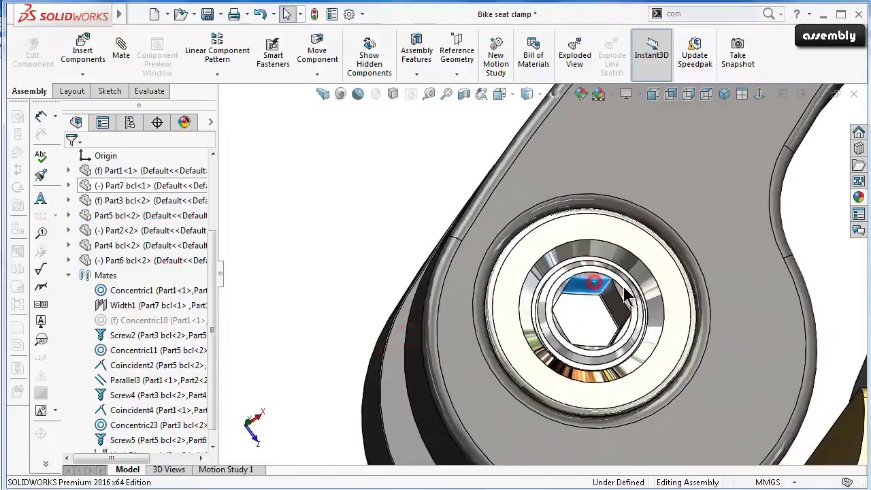
Spin the hex-socket bolt in its bore to check its rotation.
mouse_move(624, 289)
mouse_down()
mouse_move(557, 327)
mouse_move(501, 272)
mouse_up()
scroll(585, 286, down, 3)
middle_drag(637, 286, 648, 282)
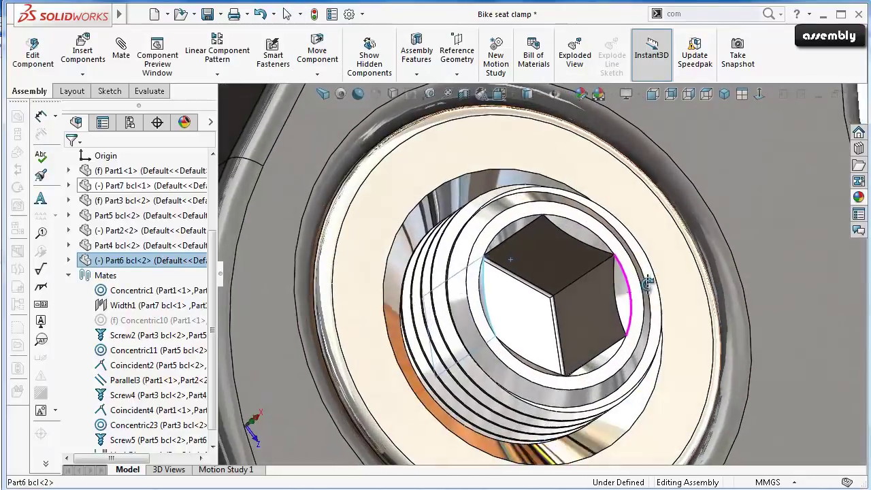
mouse_move(648, 282)
mouse_down()
mouse_move(487, 317)
mouse_move(620, 276)
mouse_move(587, 281)
mouse_move(521, 417)
mouse_move(424, 350)
mouse_move(462, 342)
mouse_move(528, 292)
mouse_move(443, 476)
mouse_move(511, 429)
mouse_move(583, 272)
mouse_move(589, 377)
mouse_move(494, 422)
mouse_move(454, 356)
mouse_move(456, 331)
mouse_up()
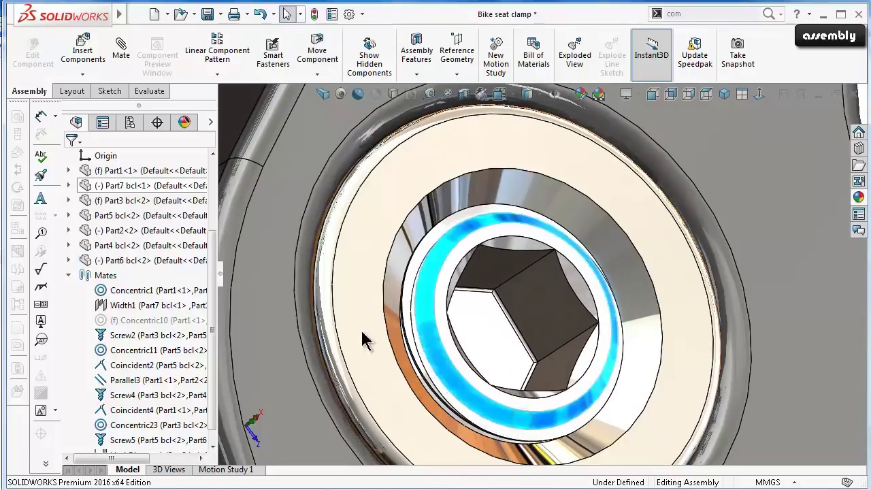
drag(365, 340, 554, 394)
mouse_move(570, 434)
mouse_down()
mouse_move(473, 408)
mouse_move(417, 340)
mouse_up()
scroll(476, 341, up, 3)
scroll(517, 354, up, 3)
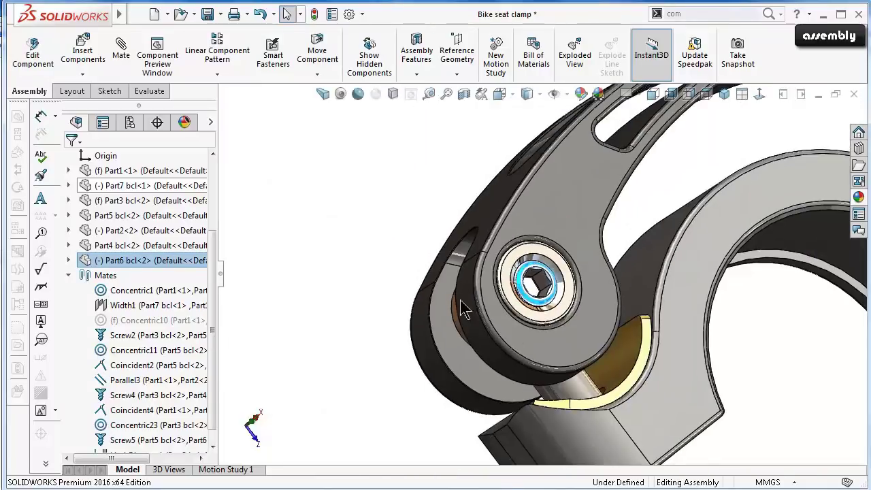
click(370, 231)
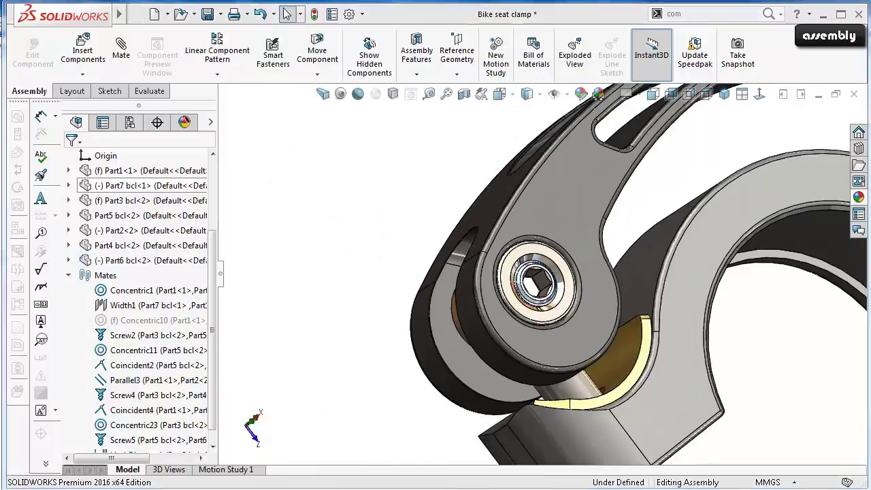
Select the bolt's hex-socket face and zoom in to inspect it.
click(537, 283)
scroll(530, 272, down, 5)
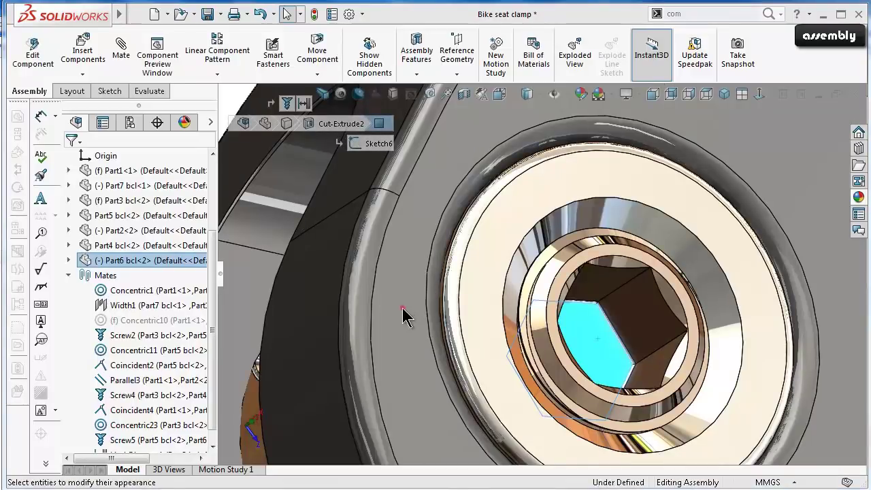
scroll(401, 313, up, 3)
scroll(282, 219, up, 2)
click(275, 216)
scroll(320, 262, down, 1)
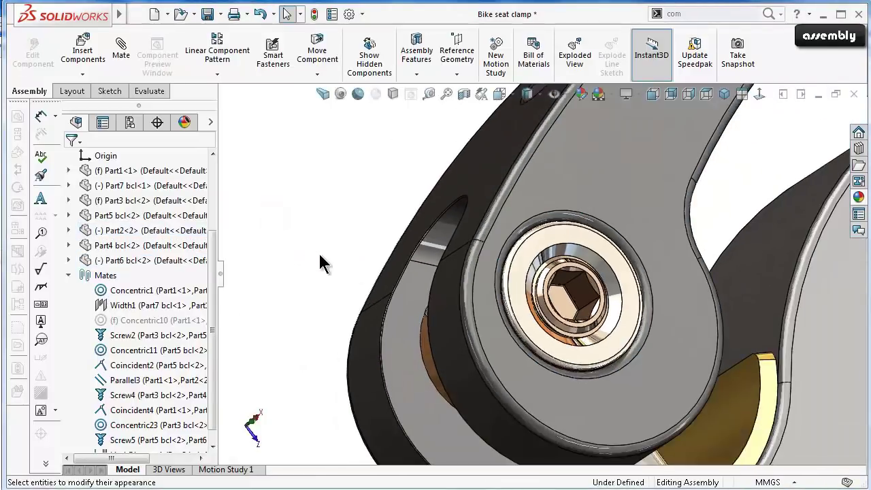
scroll(377, 262, up, 1)
scroll(422, 279, up, 1)
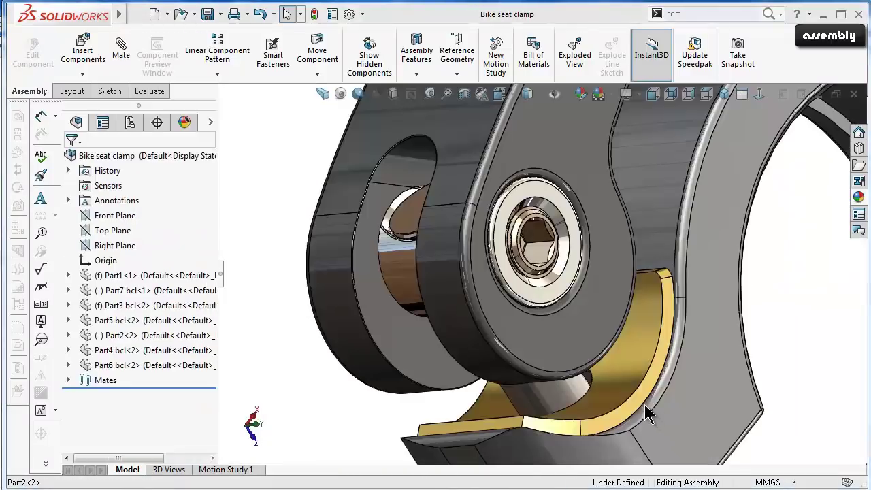
scroll(646, 413, down, 5)
Drag the yellow curved insert Part7 and orbit around the clamp to inspect it.
drag(651, 344, 640, 376)
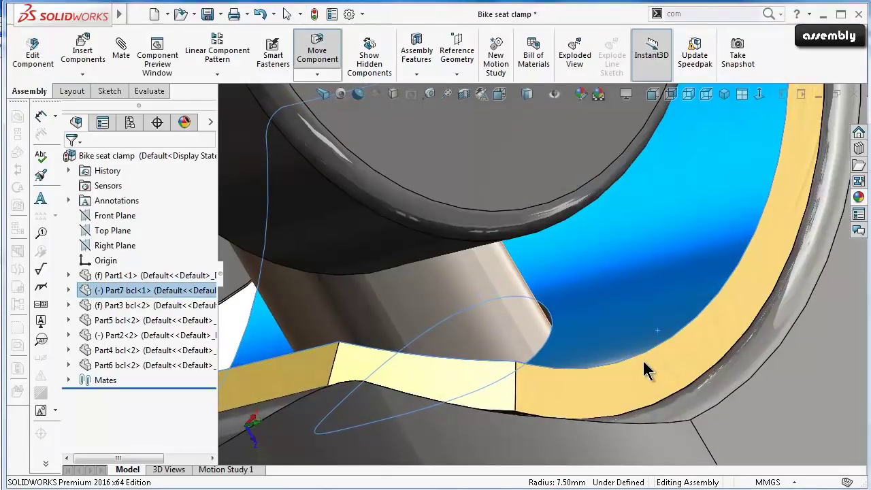
key(Escape)
mouse_move(642, 358)
middle_down()
mouse_move(608, 361)
mouse_move(607, 347)
mouse_move(657, 346)
mouse_move(333, 330)
middle_up()
click(310, 331)
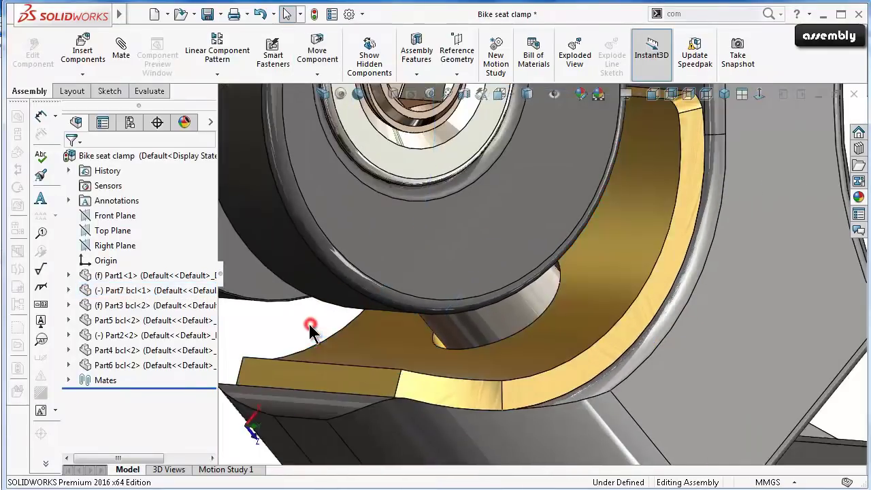
mouse_move(530, 338)
middle_down()
mouse_move(589, 330)
mouse_move(578, 321)
mouse_move(502, 317)
mouse_move(568, 338)
middle_up()
click(569, 339)
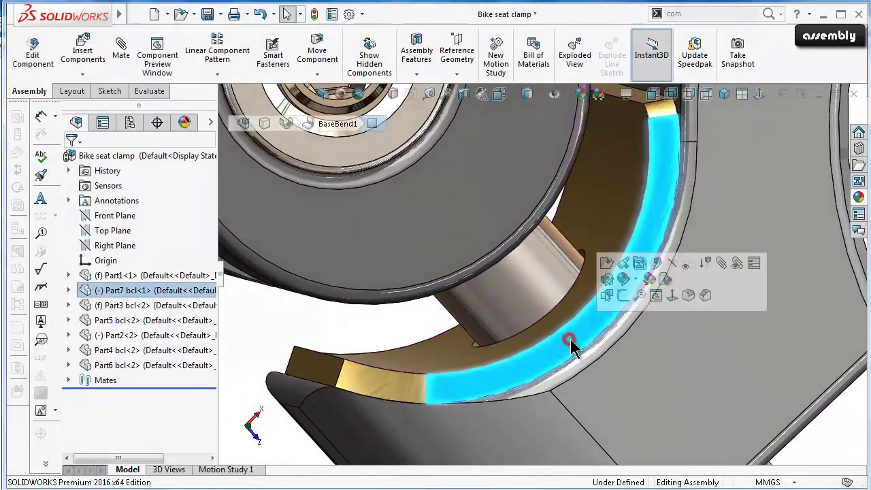
Fix the yellow insert Part7 and set the pin Part3 to Float.
right_click(142, 290)
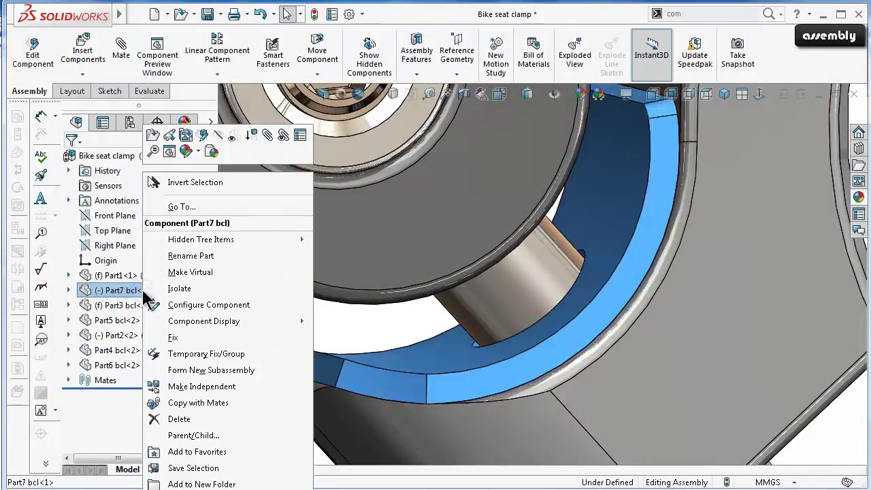
click(171, 339)
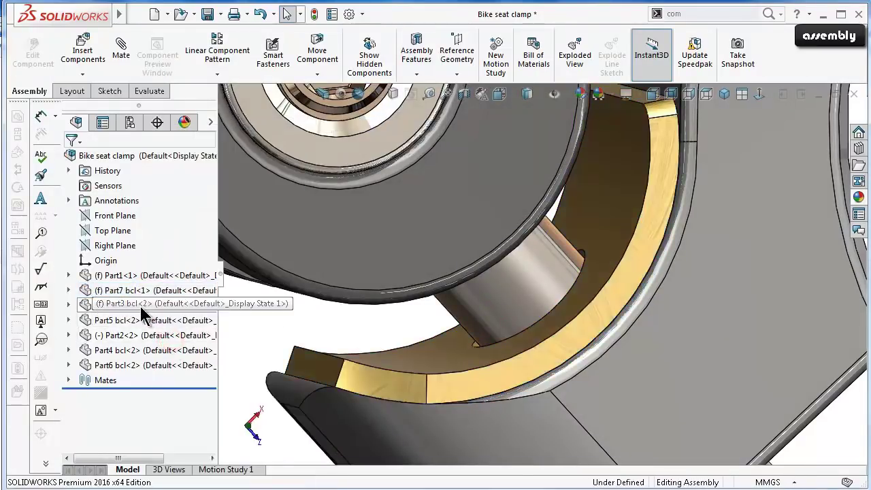
click(141, 307)
right_click(141, 312)
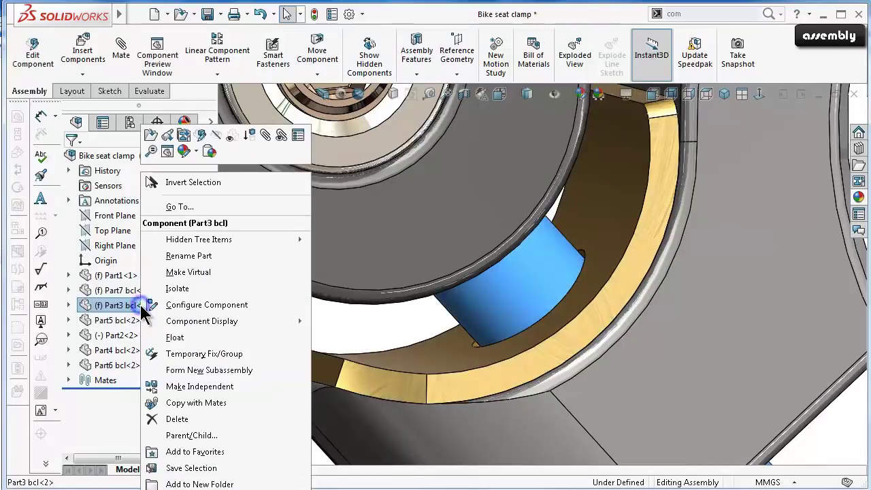
click(175, 338)
scroll(511, 342, up, 3)
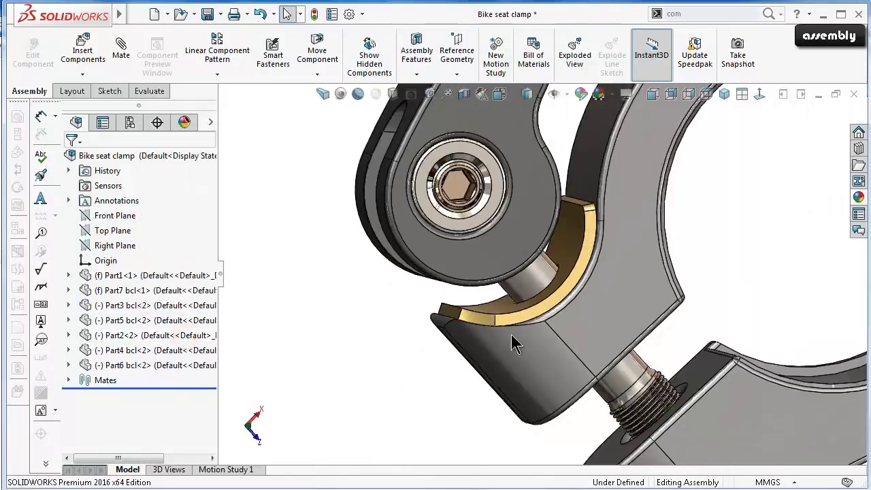
scroll(602, 356, up, 2)
middle_drag(671, 416, 684, 325)
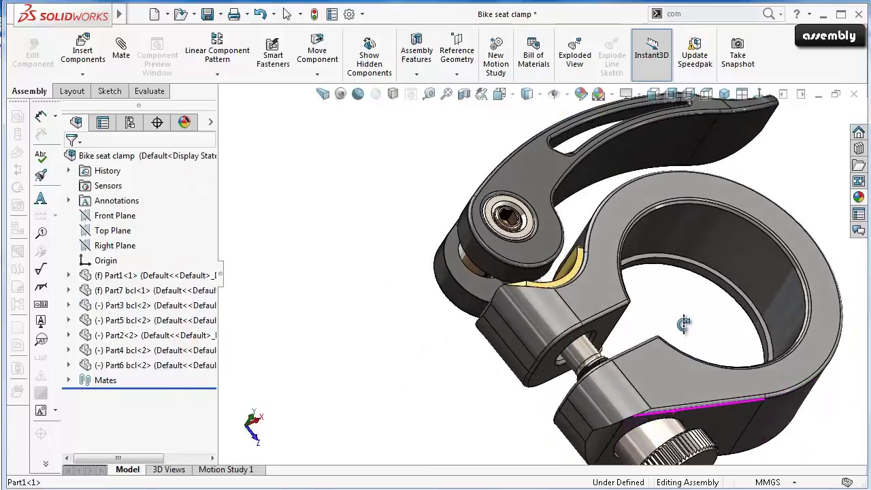
Swing the Part2 lever about its pivot until it meets the clamp body.
mouse_move(665, 440)
mouse_down()
mouse_move(631, 441)
mouse_move(695, 430)
mouse_up()
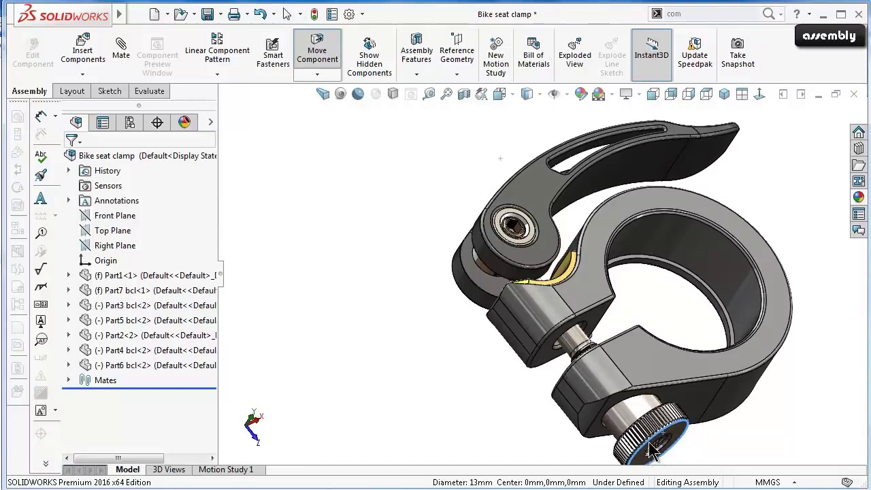
mouse_move(581, 180)
mouse_down()
mouse_move(577, 157)
mouse_move(557, 151)
mouse_move(583, 178)
mouse_move(561, 145)
mouse_move(567, 151)
mouse_up()
key(Escape)
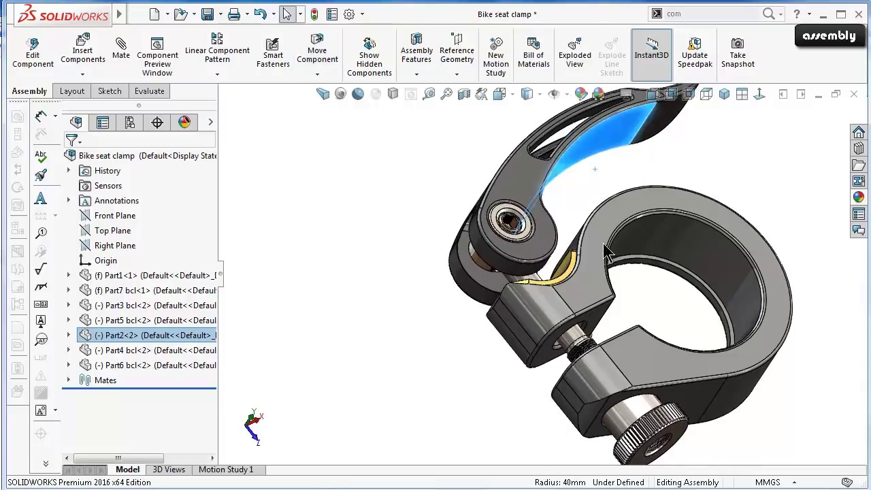
mouse_move(481, 314)
middle_down()
mouse_move(631, 158)
mouse_move(653, 175)
middle_up()
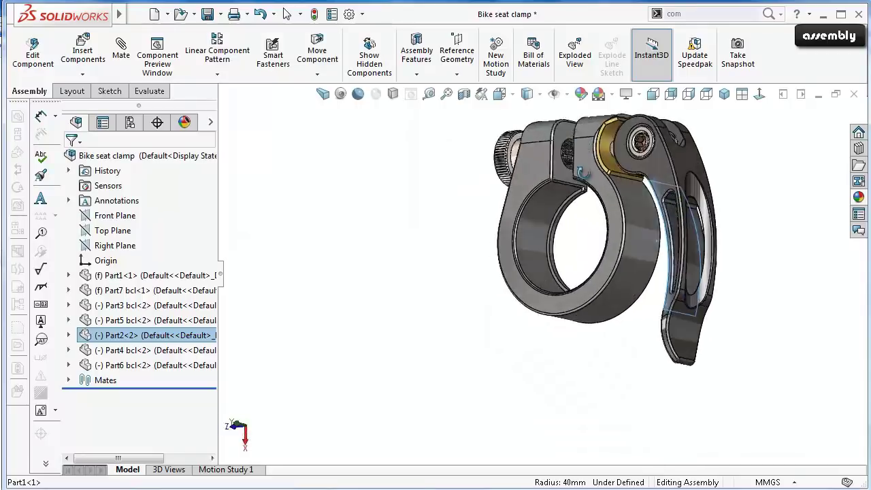
scroll(653, 174, up, 2)
mouse_move(619, 162)
mouse_down()
mouse_move(624, 158)
mouse_move(608, 155)
mouse_move(627, 155)
mouse_up()
key(Escape)
middle_drag(532, 162, 543, 167)
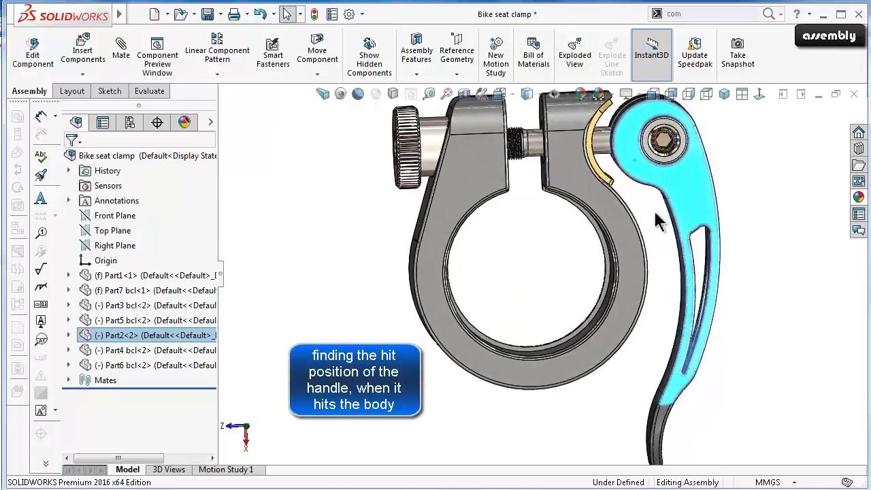
click(775, 340)
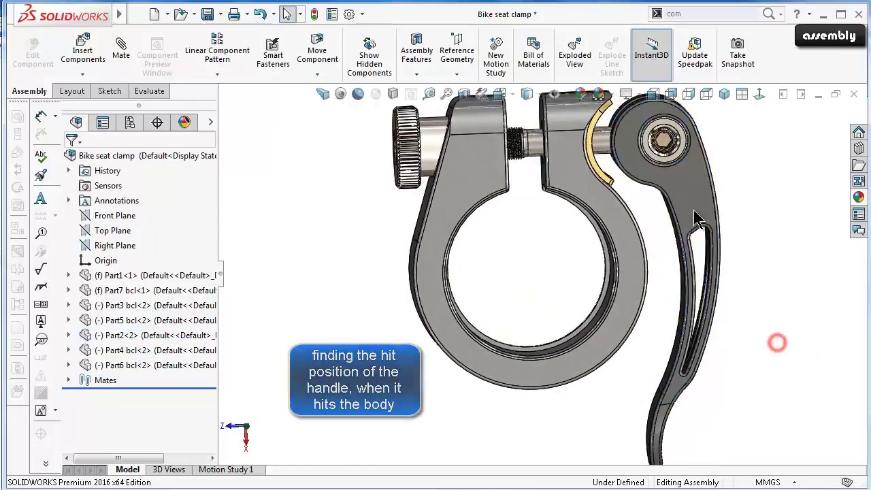
click(315, 74)
click(314, 76)
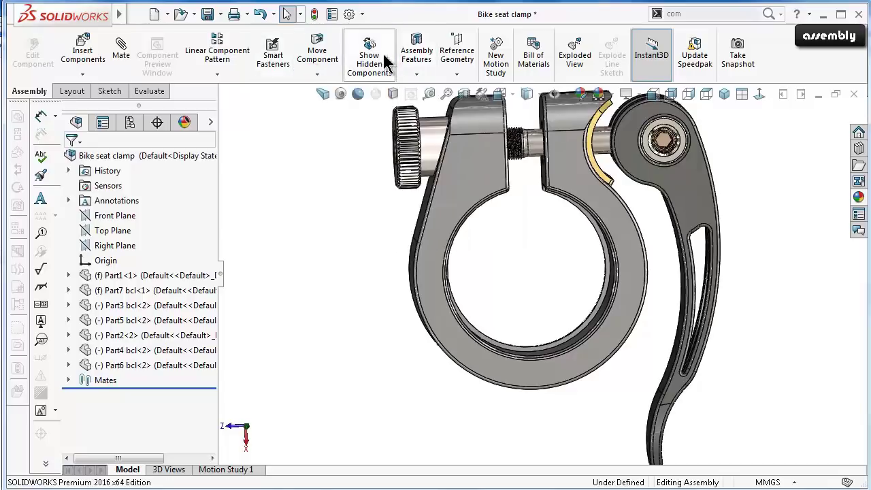
Enable Collision Detection with Stop at collision and rotate the lever until it stops against the insert.
click(317, 74)
click(320, 45)
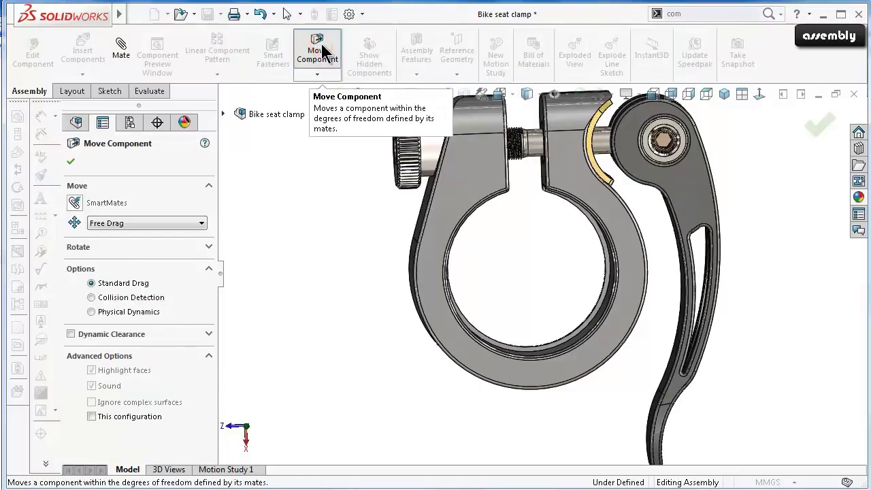
click(135, 298)
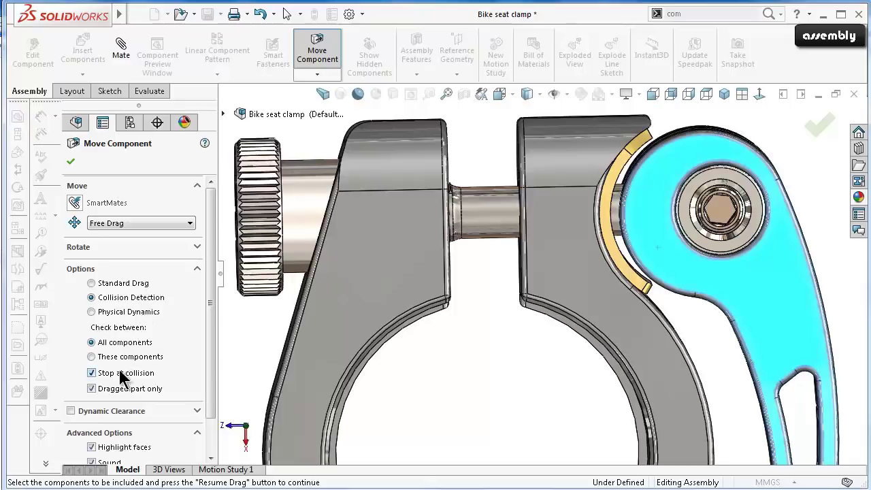
scroll(646, 241, down, 2)
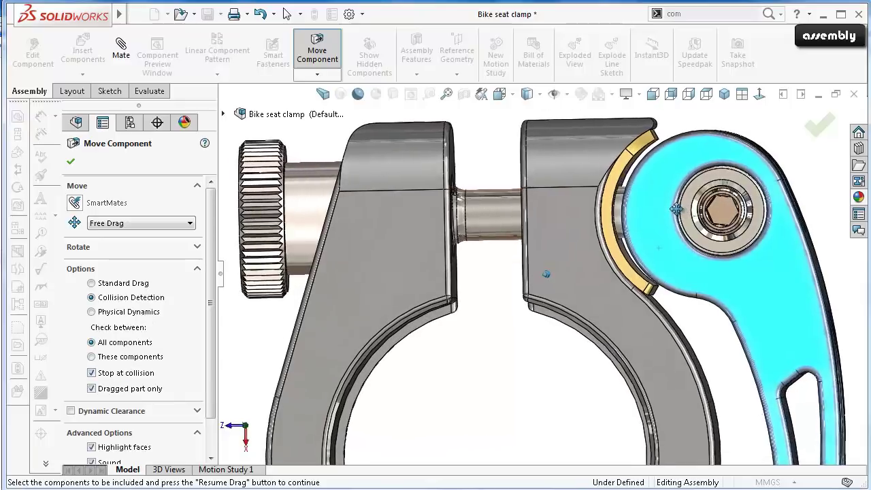
scroll(675, 211, down, 1)
scroll(691, 223, down, 1)
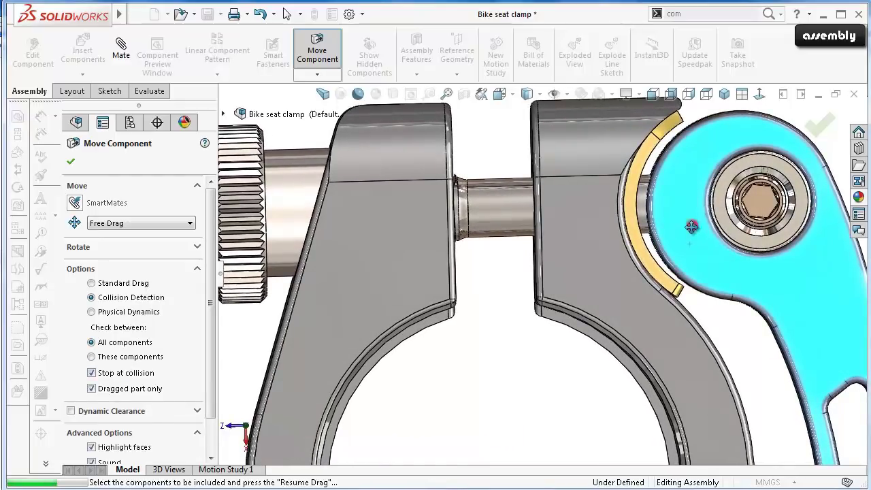
drag(688, 229, 680, 228)
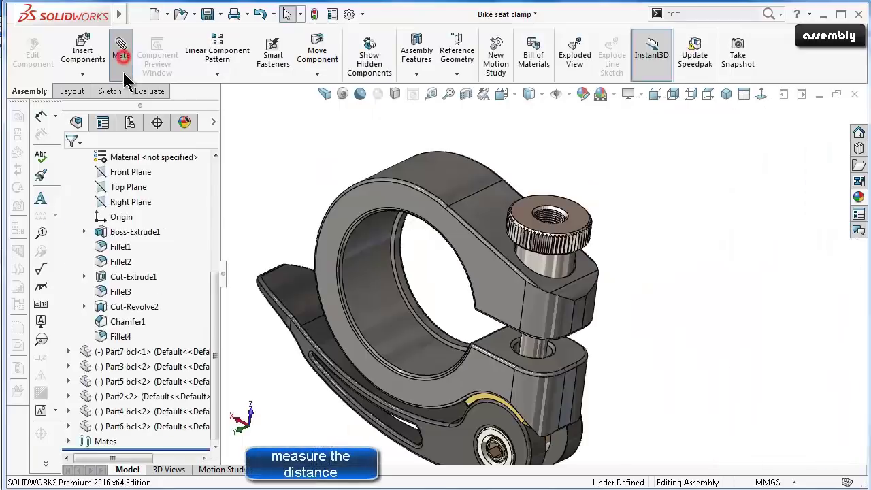
click(121, 49)
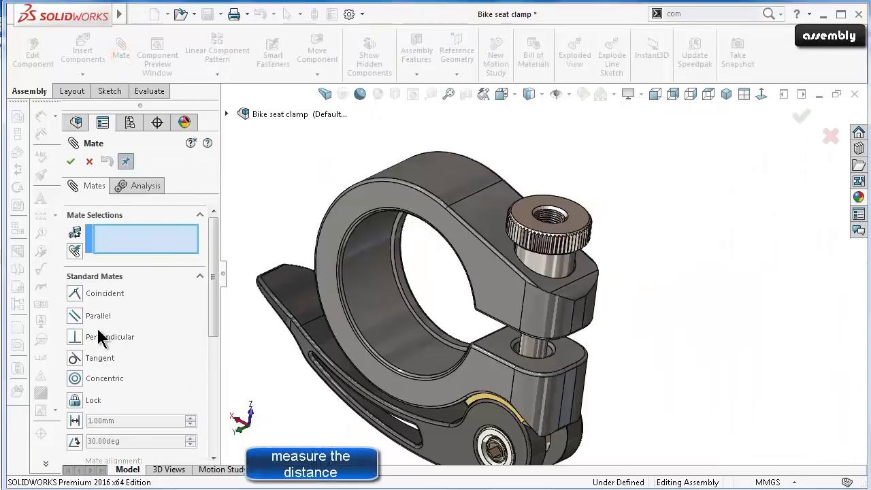
Expand the Advanced Mates and choose the Limit Distance mate type.
drag(211, 320, 213, 373)
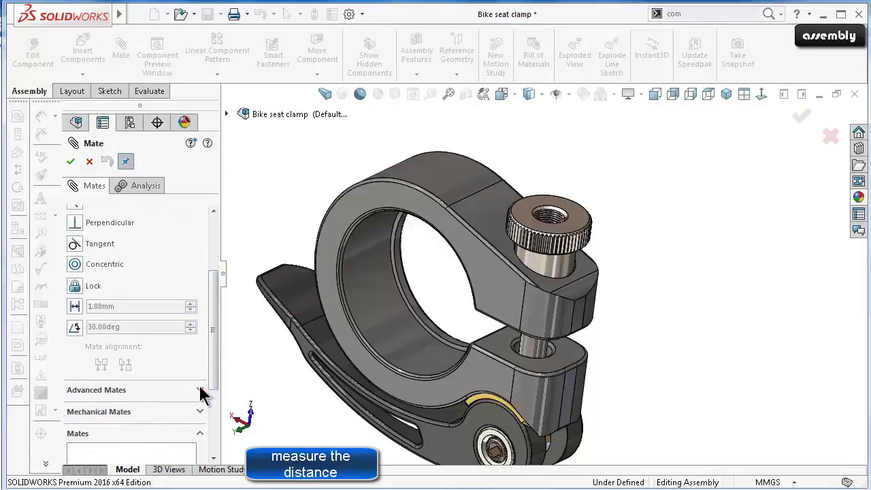
click(200, 390)
mouse_move(215, 345)
mouse_down()
mouse_move(223, 295)
mouse_move(211, 373)
mouse_move(210, 352)
mouse_up()
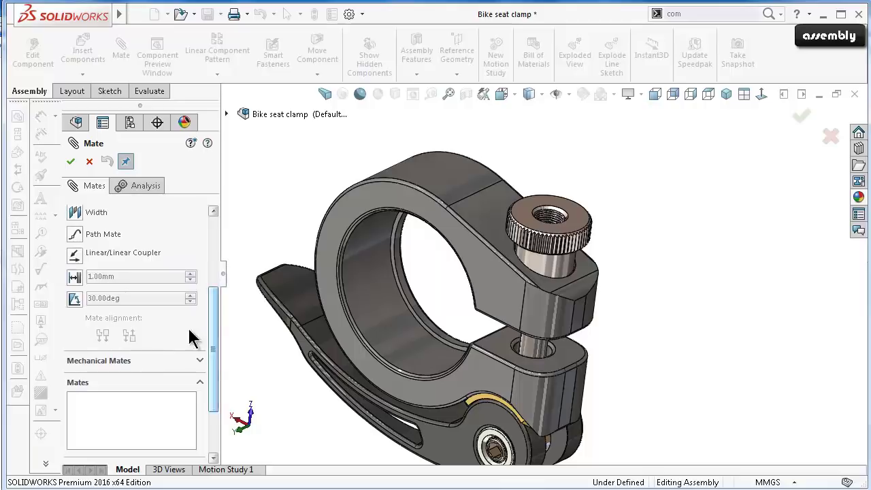
click(74, 276)
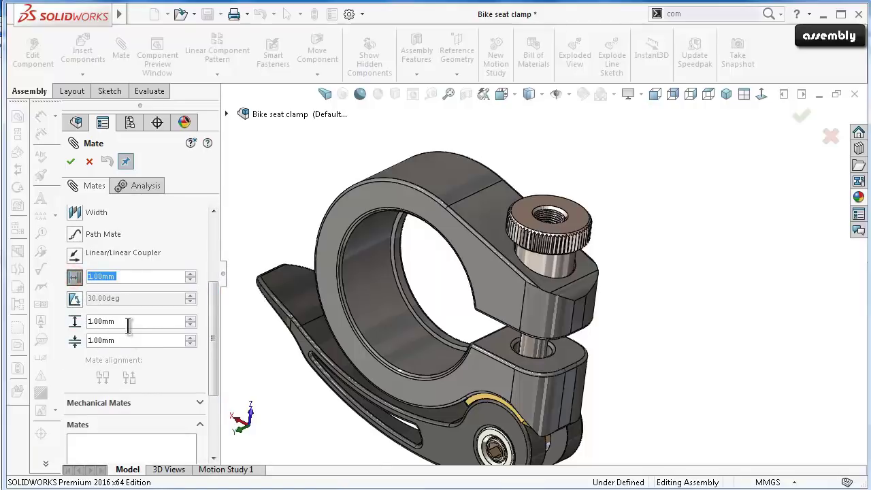
Enter the limit values so distance, maximum and minimum all read 5.50mm.
click(128, 321)
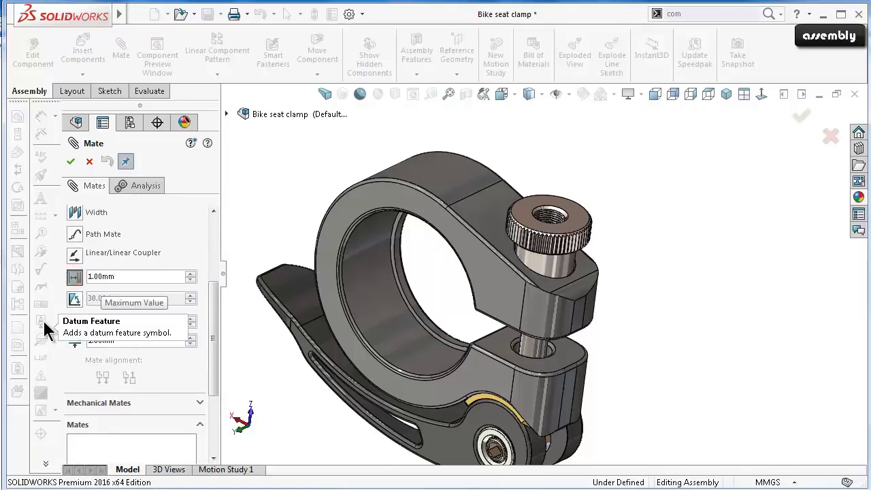
text(3.86)
key(Return)
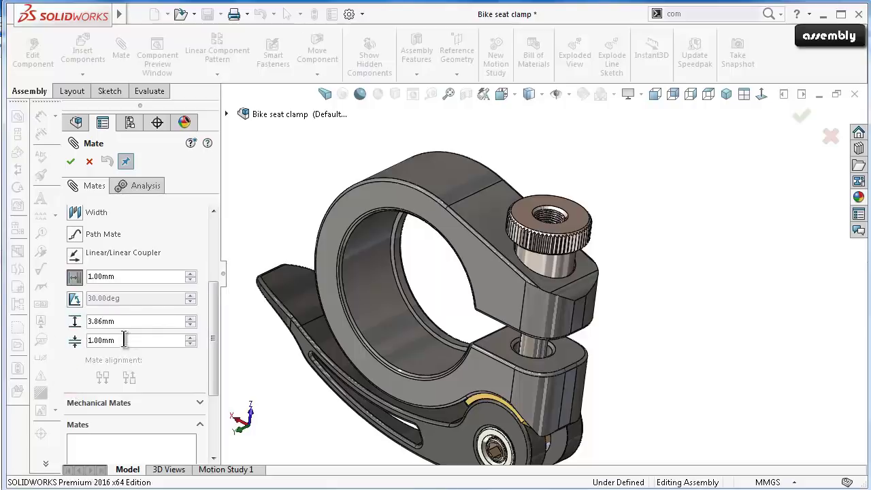
text(5.5)
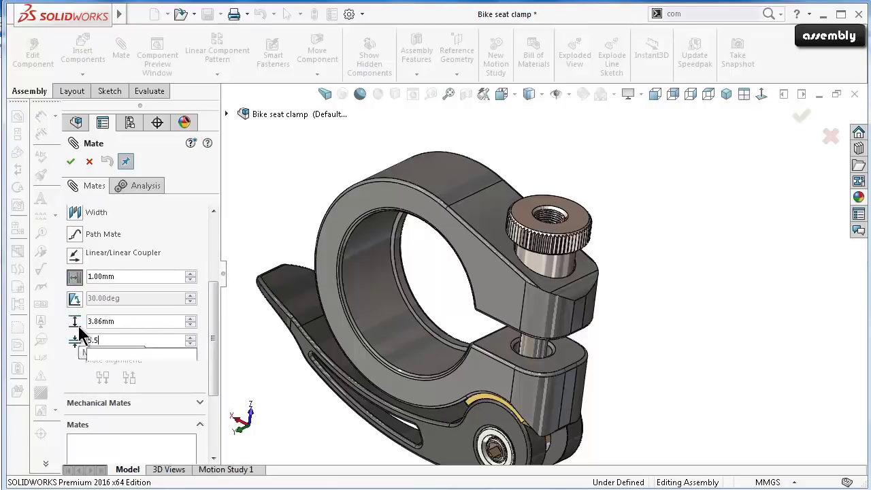
click(72, 383)
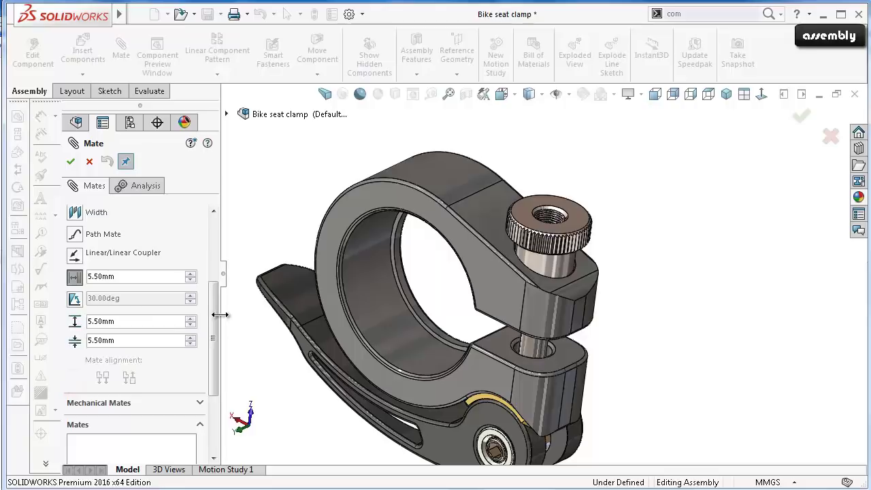
double_click(108, 321)
Select the knurled knob's inner threaded face and its top face for the mate.
scroll(197, 353, up, 5)
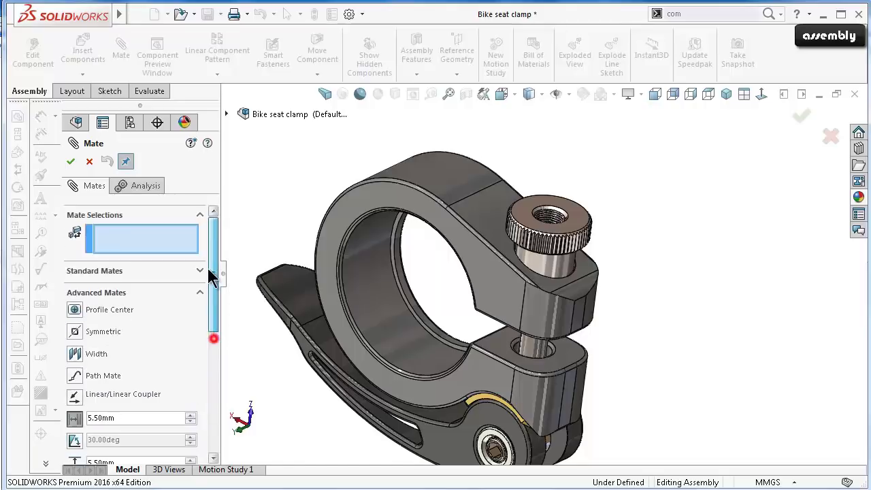
scroll(552, 215, down, 2)
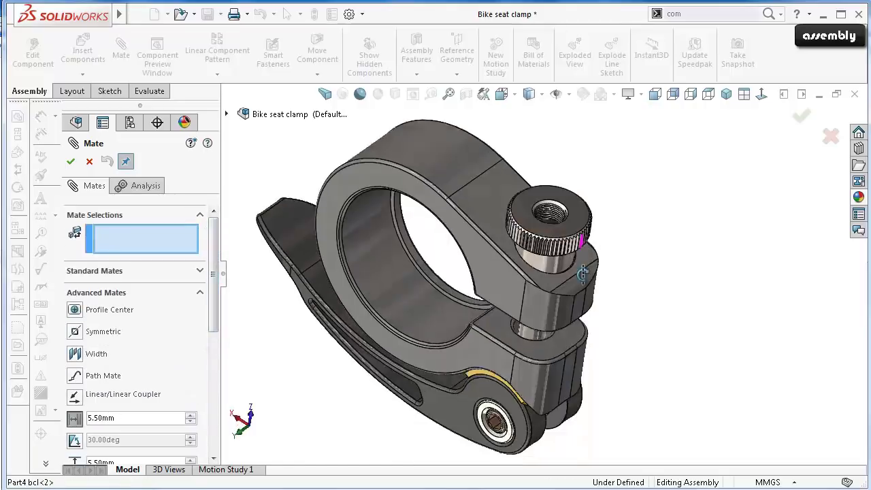
scroll(551, 216, down, 2)
scroll(550, 216, down, 2)
click(544, 197)
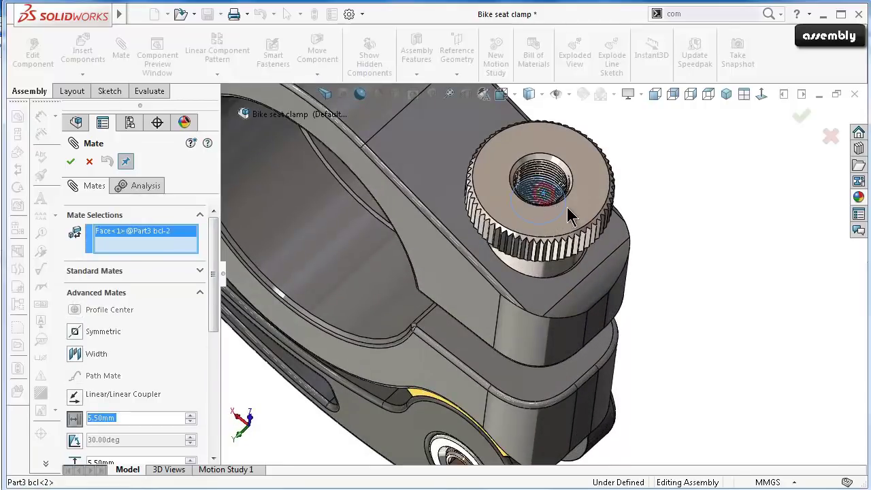
click(599, 193)
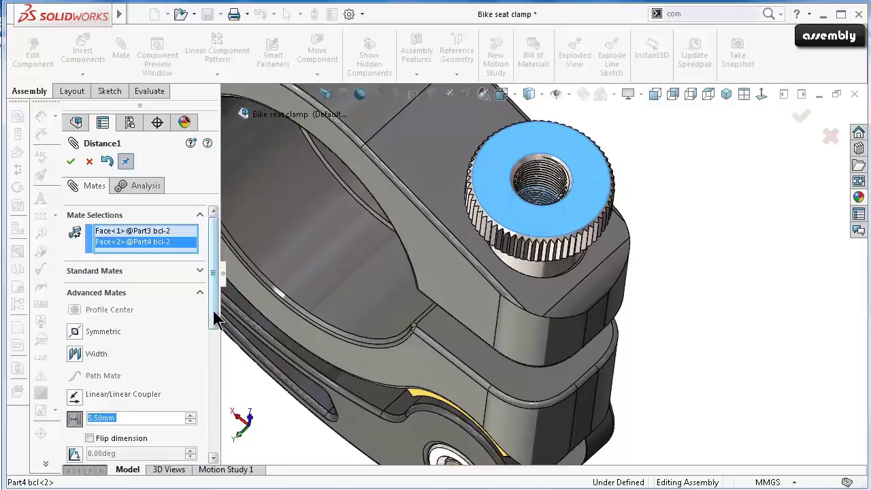
Change the minimum distance to 3.86mm and accept the limit-distance mate.
drag(212, 308, 224, 373)
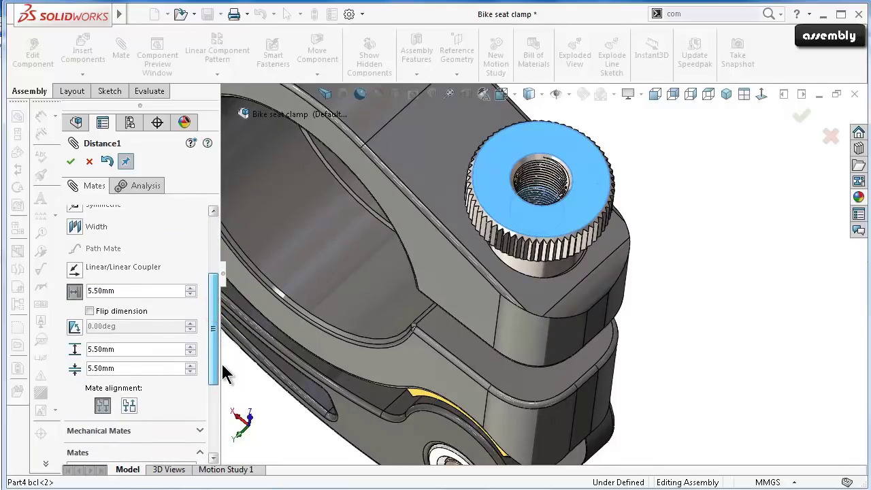
drag(225, 373, 194, 376)
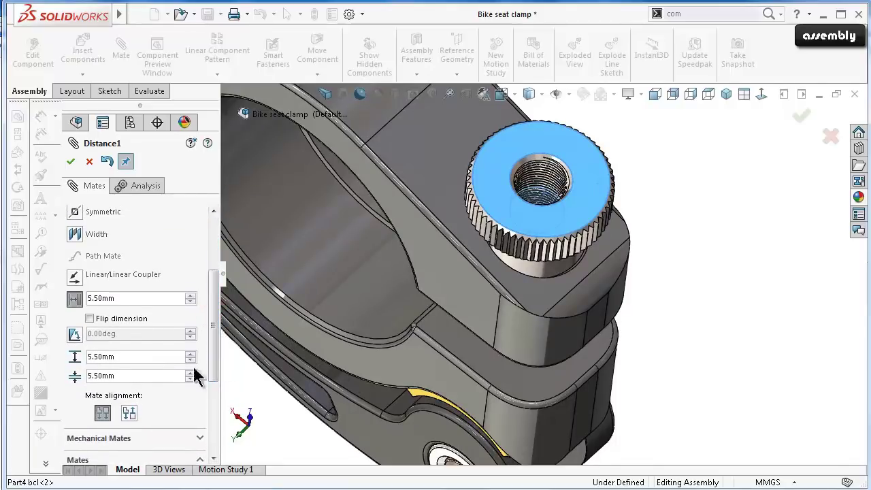
double_click(147, 376)
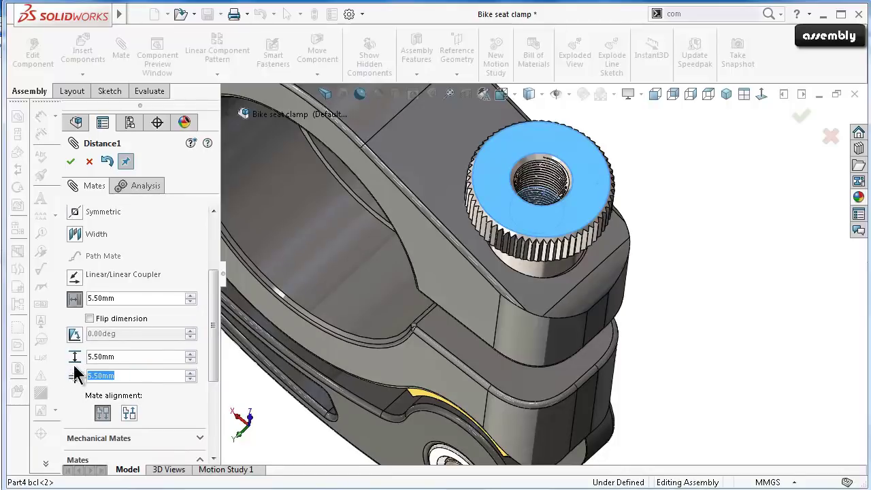
text(3.86)
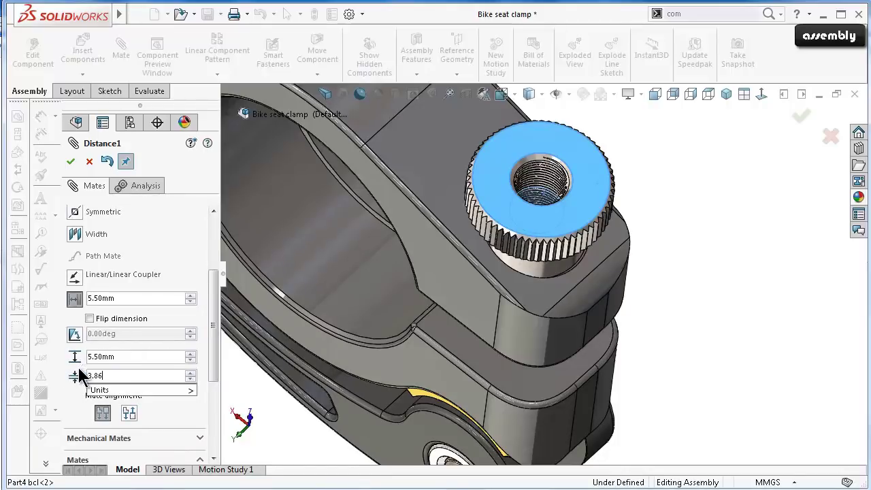
click(64, 412)
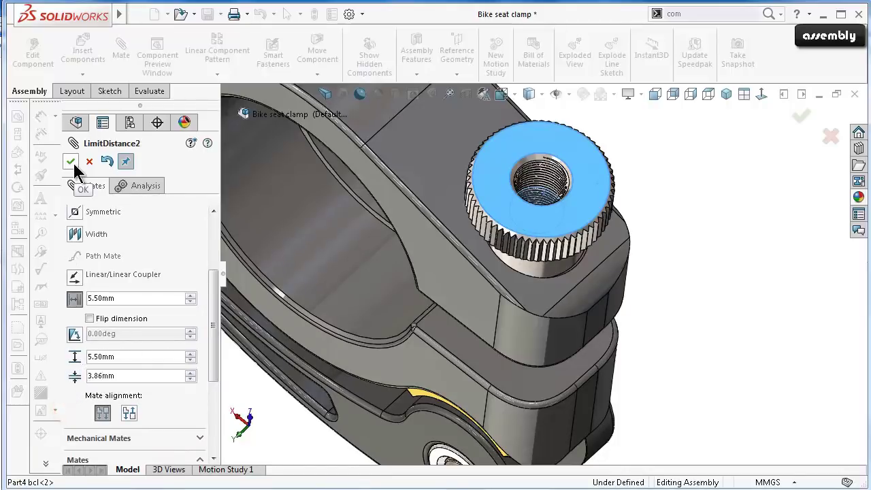
click(71, 161)
Close the Mate command and show the assembly in isometric view.
mouse_move(451, 374)
middle_down()
mouse_move(463, 377)
mouse_move(435, 352)
mouse_move(759, 272)
mouse_move(619, 361)
mouse_move(648, 365)
middle_up()
click(800, 116)
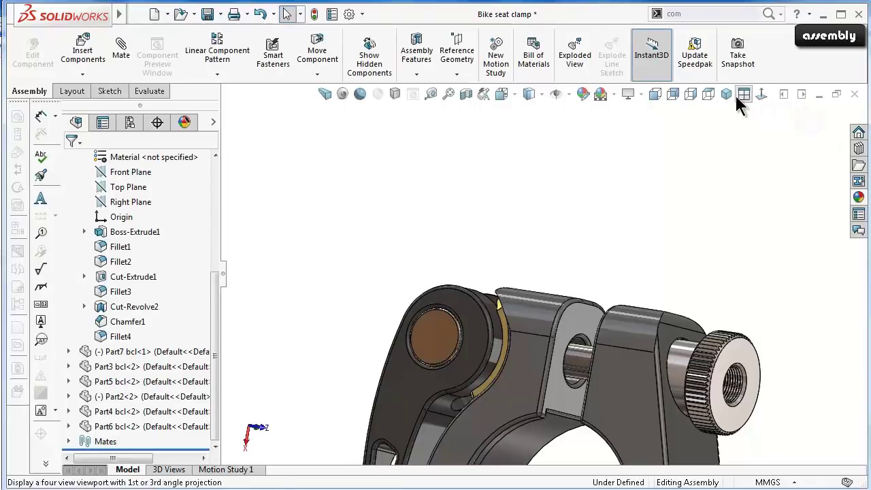
click(727, 94)
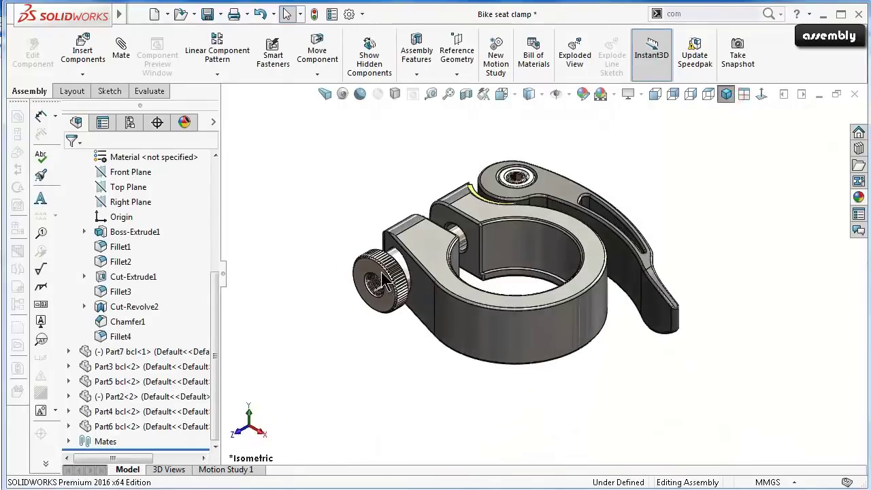
Turn the knurled screw to test its threaded motion.
click(386, 280)
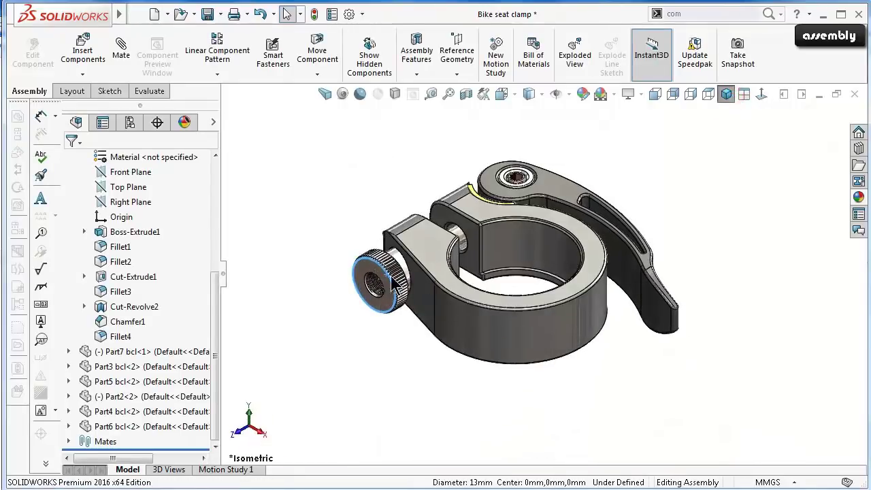
click(362, 286)
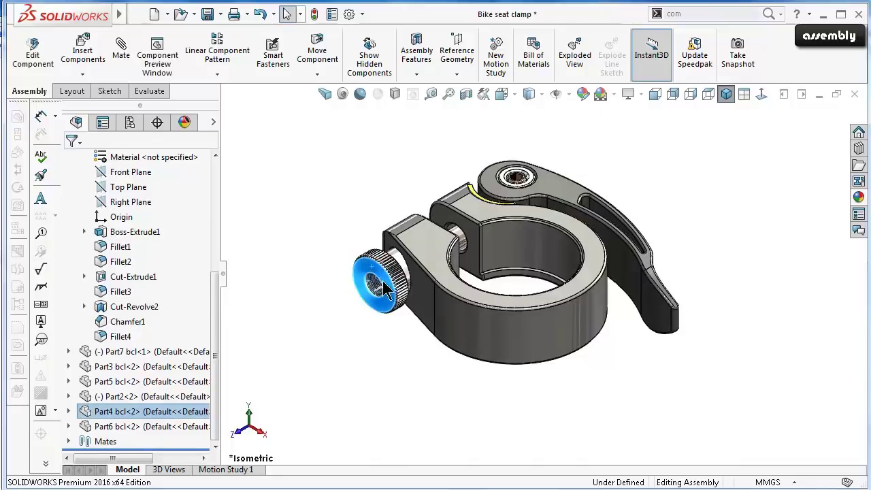
middle_drag(397, 277, 532, 354)
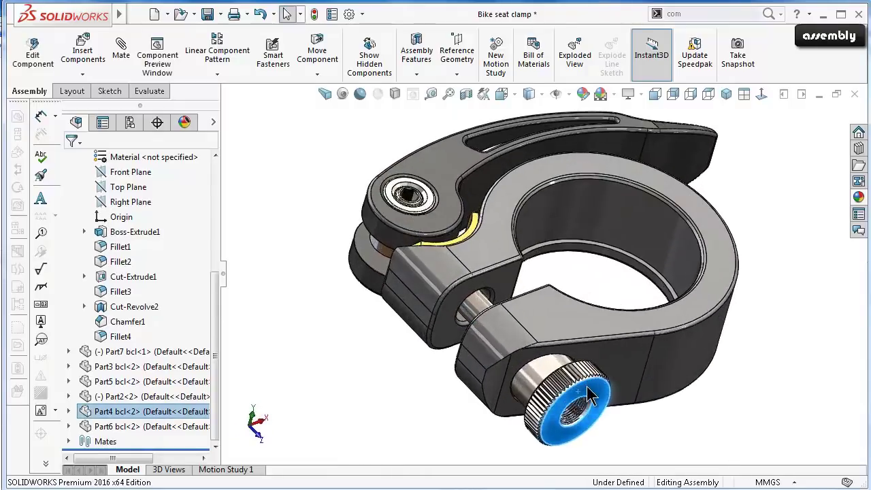
mouse_move(589, 394)
mouse_down()
mouse_move(598, 416)
mouse_move(539, 437)
mouse_move(583, 391)
mouse_move(608, 414)
mouse_move(576, 451)
mouse_move(533, 424)
mouse_move(582, 443)
mouse_move(619, 384)
mouse_move(570, 439)
mouse_move(578, 431)
mouse_move(567, 377)
mouse_move(578, 430)
mouse_move(568, 436)
mouse_move(634, 378)
mouse_move(558, 432)
mouse_move(547, 420)
mouse_move(616, 394)
mouse_move(522, 303)
mouse_up()
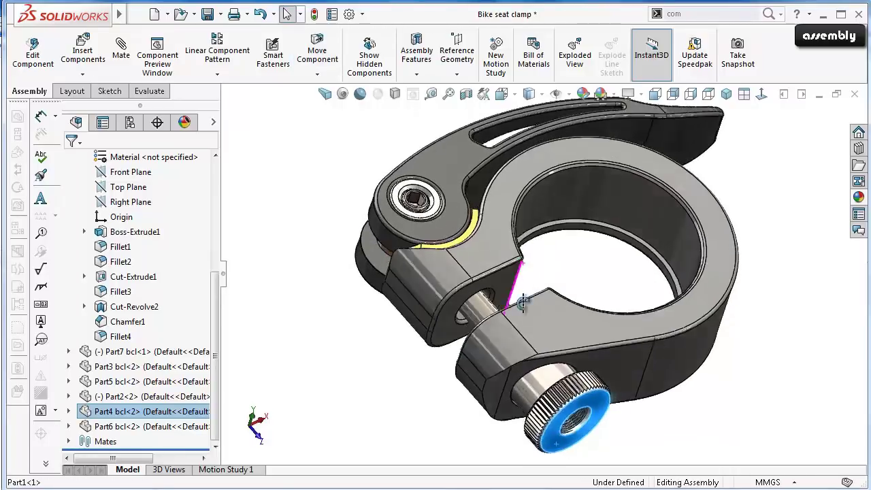
Swing the lever down until it hits the clamp body.
mouse_move(523, 304)
middle_down()
mouse_move(515, 362)
mouse_move(526, 330)
middle_up()
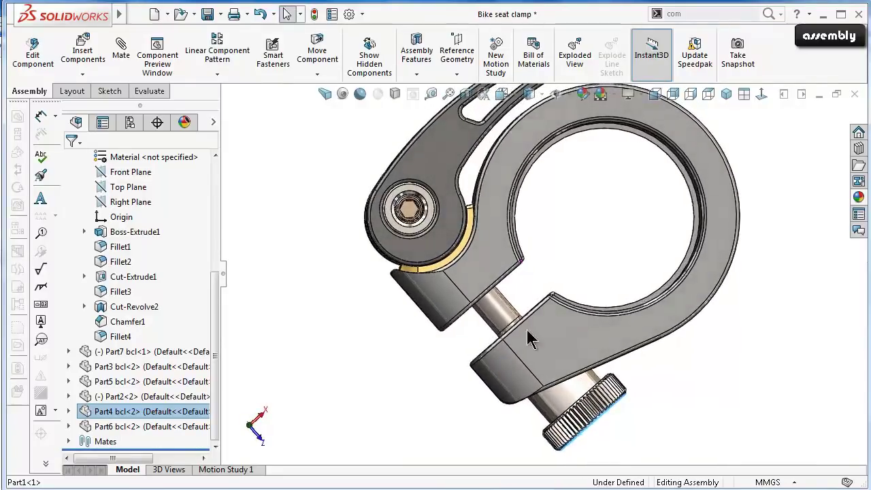
drag(526, 330, 554, 150)
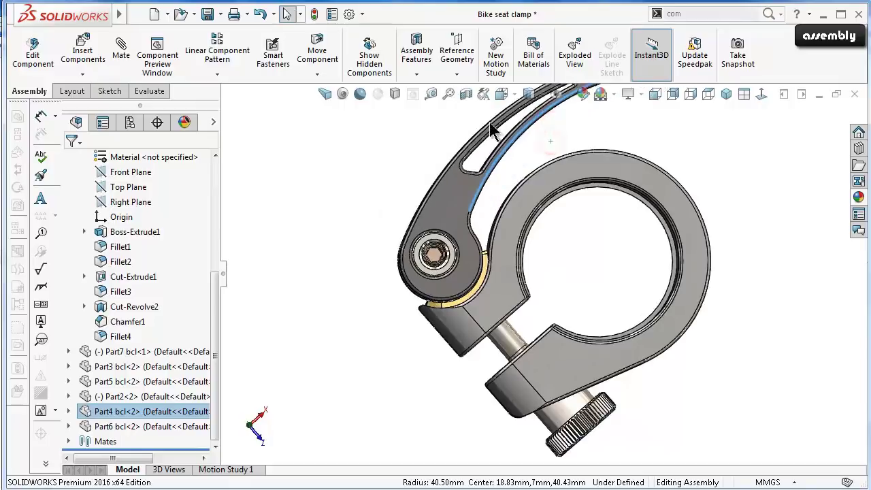
drag(490, 122, 512, 141)
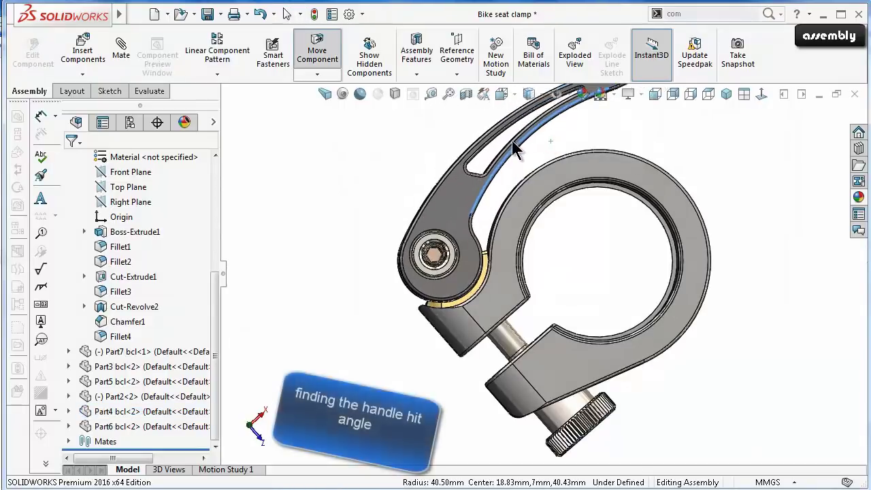
middle_drag(635, 350, 609, 291)
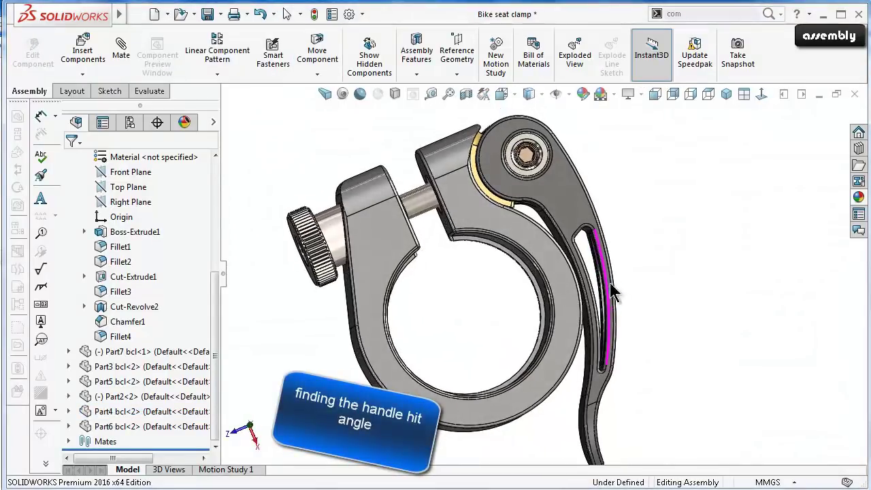
drag(562, 234, 547, 211)
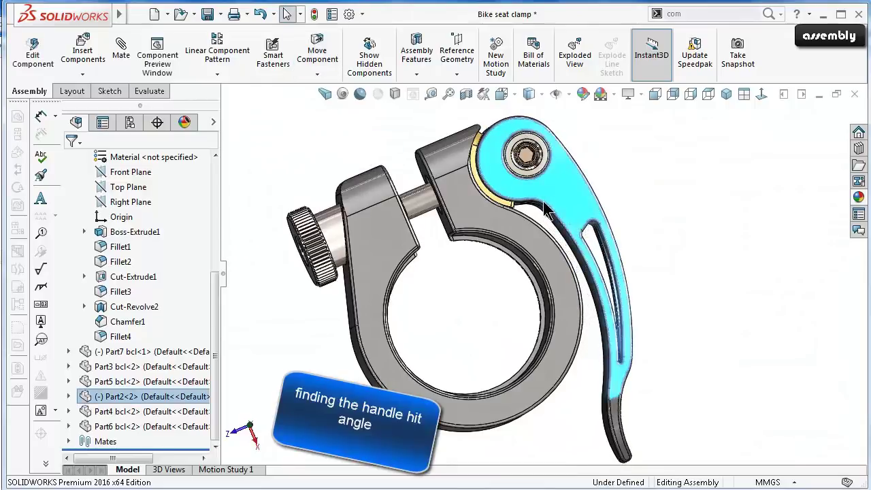
Start a new mate set to Use for positioning only, with selections cleared.
click(120, 47)
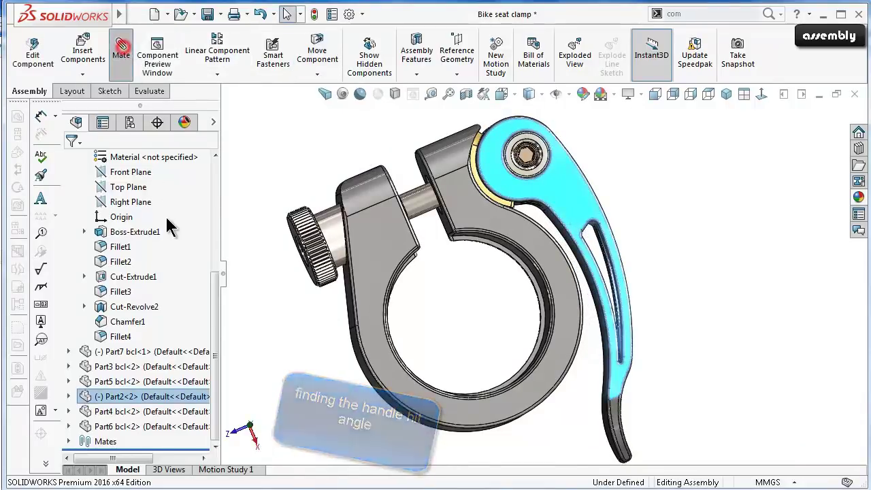
scroll(215, 279, down, 5)
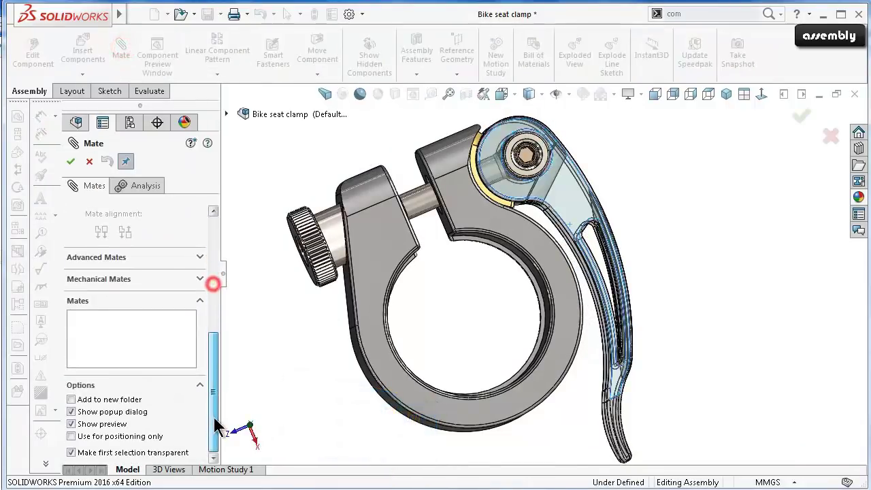
click(71, 436)
scroll(495, 285, down, 2)
scroll(490, 282, down, 2)
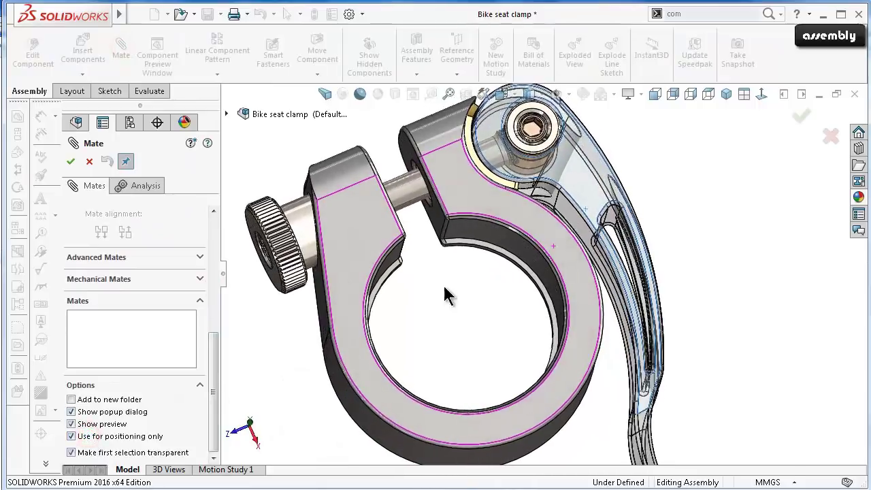
drag(216, 342, 223, 214)
right_click(155, 238)
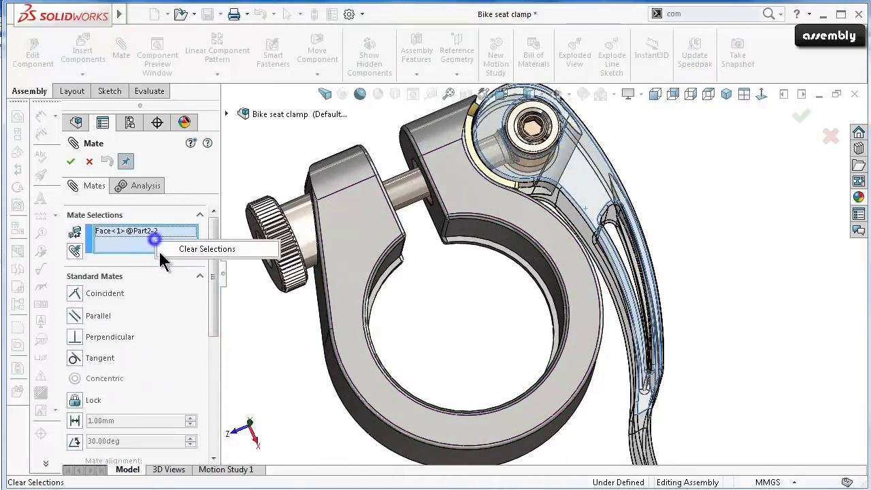
click(167, 251)
Make the clamp's curved outer face tangent to the lever's inner curved face.
scroll(492, 295, down, 3)
scroll(491, 295, down, 2)
scroll(544, 272, down, 1)
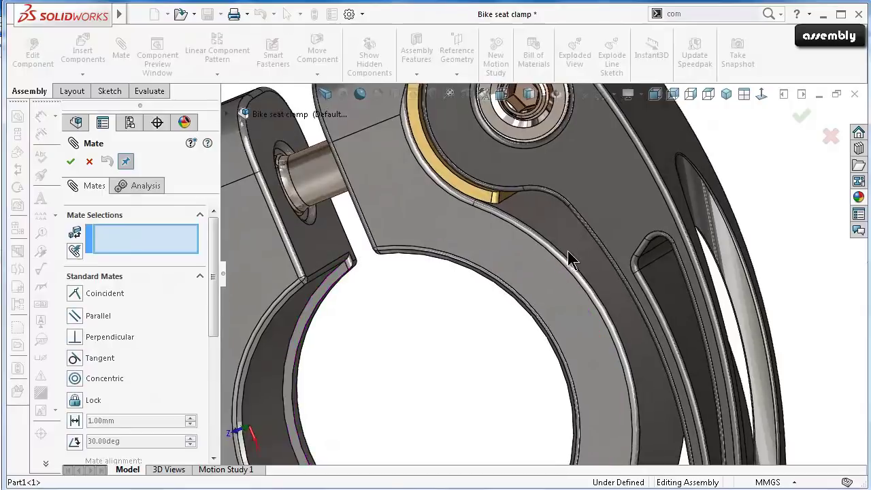
click(570, 259)
middle_drag(583, 265, 636, 343)
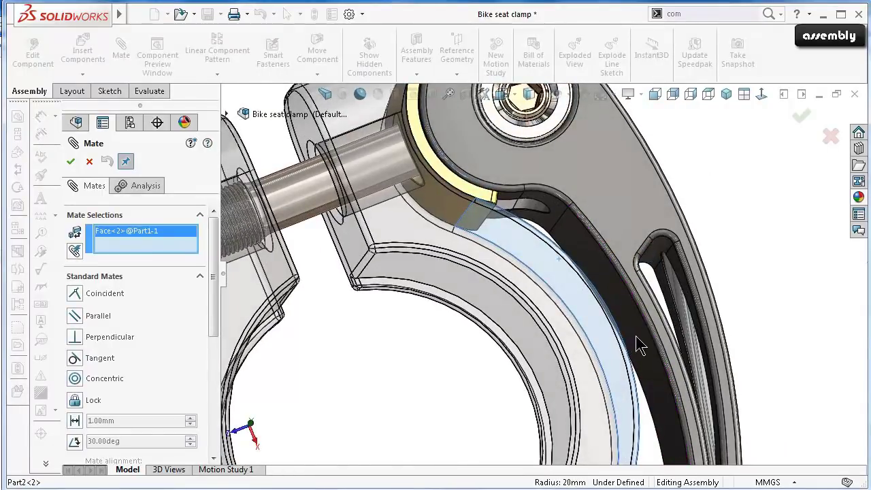
click(639, 339)
click(692, 371)
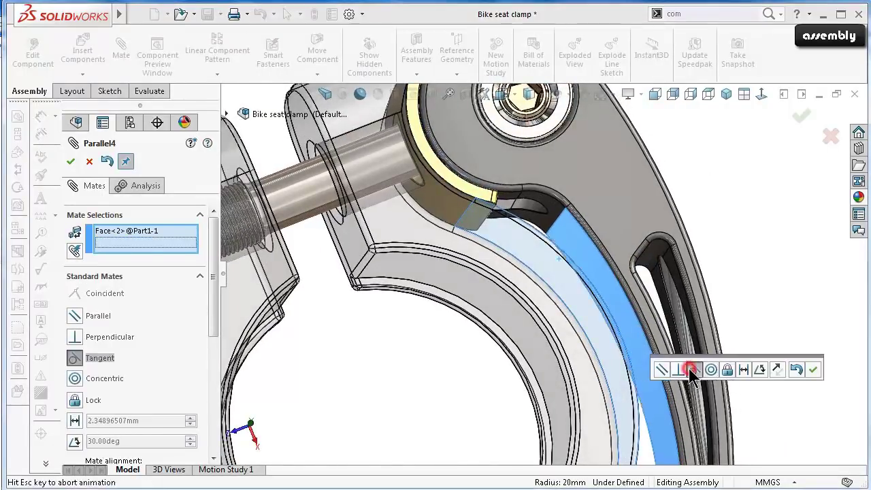
click(814, 370)
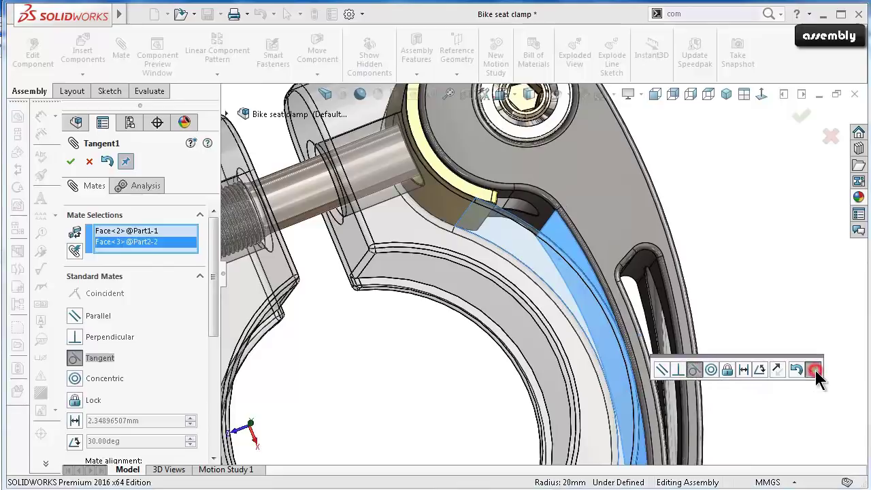
click(70, 162)
click(657, 180)
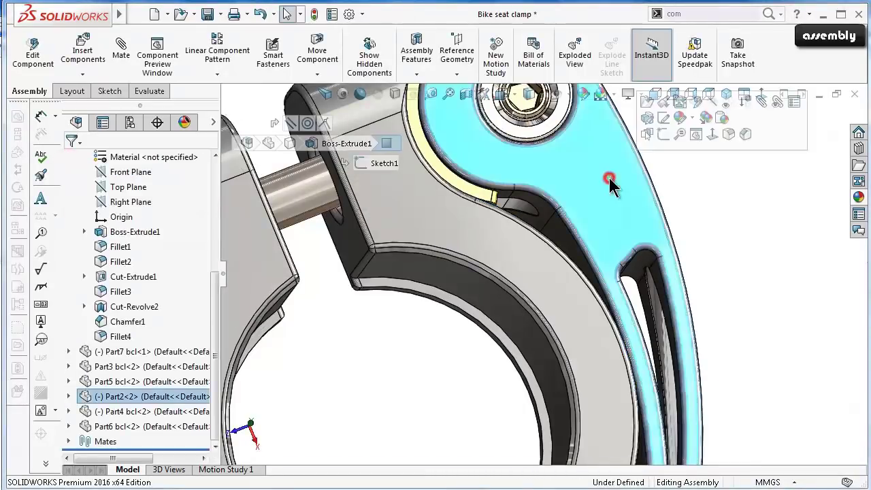
Edit the lever part in place and start a sketch on its flat face.
click(712, 139)
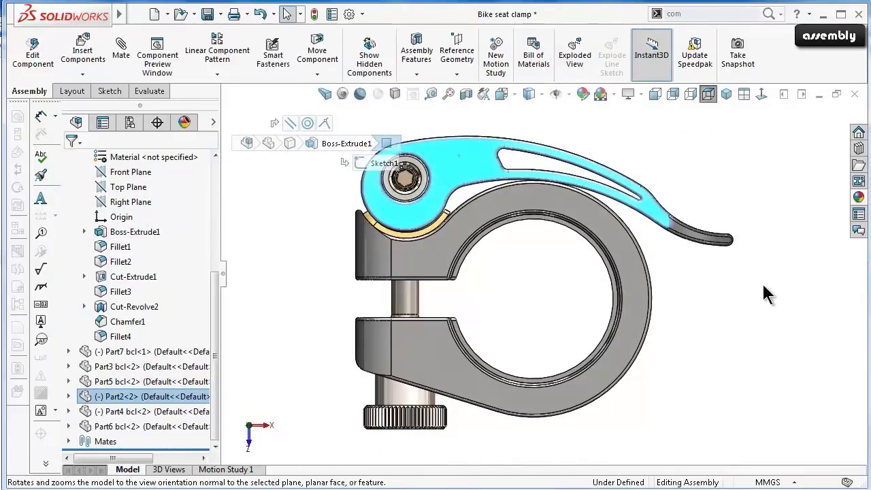
click(763, 290)
scroll(434, 159, down, 3)
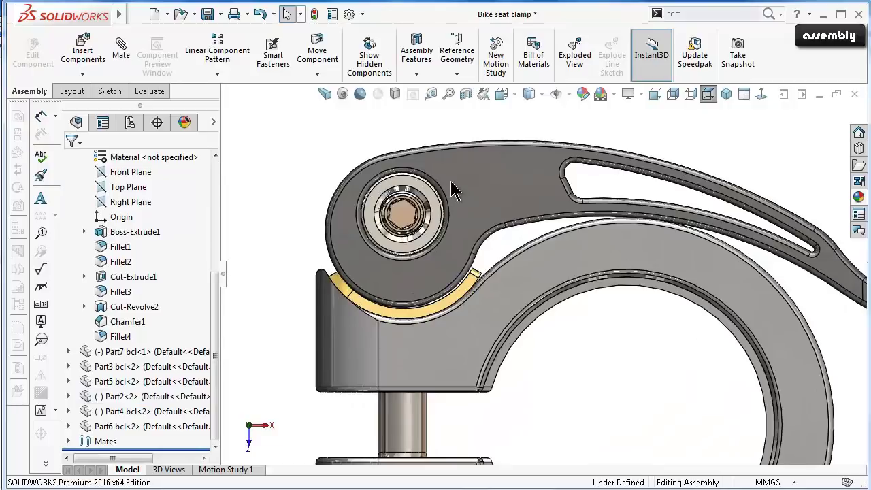
click(487, 184)
click(576, 117)
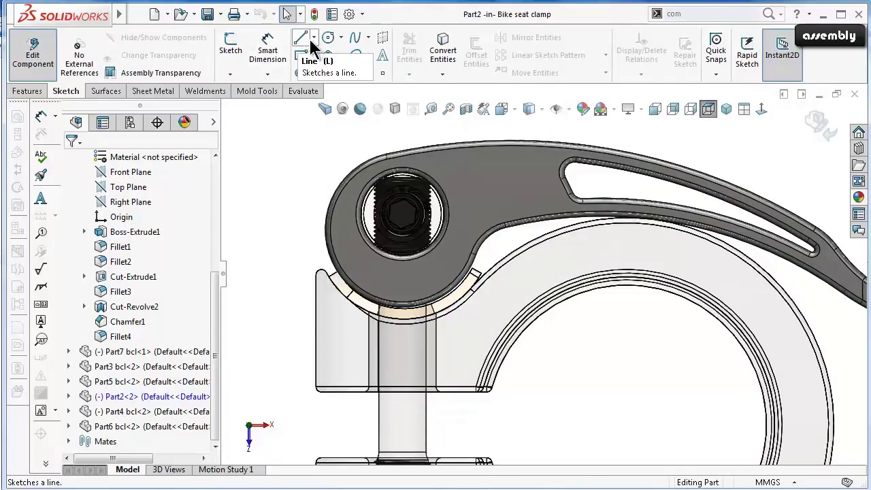
click(480, 194)
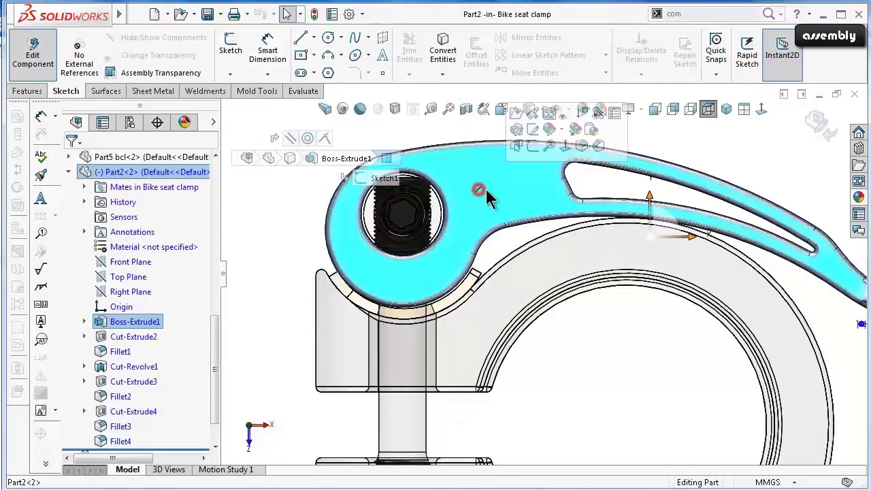
click(526, 145)
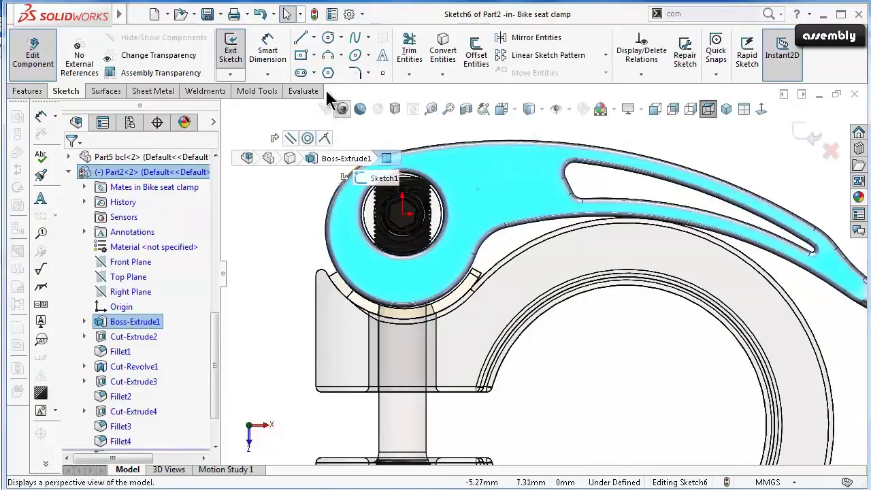
Draw a horizontal line from the pivot centre out along the lever.
click(301, 37)
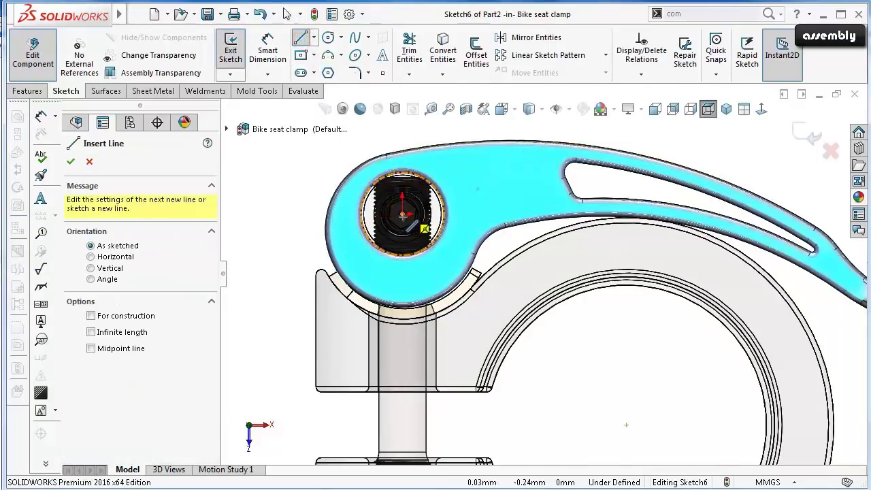
click(403, 215)
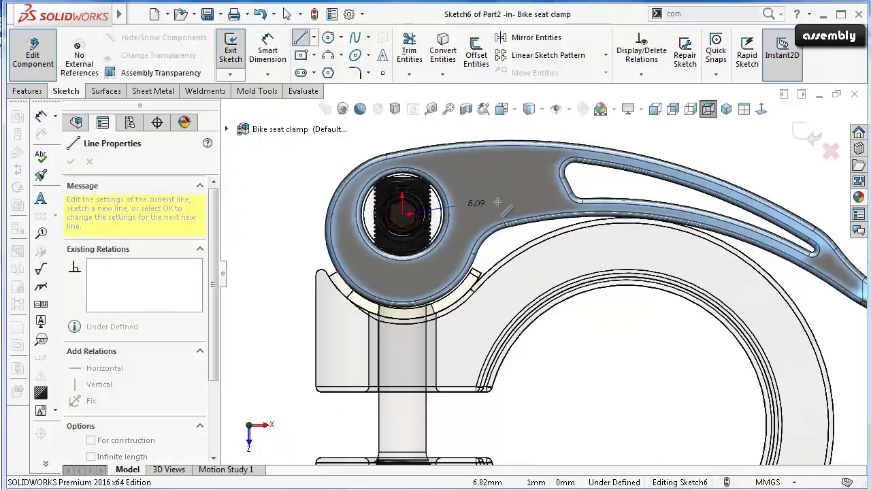
scroll(630, 219, up, 2)
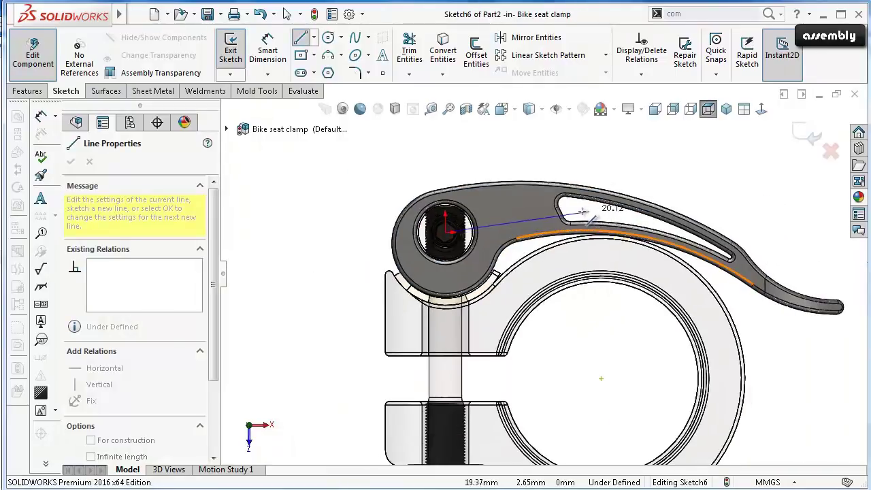
click(786, 229)
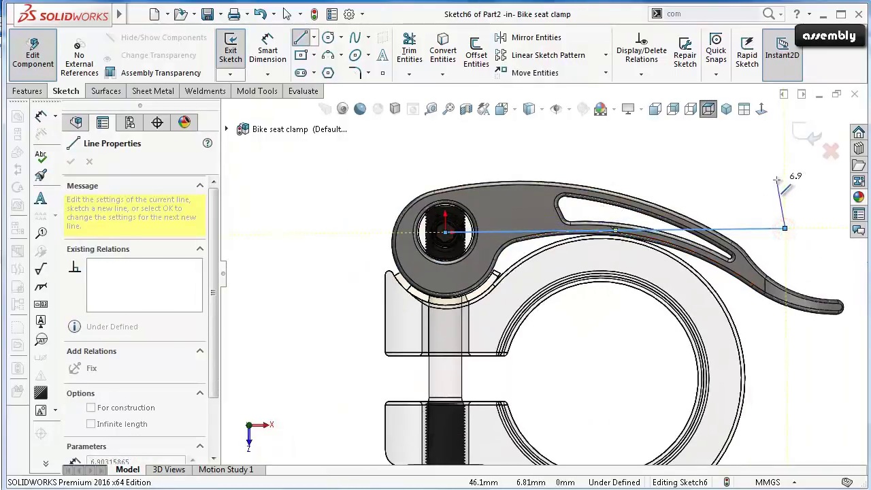
key(Escape)
Dimension the sketch line to 20 mm.
right_drag(765, 155, 765, 122)
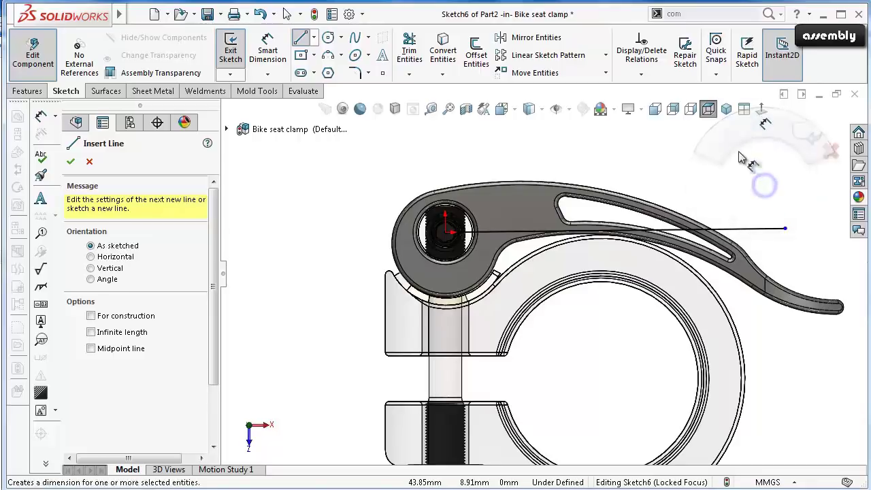
click(761, 231)
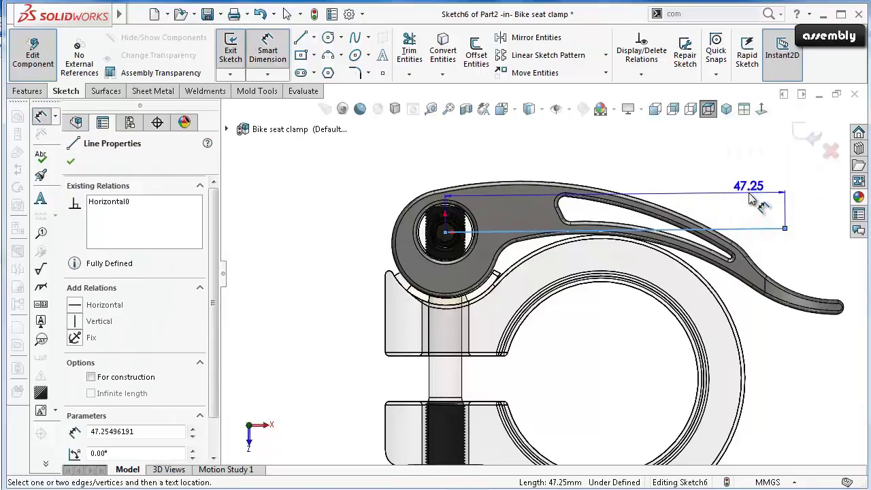
click(735, 194)
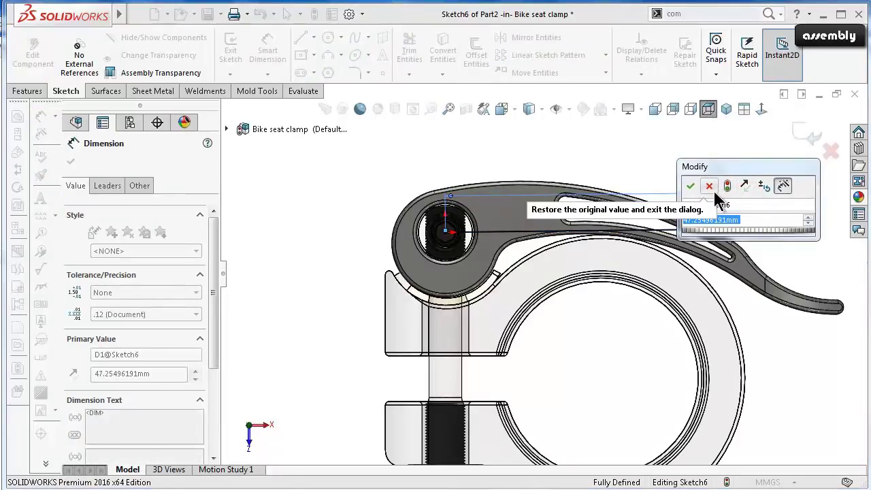
text(20)
key(Return)
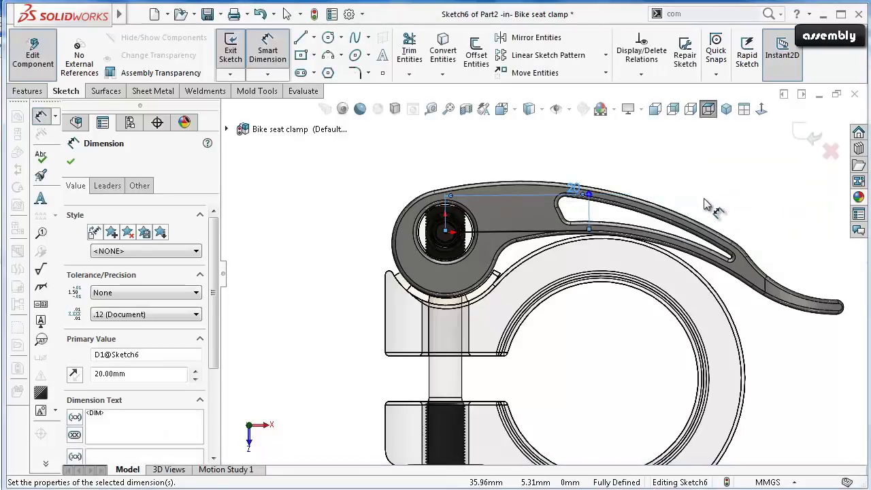
click(70, 161)
Exit the sketch and return from the lever part to the assembly.
scroll(511, 243, down, 2)
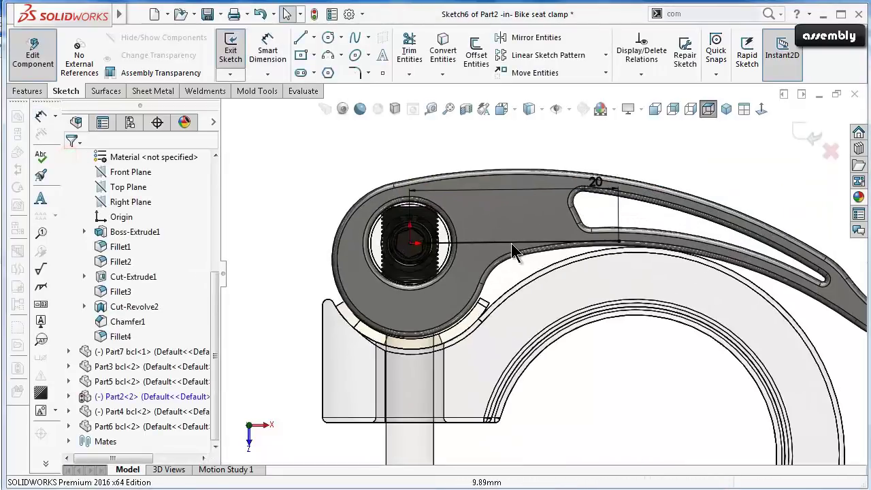
click(510, 244)
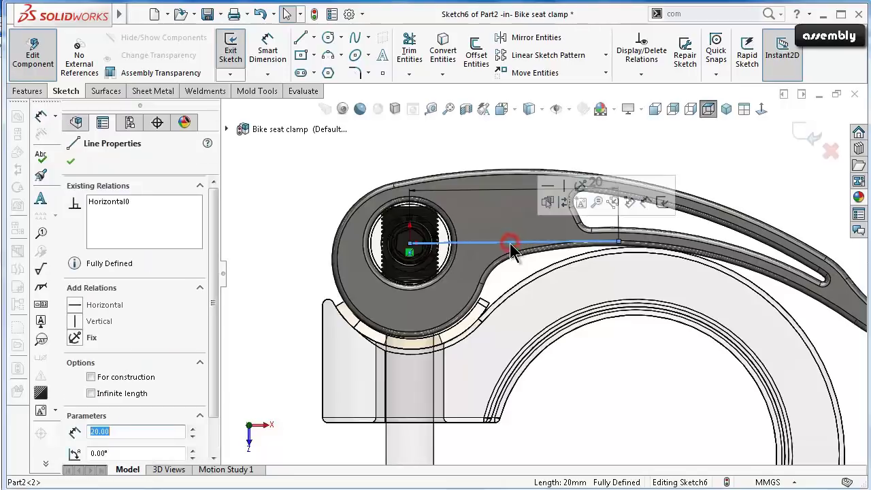
click(559, 202)
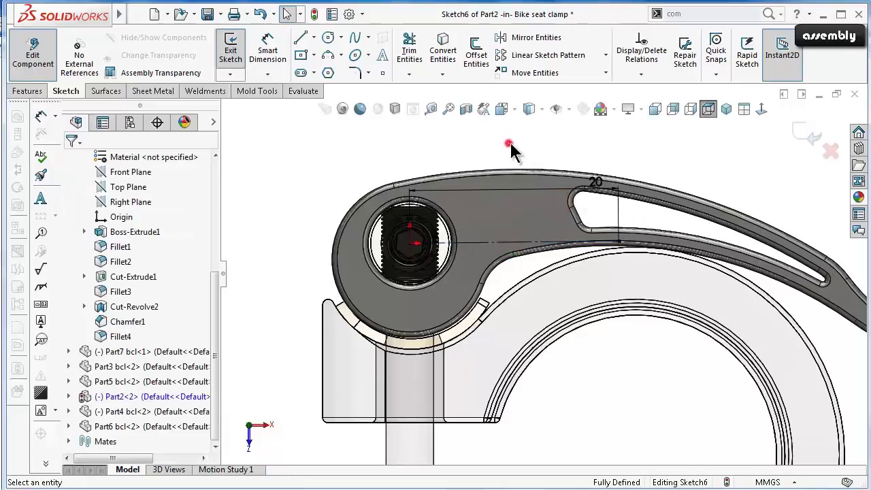
click(807, 135)
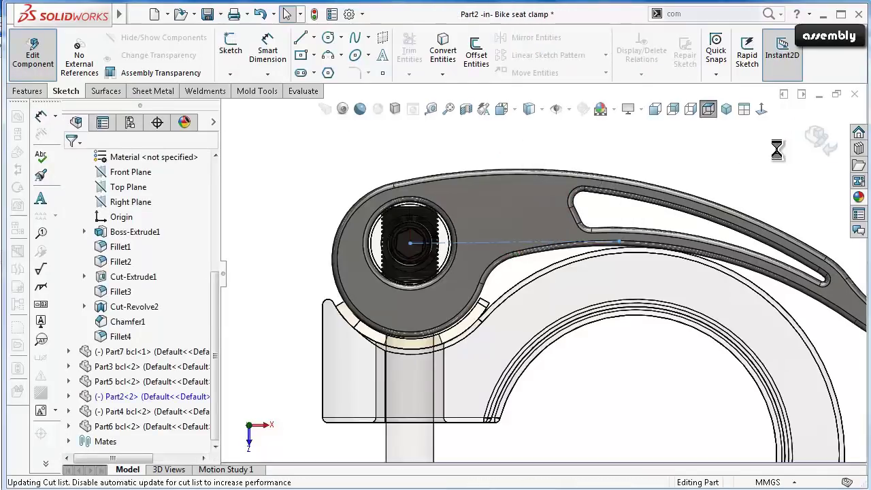
click(817, 140)
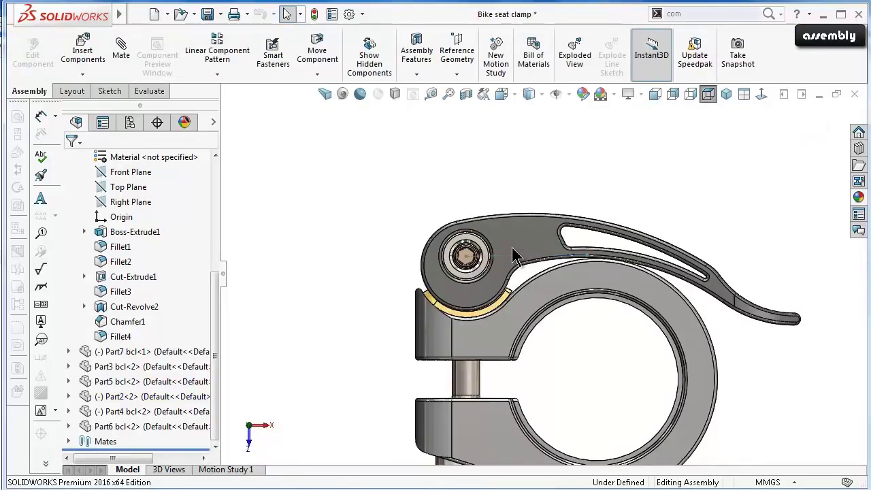
Start a new mate and choose the Limit Angle advanced mate.
click(120, 54)
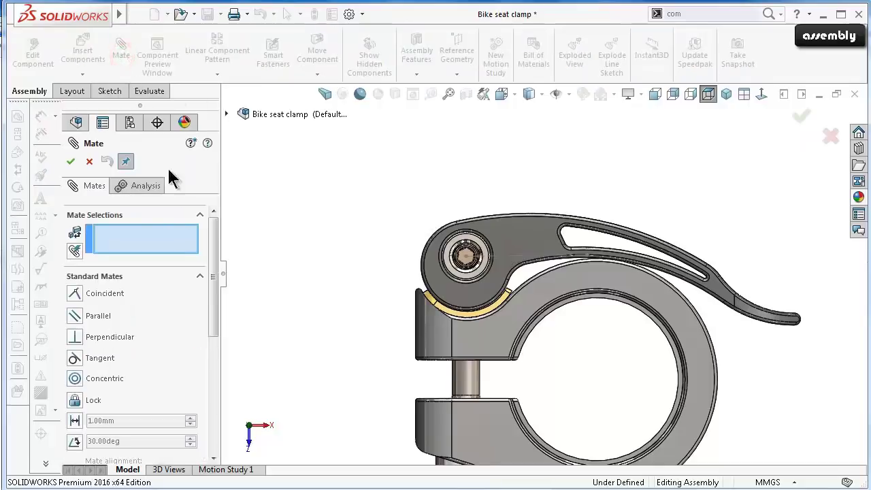
drag(214, 296, 214, 340)
click(201, 376)
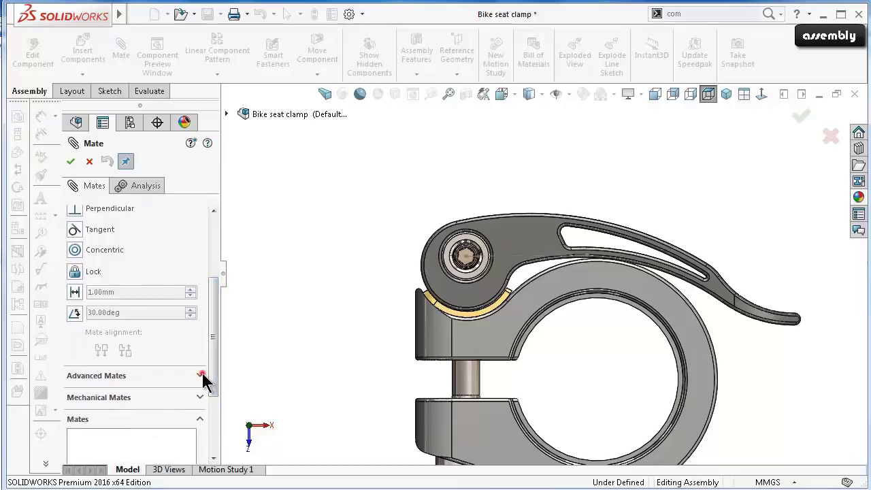
mouse_move(214, 381)
mouse_down()
mouse_move(225, 289)
mouse_move(225, 336)
mouse_up()
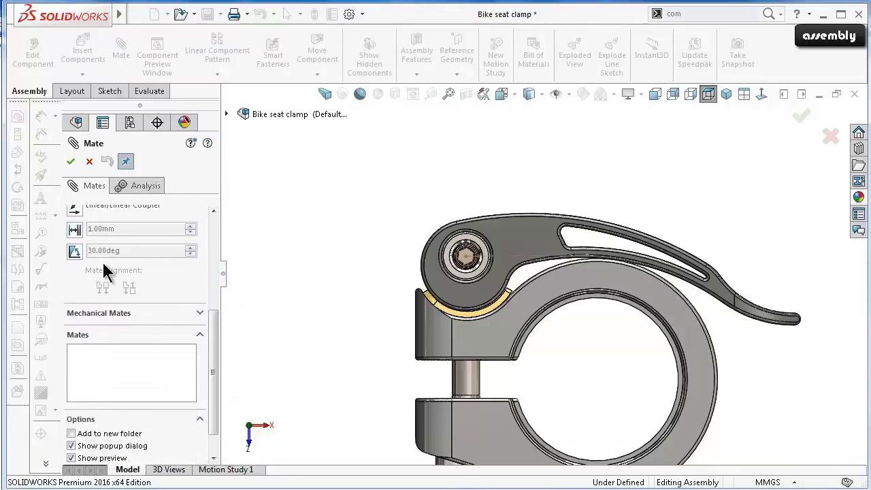
click(74, 250)
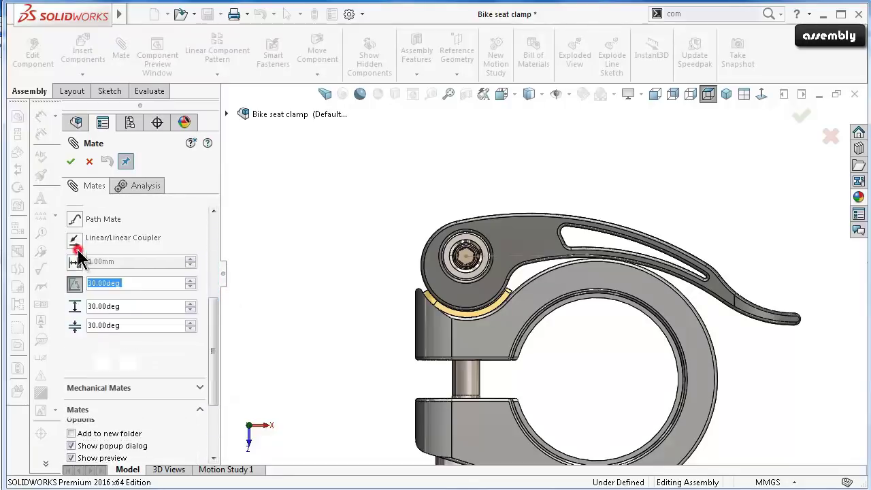
Set the limit angle to 1° with a 0° minimum and 30° maximum.
click(151, 306)
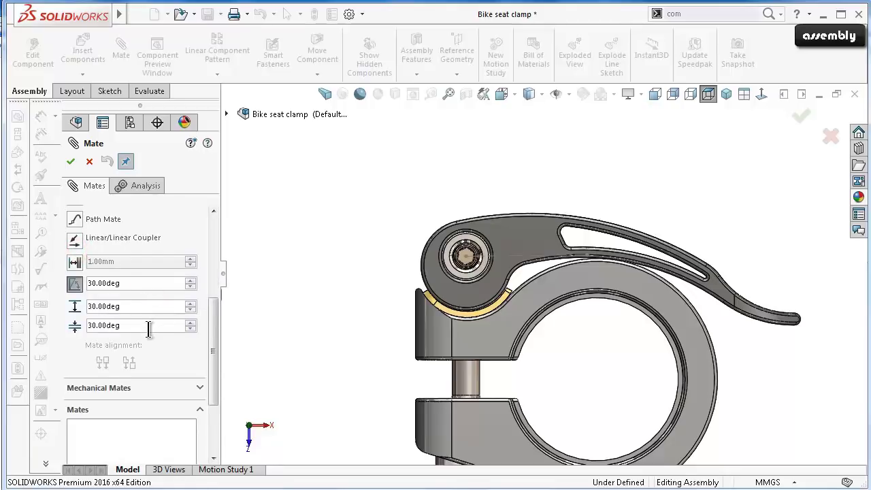
text(0)
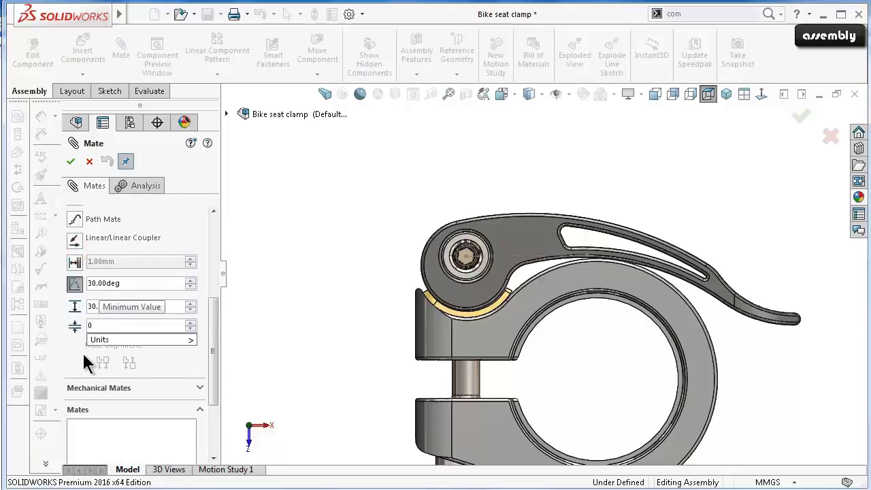
click(69, 355)
double_click(128, 285)
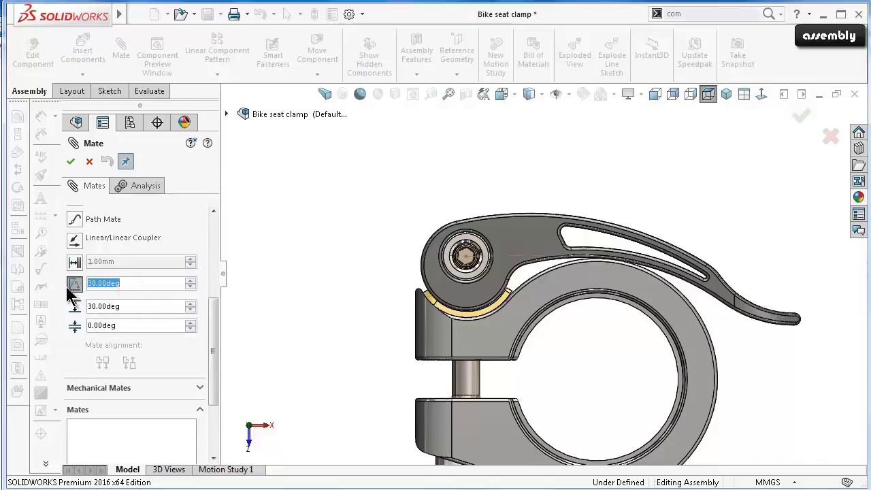
text(1)
key(Return)
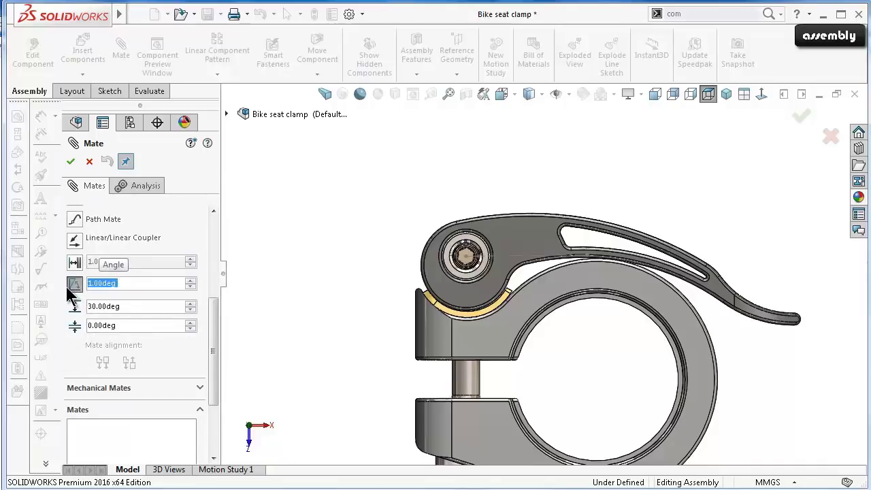
Select the lever's sketch line and the clamp's bottom edge as references.
scroll(596, 272, down, 2)
scroll(500, 240, down, 3)
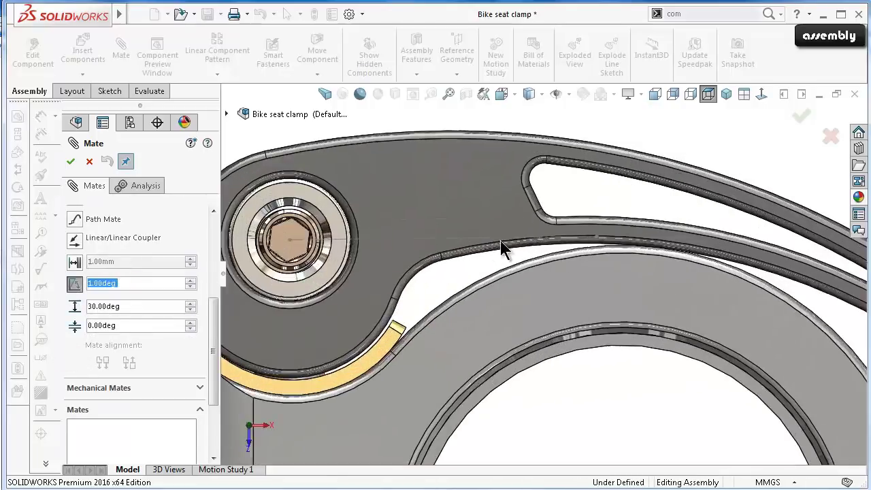
click(415, 239)
scroll(214, 272, up, 5)
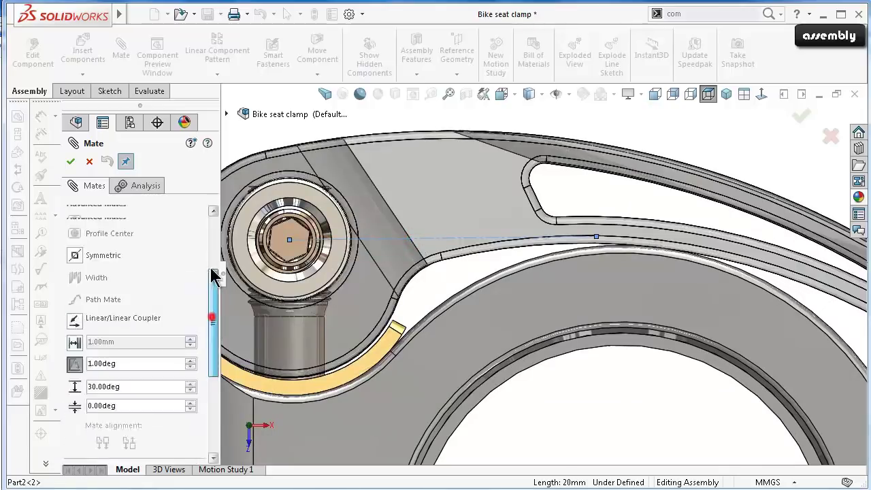
scroll(340, 379, up, 3)
scroll(449, 391, down, 3)
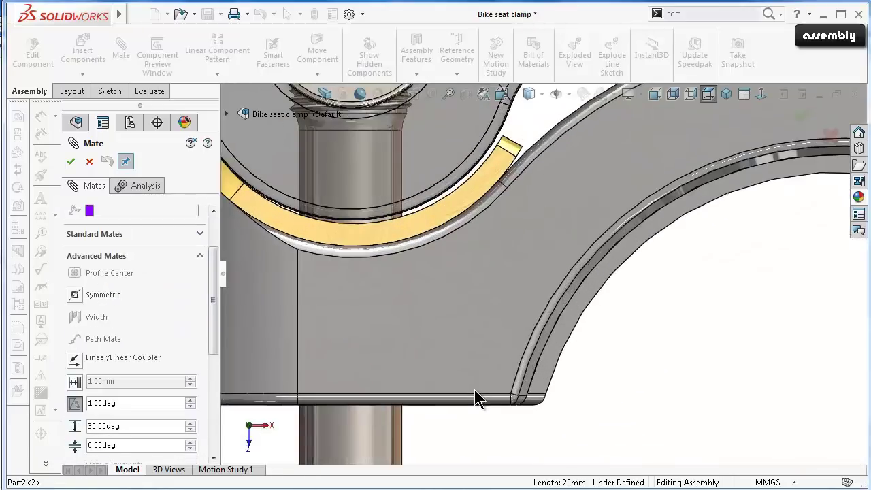
click(476, 397)
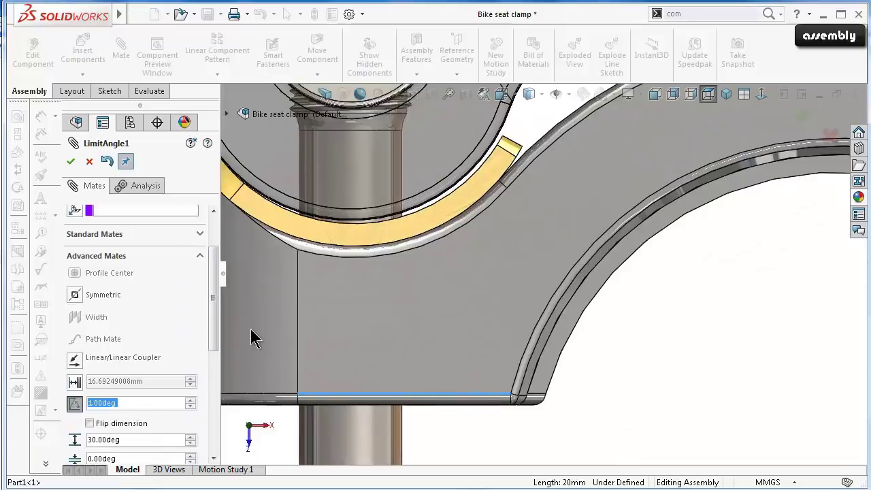
Accept the LimitAngle1 mate and close the Mate command.
drag(213, 312, 215, 272)
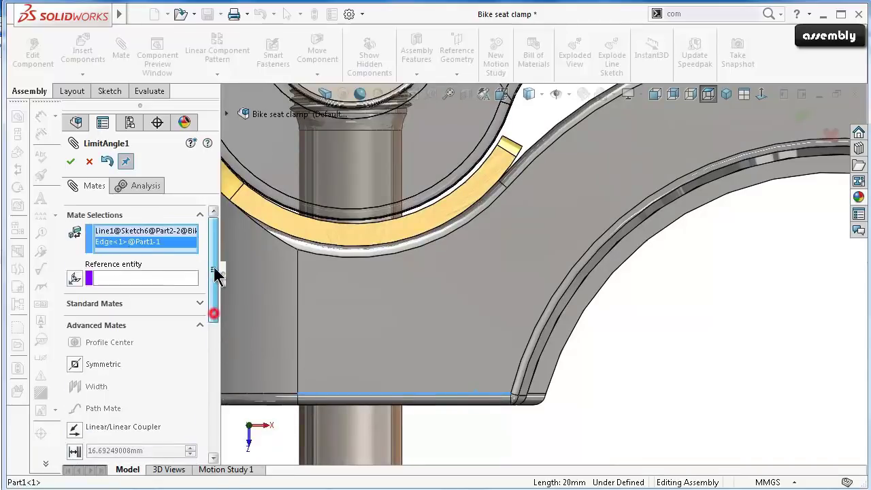
click(70, 161)
scroll(340, 246, up, 3)
scroll(591, 223, up, 2)
scroll(591, 223, up, 2)
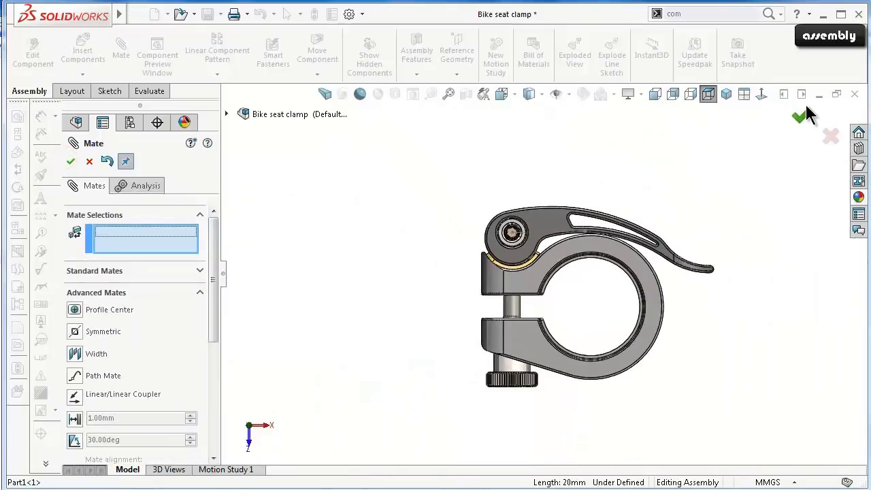
click(801, 122)
Swing the lever open to test its limited rotation.
mouse_move(501, 155)
middle_down()
mouse_move(537, 208)
mouse_move(615, 234)
middle_up()
click(631, 216)
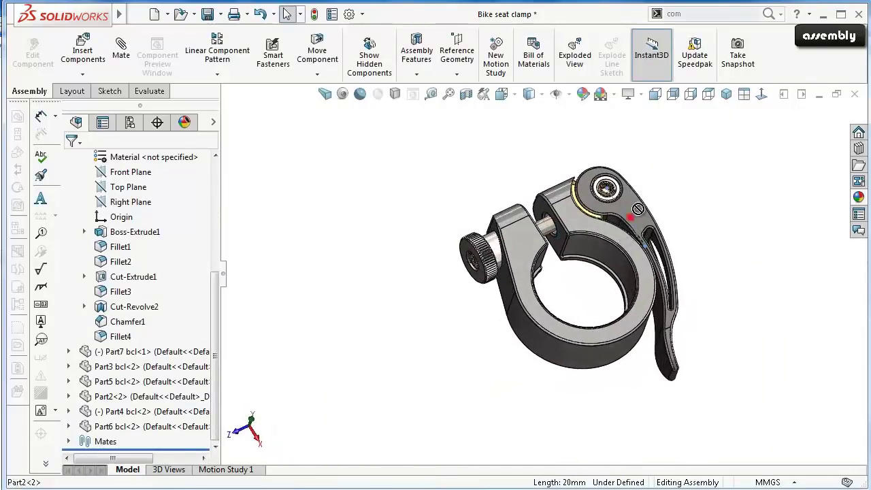
mouse_move(679, 136)
mouse_down()
mouse_move(700, 297)
mouse_move(670, 351)
mouse_up()
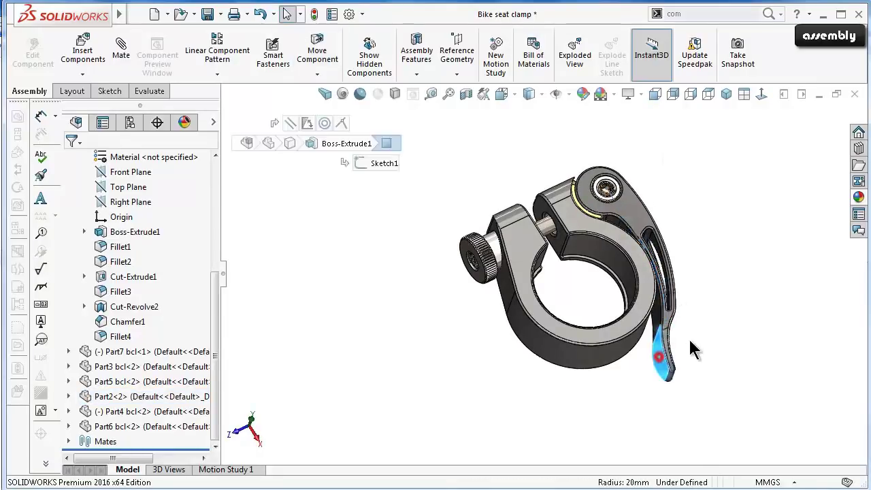
drag(720, 304, 692, 299)
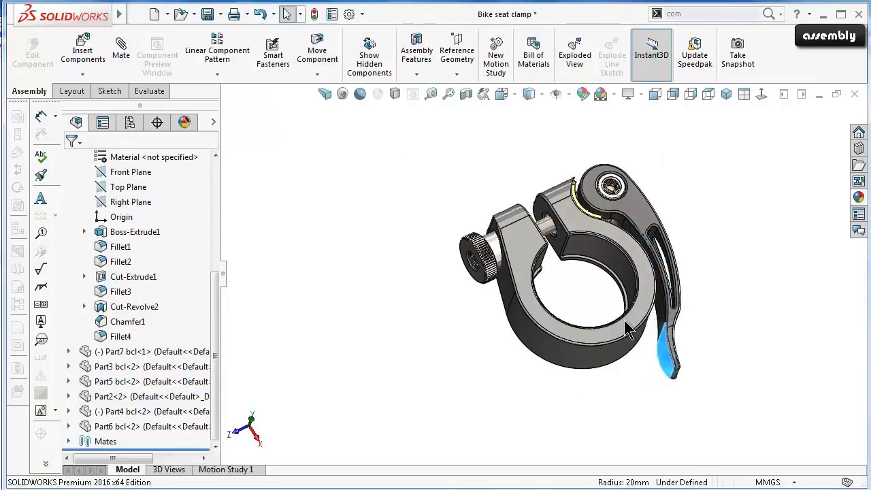
Locate LimitAngle1 in the Mates folder and swing the lever to its angle limit.
click(179, 396)
drag(216, 386, 126, 446)
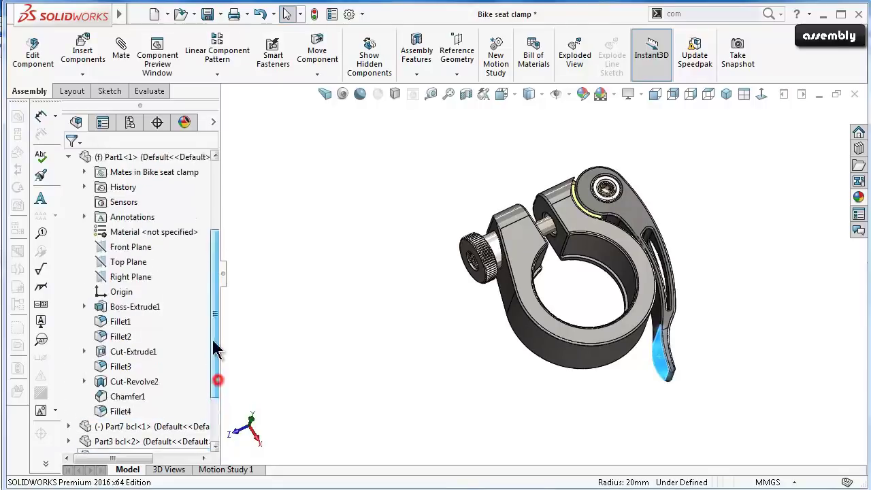
click(69, 440)
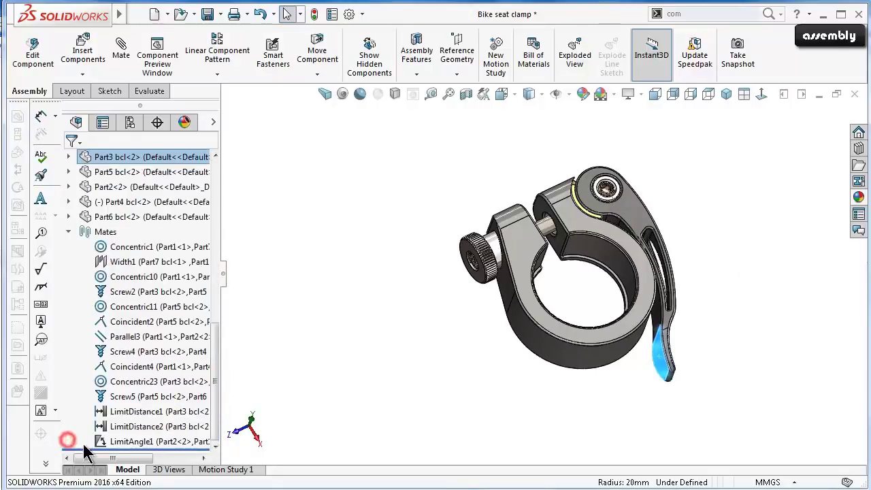
click(119, 442)
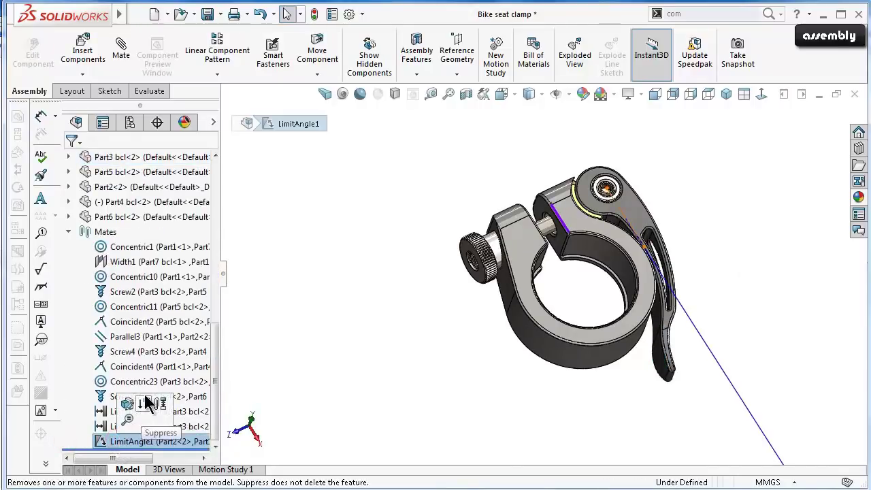
click(309, 357)
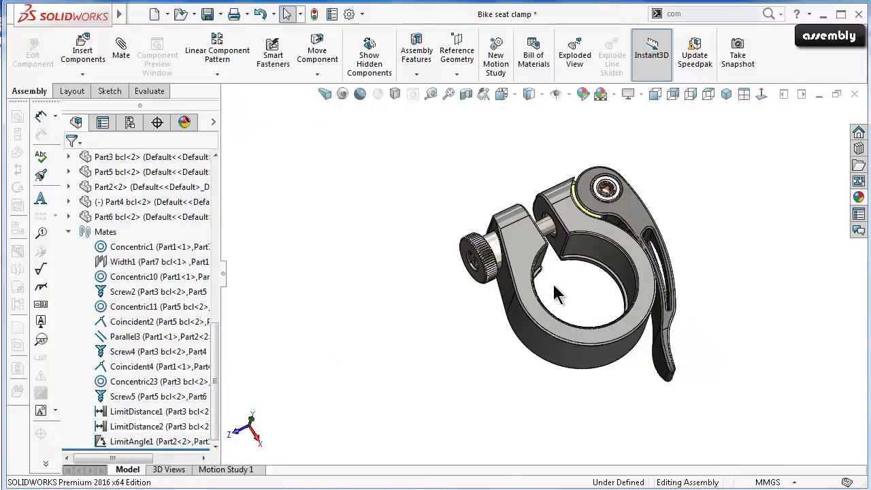
mouse_move(629, 225)
mouse_down()
mouse_move(616, 232)
mouse_move(640, 151)
mouse_move(600, 180)
mouse_up()
key(Escape)
click(430, 186)
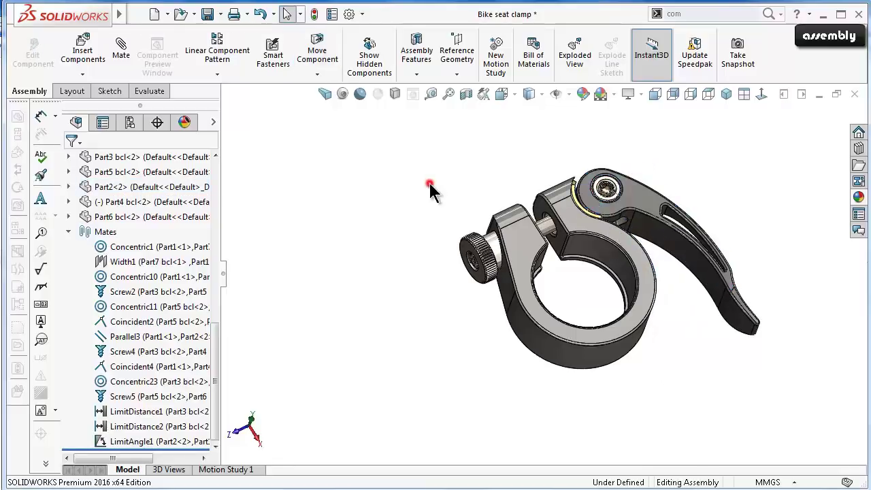
click(68, 231)
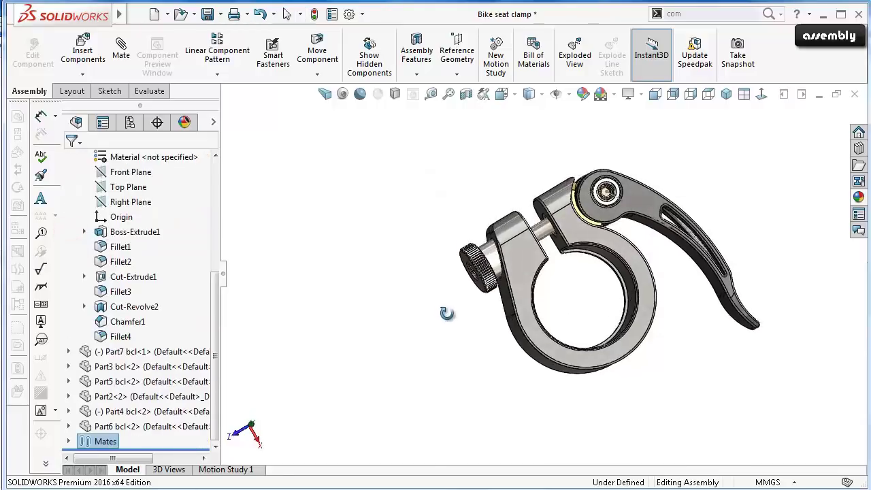
Zoom in and swing the lever outward around its pivot.
scroll(612, 211, down, 5)
scroll(707, 190, down, 5)
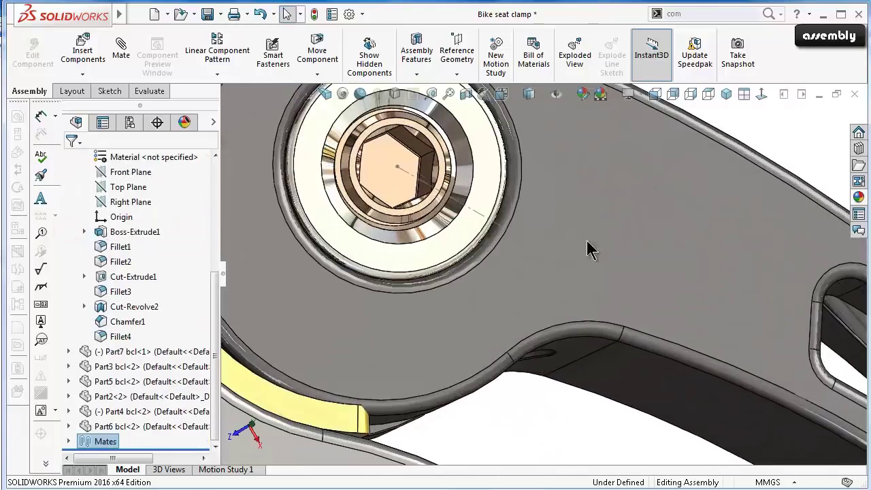
click(478, 219)
click(531, 191)
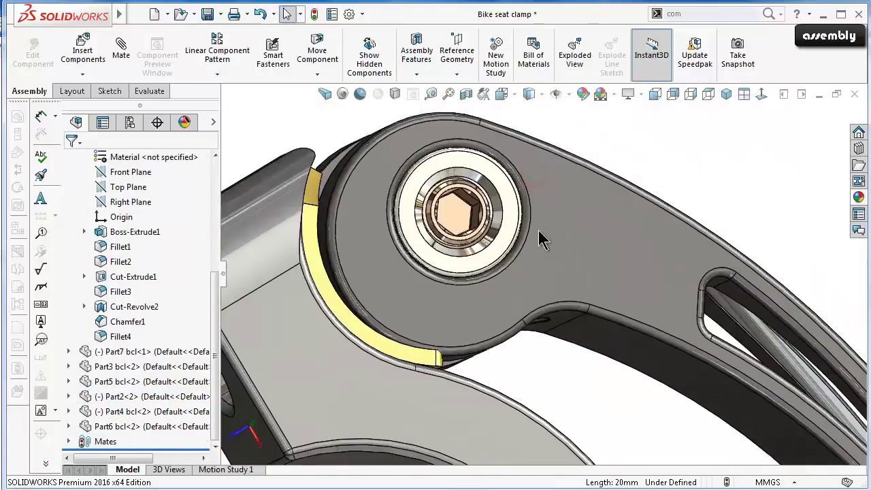
scroll(538, 232, up, 5)
click(560, 280)
scroll(554, 300, down, 2)
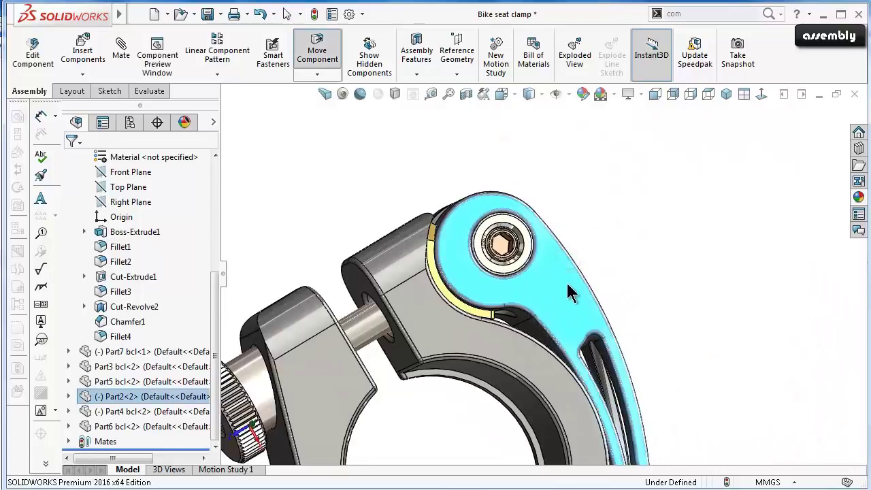
drag(570, 292, 622, 208)
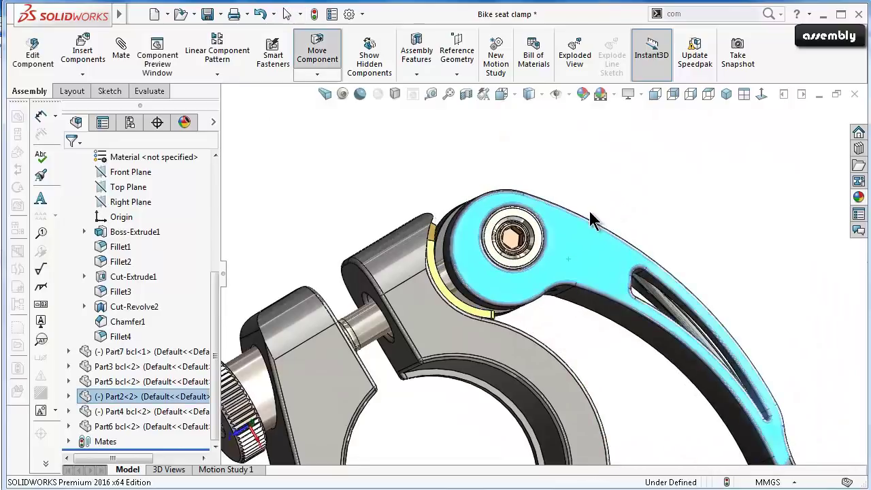
drag(558, 234, 493, 288)
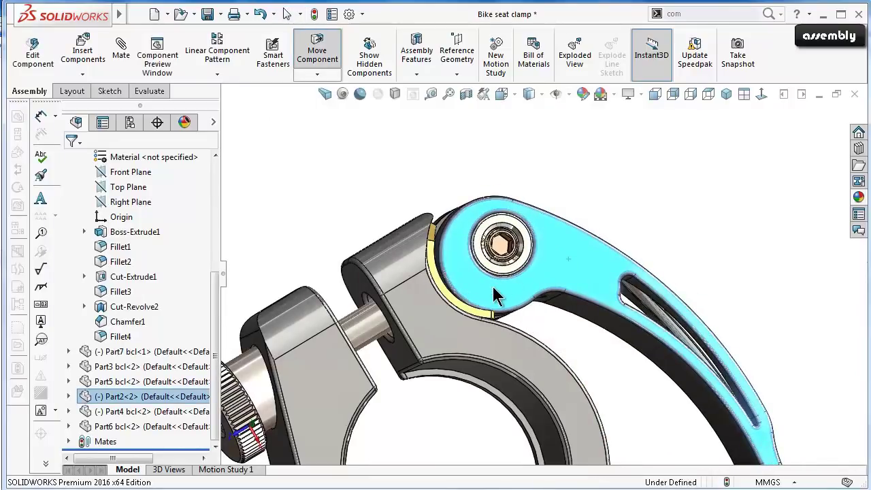
key(Escape)
Rotate the lever closed until it stops against the Part1 clamp body.
click(585, 316)
drag(585, 317, 515, 367)
middle_drag(465, 390, 634, 326)
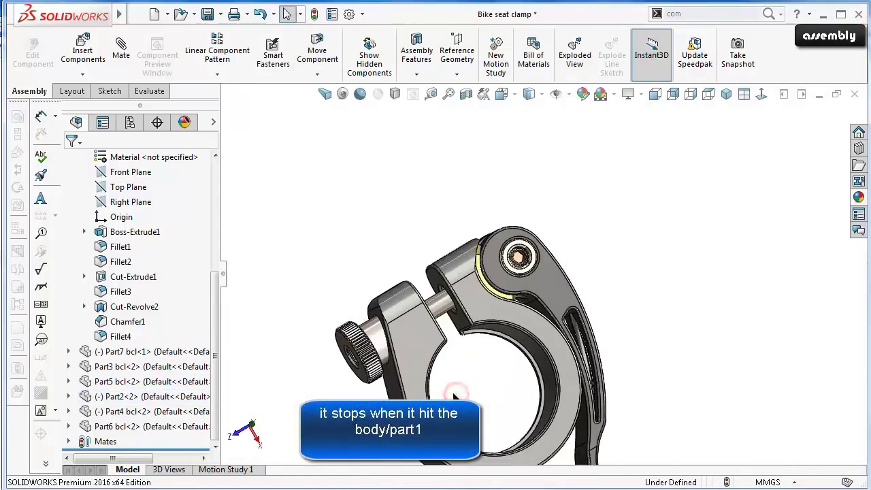
key(f)
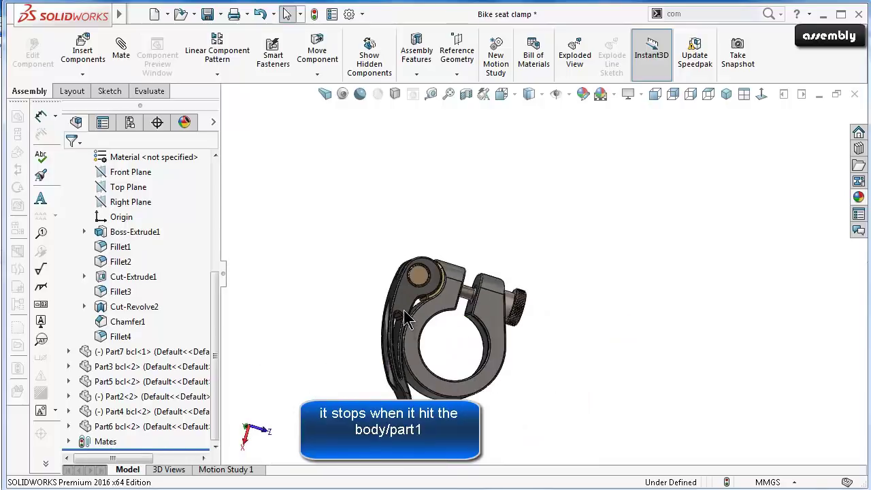
mouse_move(406, 318)
mouse_down()
mouse_move(382, 291)
mouse_move(422, 320)
mouse_move(385, 267)
mouse_up()
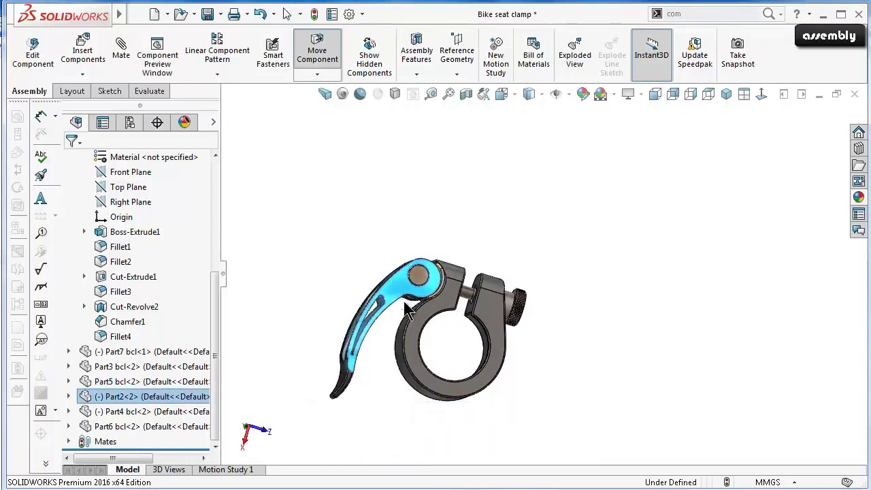
drag(407, 312, 420, 314)
key(Escape)
mouse_move(420, 314)
middle_down()
mouse_move(346, 283)
mouse_move(383, 294)
middle_up()
click(440, 289)
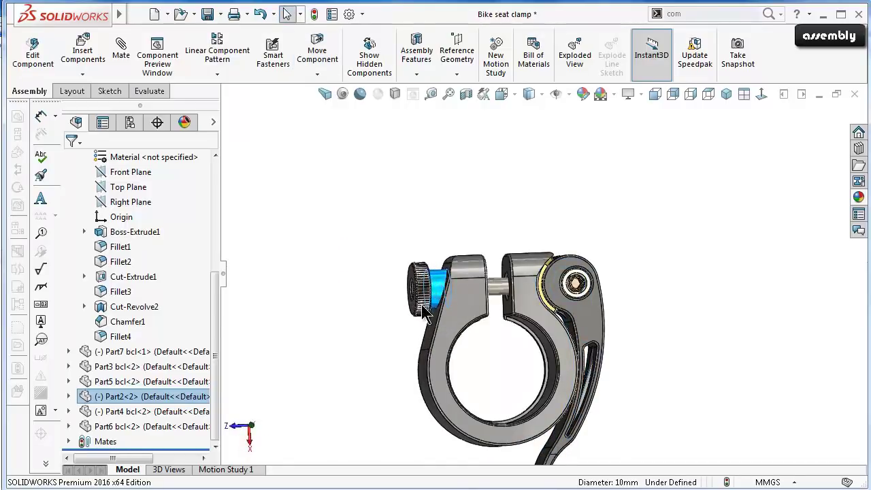
Spin the knurled set screw knob along its thread to test the screw mate.
mouse_move(406, 266)
middle_down()
mouse_move(607, 311)
mouse_move(604, 142)
middle_up()
scroll(592, 284, down, 5)
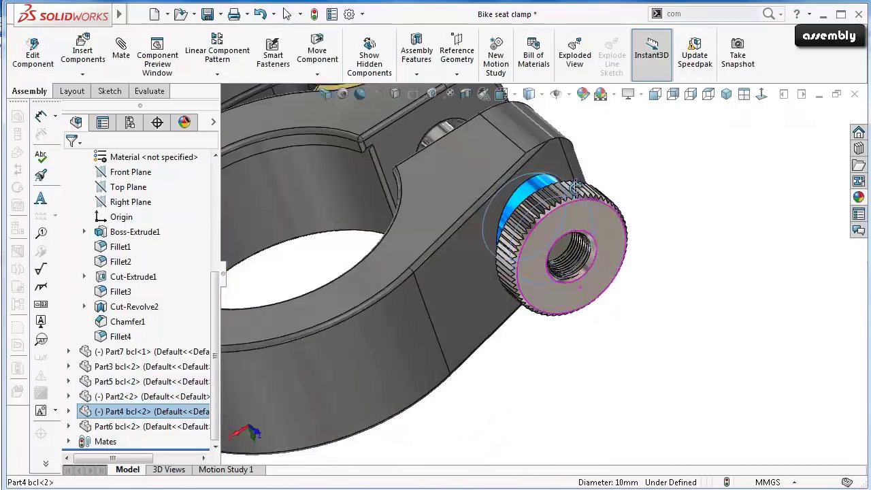
scroll(503, 194, up, 5)
middle_drag(503, 194, 554, 286)
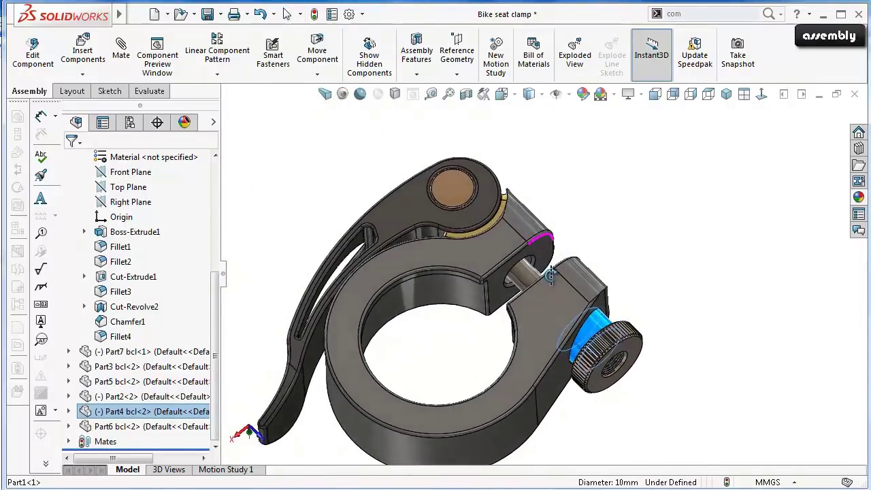
scroll(554, 286, up, 3)
scroll(646, 318, down, 3)
click(661, 303)
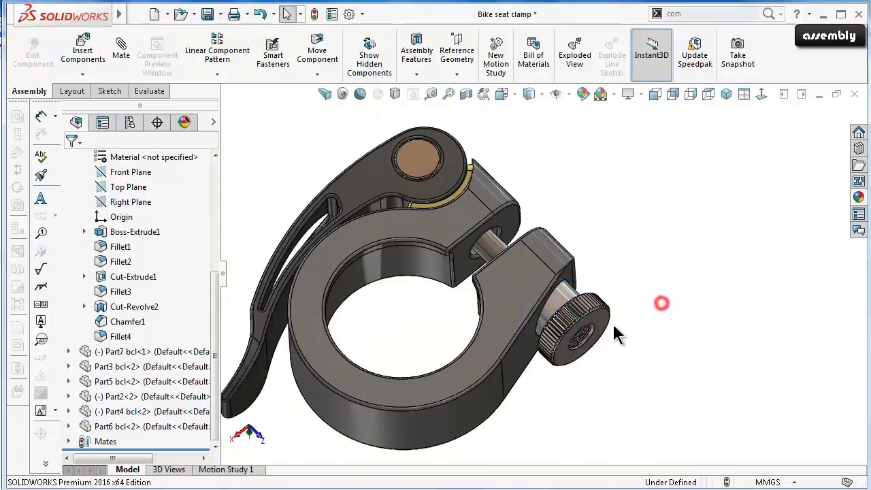
click(586, 334)
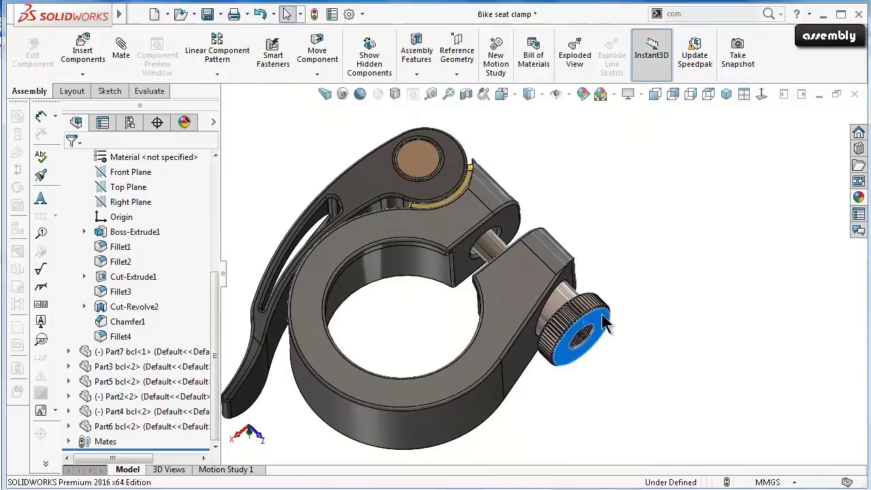
mouse_move(575, 333)
mouse_down()
mouse_move(540, 316)
mouse_move(574, 329)
mouse_up()
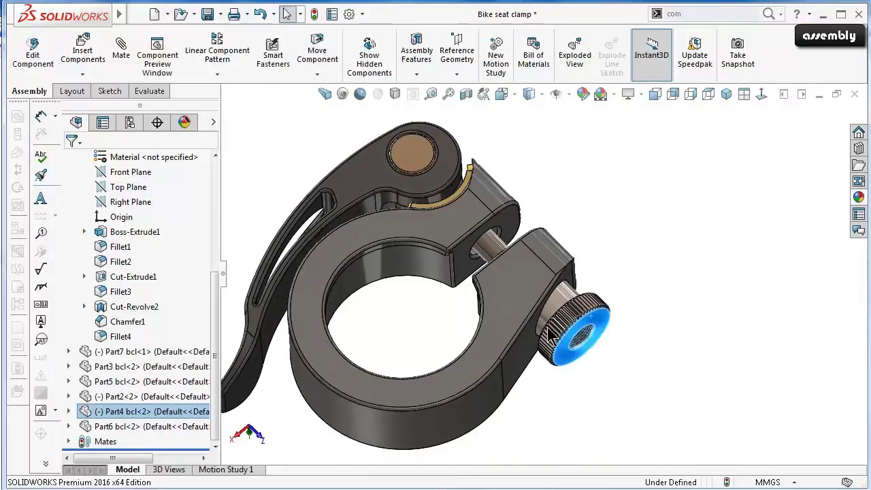
Keep turning the knurled knob further, watching the lever shift with it.
scroll(592, 317, down, 3)
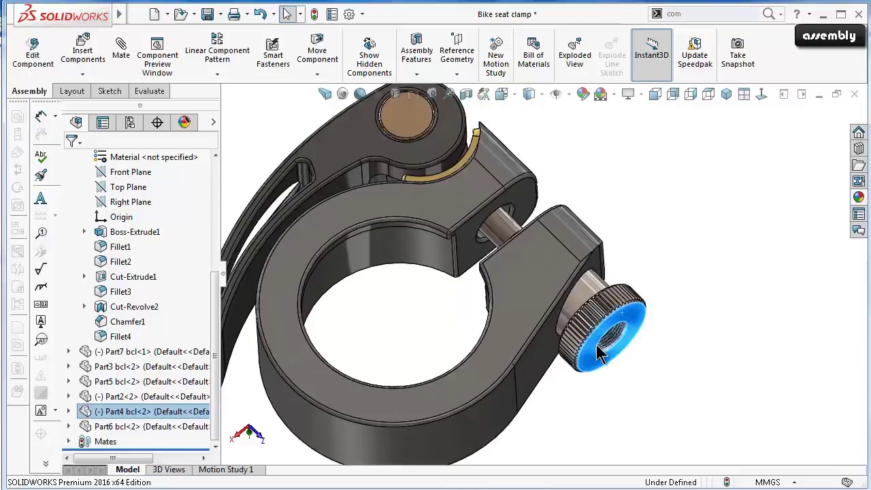
drag(631, 317, 599, 306)
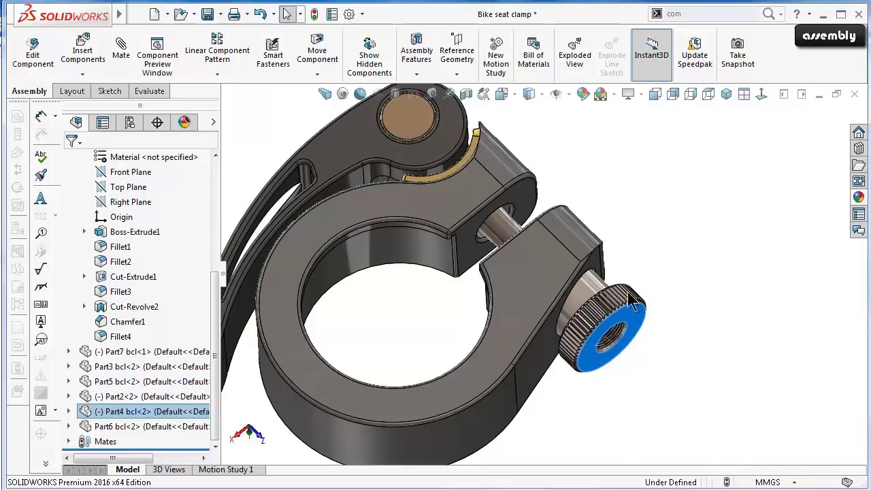
drag(599, 307, 608, 325)
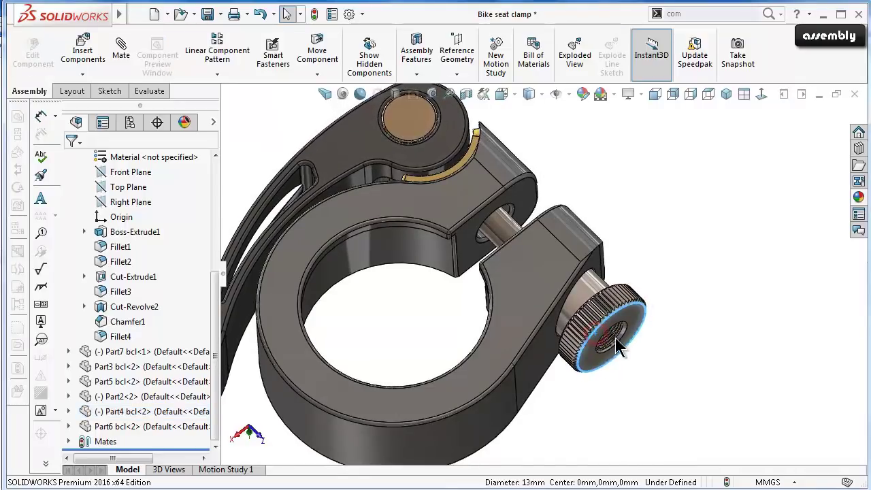
click(605, 320)
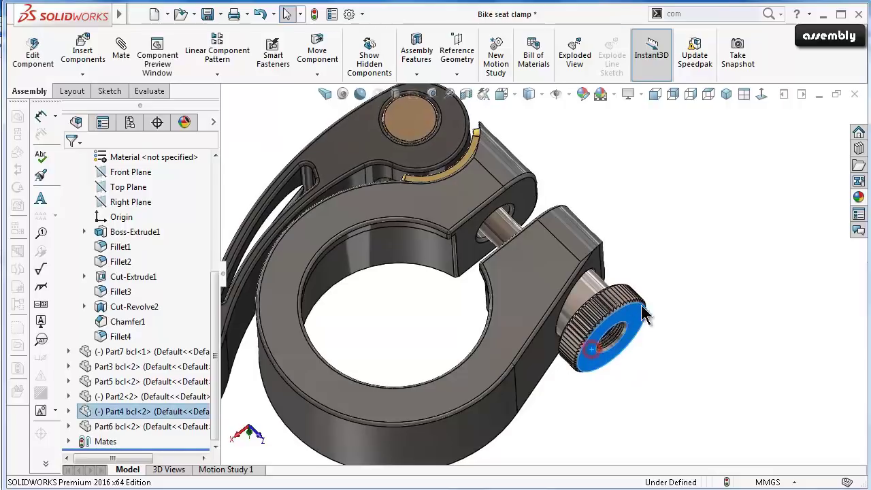
Show the clamp in isometric view with the FeatureManager tree collapsed.
click(713, 318)
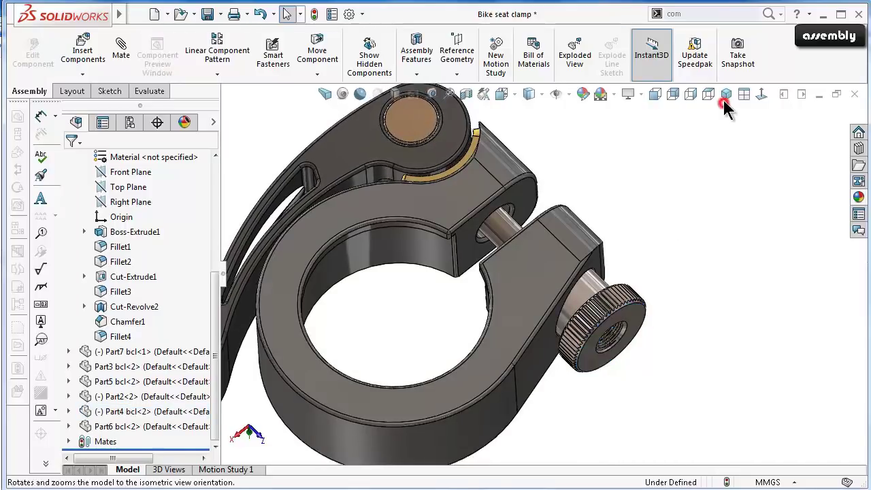
click(725, 93)
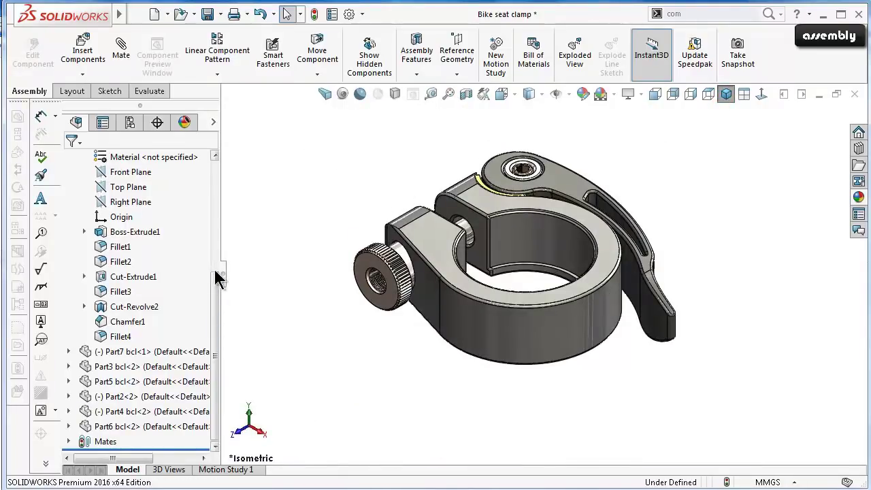
click(221, 274)
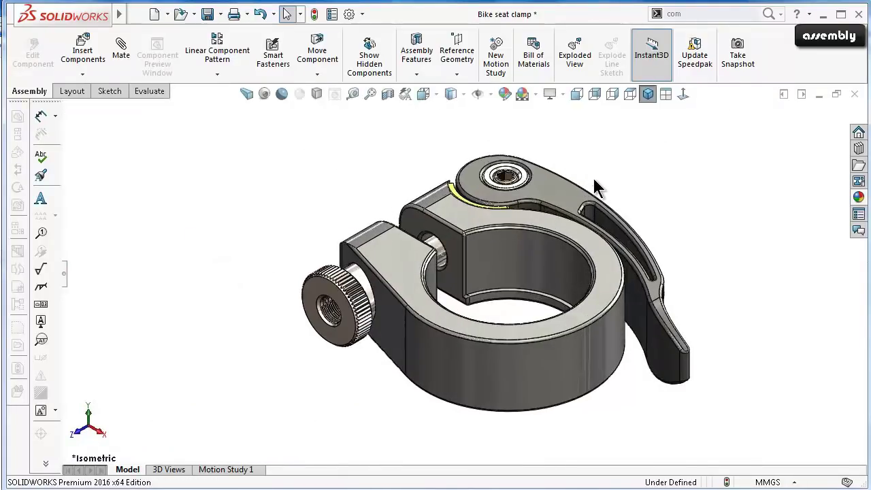
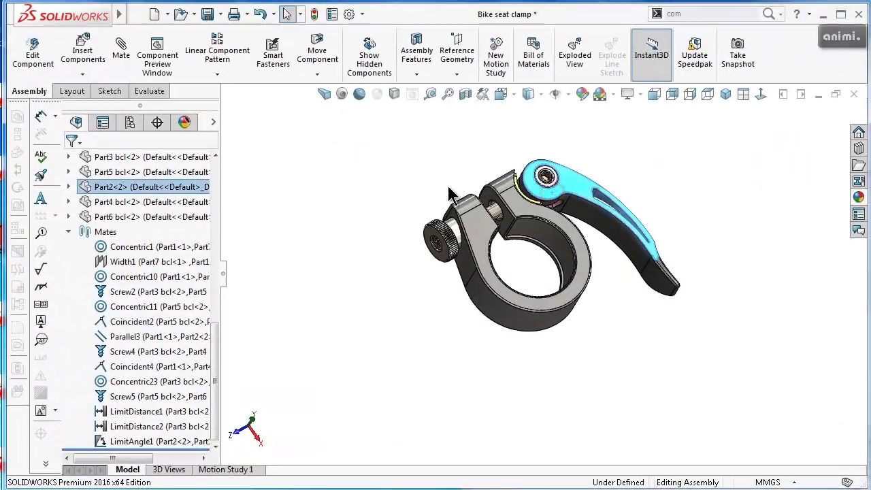
Change LimitDistance2's maximum value from 5.50mm to 7mm, accept it, and rebuild the assembly.
click(436, 179)
scroll(476, 170, down, 2)
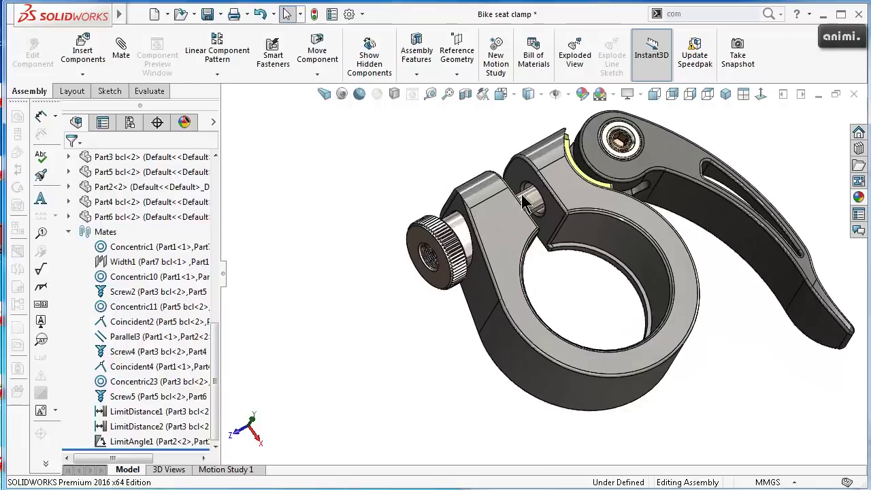
scroll(537, 160, down, 3)
scroll(542, 157, down, 2)
scroll(520, 169, down, 2)
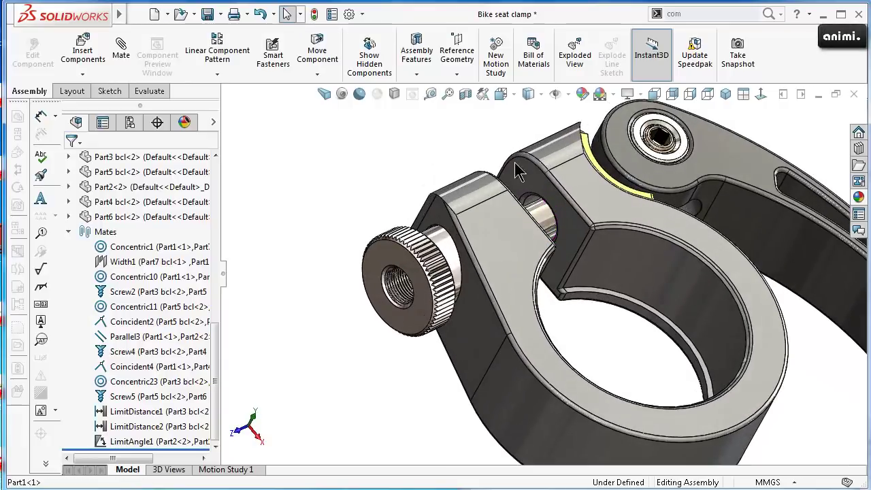
click(123, 427)
click(136, 387)
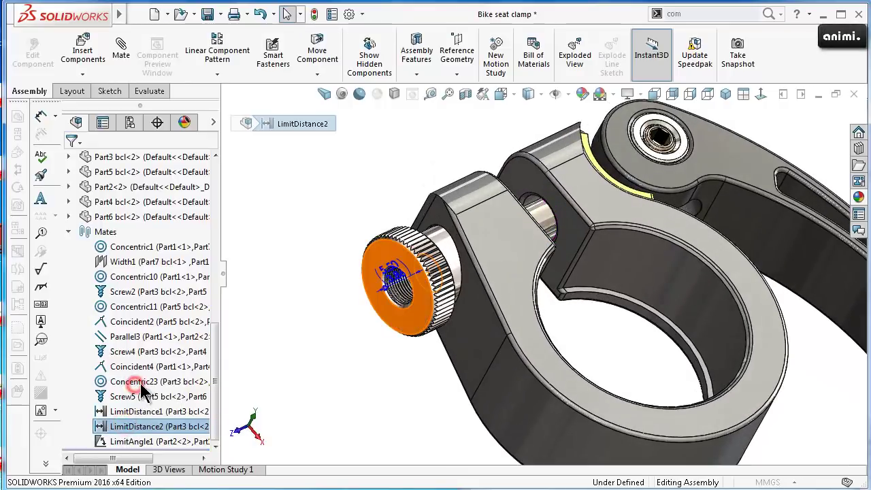
drag(215, 299, 211, 364)
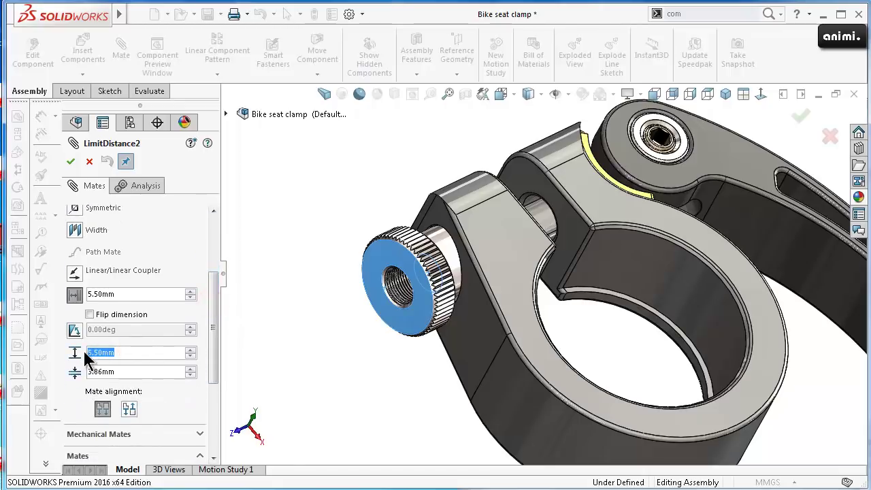
text(7)
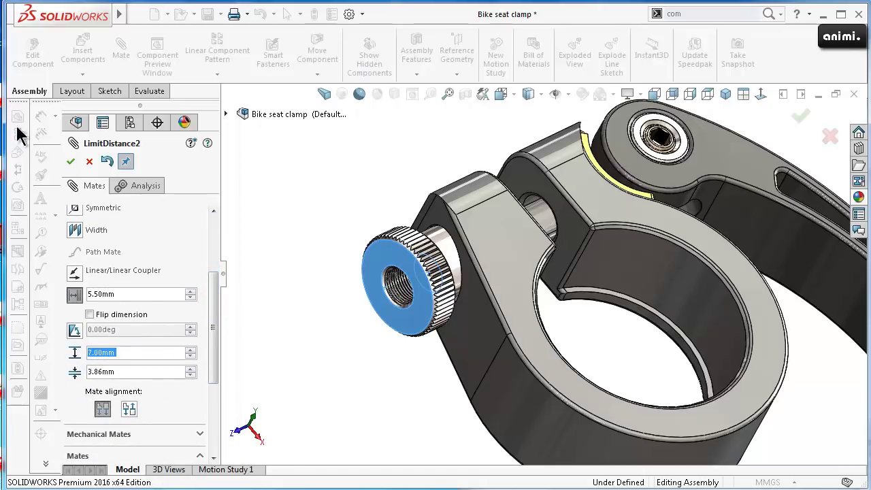
click(72, 162)
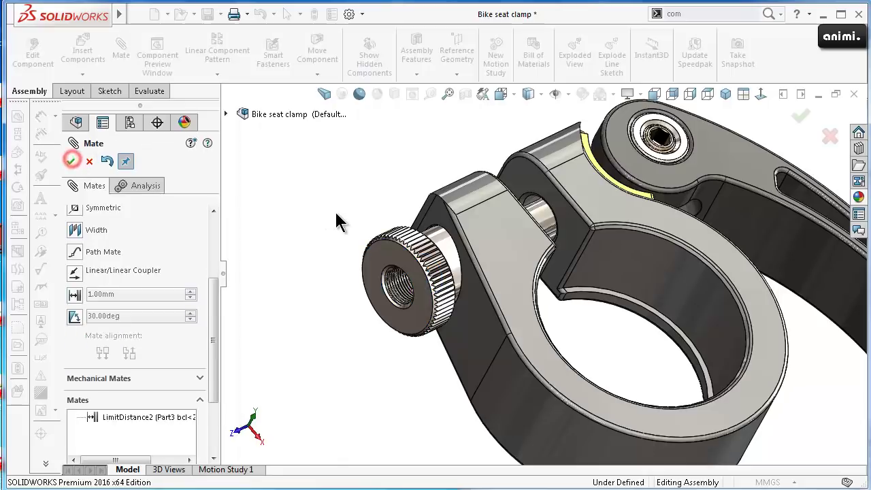
click(78, 161)
click(314, 13)
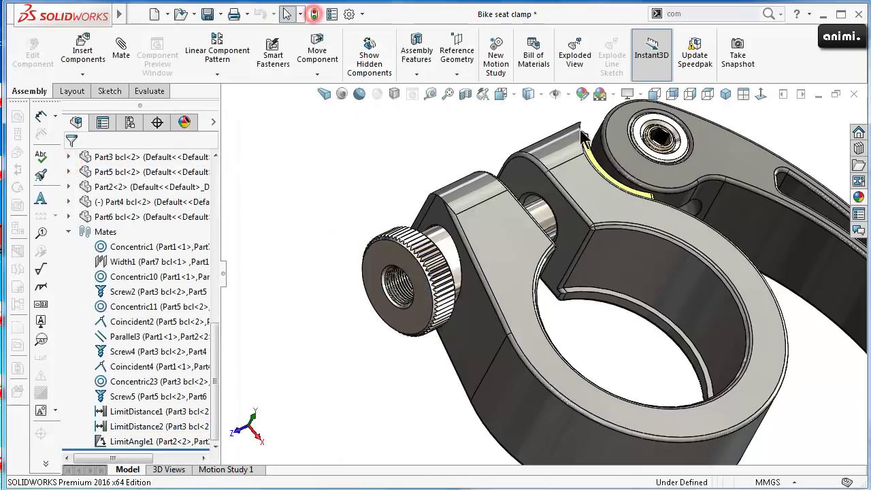
Test the lever's swing, view the clamp side-on, and make the clamp body transparent.
drag(663, 169, 701, 142)
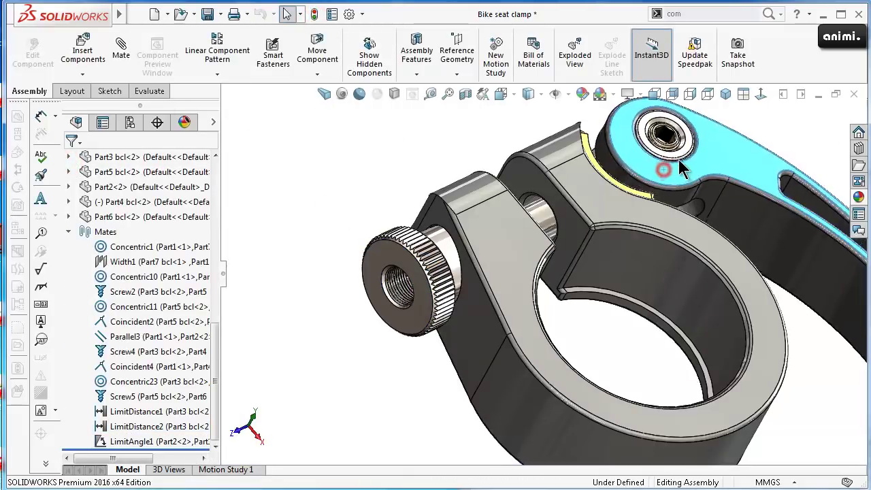
click(400, 159)
scroll(476, 191, down, 2)
click(520, 256)
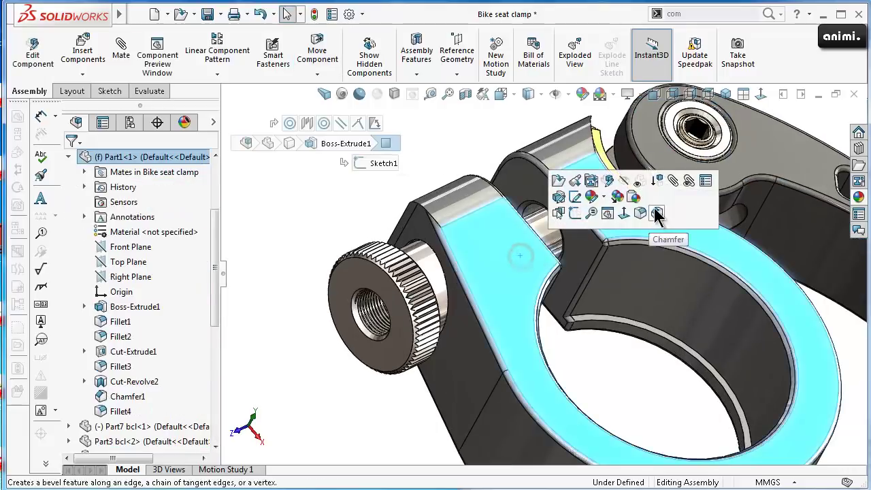
click(585, 168)
click(408, 339)
scroll(514, 408, down, 3)
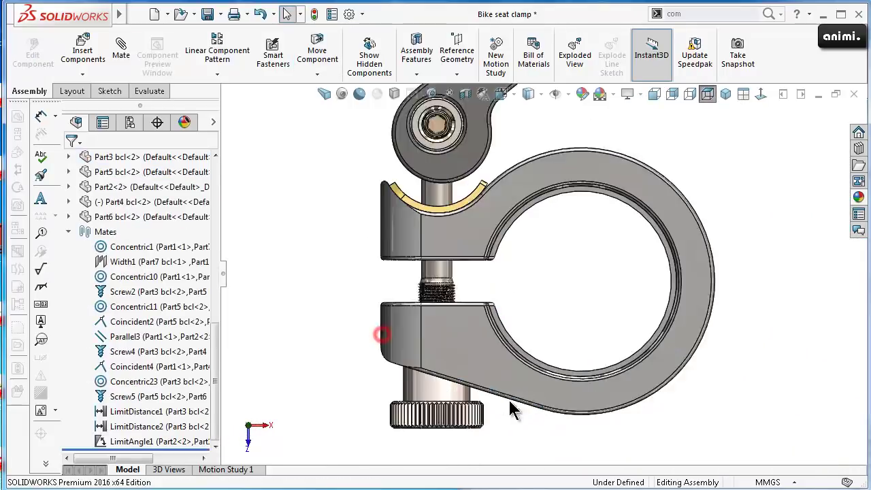
scroll(496, 370, down, 2)
click(494, 364)
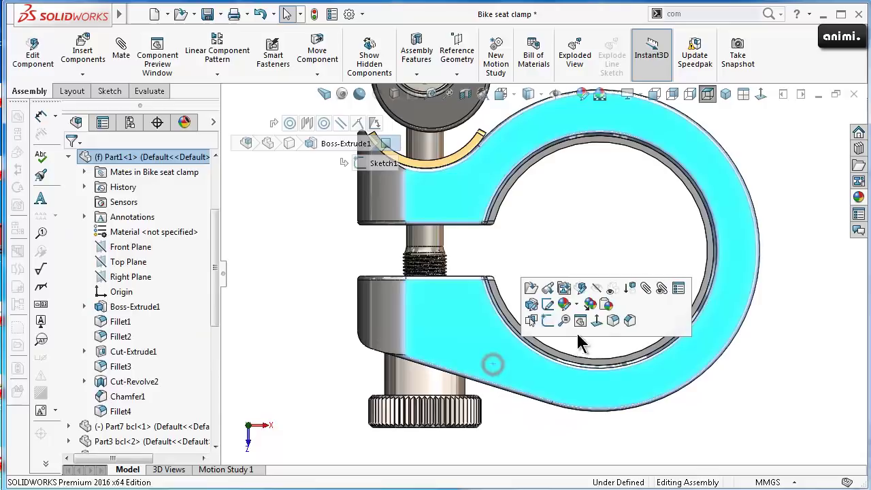
click(612, 291)
Make Part4 and the quick-release lever transparent.
scroll(408, 377, down, 3)
click(408, 381)
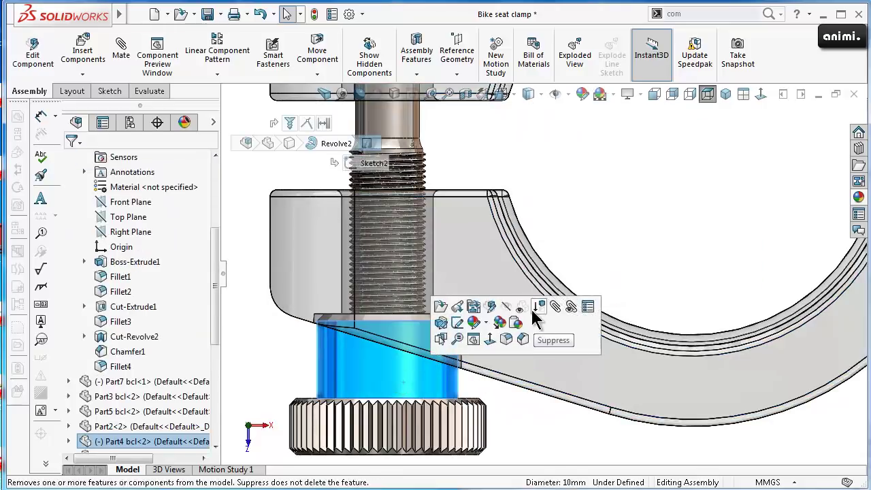
click(523, 307)
scroll(423, 312, down, 2)
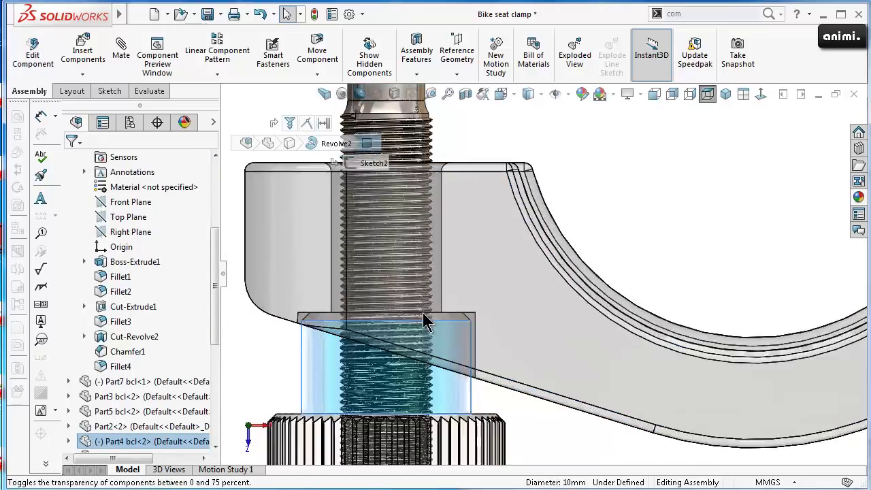
scroll(422, 313, down, 2)
scroll(484, 293, down, 2)
scroll(485, 289, up, 2)
scroll(484, 288, up, 1)
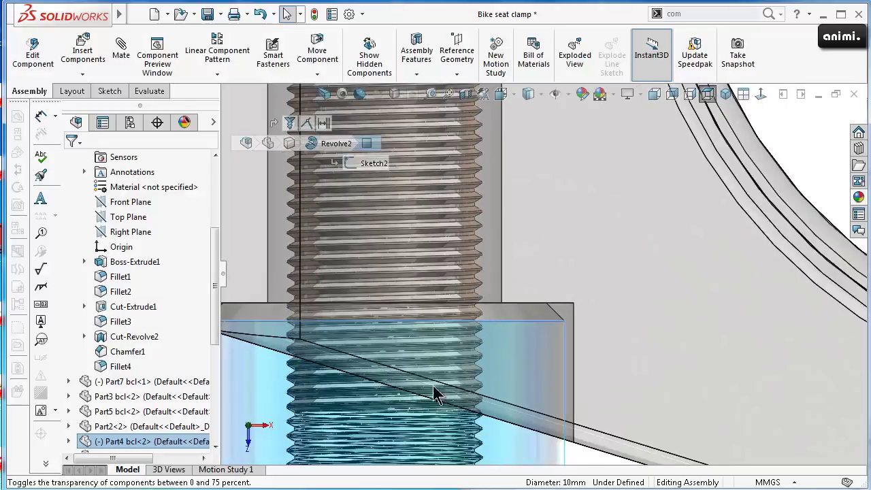
scroll(450, 281, up, 2)
scroll(477, 204, up, 2)
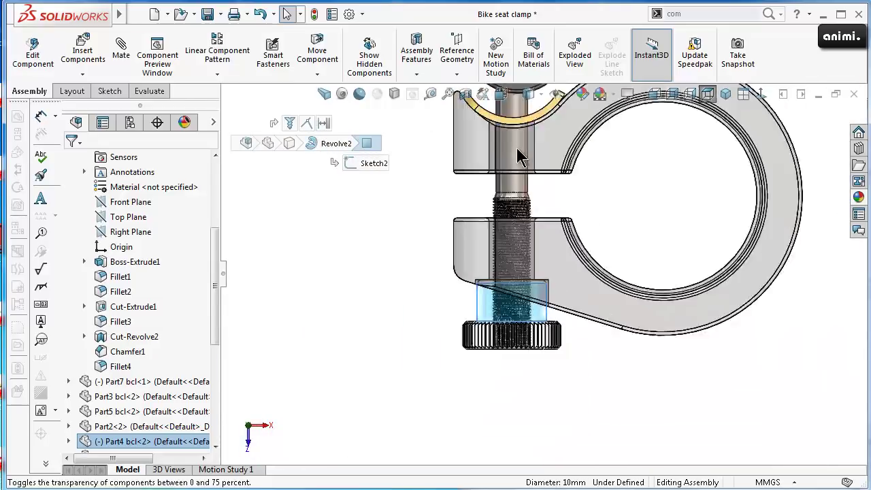
ctrl+middle_drag(516, 148, 537, 231)
scroll(565, 177, down, 2)
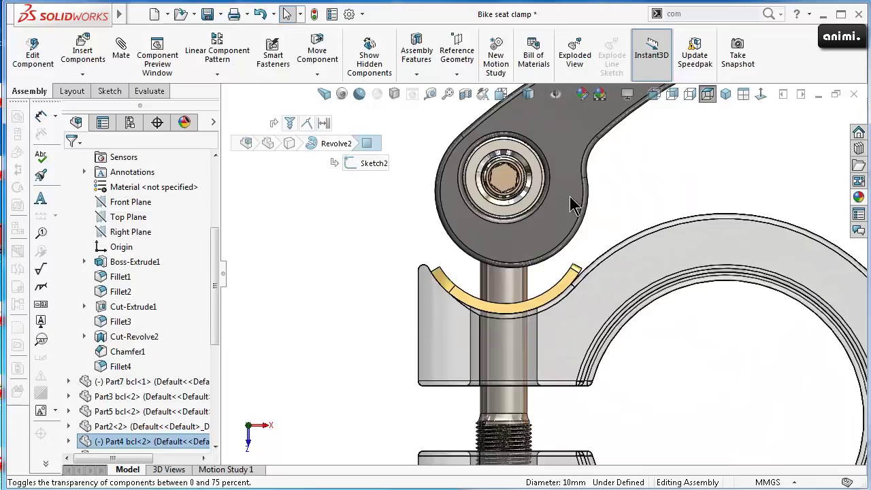
click(566, 209)
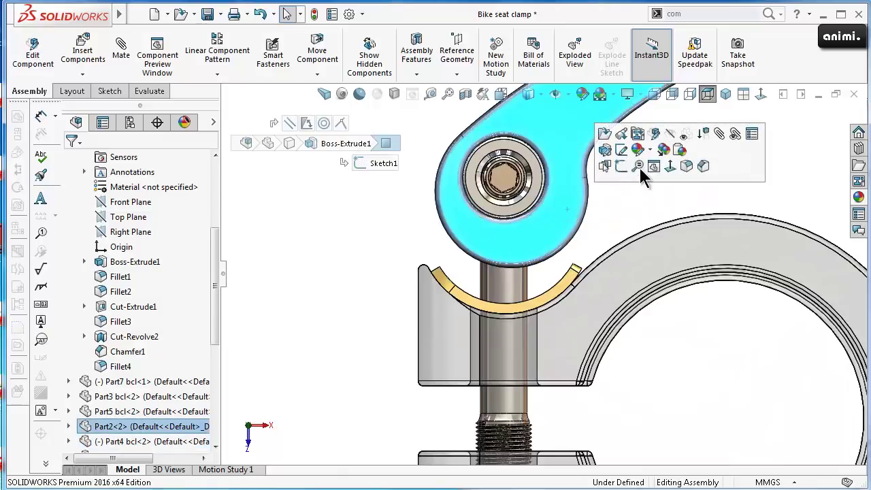
click(684, 135)
Make the inner ring Part5 and the hex bolt Part6 transparent to expose the threads.
scroll(548, 175, down, 3)
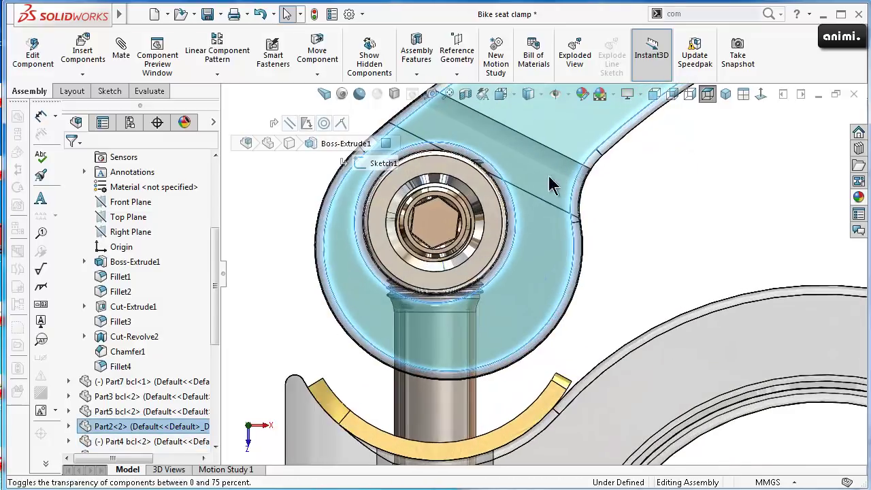
click(500, 232)
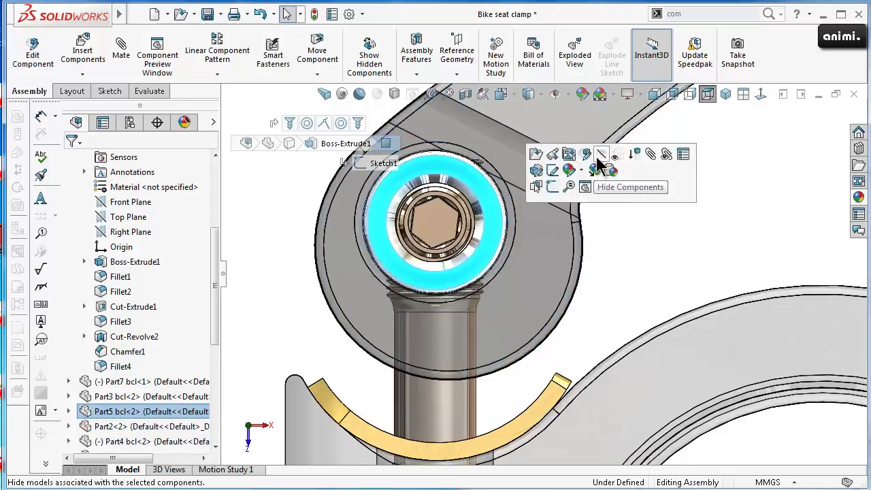
click(615, 156)
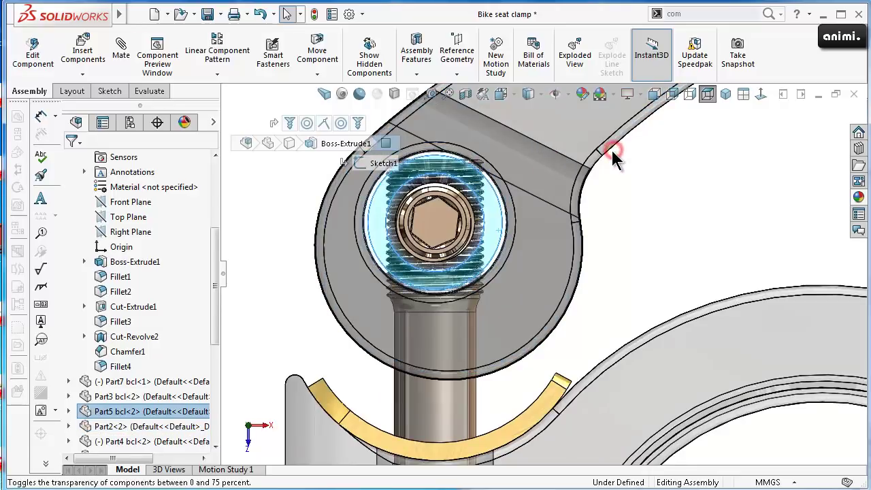
click(685, 193)
scroll(484, 163, down, 2)
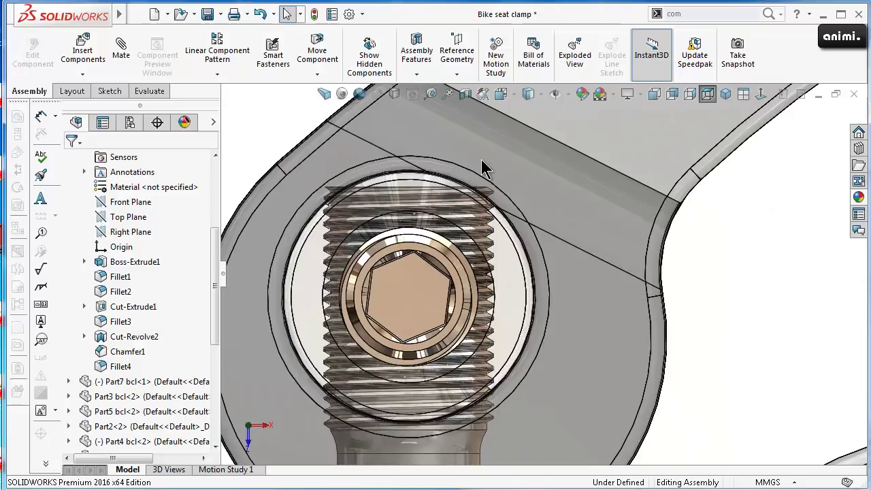
scroll(476, 170, up, 3)
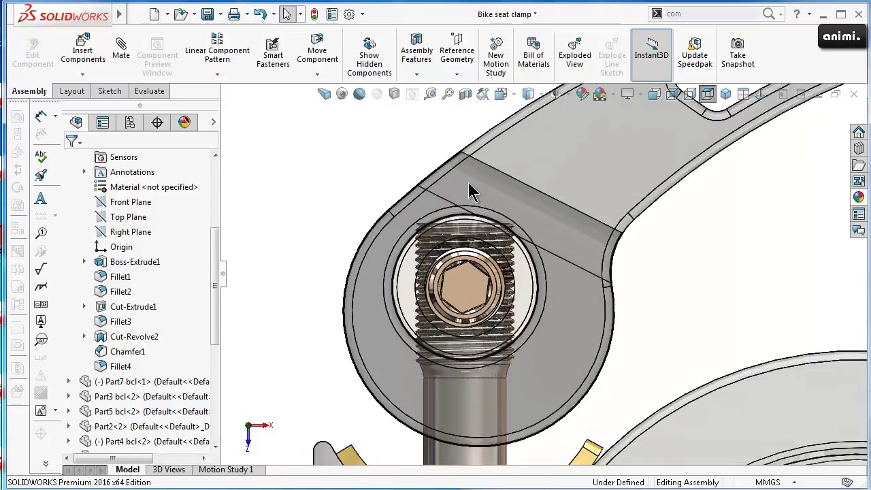
click(464, 294)
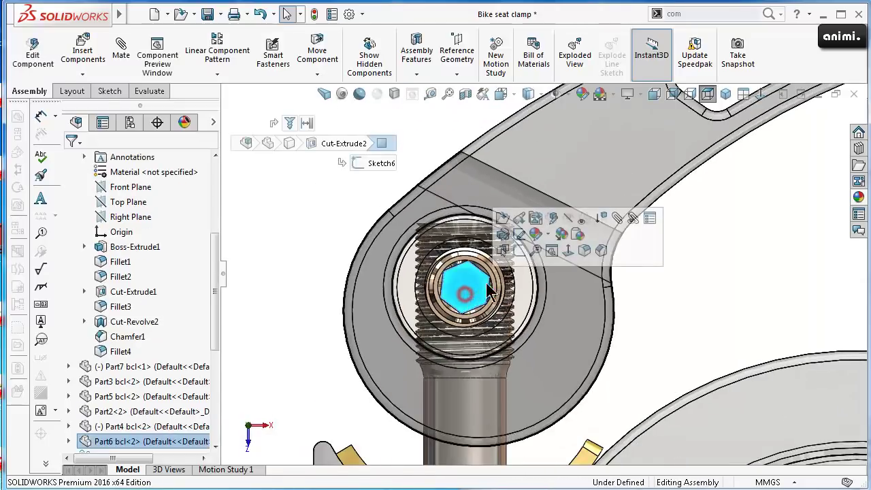
click(582, 223)
scroll(462, 291, down, 2)
scroll(457, 289, down, 2)
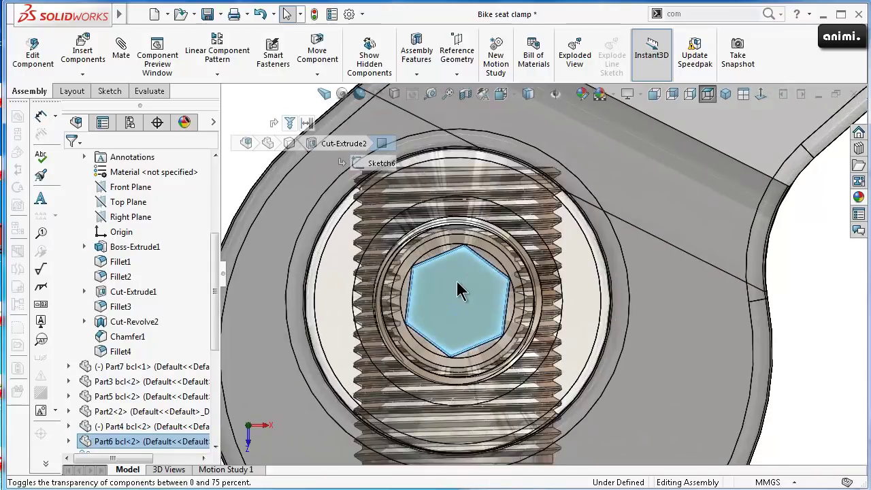
scroll(381, 279, up, 3)
scroll(340, 269, up, 2)
Make the lever and the bushing ring Part5 solid again.
click(329, 266)
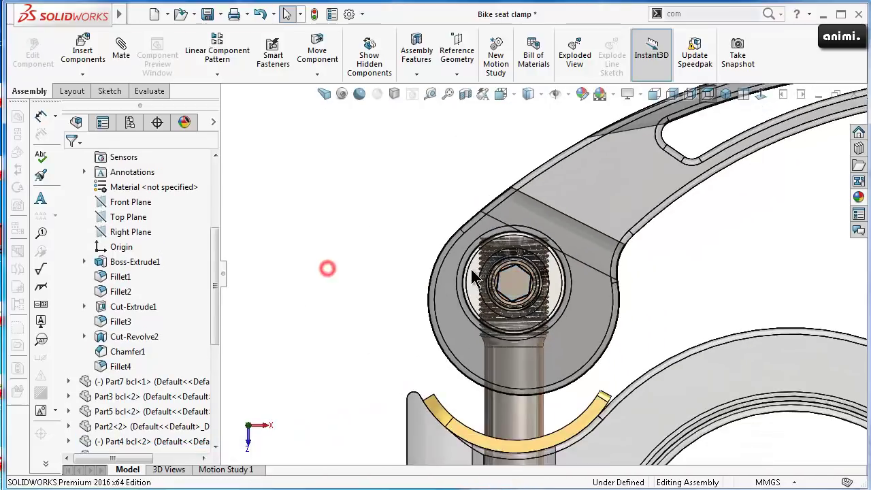
click(455, 309)
click(576, 230)
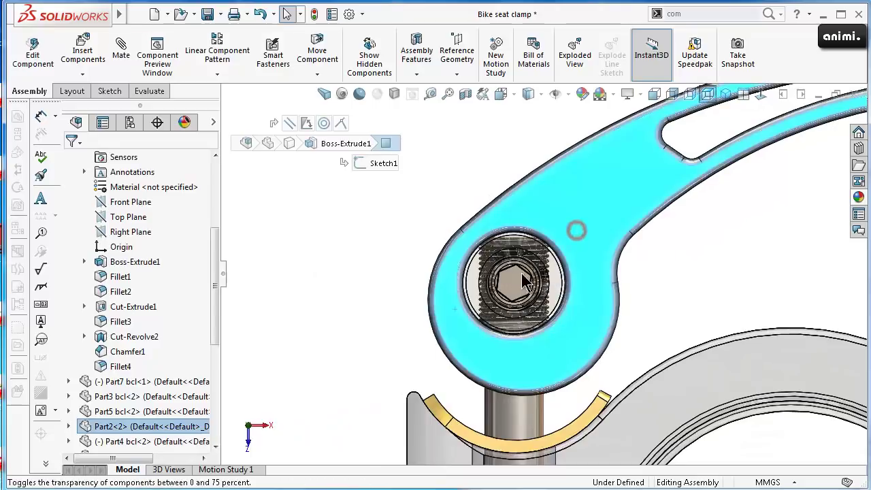
click(553, 291)
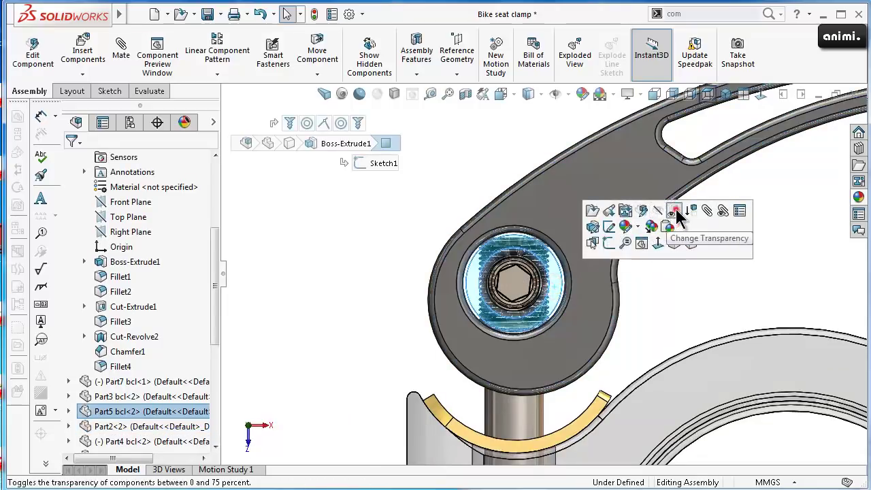
click(675, 209)
Orbit into the nut and select the helical thread edge of Cut-Revolve2.
click(527, 289)
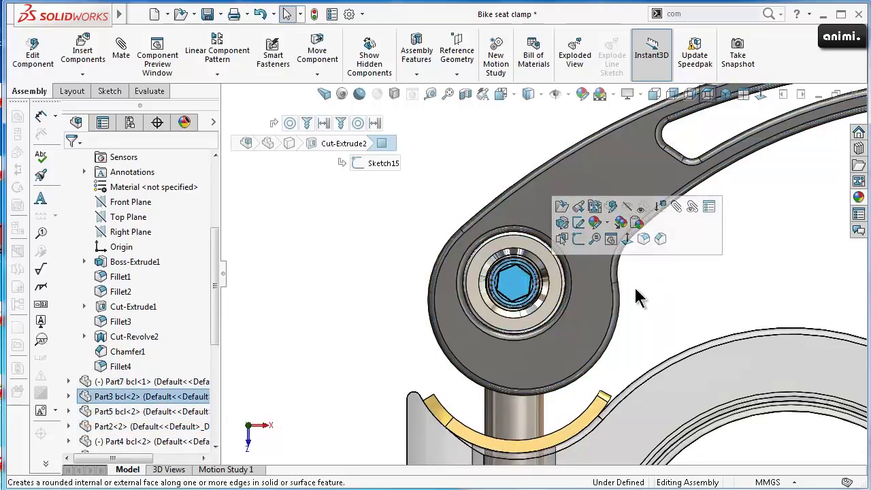
middle_drag(636, 295, 429, 312)
click(375, 303)
scroll(517, 269, down, 3)
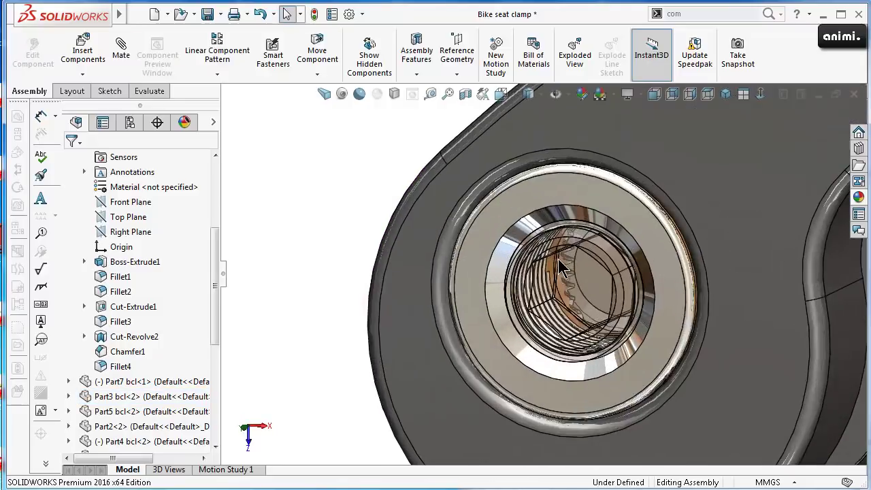
scroll(574, 240, down, 3)
scroll(560, 223, down, 2)
click(560, 223)
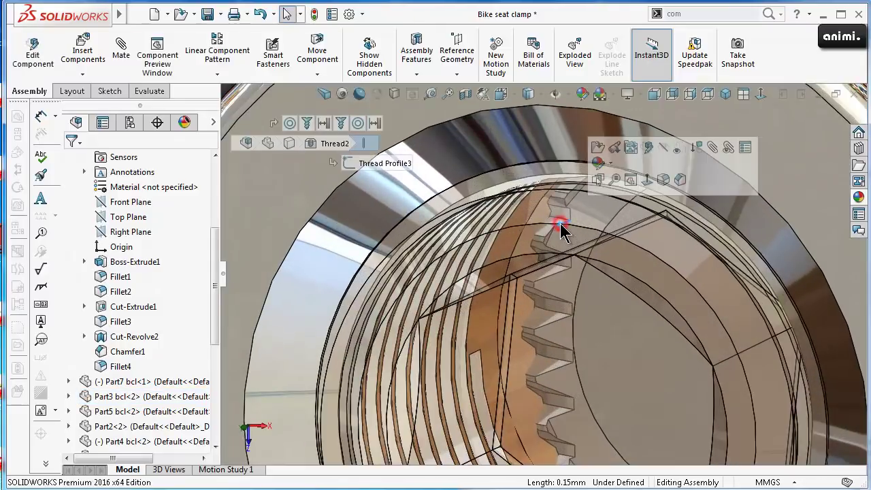
click(495, 235)
scroll(549, 282, up, 3)
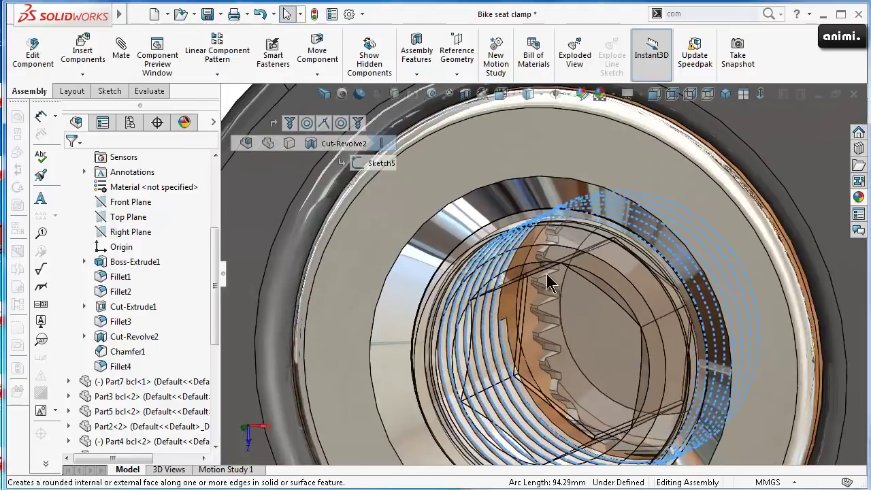
scroll(548, 282, up, 5)
scroll(173, 320, down, 3)
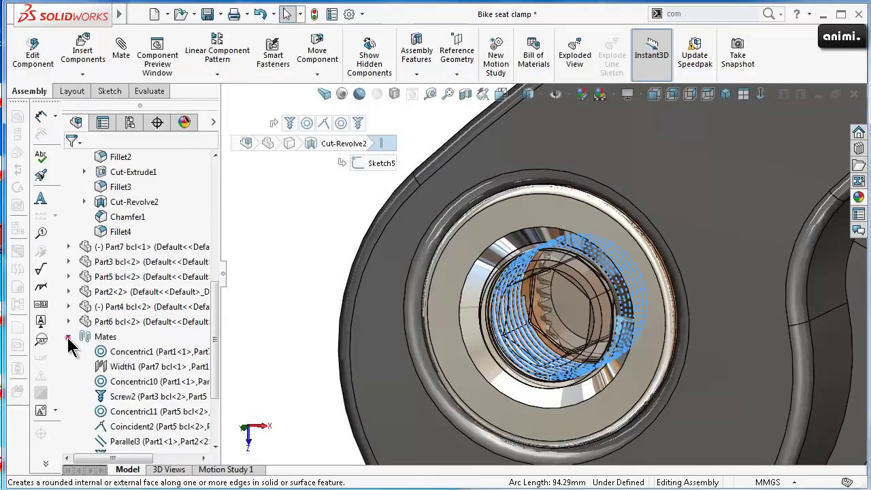
Collapse the Mates folder and turn off transparency on the nut and the clamp body.
click(68, 336)
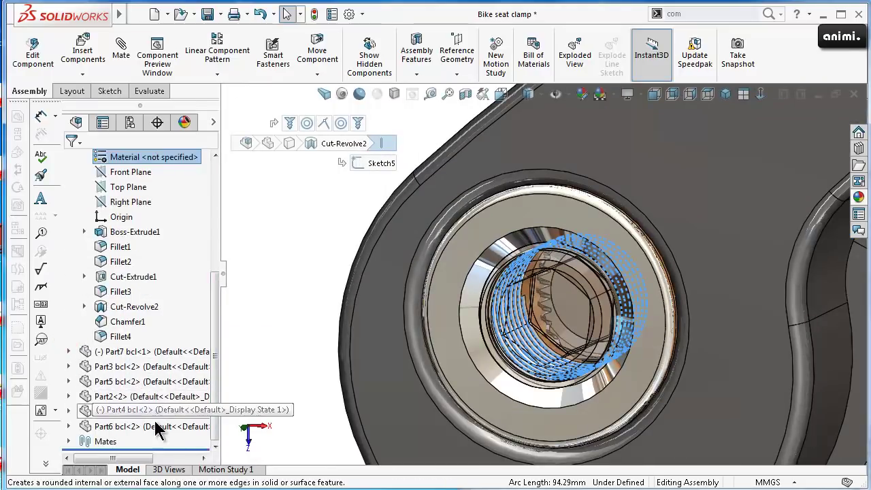
click(184, 425)
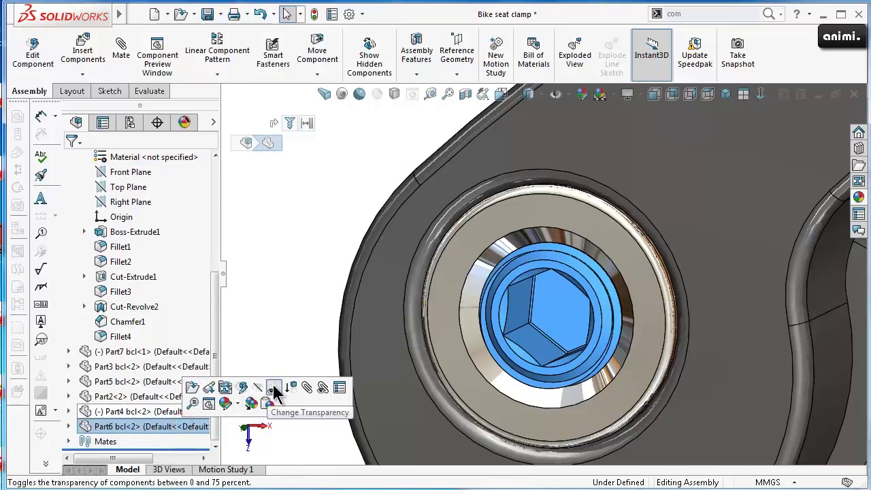
click(272, 384)
click(277, 303)
scroll(631, 369, up, 3)
scroll(568, 388, up, 2)
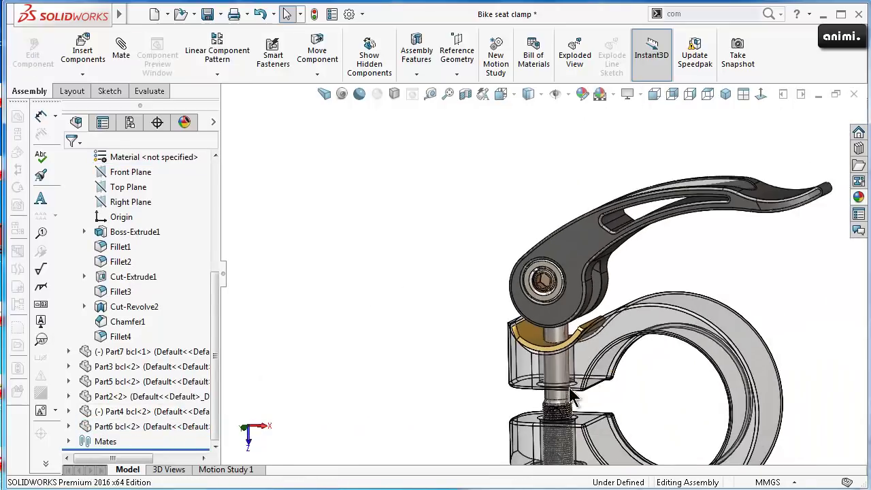
scroll(622, 376, up, 2)
click(670, 389)
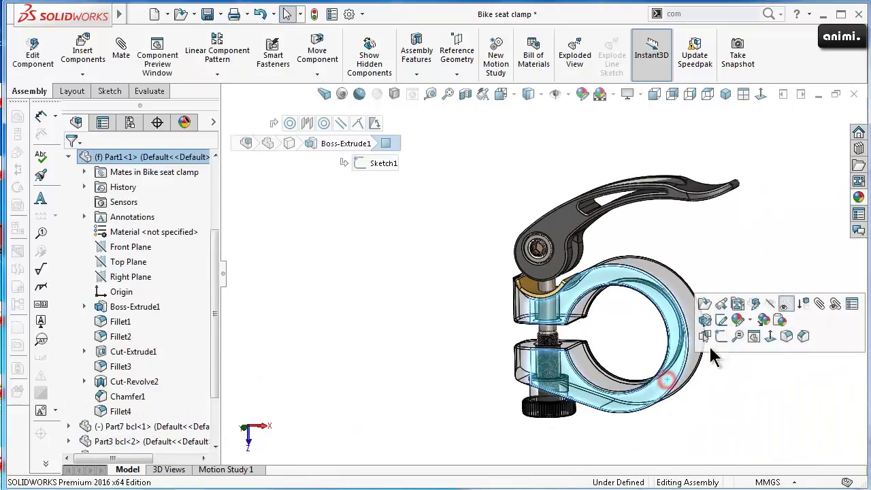
click(787, 307)
Make the adjusting screw opaque and zoom in on the yellow washer.
scroll(641, 315, down, 2)
scroll(558, 365, down, 3)
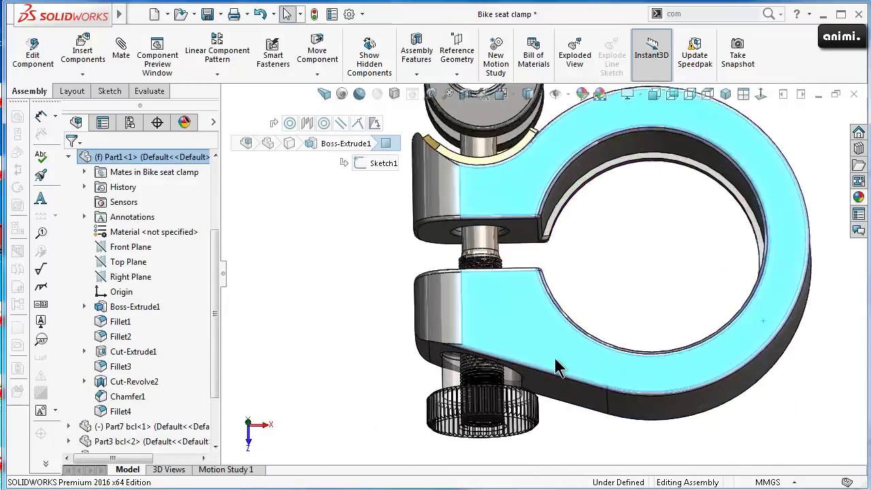
scroll(389, 389, down, 3)
click(422, 376)
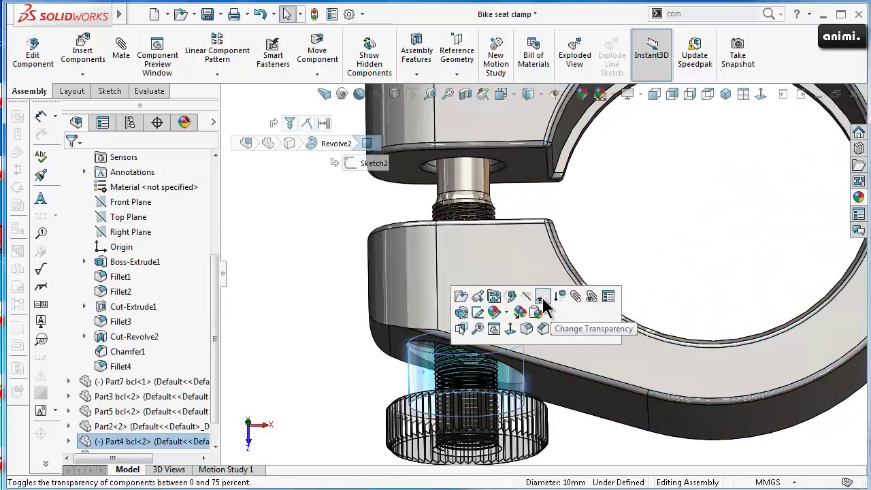
click(544, 298)
click(417, 302)
click(331, 329)
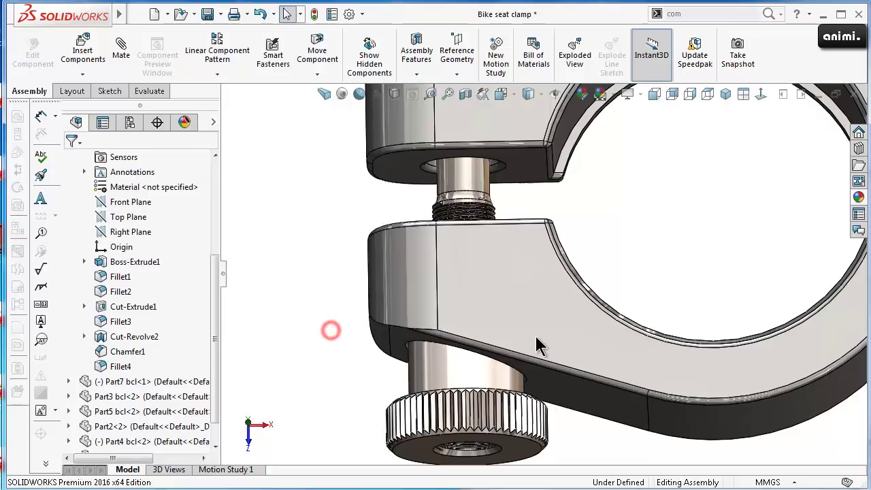
scroll(537, 346, up, 4)
scroll(495, 126, down, 4)
scroll(494, 125, down, 3)
scroll(494, 126, down, 3)
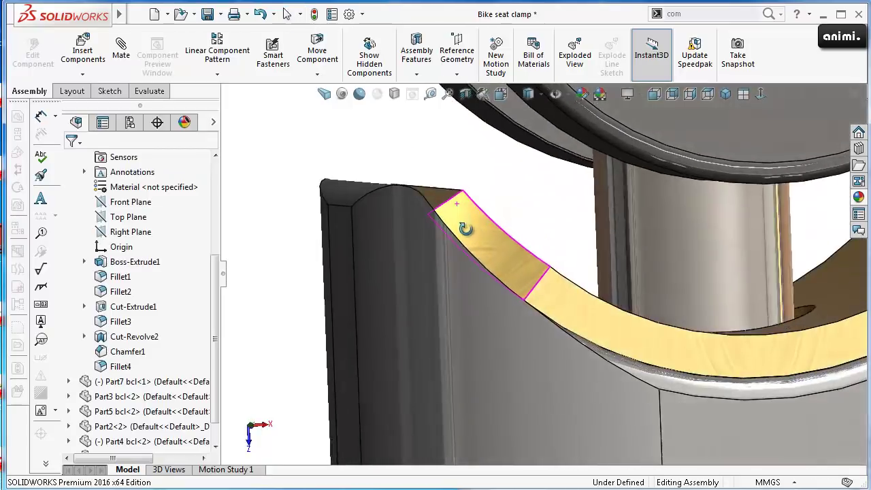
scroll(496, 109, down, 3)
text(f)
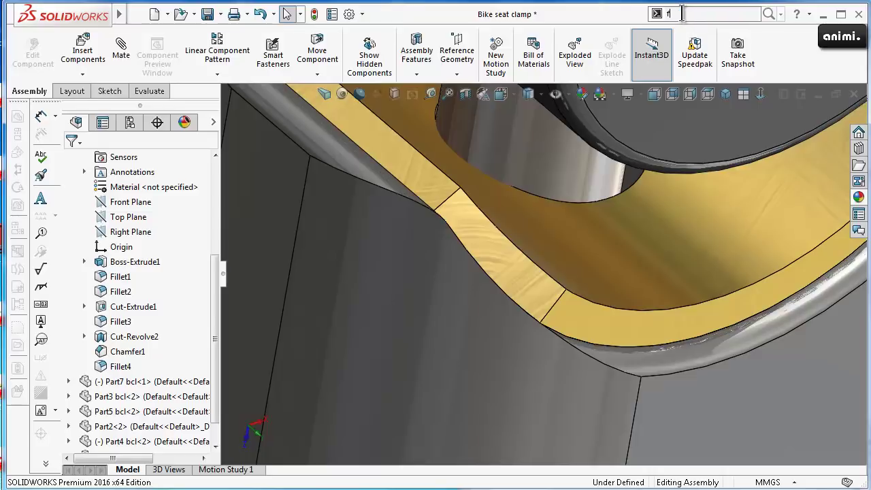
Apply a 0.5 mm Fillet to four end edges of the yellow Part7 washer.
text(il)
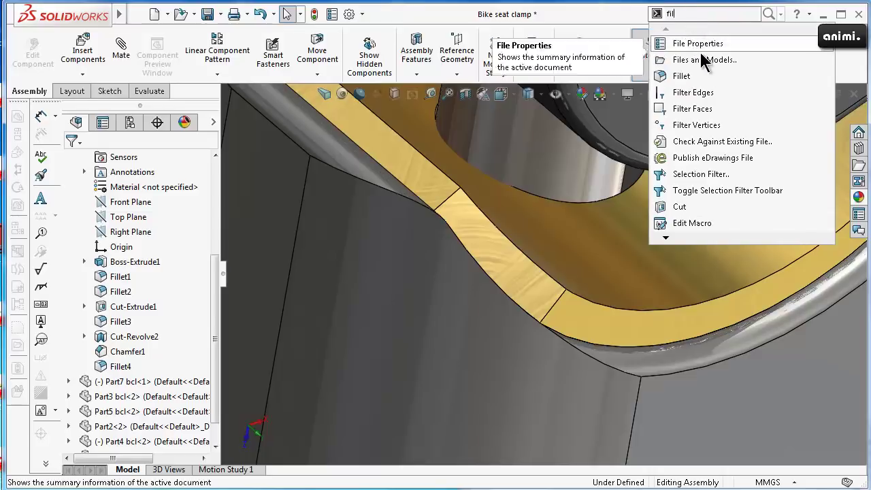
click(703, 77)
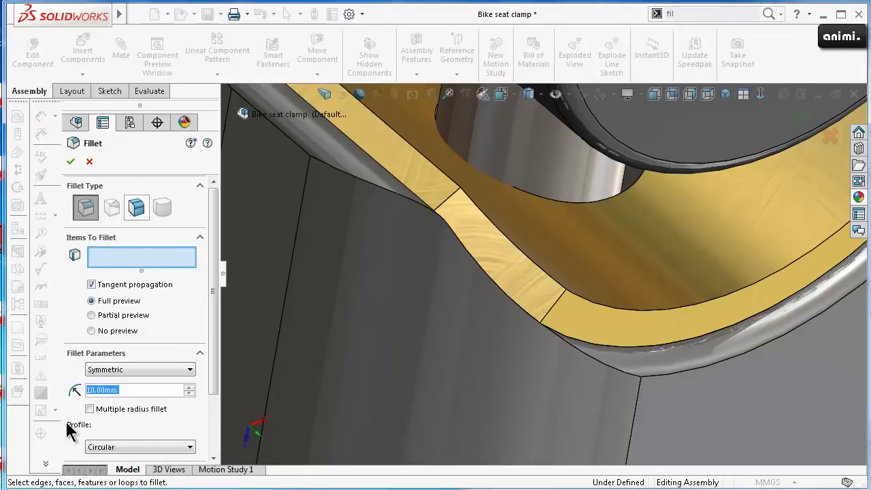
text(0.5)
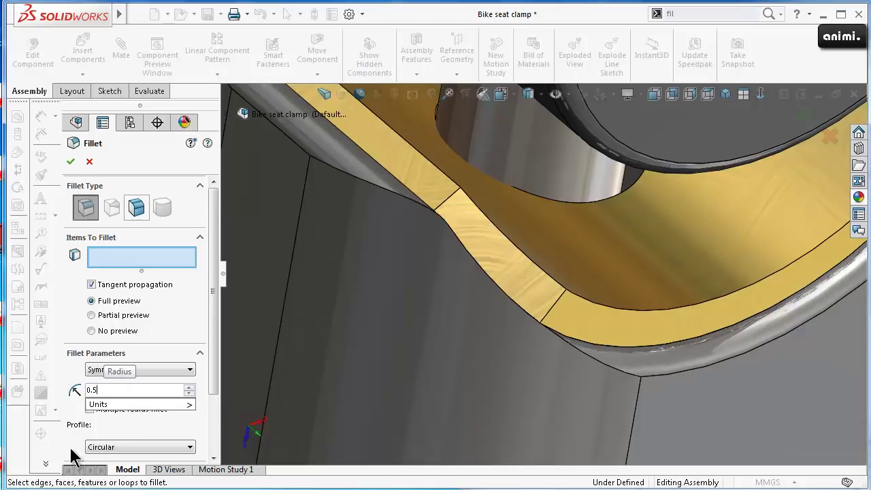
click(70, 450)
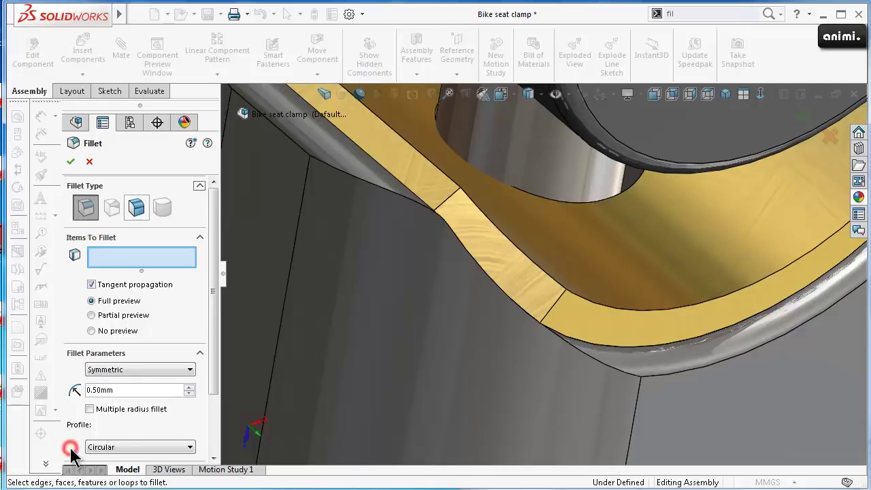
click(559, 306)
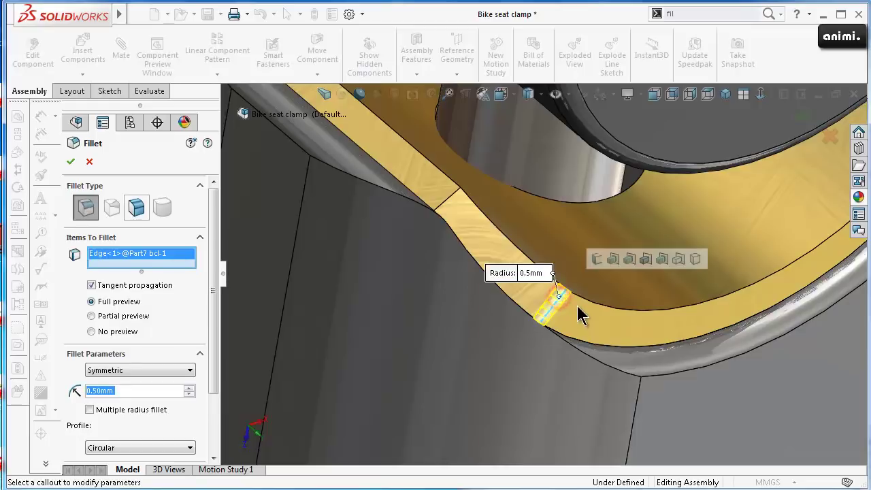
click(454, 194)
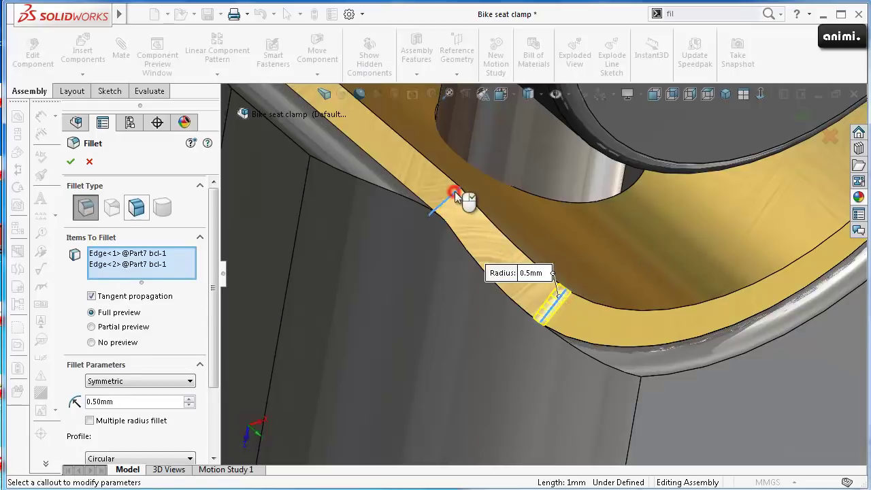
mouse_move(351, 179)
middle_down()
mouse_move(437, 204)
mouse_move(497, 251)
mouse_move(521, 317)
mouse_move(551, 329)
middle_up()
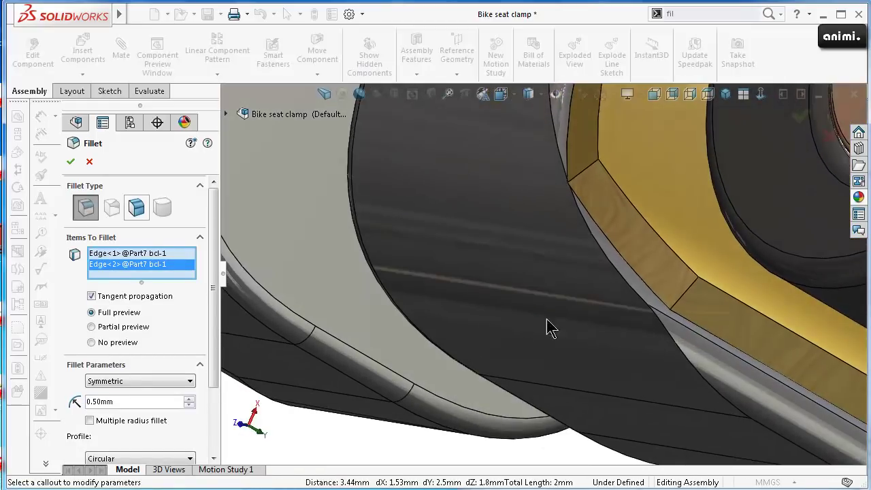
click(693, 287)
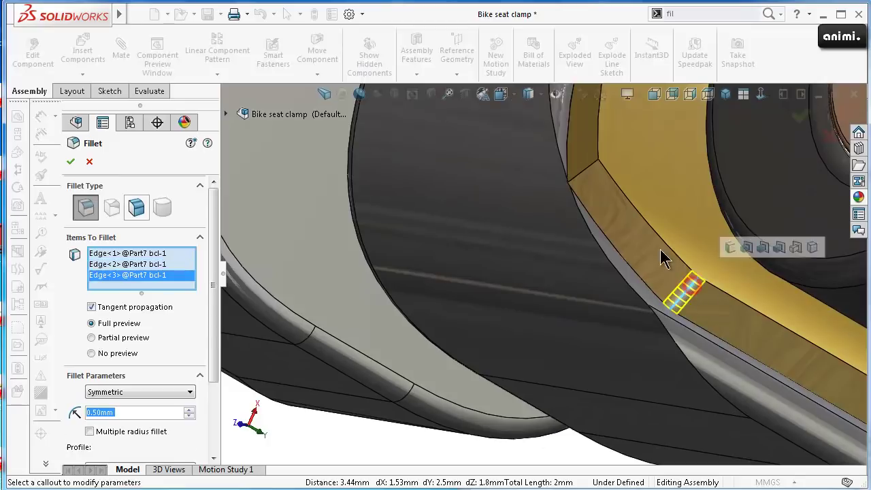
click(595, 164)
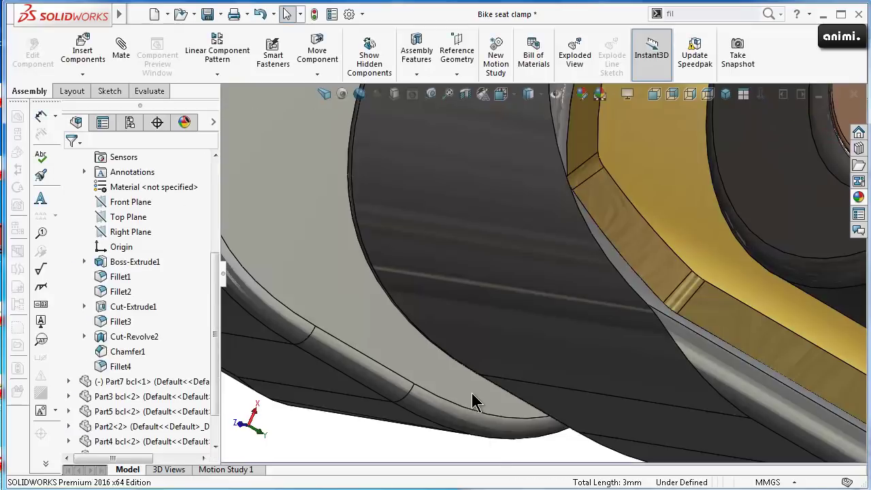
Inspect the threaded shaft from the side, then return to an isometric view of the clamp.
scroll(614, 376, up, 3)
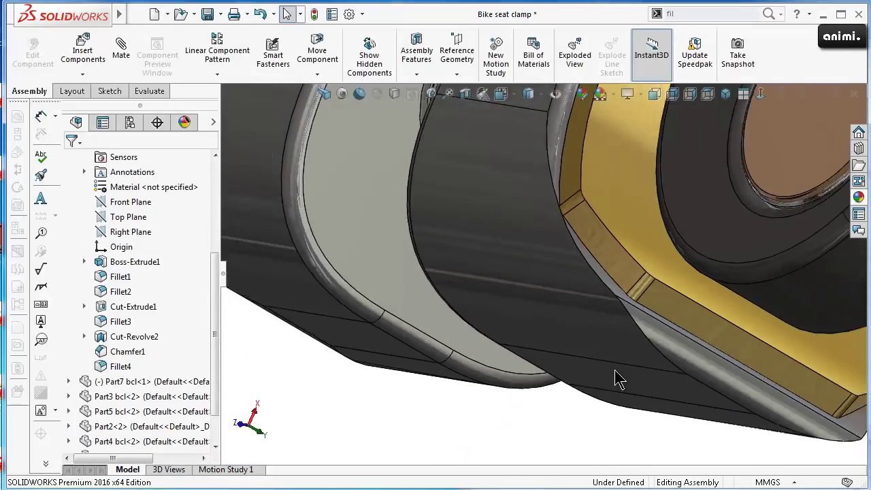
scroll(644, 369, up, 2)
scroll(612, 385, up, 2)
middle_drag(538, 378, 595, 136)
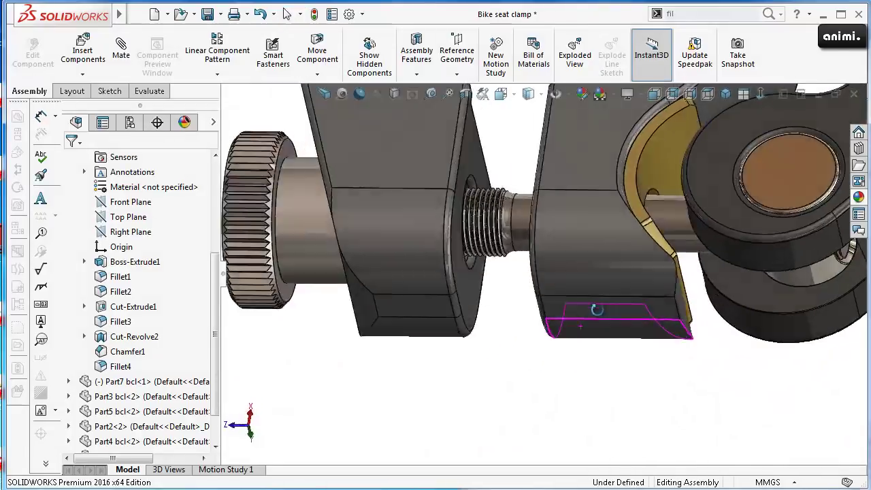
scroll(619, 409, up, 3)
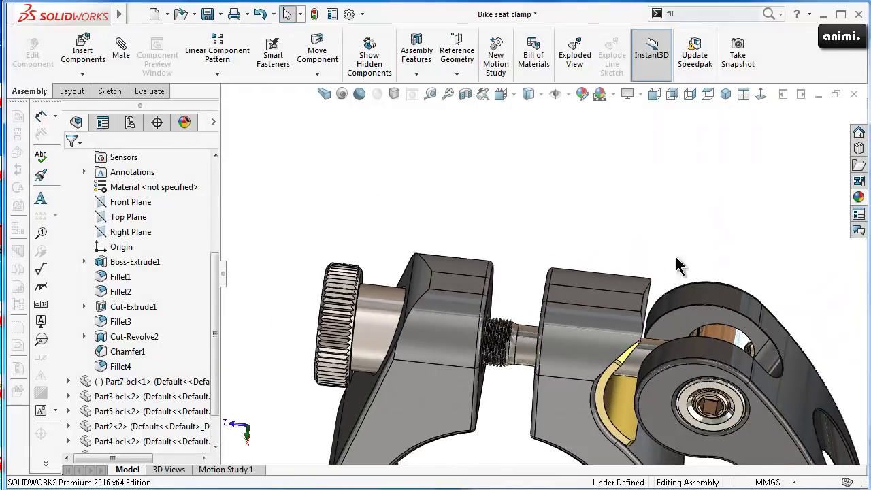
click(725, 93)
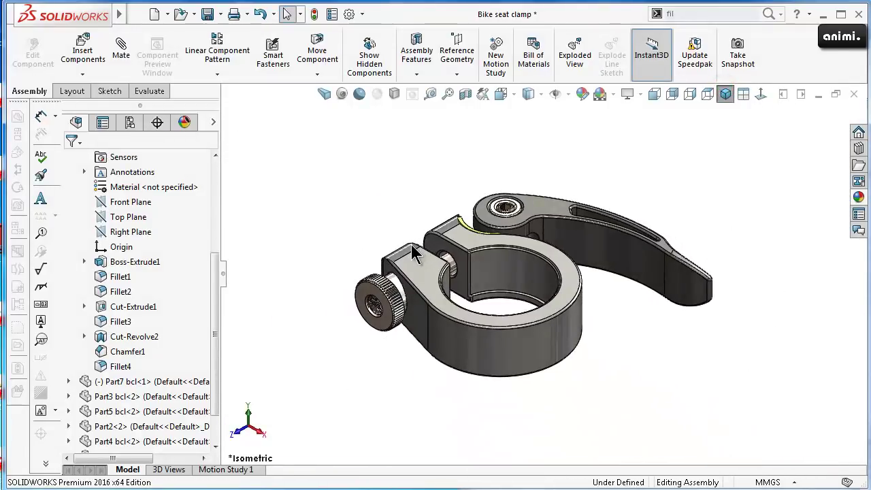
scroll(413, 253, down, 1)
click(605, 226)
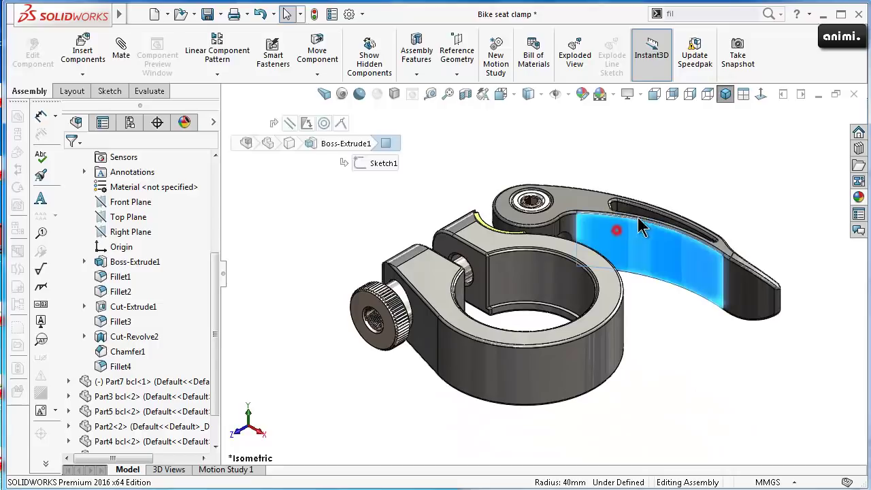
click(465, 168)
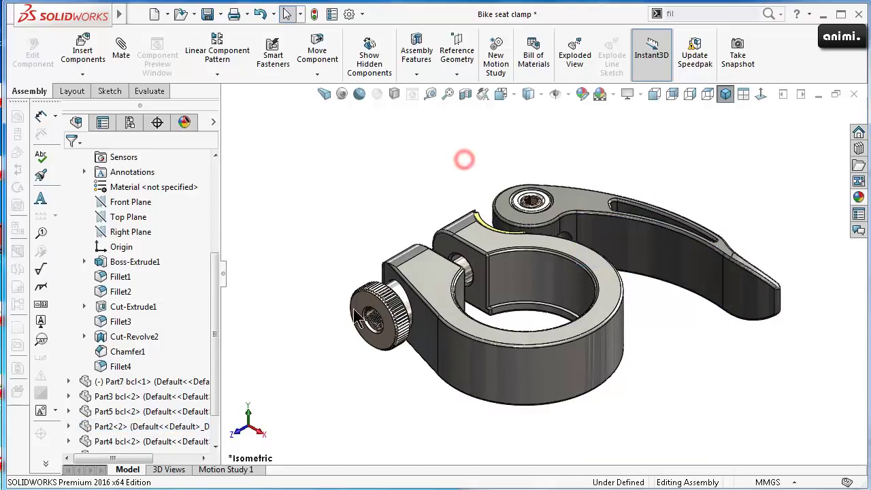
Open the Motion Study 1 timeline and swing the lever from closed to open.
click(218, 470)
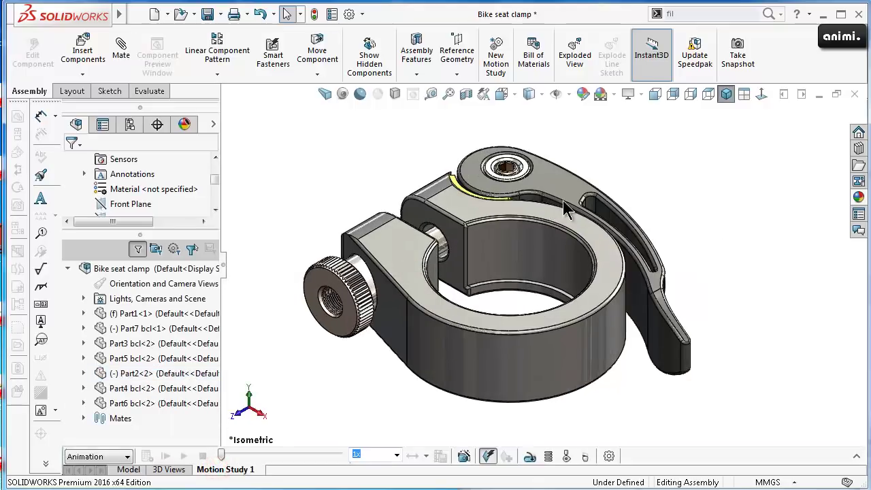
drag(563, 210, 634, 133)
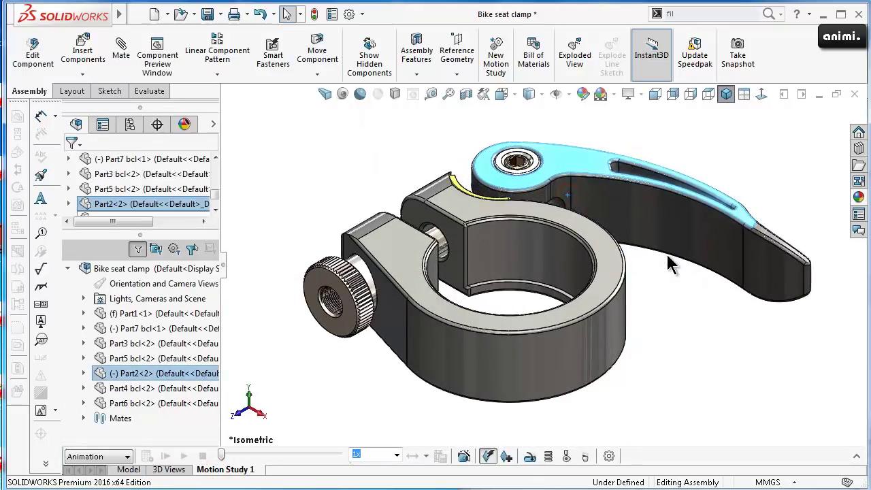
click(667, 254)
click(742, 379)
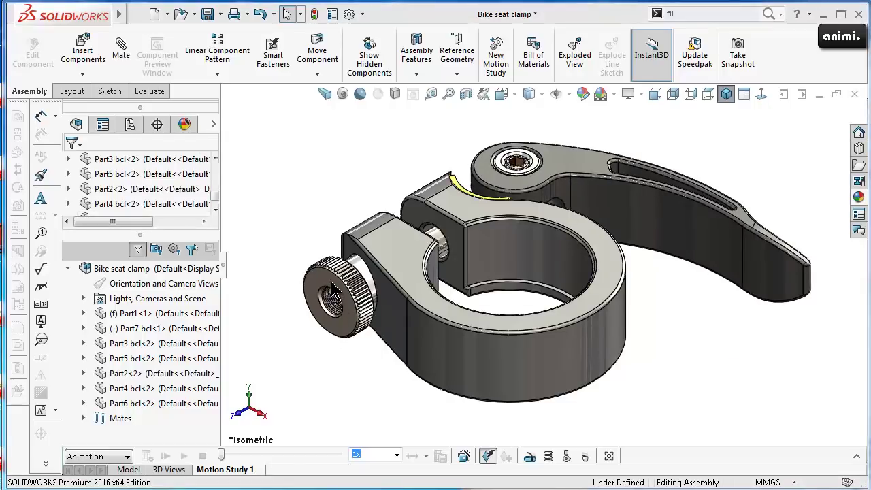
Try turning the adjusting knob by dragging, then clear all selections.
mouse_move(333, 289)
mouse_down()
mouse_move(334, 351)
mouse_move(306, 322)
mouse_move(326, 271)
mouse_move(338, 354)
mouse_move(351, 300)
mouse_up()
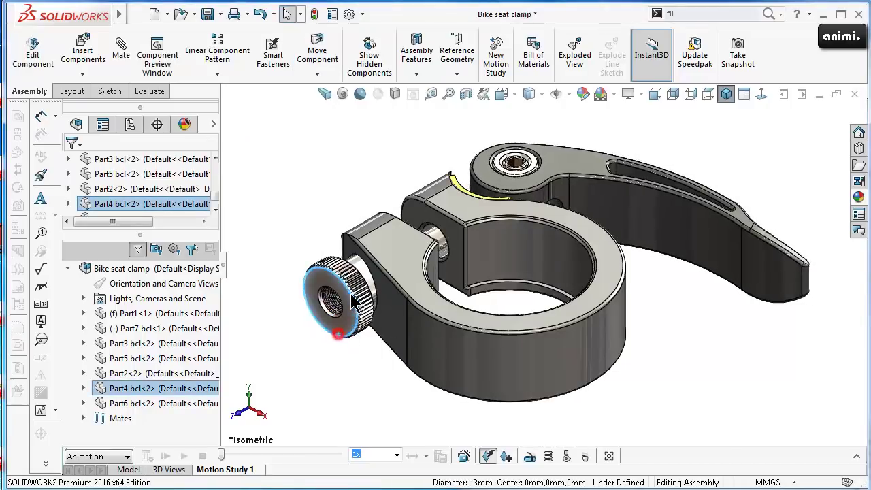
drag(334, 289, 320, 245)
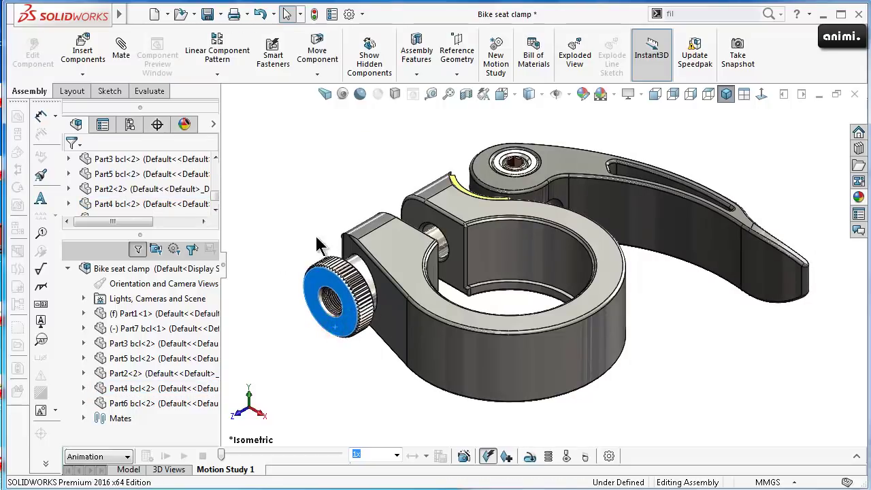
mouse_move(322, 330)
mouse_down()
mouse_move(358, 310)
mouse_move(364, 292)
mouse_up()
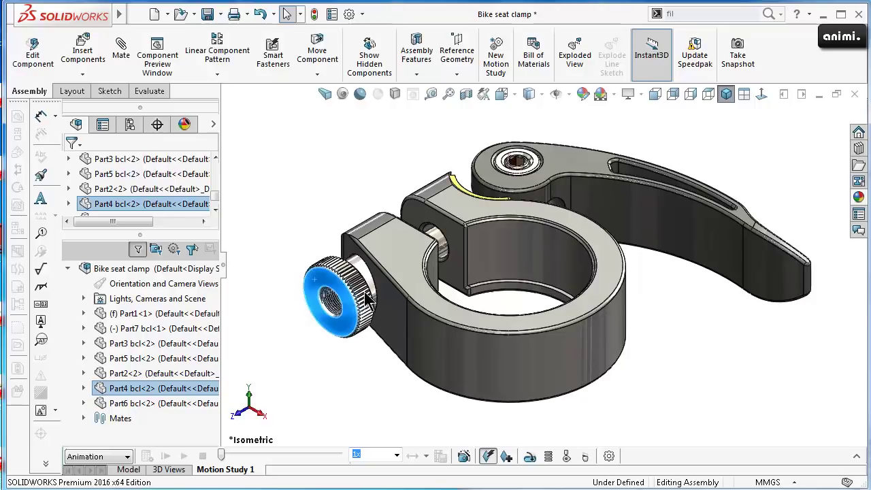
click(510, 194)
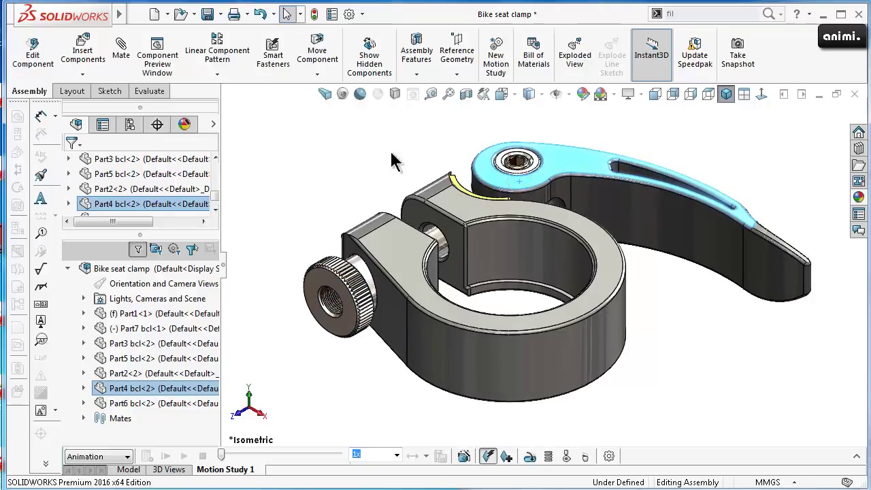
click(333, 158)
scroll(297, 288, down, 2)
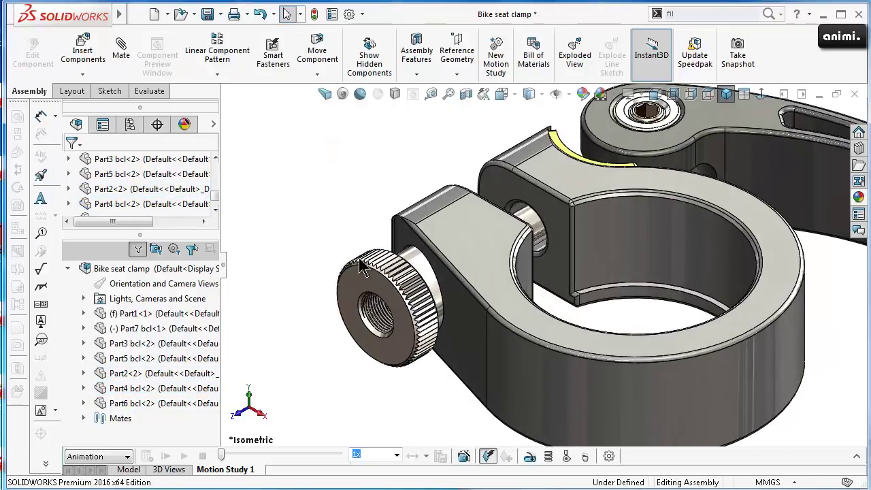
scroll(618, 301, up, 2)
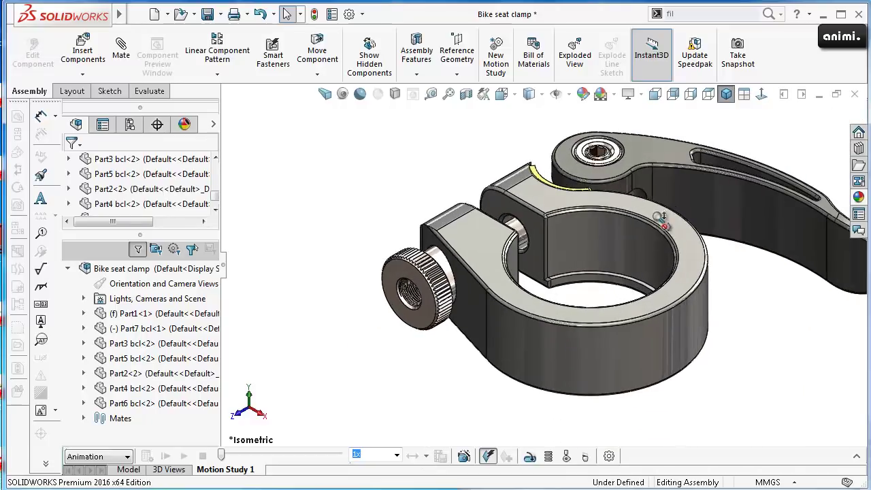
scroll(667, 190, up, 2)
scroll(496, 272, down, 2)
scroll(510, 326, up, 2)
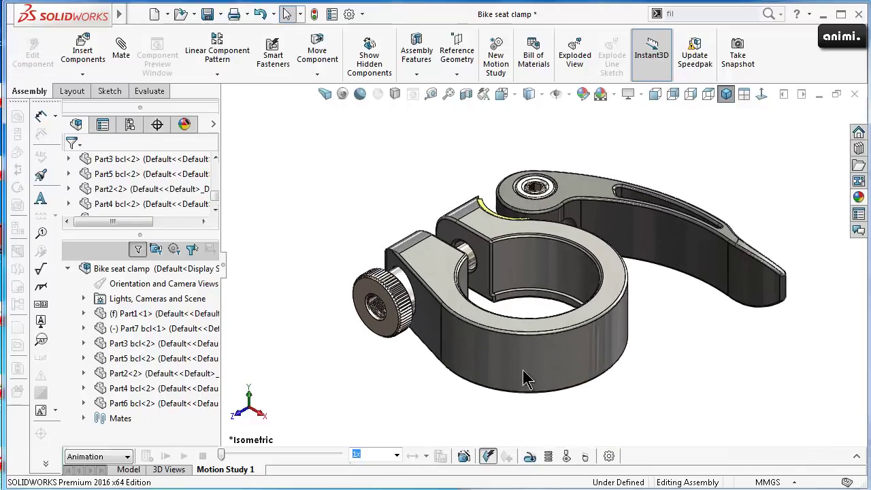
Add RotaryMotor1 at 75 RPM constant speed on Part4's cylindrical knob face.
click(529, 457)
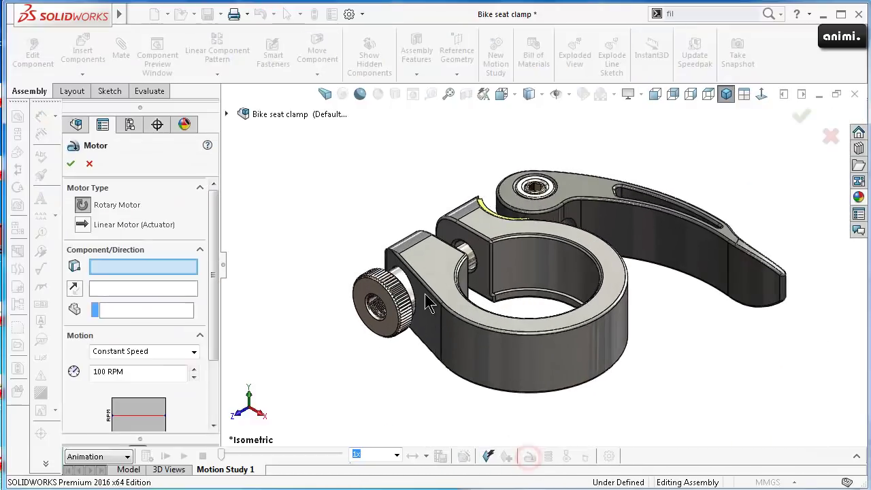
scroll(411, 279, down, 1)
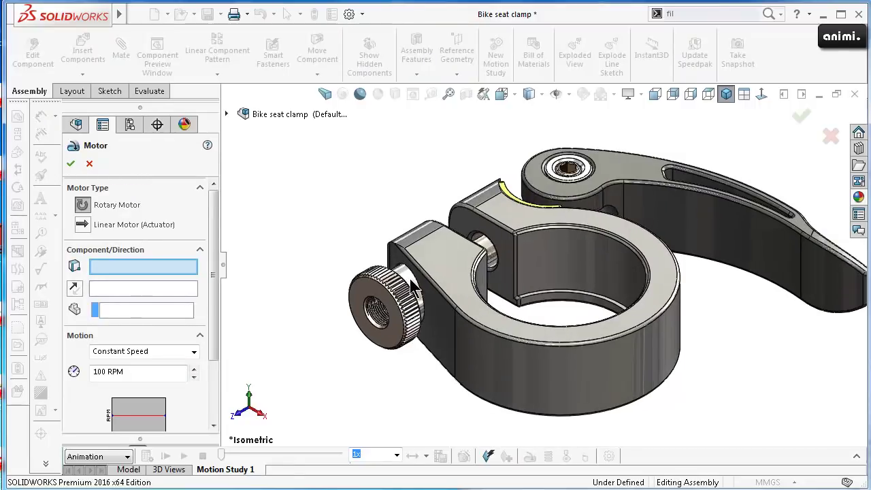
click(410, 285)
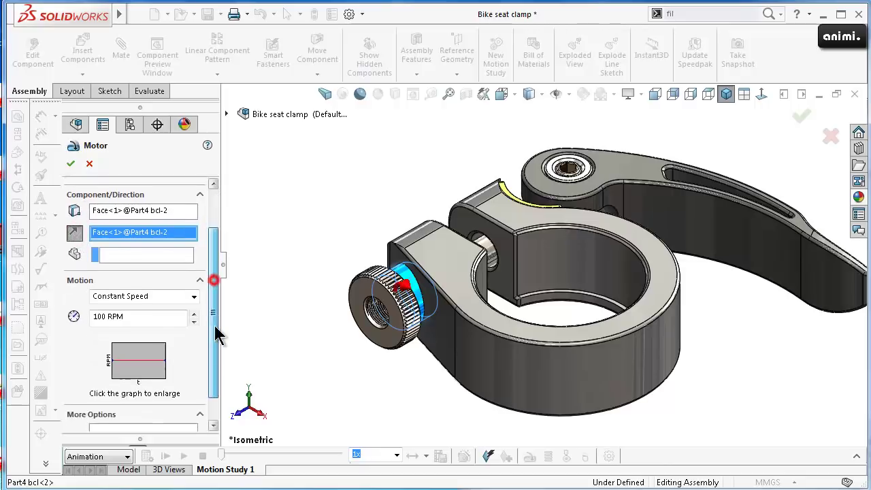
mouse_move(208, 284)
mouse_down()
mouse_move(217, 338)
mouse_move(220, 283)
mouse_up()
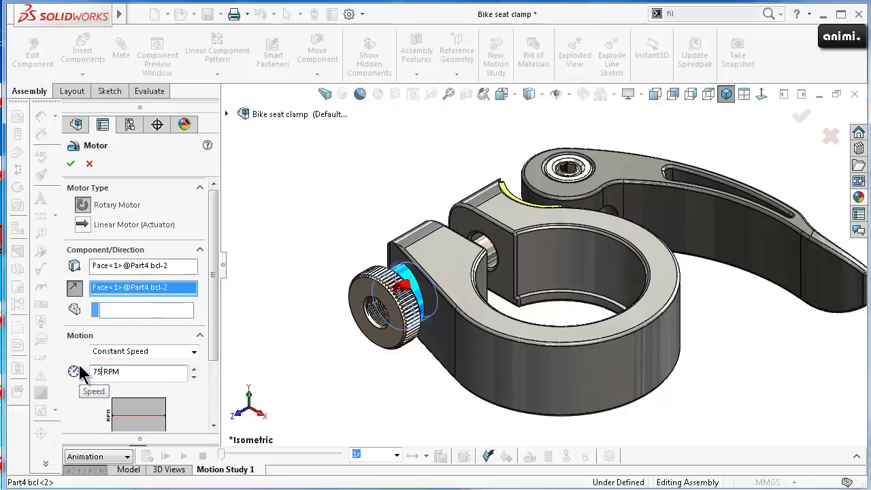
click(71, 164)
Calculate Motion Study 1, review the 6-second animation, recalculate, and stop playback.
click(856, 456)
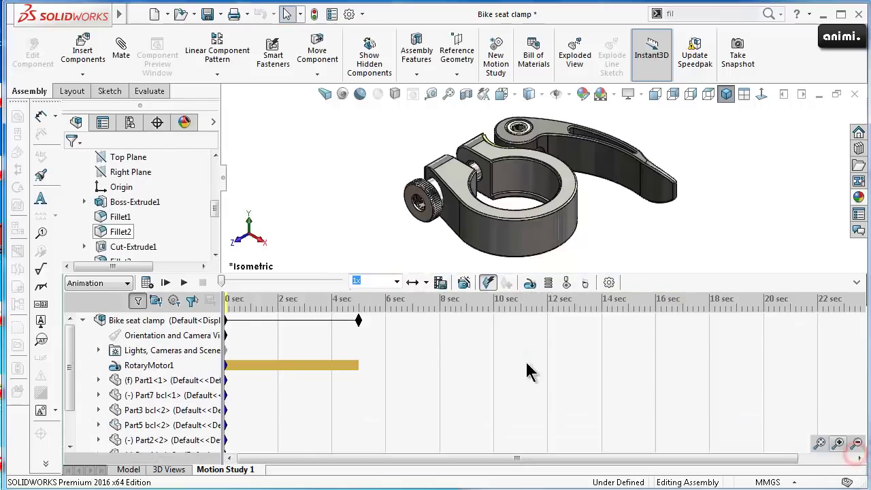
click(189, 286)
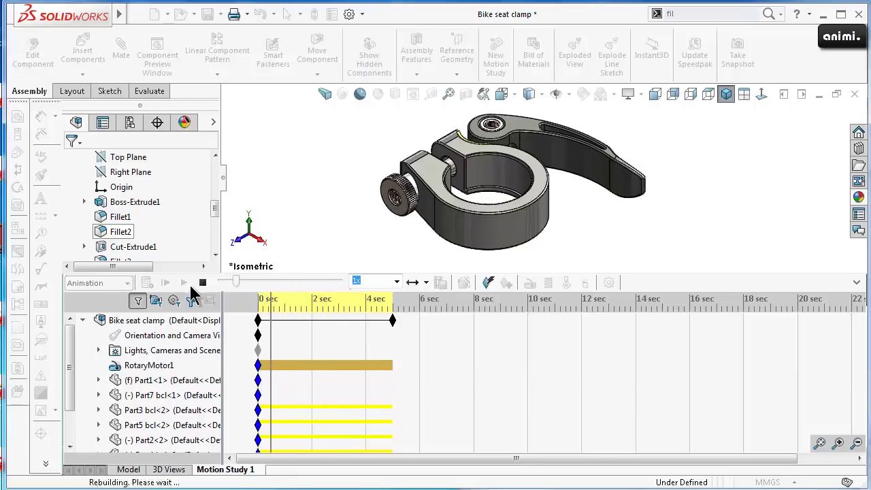
scroll(459, 170, down, 2)
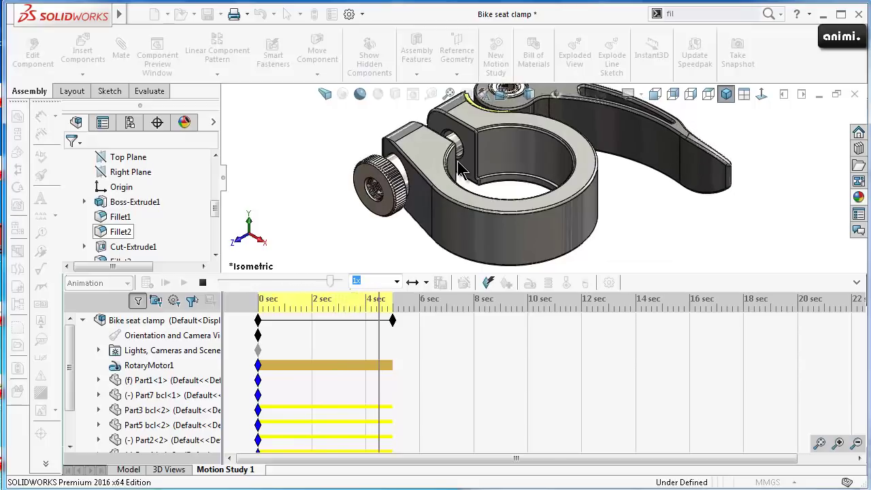
scroll(466, 160, up, 2)
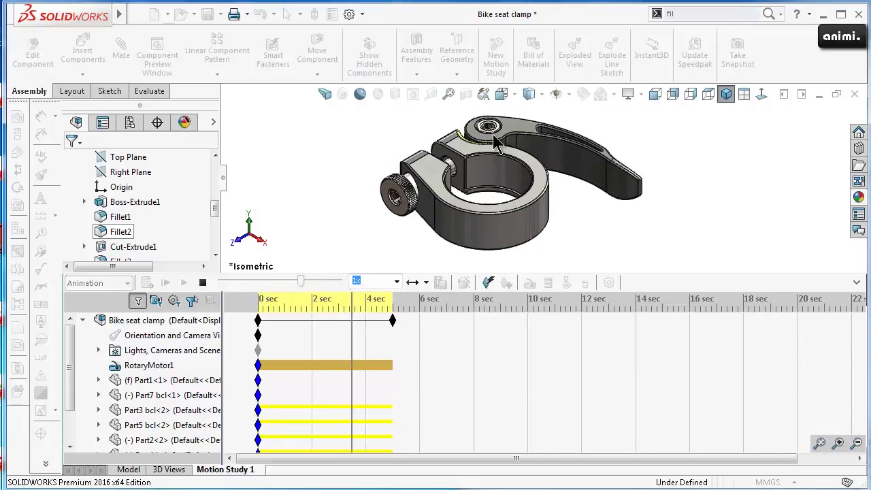
click(202, 283)
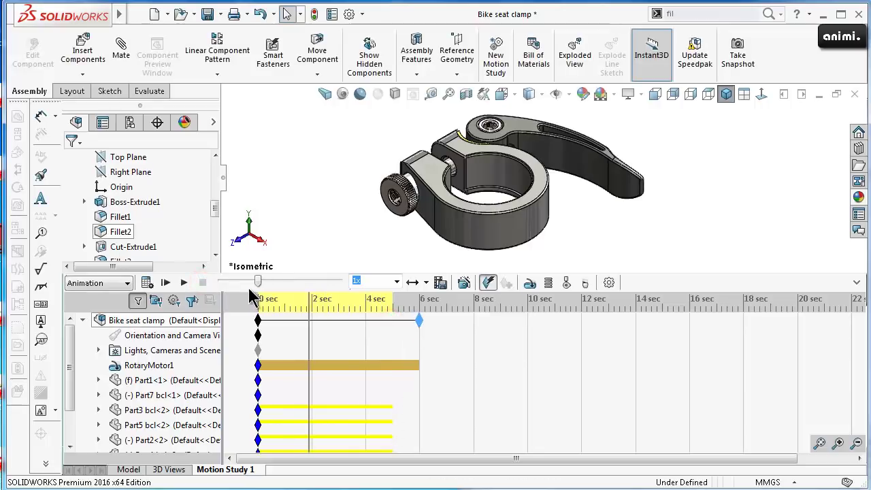
click(182, 283)
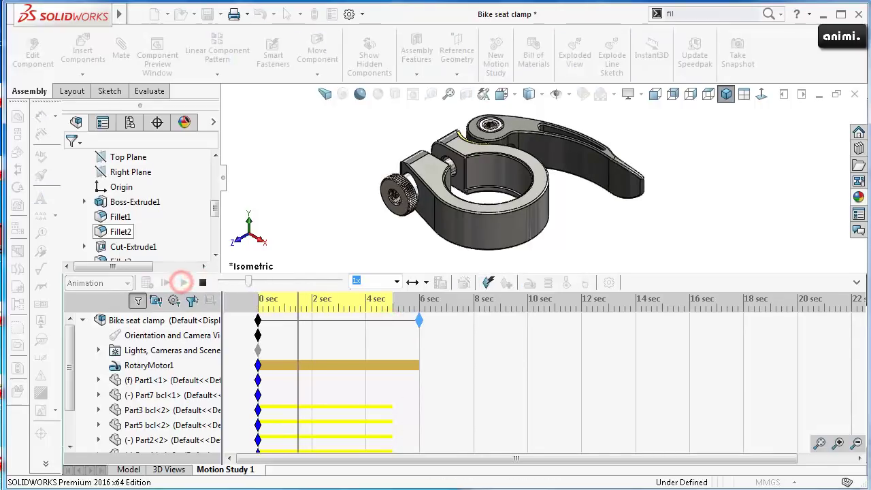
click(856, 282)
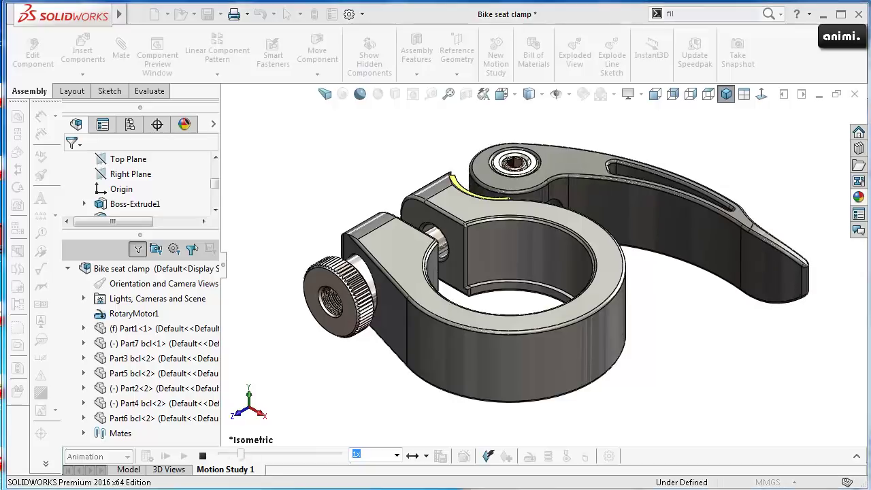
click(202, 455)
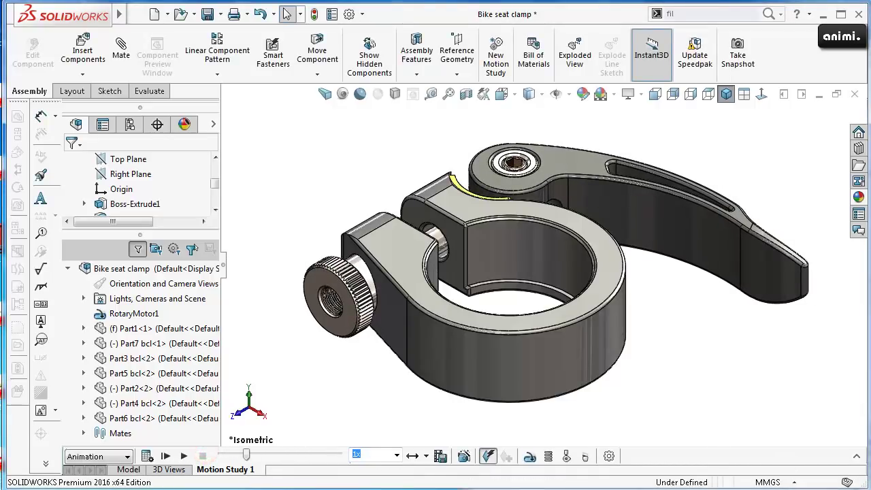
Disable view key creation for the Orientation and Camera Views row.
click(857, 456)
right_click(194, 338)
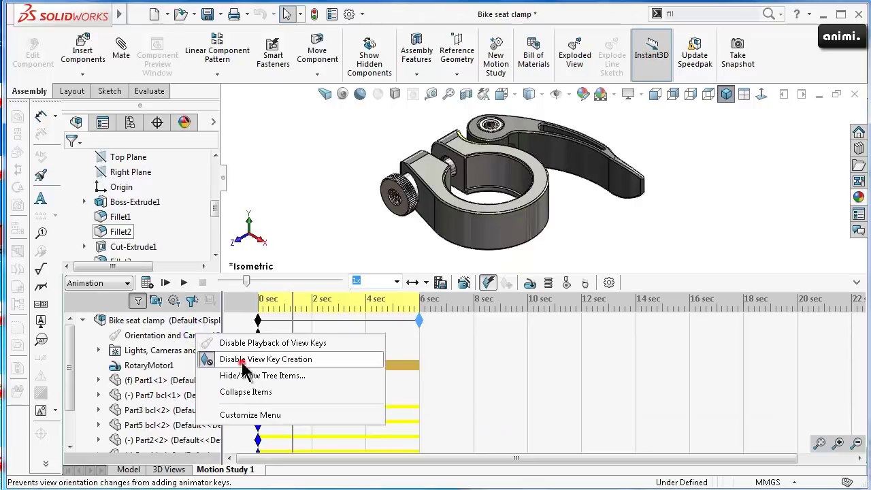
click(239, 359)
right_click(190, 335)
click(204, 343)
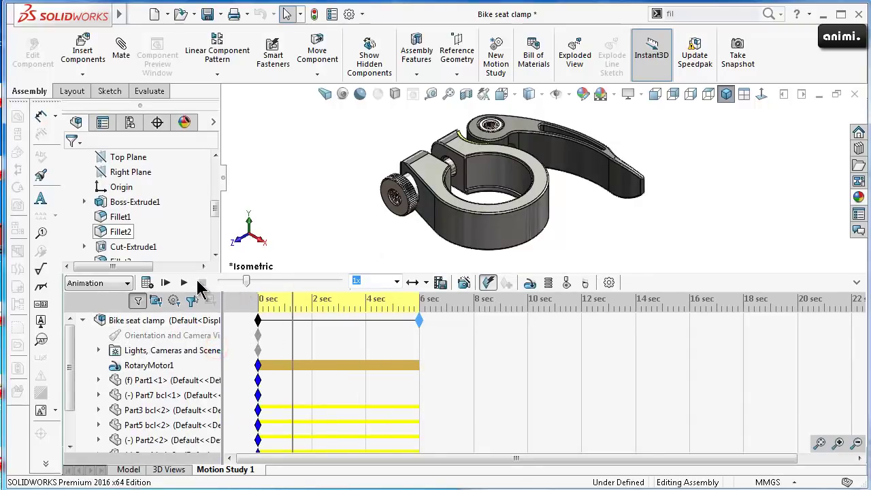
Preview the animation, then extend the rotary motor to about 7 seconds and recalculate.
click(184, 282)
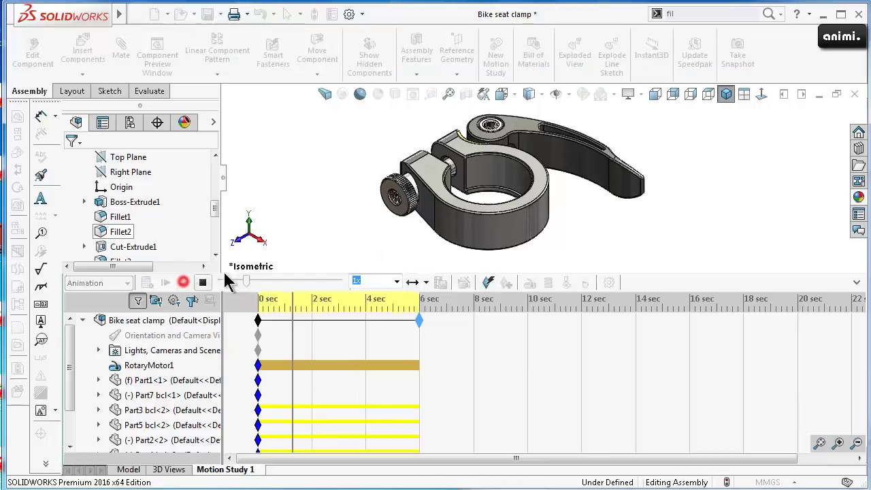
click(857, 285)
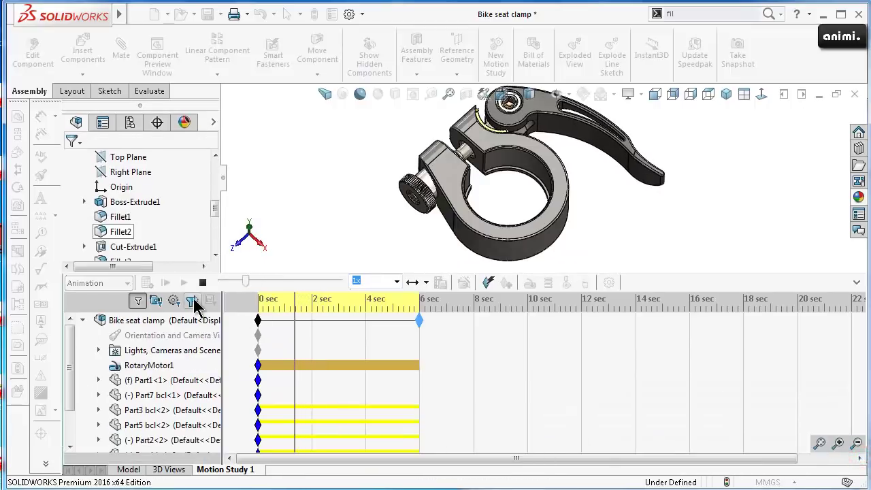
click(202, 282)
drag(443, 319, 458, 319)
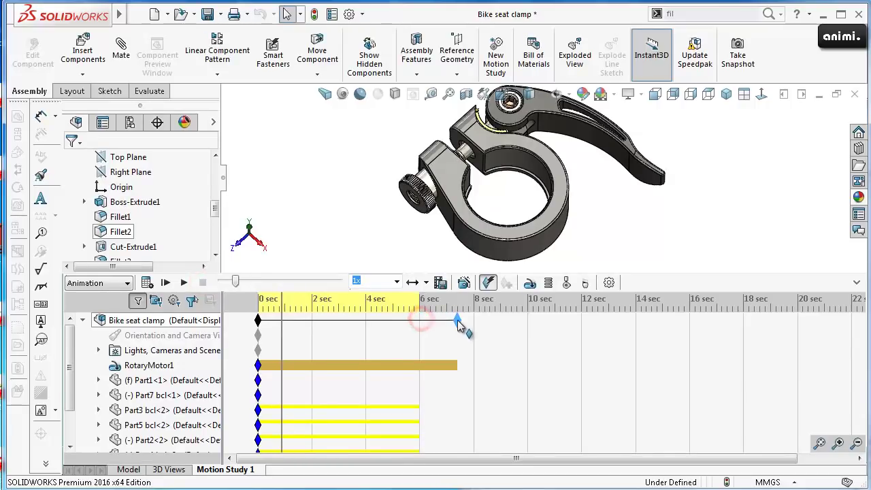
click(183, 282)
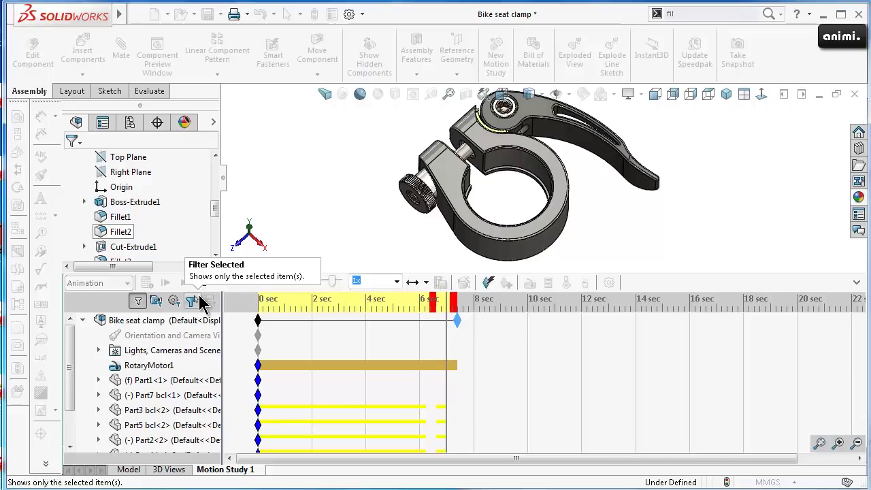
click(202, 283)
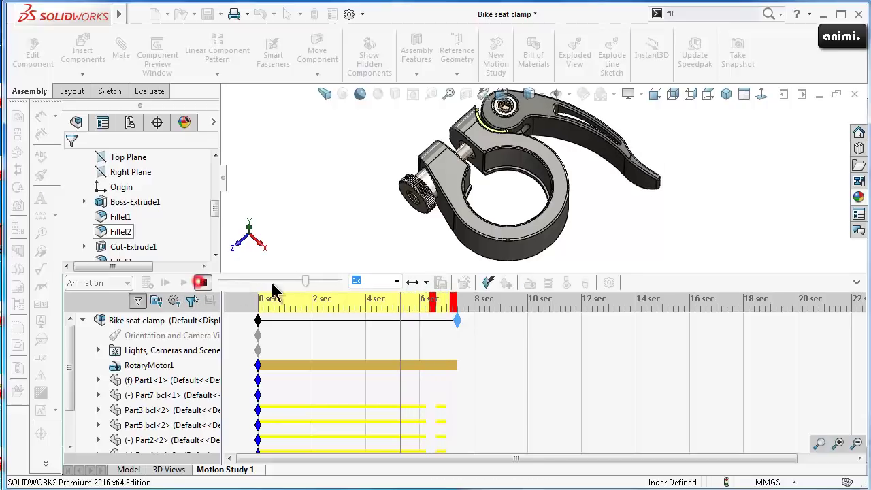
click(857, 283)
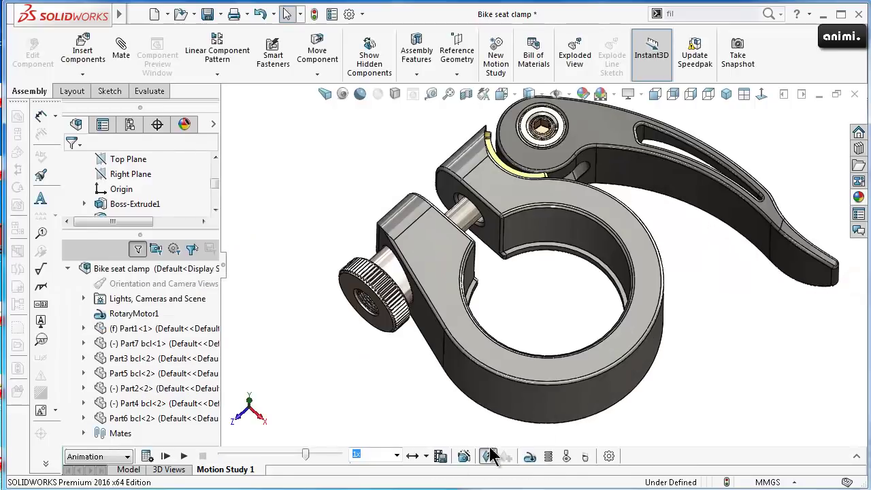
At a later time, rotate the quick-release lever Part2<2> around its hinge bolt to a new angle.
drag(306, 456, 339, 455)
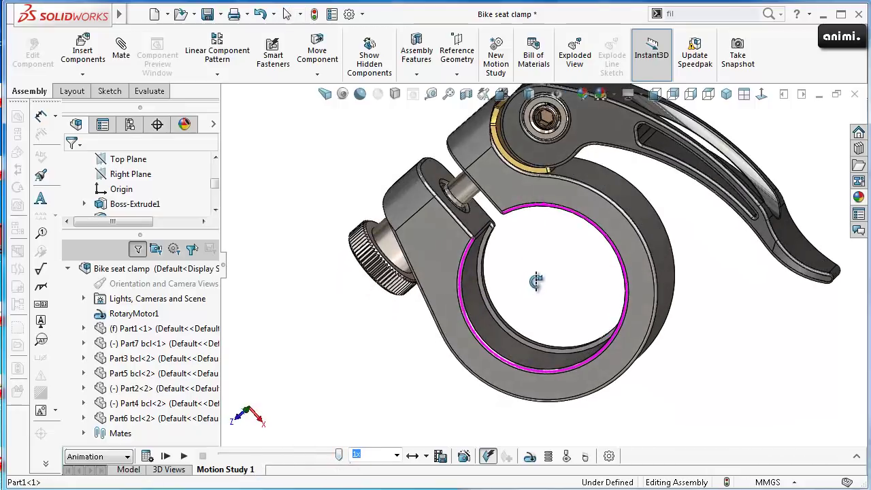
scroll(555, 165, down, 3)
scroll(554, 165, down, 2)
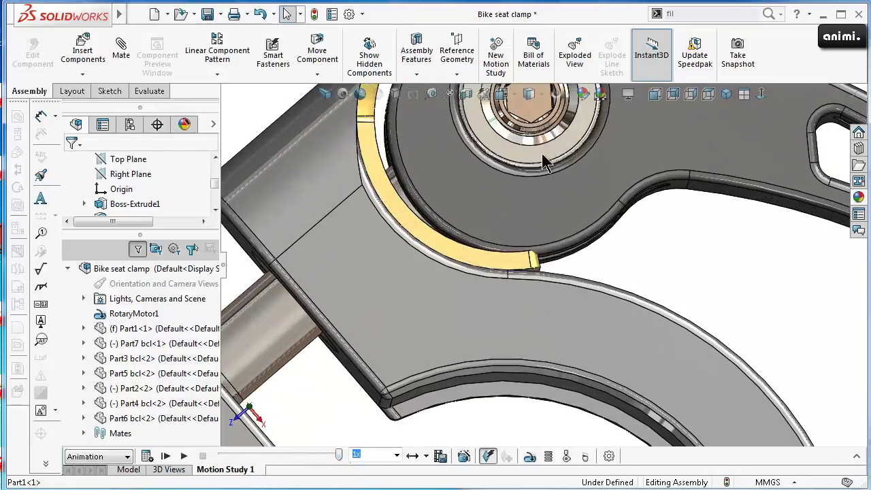
scroll(537, 187, up, 2)
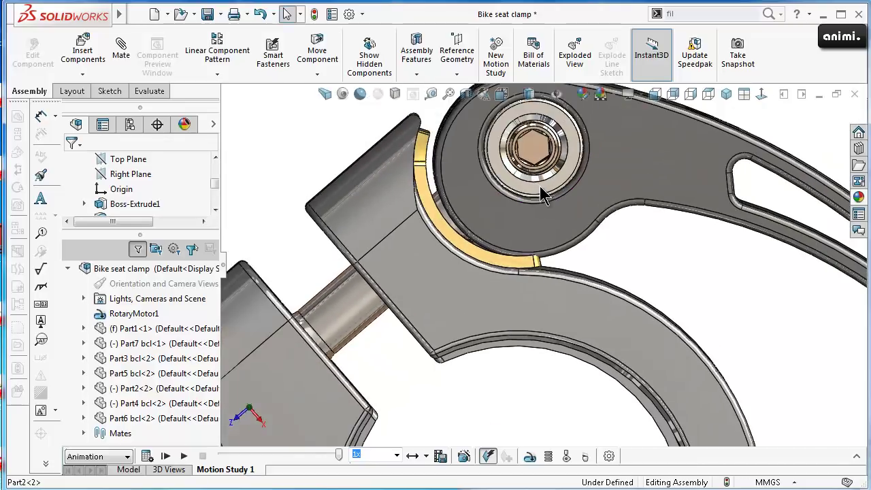
mouse_move(683, 180)
mouse_down()
mouse_move(663, 228)
mouse_move(639, 240)
mouse_move(668, 166)
mouse_up()
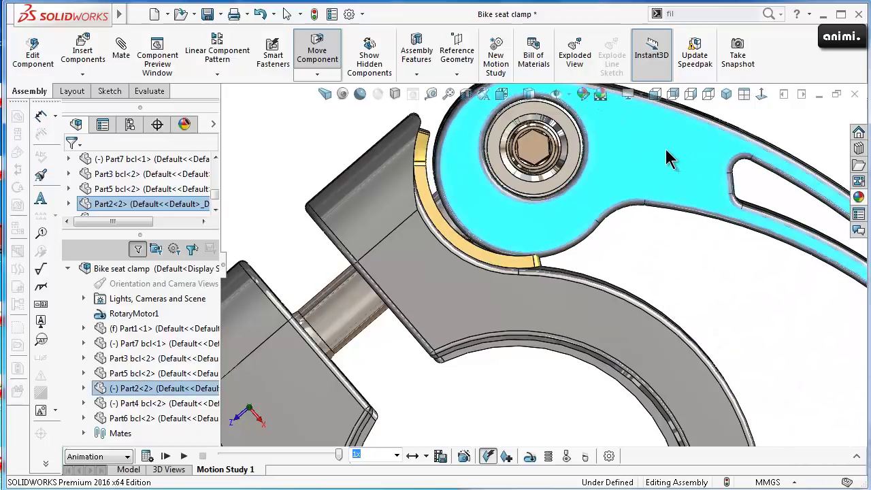
key(Escape)
key(f)
middle_drag(704, 255, 639, 200)
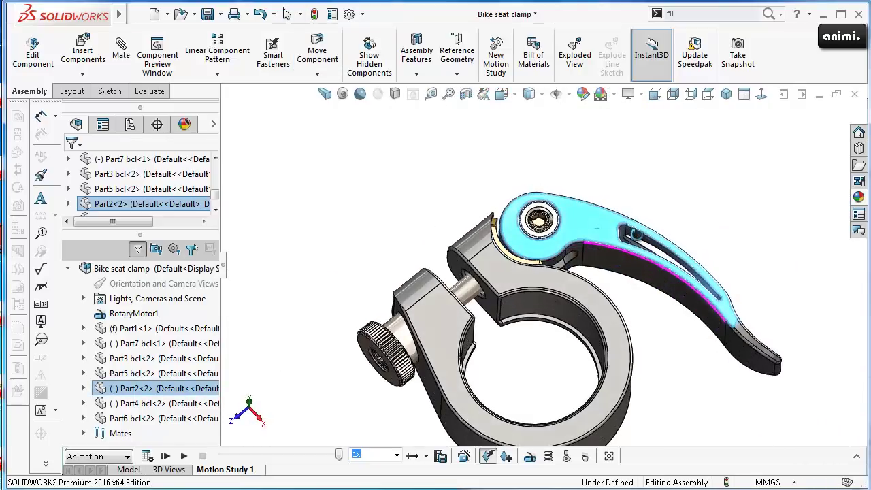
key(f)
click(422, 228)
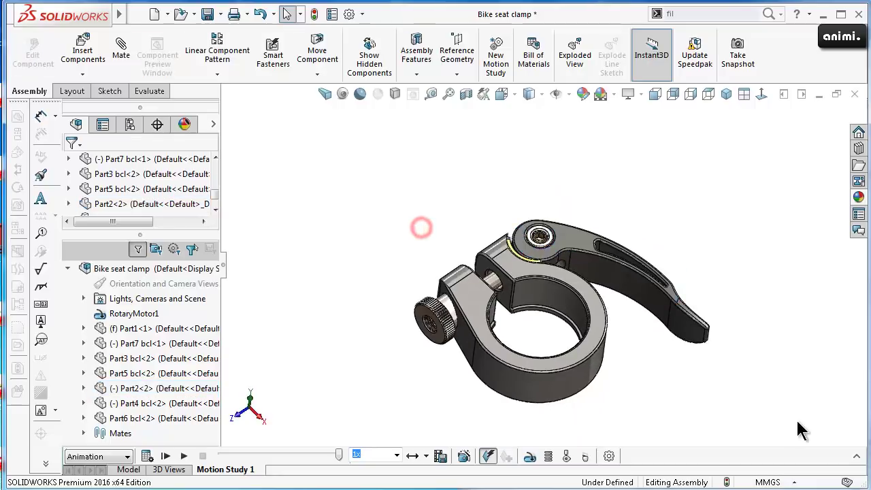
Place the motion study's end key at roughly 7 seconds and clear its selection.
click(855, 457)
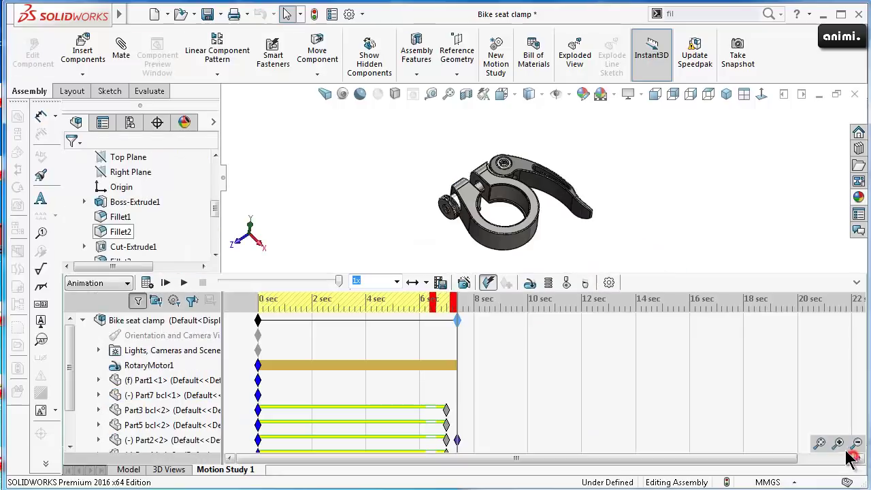
drag(455, 337, 427, 338)
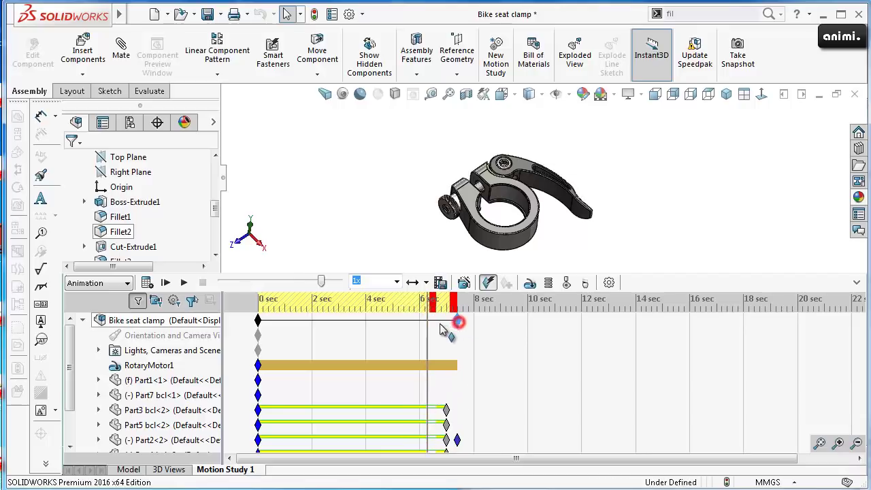
click(500, 337)
drag(414, 328, 463, 325)
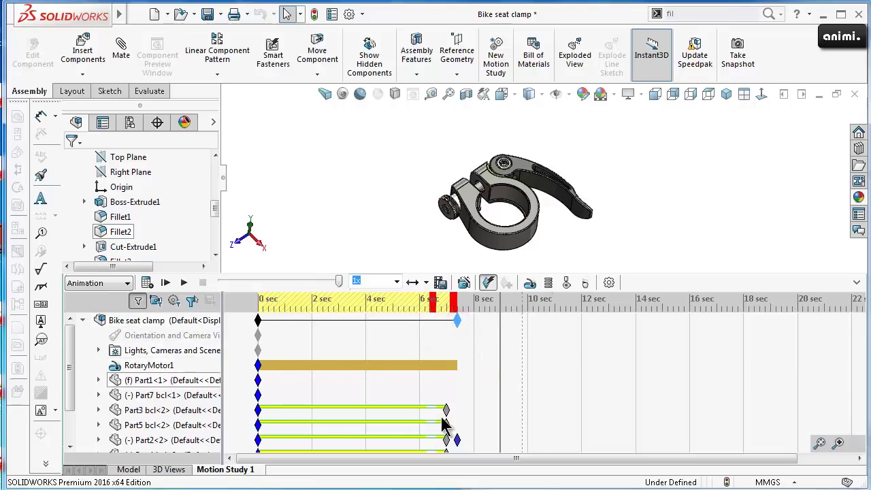
click(443, 441)
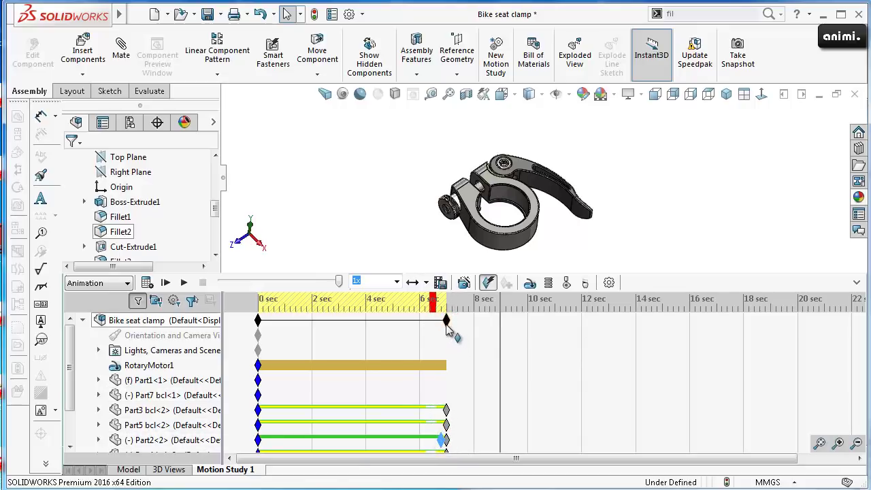
click(430, 323)
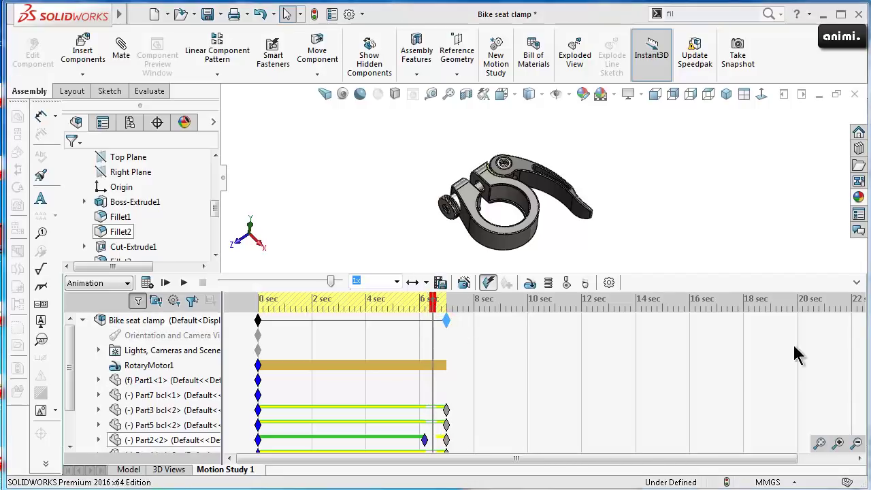
click(854, 282)
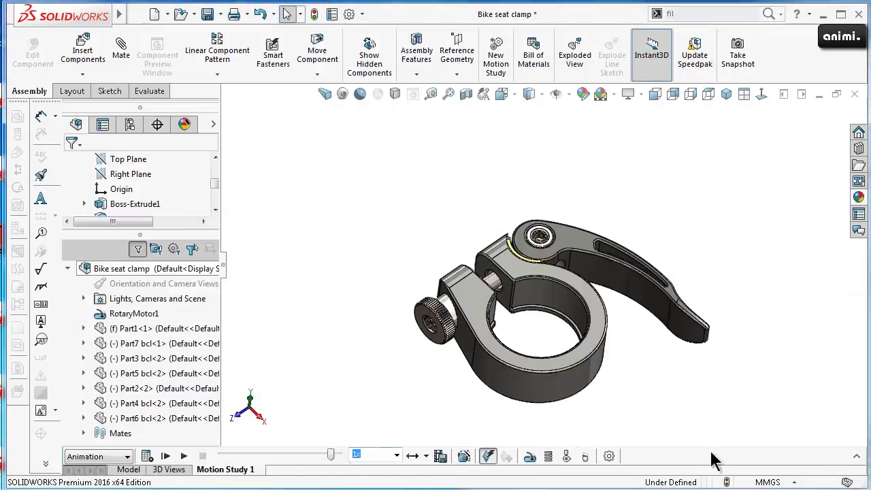
click(855, 461)
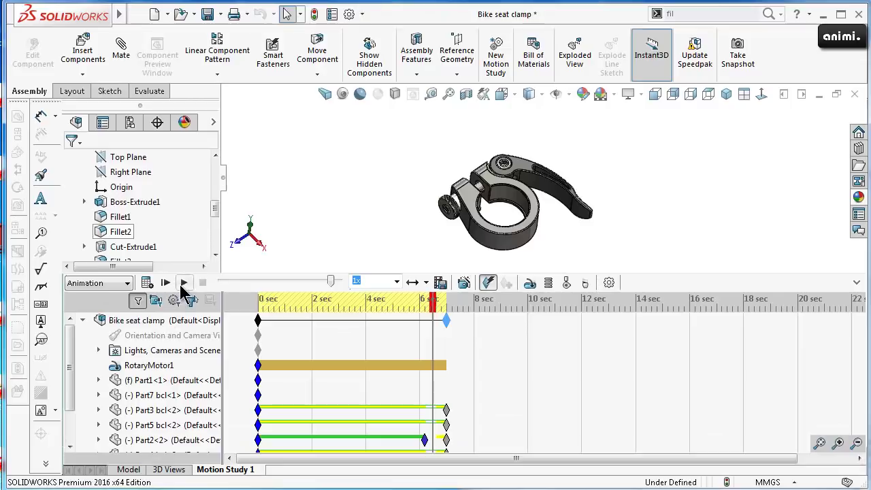
click(181, 282)
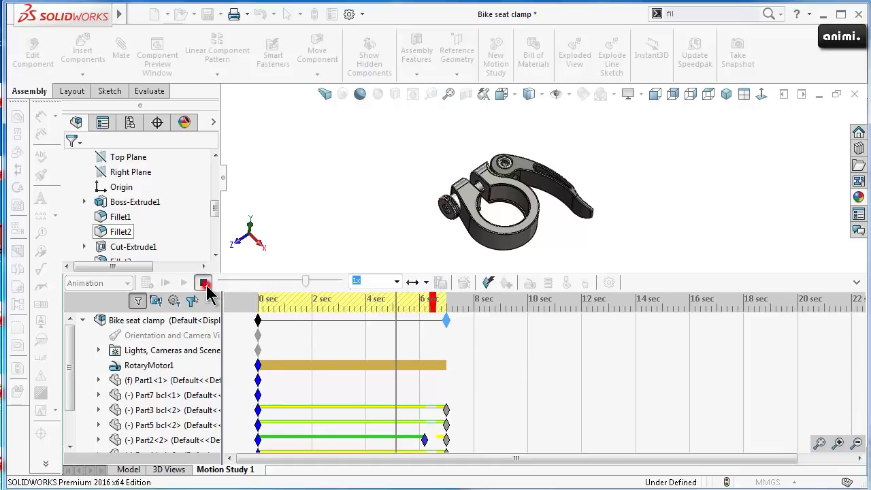
click(204, 283)
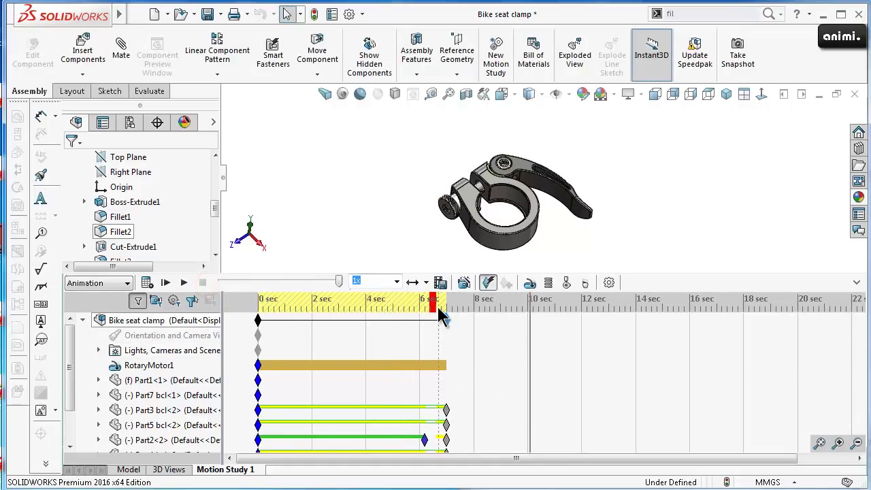
Rotate the lever closed at the 9.5-second mark and recalculate the motion.
click(446, 319)
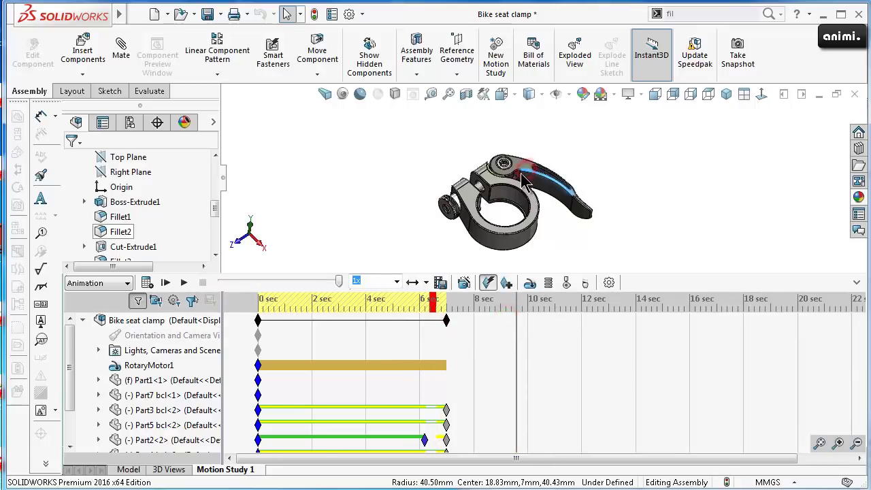
drag(530, 176, 511, 194)
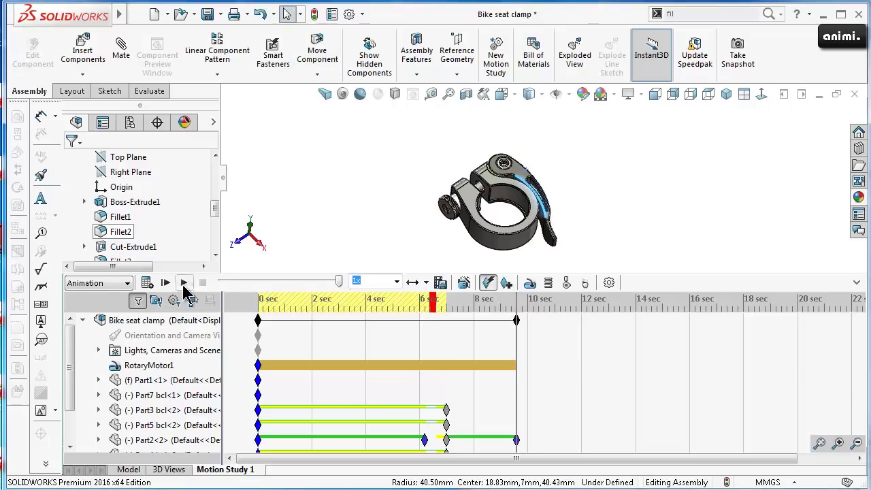
click(151, 284)
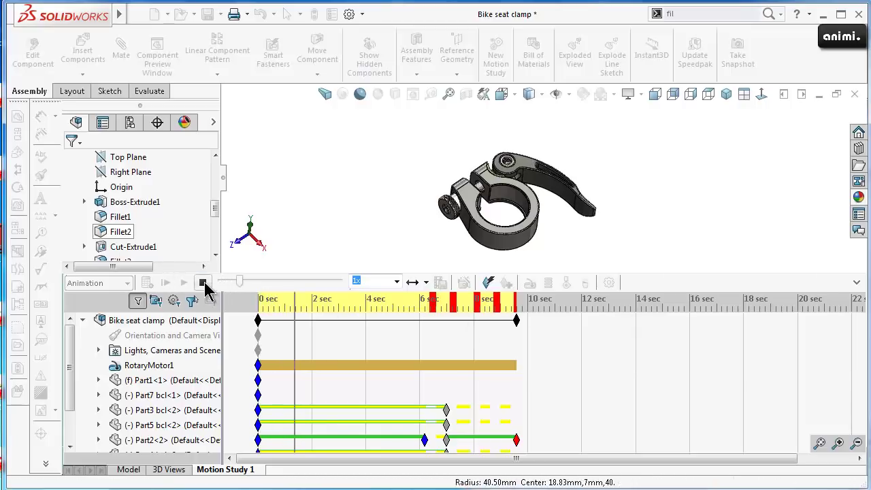
click(202, 282)
drag(303, 325, 509, 336)
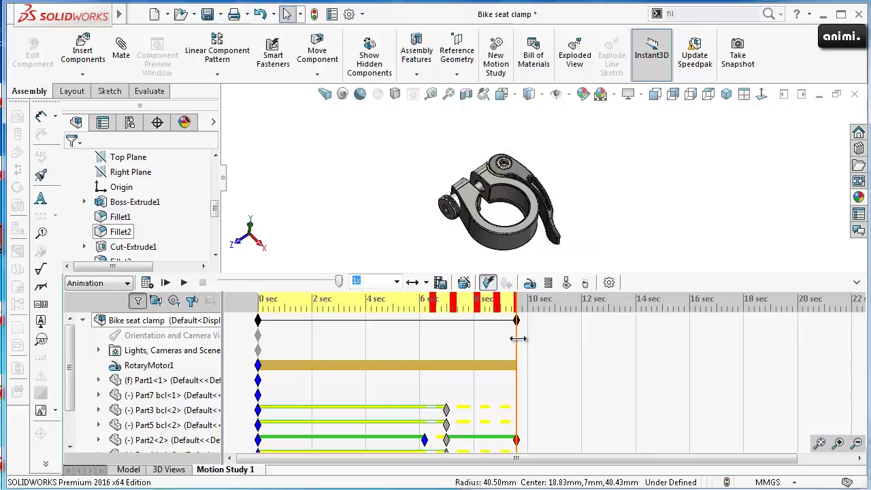
click(516, 324)
click(516, 323)
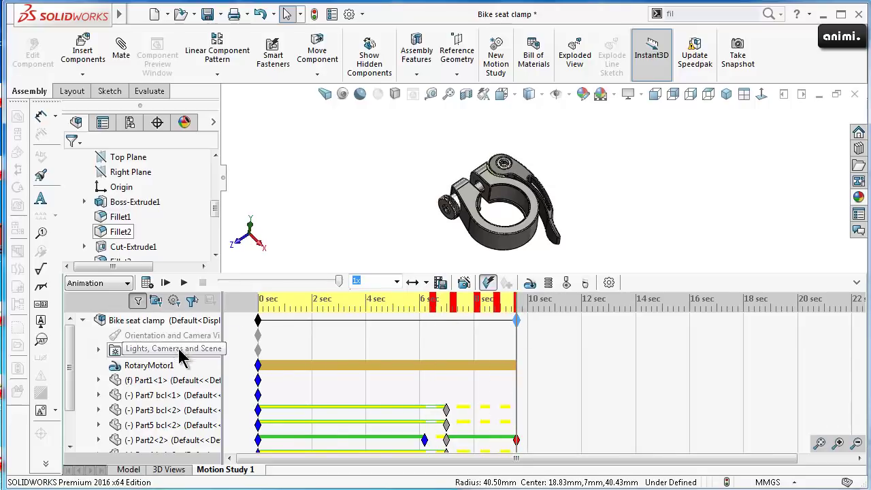
click(164, 368)
click(500, 364)
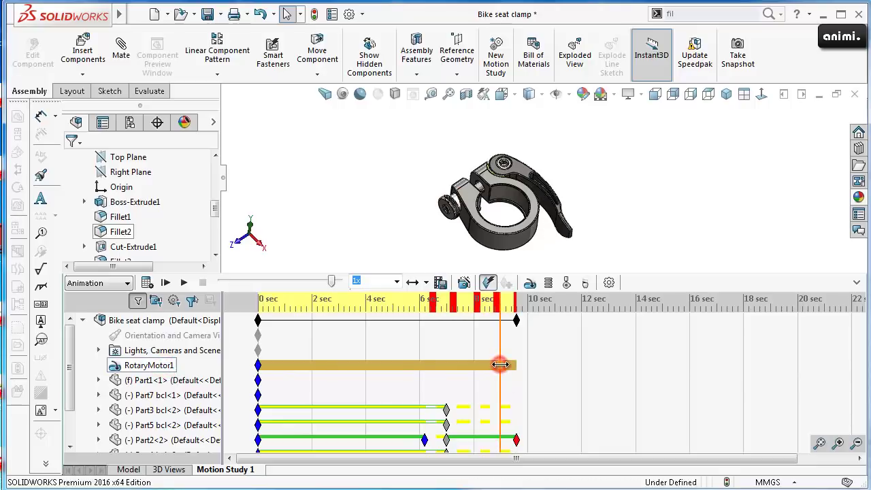
click(150, 366)
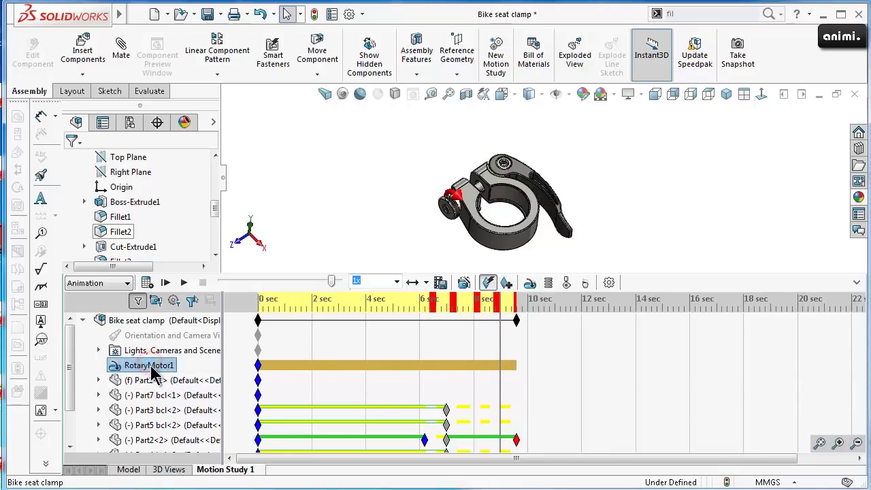
drag(496, 376, 437, 378)
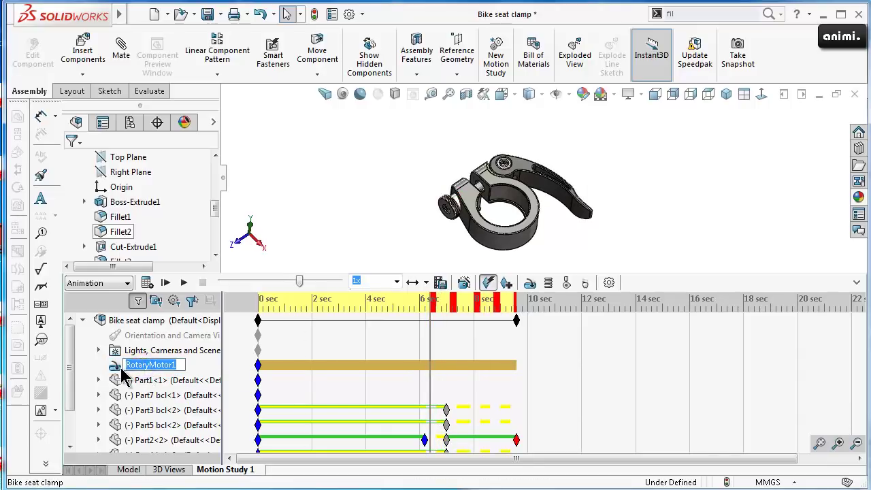
Make RotaryMotor1 a Distance motor turning 90deg, starting at 0.00s, lasting 6 seconds.
right_click(119, 373)
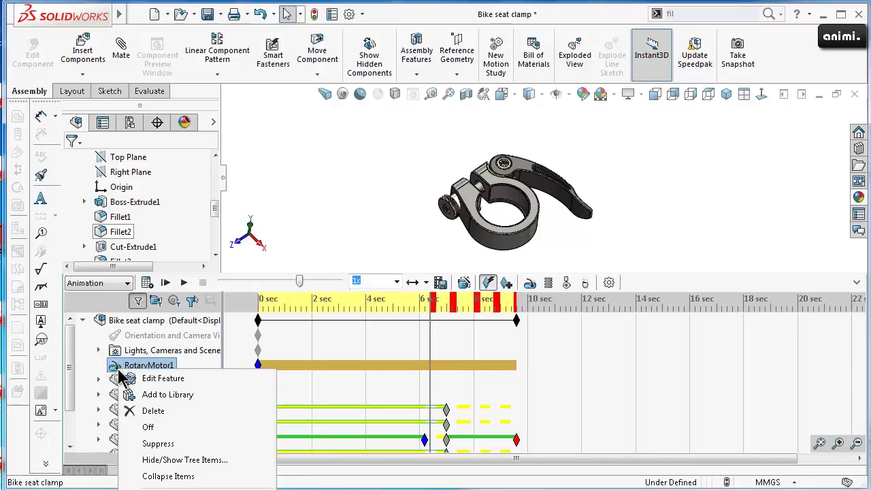
click(163, 444)
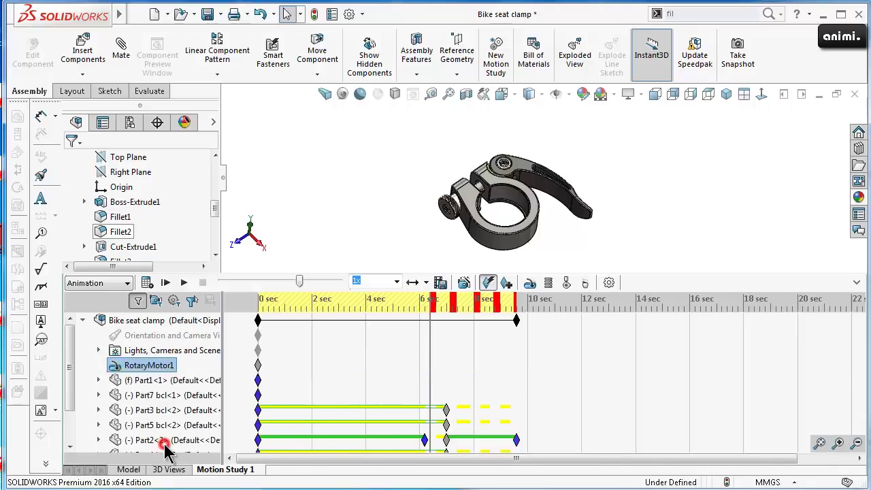
right_click(140, 366)
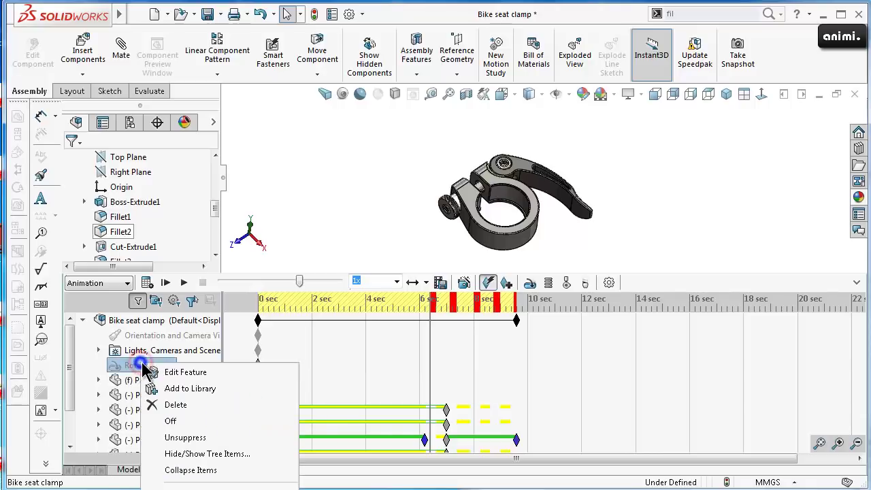
click(185, 373)
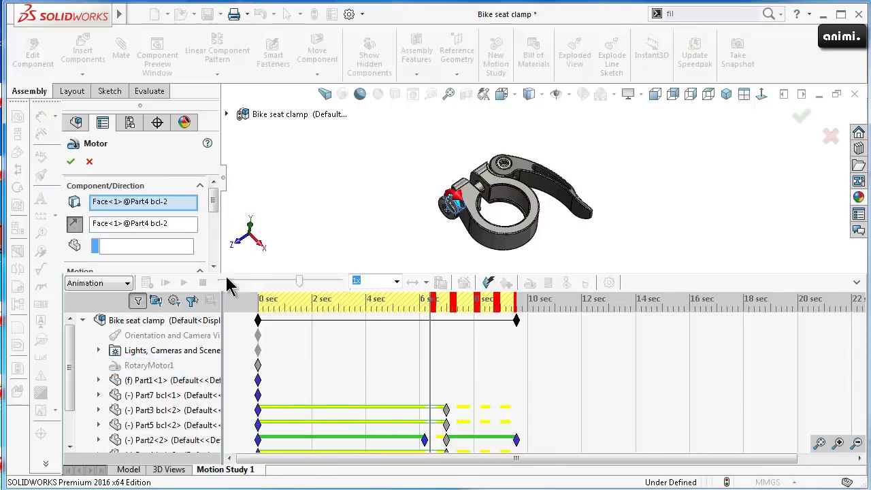
mouse_move(212, 199)
mouse_down()
mouse_move(212, 265)
mouse_move(218, 174)
mouse_move(217, 216)
mouse_up()
click(149, 253)
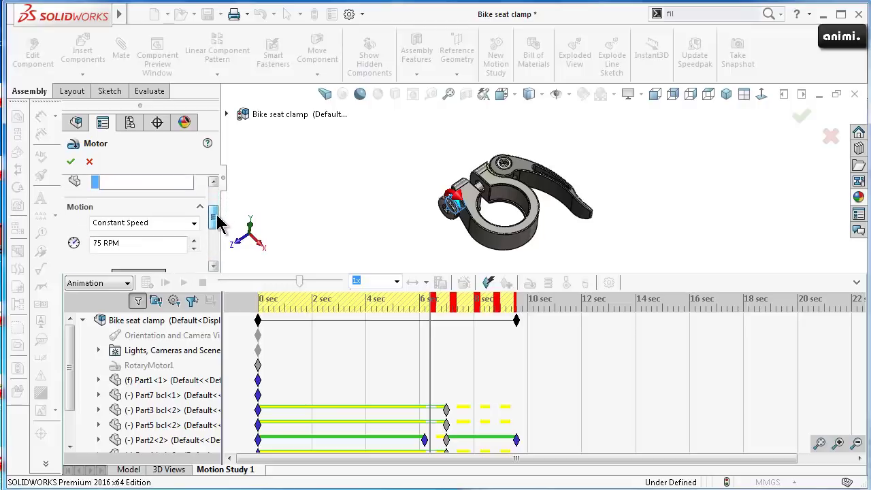
click(195, 225)
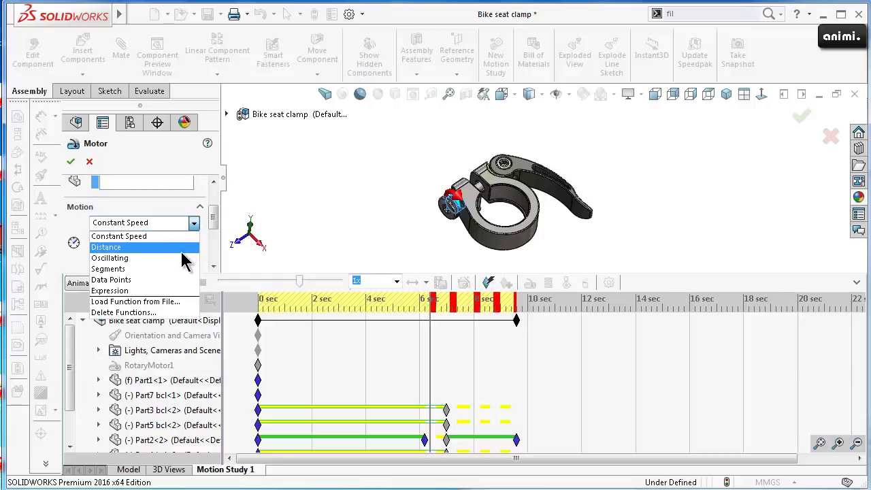
click(182, 251)
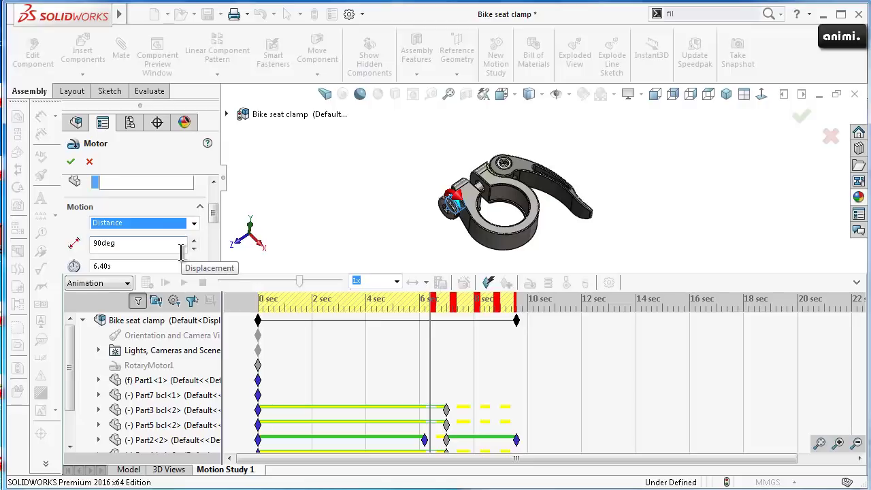
mouse_move(214, 216)
mouse_down()
mouse_move(214, 242)
mouse_move(212, 226)
mouse_up()
text(6)
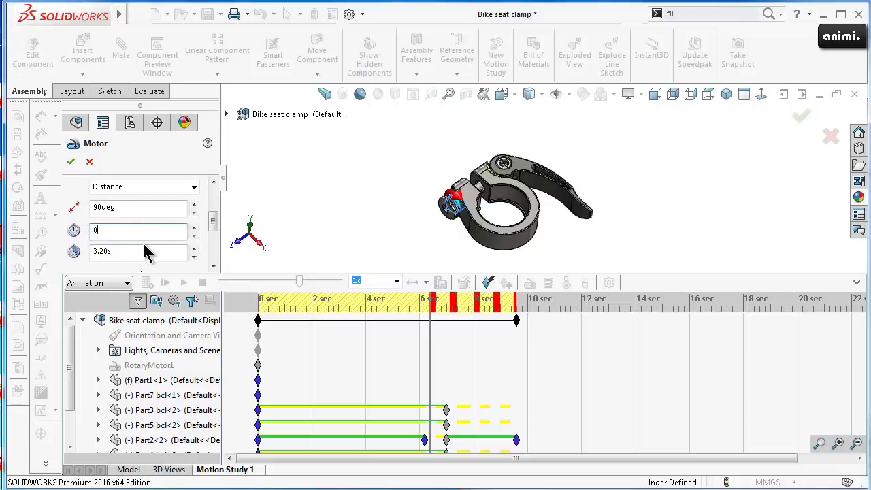
click(56, 253)
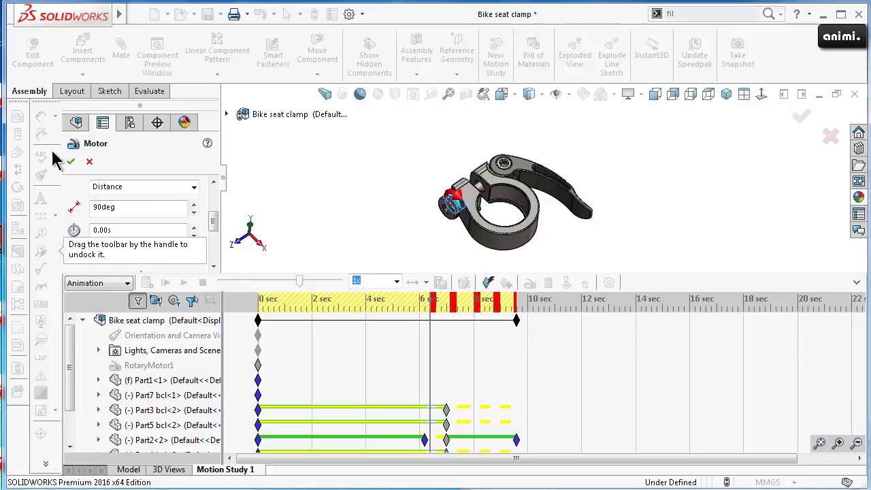
click(72, 164)
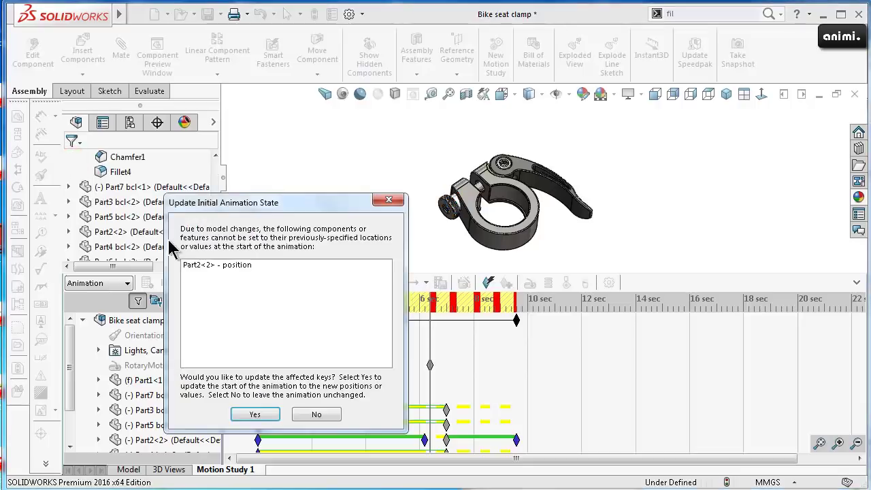
Accept the Update Initial Animation State prompt and calculate the study with the new motor.
click(255, 415)
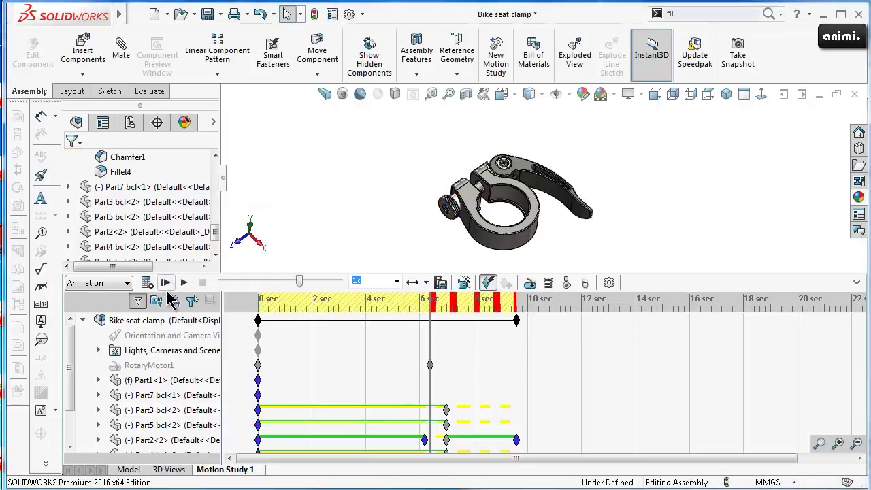
click(185, 282)
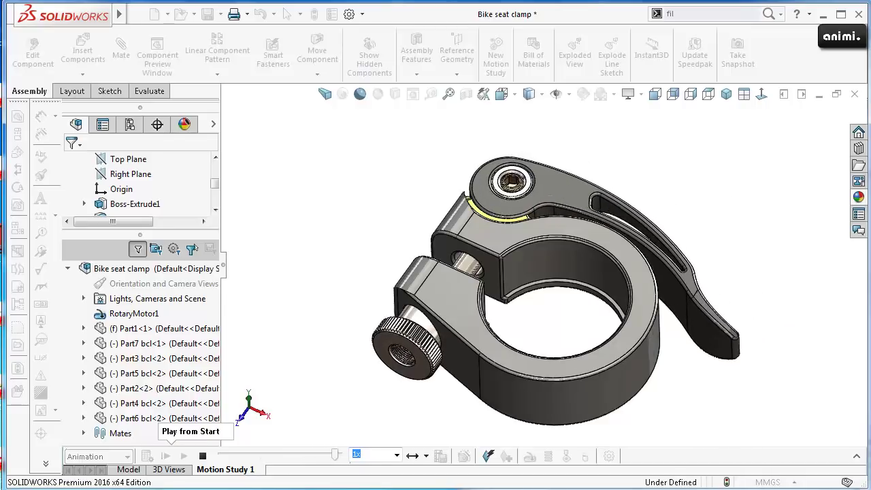
click(731, 327)
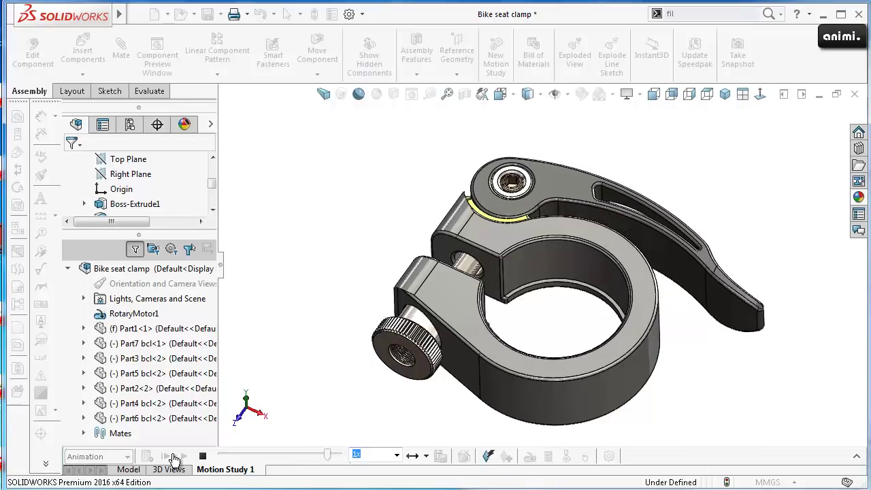
Hide the FeatureManager tree with F9 to watch the lever animation in a wider view.
key(F9)
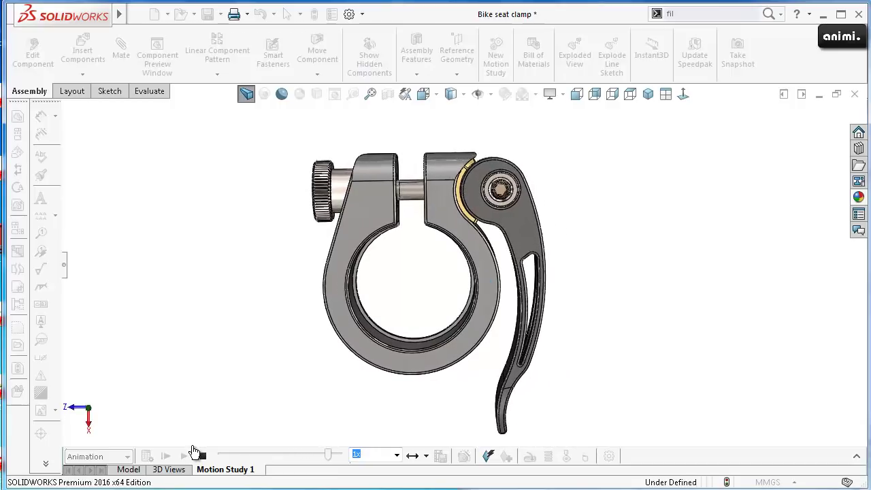
click(222, 272)
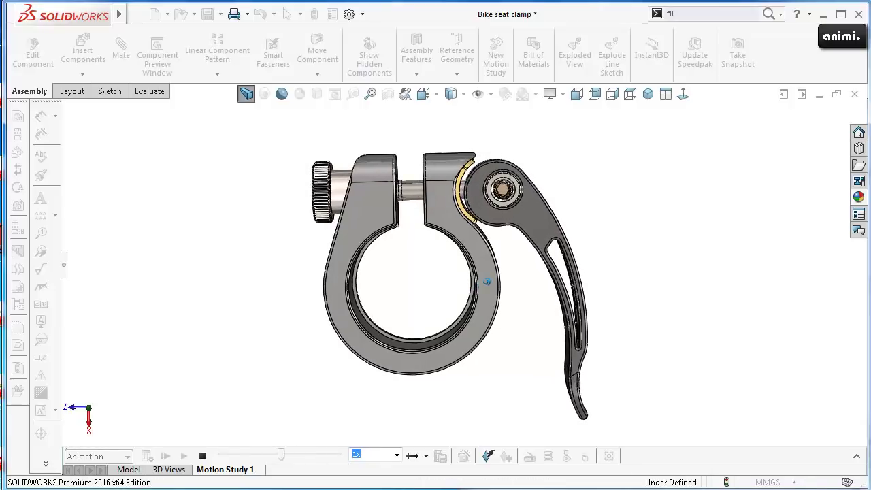